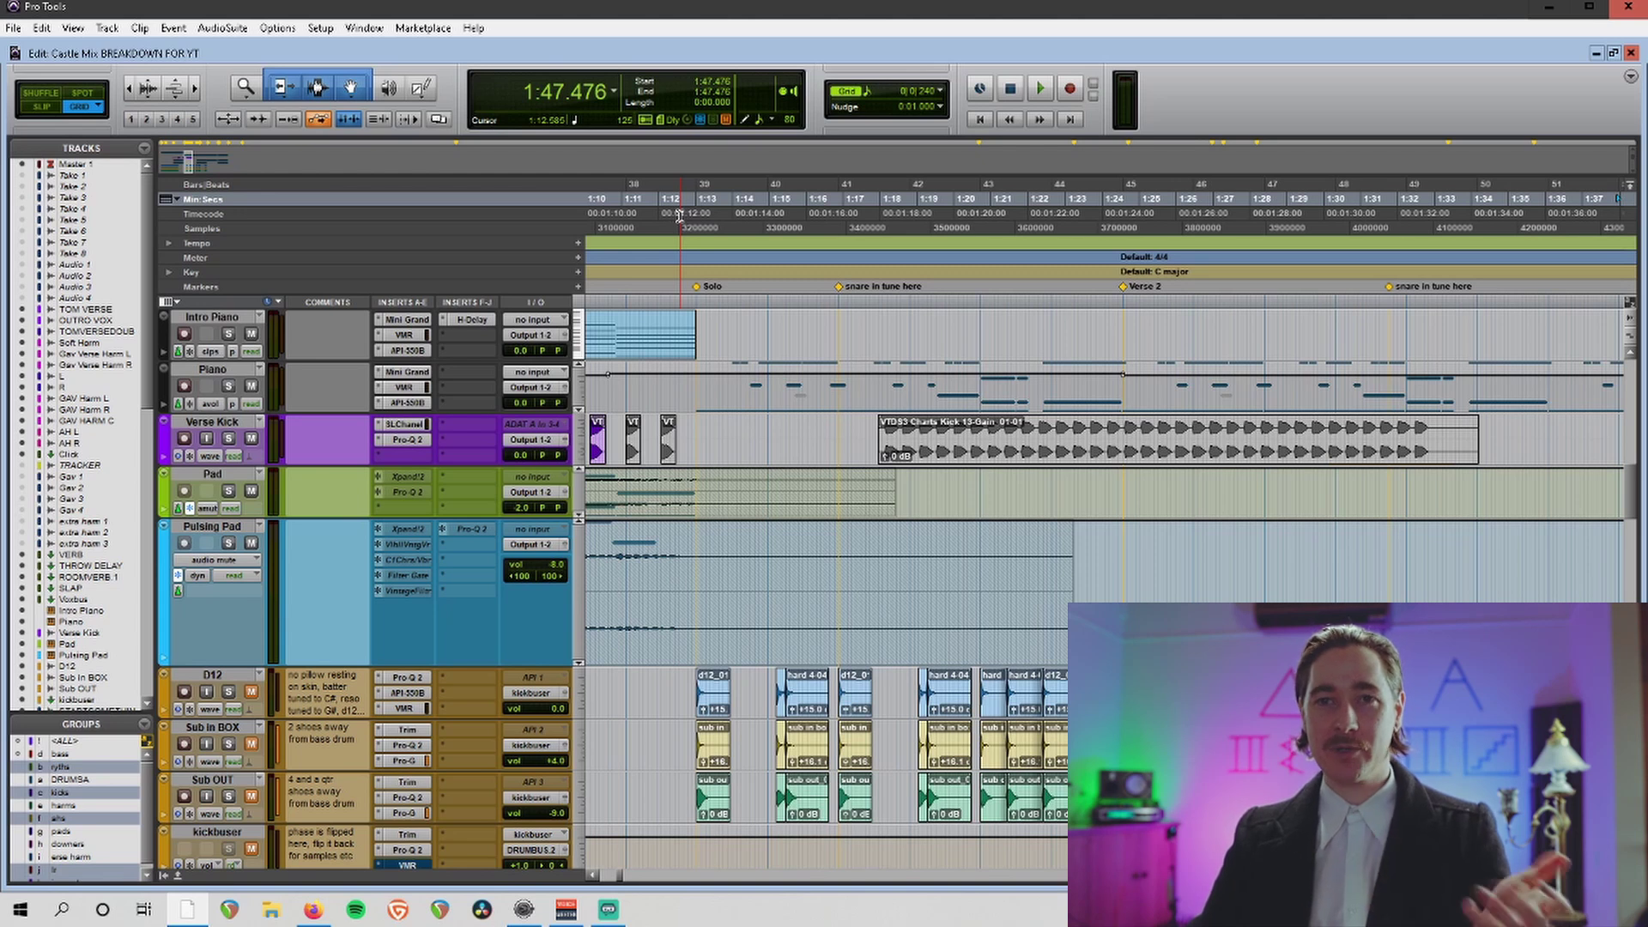
Select the D12, Sub in BOX, Sub OUT and kickbuser tracks and solo the three kick tracks.
scroll(790, 694, "down", 3)
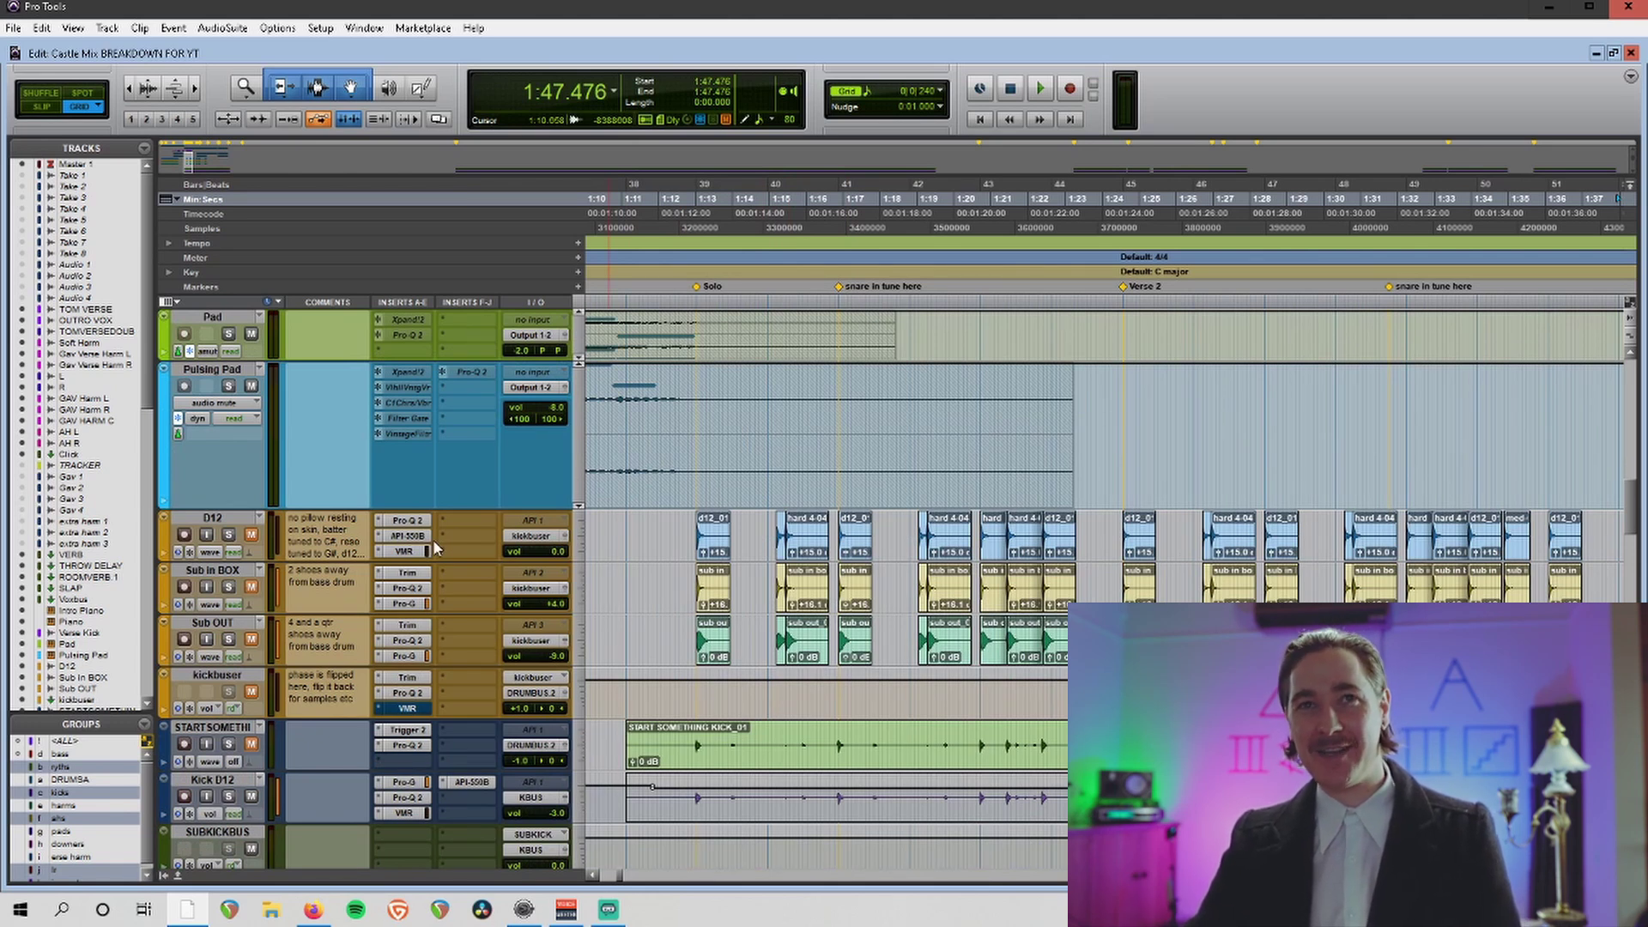
left_click(687, 451)
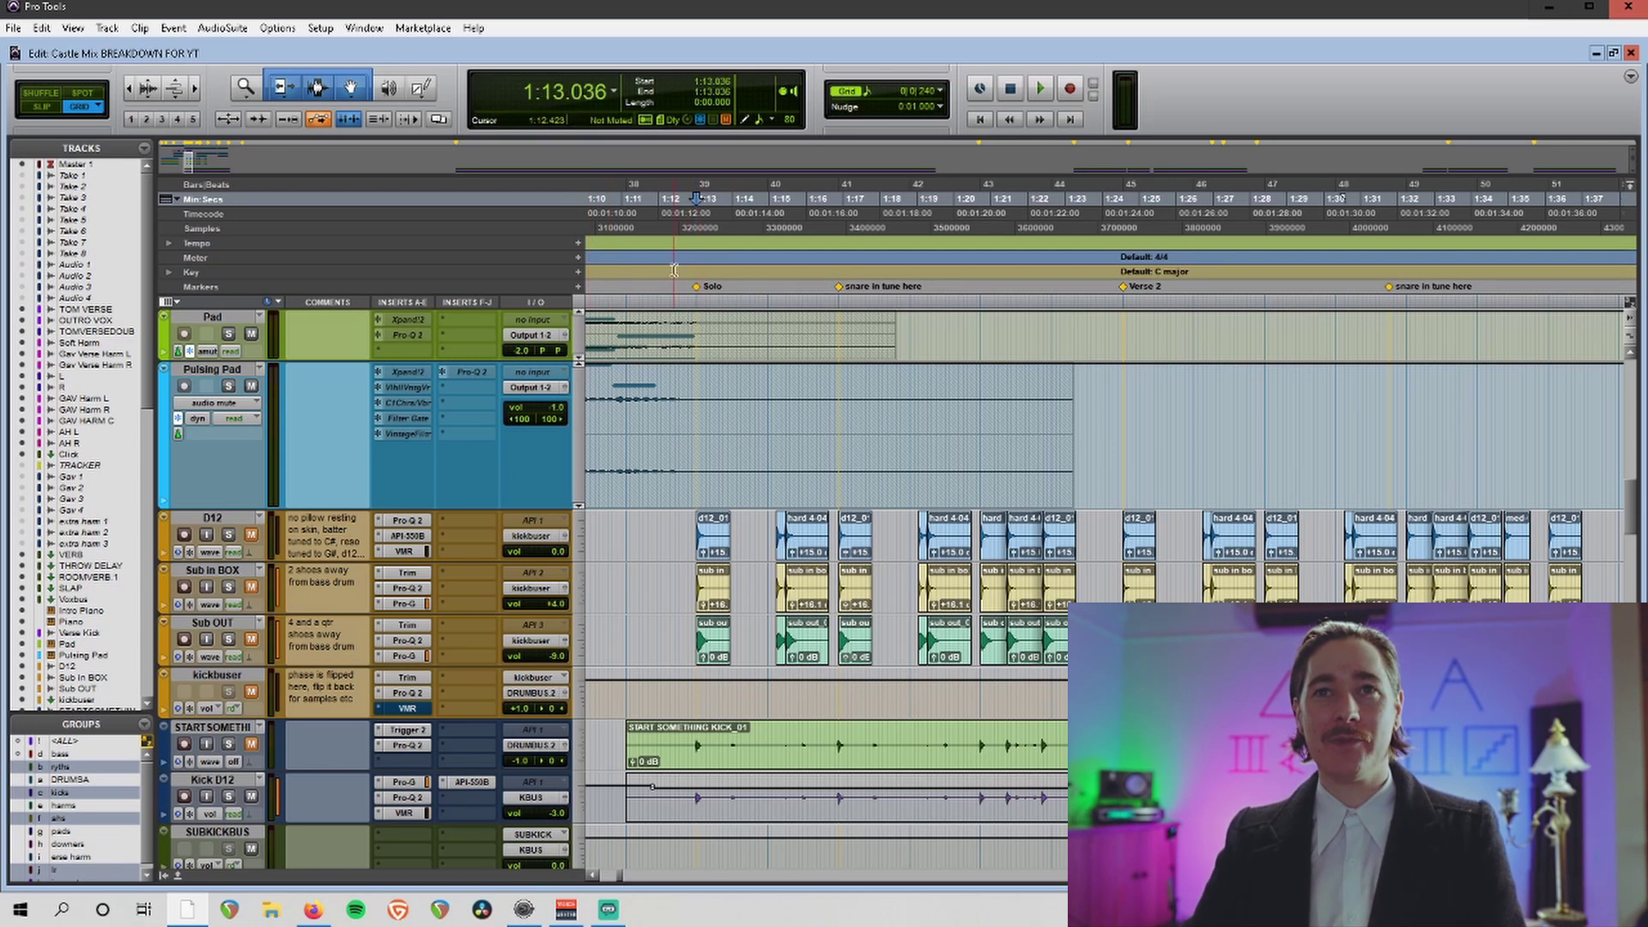
left_click(239, 526)
left_click(251, 685, "shift")
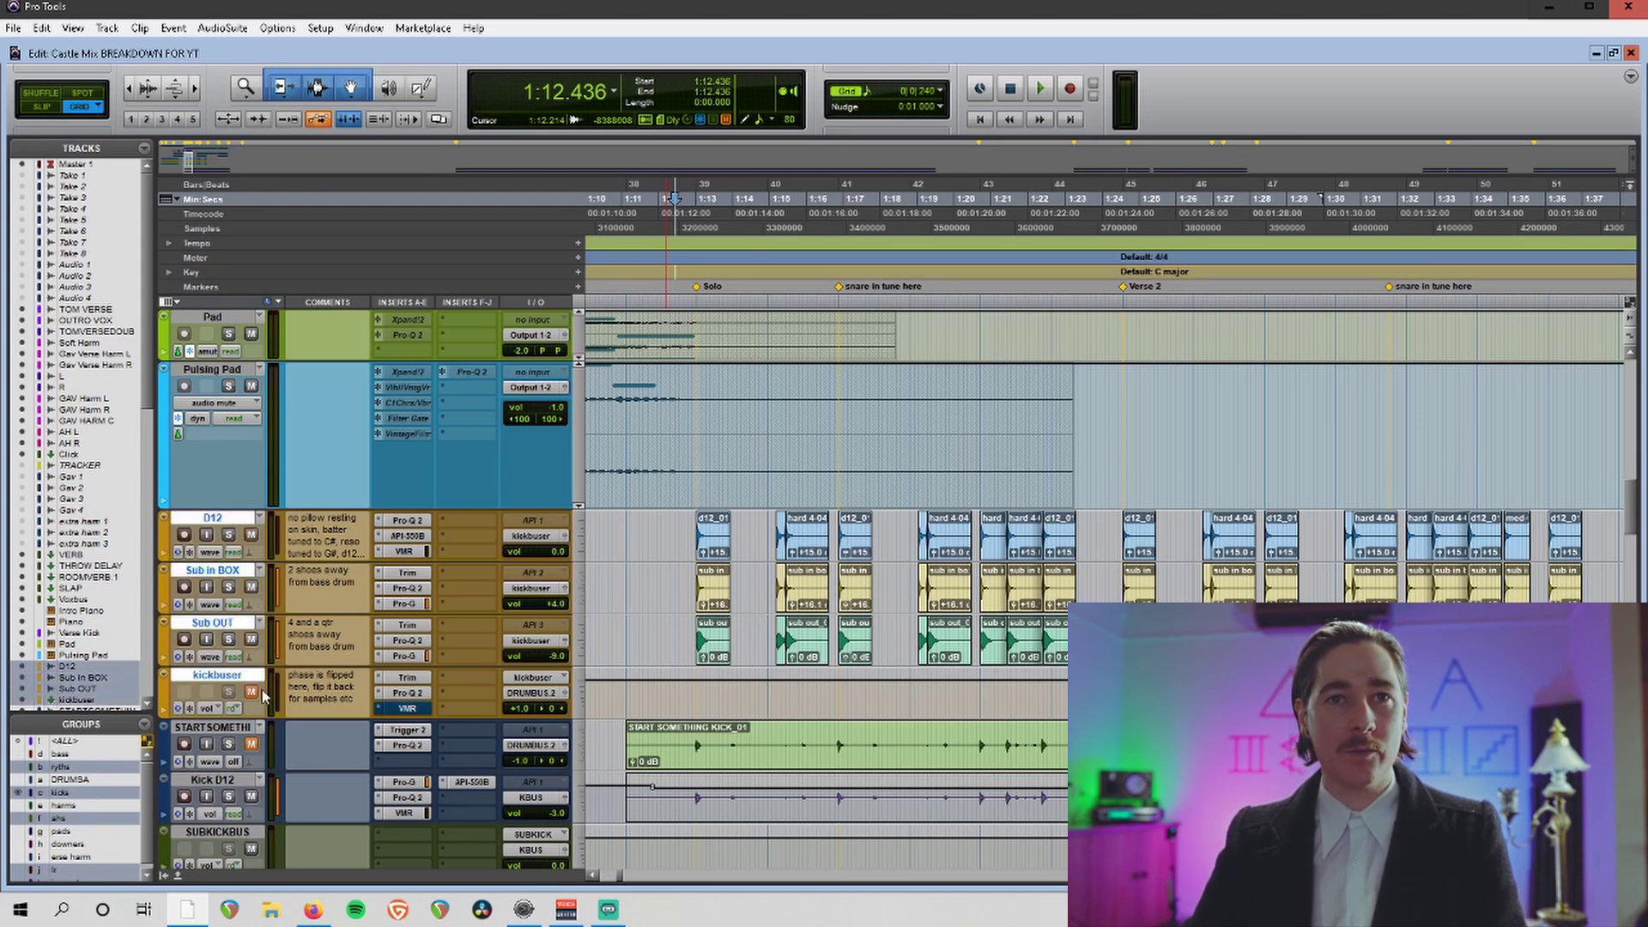
left_click(252, 693)
left_click(229, 640)
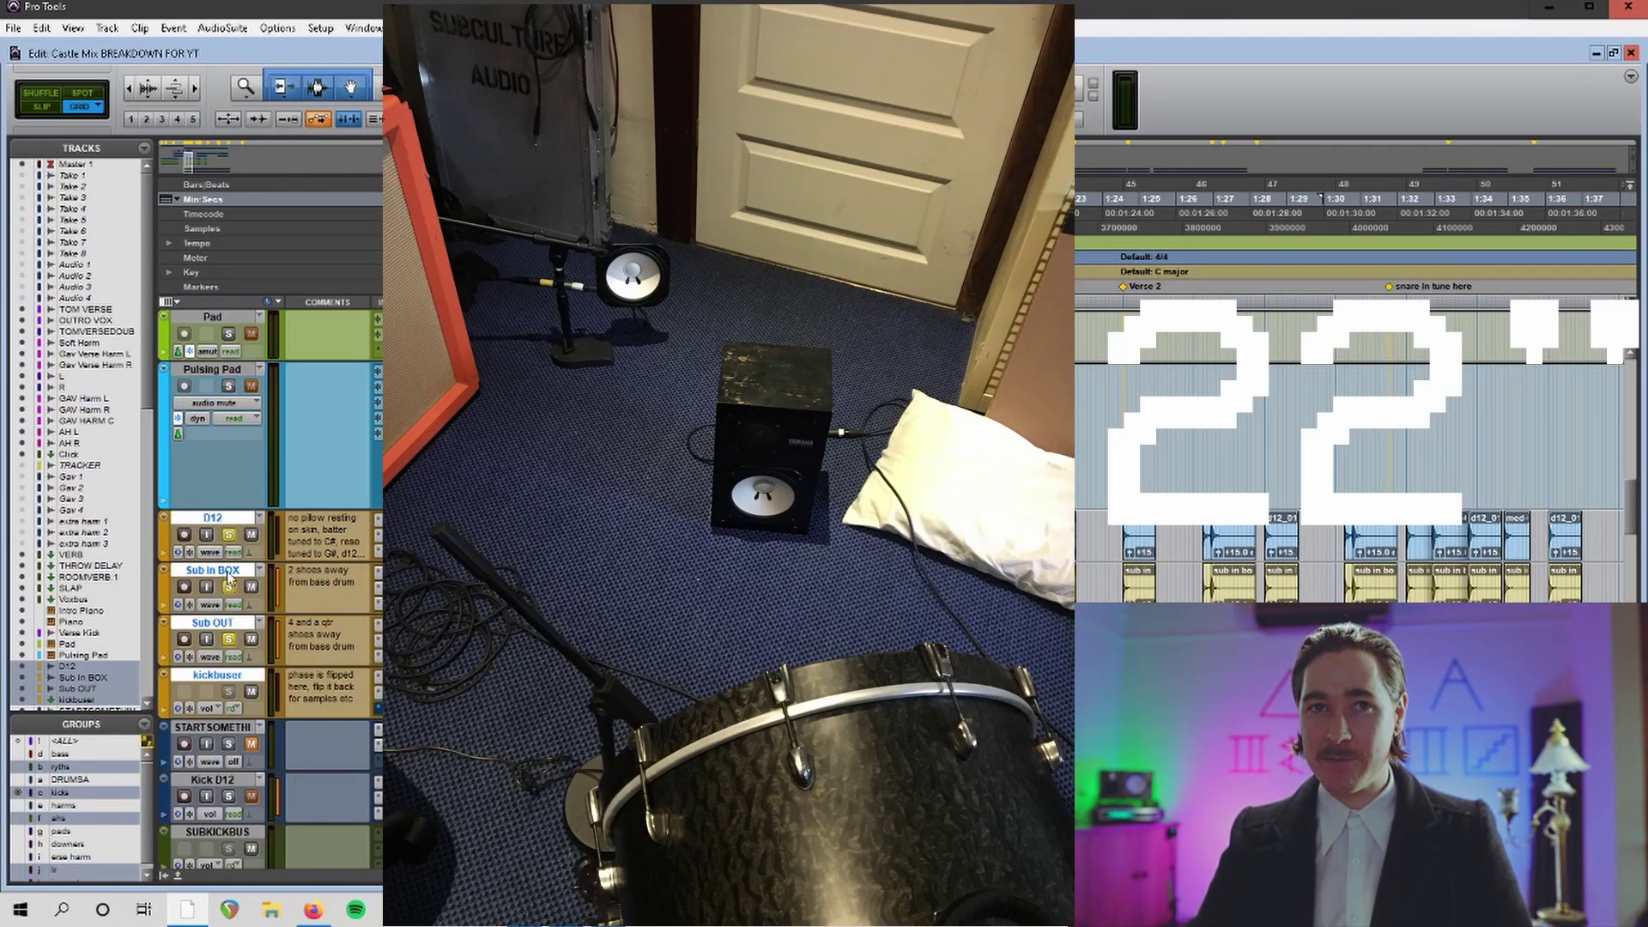
Play back the soloed D12, Sub in BOX and Sub OUT tracks from the Chorus 2 section at 1:47.956, and stop playback.
scroll(263, 726, "down", 3)
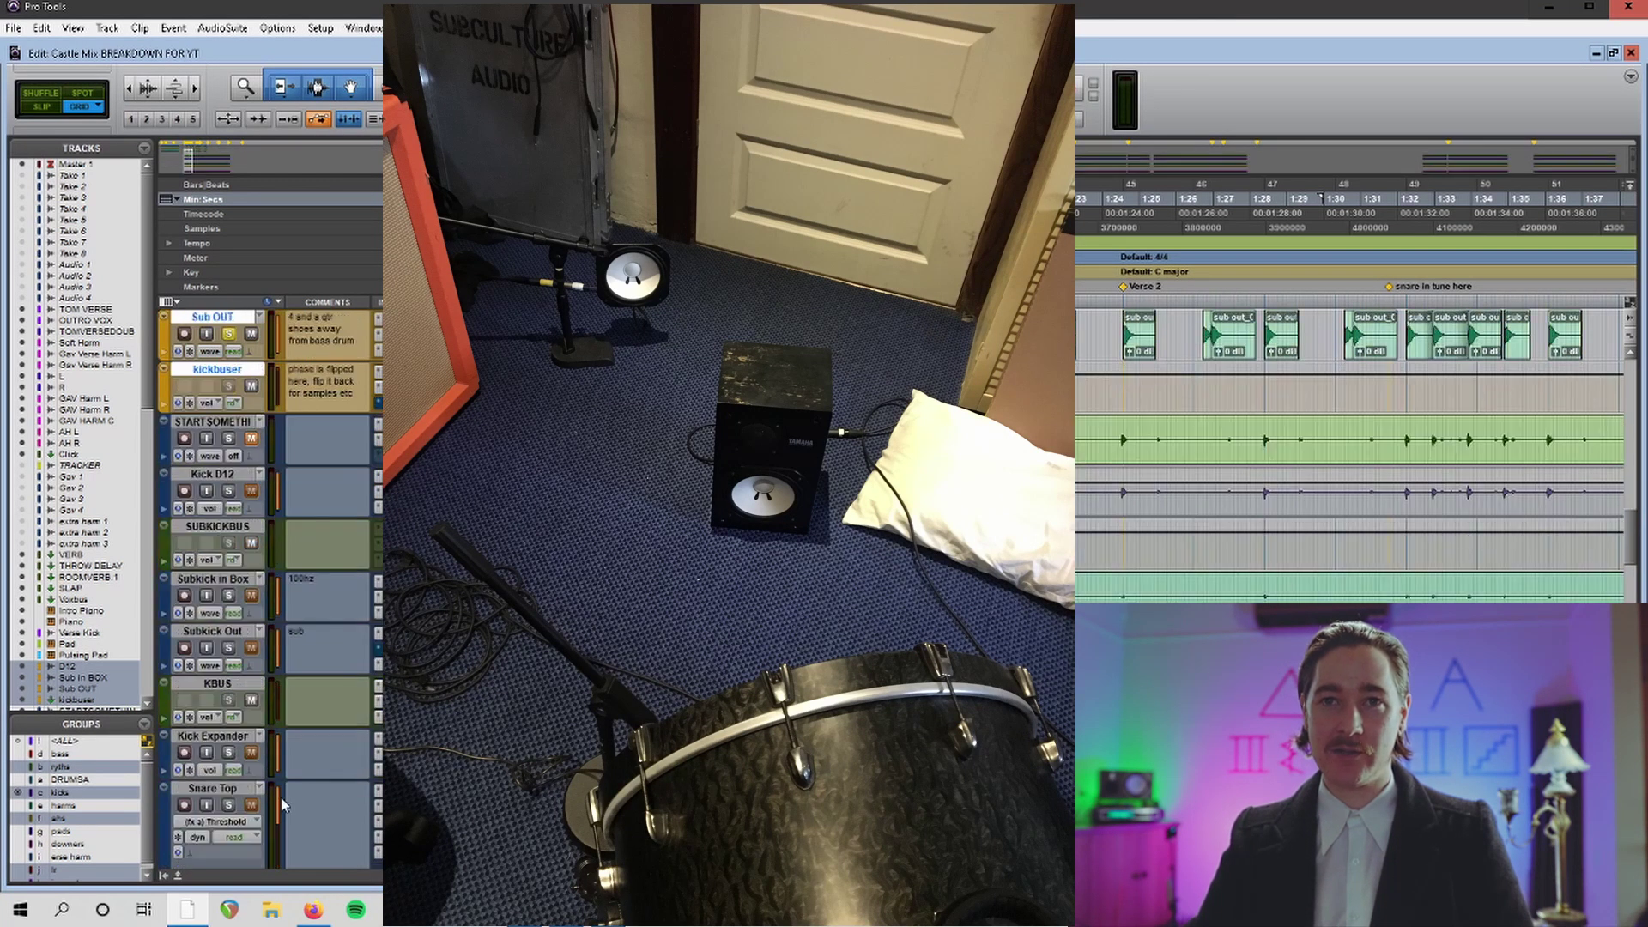
scroll(281, 797, "up", 3)
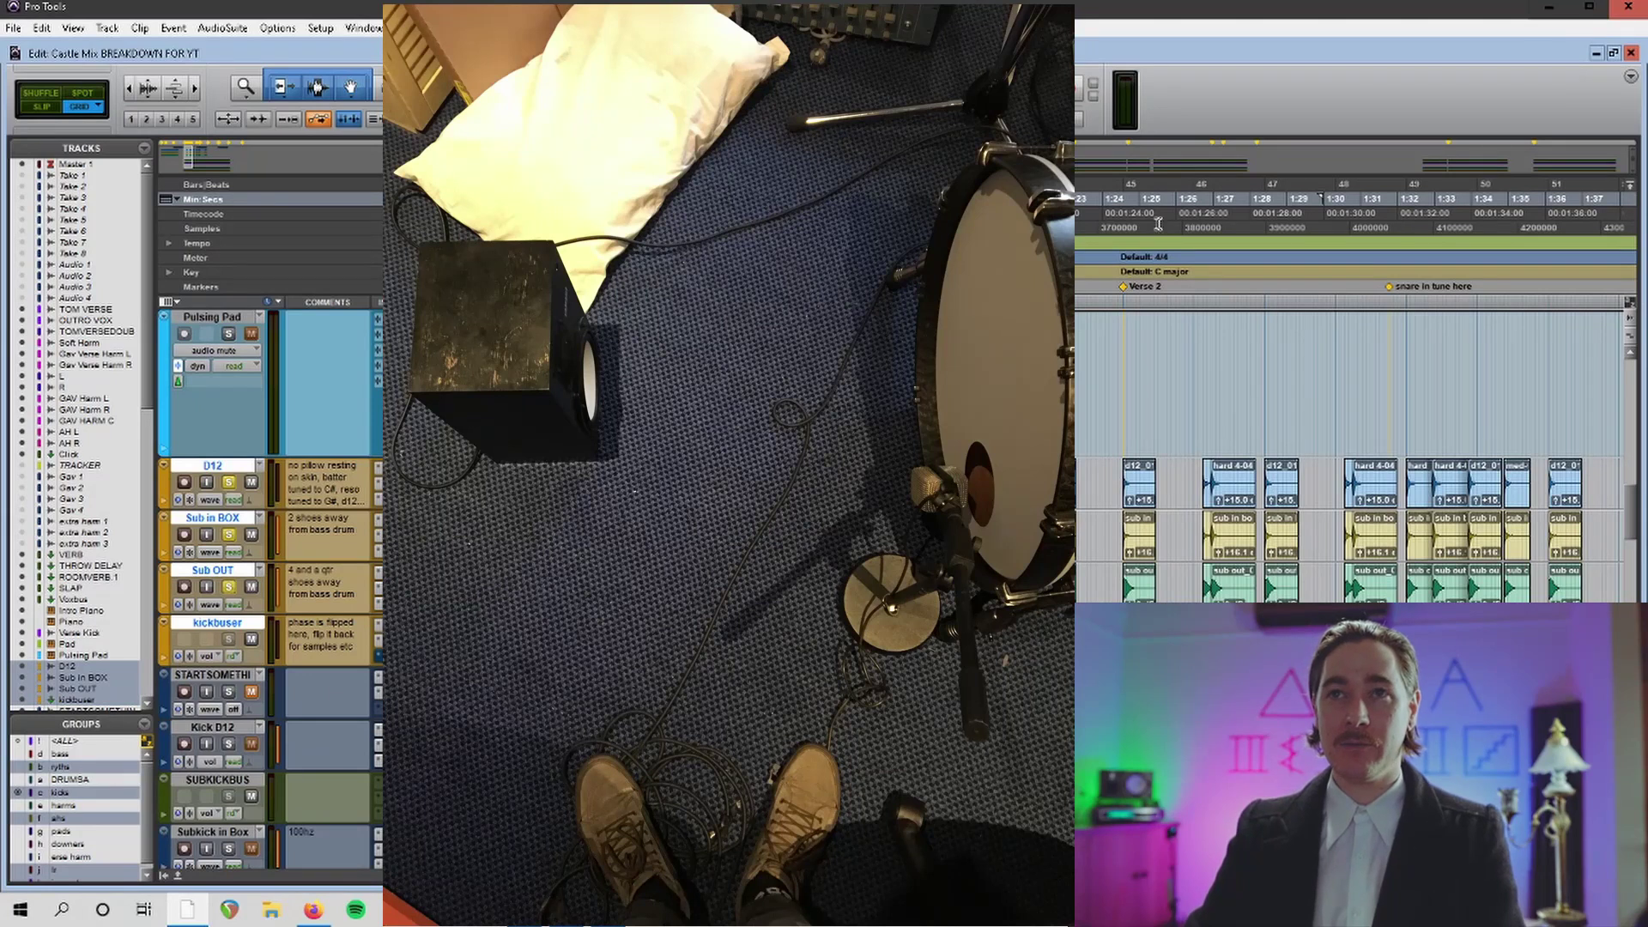
left_click(1121, 223)
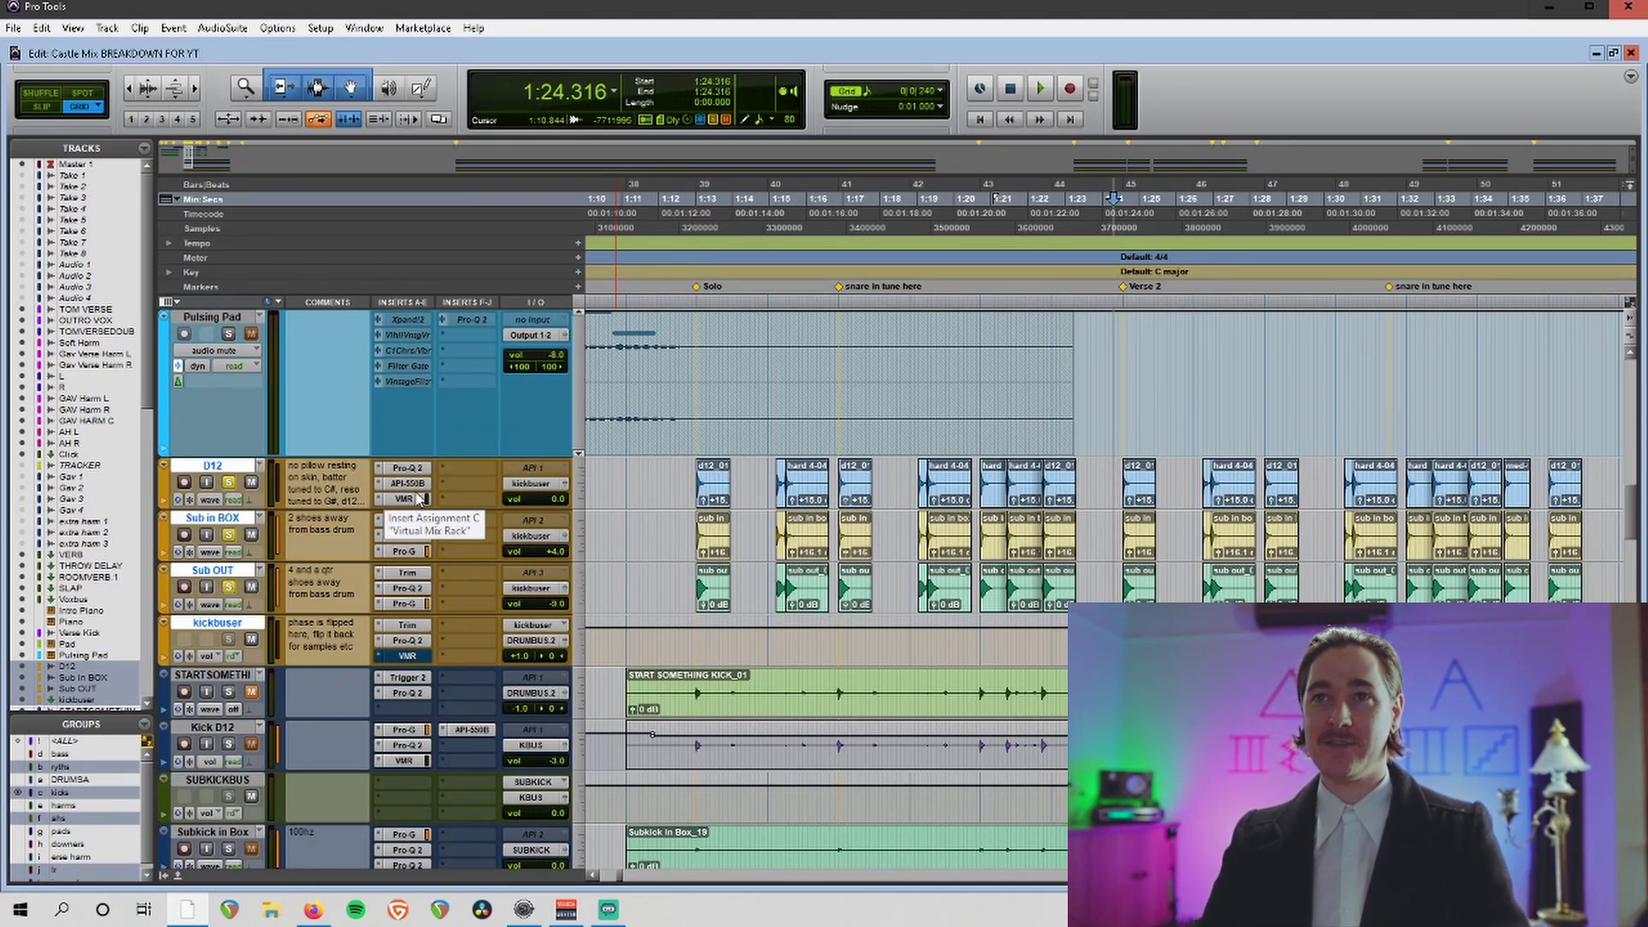
key("space")
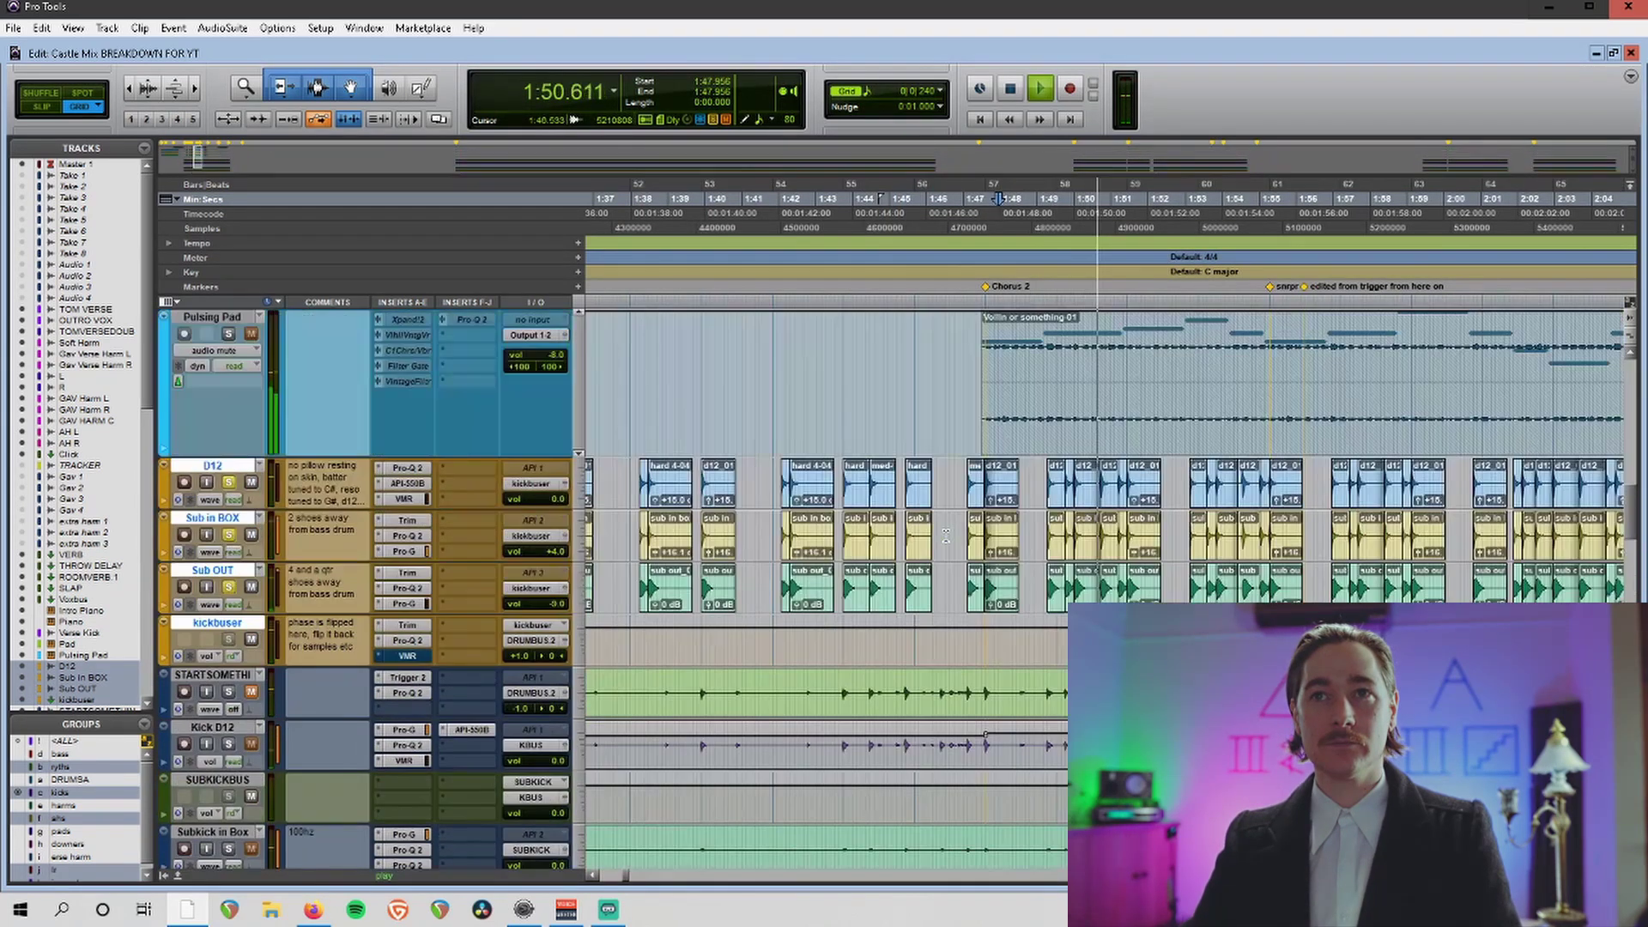
scroll(945, 534, "up", 2)
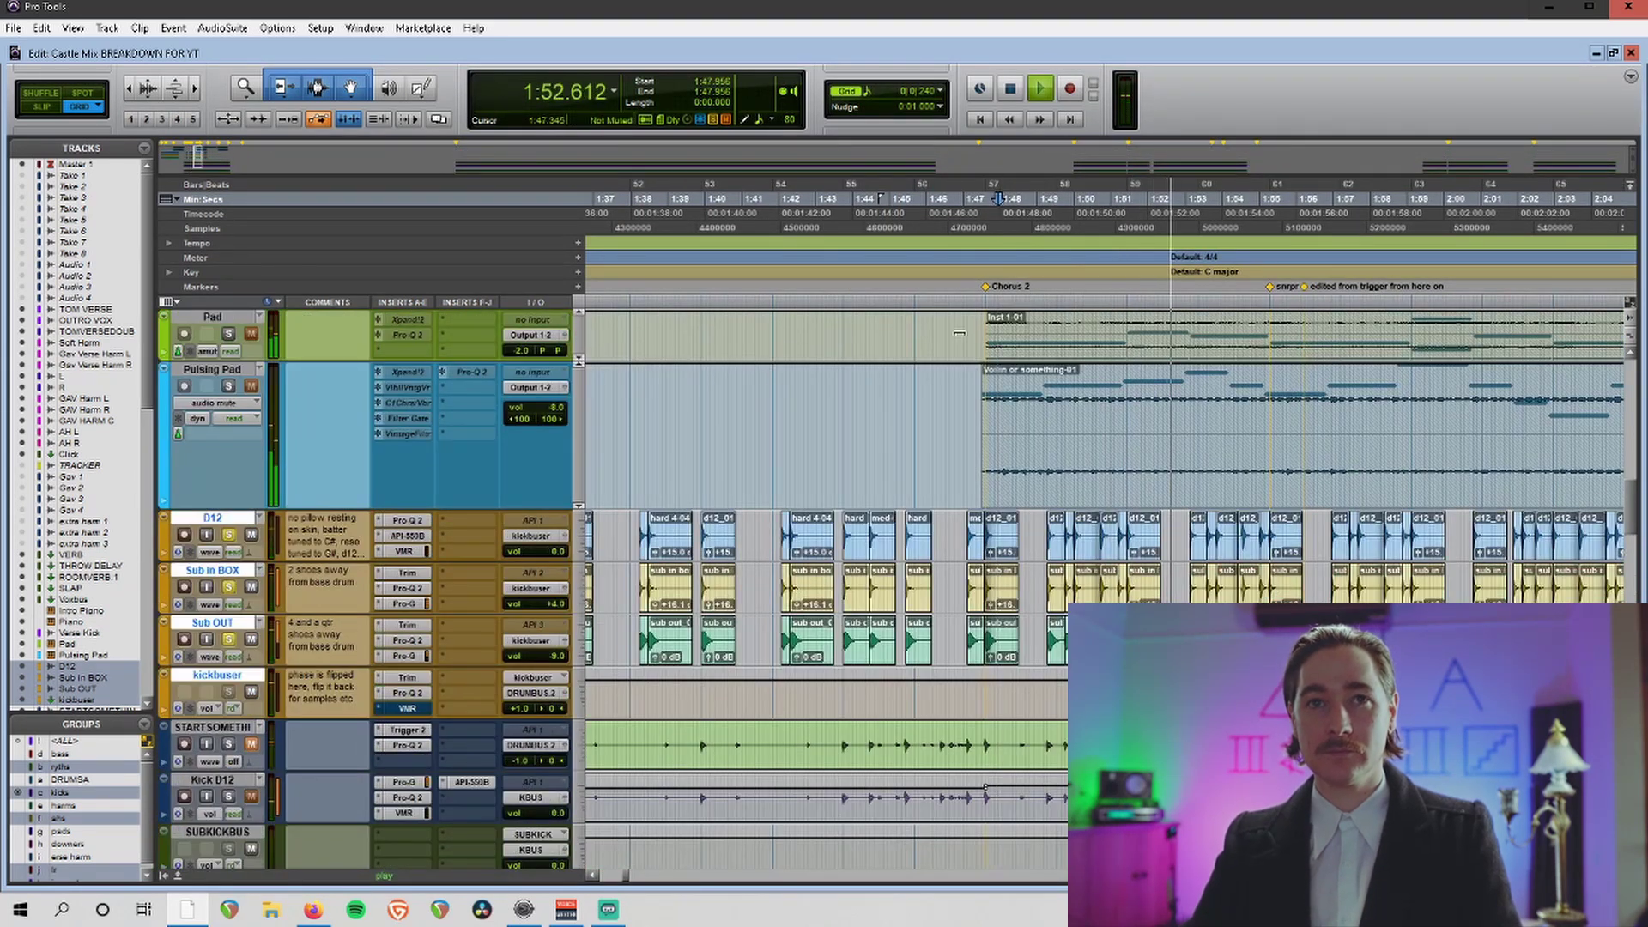
scroll(958, 333, "right", 3)
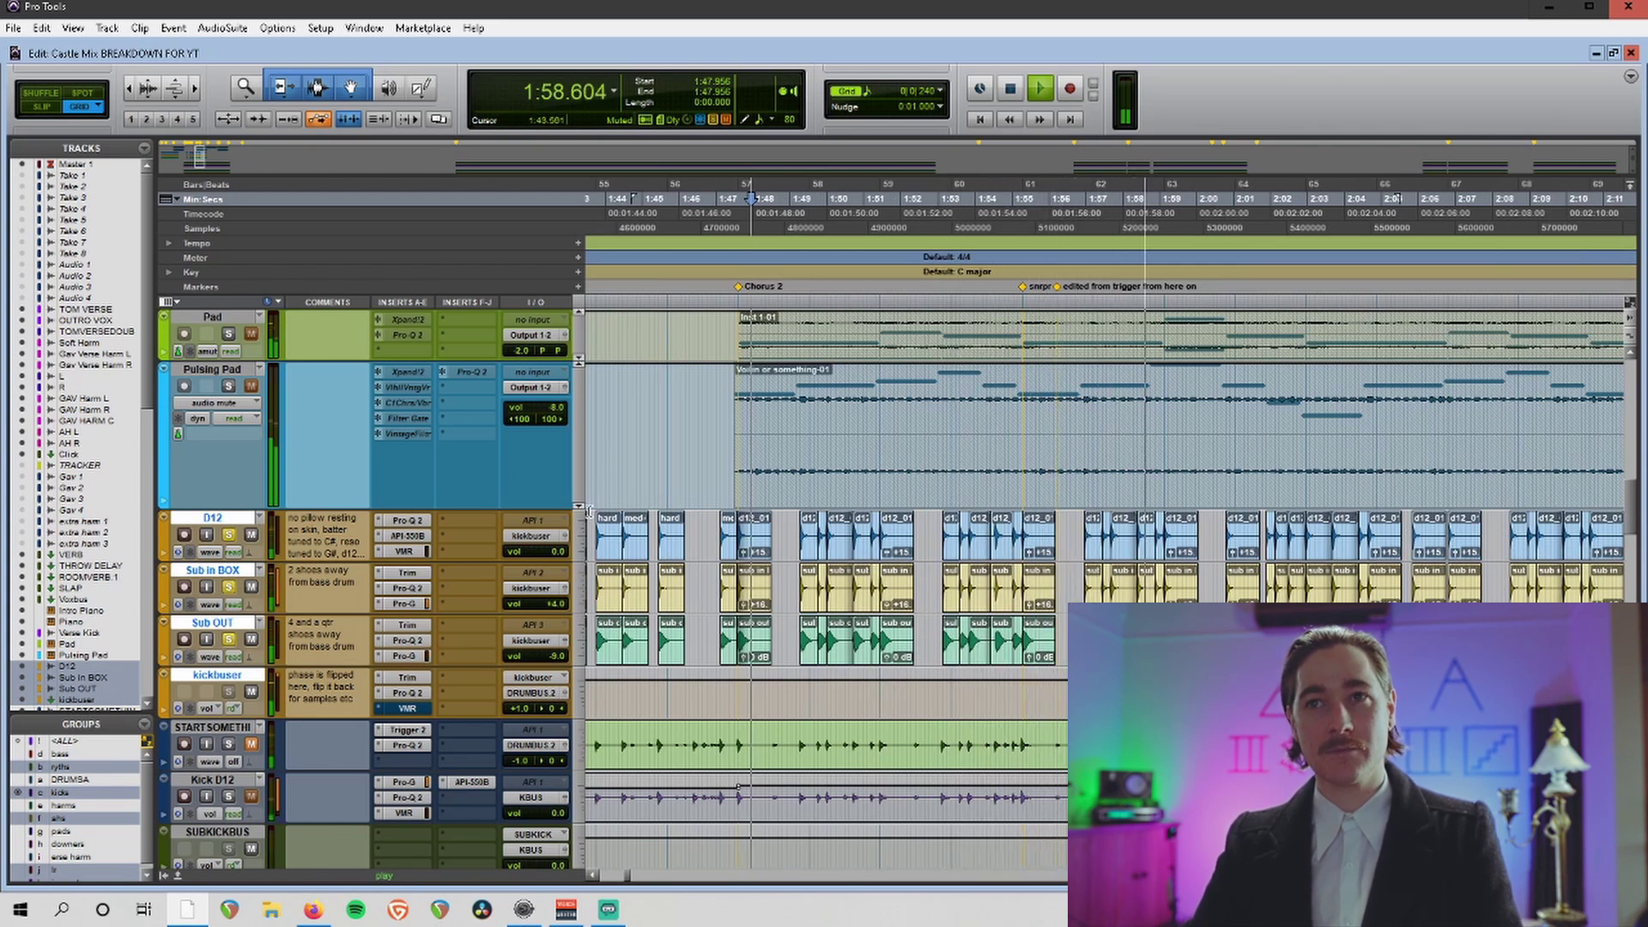
key("space")
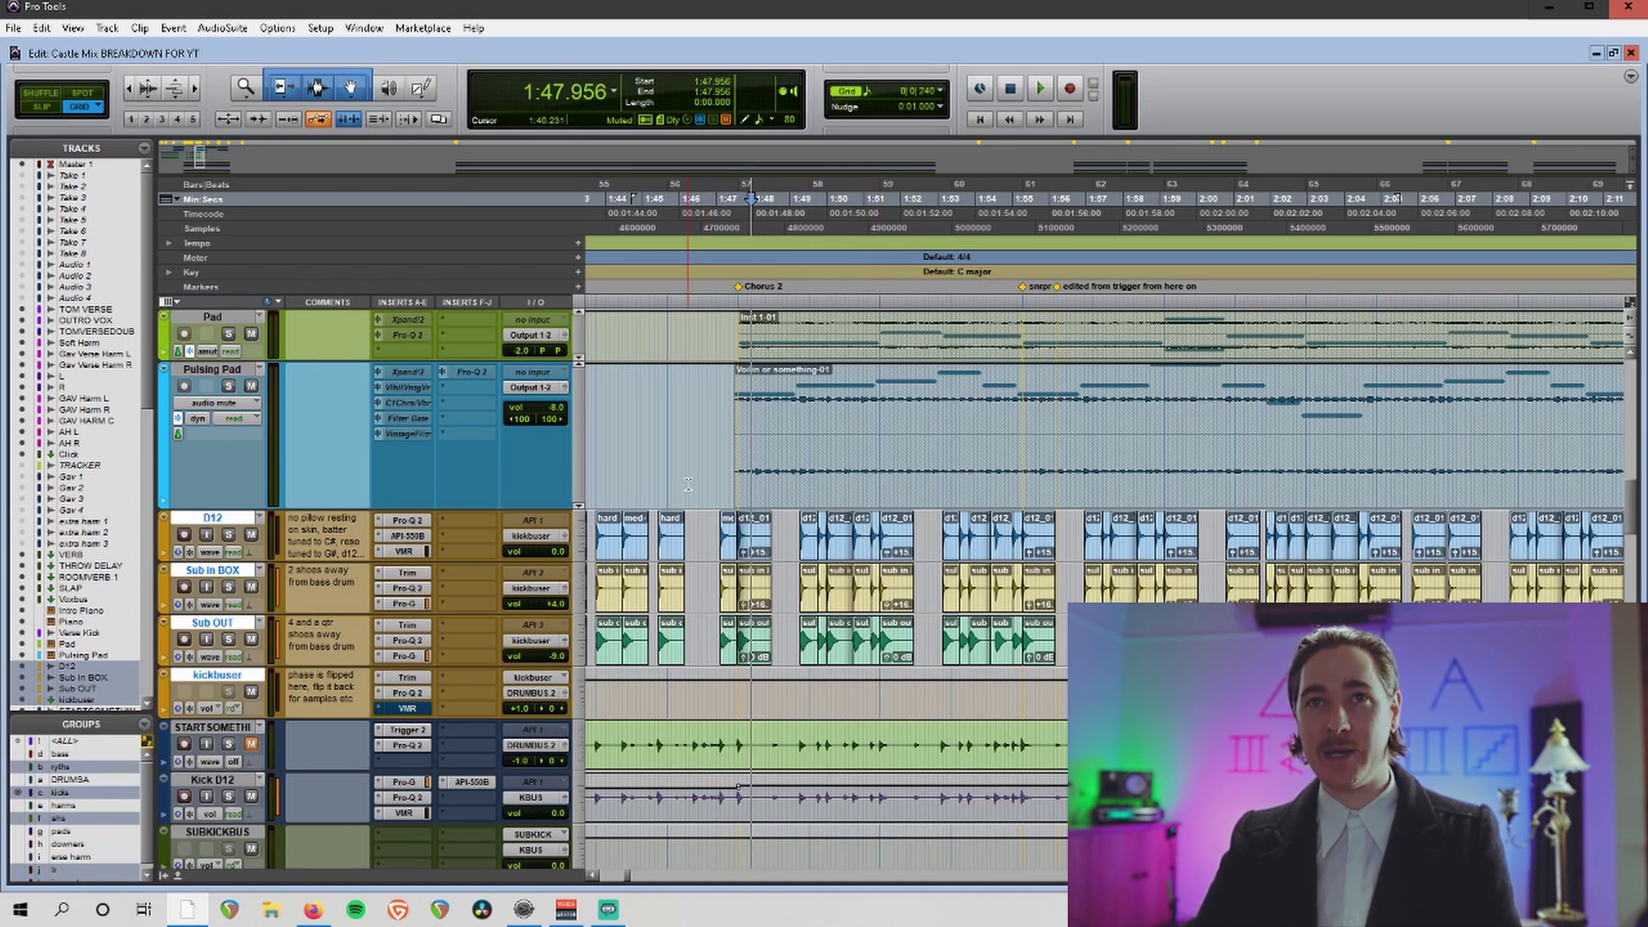
Select the tracks from Kick D12 through Kick Expander and solo Kick D12, Subkick in Box, Subkick Out and Kick Expander.
scroll(457, 563, "down", 5)
scroll(339, 529, "down", 4)
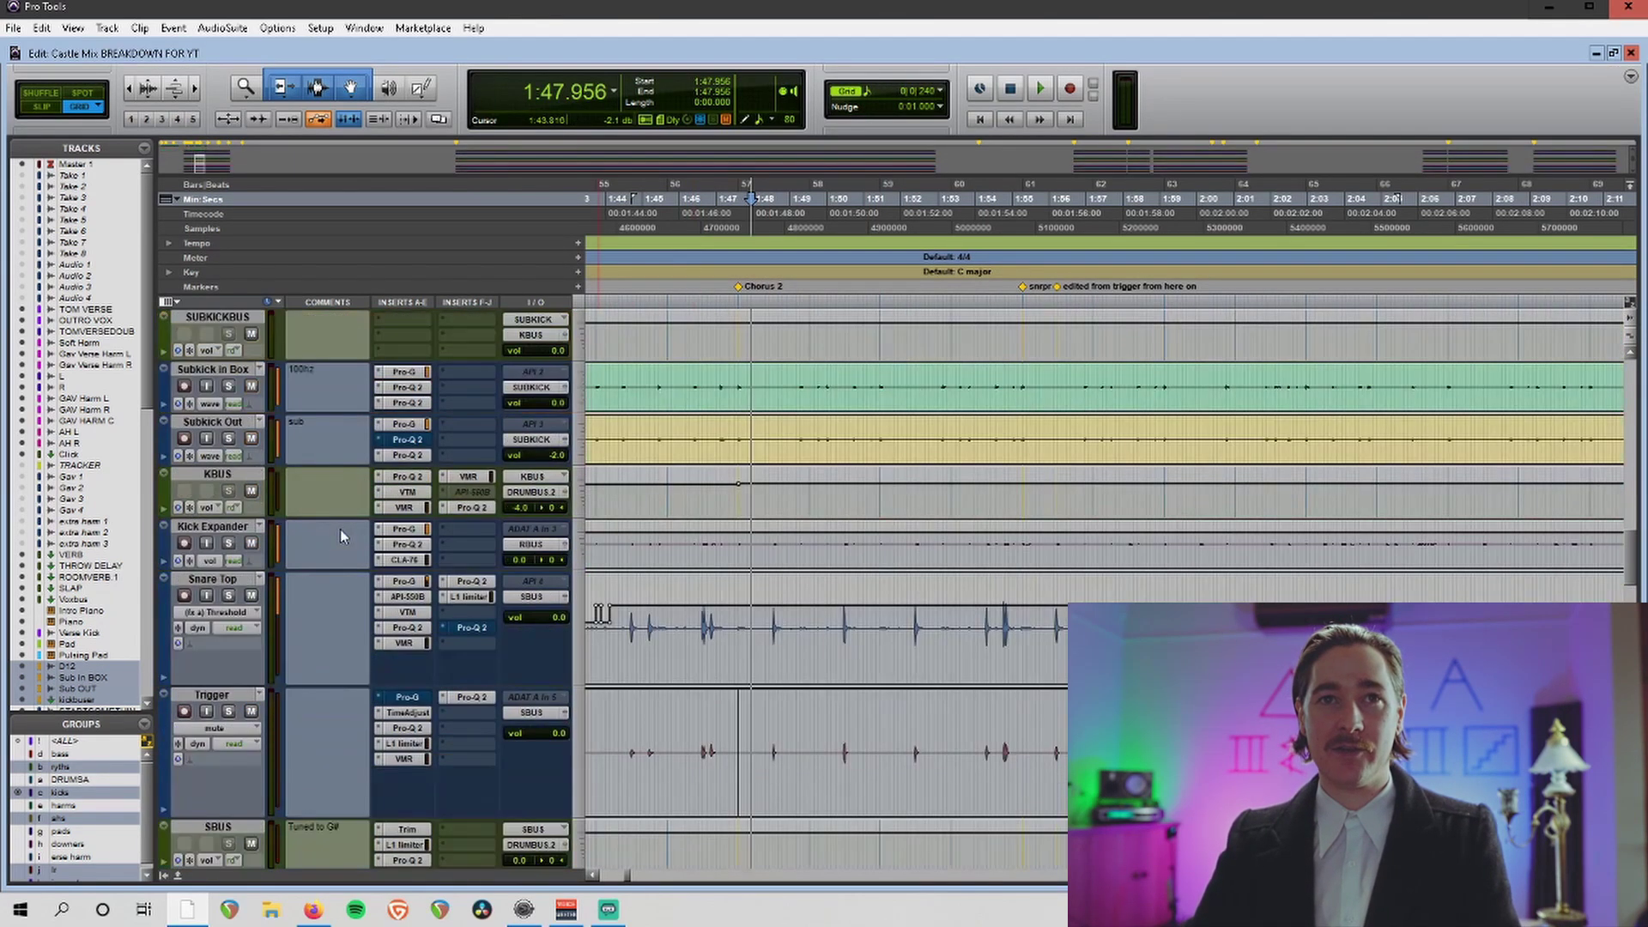
scroll(340, 529, "up", 3)
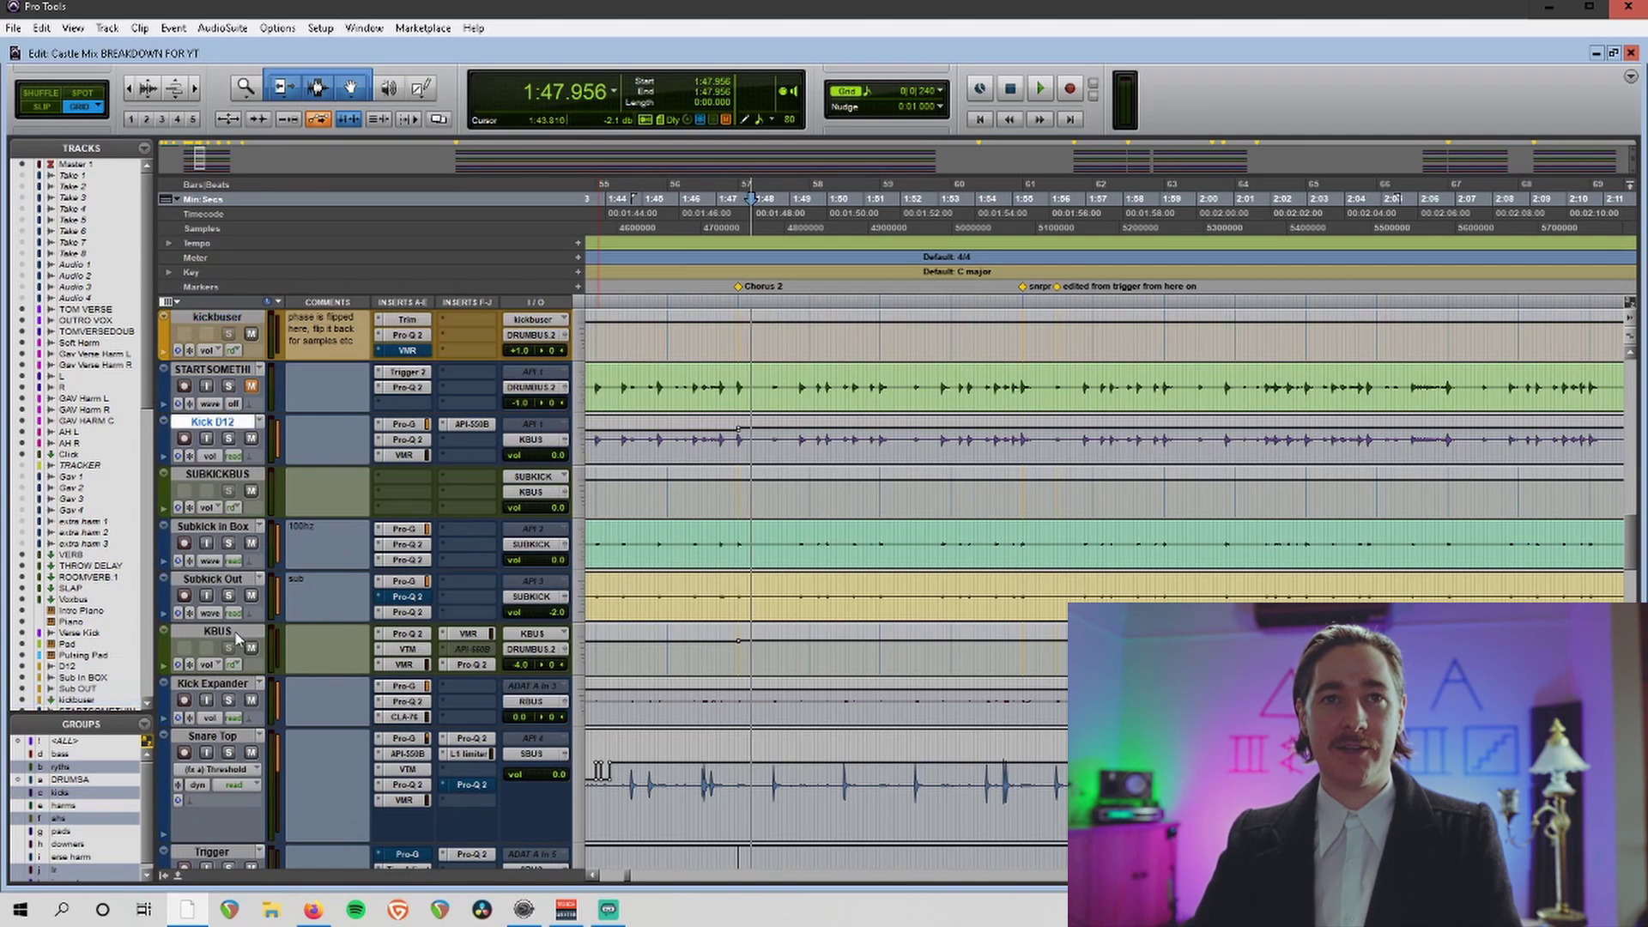
scroll(240, 639, "down", 2)
left_click(232, 530)
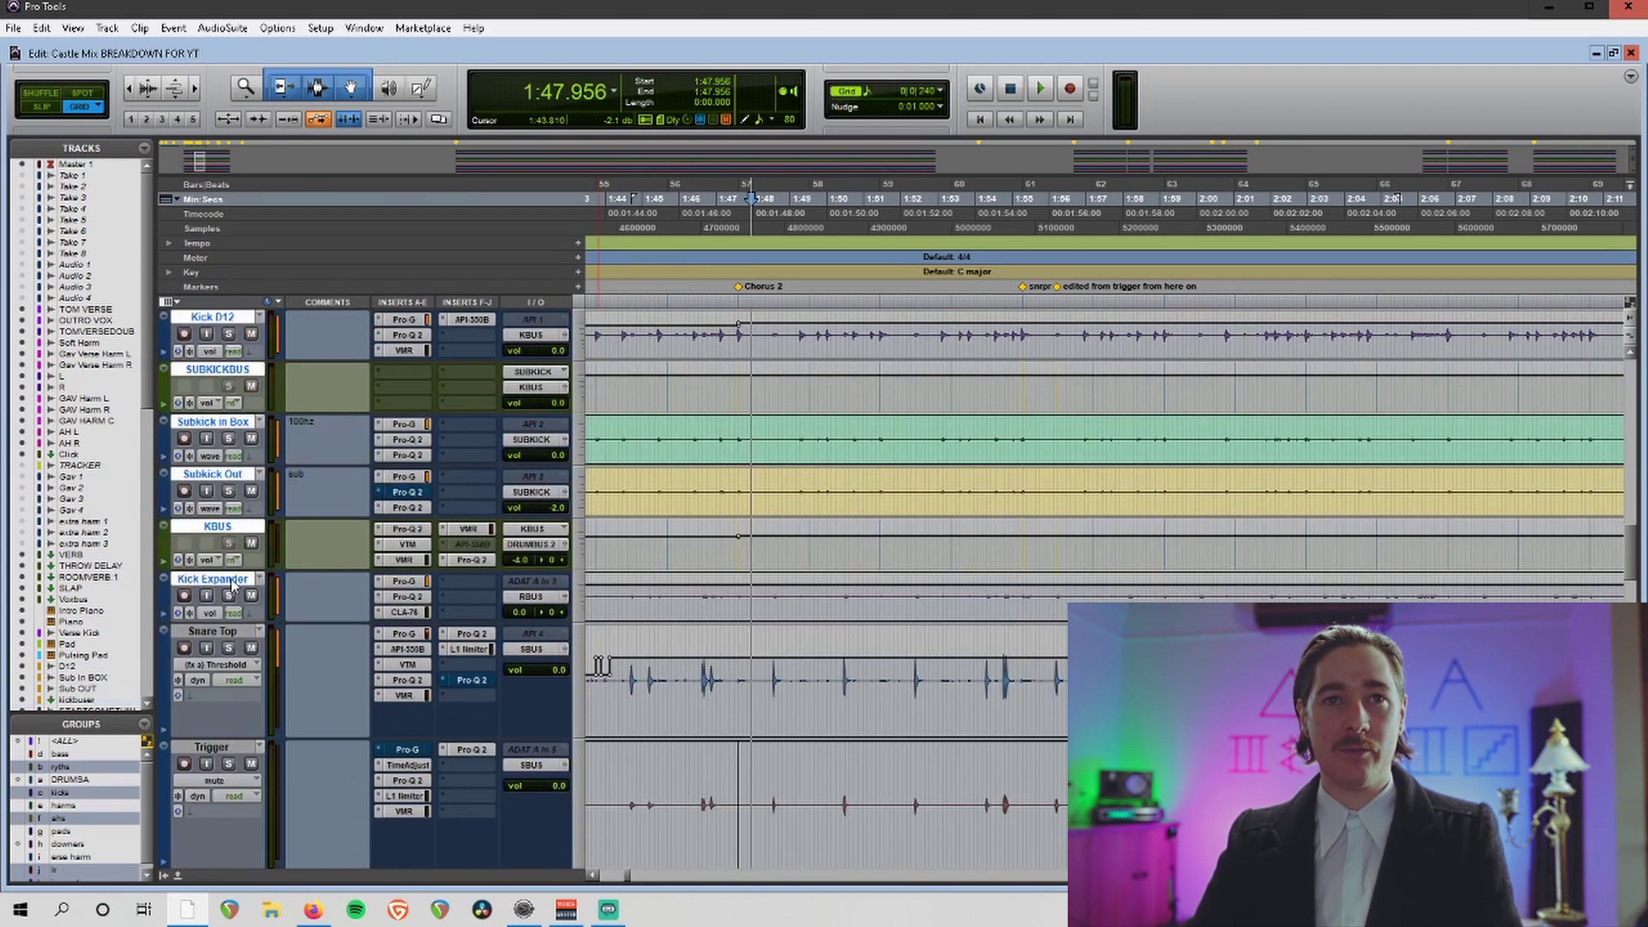
left_click(229, 595)
left_click(228, 490)
left_click(228, 437)
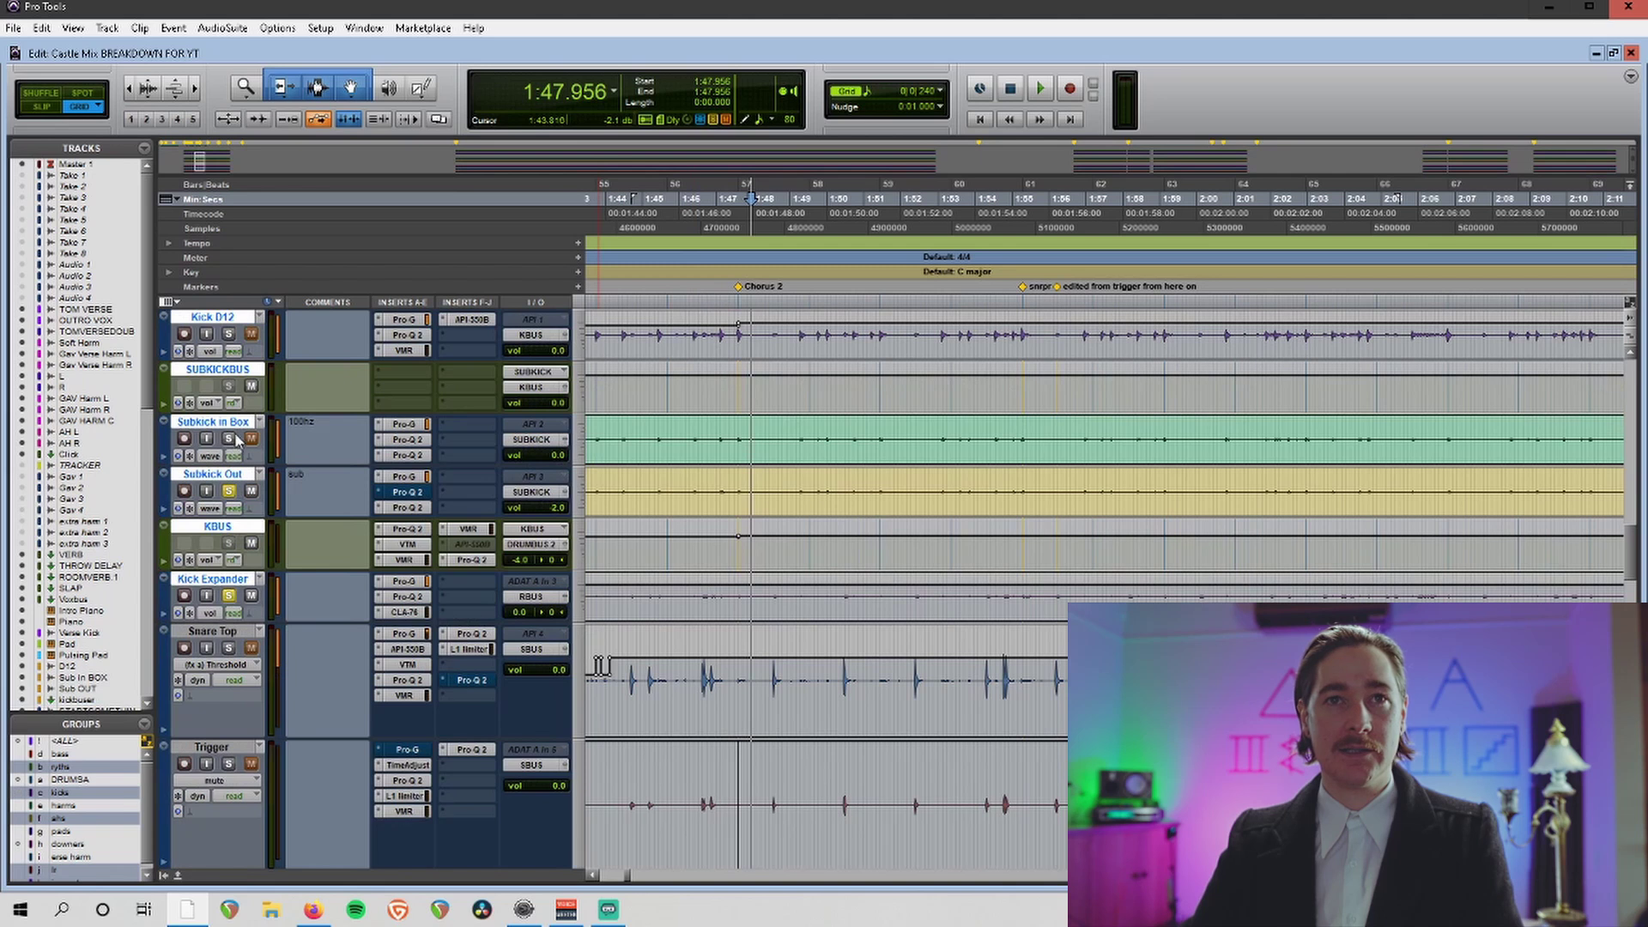
left_click(228, 333)
scroll(276, 392, "up", 2)
Play back the soloed kick tracks while looking over the tom, overhead, room and drum bus tracks.
key("space")
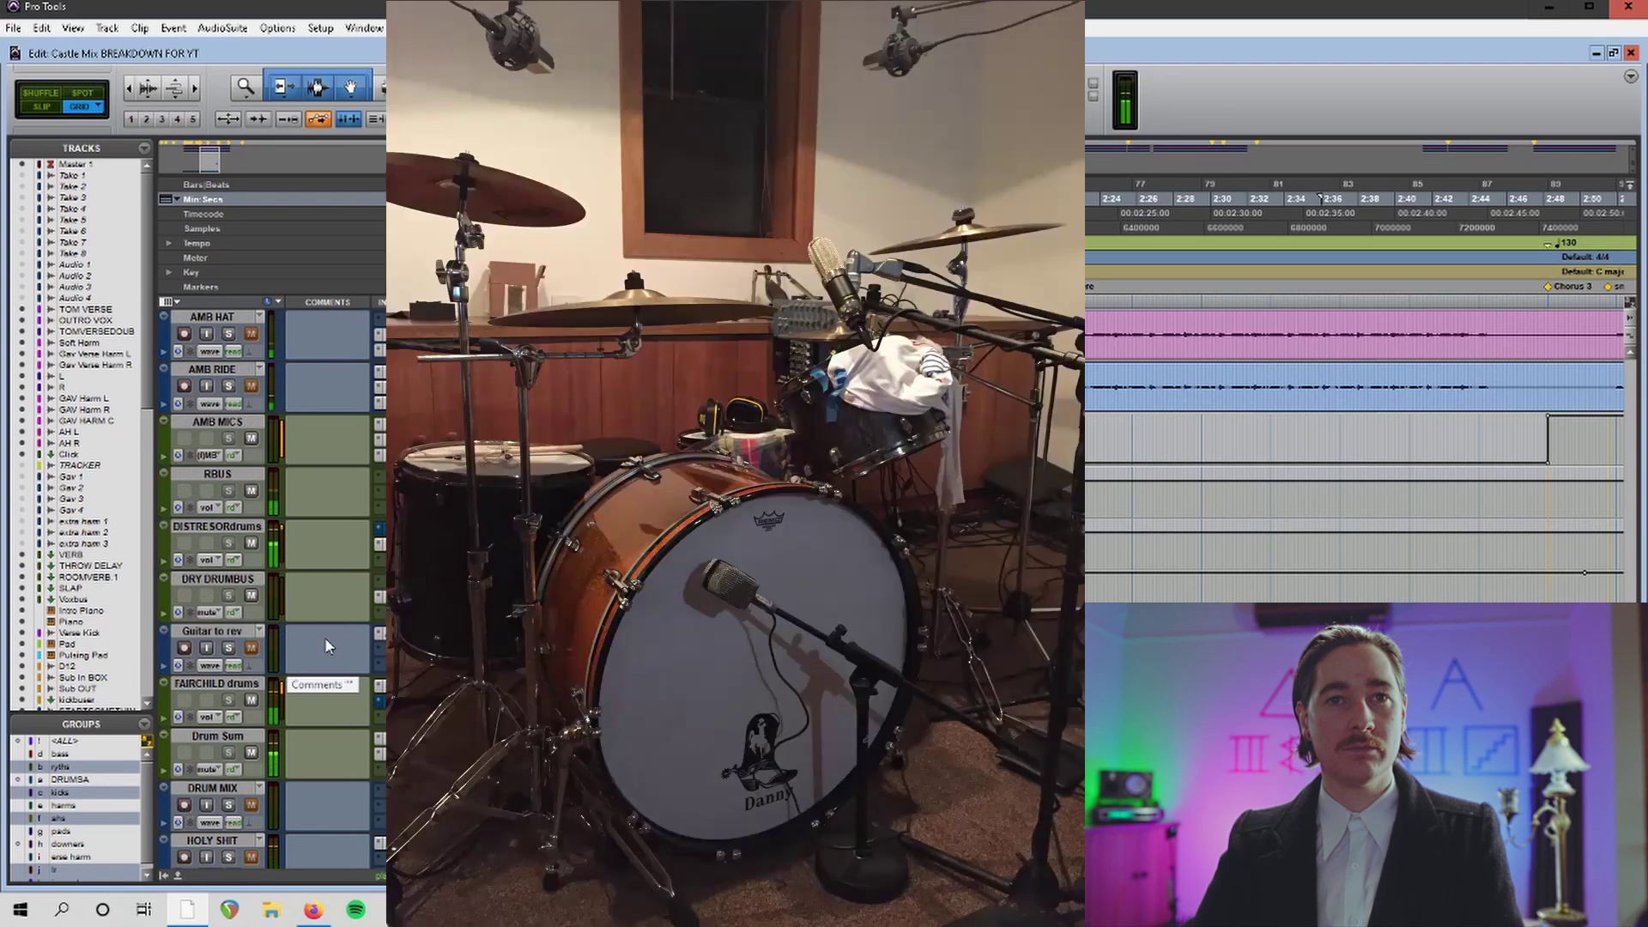
scroll(326, 644, "down", 5)
scroll(326, 647, "up", 10)
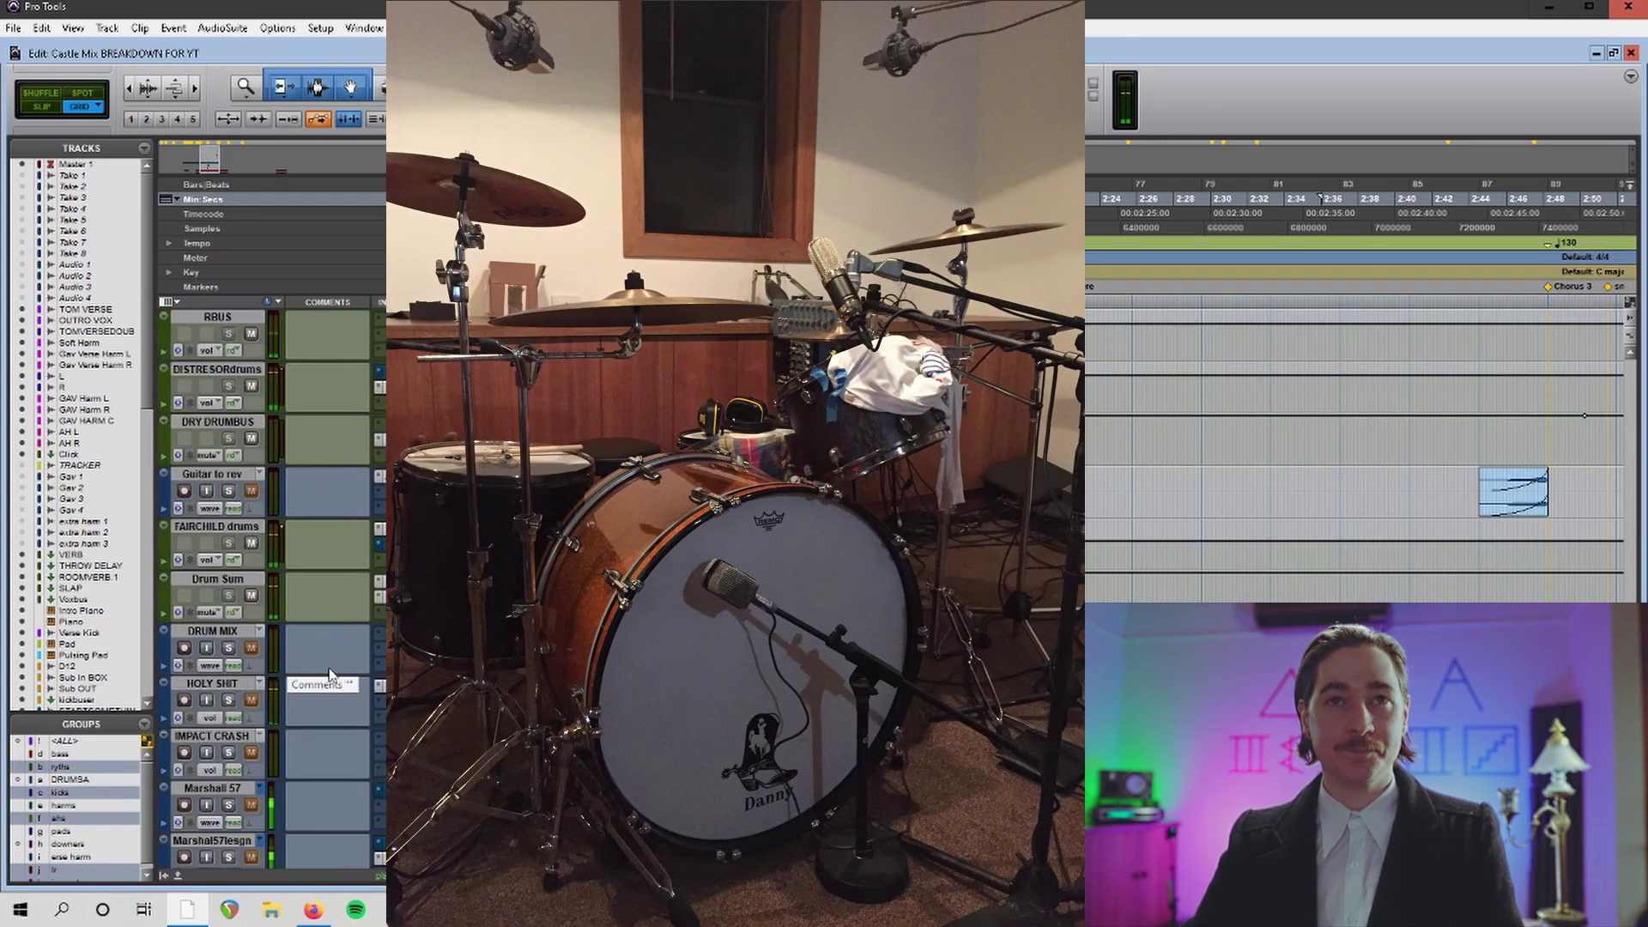
scroll(331, 687, "up", 5)
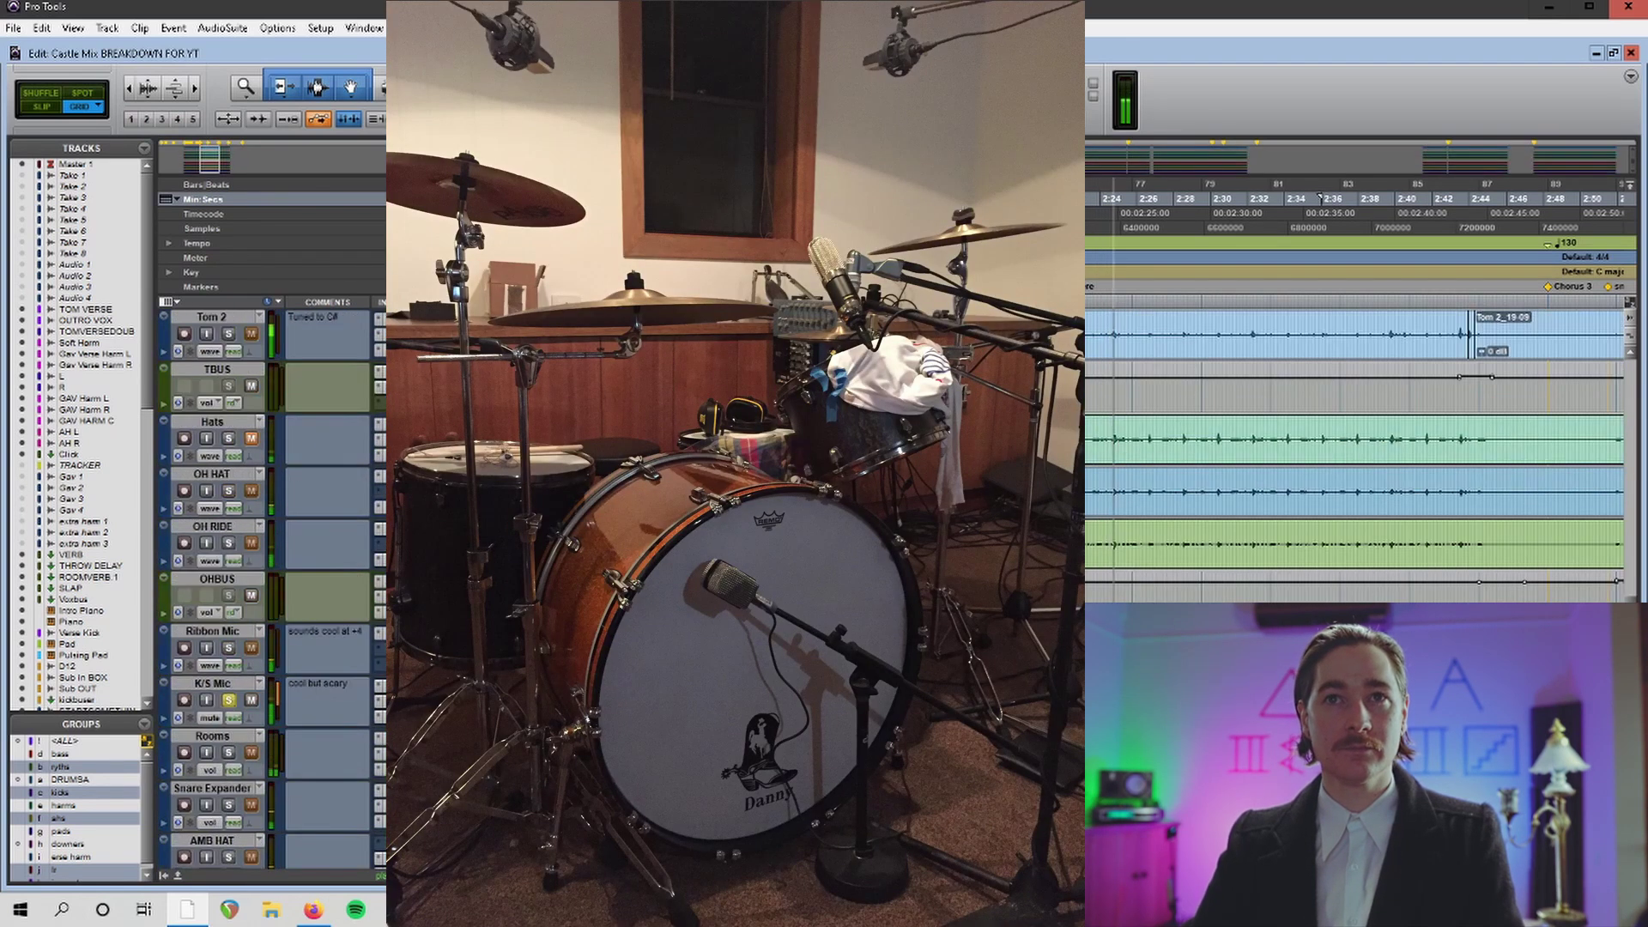
key("space")
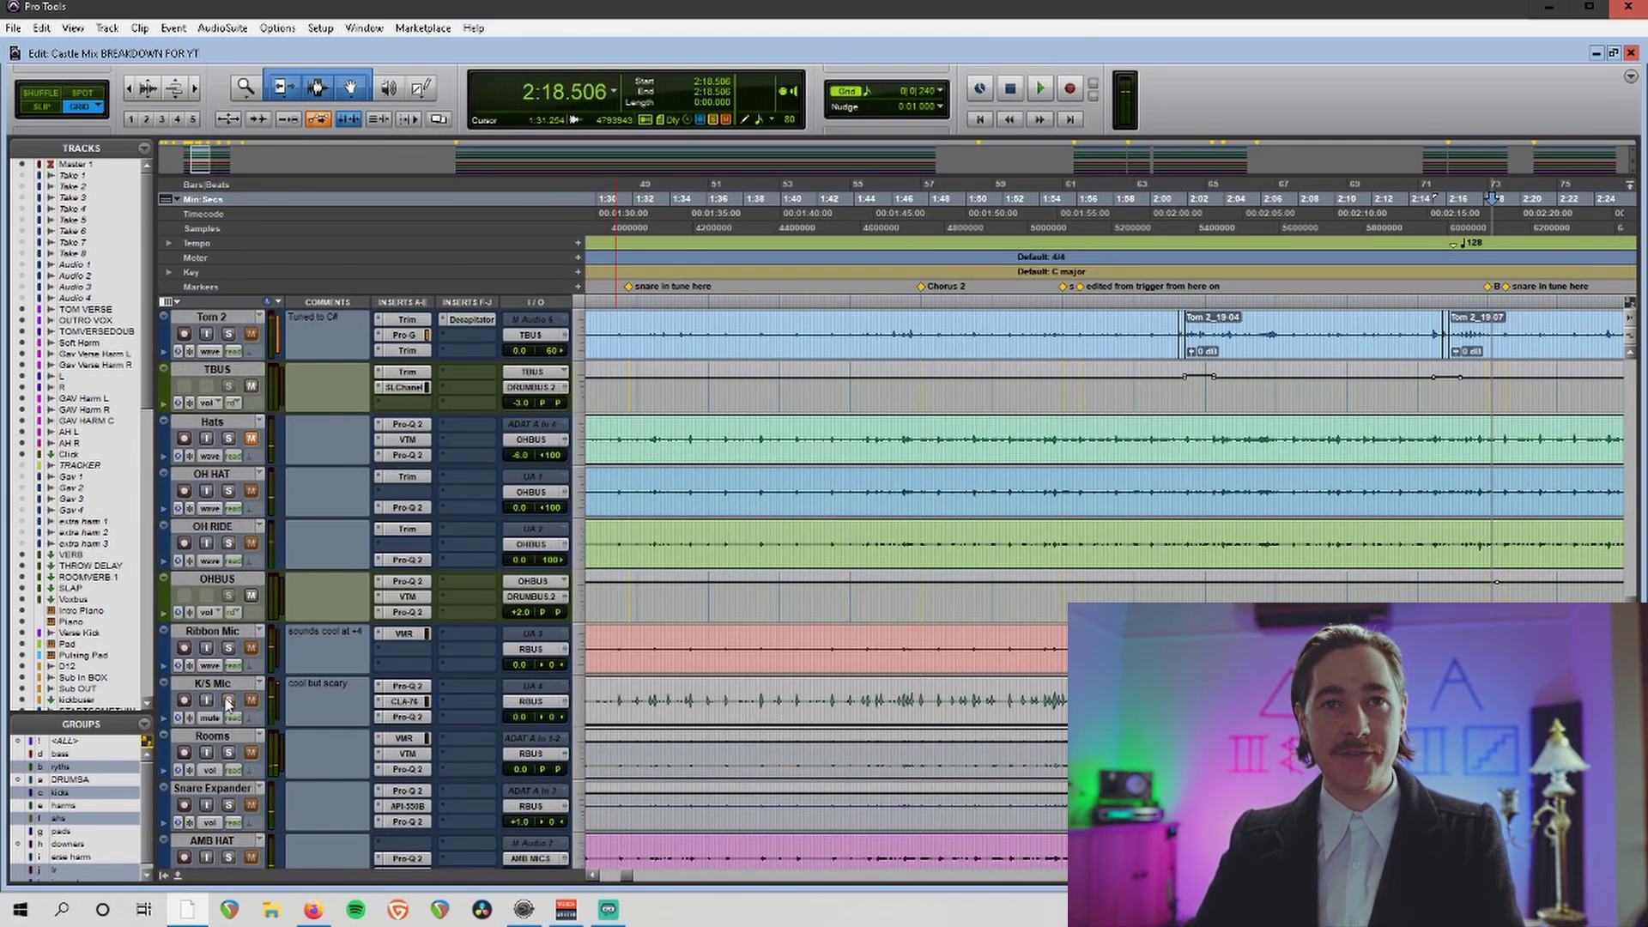
Remove the solo from Kick Expander, Subkick Out, Subkick in Box and Kick D12.
scroll(277, 504, "up", 6)
scroll(277, 505, "up", 2)
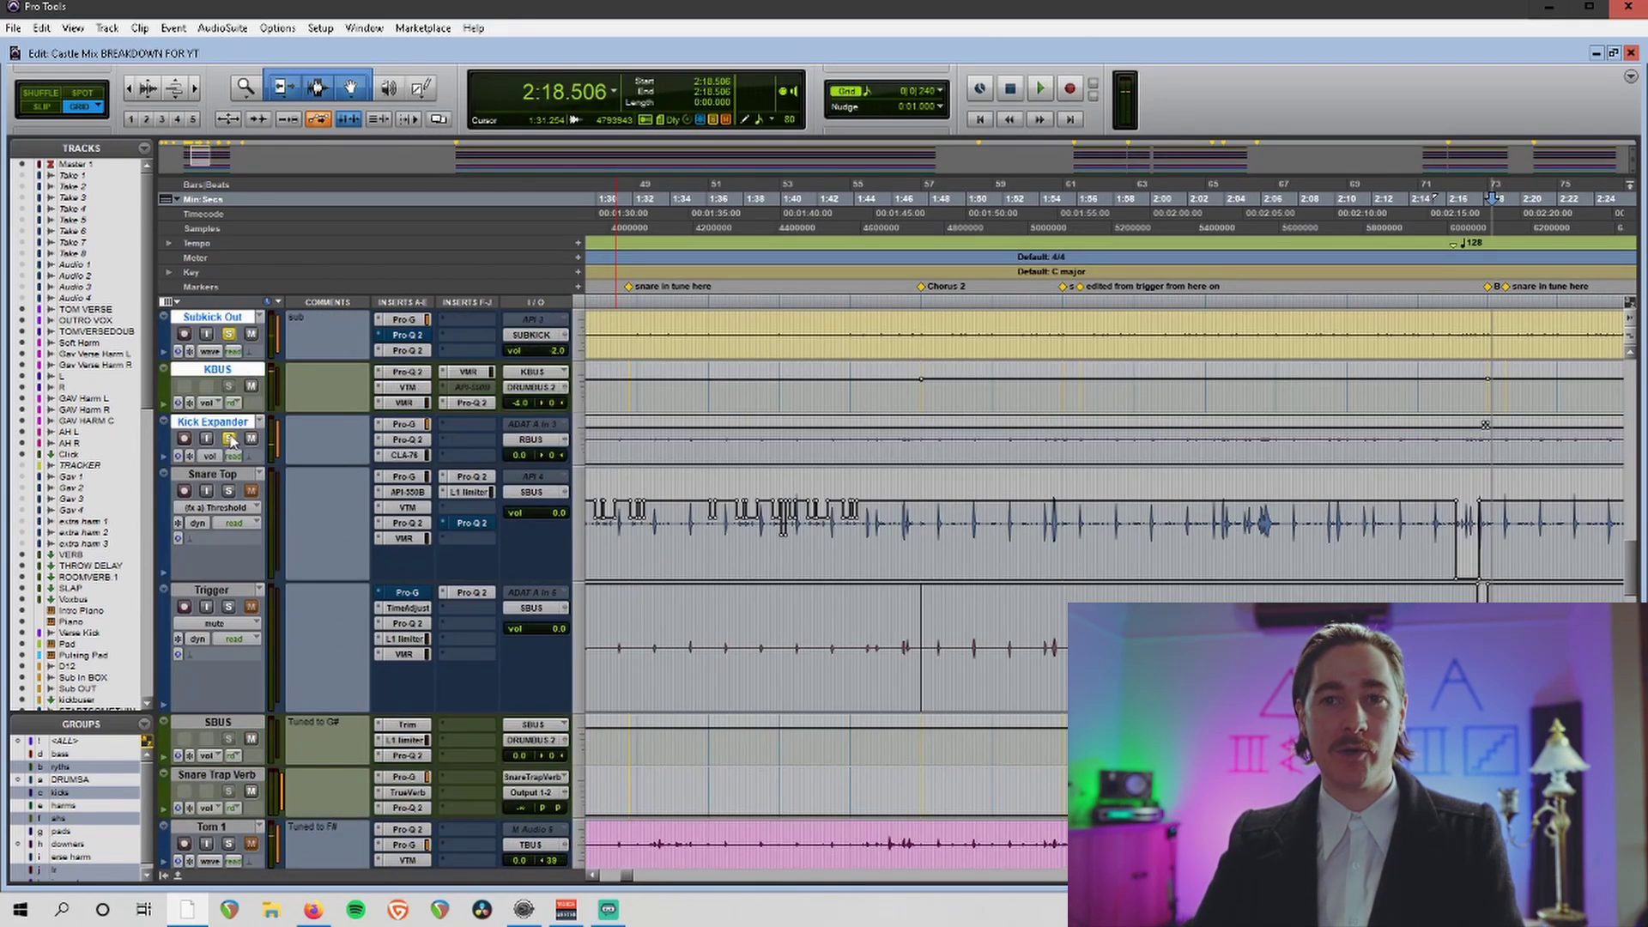
scroll(230, 460, "up", 2)
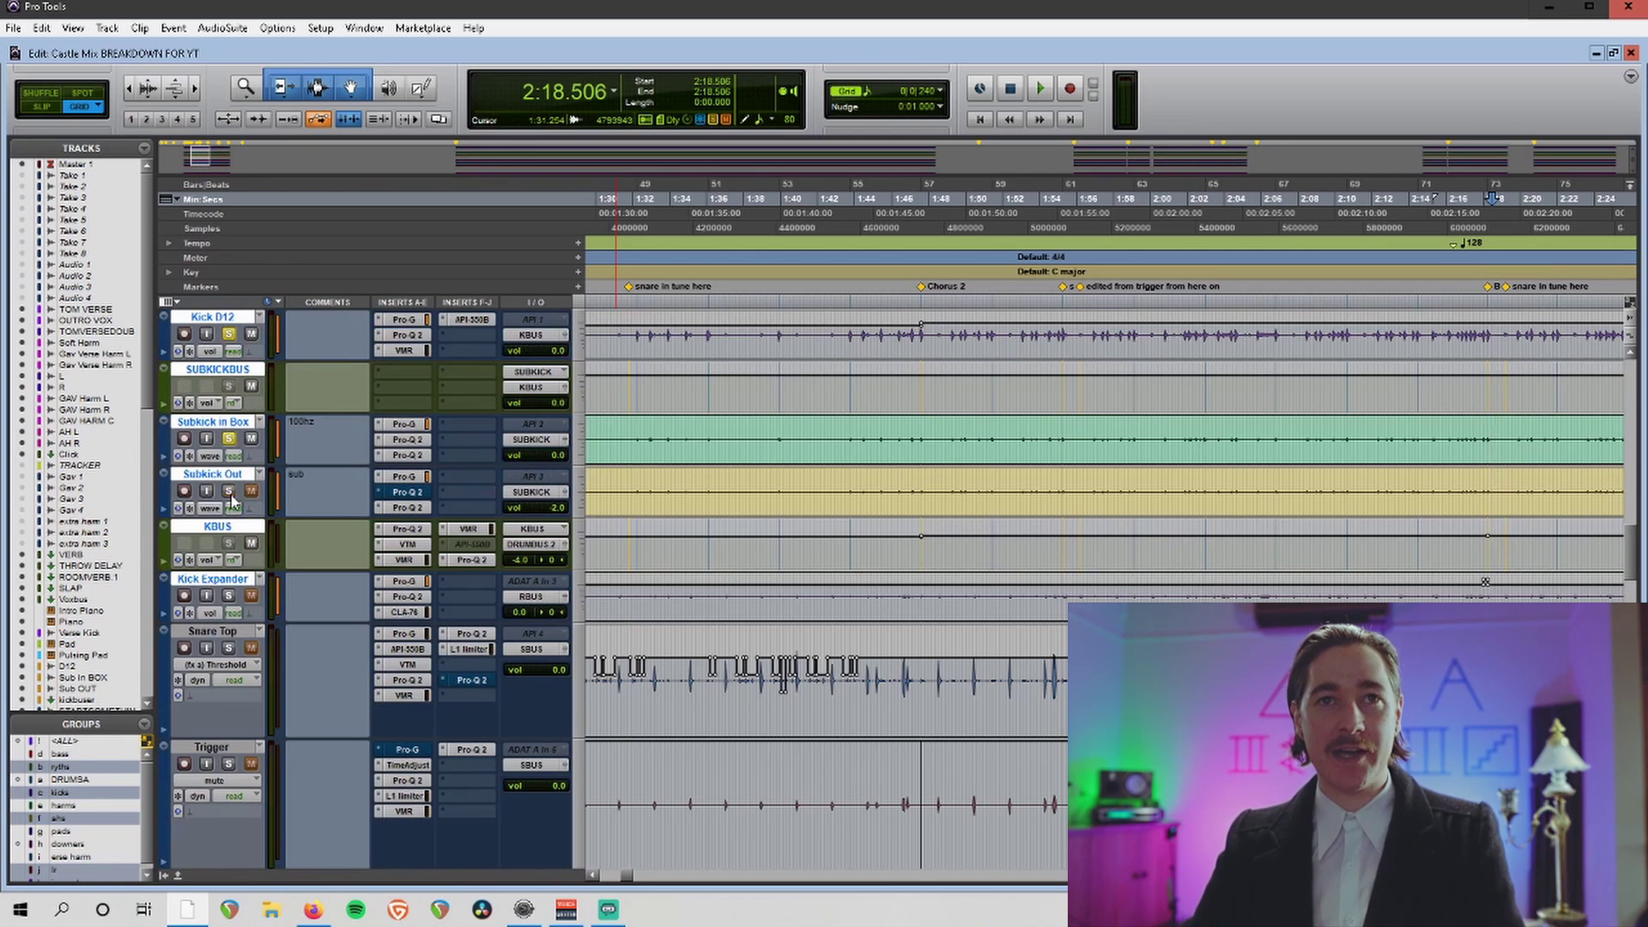
scroll(230, 442, "up", 3)
left_click(228, 491)
Play the session from 1:12.796, just before the Solo marker, while looking through the drum tracks, and stop playback.
scroll(753, 561, "left", 3)
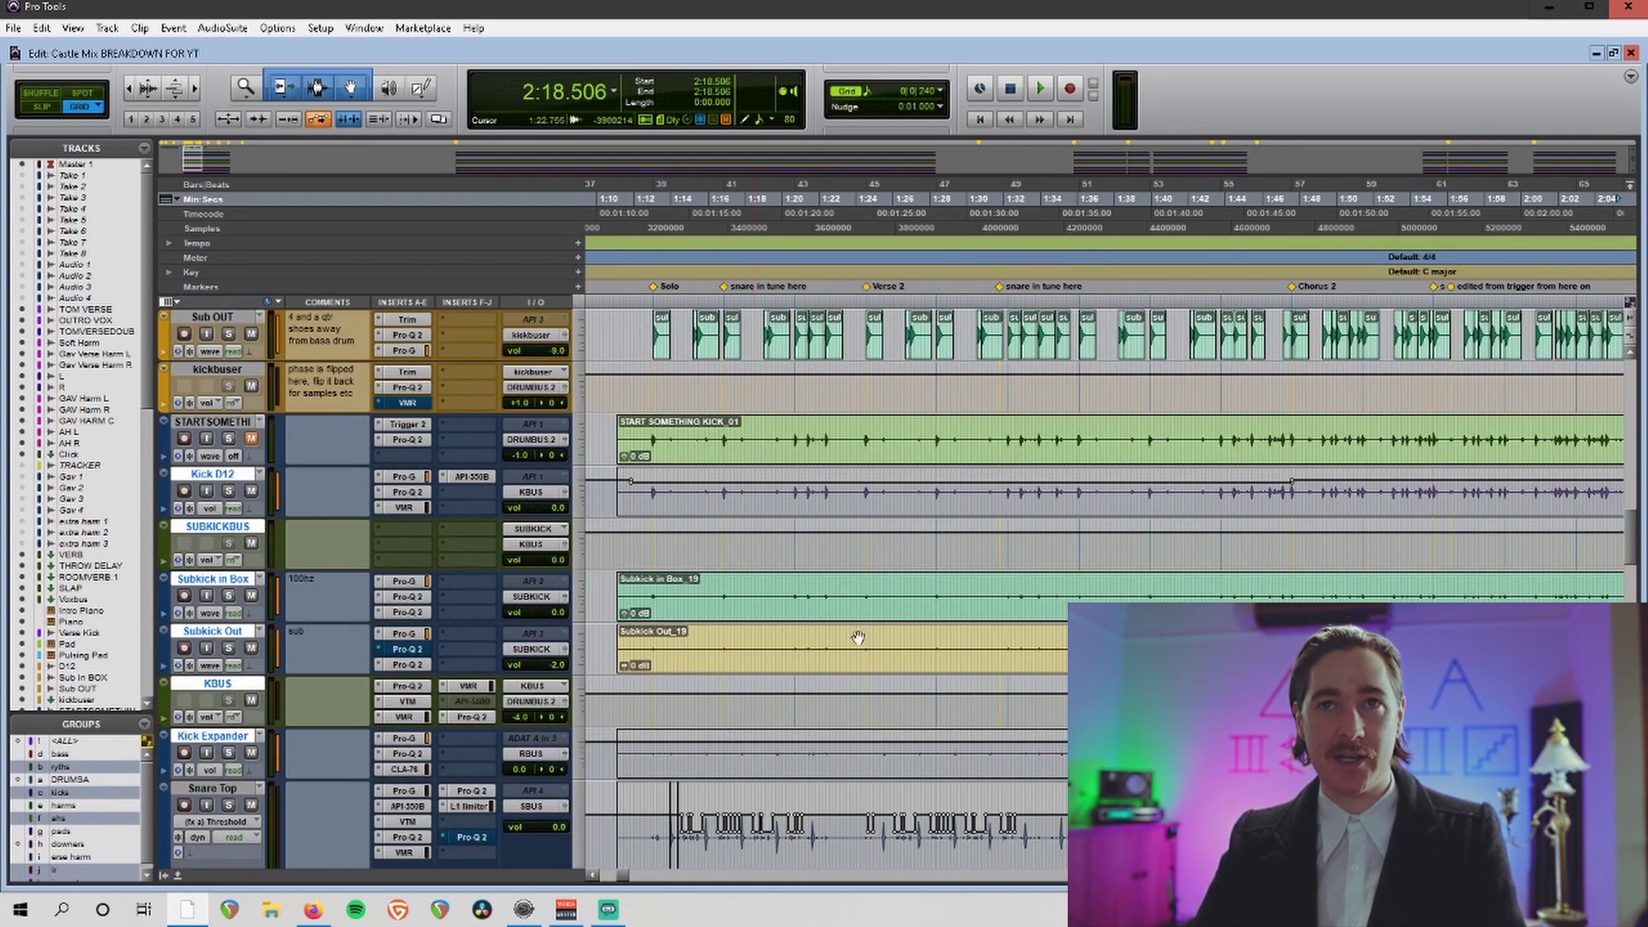
left_click(654, 222)
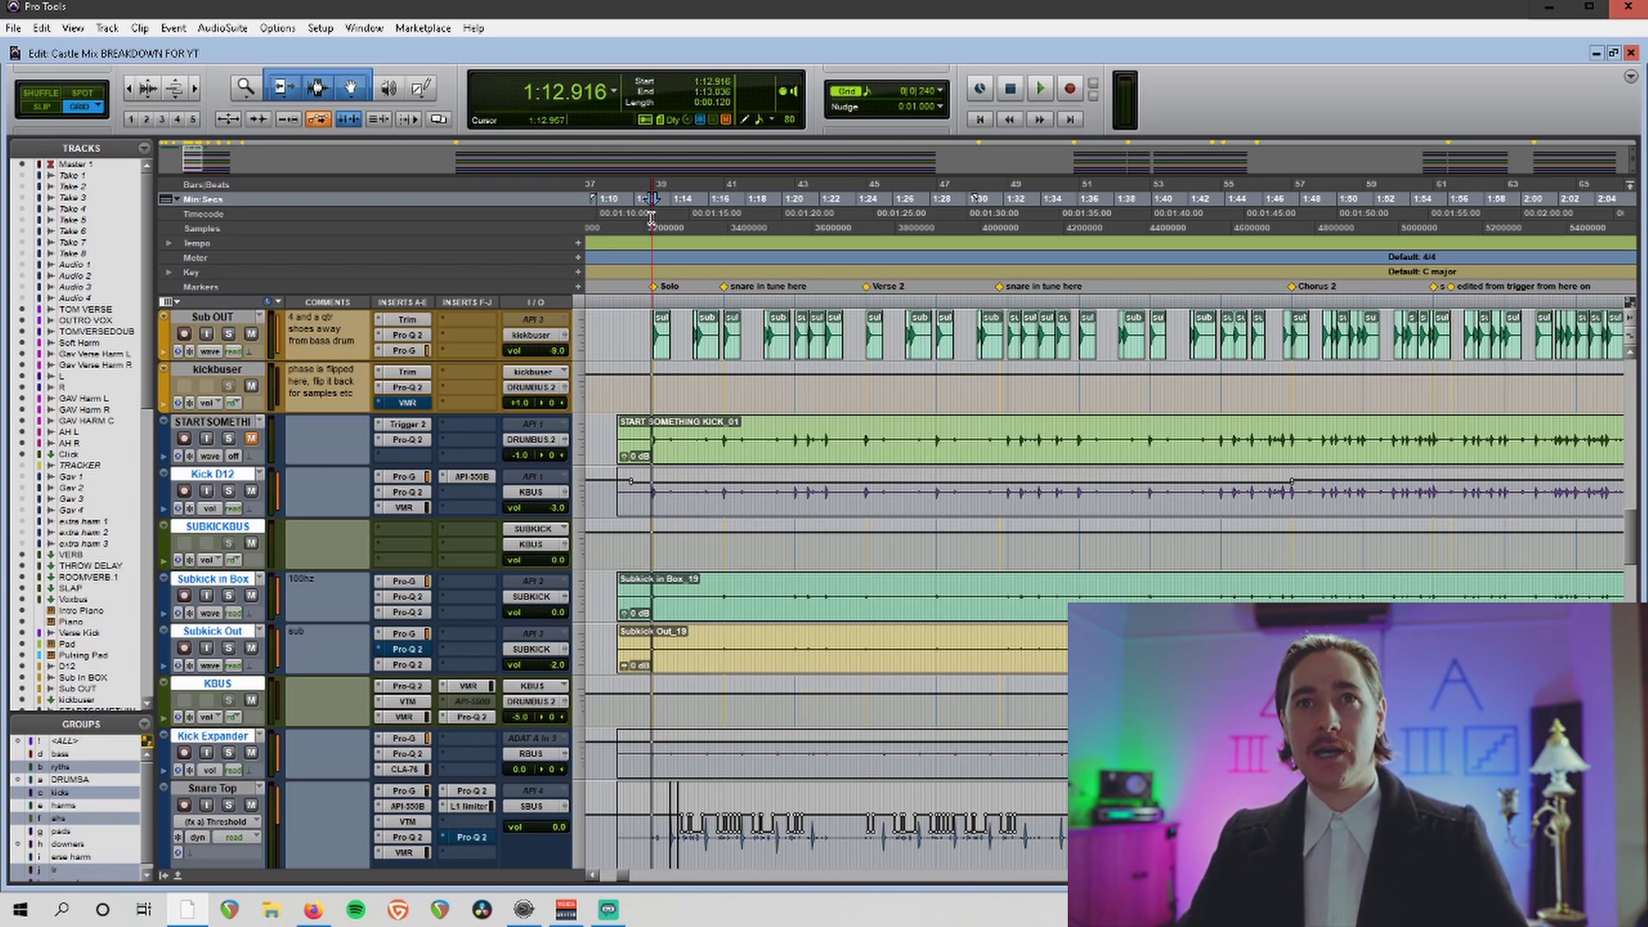
left_click(650, 249)
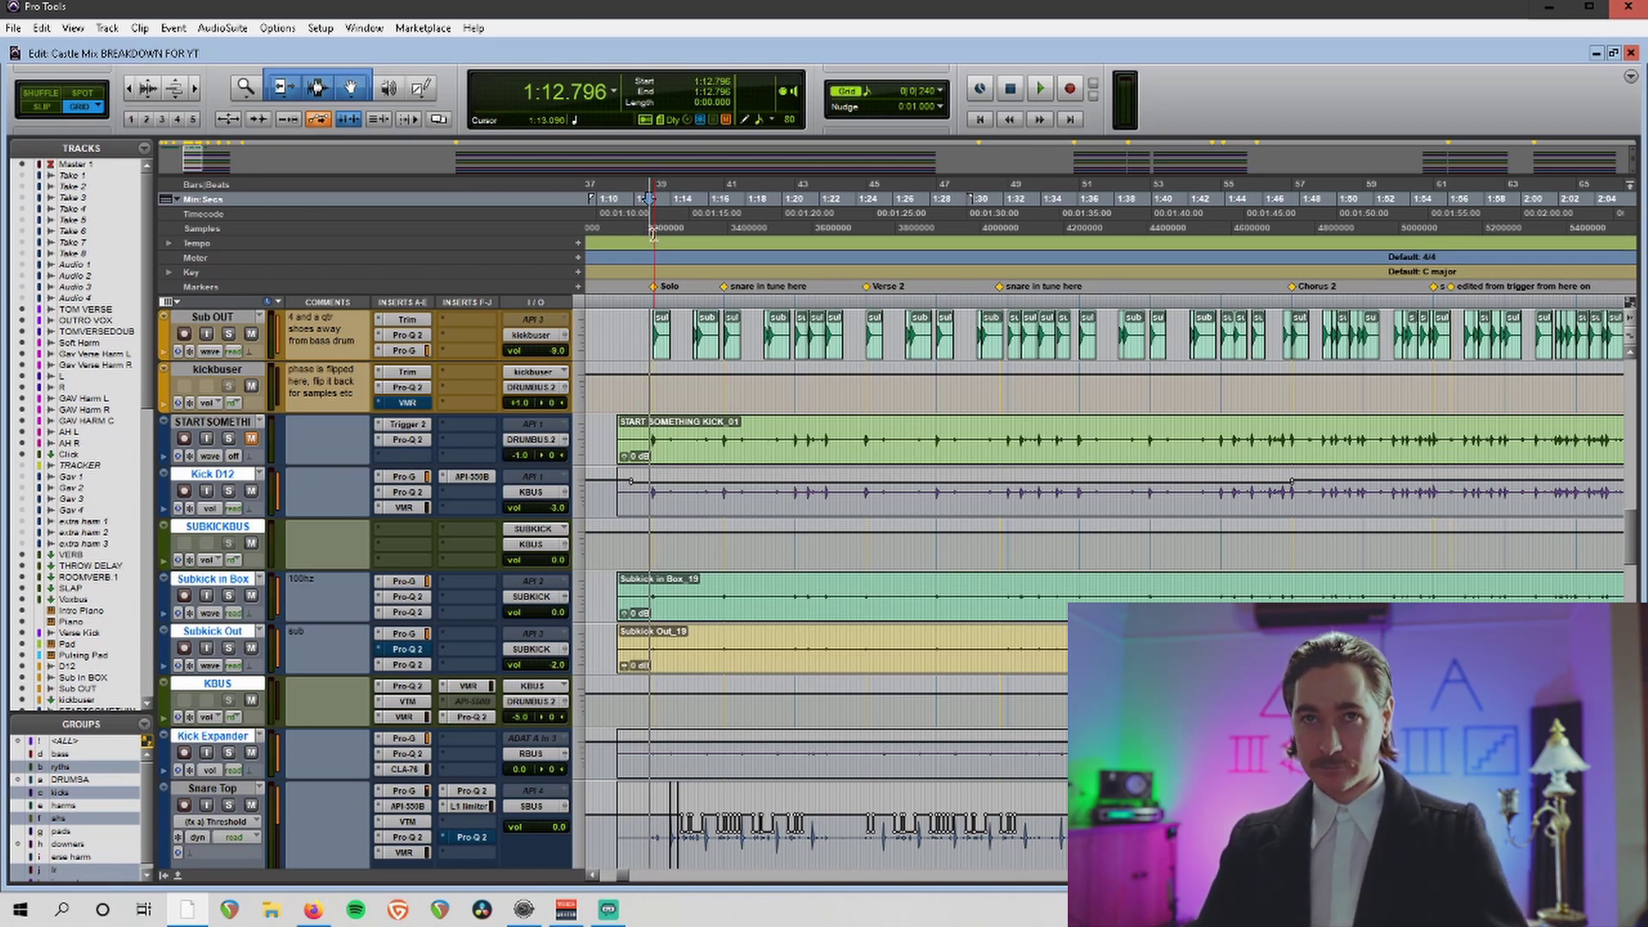
key("space")
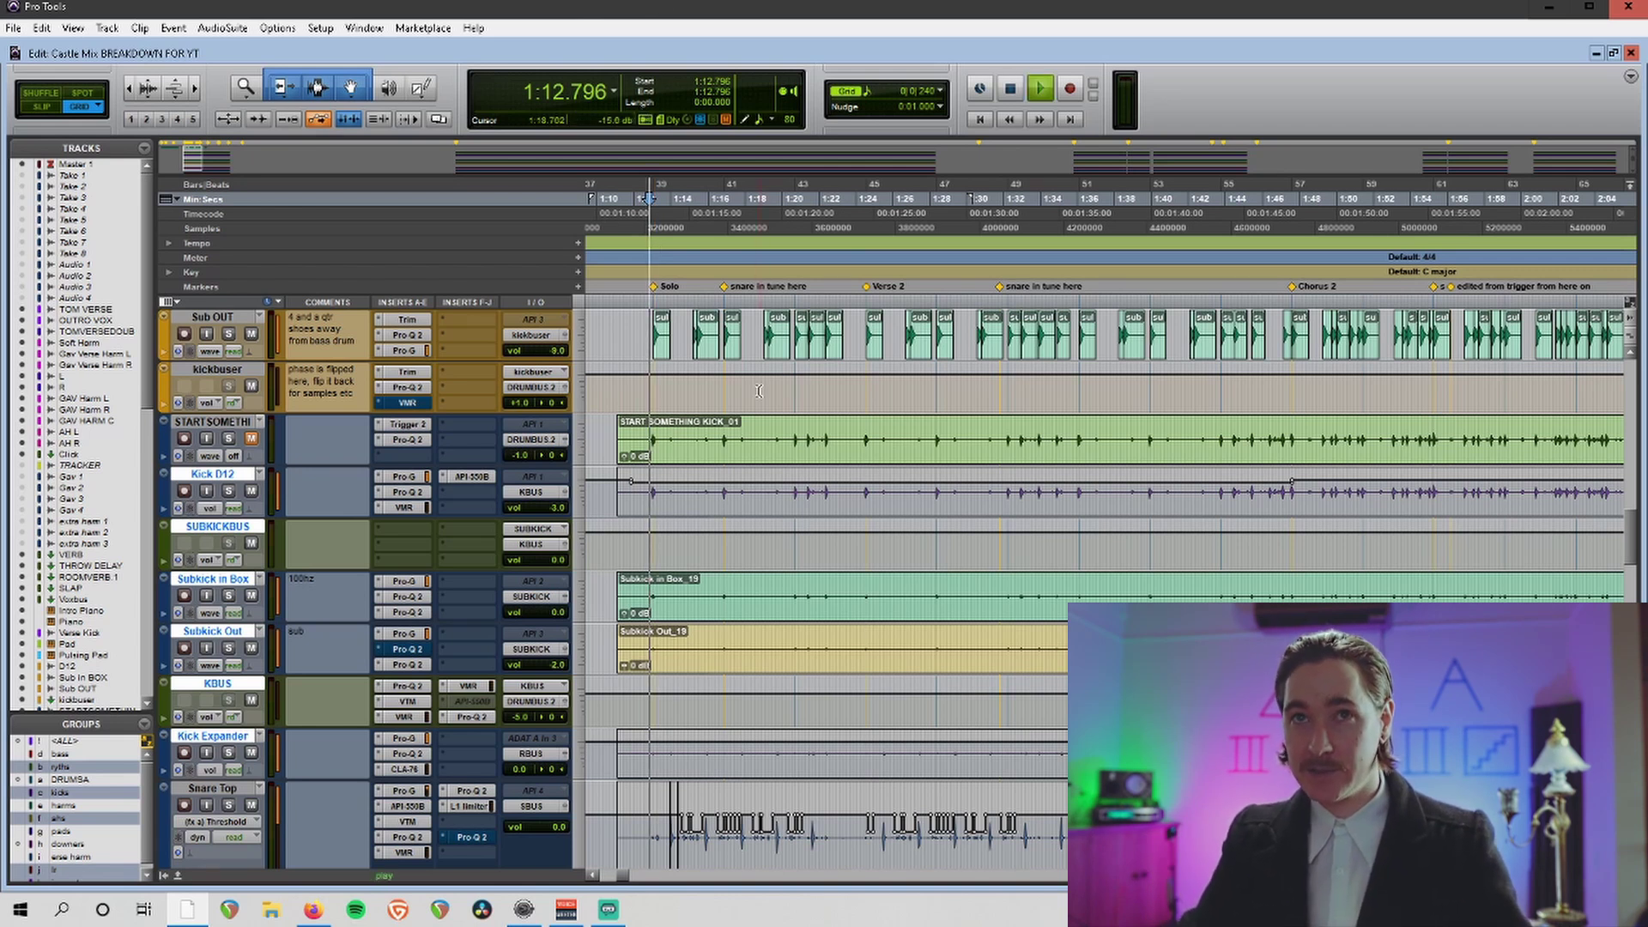
scroll(415, 514, "down", 10)
scroll(597, 558, "up", 12)
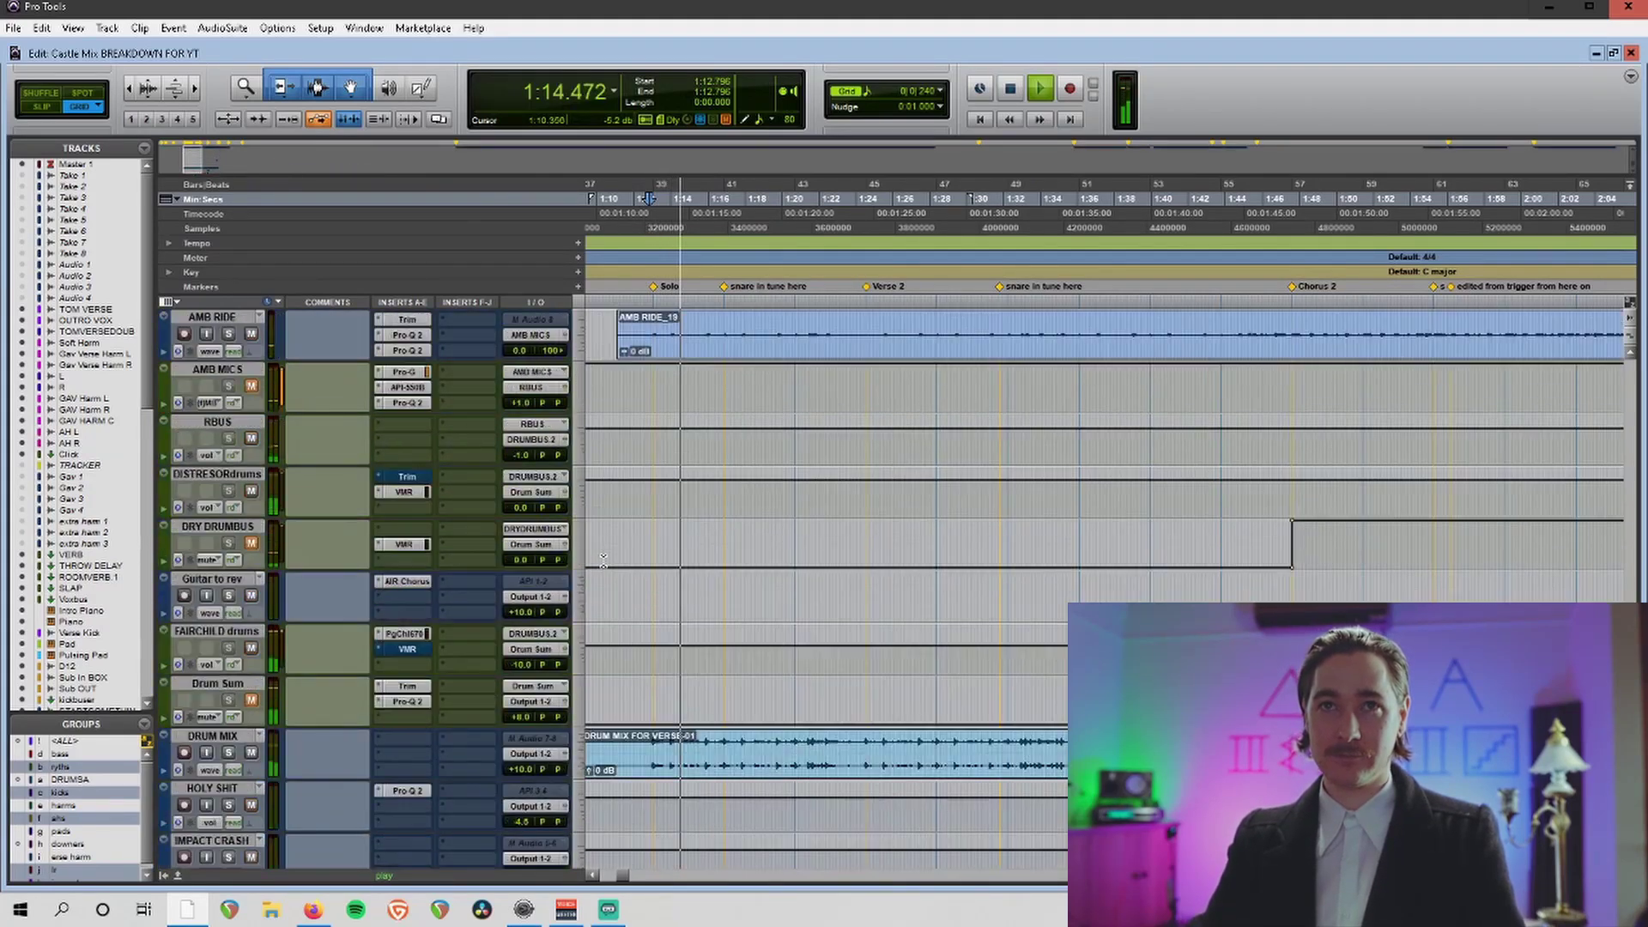
scroll(603, 559, "up", 12)
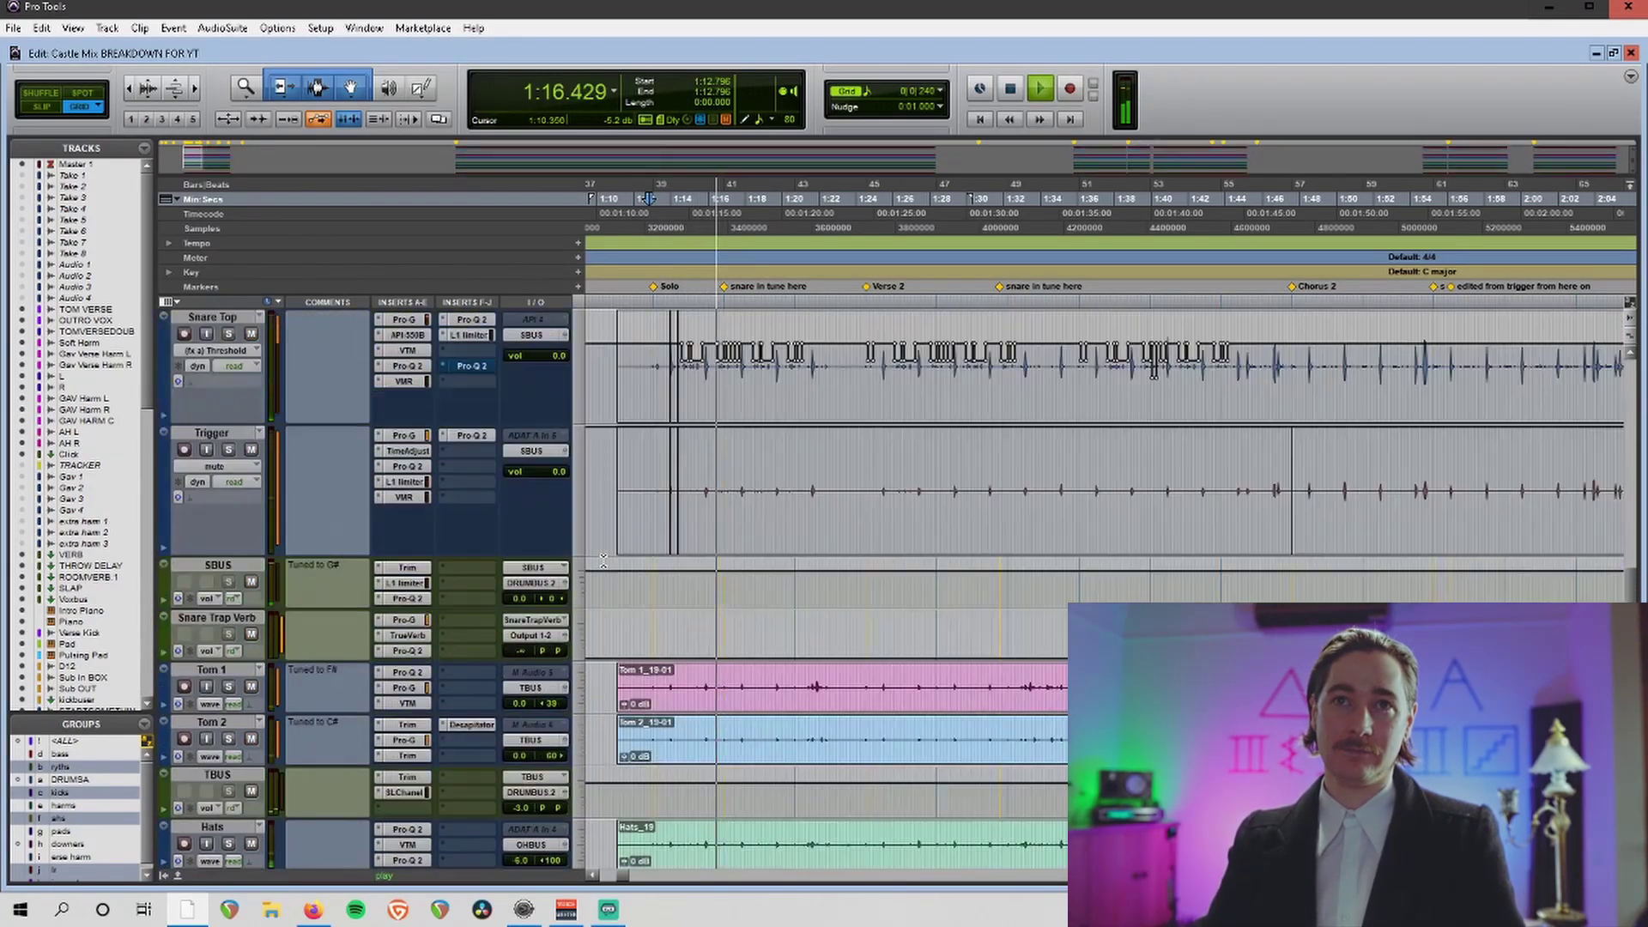
scroll(603, 560, "up", 6)
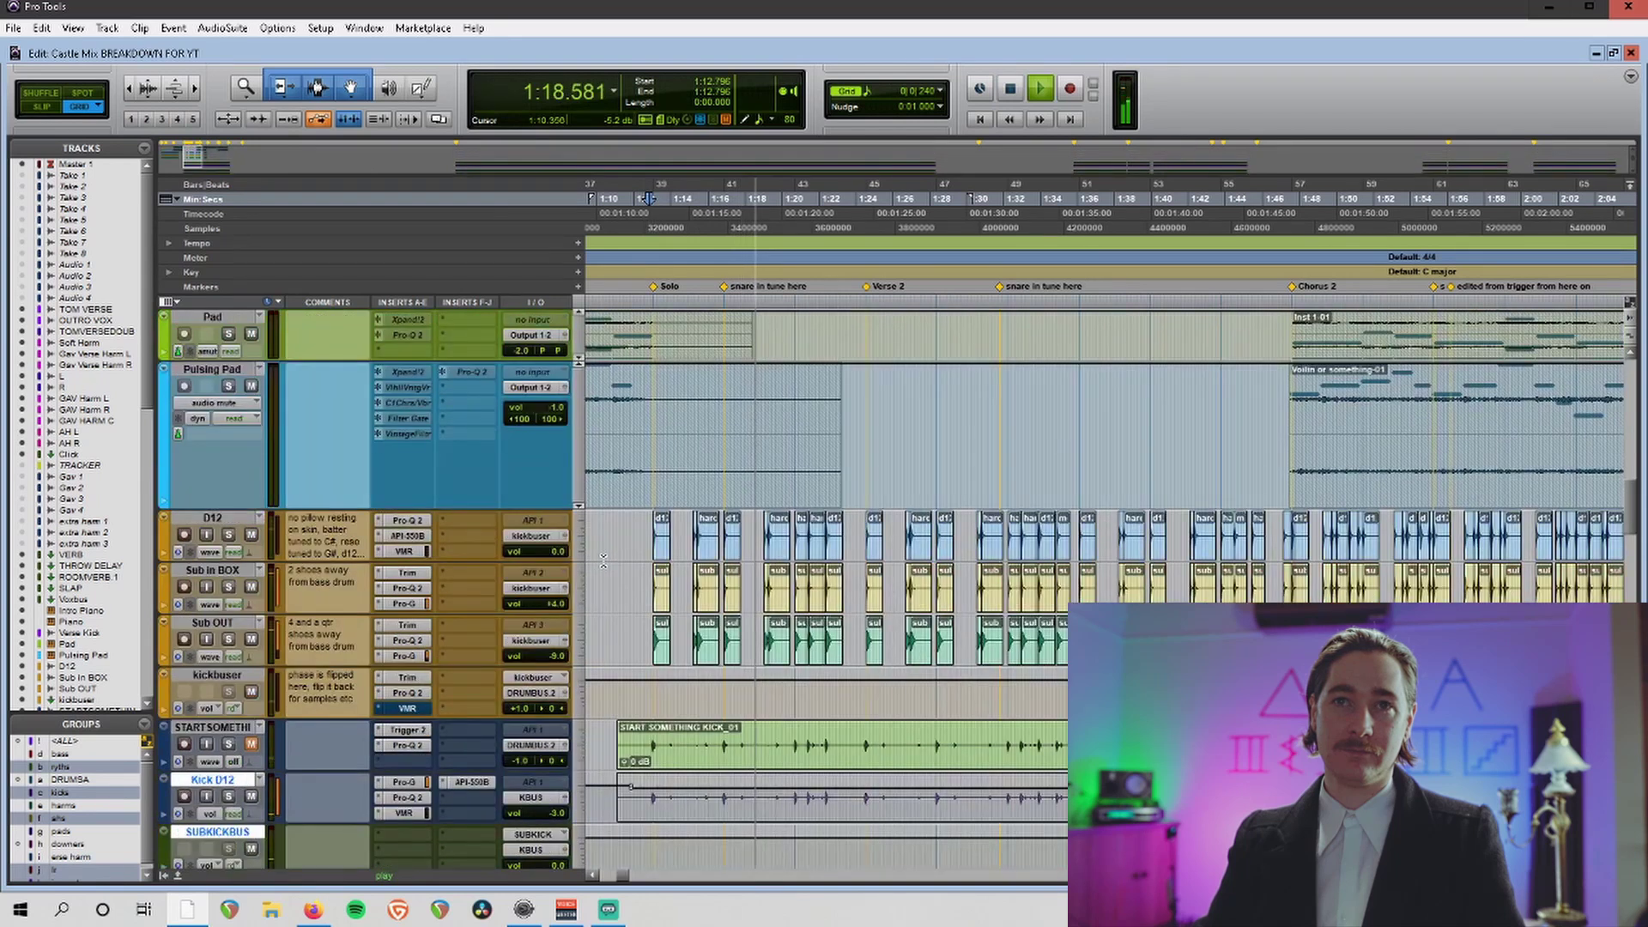
key("space")
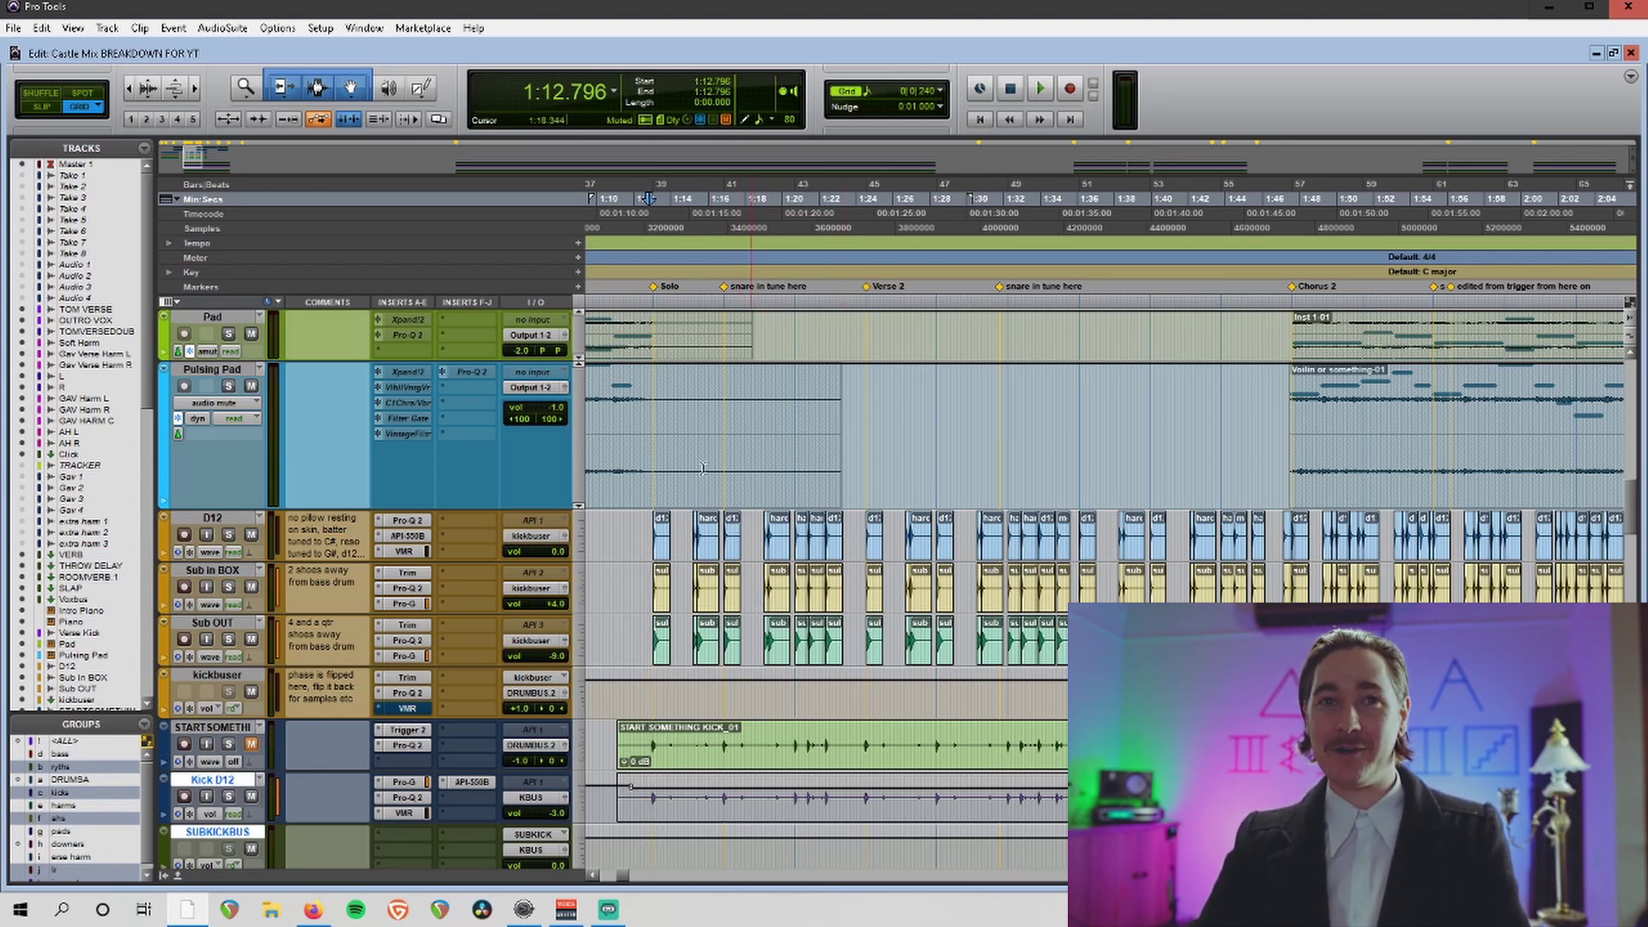
Select the timeline range from 1:12.556 to 1:47.836, spanning the section from the Solo marker to Chorus 2.
scroll(754, 543, "down", 2)
scroll(754, 543, "up", 5)
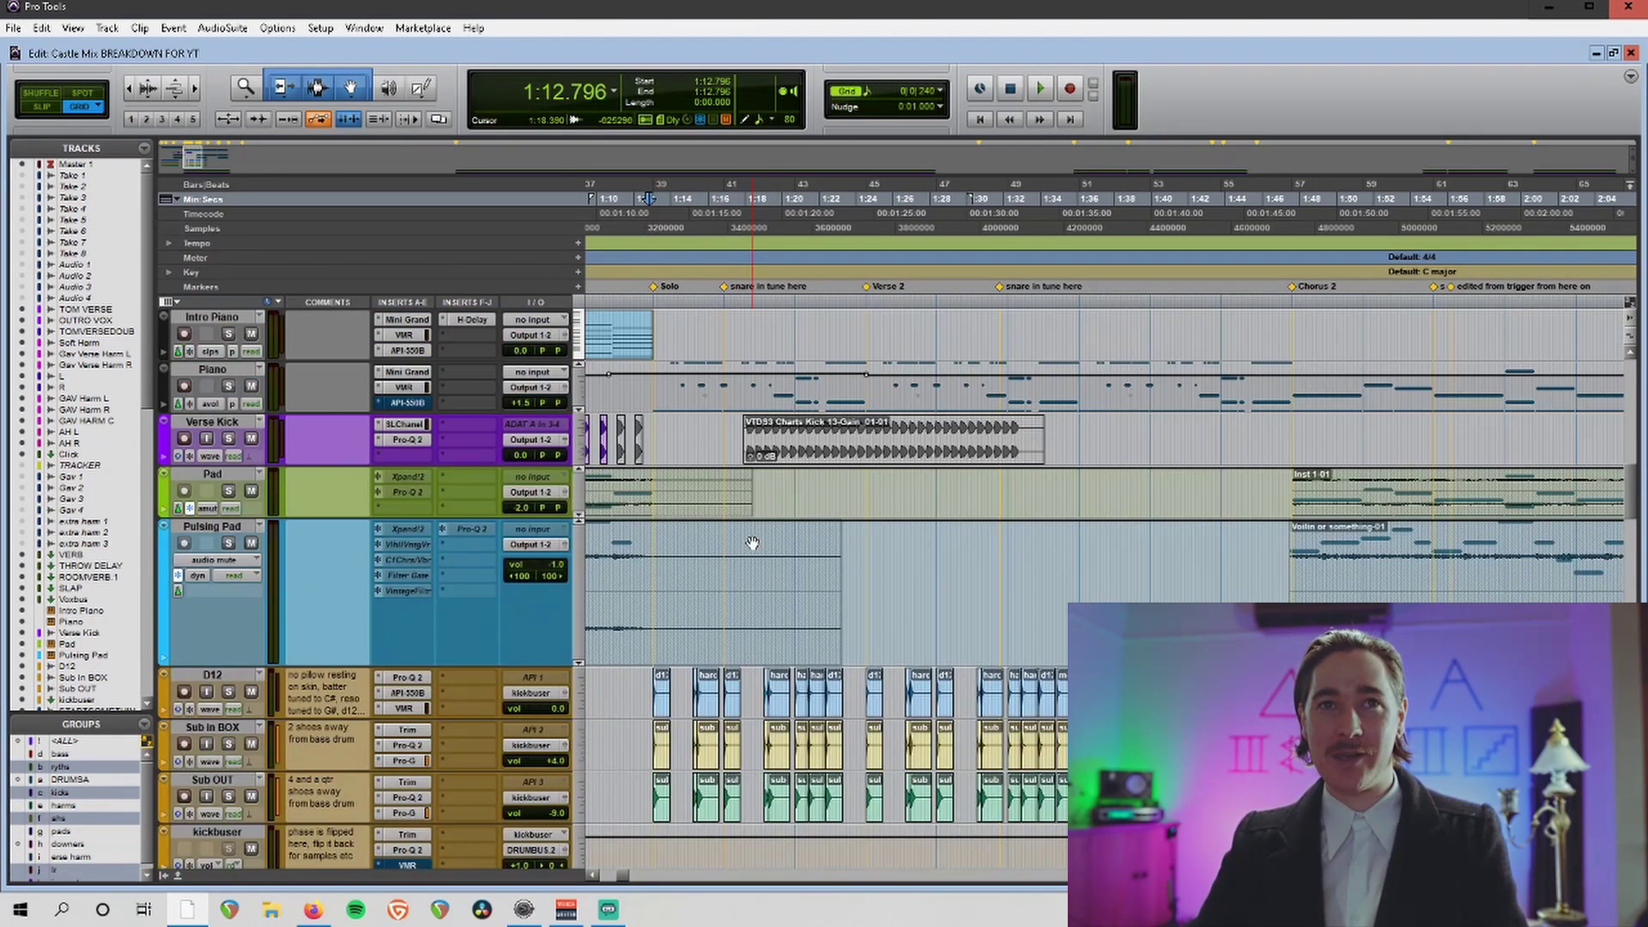
scroll(752, 544, "up", 5)
scroll(752, 543, "left", 5)
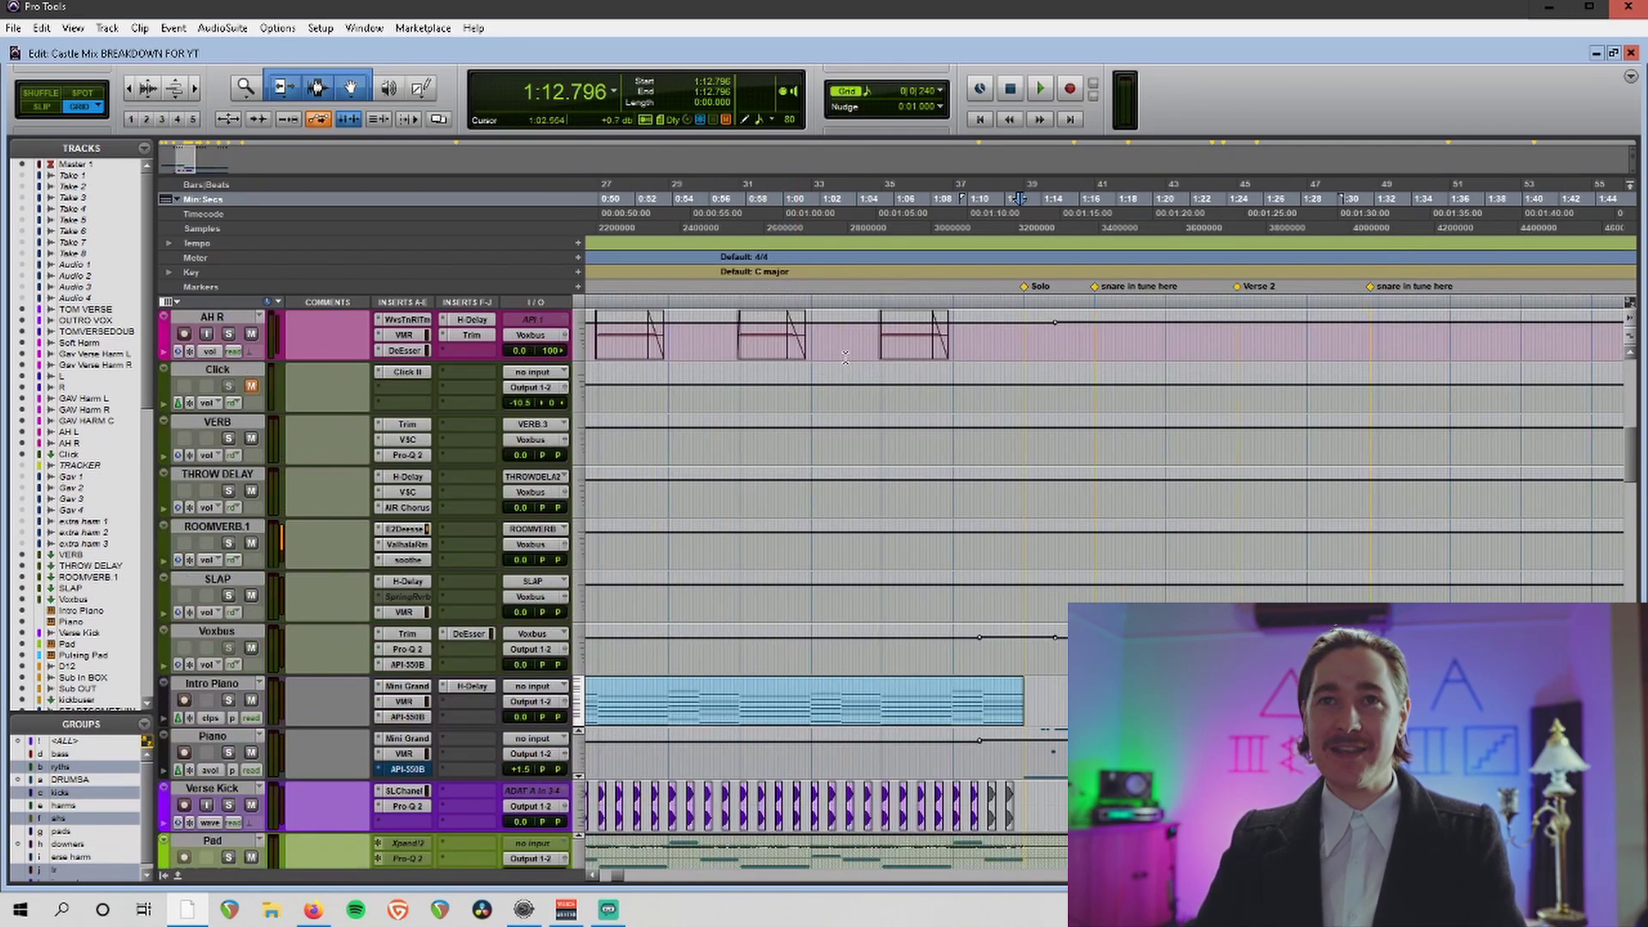
scroll(898, 388, "right", 1)
scroll(858, 388, "down", 6)
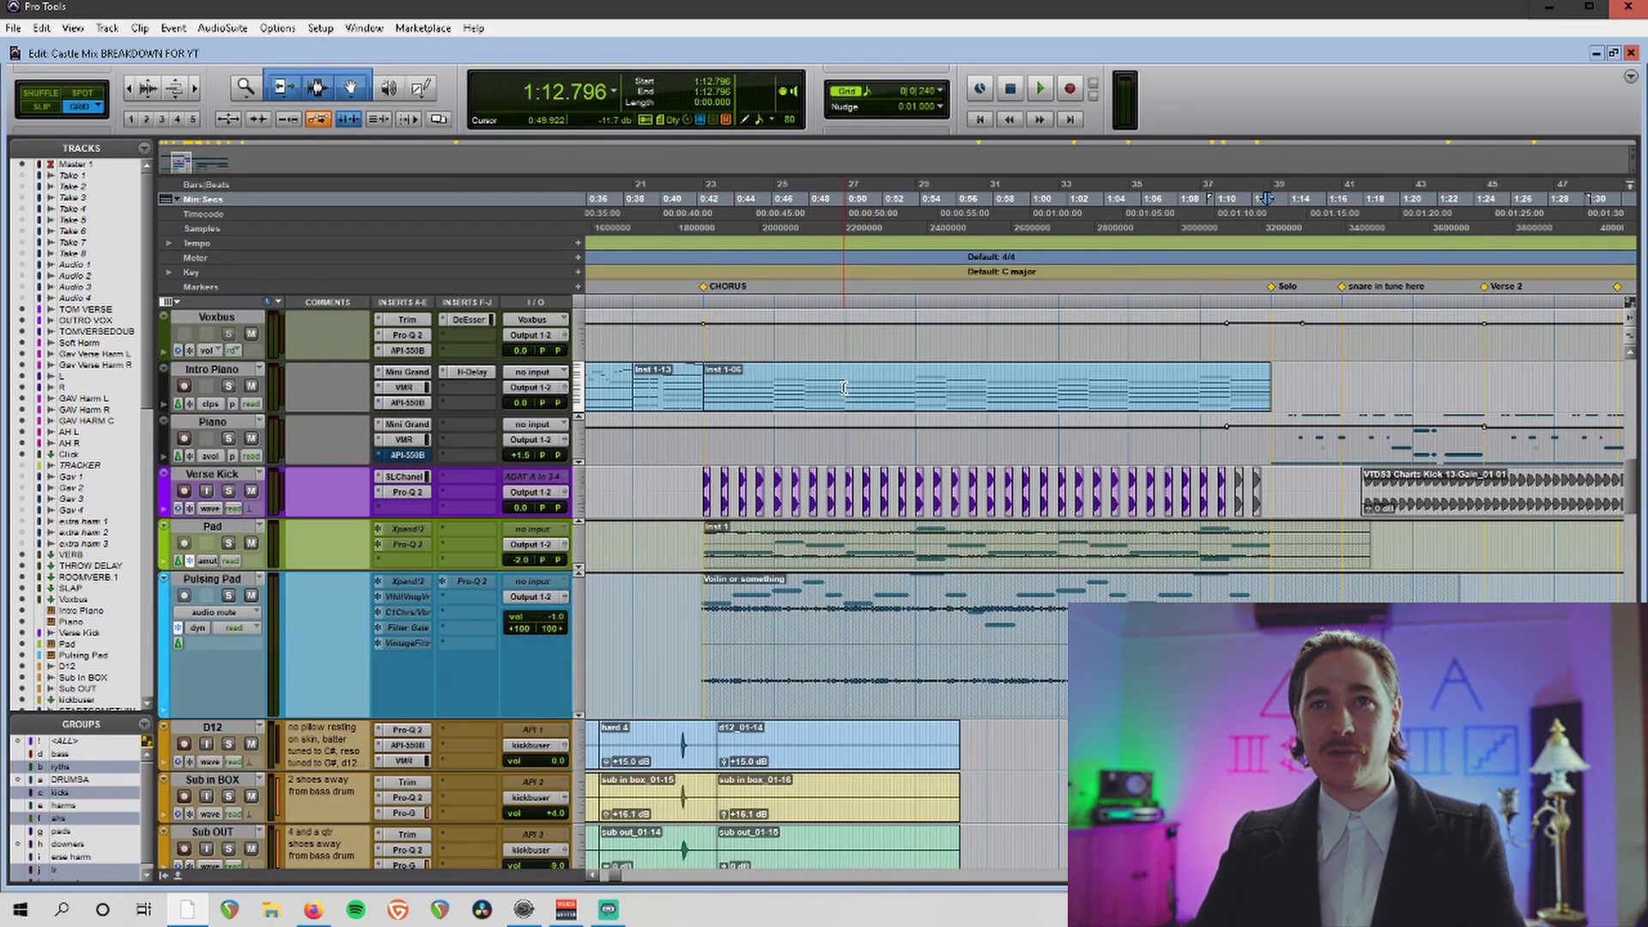
scroll(844, 388, "down", 4)
scroll(844, 388, "right", 3)
scroll(843, 387, "down", 5)
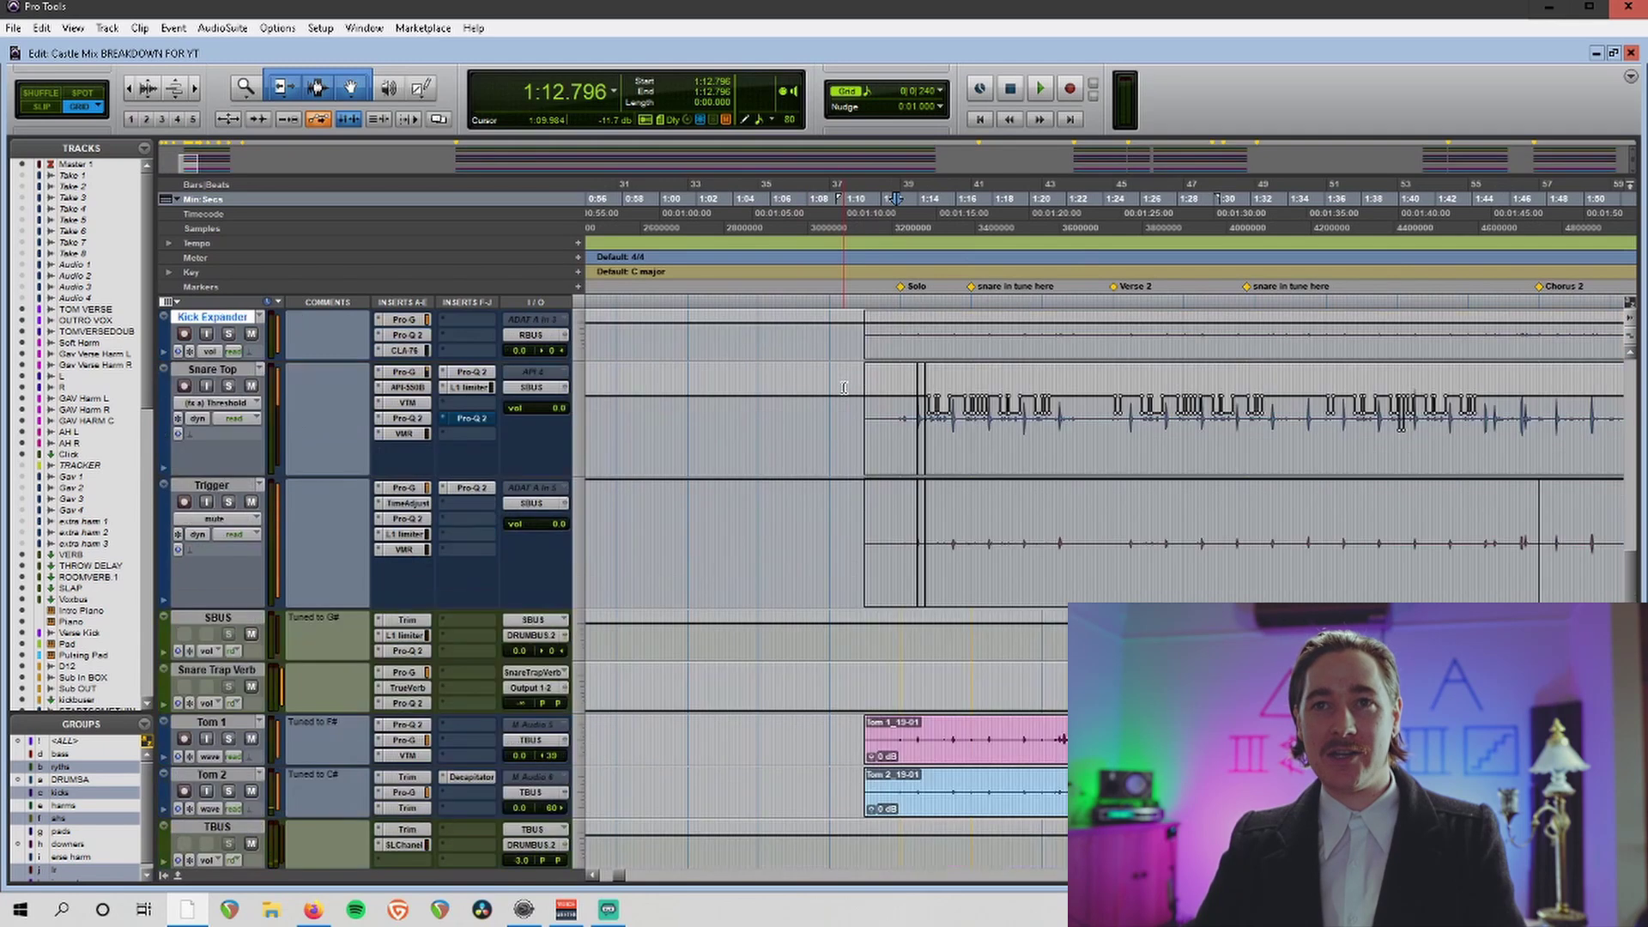
scroll(843, 387, "down", 8)
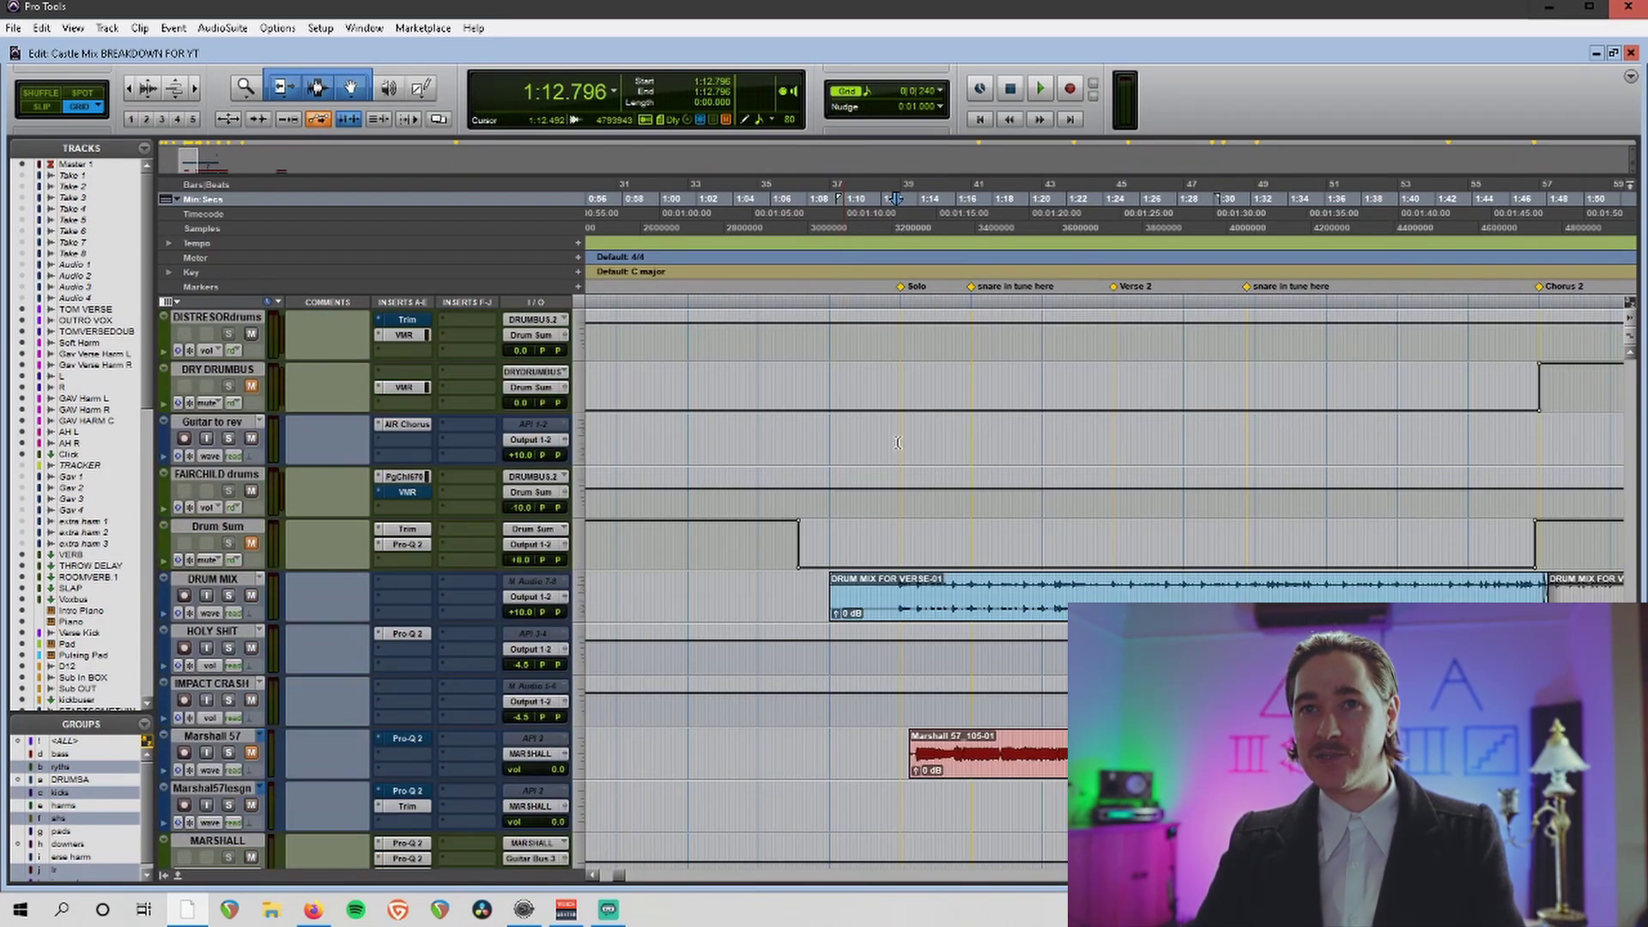
scroll(759, 379, "right", 1)
left_click_drag(771, 253, 1419, 275)
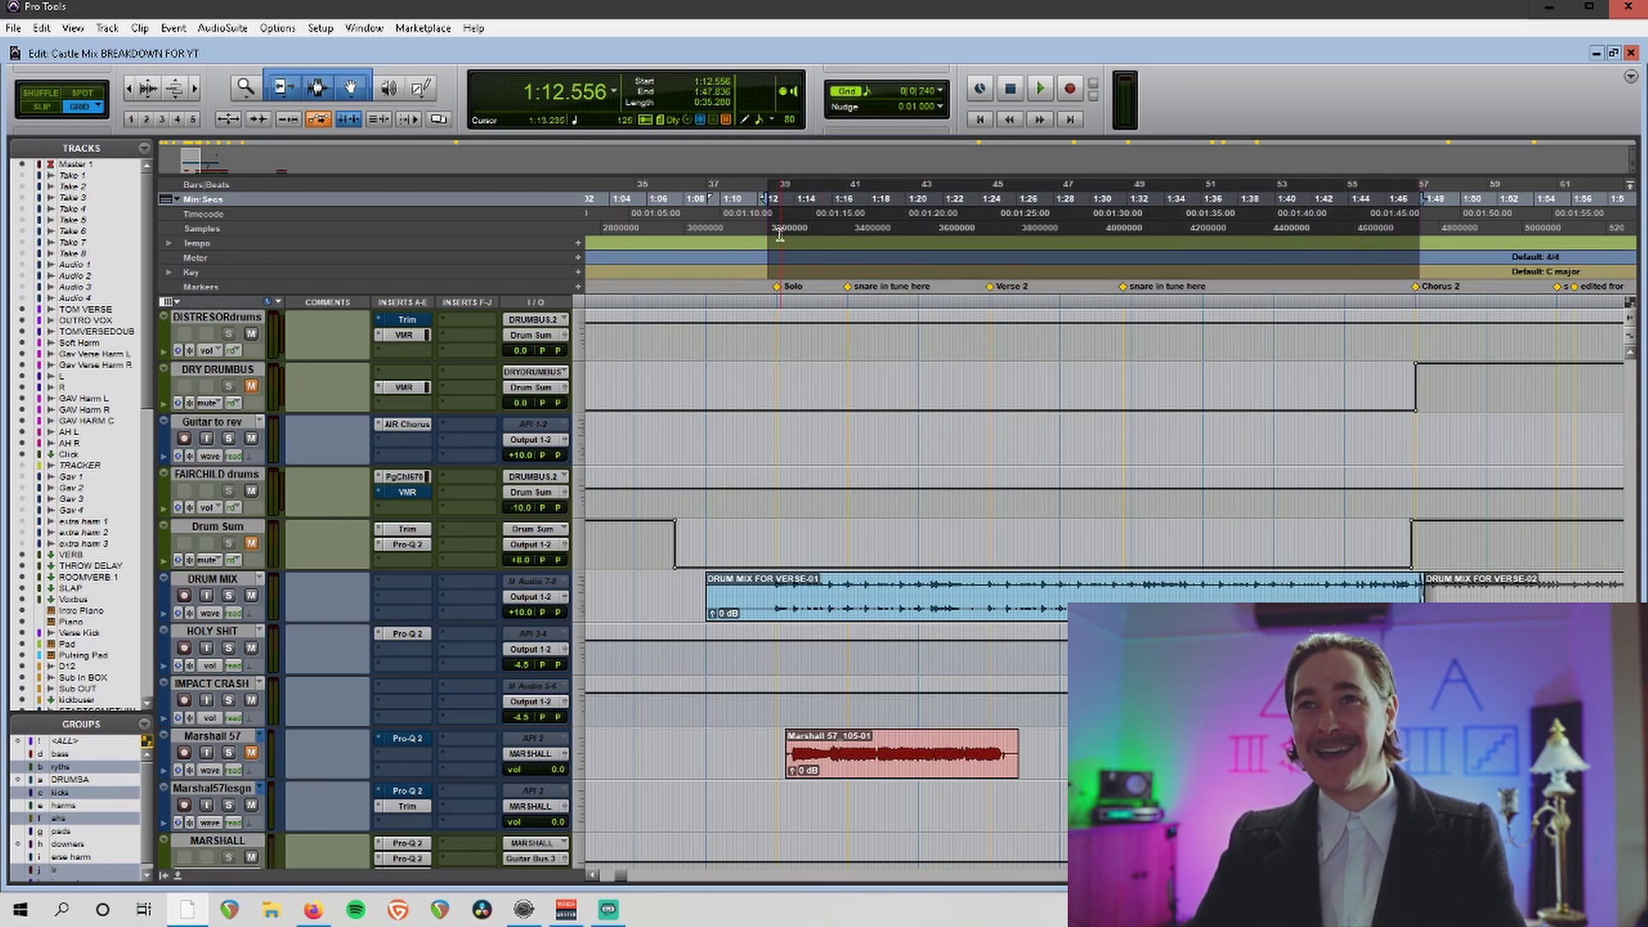
Place the edit cursor at 1:12.676, just before the Solo marker, and solo the DRUM MIX track.
left_click_drag(779, 233, 780, 236)
left_click(770, 593)
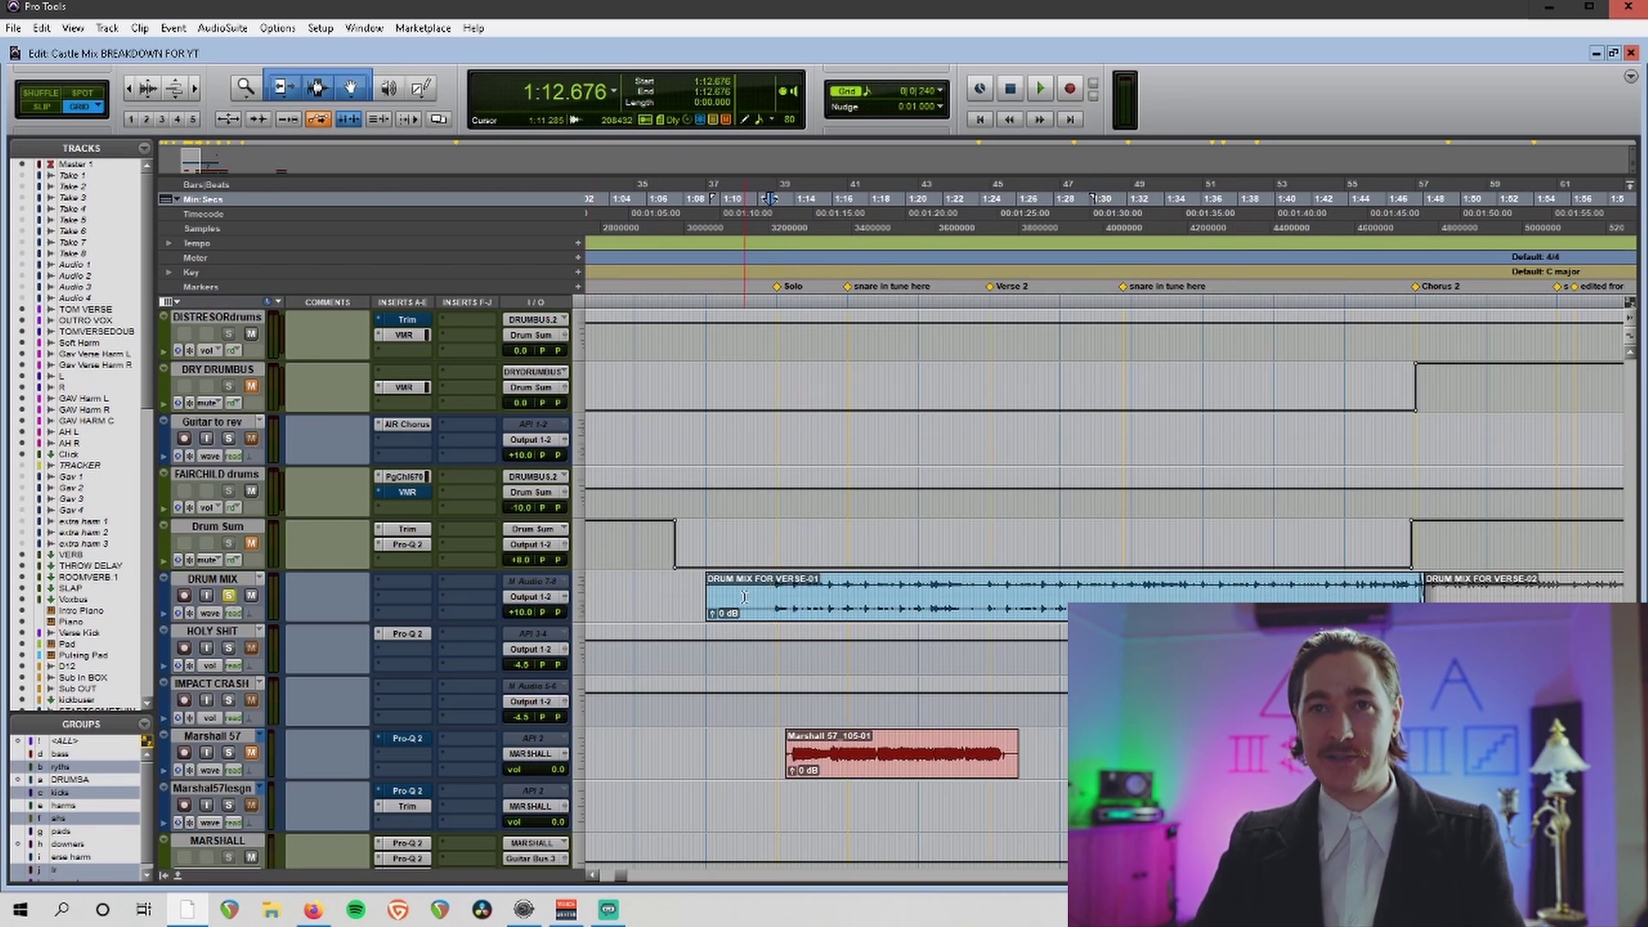
scroll(401, 625, "down", 3)
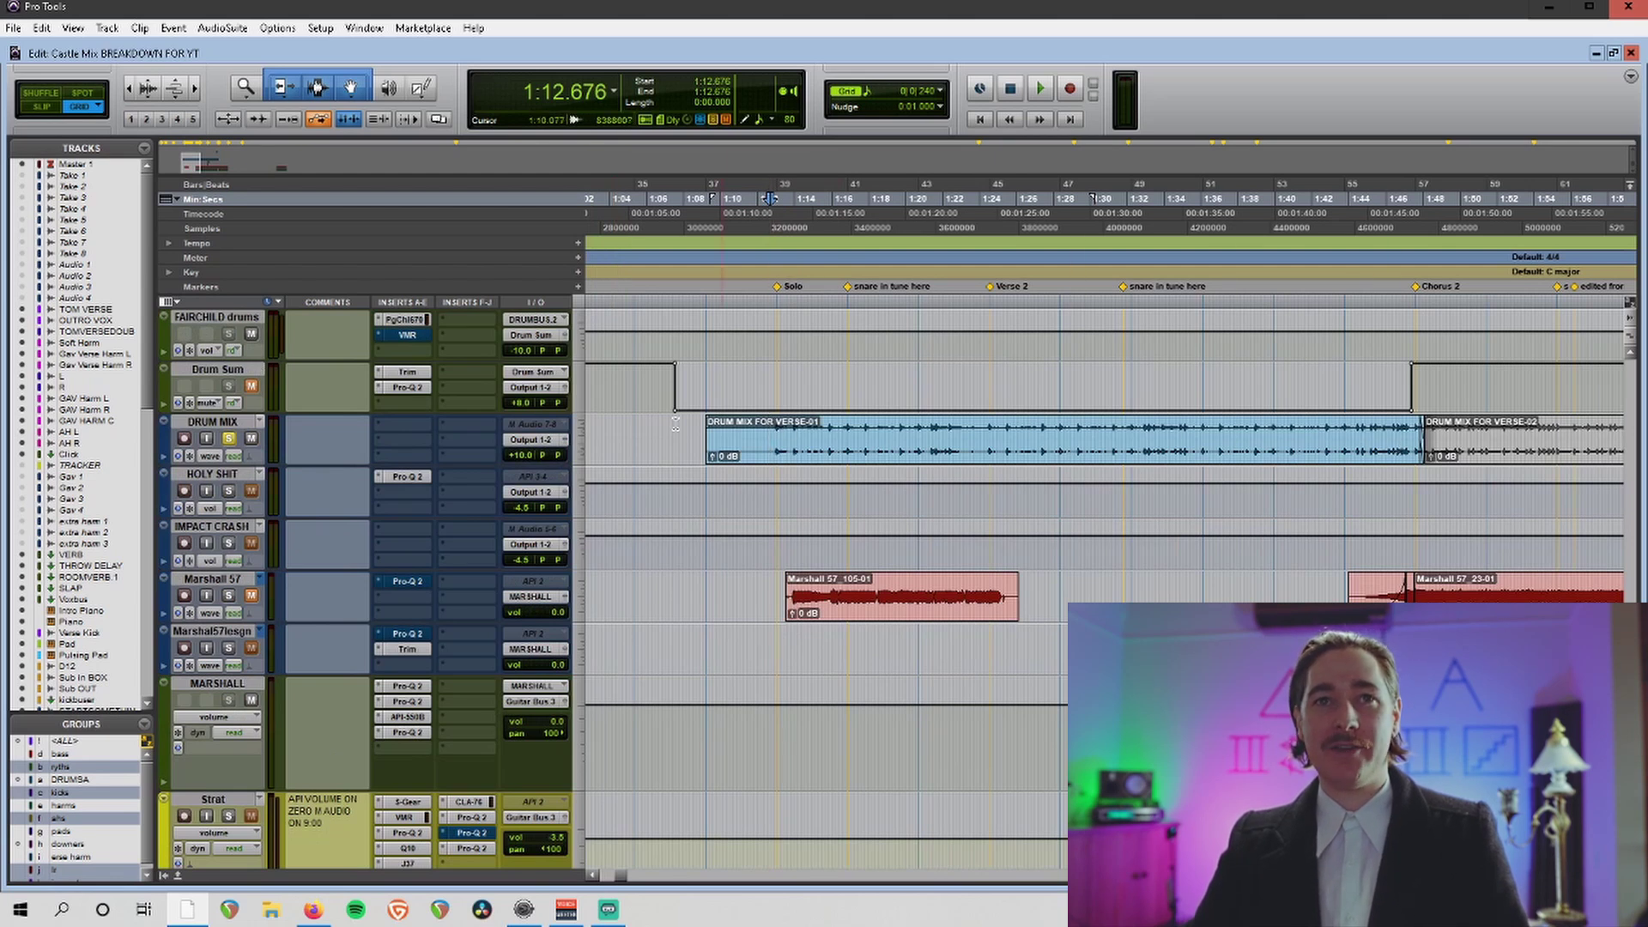
scroll(325, 461, "up", 1)
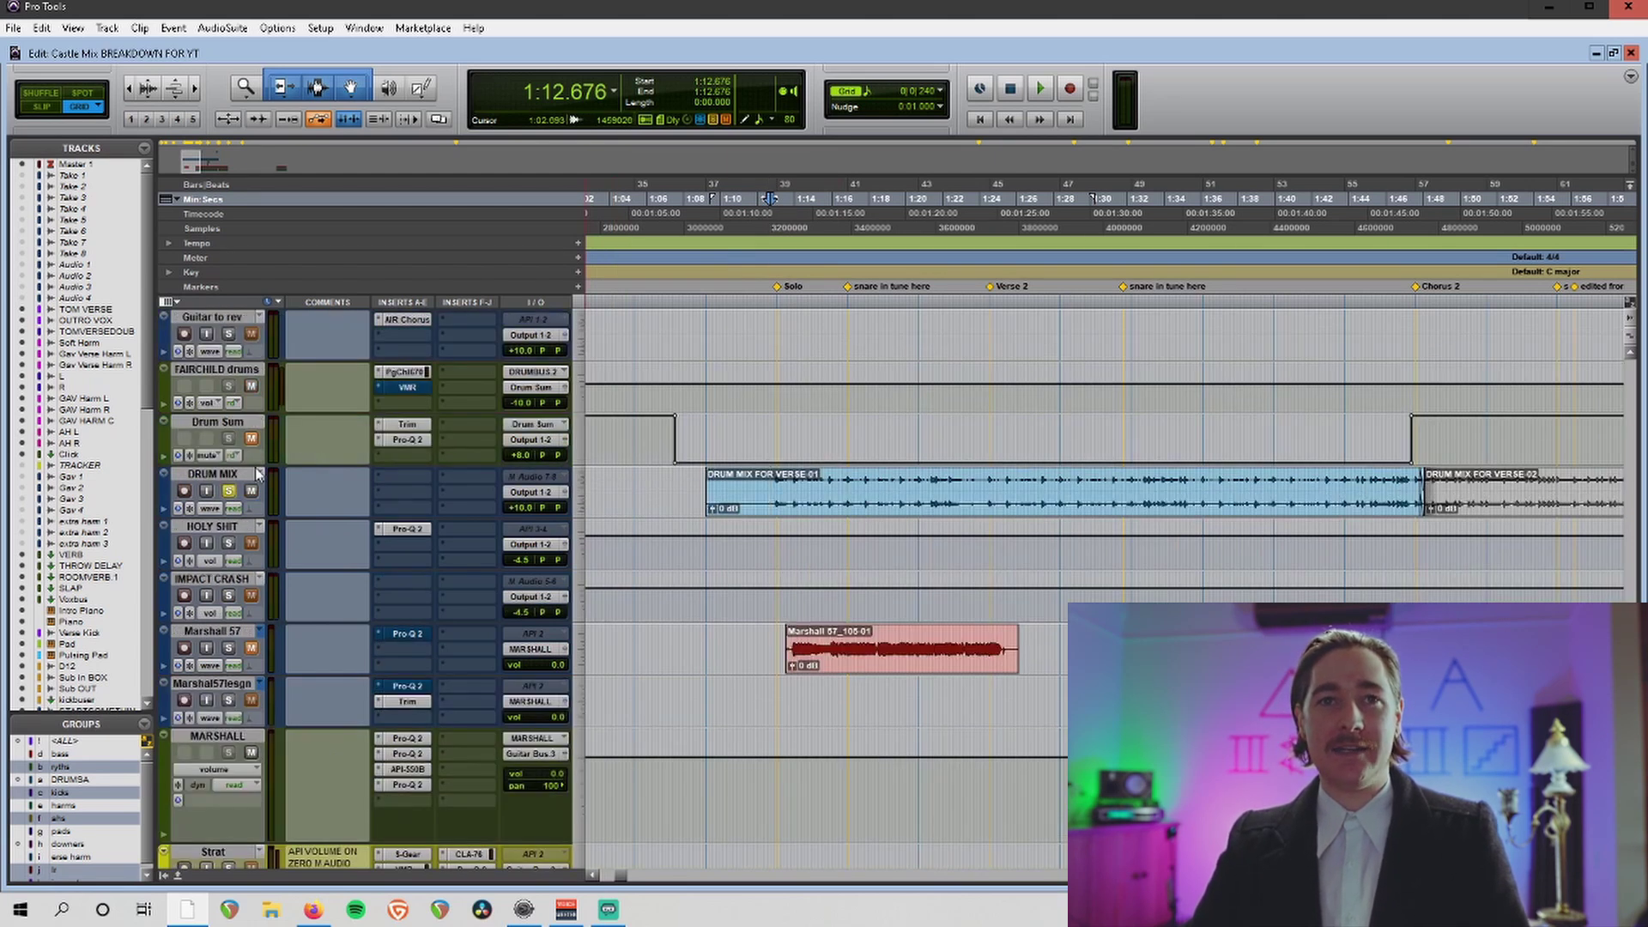
Select and solo the drum tracks from Kick D12 down to Drum Sum, and play the session from 1:12.676.
scroll(261, 441, "up", 10)
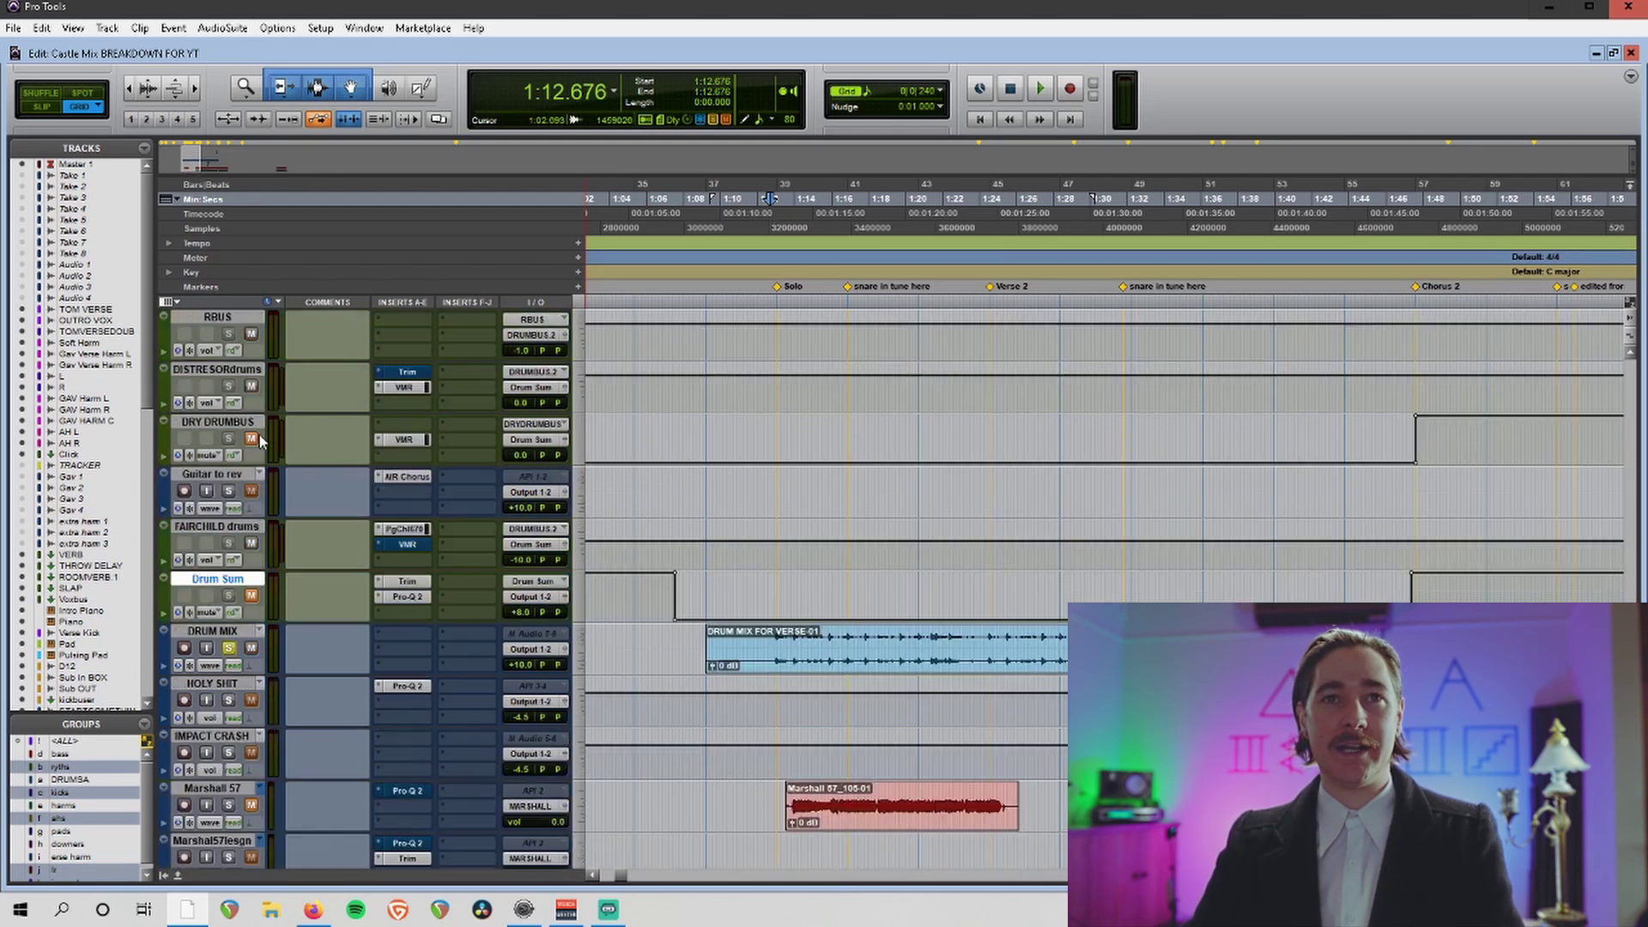
scroll(261, 441, "up", 15)
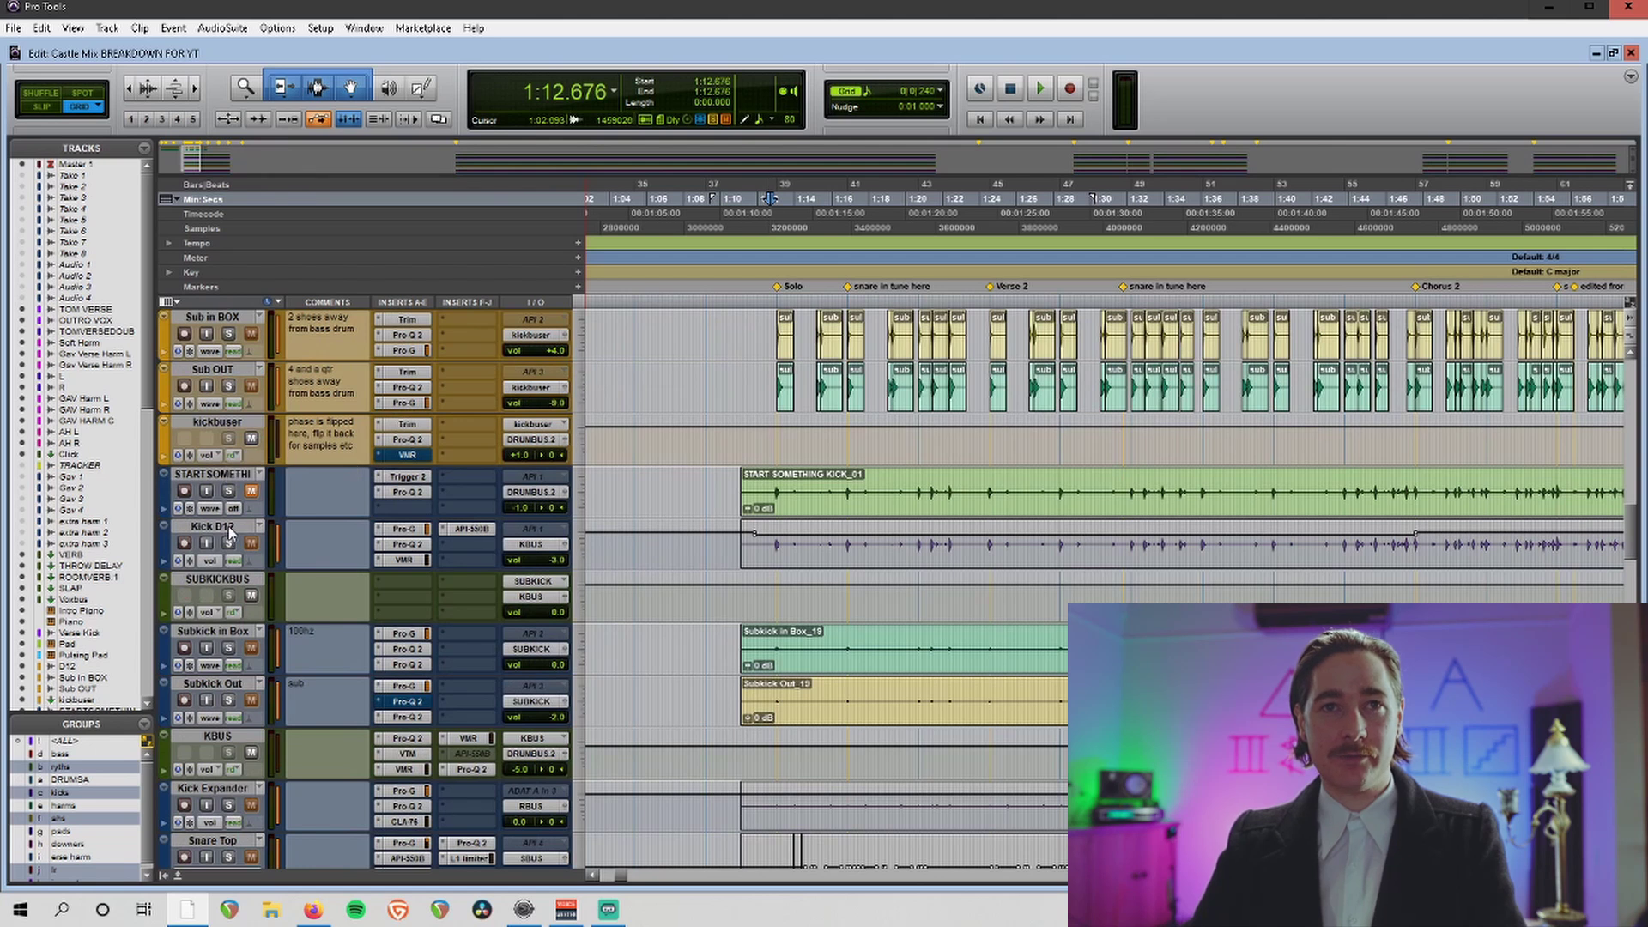
left_click(228, 528)
scroll(423, 556, "down", 3)
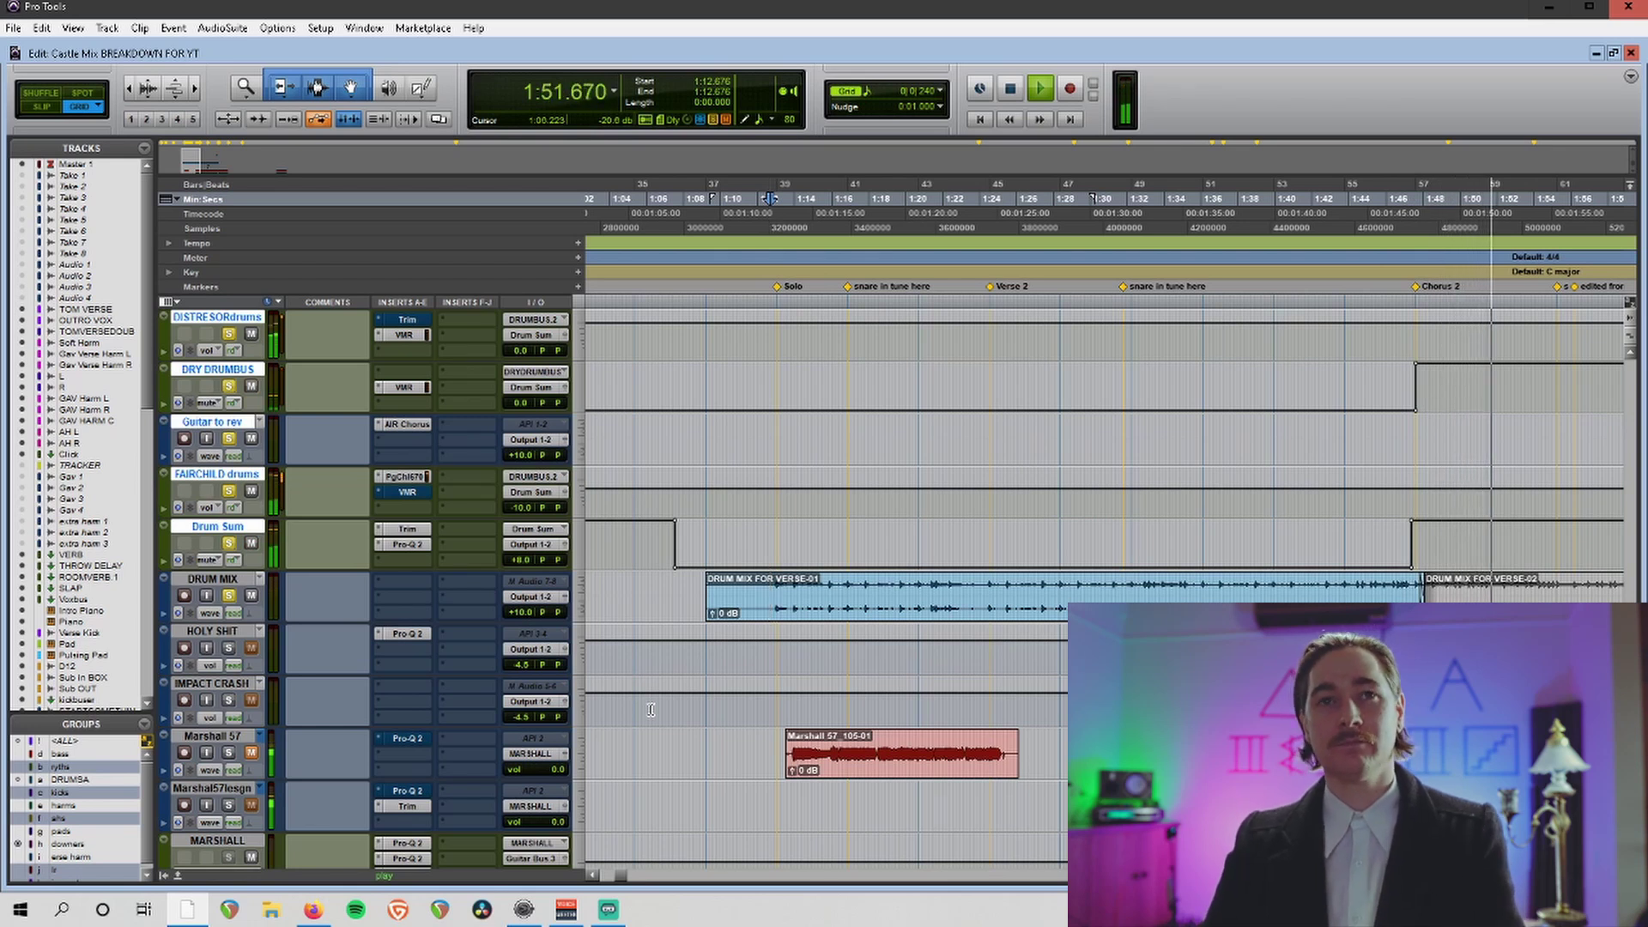
Select the tracks from Kick D12 through DRUM MIX, remove their solos and stop playback.
scroll(661, 694, "right", 3)
scroll(674, 676, "down", 2)
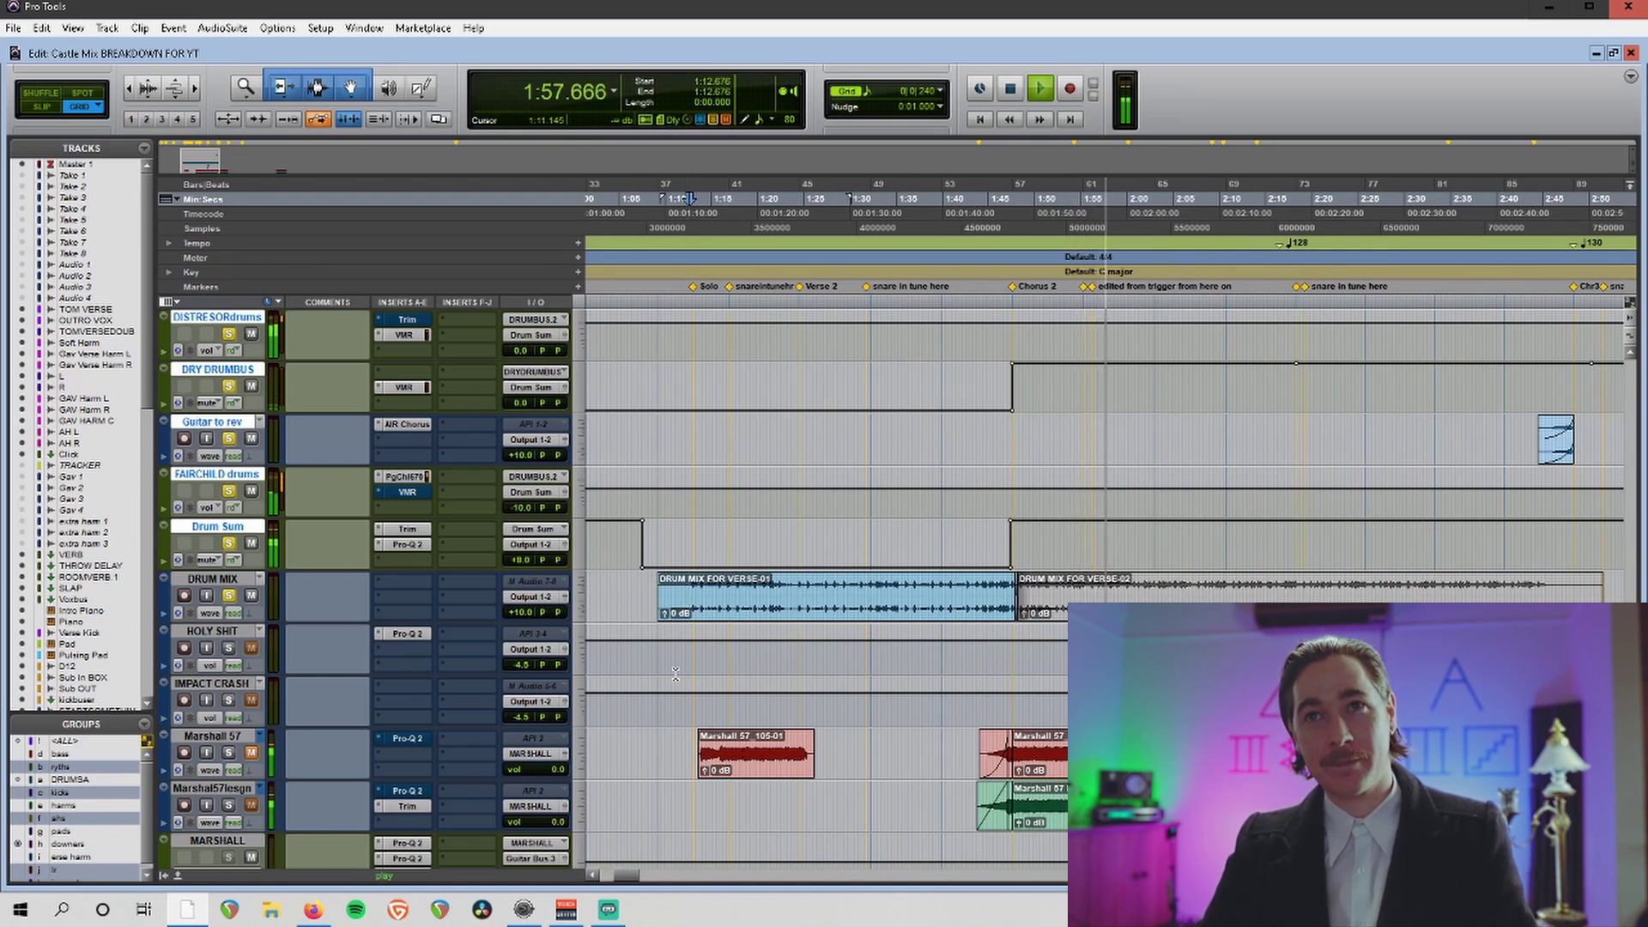
left_click(215, 579)
scroll(283, 517, "up", 3)
scroll(283, 517, "up", 8)
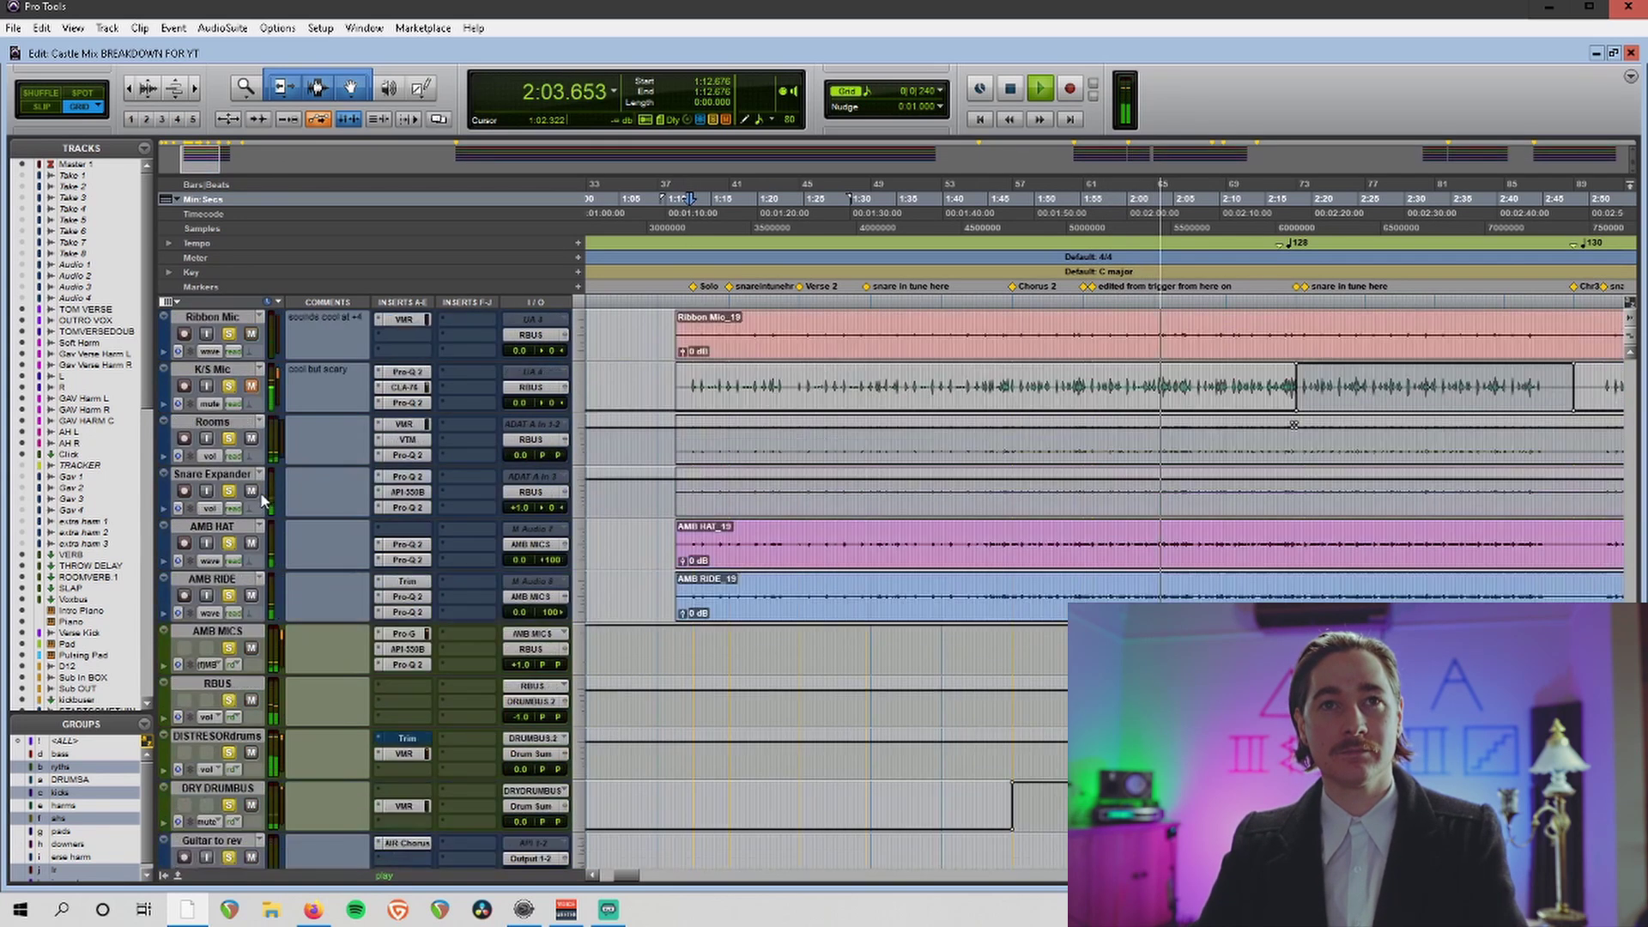
scroll(260, 501, "up", 9)
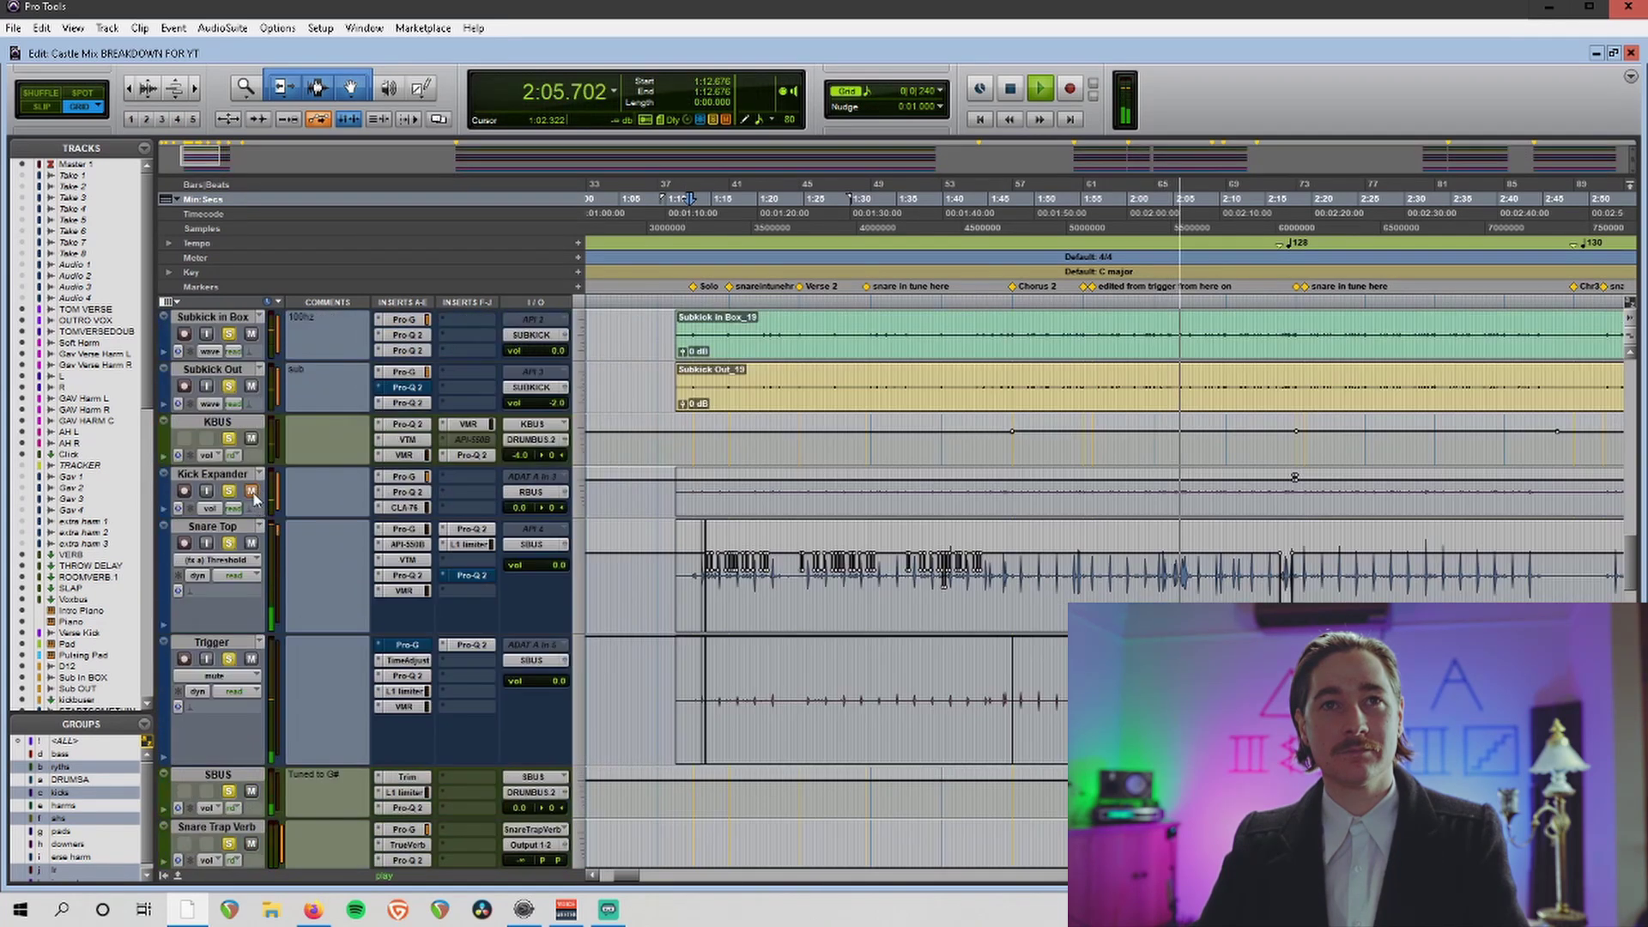
left_click(213, 526, "shift")
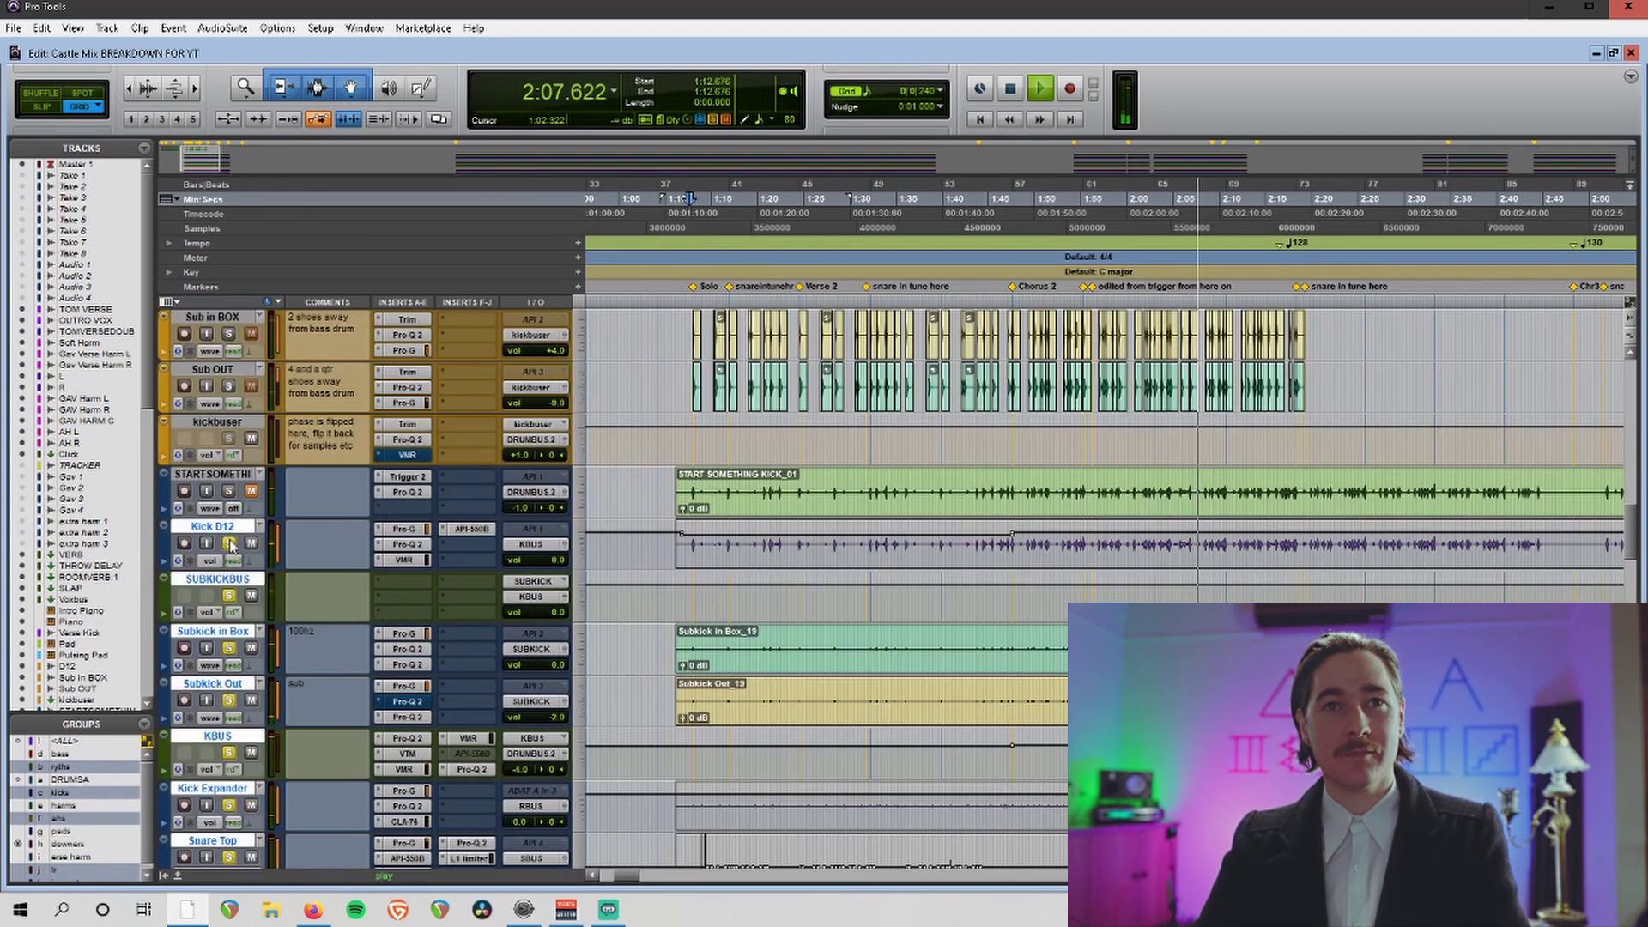
key("space")
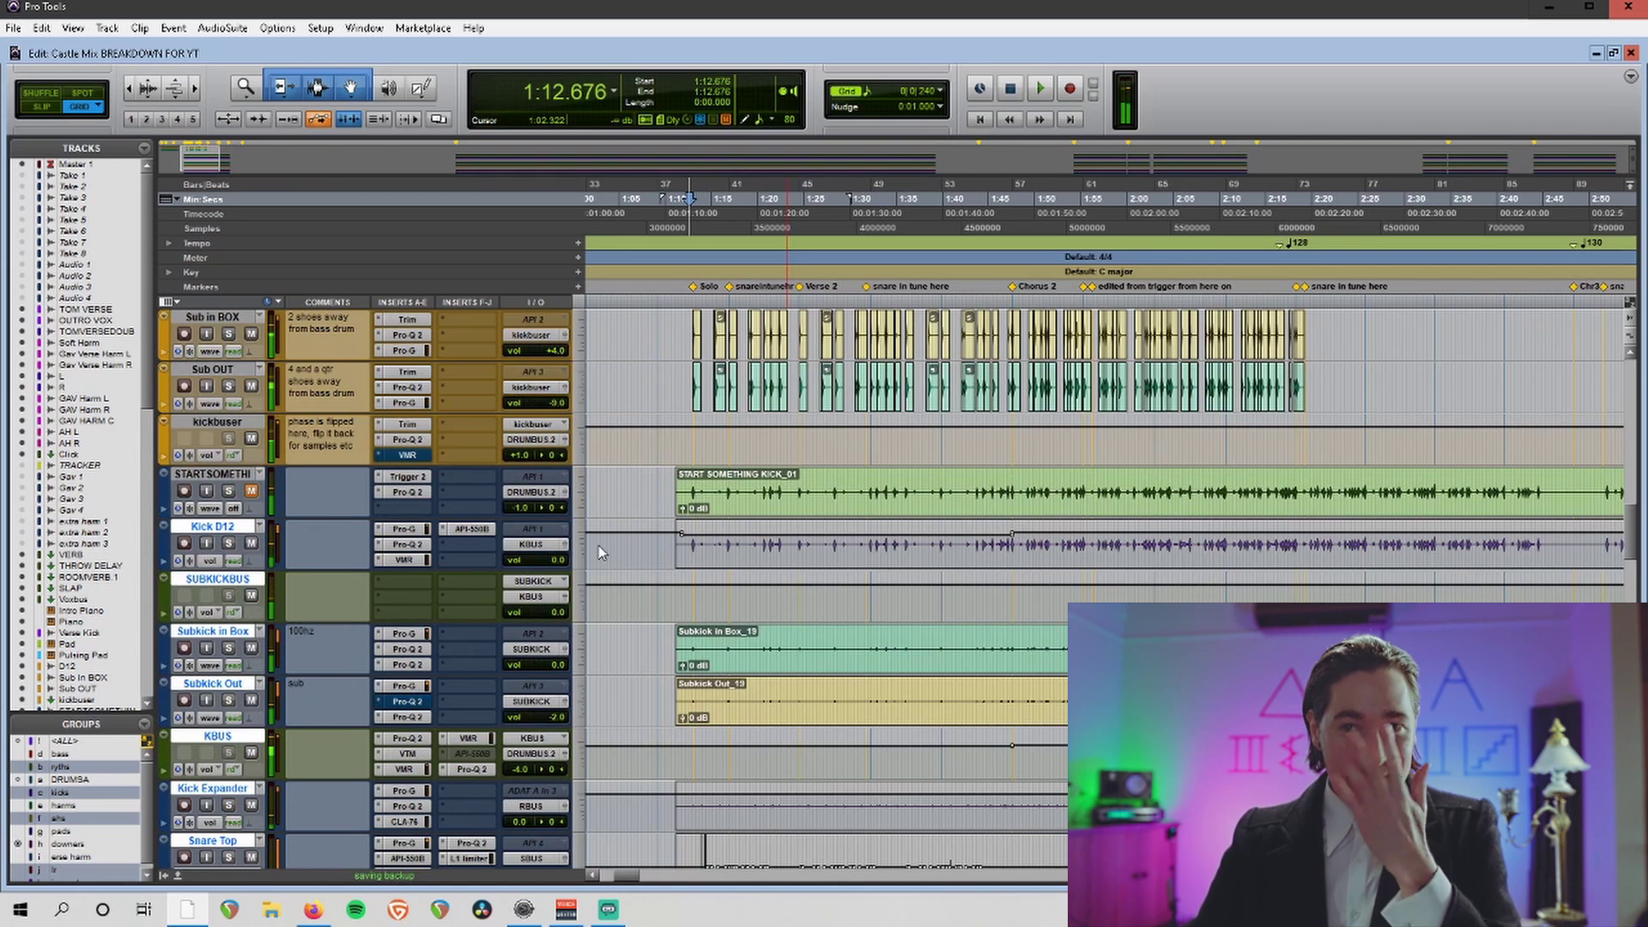
Select the range from 1:12.316 to 1:48.076 on the DRUM MIX track, and clear that selection.
scroll(599, 549, "down", 6)
scroll(720, 567, "down", 15)
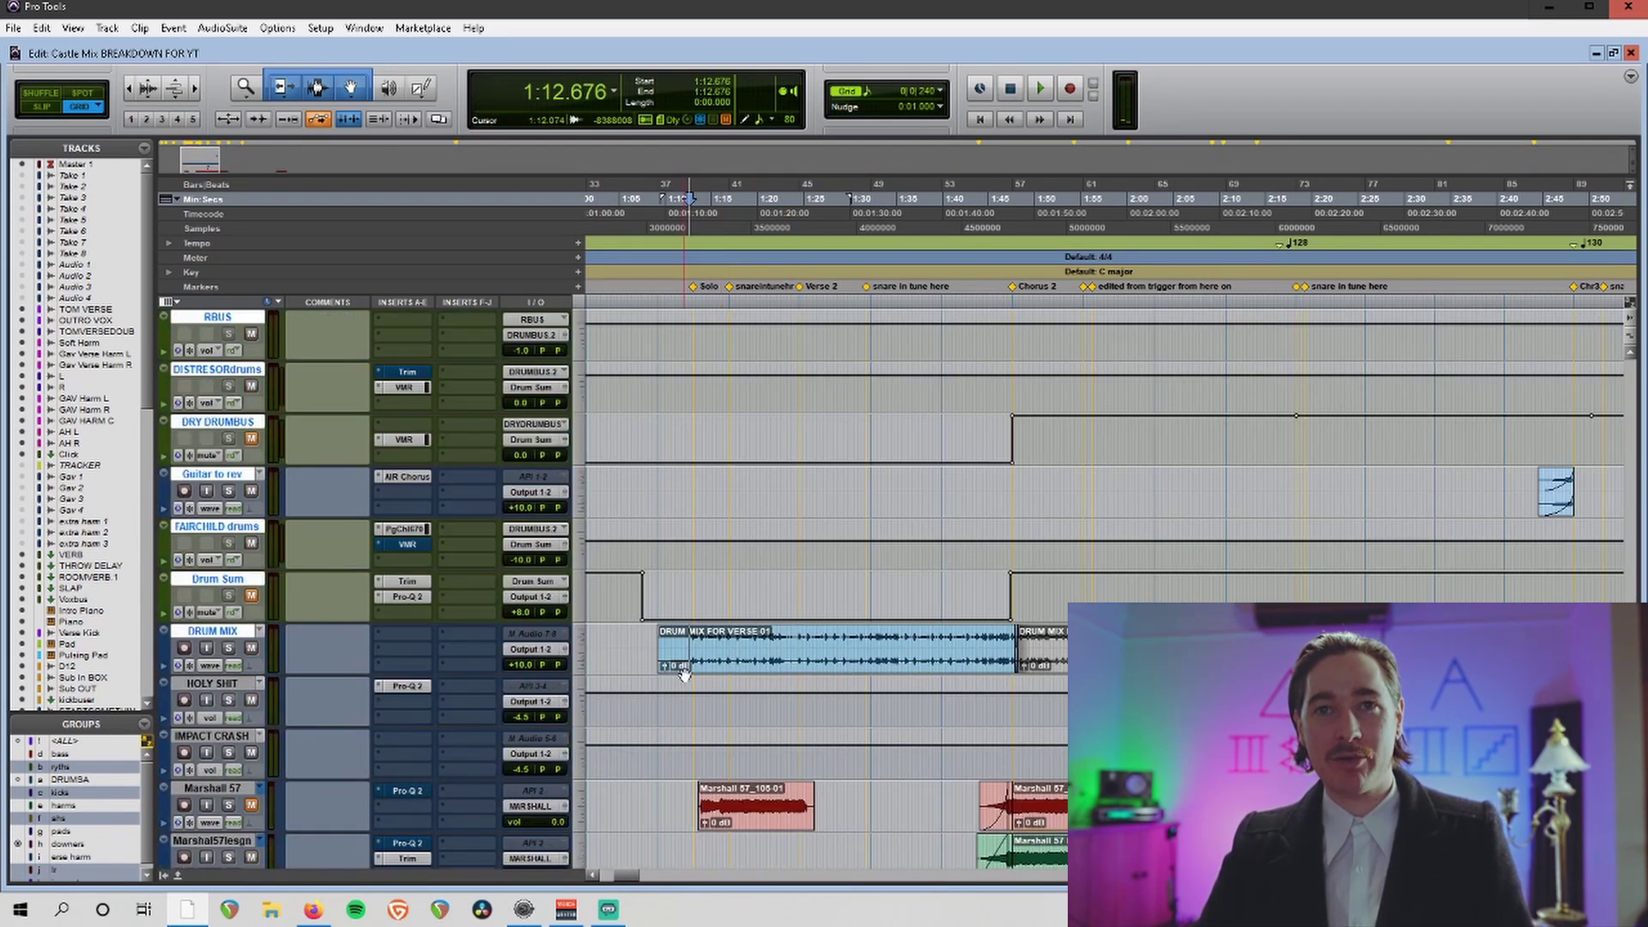
left_click_drag(687, 635, 1015, 652)
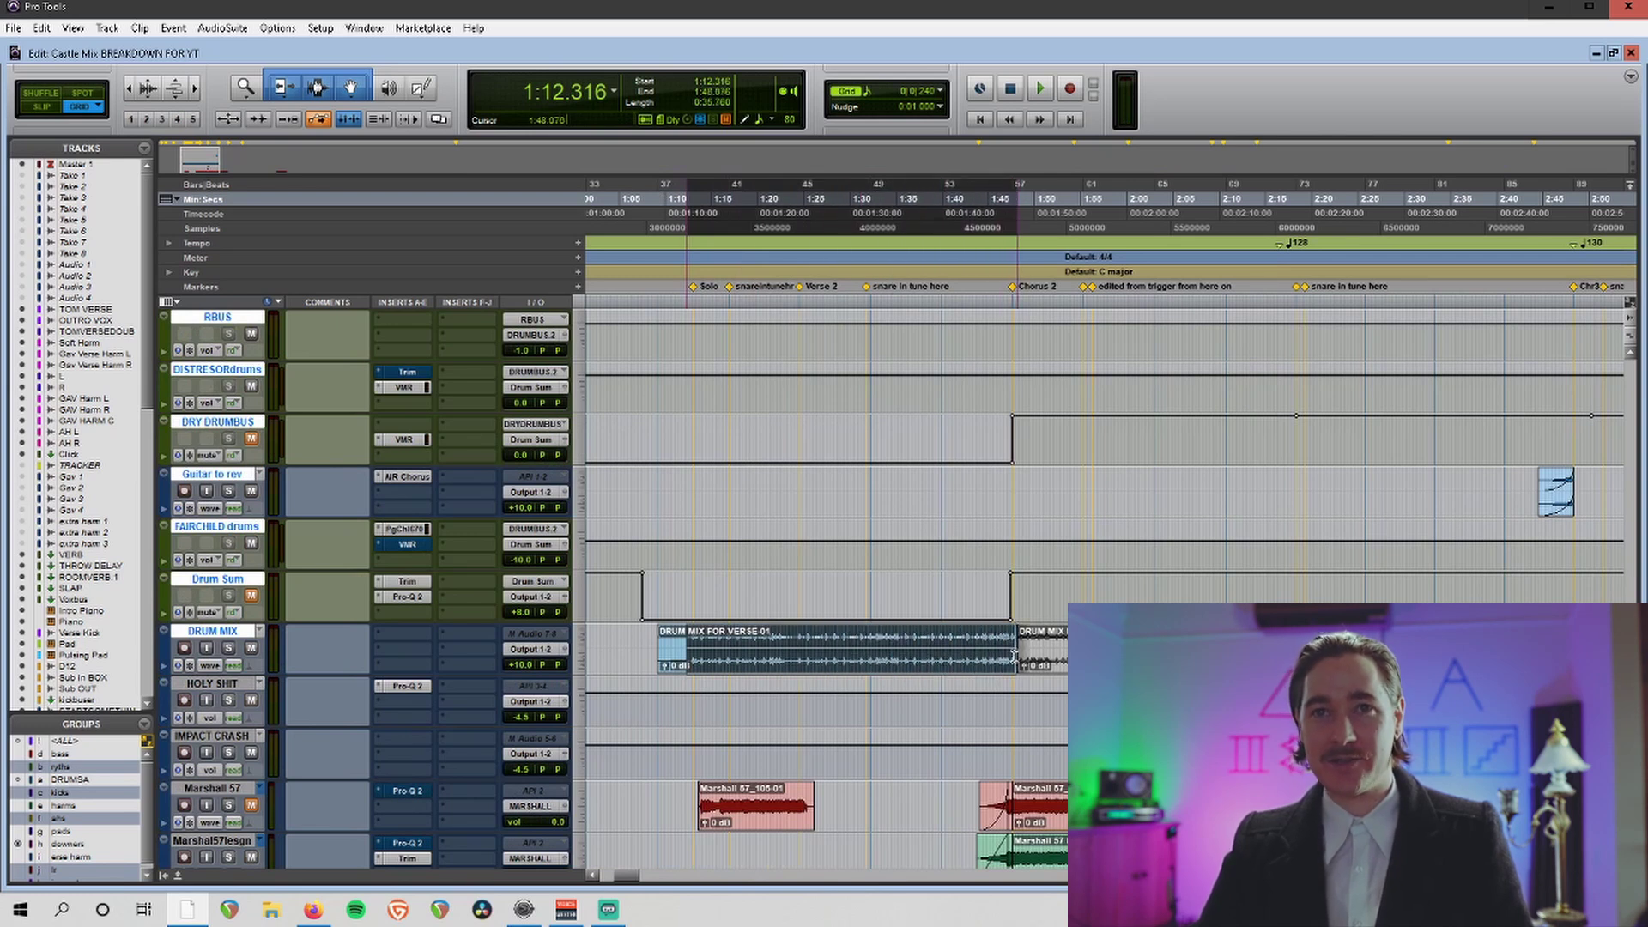
left_click(682, 644)
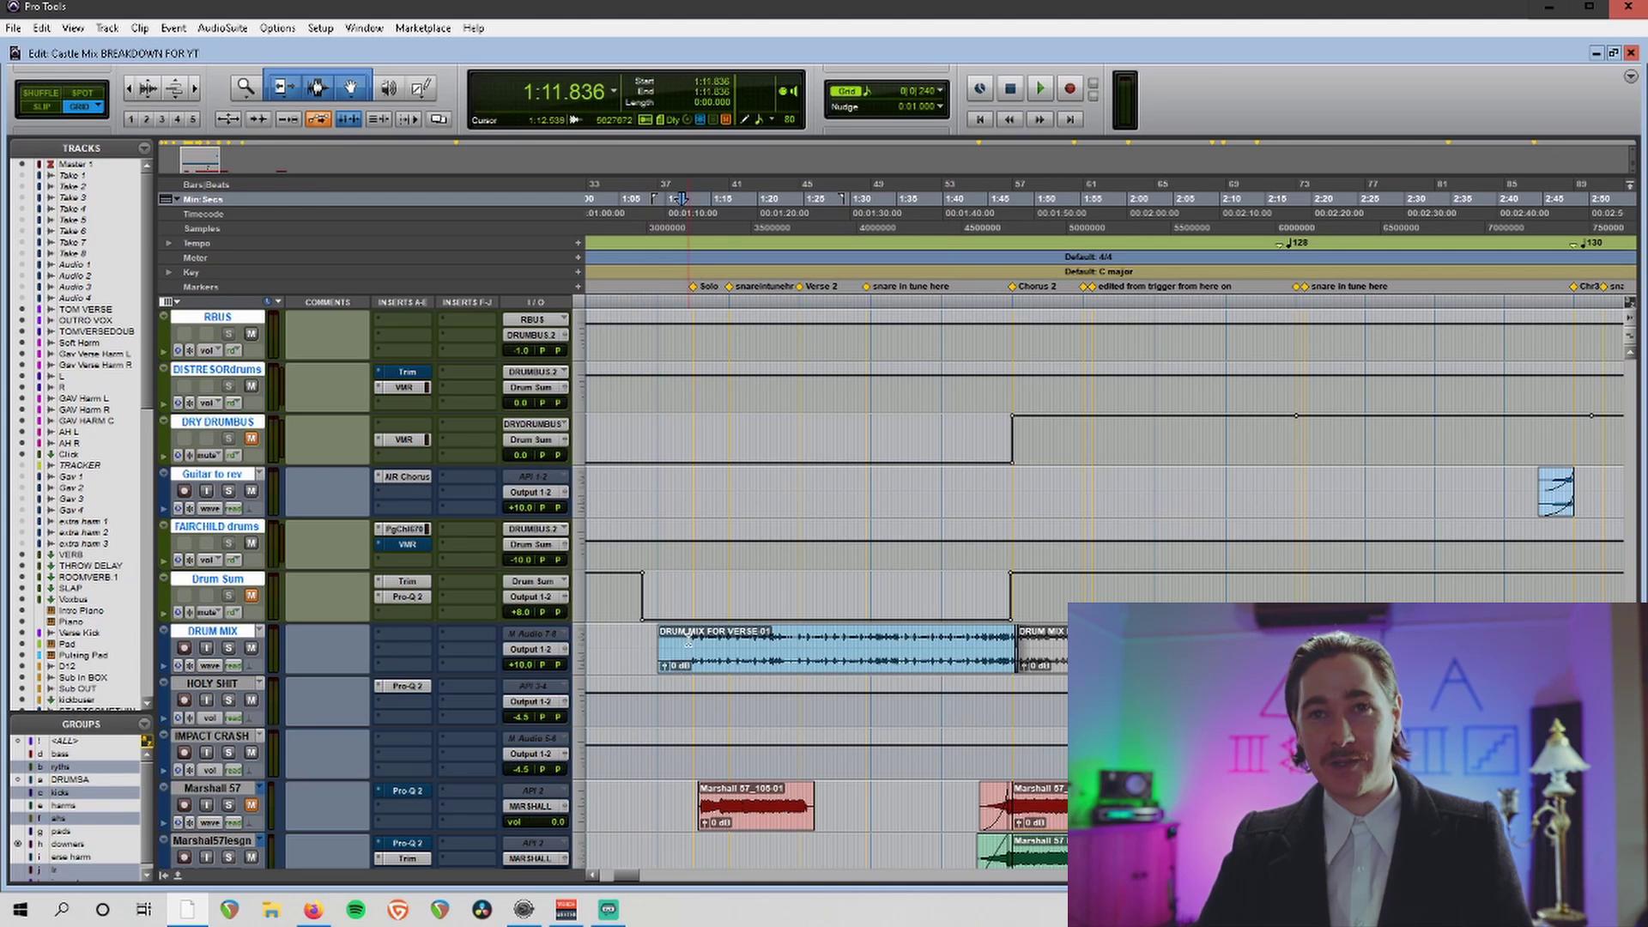
left_click(770, 639)
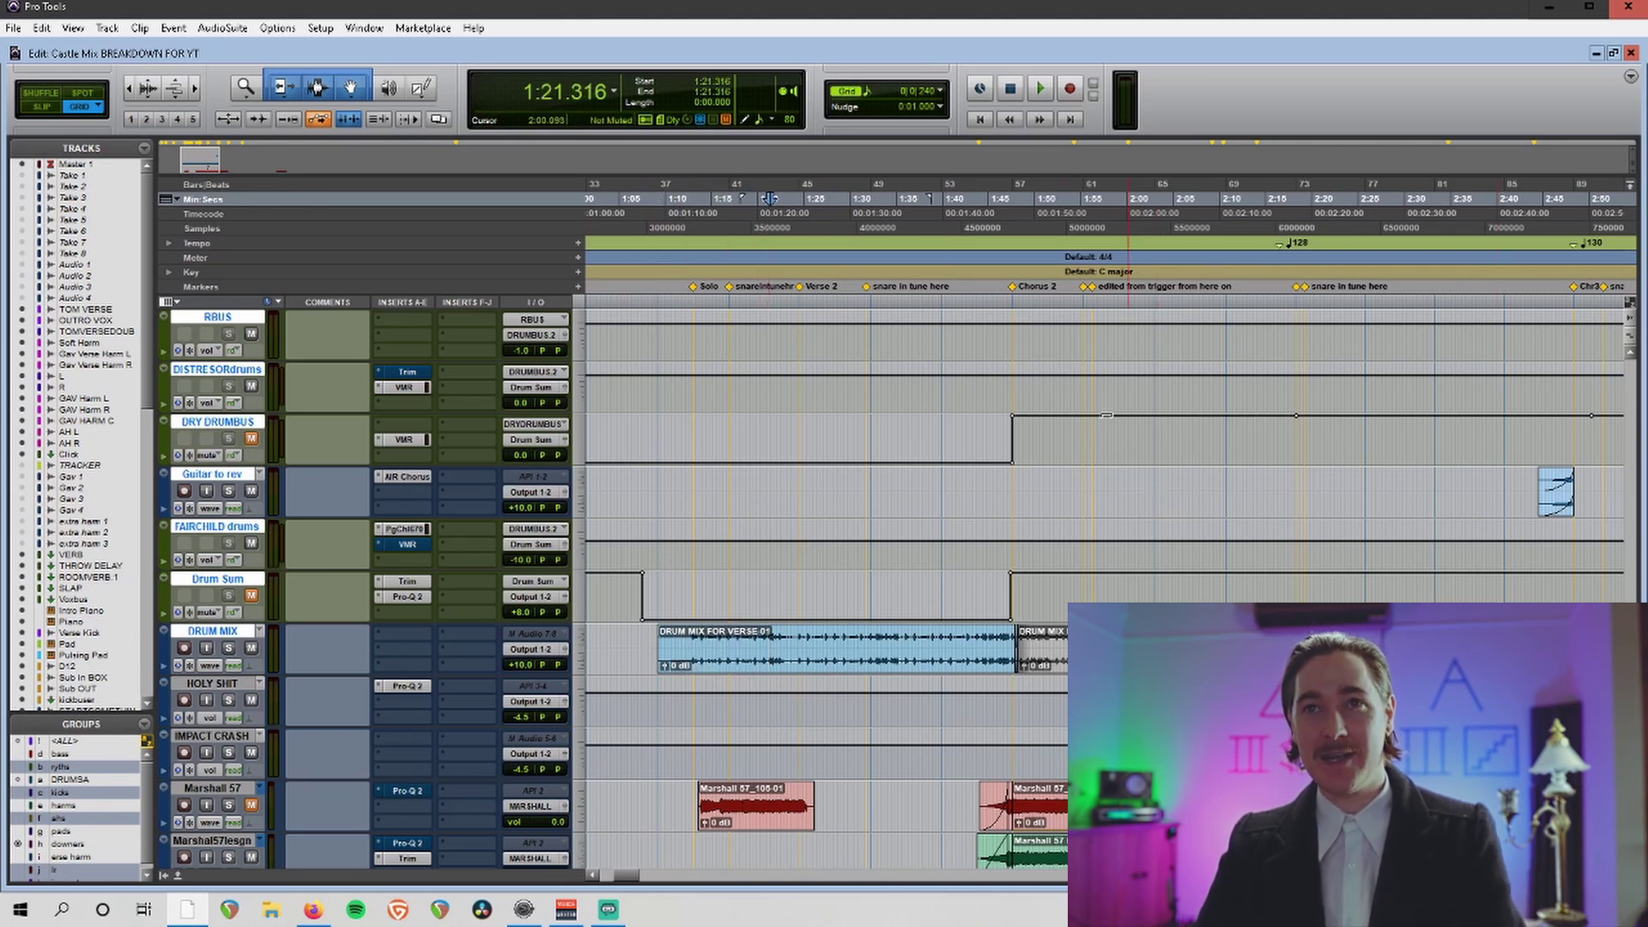
Place the edit cursor at 1:47.476, just before the Chorus 2 marker, and examine the drum automation and clips there.
left_click(1014, 230)
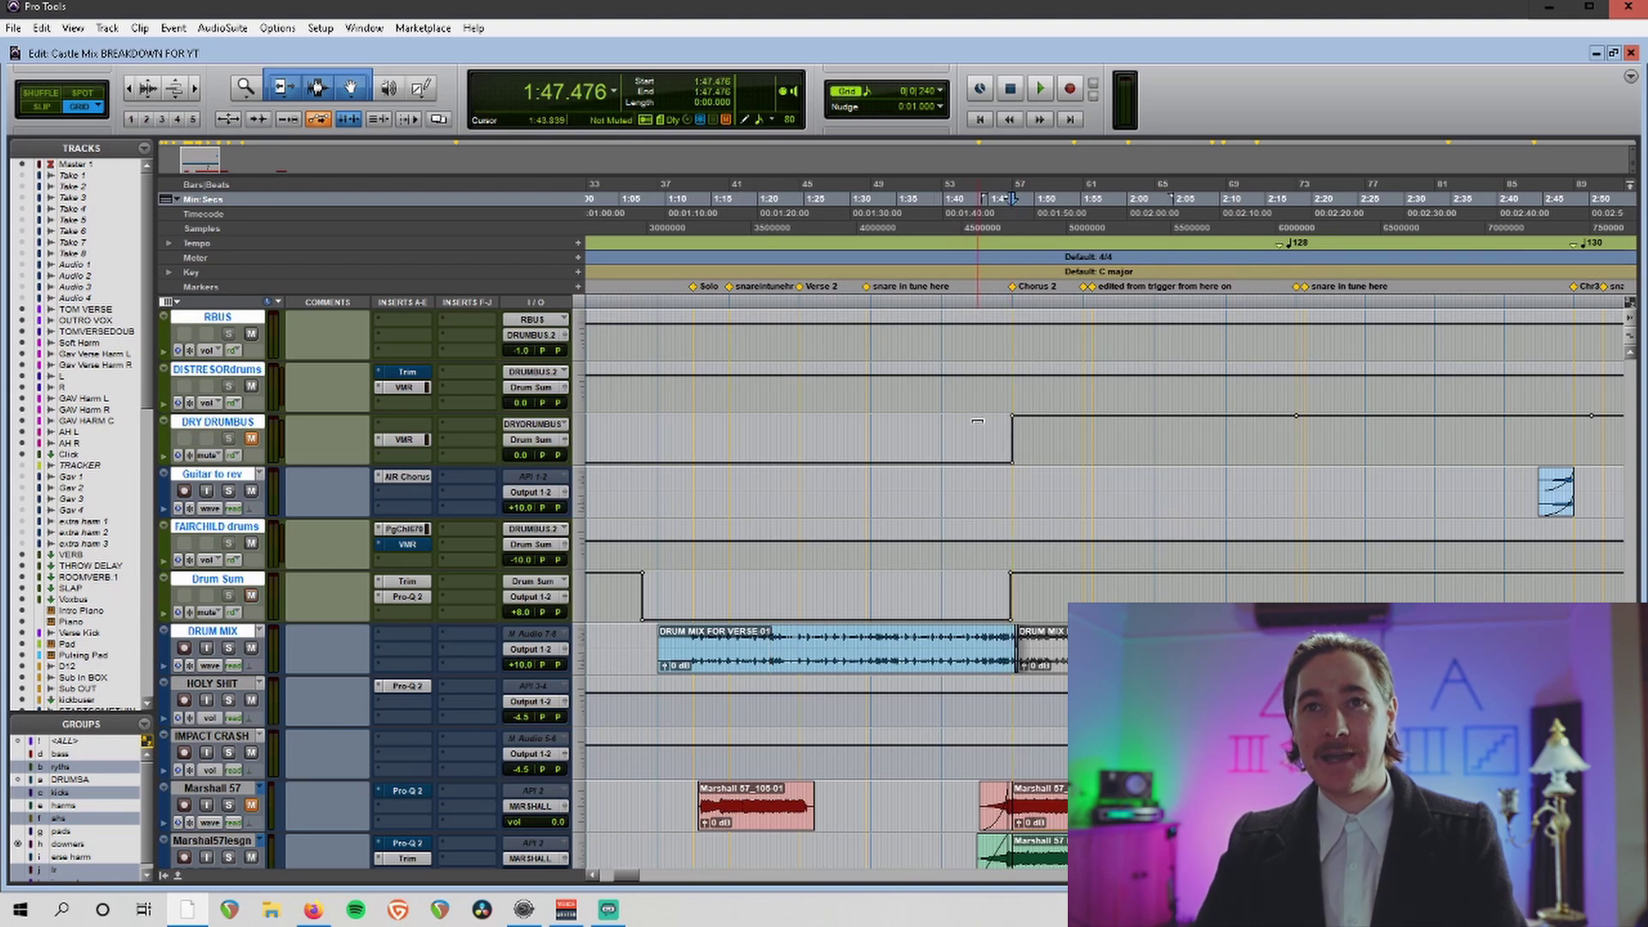
key("ctrl+]")
key("ctrl+]")
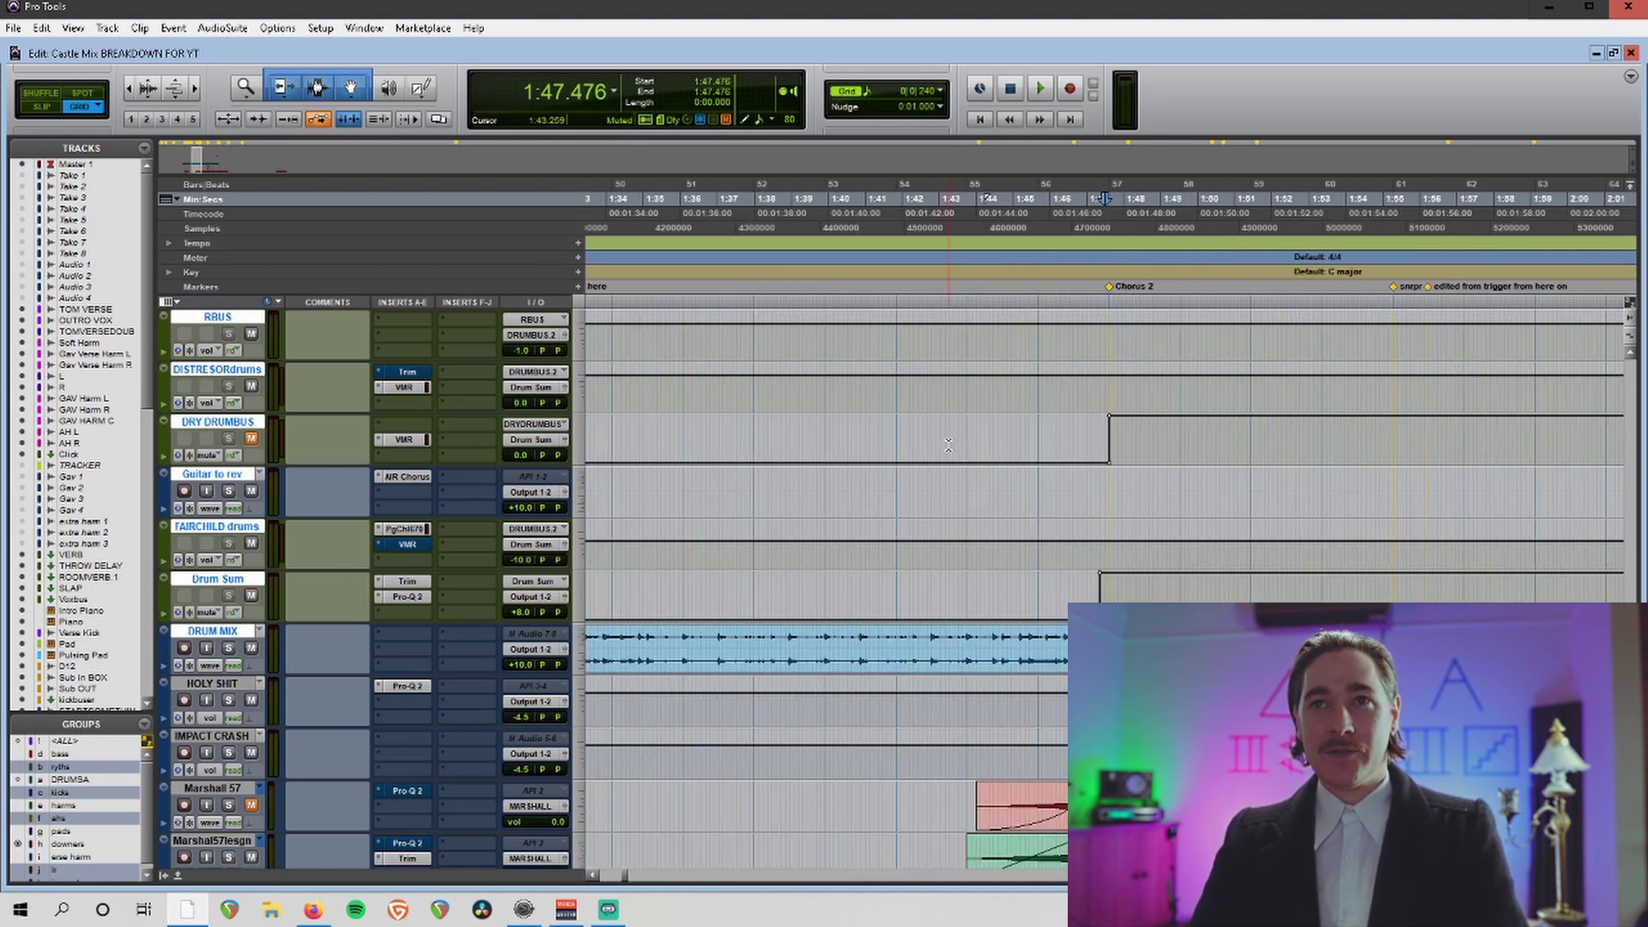
scroll(949, 445, "right", 3)
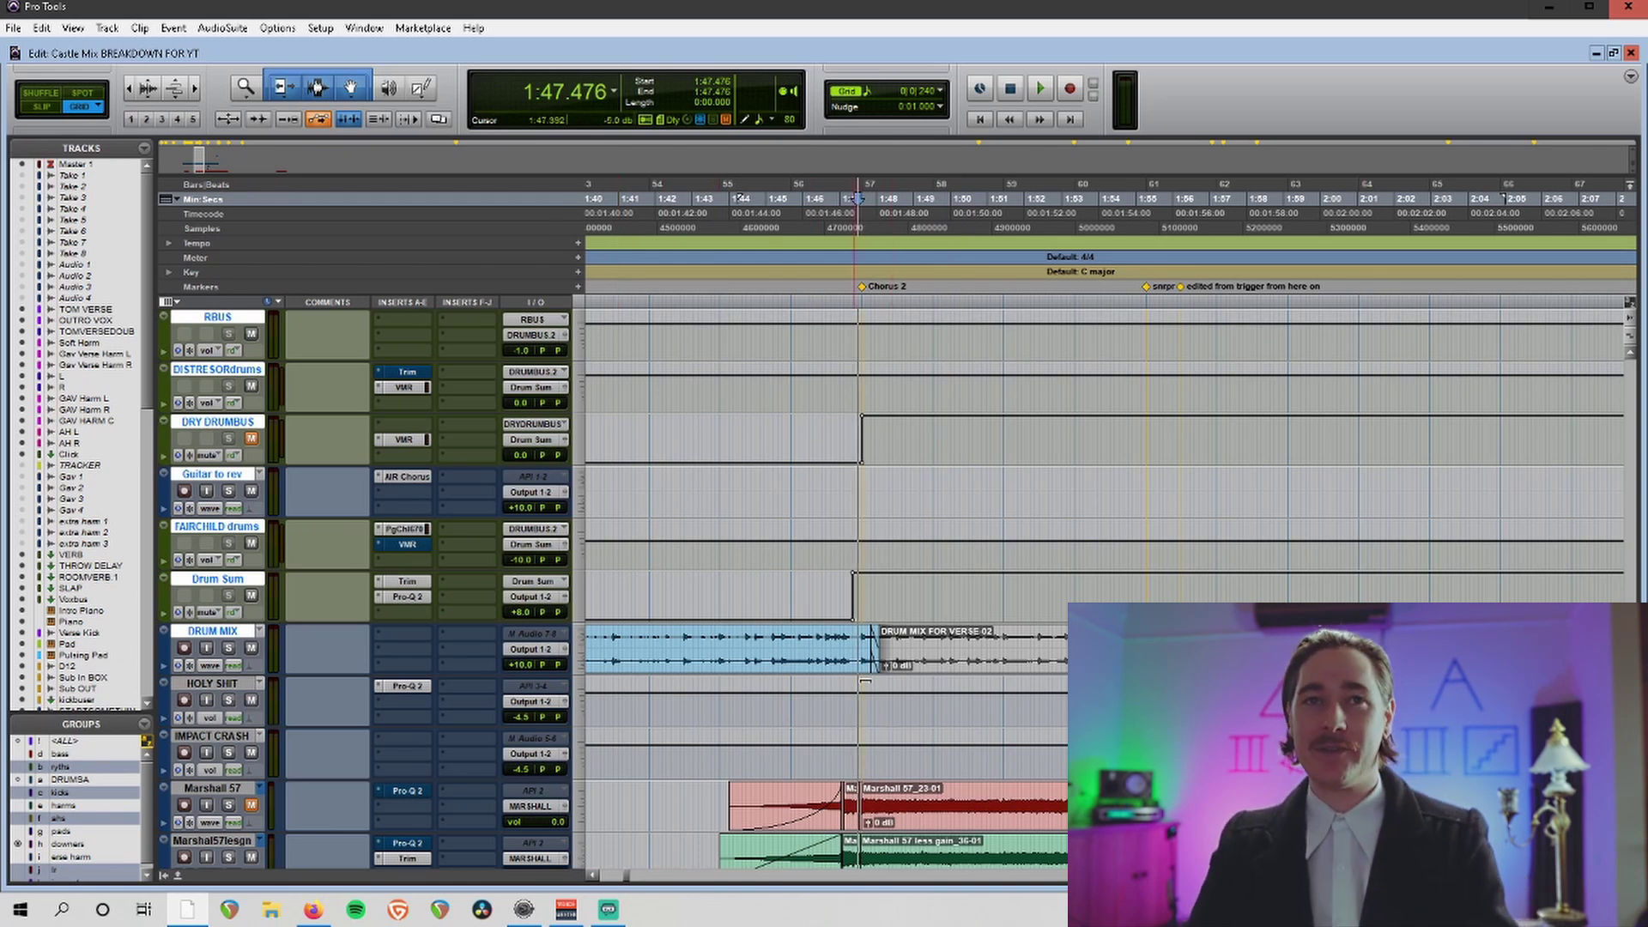
scroll(864, 684, "down", 3)
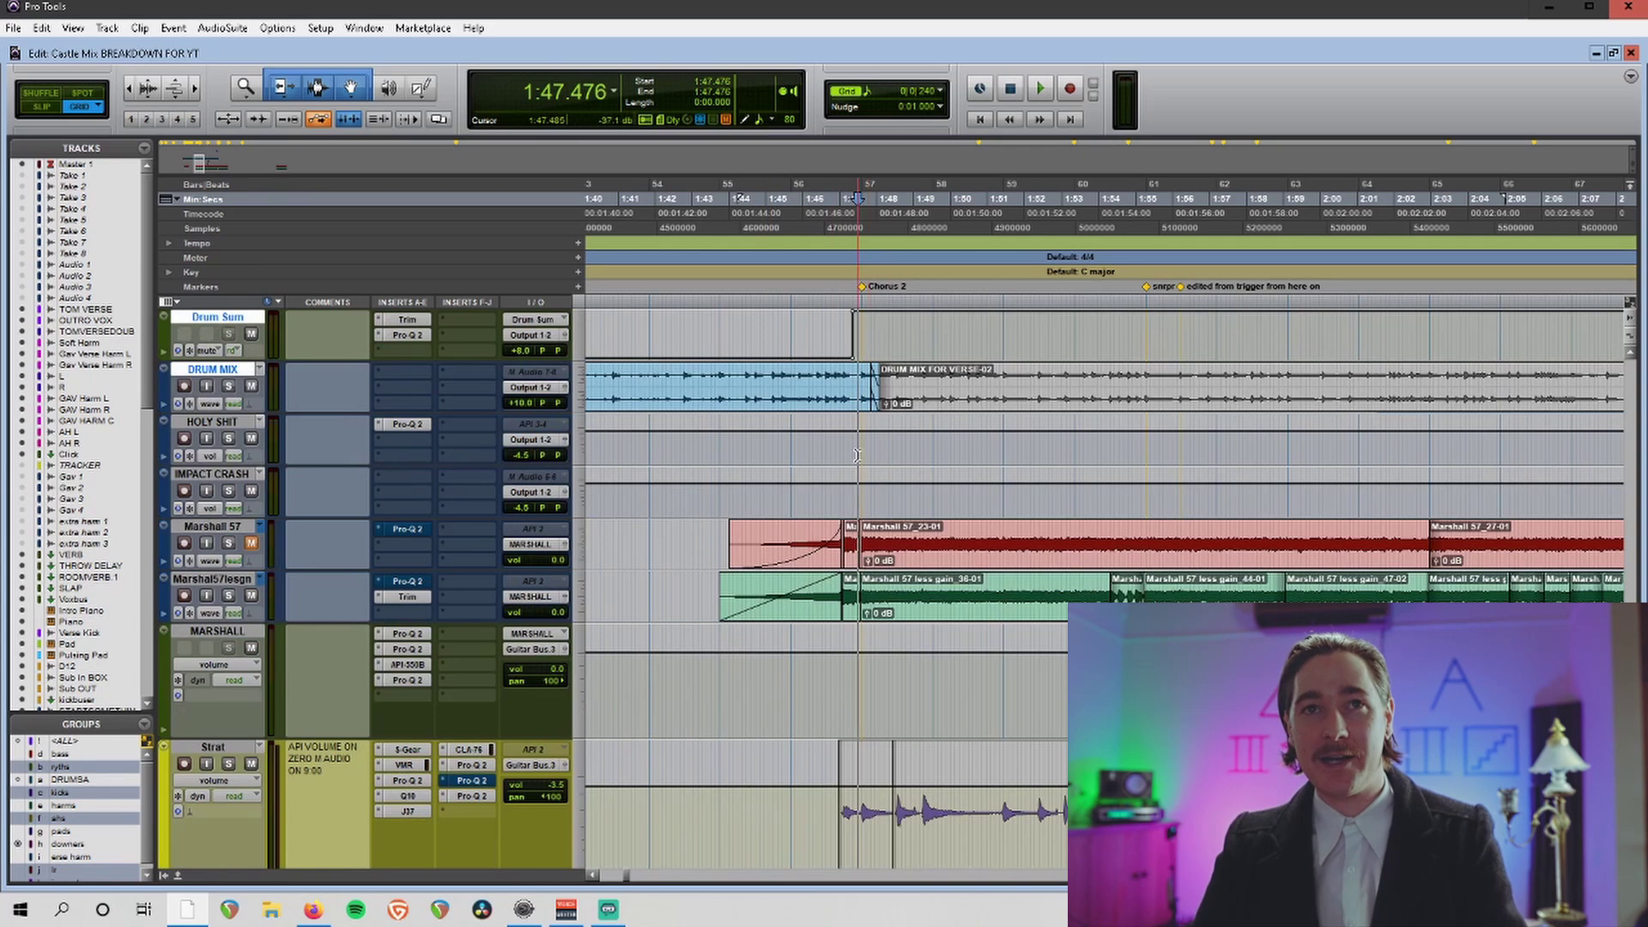
scroll(856, 455, "down", 2)
Solo the Trigger track below Snare Top and audition it from 1:47.476.
scroll(862, 476, "up", 6)
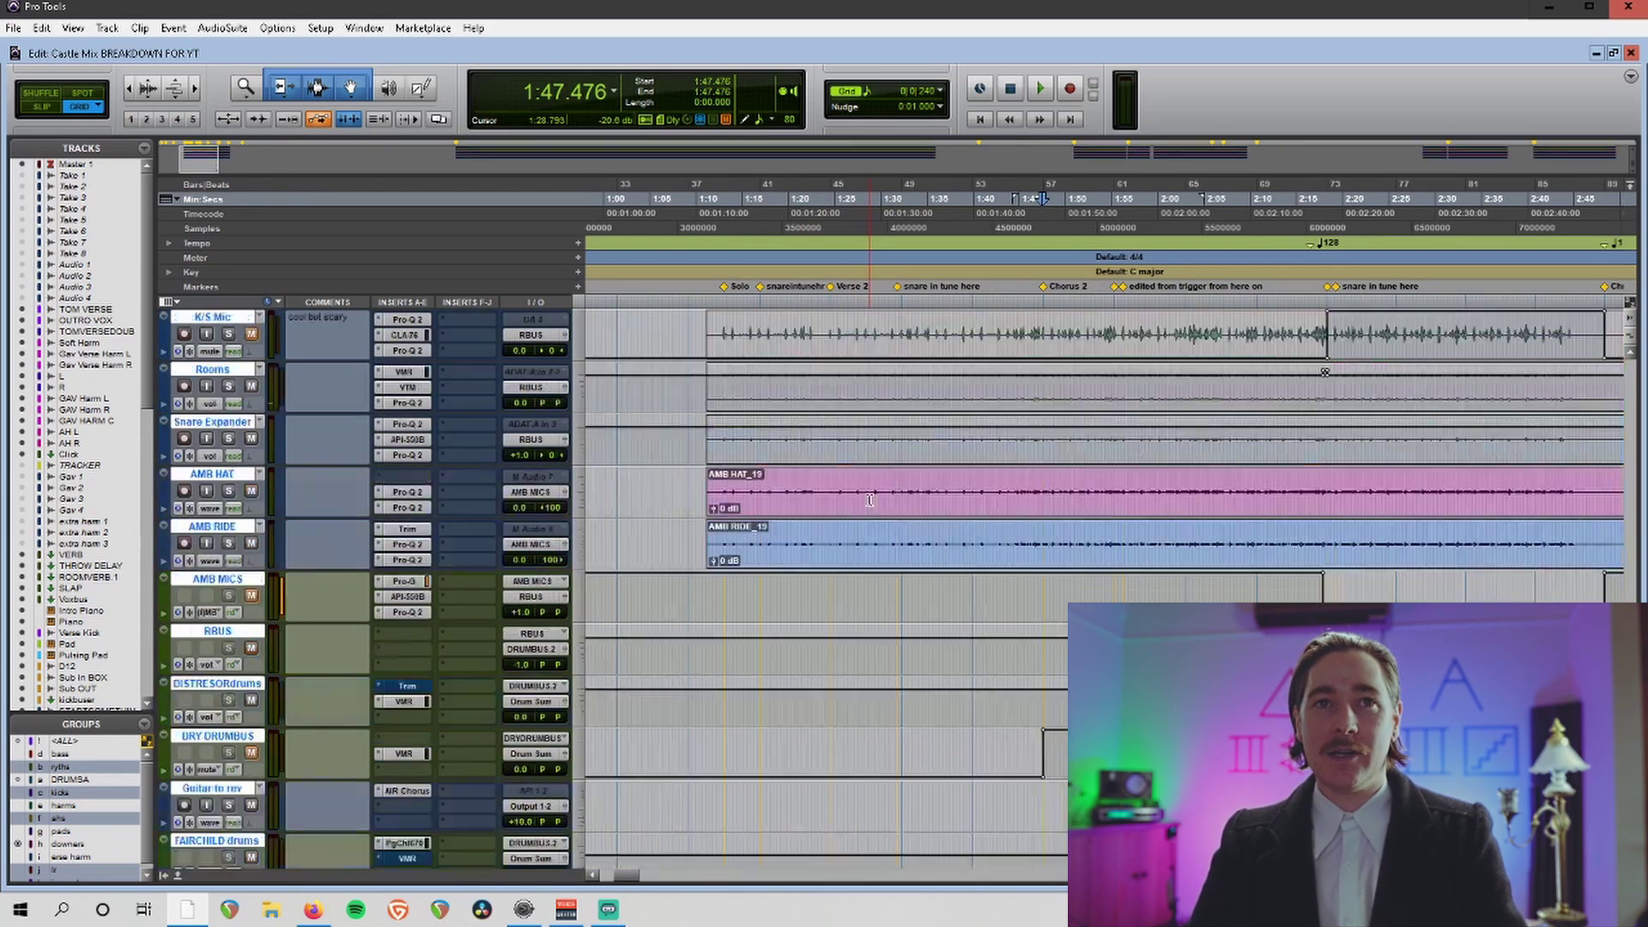
scroll(870, 499, "up", 6)
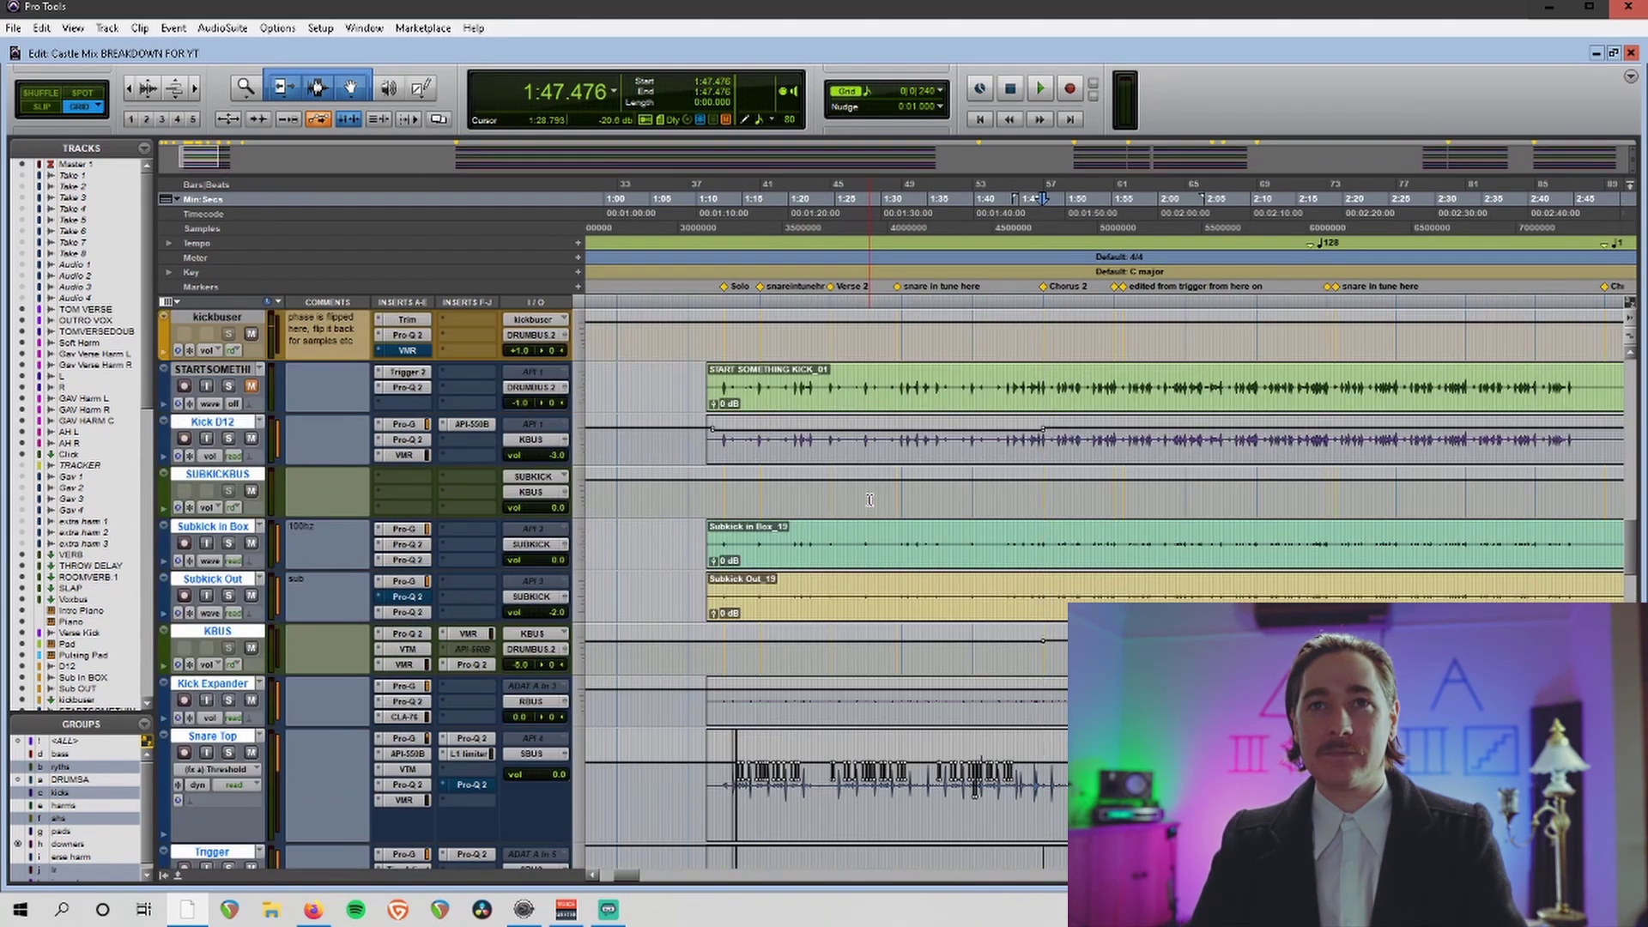
scroll(869, 499, "up", 2)
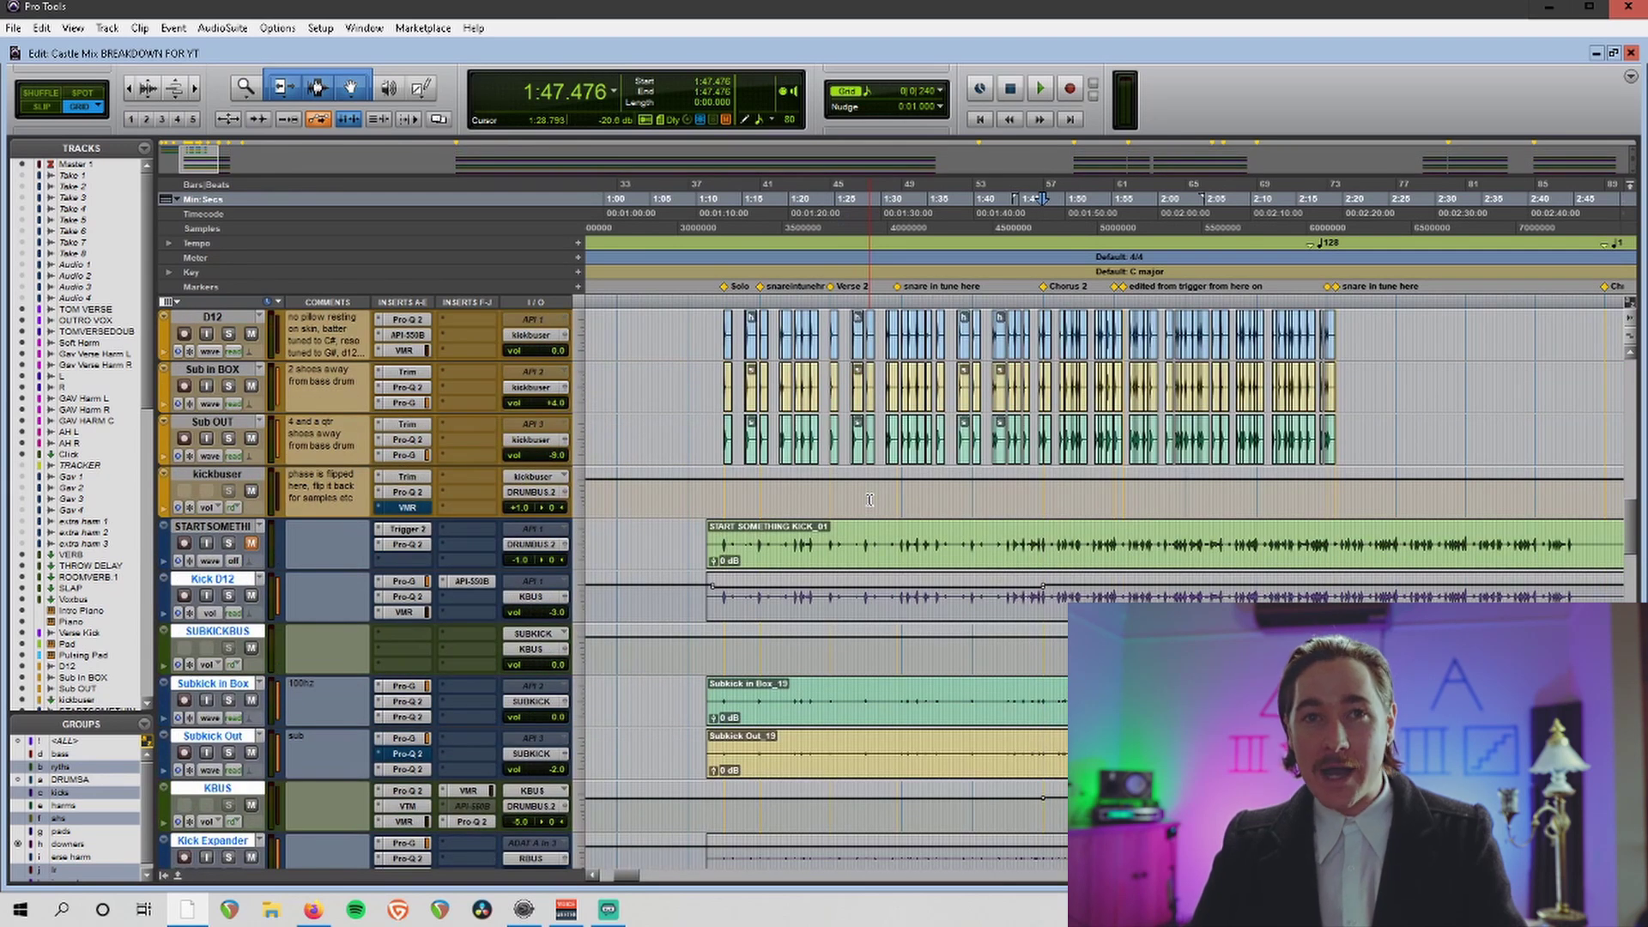
scroll(870, 500, "down", 5)
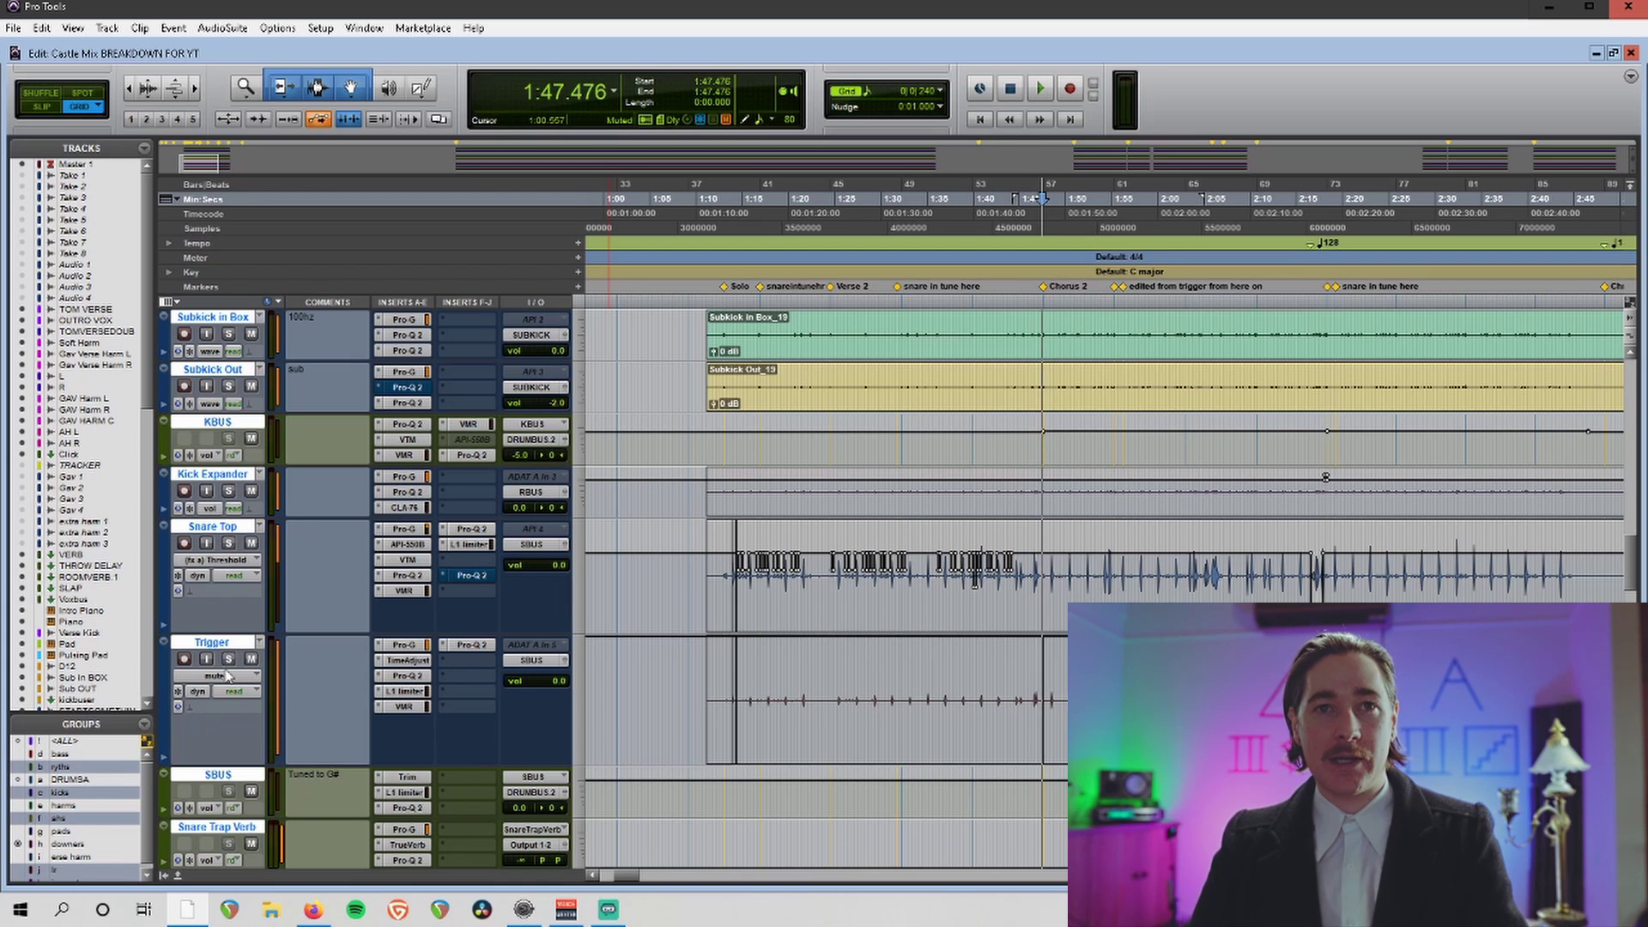
left_click(225, 643)
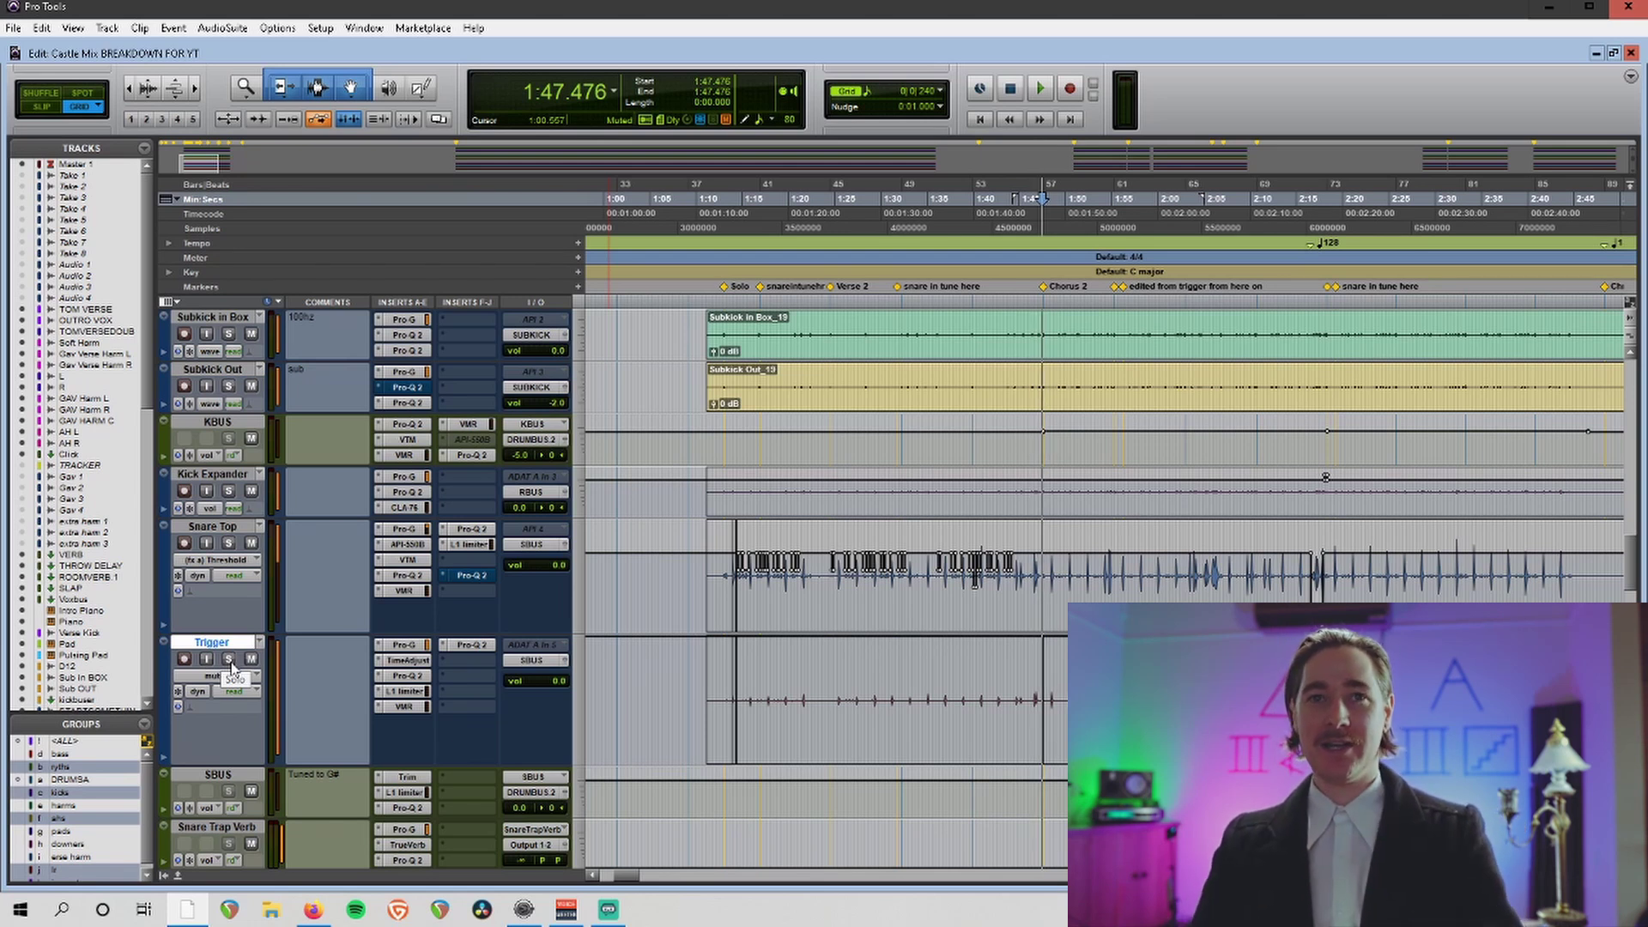
key("ctrl+bracketright")
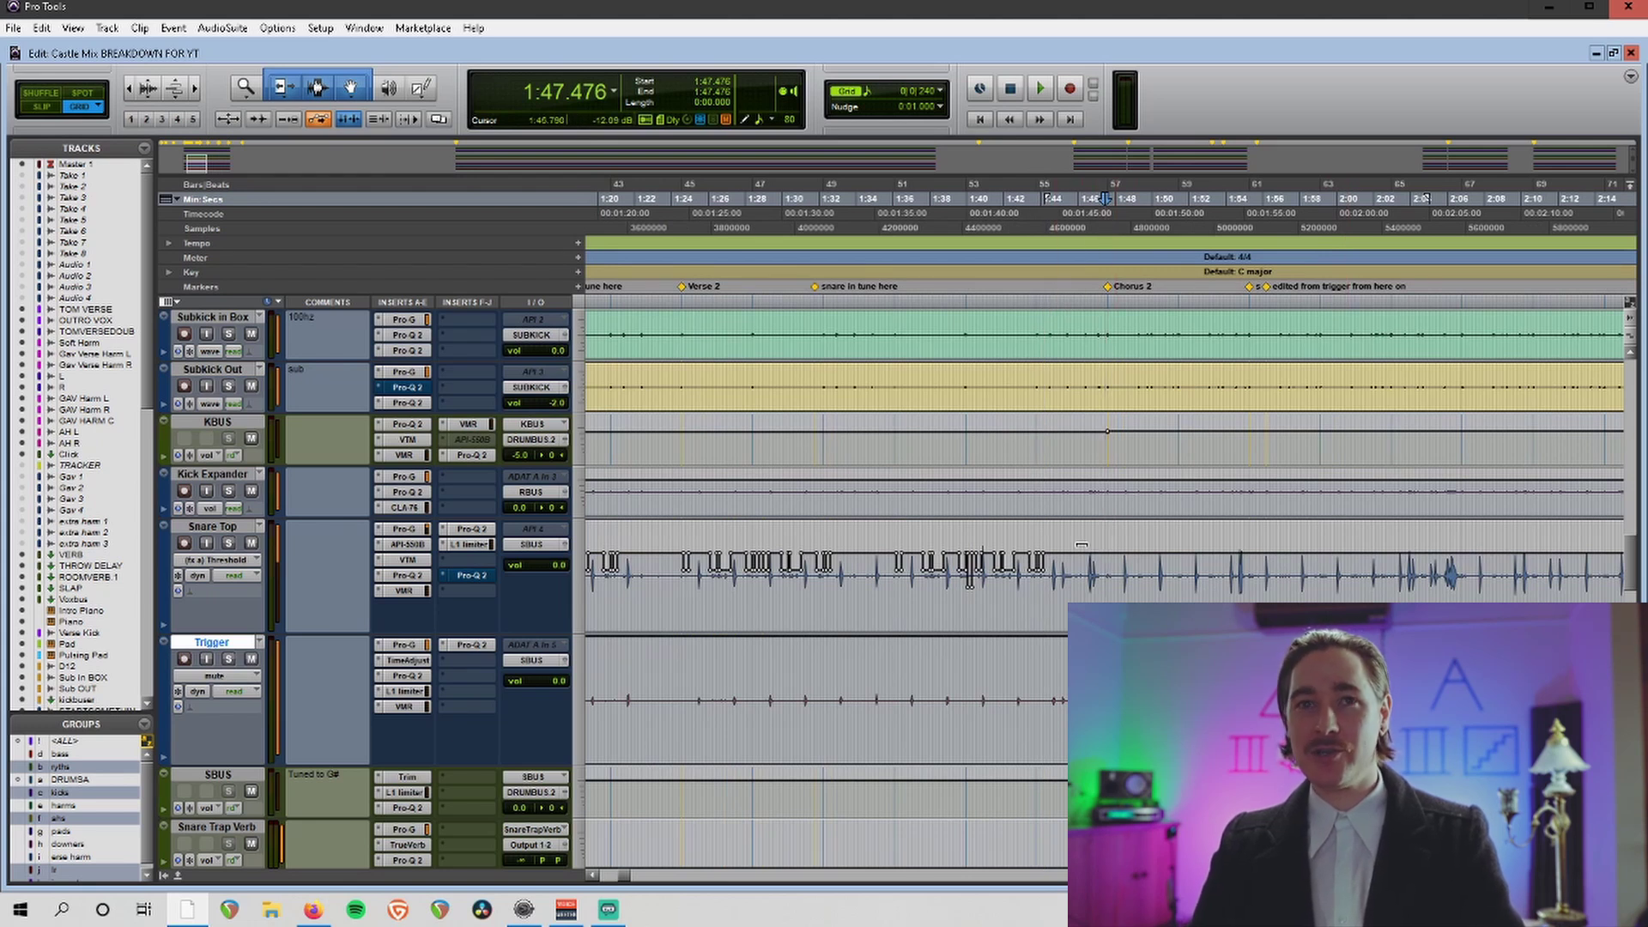
left_click(228, 659)
key("space")
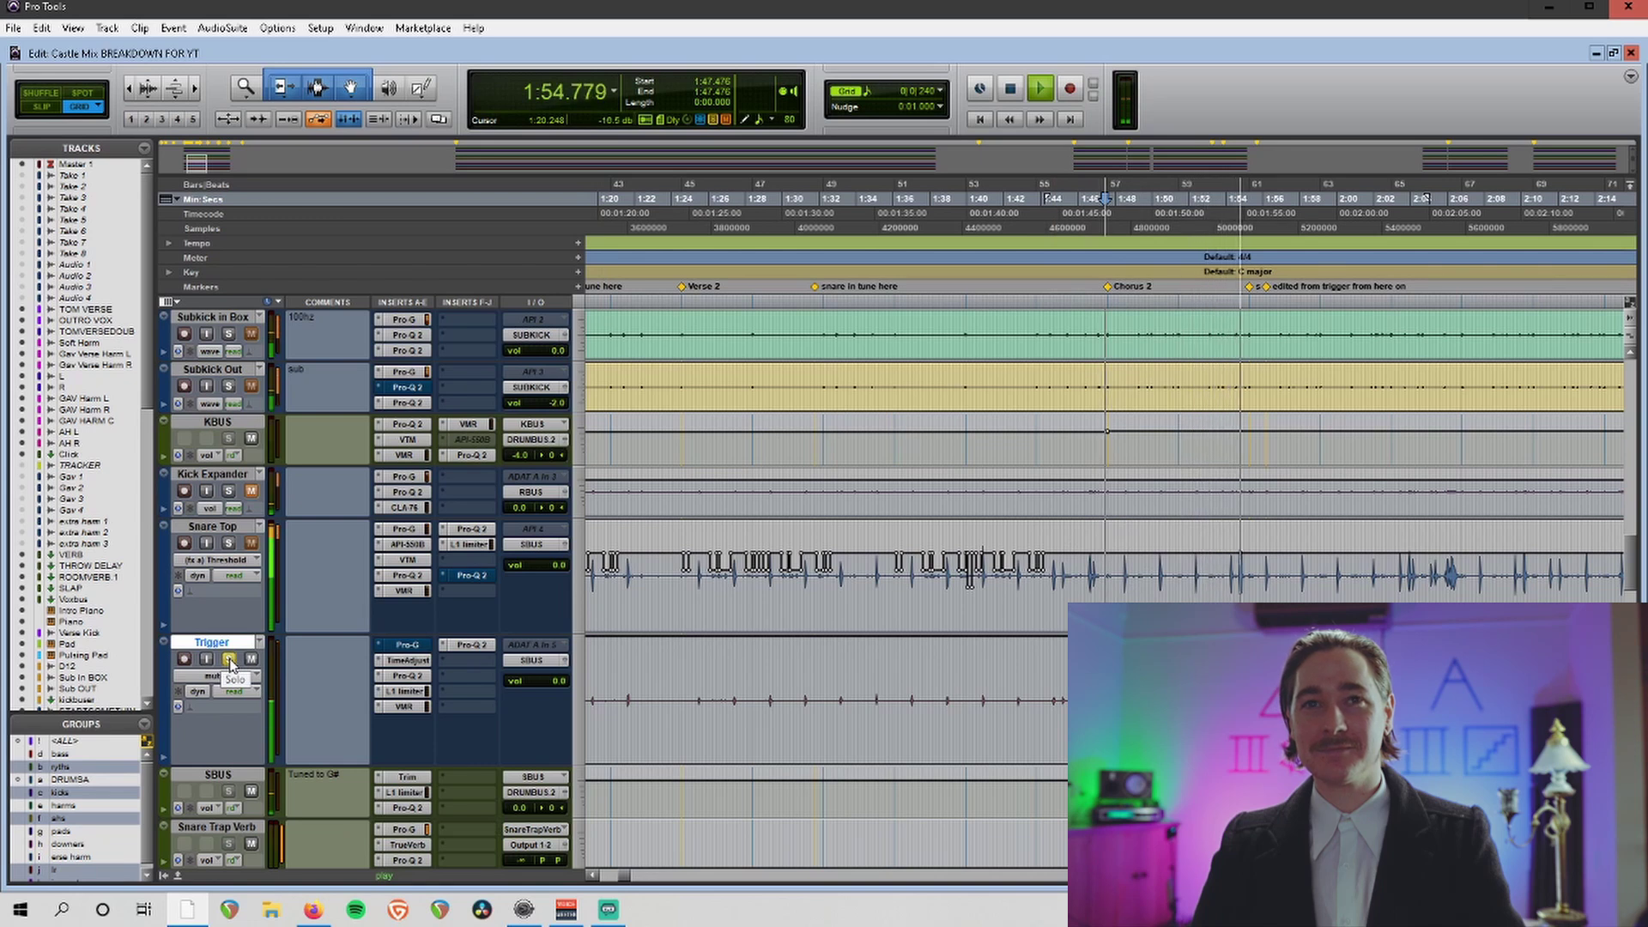
key("space")
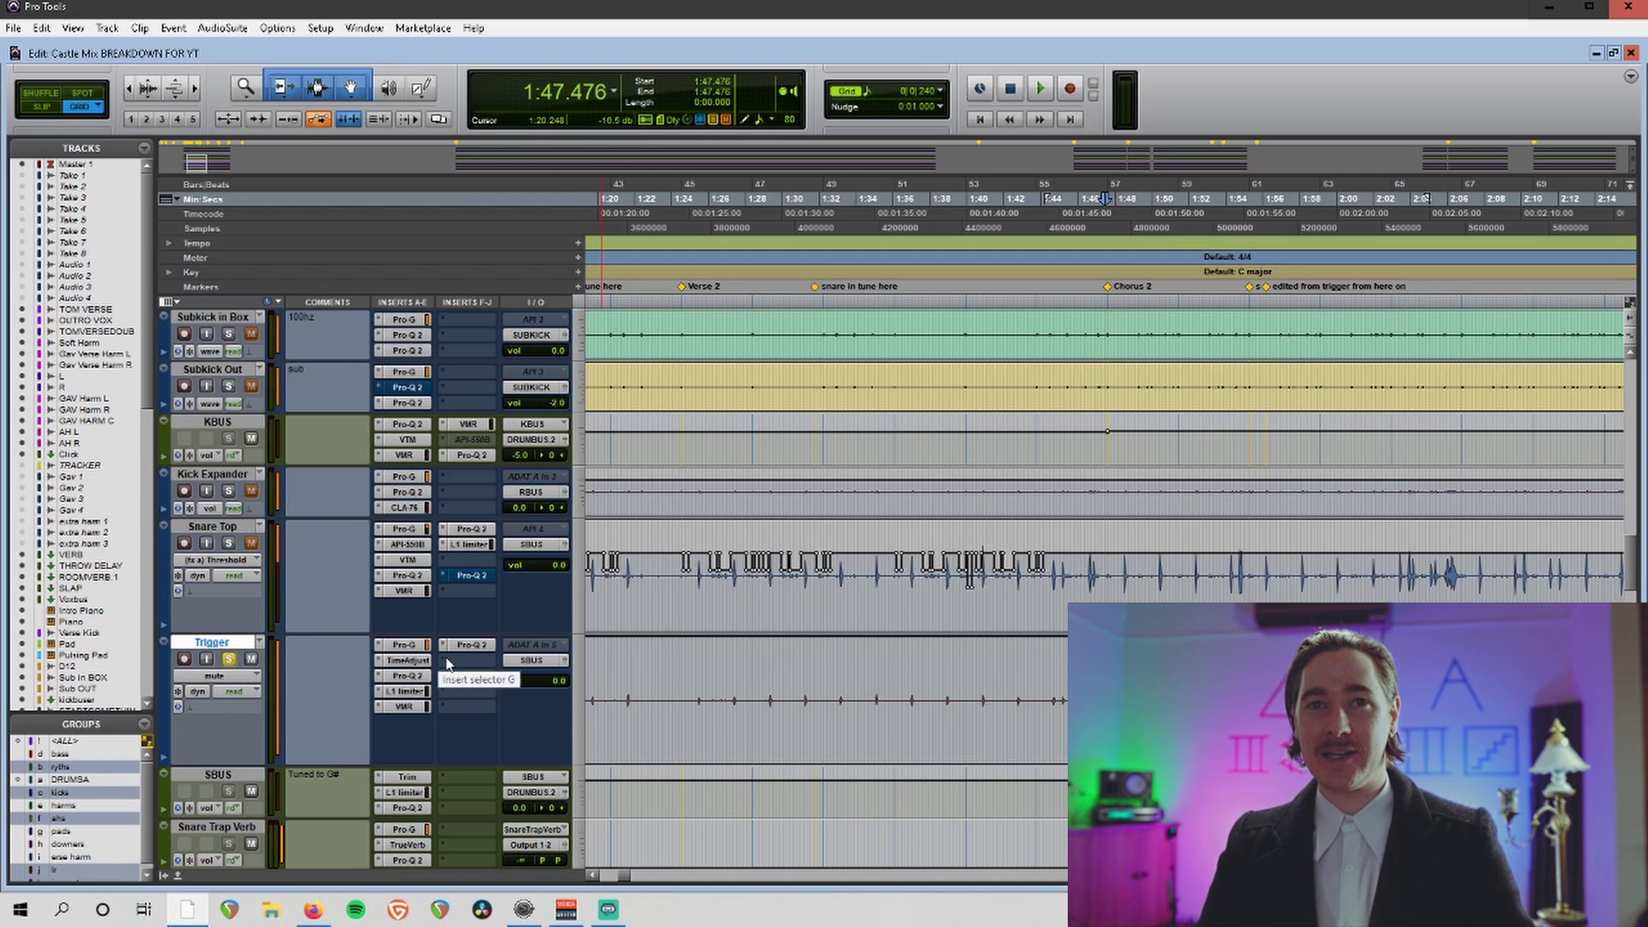
Inspect the Pro-G gate and Time Adjuster on the Trigger track, placing the edit cursor at 1:46.396.
left_click(405, 644)
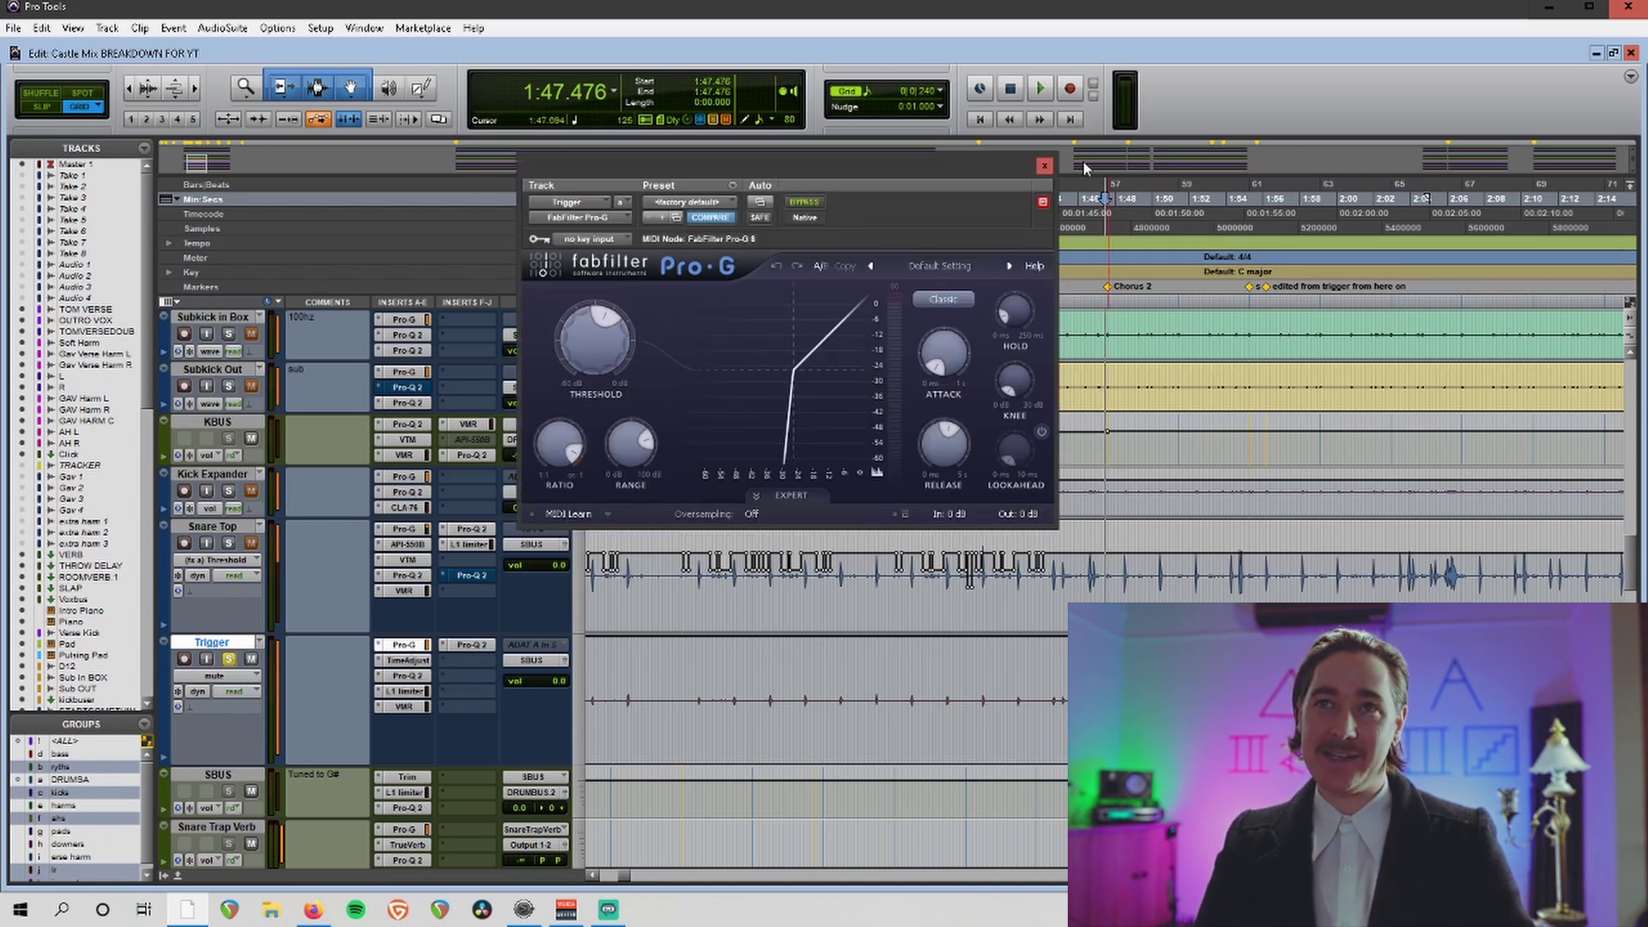
left_click(1046, 166)
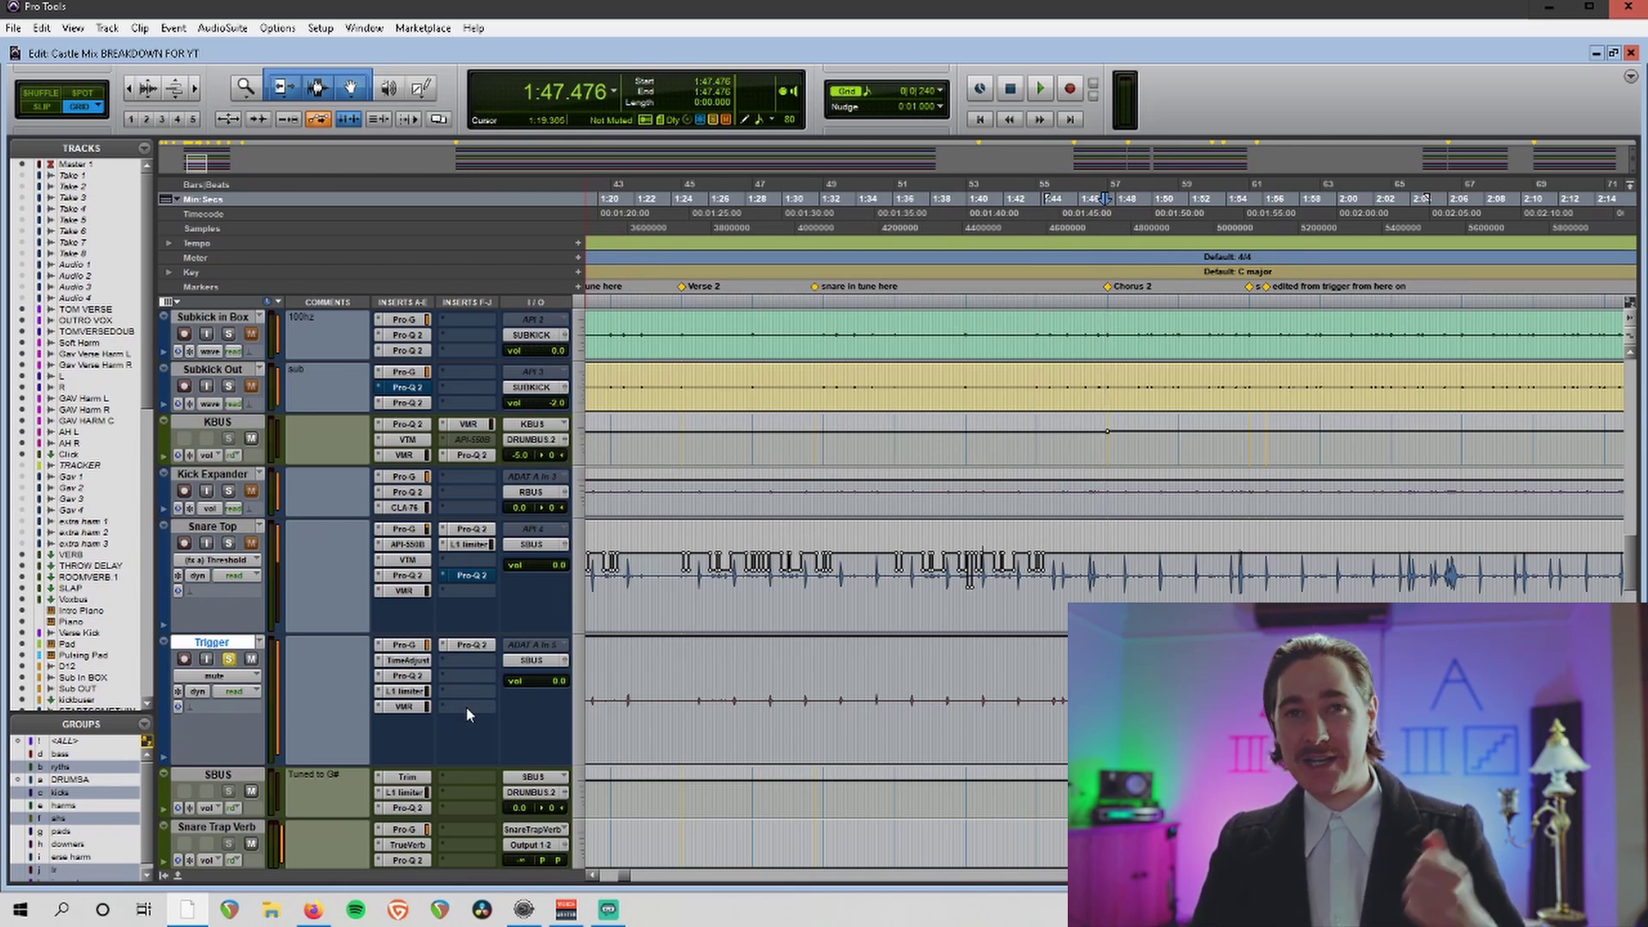
left_click(407, 661)
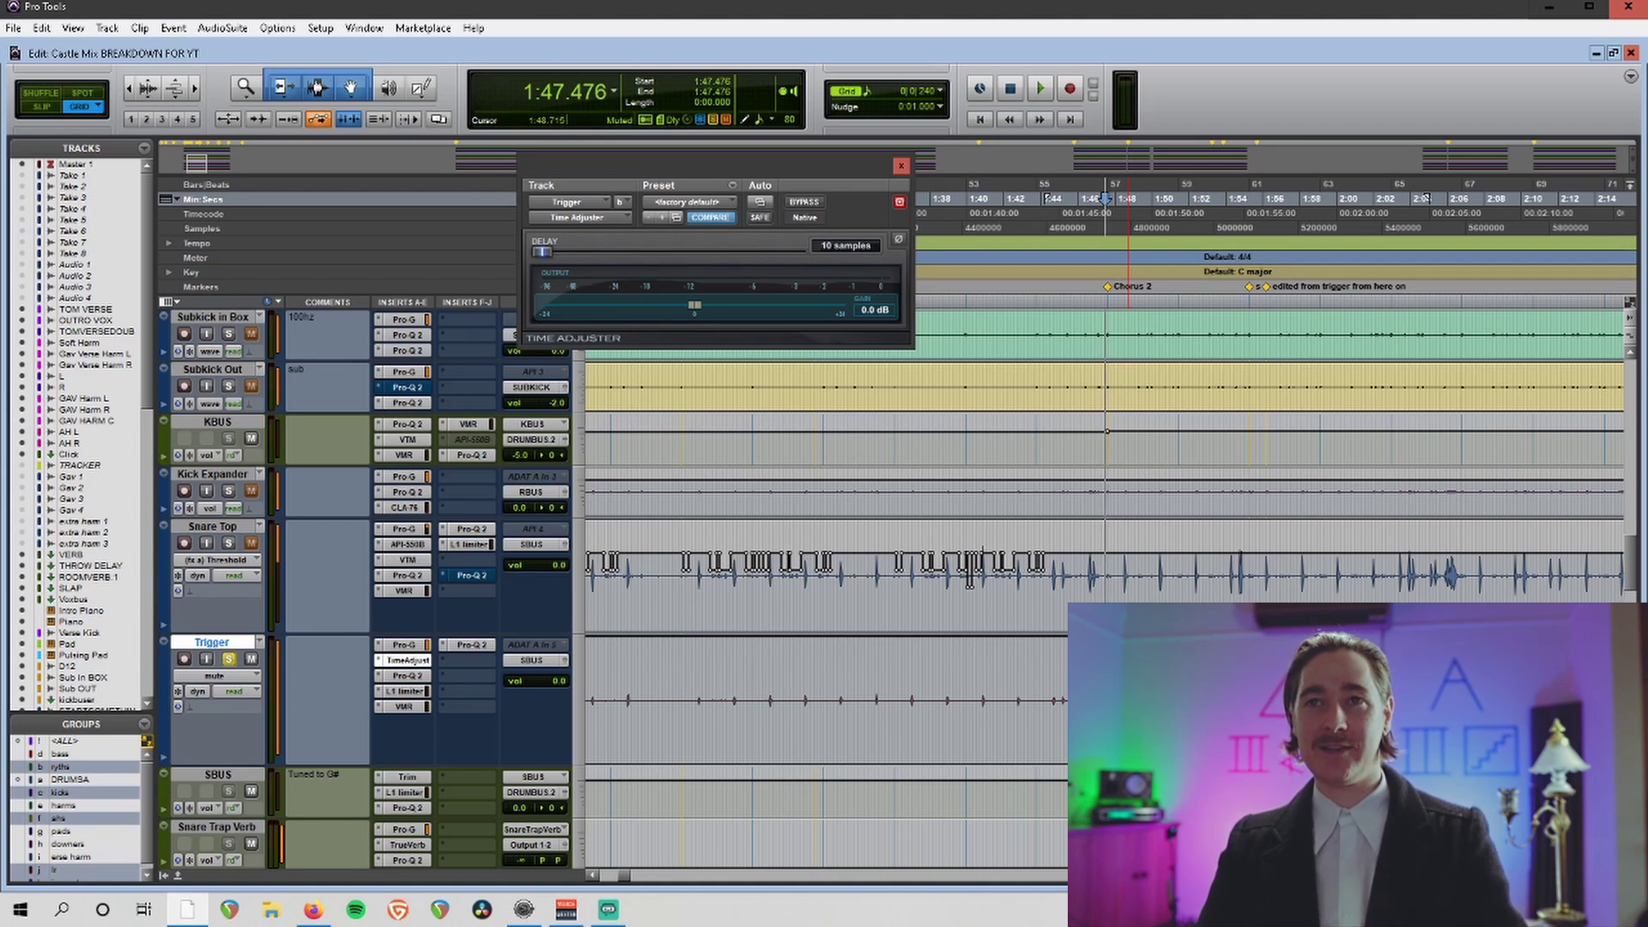
key("ctrl+]")
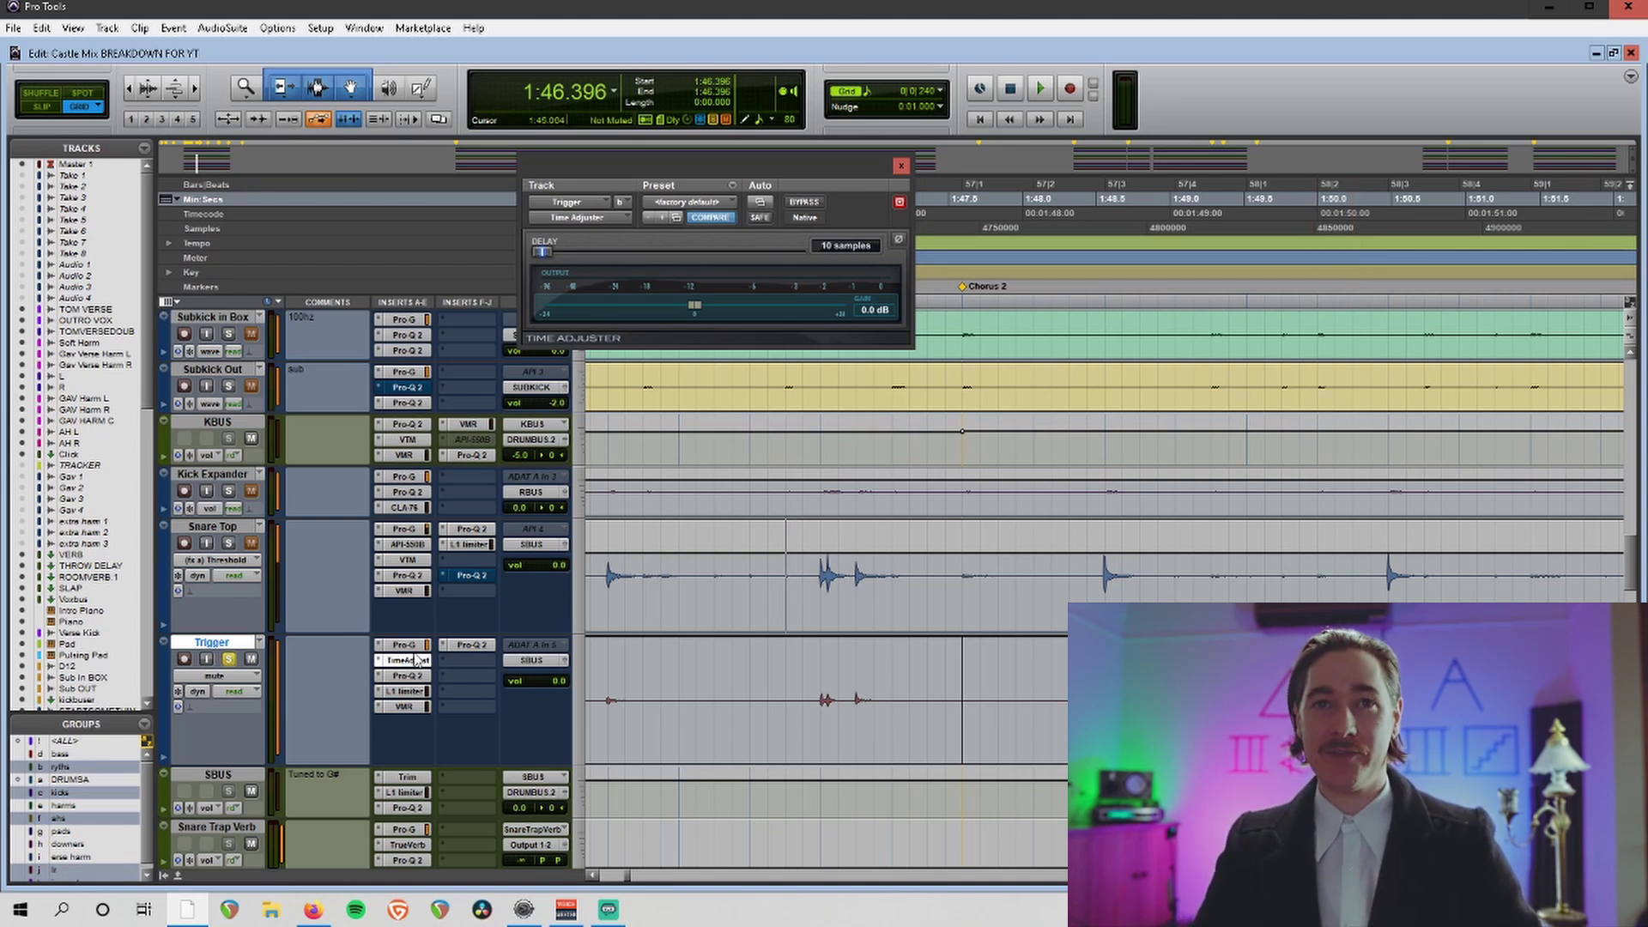
left_click(900, 165)
Open the Trigger track's Pro-Q 2, select its low-cut band, and bypass the equalizer while auditioning from 1:46.396.
left_click(427, 679)
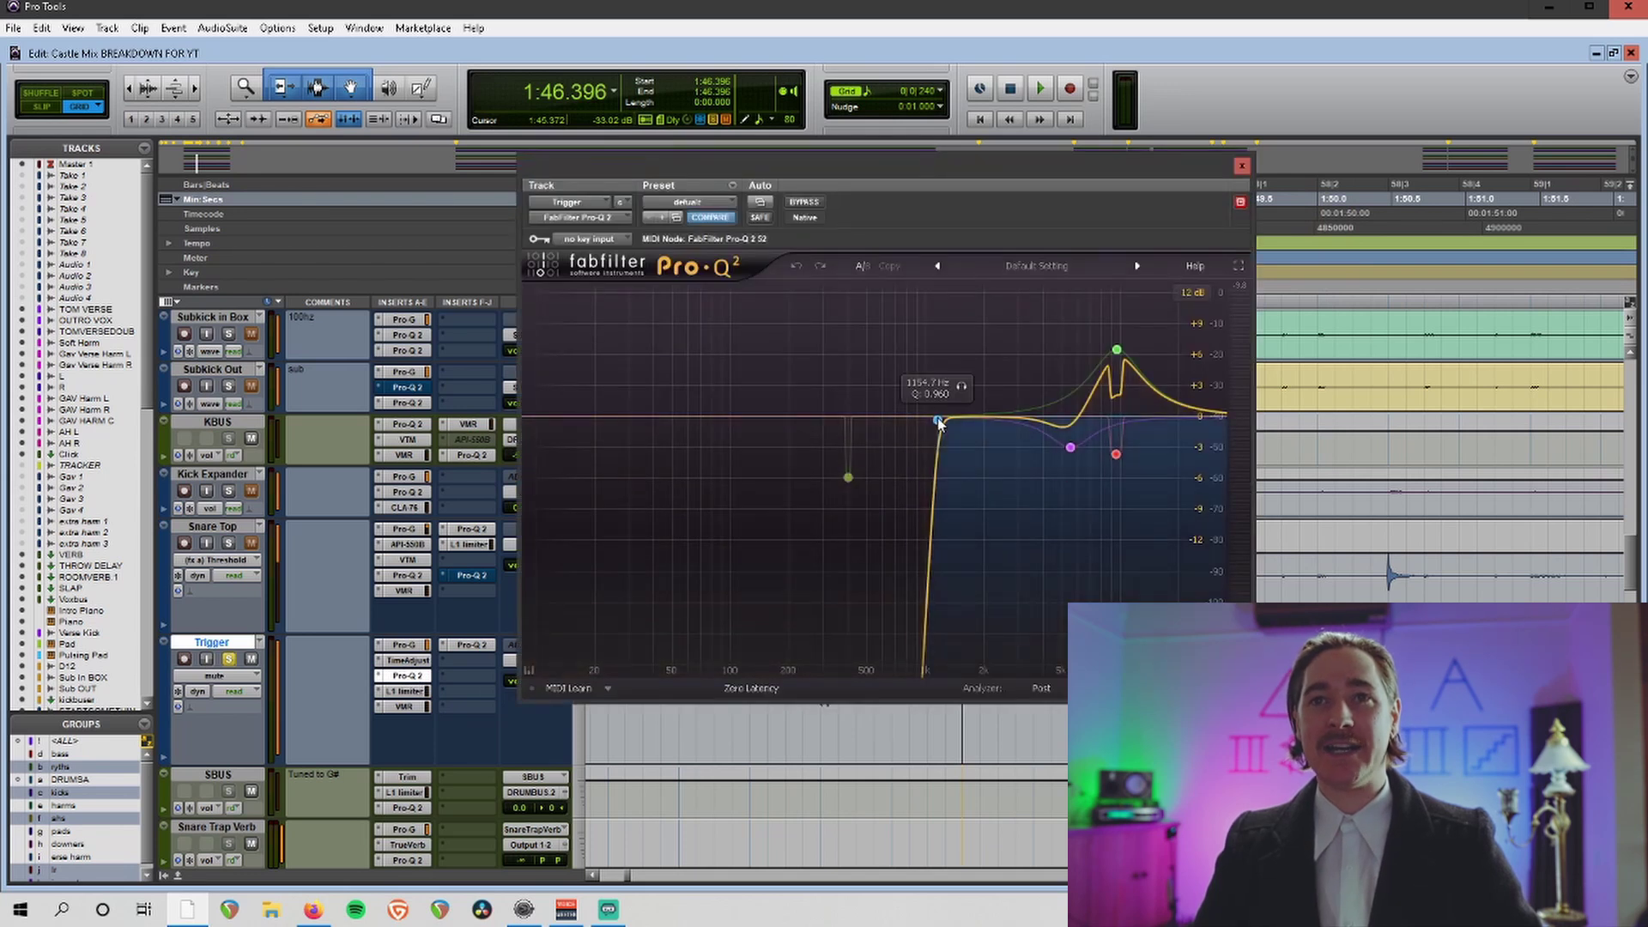
left_click(937, 421)
key("space")
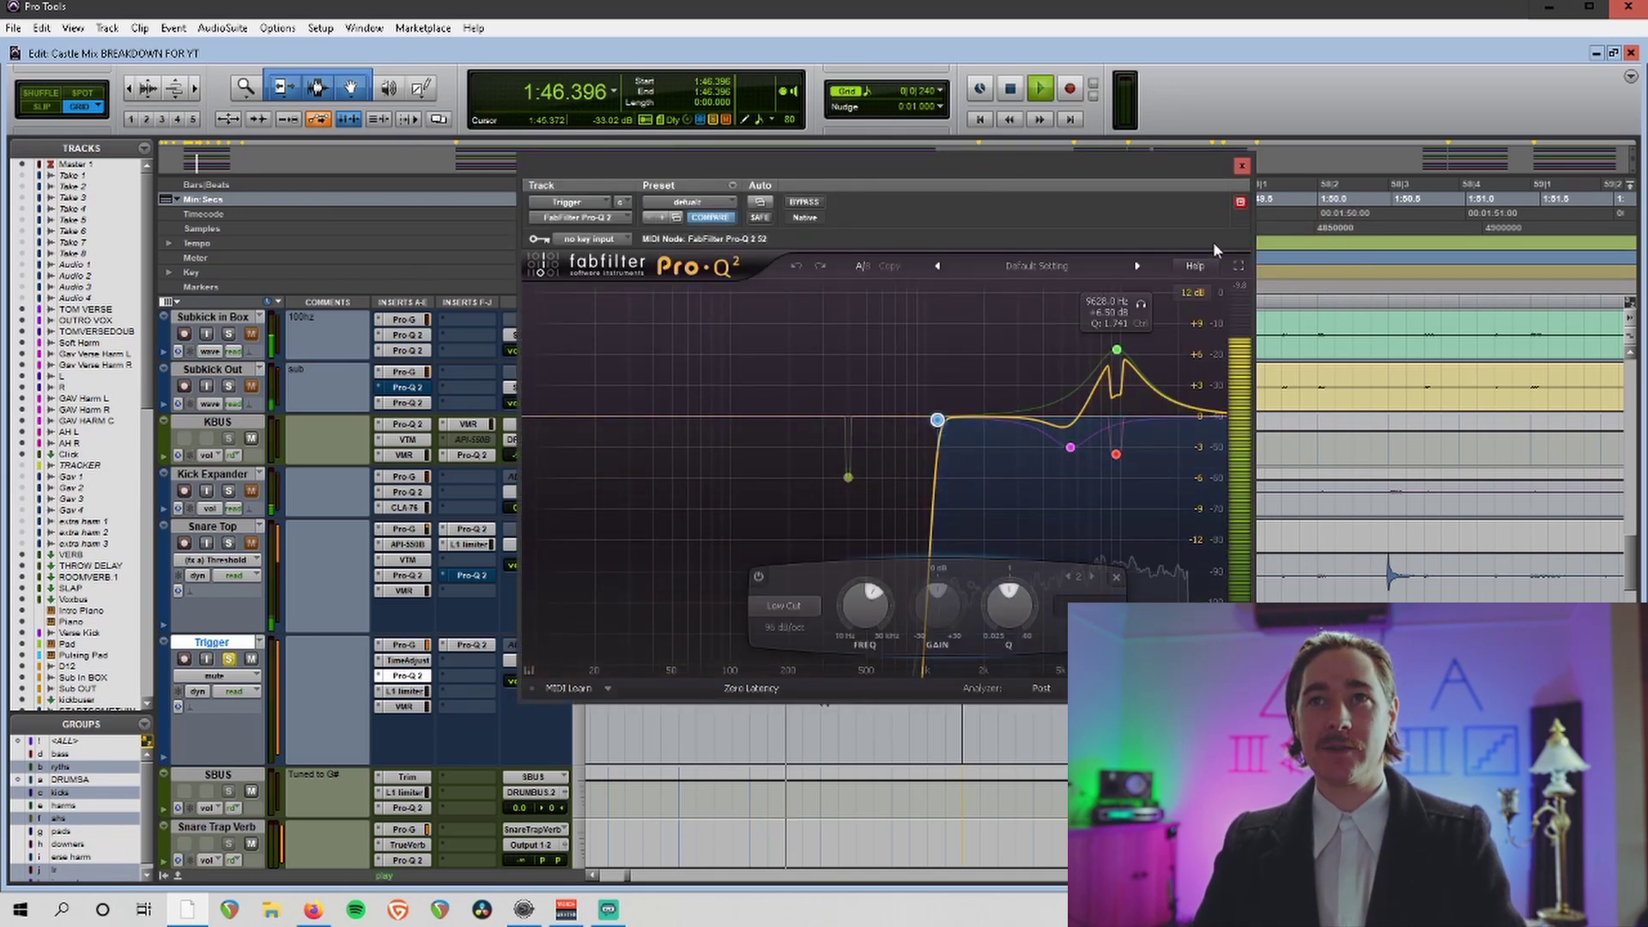
left_click(805, 202)
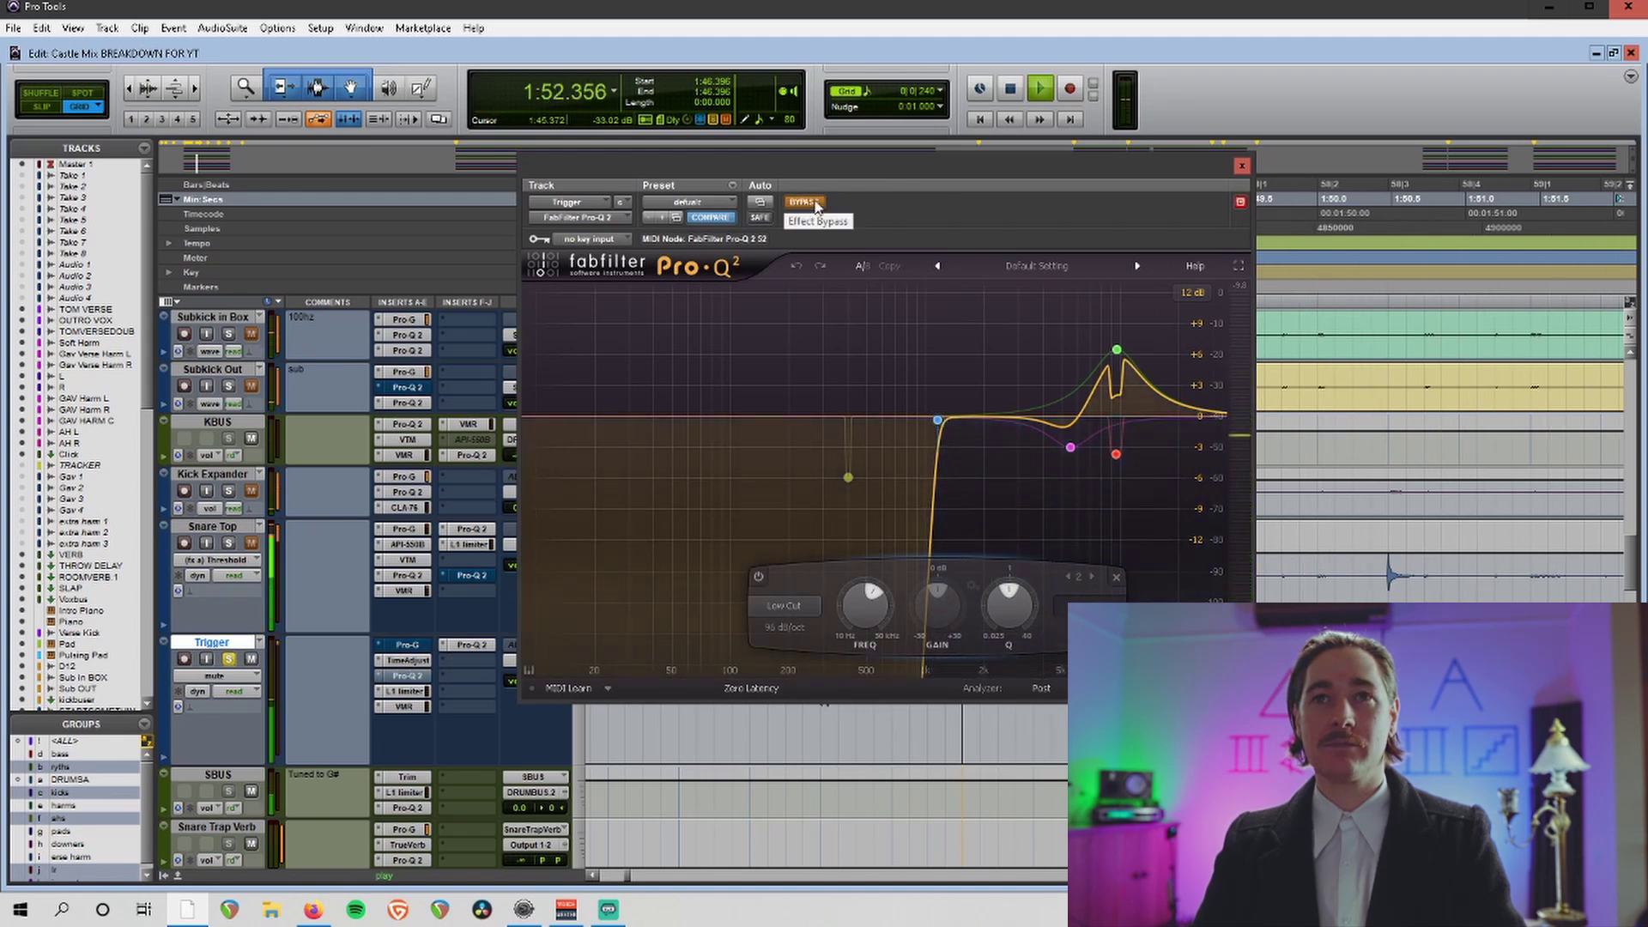
key("space")
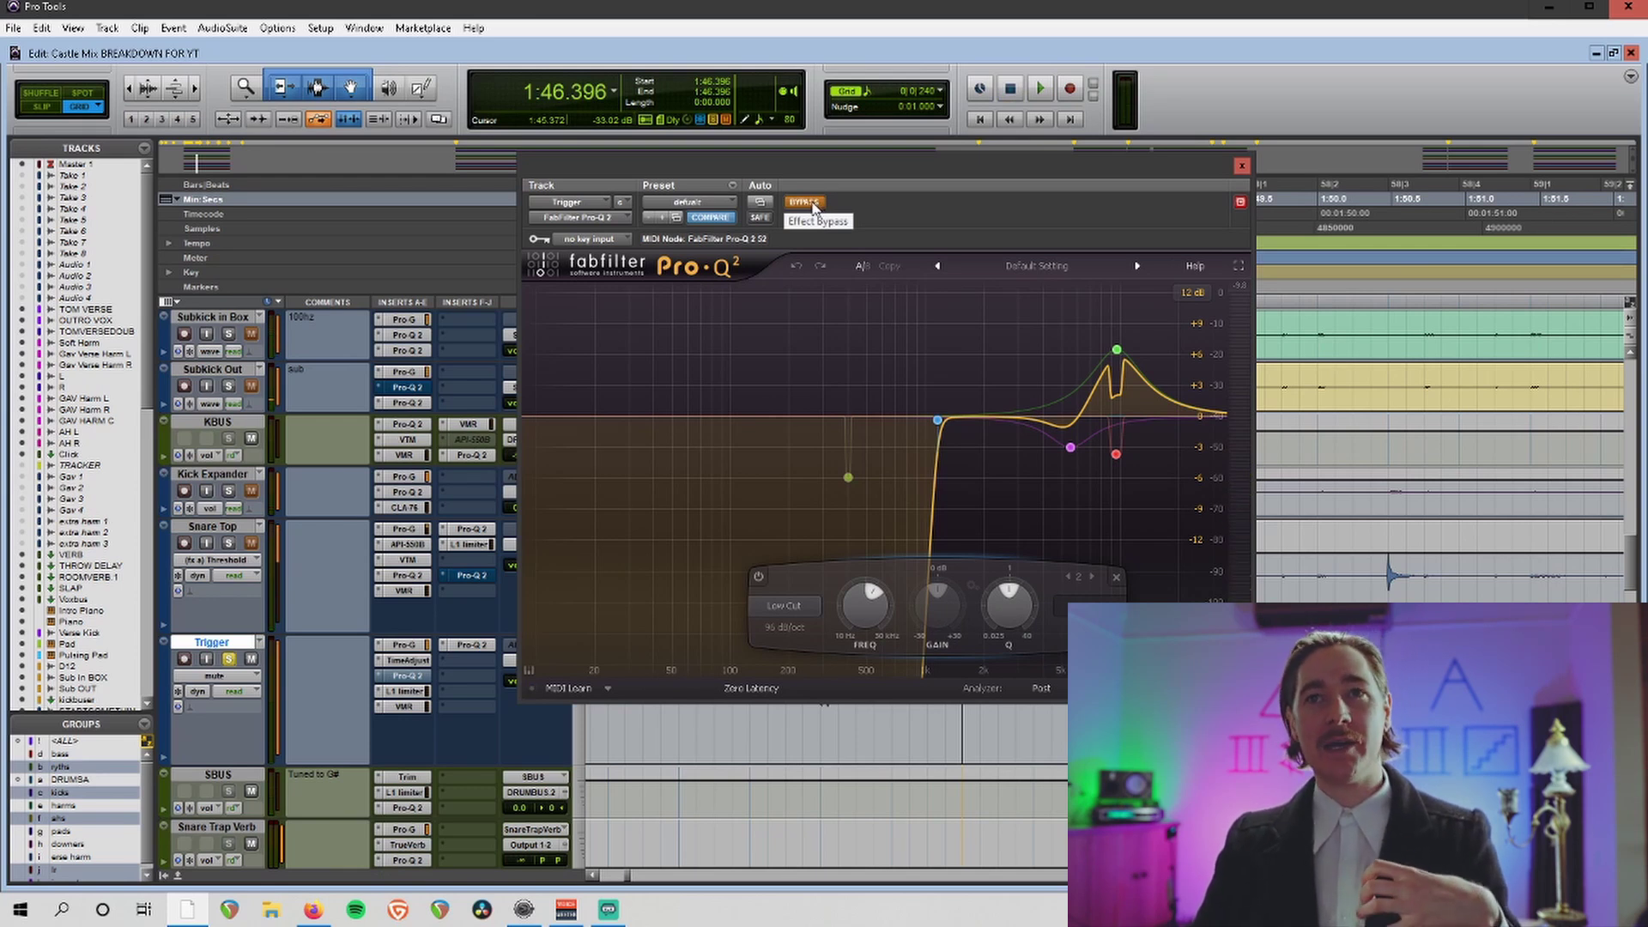
Re-enable the Trigger track's first Pro-Q 2, then open the track's L1 limiter and audition it from 1:46.396.
left_click(807, 202)
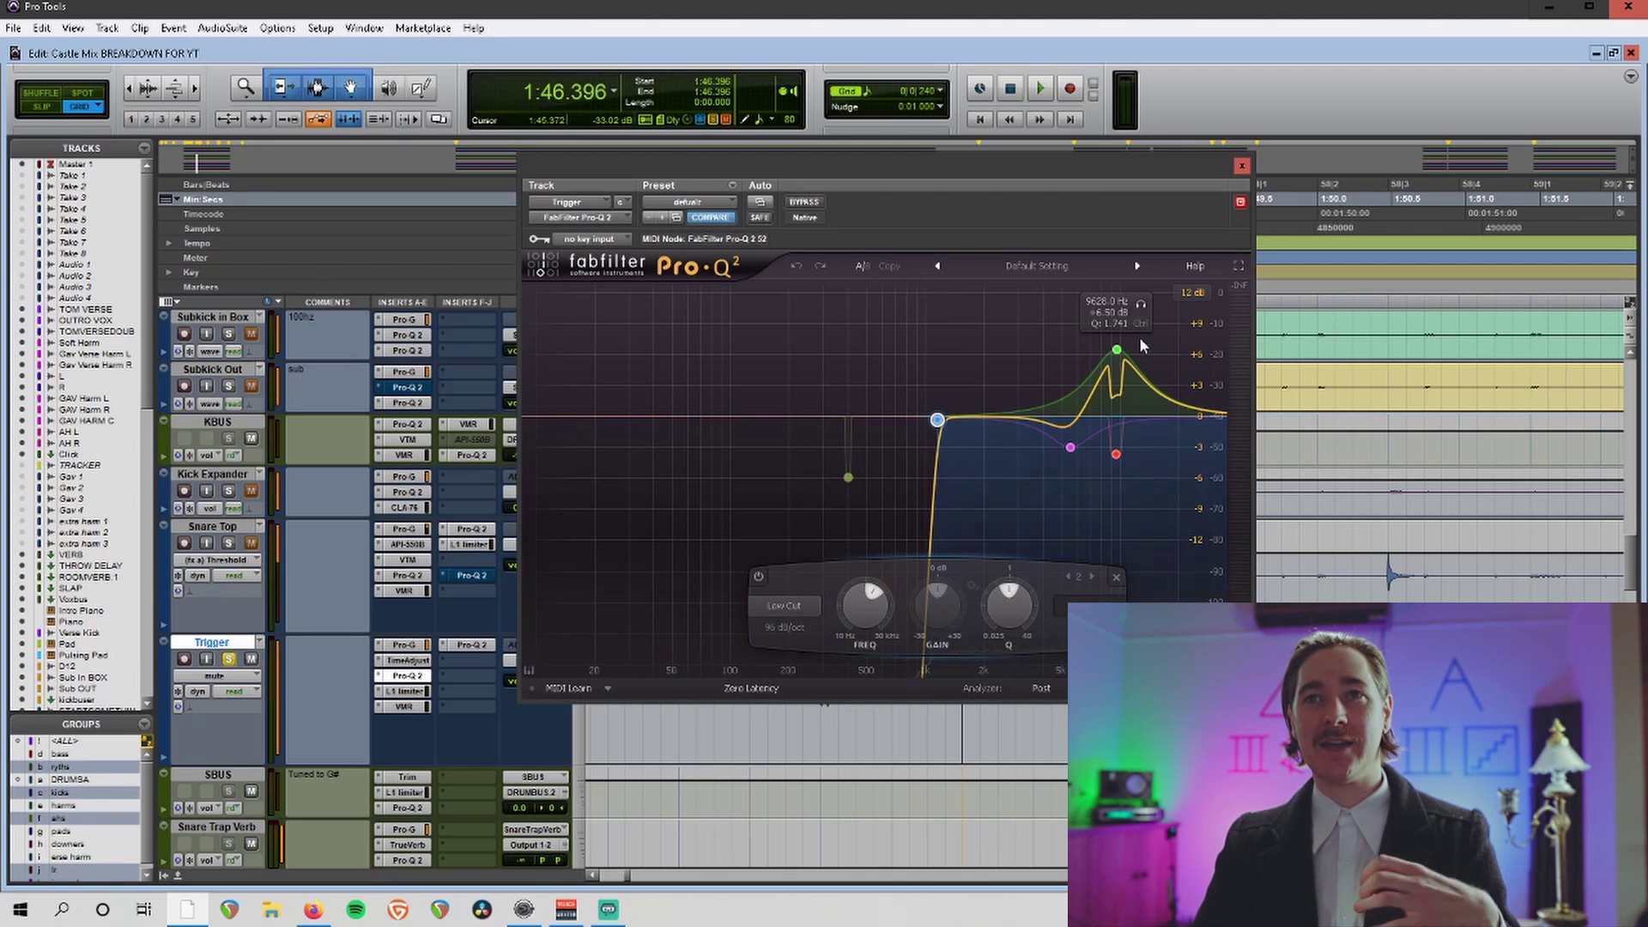
left_click(1241, 166)
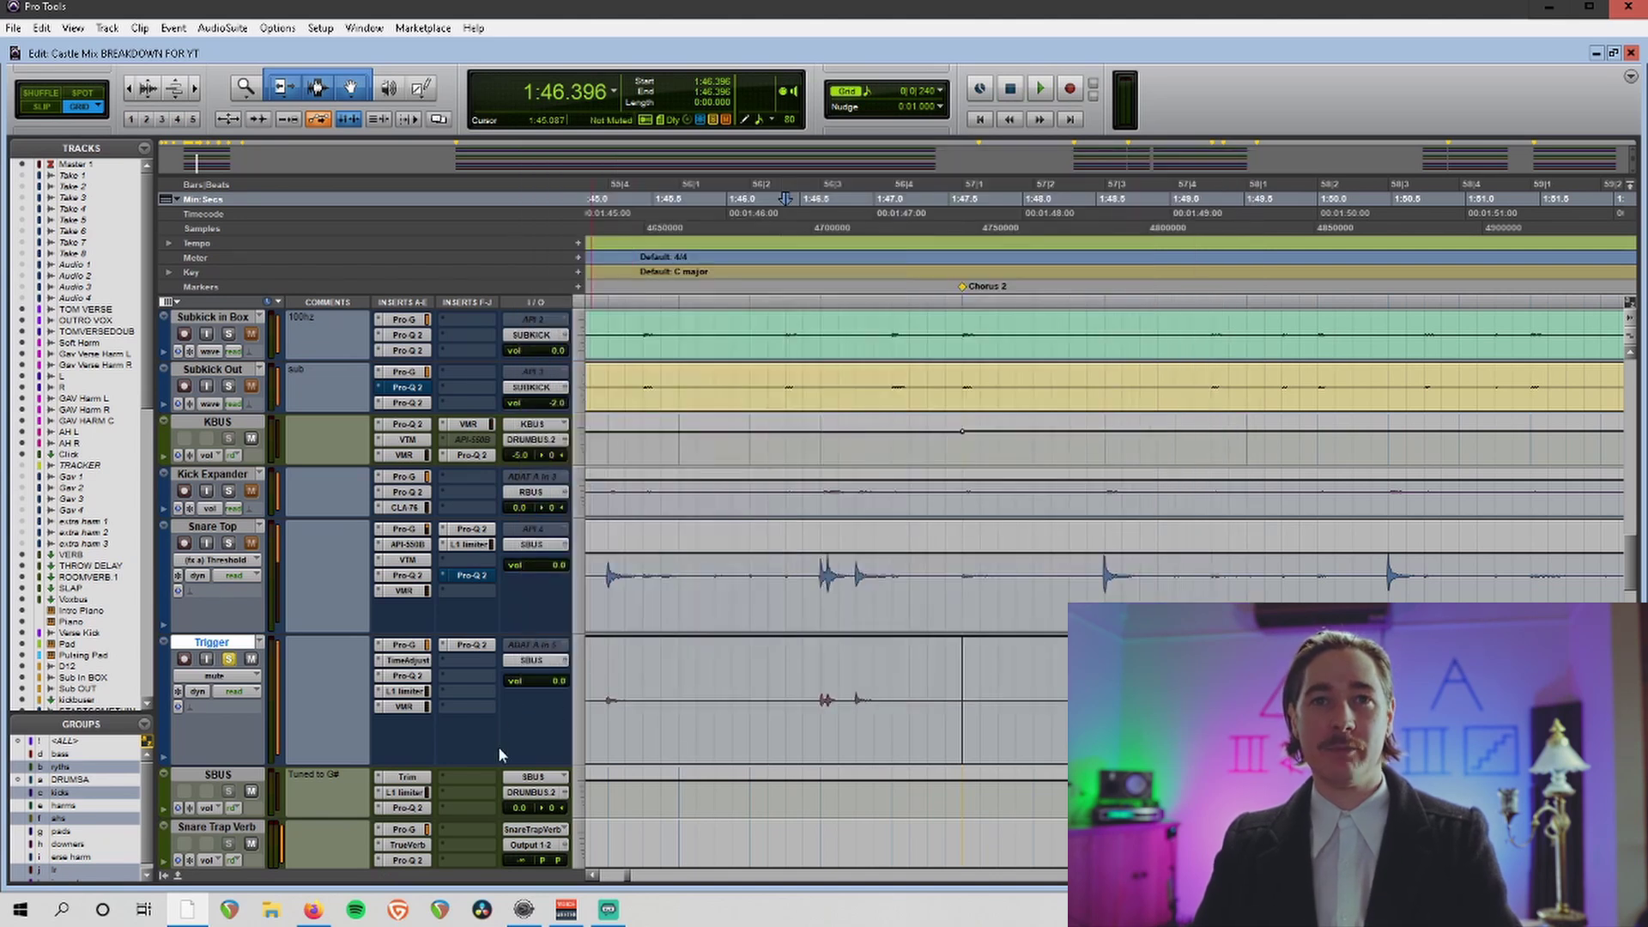
left_click(425, 691)
key("space")
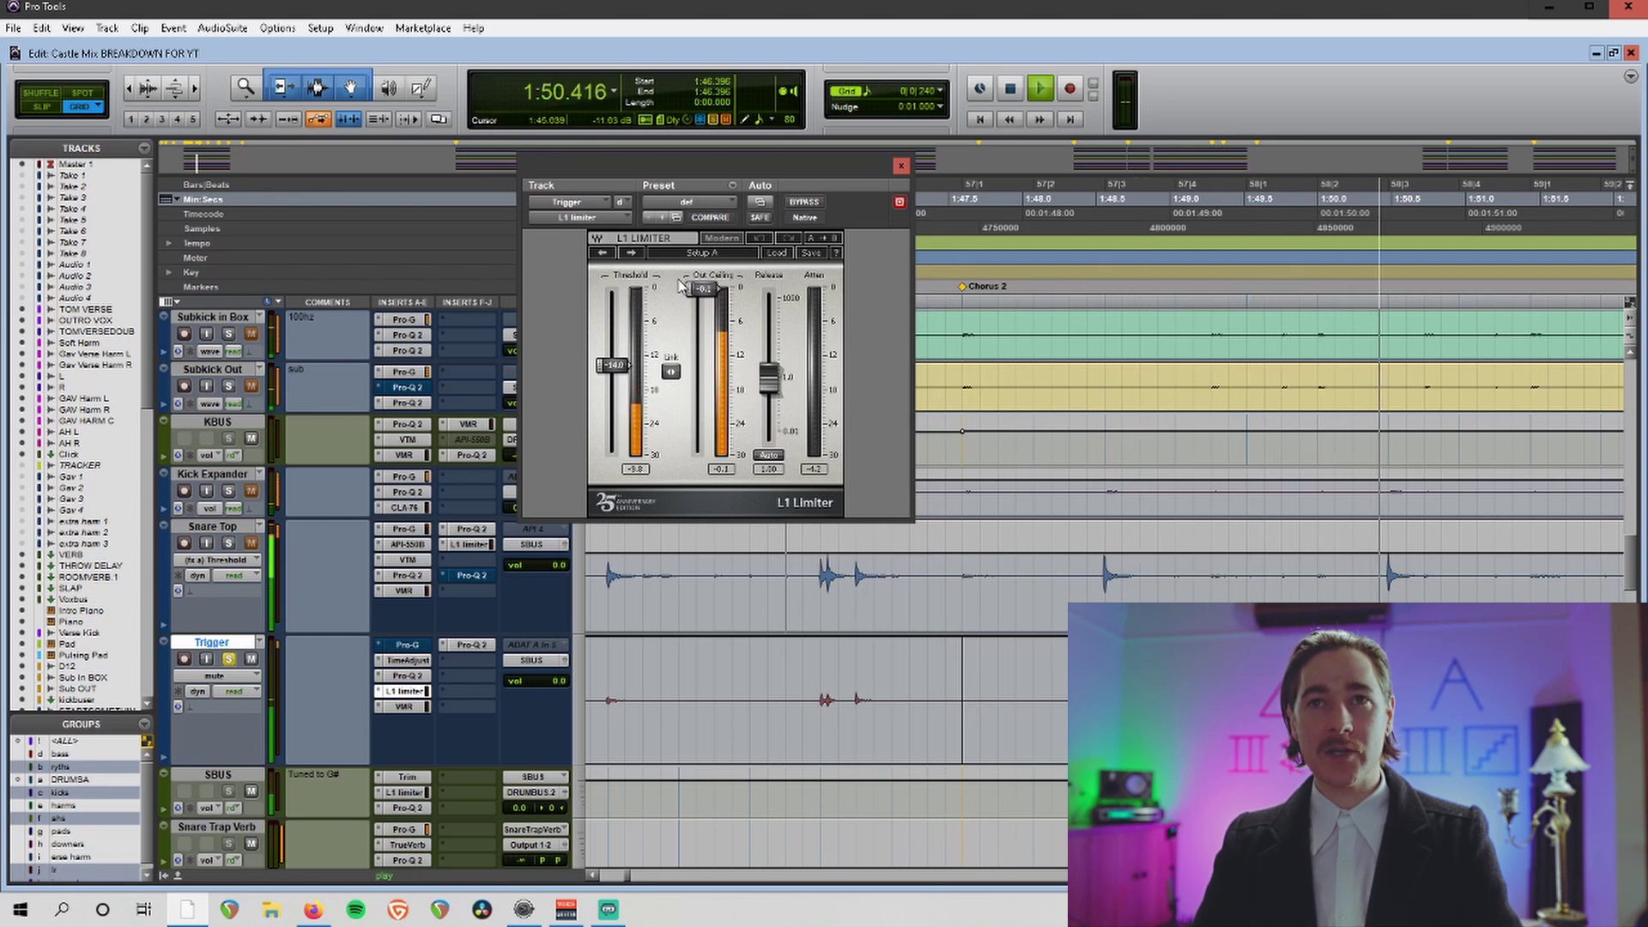
key("space")
Inspect the Trigger track's Virtual Mix Rack trimmer and its second Pro-Q 2.
key("r")
key("r")
key("r")
key("r")
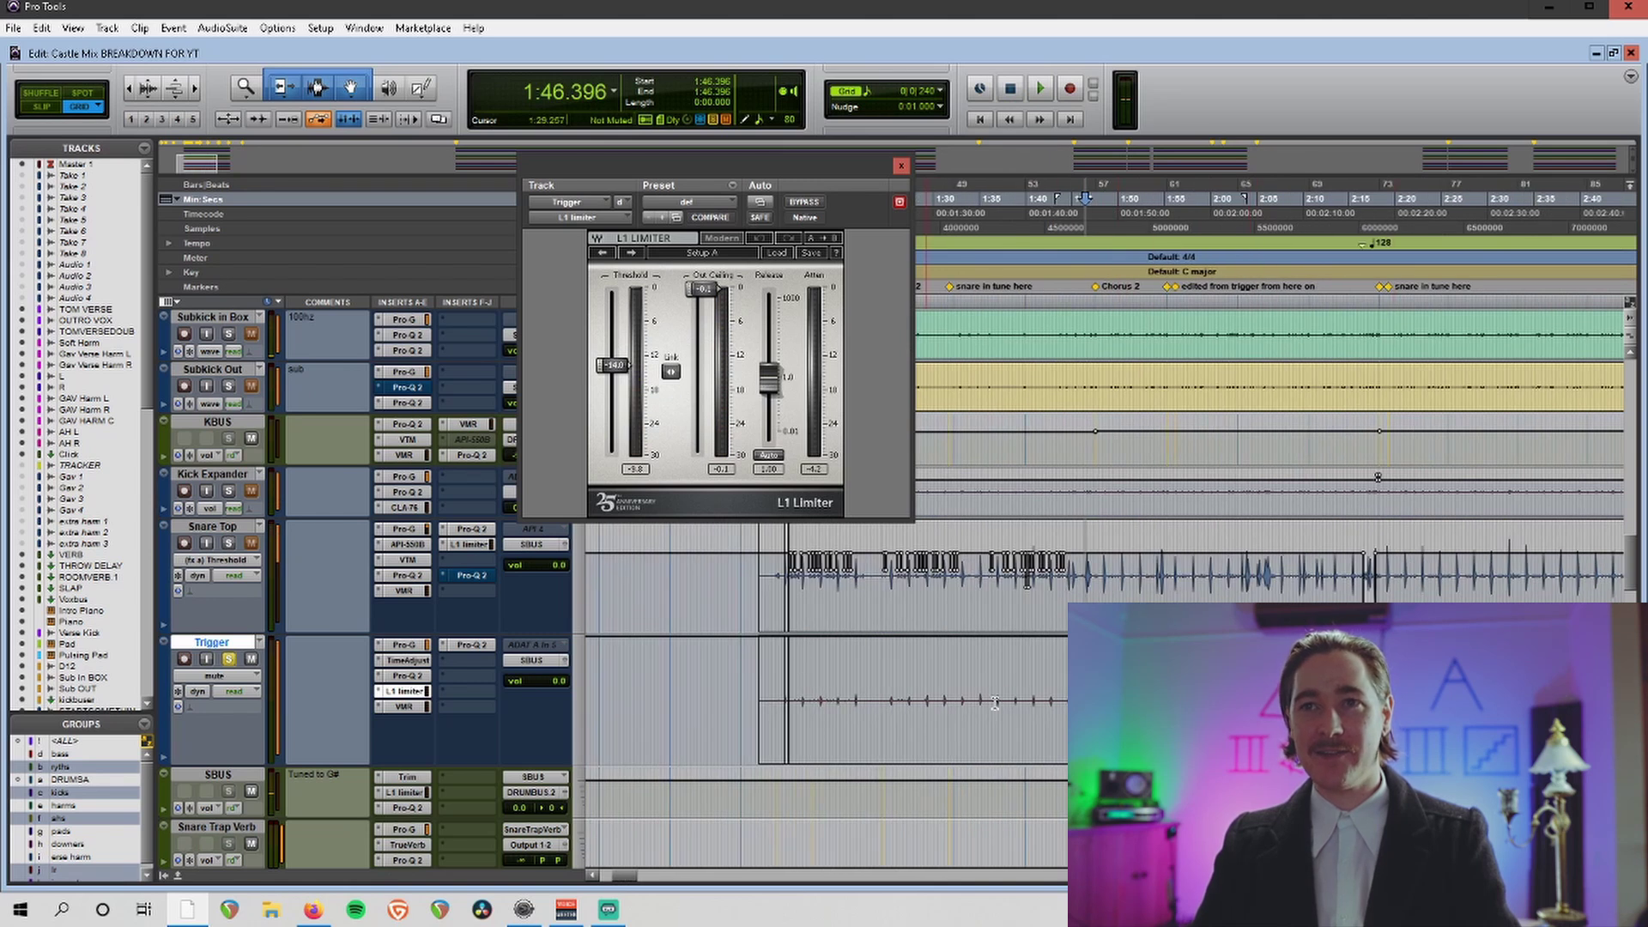
key("t")
key("t")
key("t")
key("t")
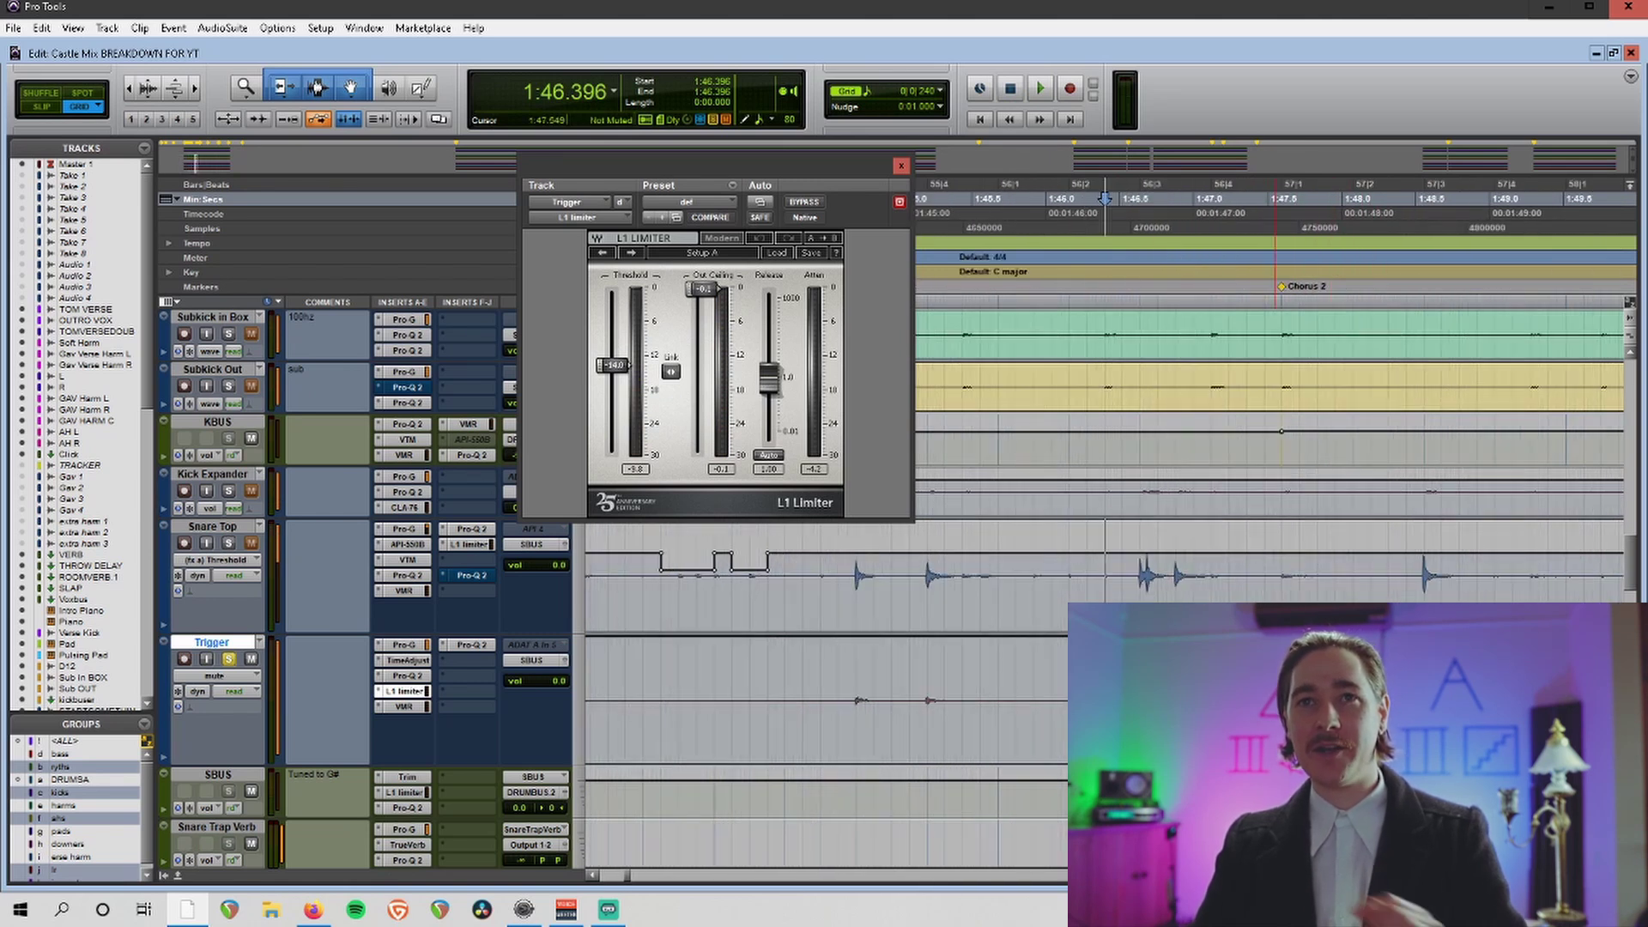
left_click(404, 707)
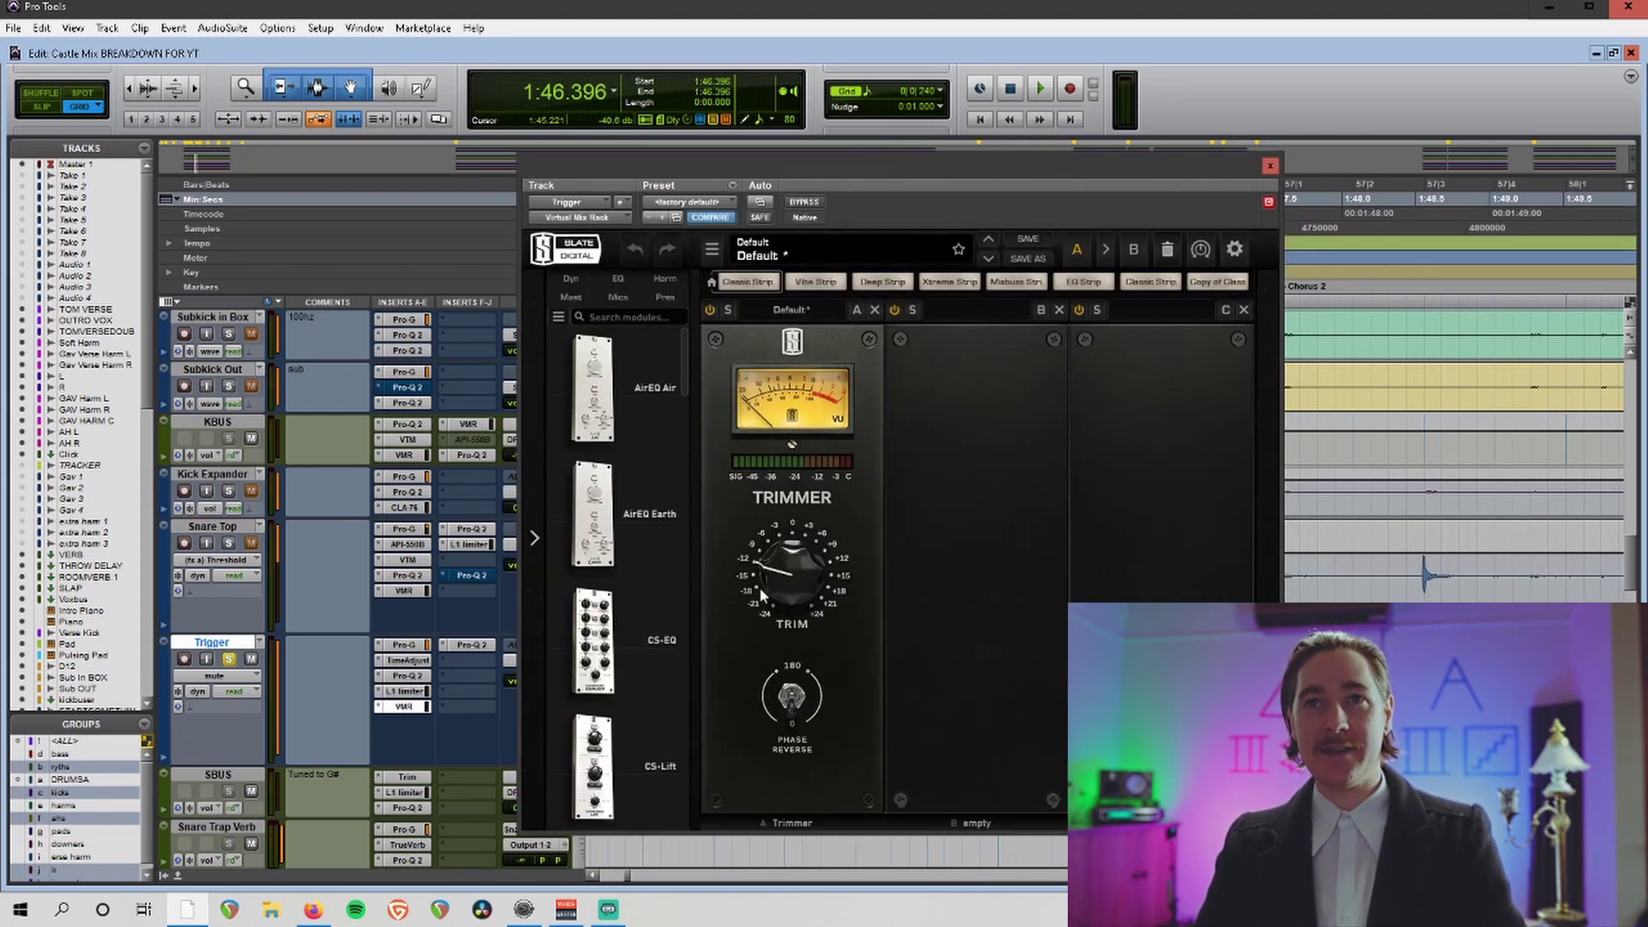
left_click(1270, 168)
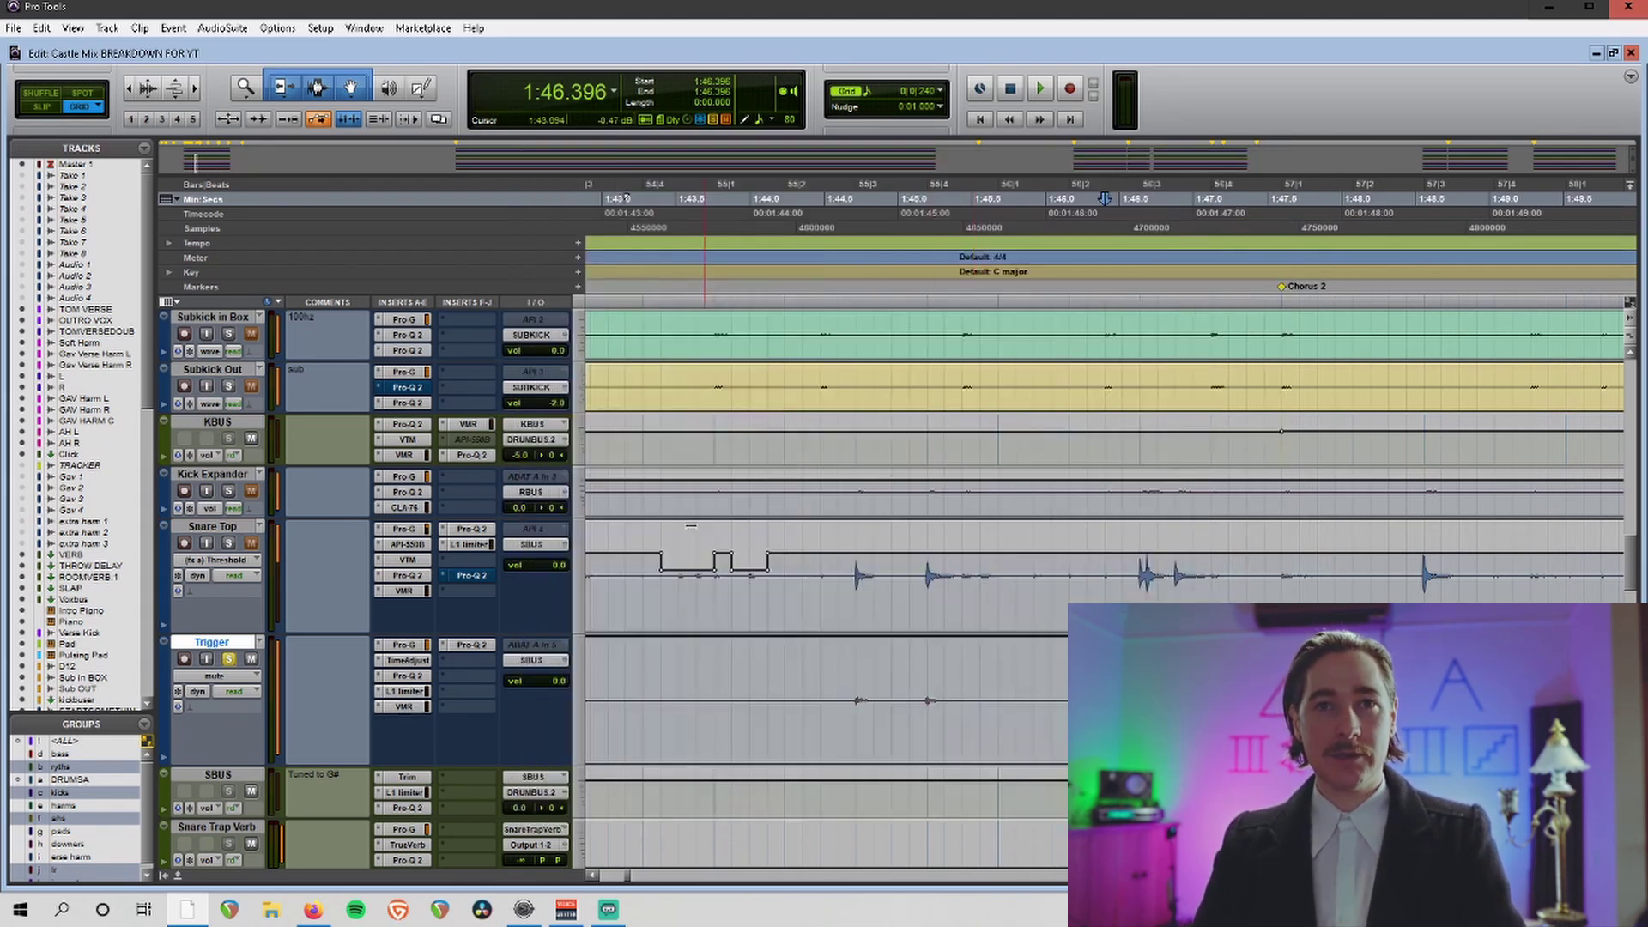
left_click(472, 646)
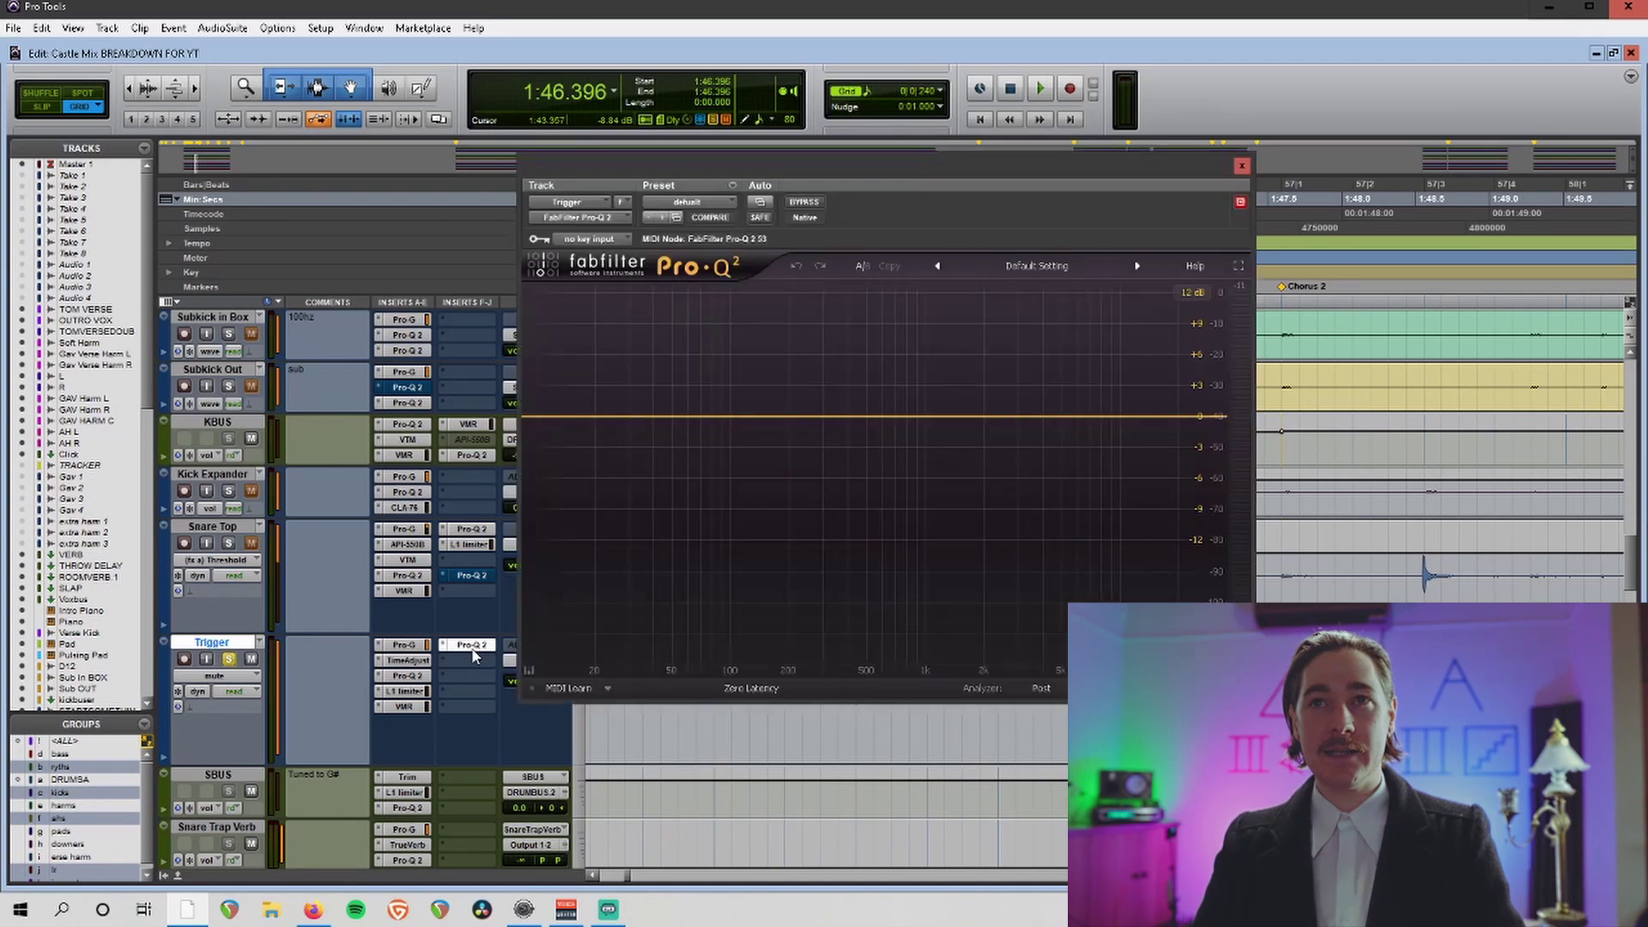
left_click(1242, 168)
Select the bridge section from 2:18.154 to 2:47.568 across the drum tracks.
key("ctrl+bracketleft")
key("ctrl+bracketleft")
key("ctrl+bracketleft")
key("ctrl+bracketleft")
key("ctrl+bracketleft")
key("ctrl+bracketleft")
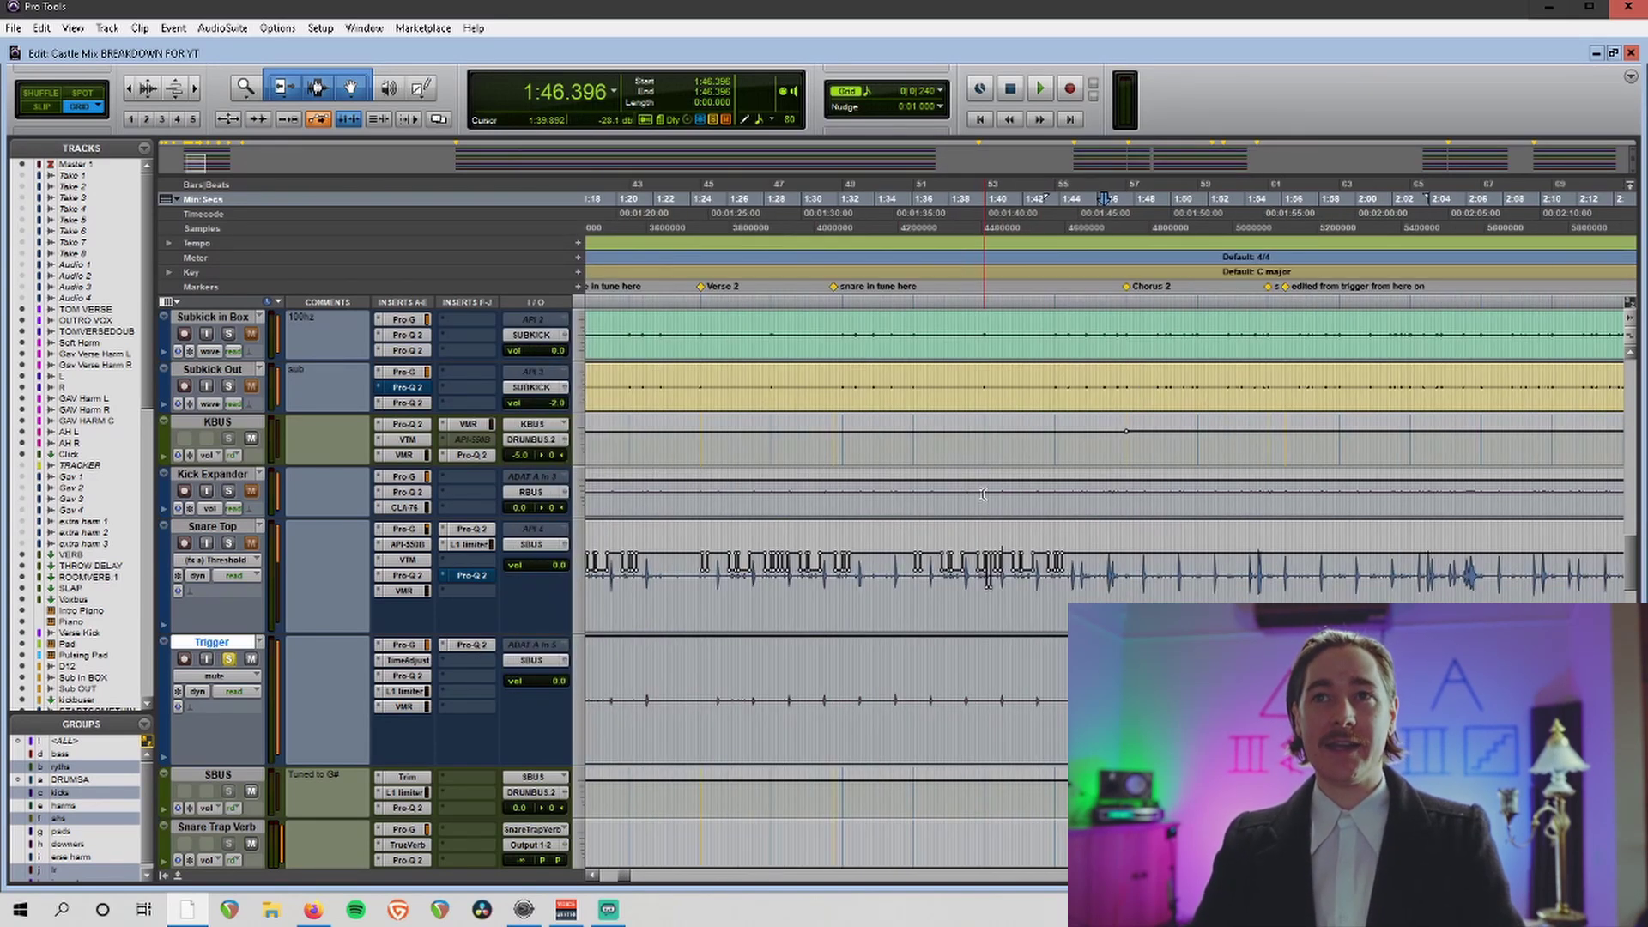
key("ctrl+bracketright")
key("ctrl+bracketright")
key("ctrl+bracketright")
key("ctrl+bracketright")
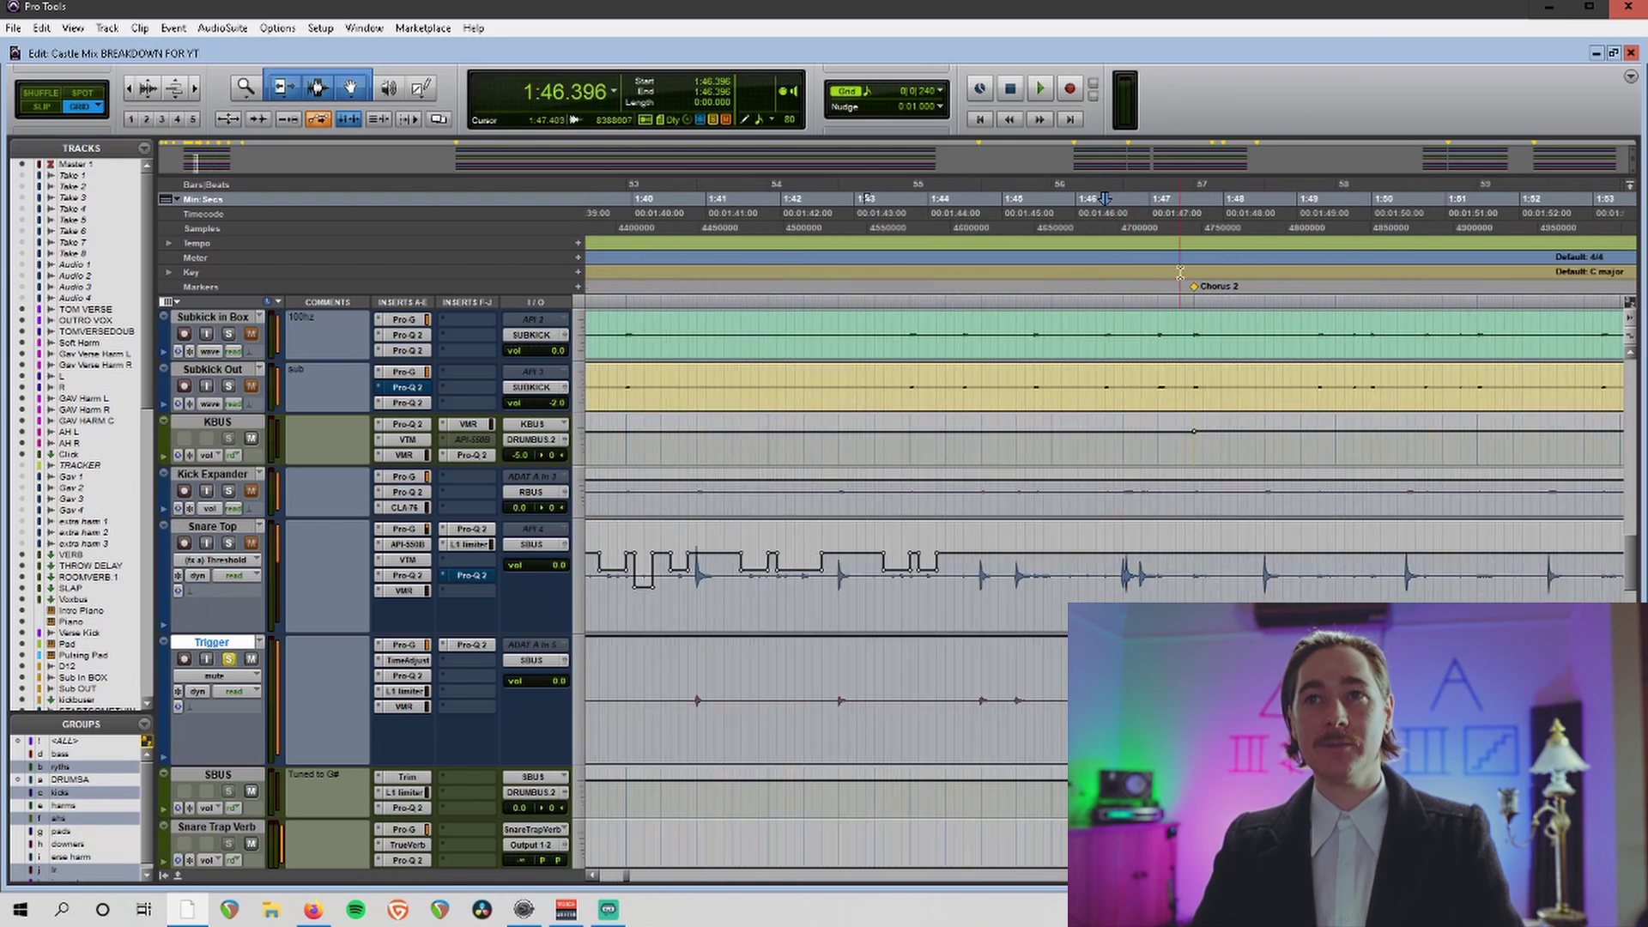
key("ctrl+bracketleft")
key("ctrl+bracketleft")
key("ctrl+bracketleft")
left_click(853, 286)
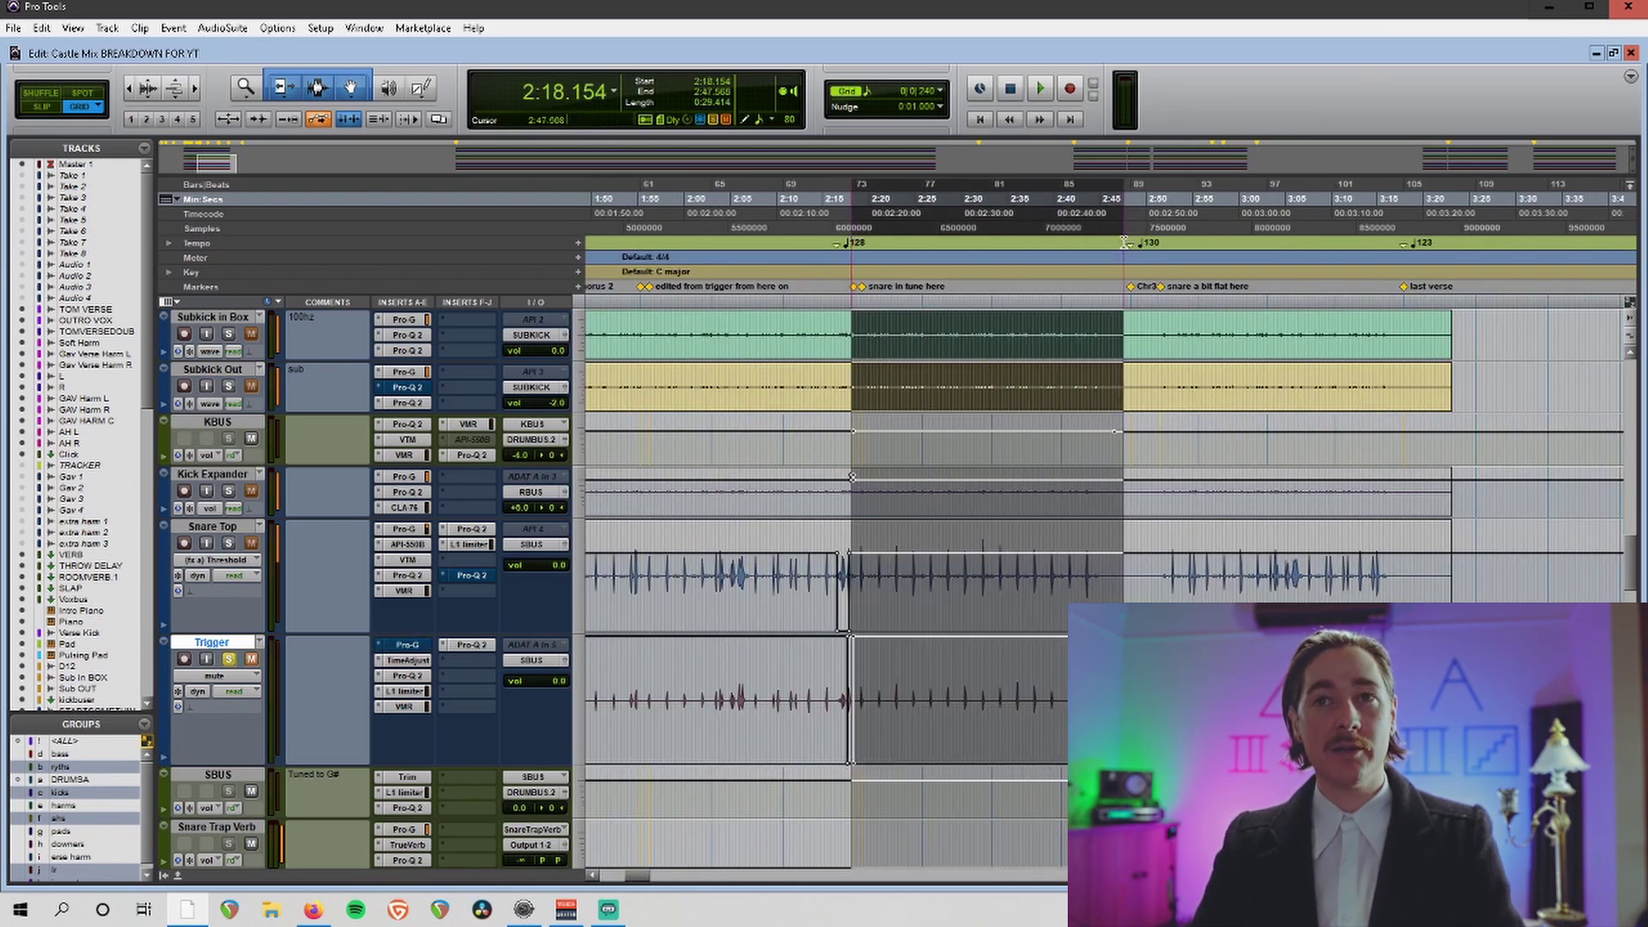
key("ctrl+bracketright")
key("ctrl+bracketright")
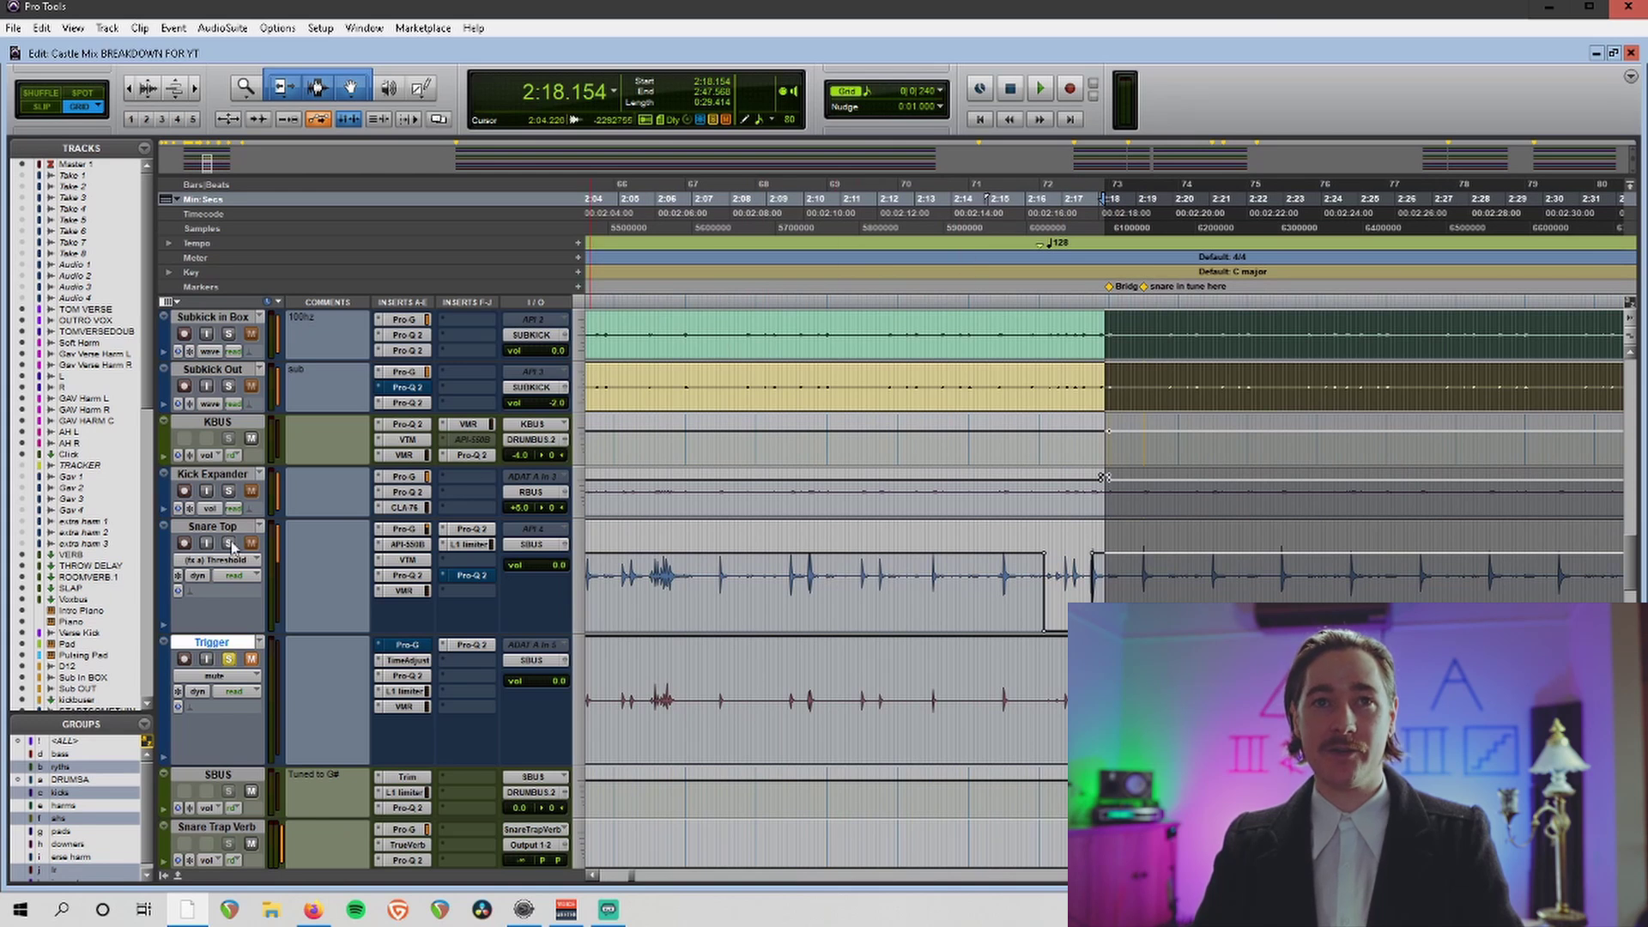
Solo Snare Top and audition the bridge from 2:18.154, comparing it with the Trigger track's solo on and off.
key("space")
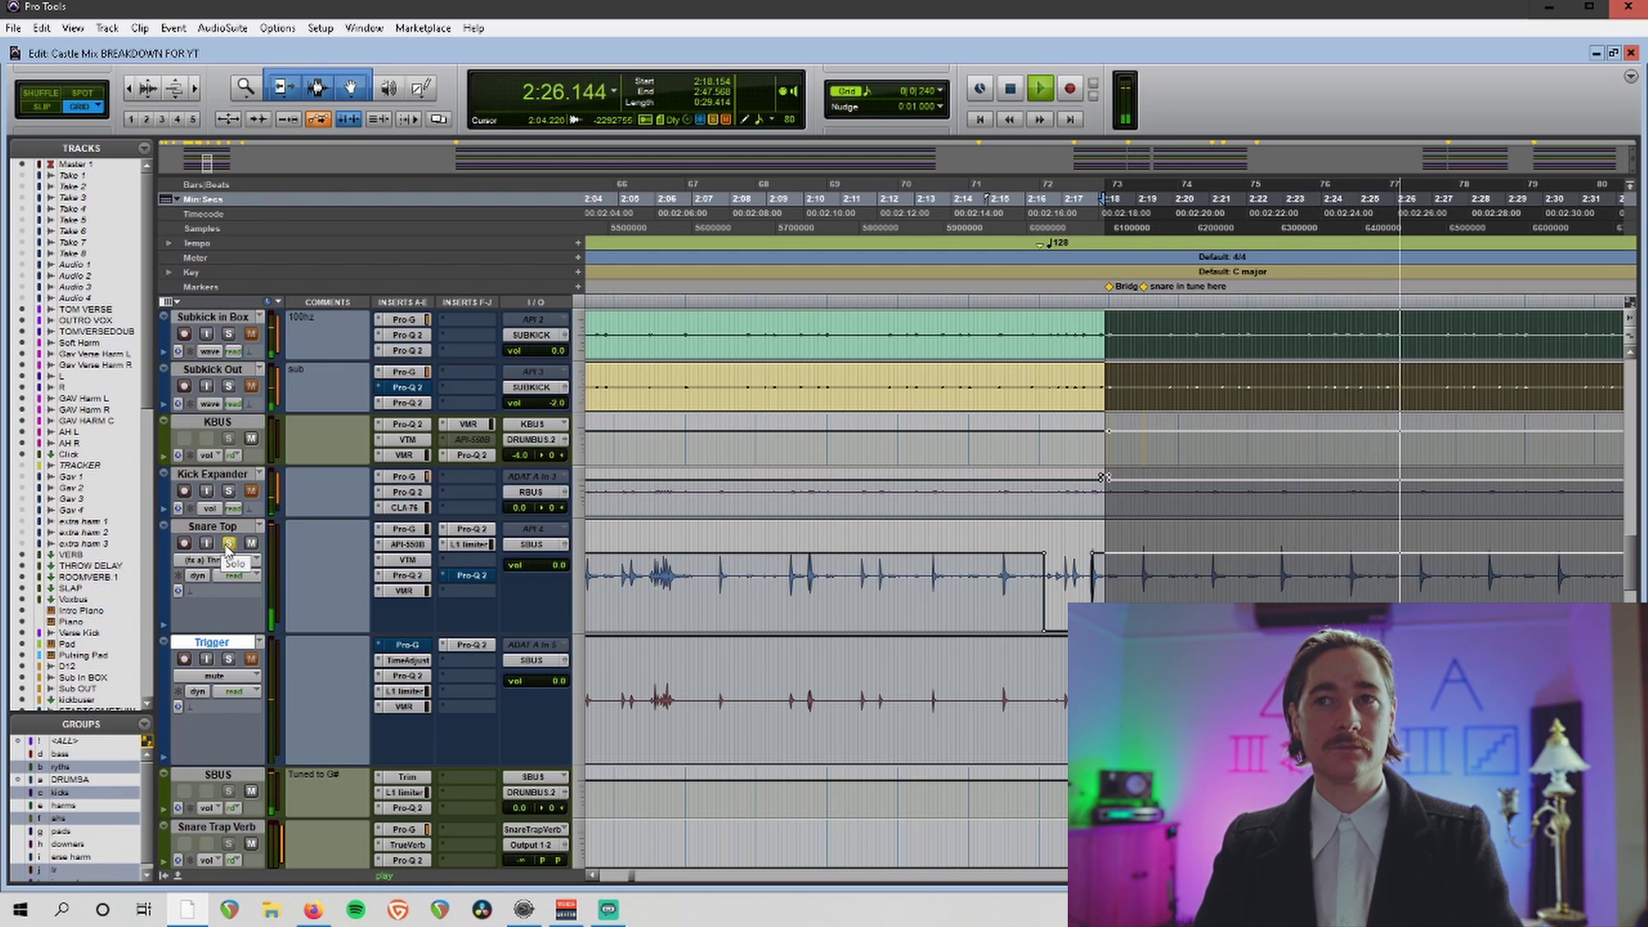
key("space")
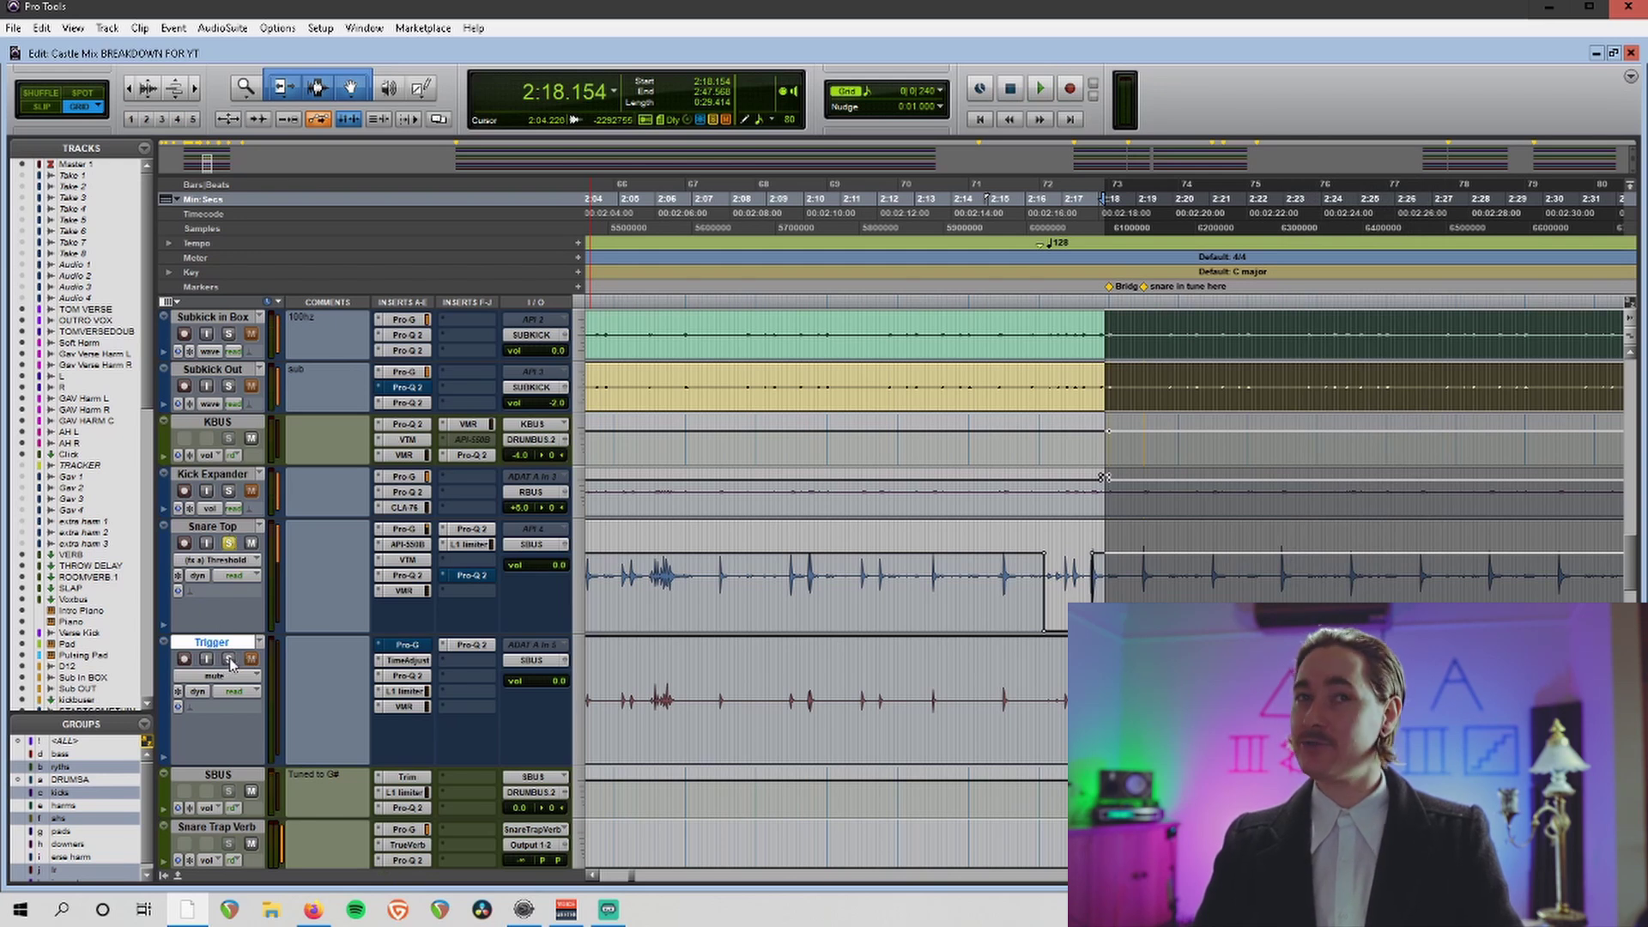
key("space")
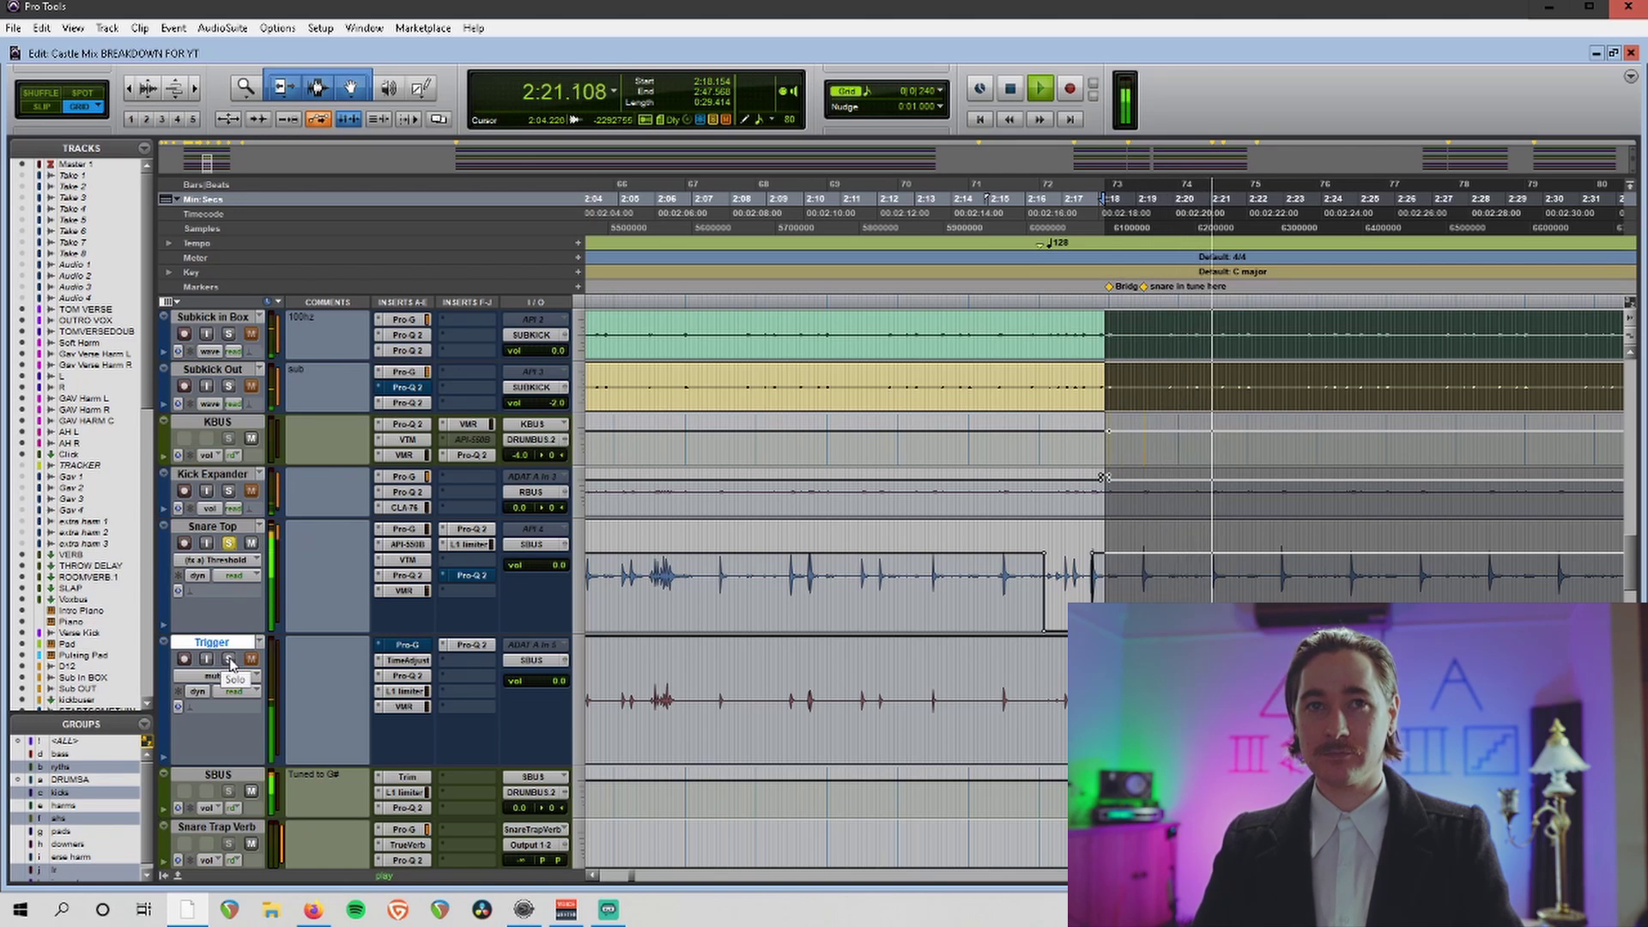
left_click(228, 659)
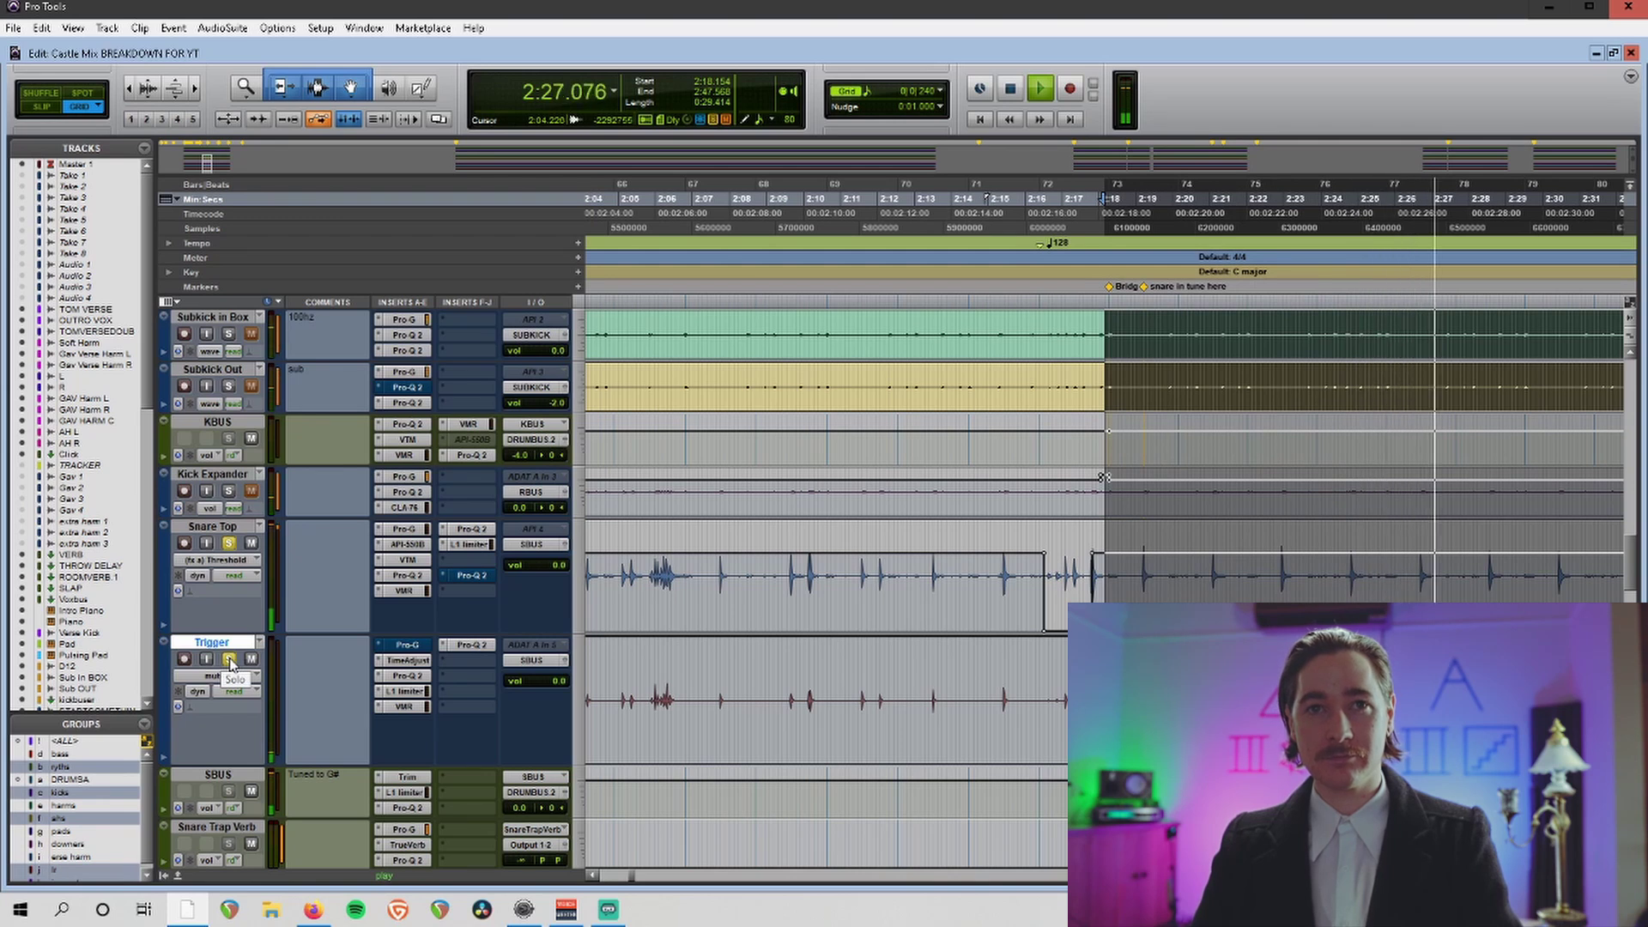
left_click(228, 659)
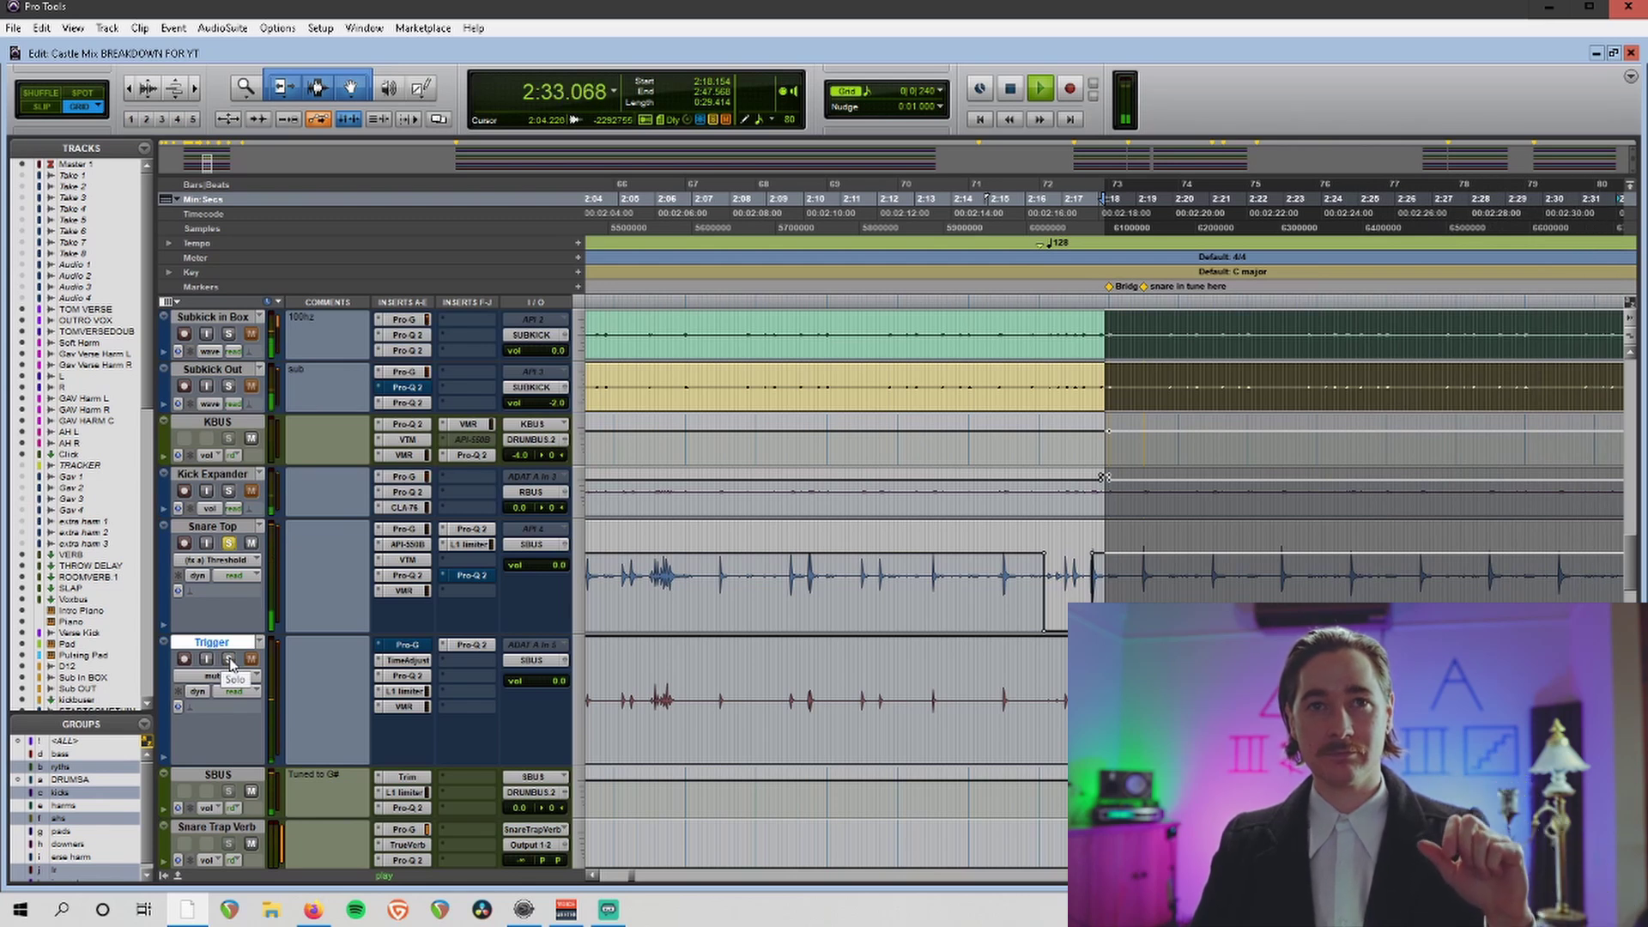
key("space")
Turn on loop playback and select the single snare hit after the Bridge marker, from 2:18.975 to 2:19.795.
key("ctrl+]")
key("ctrl+]")
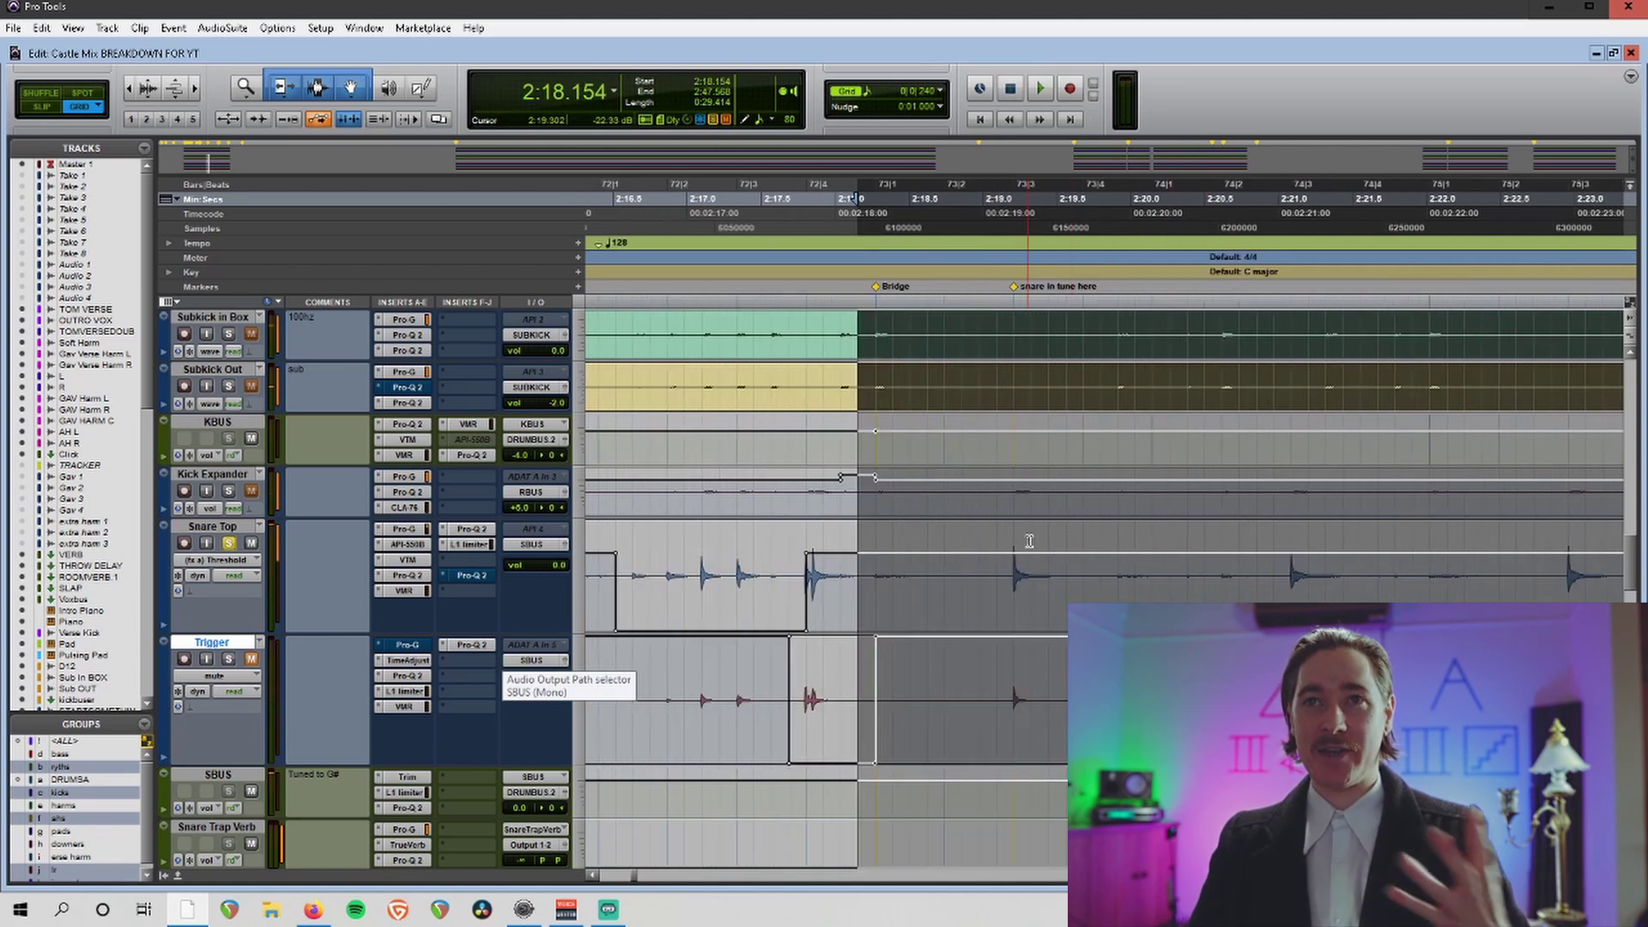
left_click_drag(979, 223, 1083, 221)
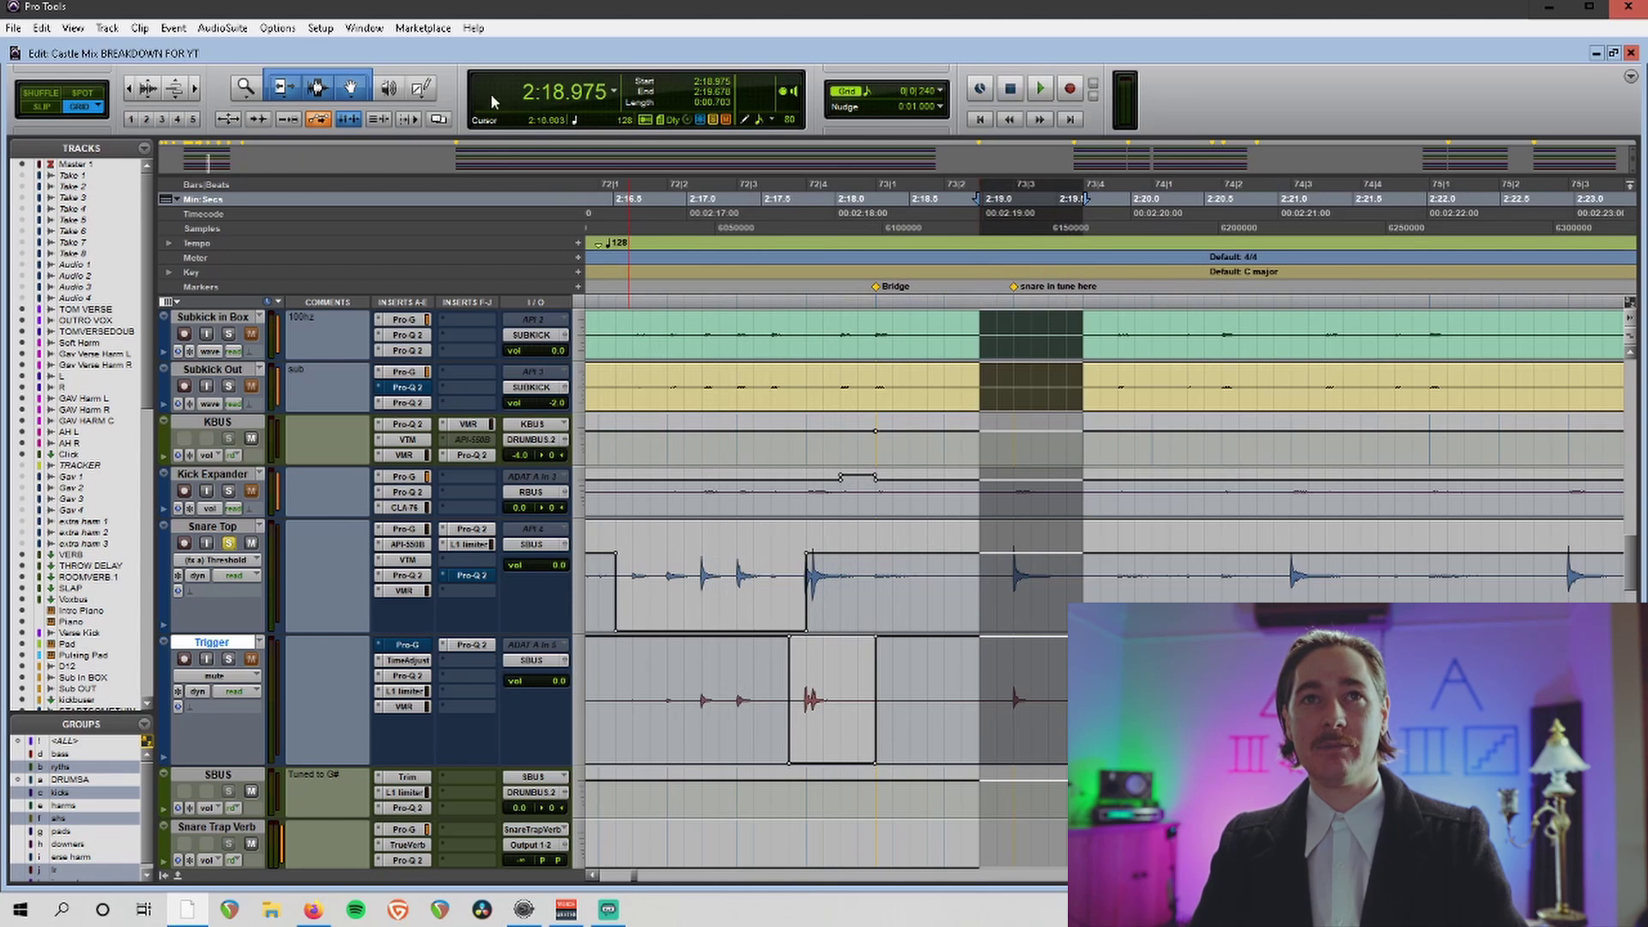
left_click(278, 27)
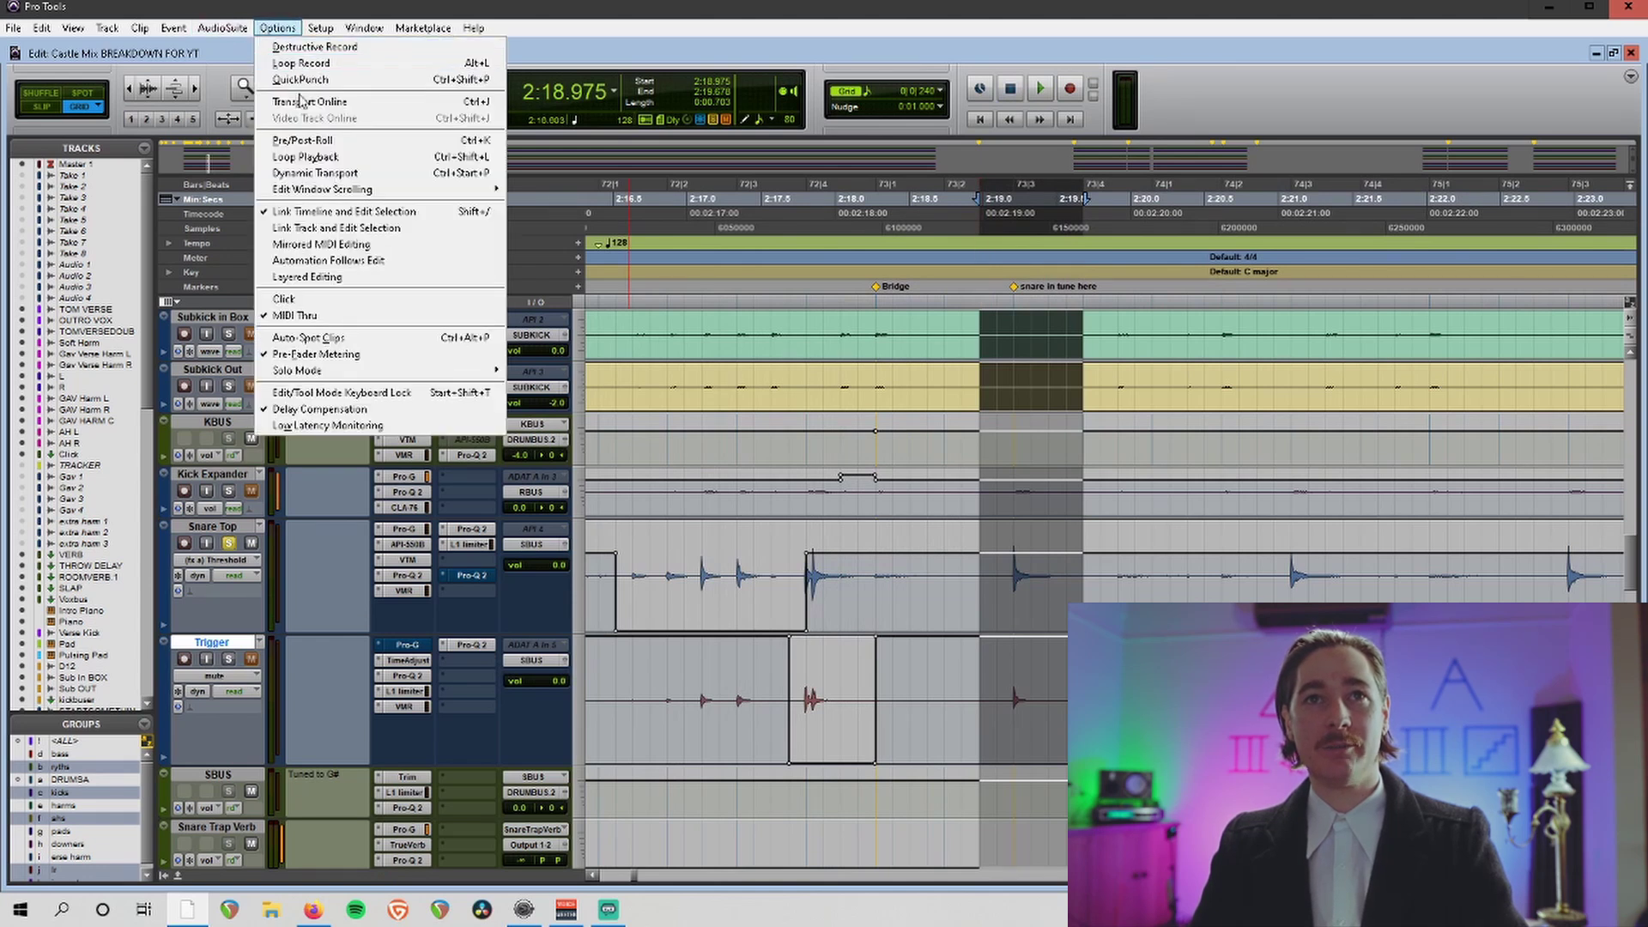
left_click(330, 158)
left_click(983, 230)
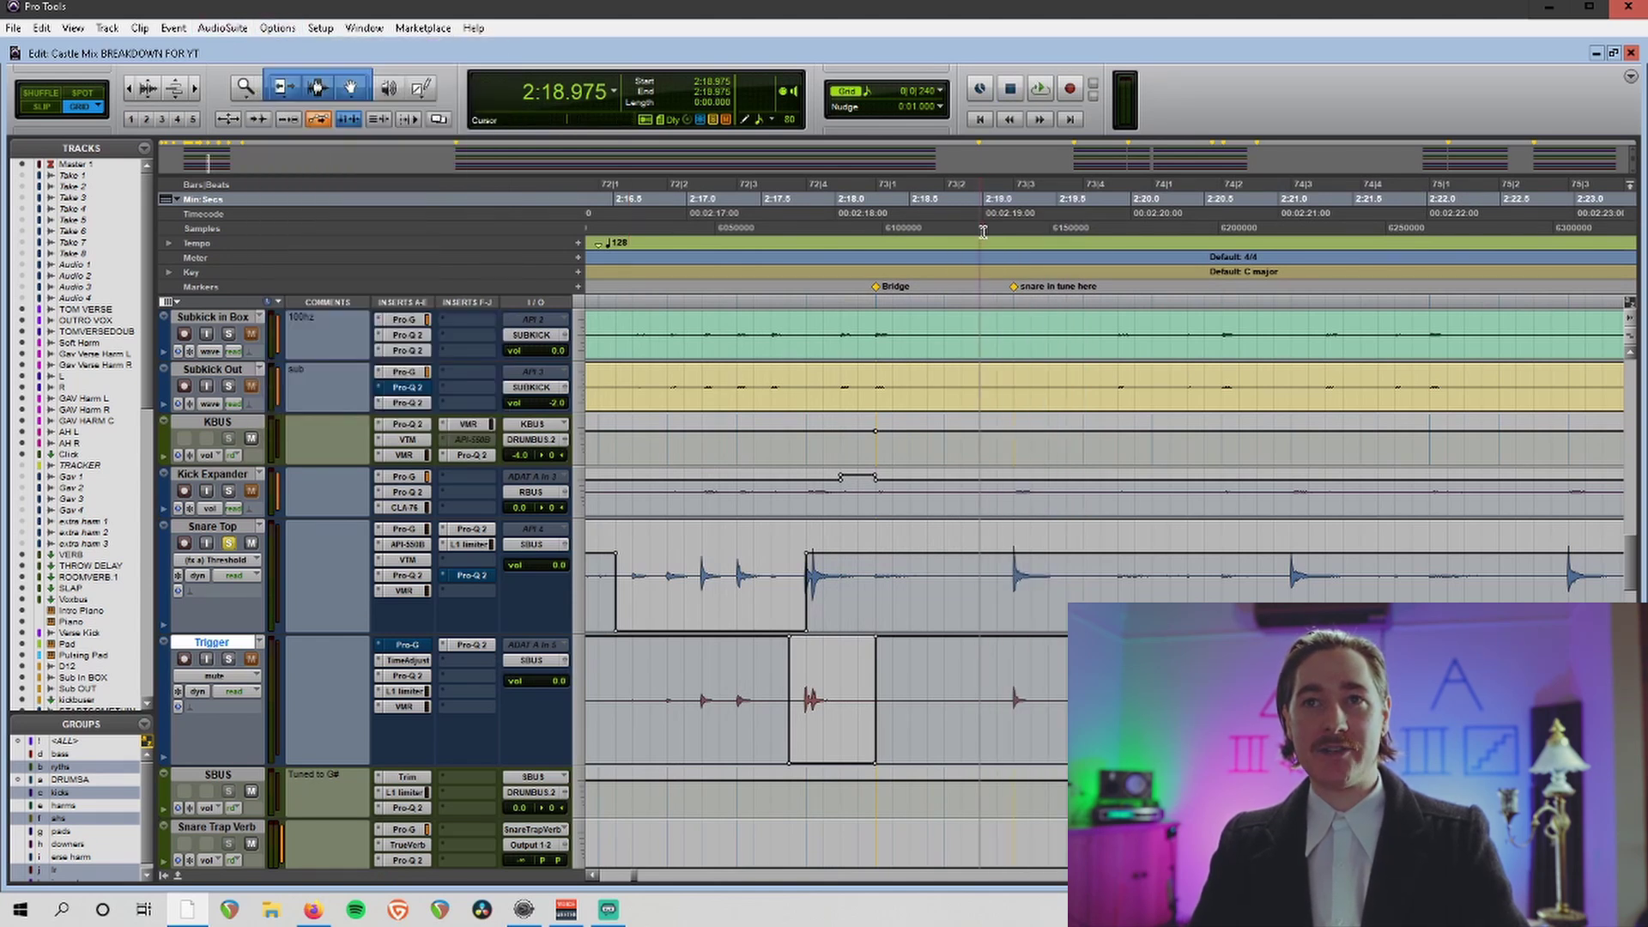
mouse_move(979, 238)
left_mouse_down()
mouse_move(1123, 266)
mouse_move(1101, 273)
left_mouse_up()
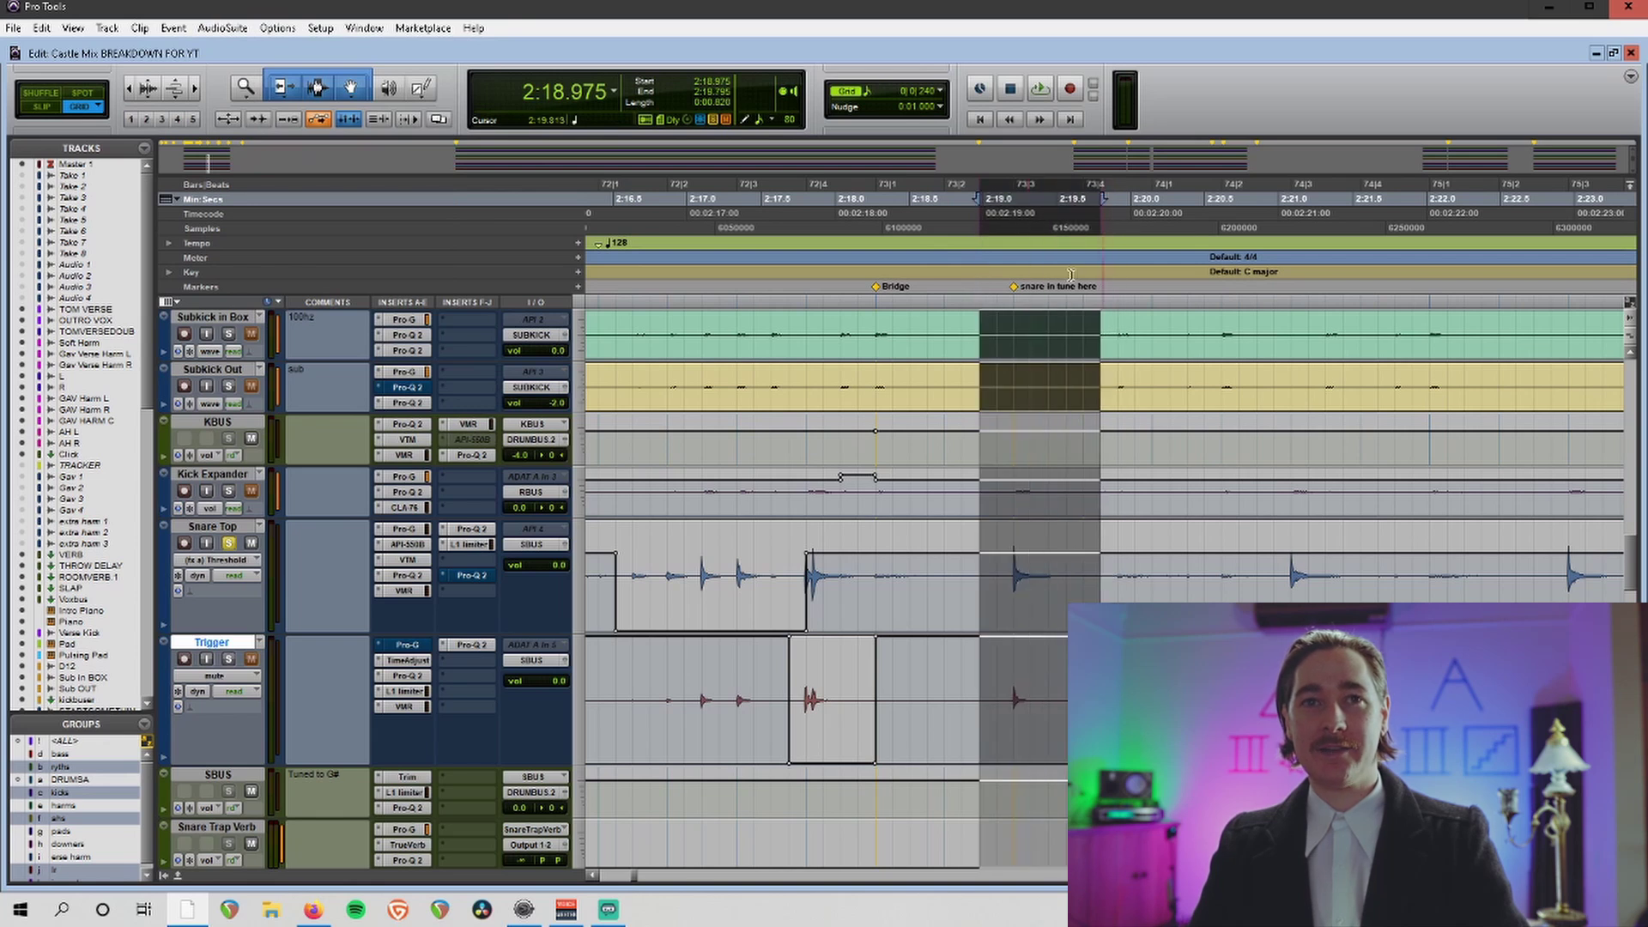
Loop the selected snare hit while toggling the Trigger track's solo to compare Snare Top with and without it.
key("space")
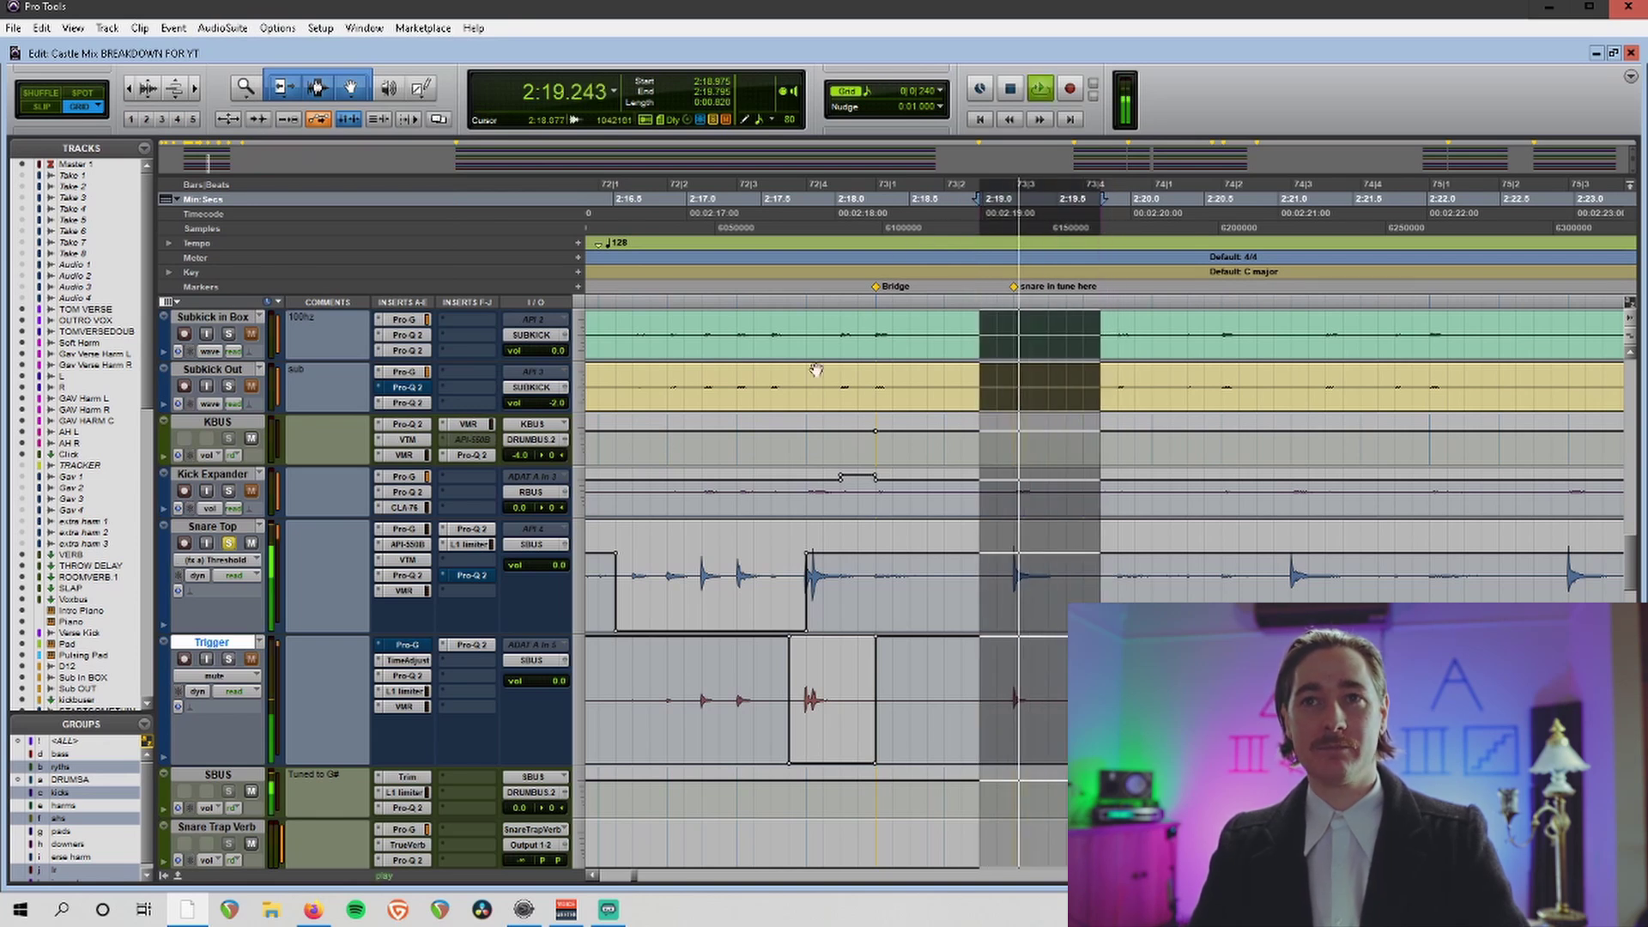
left_click(228, 658)
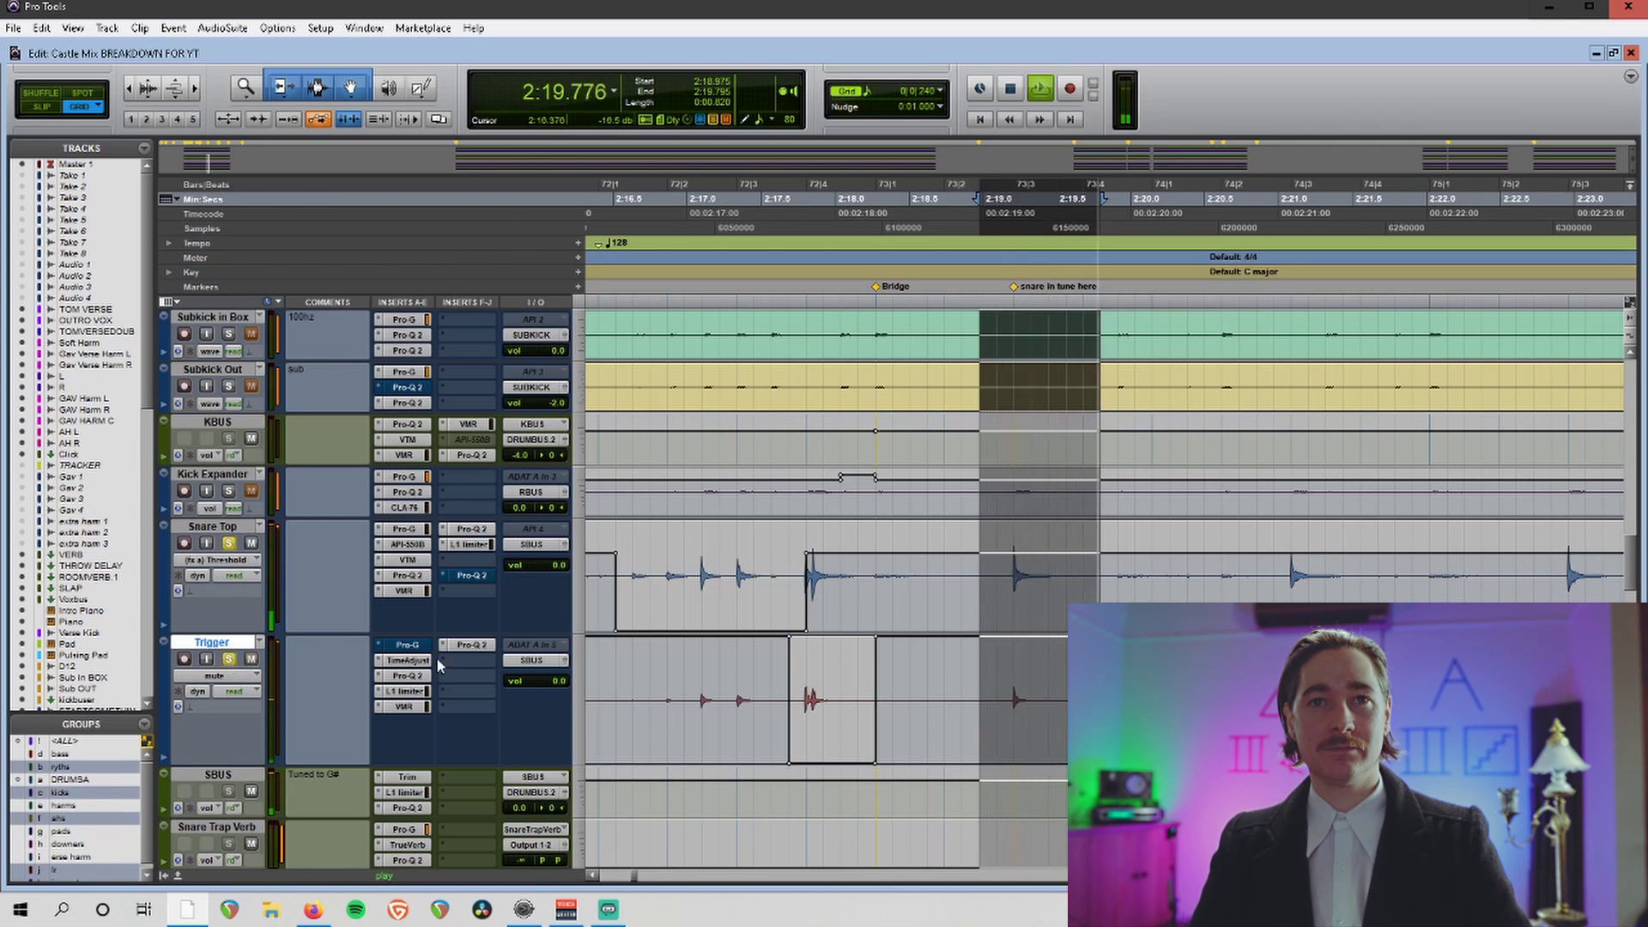
left_click(228, 660)
left_click(229, 658)
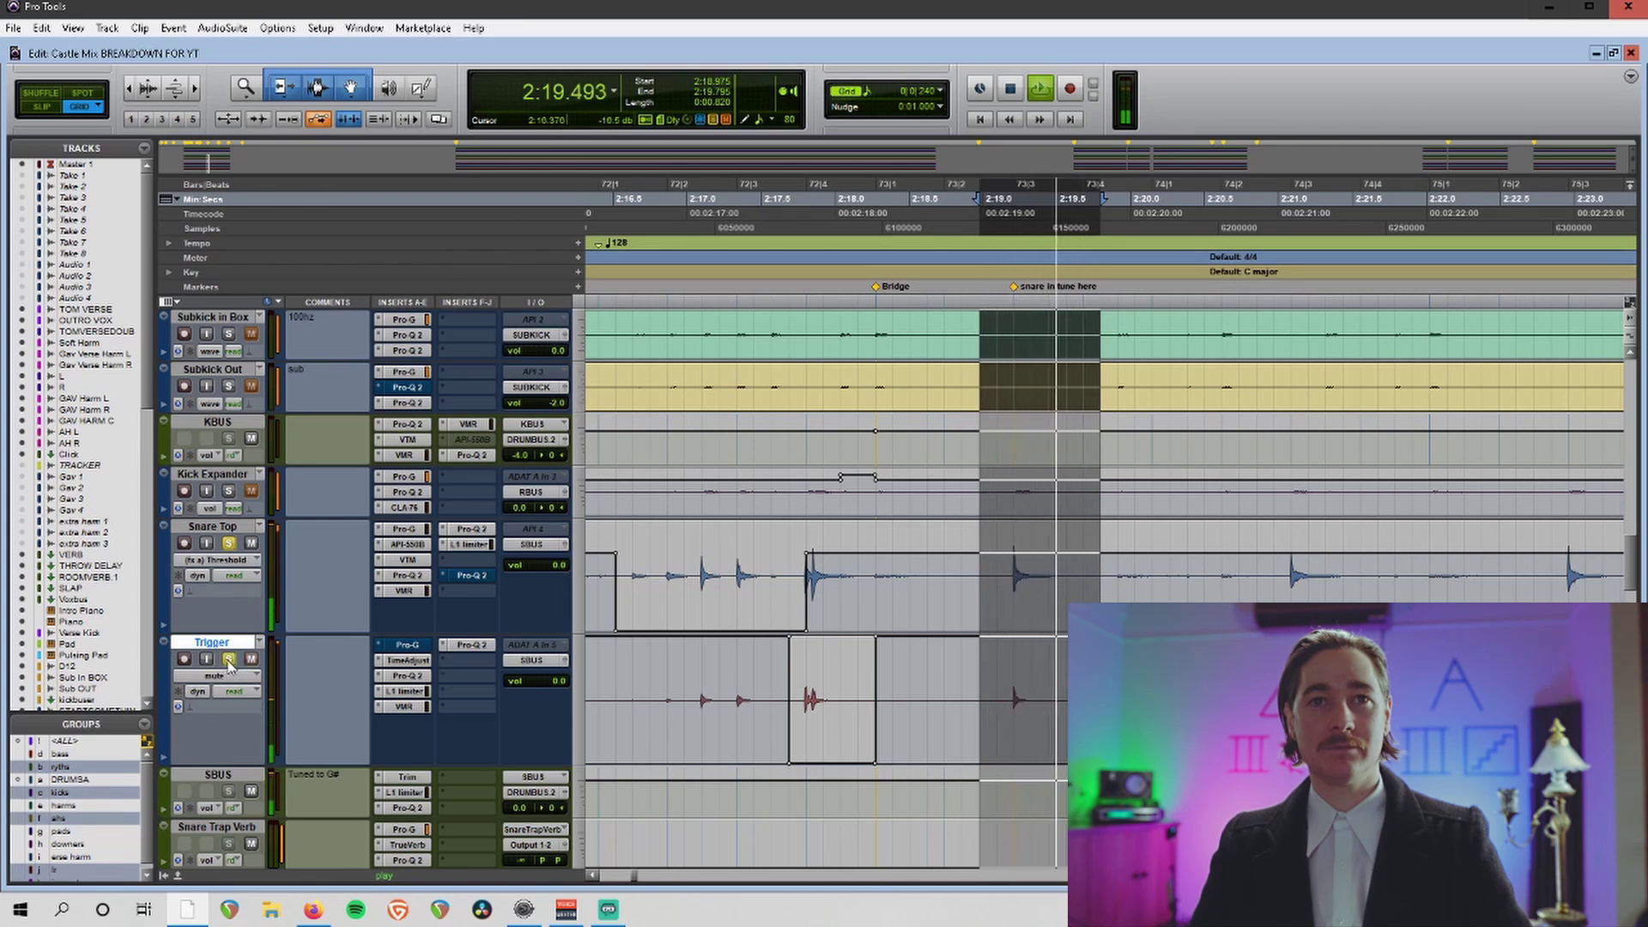
key("space")
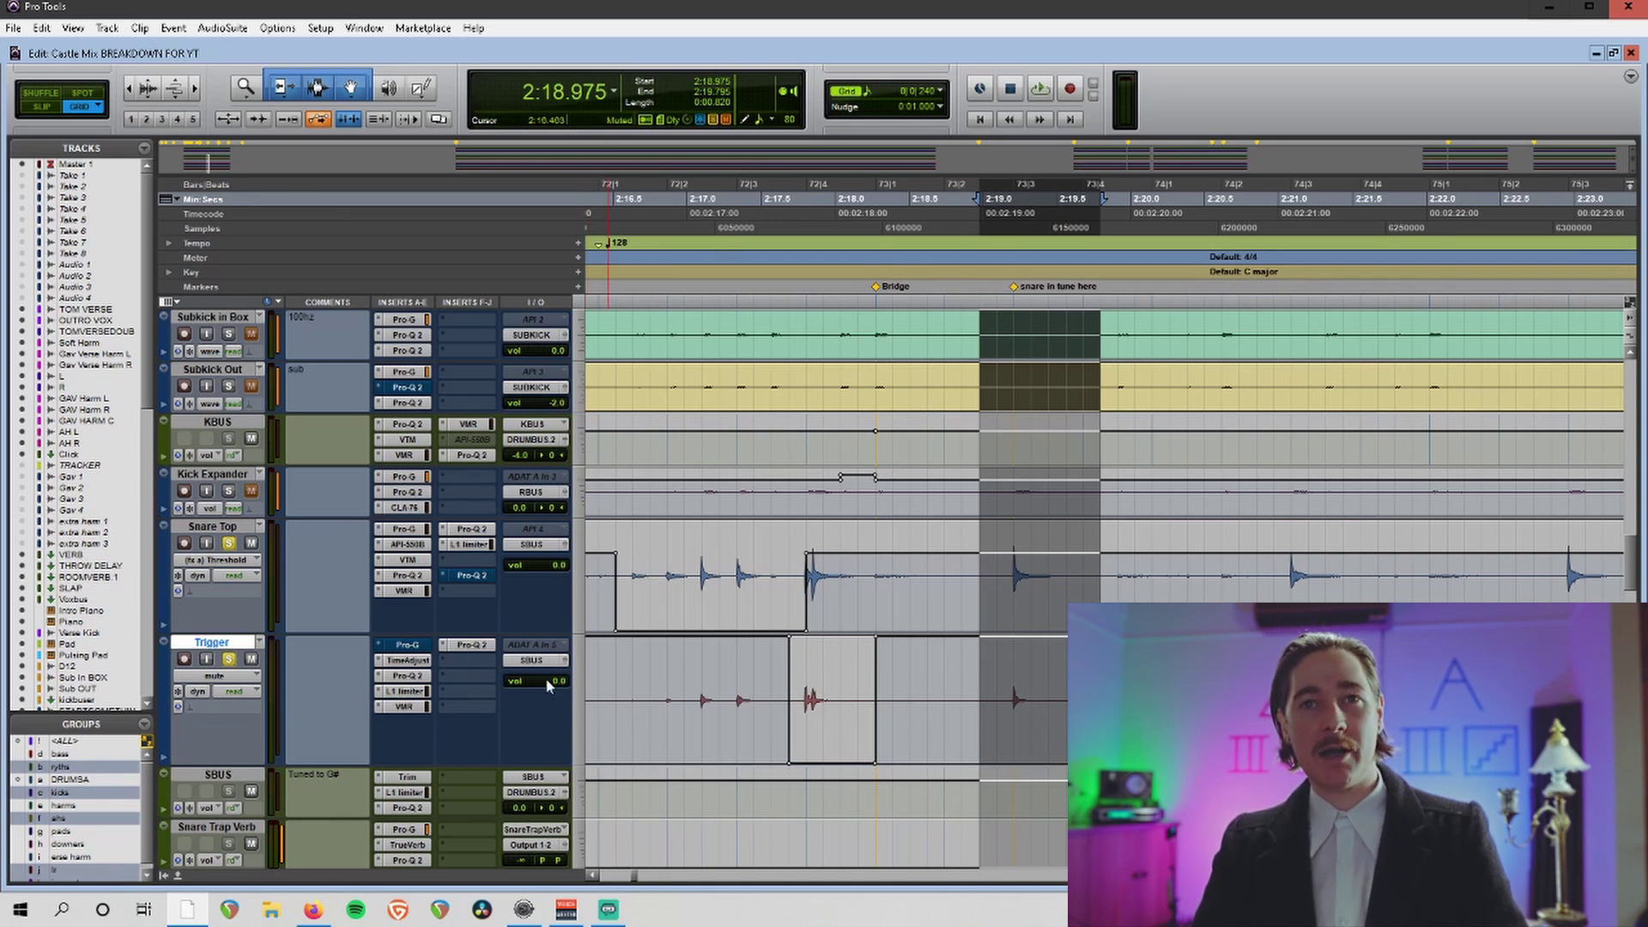
Try raising the Trigger track's volume to +9.7 dB while comparing its blend with Snare Top on the looped hit.
key("space")
left_click_drag(555, 689, 555, 670)
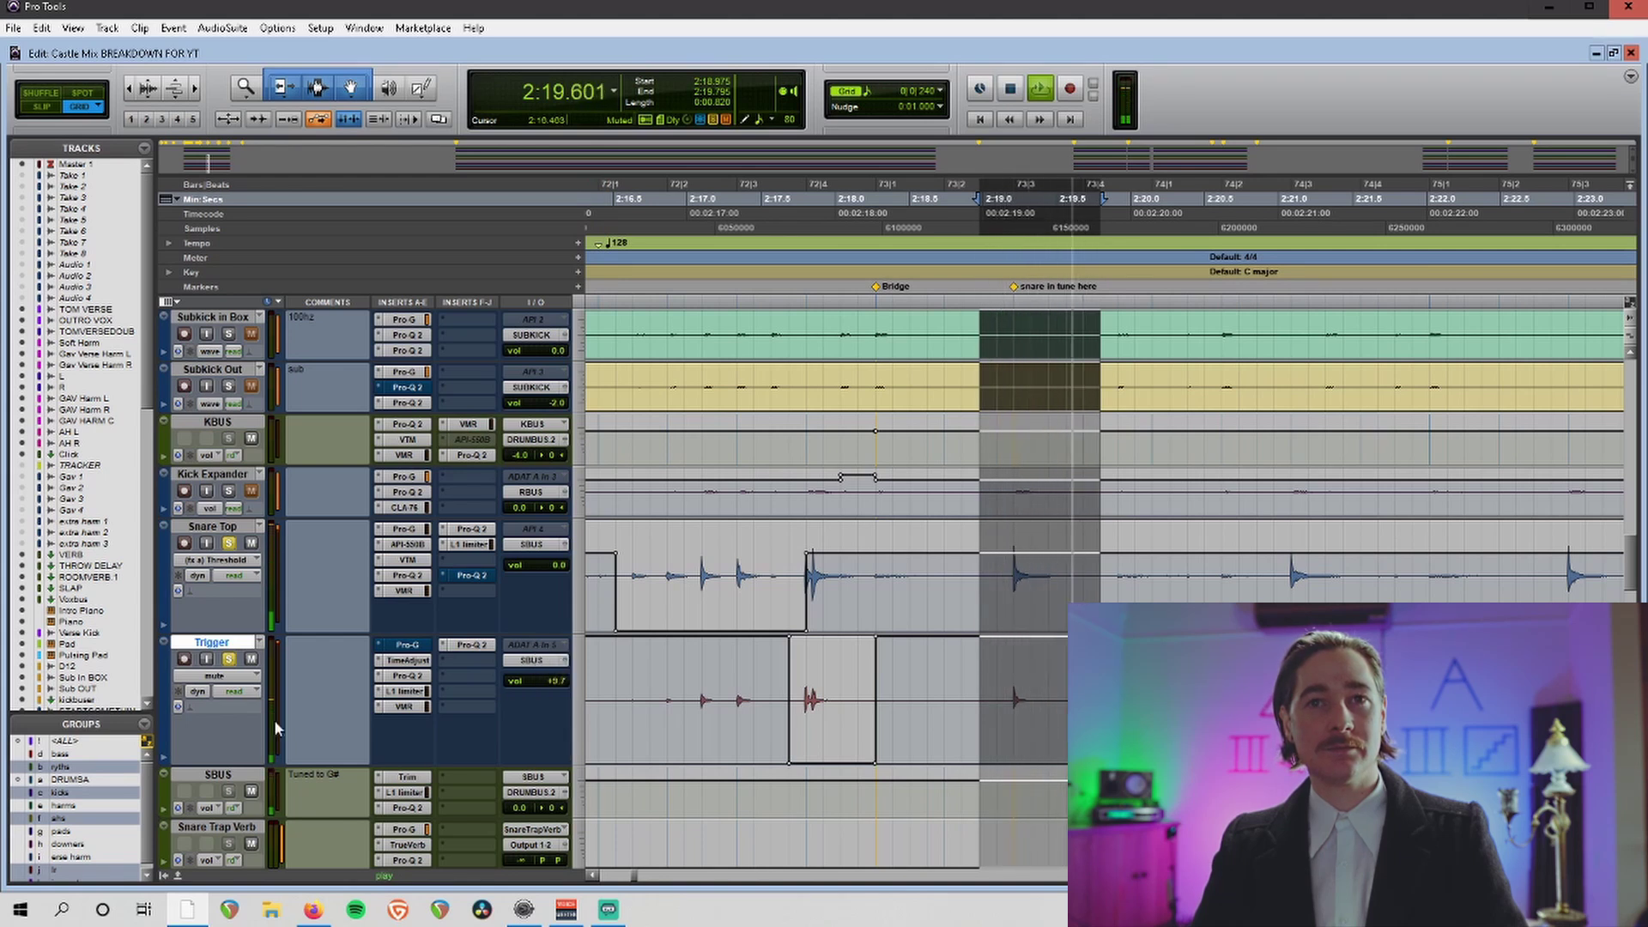
left_click(229, 660)
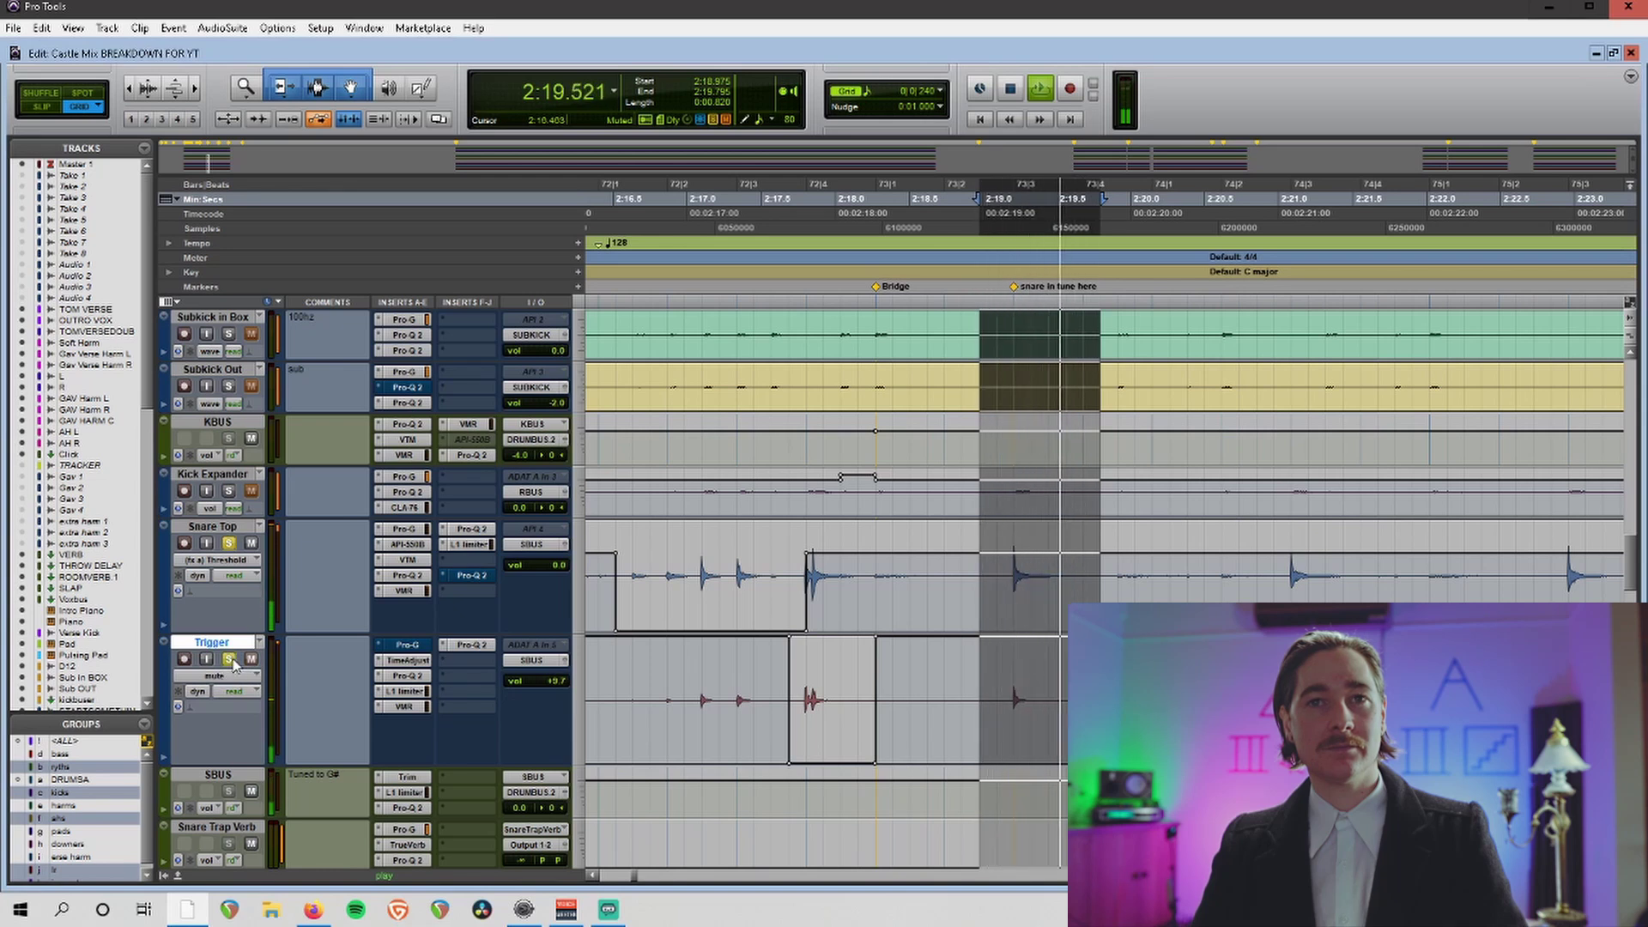
key("space")
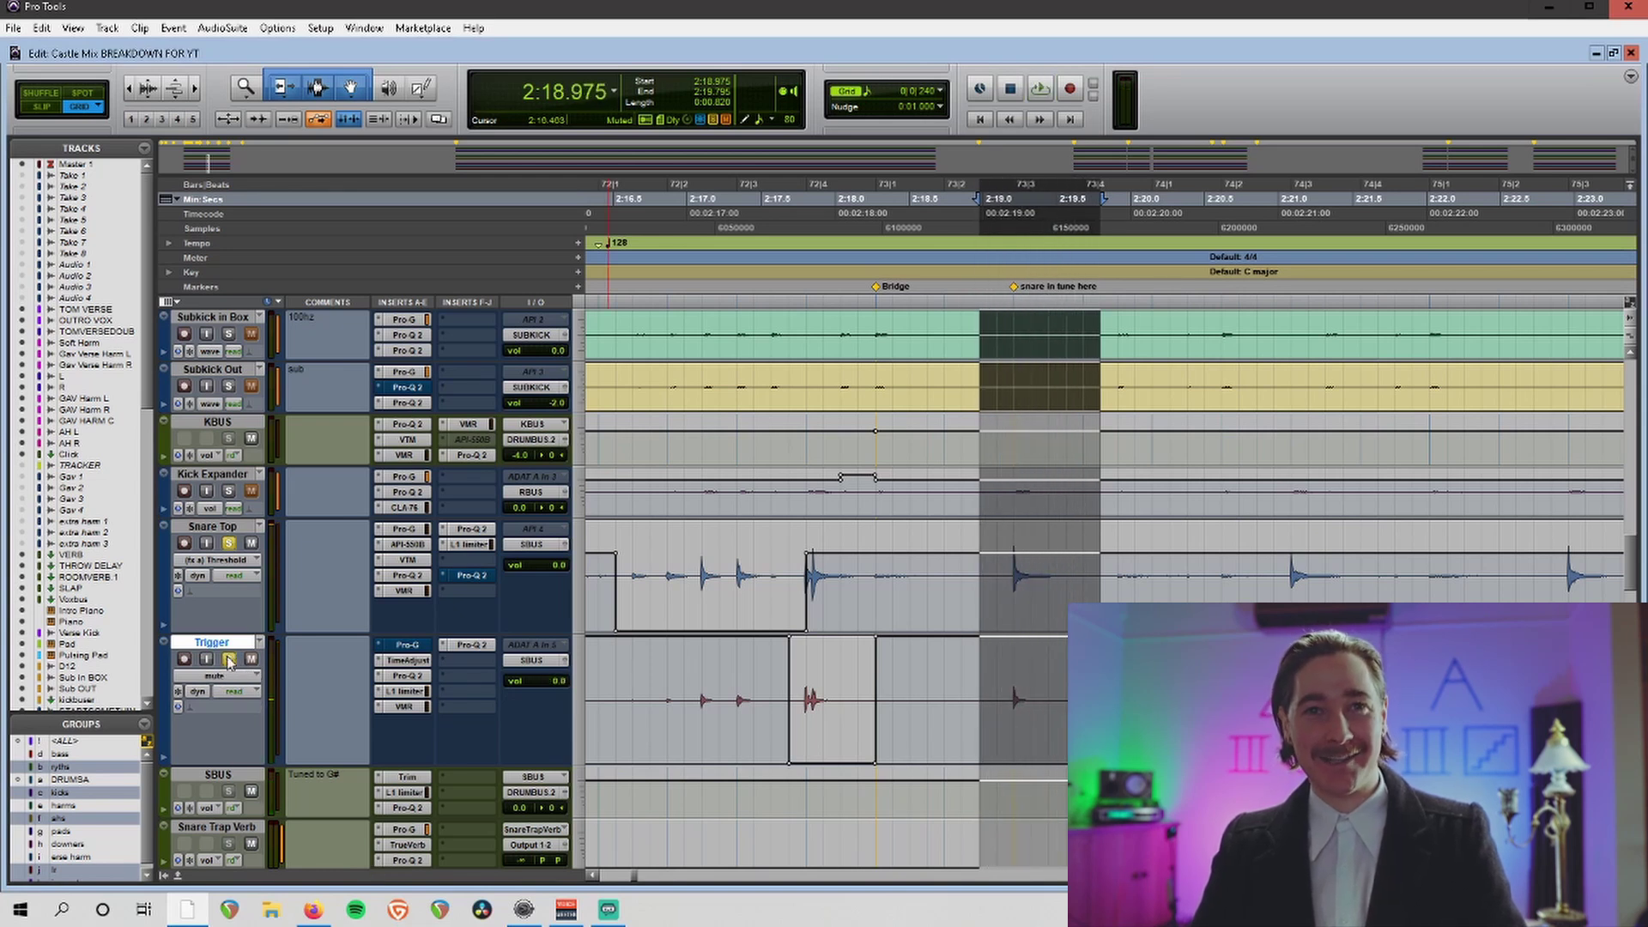
Unsolo the Trigger track and open the Pro-G gate on Snare Top.
left_click(228, 659)
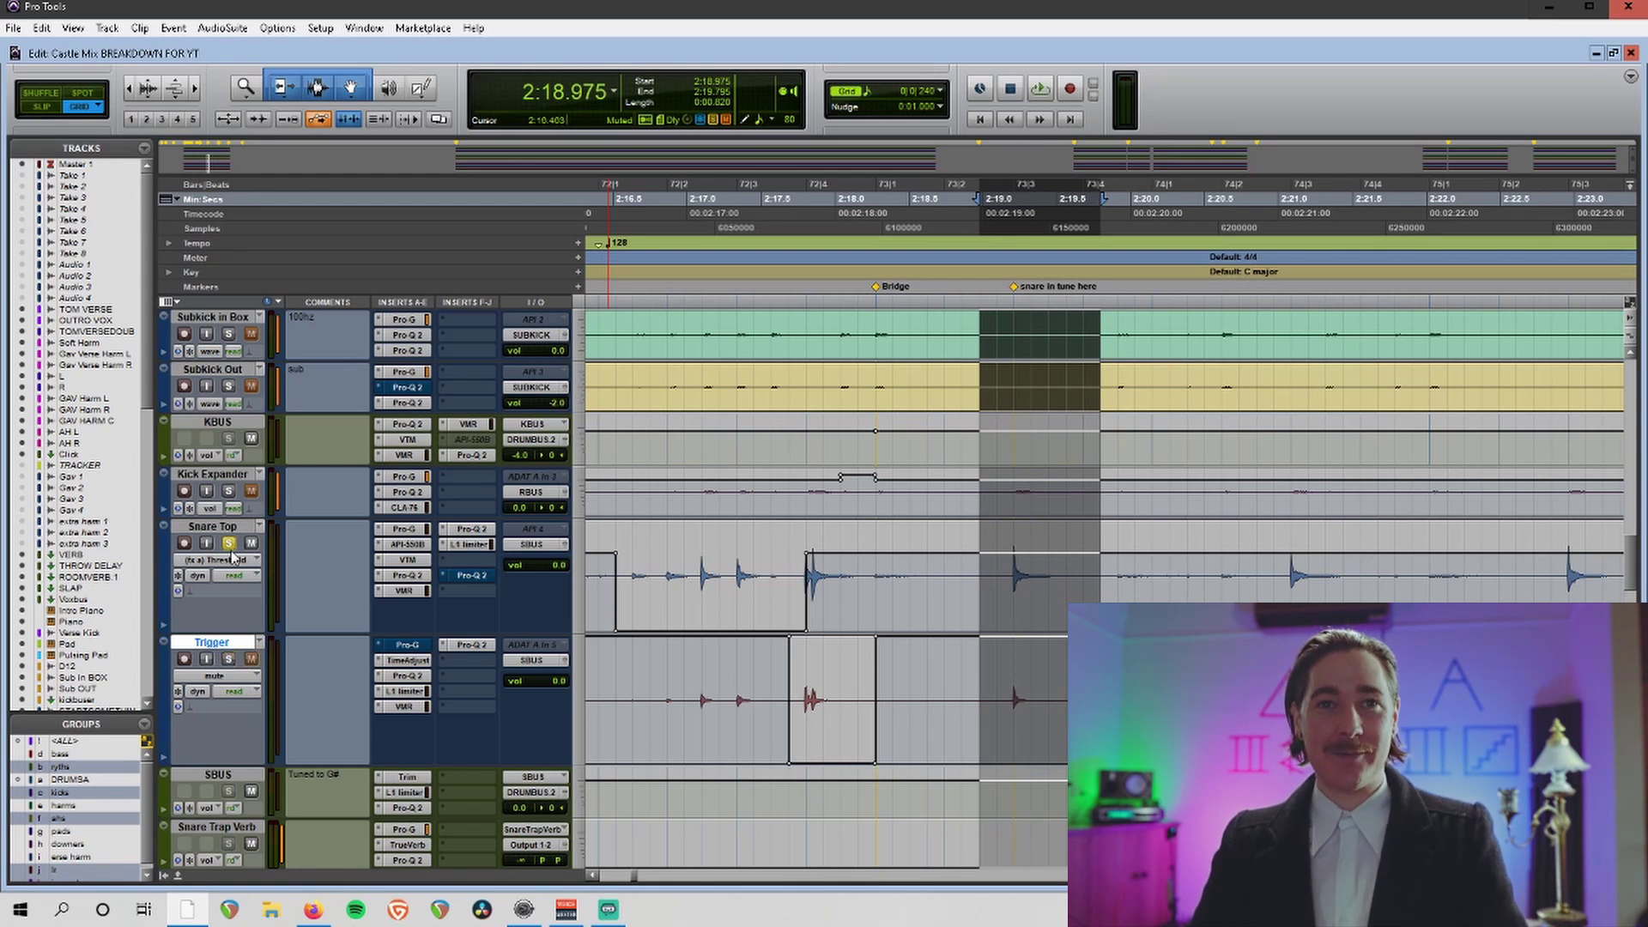
key("r")
key("r")
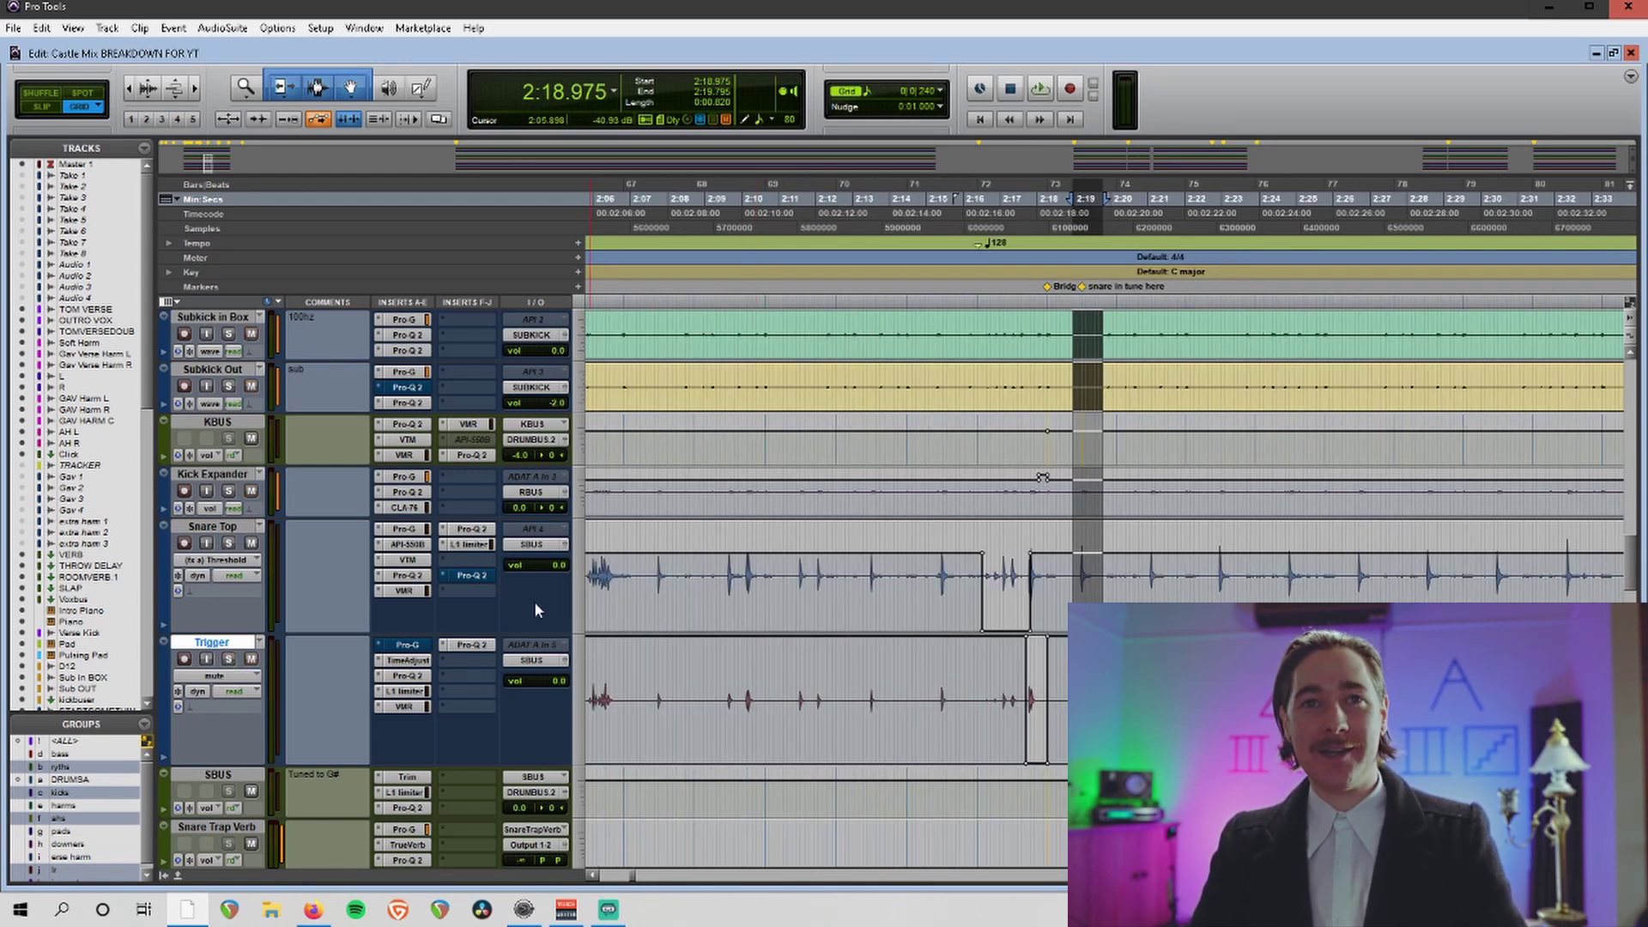
left_click(412, 534)
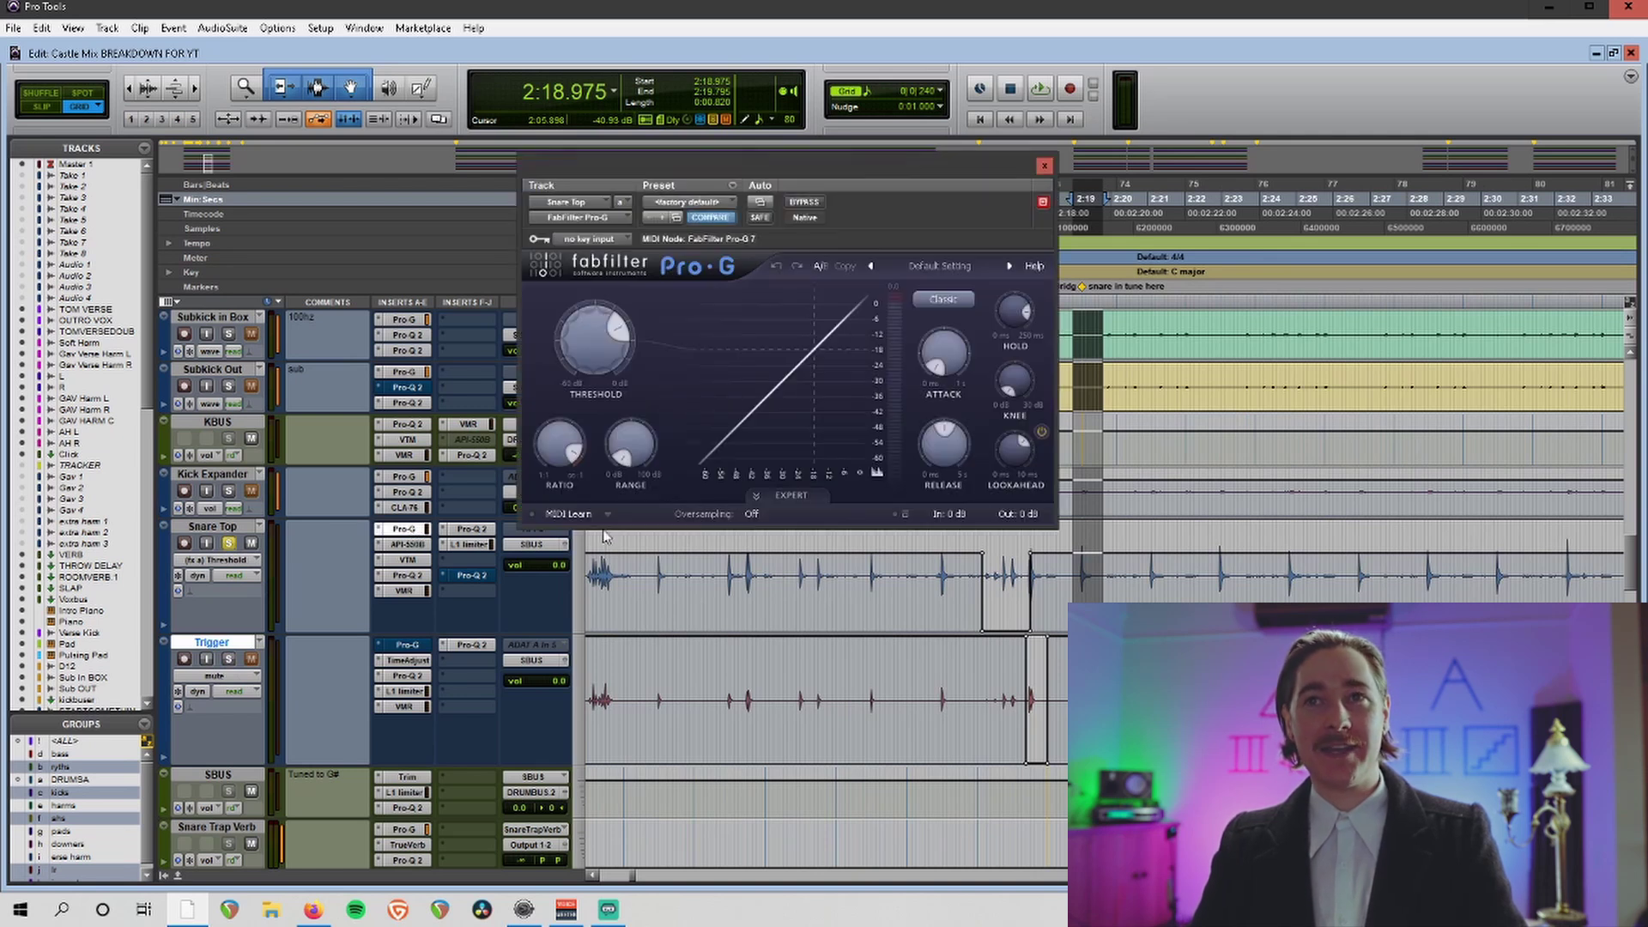
Select the start of the bridge from 2:18.389 to 2:29.756 and audition Snare Top's gate over it.
scroll(1135, 289, "left", 2)
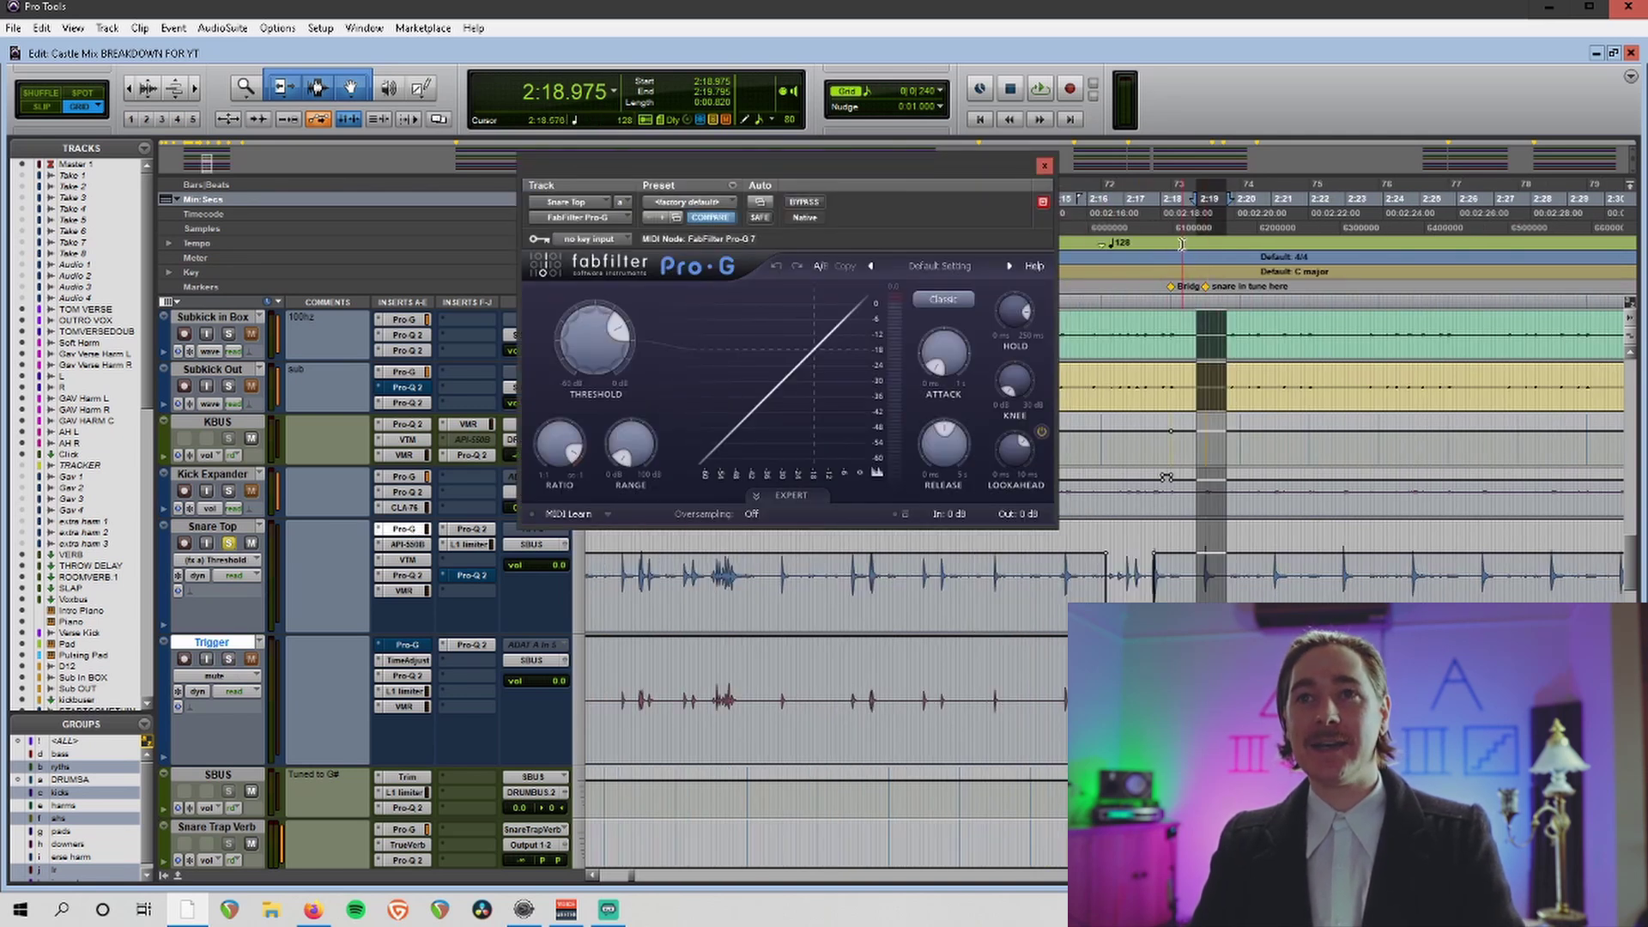
left_click_drag(1177, 227, 1595, 261)
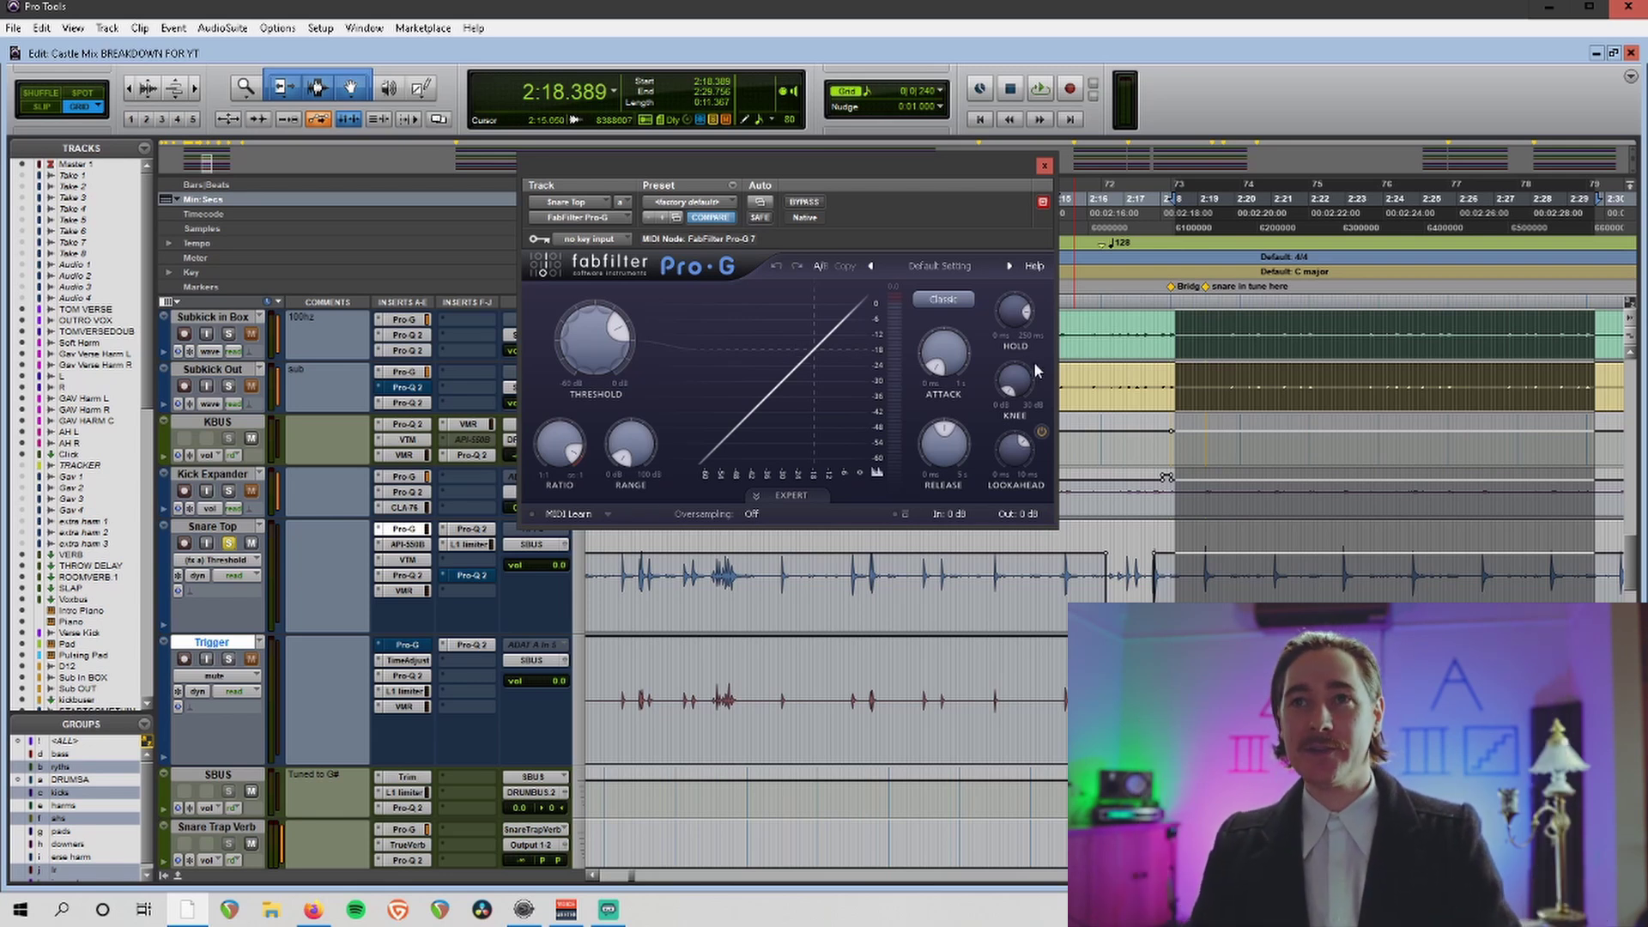
key("space")
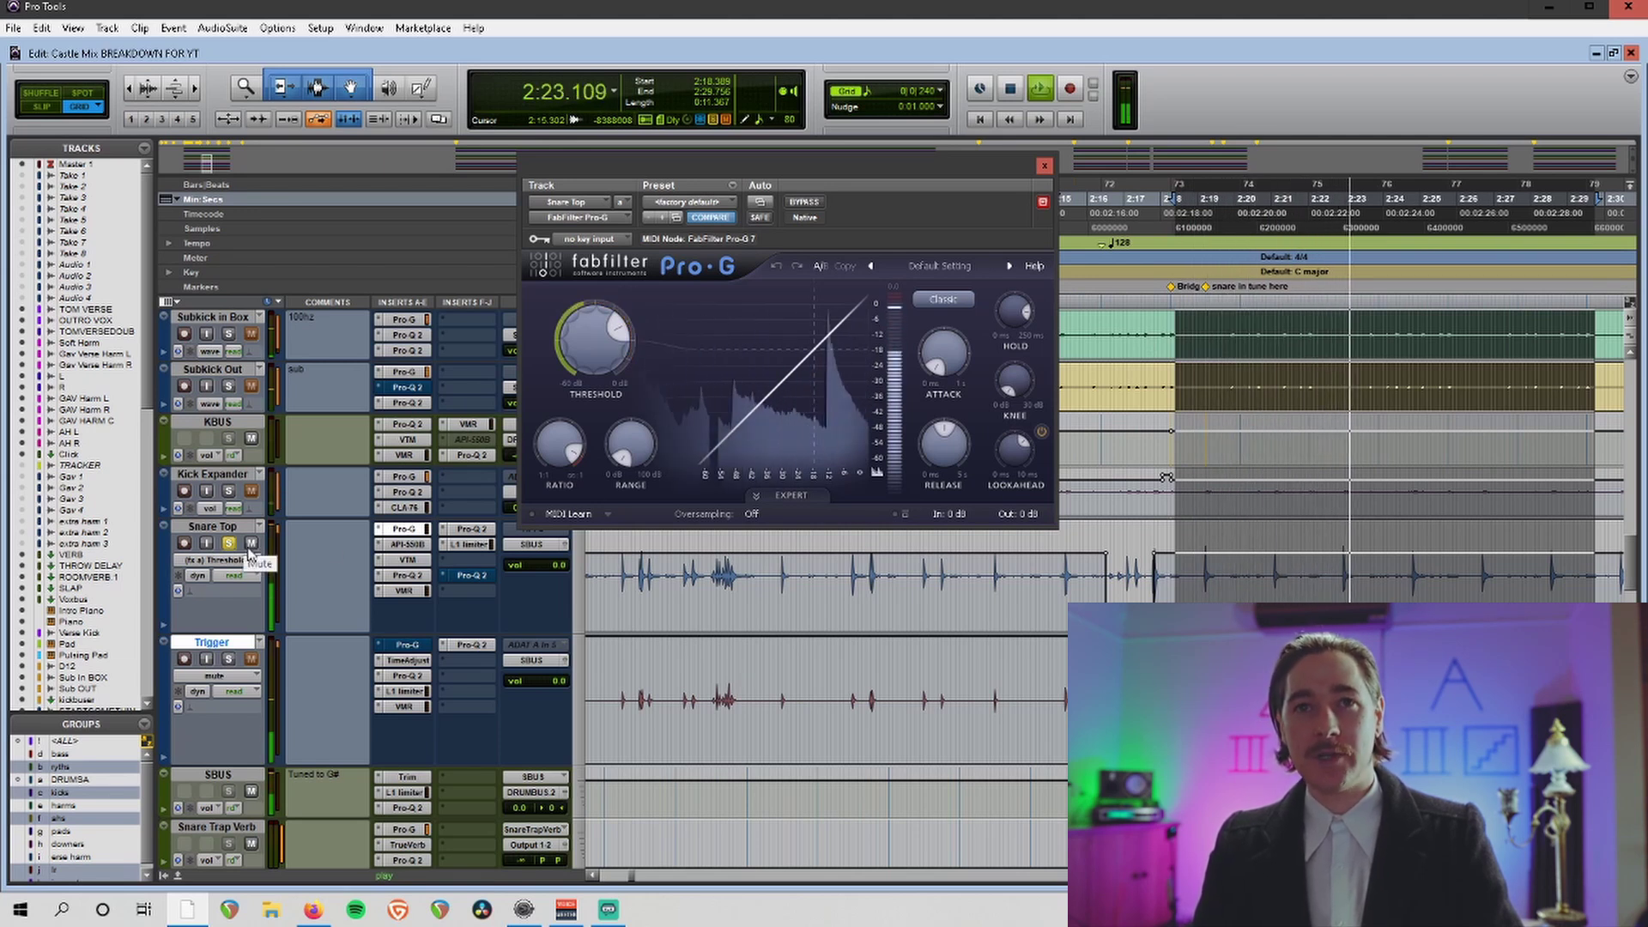
Stop playback, close Snare Top's Pro-G gate and open the API-550B equalizer on the same track.
key("space")
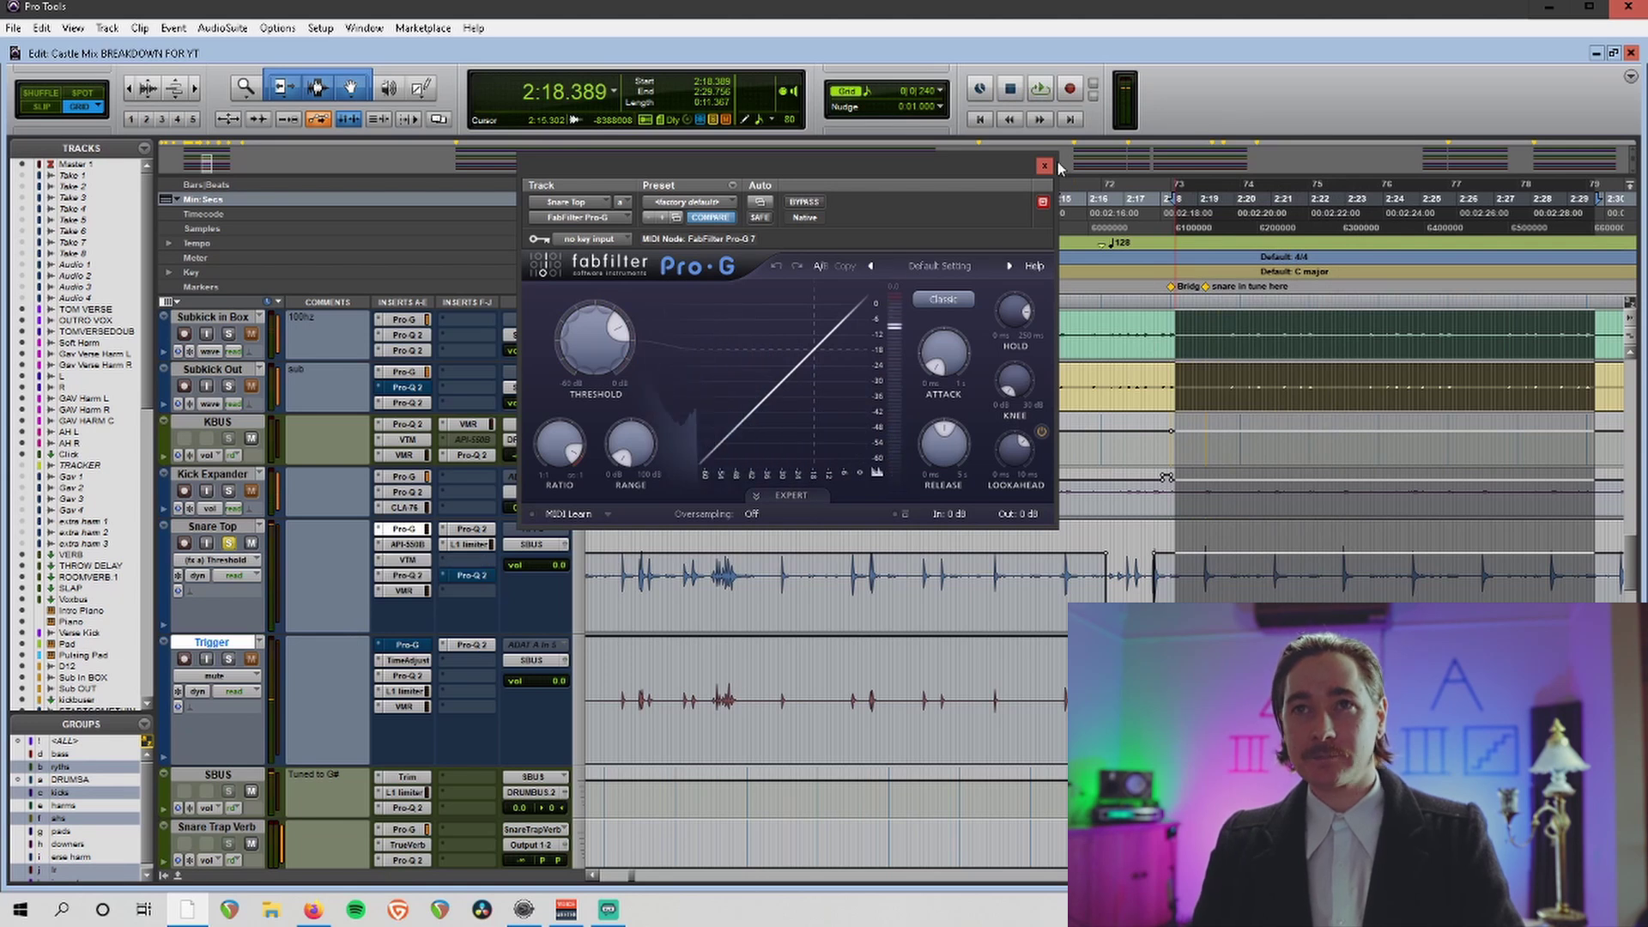
left_click(1044, 165)
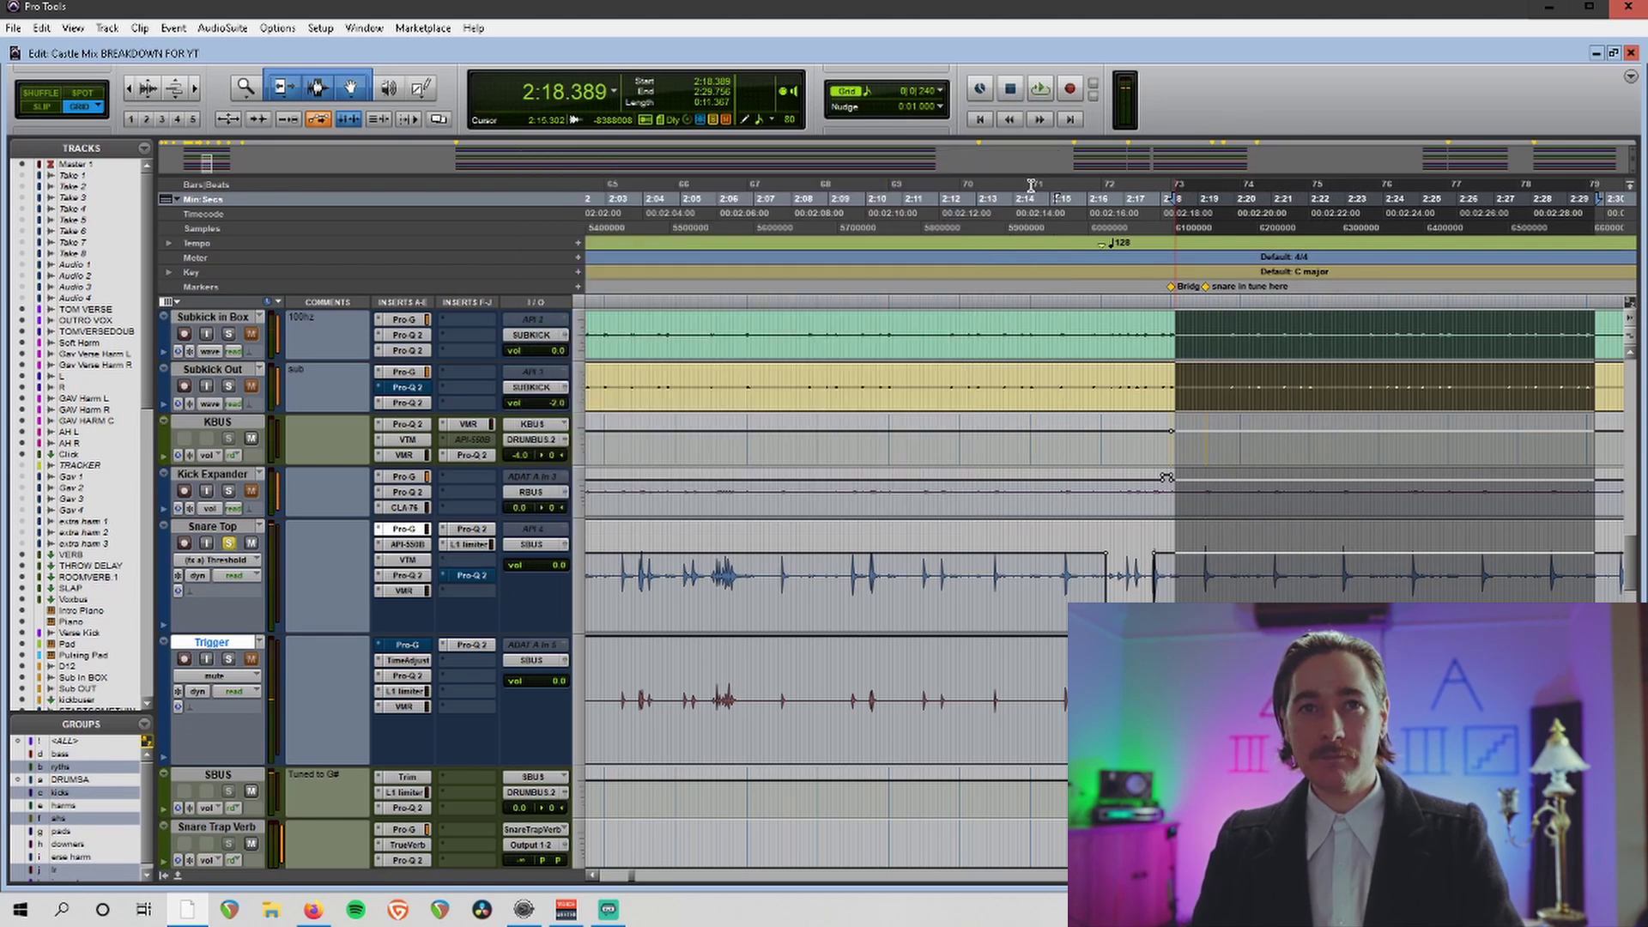
left_click(407, 546)
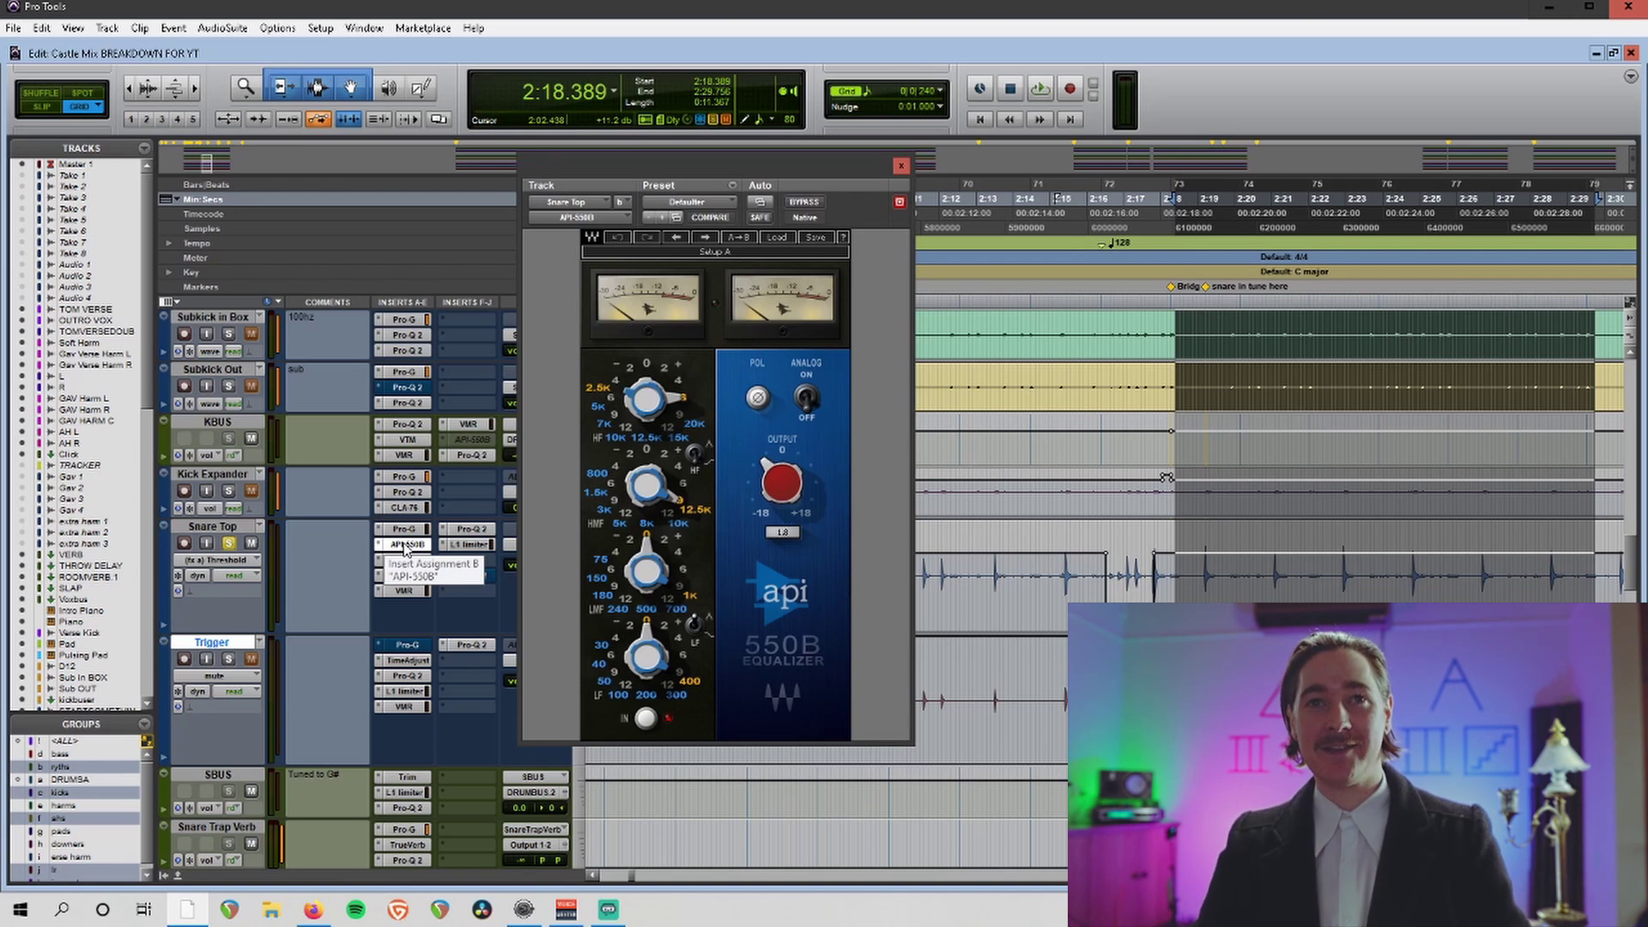
Play the bridge selection while toggling Snare Top's solo to compare the snare alone with the full mix.
left_click(229, 545)
key("space")
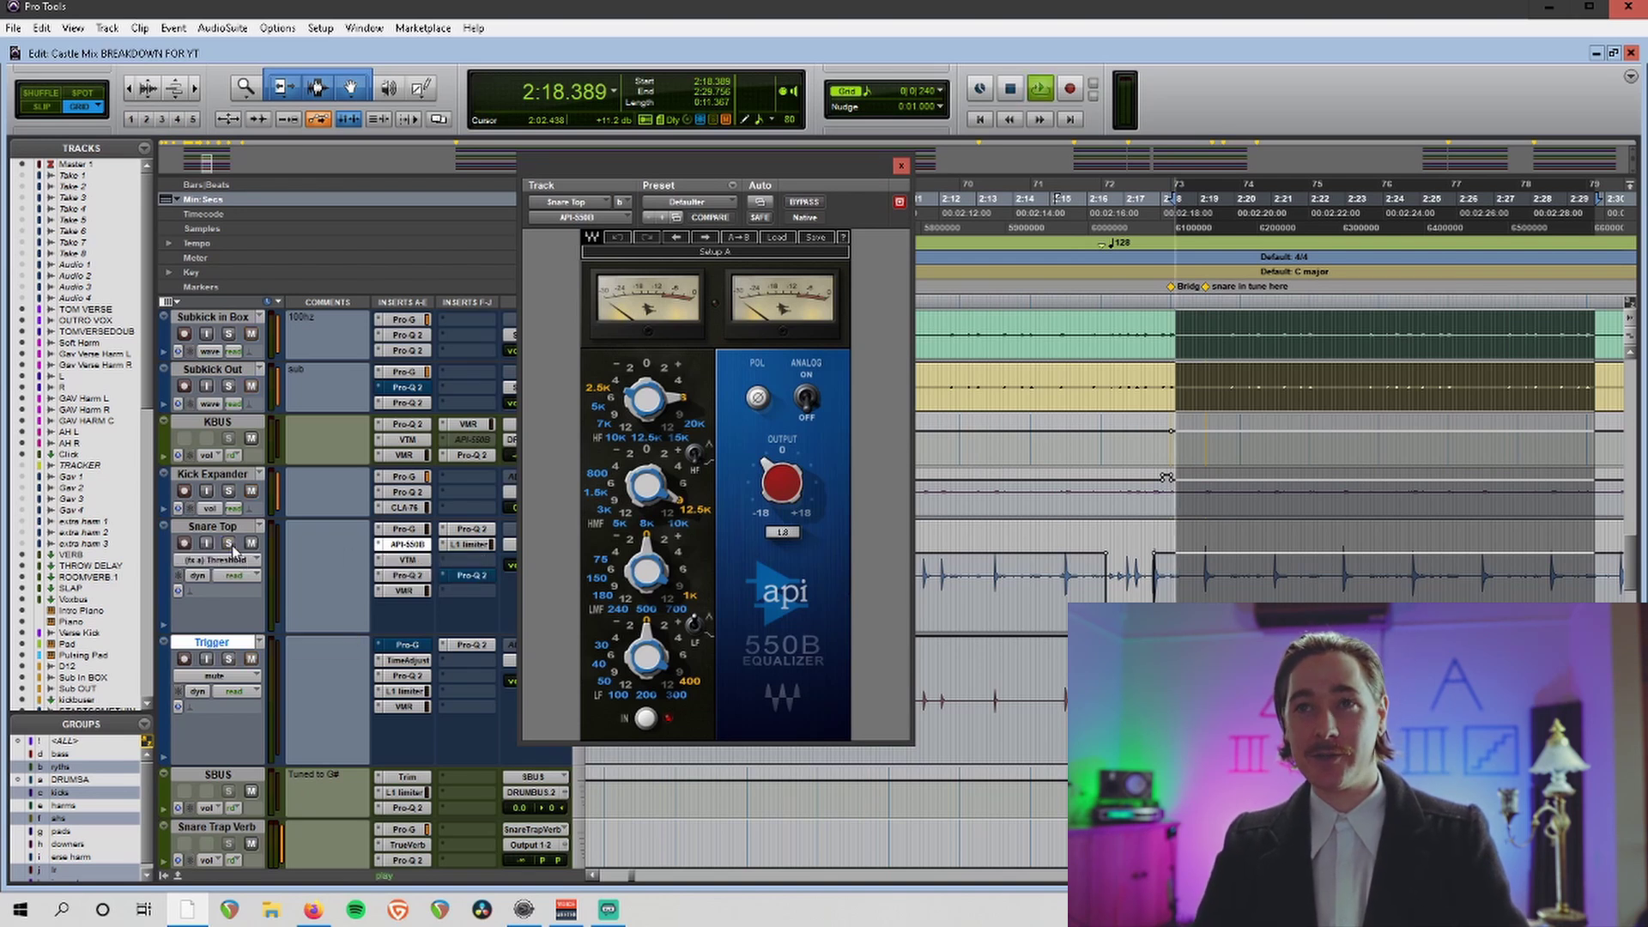
left_click(230, 544)
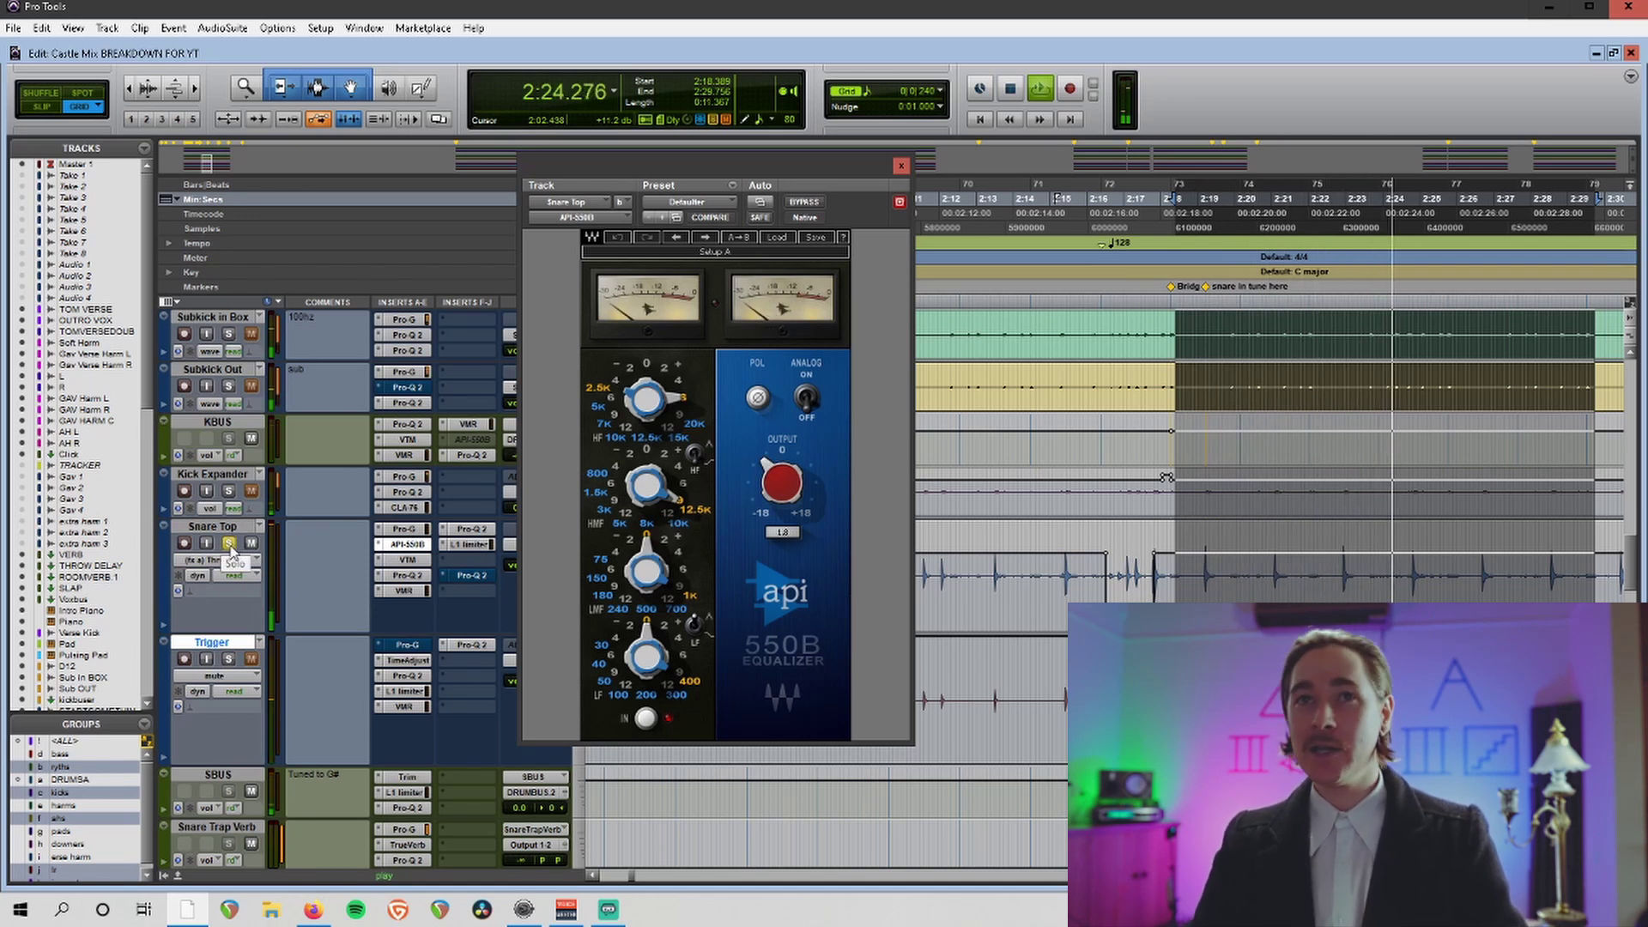
left_click(229, 544)
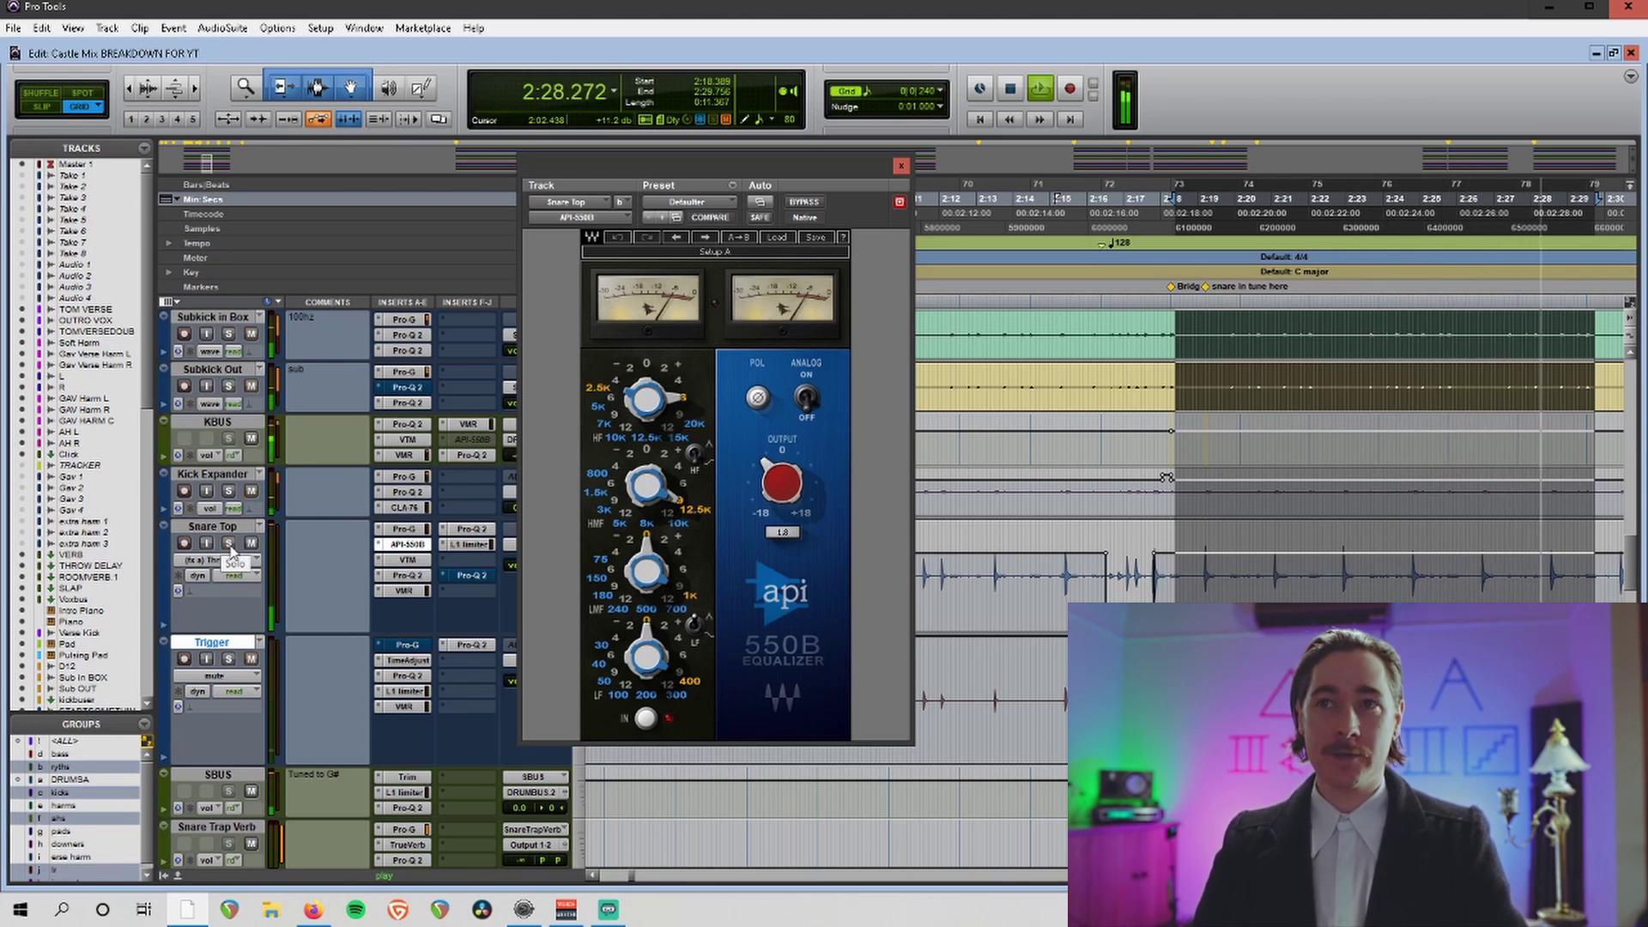
key("space")
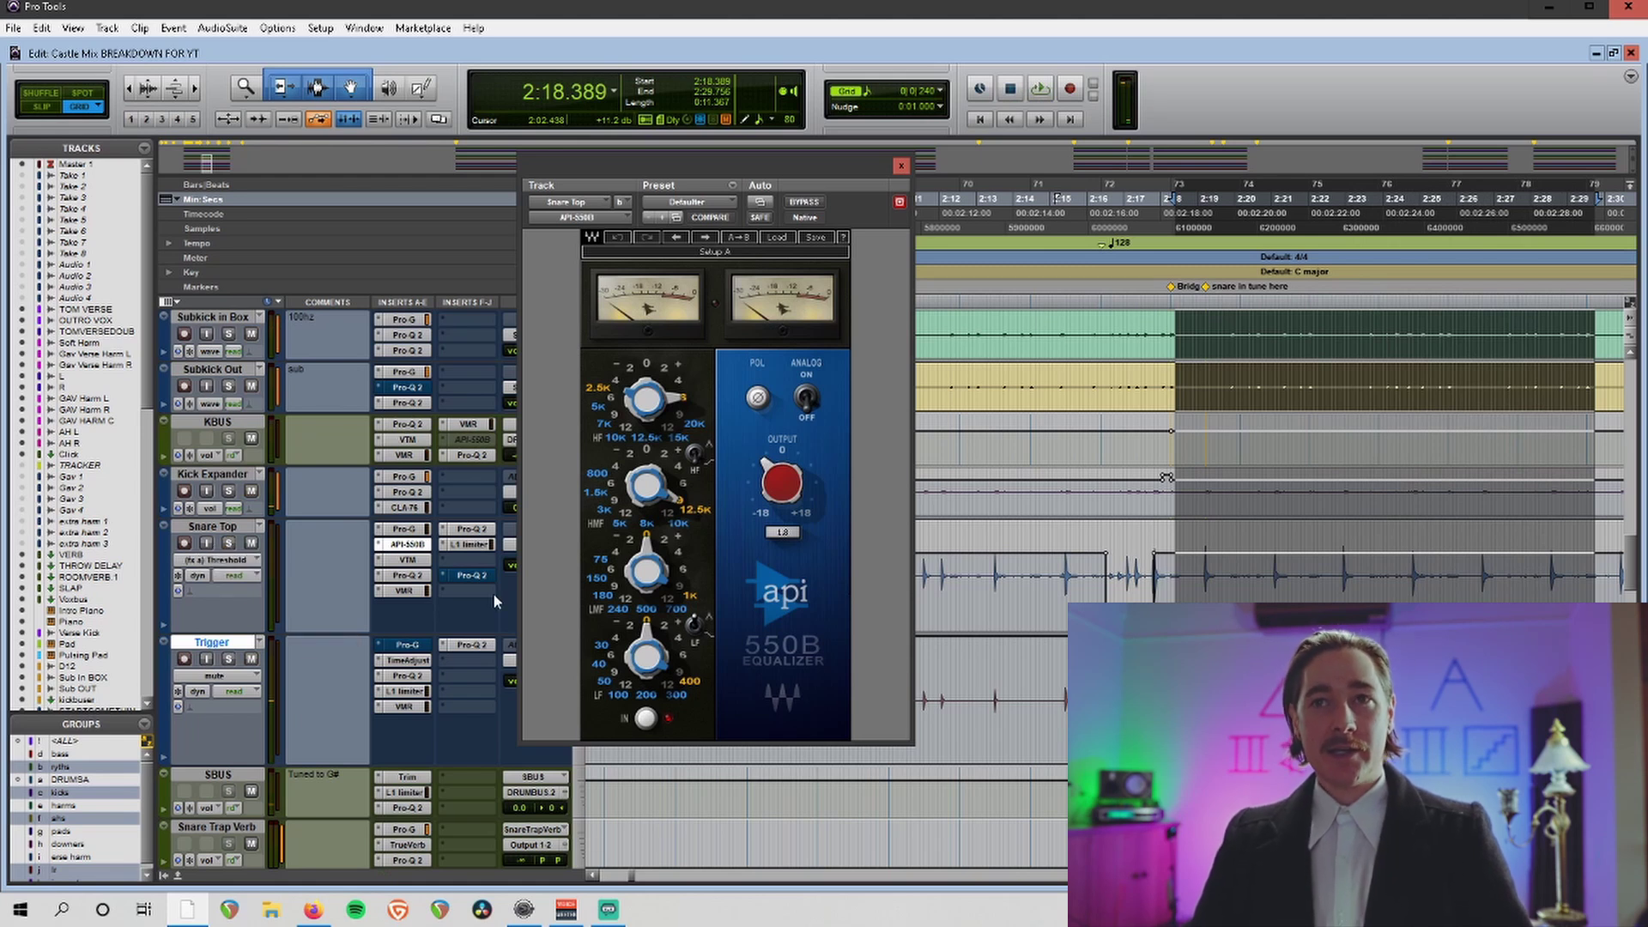
Solo Snare Top and compare its sound over the bridge with the API-550B equalizer bypassed and active.
left_click(229, 543)
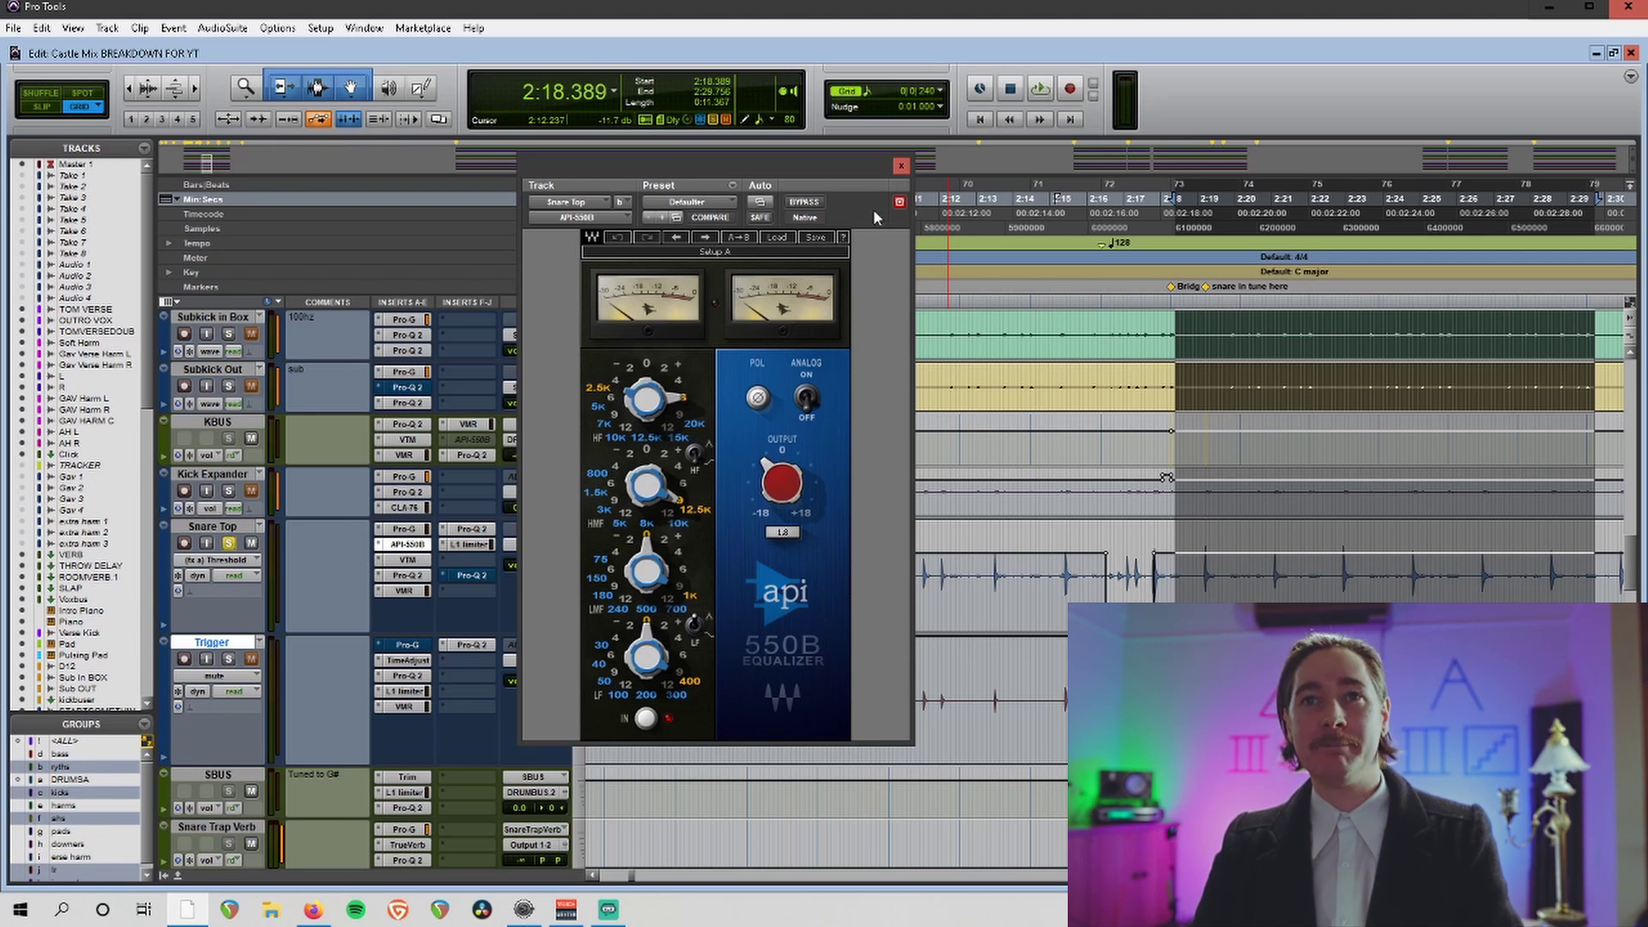
key("space")
left_click(807, 204)
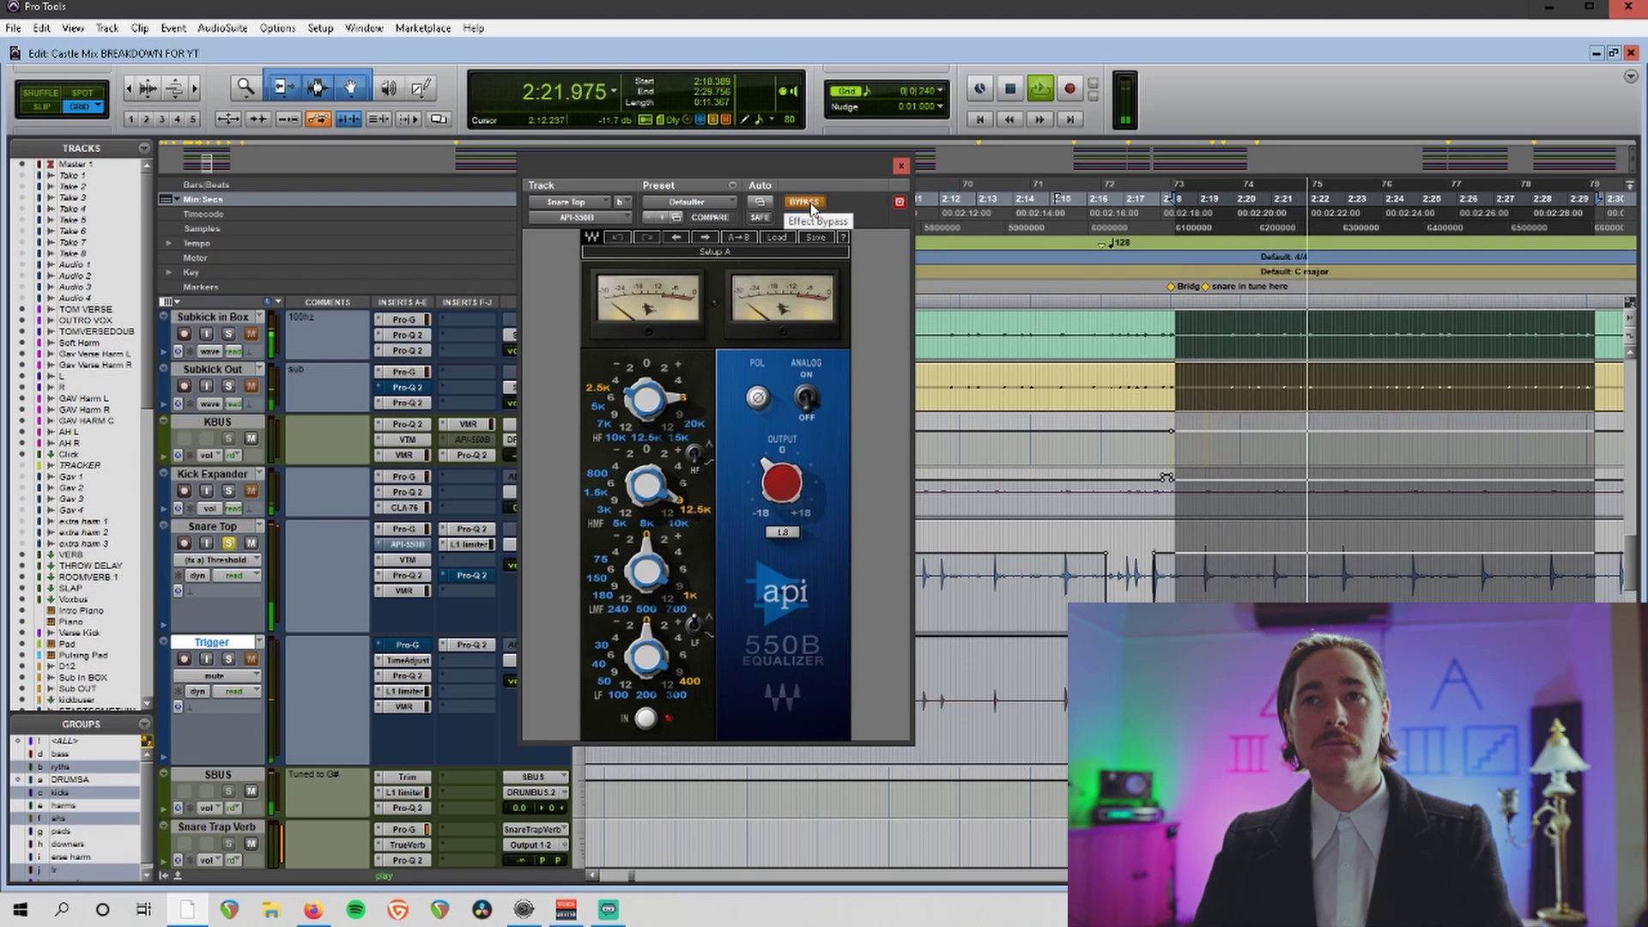
left_click(808, 204)
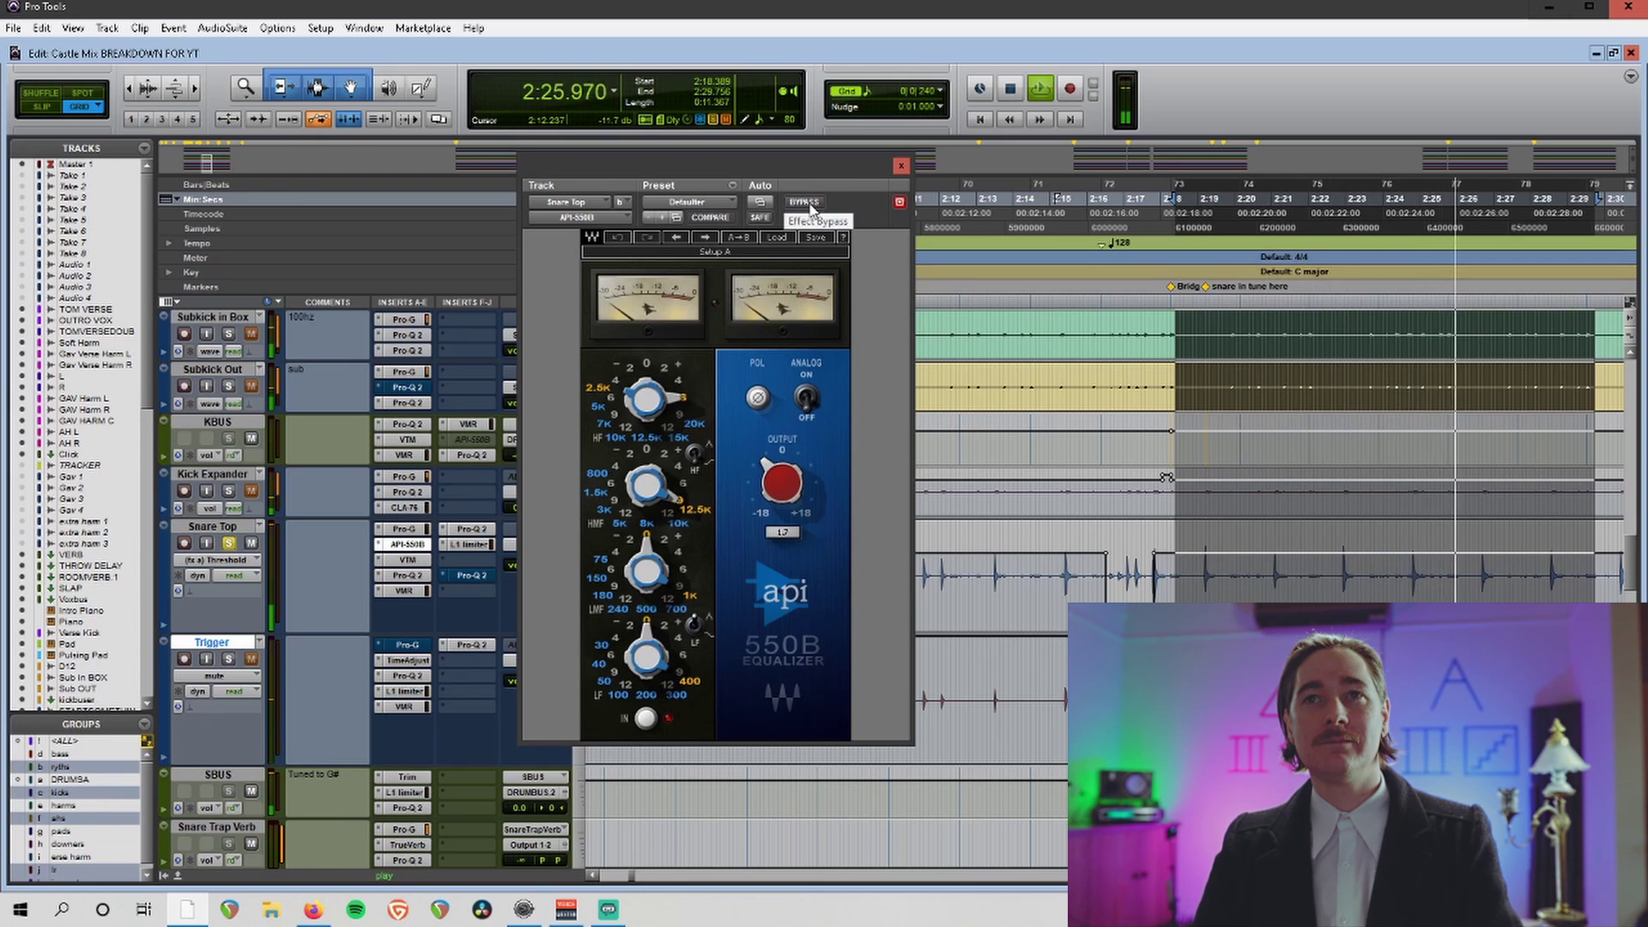
left_click(808, 203)
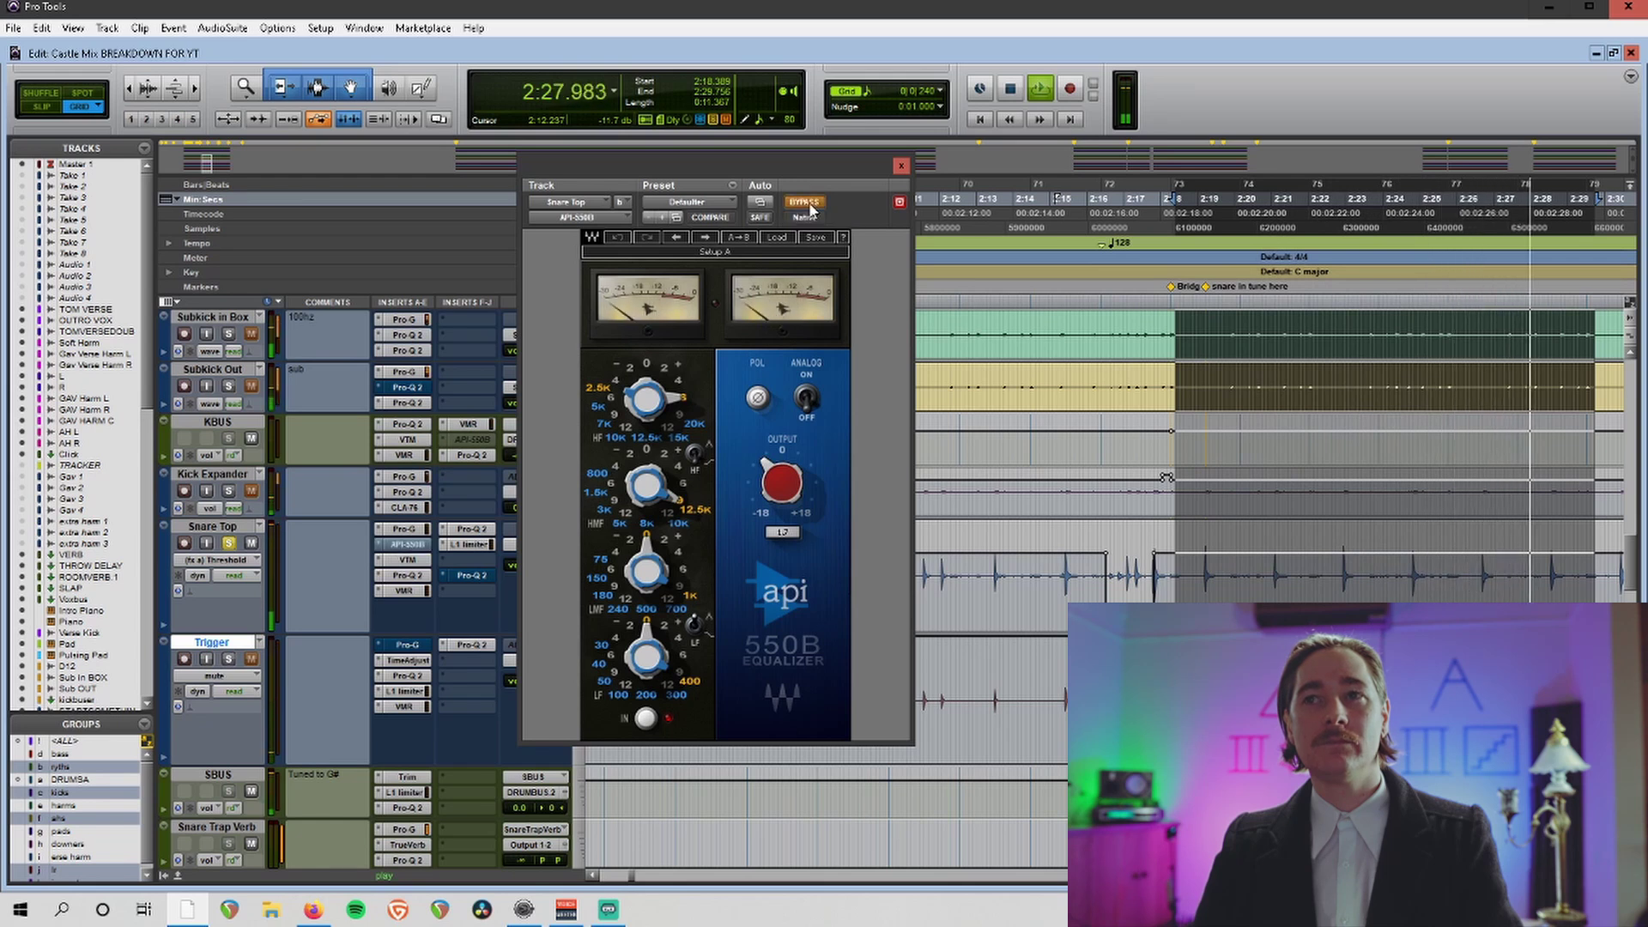
left_click(809, 204)
key("space")
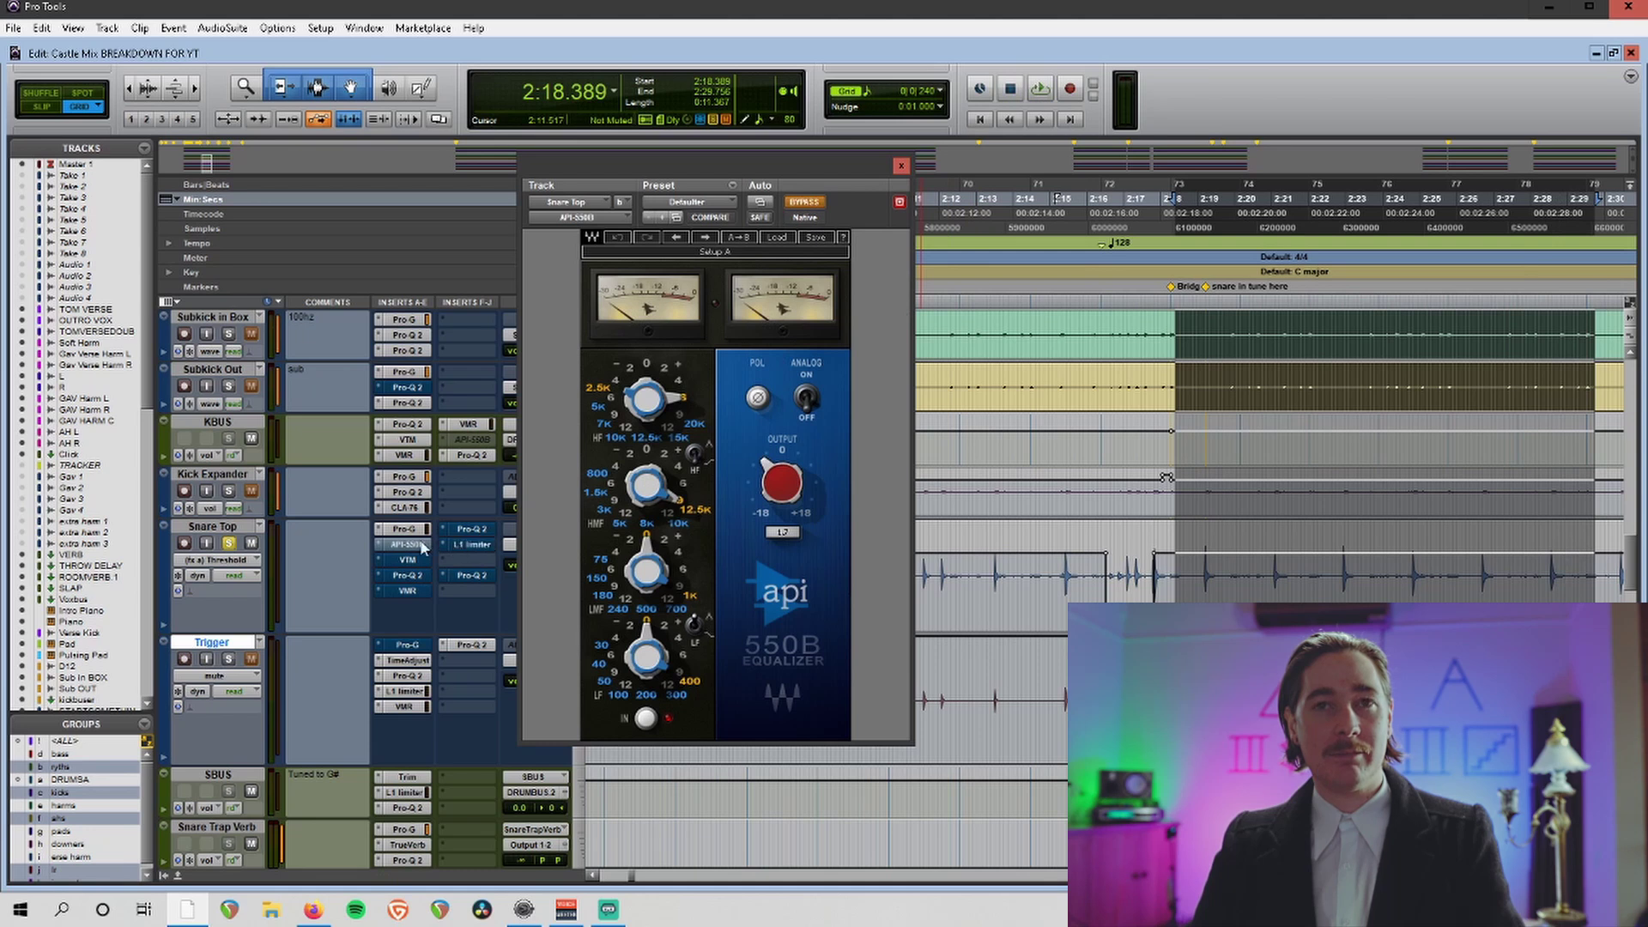
key("space")
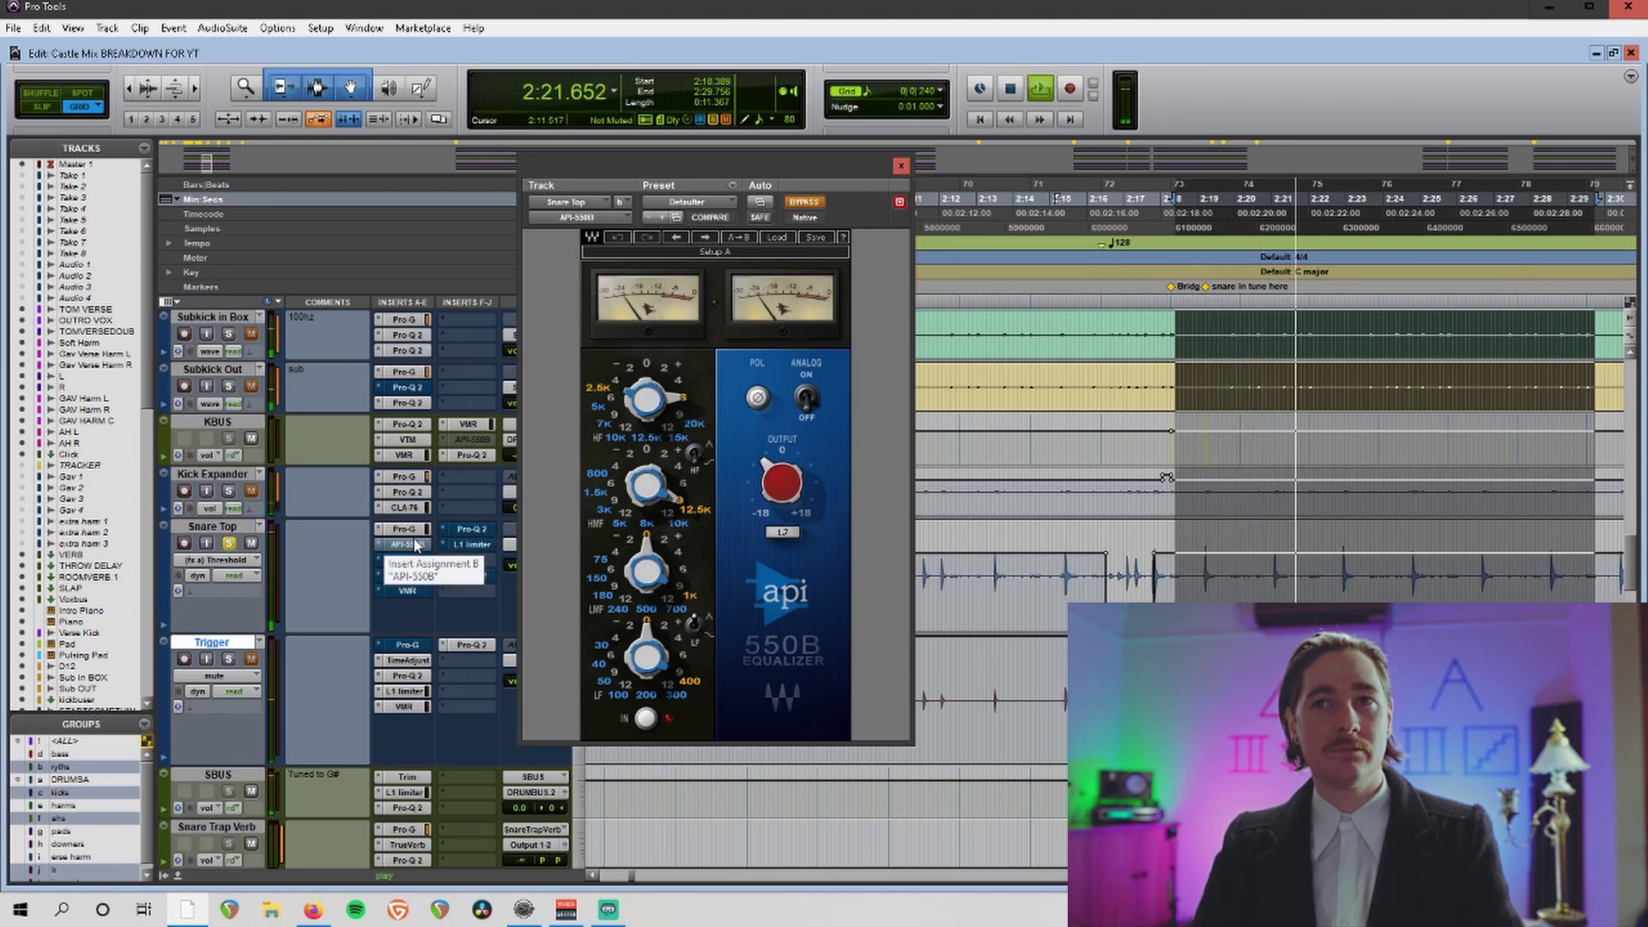
key("space")
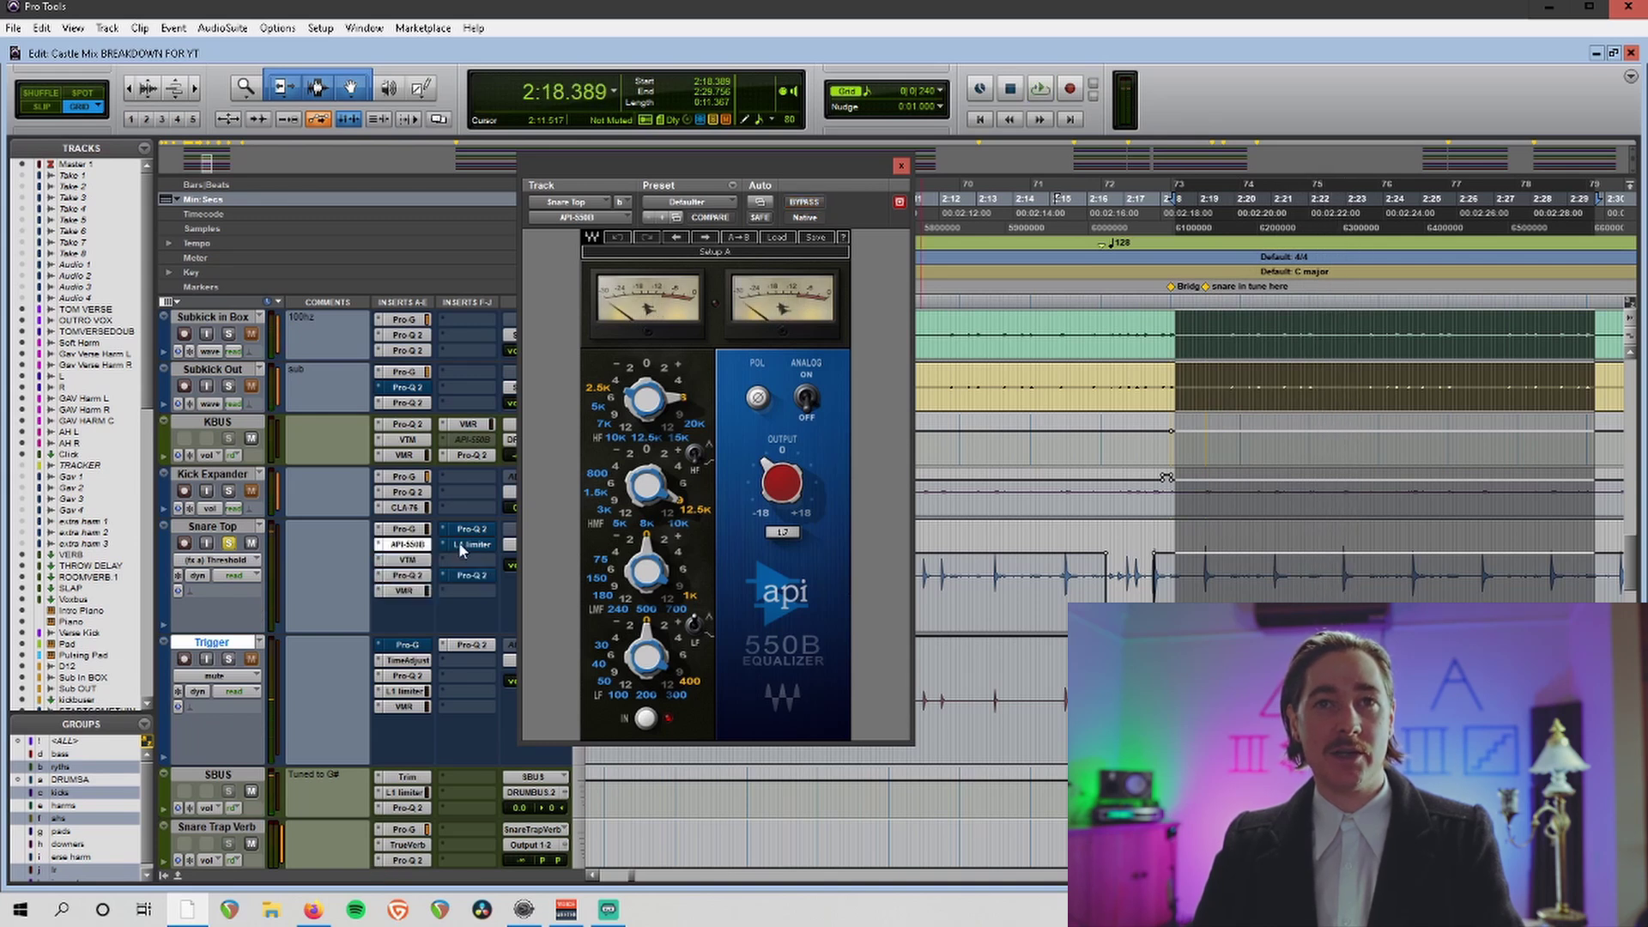
Check the Pro-Q 2 insert on the SBUS track, close it and return to Snare Top's inserts.
left_click(404, 808)
left_click(1242, 168)
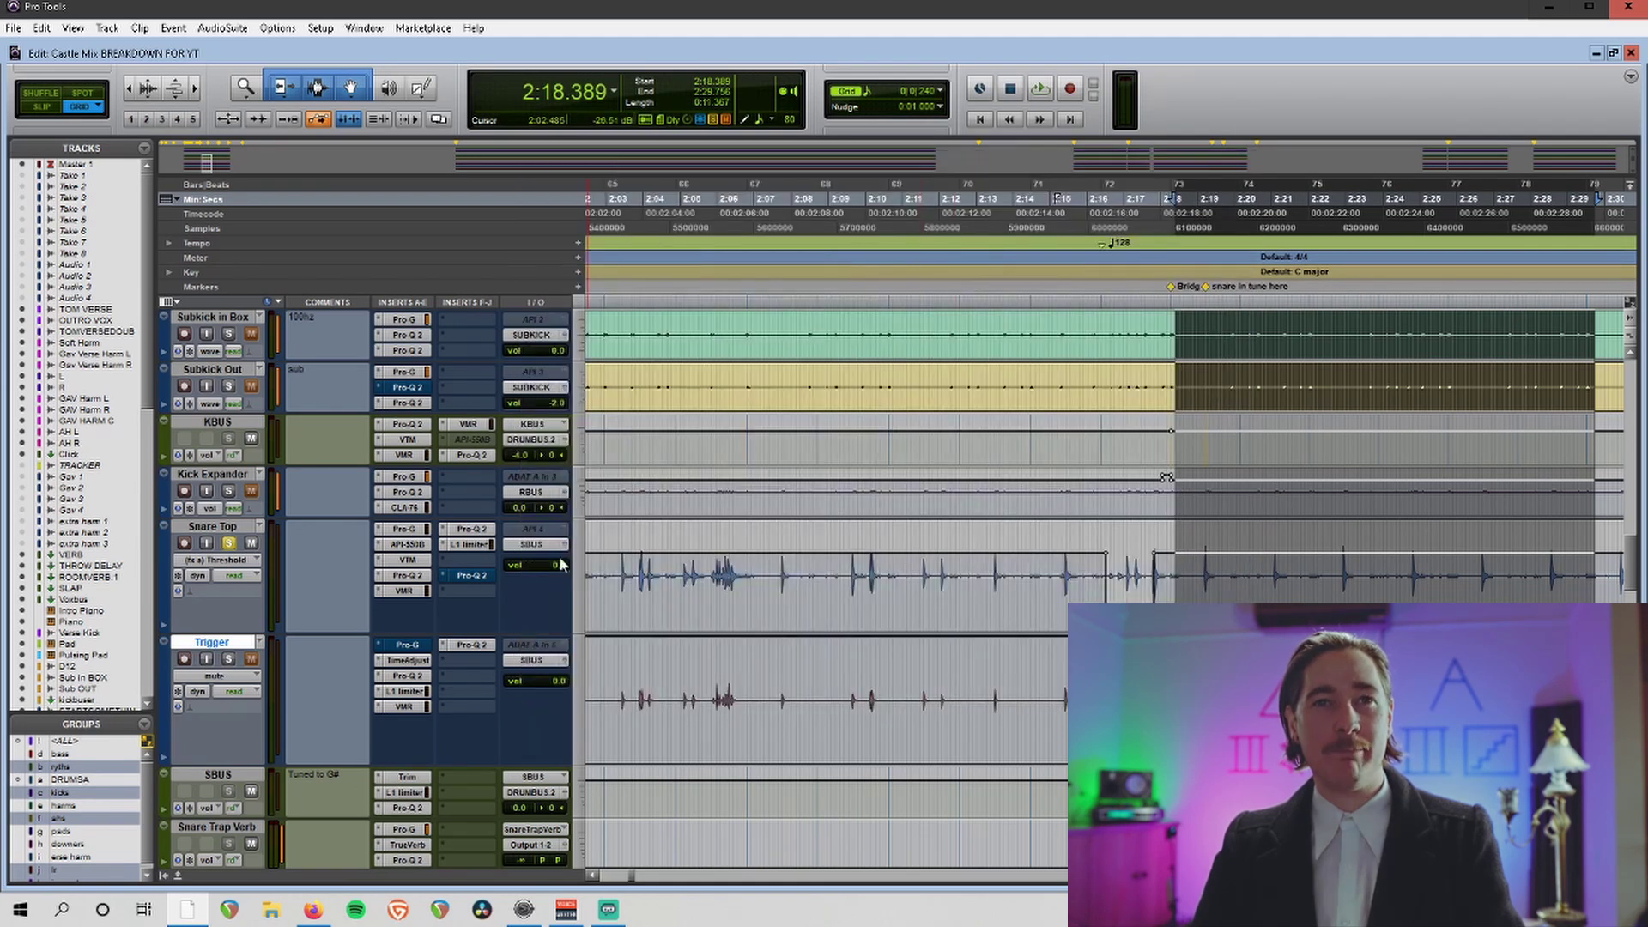
scroll(412, 736, "down", 1)
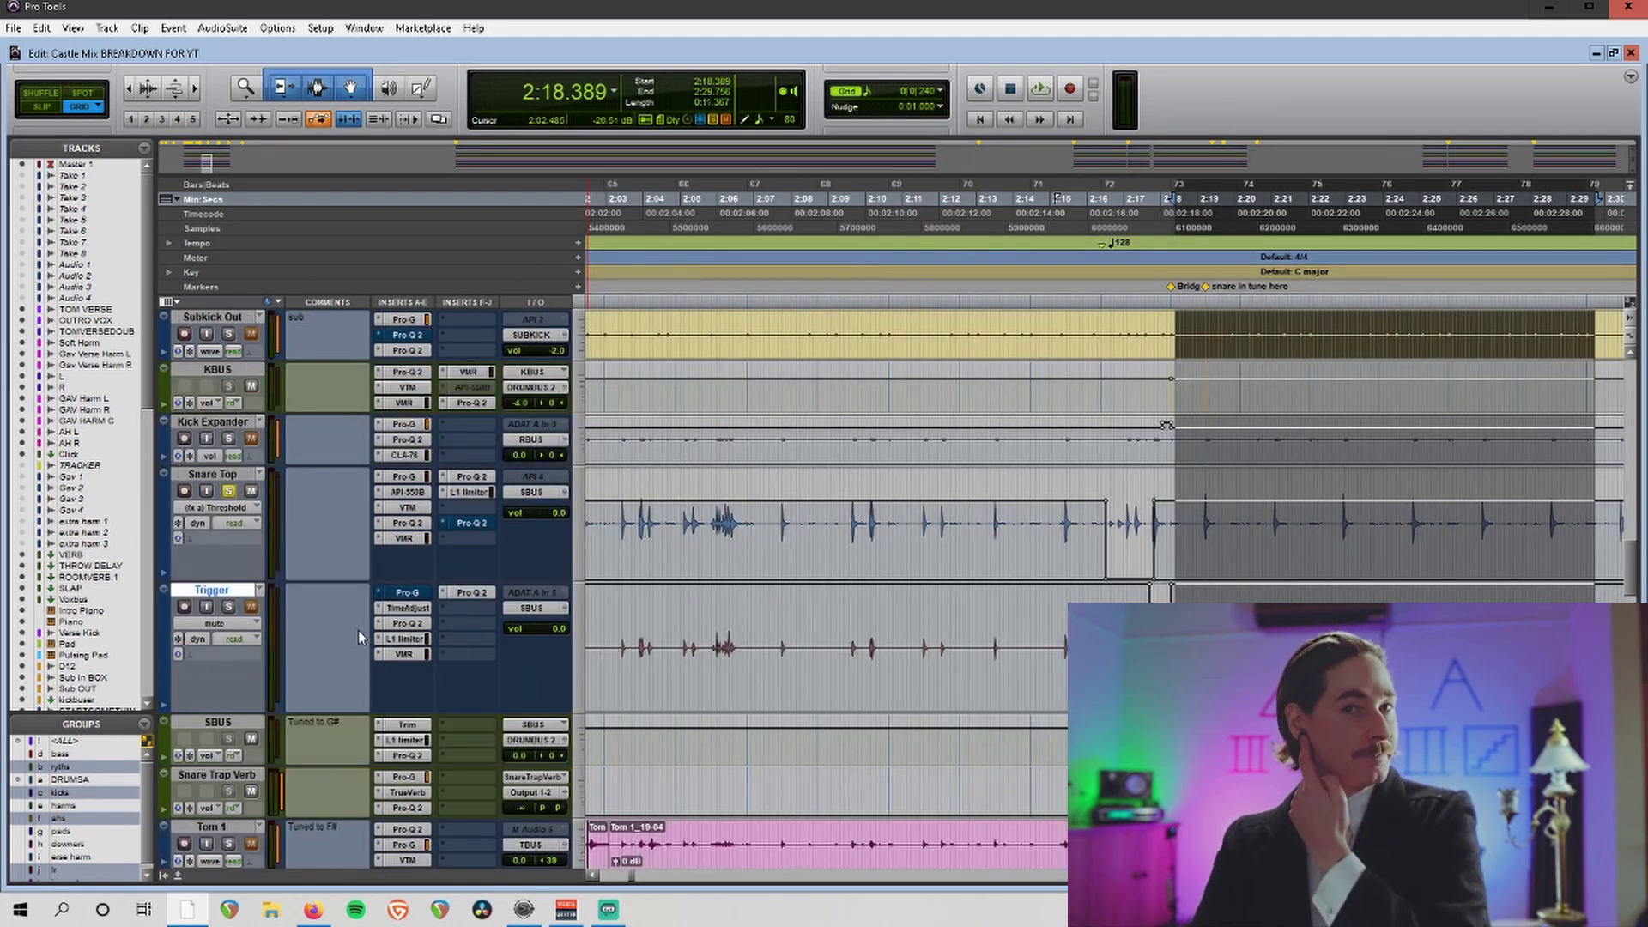
scroll(358, 630, "up", 1)
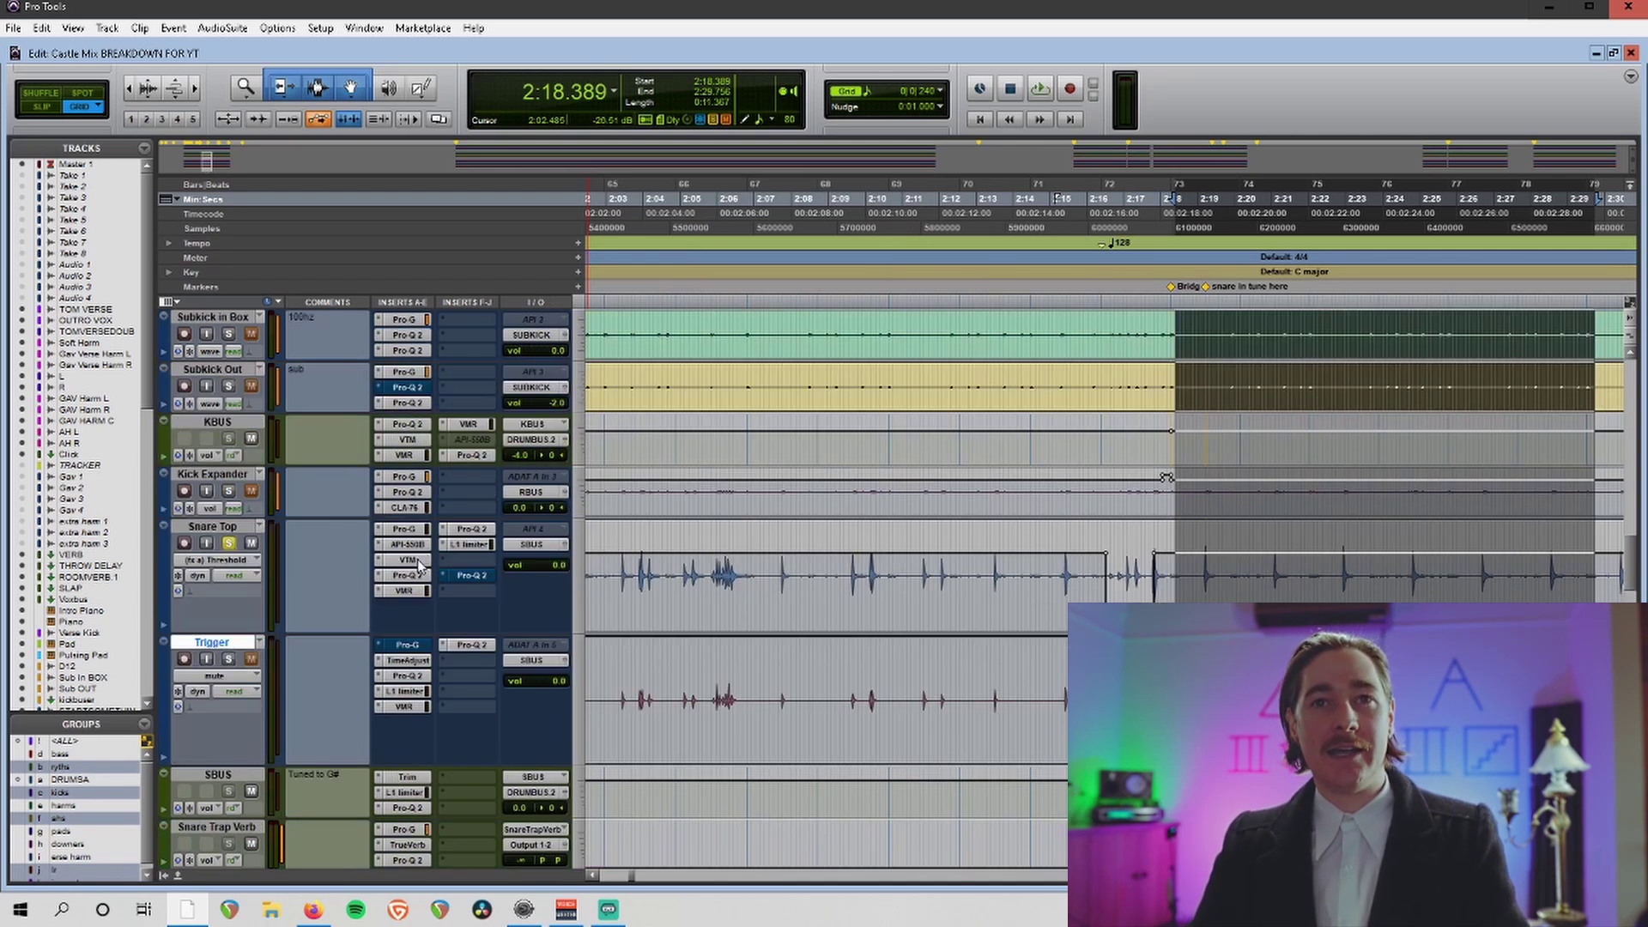
Open Virtual Tape Machines on Snare Top, compare it bypassed and active over the bridge, and close it.
left_click(410, 560)
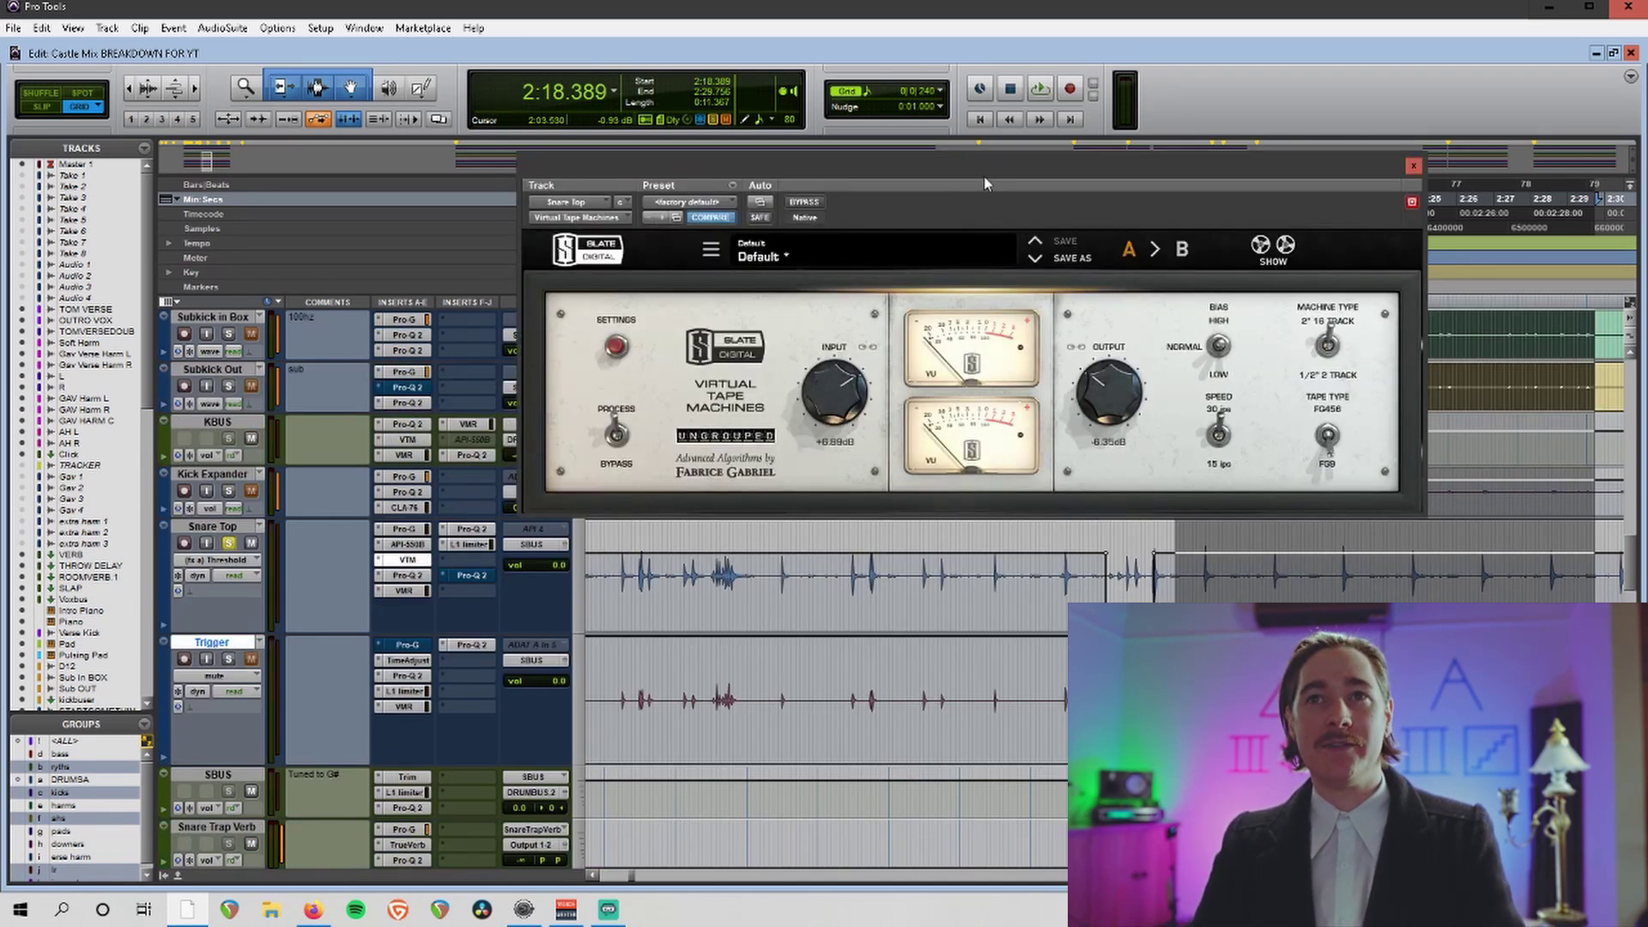
left_click_drag(984, 179, 848, 130)
key("space")
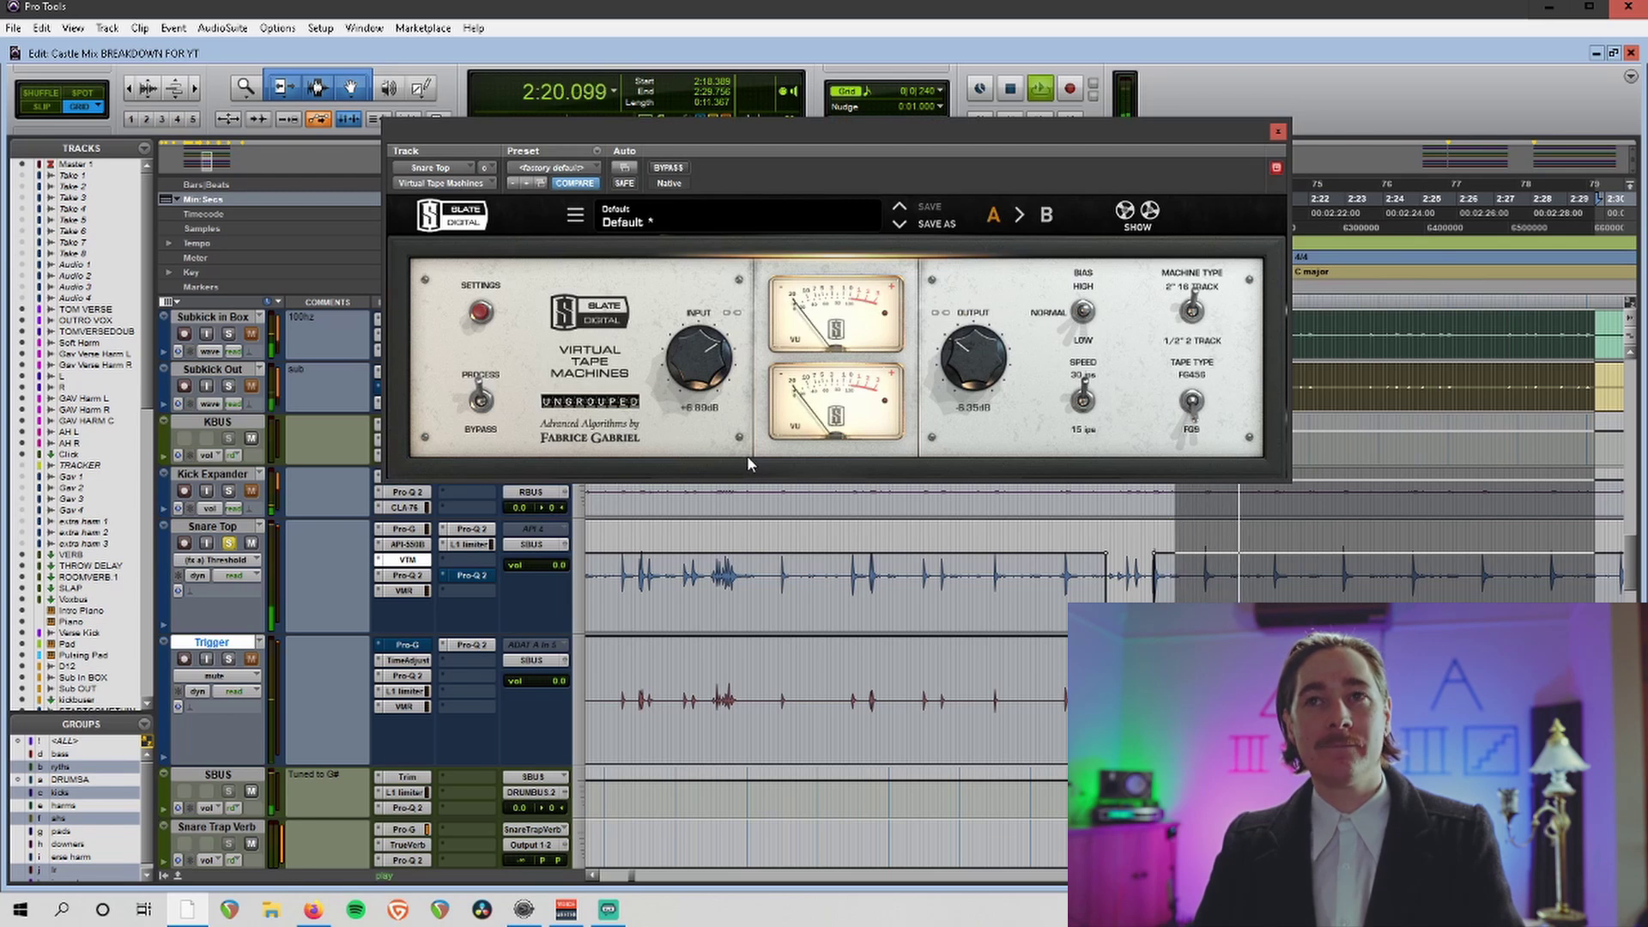
left_click(668, 169)
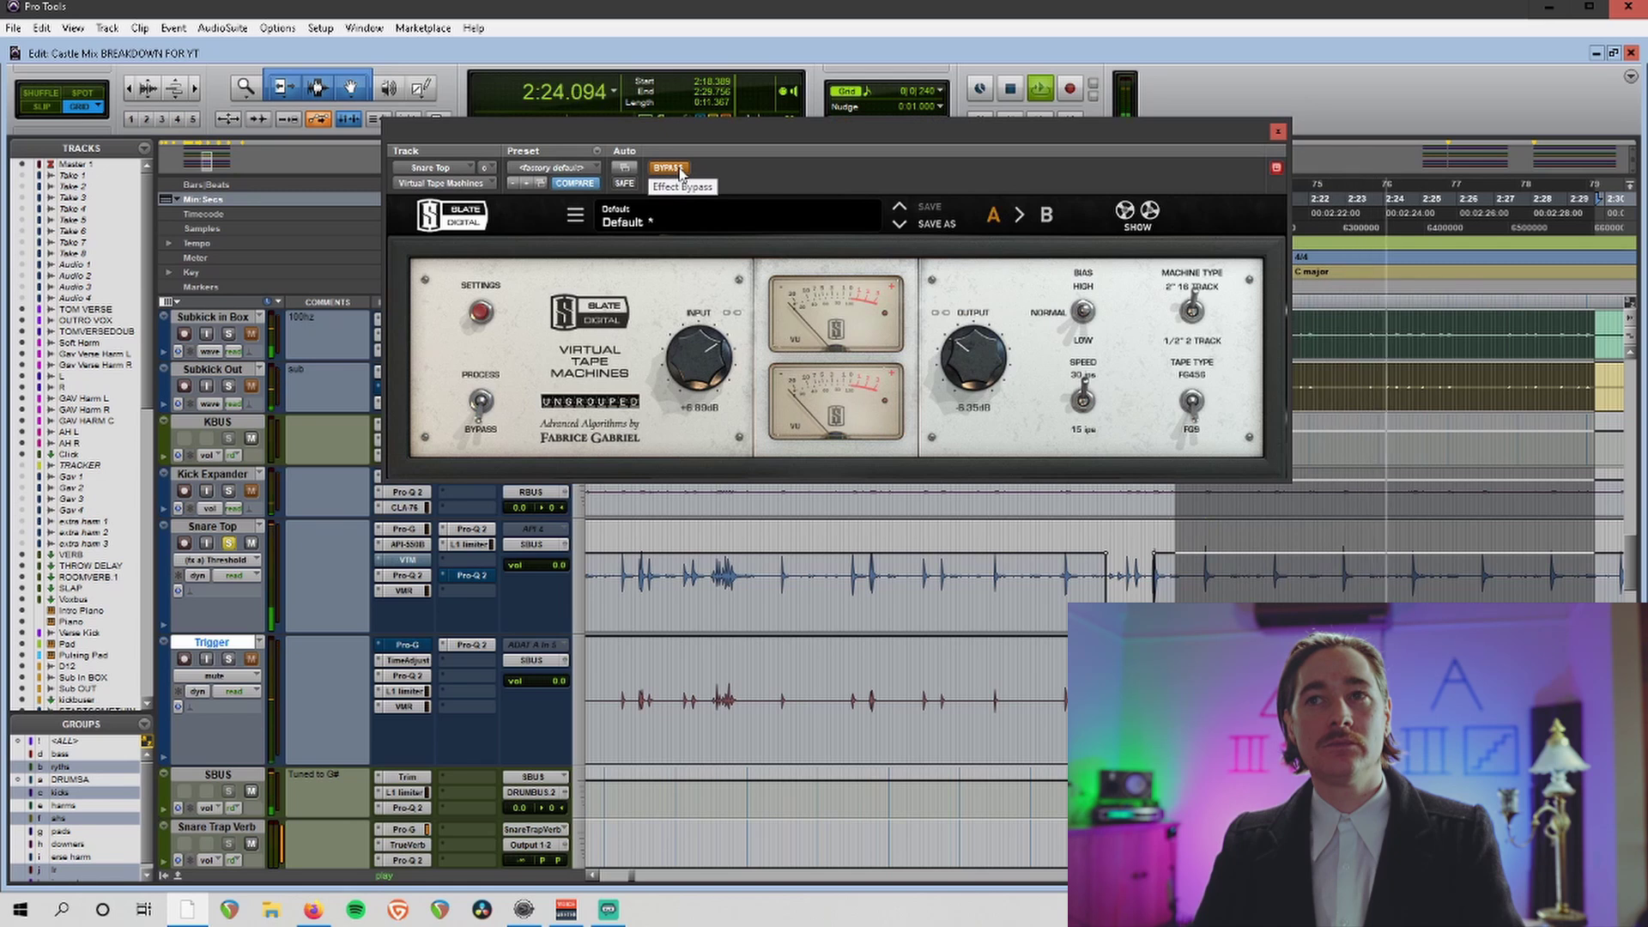
left_click(679, 171)
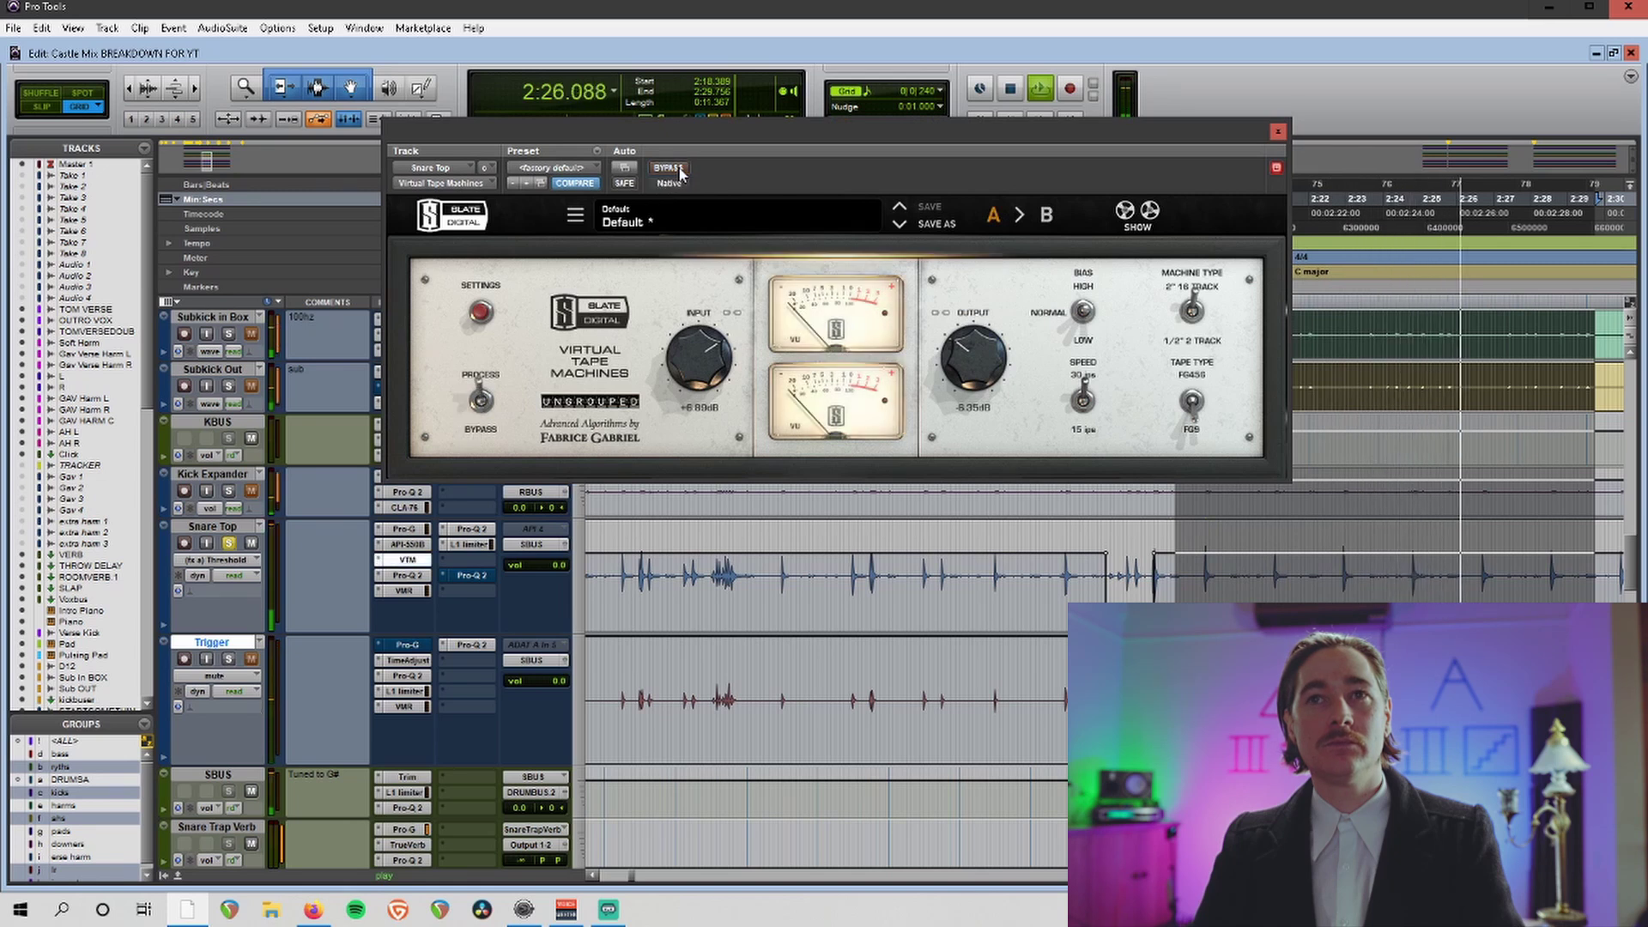
key("space")
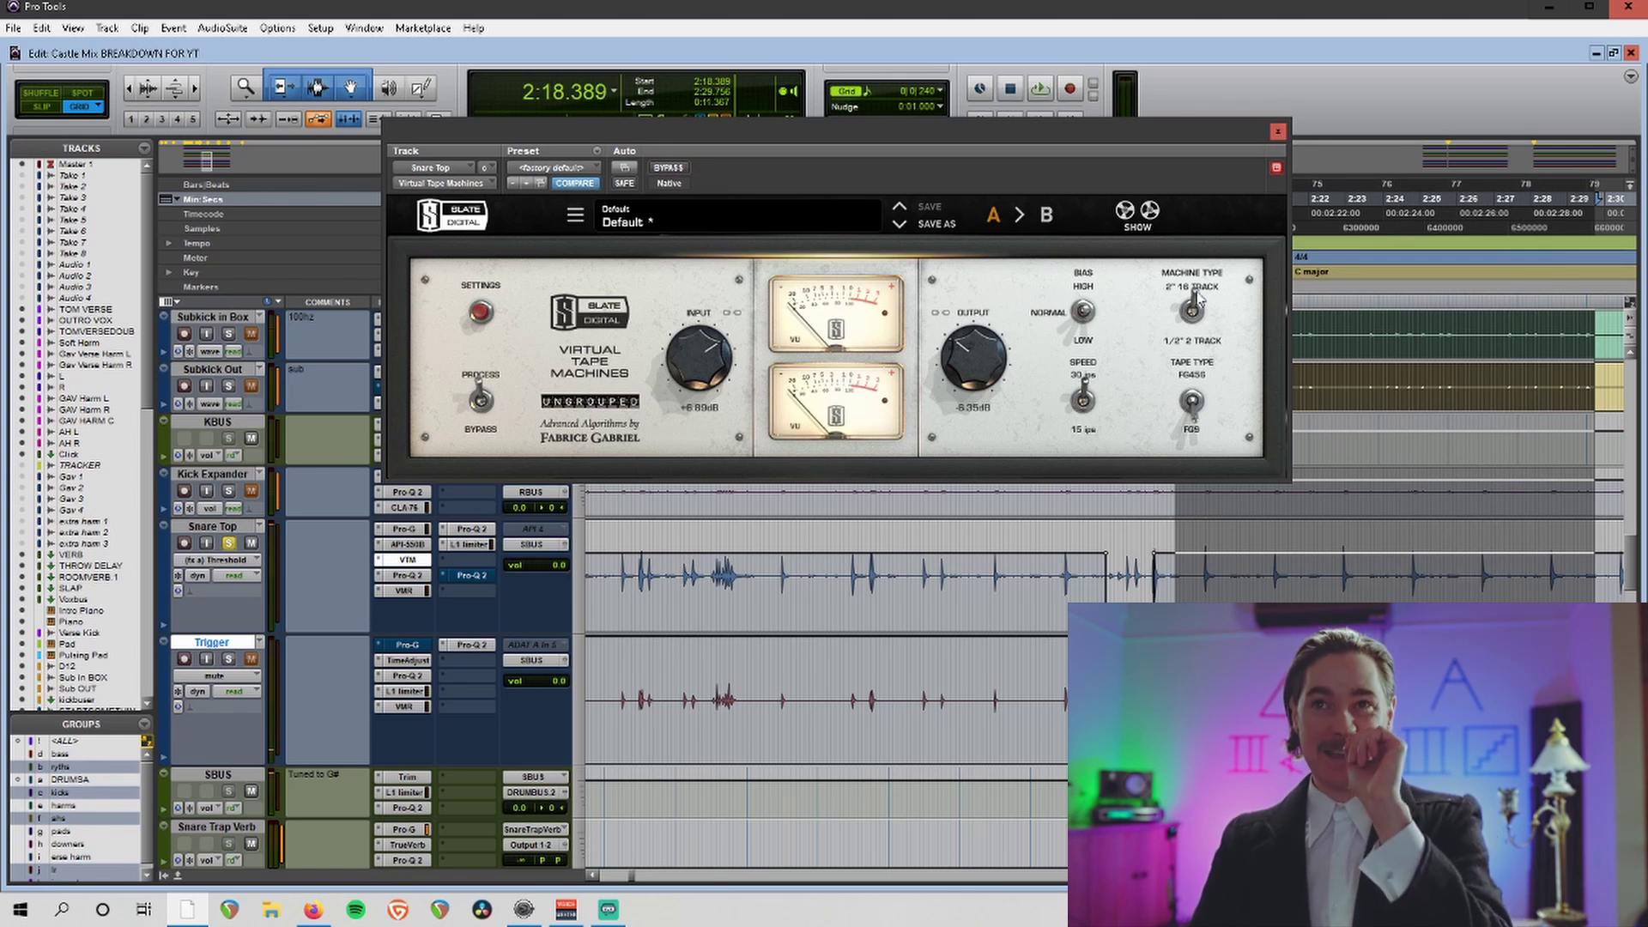
left_click(1278, 134)
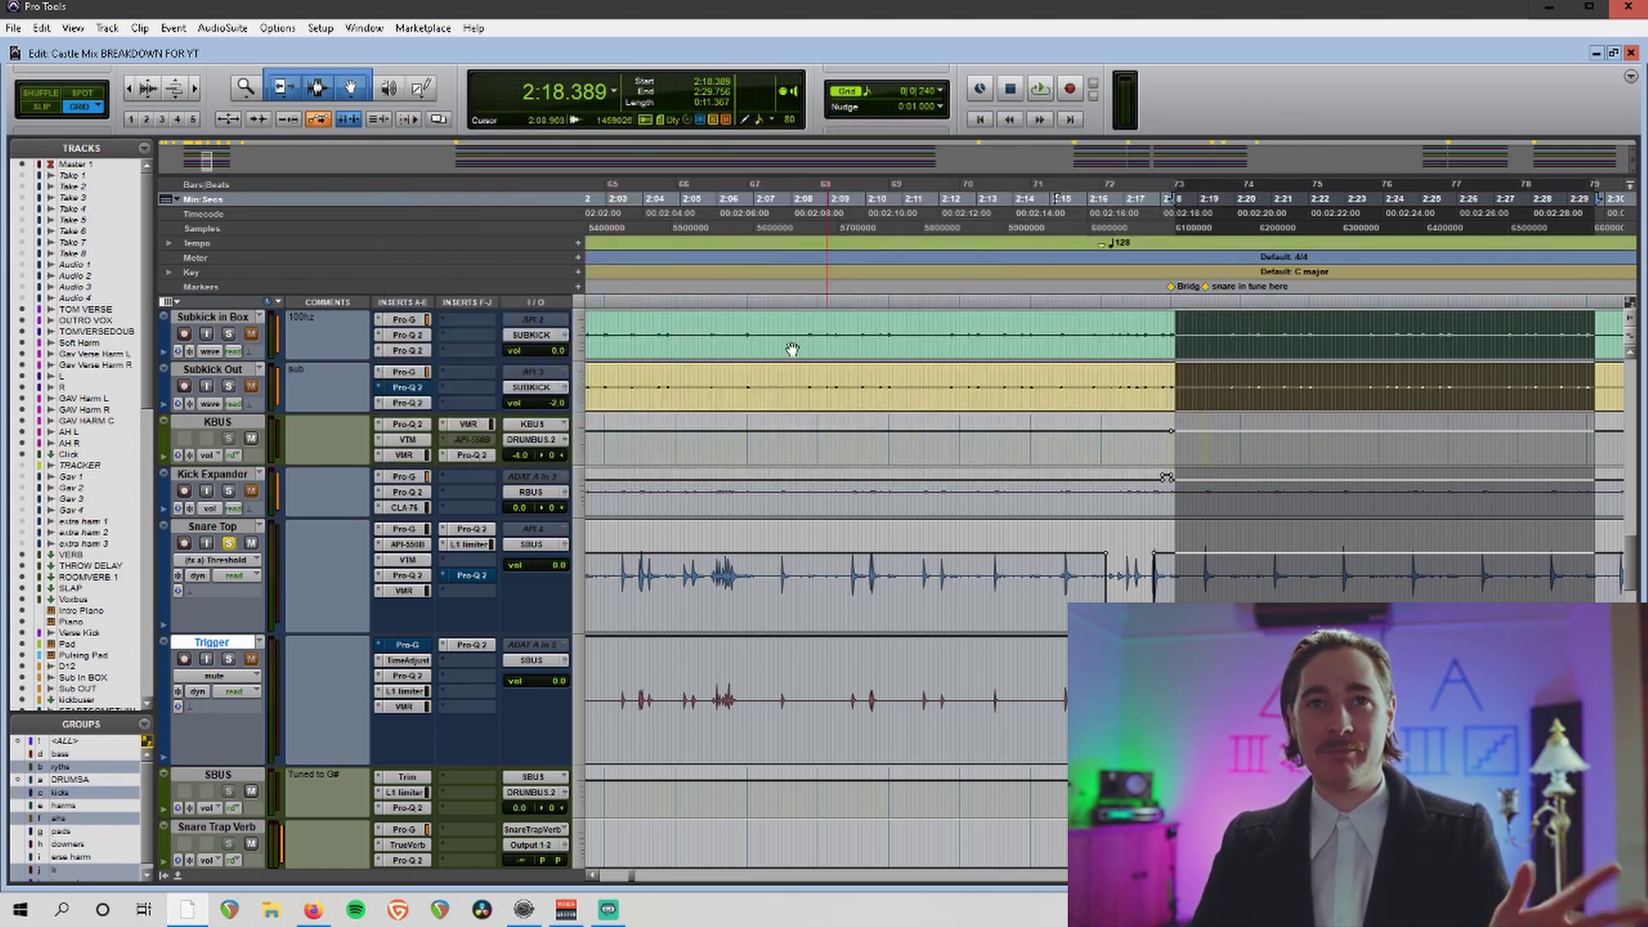
Open Pro-Q 2 on Snare Top, select its narrow 207 Hz boost band, and compare the EQ bypassed and active over the bridge.
left_click(411, 576)
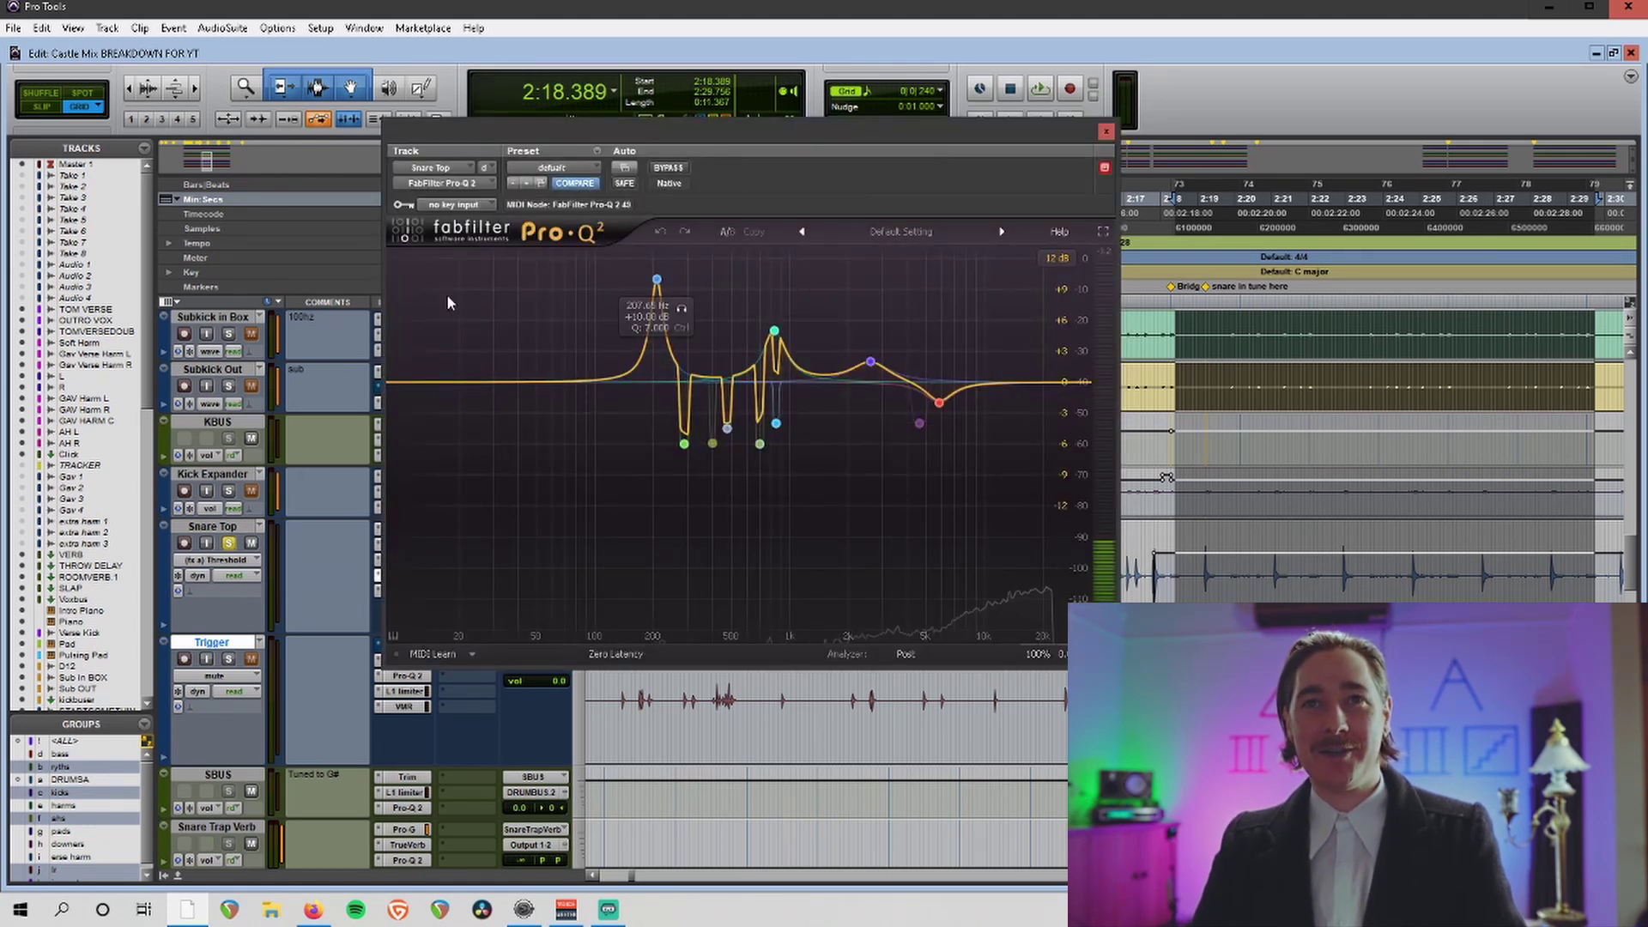
left_click(658, 281)
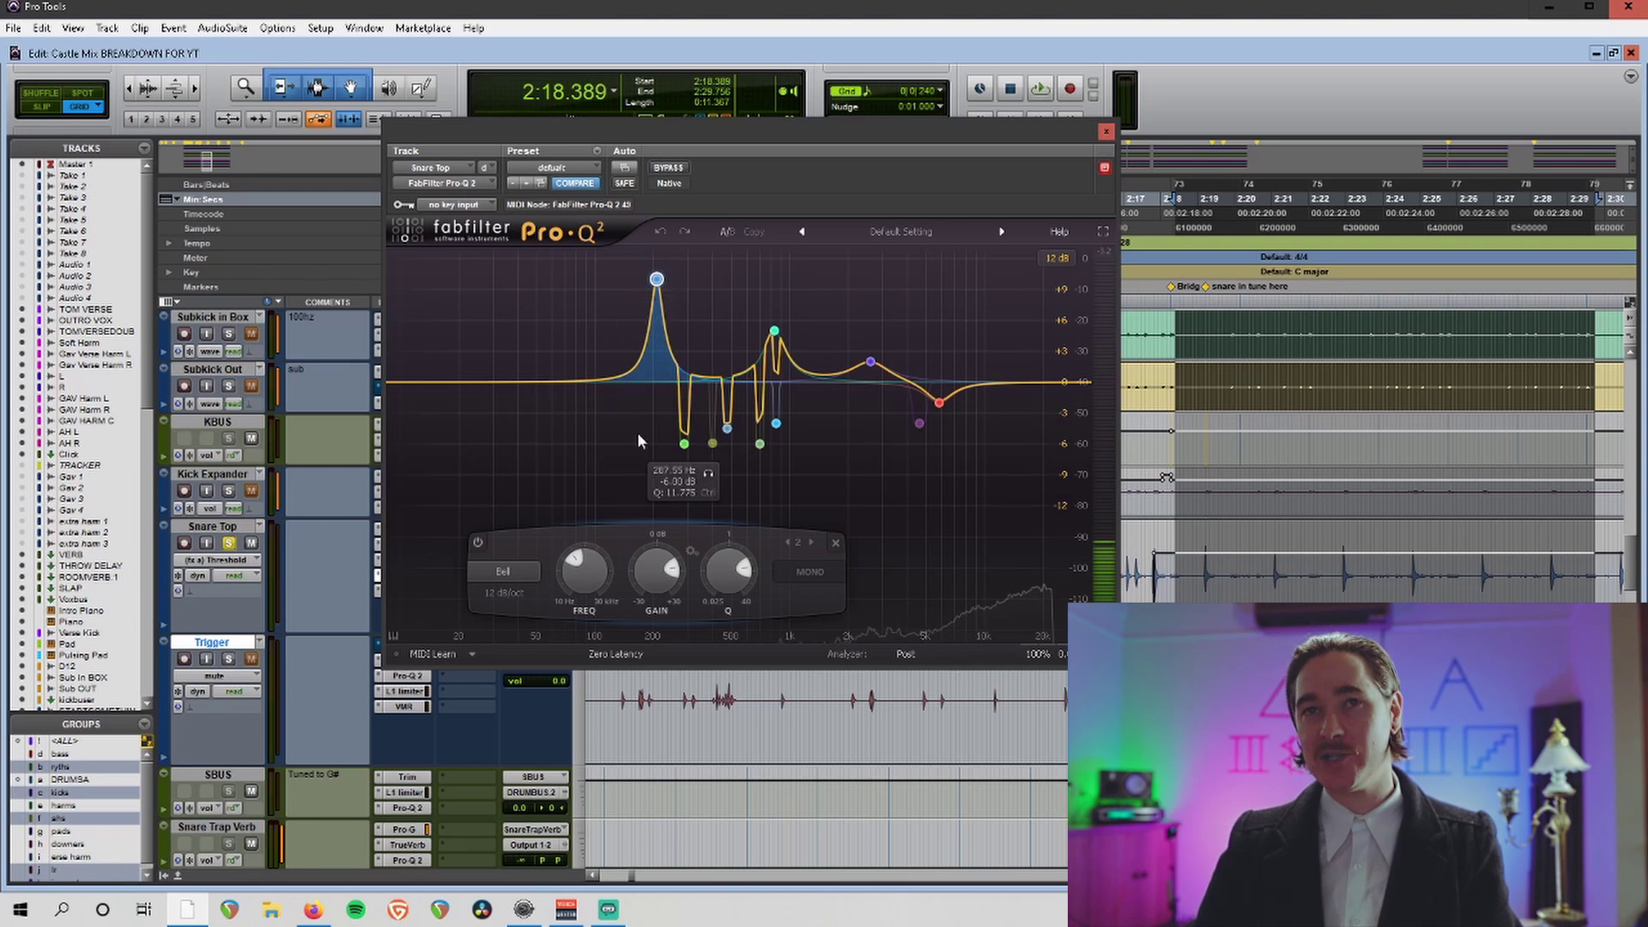
left_click(669, 169)
key("space")
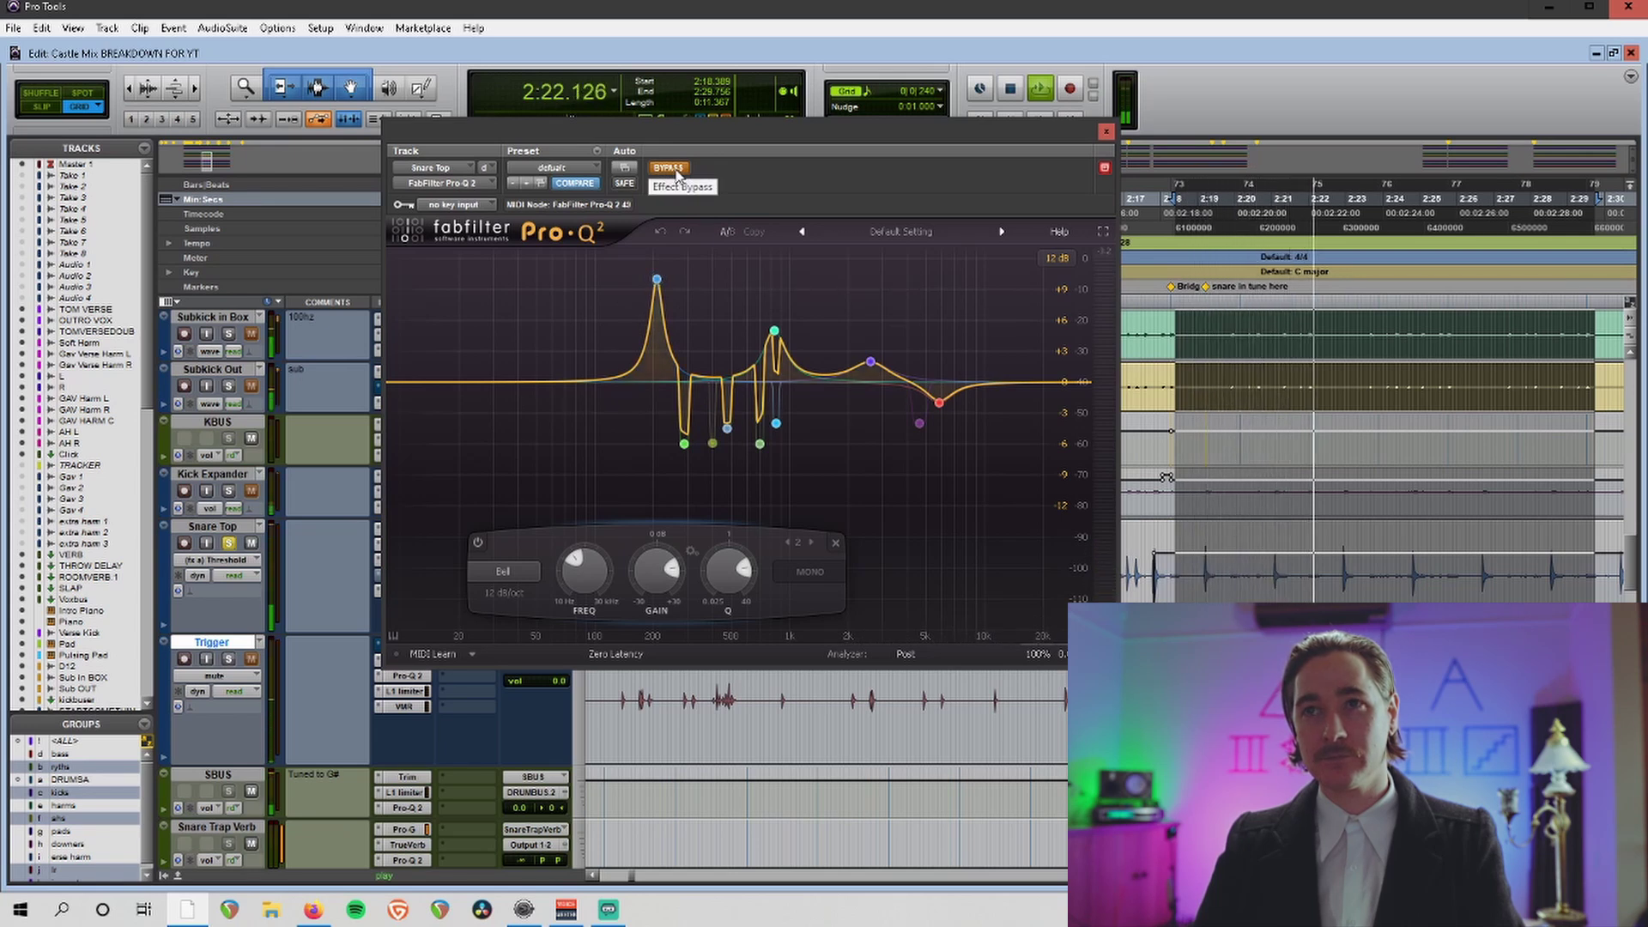
left_click(669, 168)
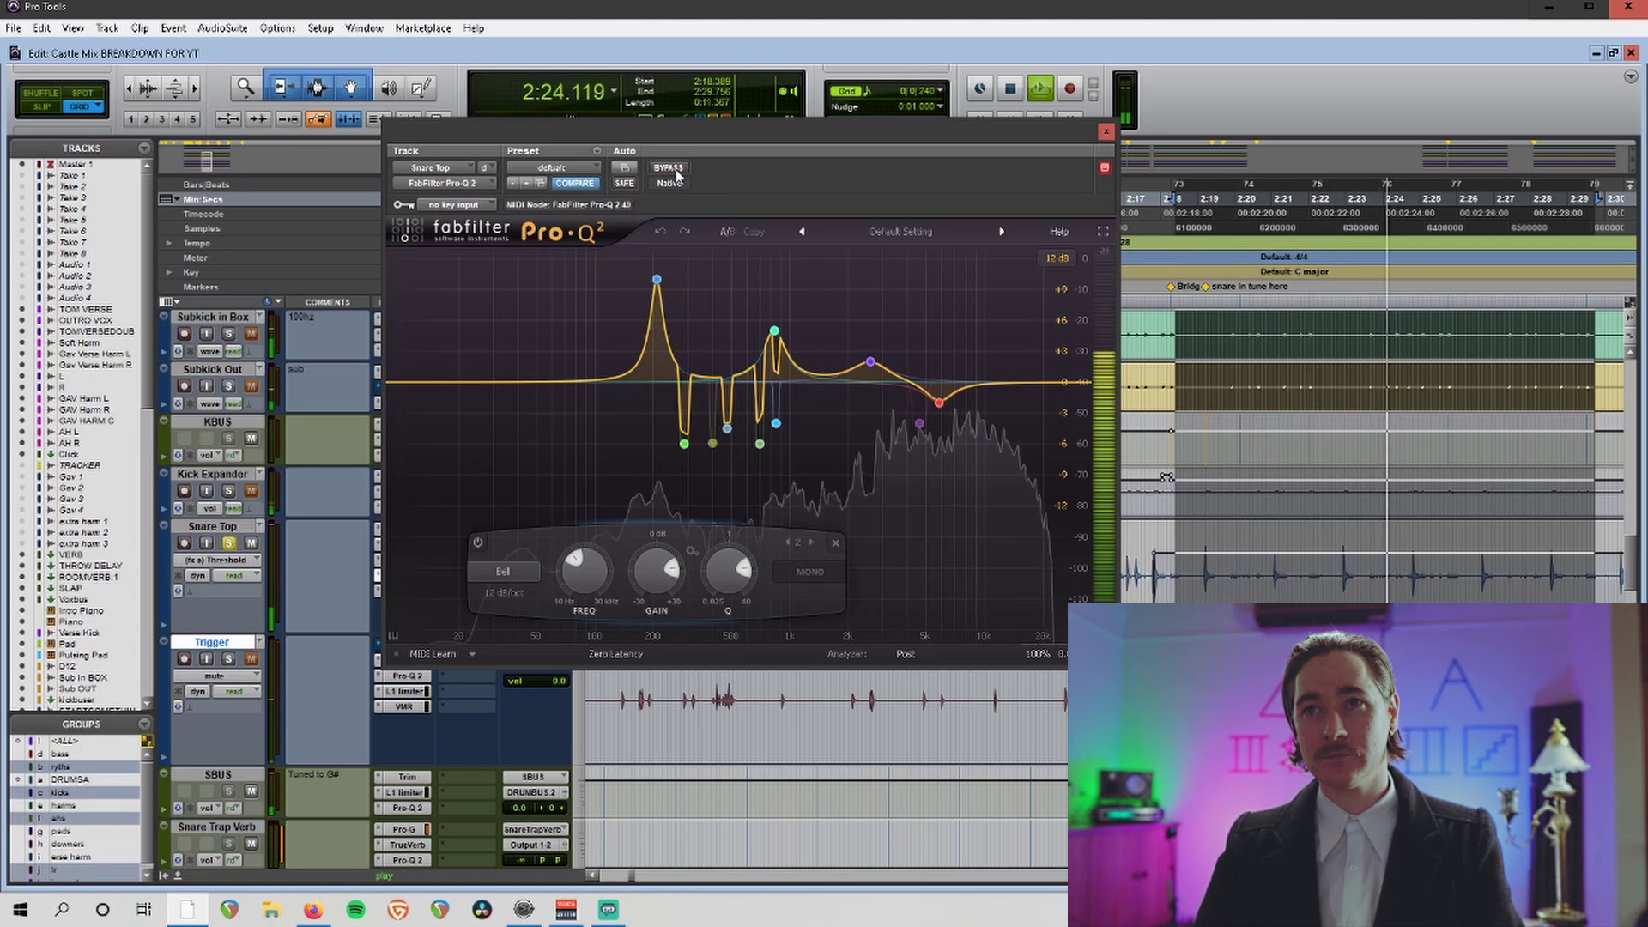
key("space")
Disable the narrow 207 Hz boost, move it to a higher frequency, and try a broad boost of about 6 dB near 200 Hz.
mouse_move(666, 306)
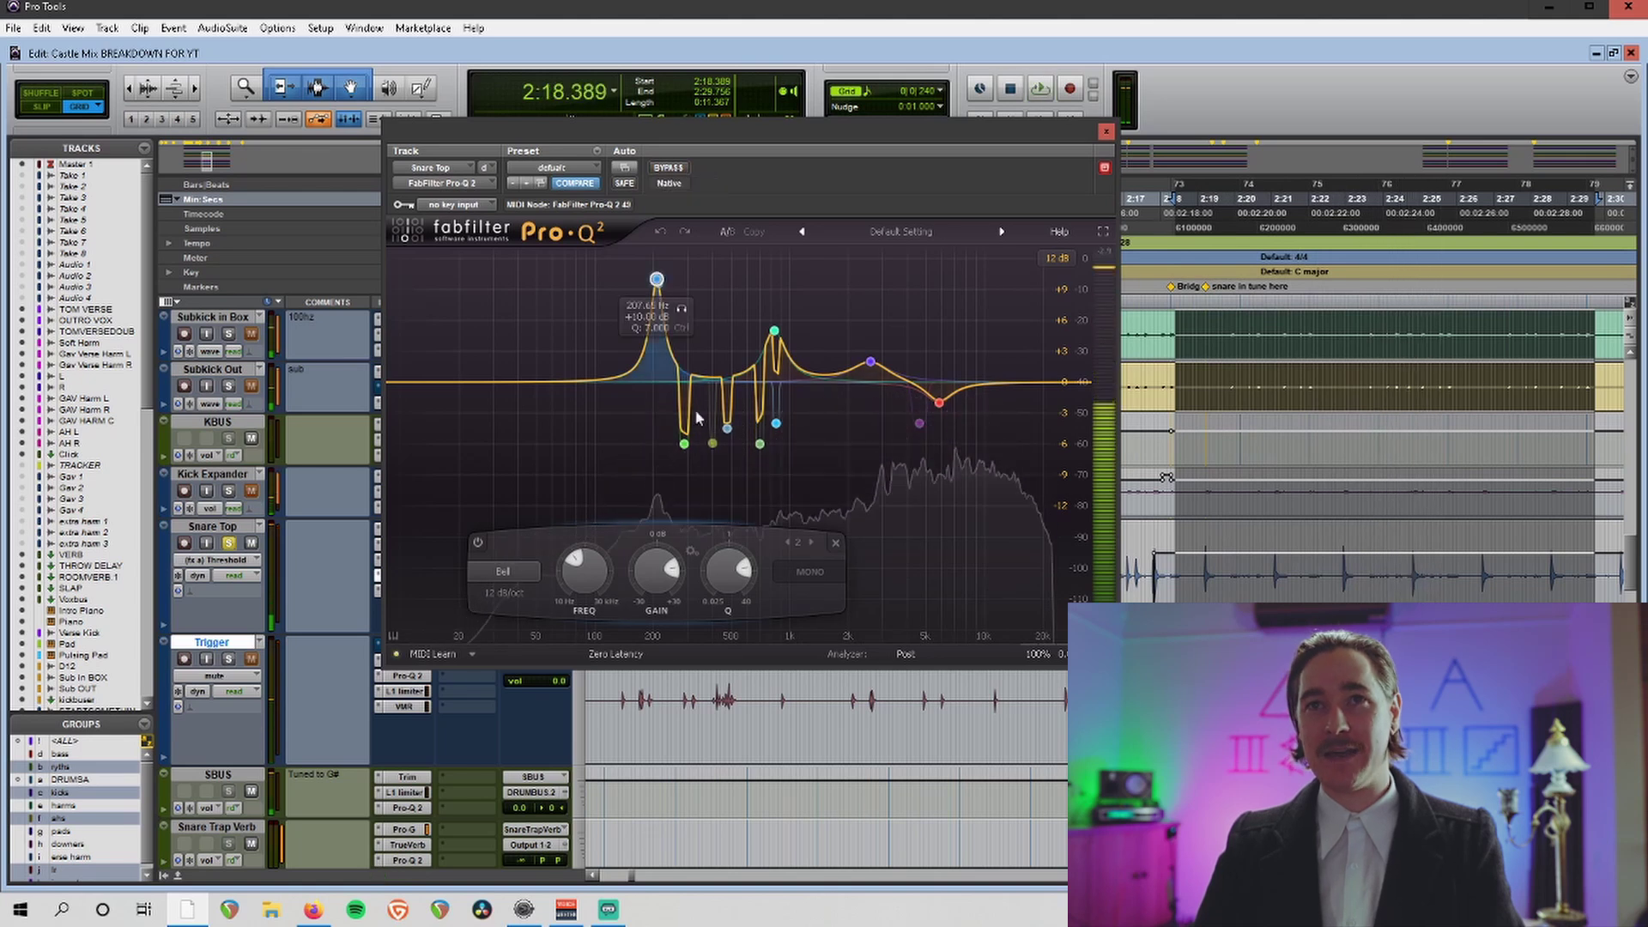
double_click(657, 280)
left_click_drag(688, 388, 639, 388)
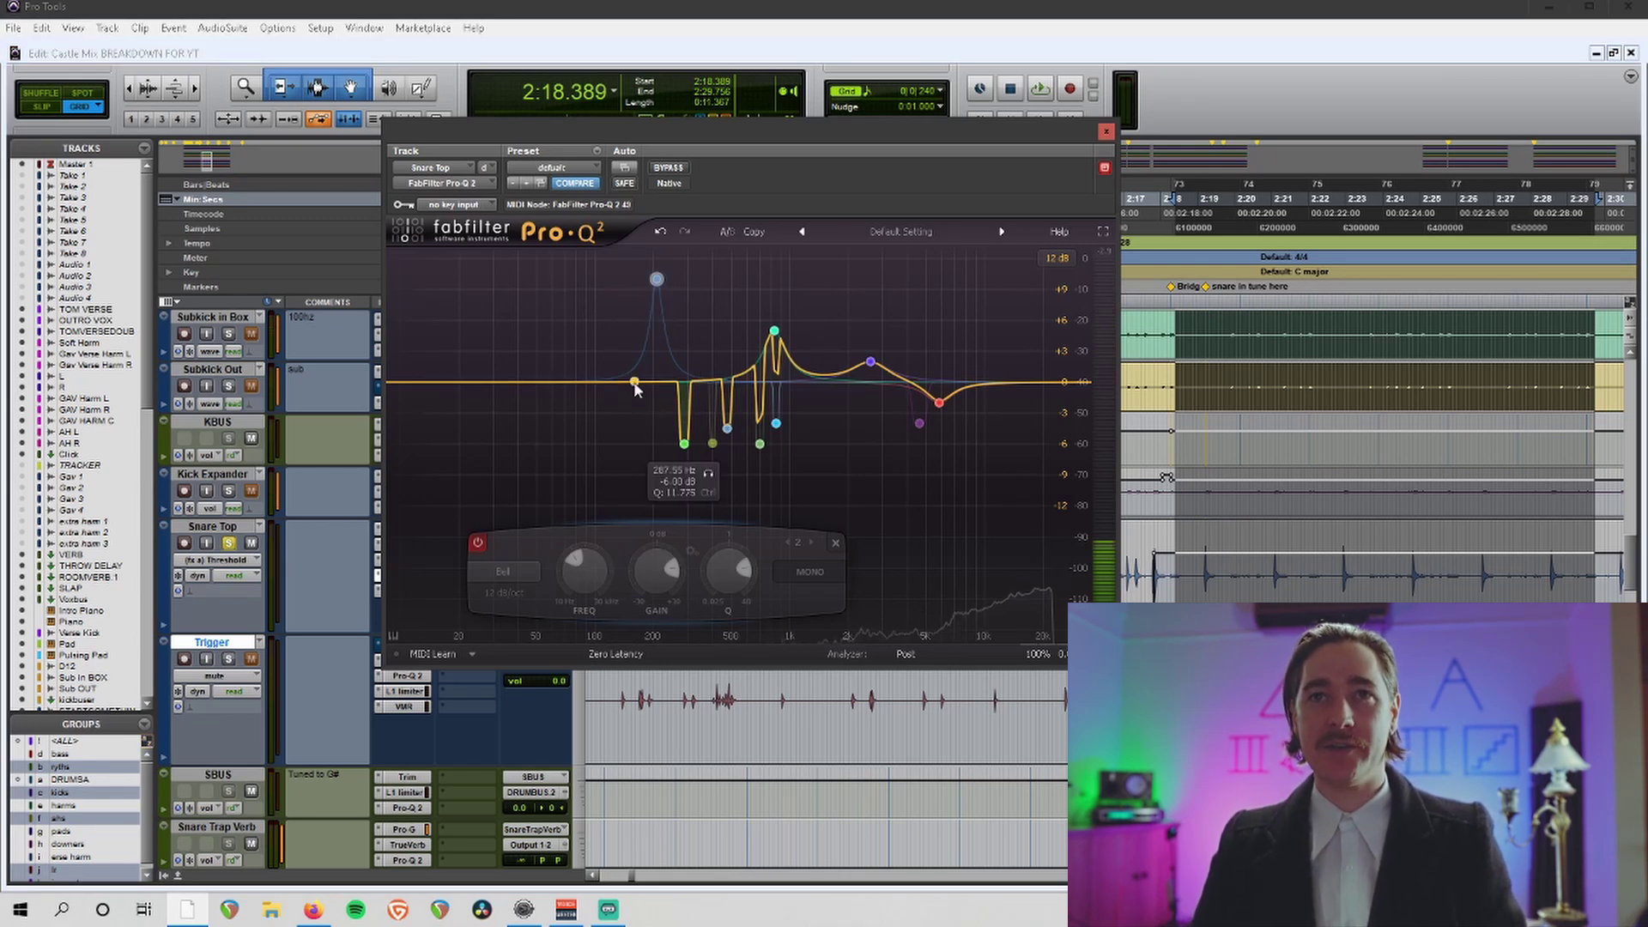
mouse_move(660, 275)
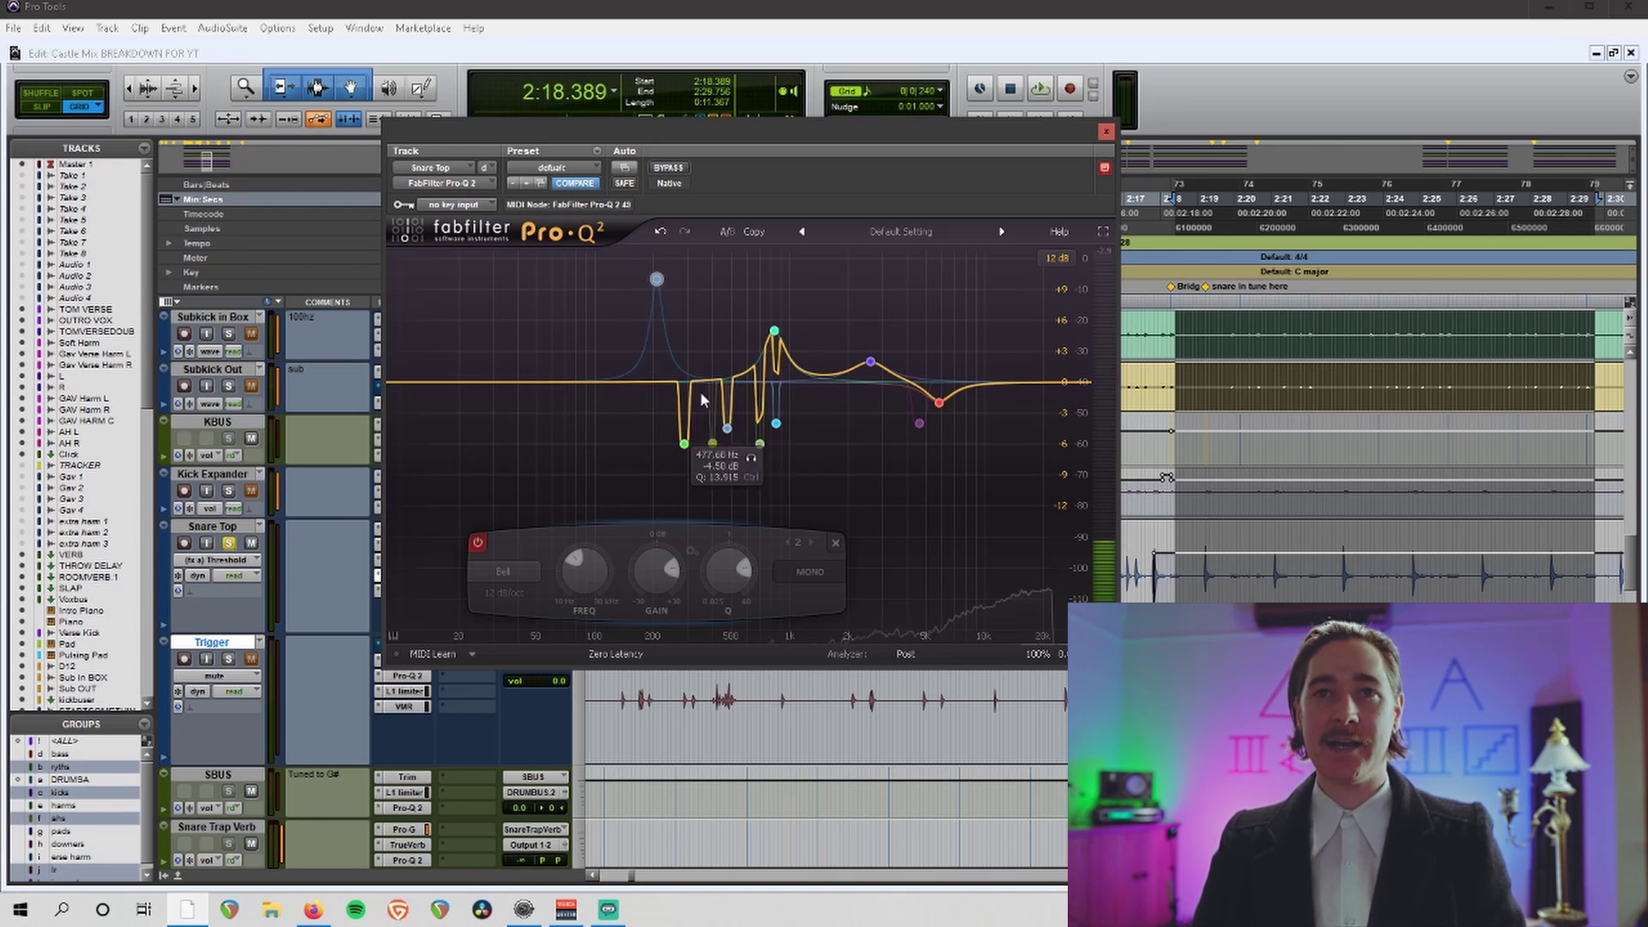
mouse_move(629, 387)
mouse_move(729, 420)
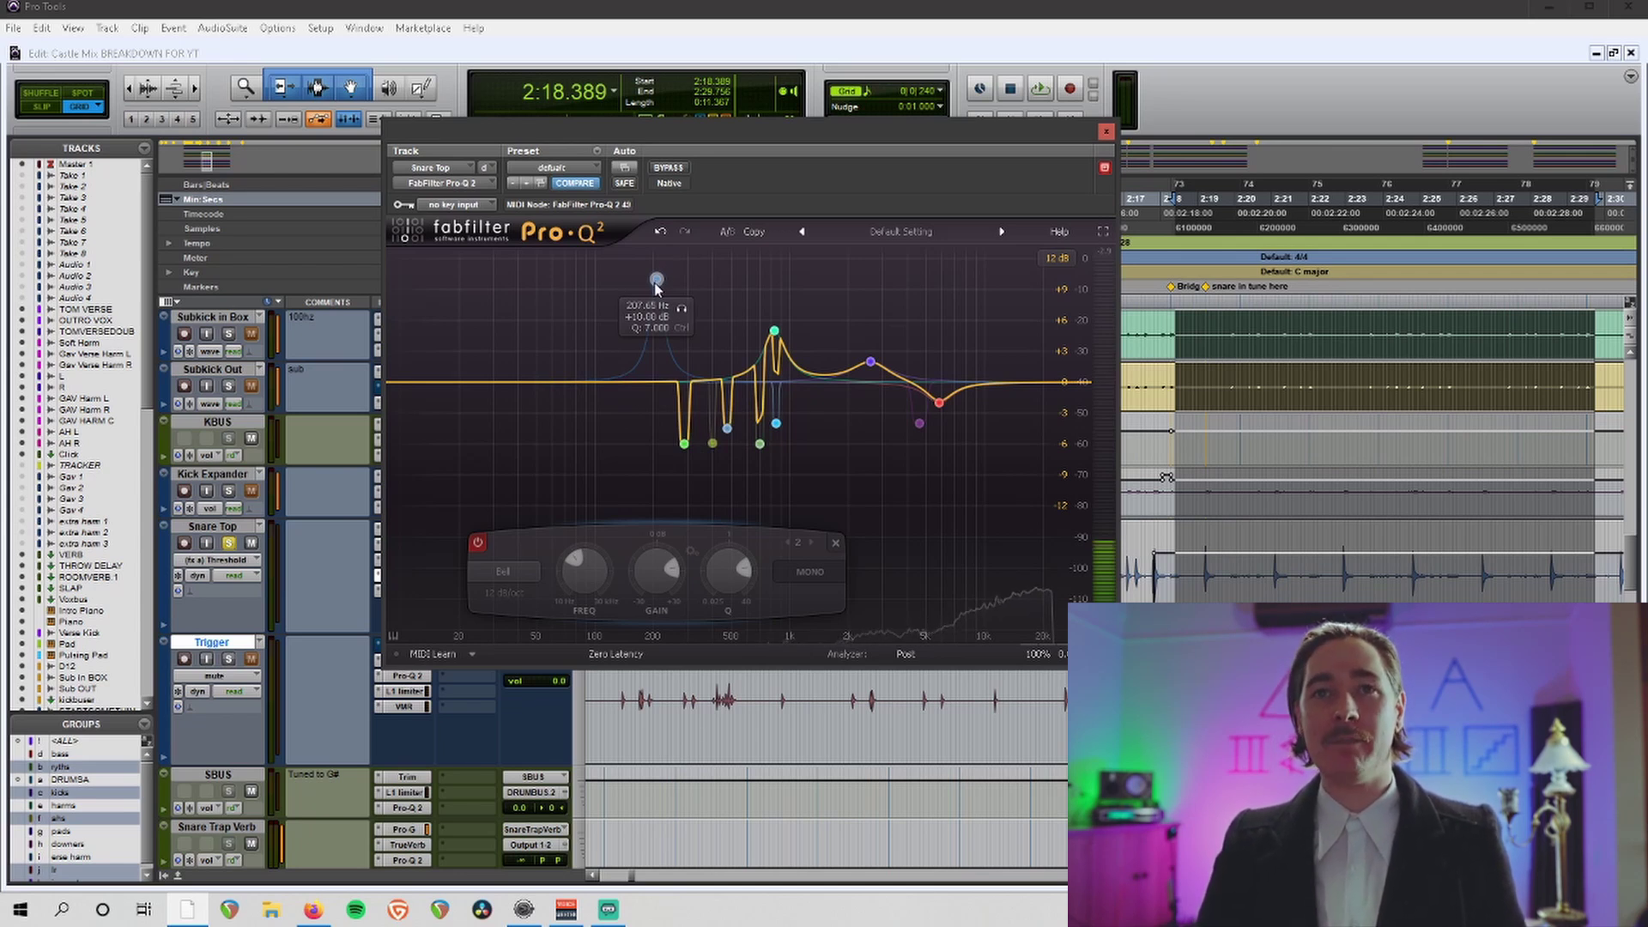
left_click_drag(656, 286, 708, 286)
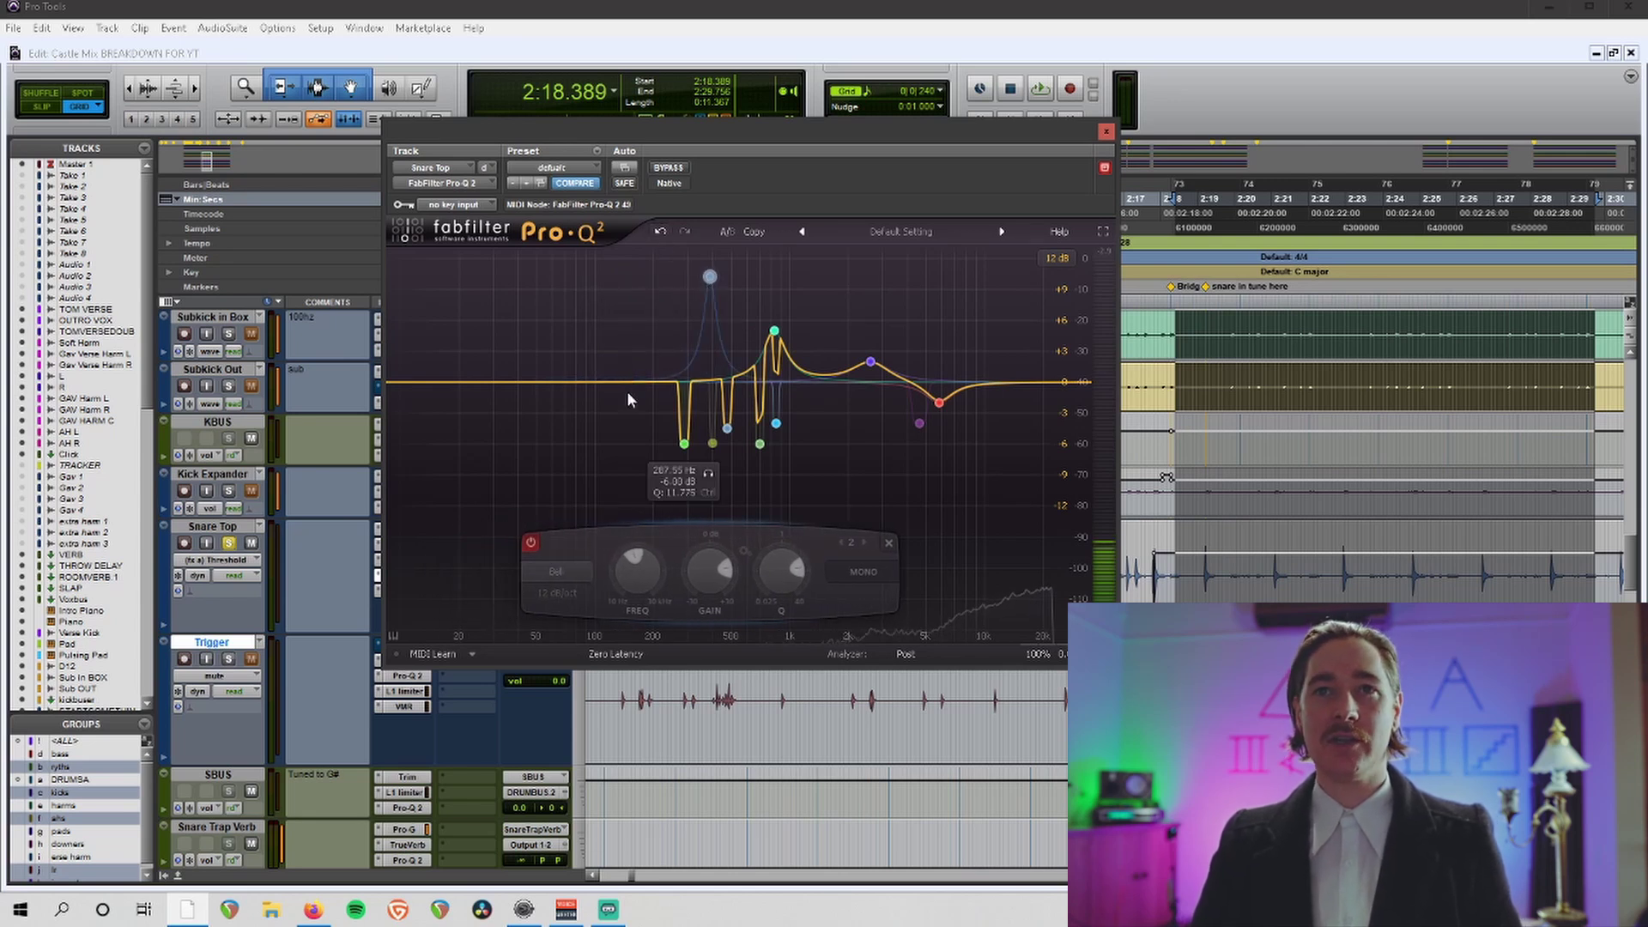
left_click_drag(632, 385, 654, 323)
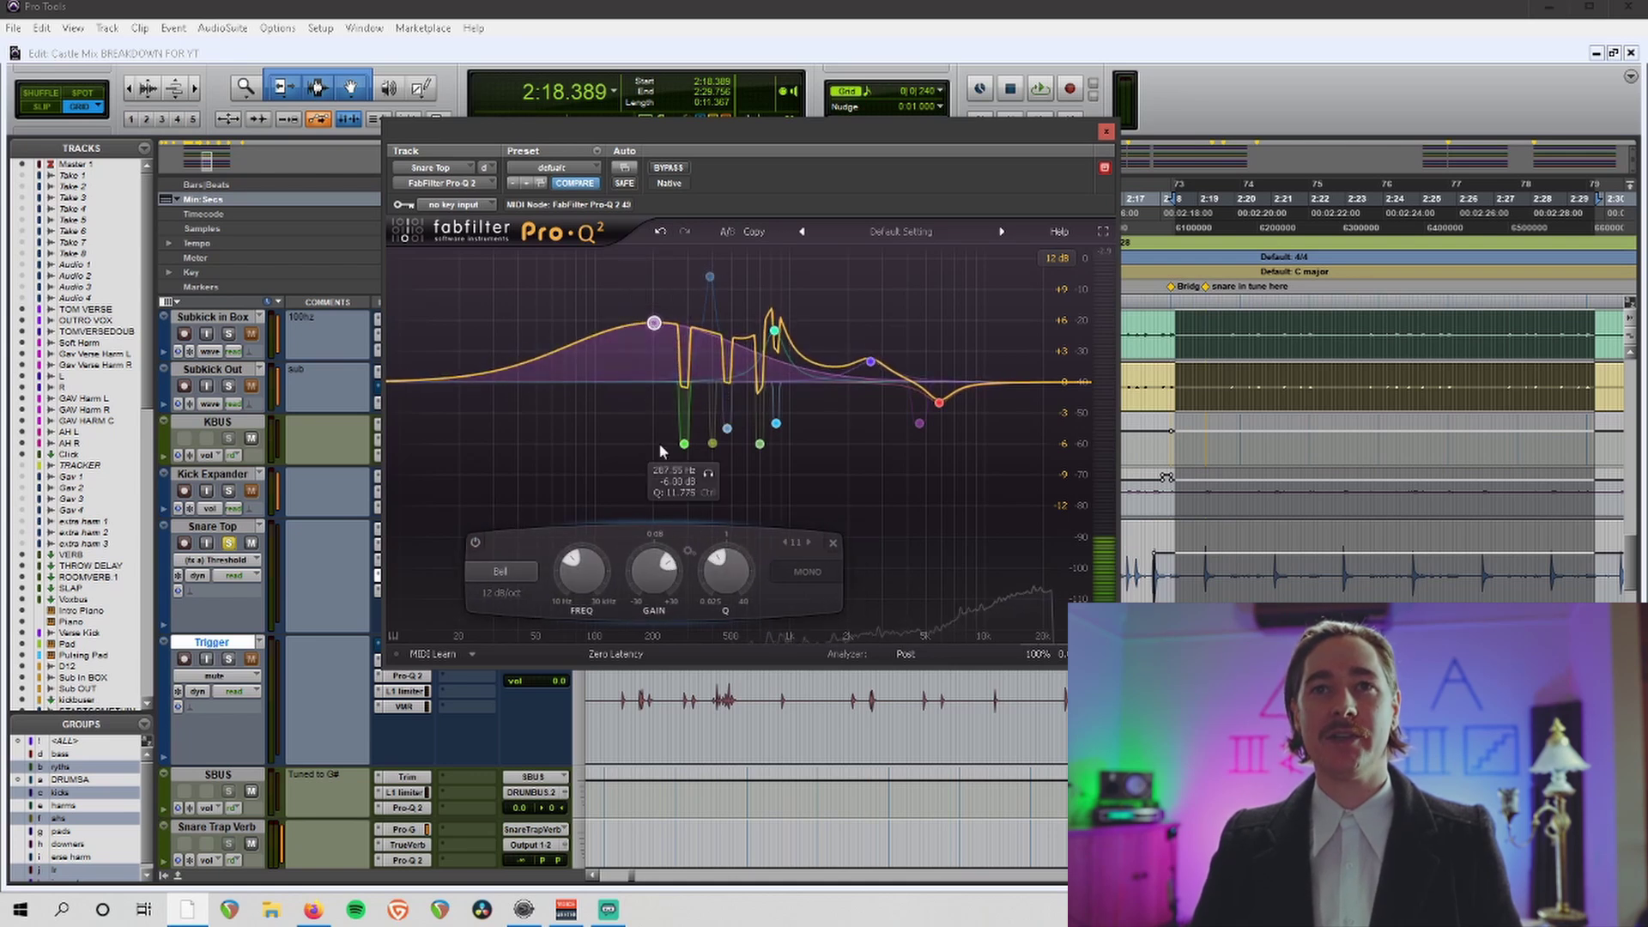
Undo the broad boost, the band move and the disabling of the narrow boost in Snare Top's Pro-Q 2.
left_click(661, 231)
left_click(661, 232)
left_click(661, 232)
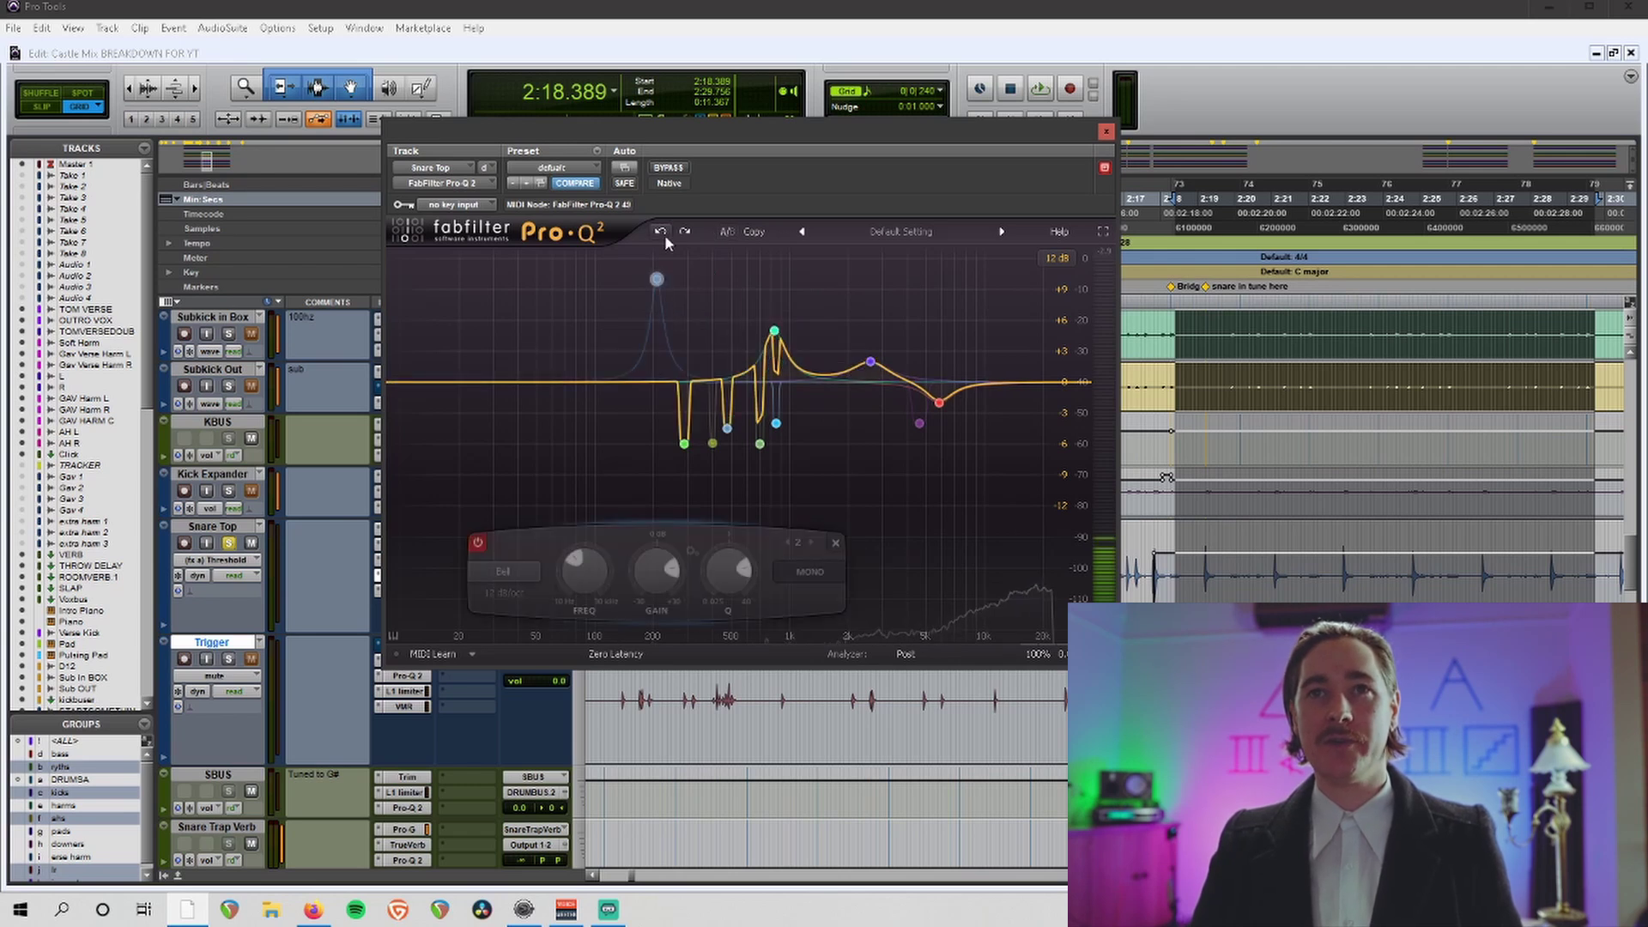
left_click(661, 239)
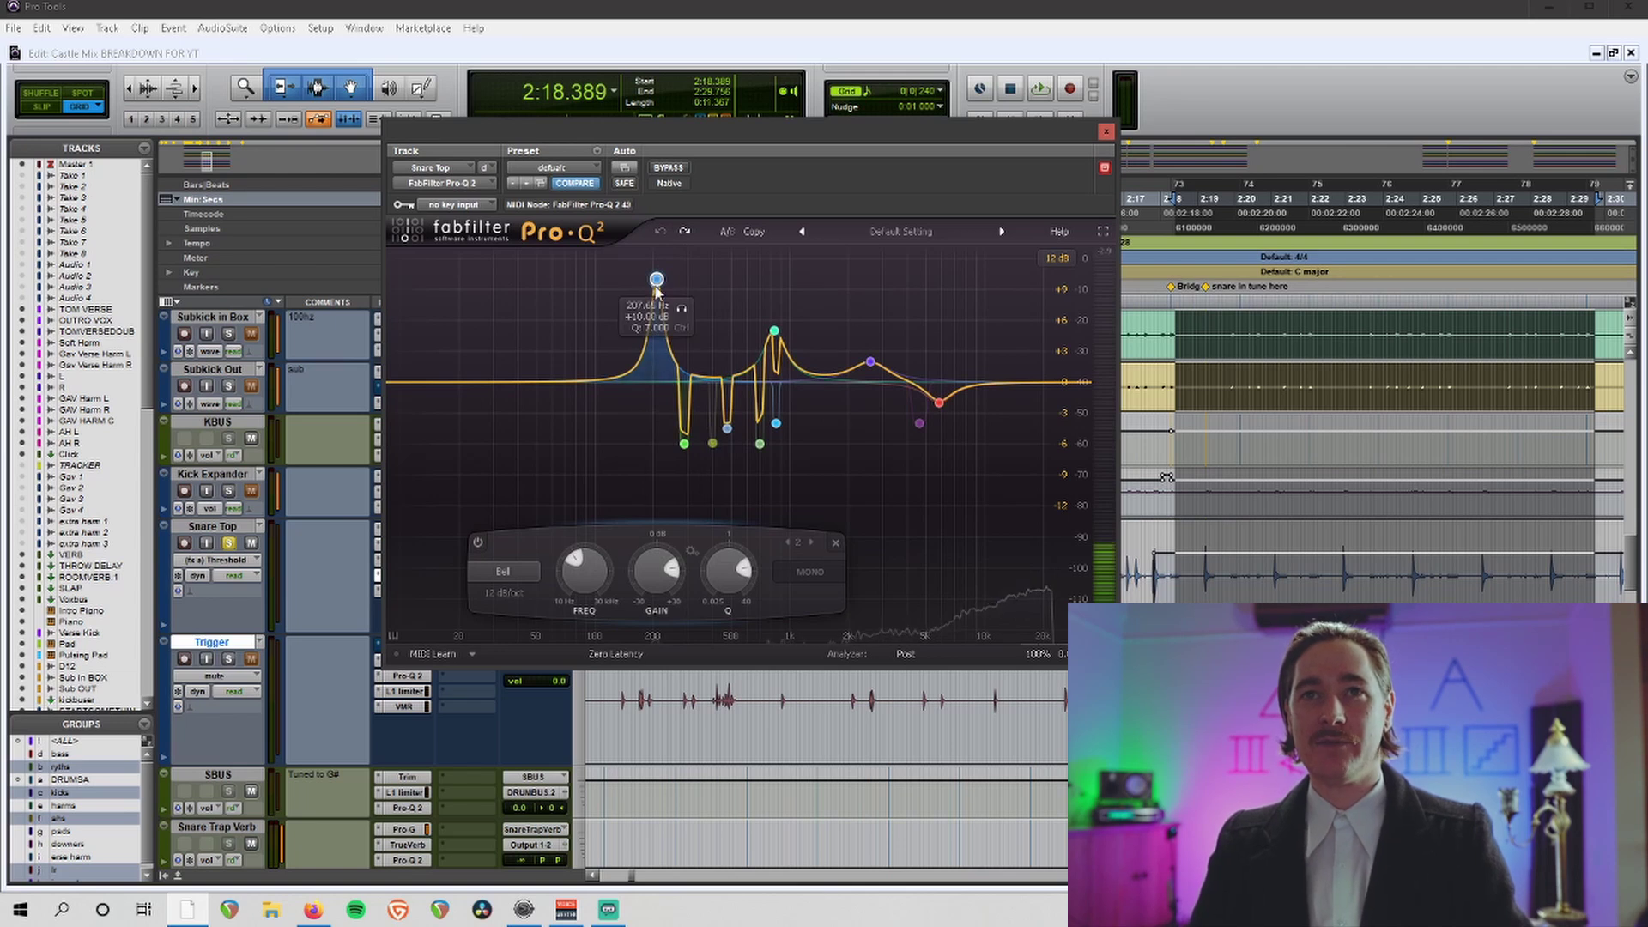
Solo the narrow 207 Hz boost band in Snare Top's Pro-Q 2 over the bridge, and return to the full EQ.
key("space")
left_click(682, 307)
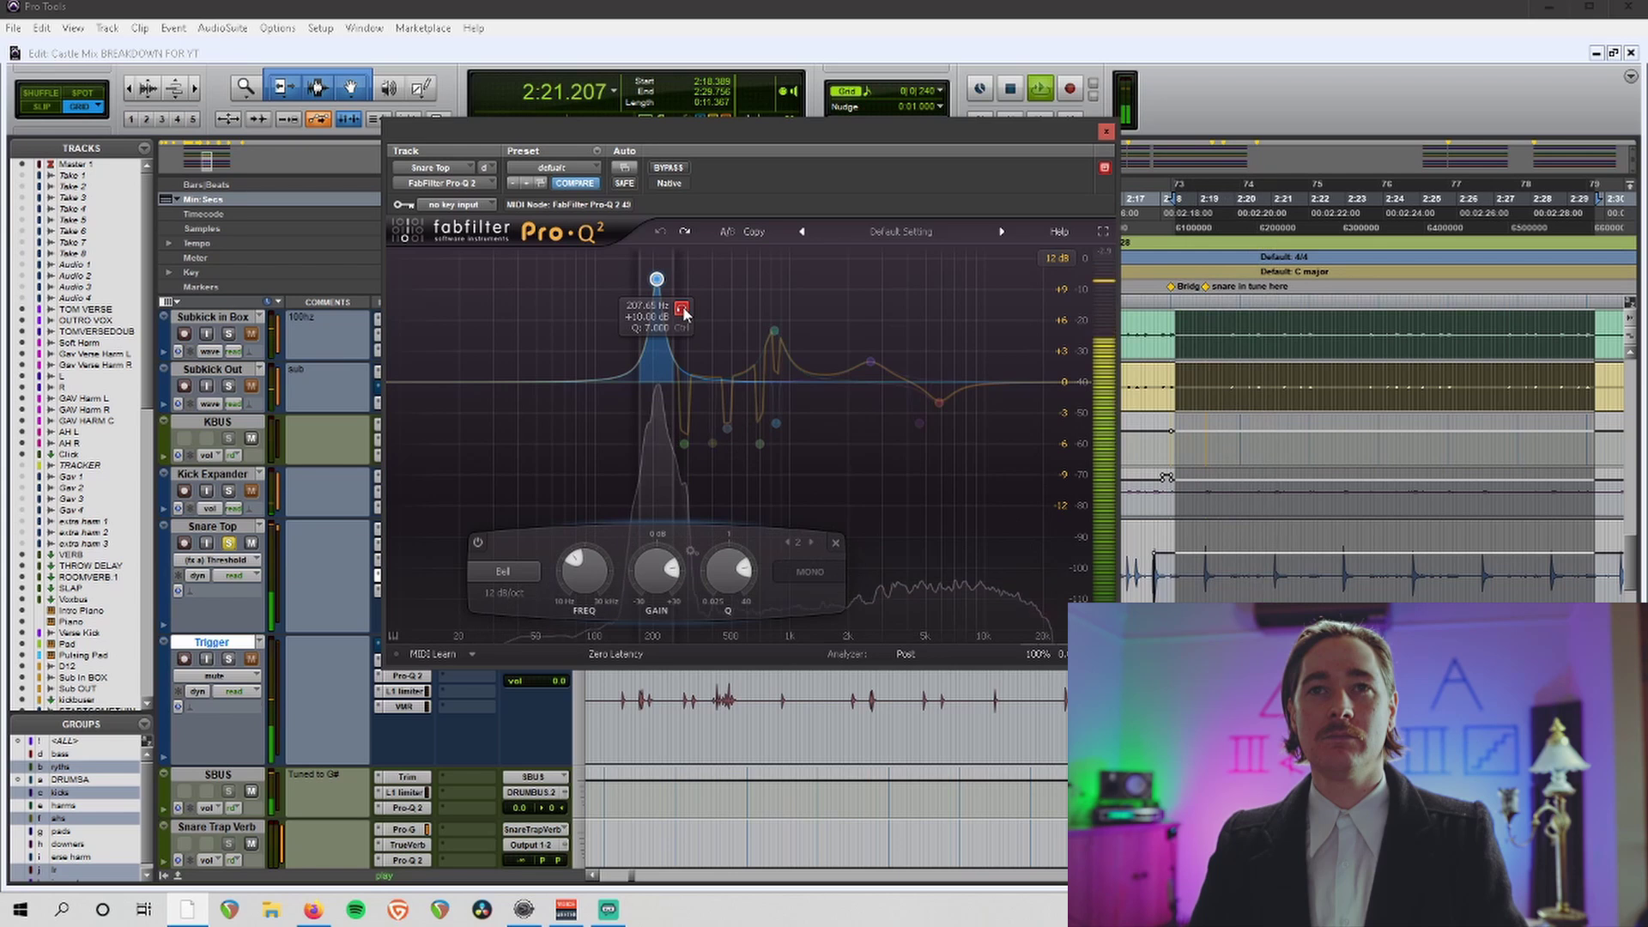
left_click(681, 308)
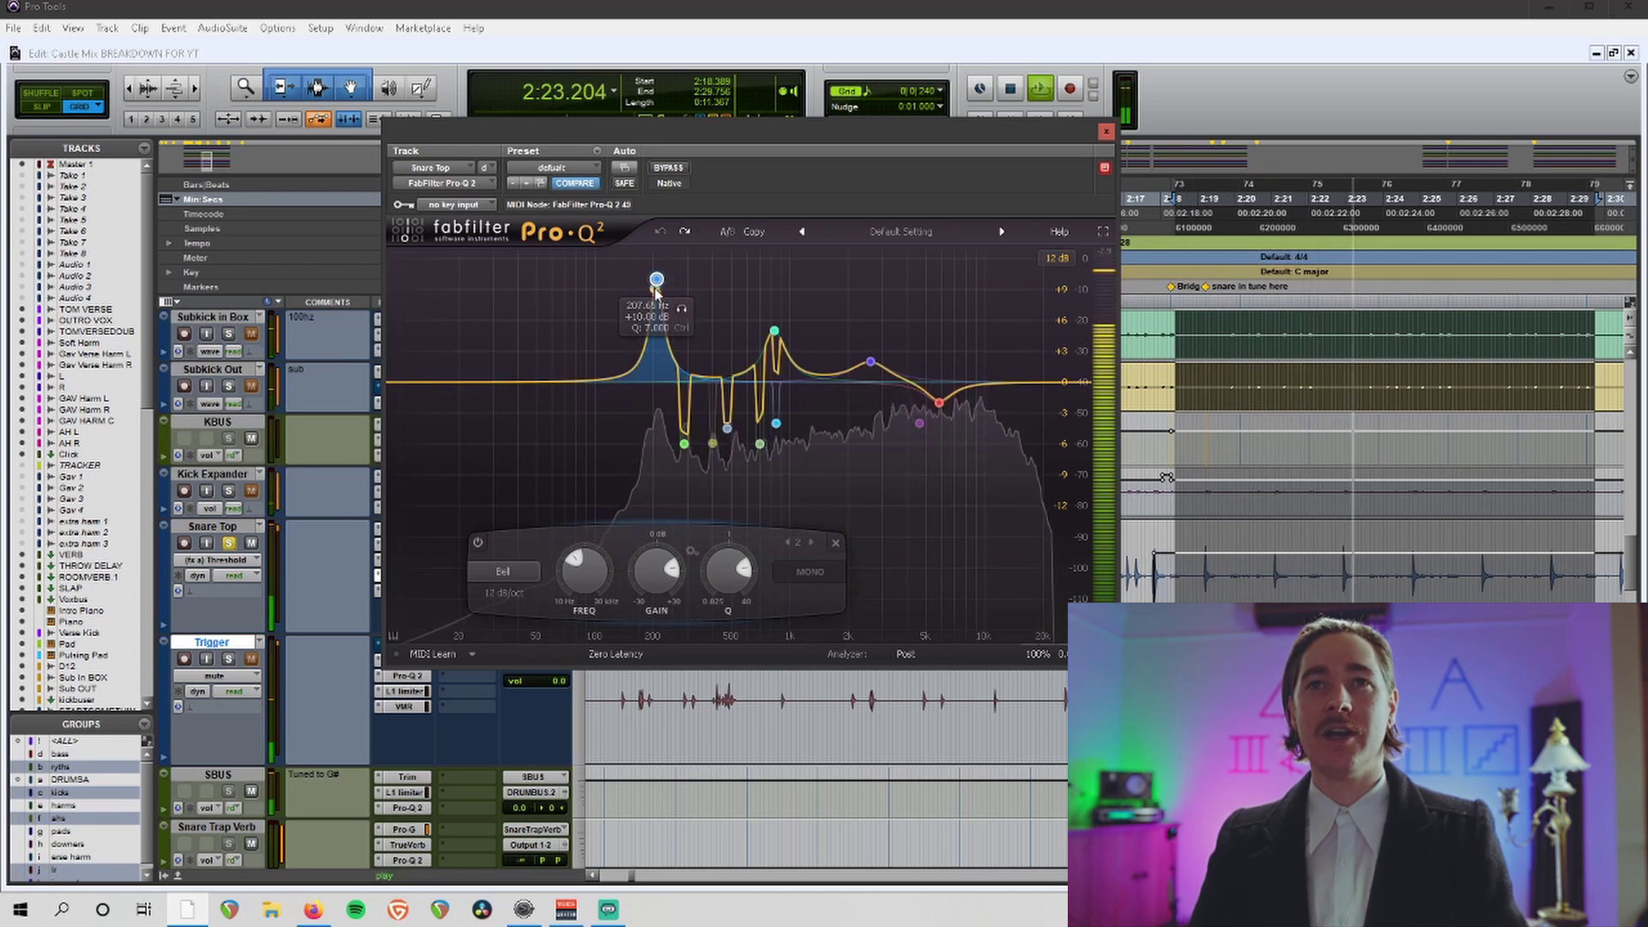
key("space")
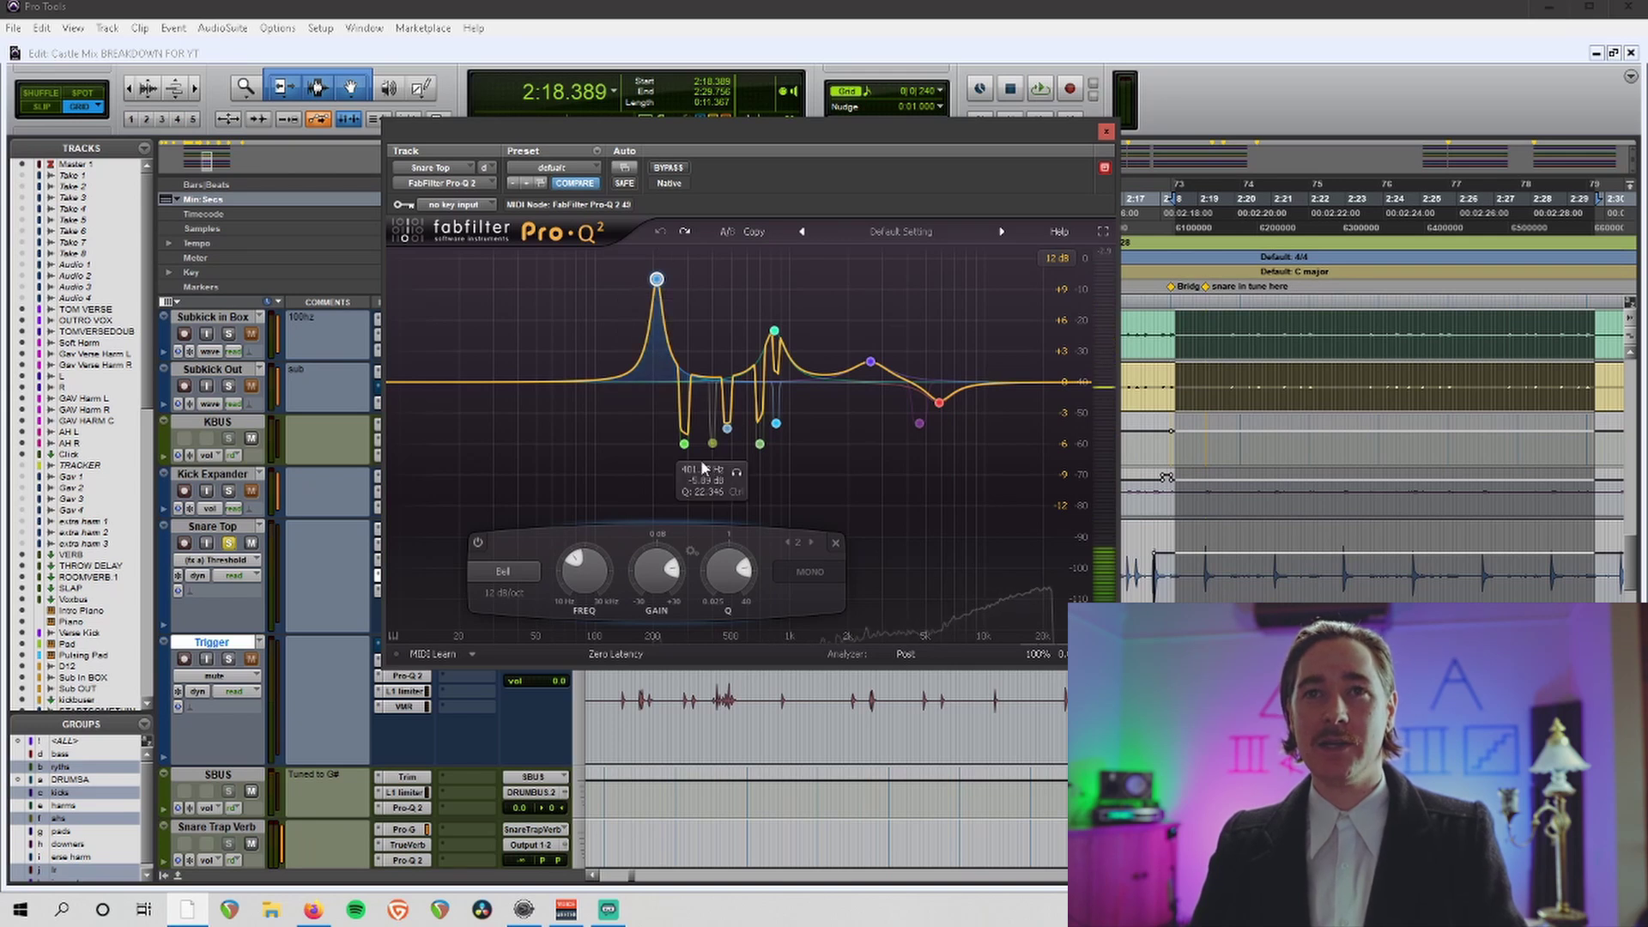
Select the group of narrow cut bands in Snare Top's Pro-Q 2 and compare them disabled and active over the bridge.
left_click_drag(627, 404, 805, 470)
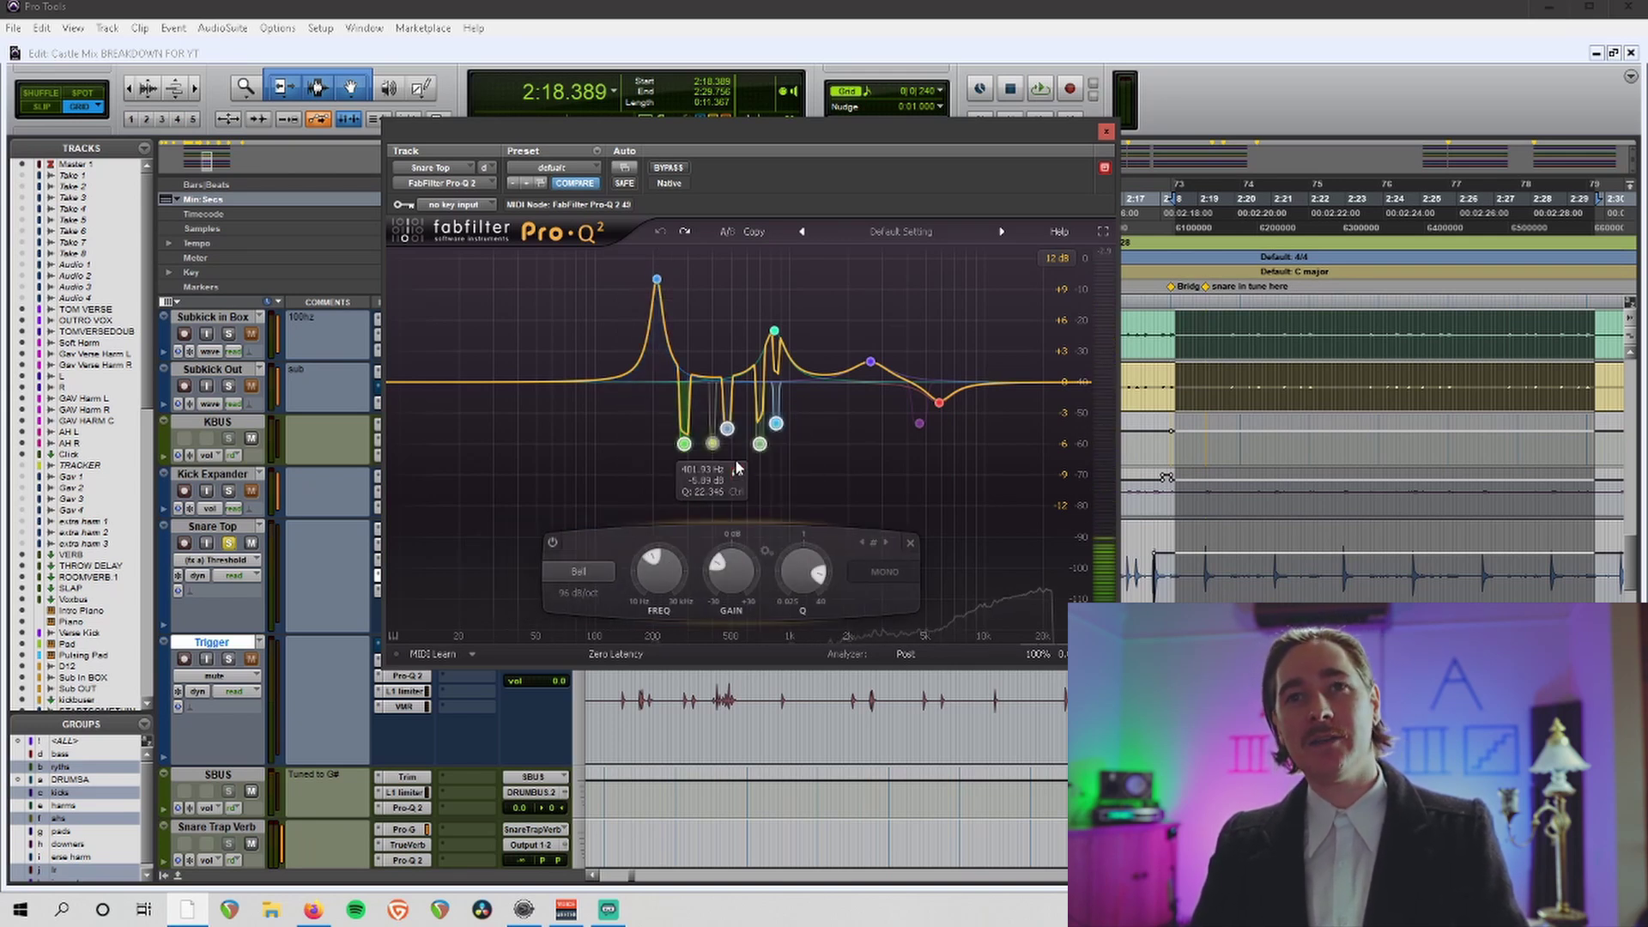
double_click(713, 444)
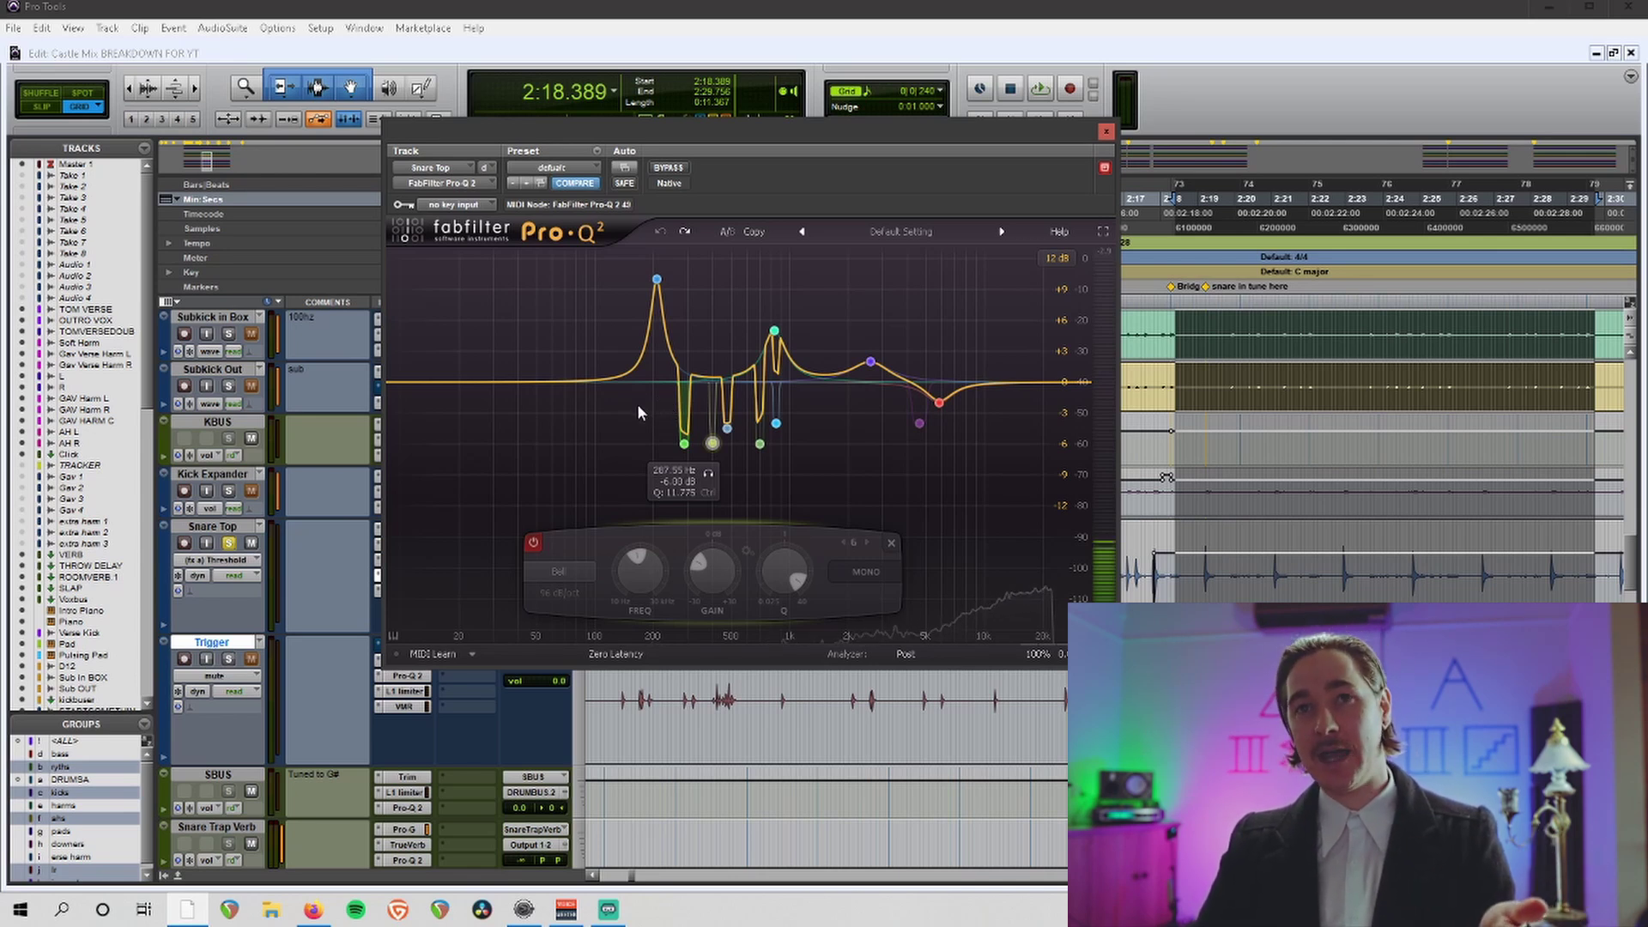
left_click_drag(645, 394, 807, 486)
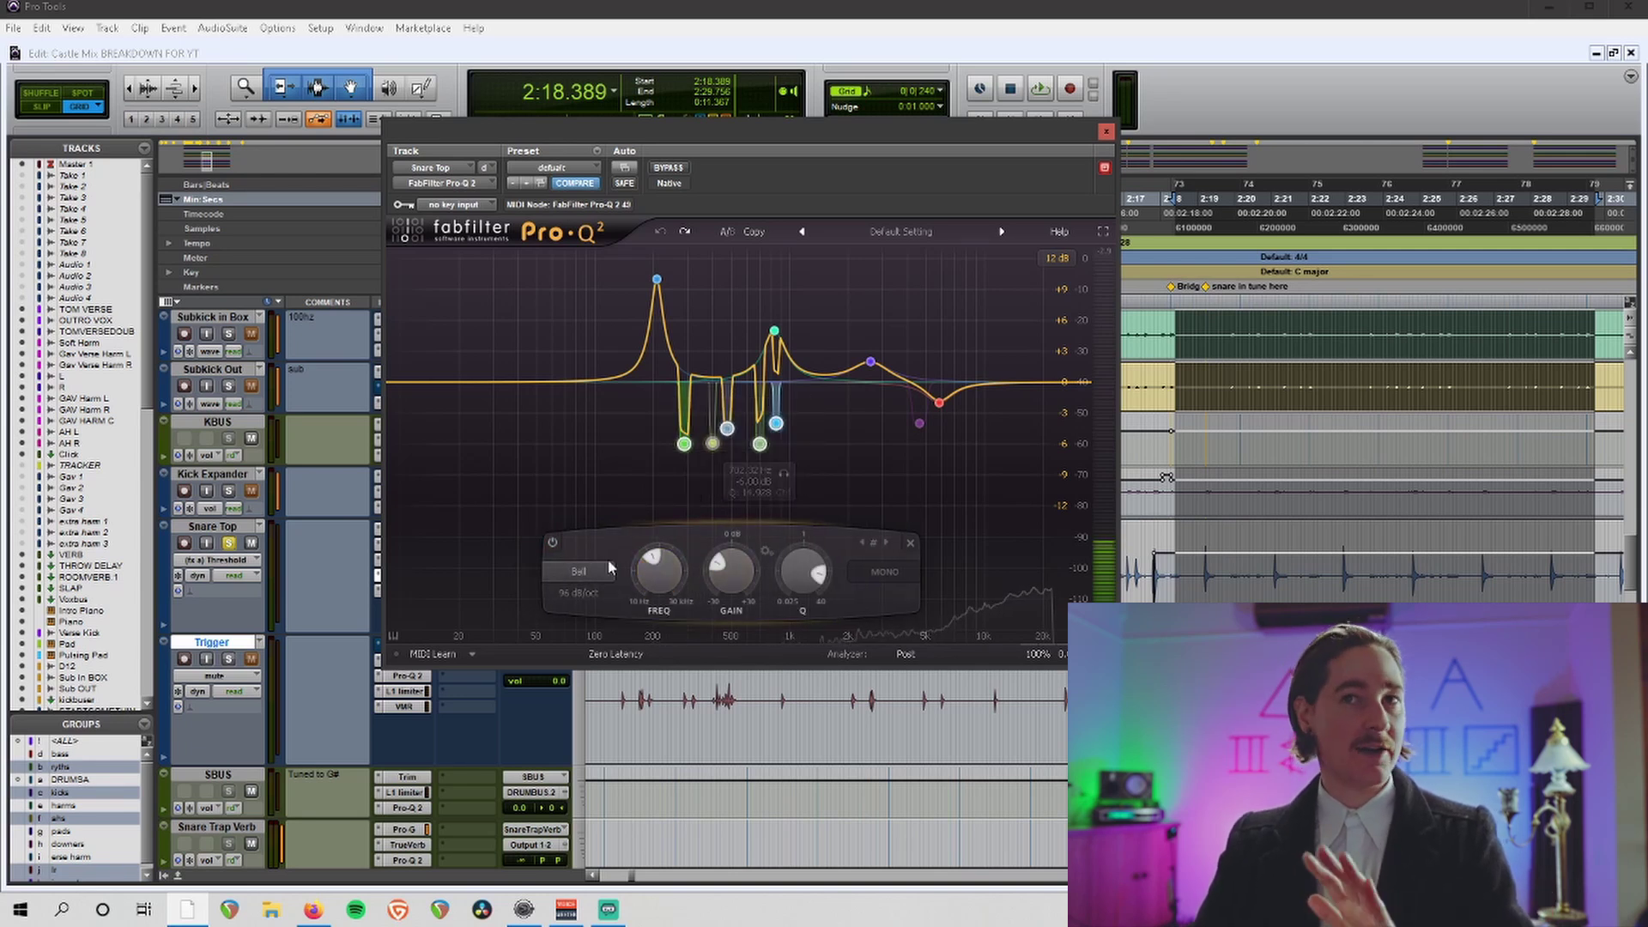
left_click_drag(655, 406, 800, 481)
left_click(553, 542)
key("space")
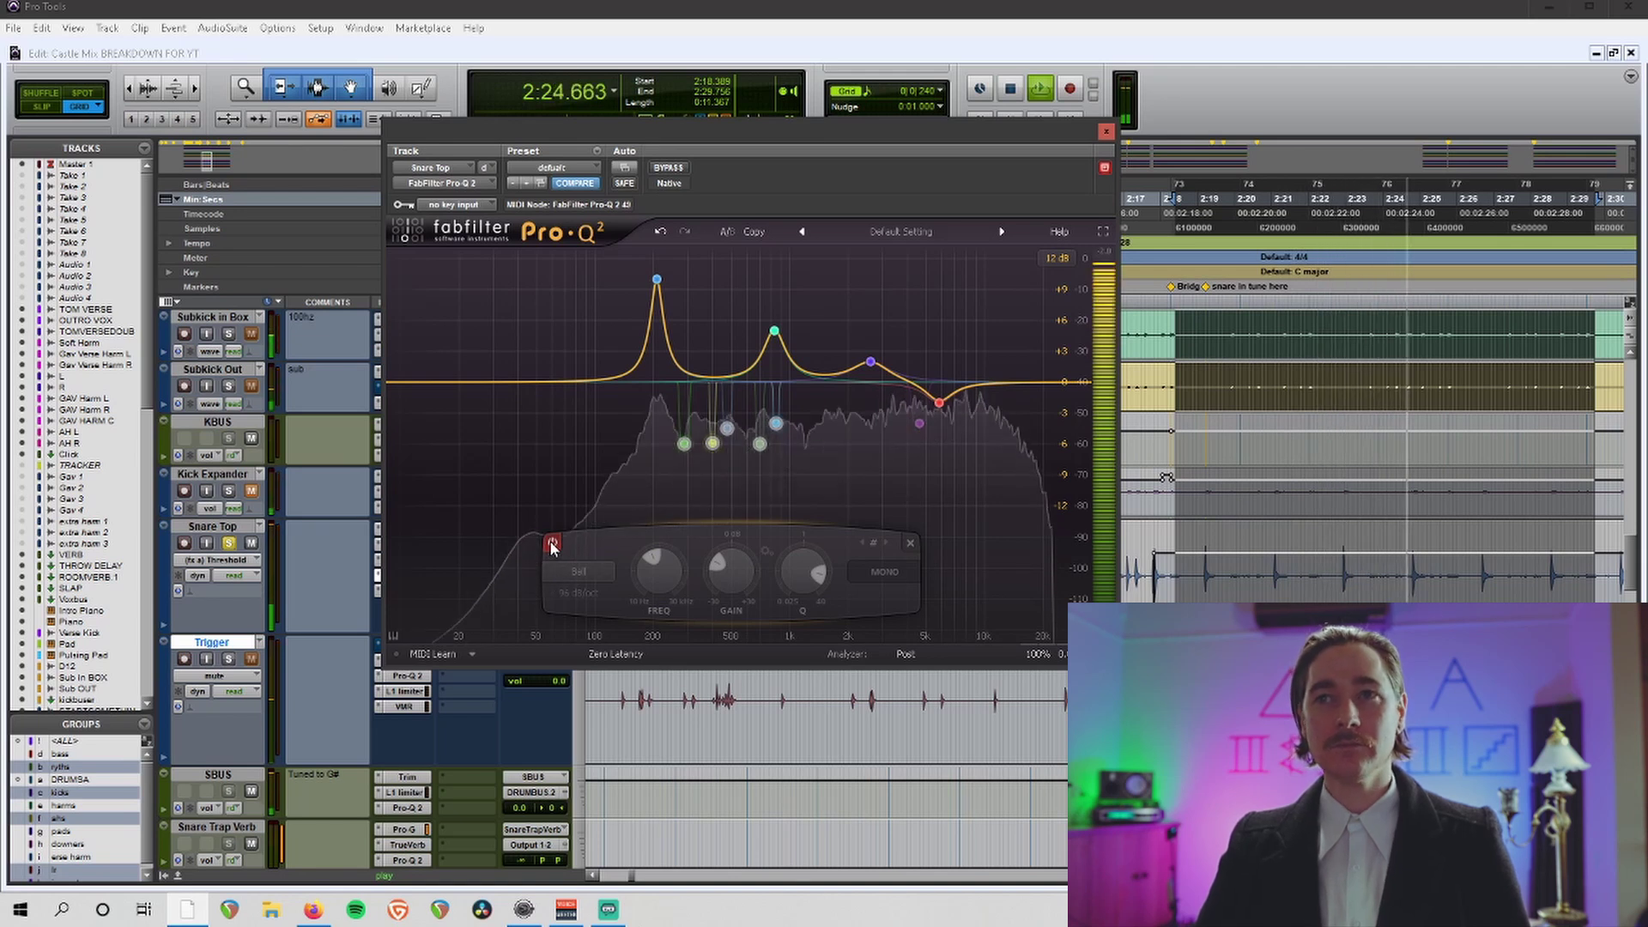
left_click(553, 546)
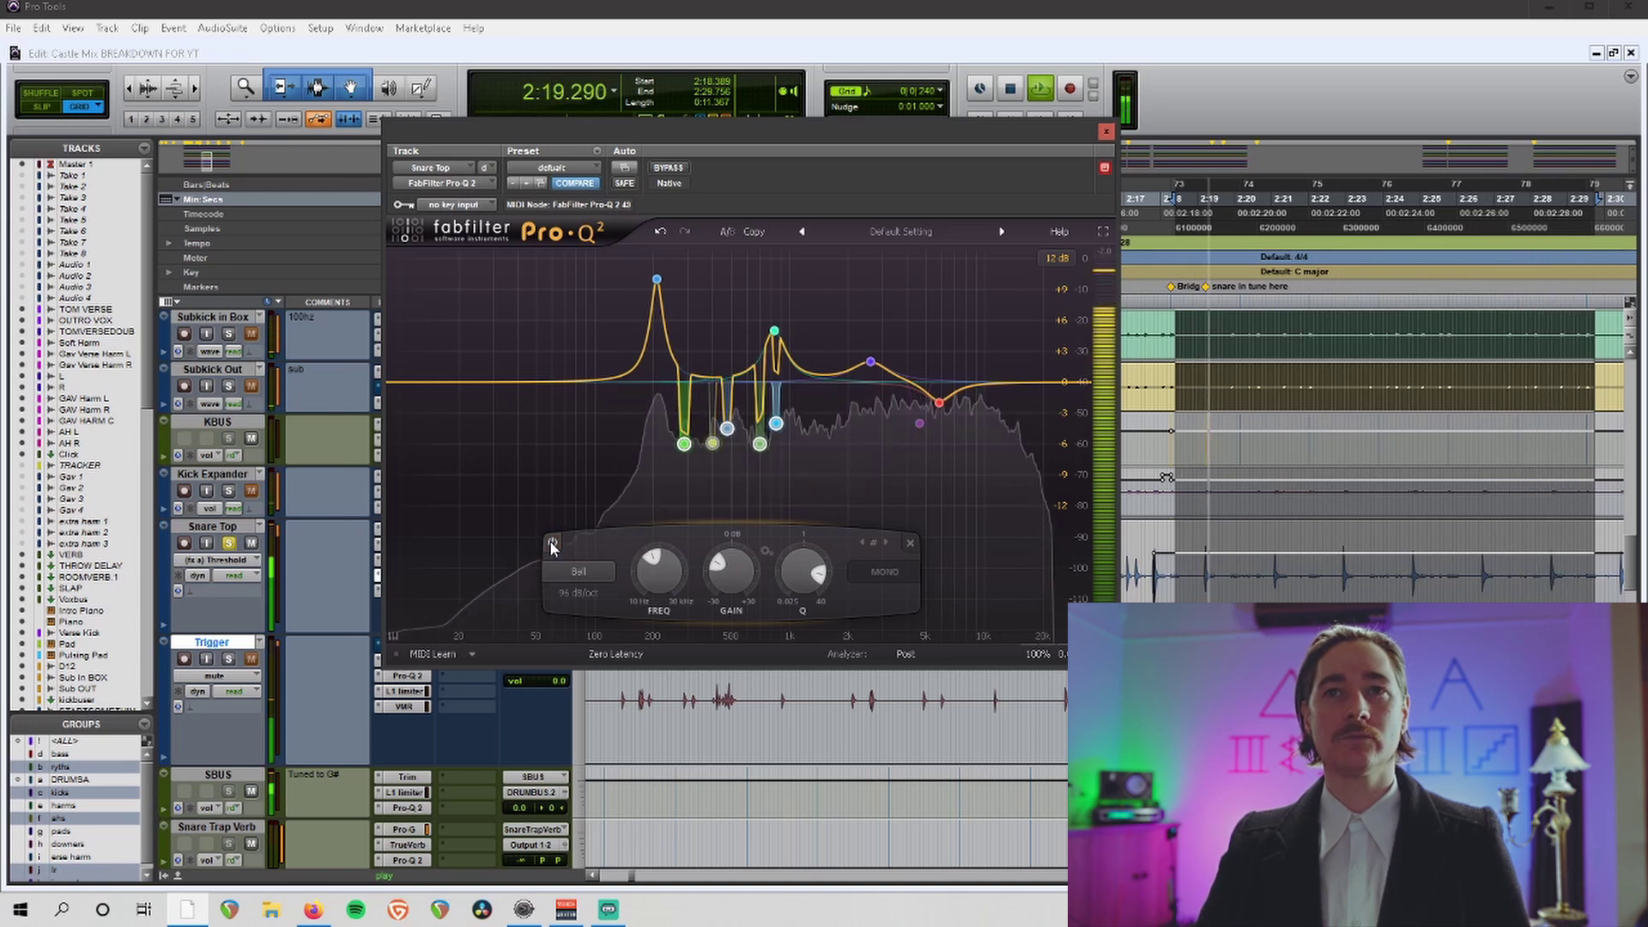
left_click(553, 545)
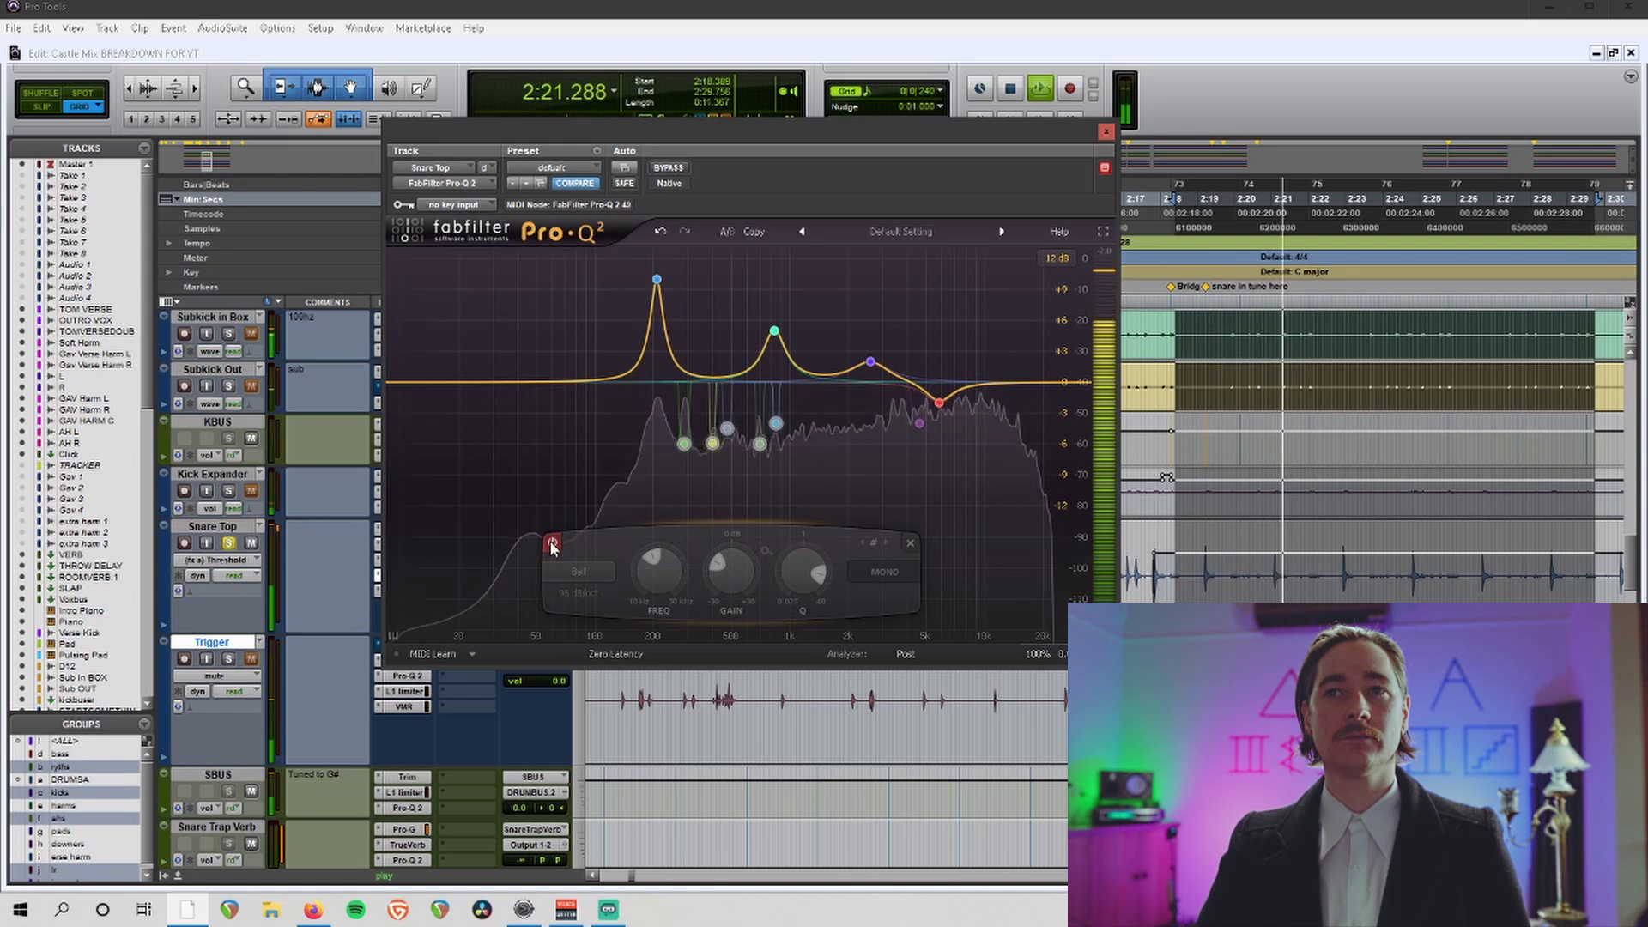
left_click(553, 545)
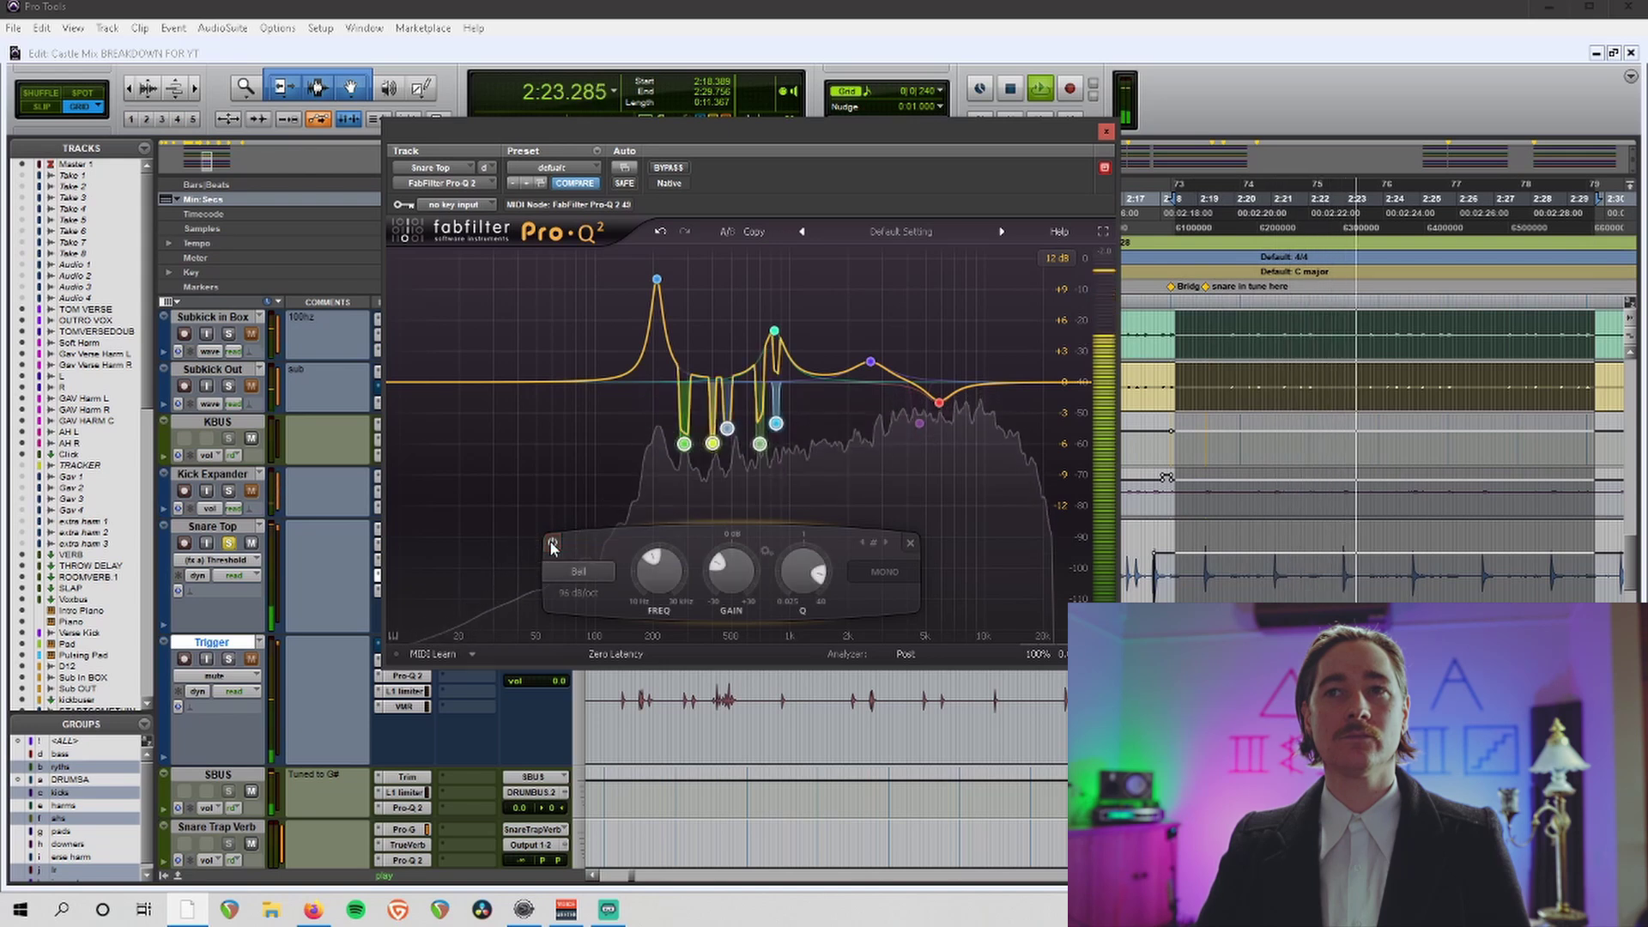
left_click(553, 544)
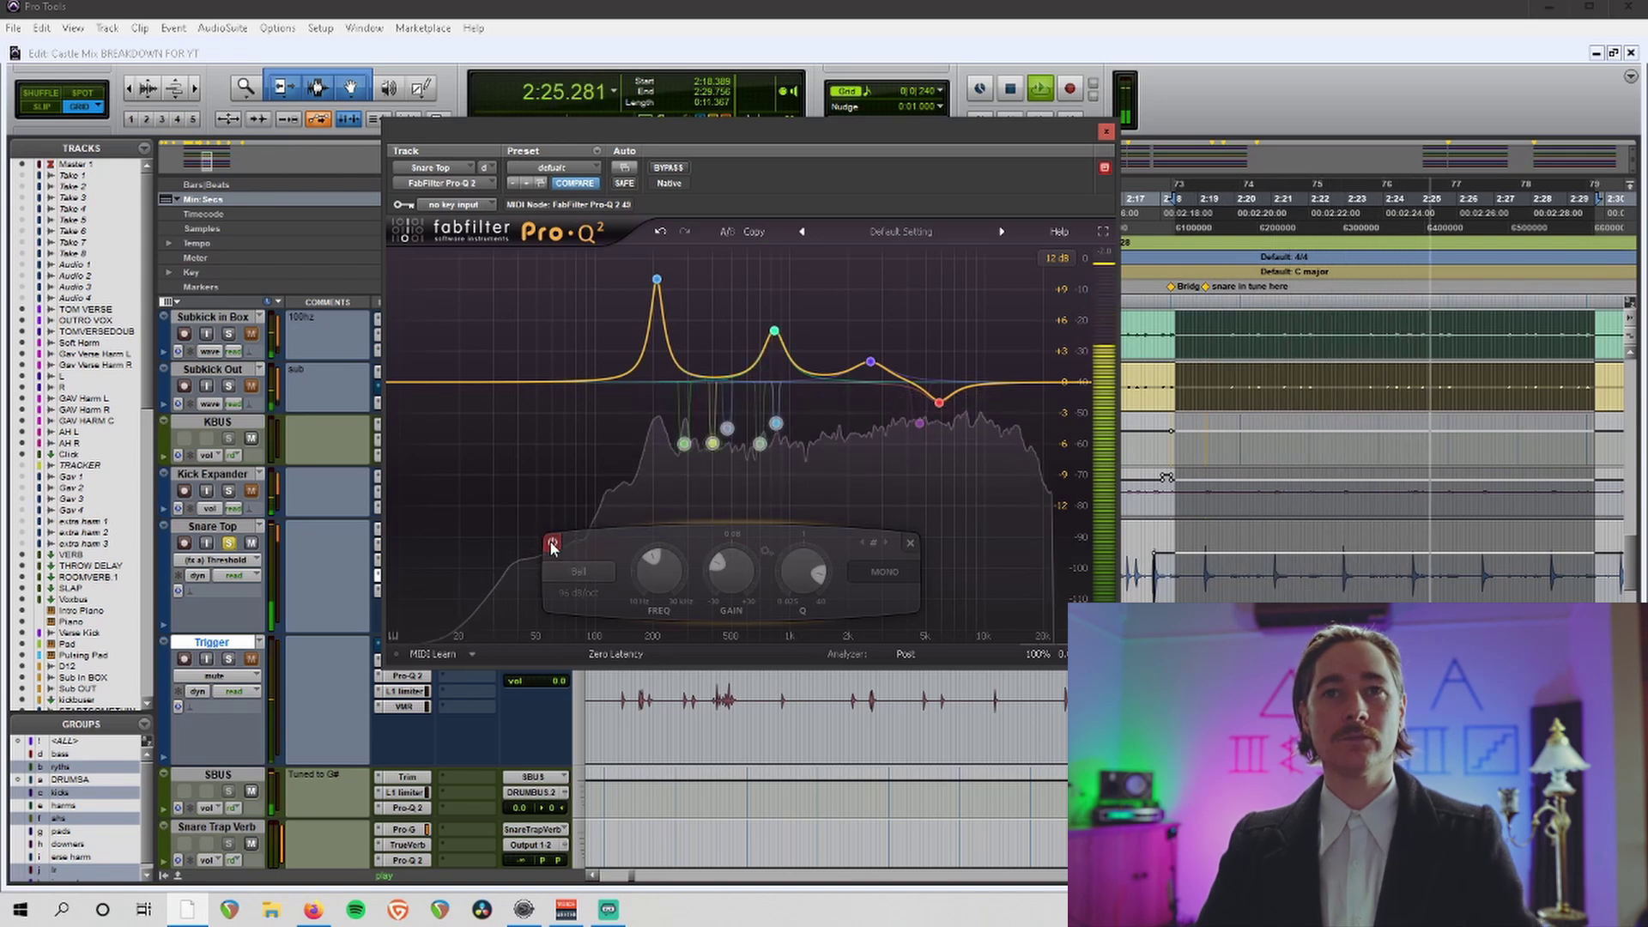
key("space")
left_click(553, 544)
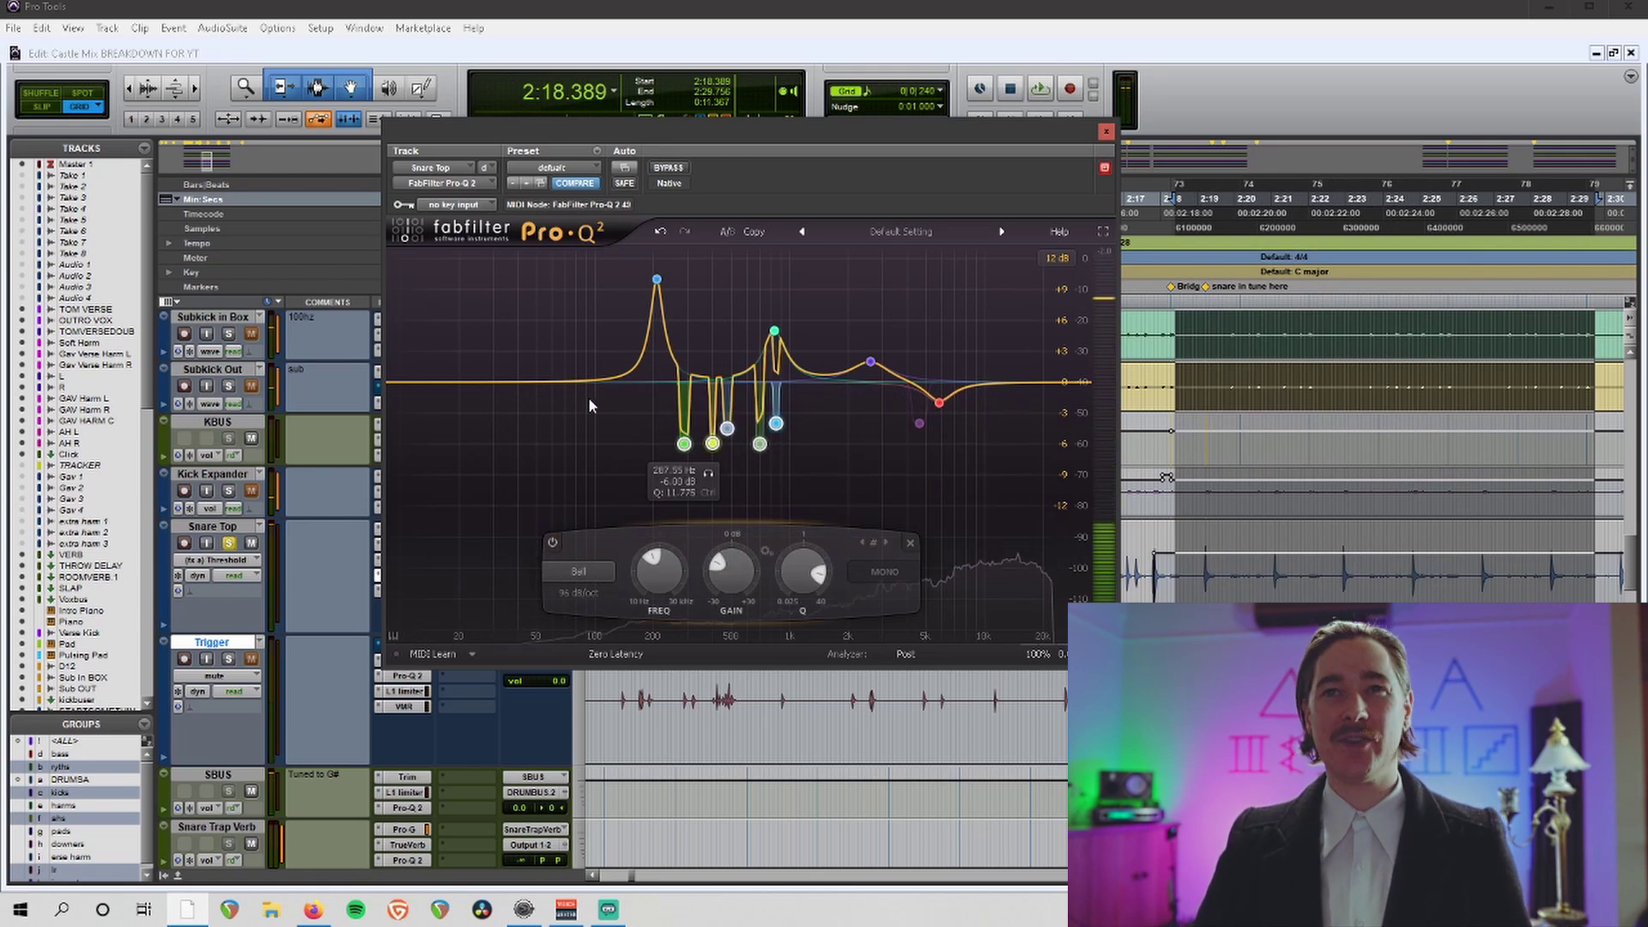
Undo the on/off changes made to the narrow cut bands in Snare Top's Pro-Q 2.
left_click_drag(621, 410, 840, 486)
left_click(705, 258)
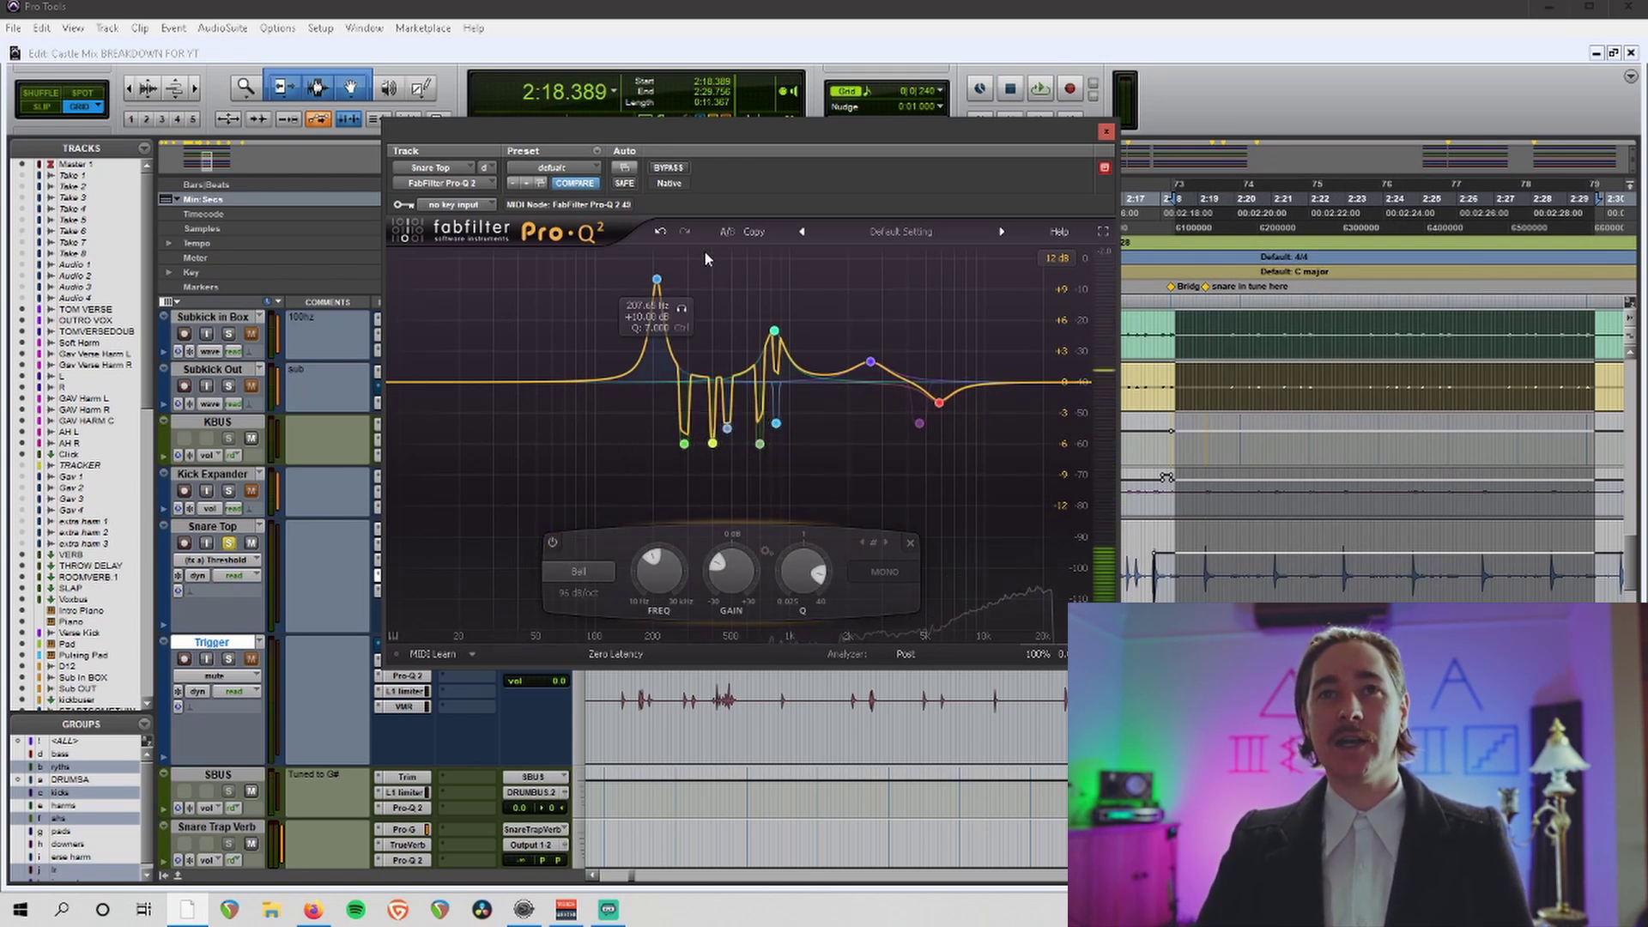
left_click(661, 231)
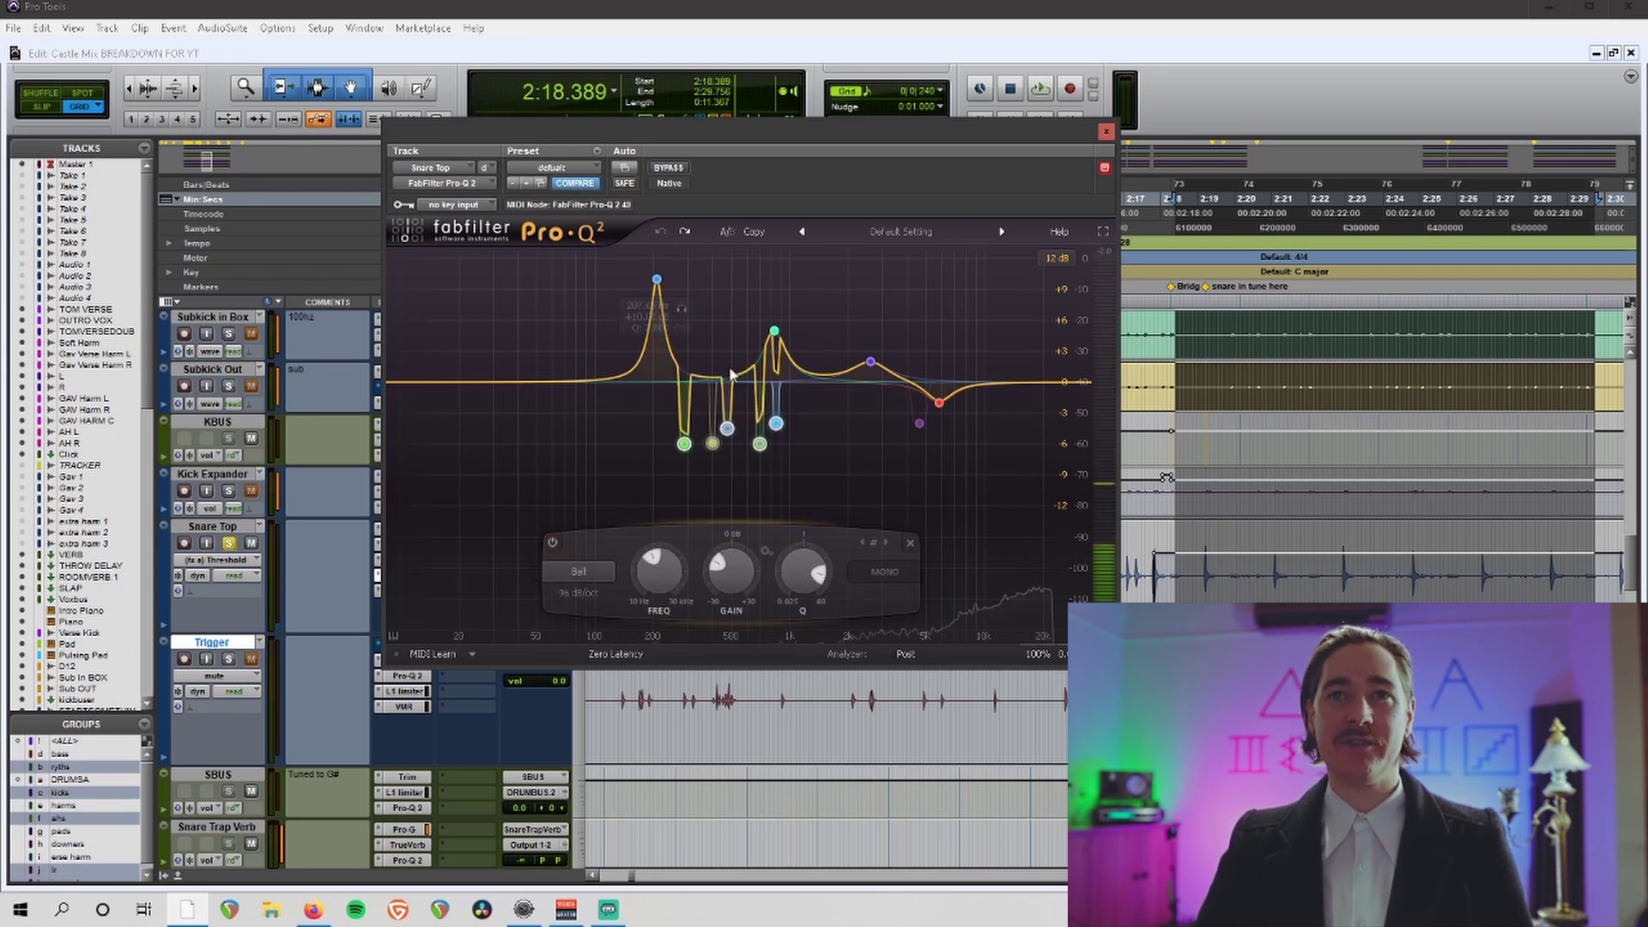
left_click(721, 481)
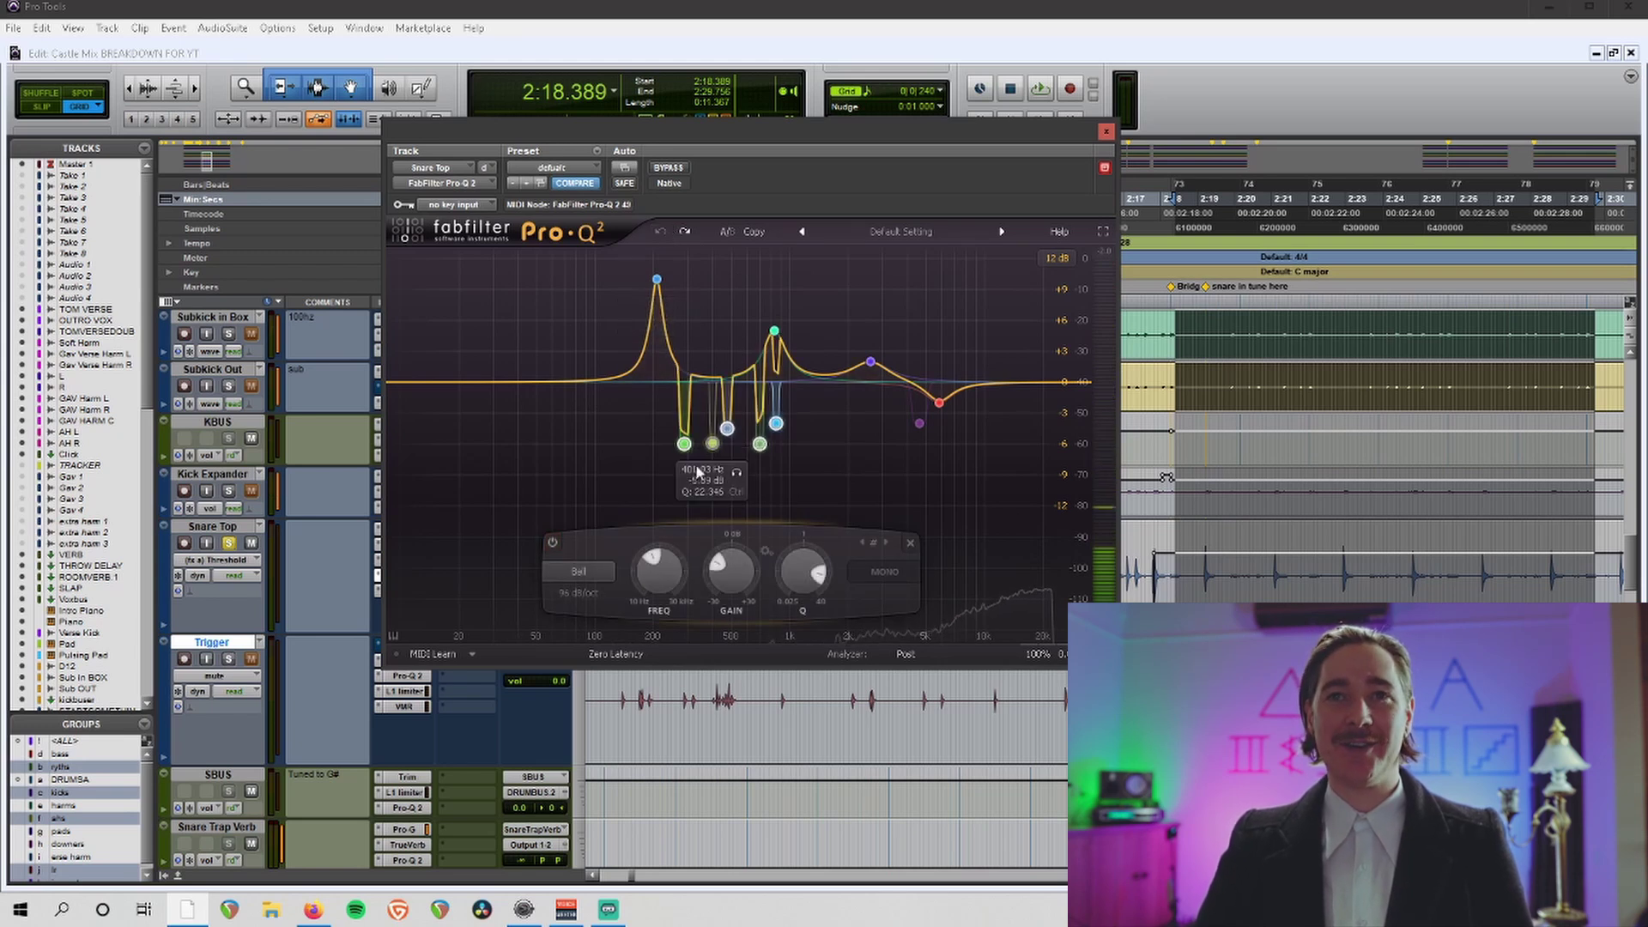
Select the +5 dB midrange boost in Snare Top's Pro-Q 2 and audition that band soloed over the bridge.
left_click(776, 333)
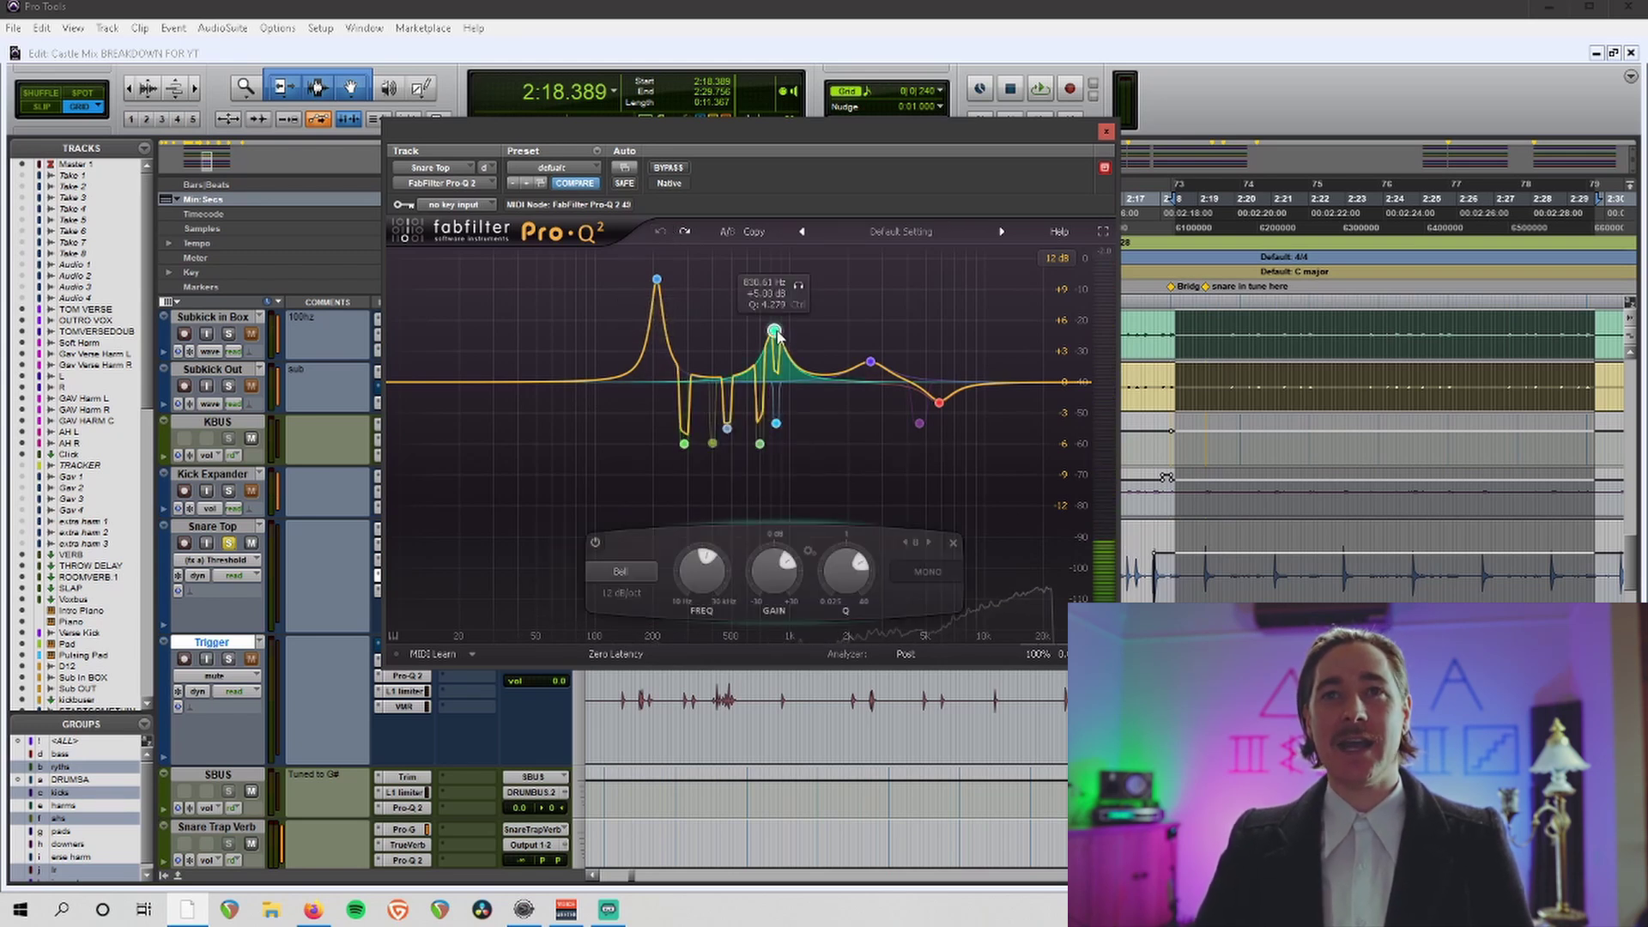
key("space")
left_click(800, 286)
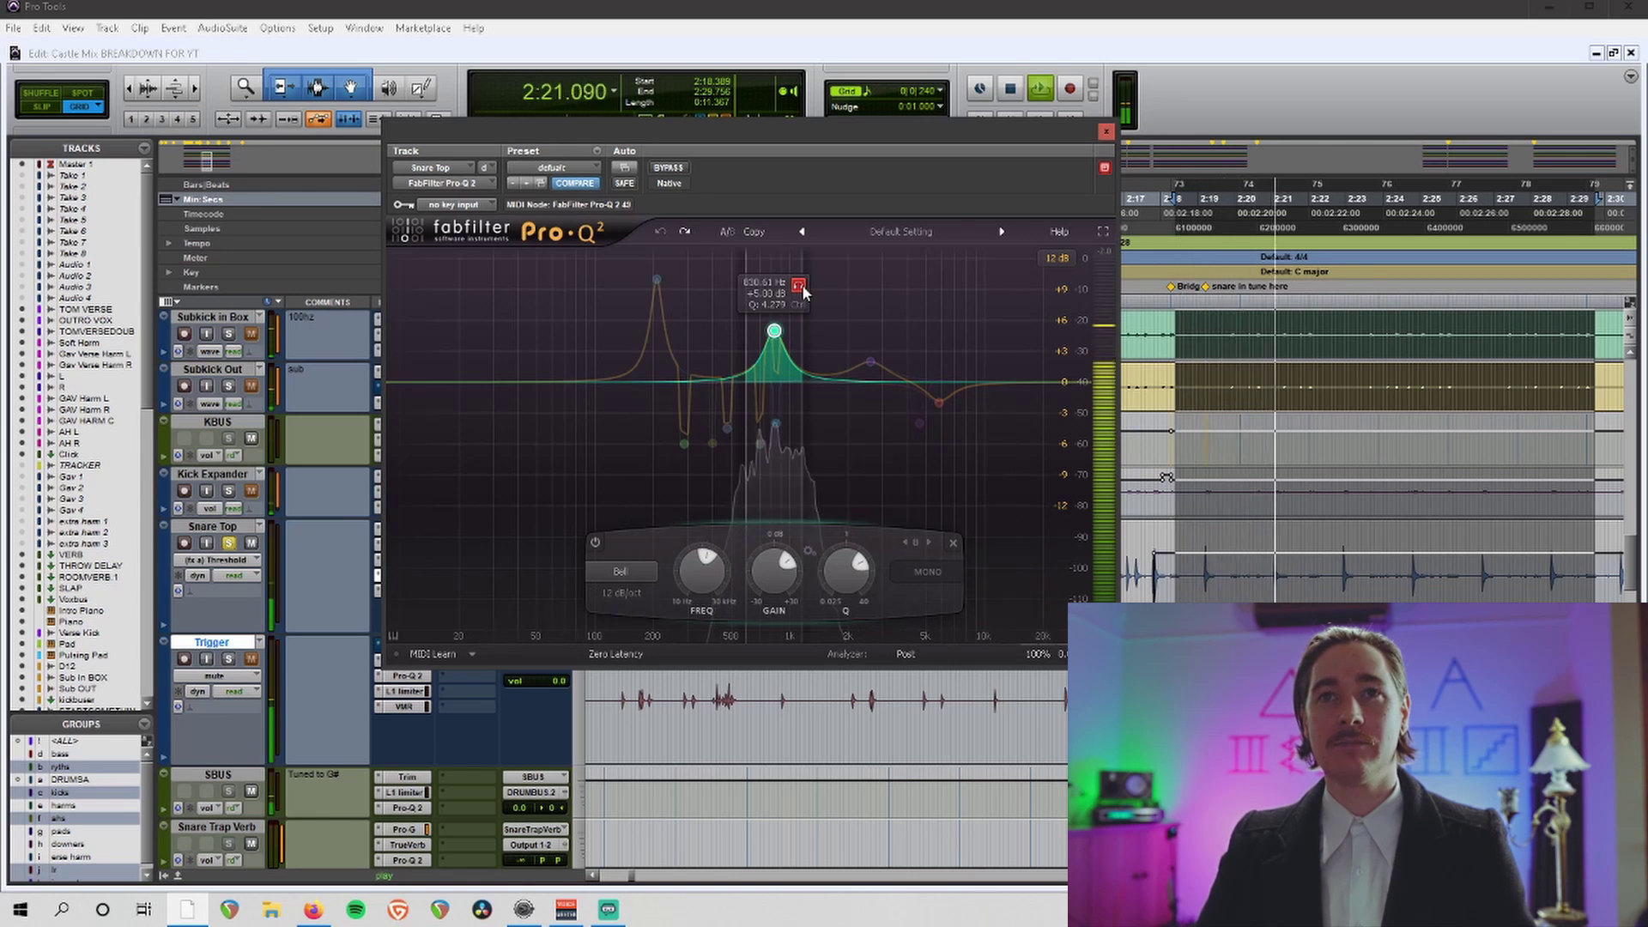
left_click(800, 286)
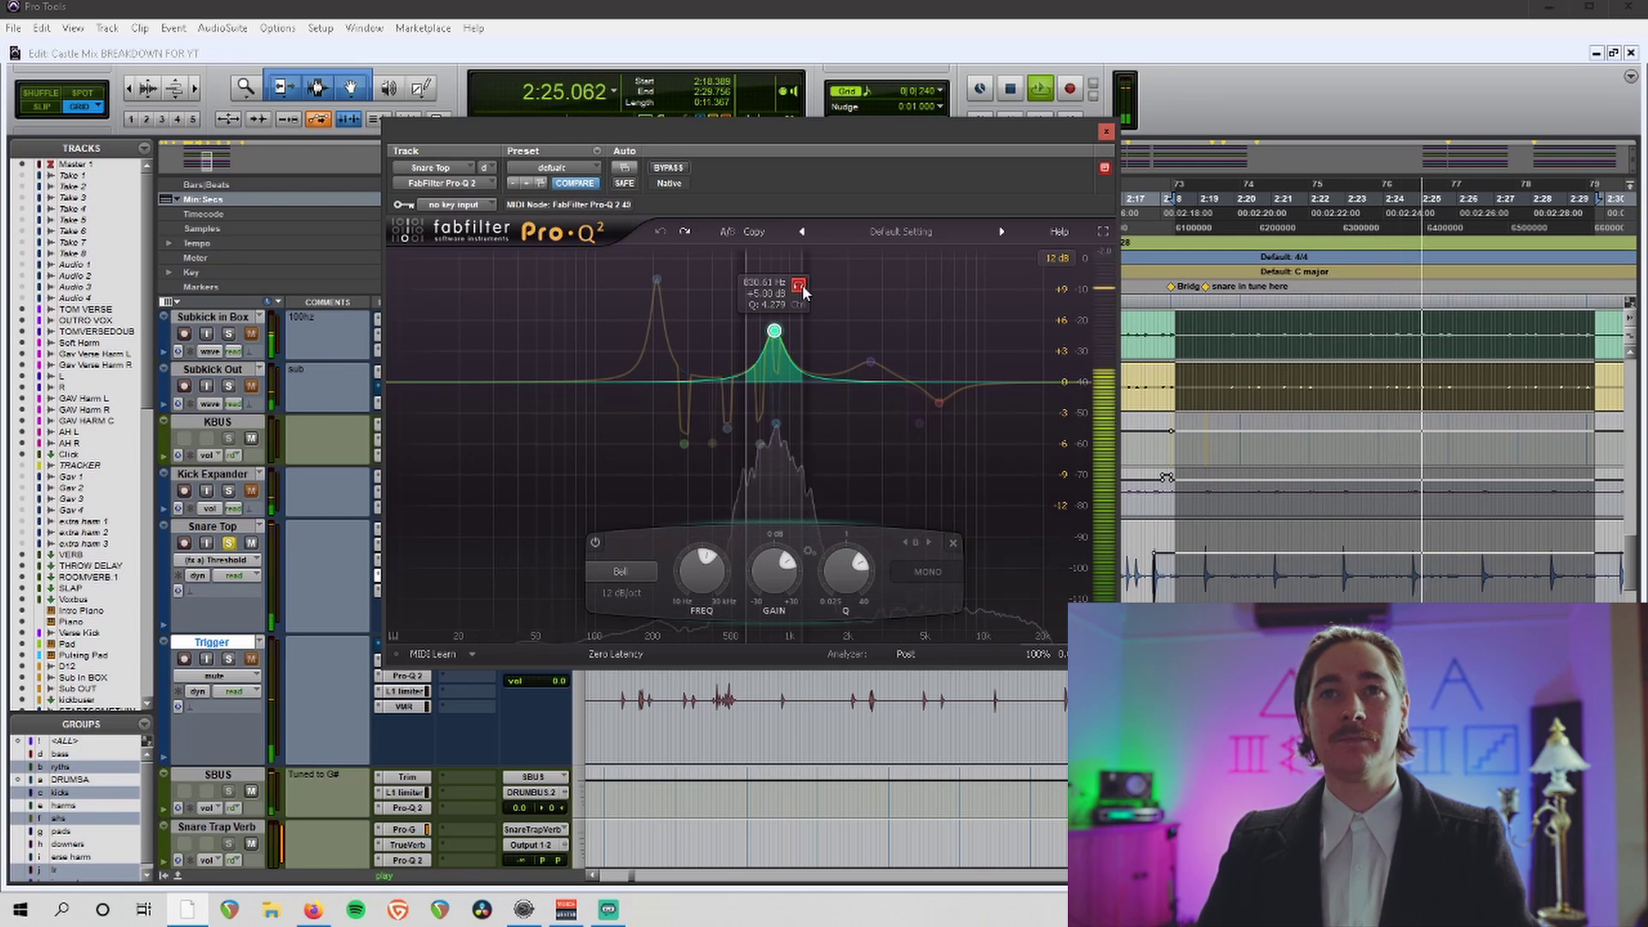
key("space")
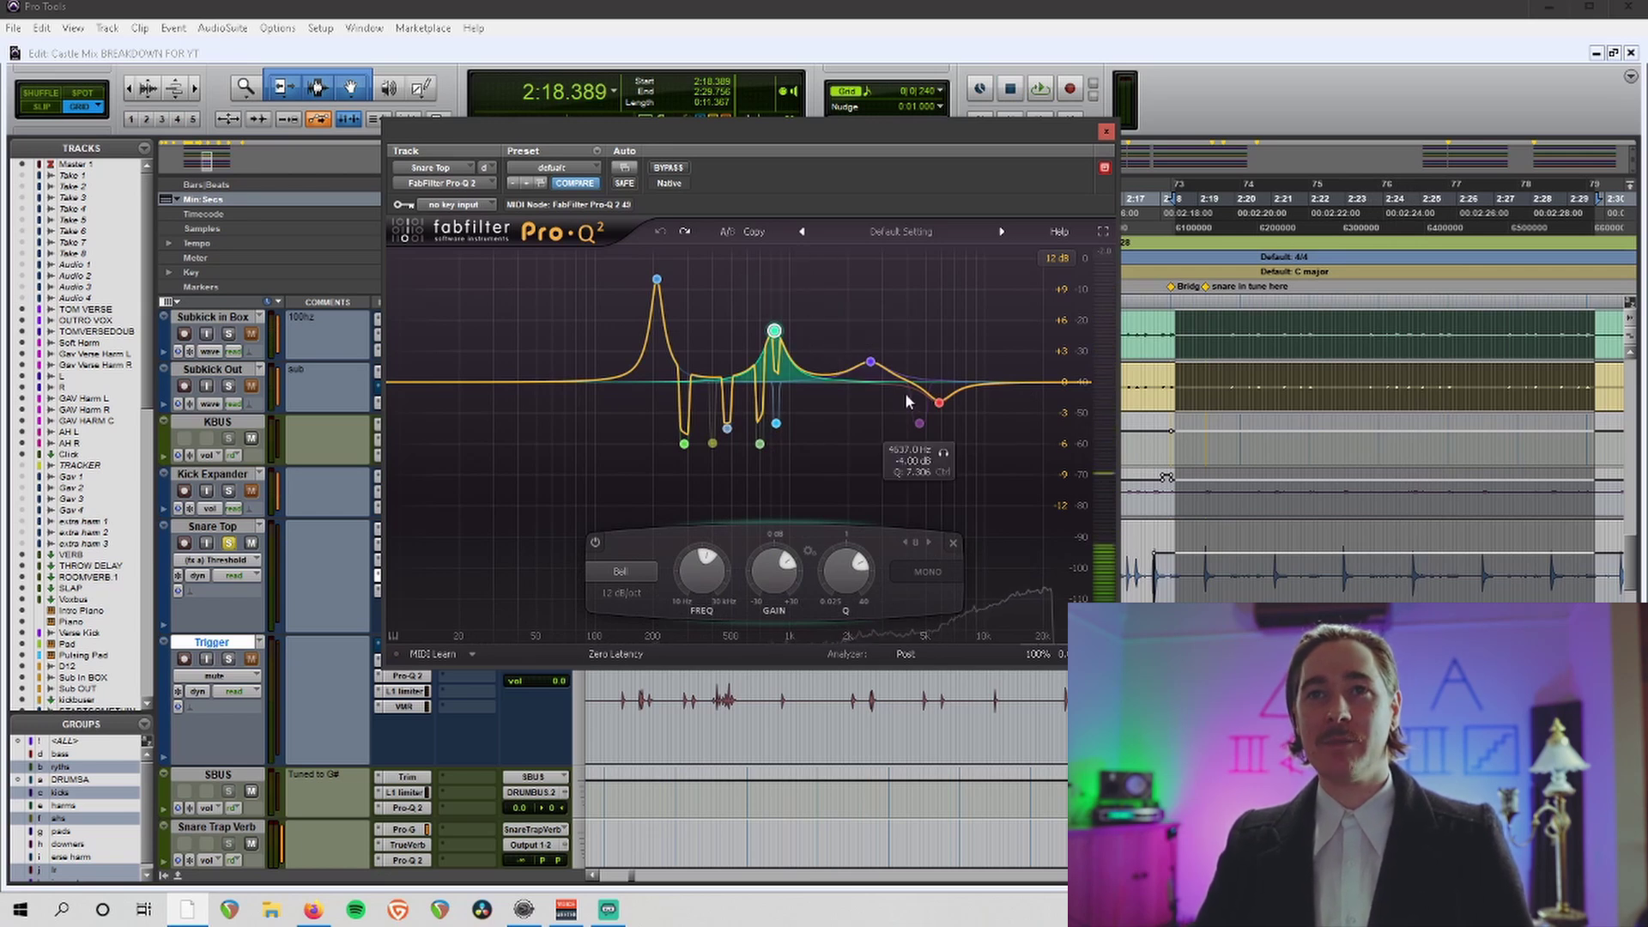
Examine the high-frequency +2 dB boost and -2 dB cut while playing the bridge, and close Snare Top's Pro-Q 2.
left_click(871, 361)
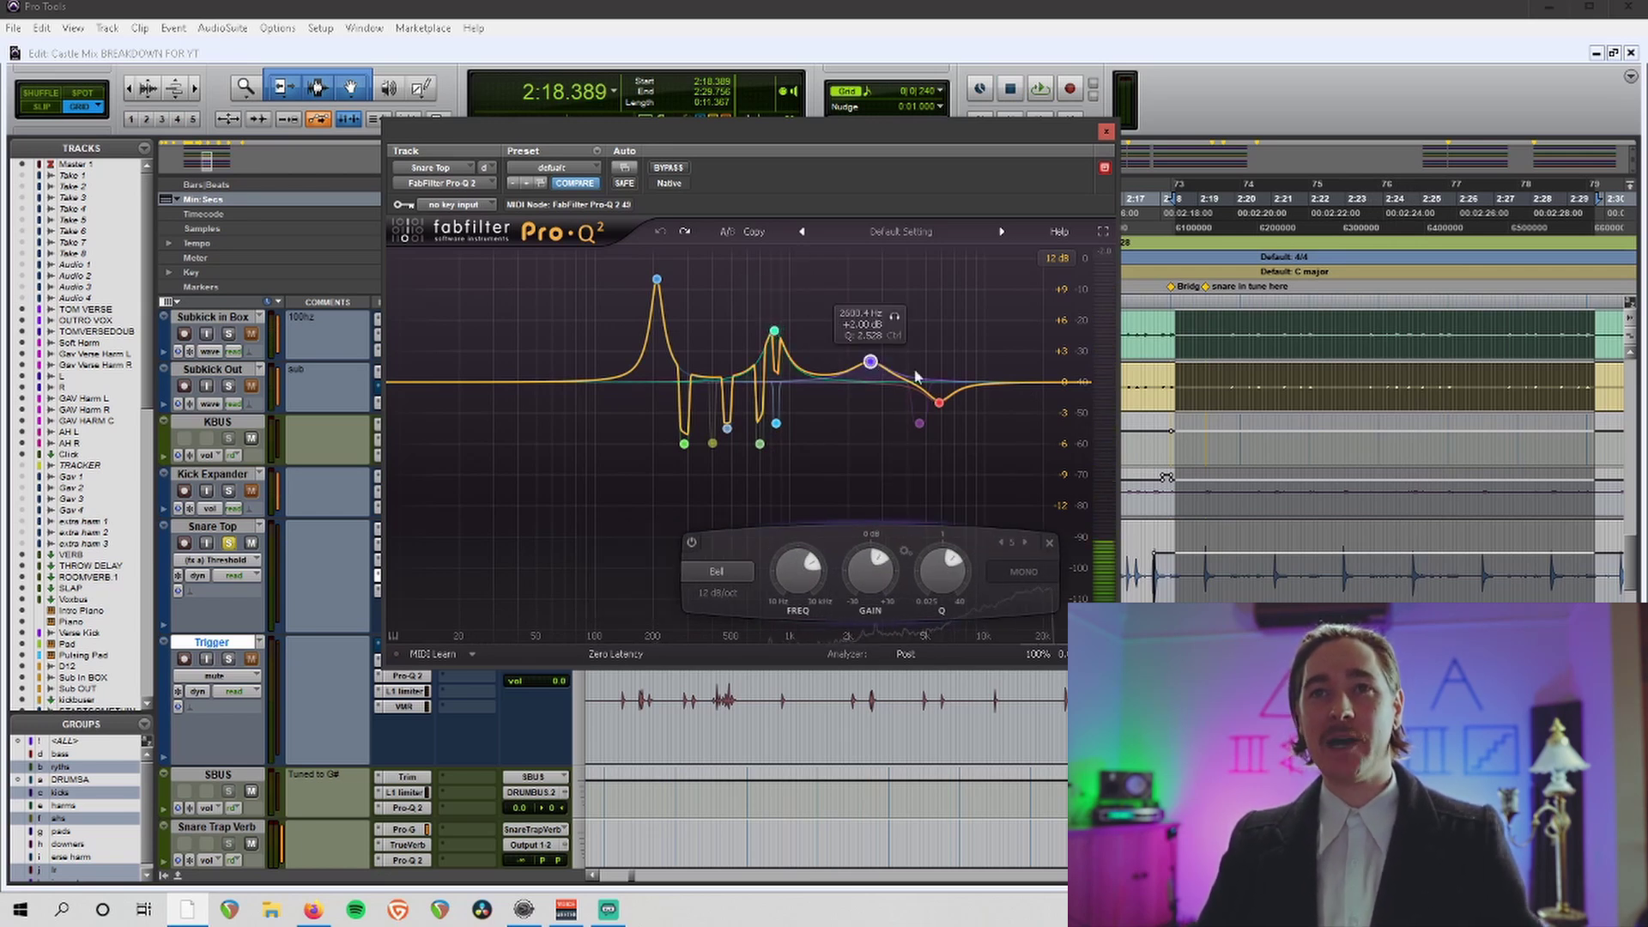
key("space")
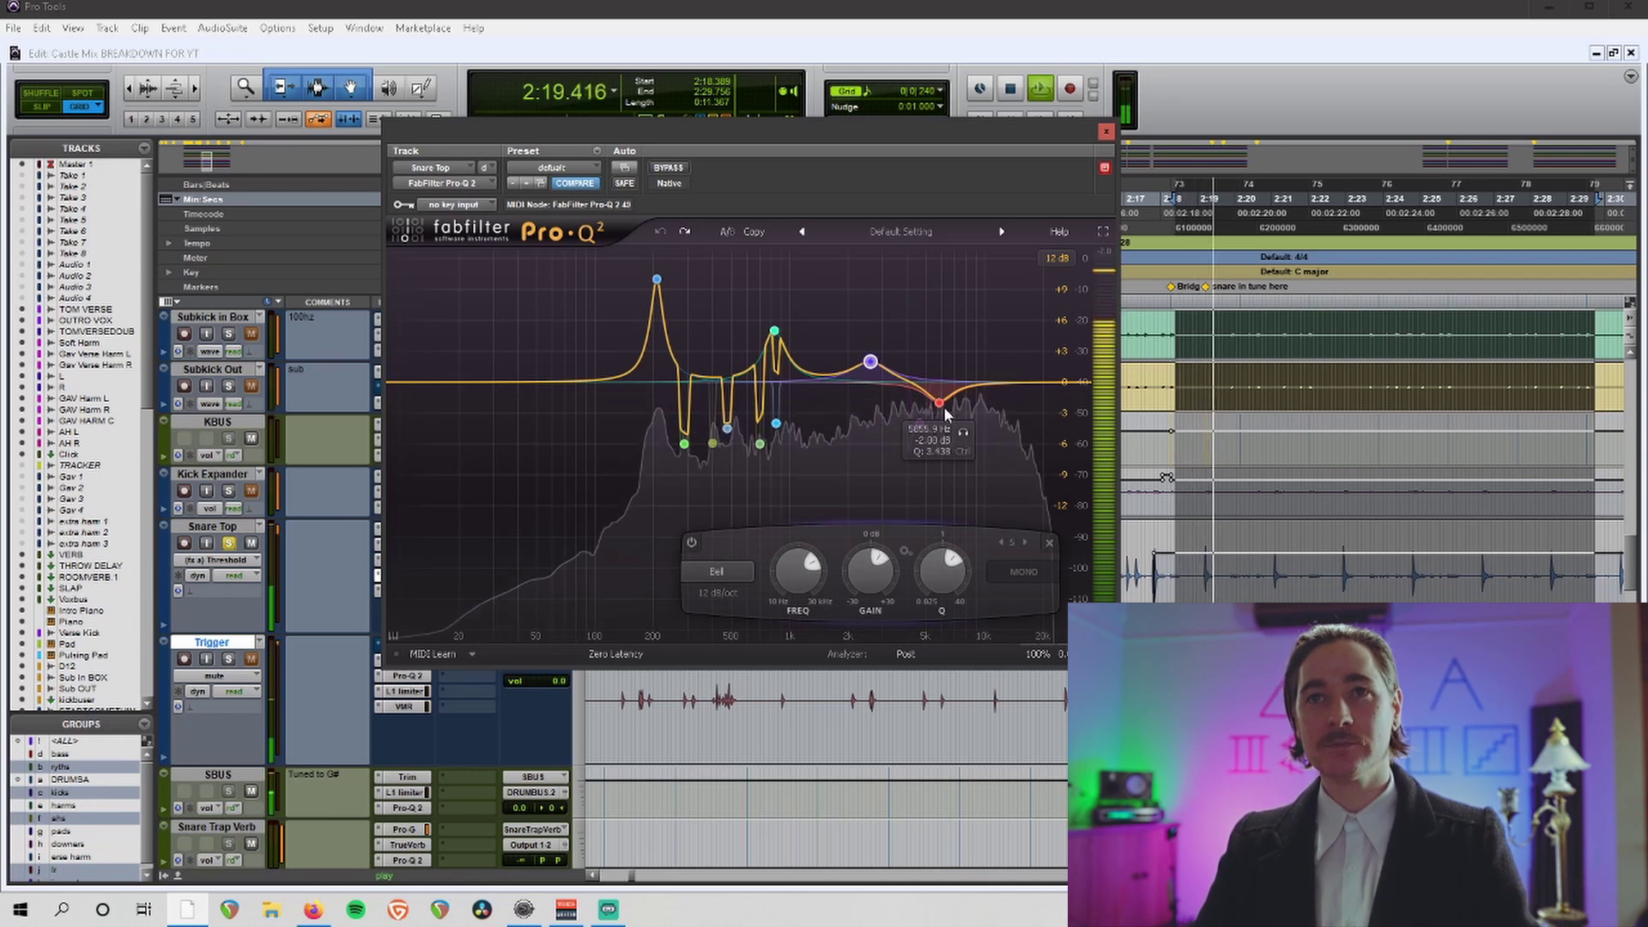
left_click(940, 404)
key("space")
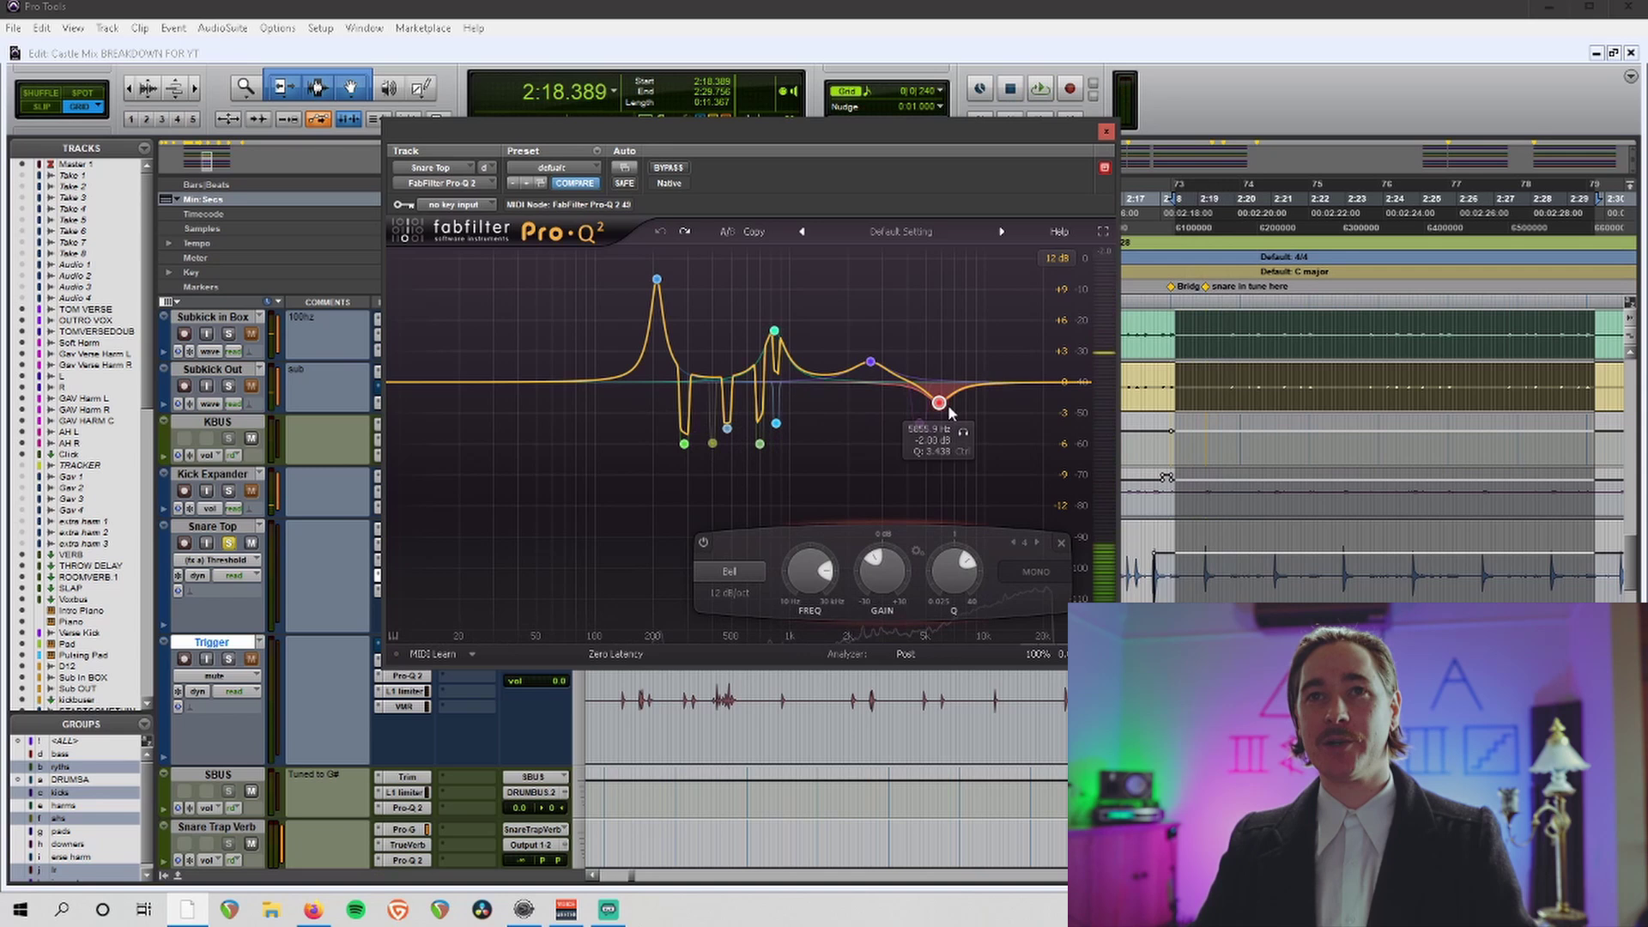
left_click(1106, 134)
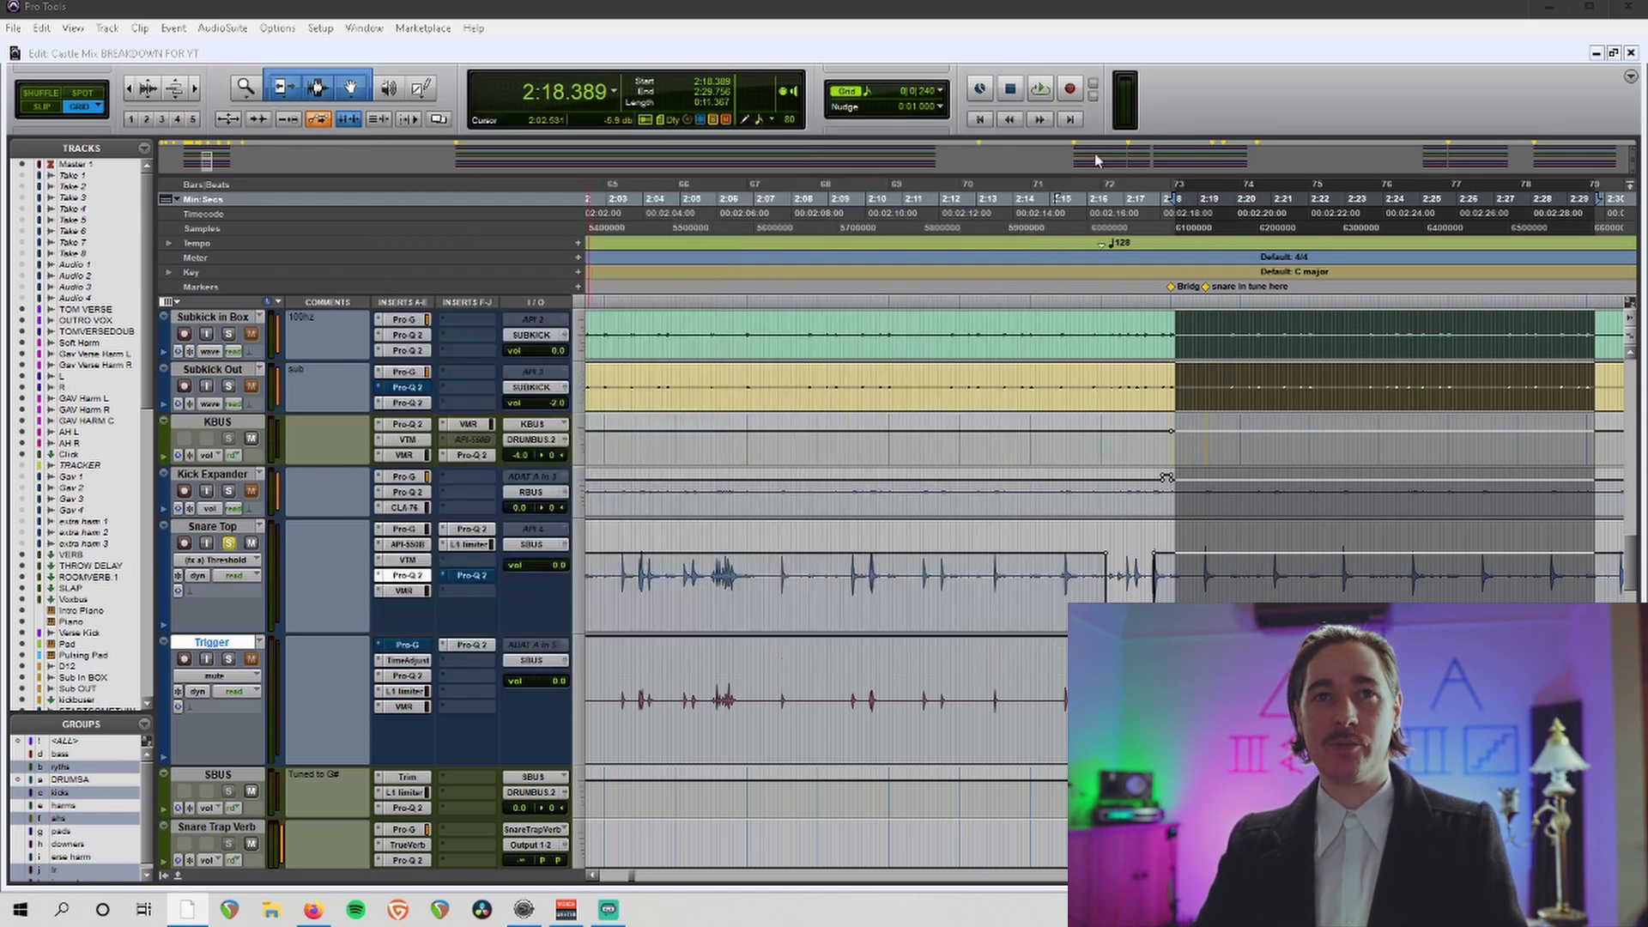
Open Virtual Mix Rack on Snare Top and compare its Virtual Channel module disabled and active over the bridge.
left_click(425, 599)
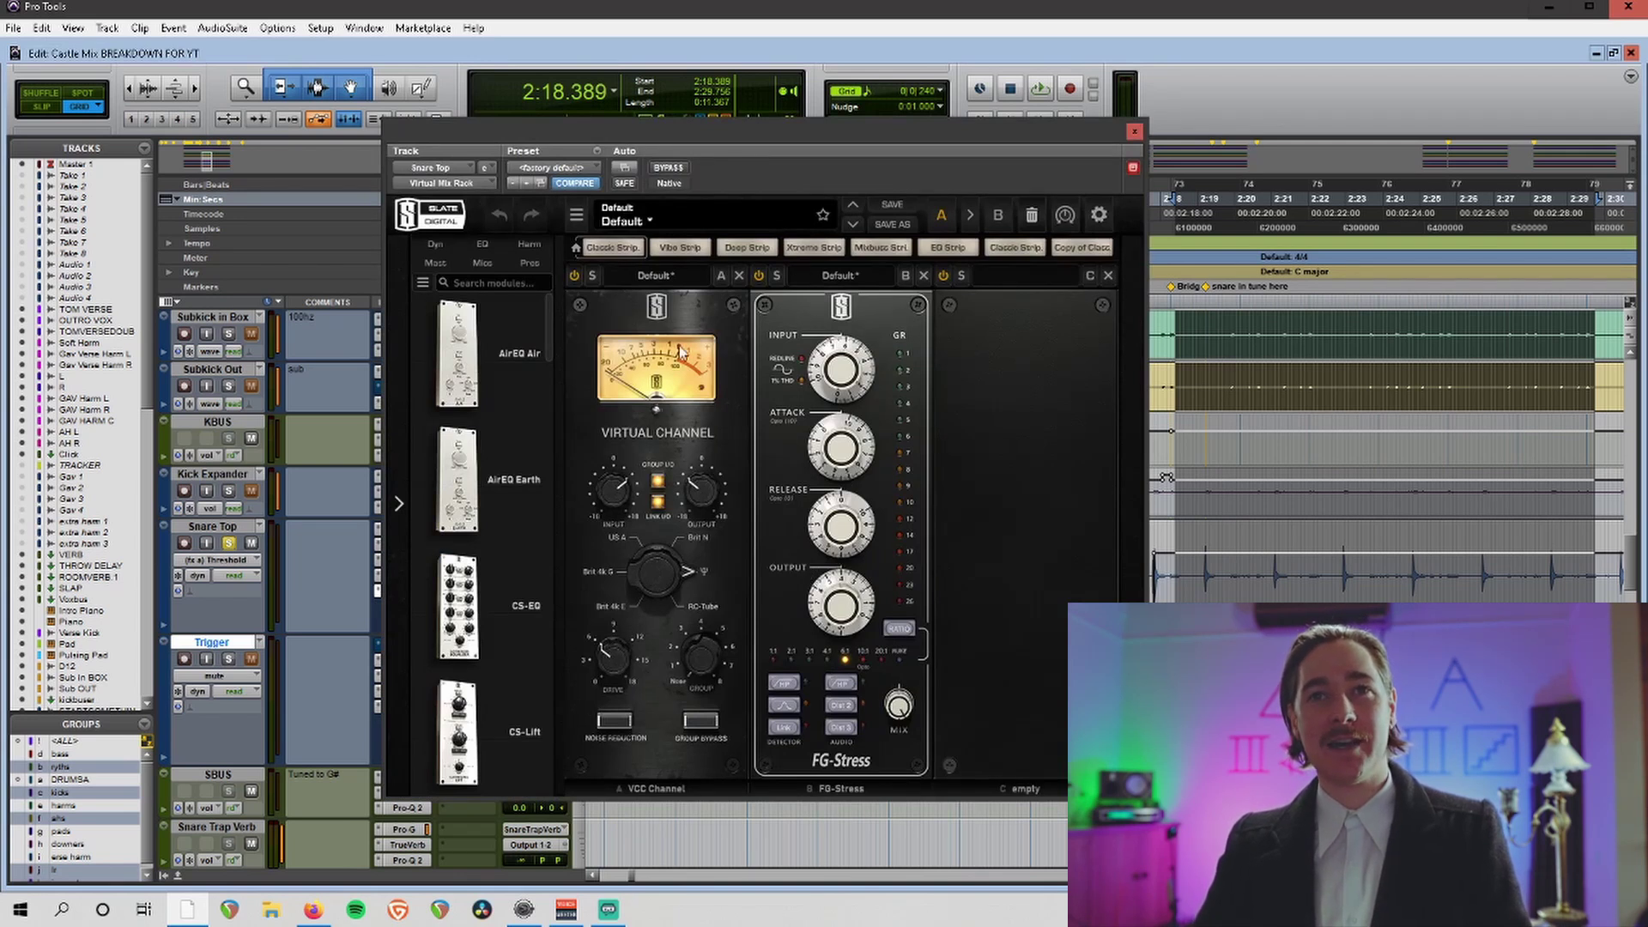
key("space")
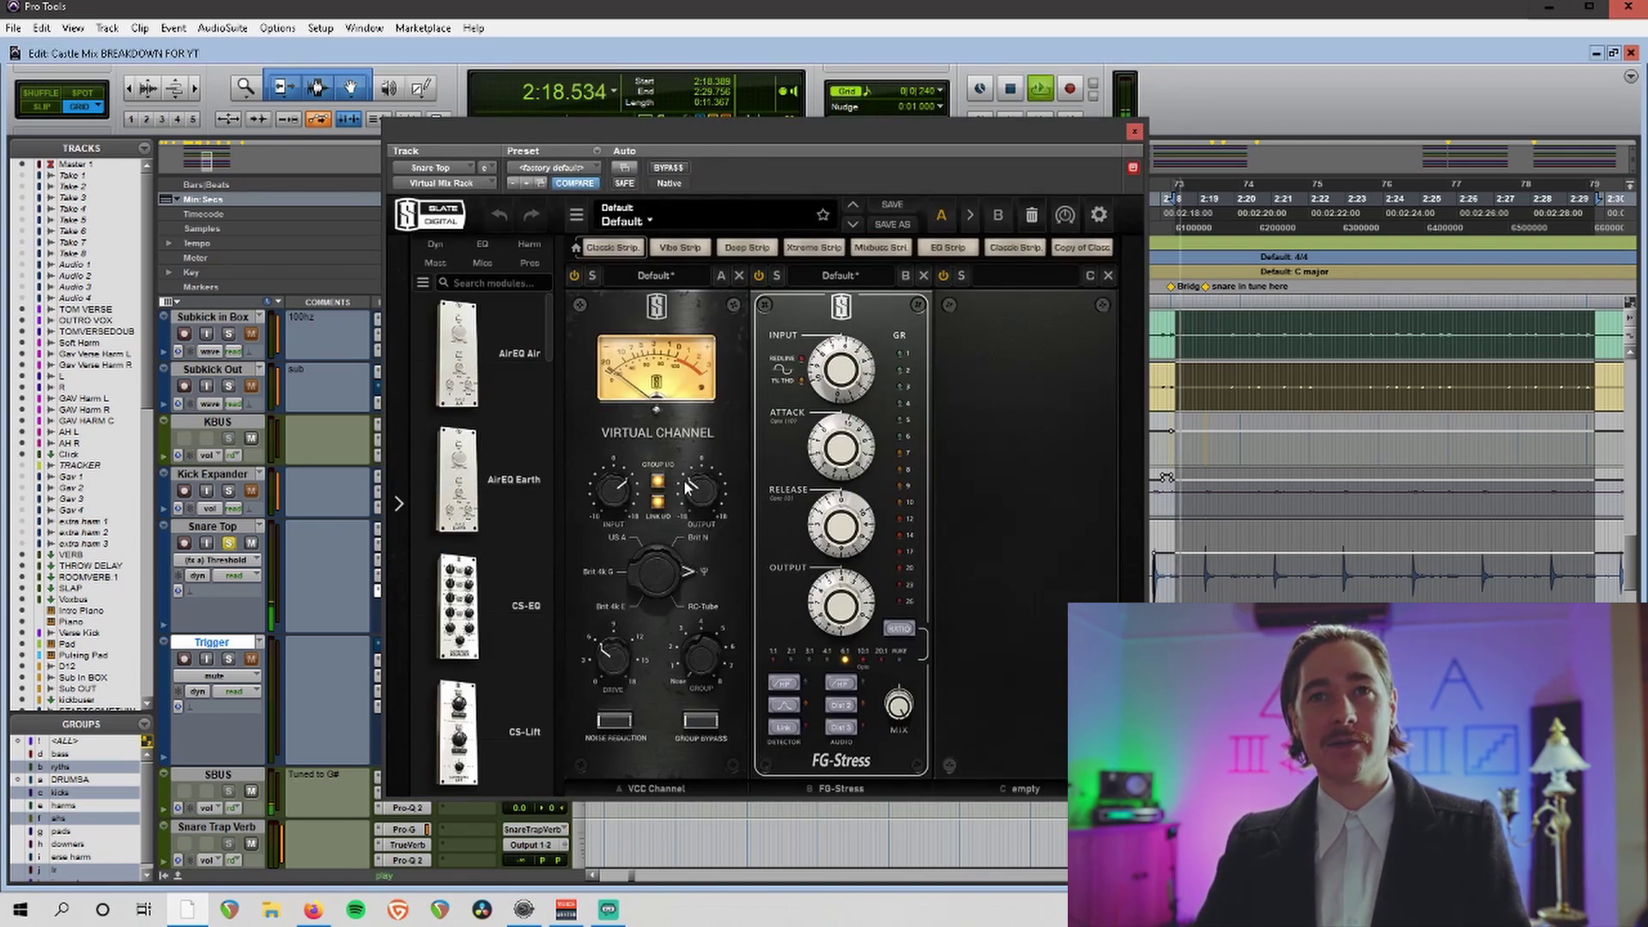
left_click(575, 276)
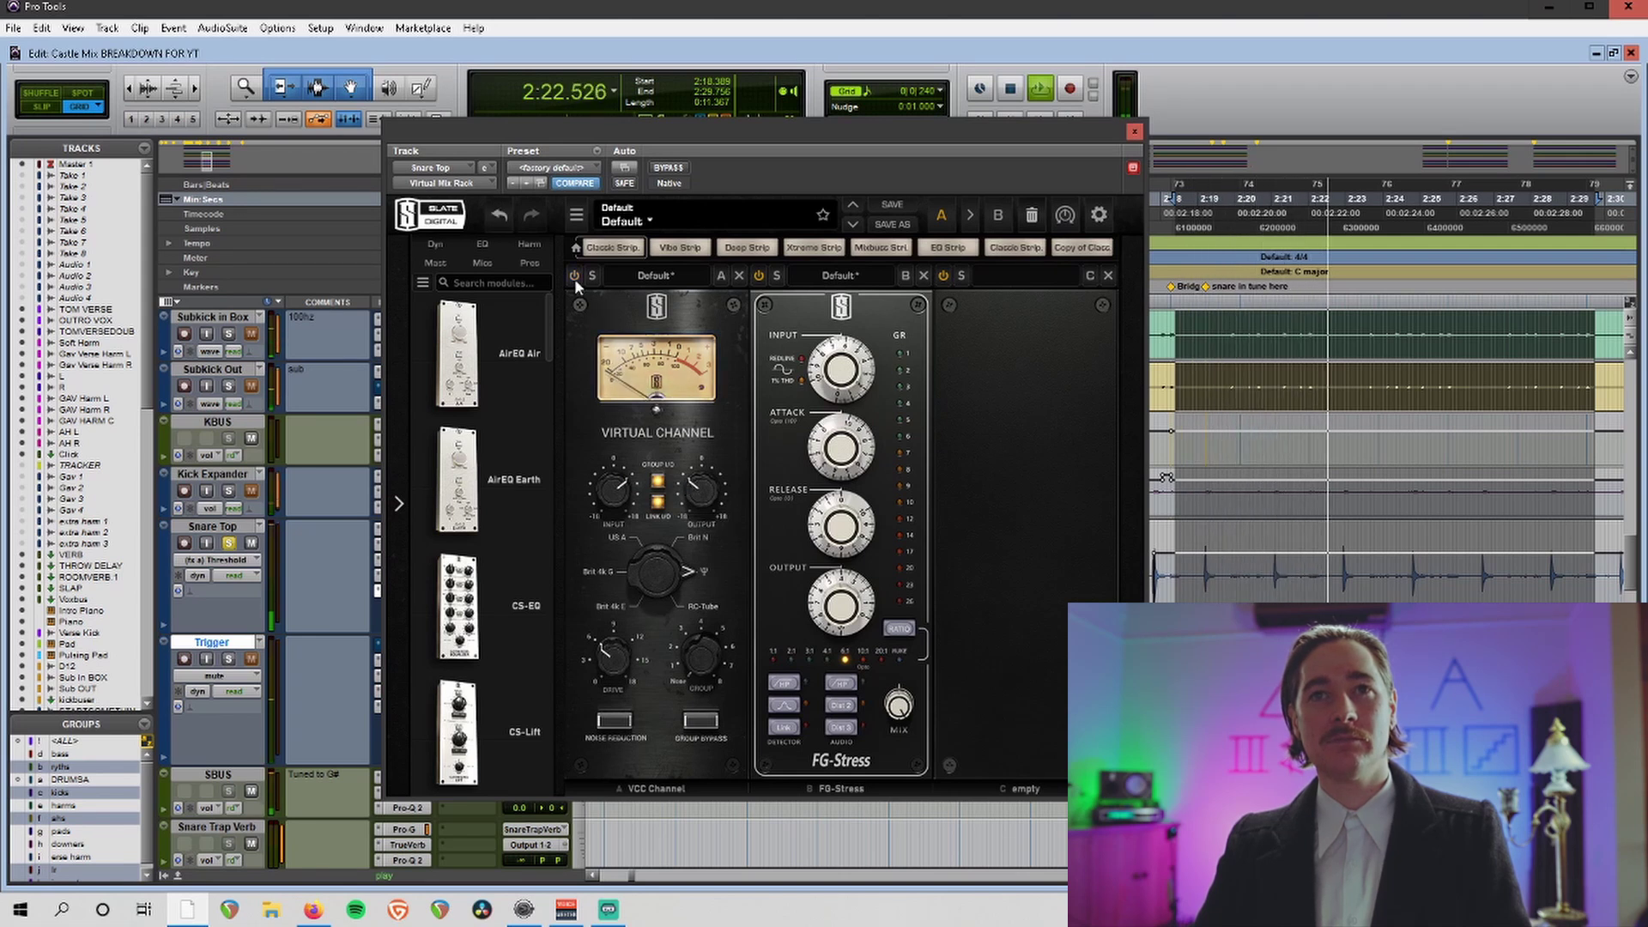
left_click(574, 277)
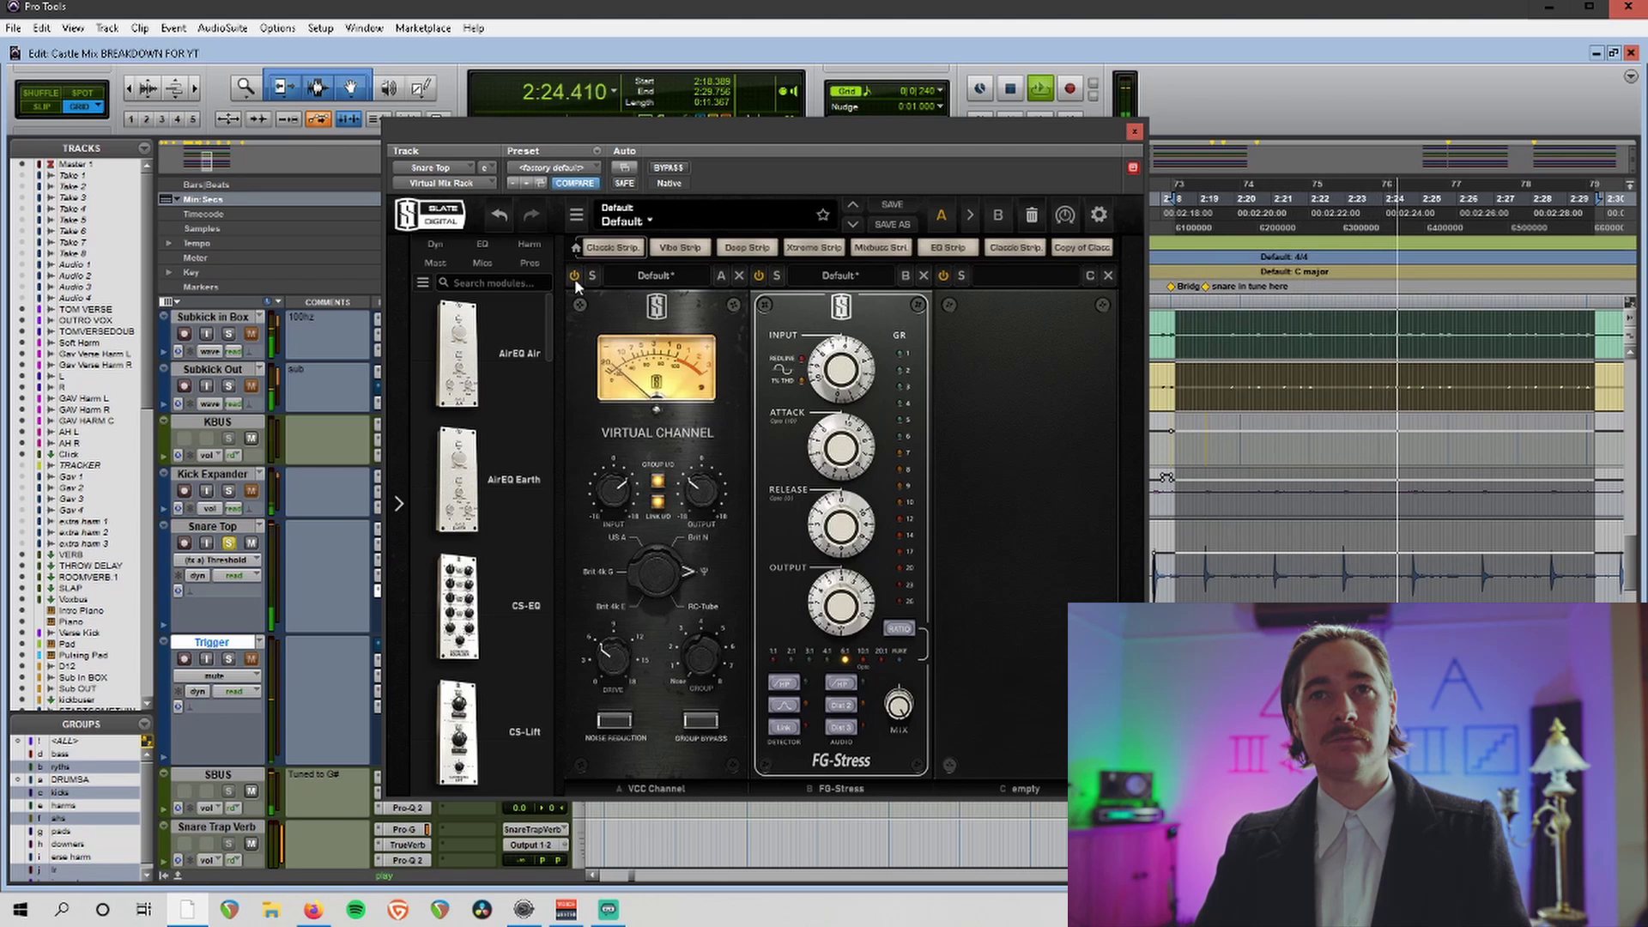
key("space")
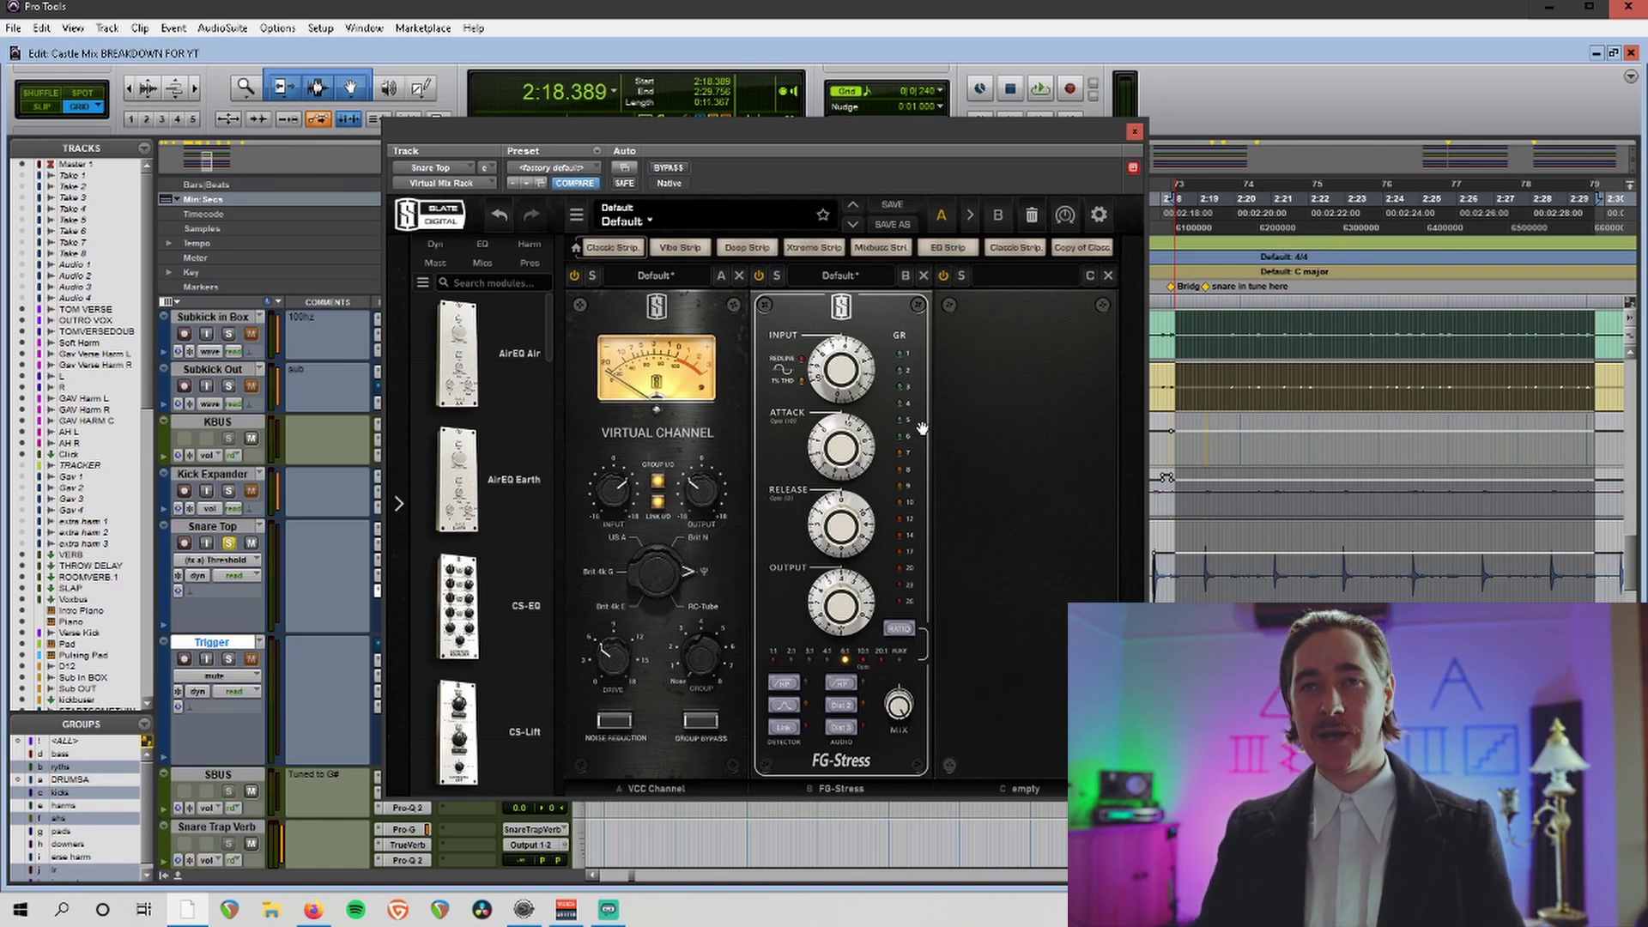
Compare the whole Virtual Mix Rack on Snare Top bypassed and active over the bridge, and close it.
key("space")
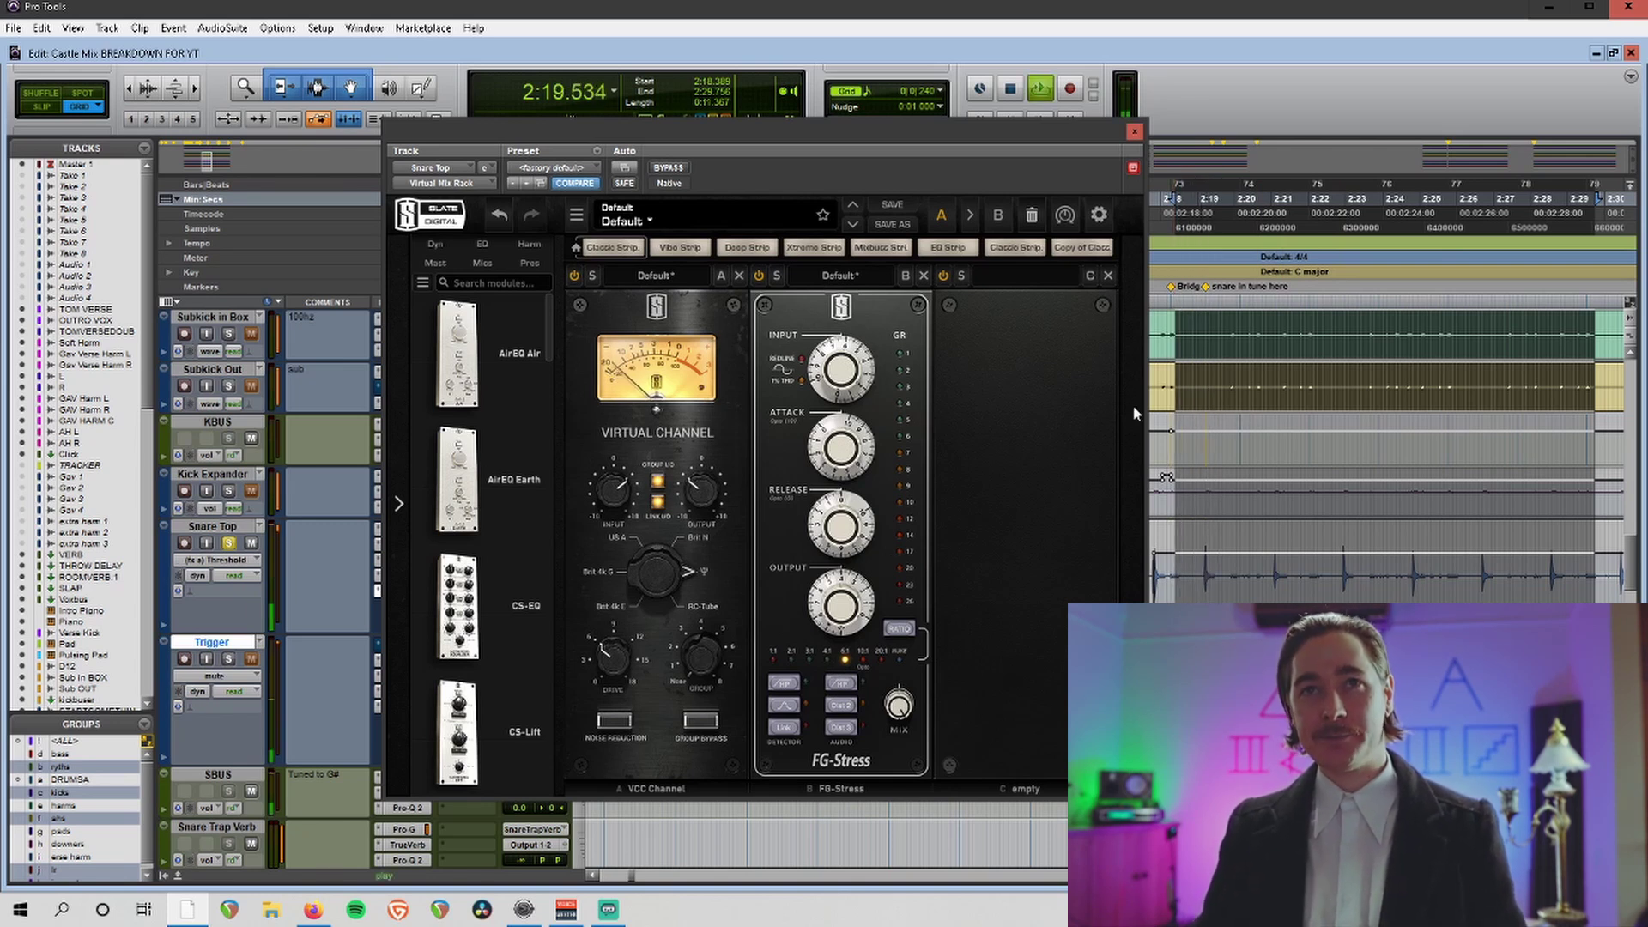
left_click(668, 168)
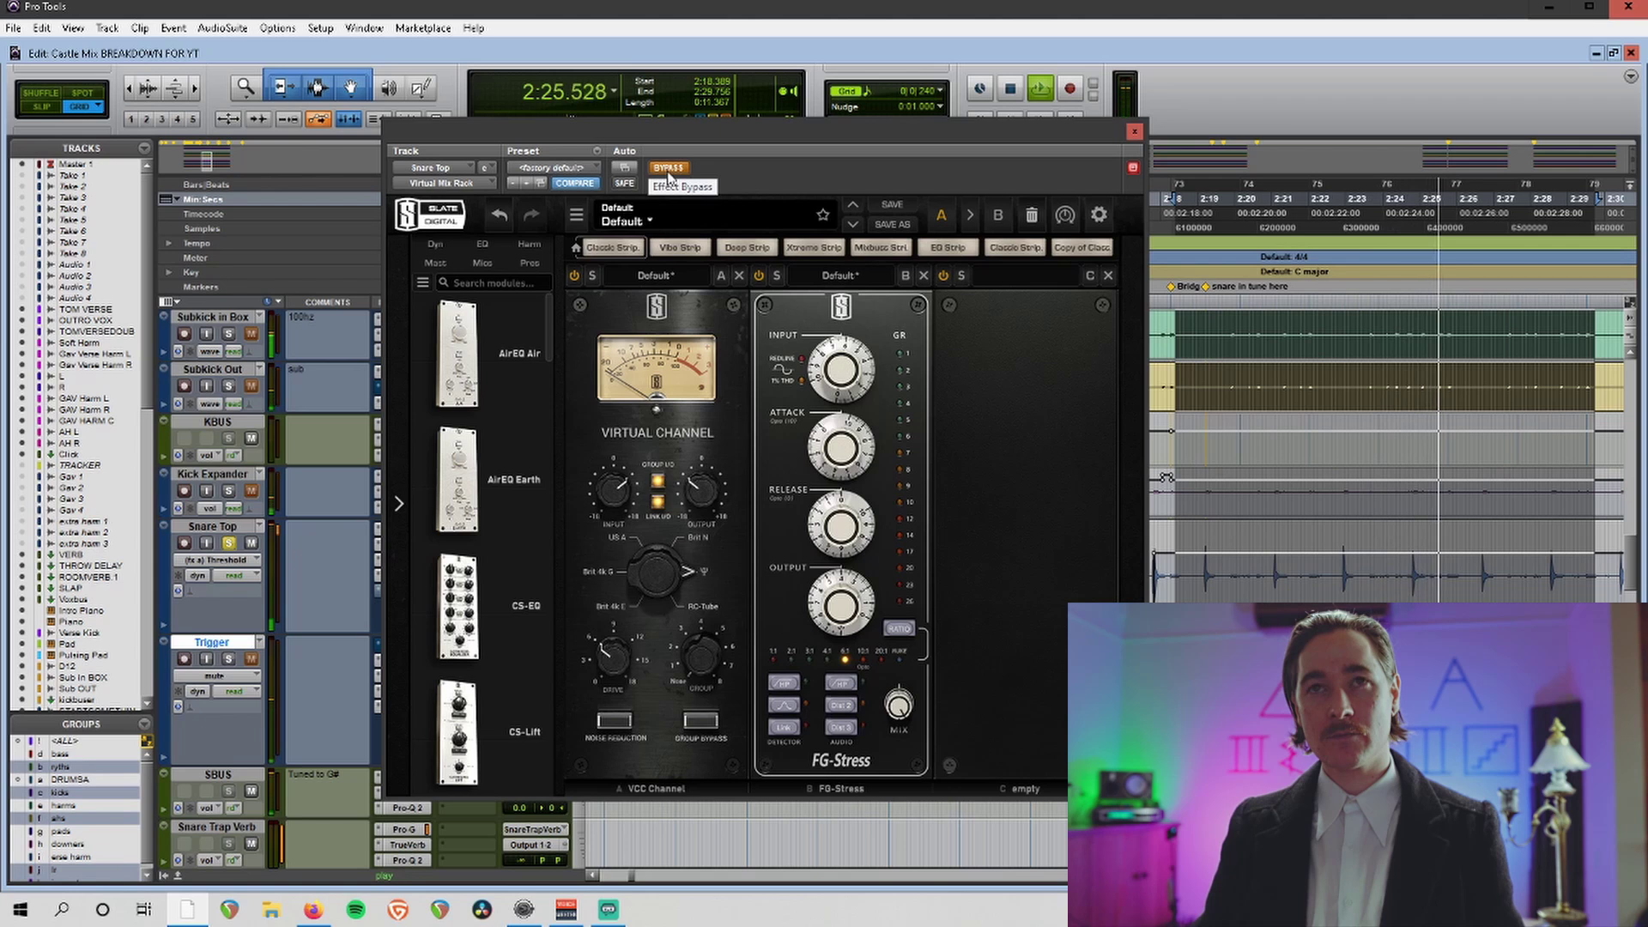
left_click(668, 172)
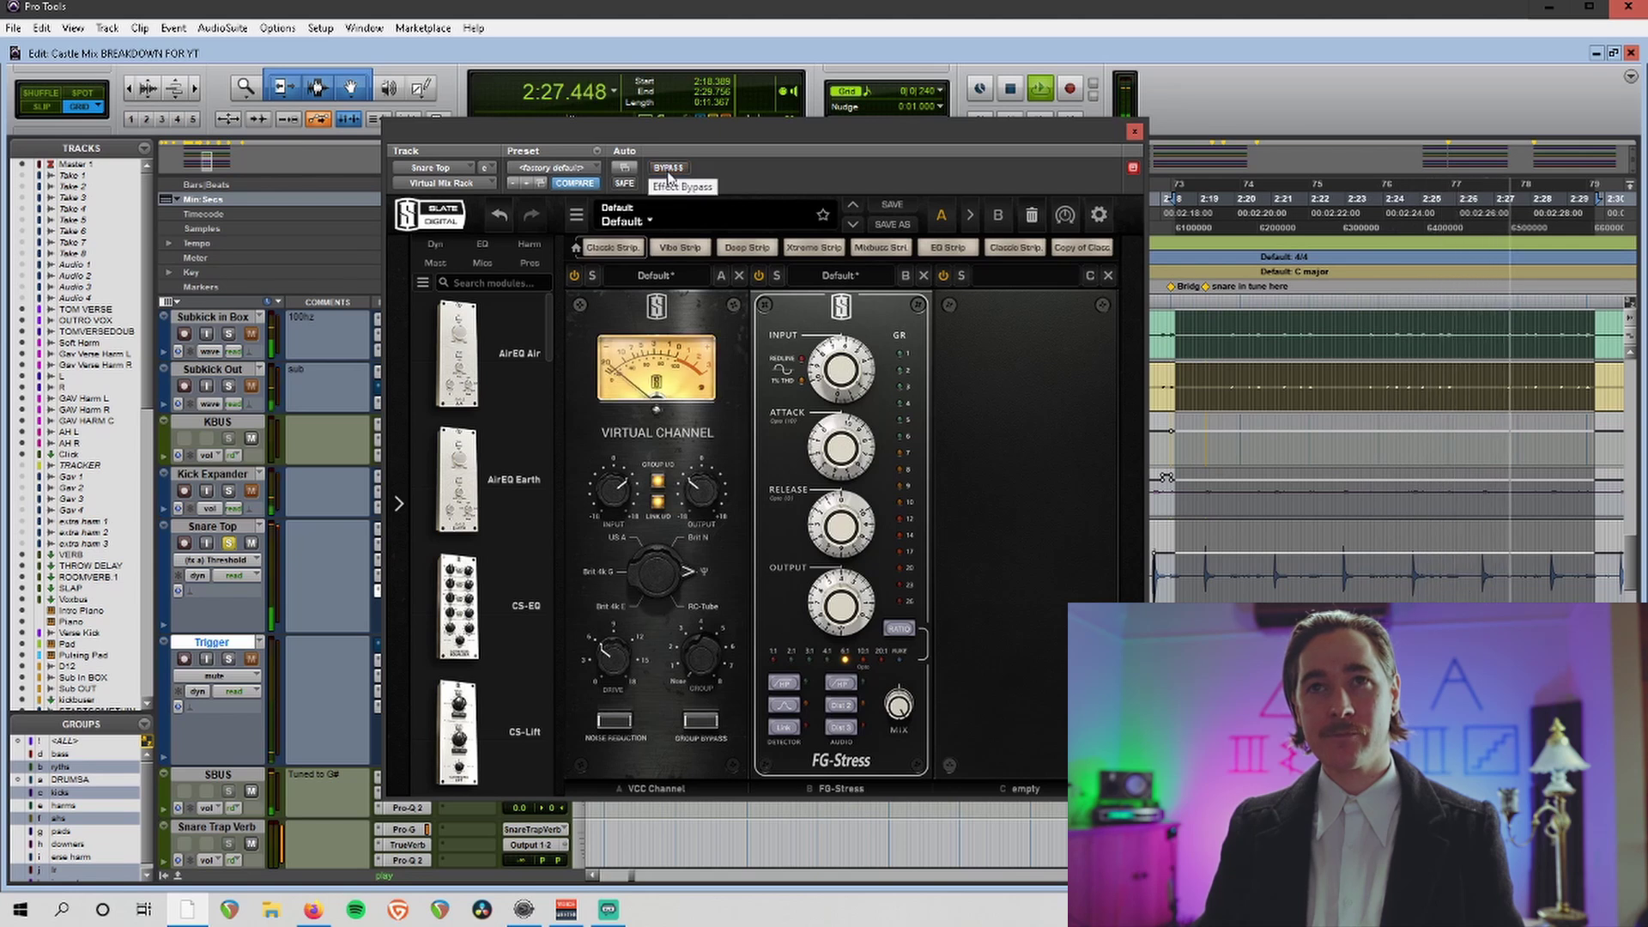
key("space")
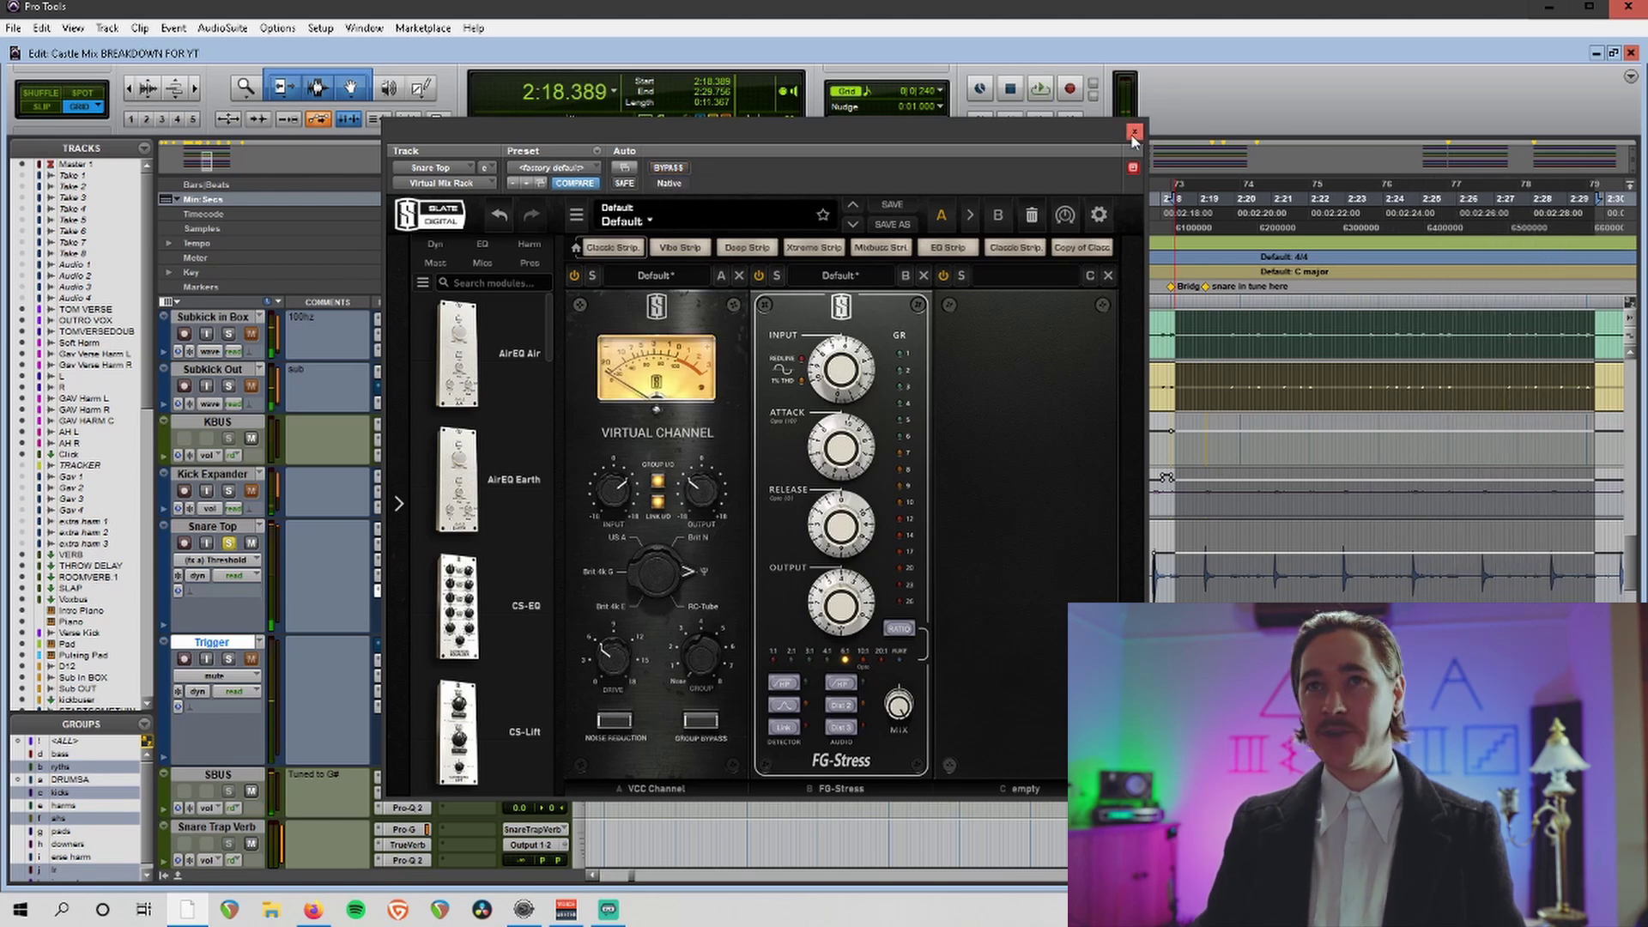
left_click(1133, 133)
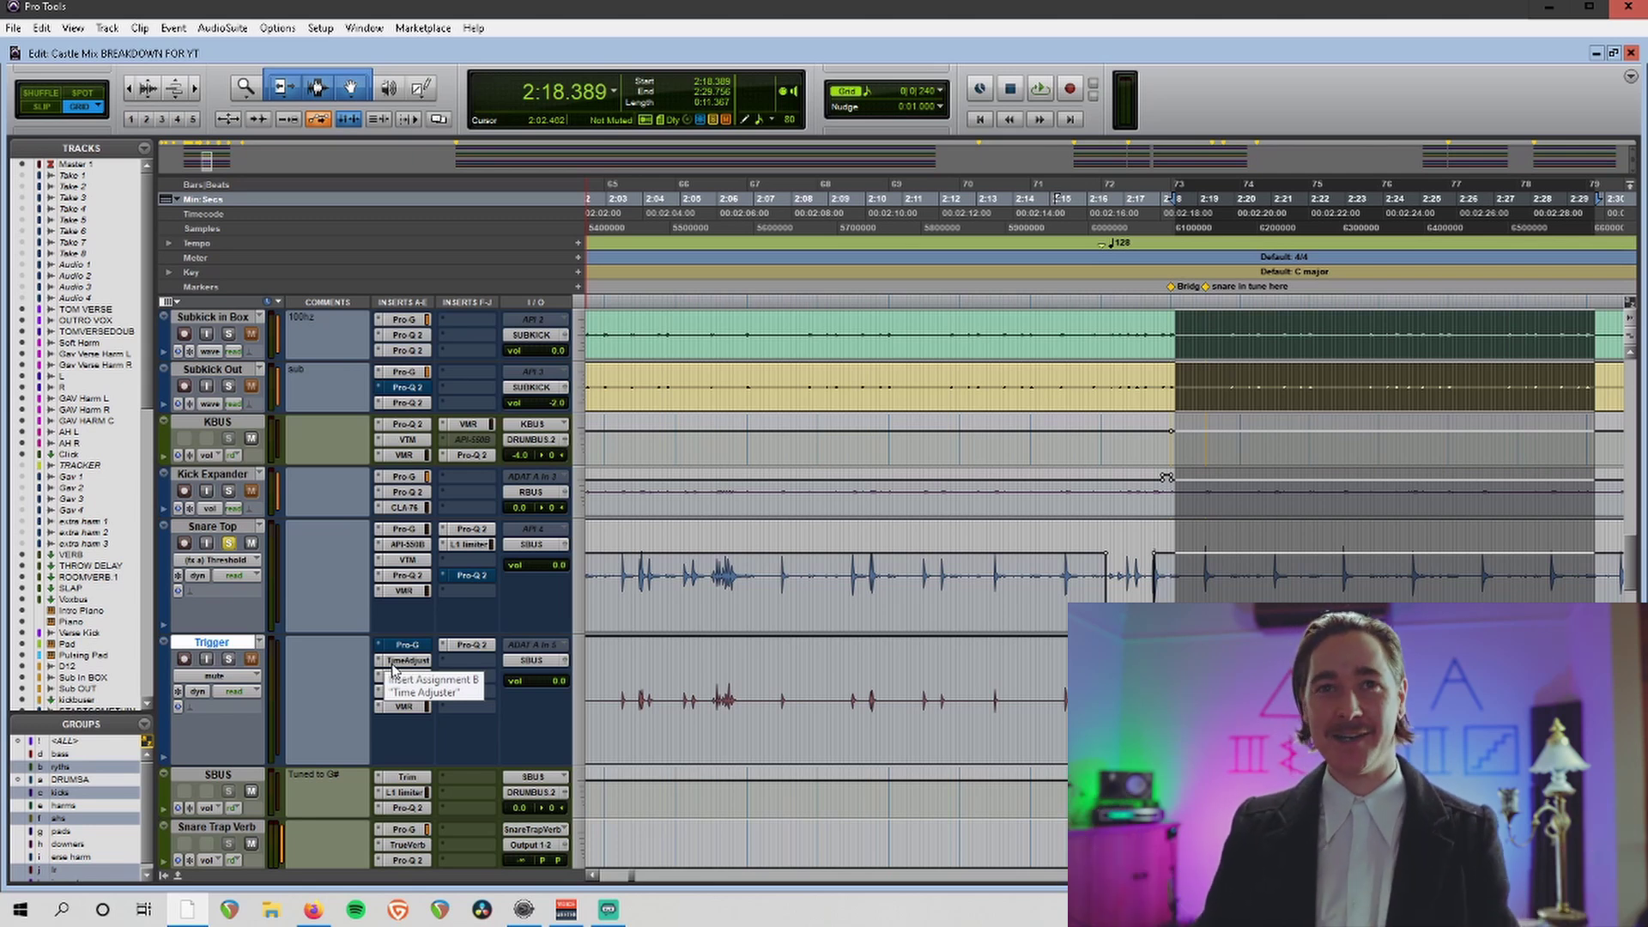
Open the last Pro-Q 2 in Snare Top's insert chain, examine its EQ curve, and close it.
left_click(481, 575)
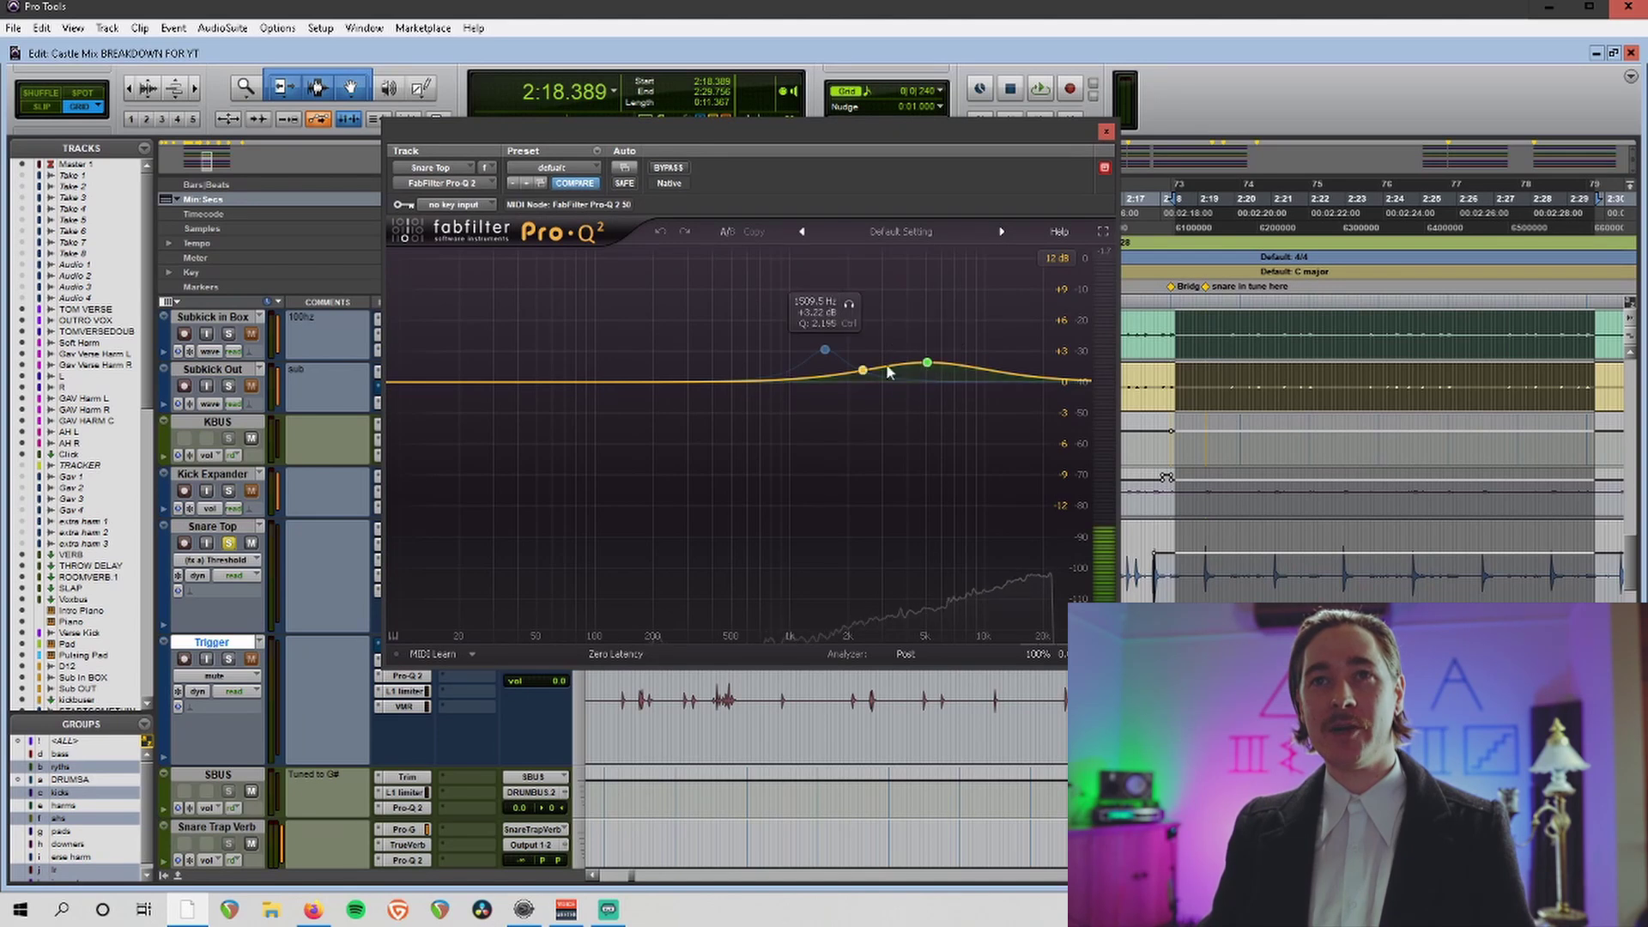
left_click(1107, 133)
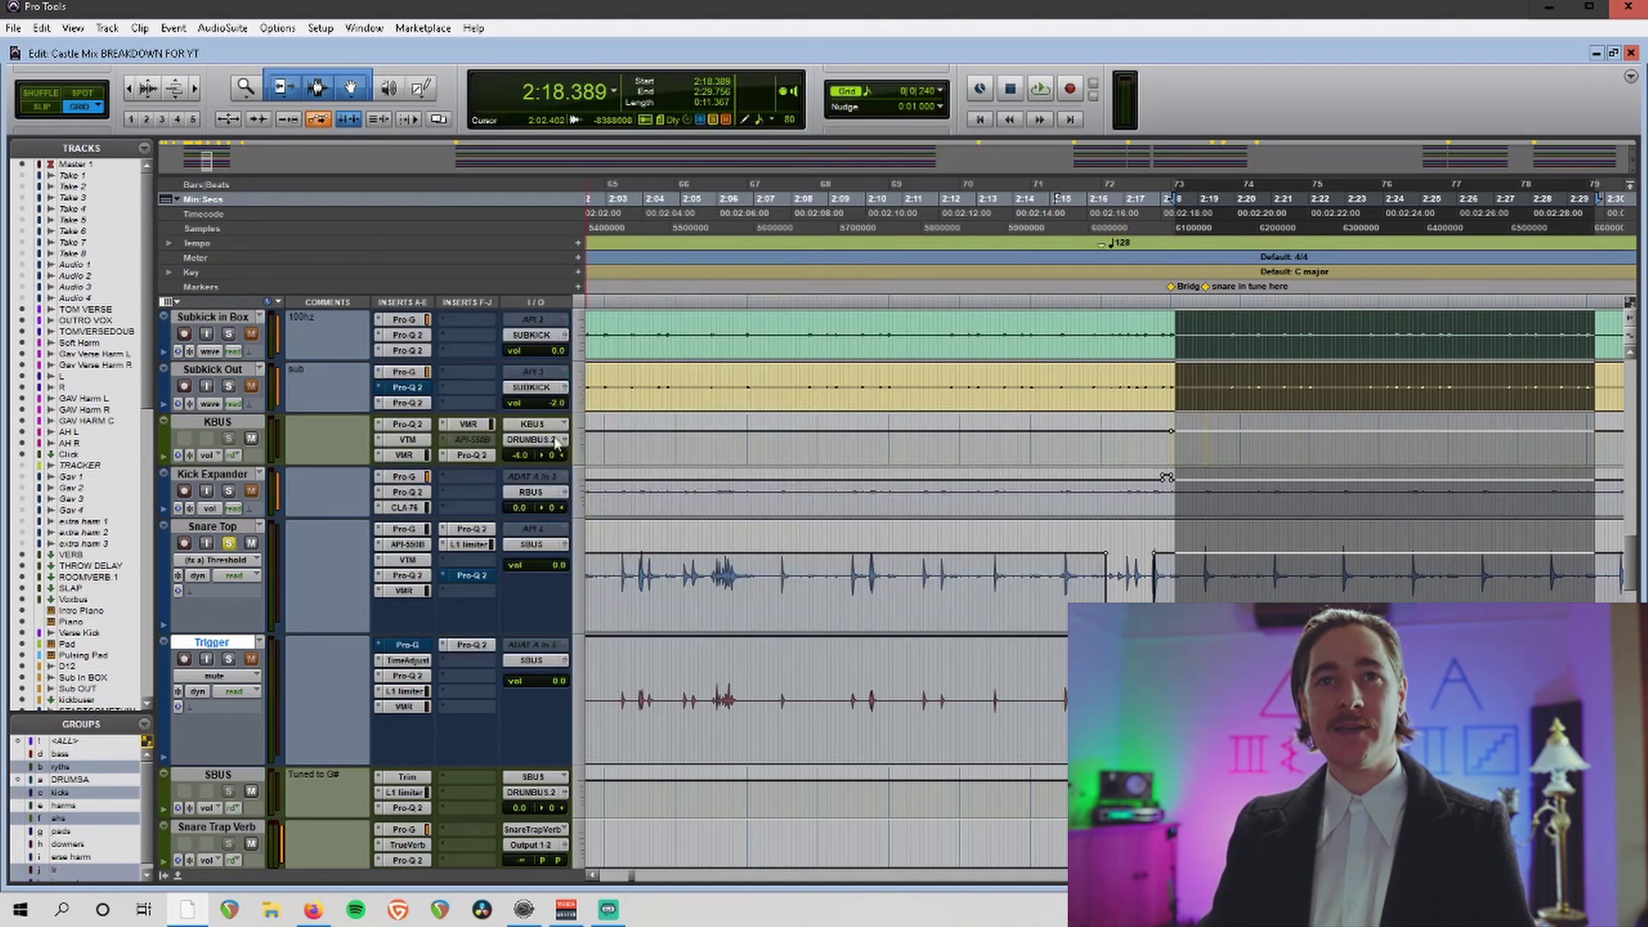
Open the L1 limiter on Snare Top, audition it over the bridge, and close it.
left_click(479, 544)
key("space")
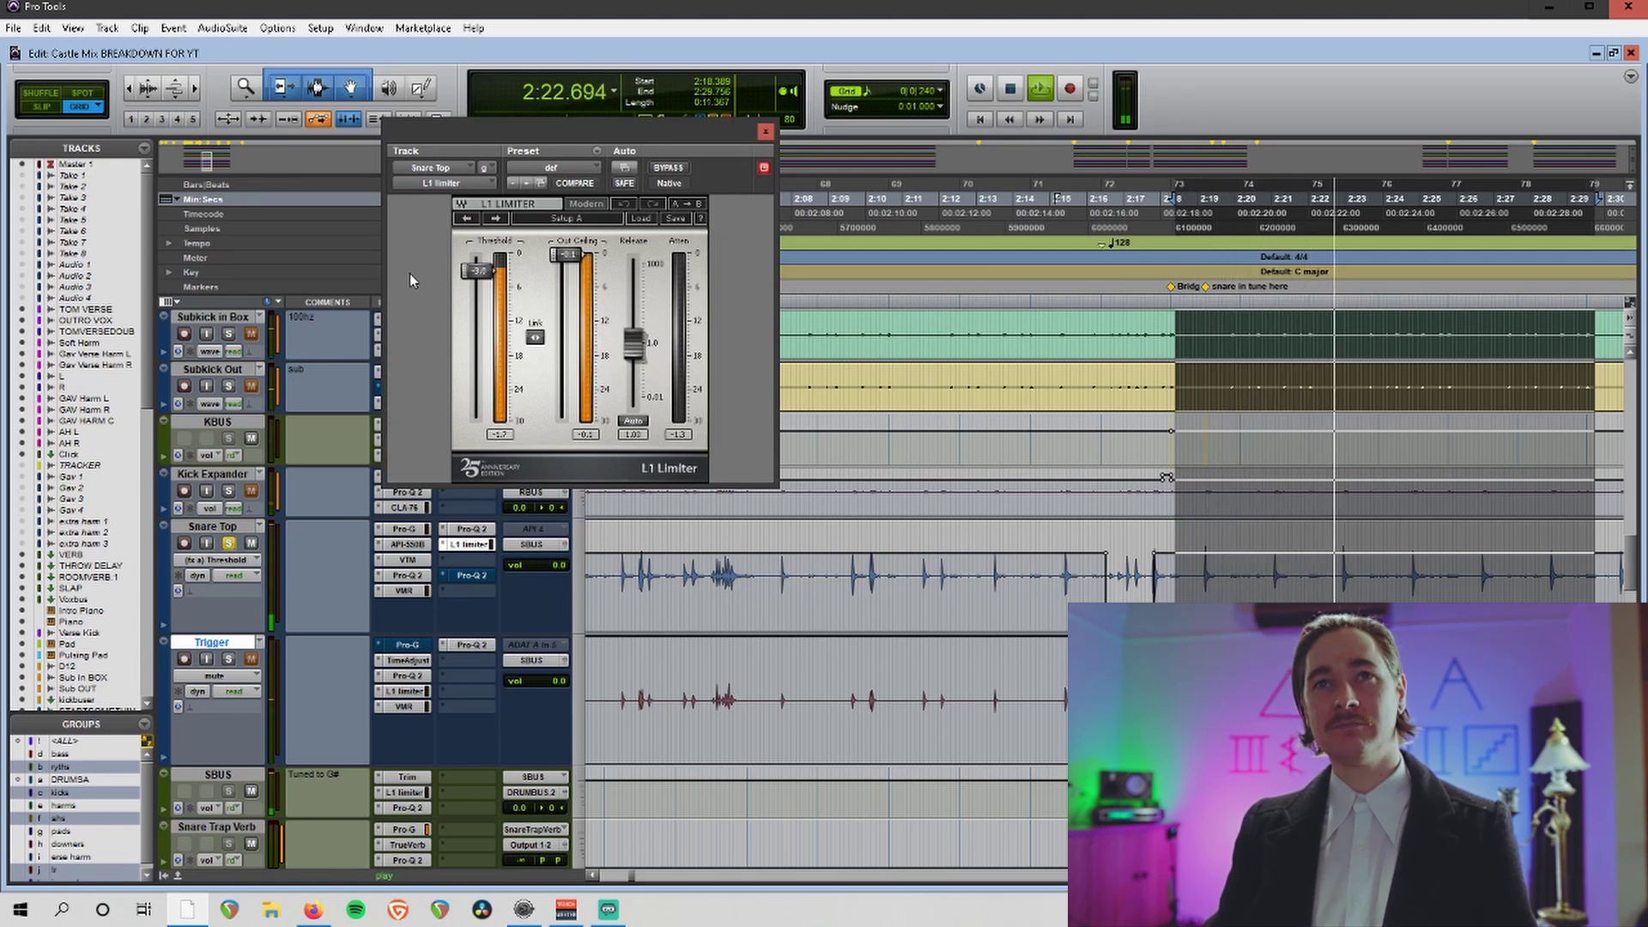
key("space")
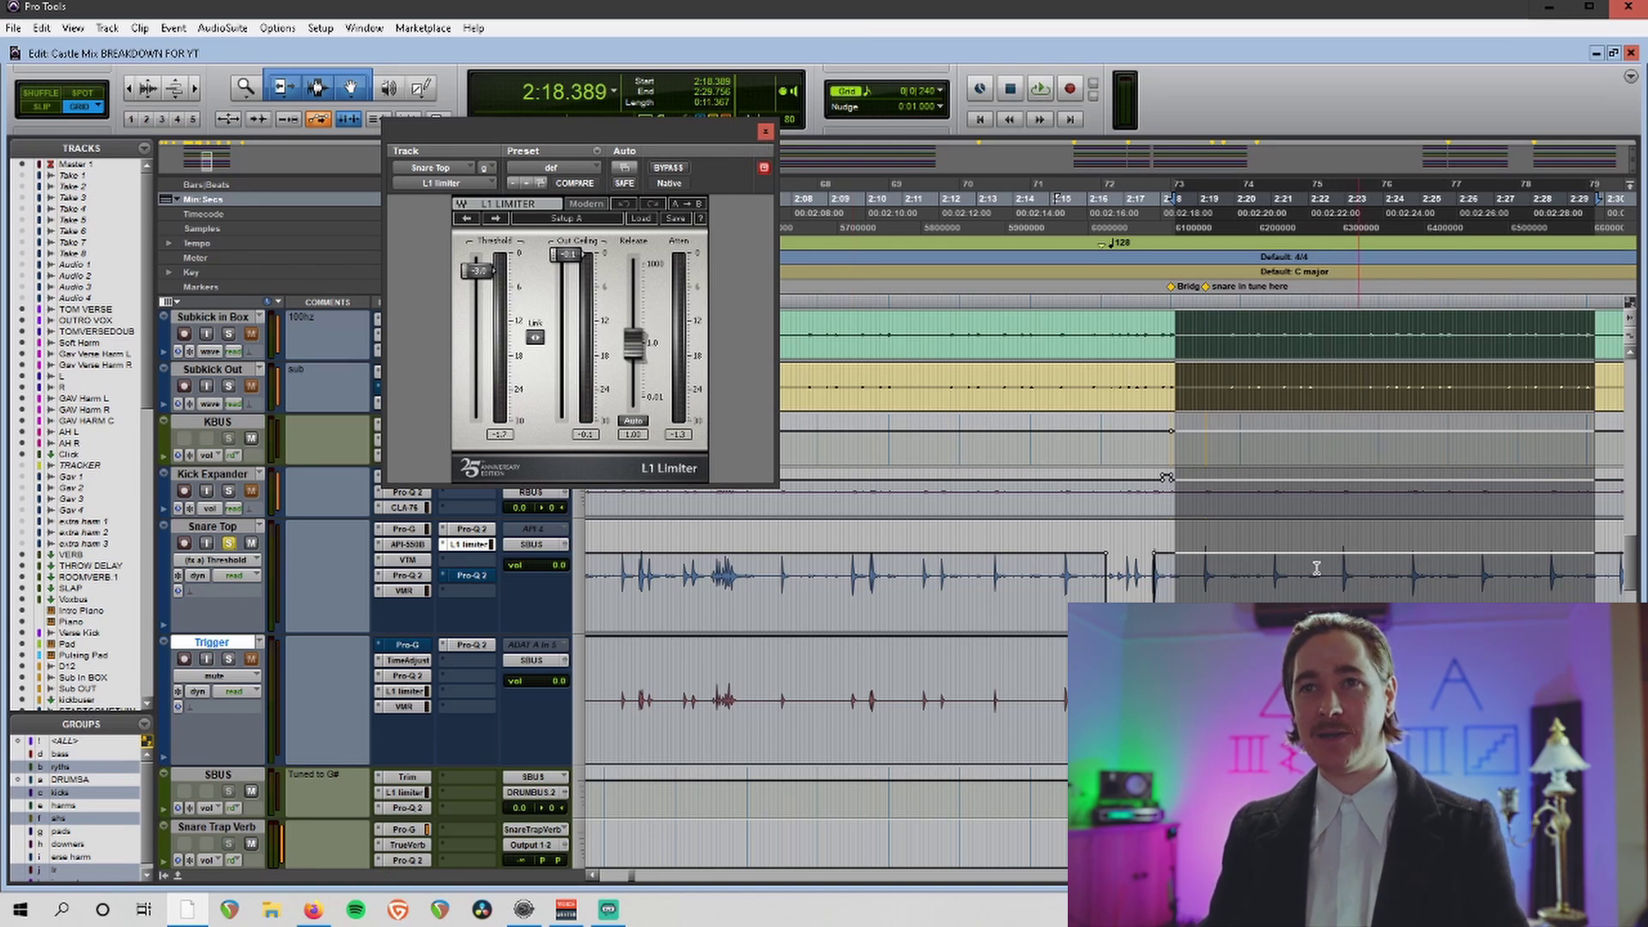
scroll(1316, 569, "right", 2)
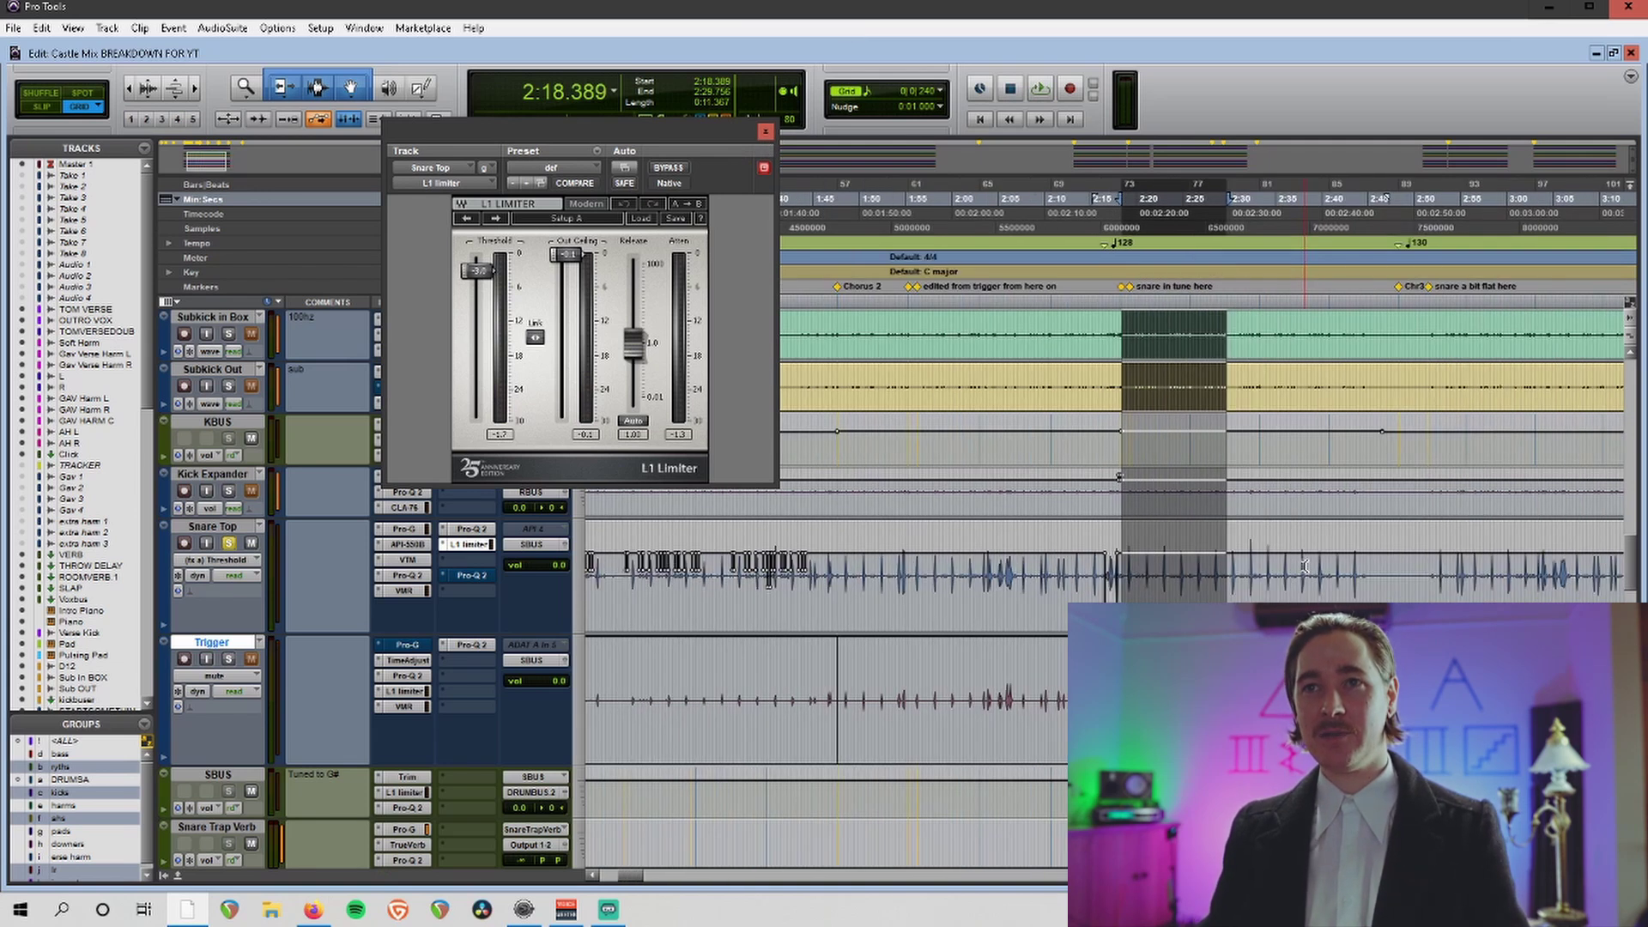
left_click(765, 134)
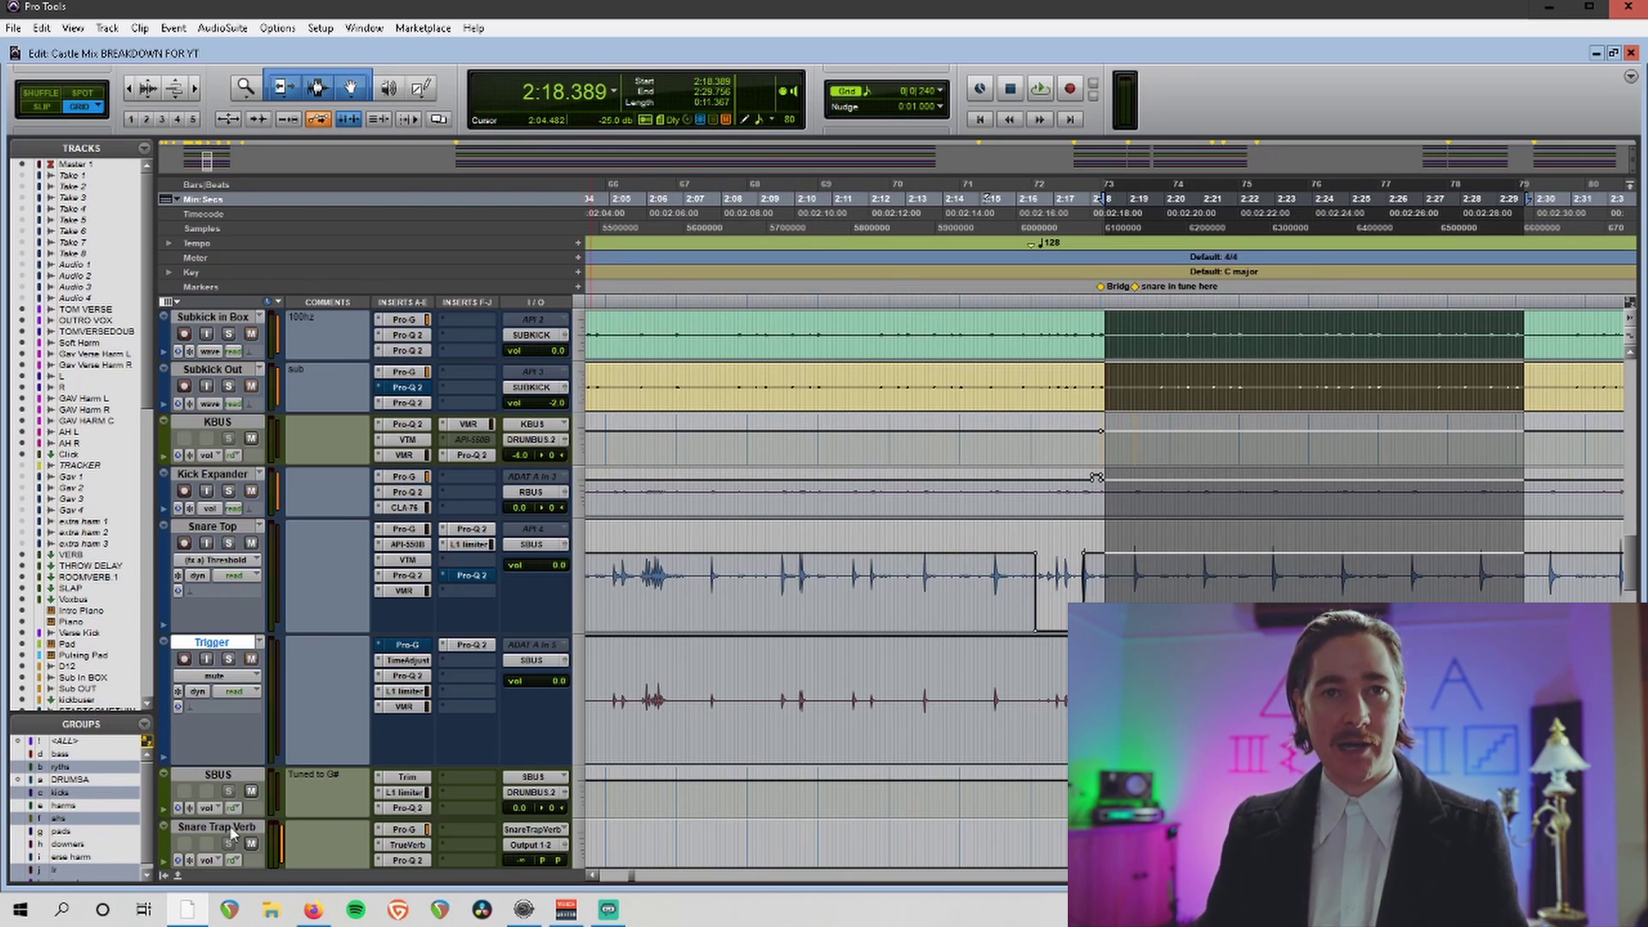
Enlarge the SBUS track, then open and close its Pro-Q 2 and L1 limiter to examine their settings.
left_click_drag(231, 816, 257, 858)
scroll(374, 811, "down", 1)
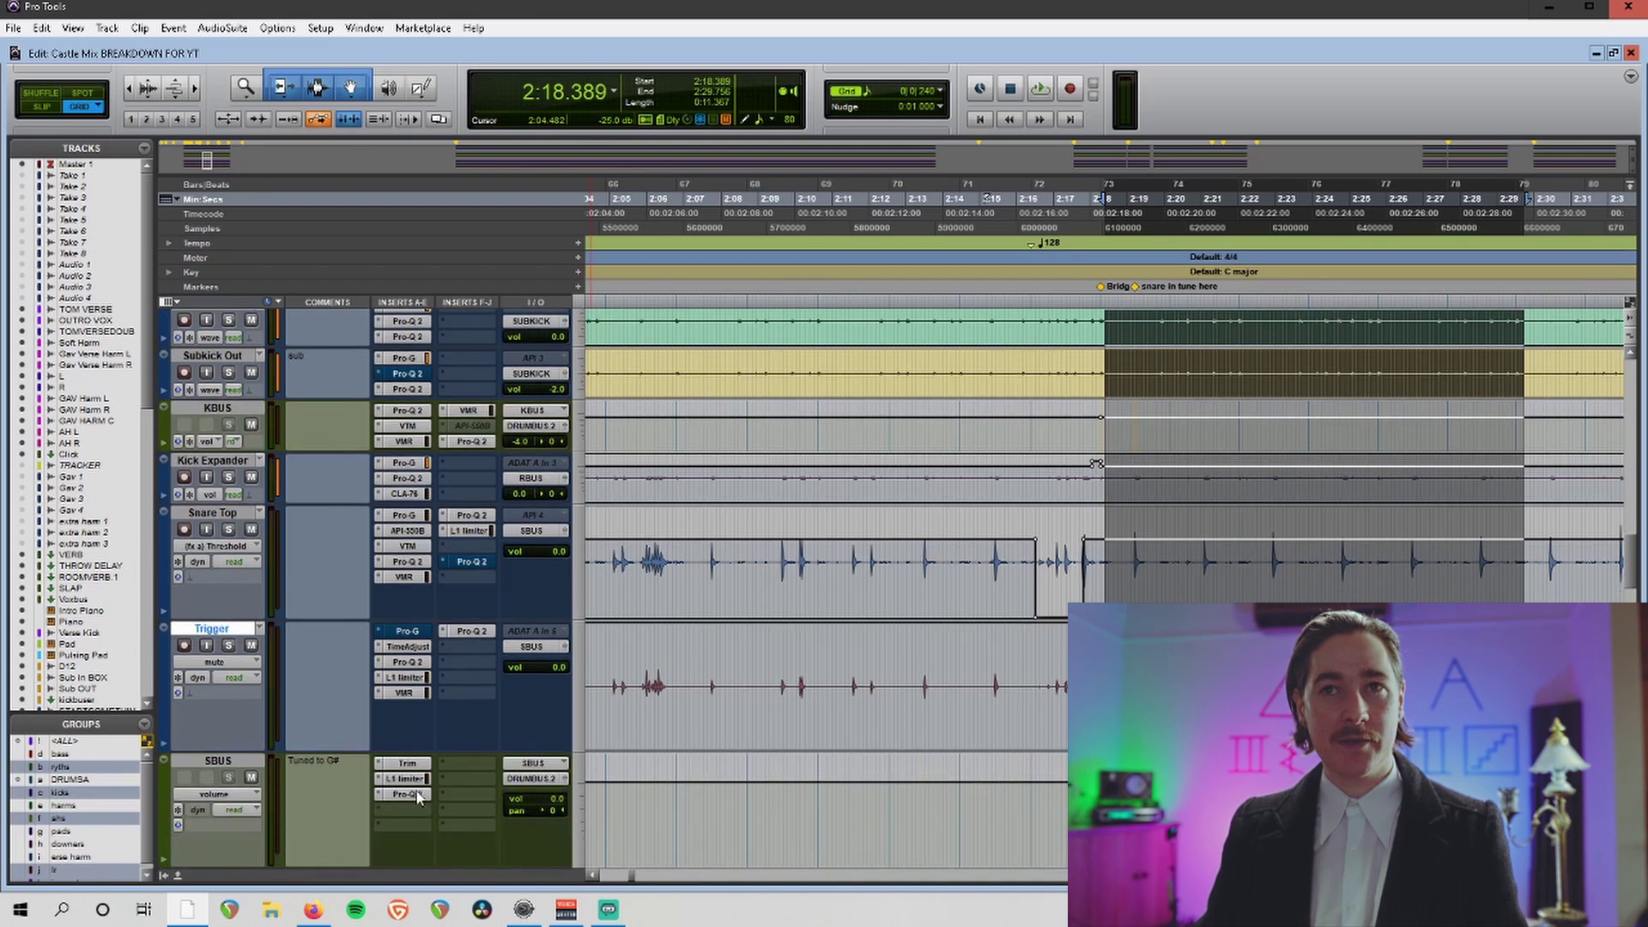
left_click(407, 794)
left_click(1106, 134)
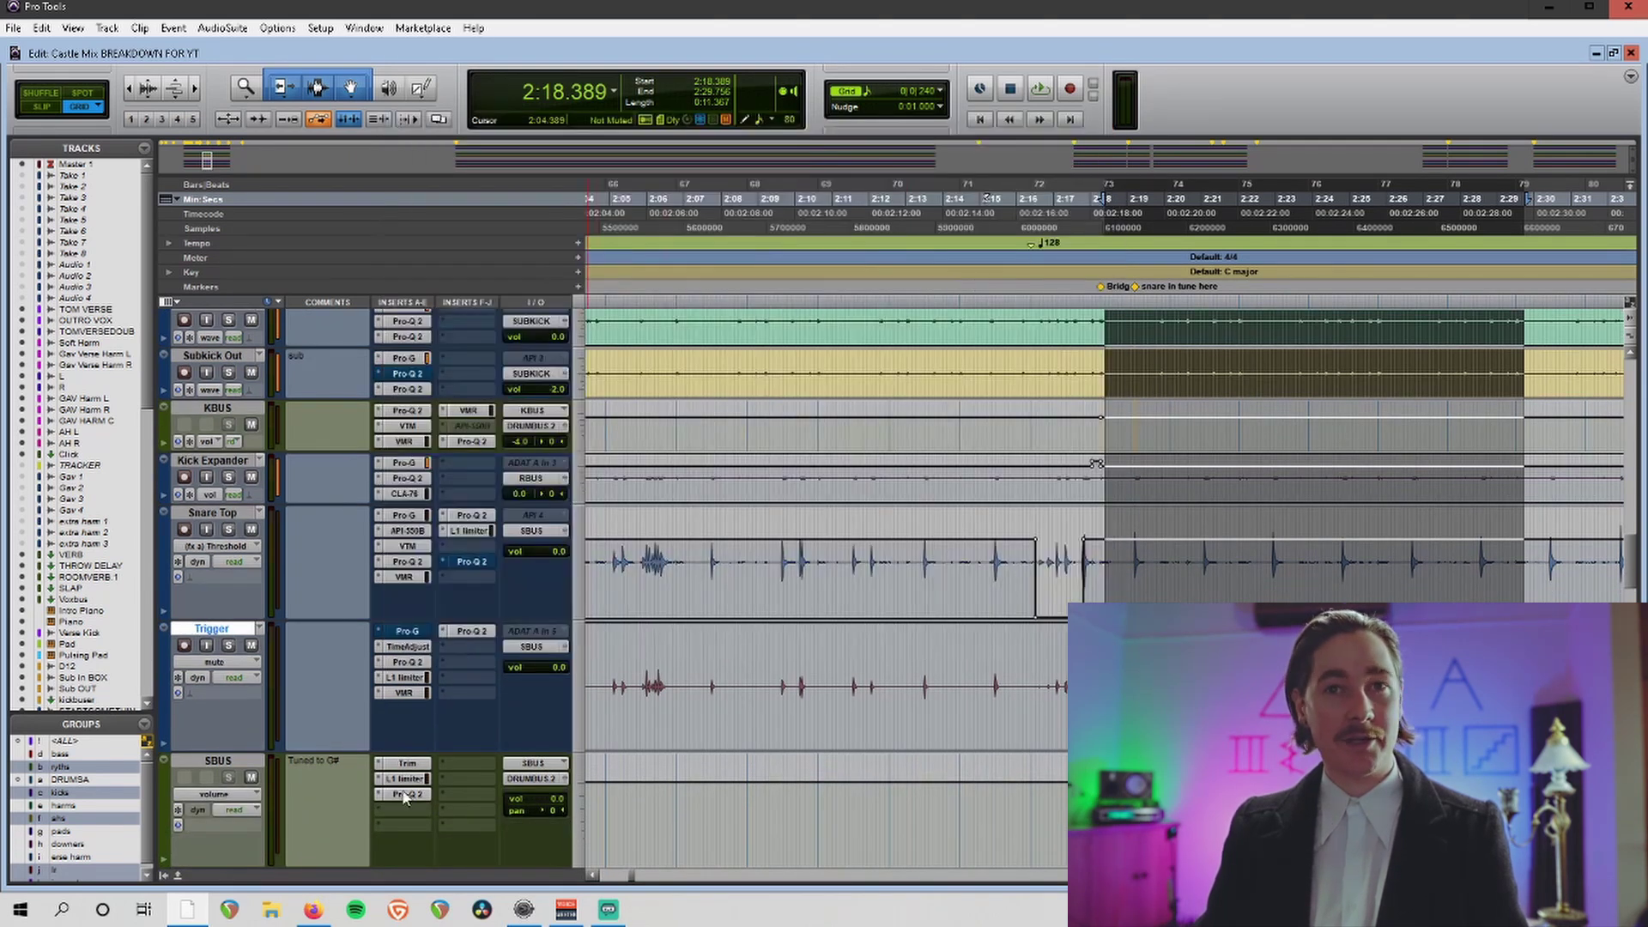
left_click(404, 779)
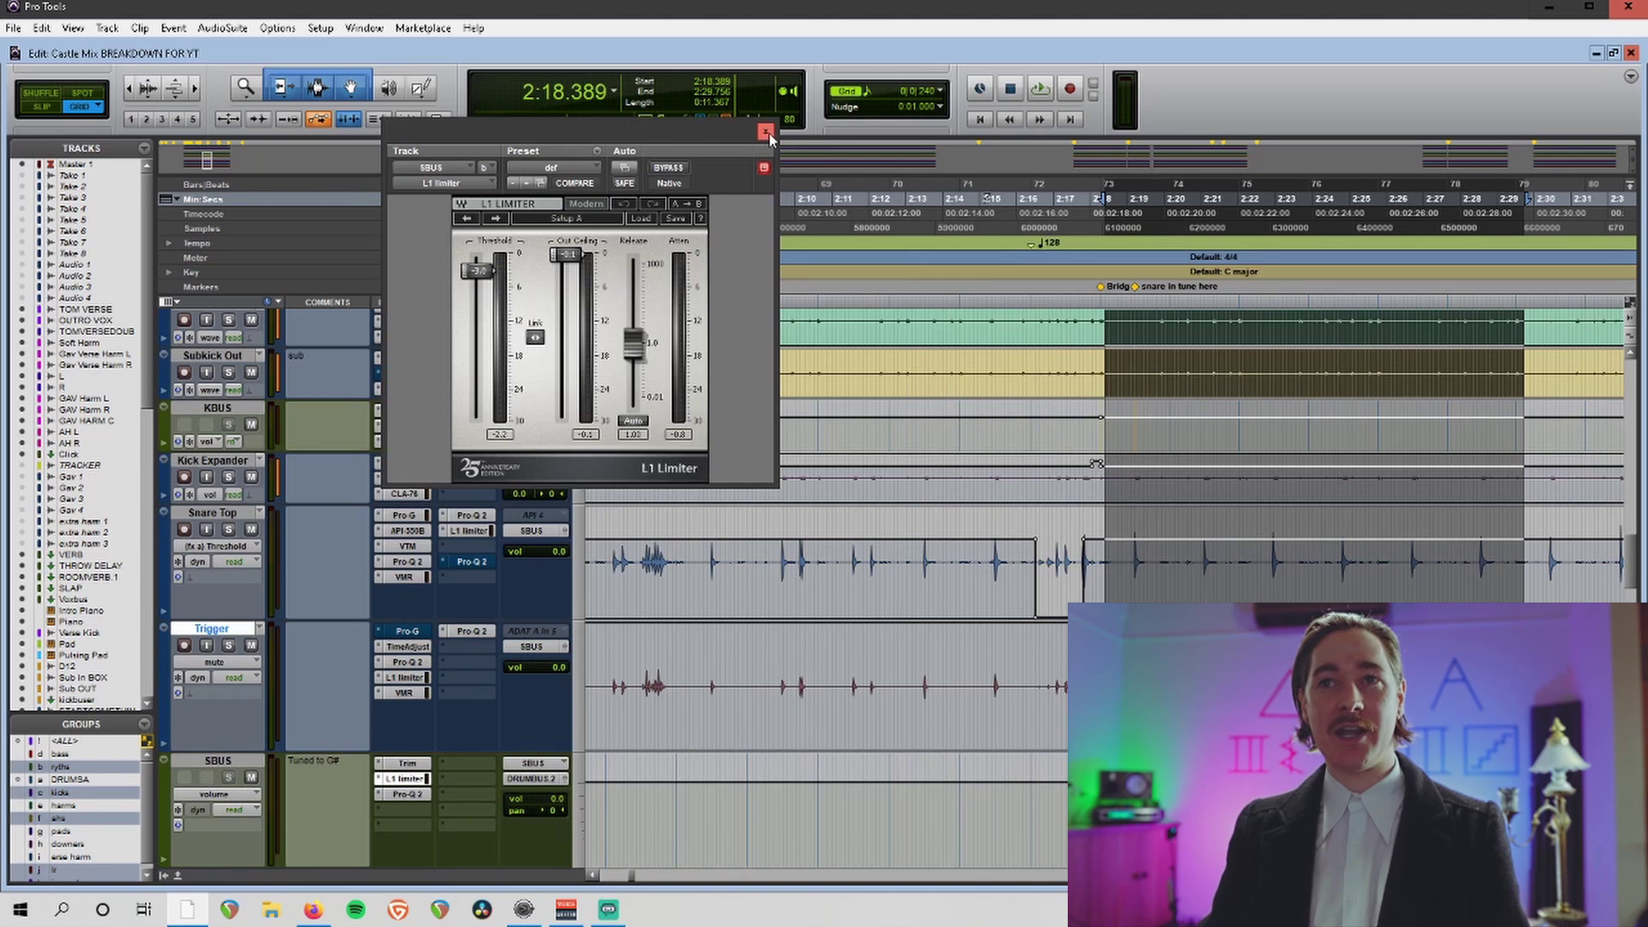
left_click(765, 134)
Solo the Ribbon Mic track in place of Snare Top, enlarge its row, and place the playback position at the Bridge marker.
scroll(1109, 474, "down", 3)
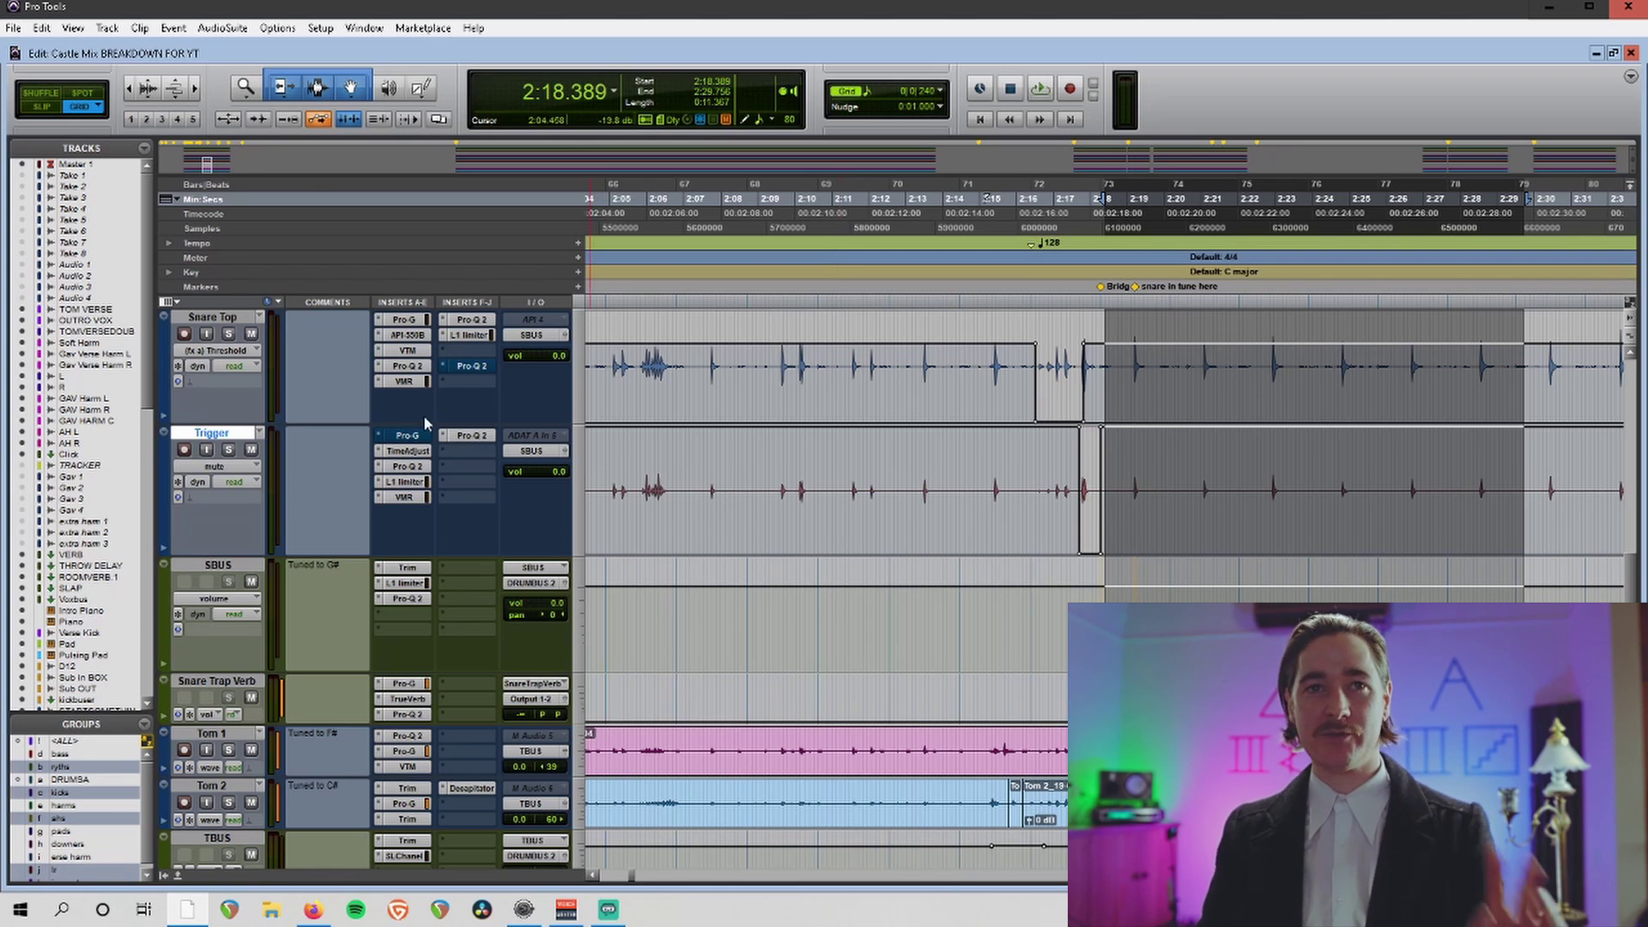
scroll(383, 508, "up", 5)
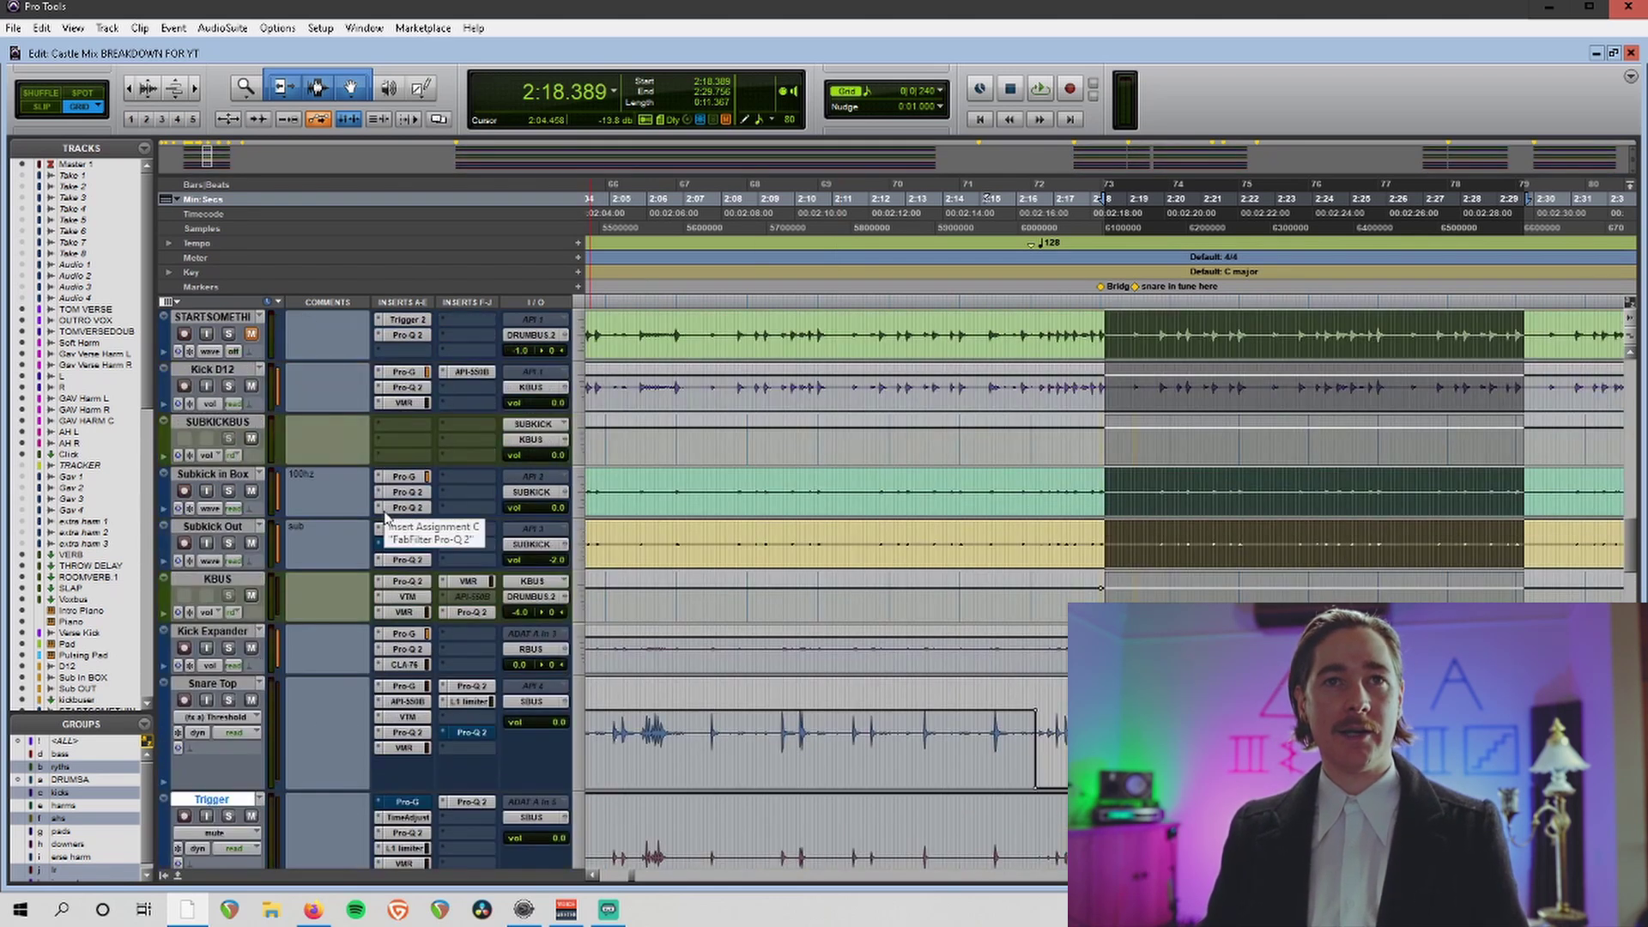
scroll(366, 527, "down", 6)
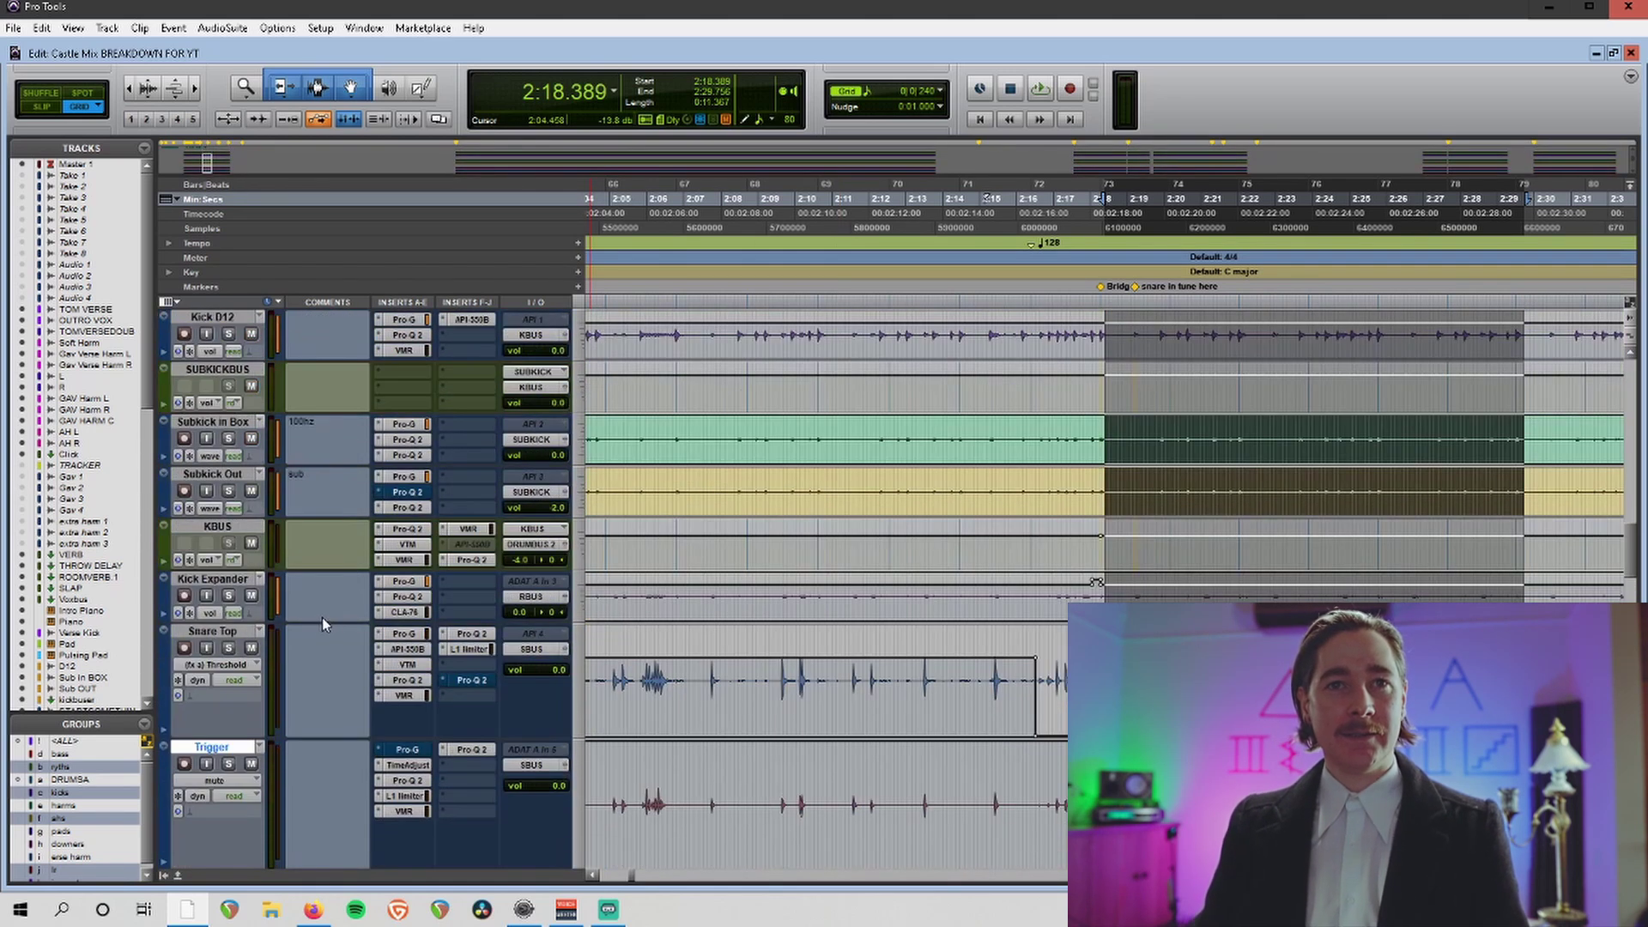
scroll(327, 633, "down", 5)
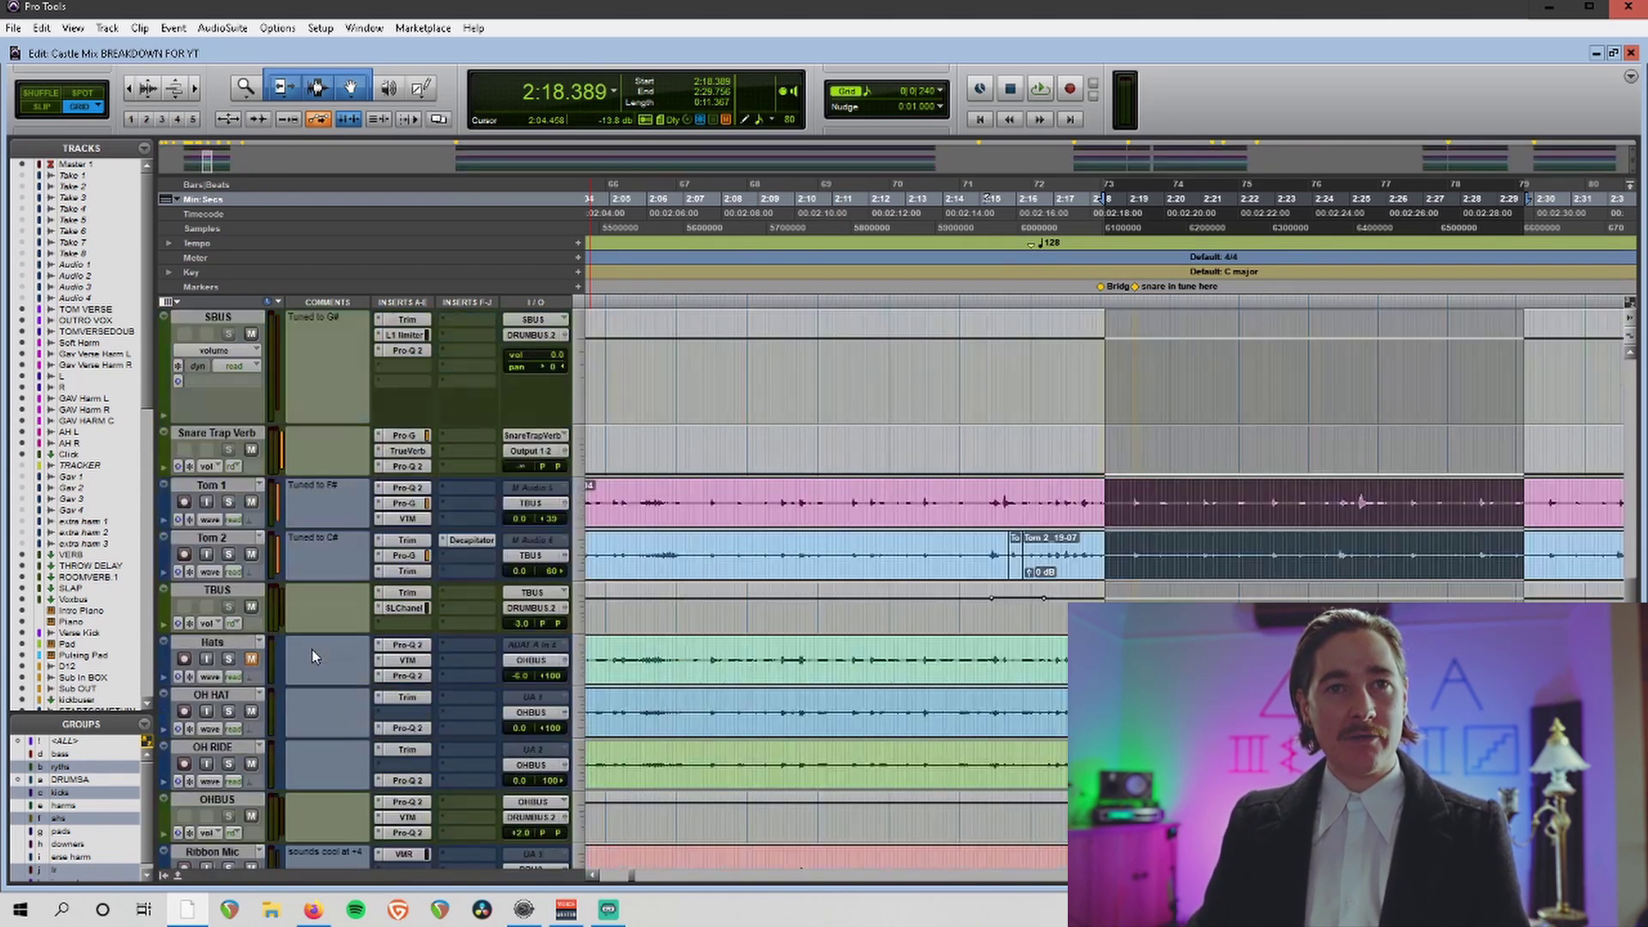
scroll(268, 612, "down", 2)
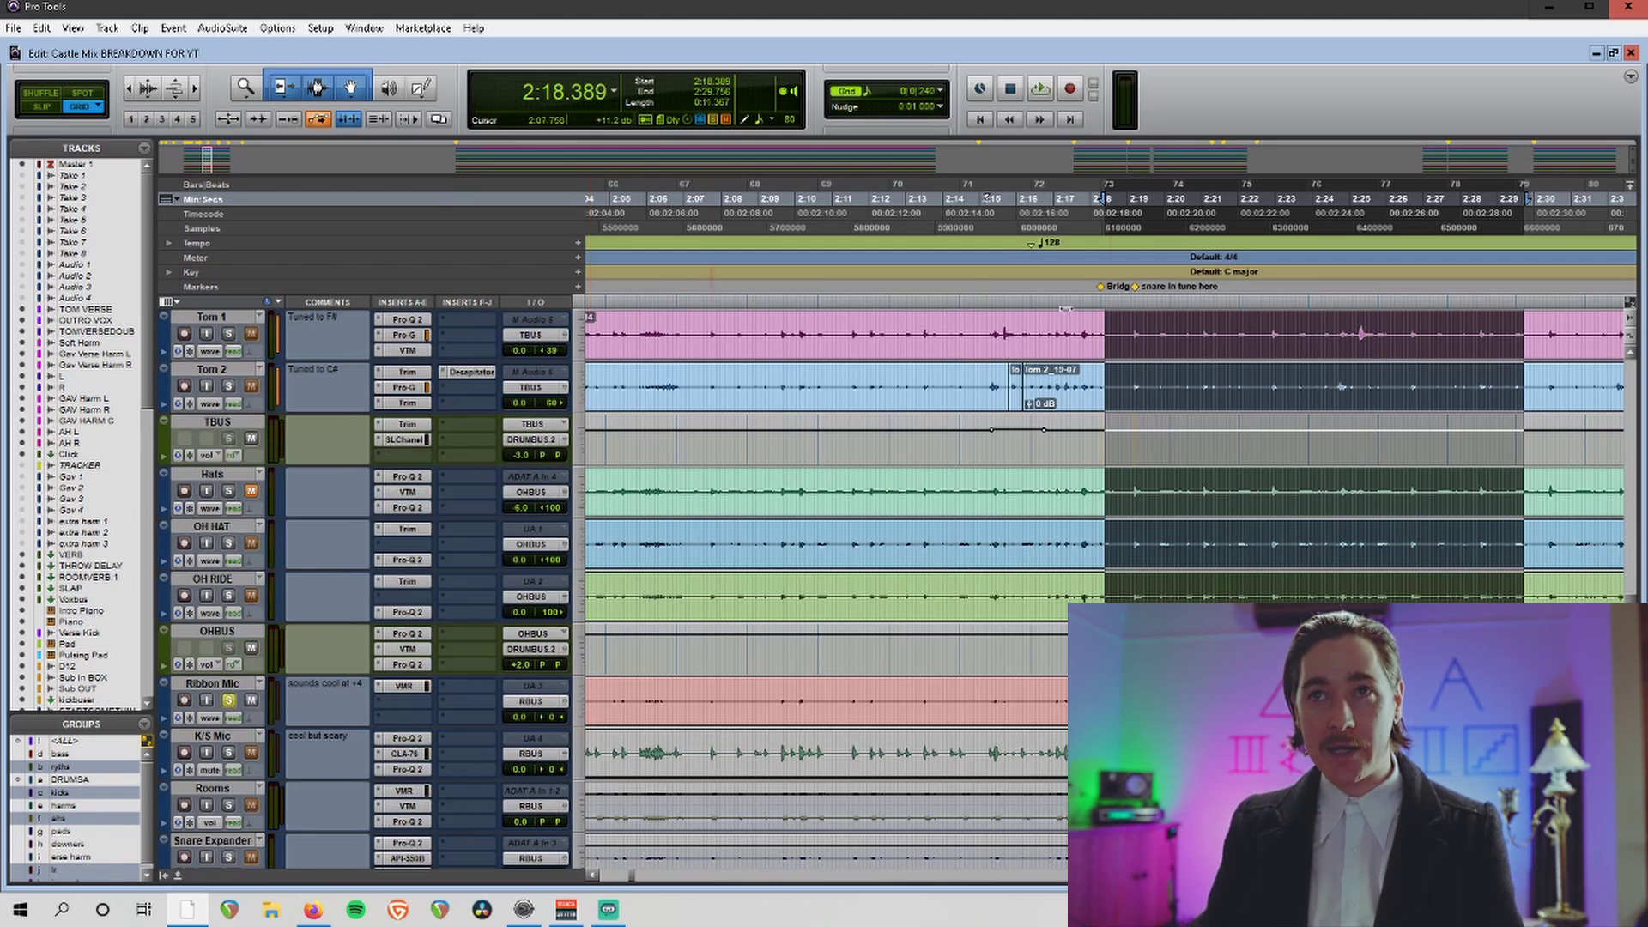
left_click(1102, 234)
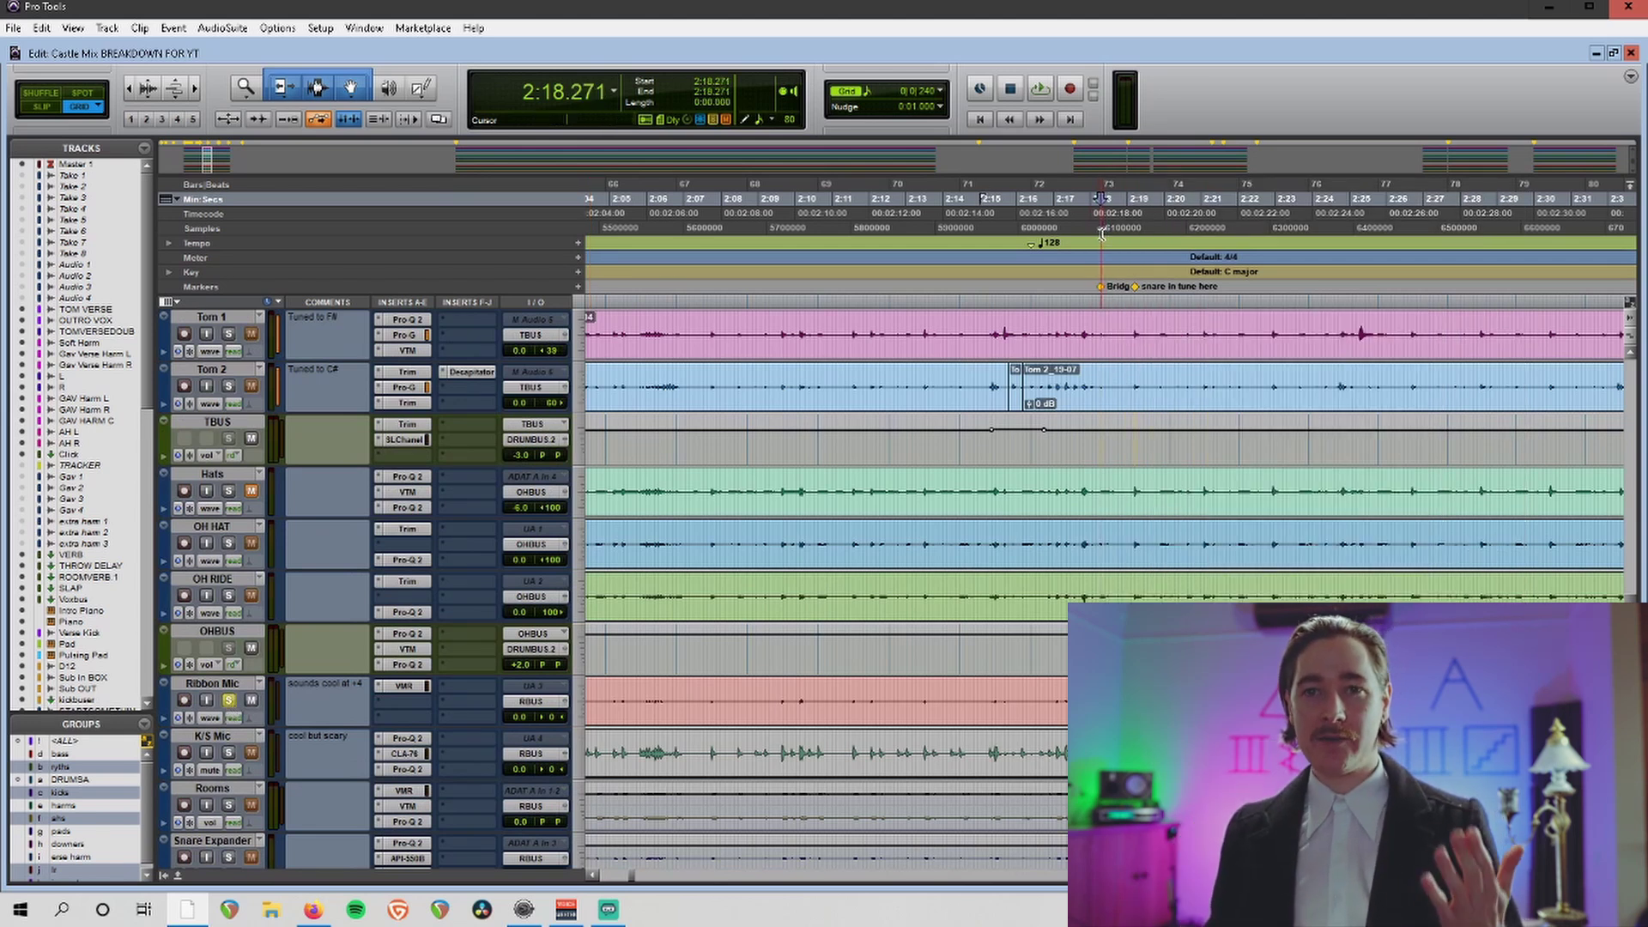
left_click(212, 683)
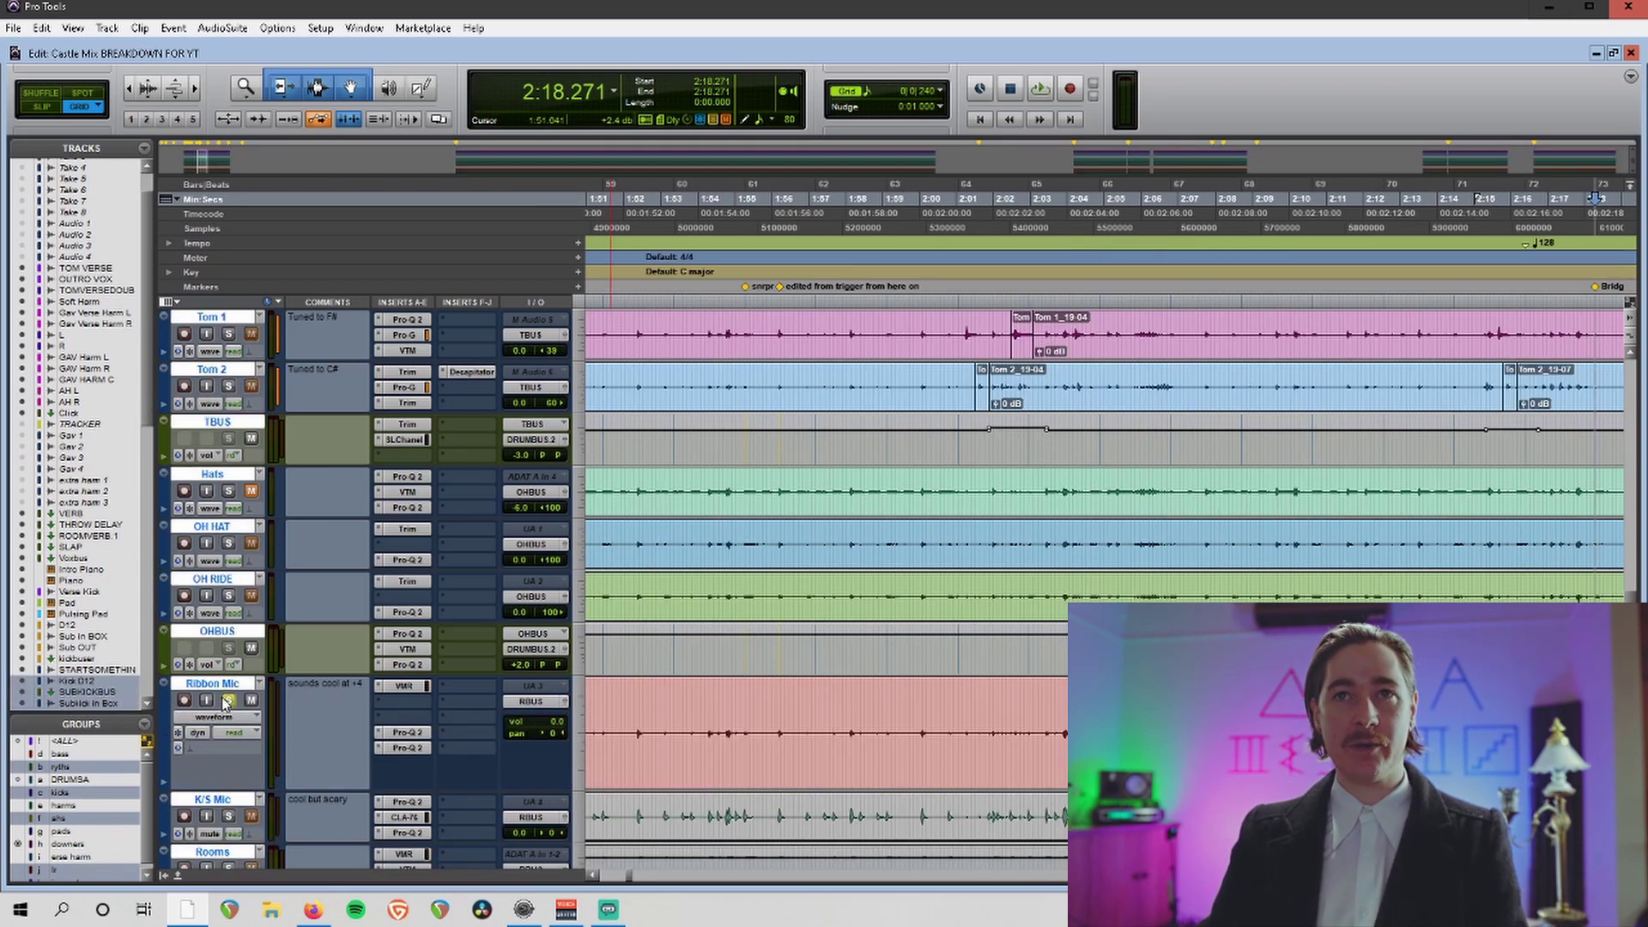
Place the playback position at the Chorus 2 marker and play the soloed Ribbon Mic from there.
scroll(799, 265, "left", 3)
scroll(718, 359, "left", 3)
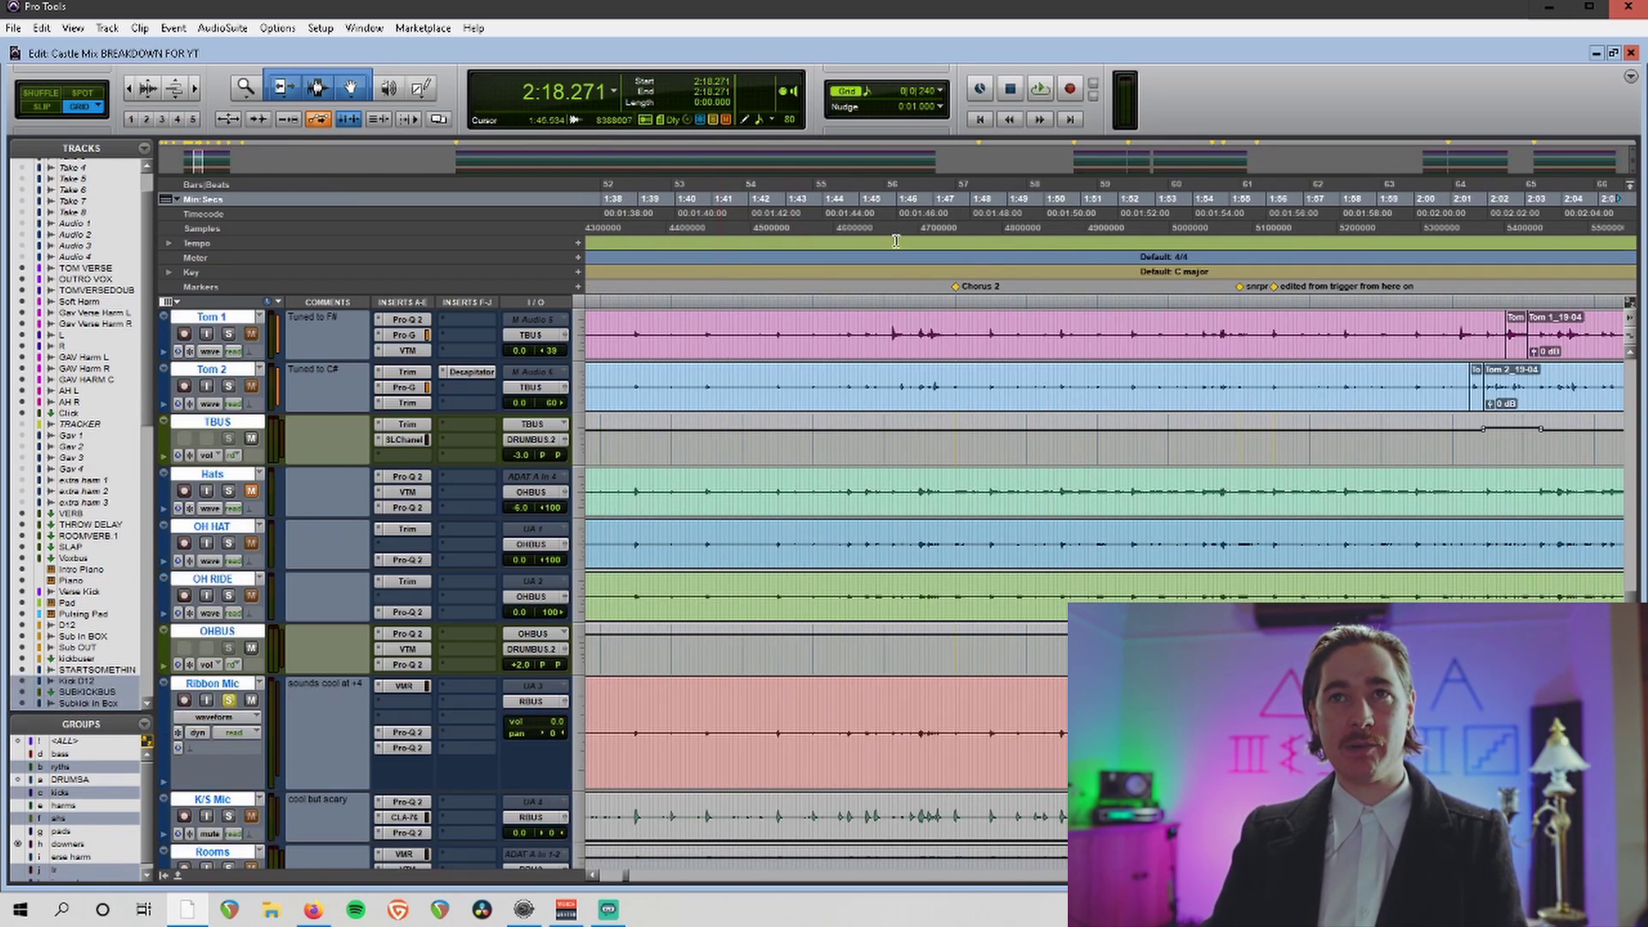
left_click(954, 206)
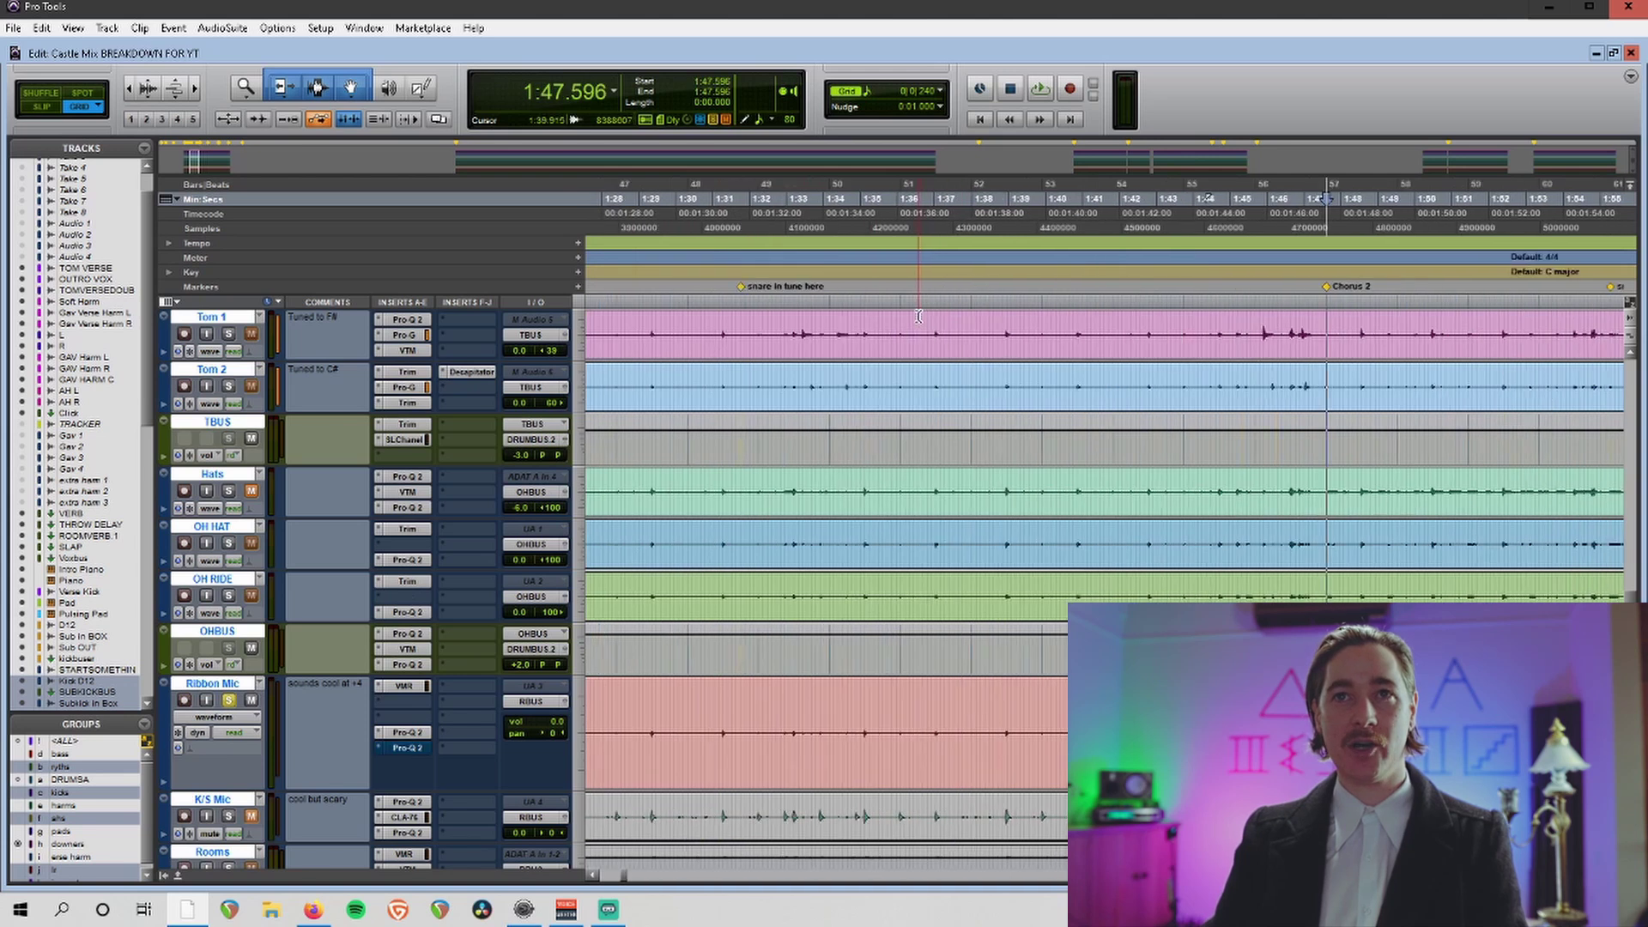
scroll(919, 316, "left", 6)
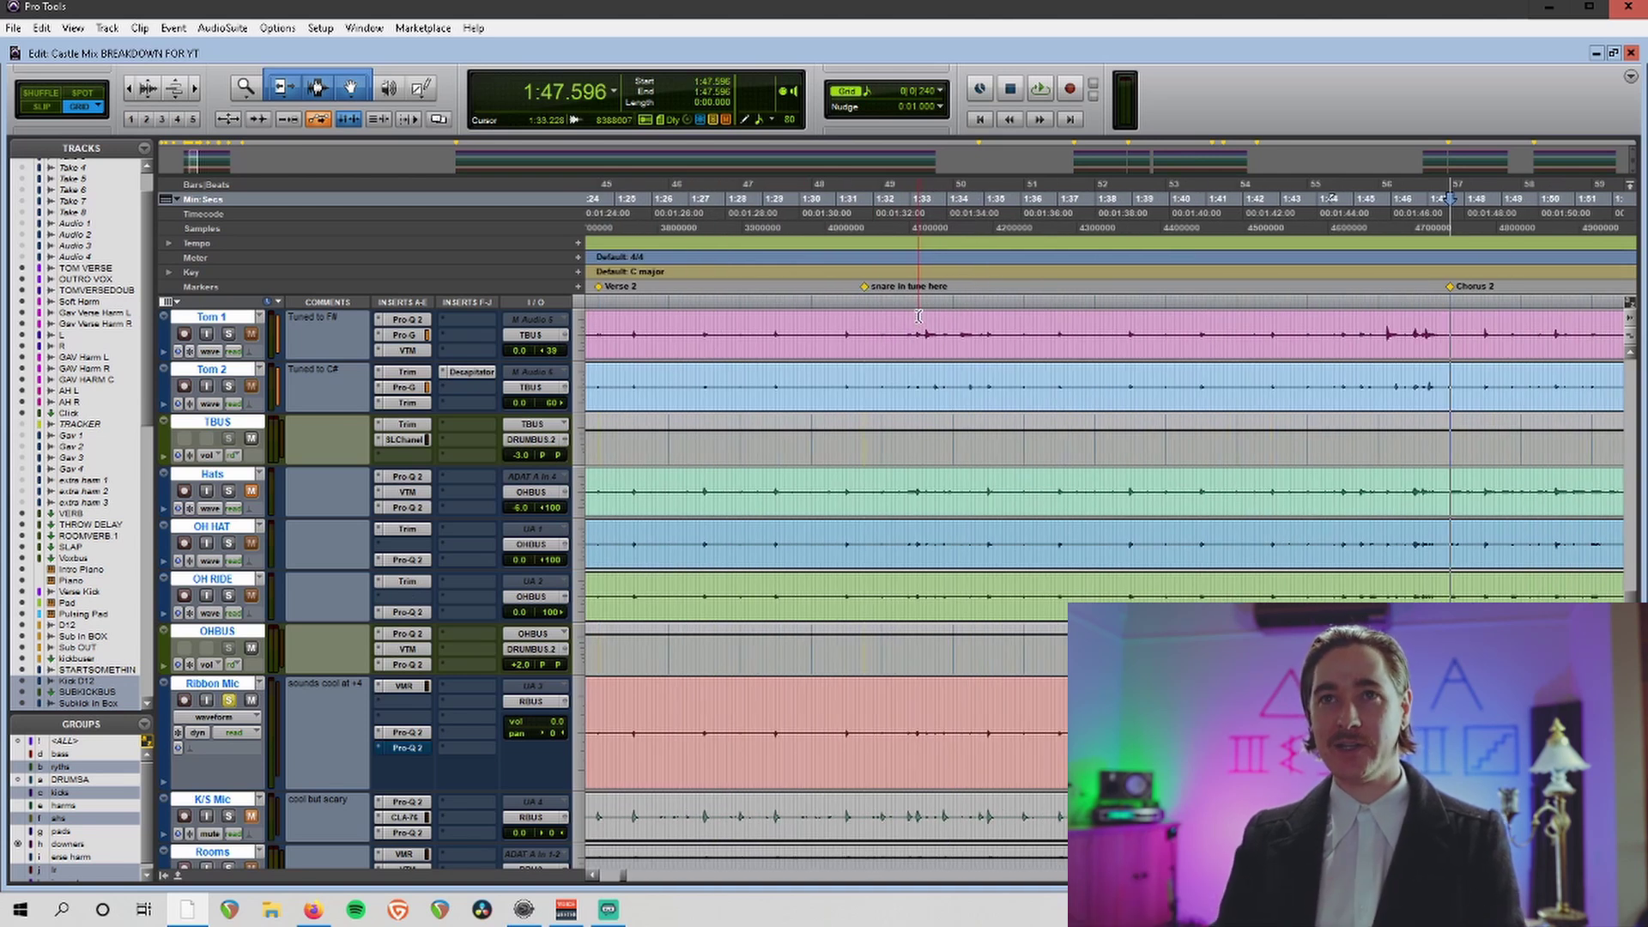
scroll(960, 364, "right", 6)
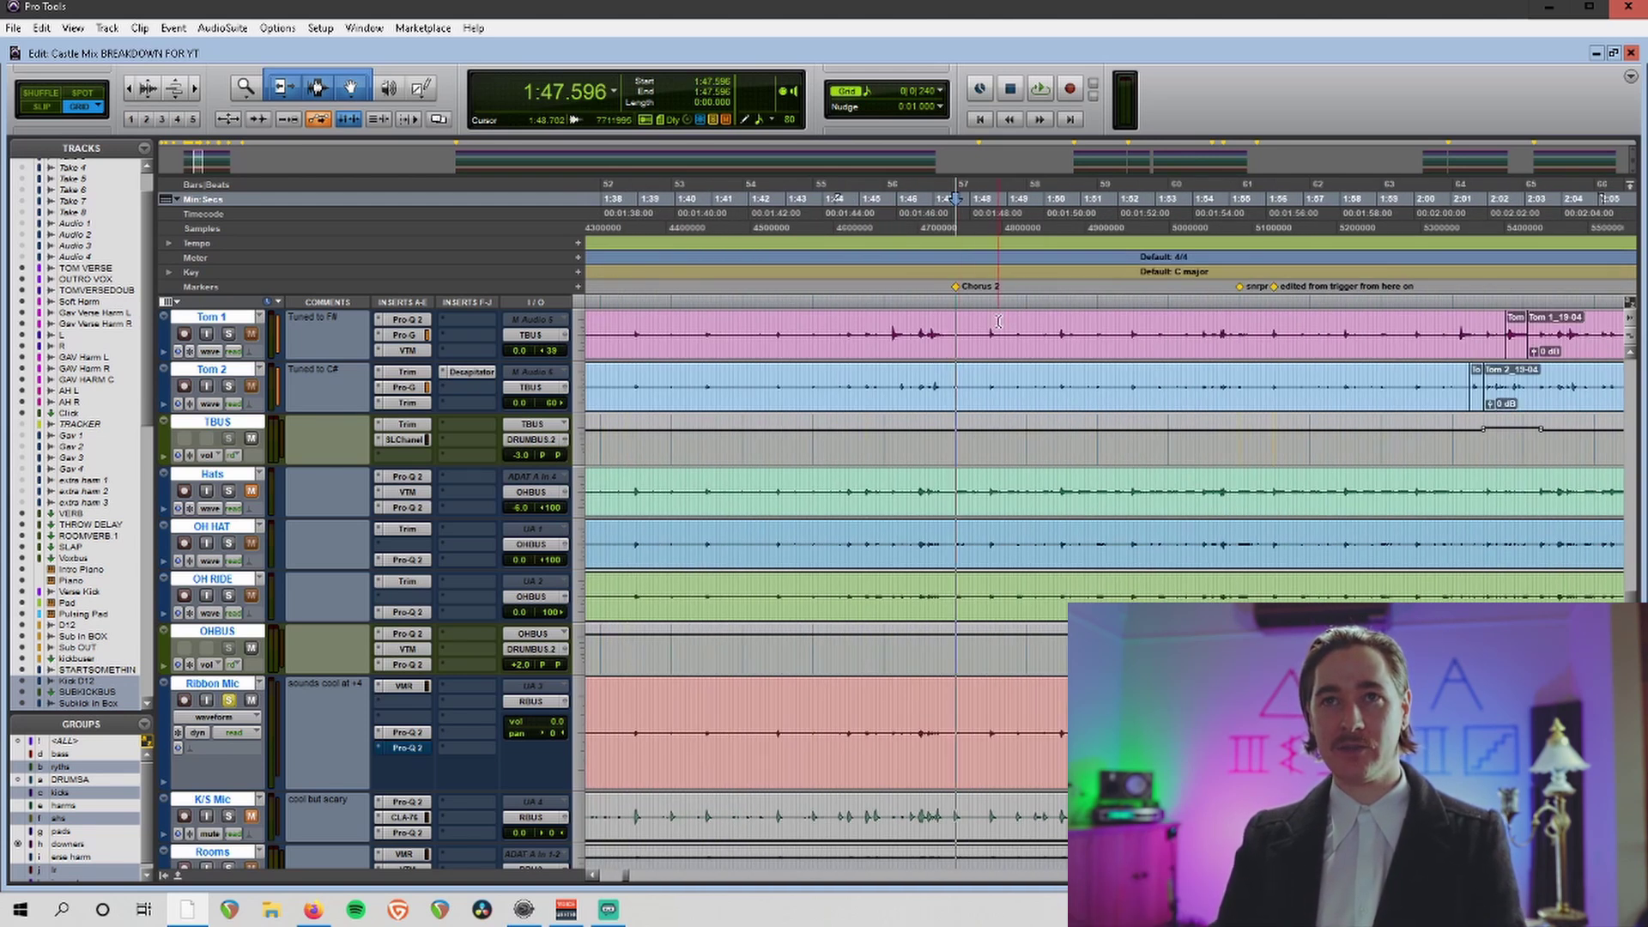
scroll(999, 322, "right", 3)
key("space")
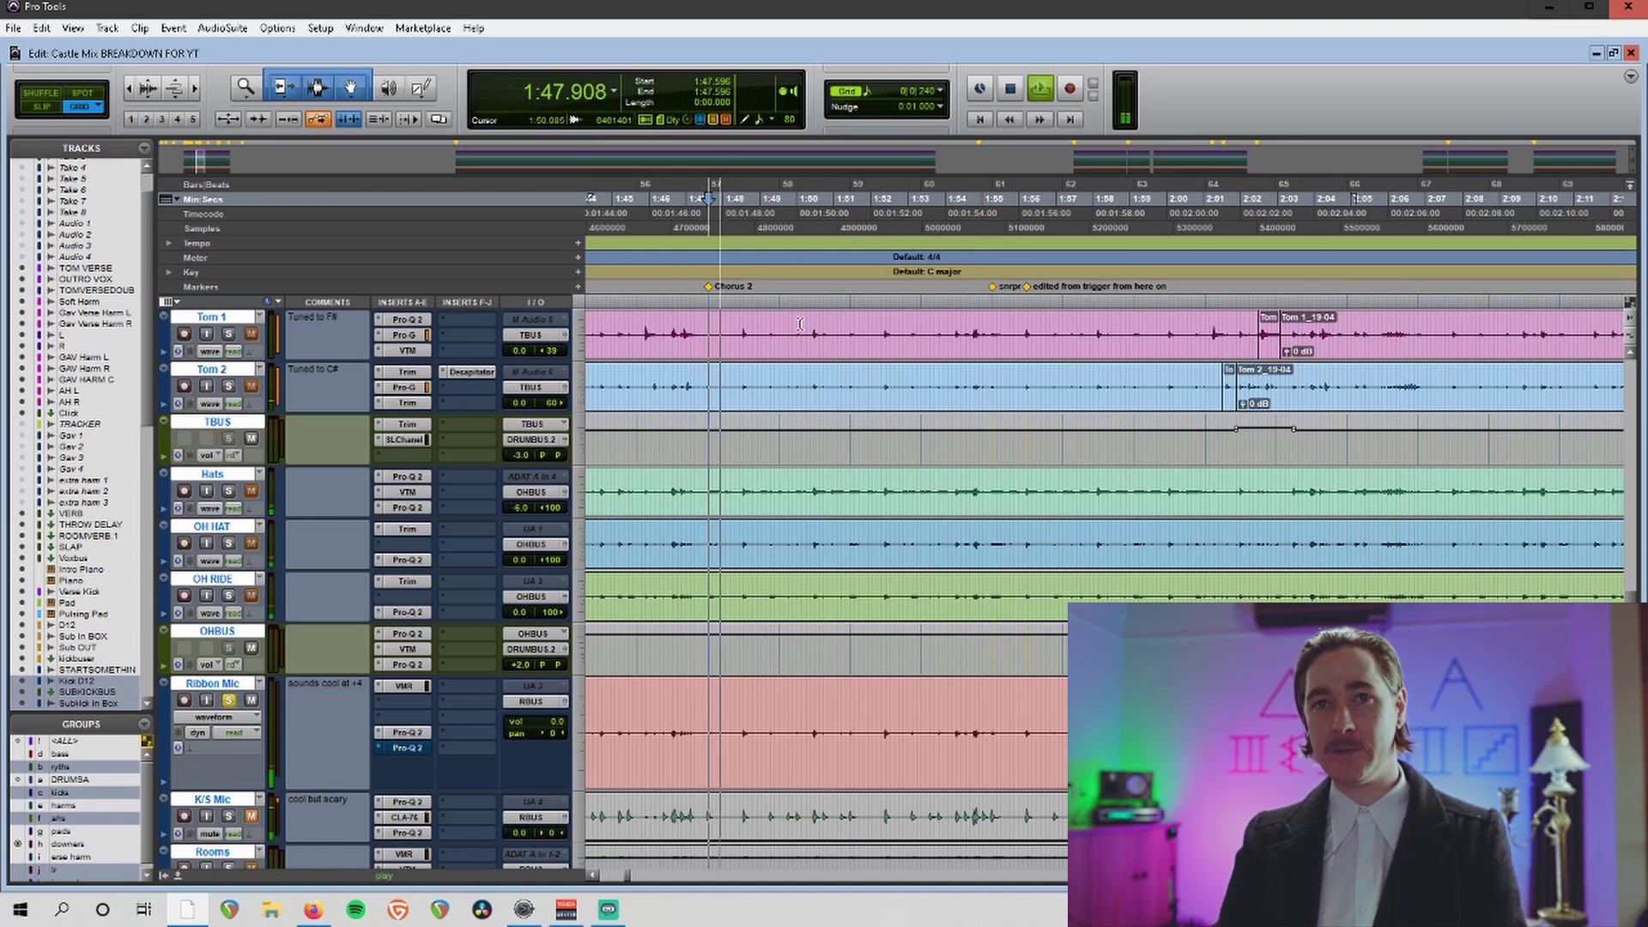
Continue the Ribbon Mic audition from the Bridge marker, and stop playback.
scroll(929, 333, "right", 6)
scroll(927, 322, "right", 4)
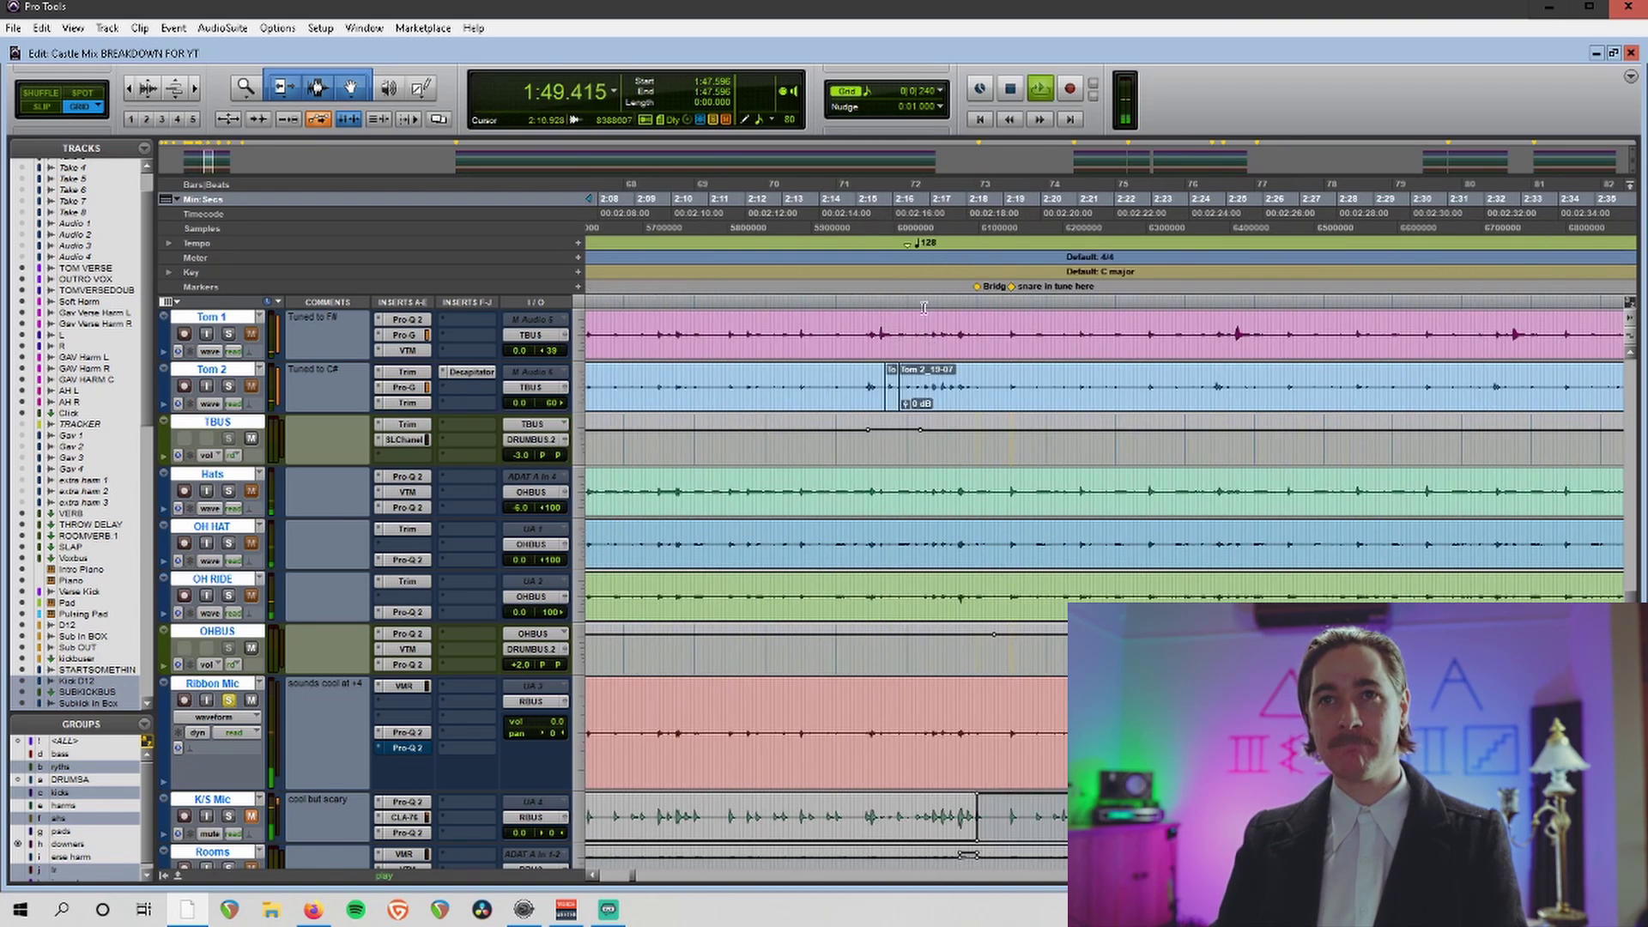
left_click(979, 230)
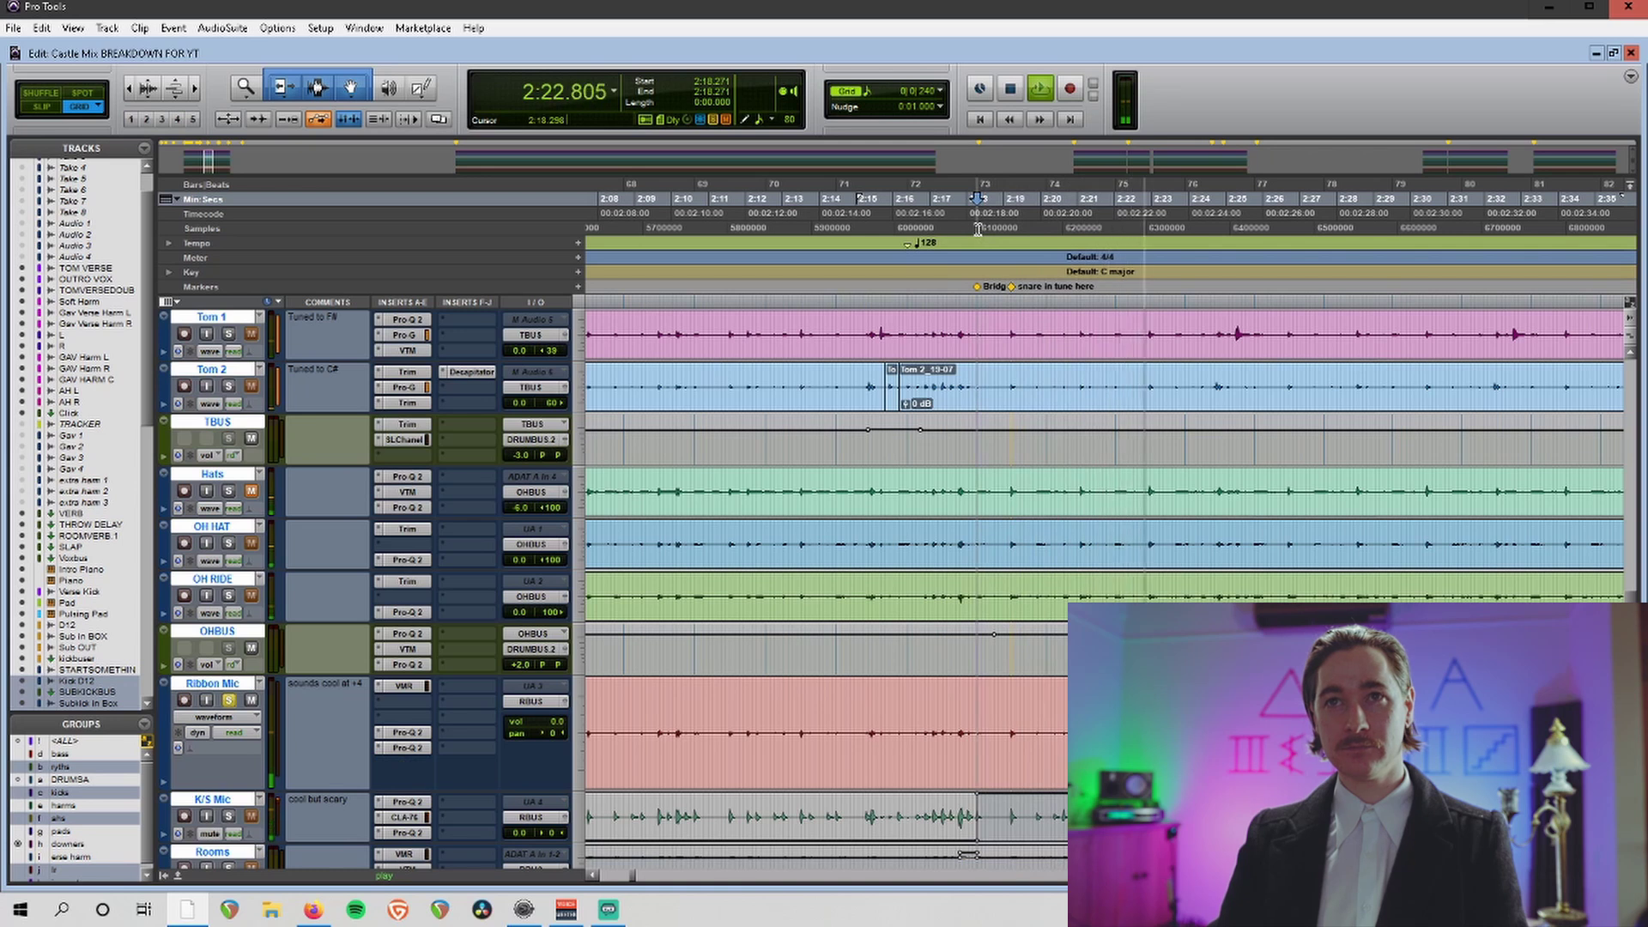
key("space")
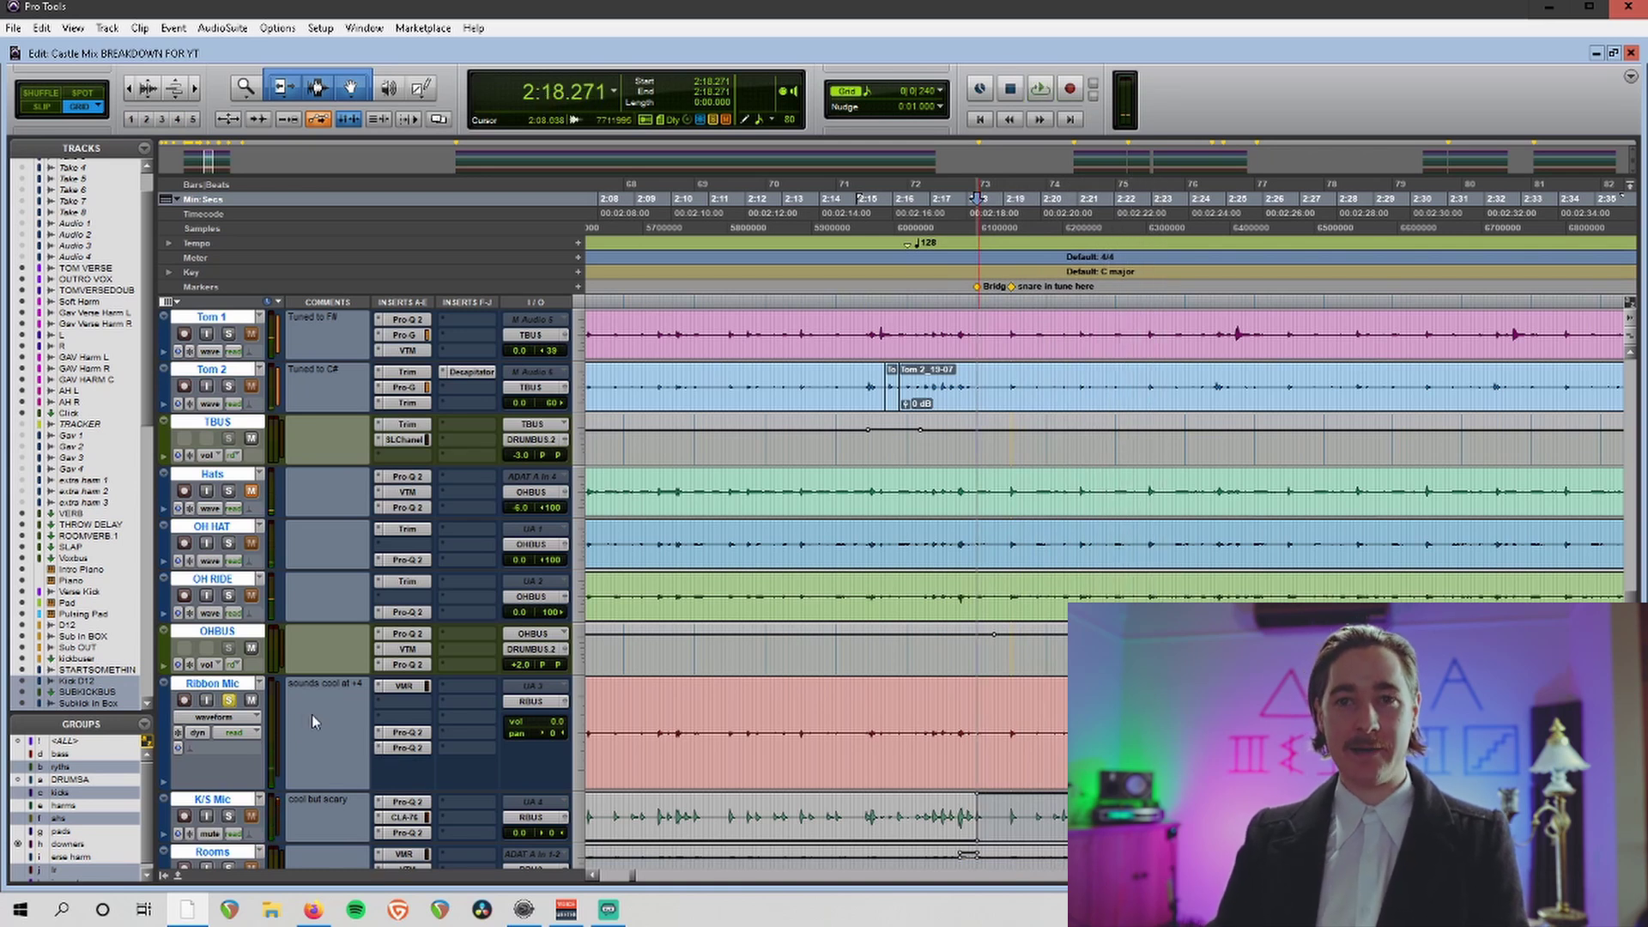
scroll(311, 714, "left", 3)
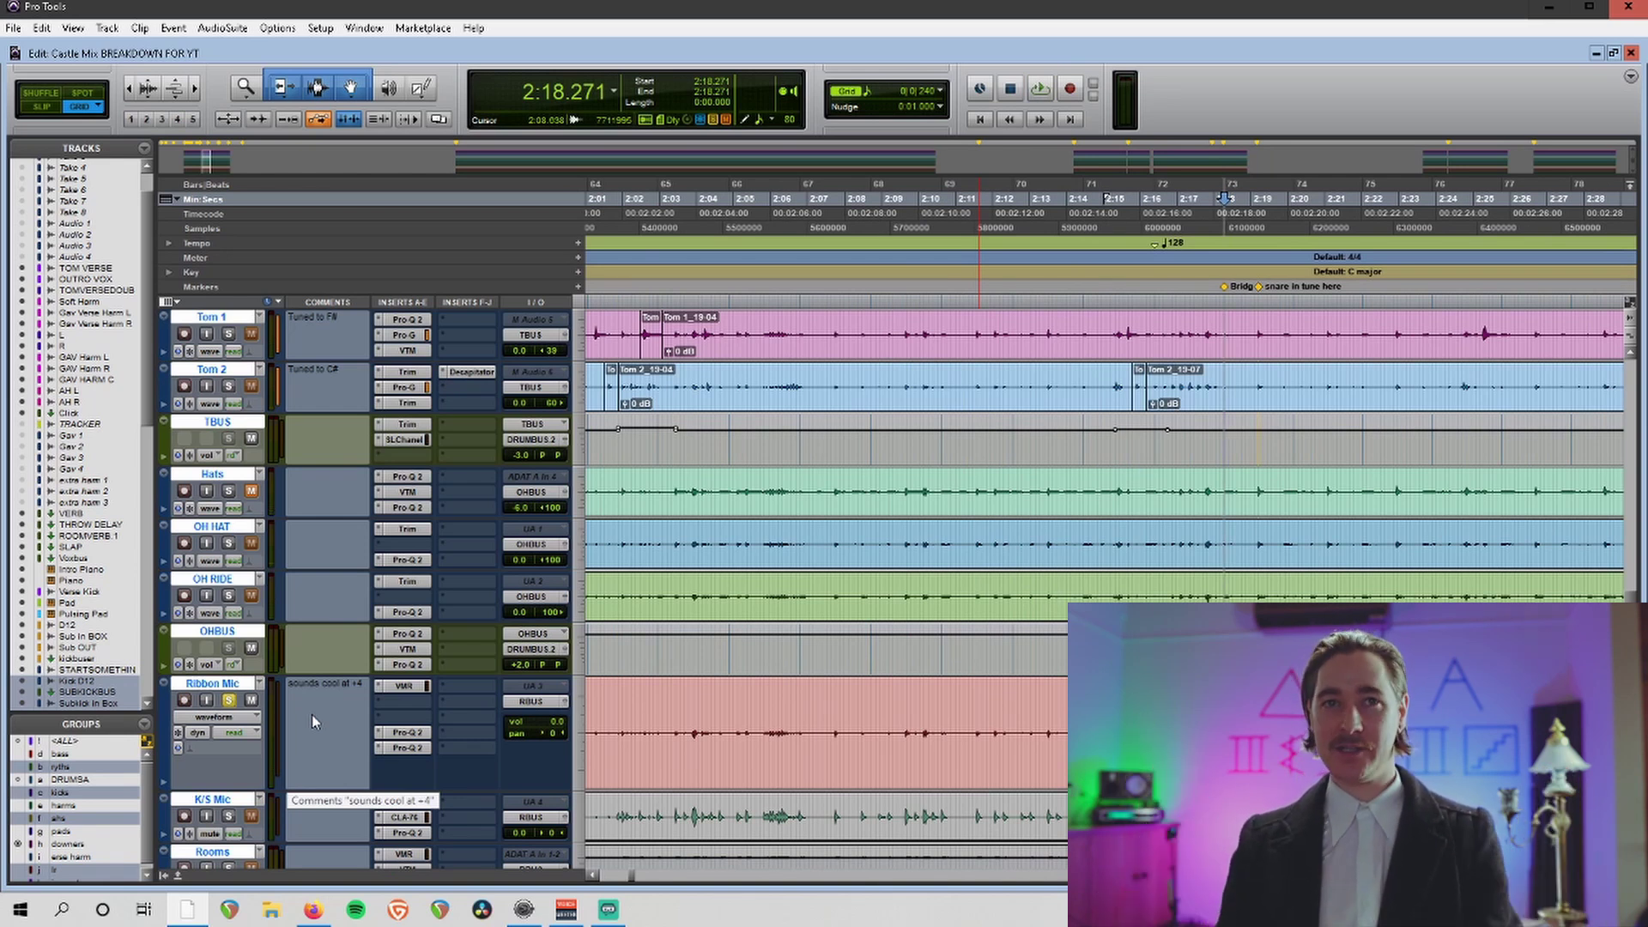
Select only the Ribbon Mic track and set the playback range from the Chorus 2 marker at 1:47.596 to 1:55.396.
left_click(225, 686)
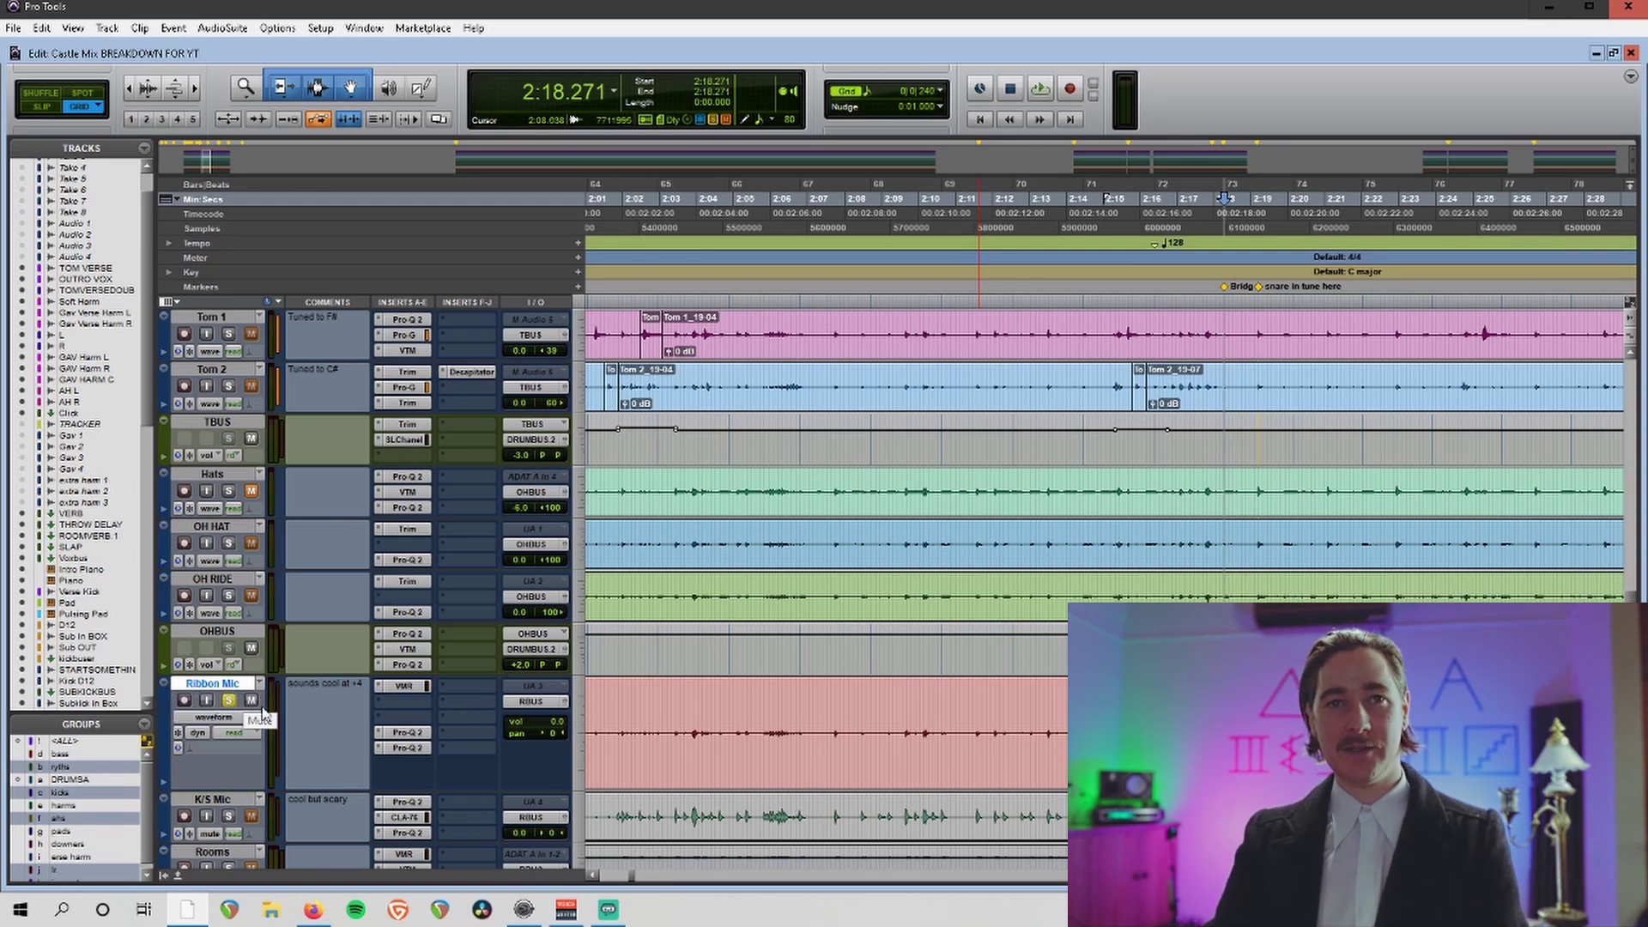
scroll(982, 330, "left", 10)
scroll(982, 330, "right", 3)
left_click_drag(831, 228, 1119, 228)
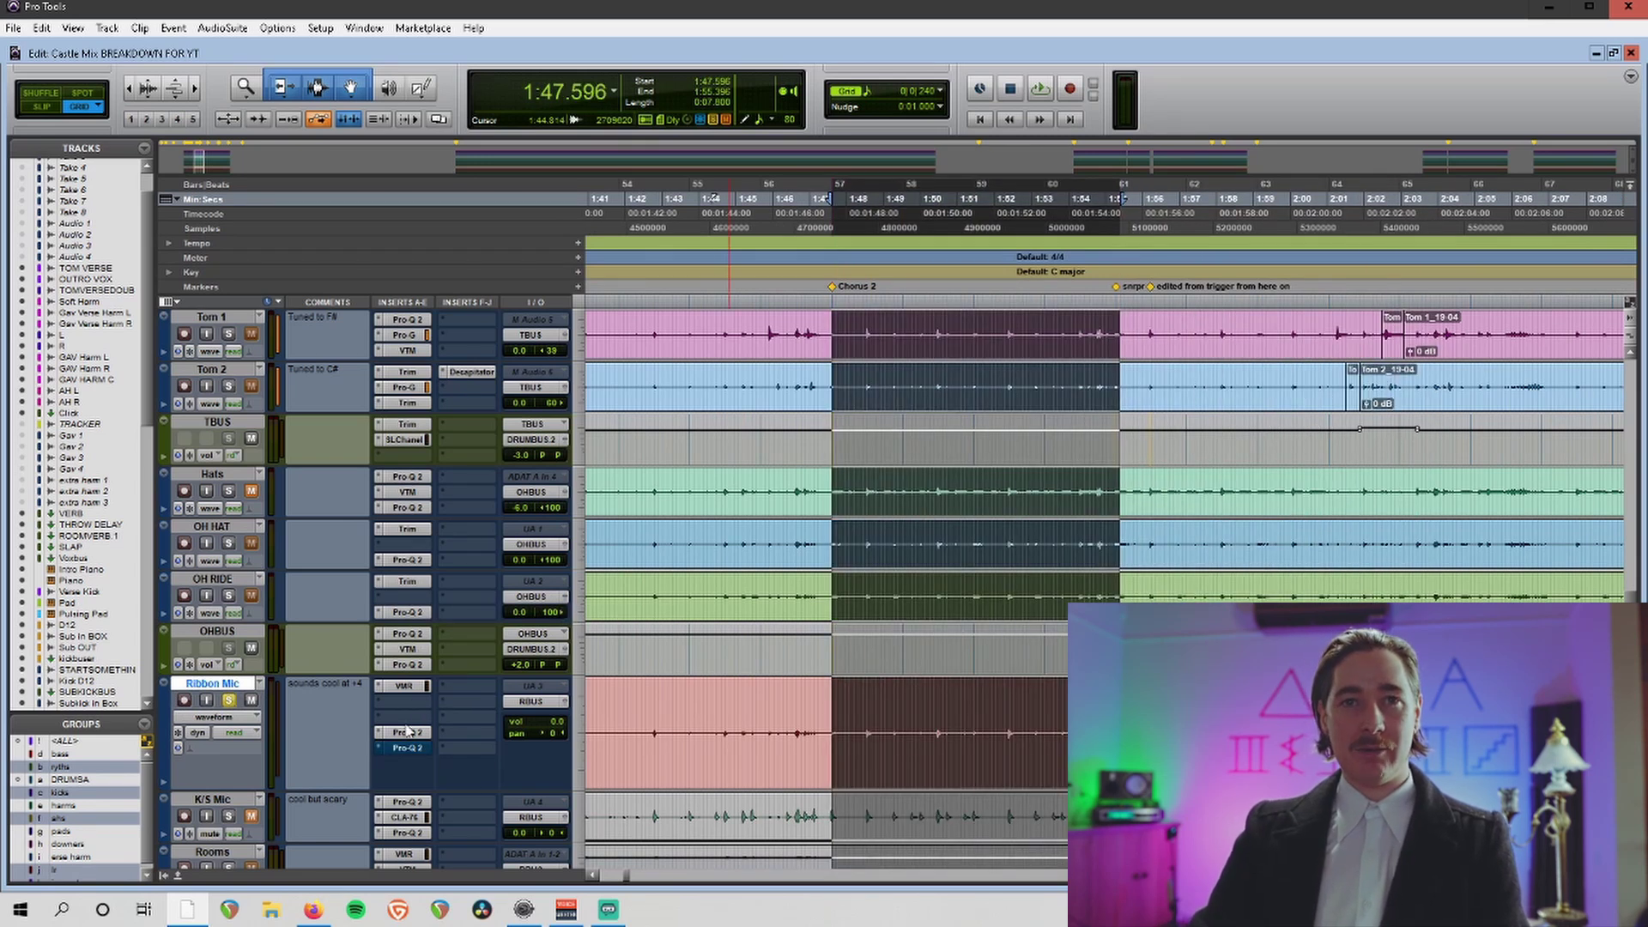
Open Virtual Mix Rack on Ribbon Mic, audition its modules over the start of Chorus 2, and close it.
left_click(402, 686)
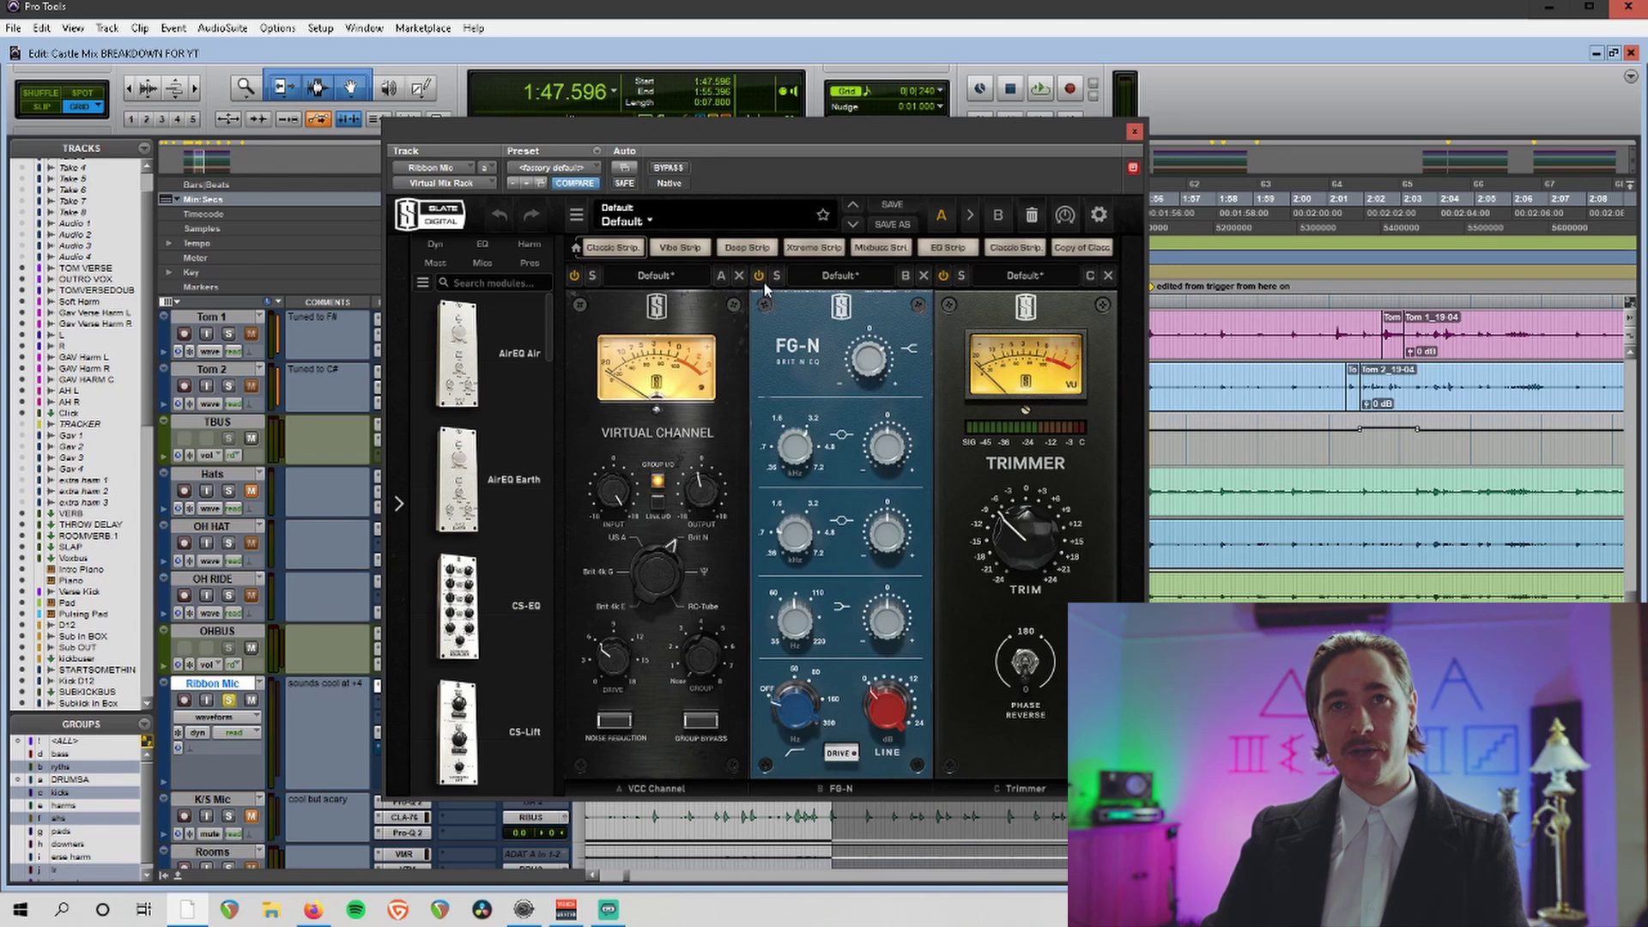
key("space")
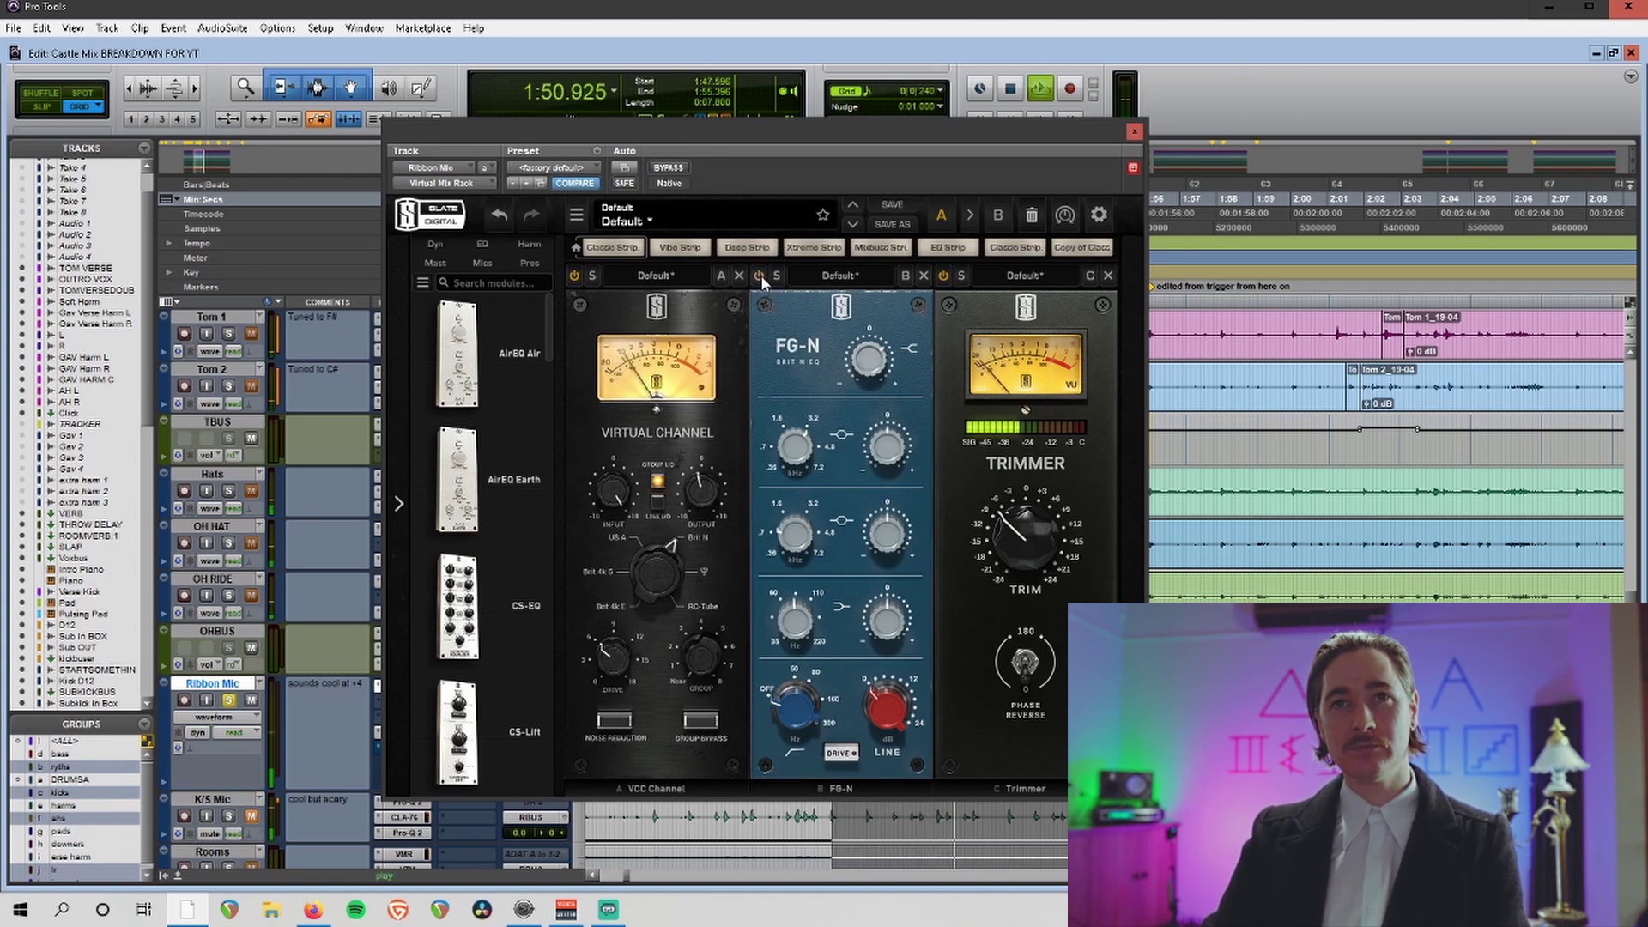
key("space")
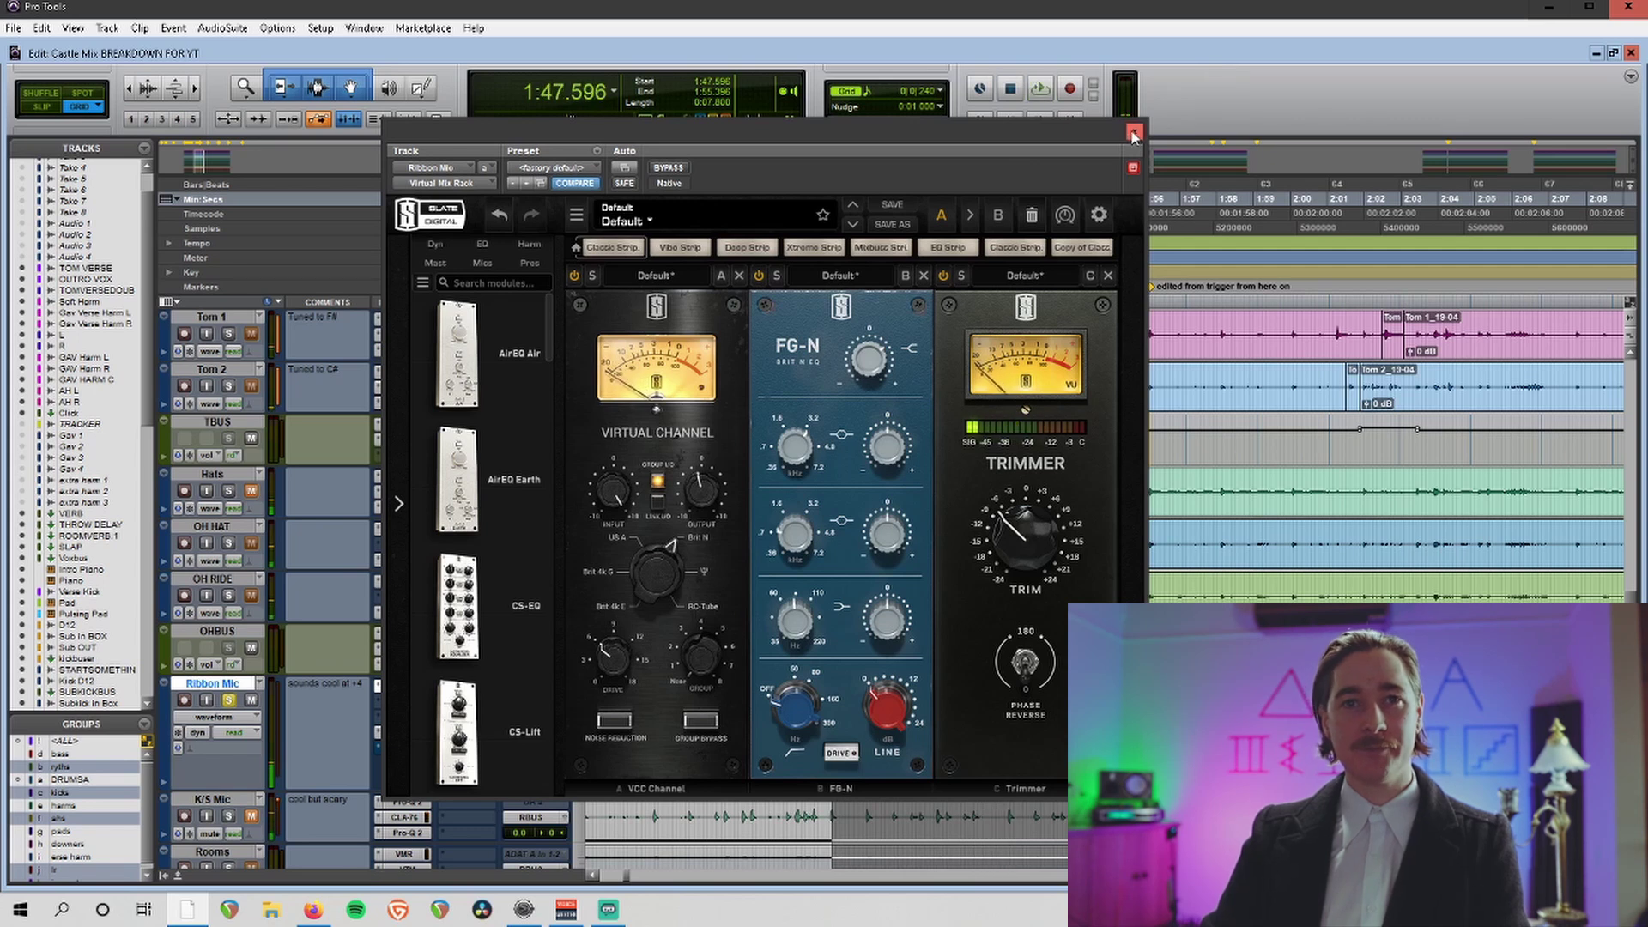
left_click(1134, 134)
Open Ribbon Mic's first Pro-Q 2, examine the low cut, and audition the +5 dB boost at 830.61 Hz in solo over Chorus 2.
left_click(415, 735)
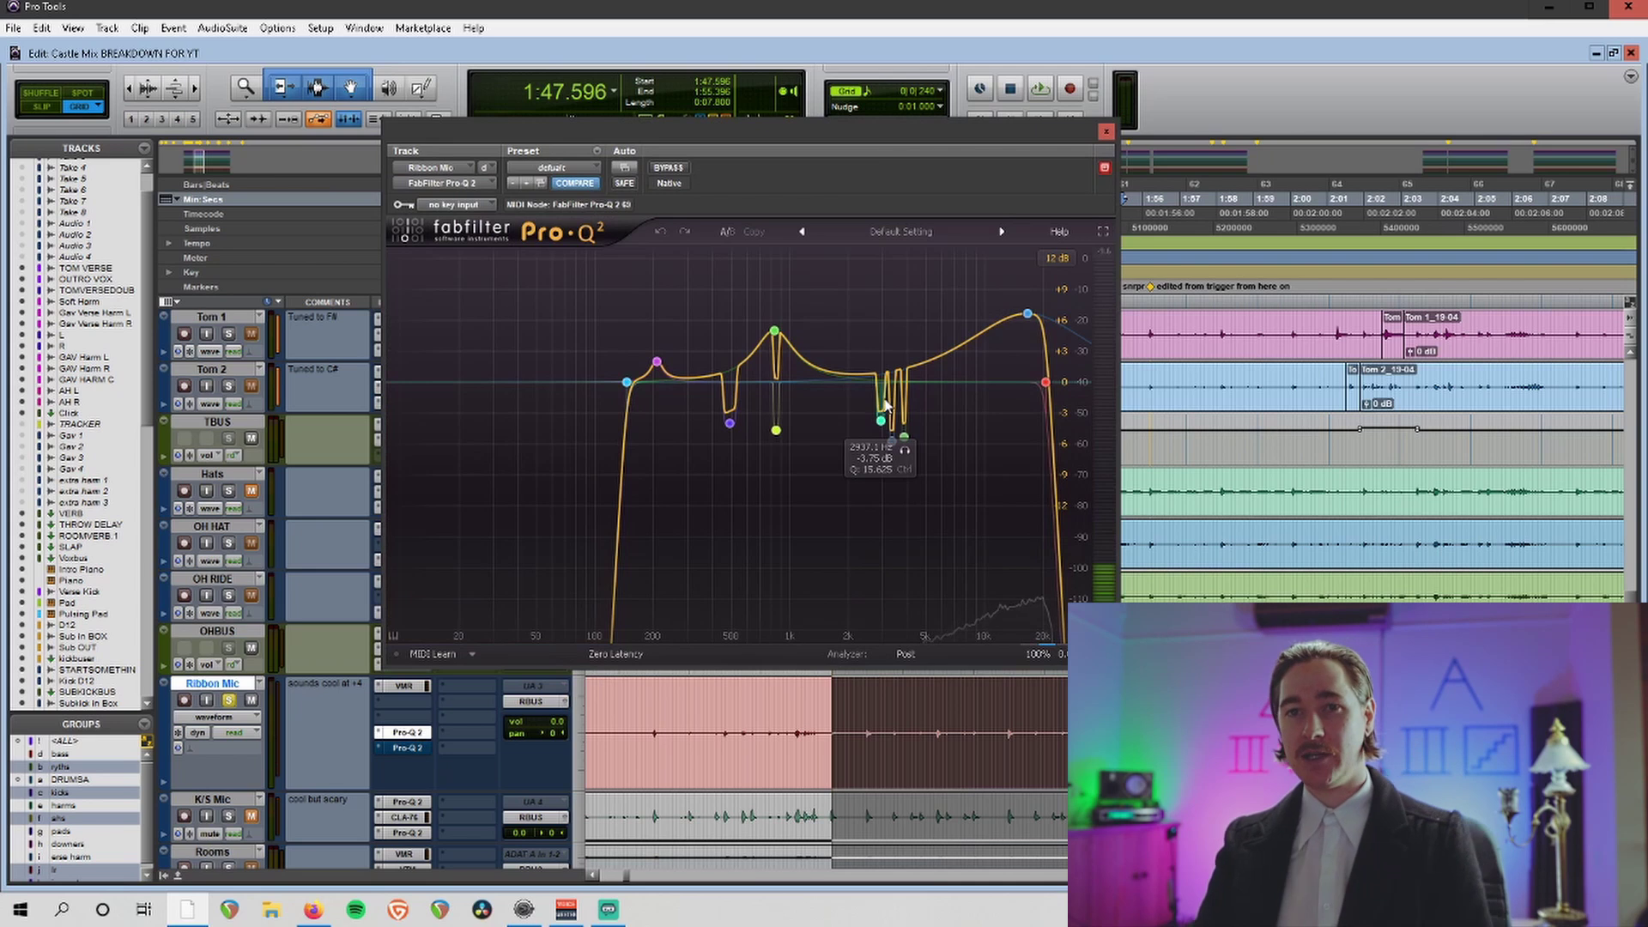
left_click(628, 383)
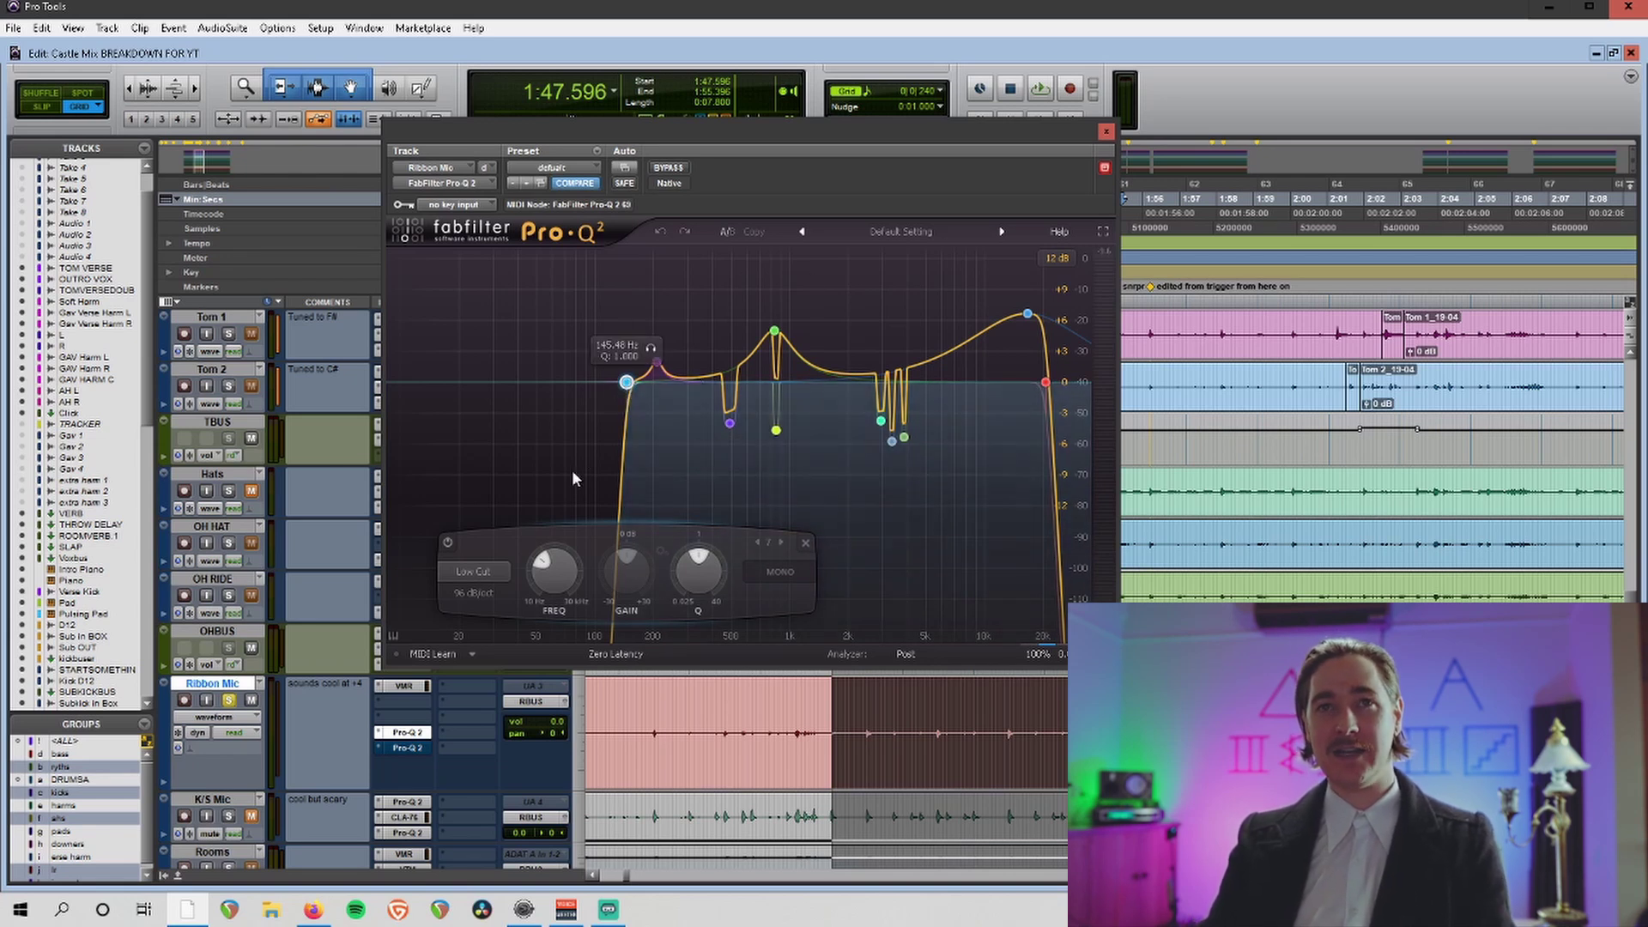
left_click(775, 332)
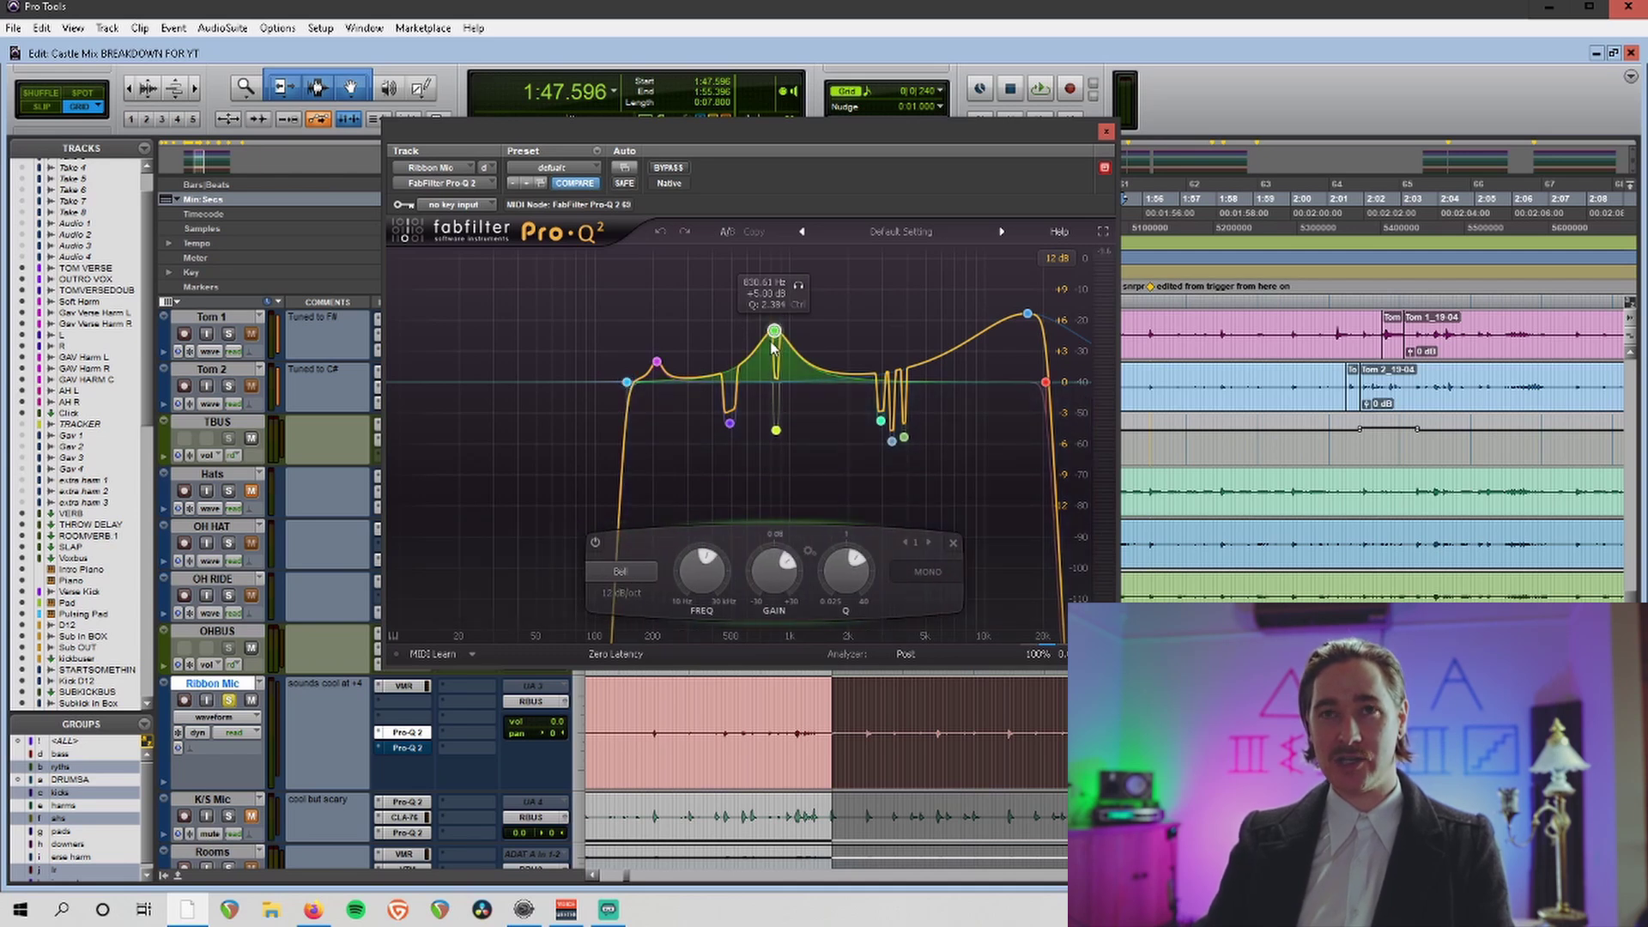
key("space")
left_click(798, 286)
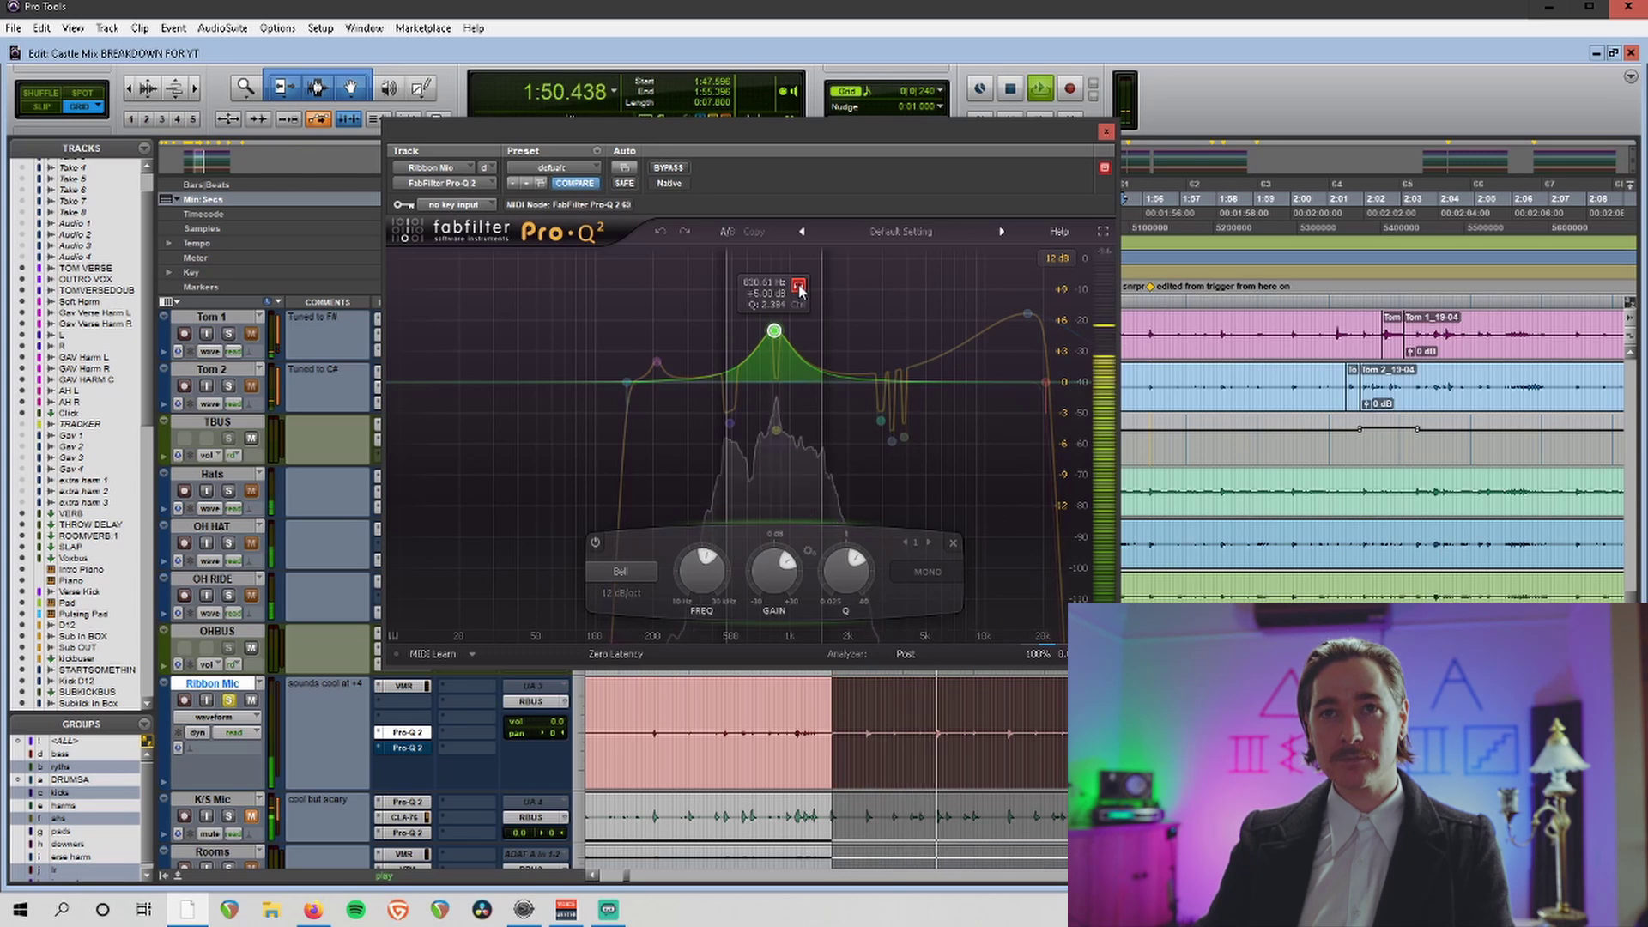
left_click(799, 289)
key("space")
Examine the narrow cuts in Ribbon Mic's first Pro-Q 2 and compare the three around 3 kHz on and off over Chorus 2 and the Bridge.
mouse_move(775, 452)
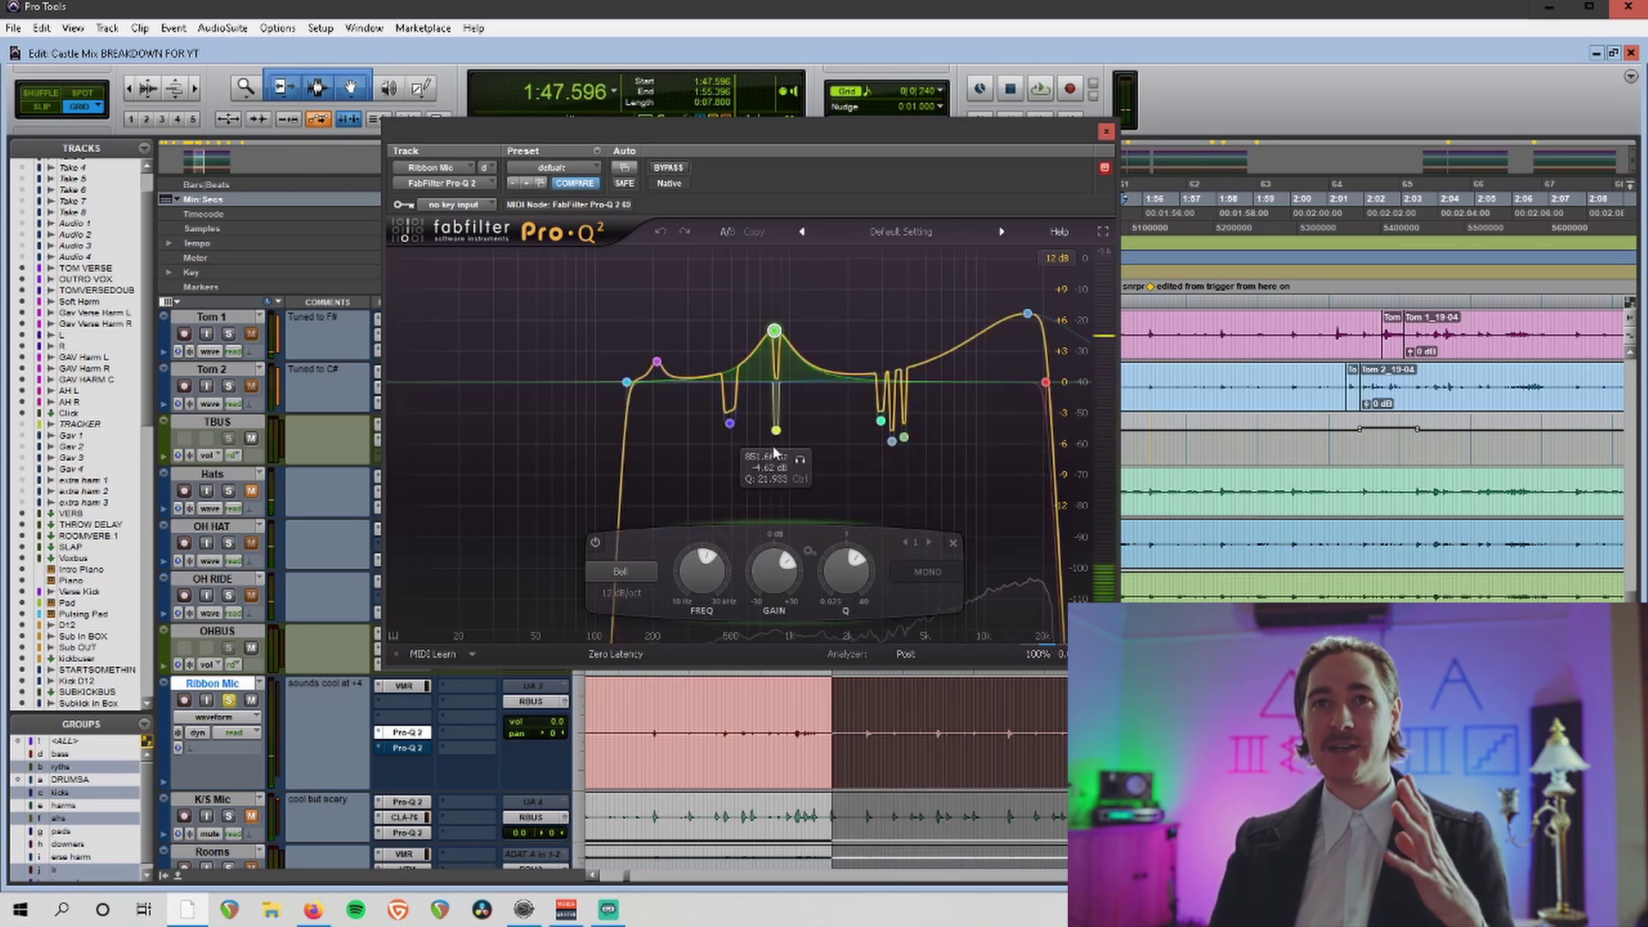
mouse_move(737, 422)
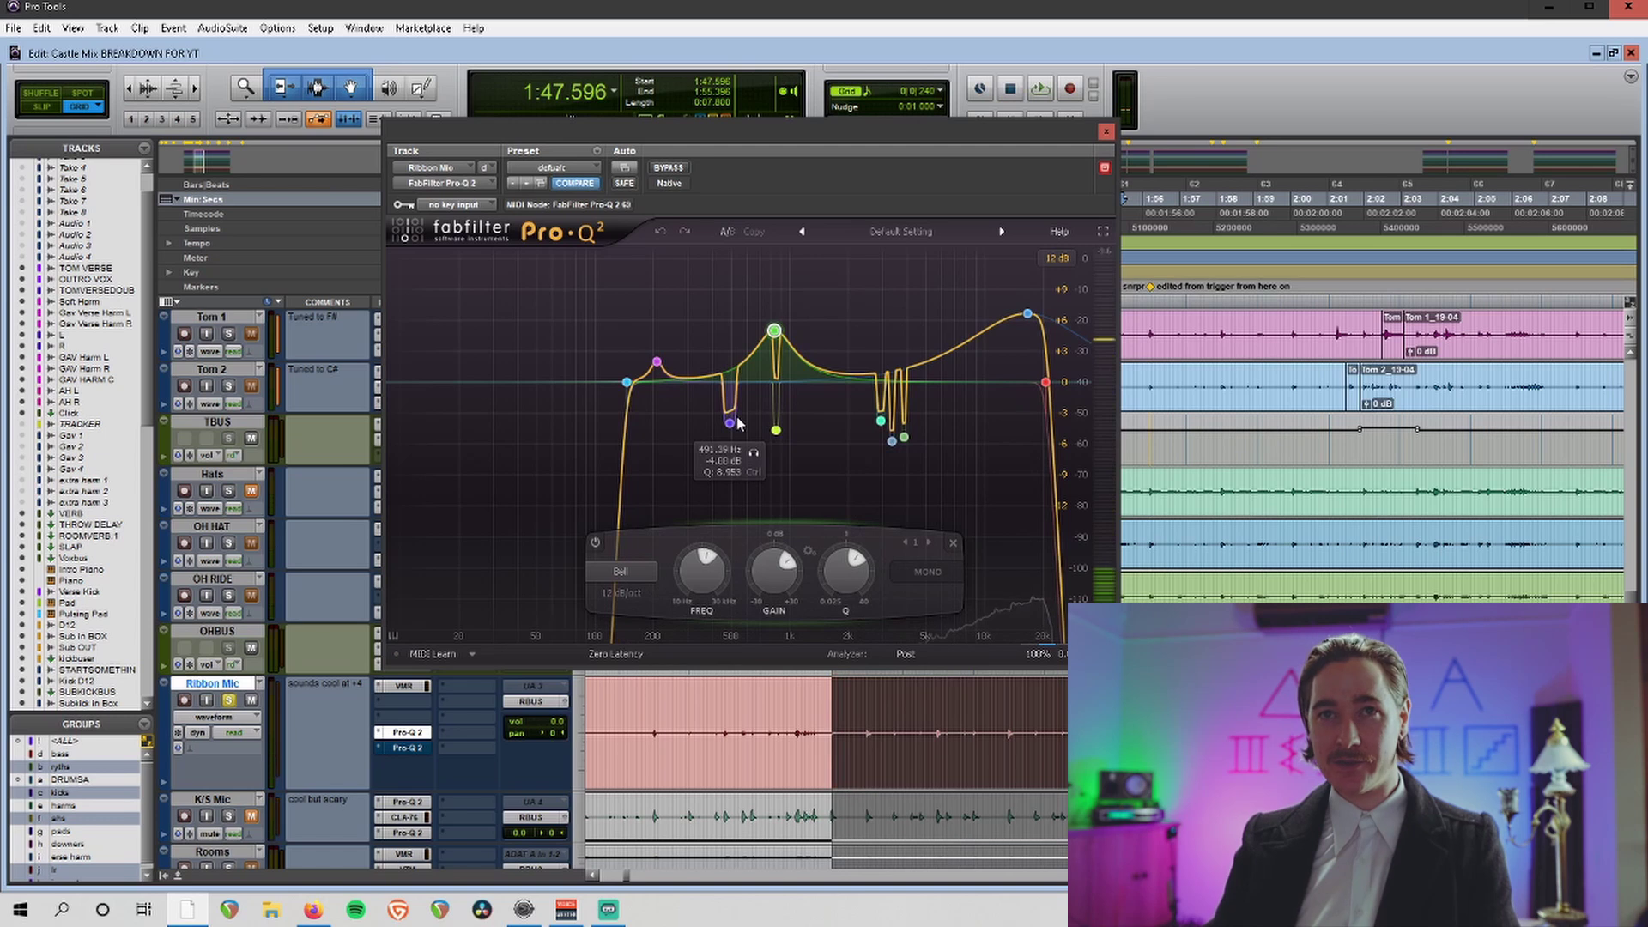
left_click_drag(696, 383, 987, 468)
left_click_drag(877, 398, 954, 479)
key("space")
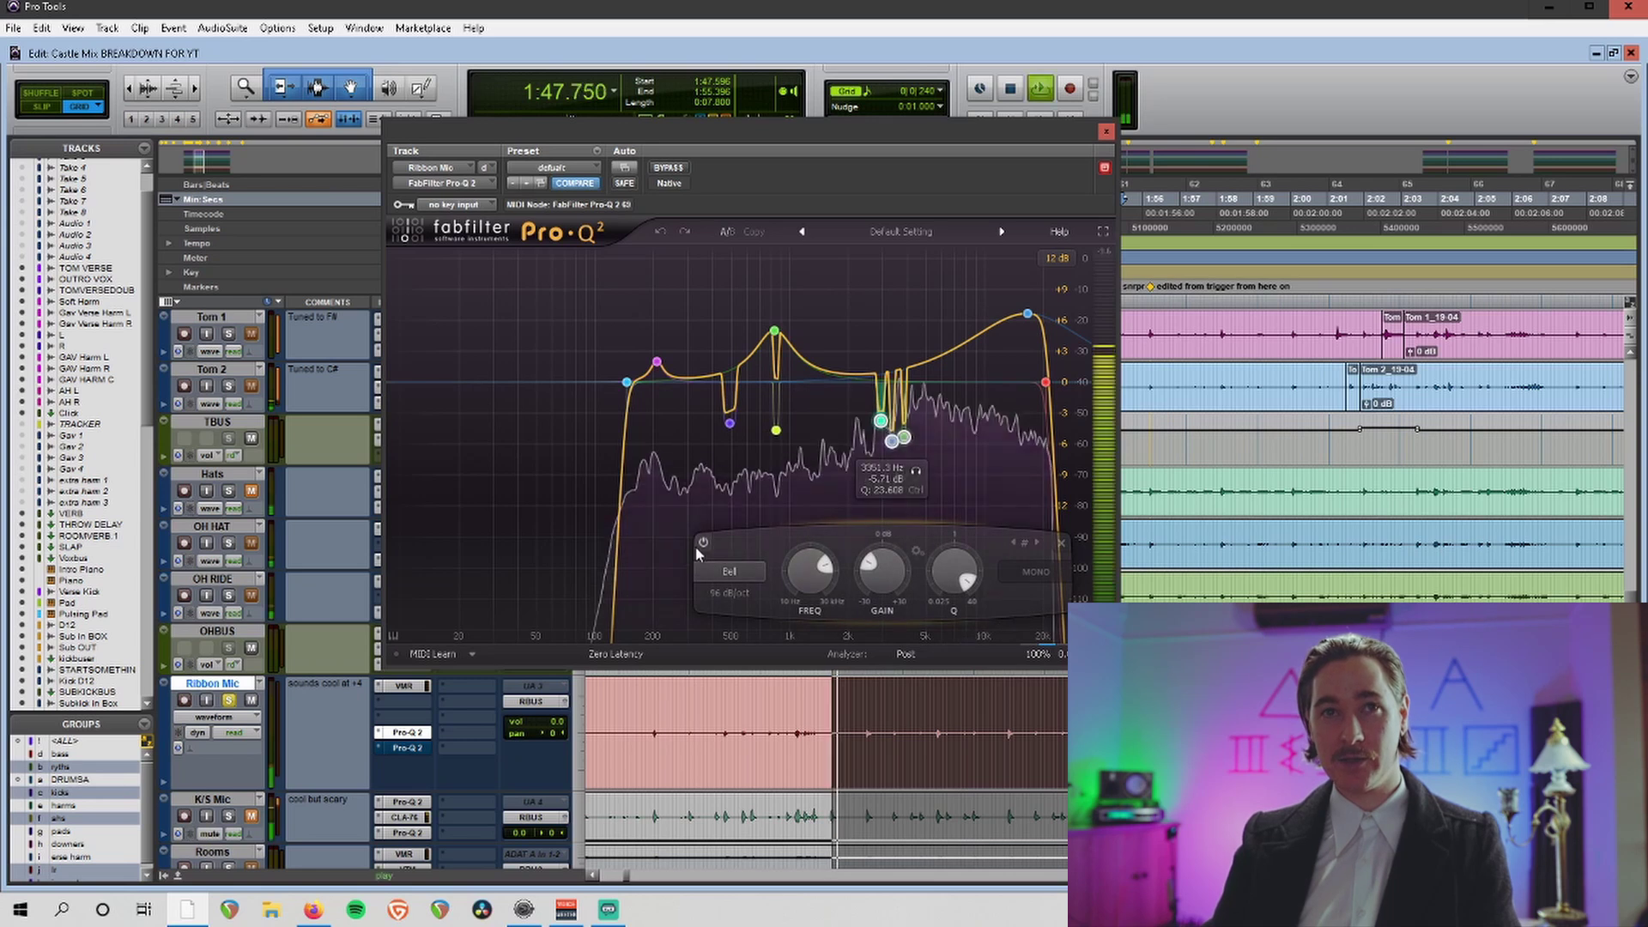
left_click(702, 544)
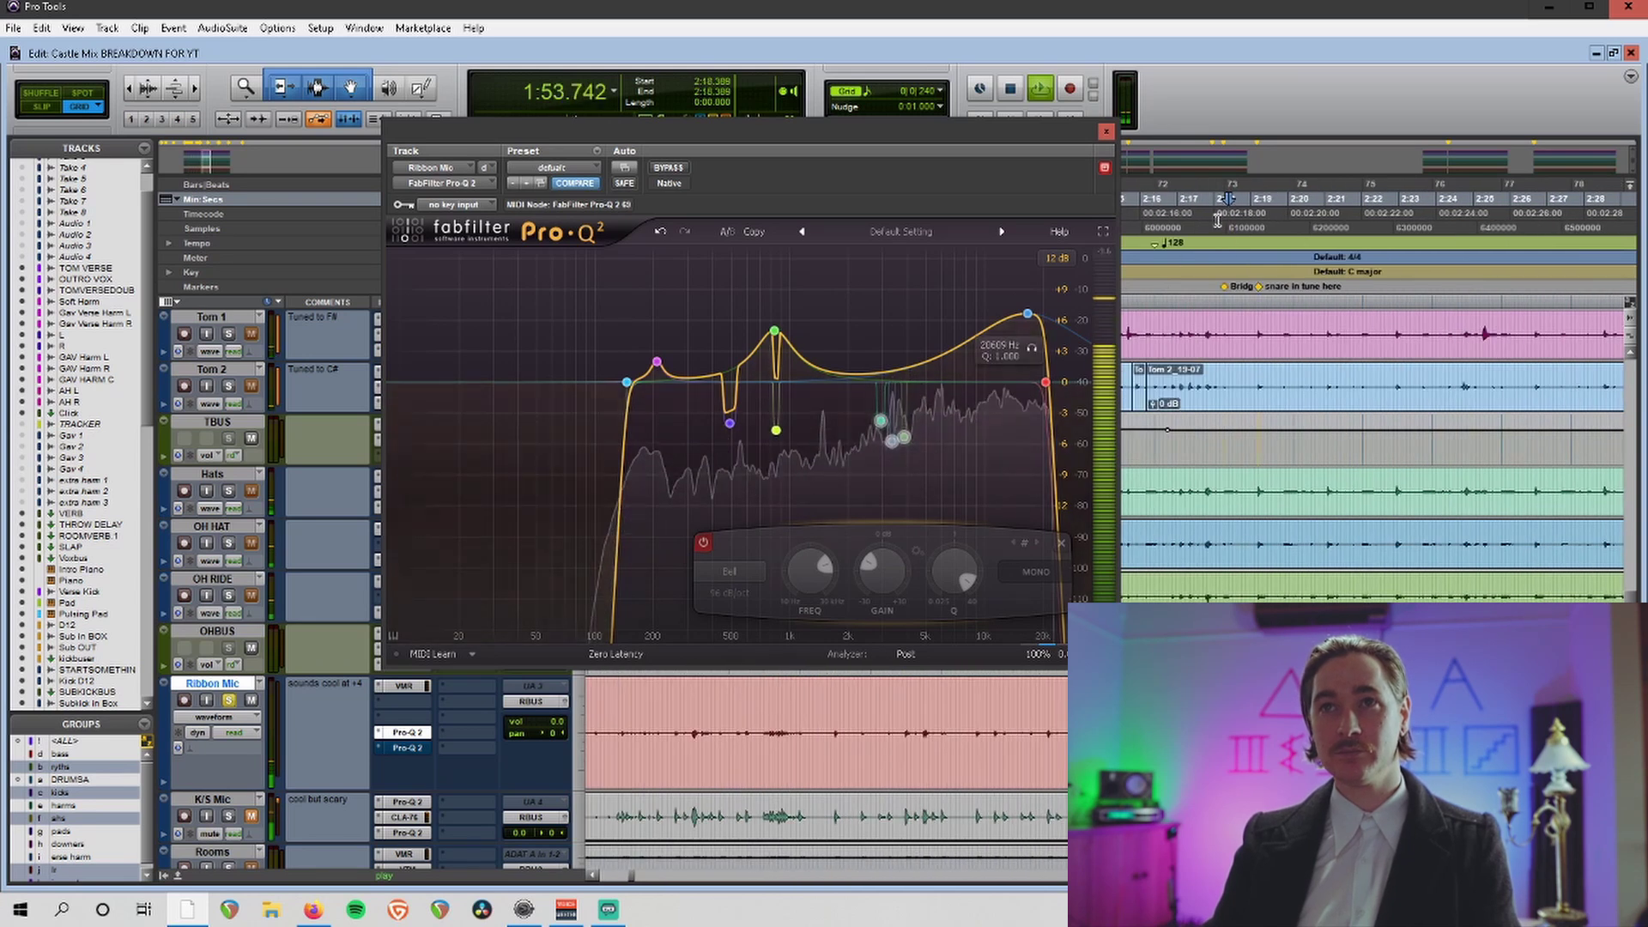
left_click(1236, 250)
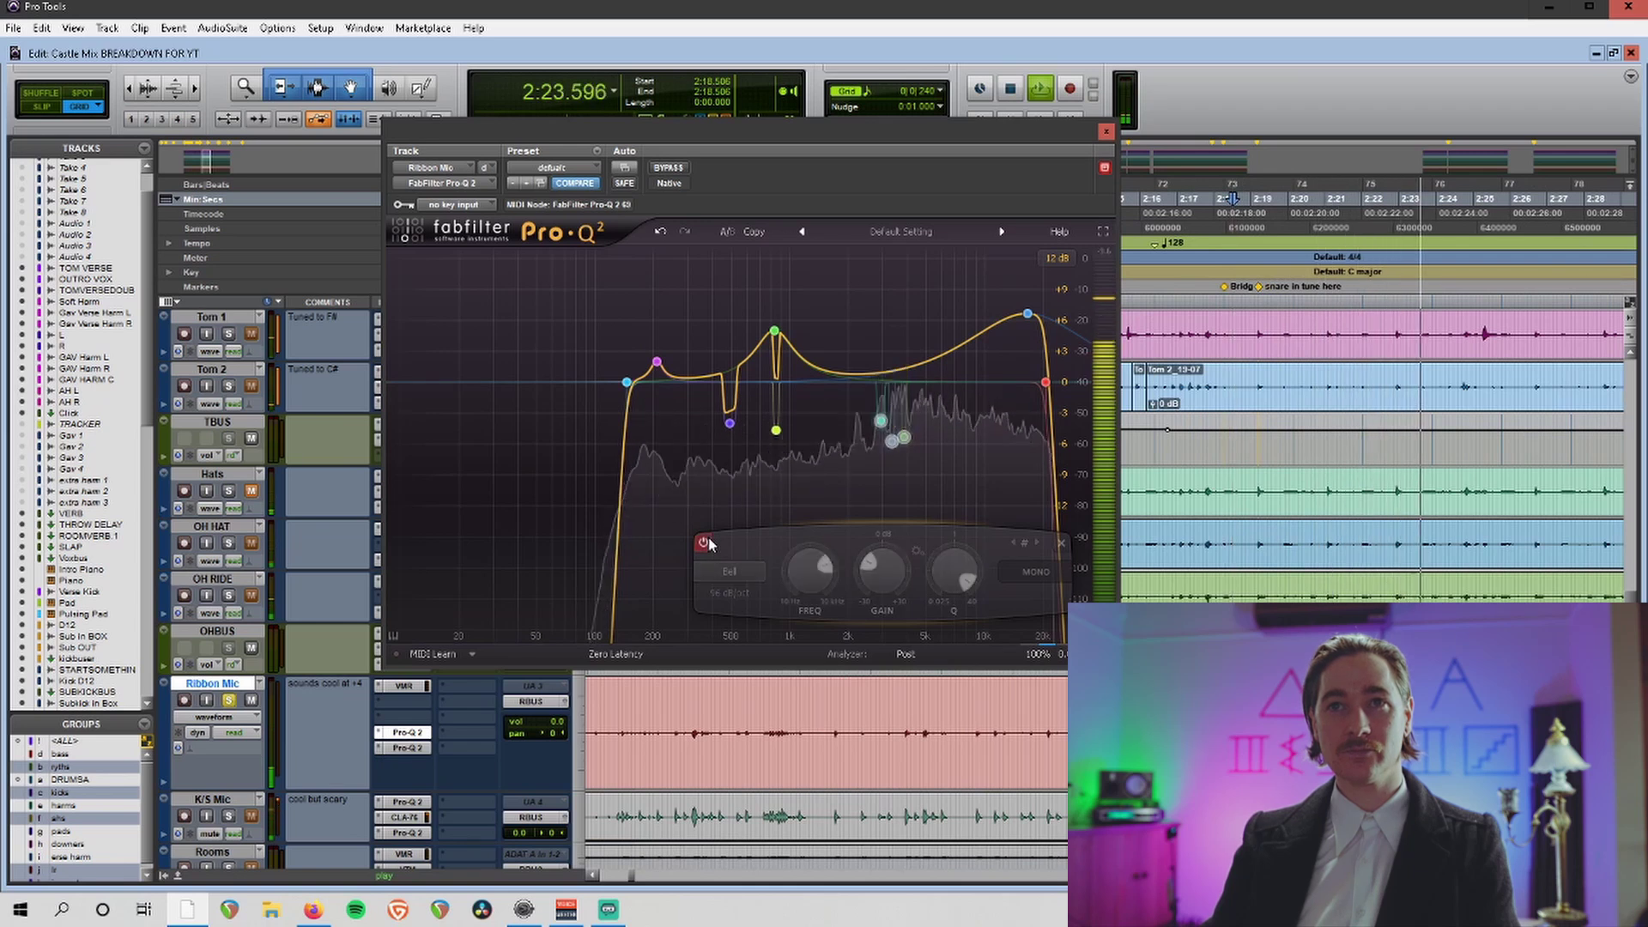
key("space")
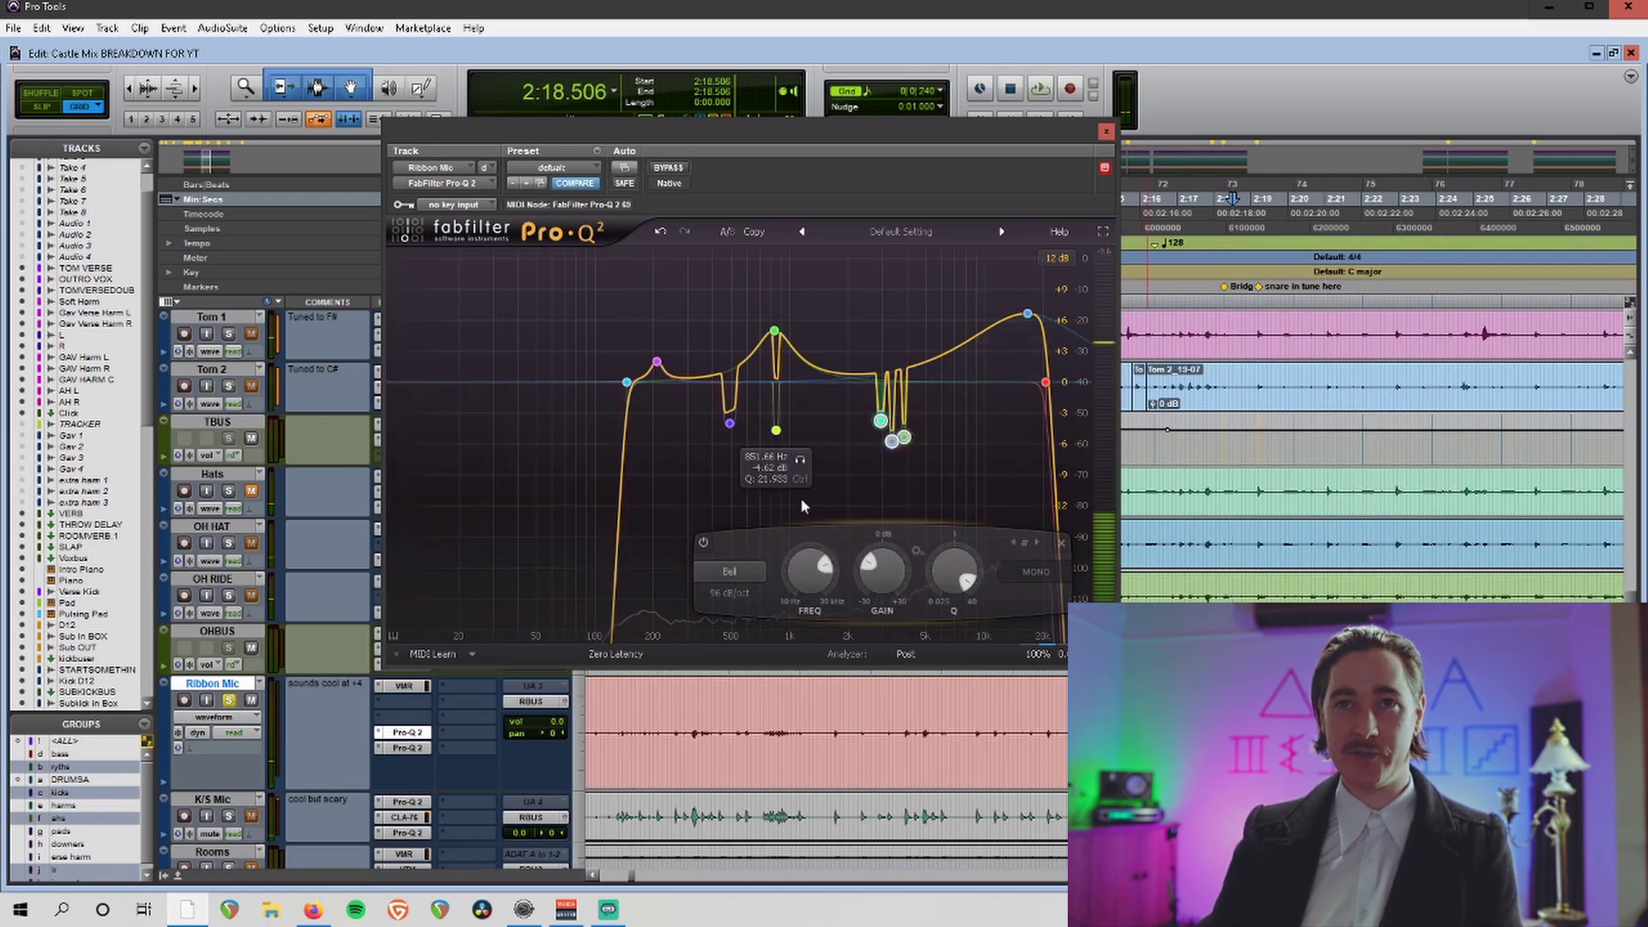
Examine the wide high-frequency boost and the high cut in Ribbon Mic's first Pro-Q 2, and close the plugin.
left_click(1027, 315)
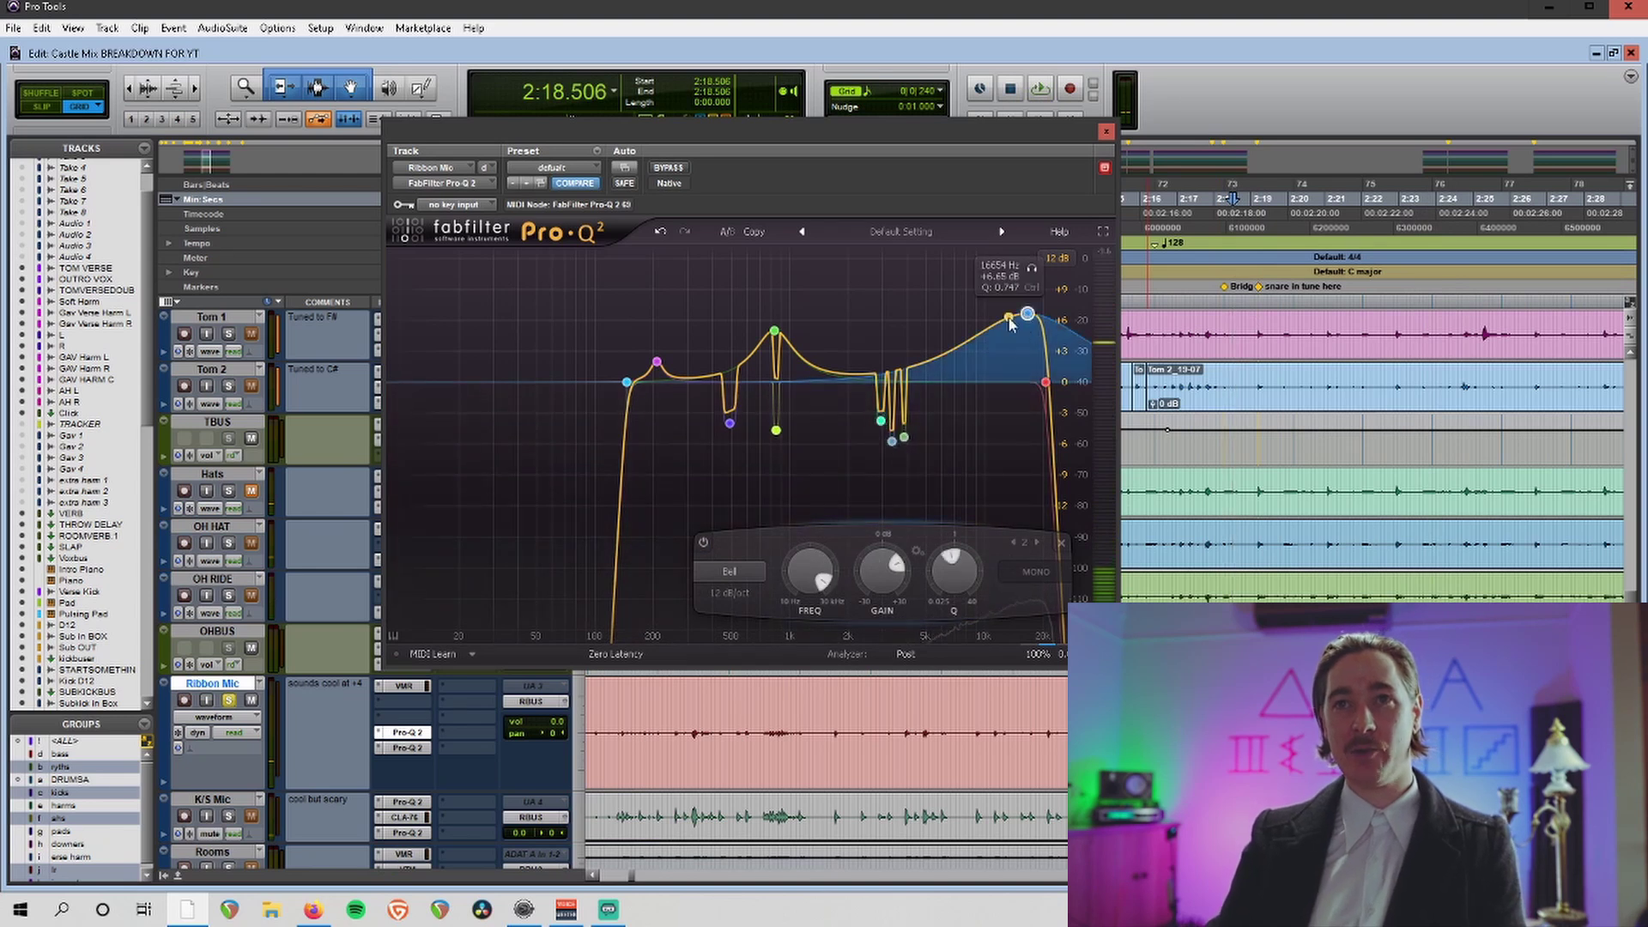
left_click(1049, 384)
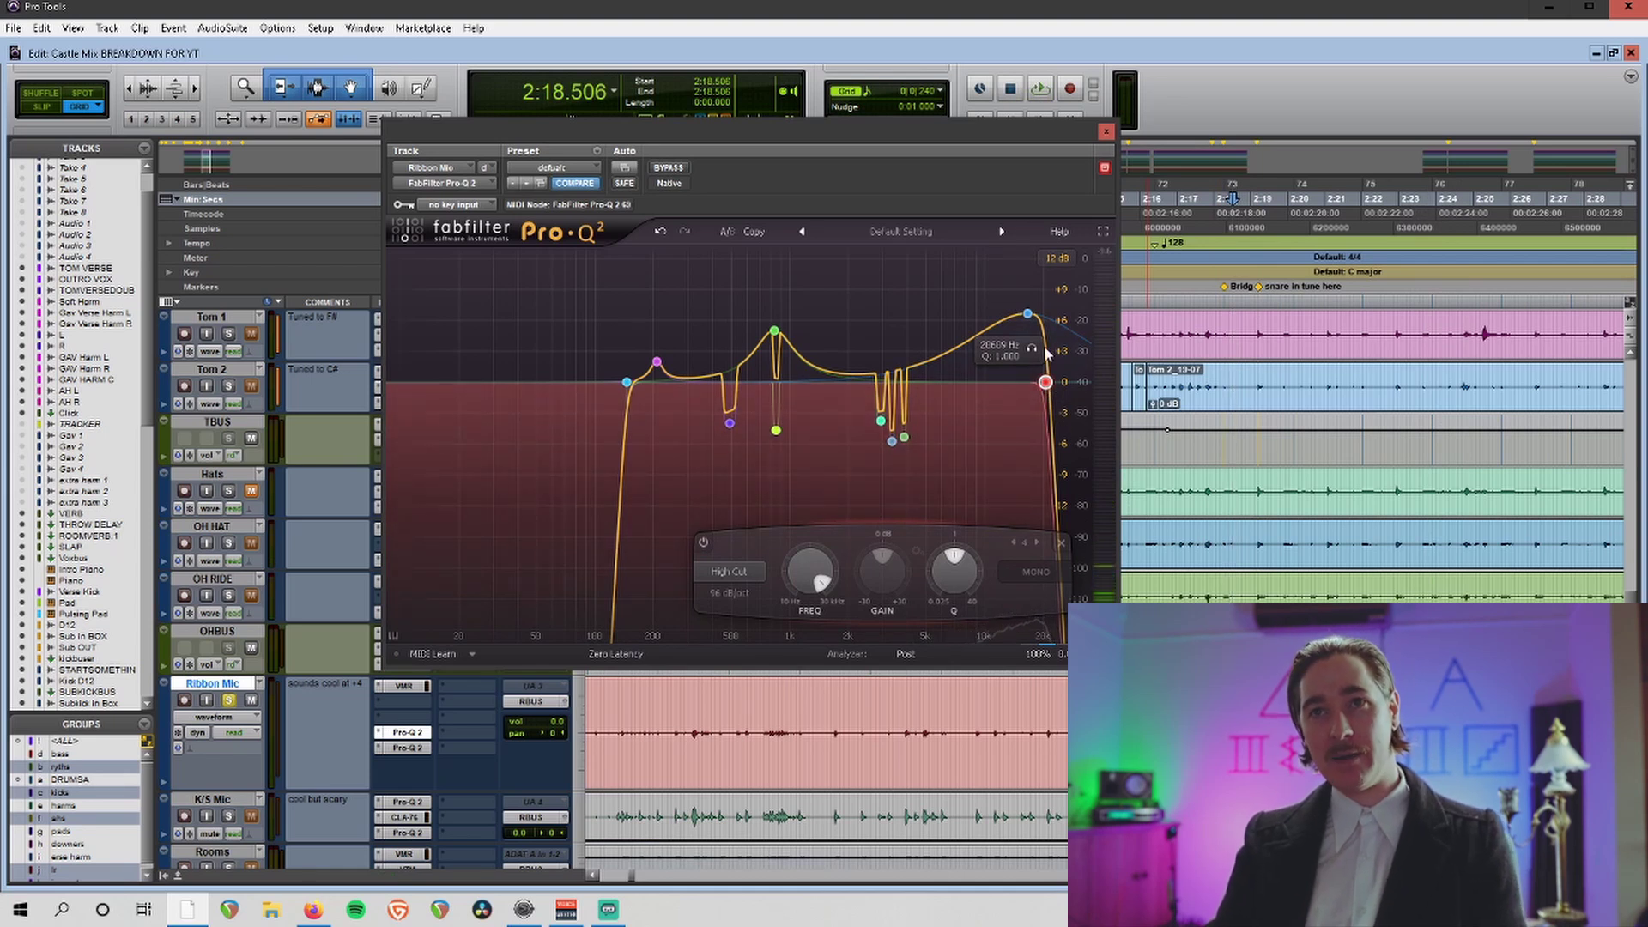
left_click(1106, 134)
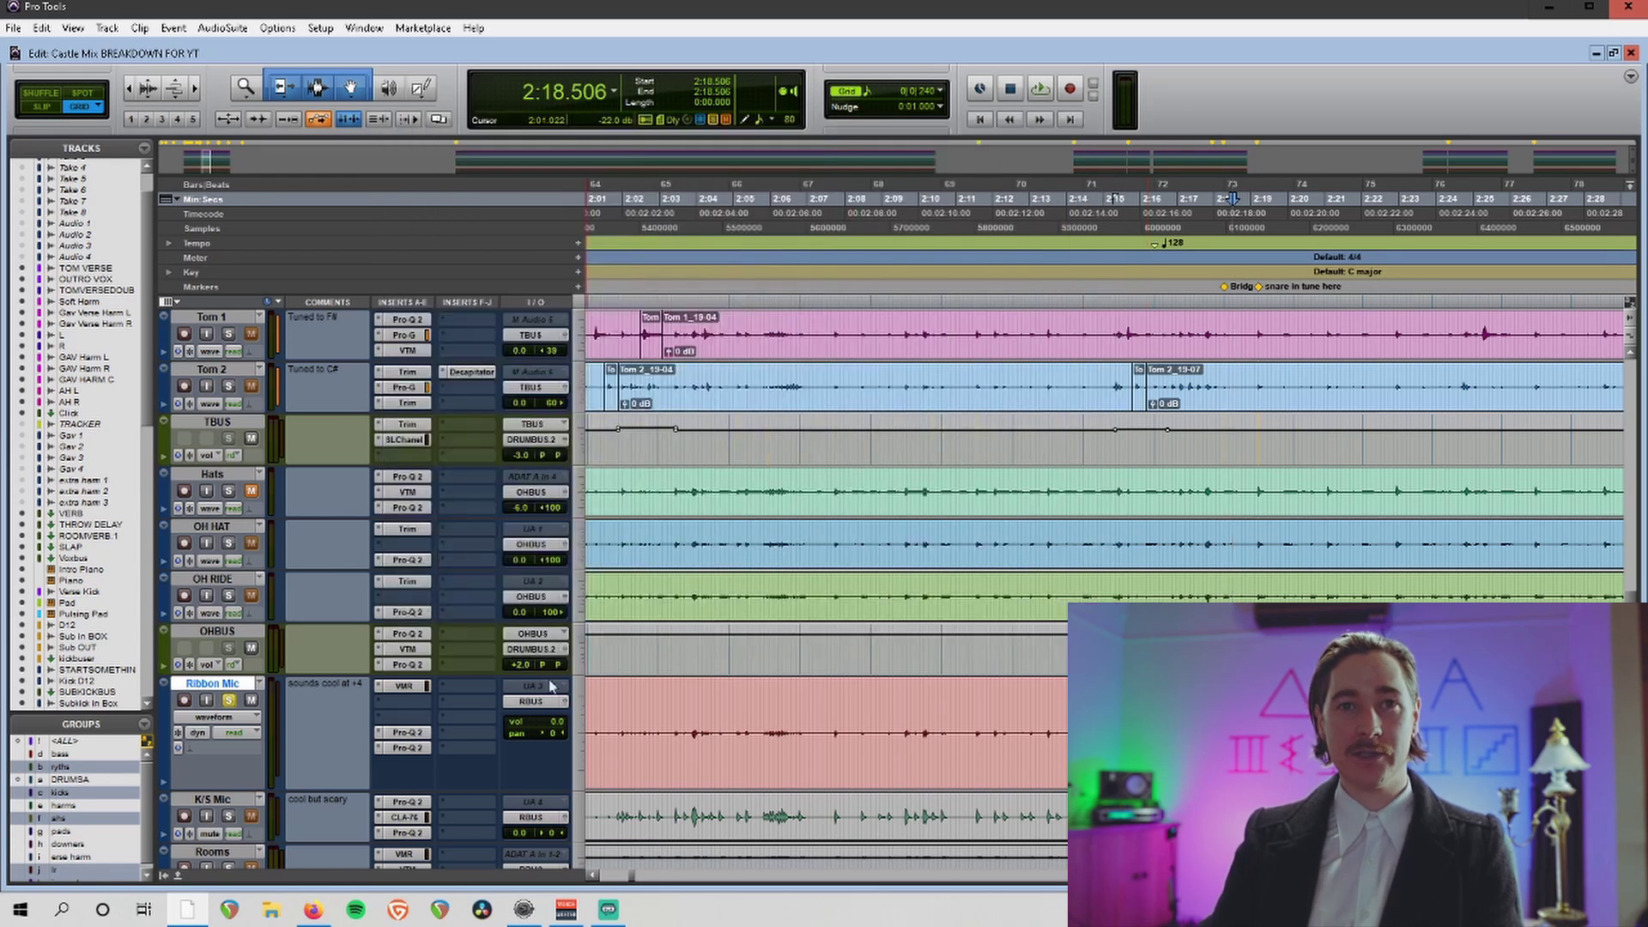
Open Ribbon Mic's second Pro-Q 2, examine its high shelf, audition it from the Bridge at 2:18.506 and from 2:02.476, and close it.
left_click(407, 747)
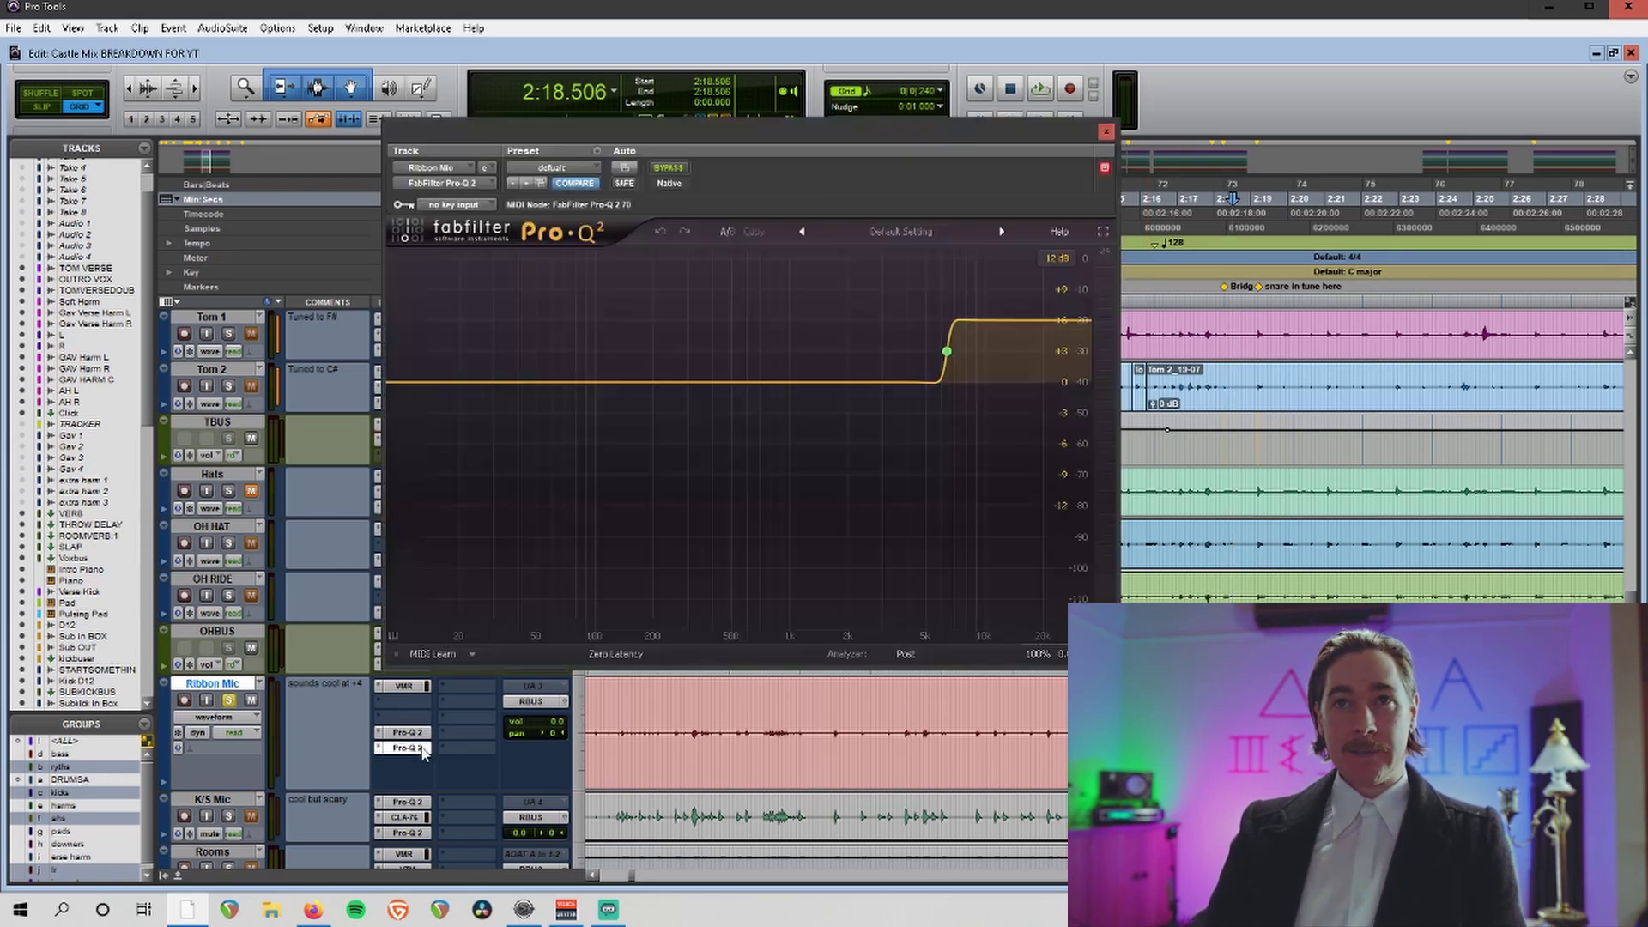
left_click(947, 351)
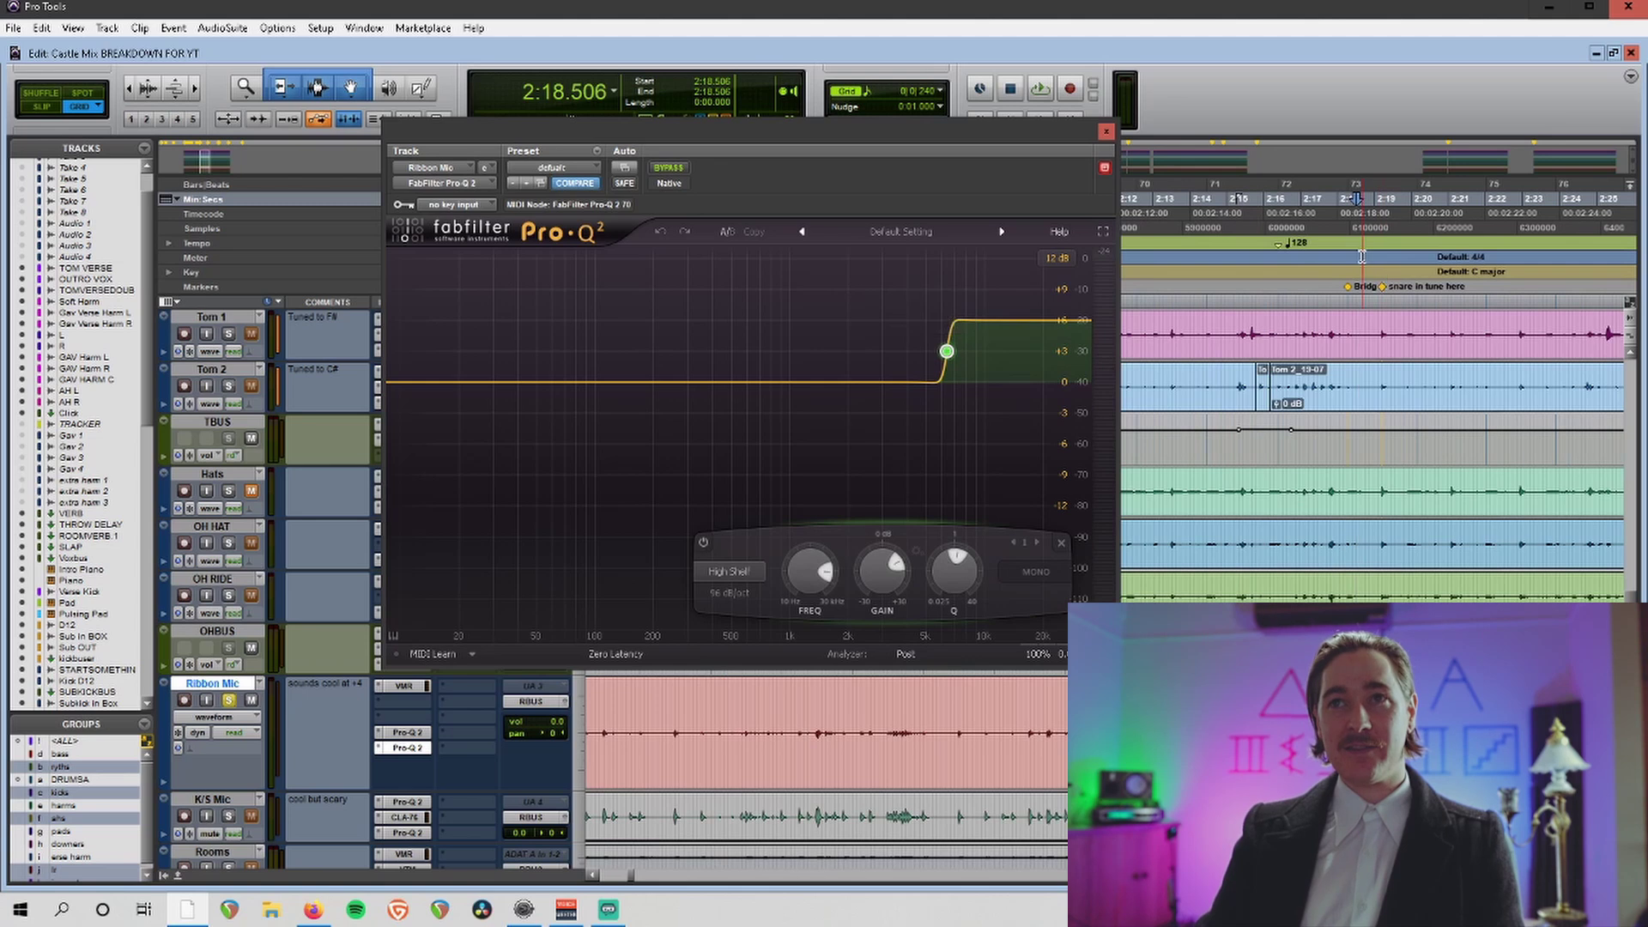
key("space")
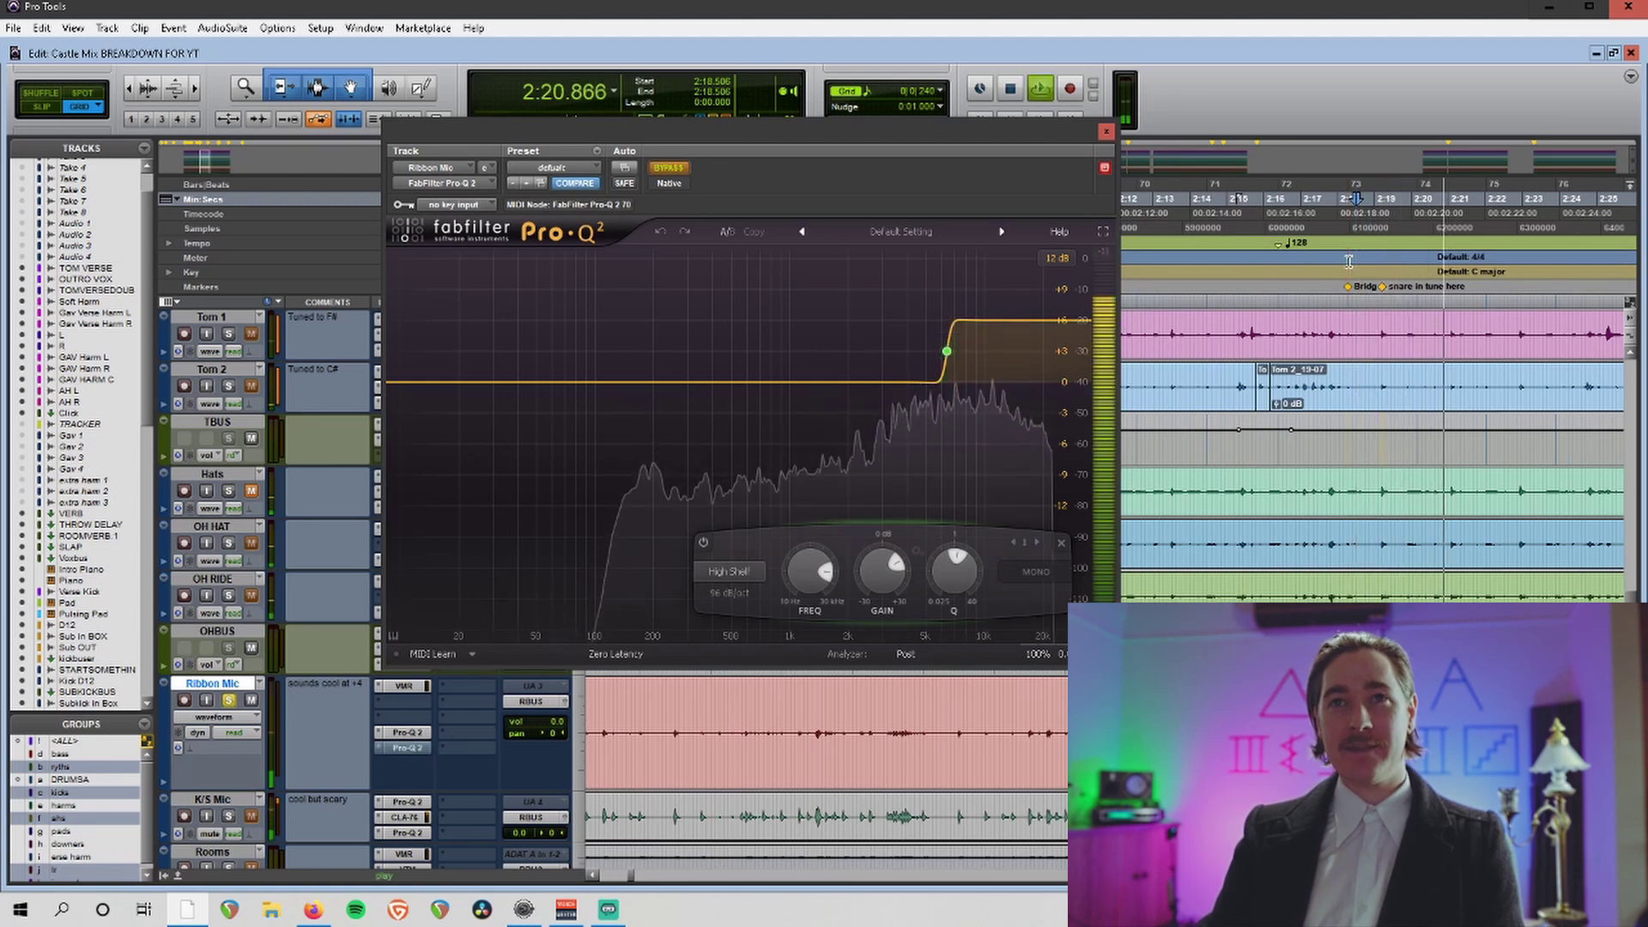
key("space")
scroll(1219, 275, "left", 3)
left_click(1259, 247)
key("space")
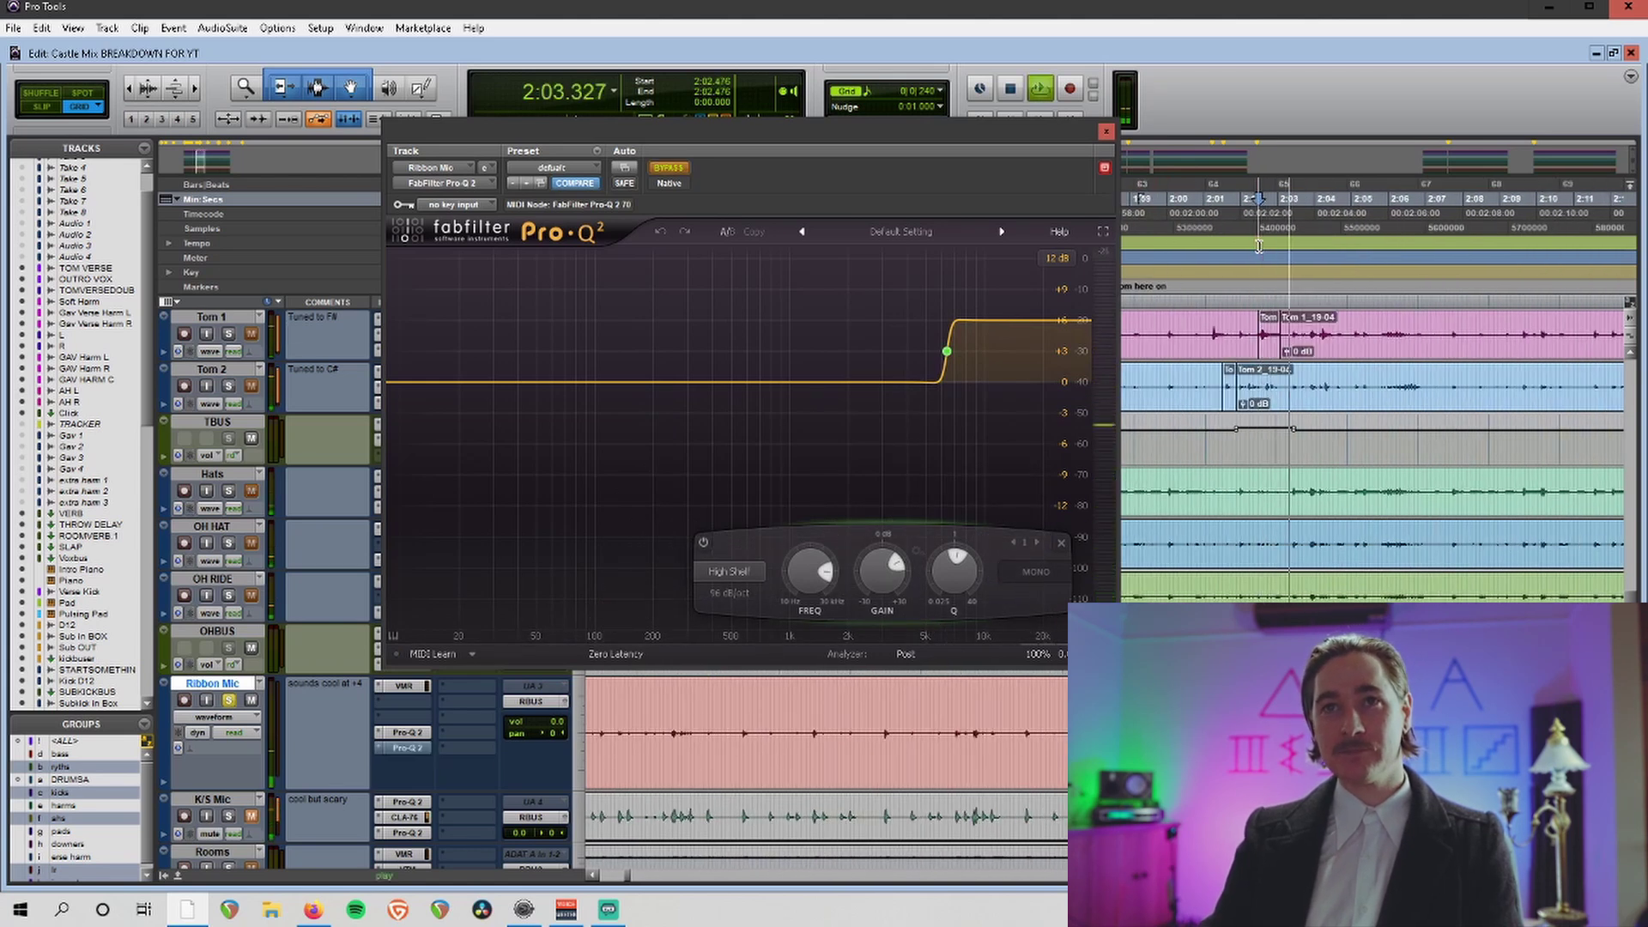
key("space")
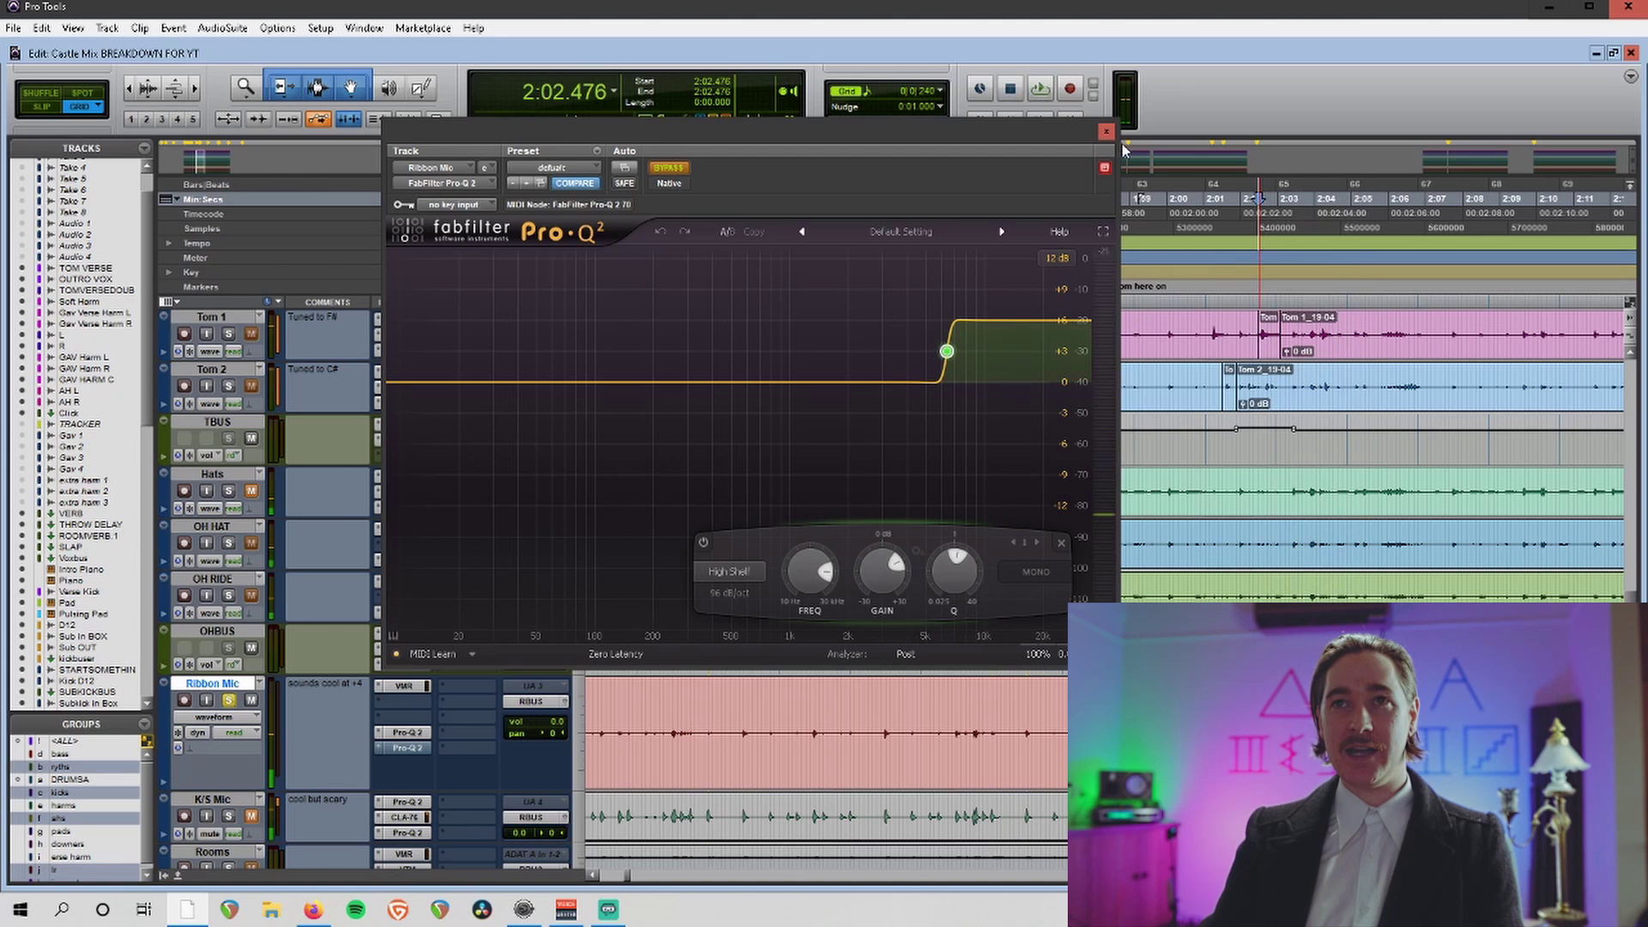
left_click(1107, 132)
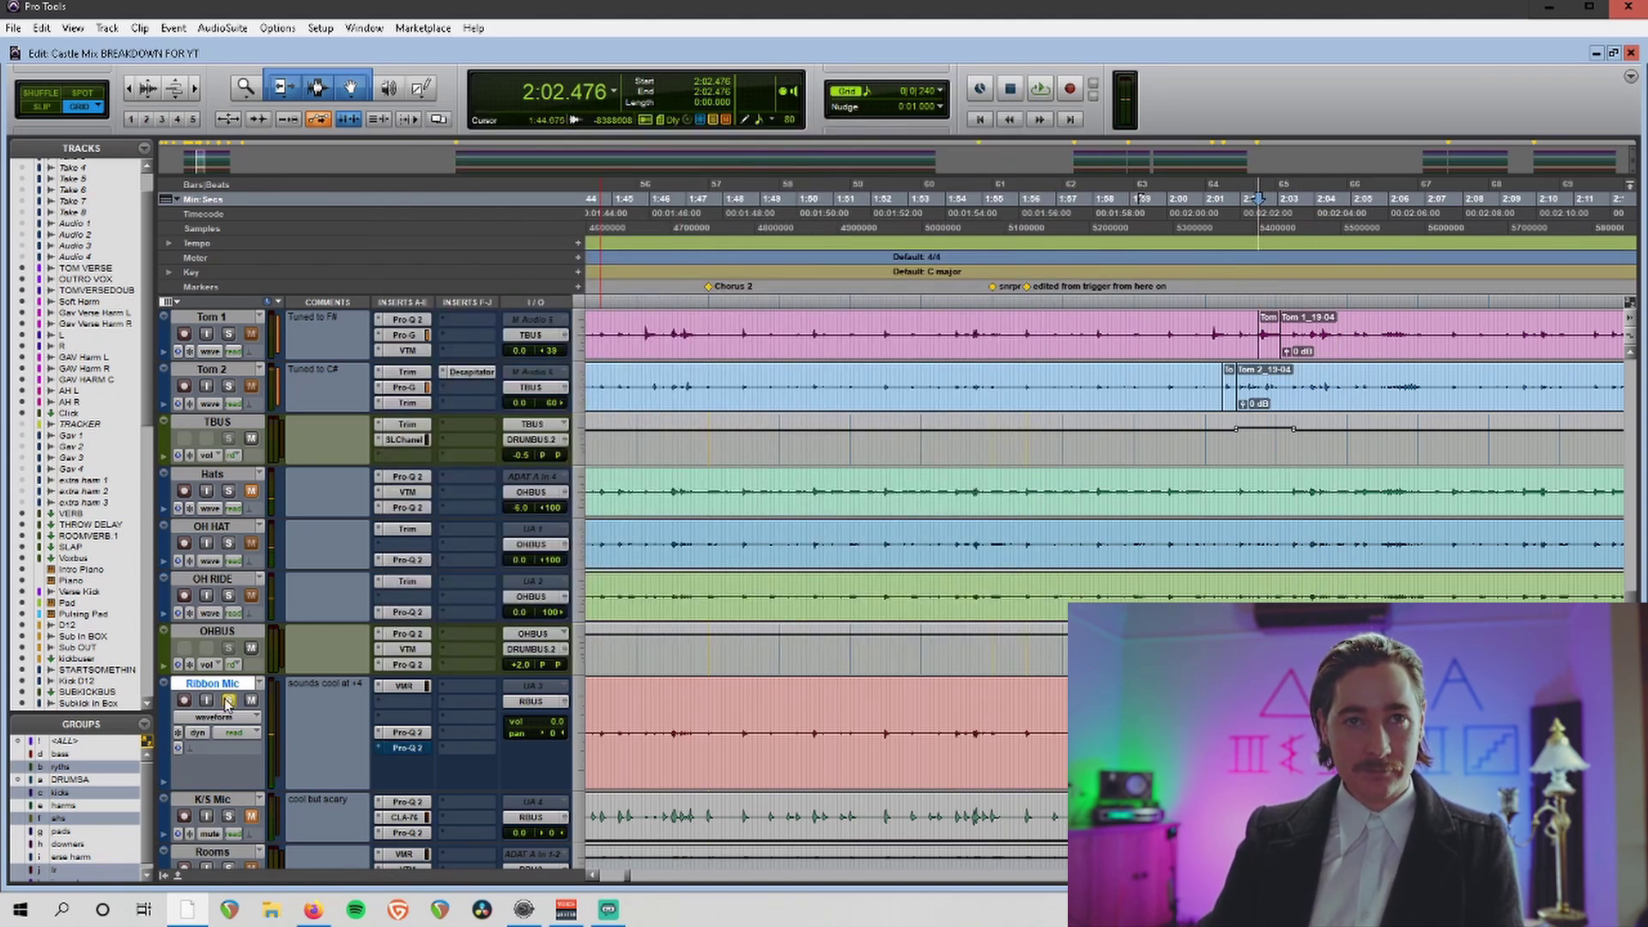
Move the solo from Ribbon Mic to Snare Expander and set the playback start at the Chorus 2 marker, 1:47.596.
scroll(245, 711, "down", 1)
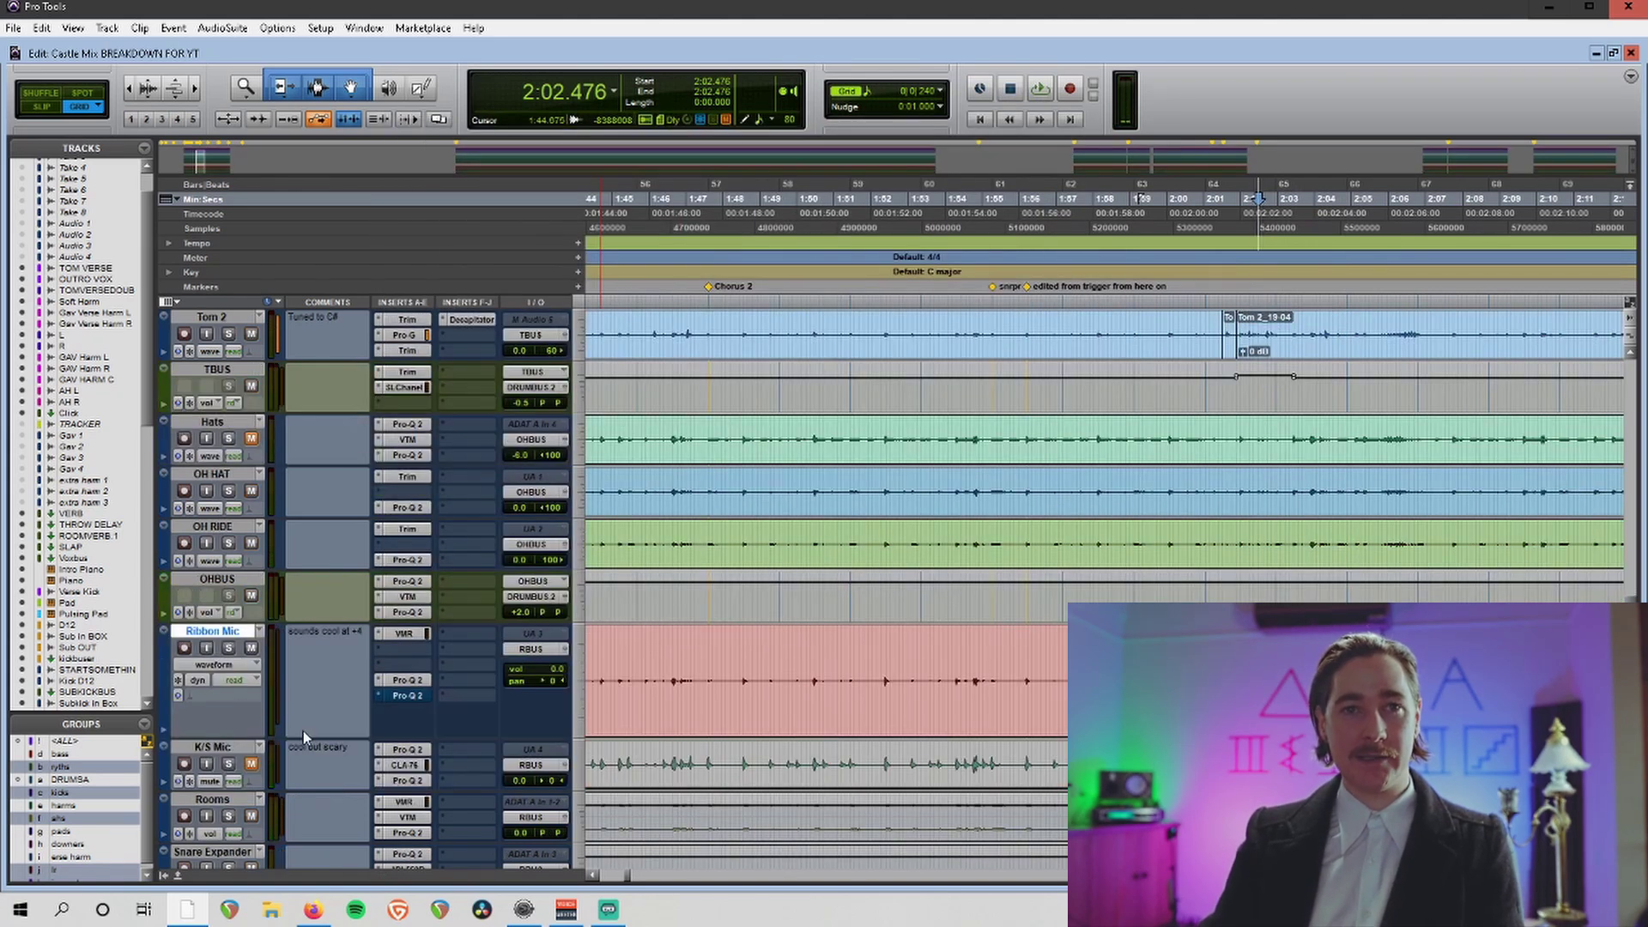
scroll(302, 730, "down", 3)
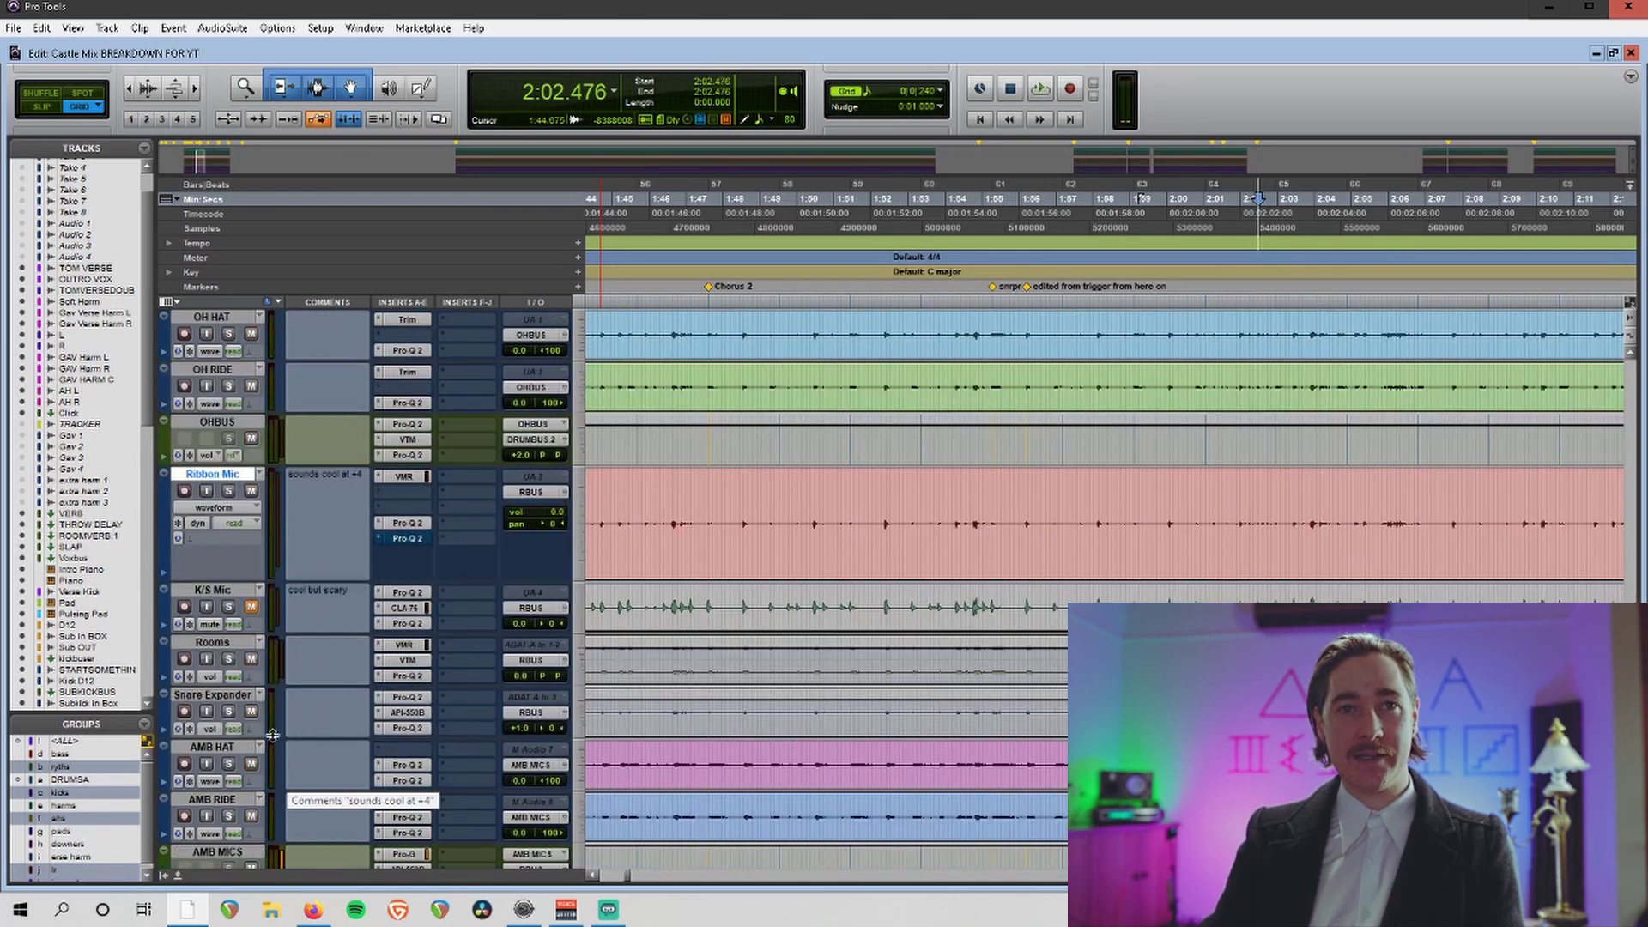
left_click(229, 712)
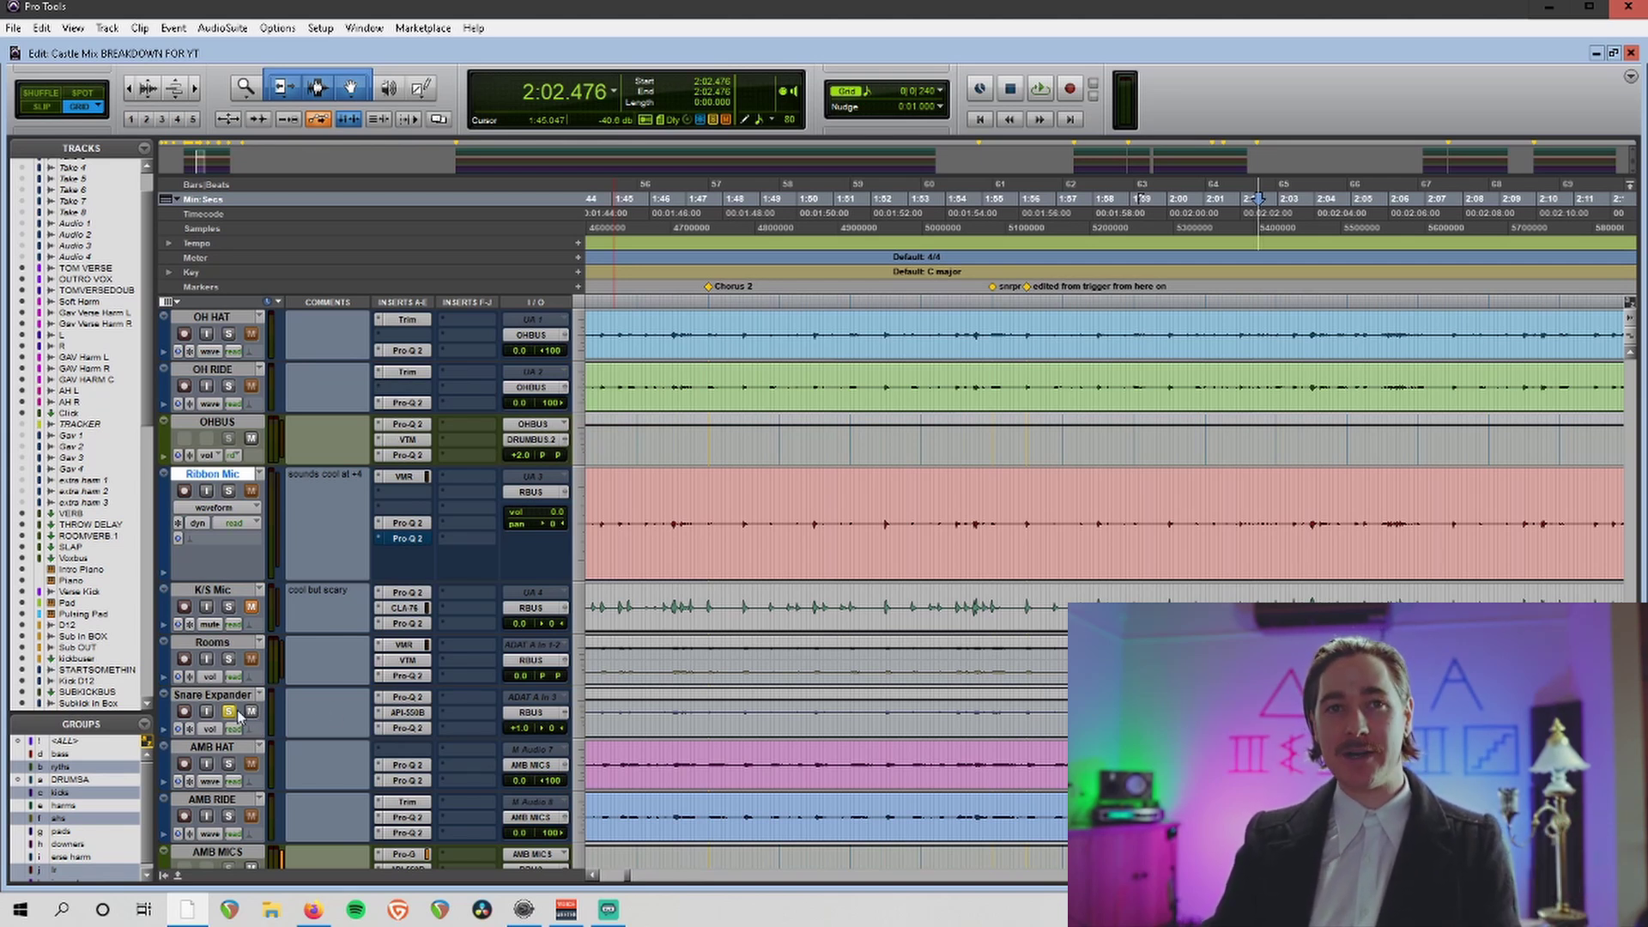
scroll(808, 610, "left", 3)
left_click(953, 230)
Audition the soloed Snare Expander track several times from the start of Chorus 2, and stop playback.
key("space")
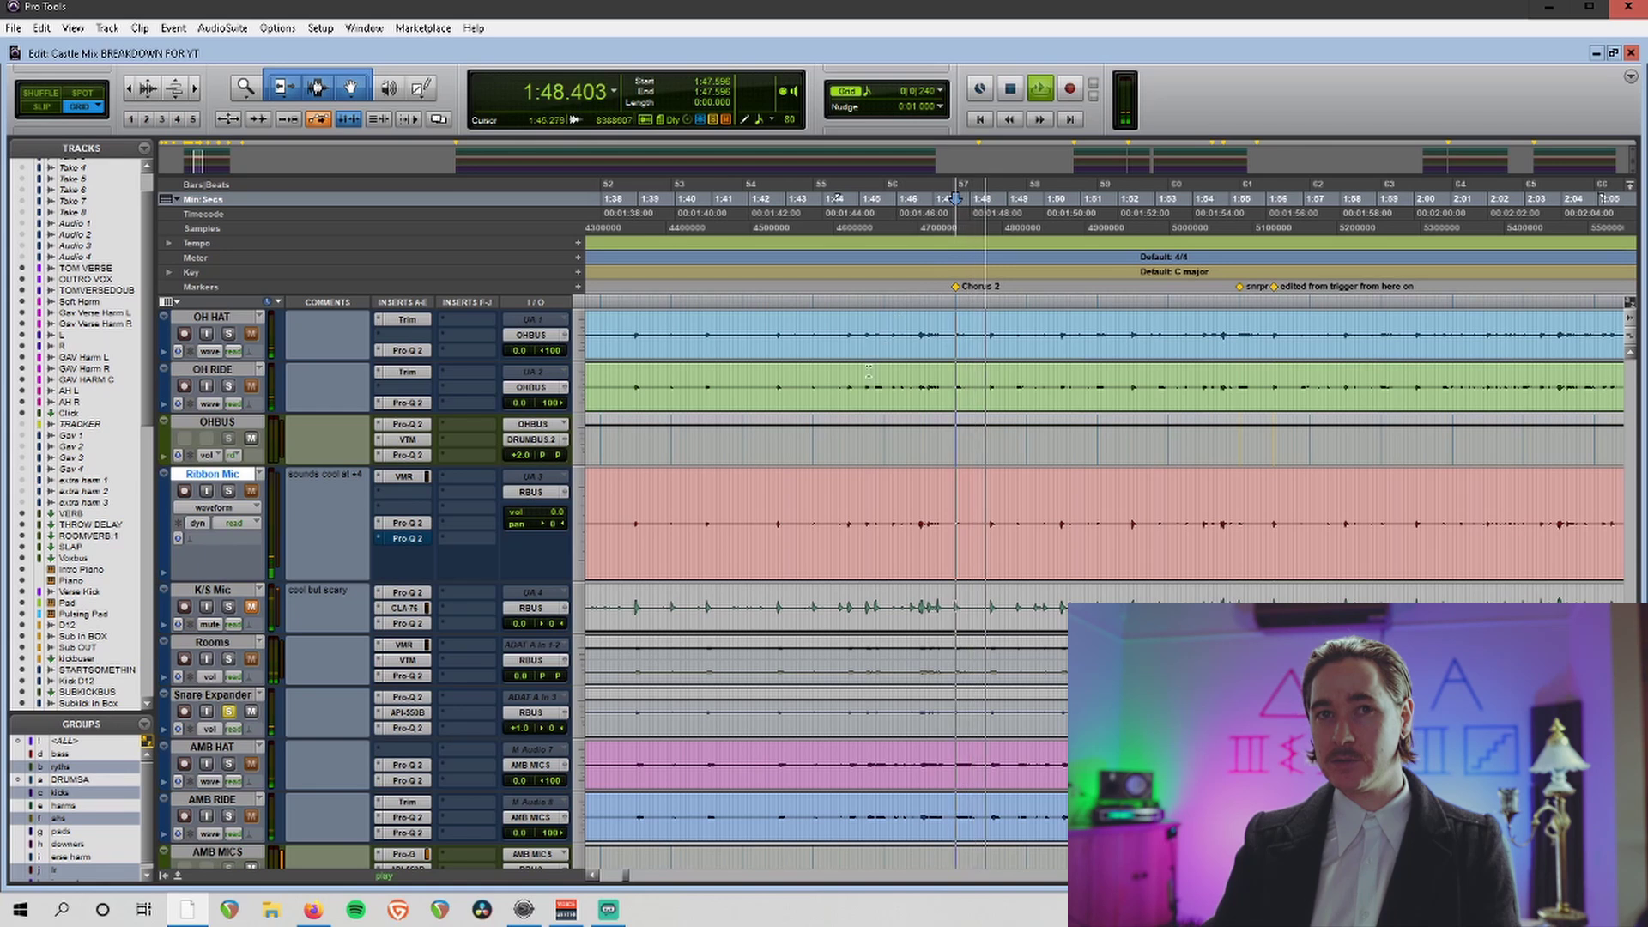
key("space")
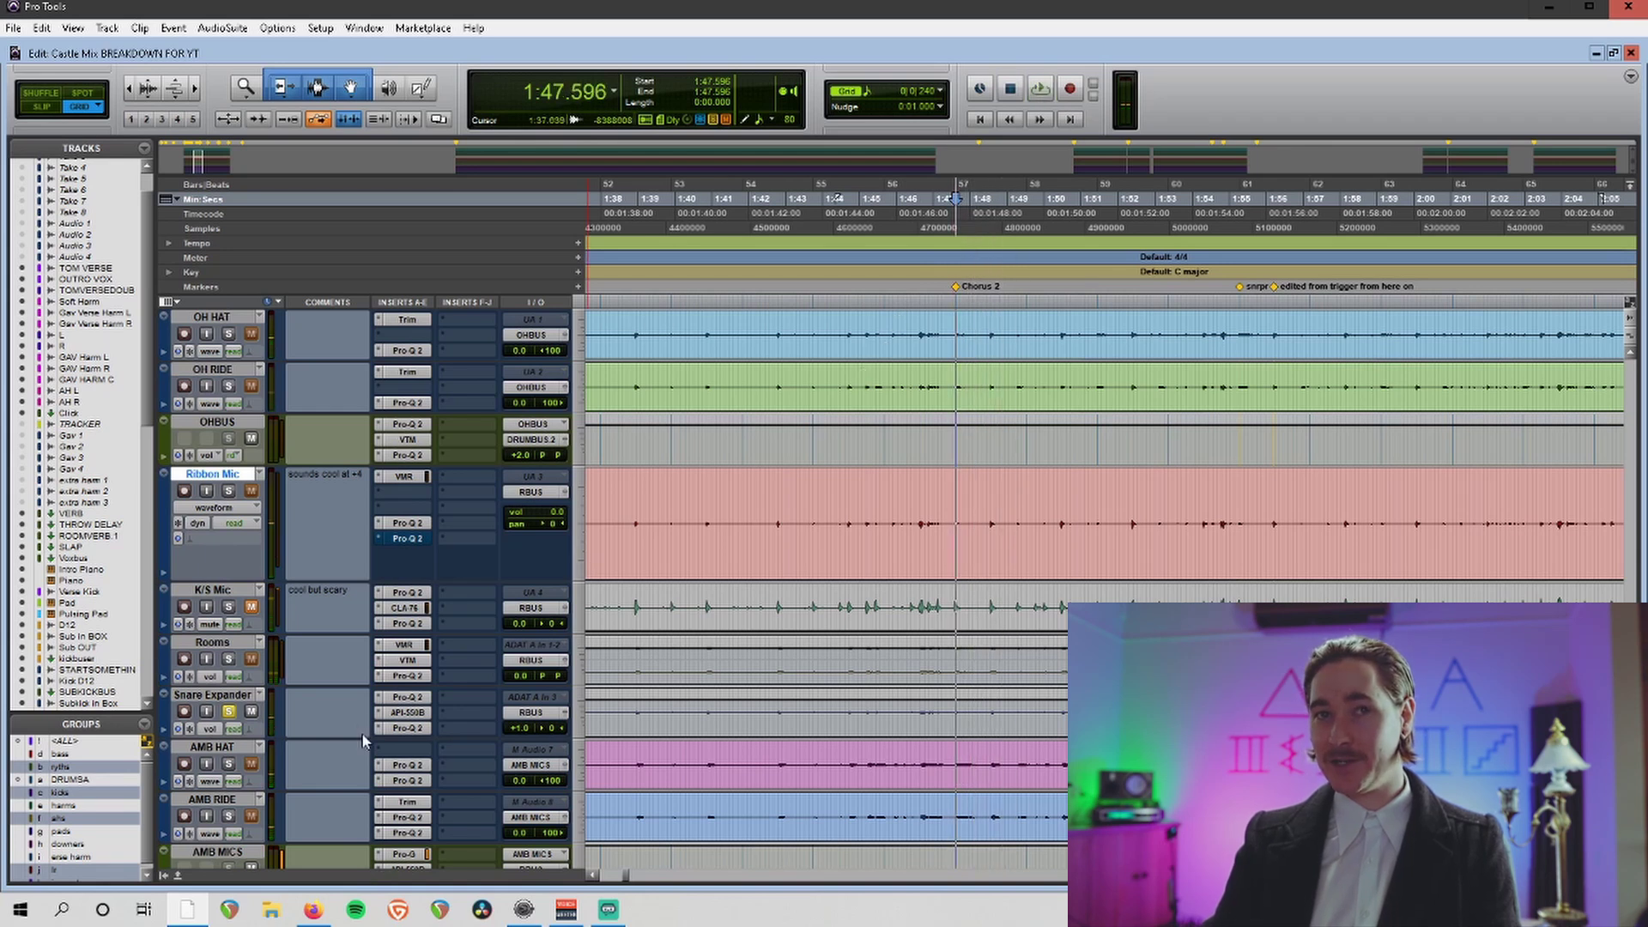
key("space")
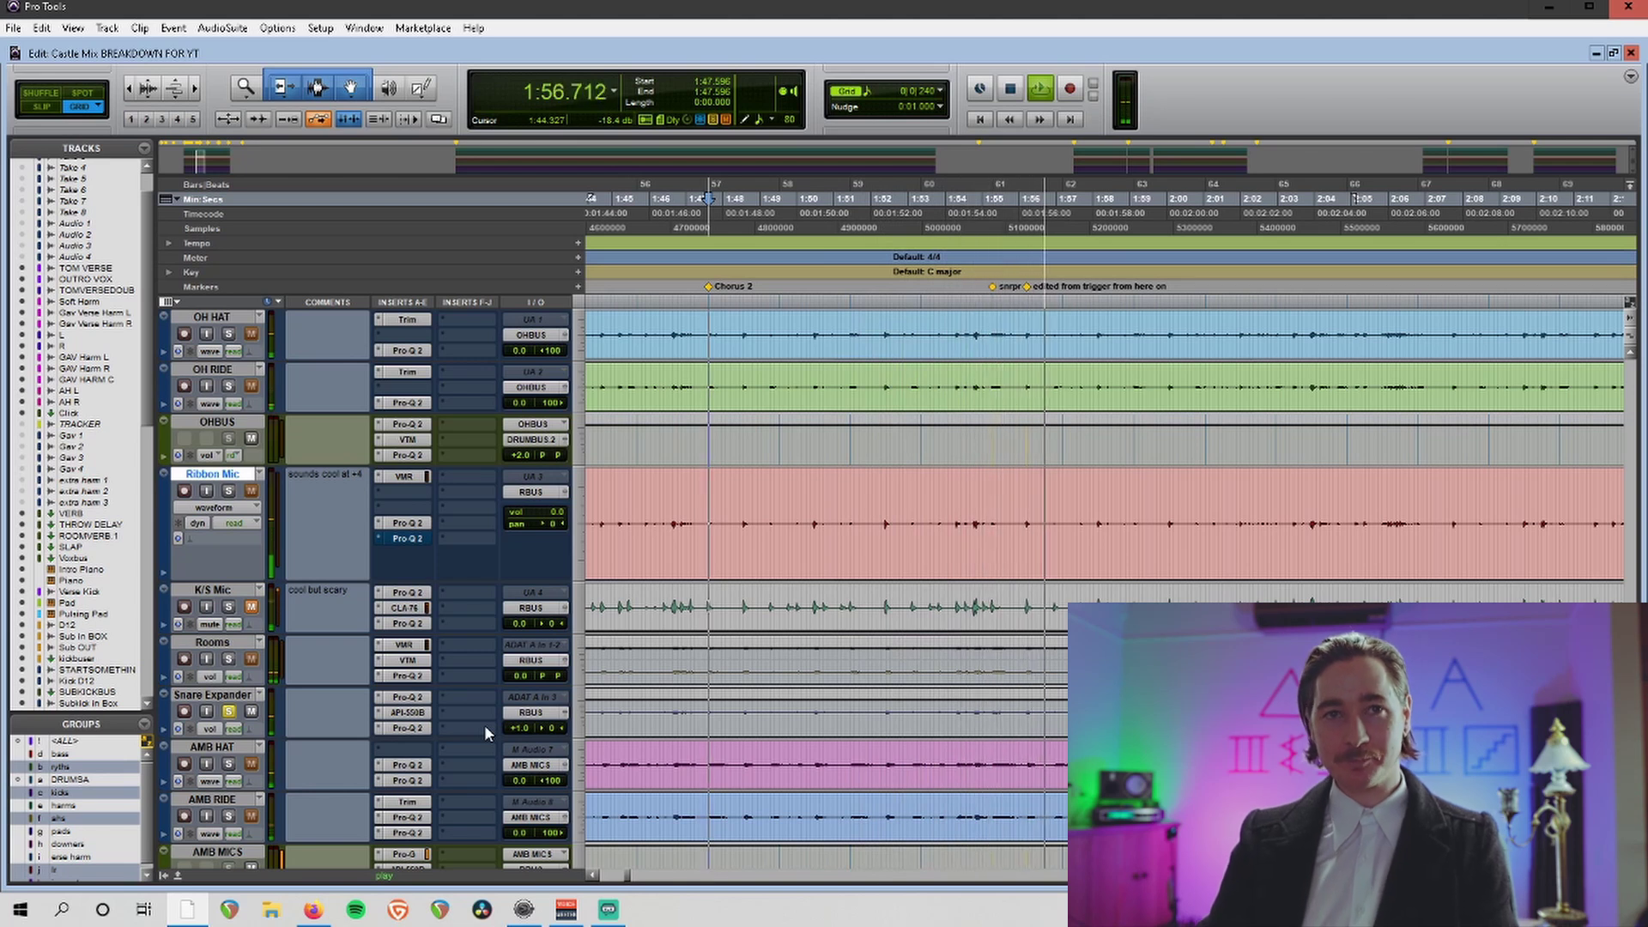
key("space")
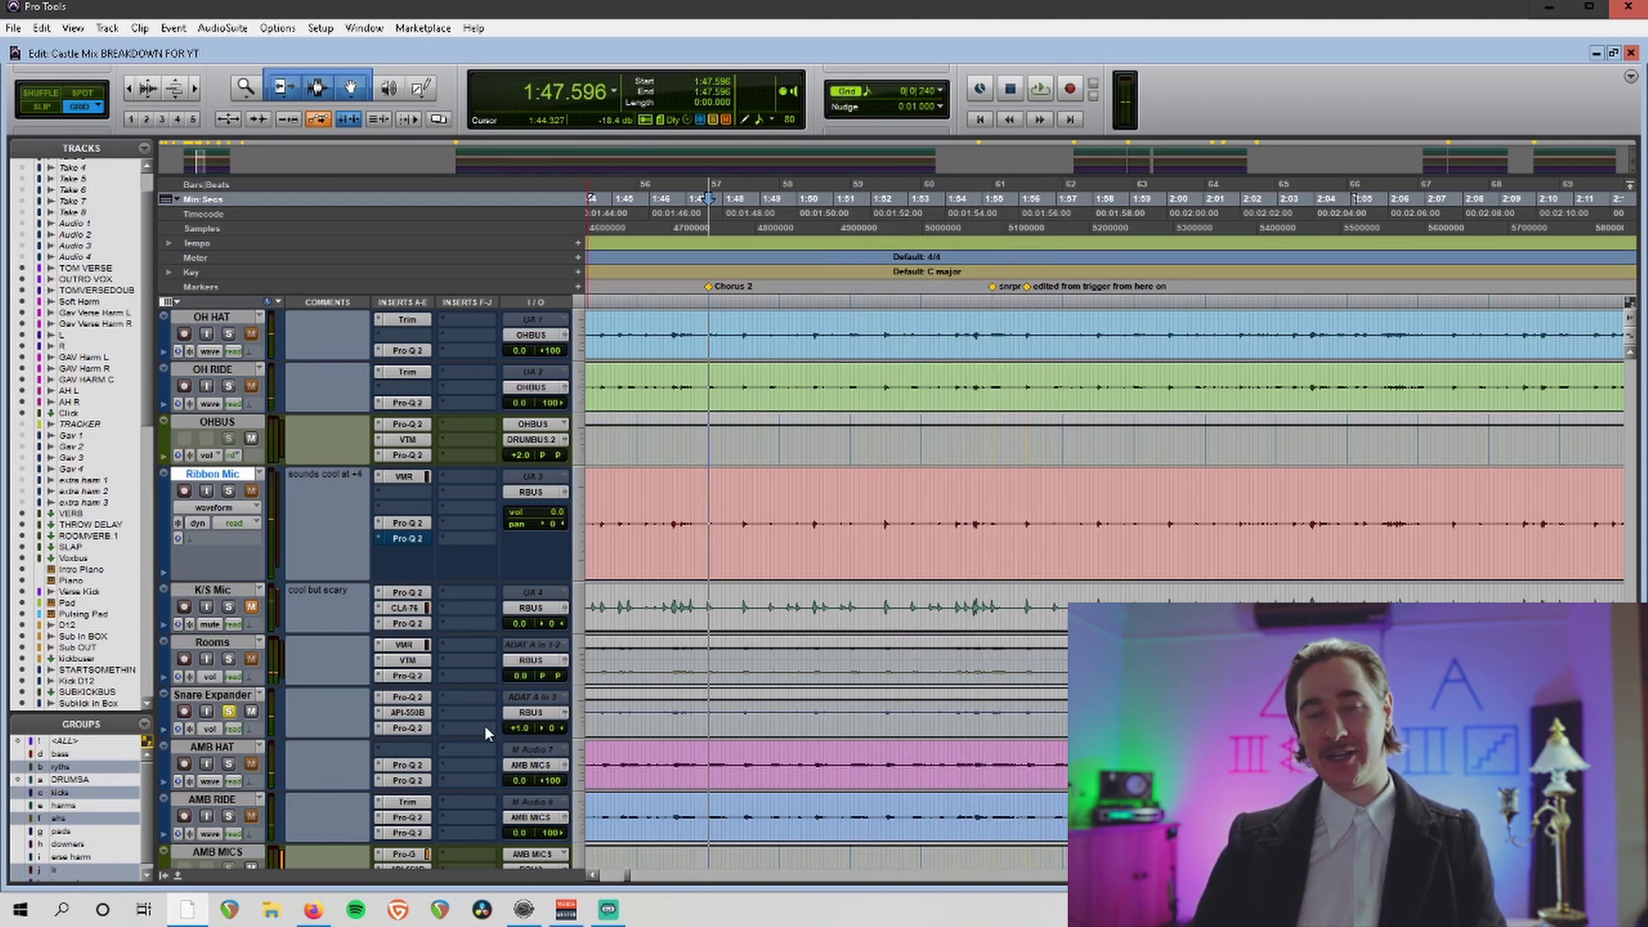
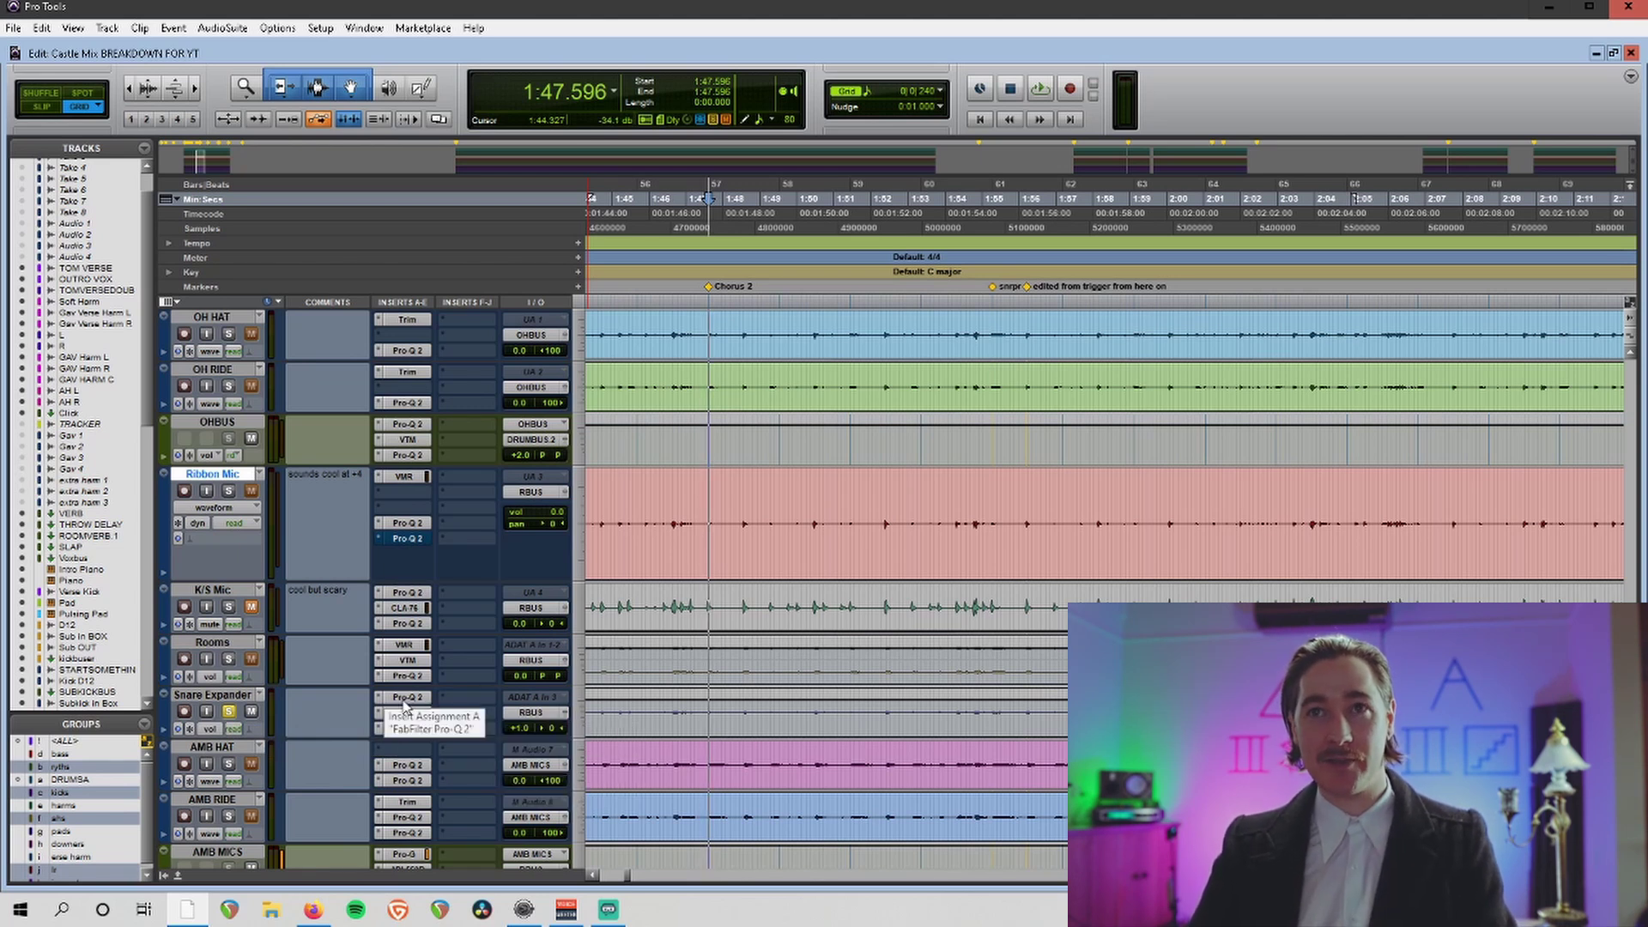
key("space")
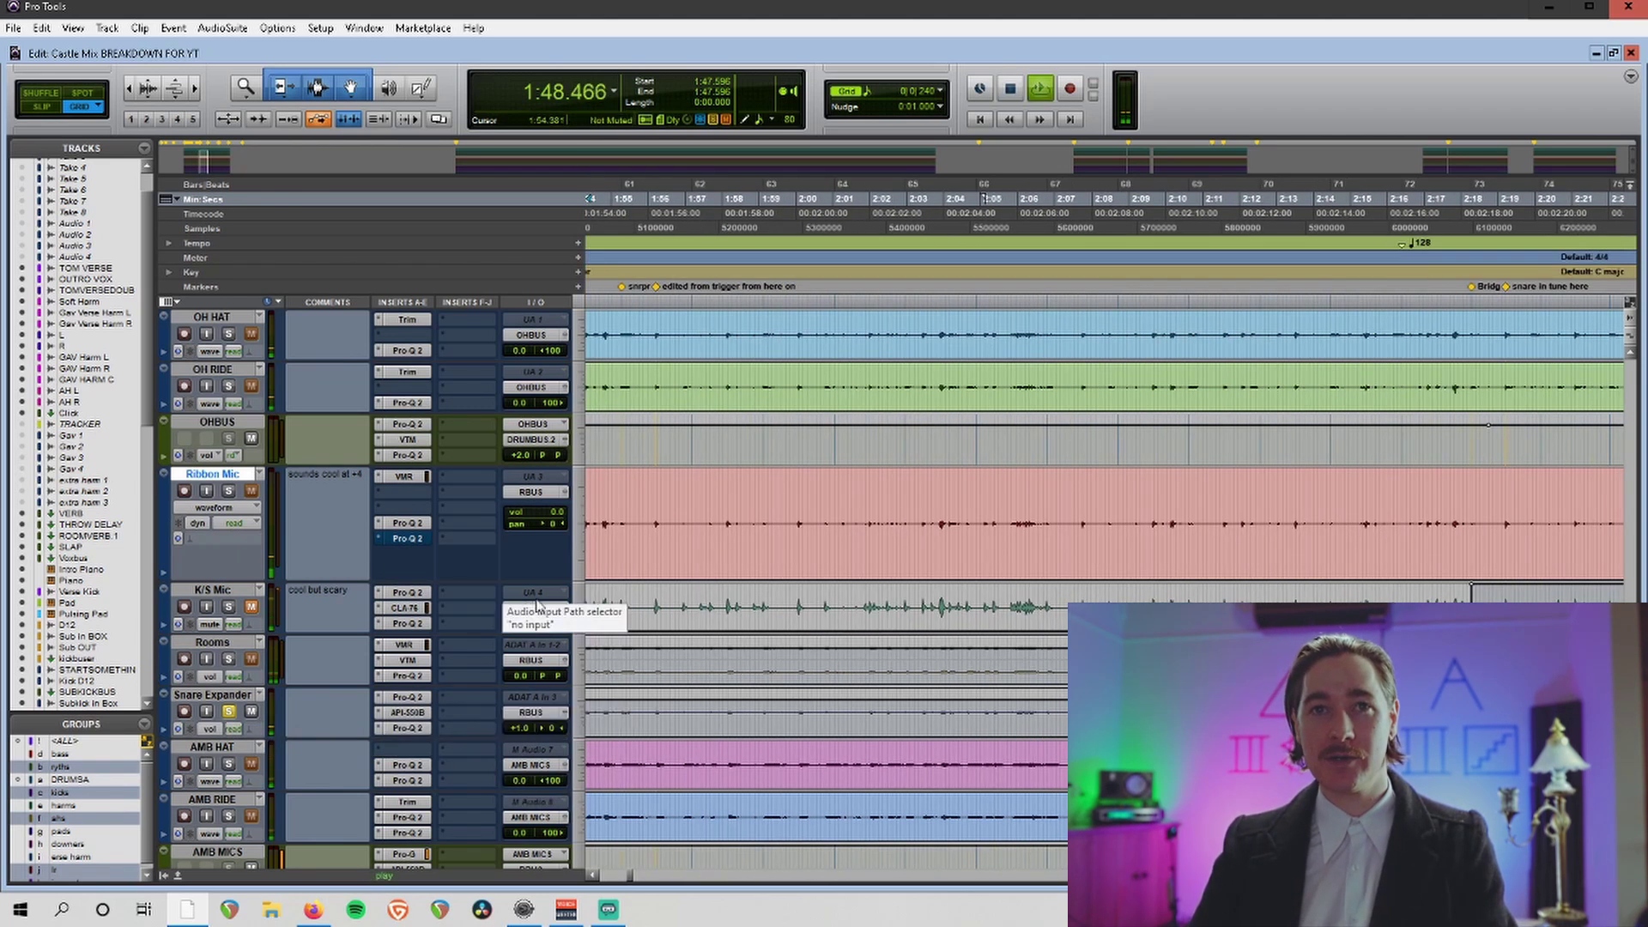
key("space")
Open Snare Expander's first Pro-Q 2, examine its bands while playing from the Bridge at 2:18.389, and close it.
left_click(403, 700)
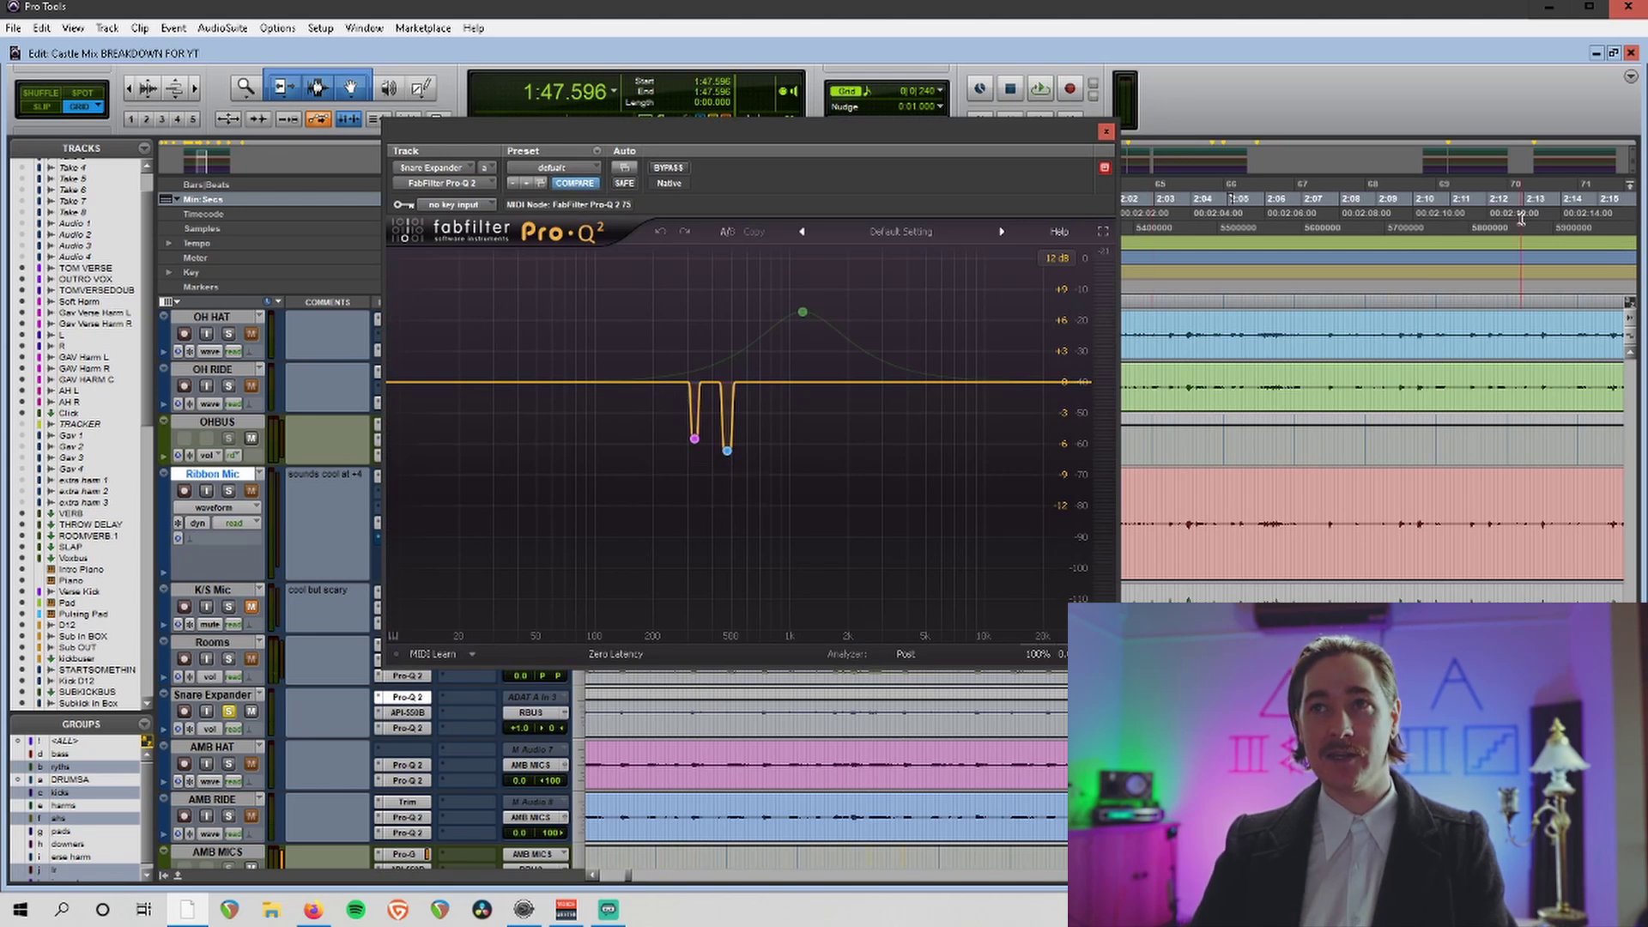
scroll(1522, 219, "right", 3)
key("space")
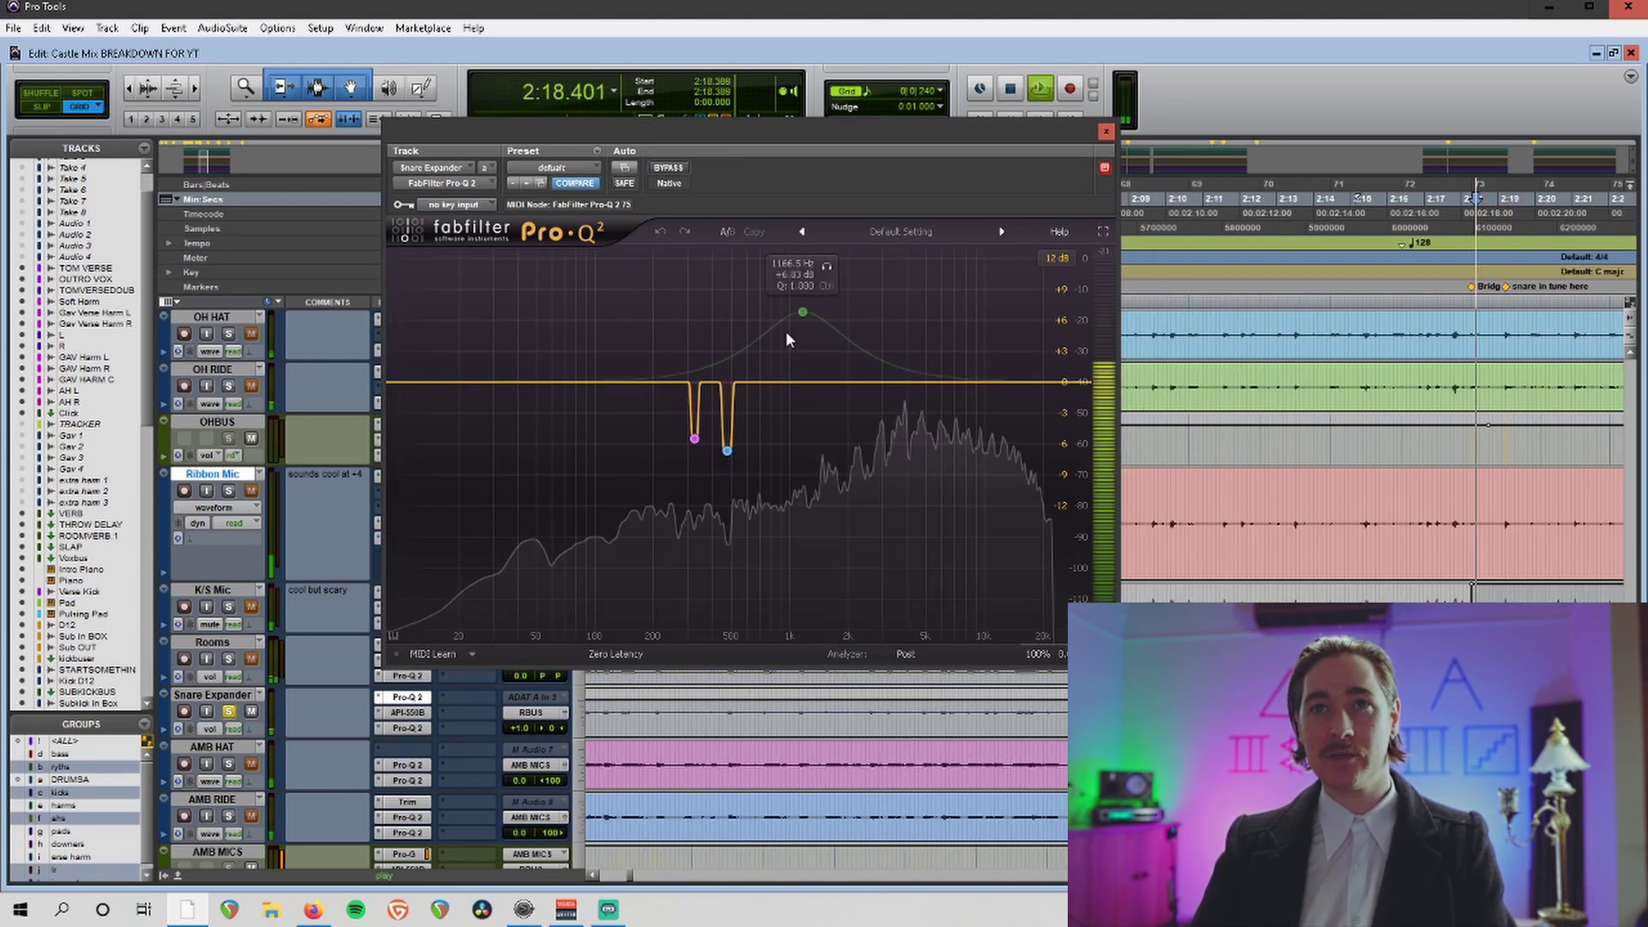
key("space")
left_click(1110, 131)
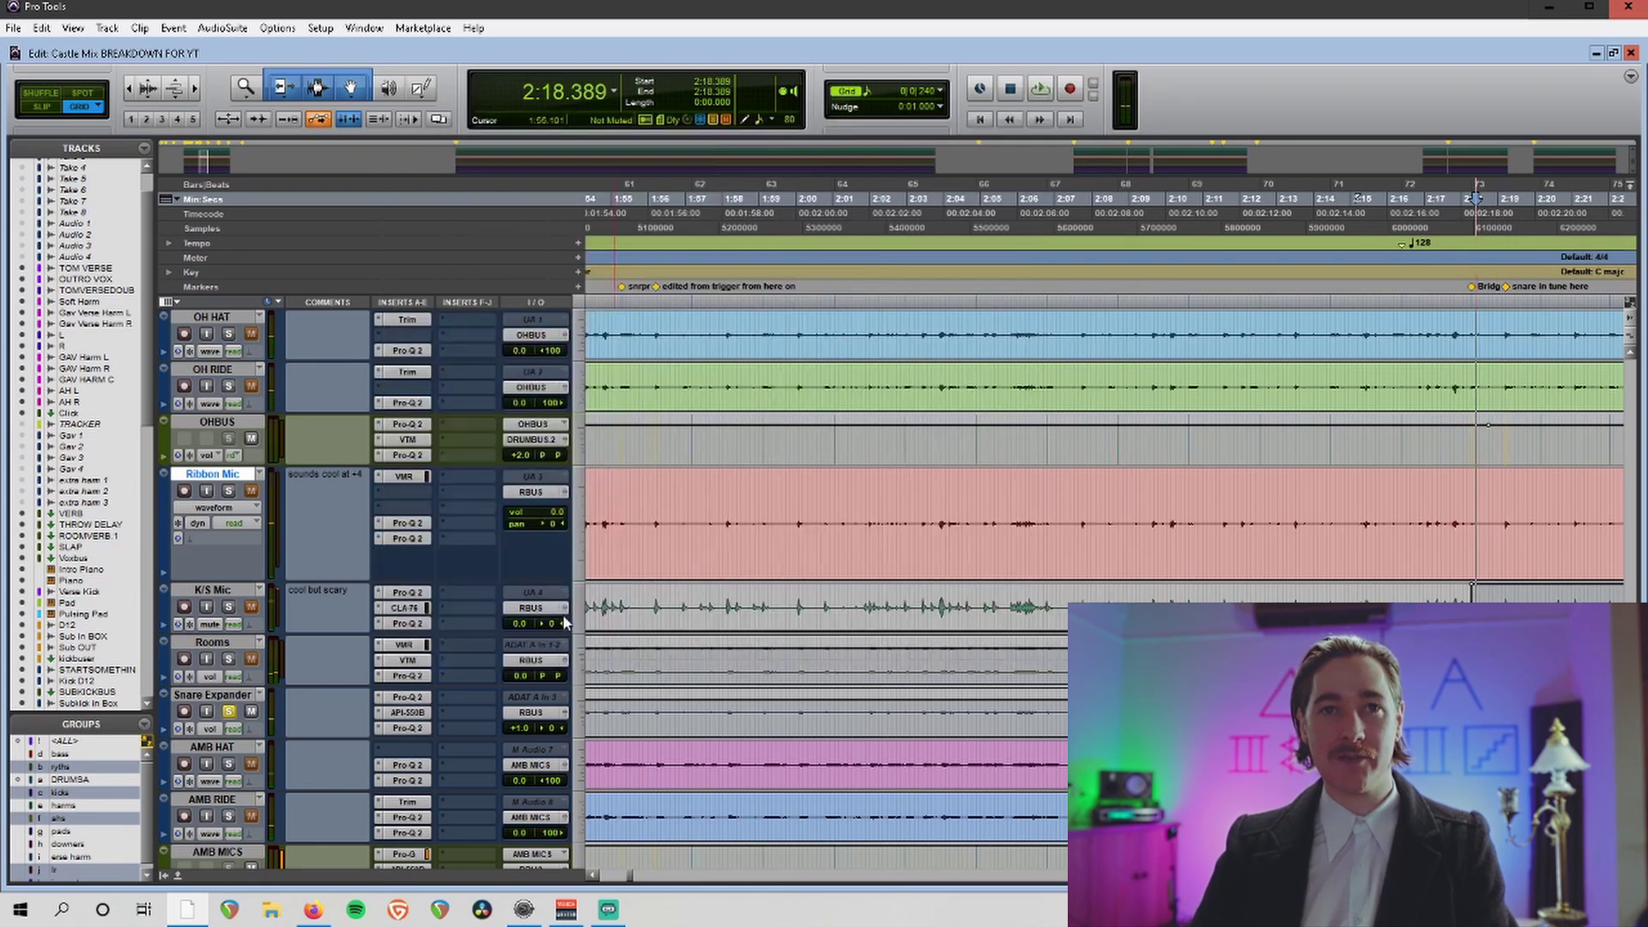
Open API-550B on Snare Expander, compare its sound active and bypassed from the Bridge, and close it with bypass off.
left_click(407, 713)
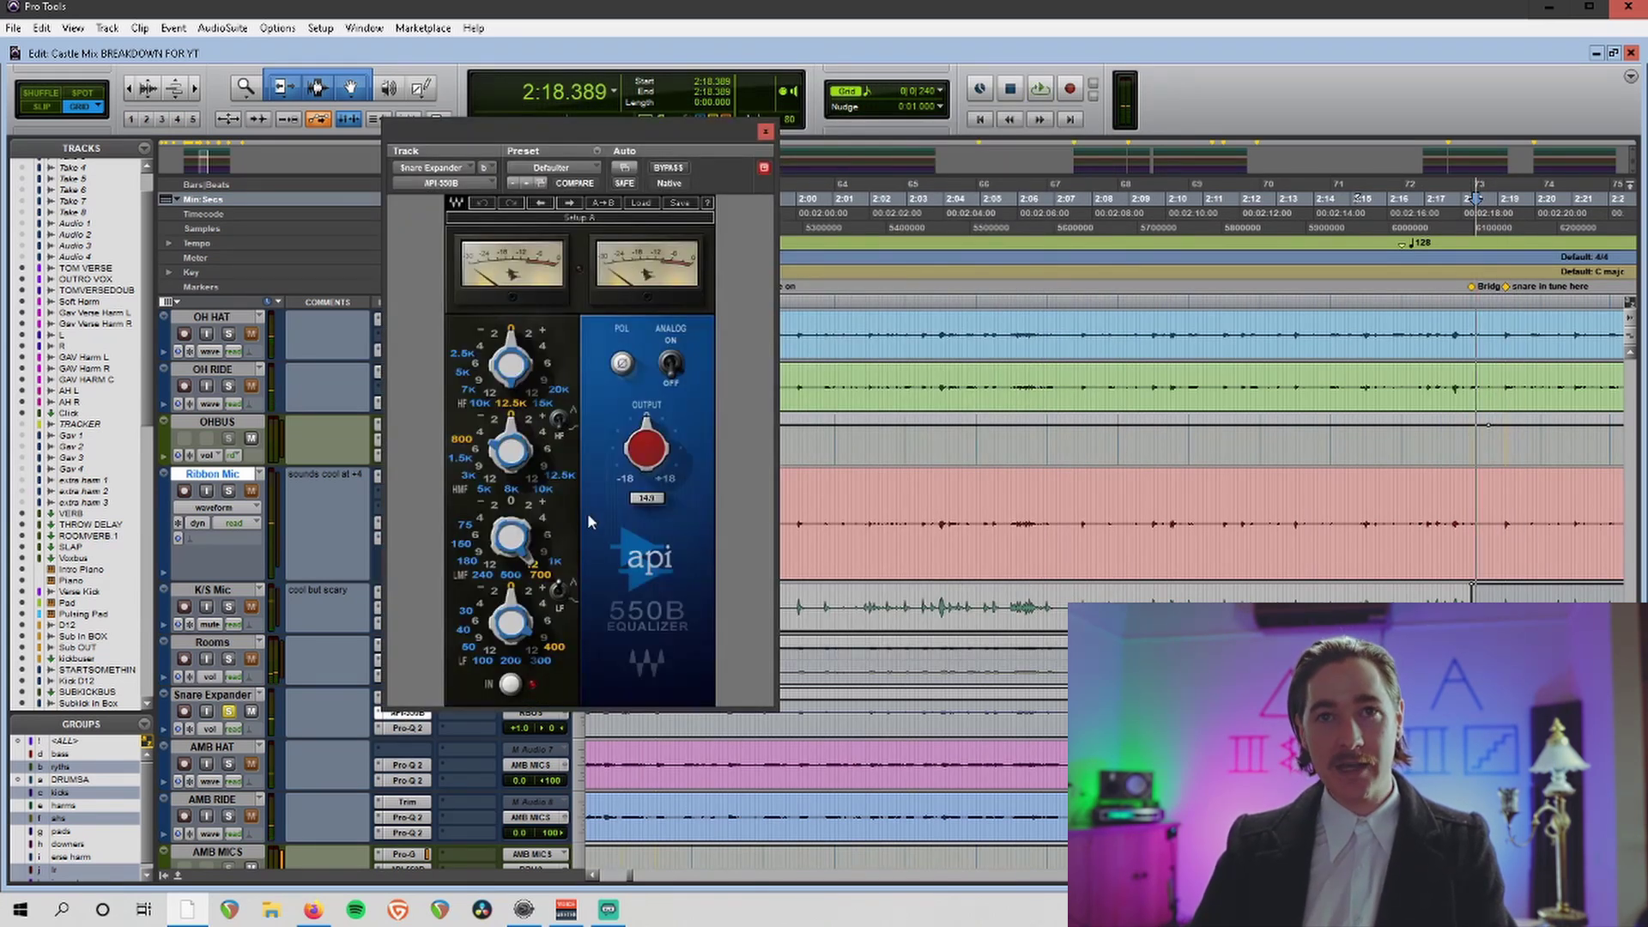
scroll(1373, 498, "left", 5)
key("space")
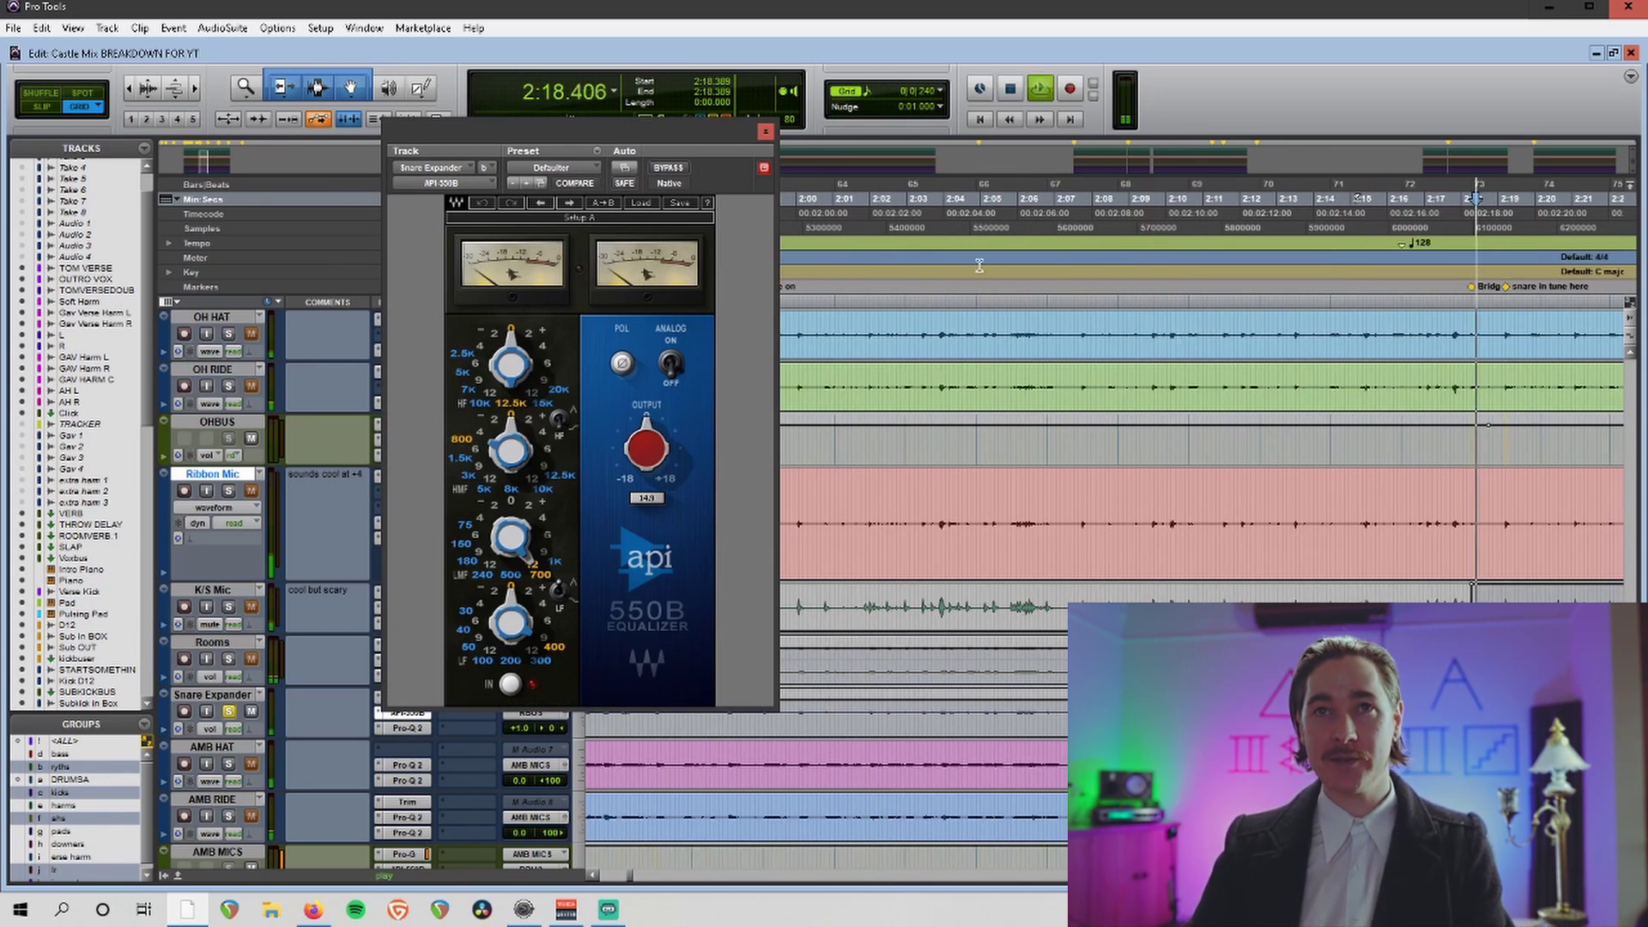
left_click(670, 168)
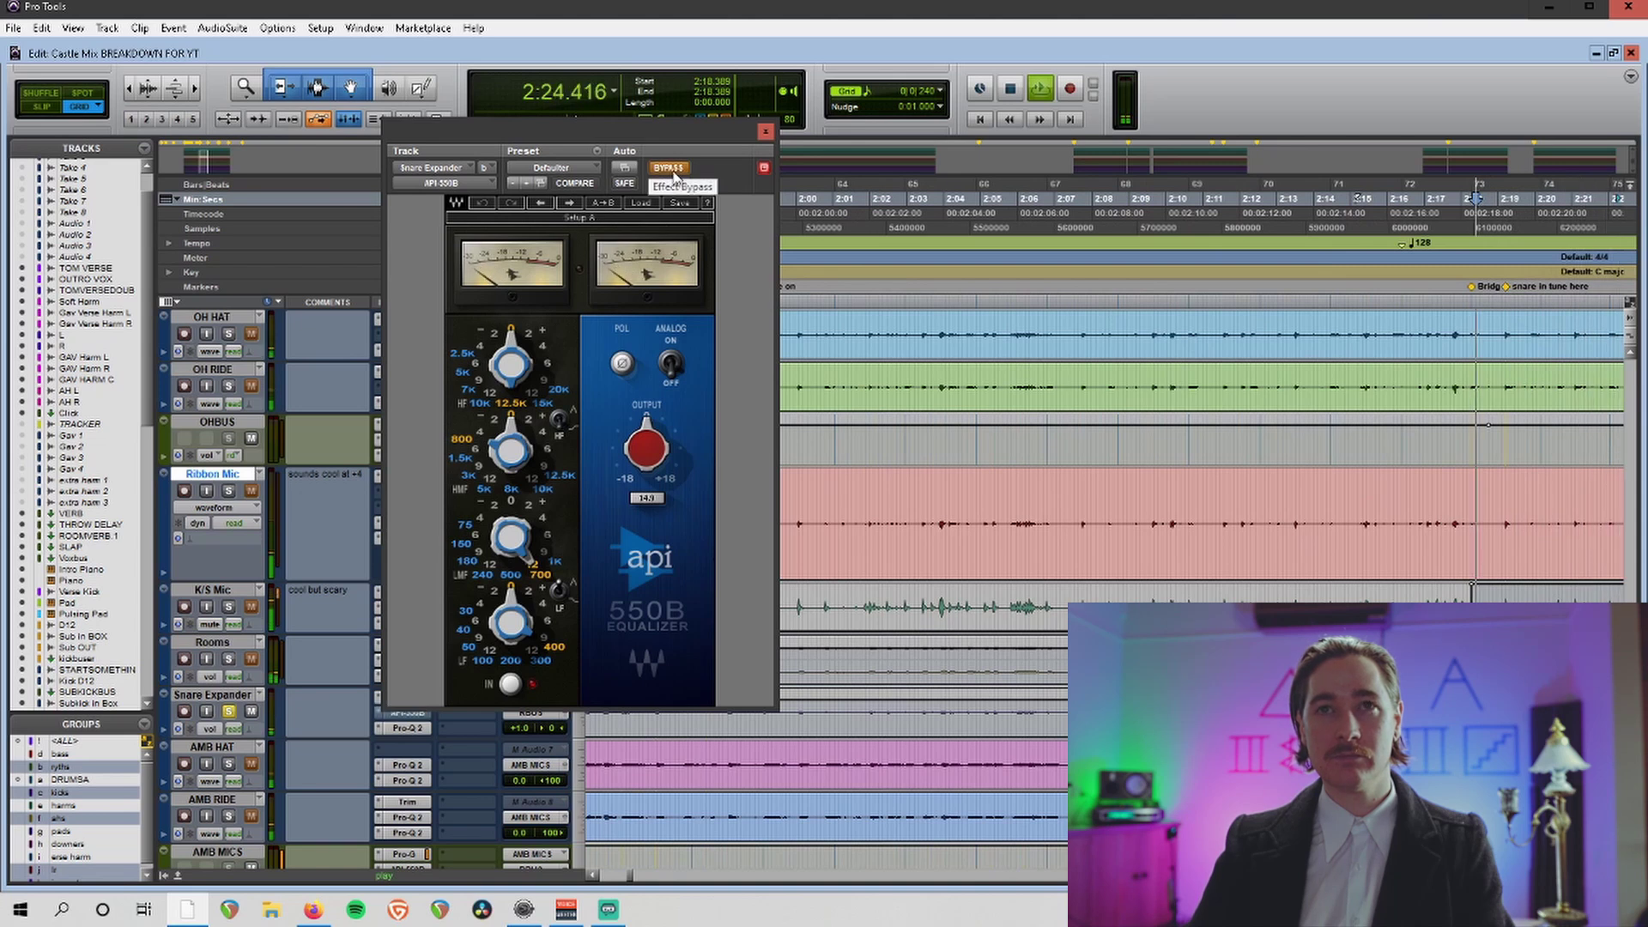
key("space")
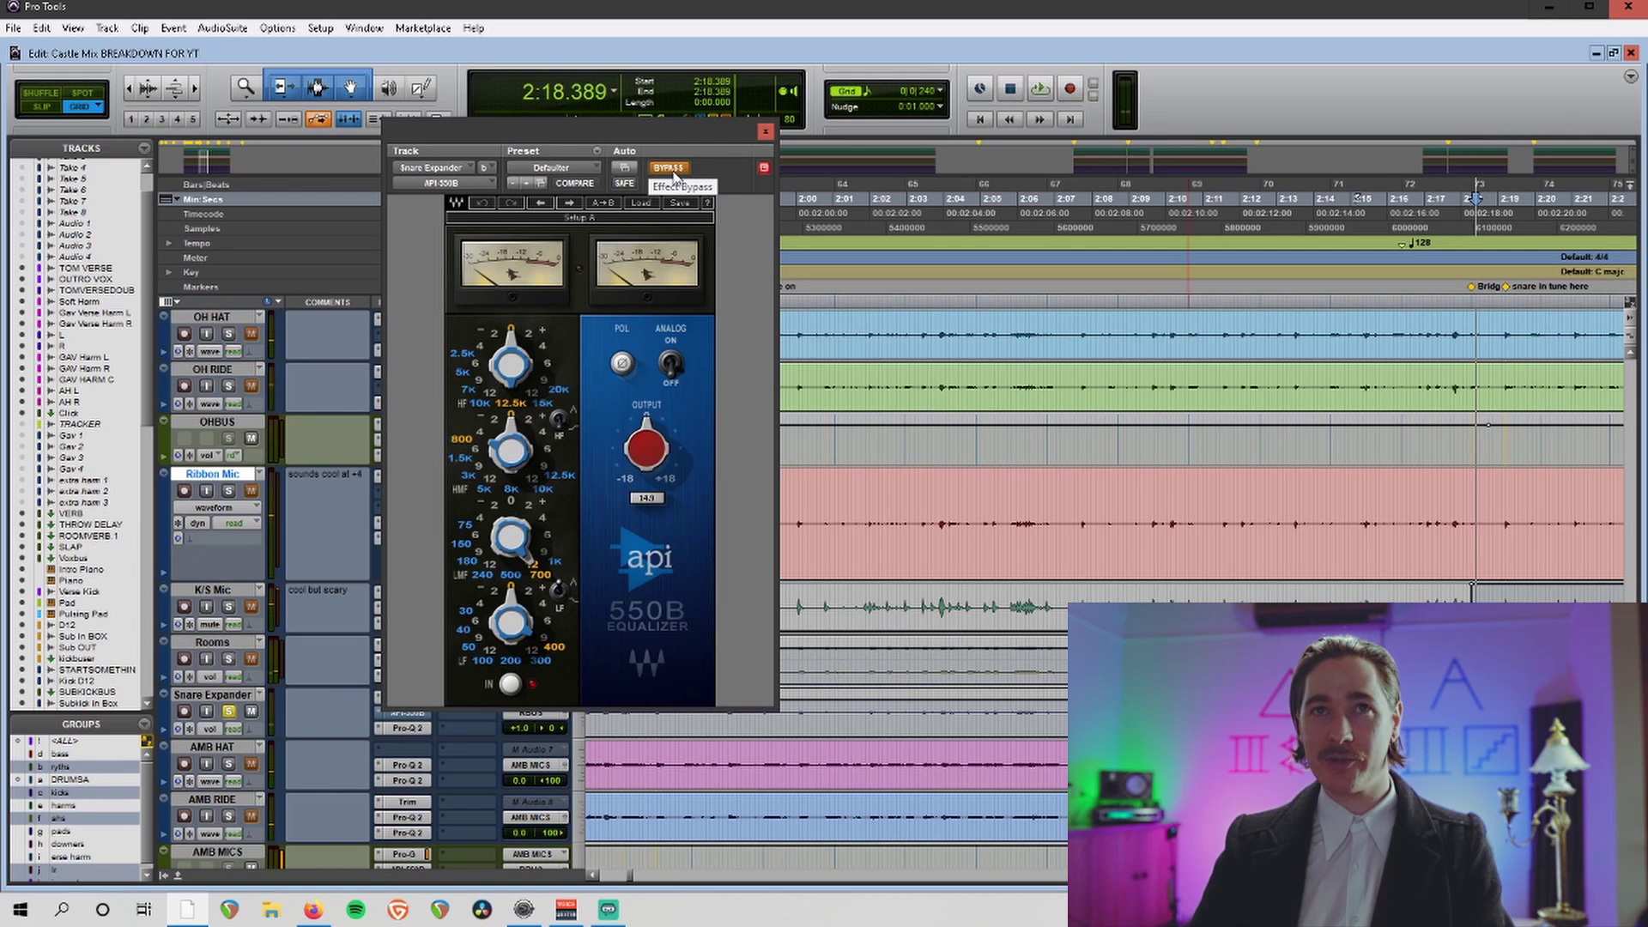
key("space")
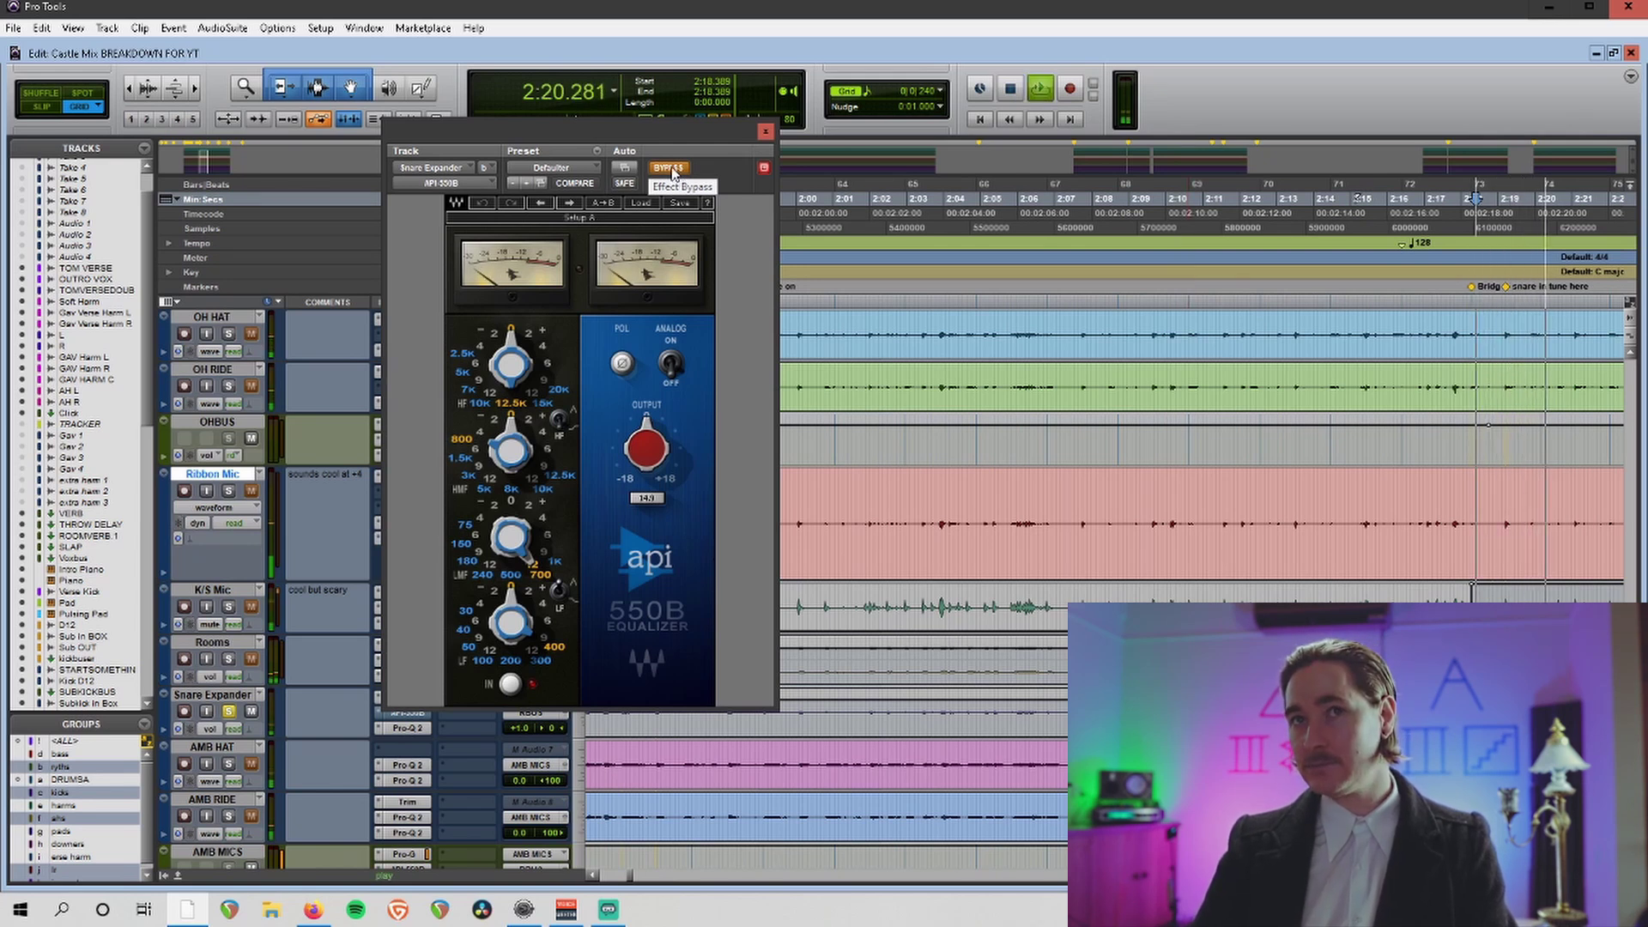
left_click(669, 168)
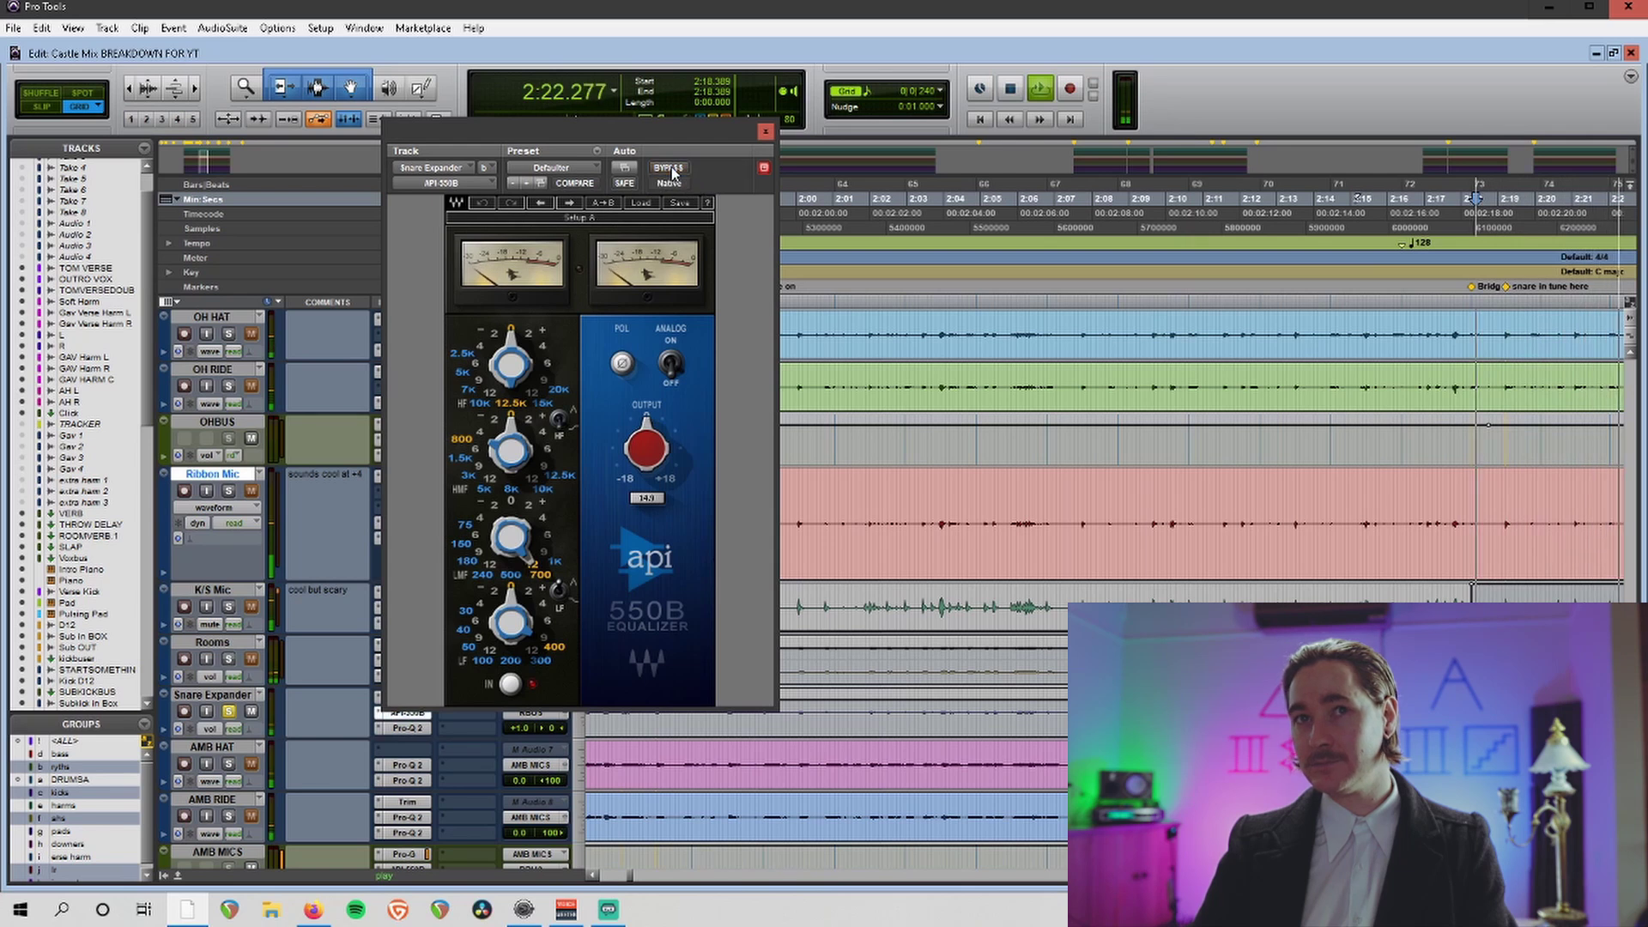
key("space")
left_click(765, 131)
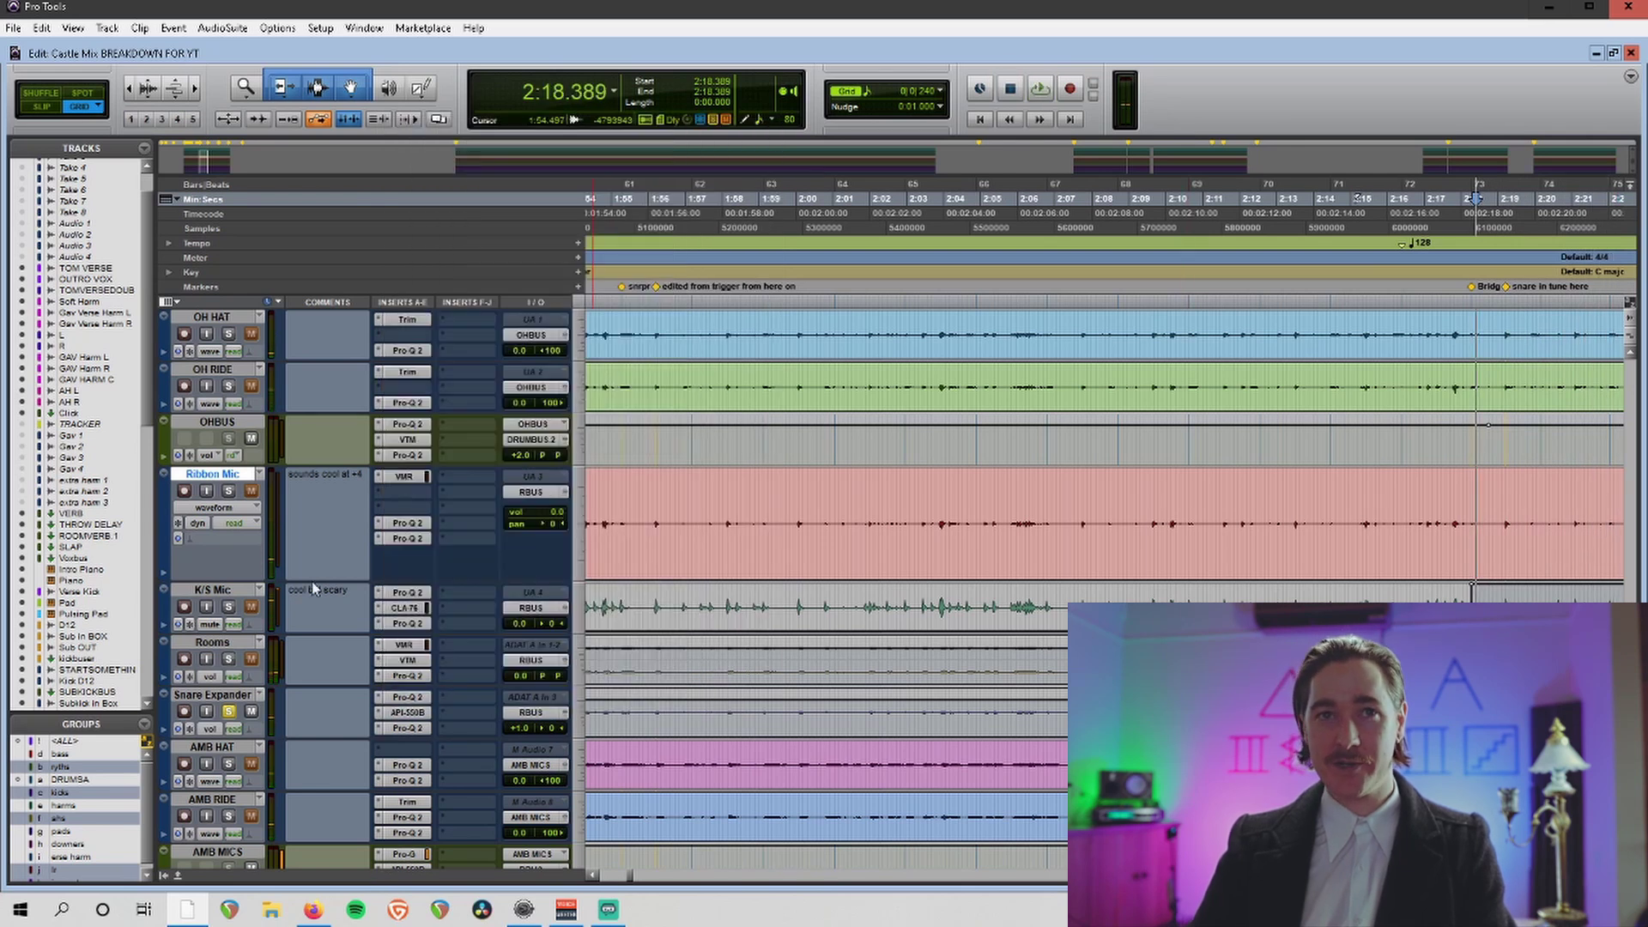
Audition the soloed Snare Expander from the Bridge at 2:18.389, stop playback, and refer back to the Snare Top track.
scroll(232, 519, "up", 8)
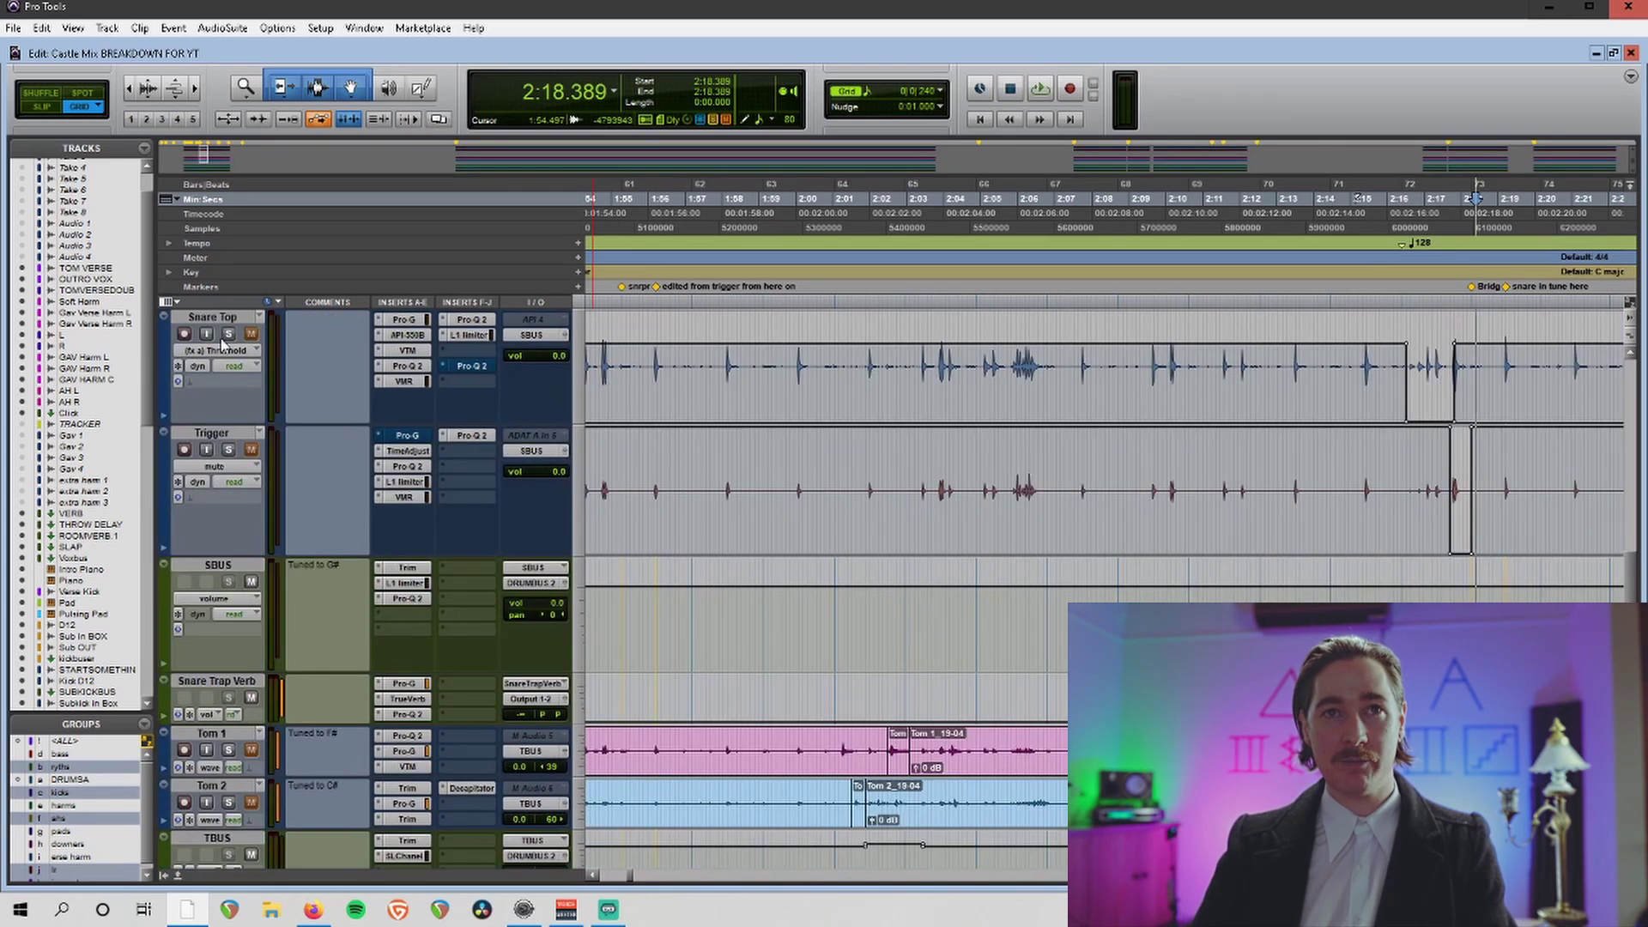
scroll(332, 364, "down", 5)
scroll(323, 632, "down", 5)
key("space")
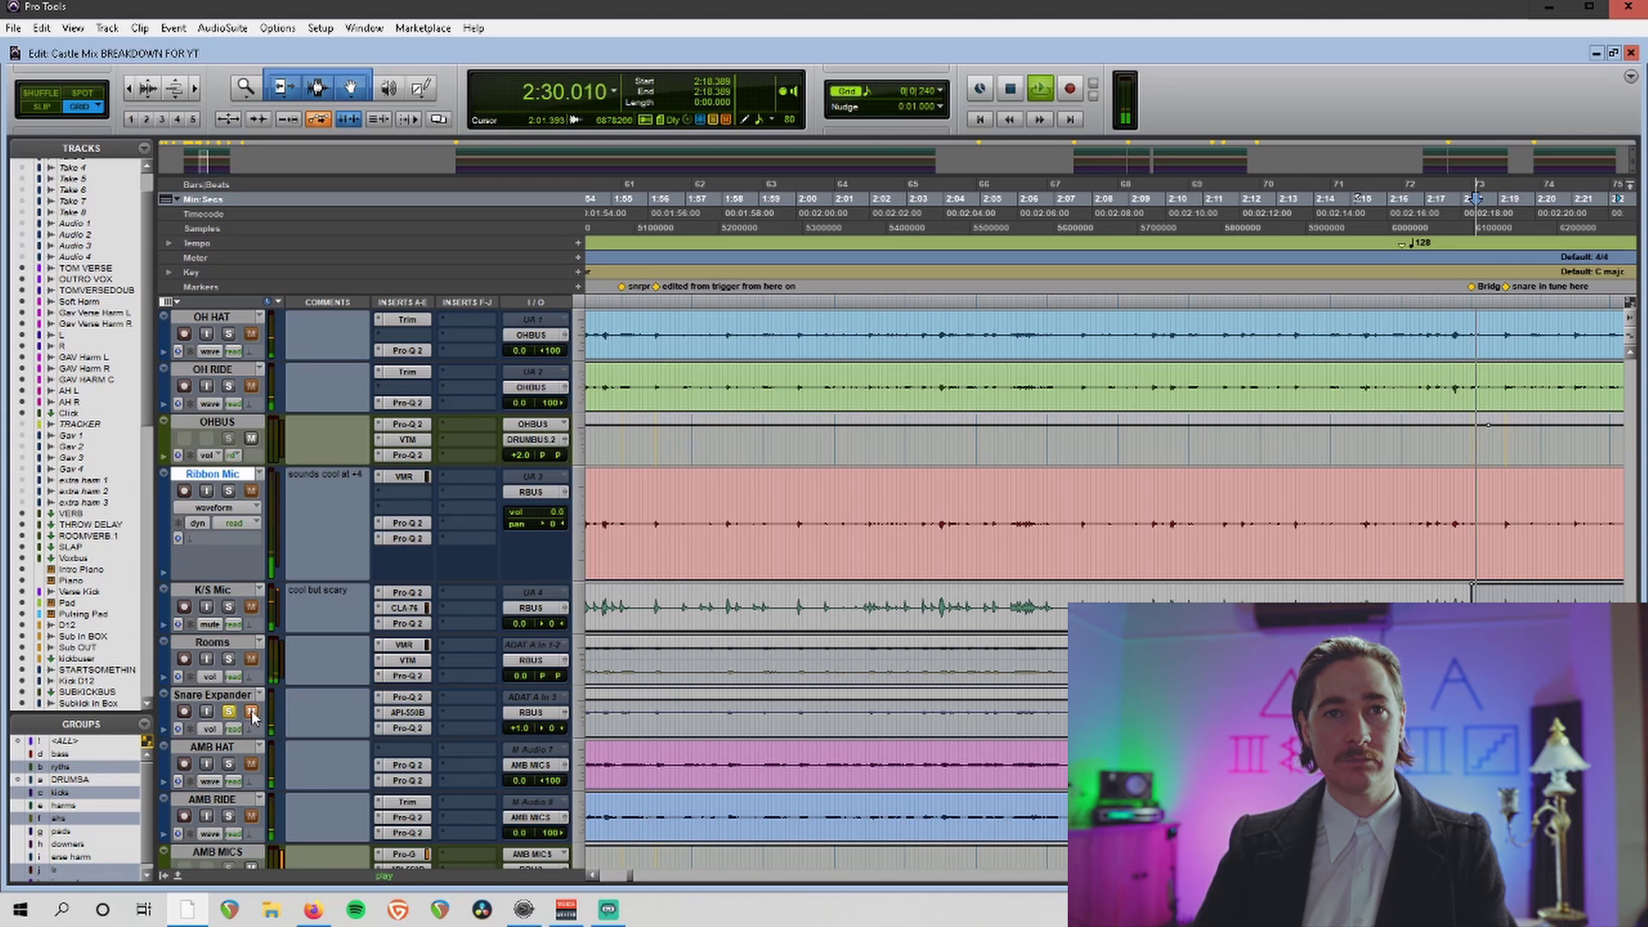
key("space")
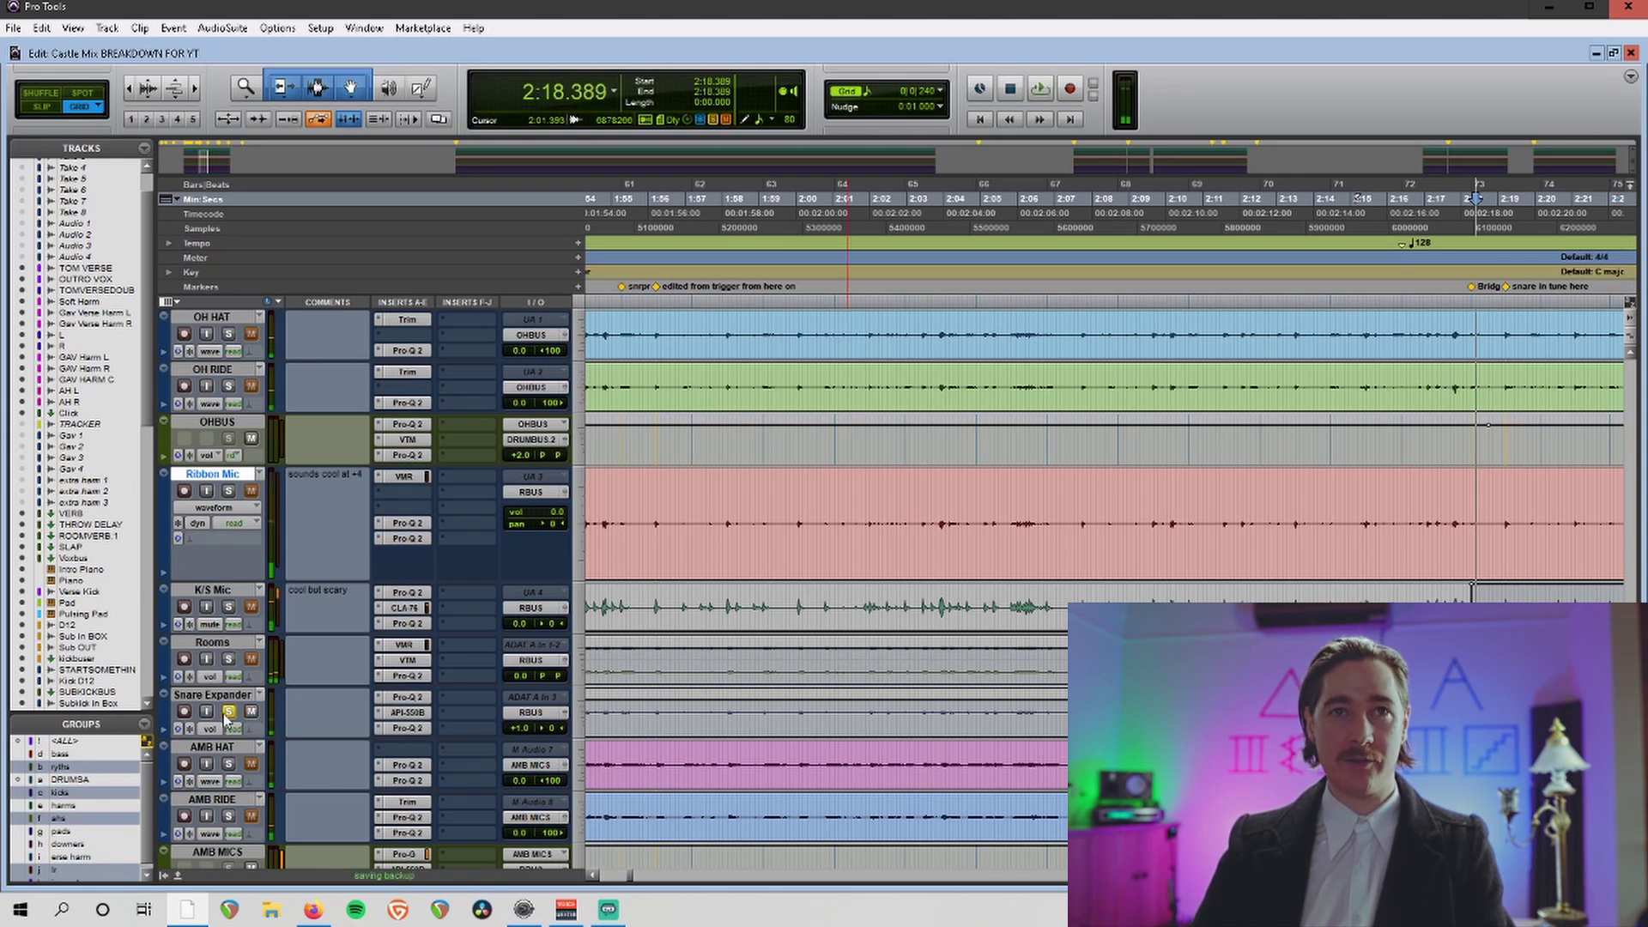
scroll(266, 509, "up", 6)
scroll(263, 492, "up", 3)
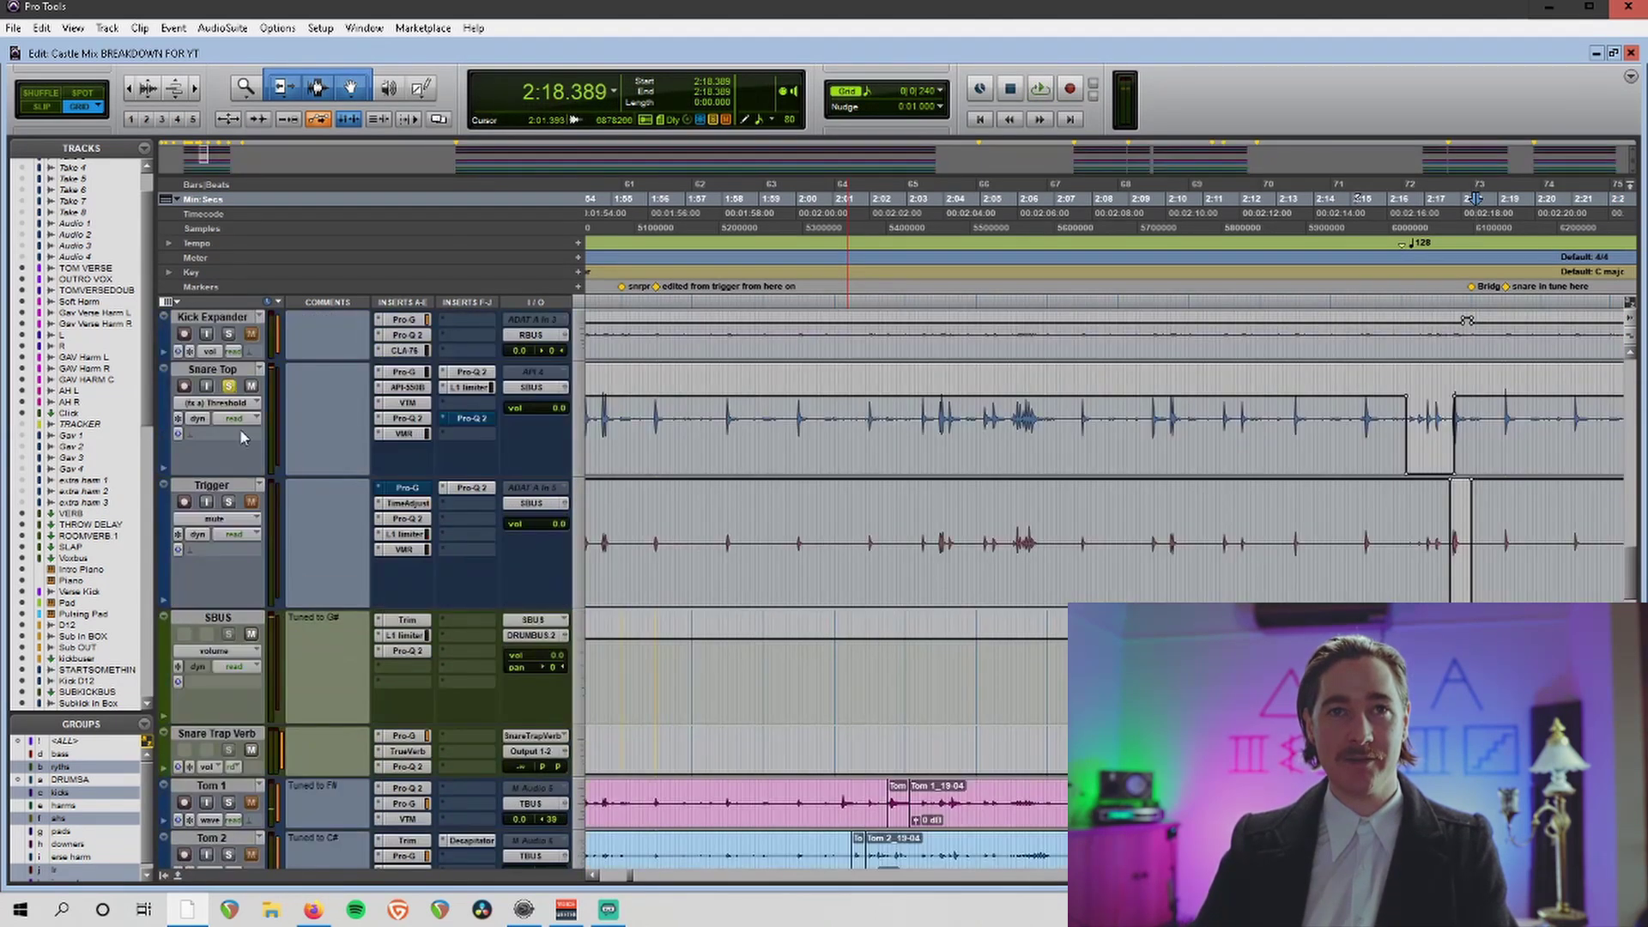
scroll(419, 678, "up", 6)
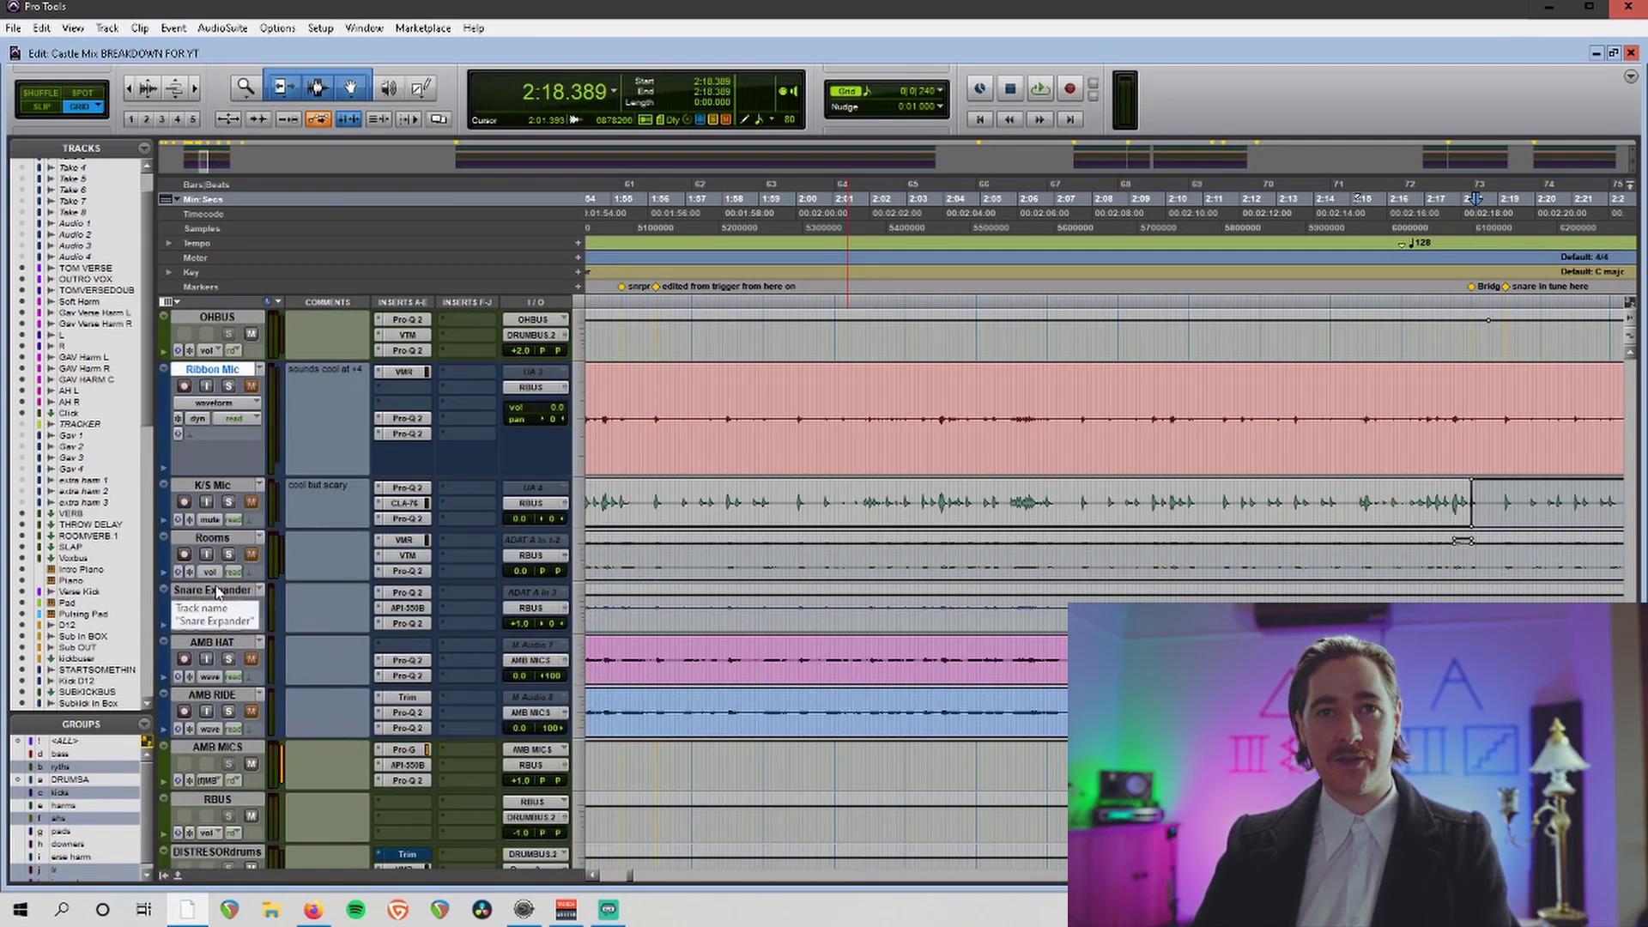
Check API-550B on Snare Expander, enlarge the track, and examine the last Pro-Q 2's low-cut and high-cut bands, removing a trial boost band before closing.
left_click(410, 608)
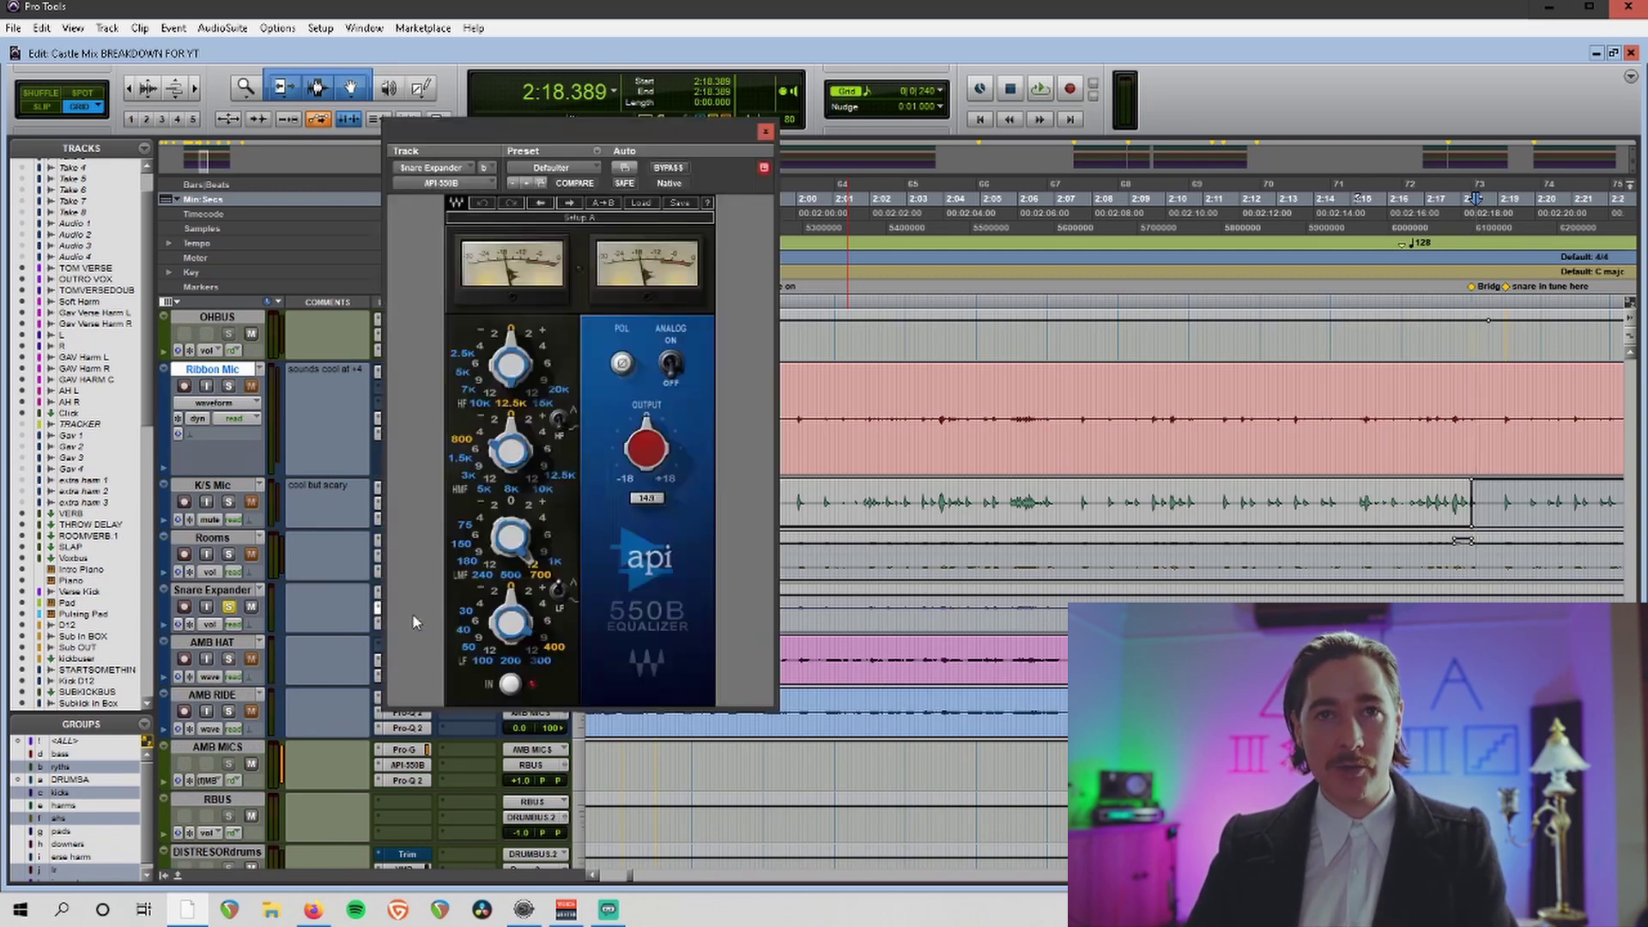
left_click(767, 133)
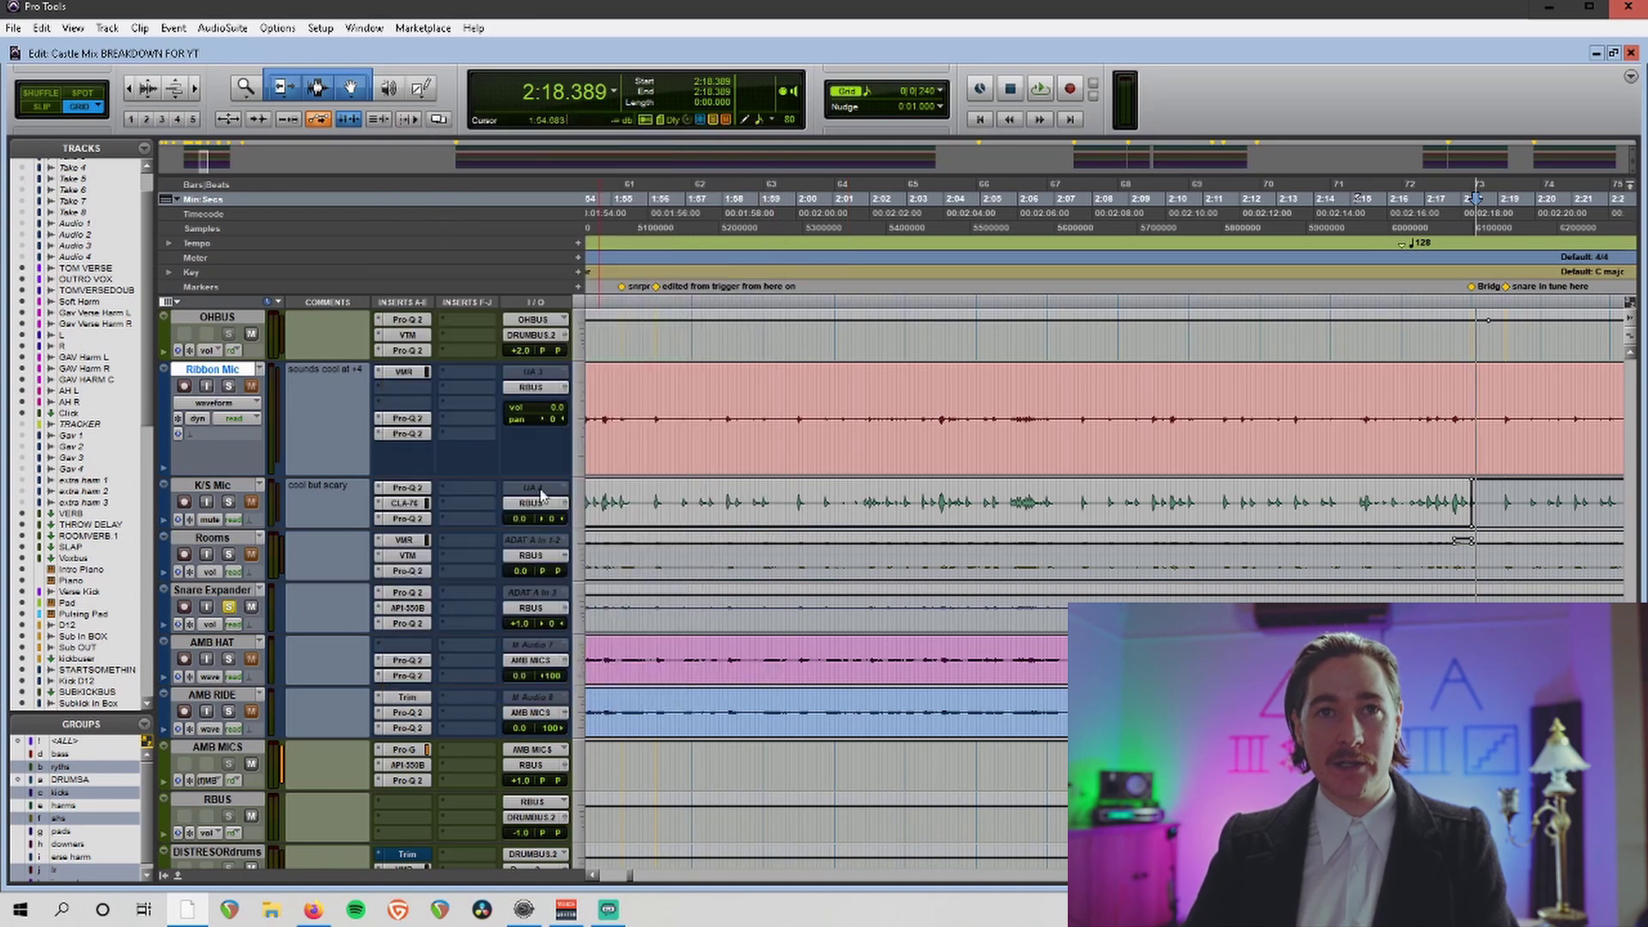
left_click(421, 625)
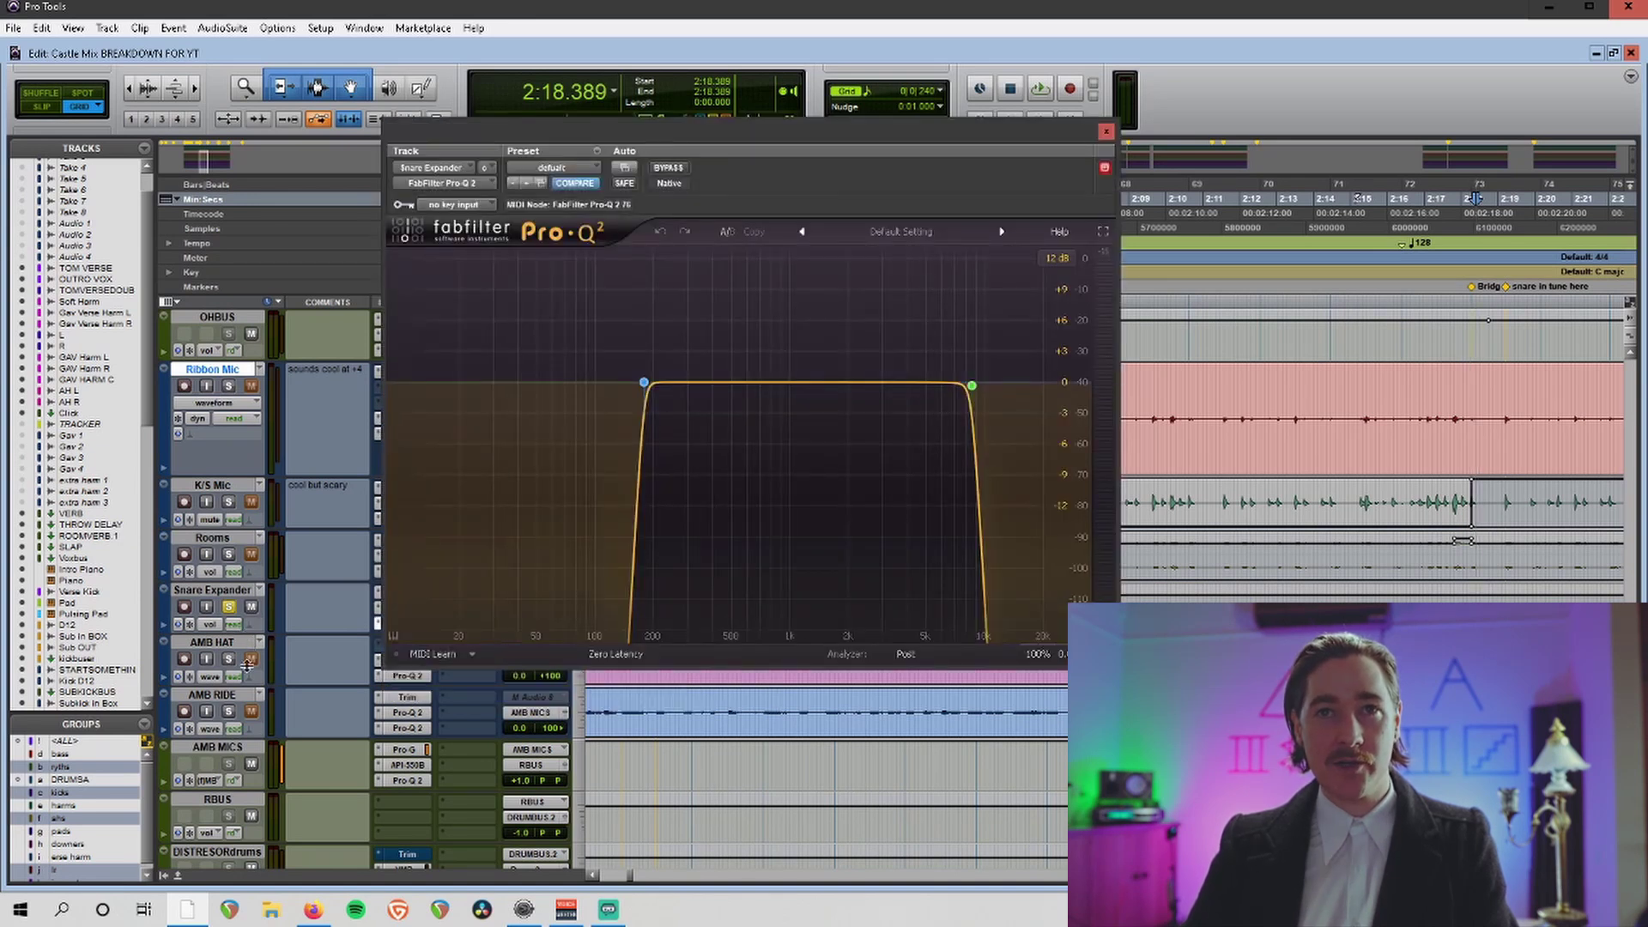
left_click_drag(247, 665, 247, 717)
mouse_move(645, 385)
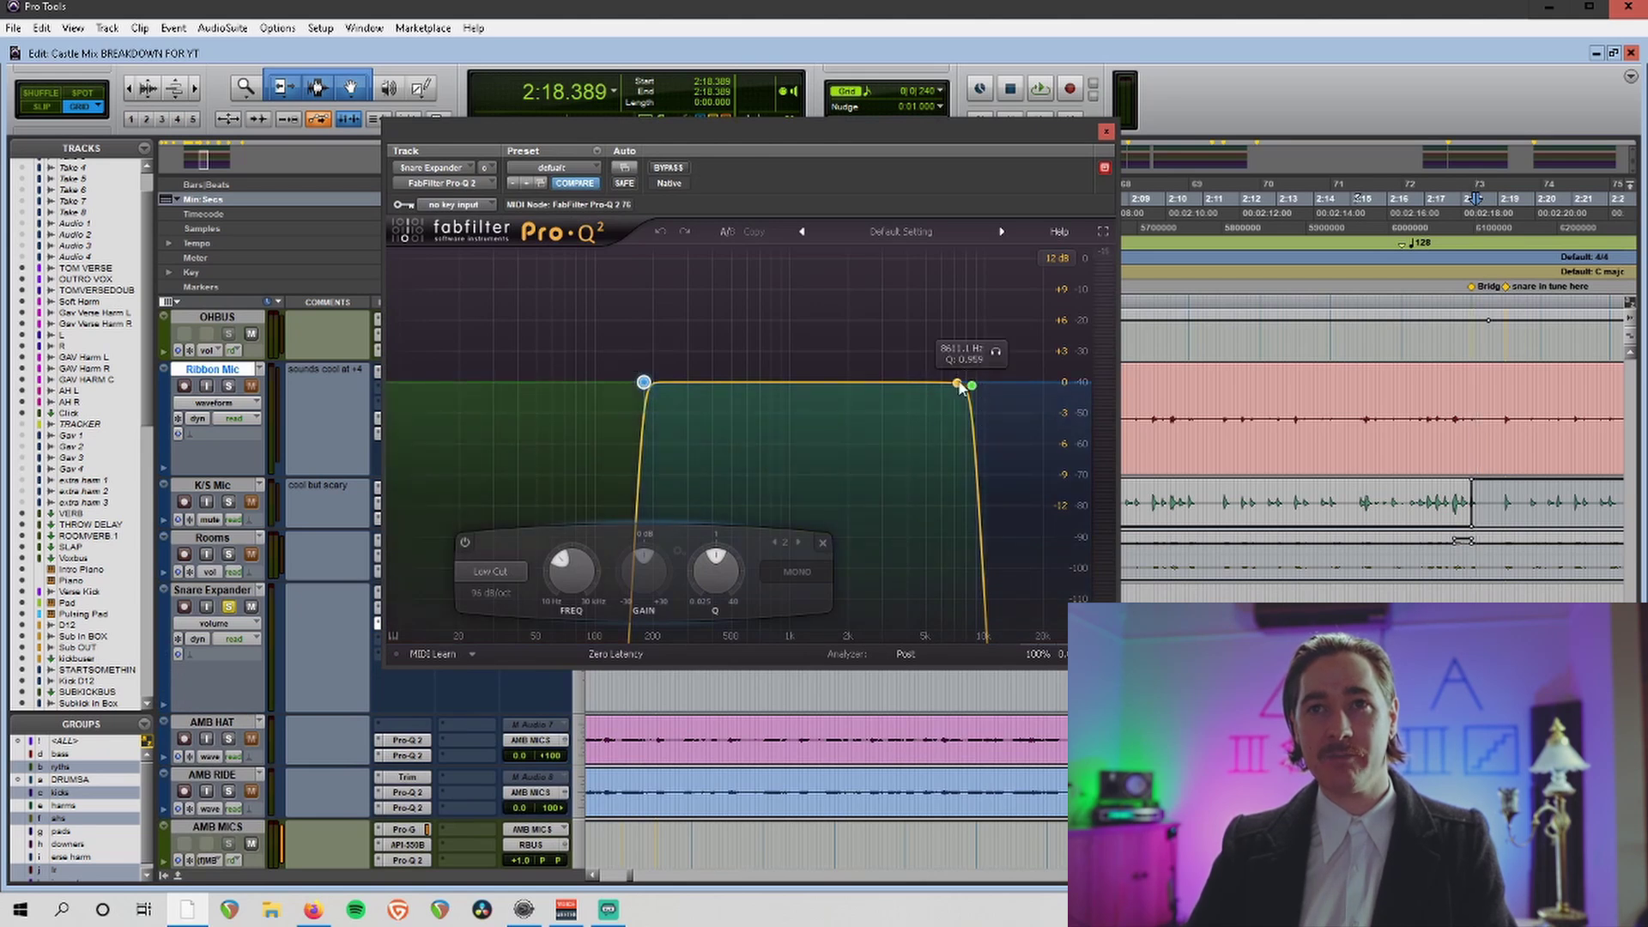
left_click_drag(783, 380, 777, 319)
key("Delete")
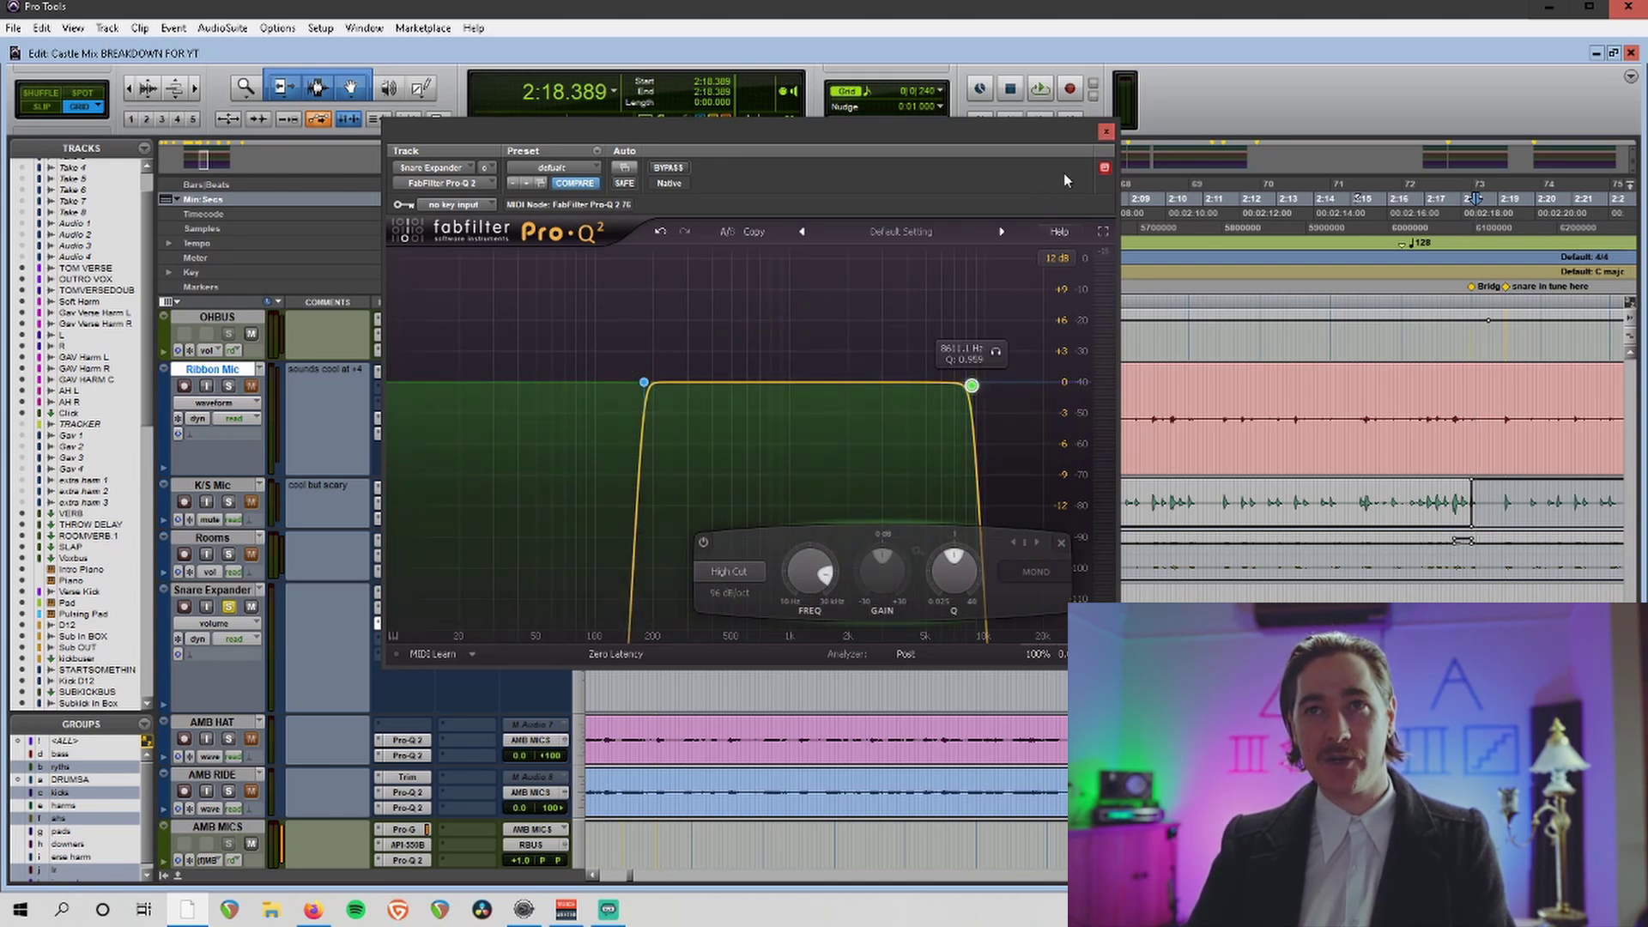
left_click(1107, 132)
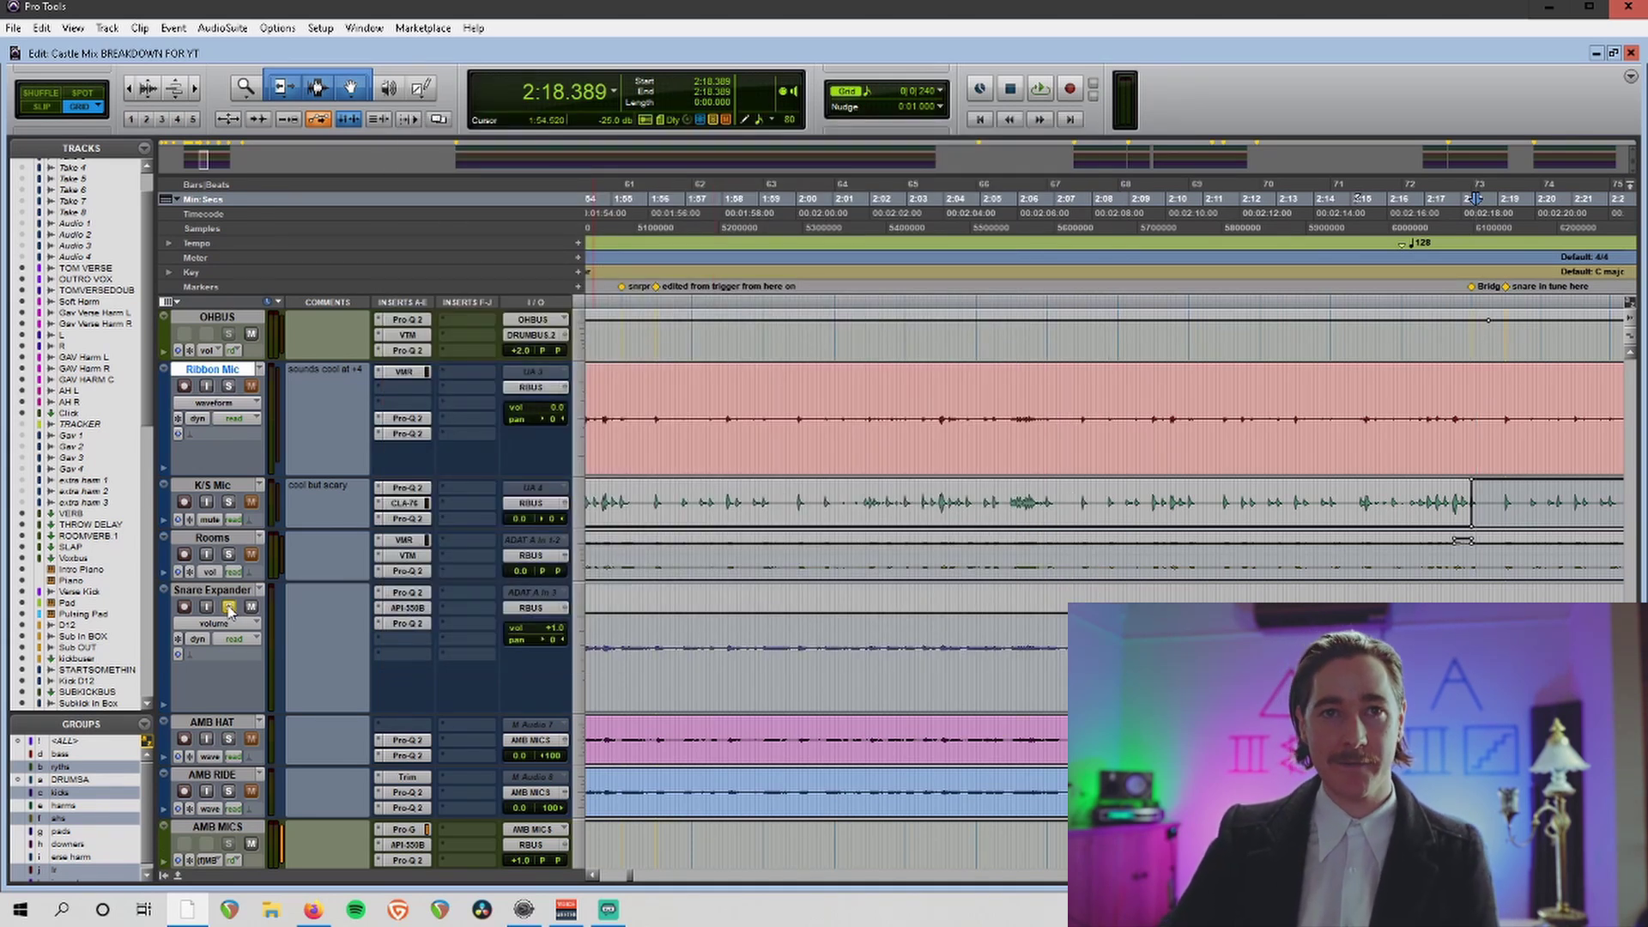
Select the AMB HAT and AMB RIDE tracks, set the playback range from 2:18.271 to 2:32.100, and solo both in place of Snare Expander.
left_click(225, 729)
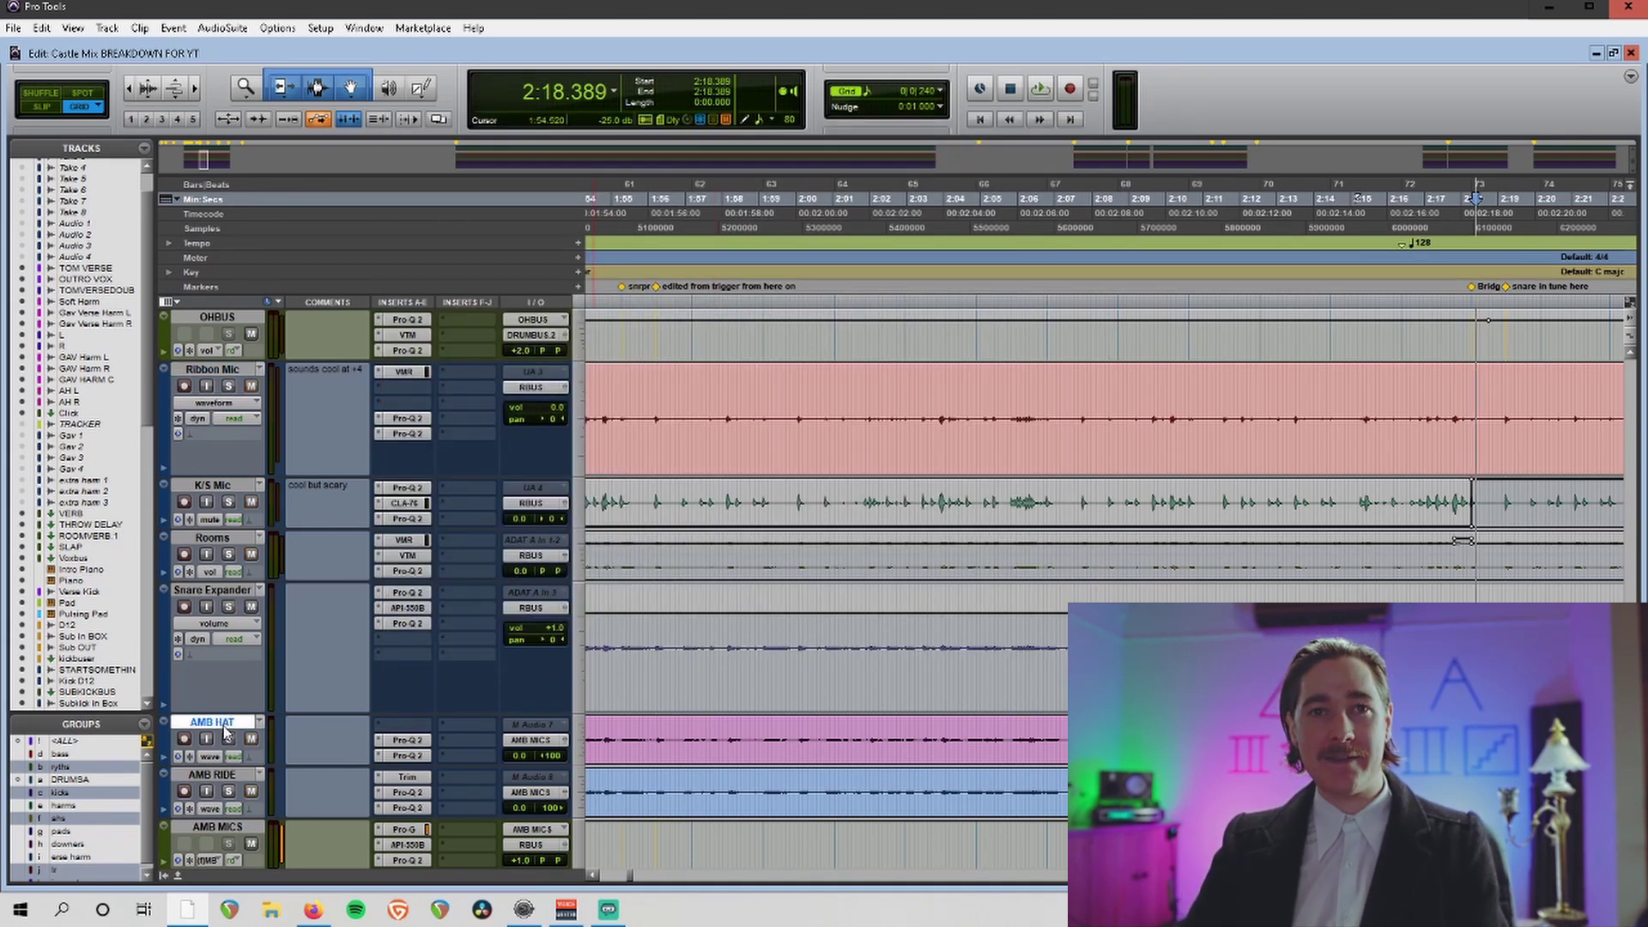
left_click(240, 777, "shift")
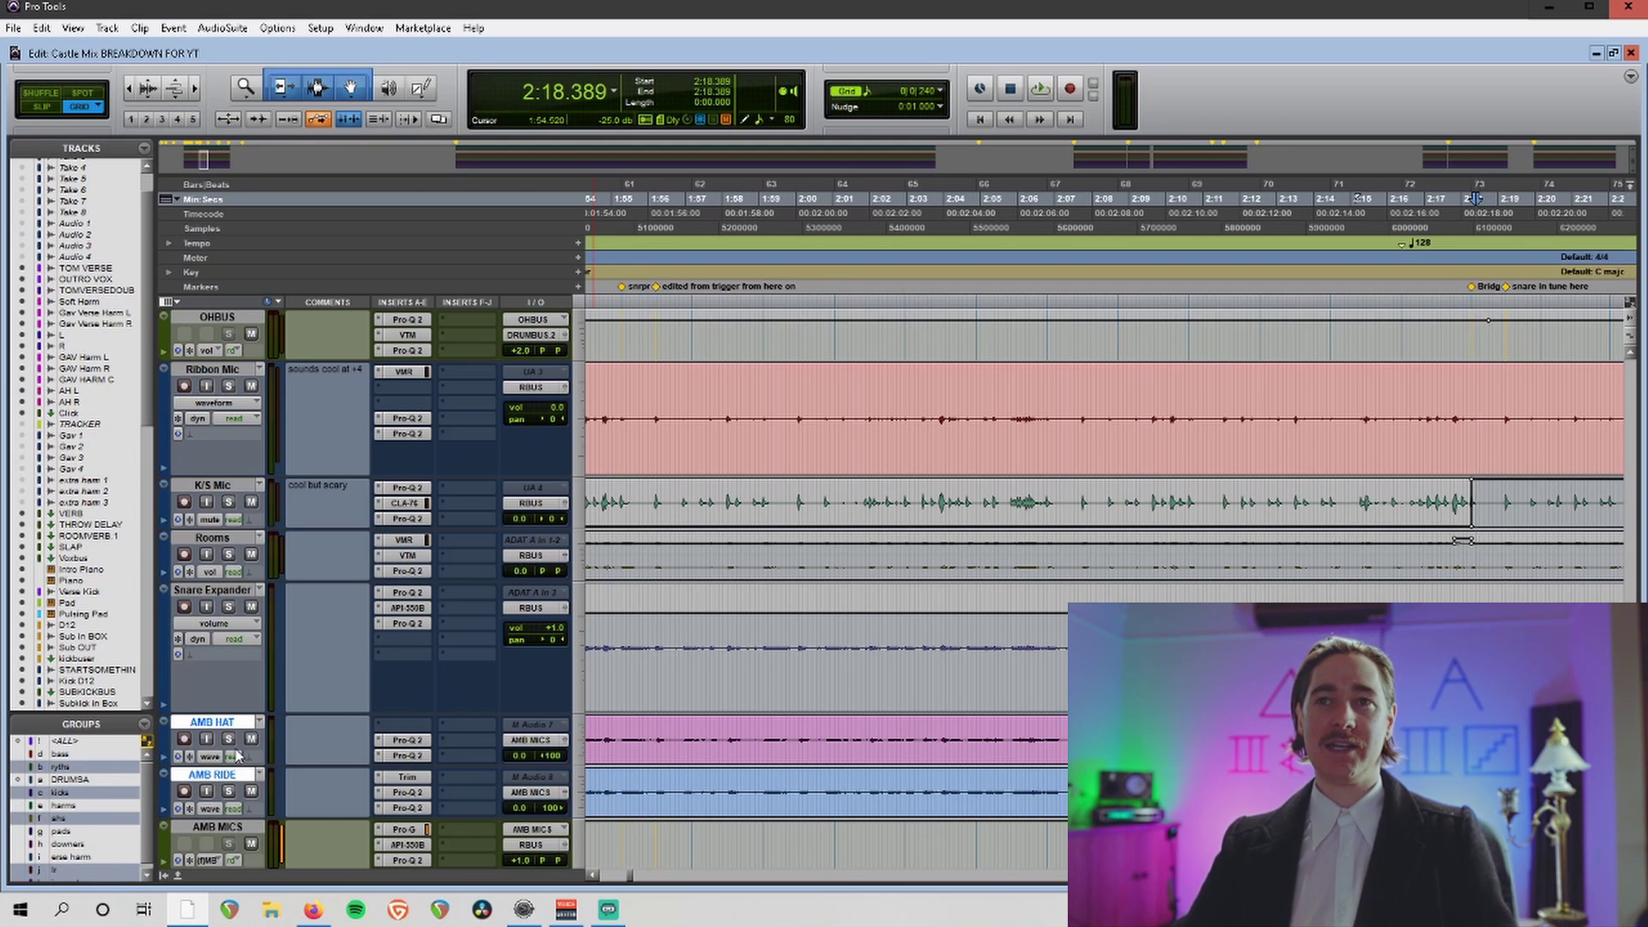
scroll(1120, 496, "right", 3)
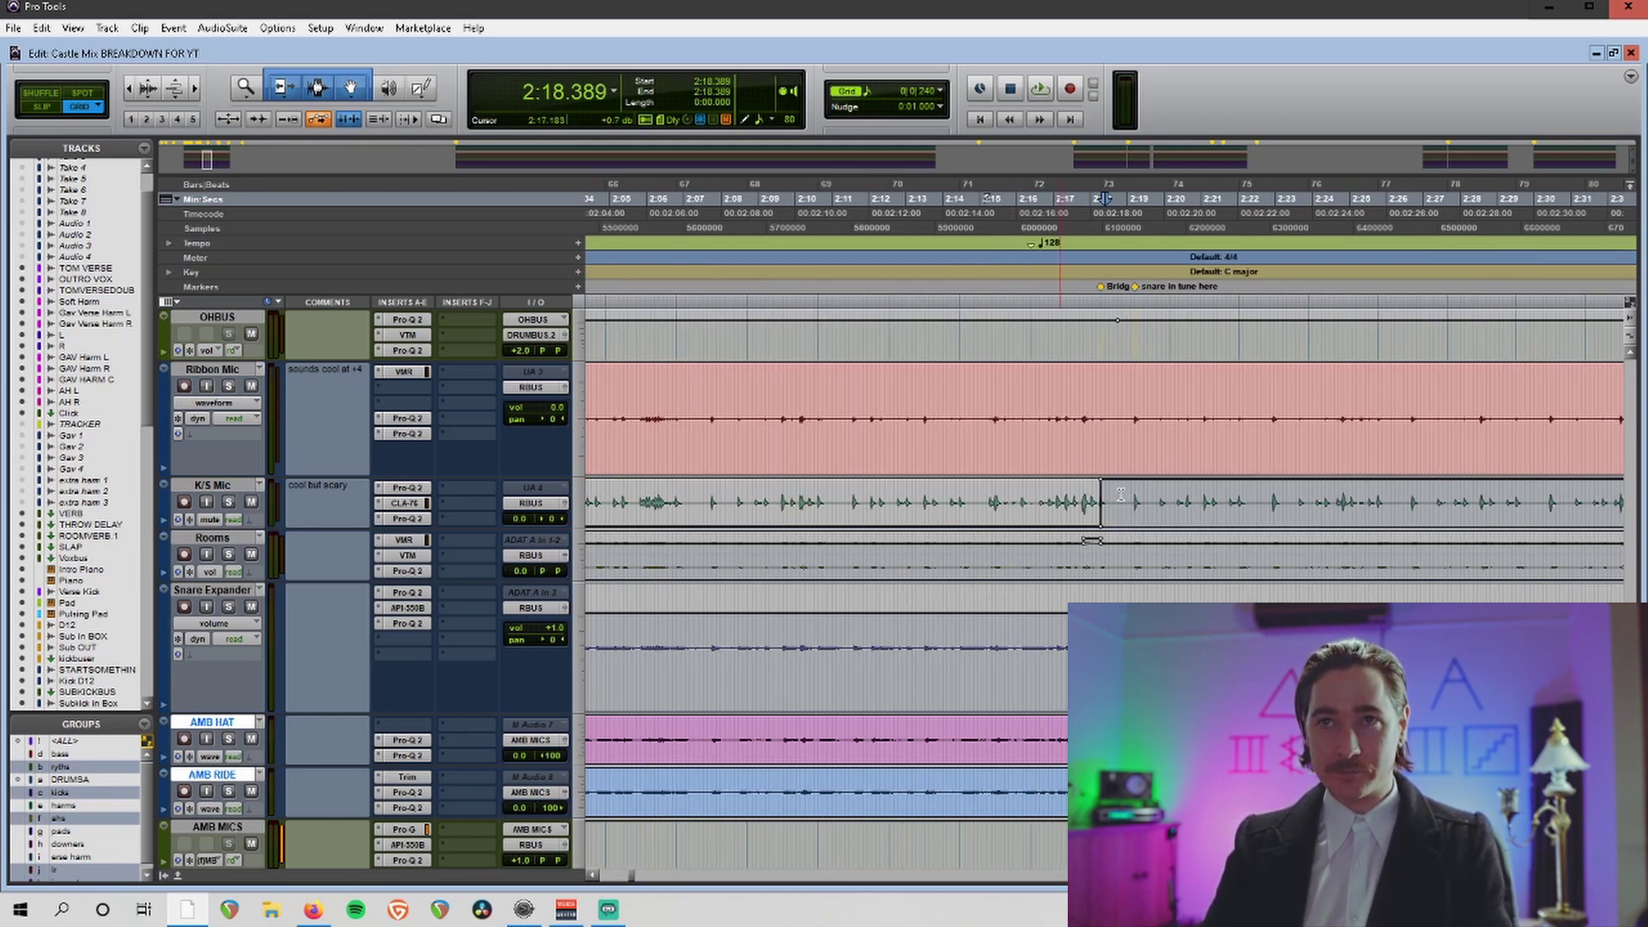
scroll(1120, 495, "right", 1)
left_click(992, 226)
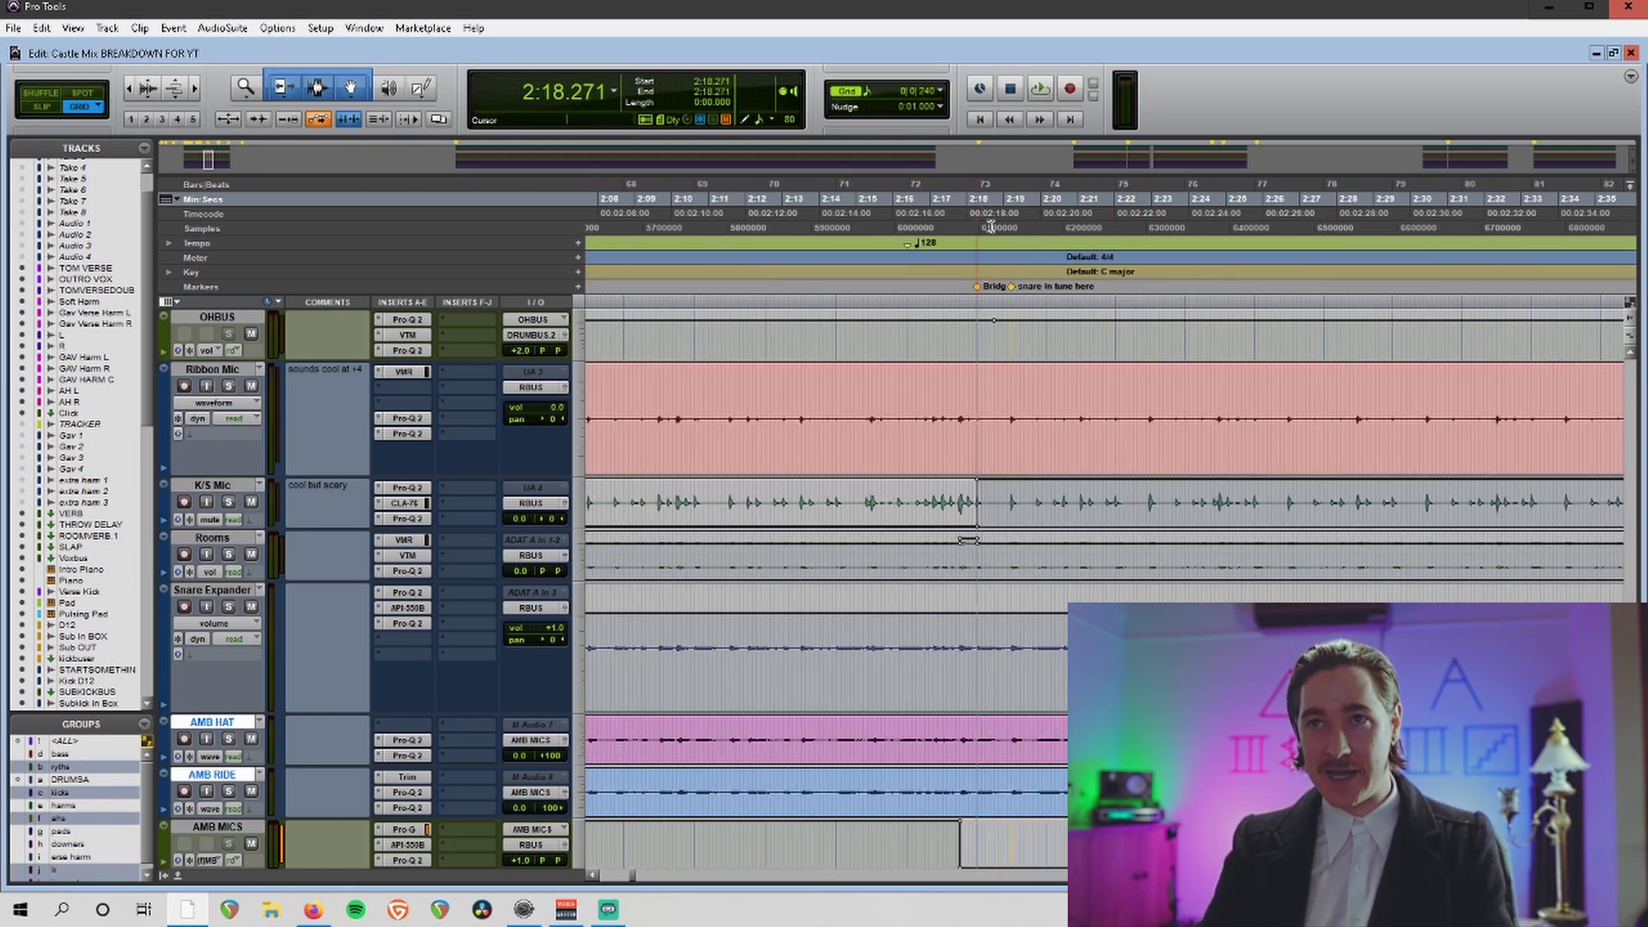
left_click_drag(992, 226, 1487, 281)
left_click(232, 740)
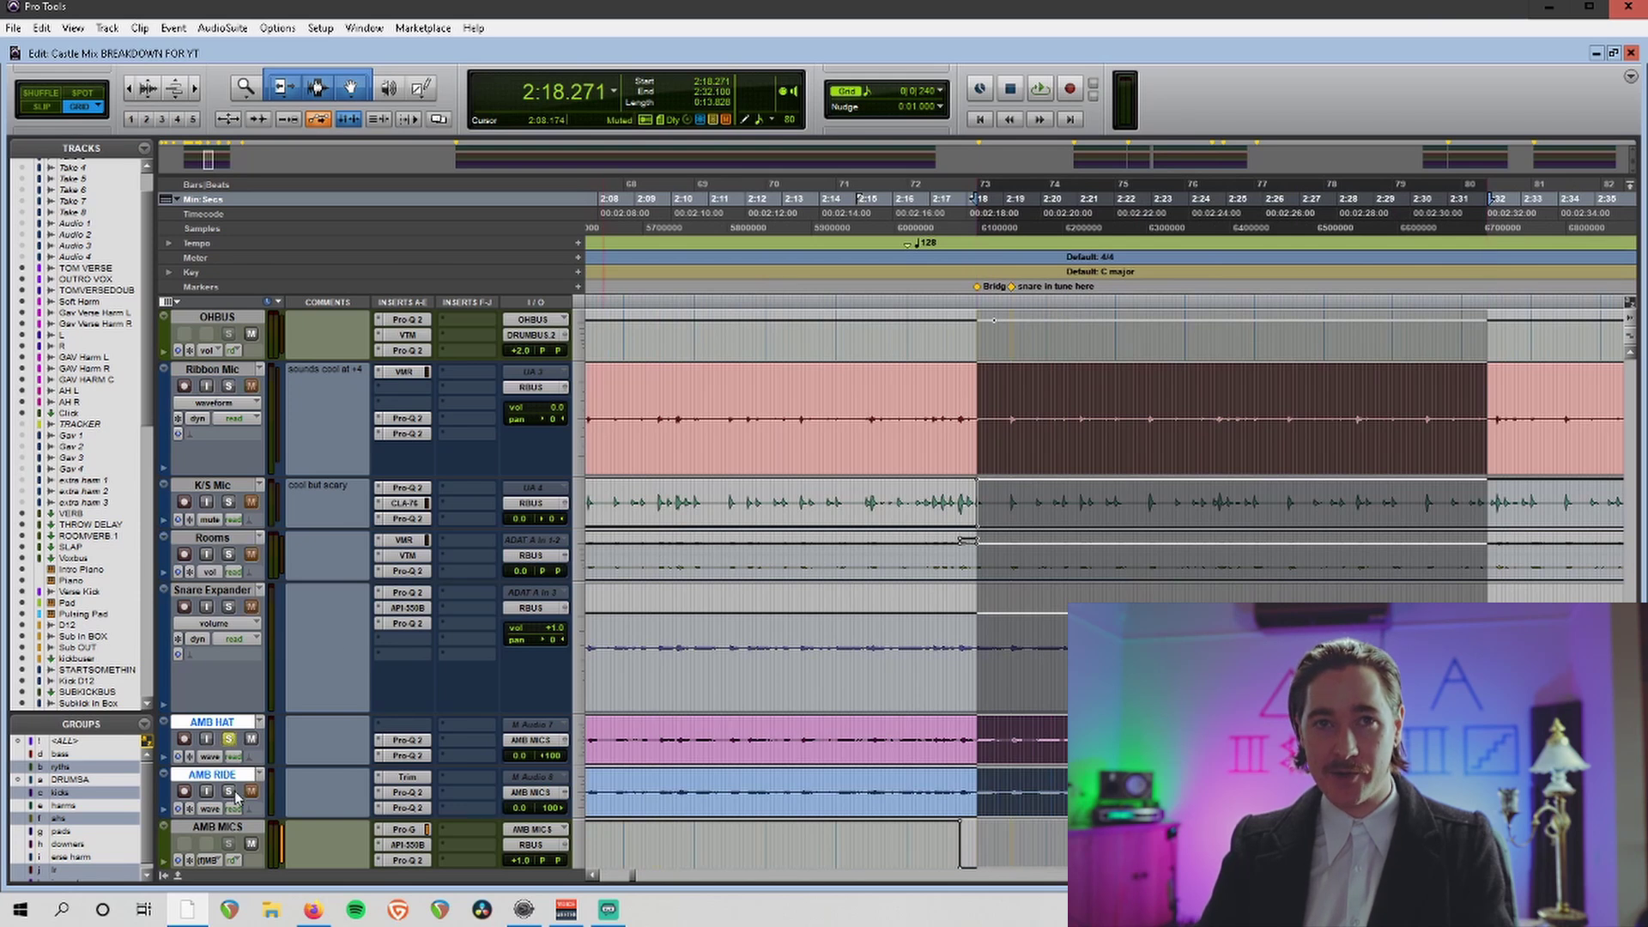
Audition AMB HAT and AMB RIDE from the Bridge, first alone and again with Snare Expander's solo added, and leave Snare Expander unsoloed.
key("space")
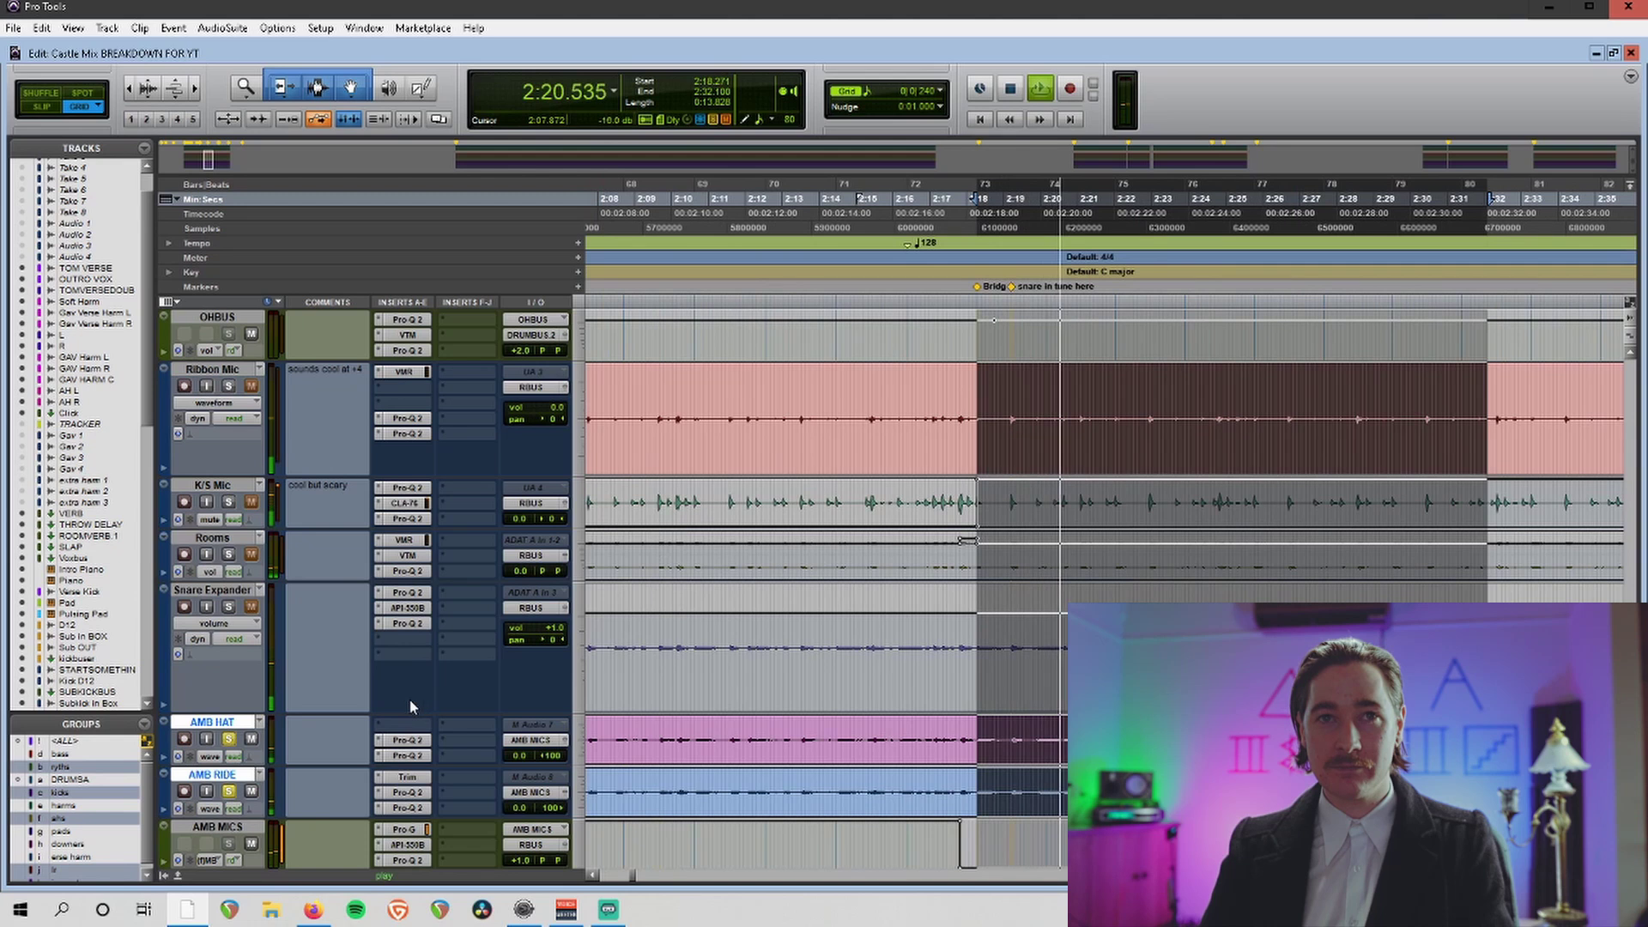
key("space")
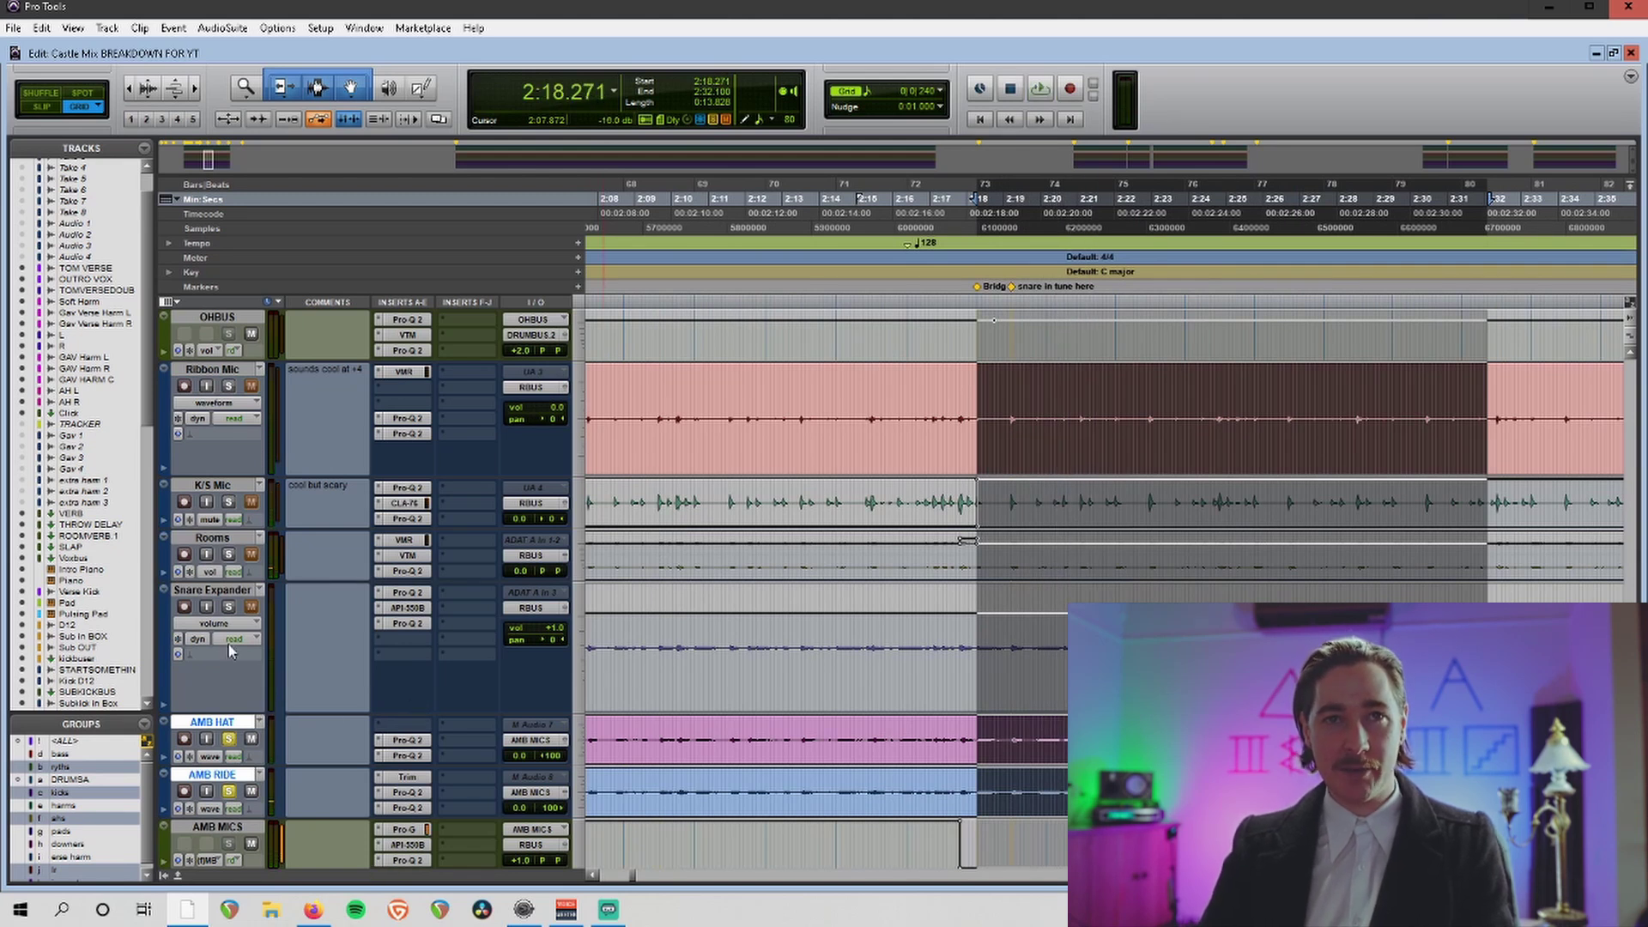
left_click(225, 591)
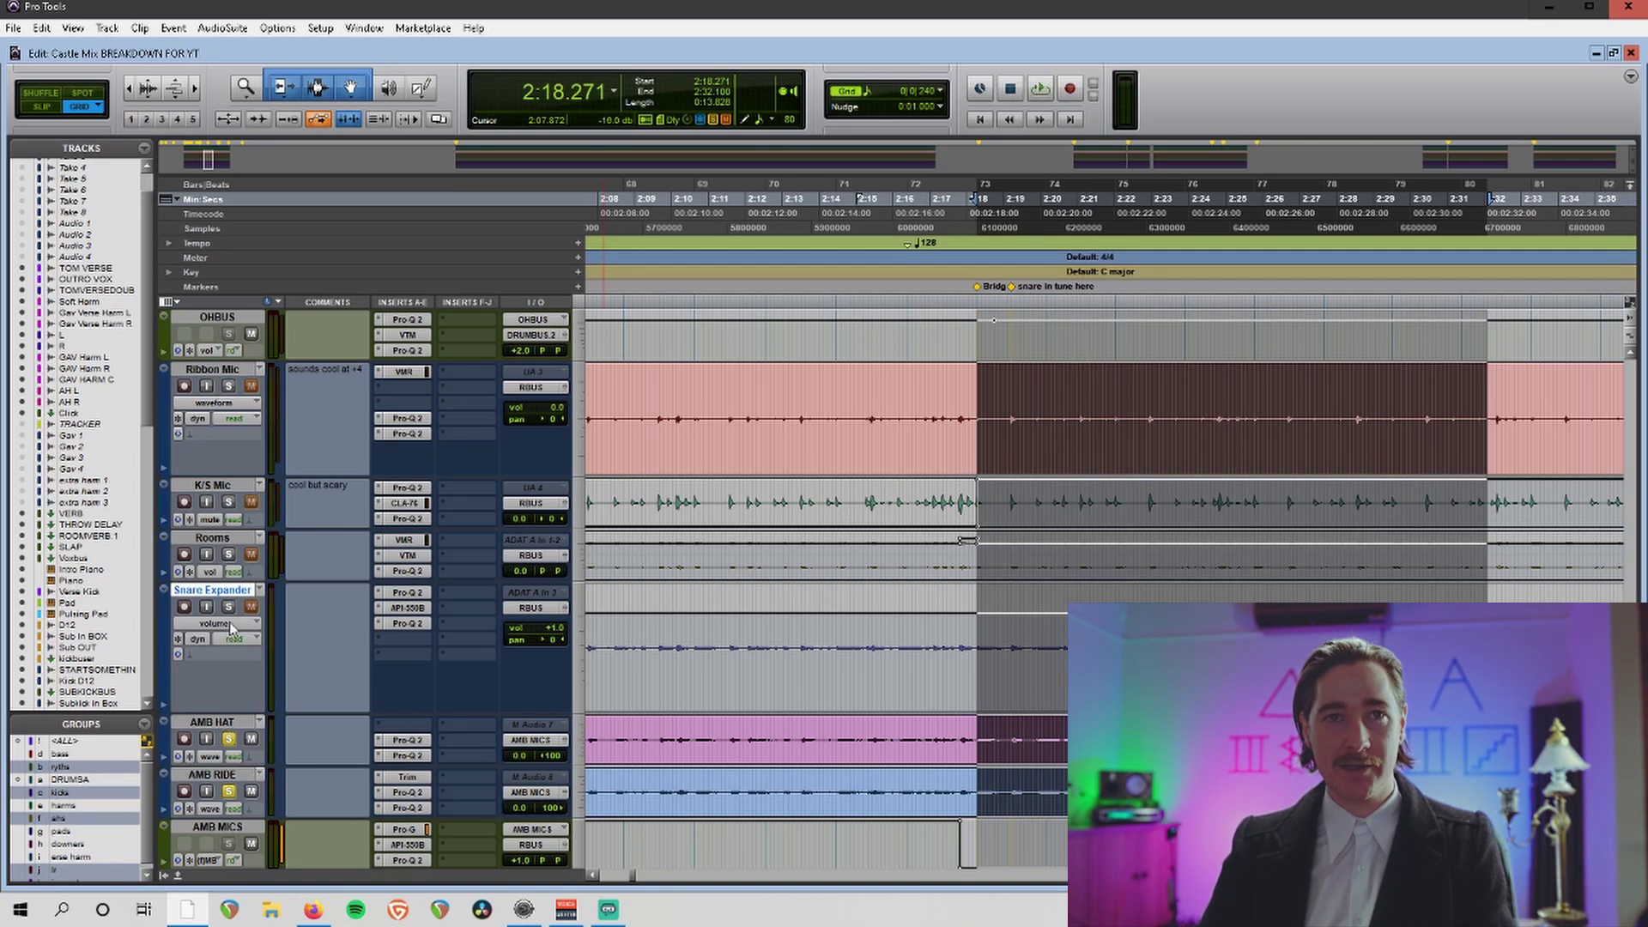
left_click(227, 723)
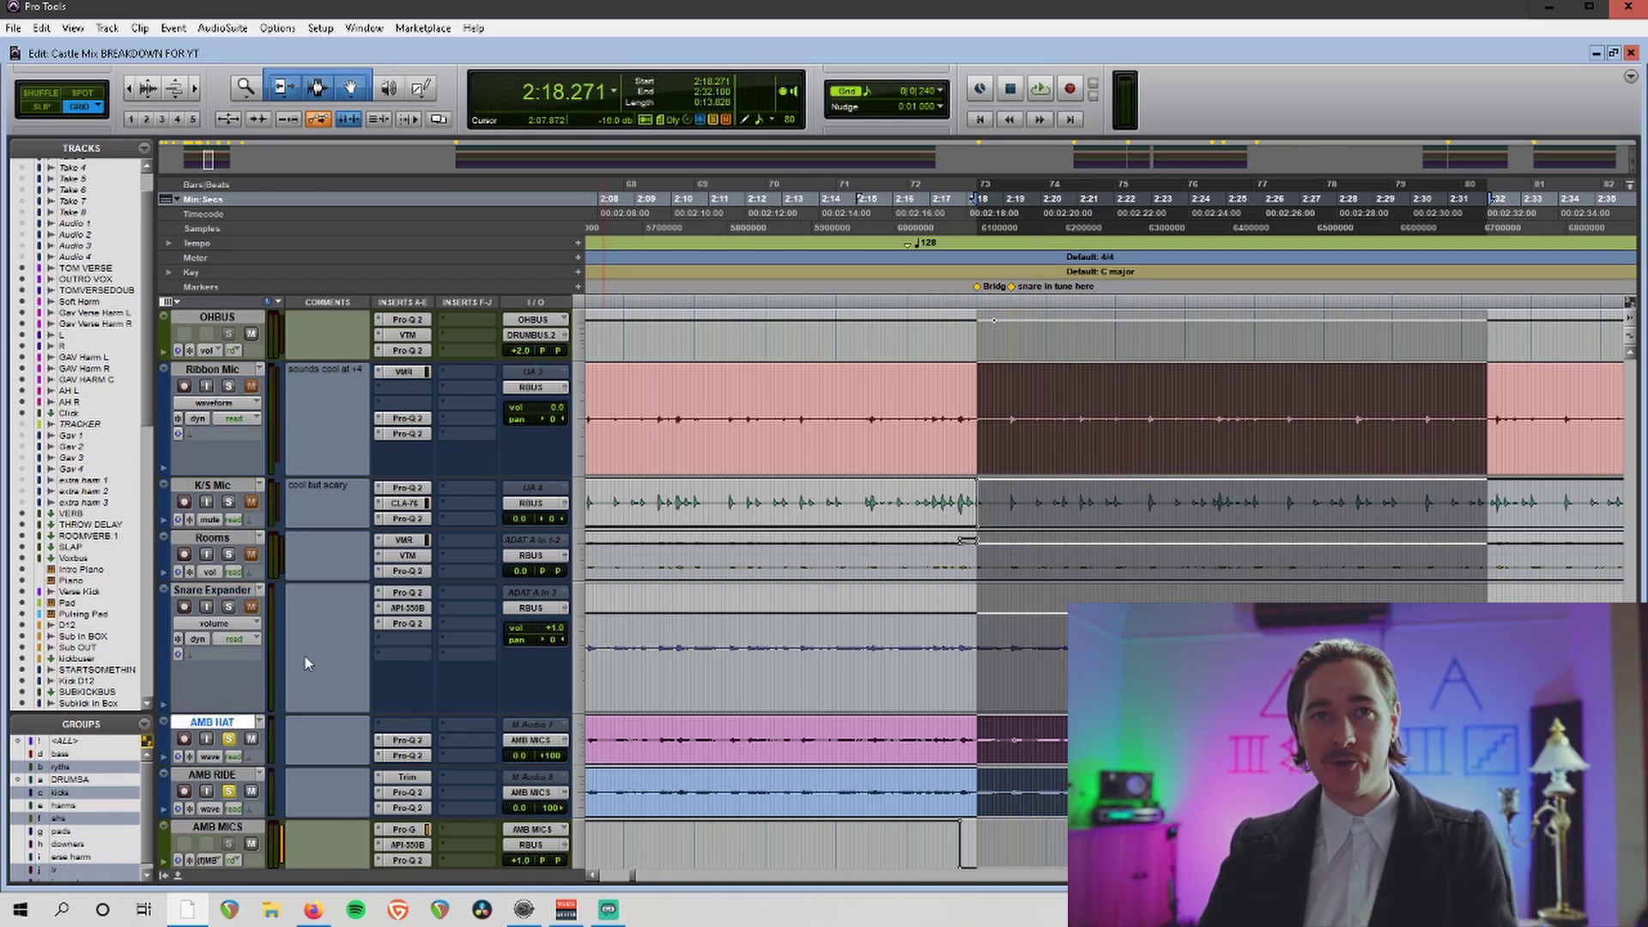
left_click(228, 608)
key("space")
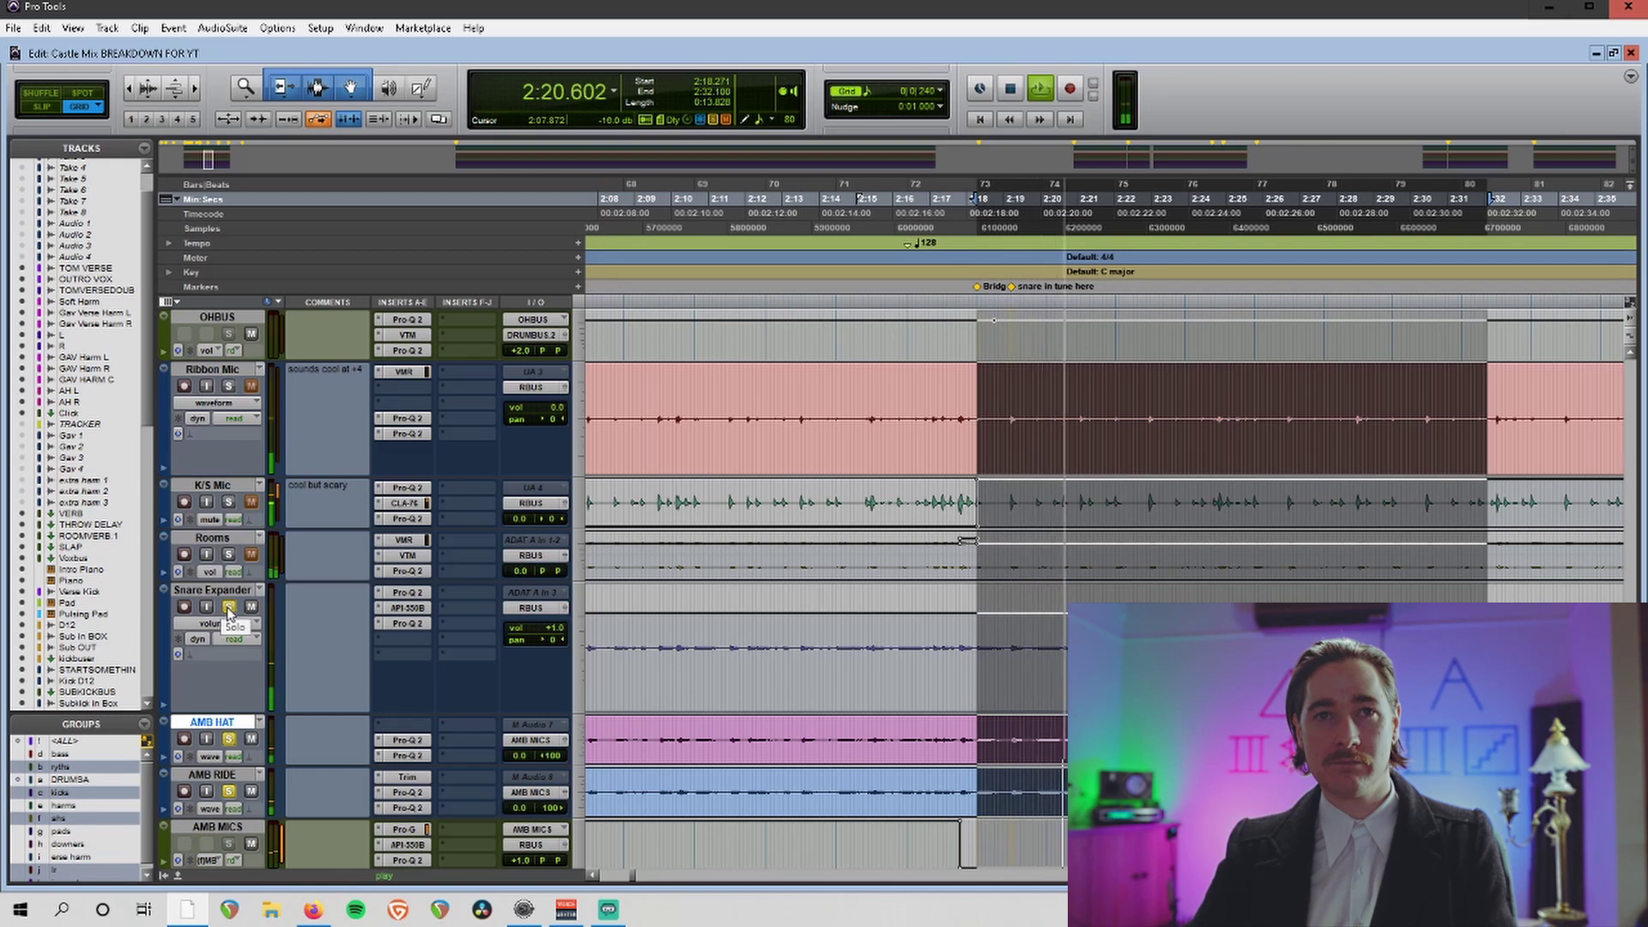
key("space")
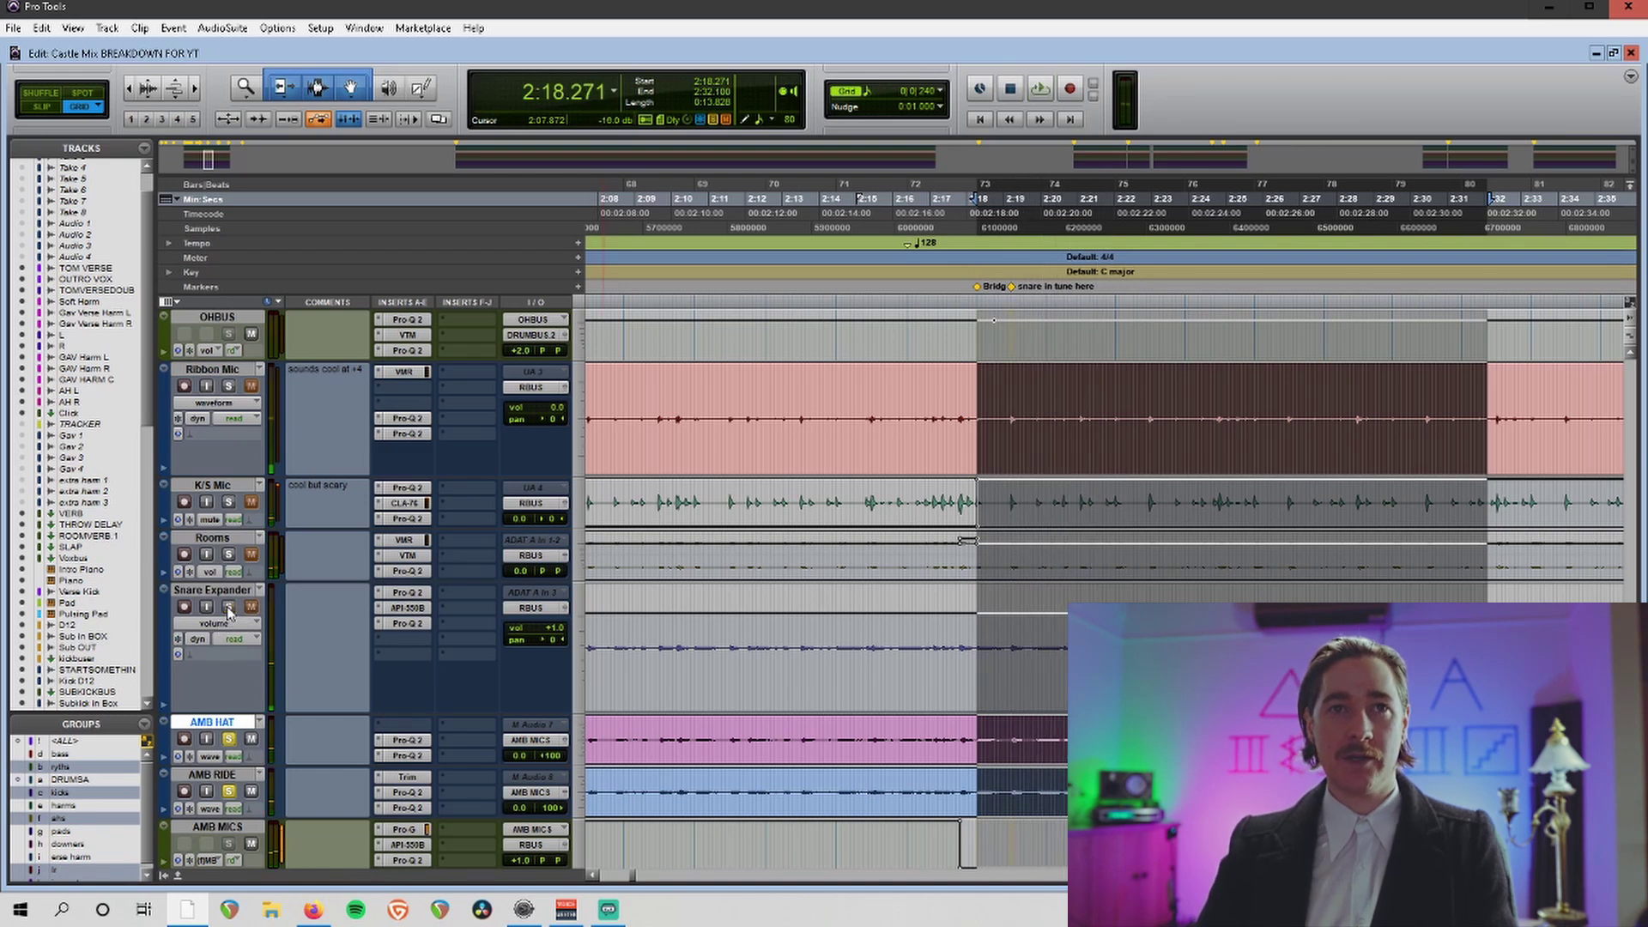
Refer back to Snare Top, and replay the Bridge with AMB HAT and AMB RIDE selected and soloed before stopping.
scroll(228, 611, "up", 10)
scroll(230, 613, "up", 1)
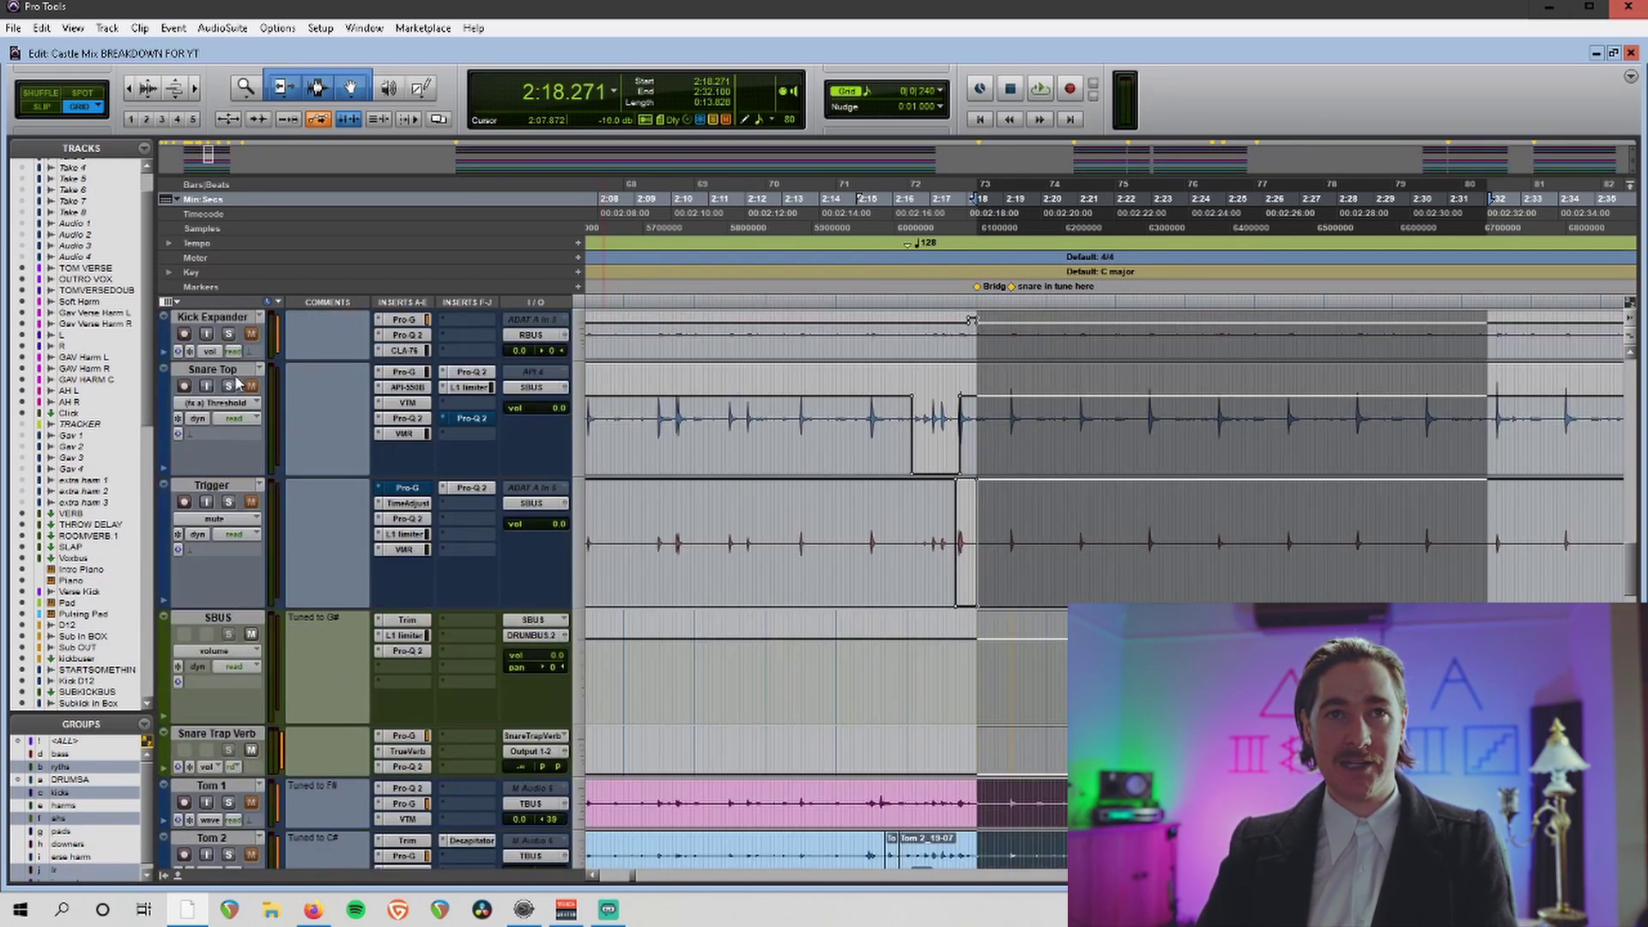
scroll(236, 730, "down", 15)
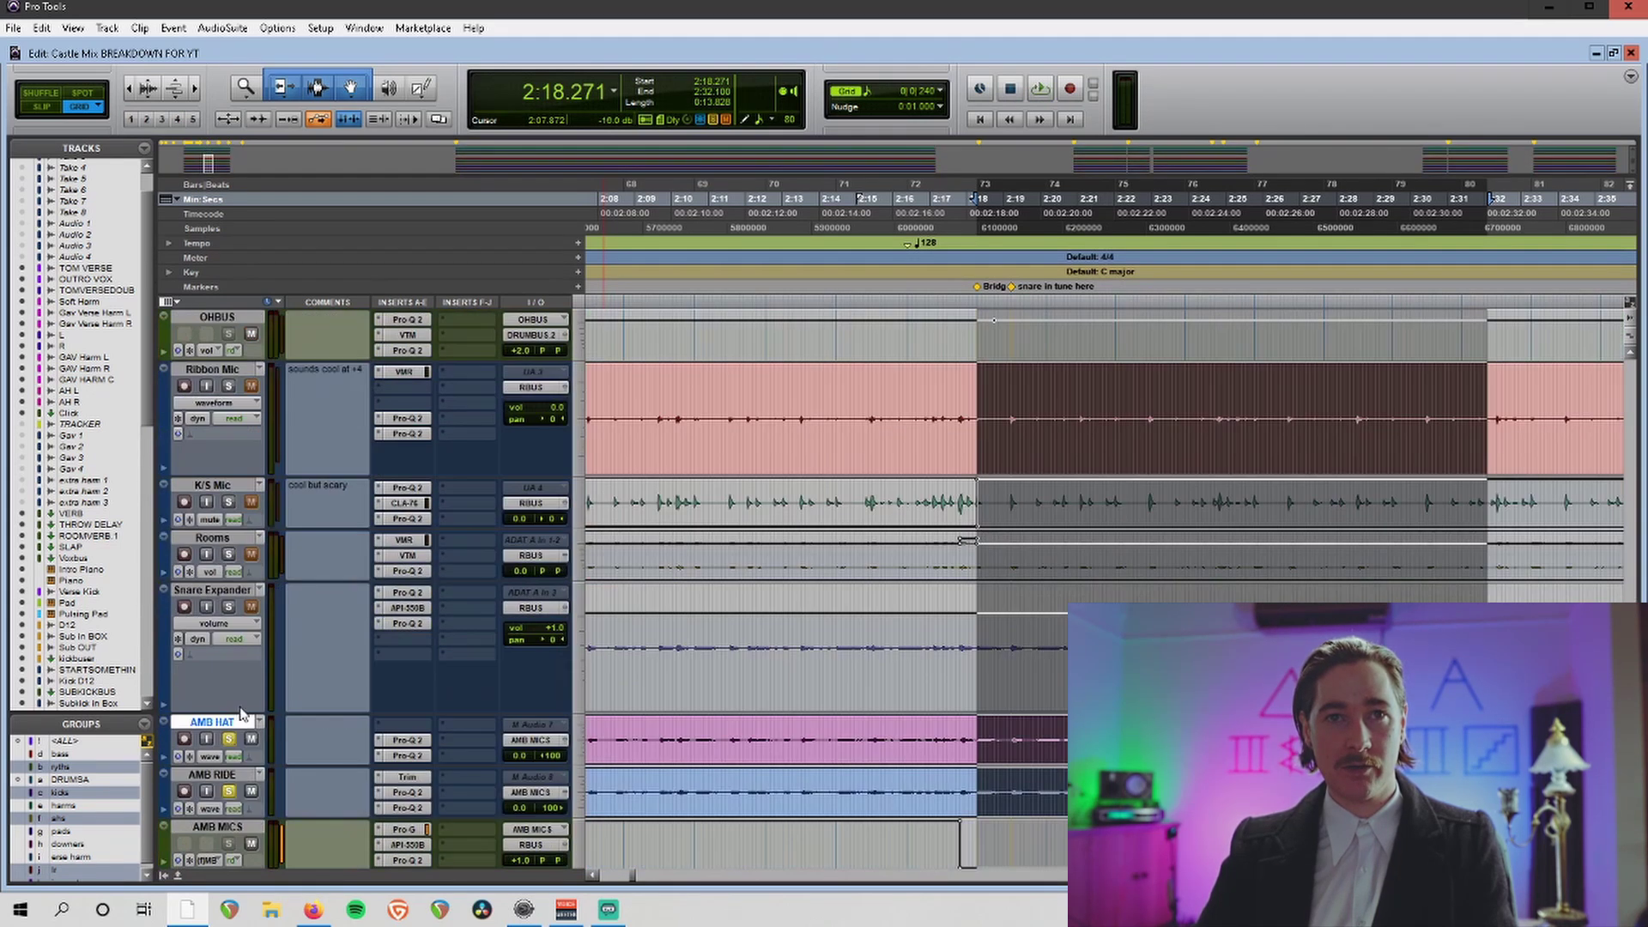
key("space")
key("shift+semicolon")
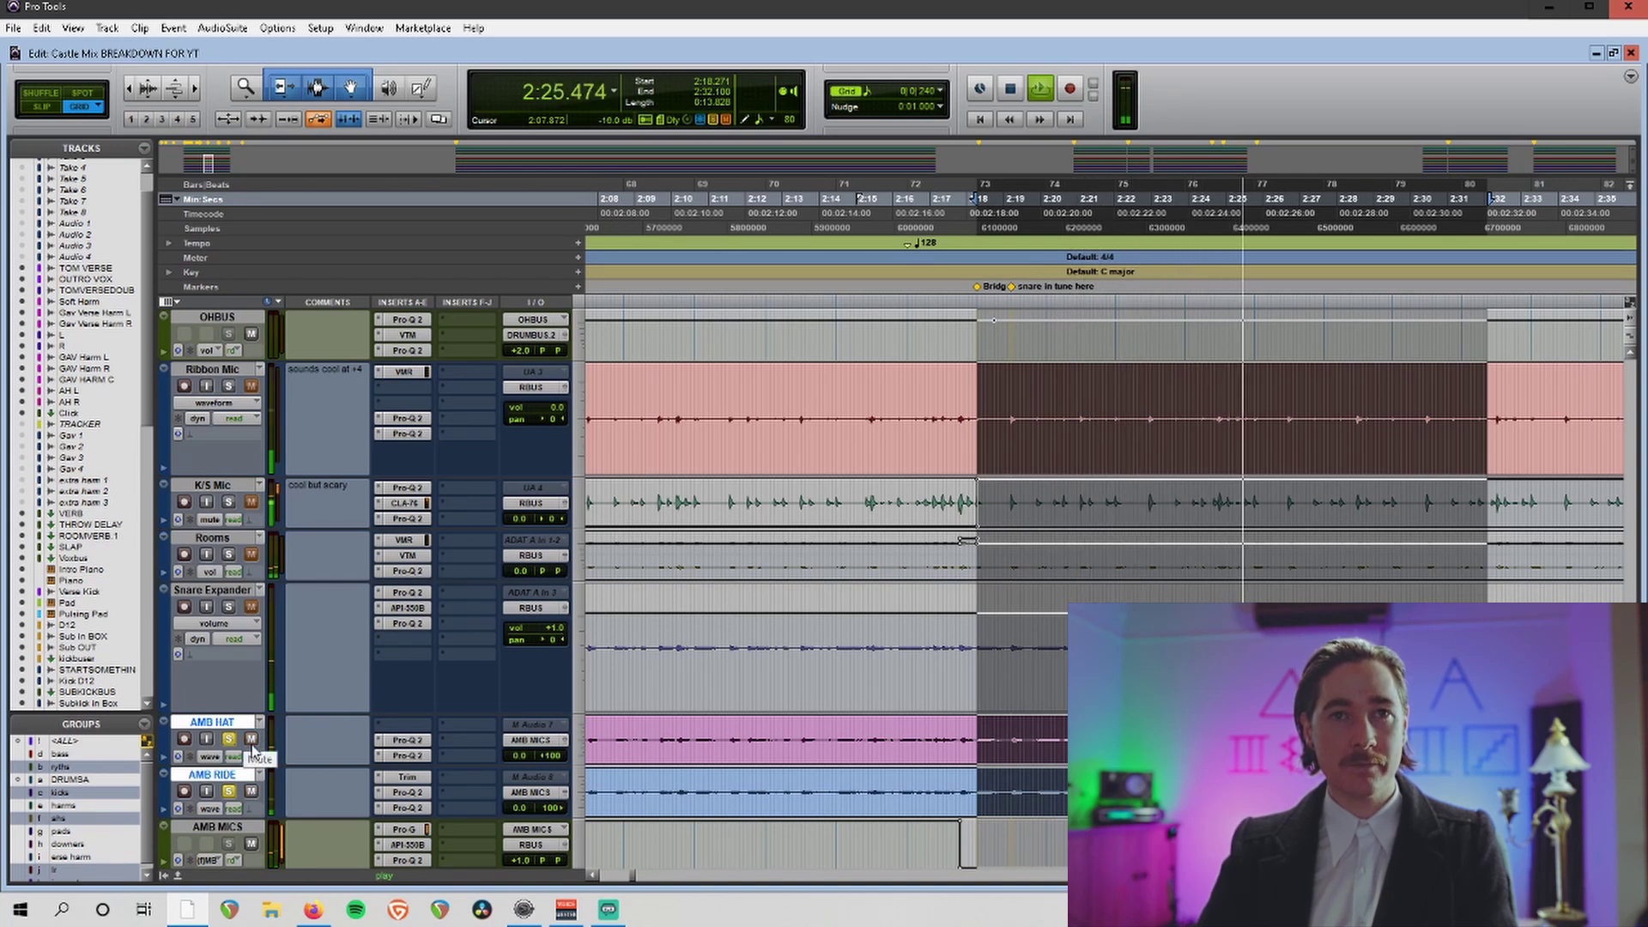
key("space")
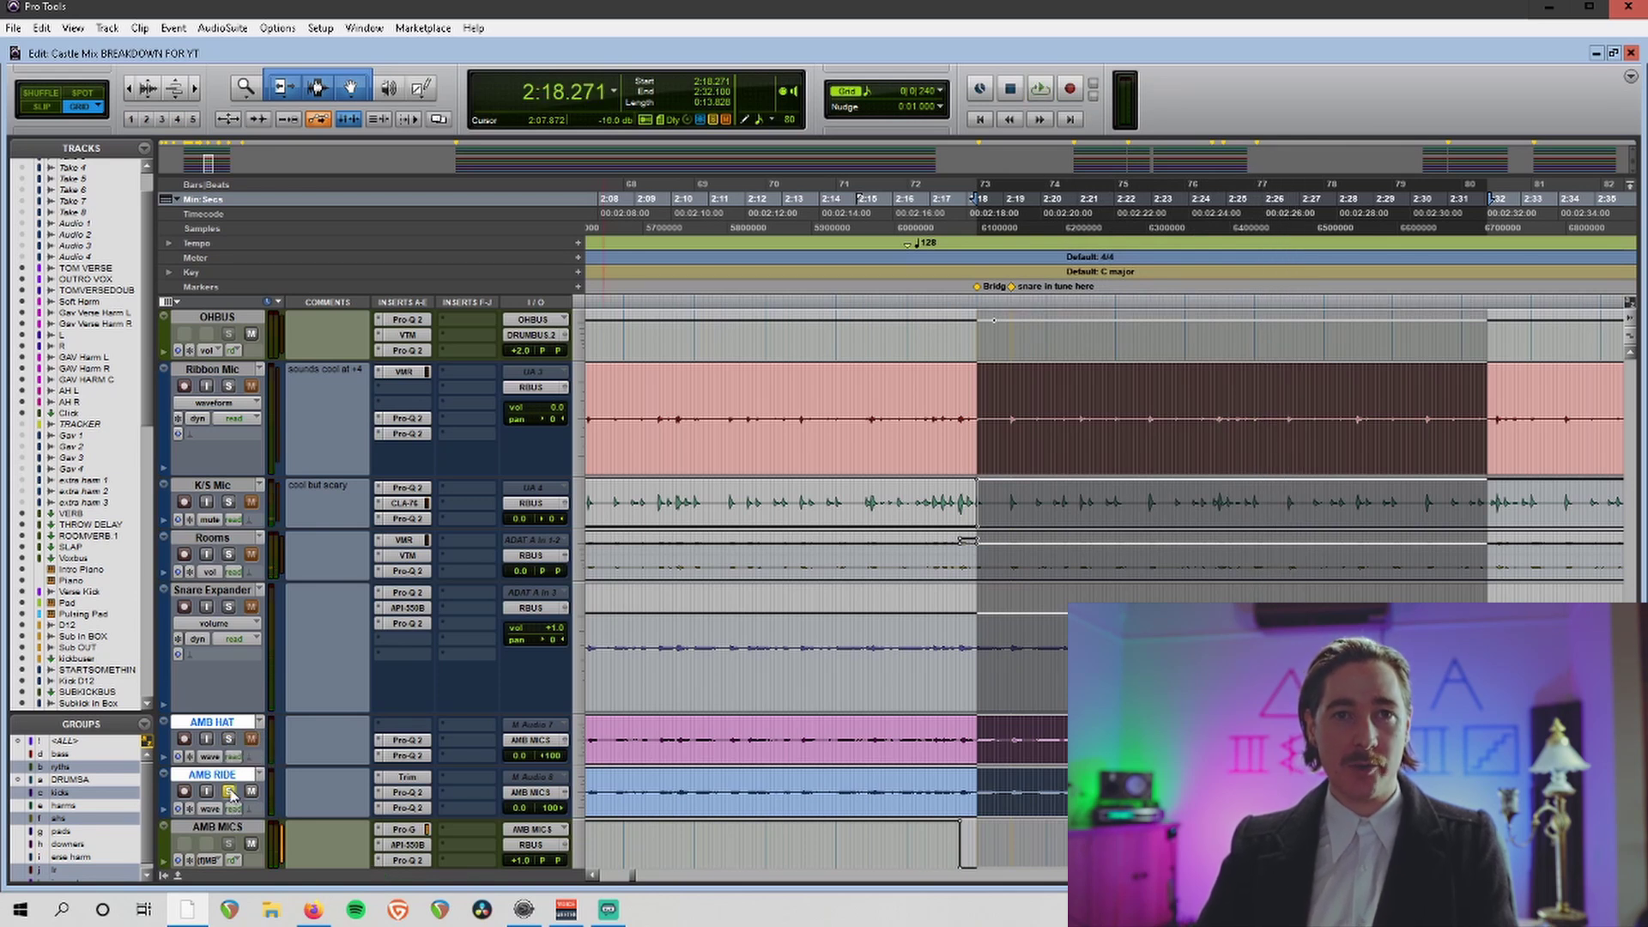
Open AMB HAT's first Pro-Q 2, highlight its group of narrow cut bands, and solo AMB HAT.
left_click(407, 740)
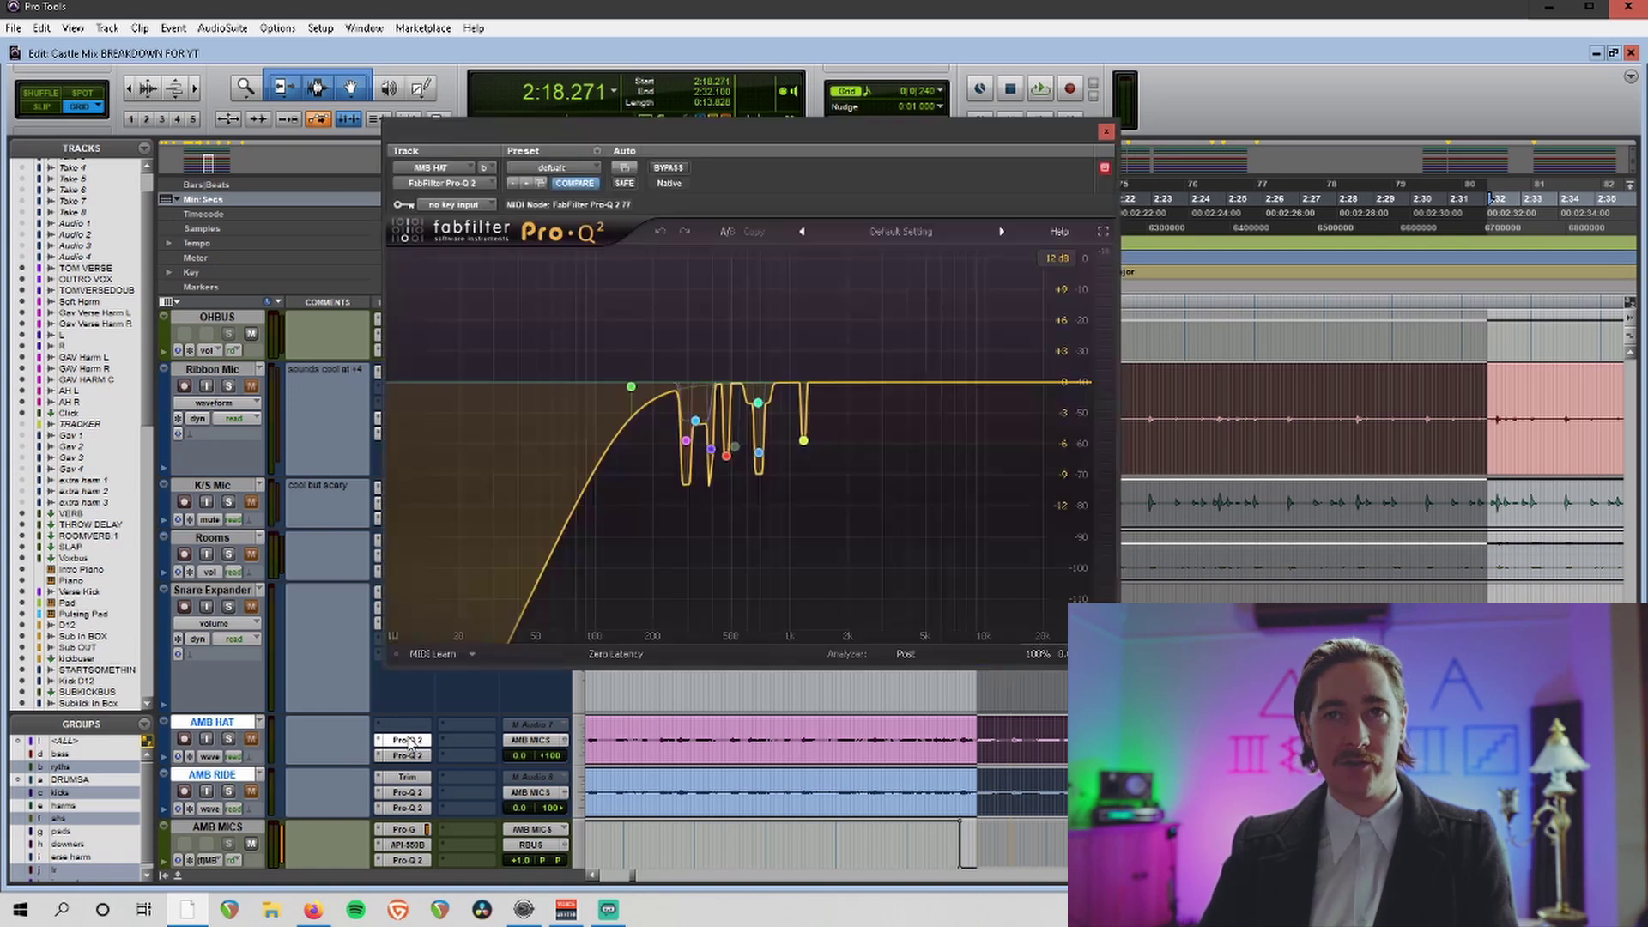
left_click_drag(677, 311, 938, 536)
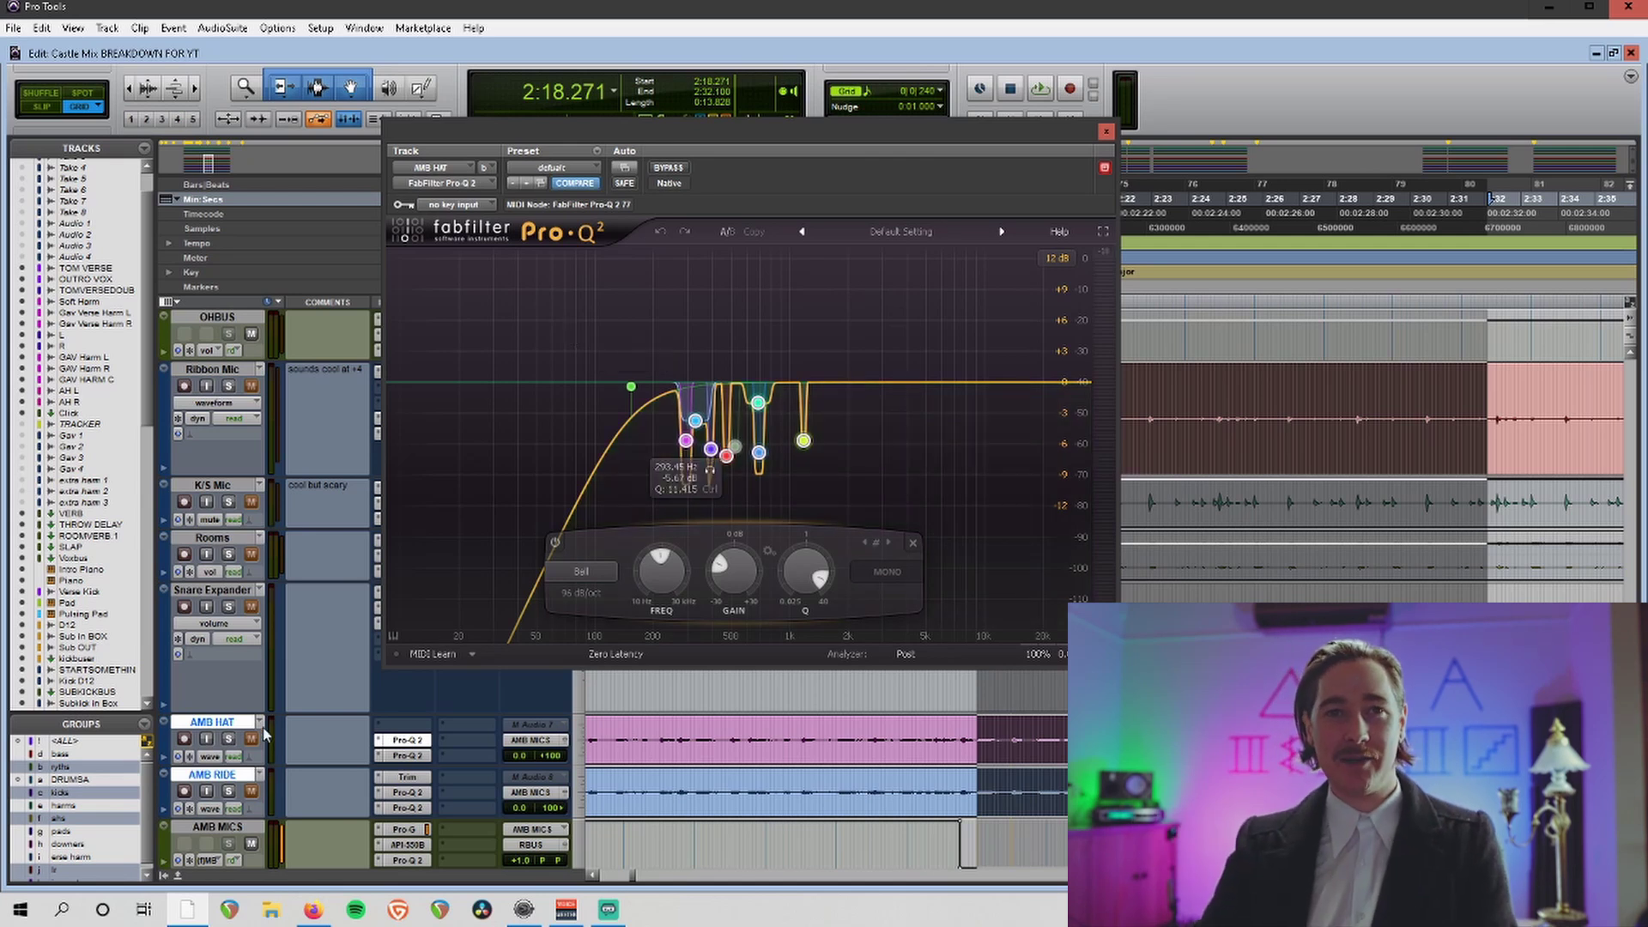
left_click(230, 739)
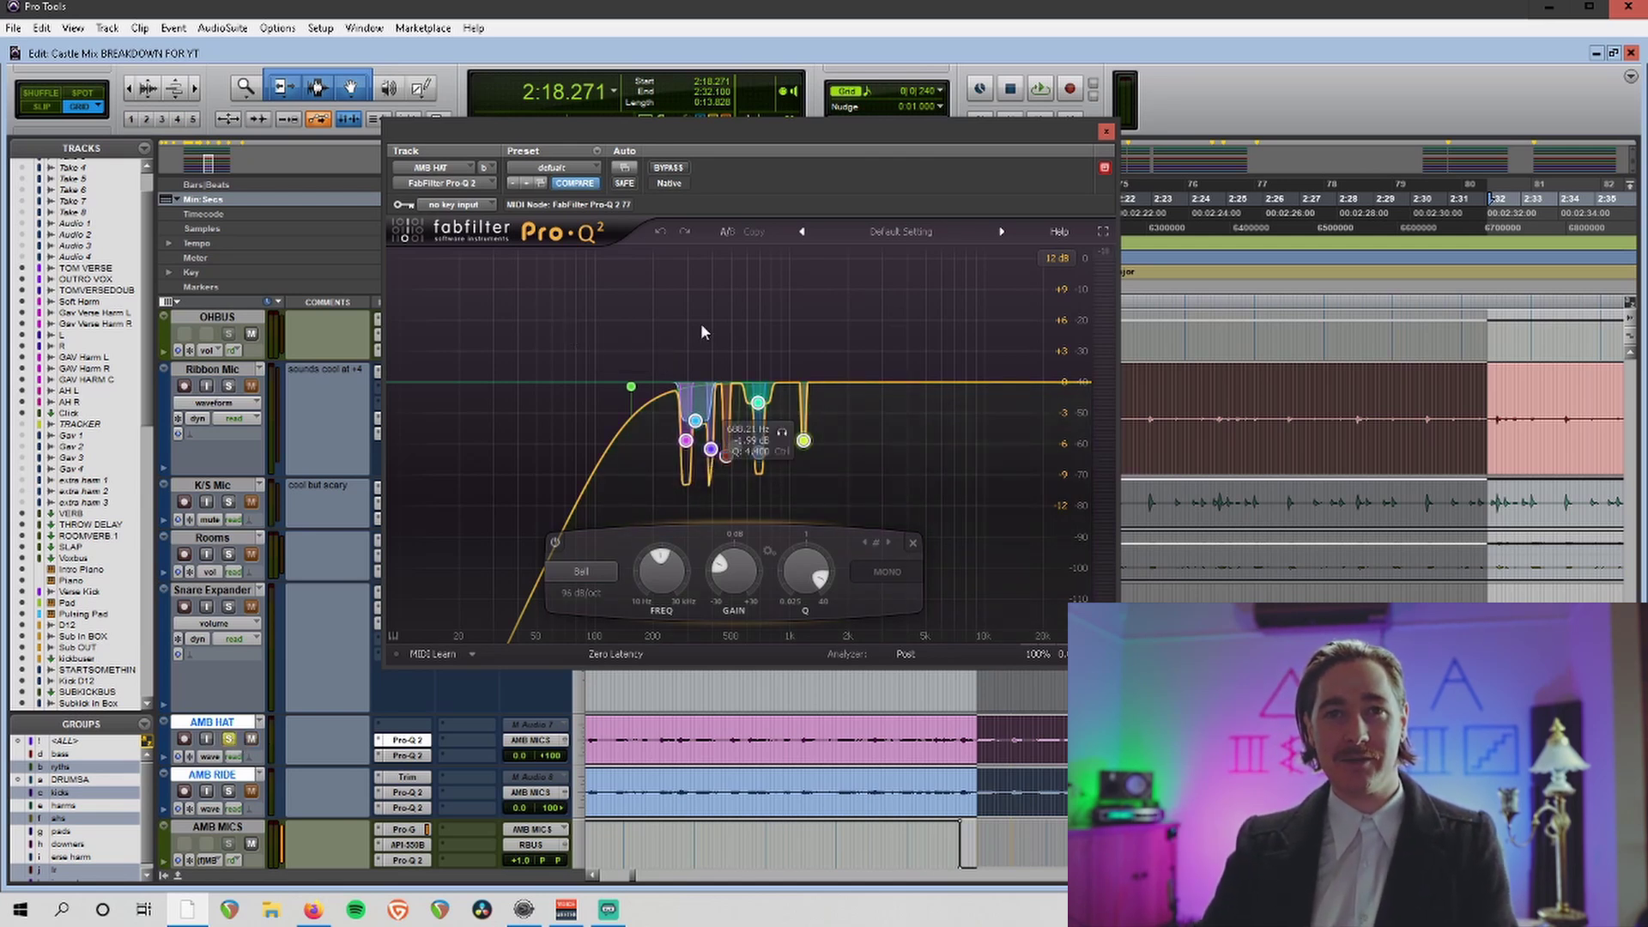
left_click_drag(669, 318, 886, 470)
Move AMB HAT's Pro-Q 2 window aside, compare its sound bypassed and active from the Bridge, and stop with bypass off.
left_click_drag(761, 127, 920, 281)
key("space")
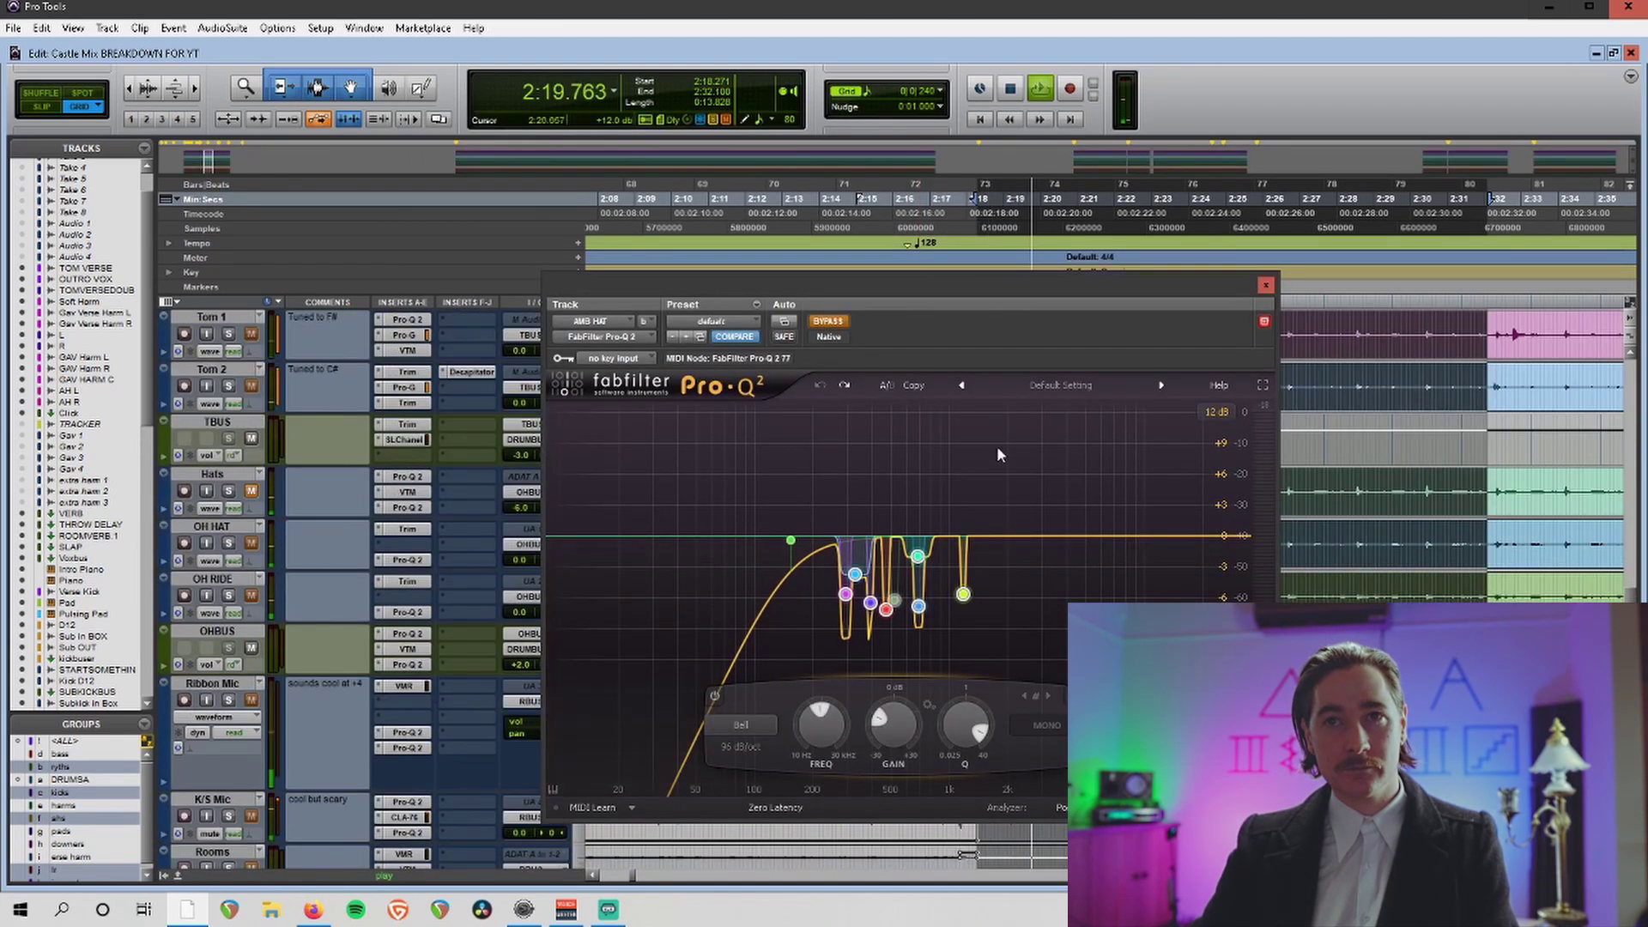
scroll(850, 337, "down", 5)
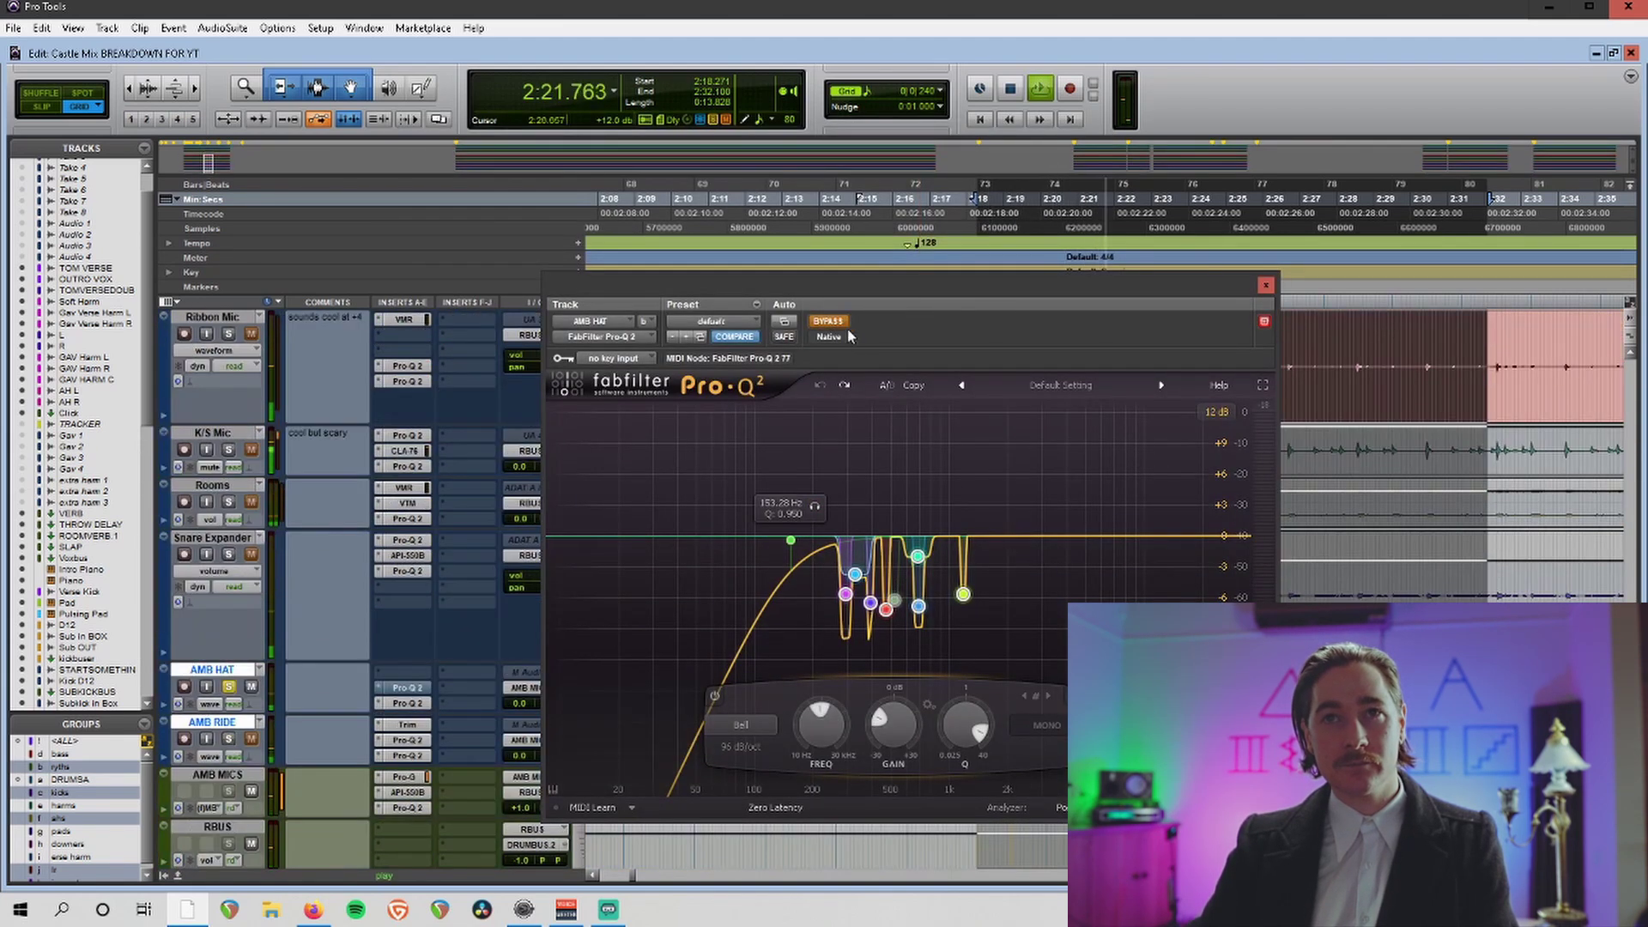
left_click(837, 323)
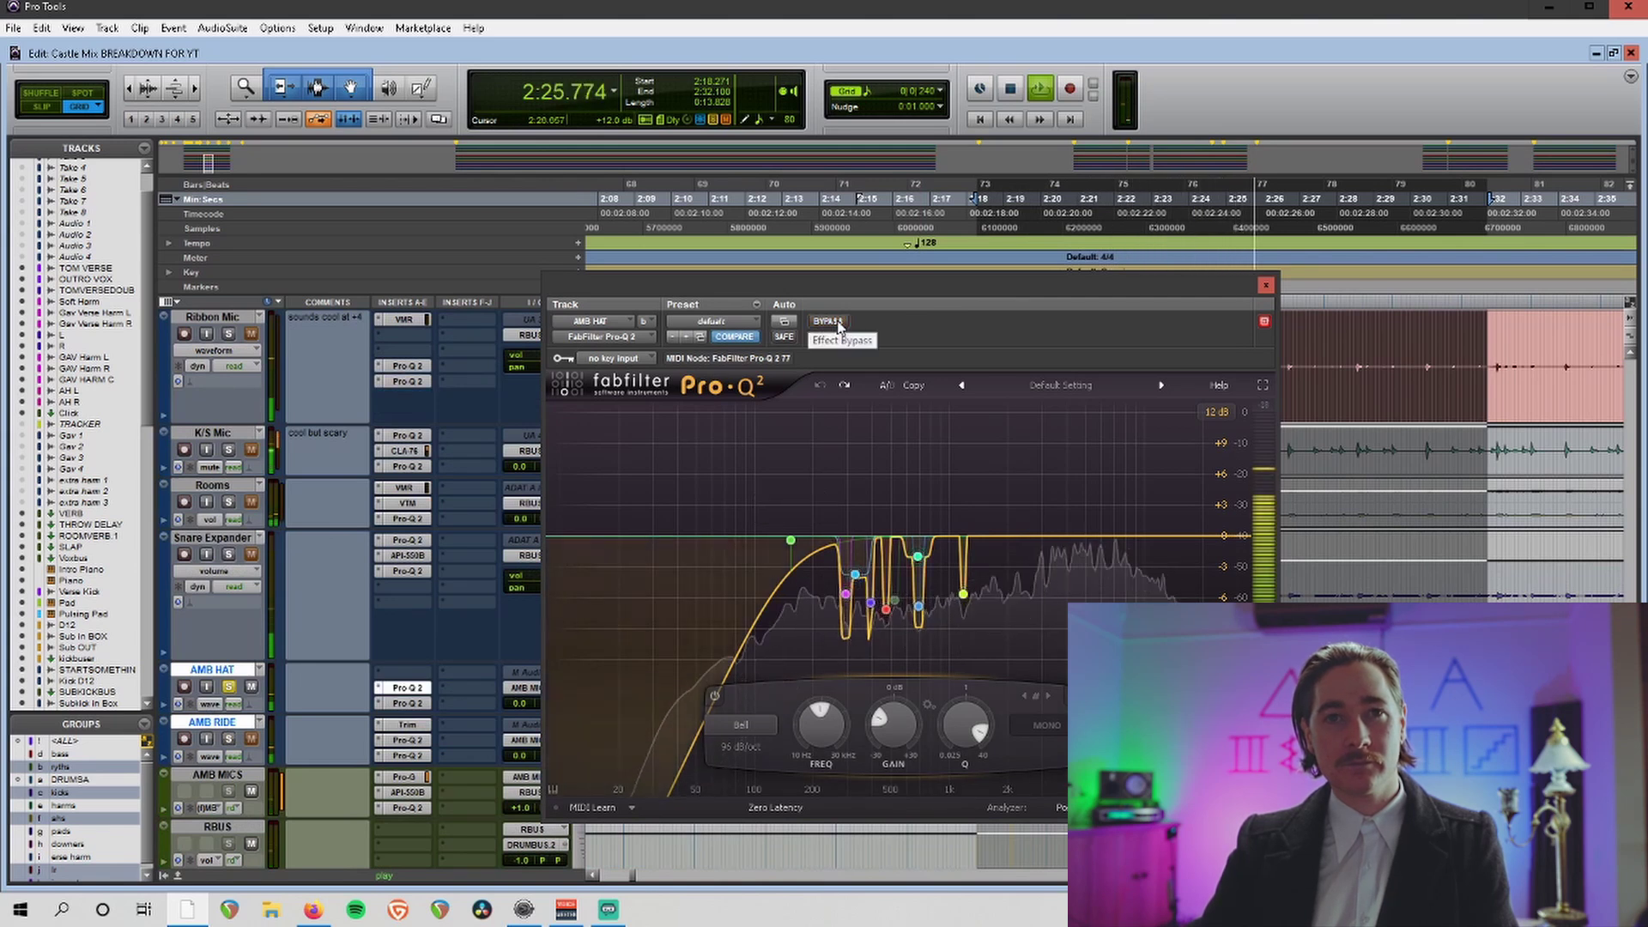
left_click(830, 322)
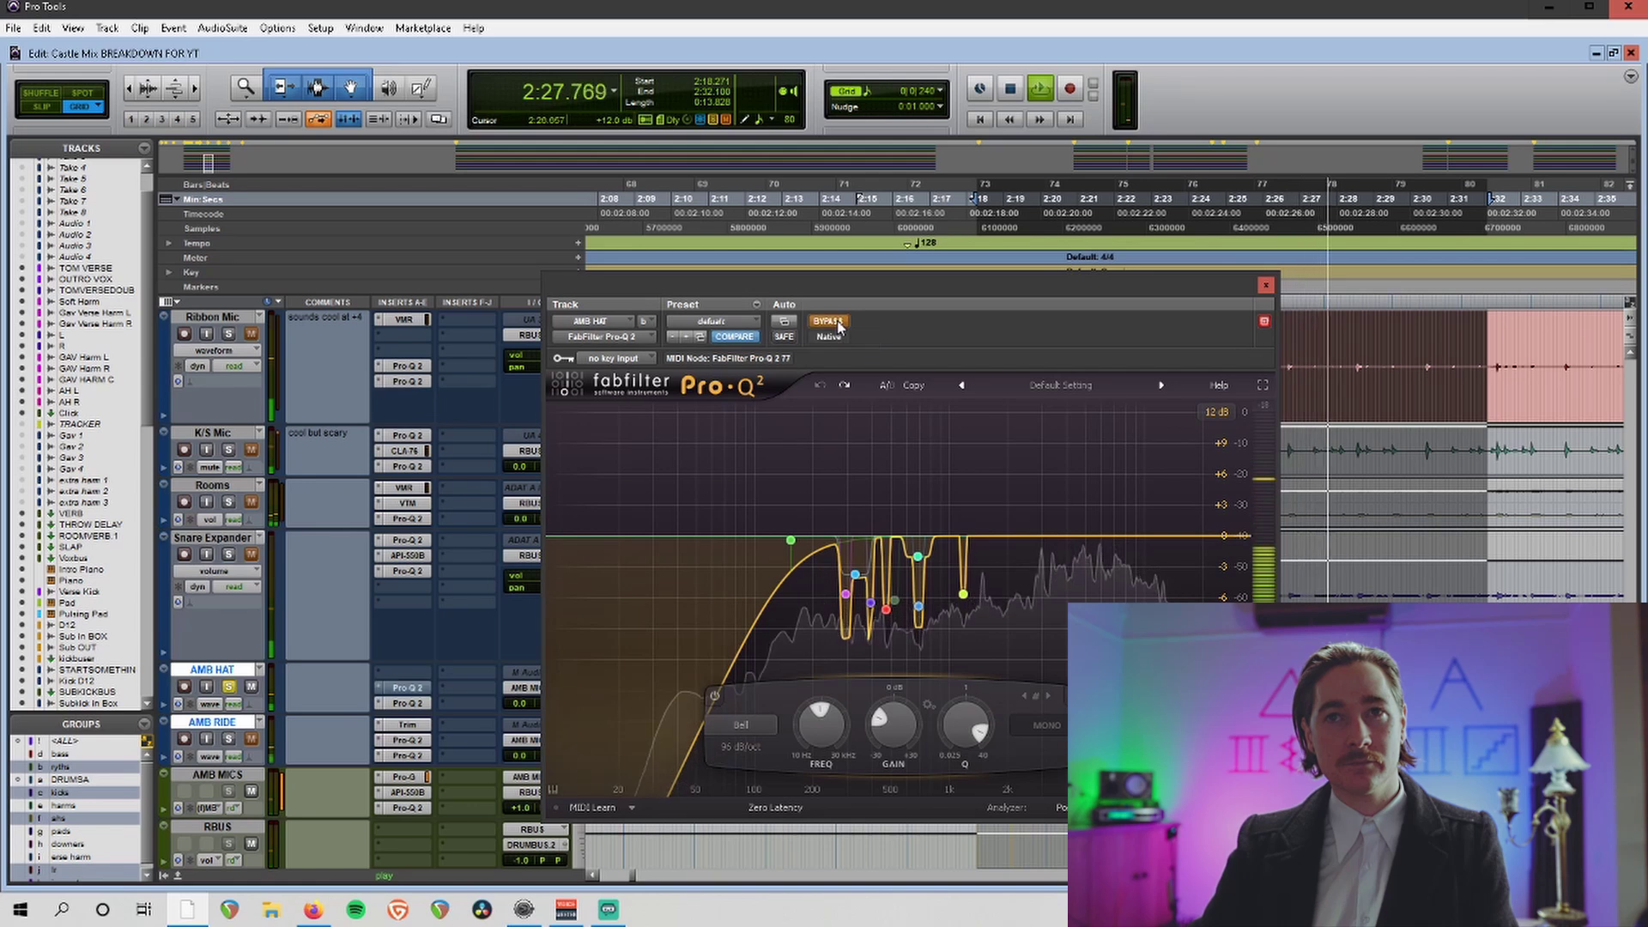
left_click(830, 321)
key("space")
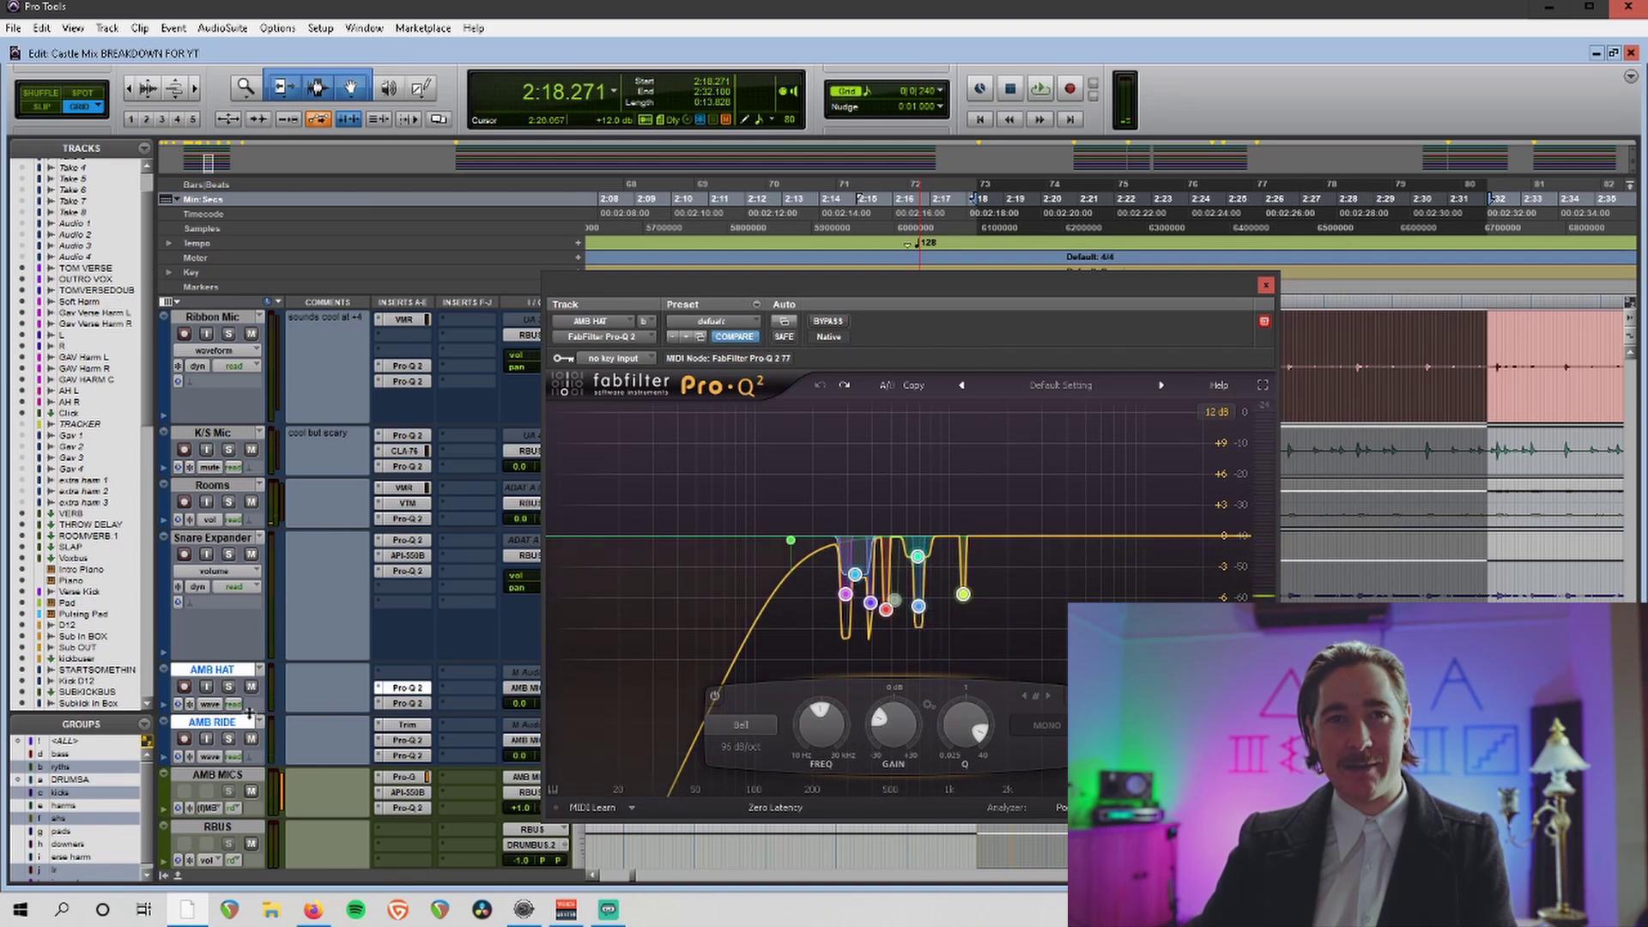
Select only the AMB HAT track and enlarge its height.
left_click(243, 678)
left_click_drag(239, 709, 242, 762)
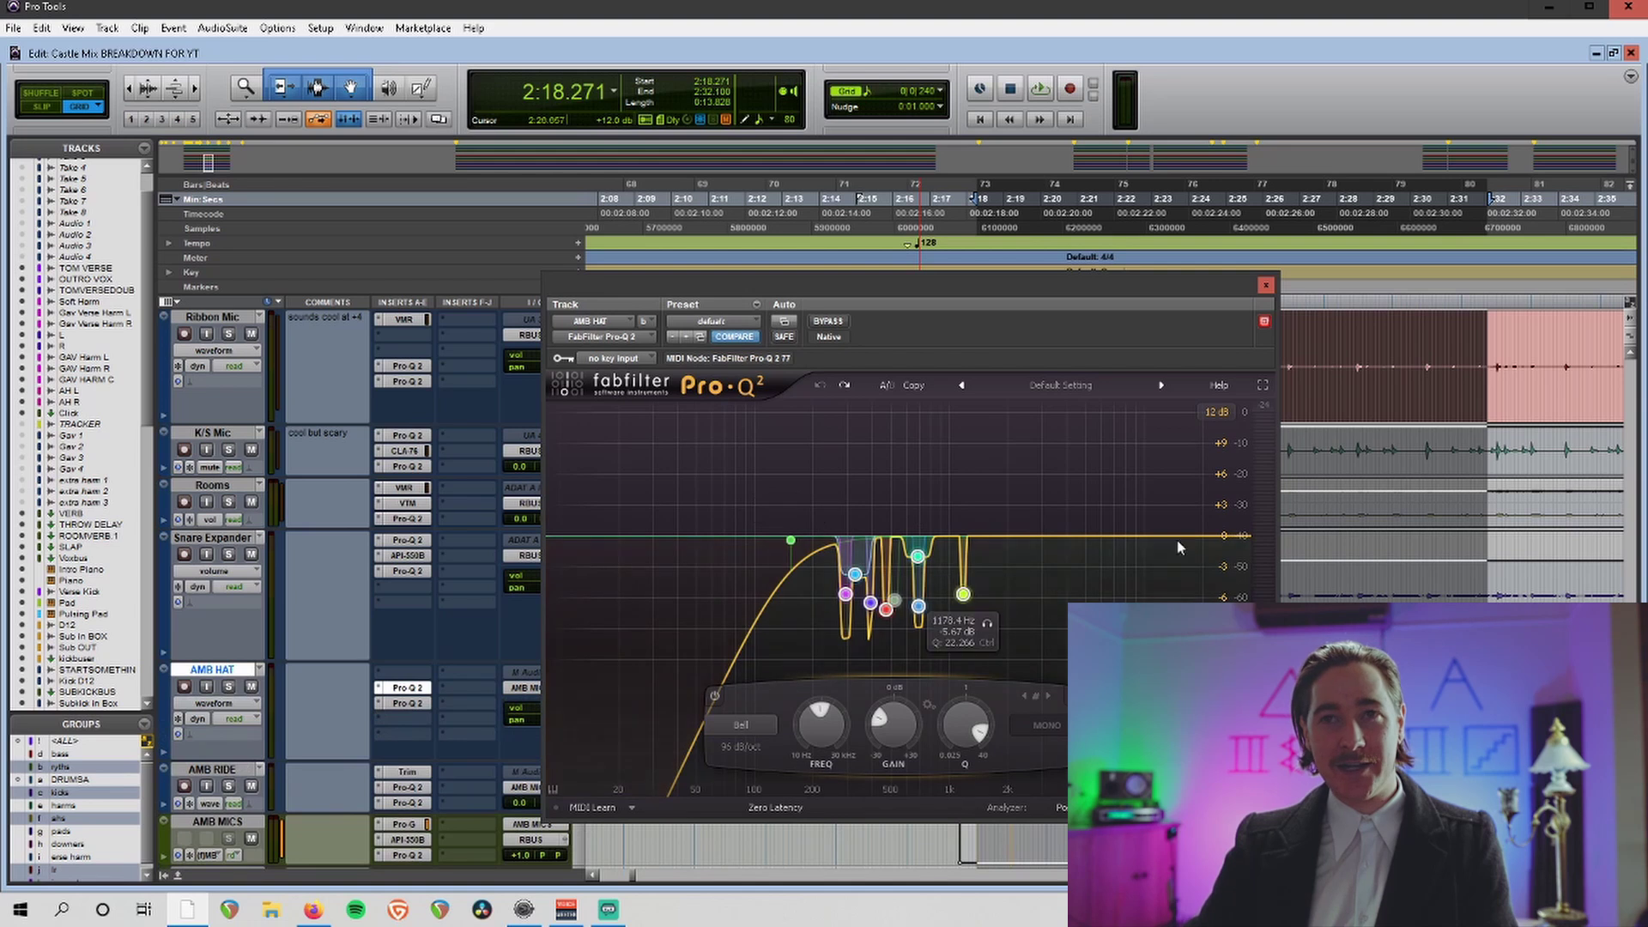
Open AMB HAT's second Pro-Q 2, select its group of narrow cut bands to inspect them, and close the plugin window.
left_click(409, 705)
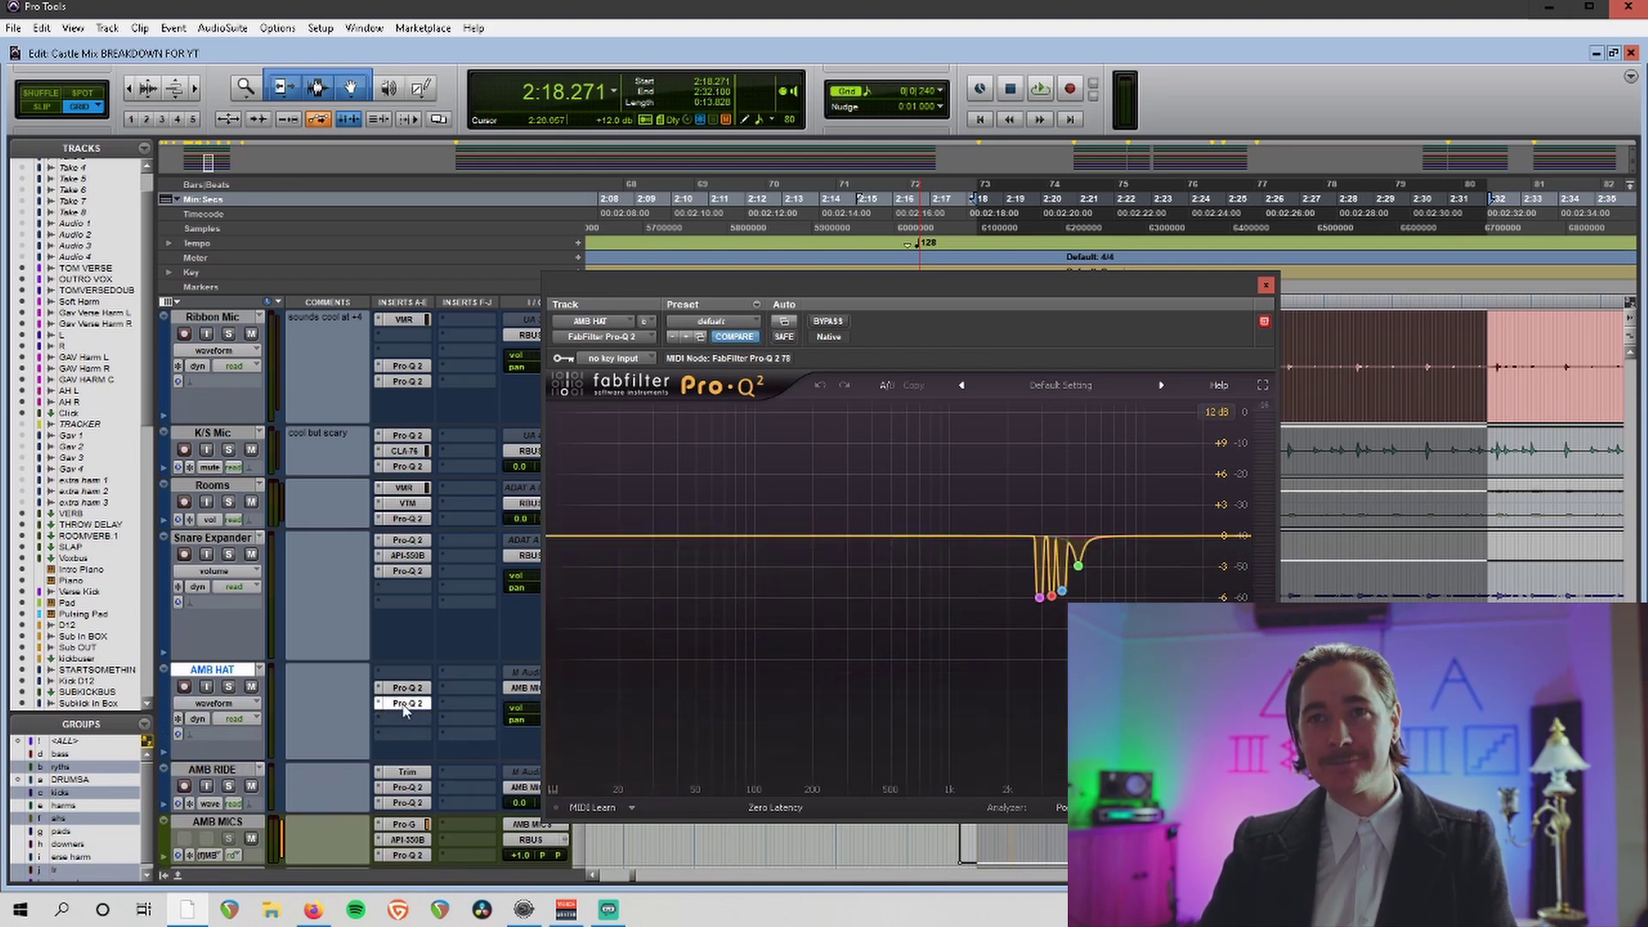
left_click_drag(1037, 469, 1157, 657)
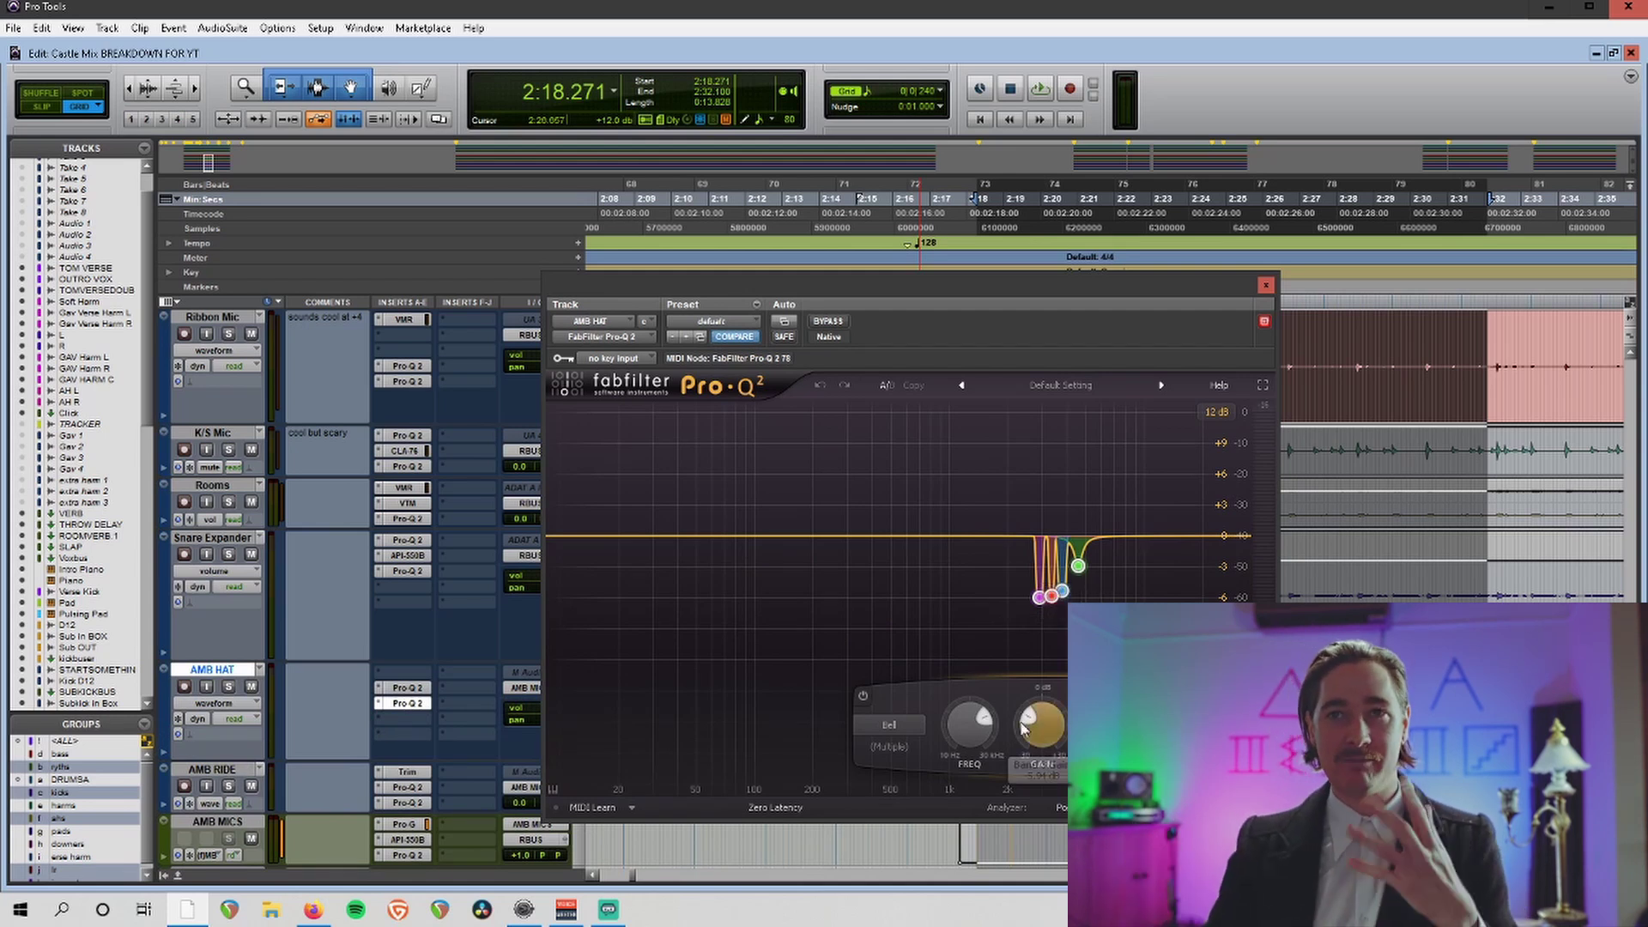
mouse_move(1062, 593)
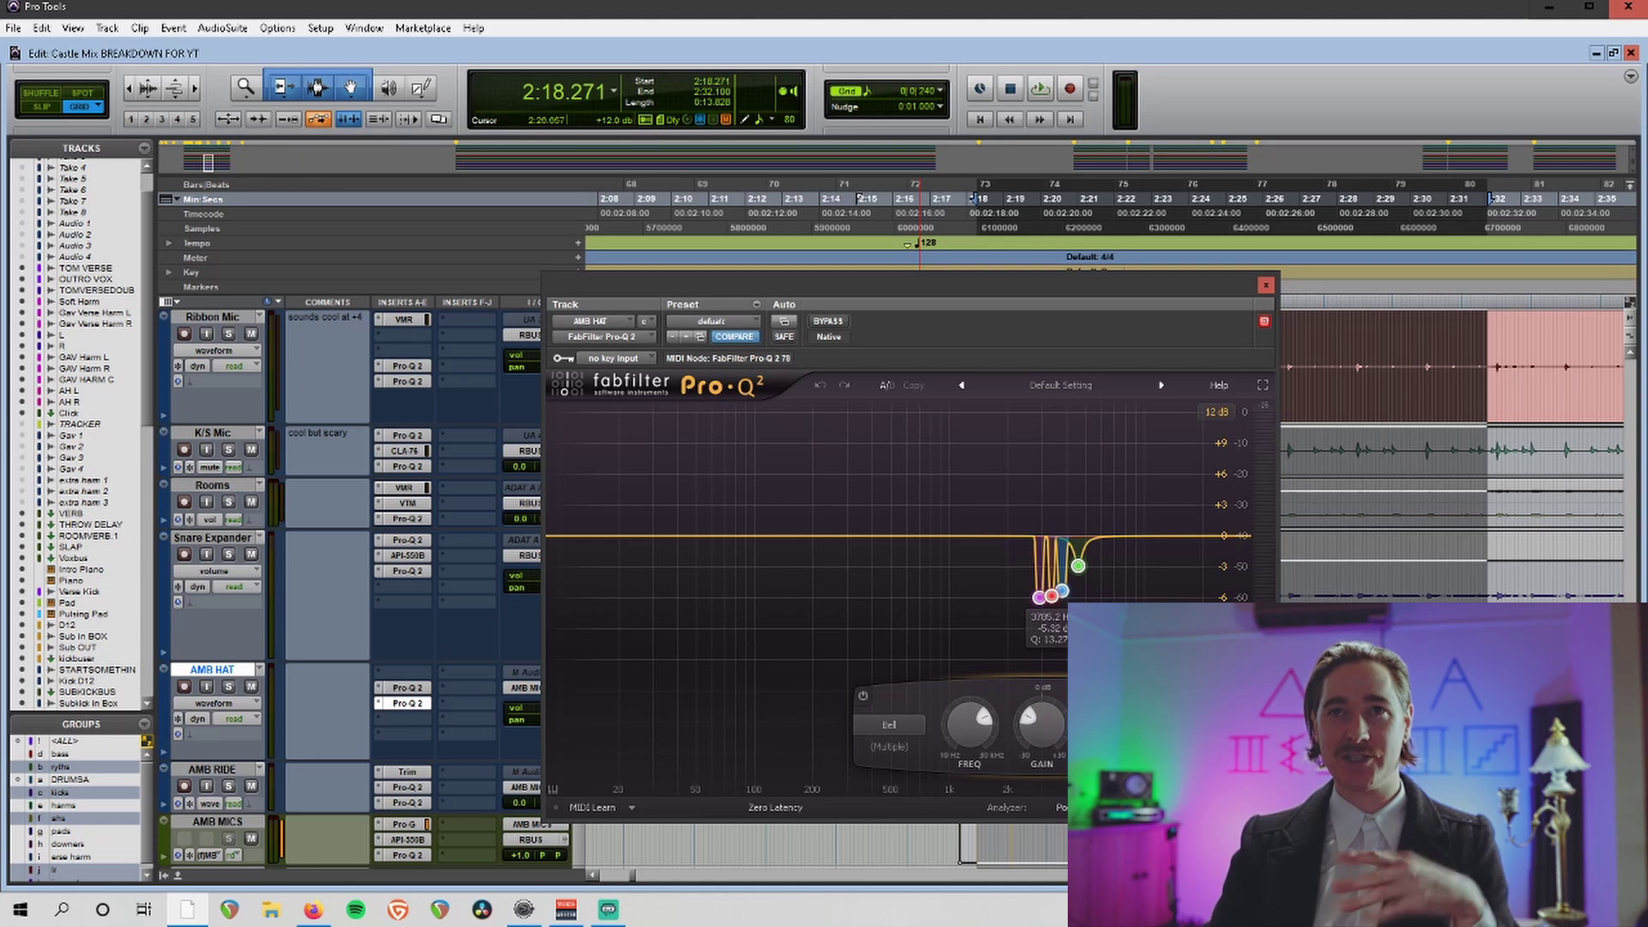
left_click(1267, 286)
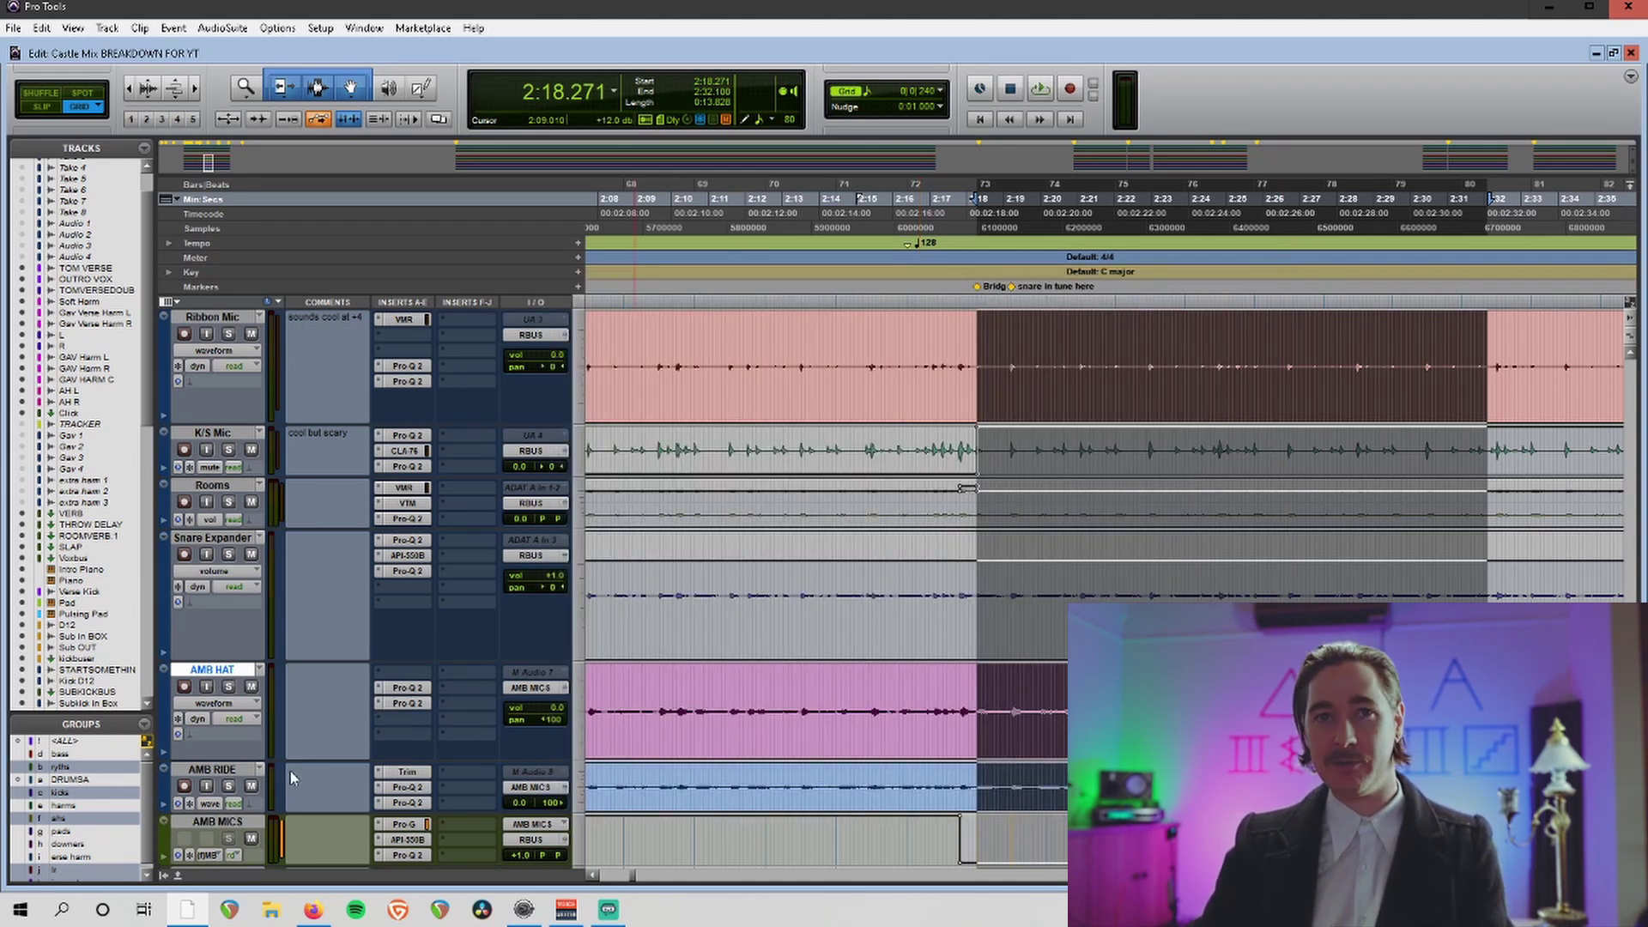
Add AMB RIDE and AMB MICS to the track selection, and view AMB MICS's Pro-G followed by its API-550B.
scroll(232, 791, "down", 2)
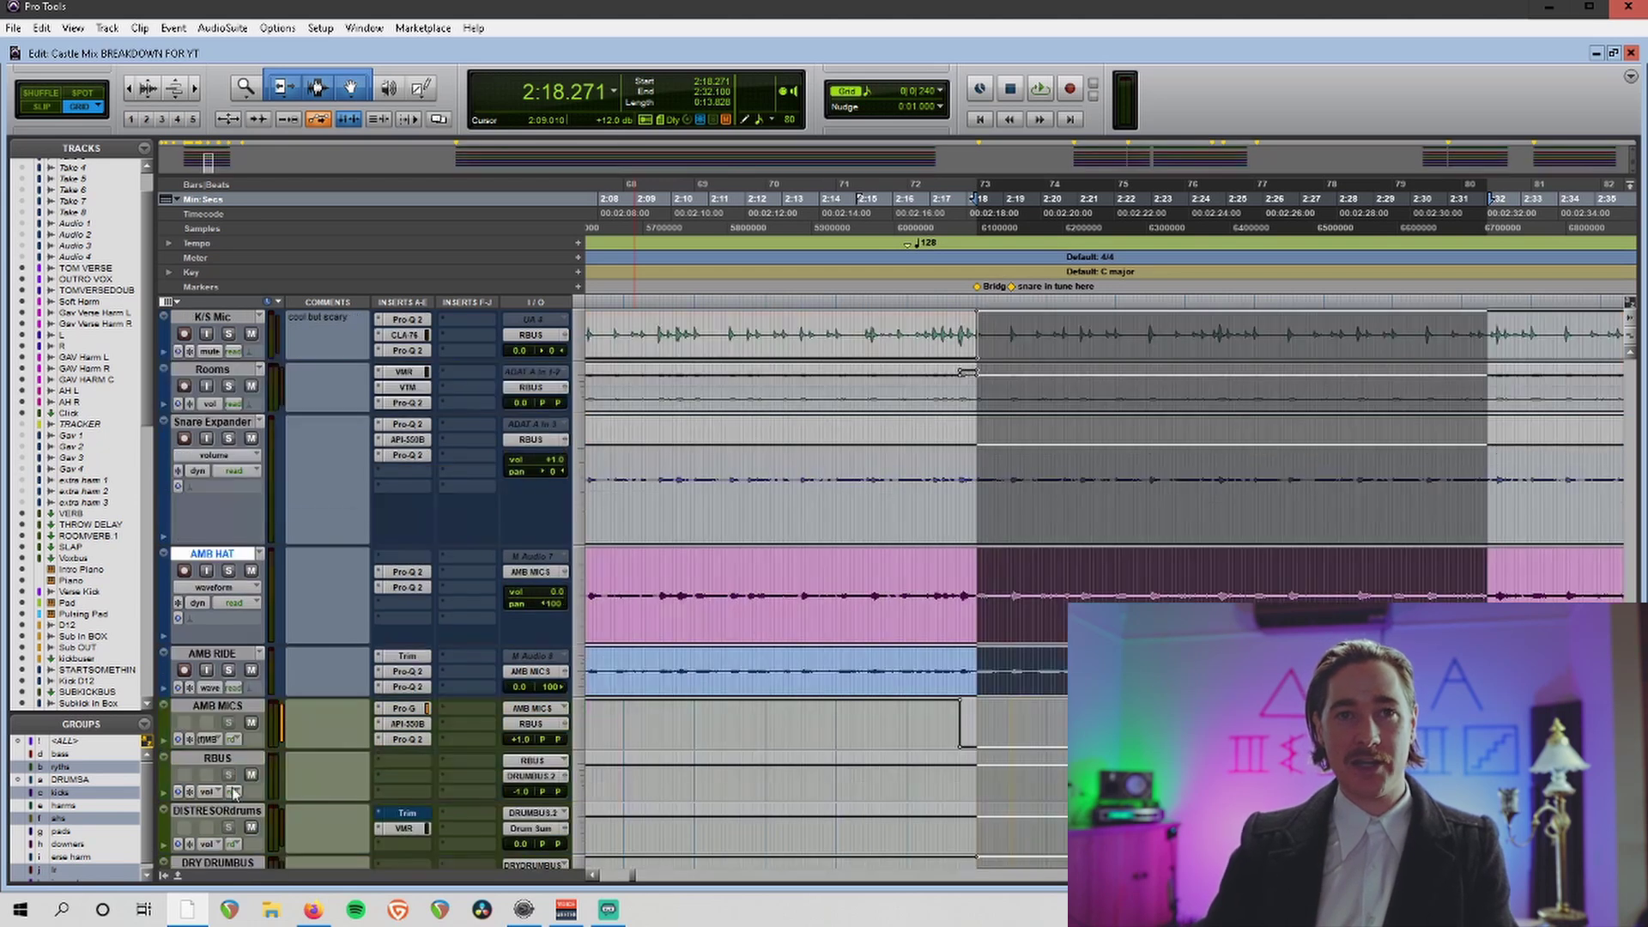
left_click(239, 653, "shift")
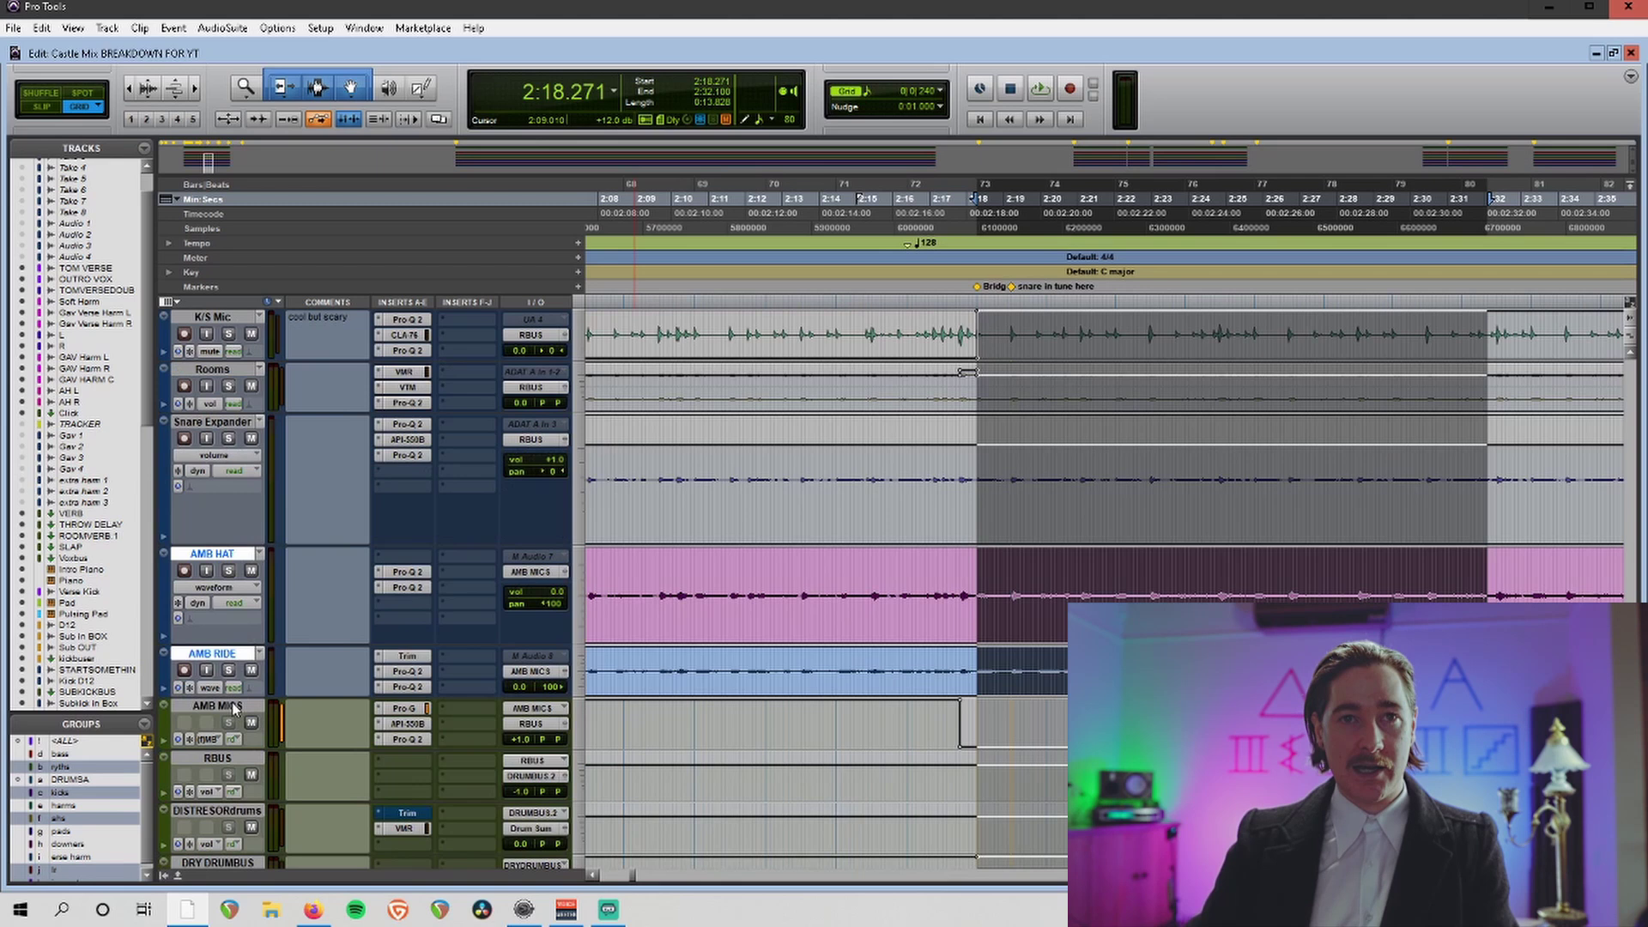
left_click(234, 705, "shift")
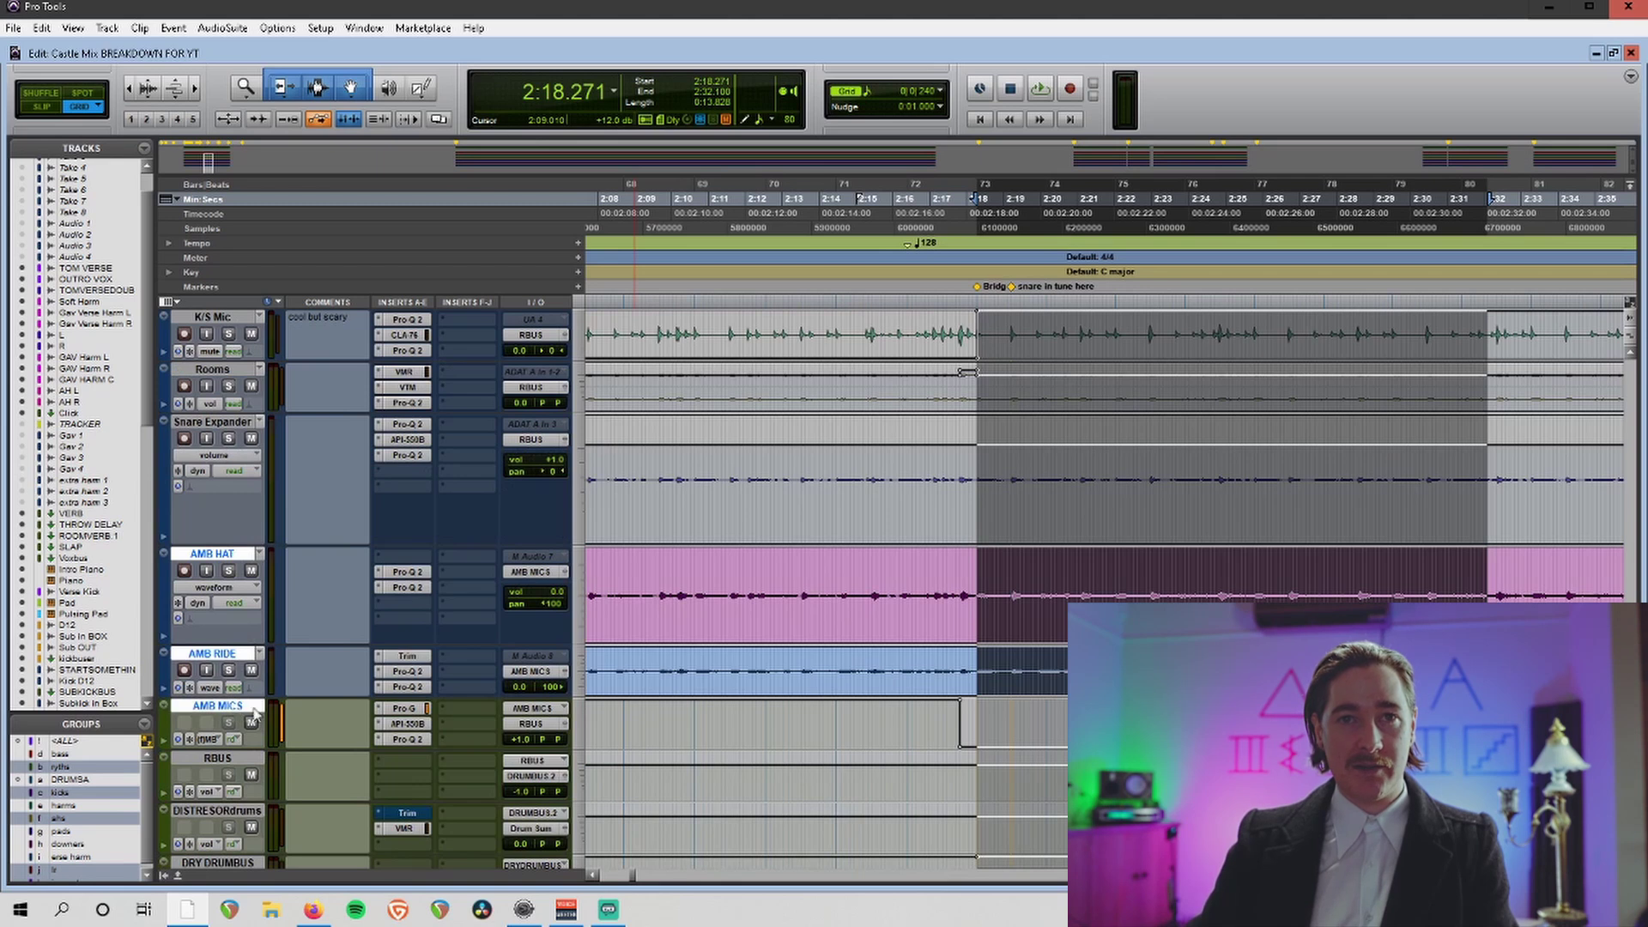
left_click(411, 712)
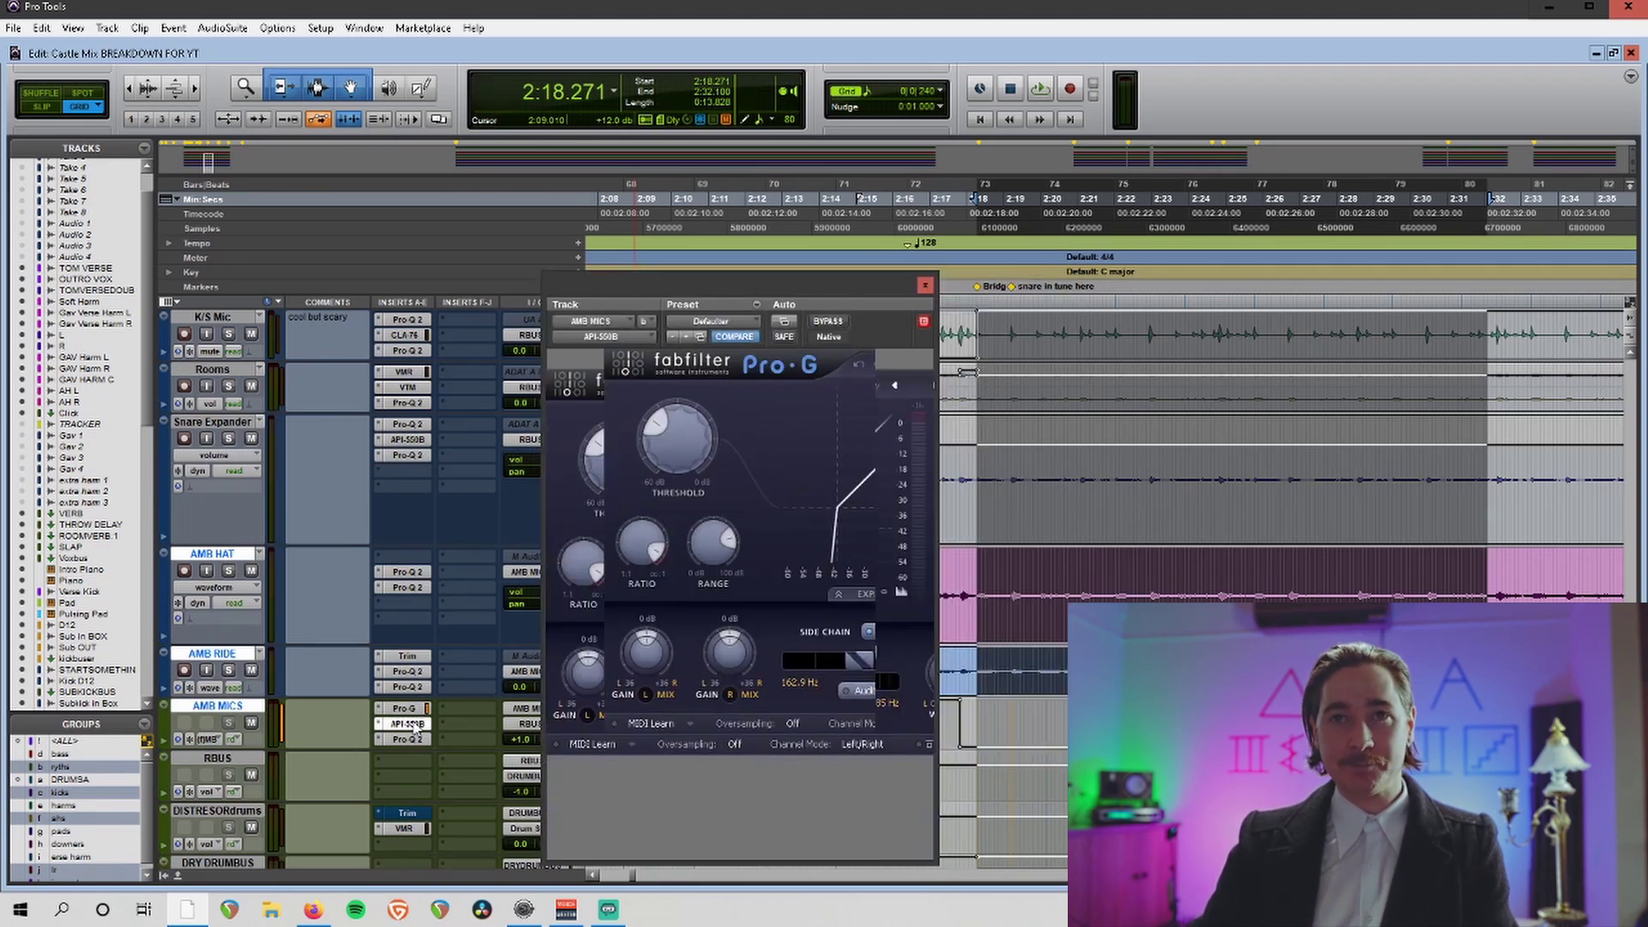
left_click(410, 723)
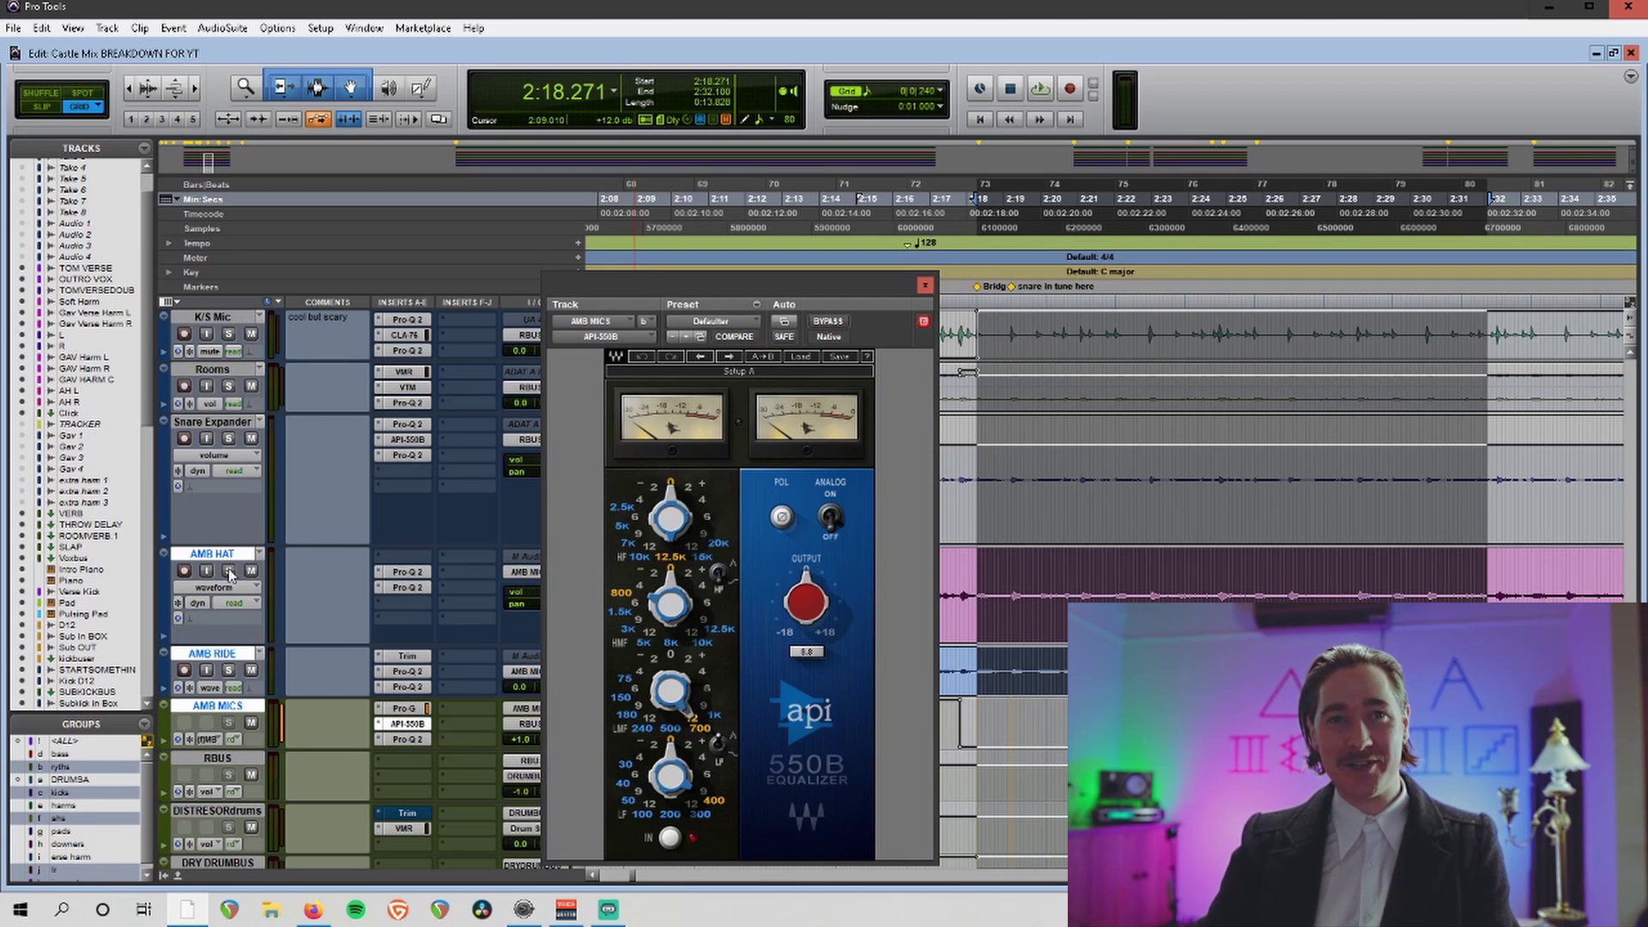
Play the Bridge with AMB HAT and AMB RIDE soloed, compare AMB MICS's API-550B bypassed and active, then stop and close it with bypass off.
key("space")
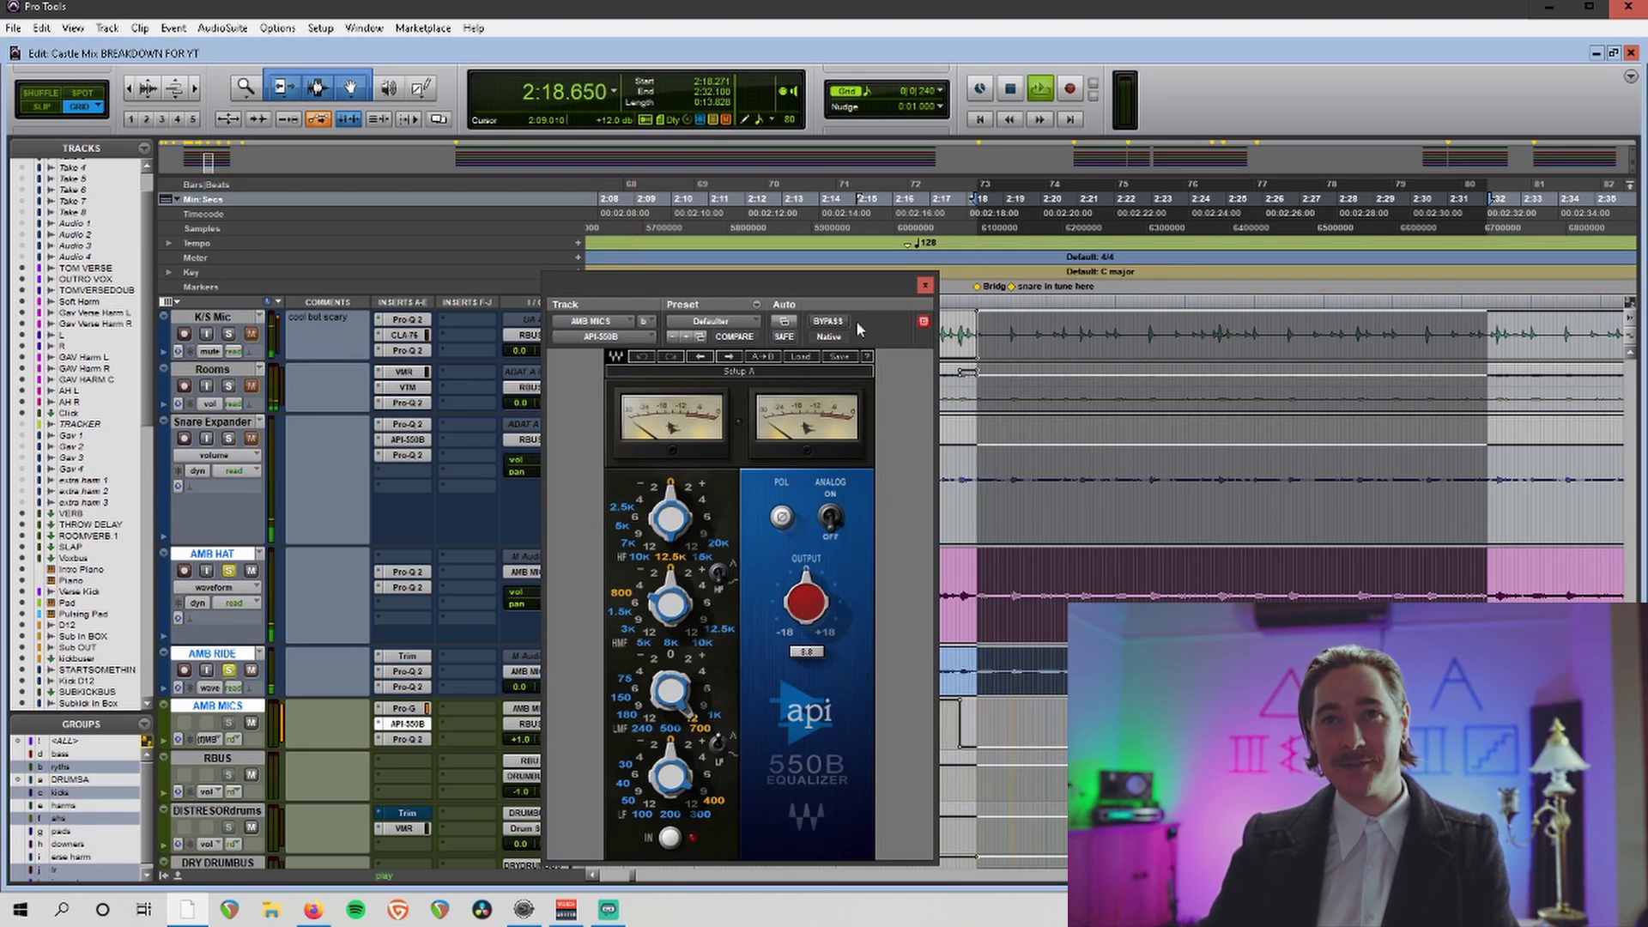
left_click(829, 321)
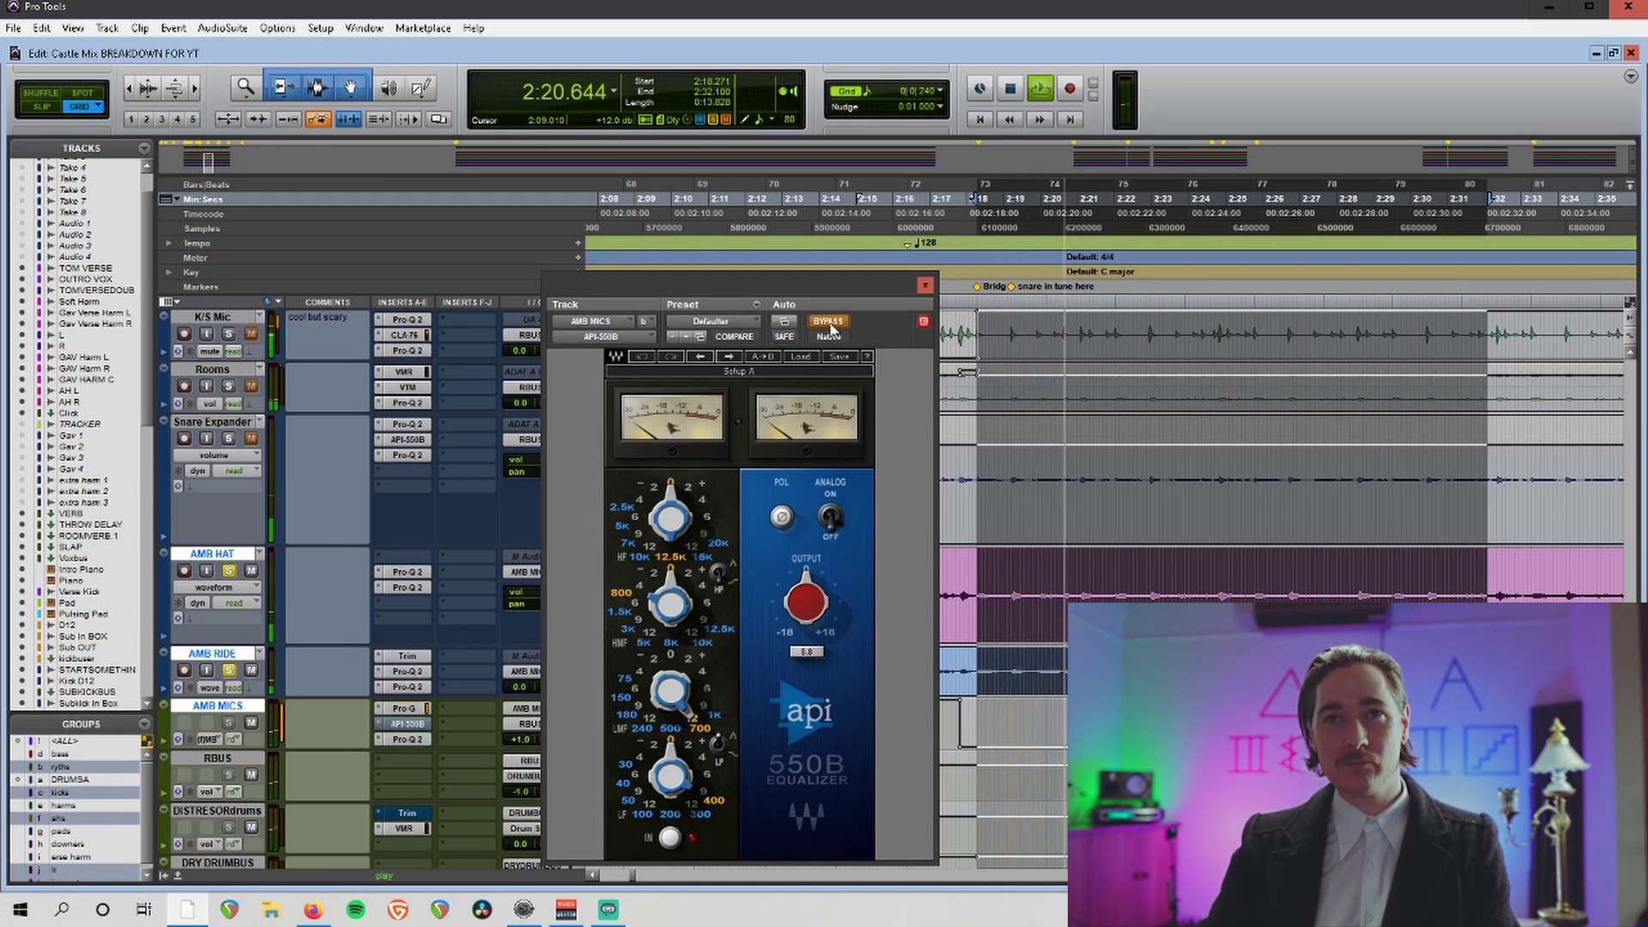
left_click(829, 321)
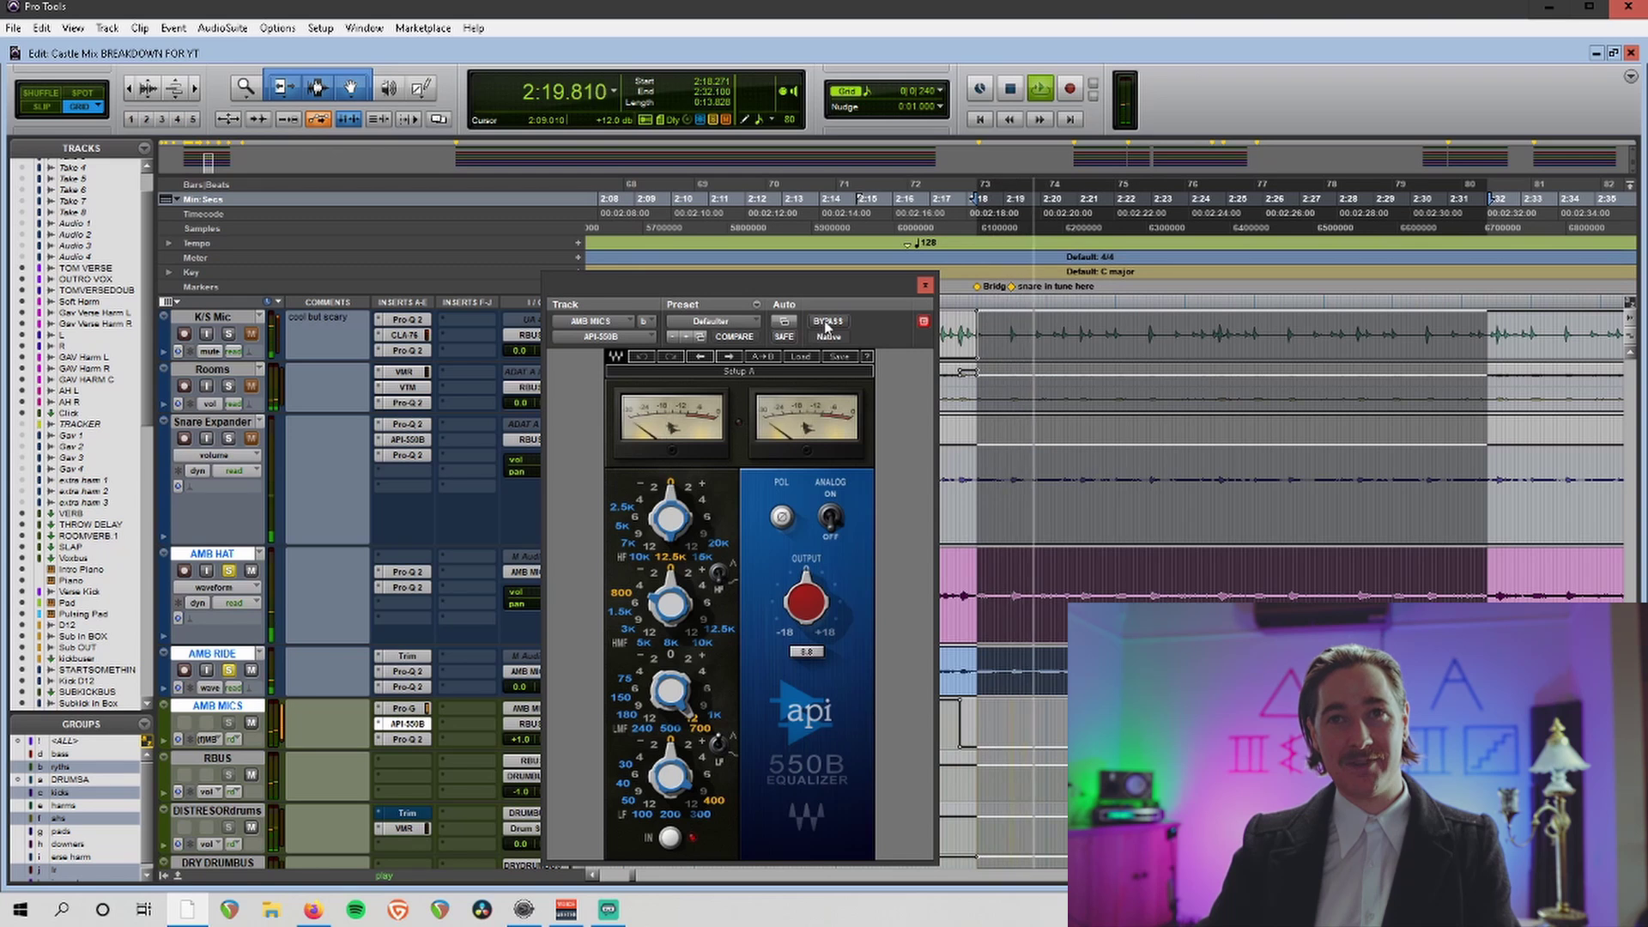
left_click(826, 323)
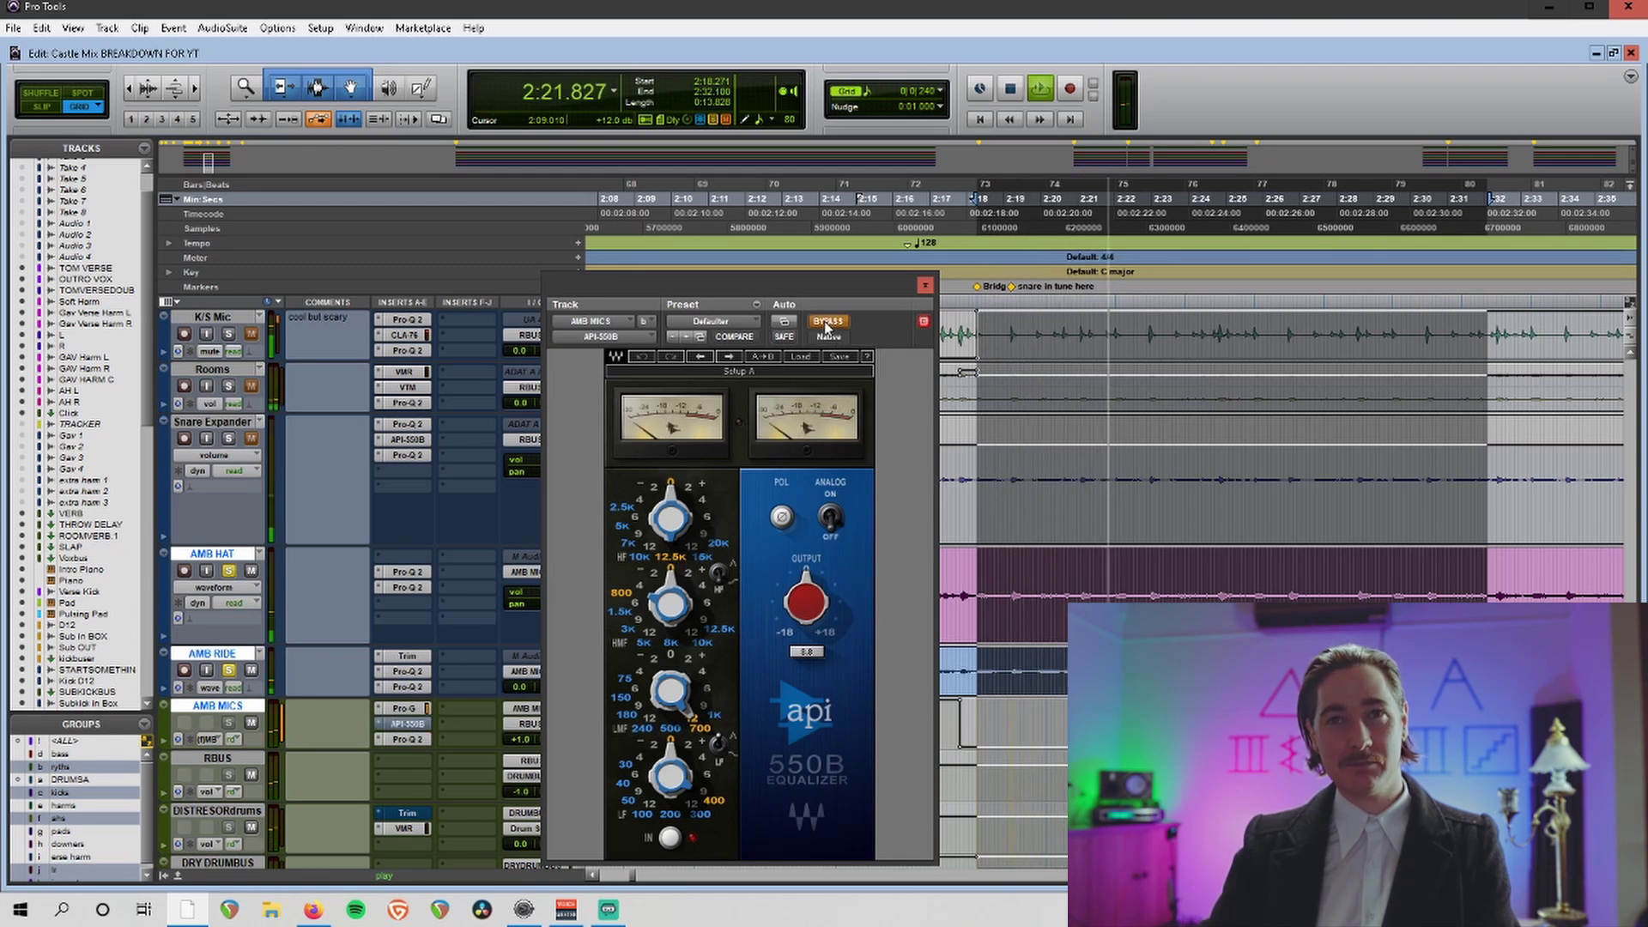
left_click(827, 323)
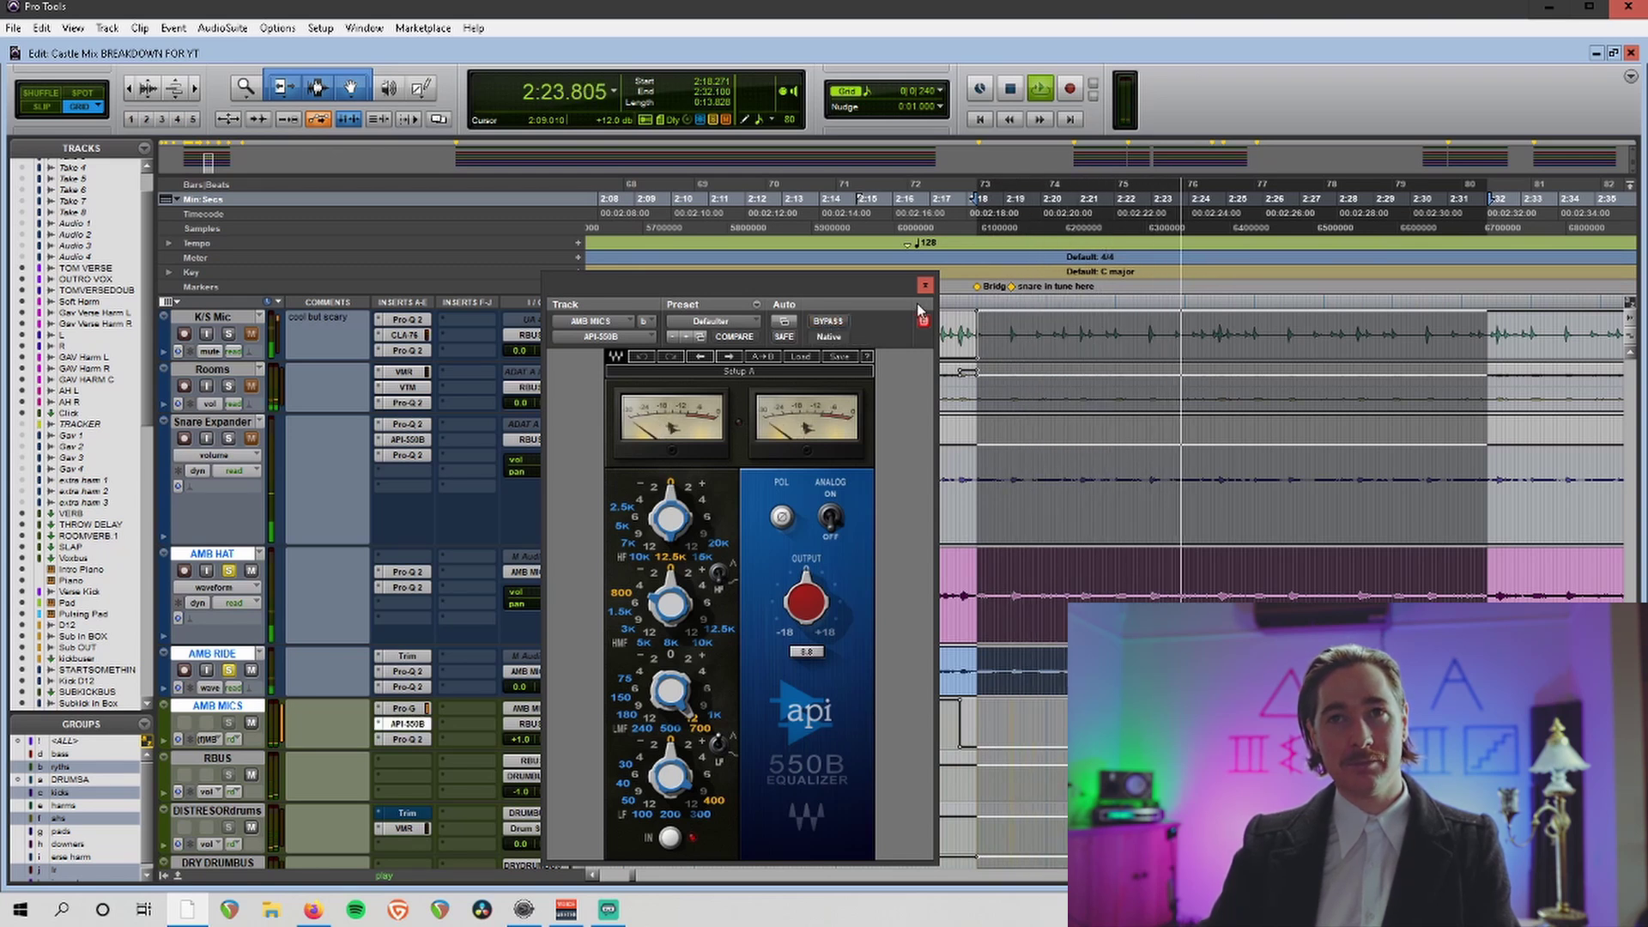
key("space")
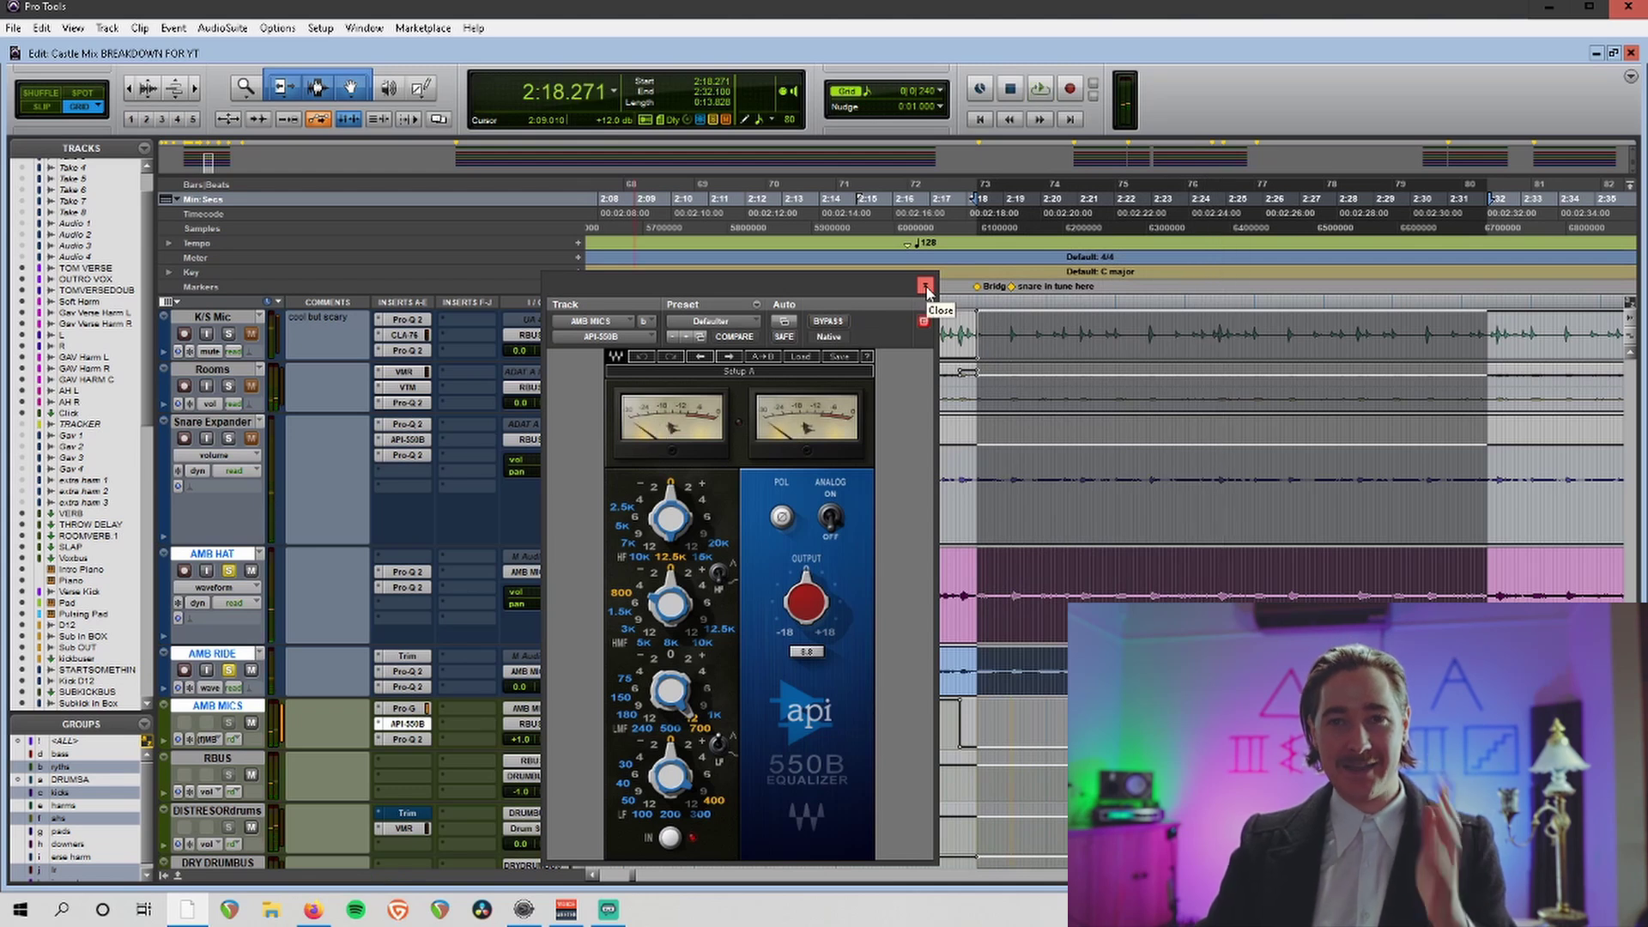
left_click(925, 286)
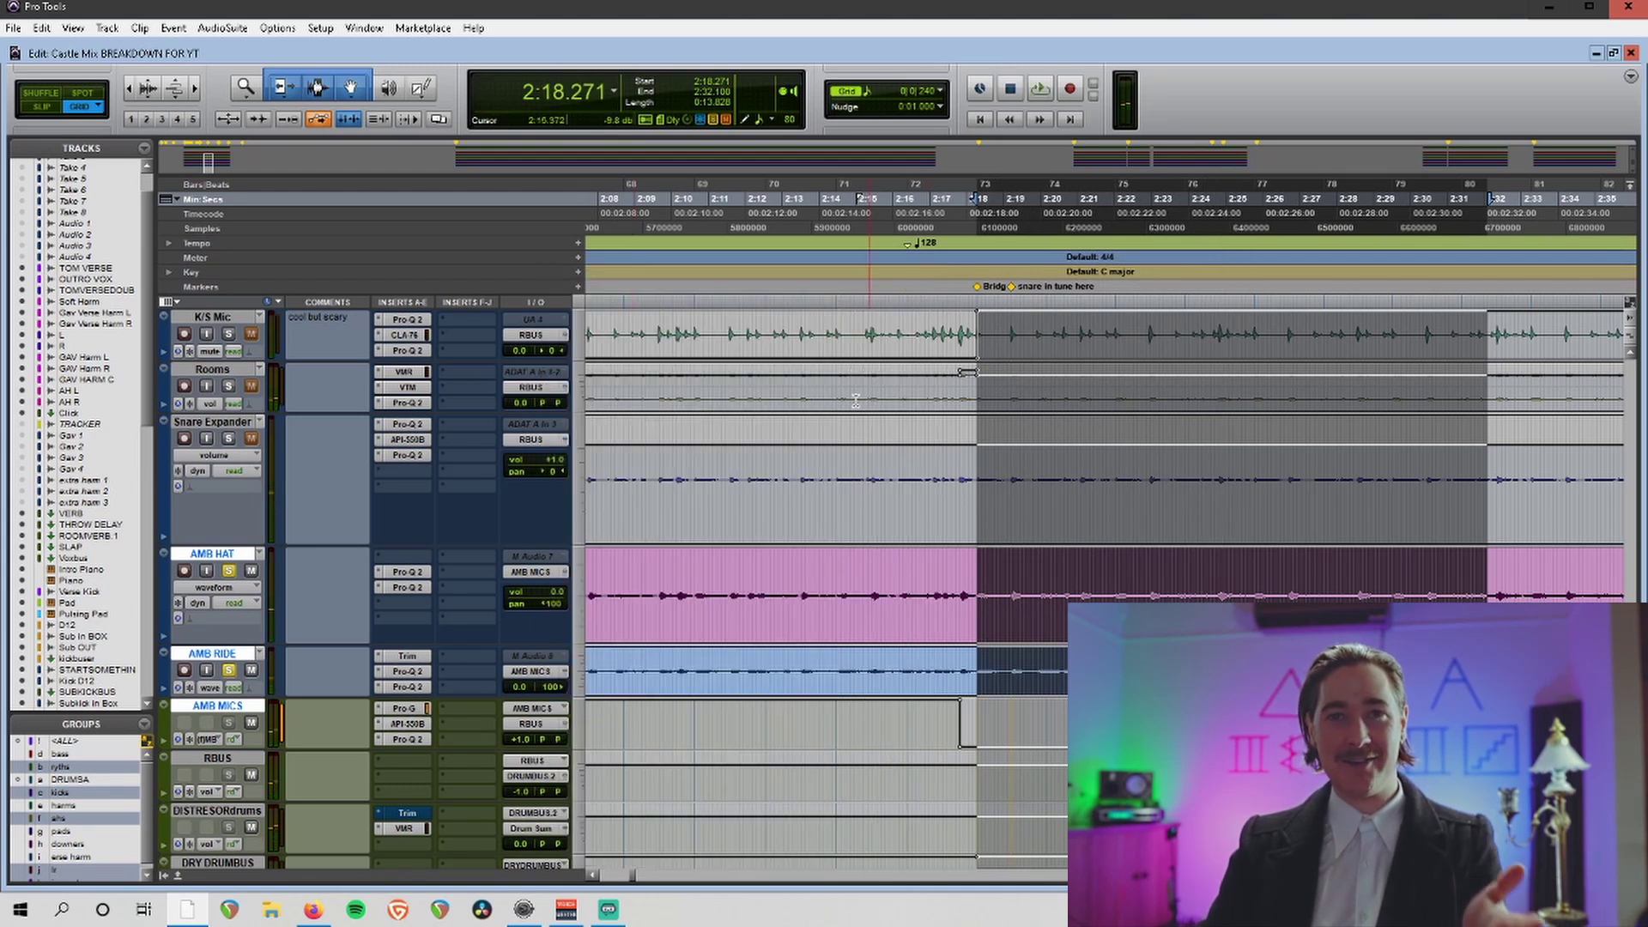
Review the EQ curve and boosted bell band of the last Pro-Q 2 insert on AMB MICS, and close the plug-in.
left_click(404, 740)
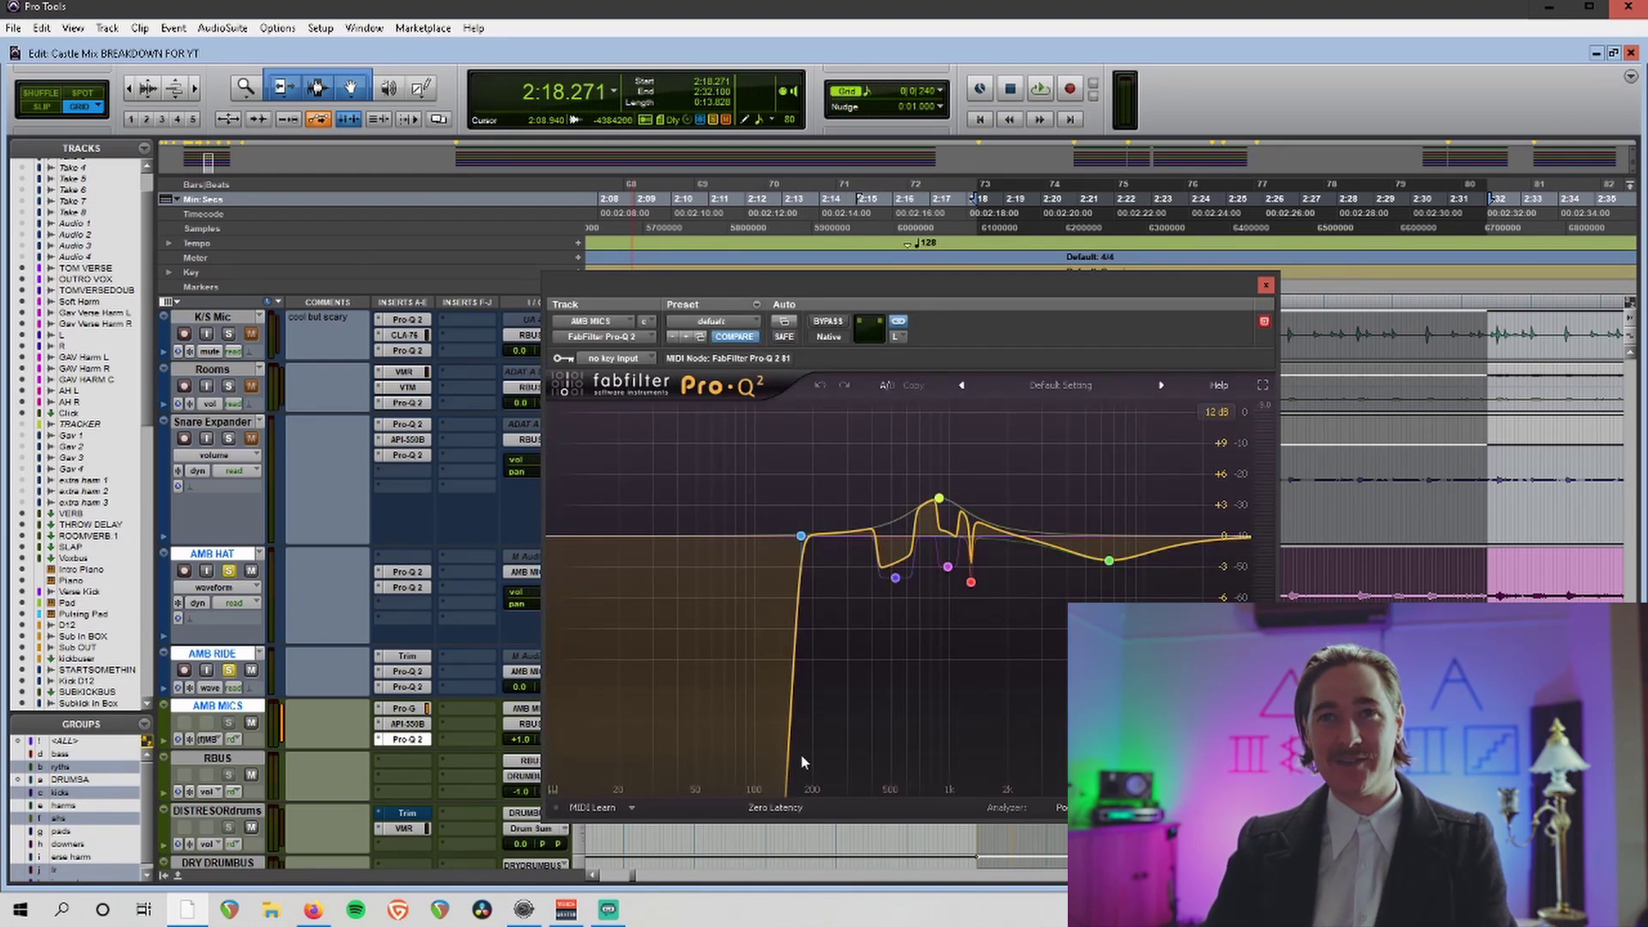
mouse_move(916, 459)
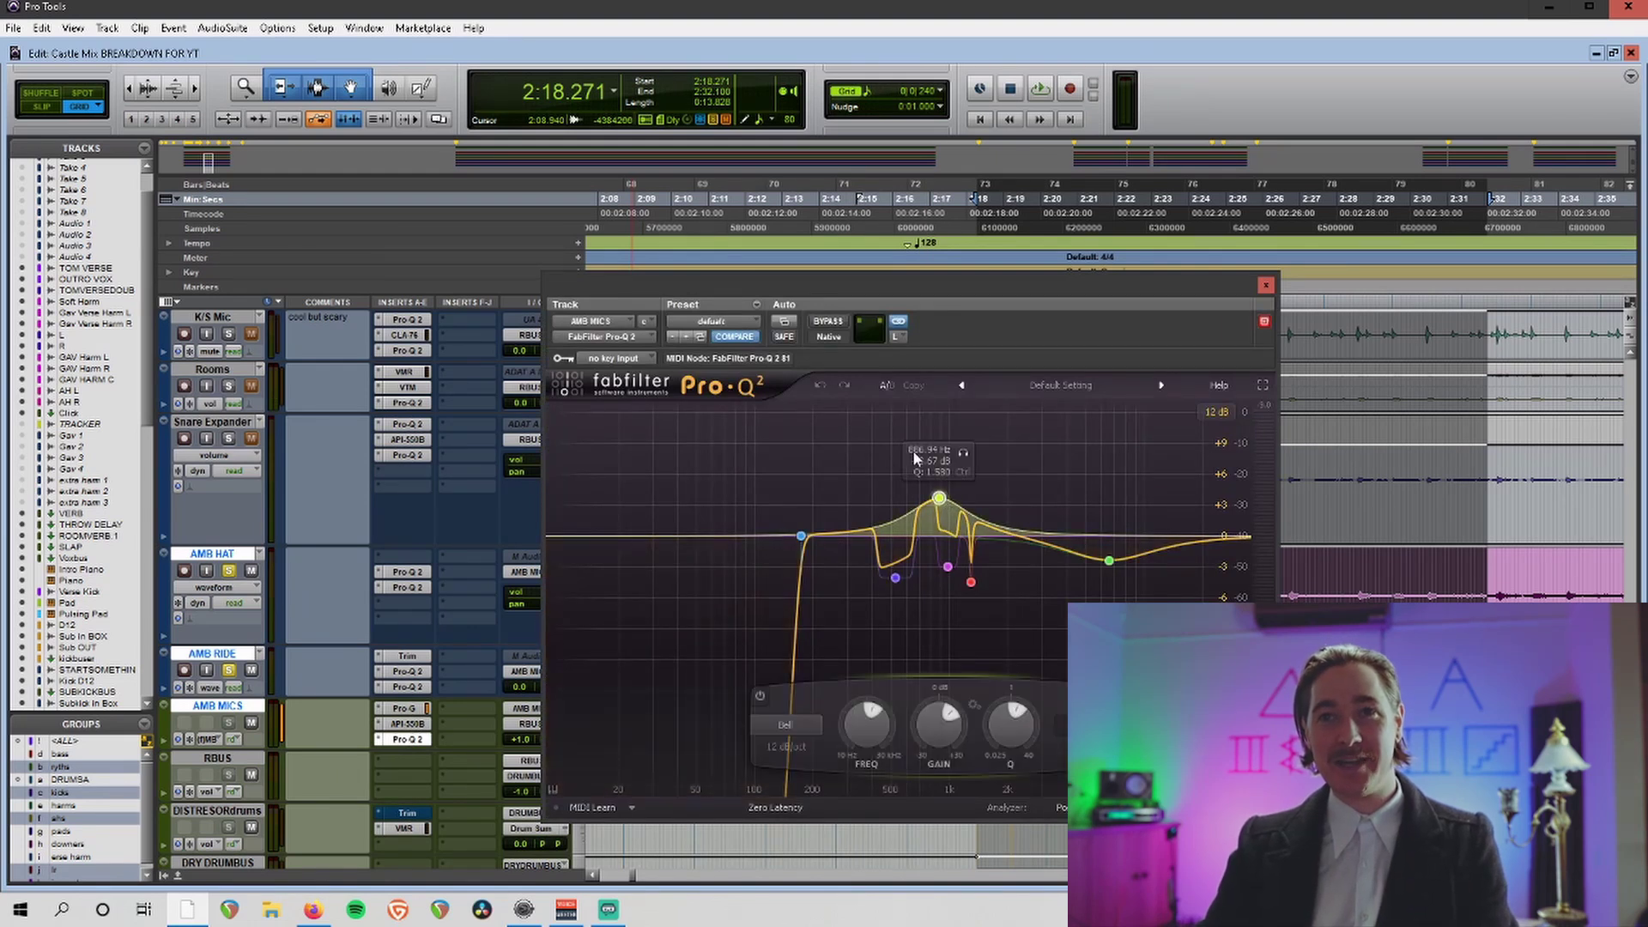
left_click(1266, 286)
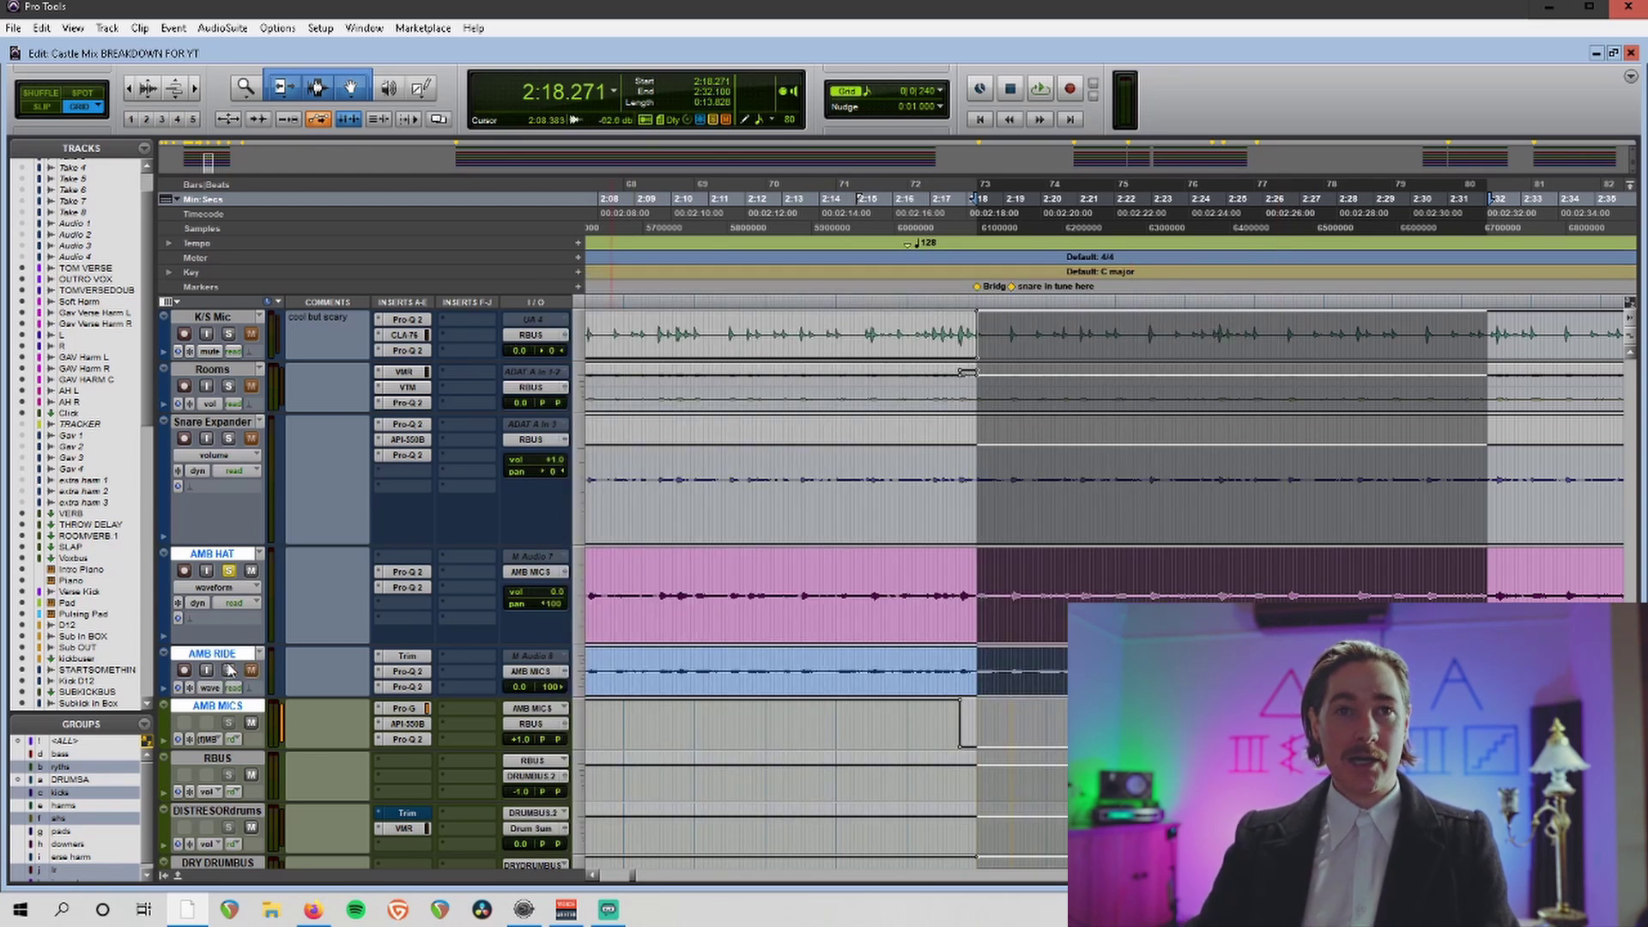
Take the AMB HAT and AMB RIDE tracks out of solo, and audition the Rooms track soloed over the bridge selection.
left_click(233, 572)
scroll(265, 584, "up", 2)
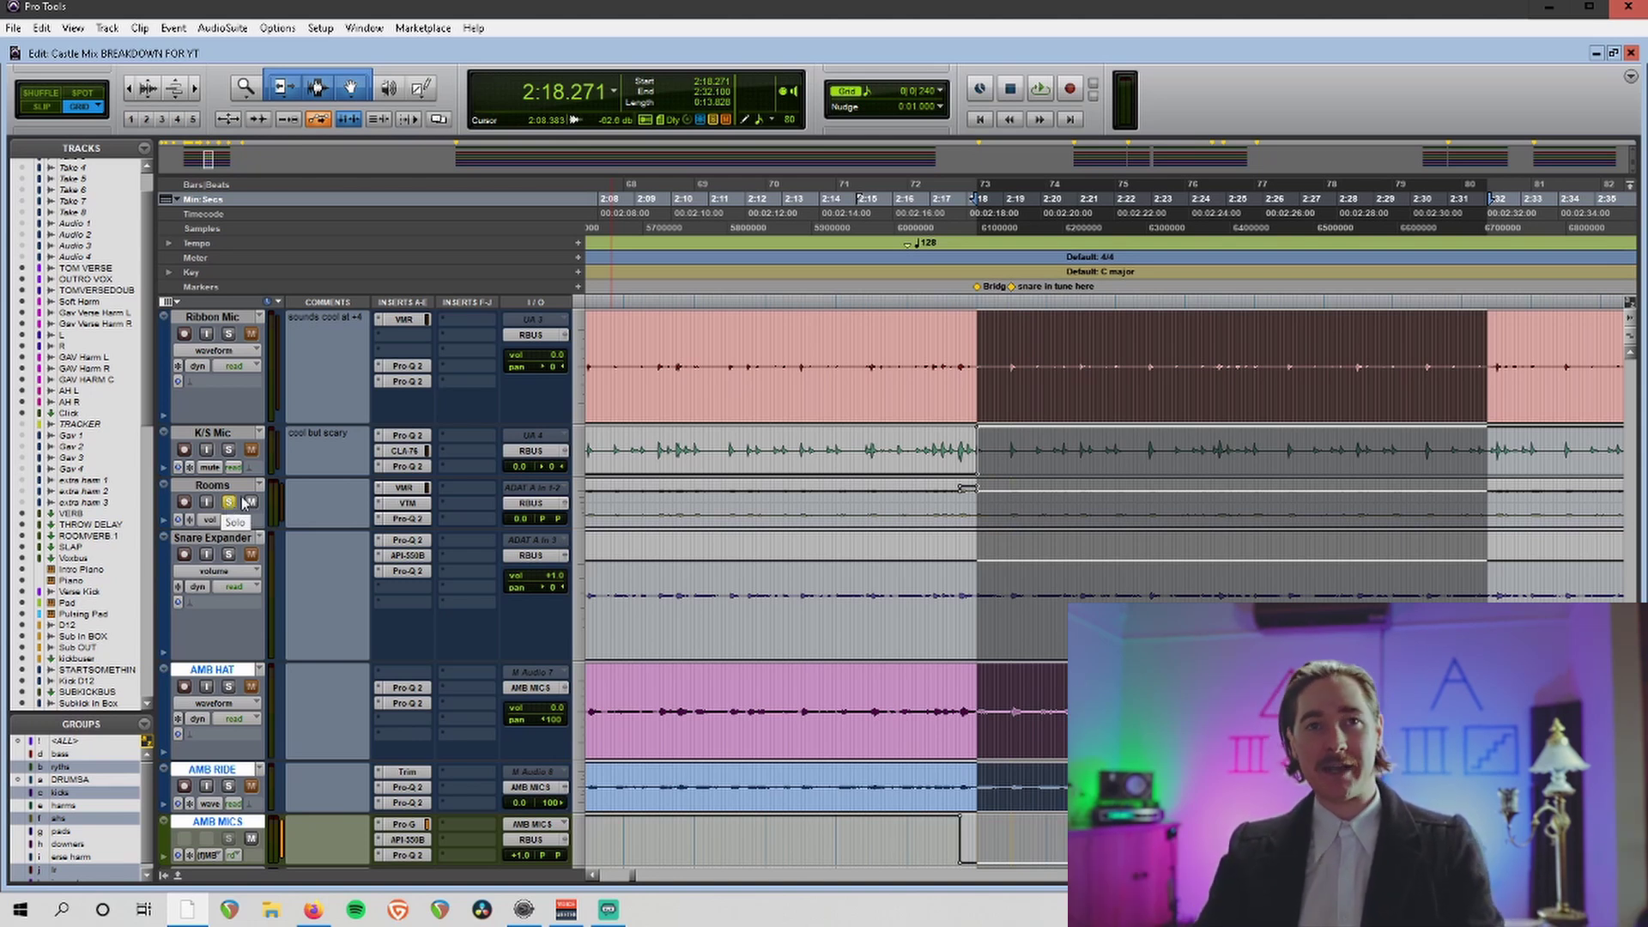
key("space")
key("space")
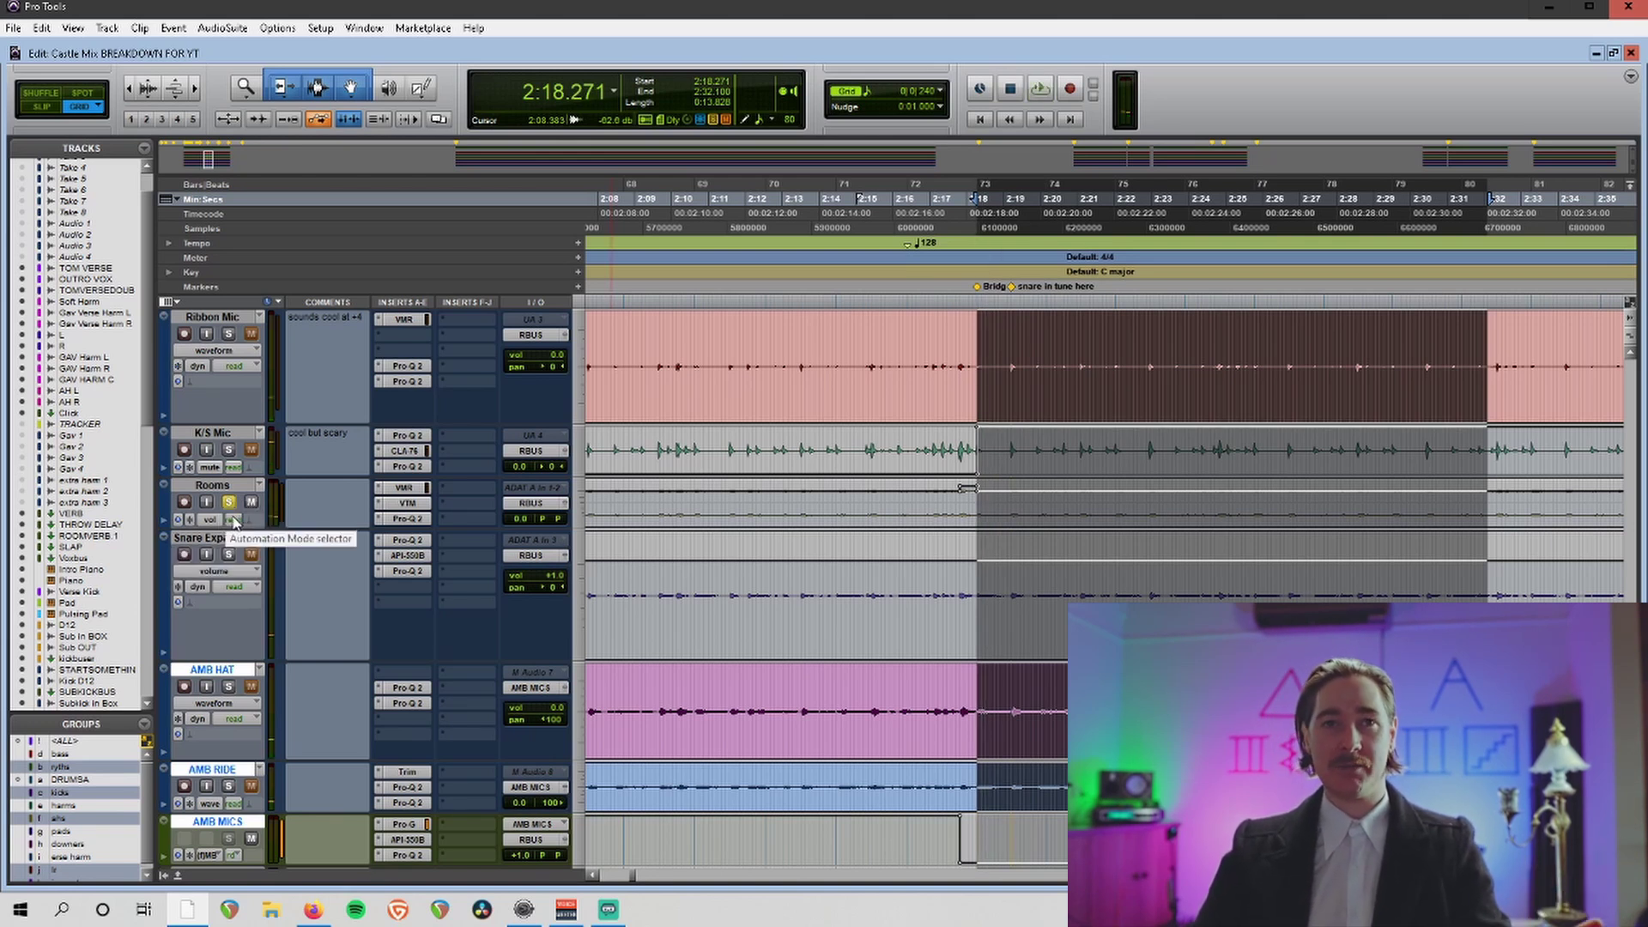
key("space")
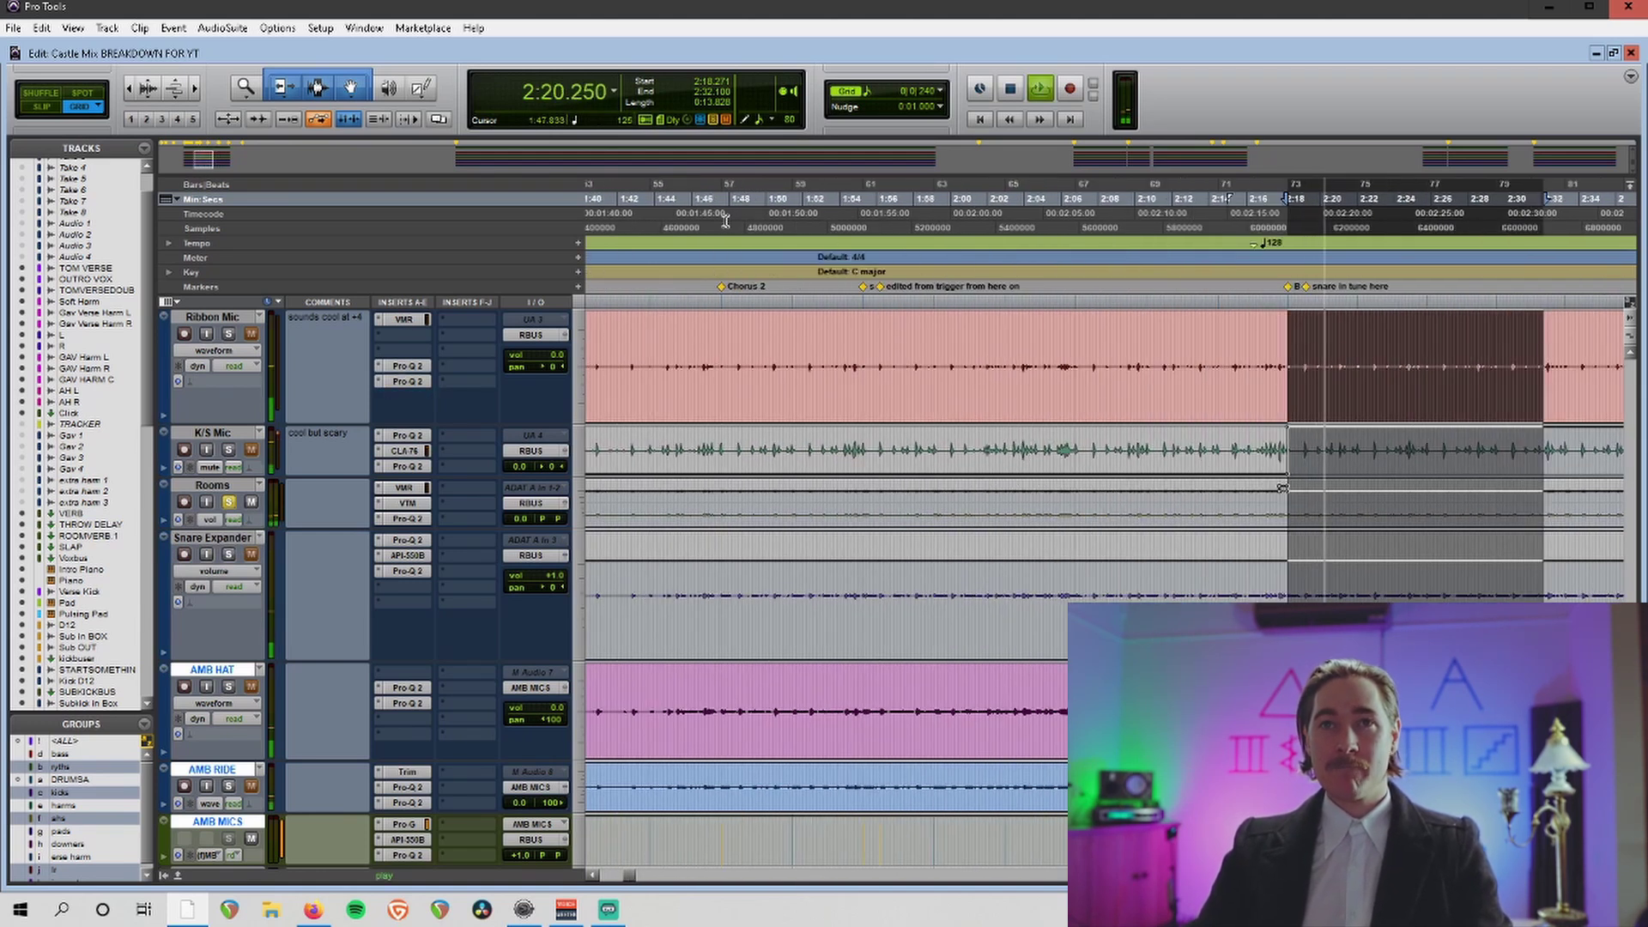
Audition Rooms from the Chorus 2 marker, and select the chorus range from about 1:47.716 to 1:56.116.
left_click(725, 221)
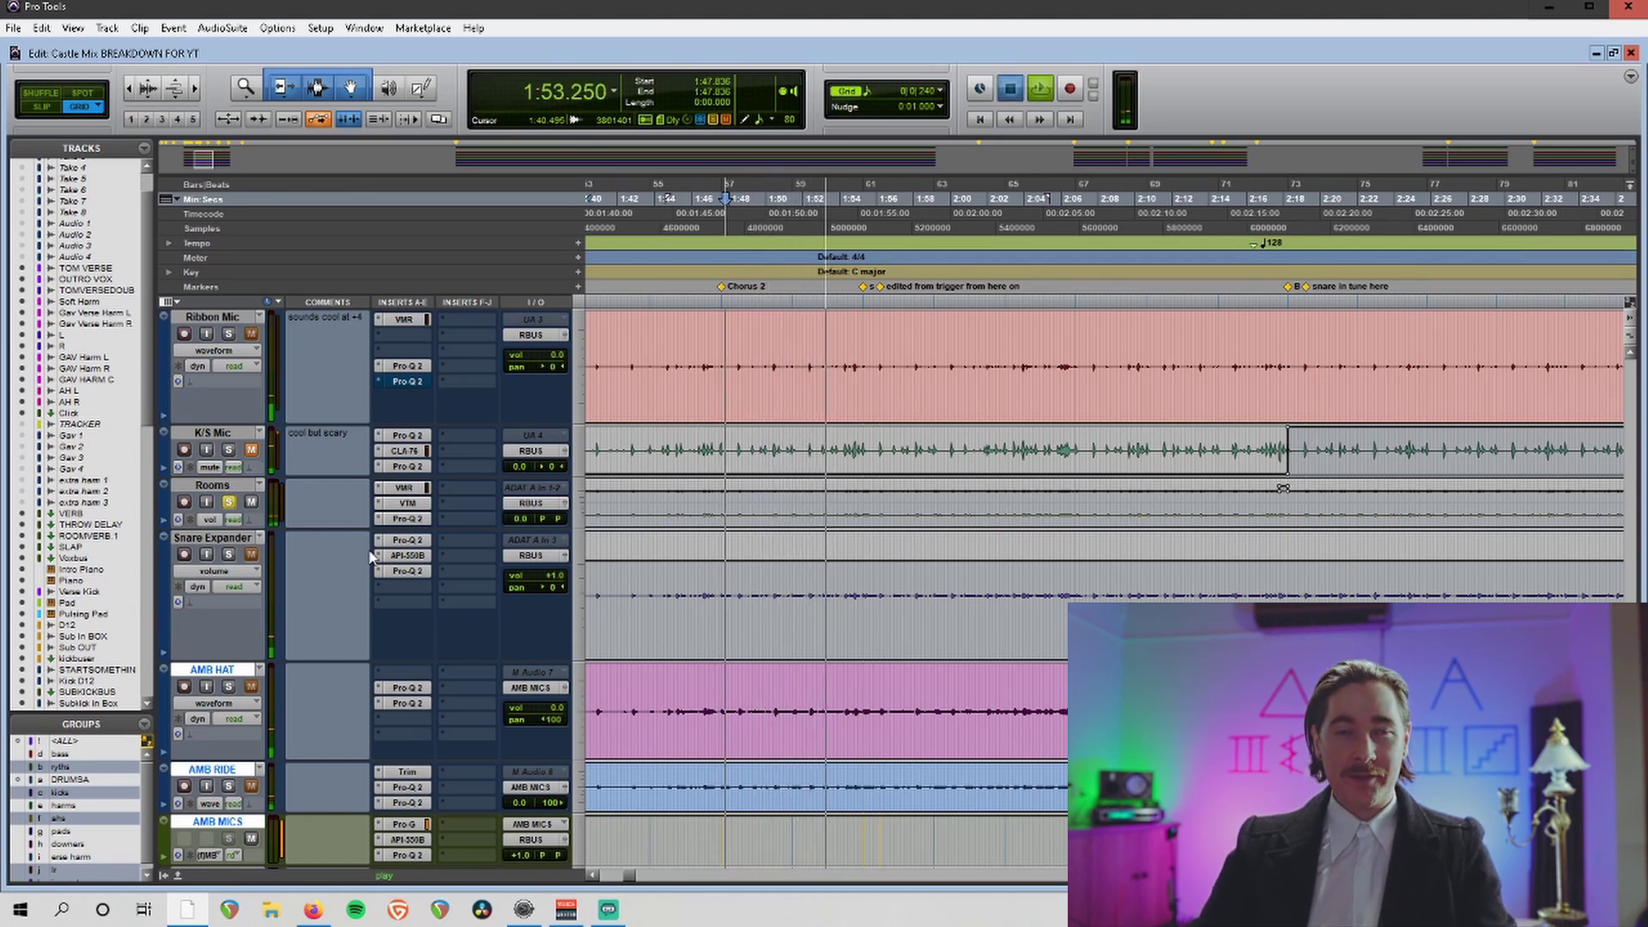
key("space")
left_click(215, 485)
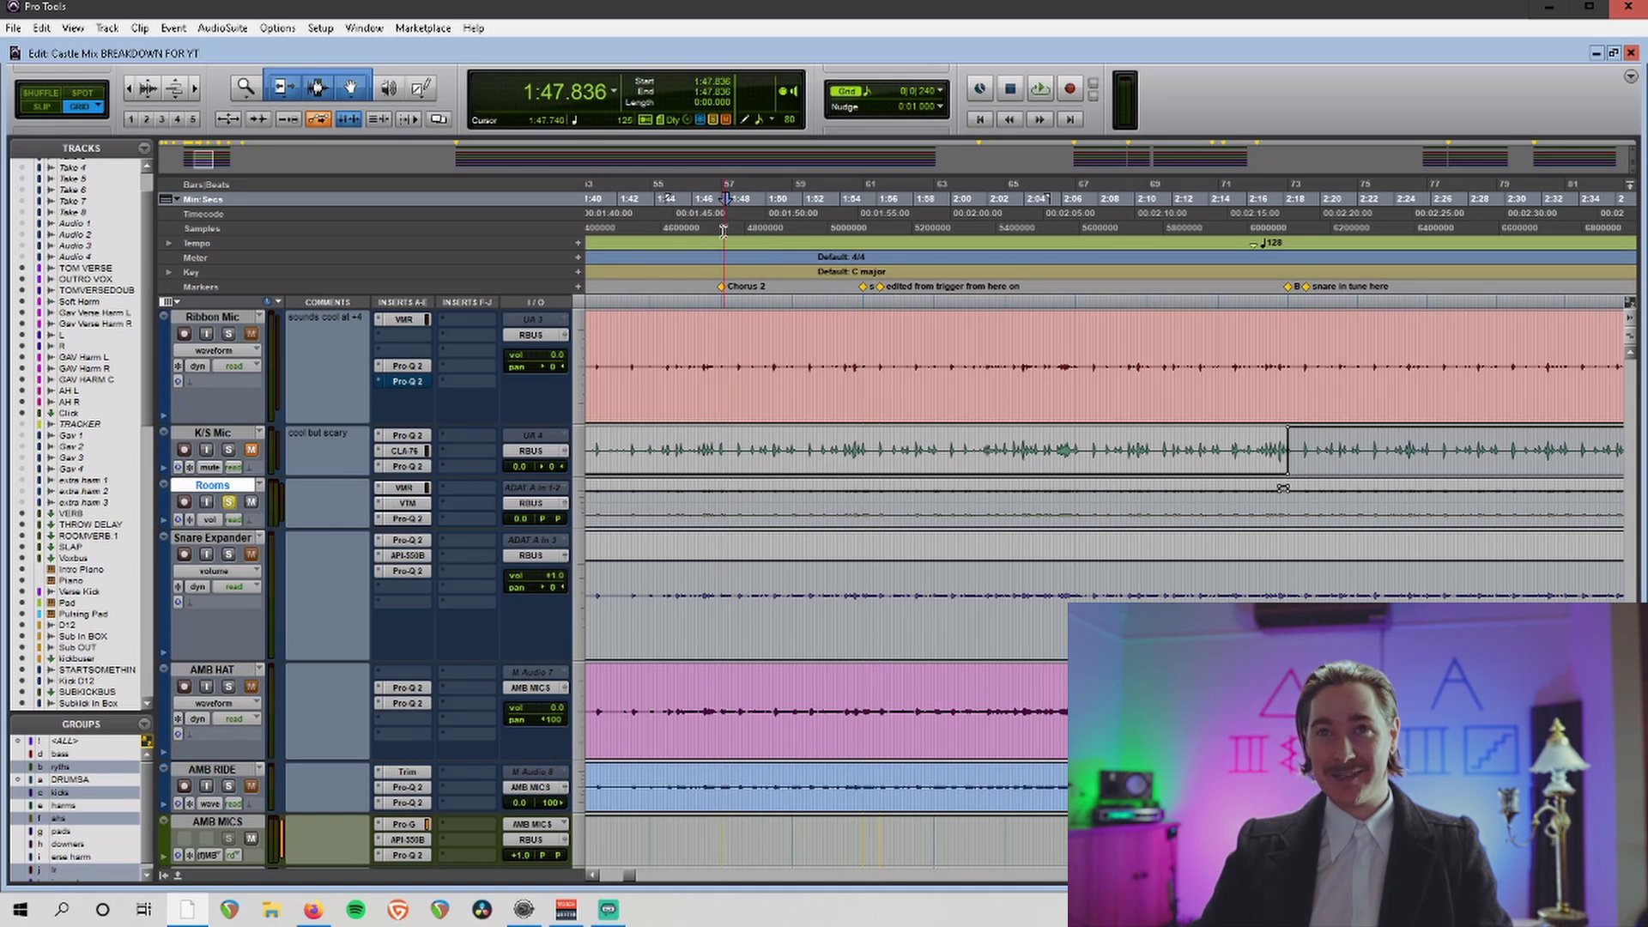
left_click_drag(724, 243, 877, 242)
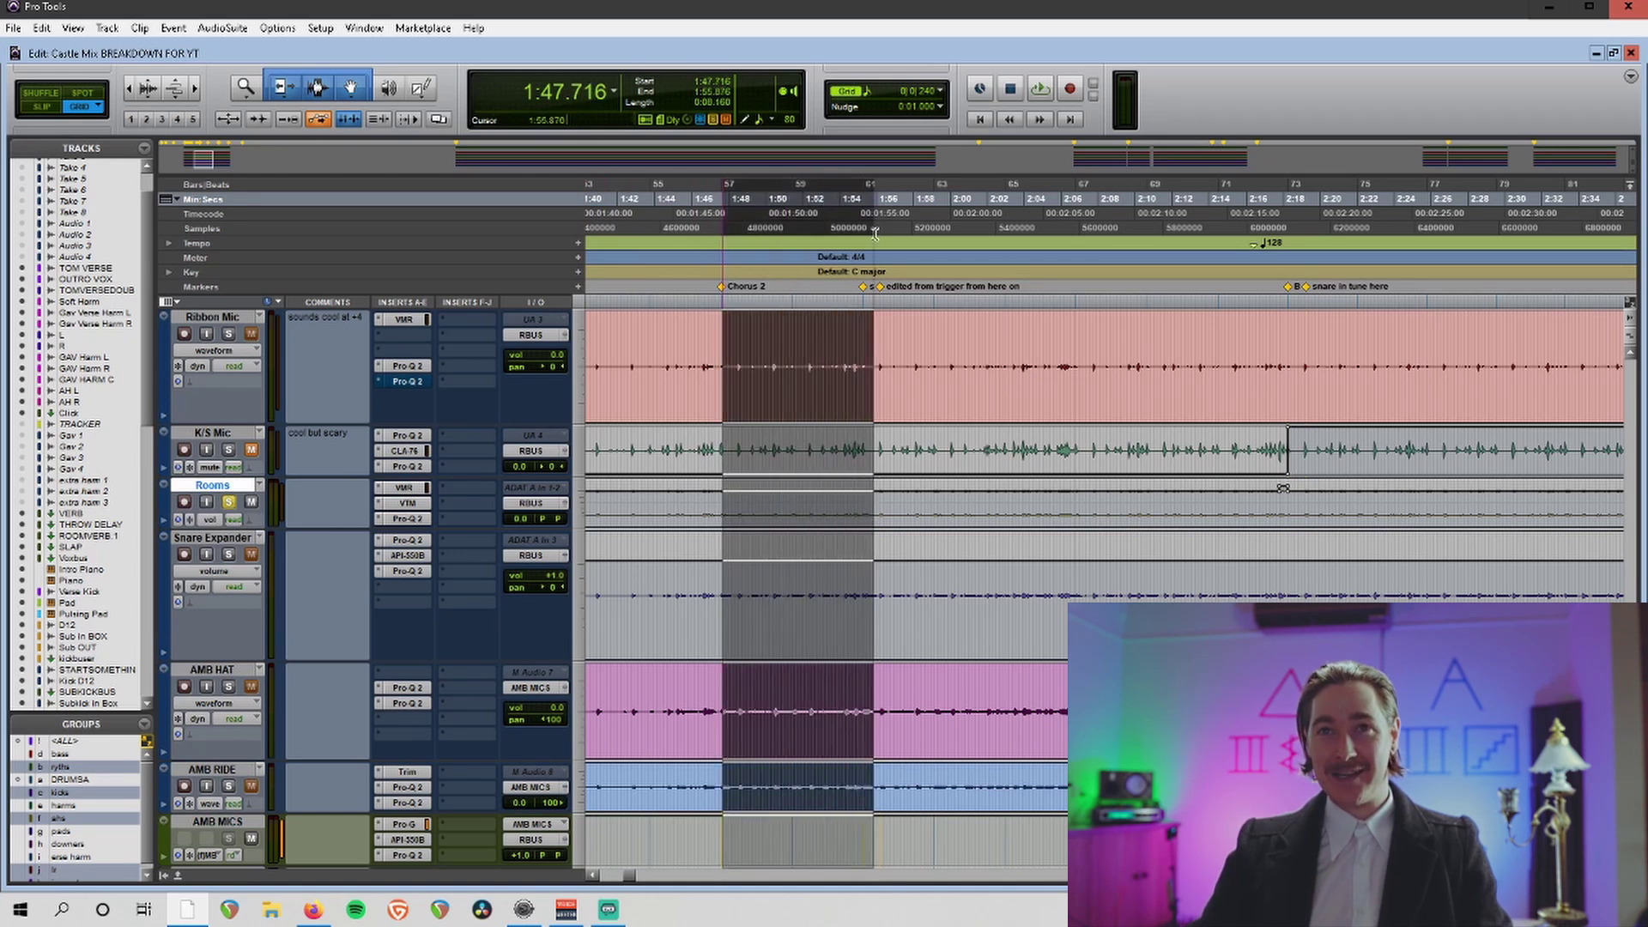
Inspect the first Virtual Mix Rack insert on Rooms, and compare its Virtual Tape Machines bypassed and active during playback.
left_click(403, 488)
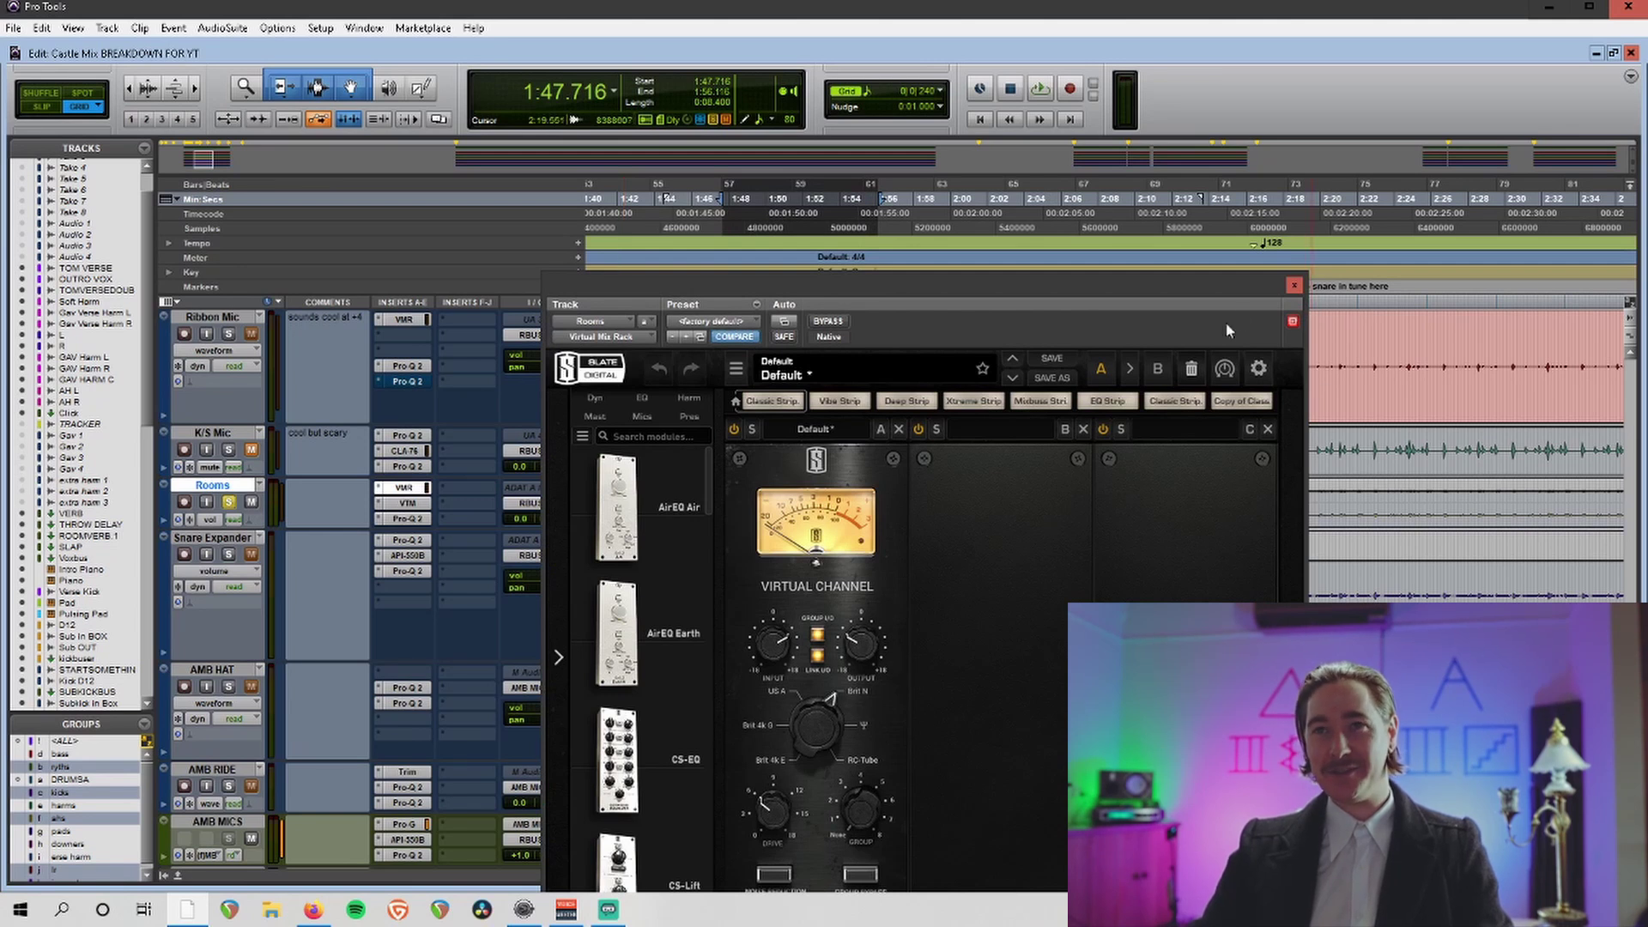
left_click(1293, 285)
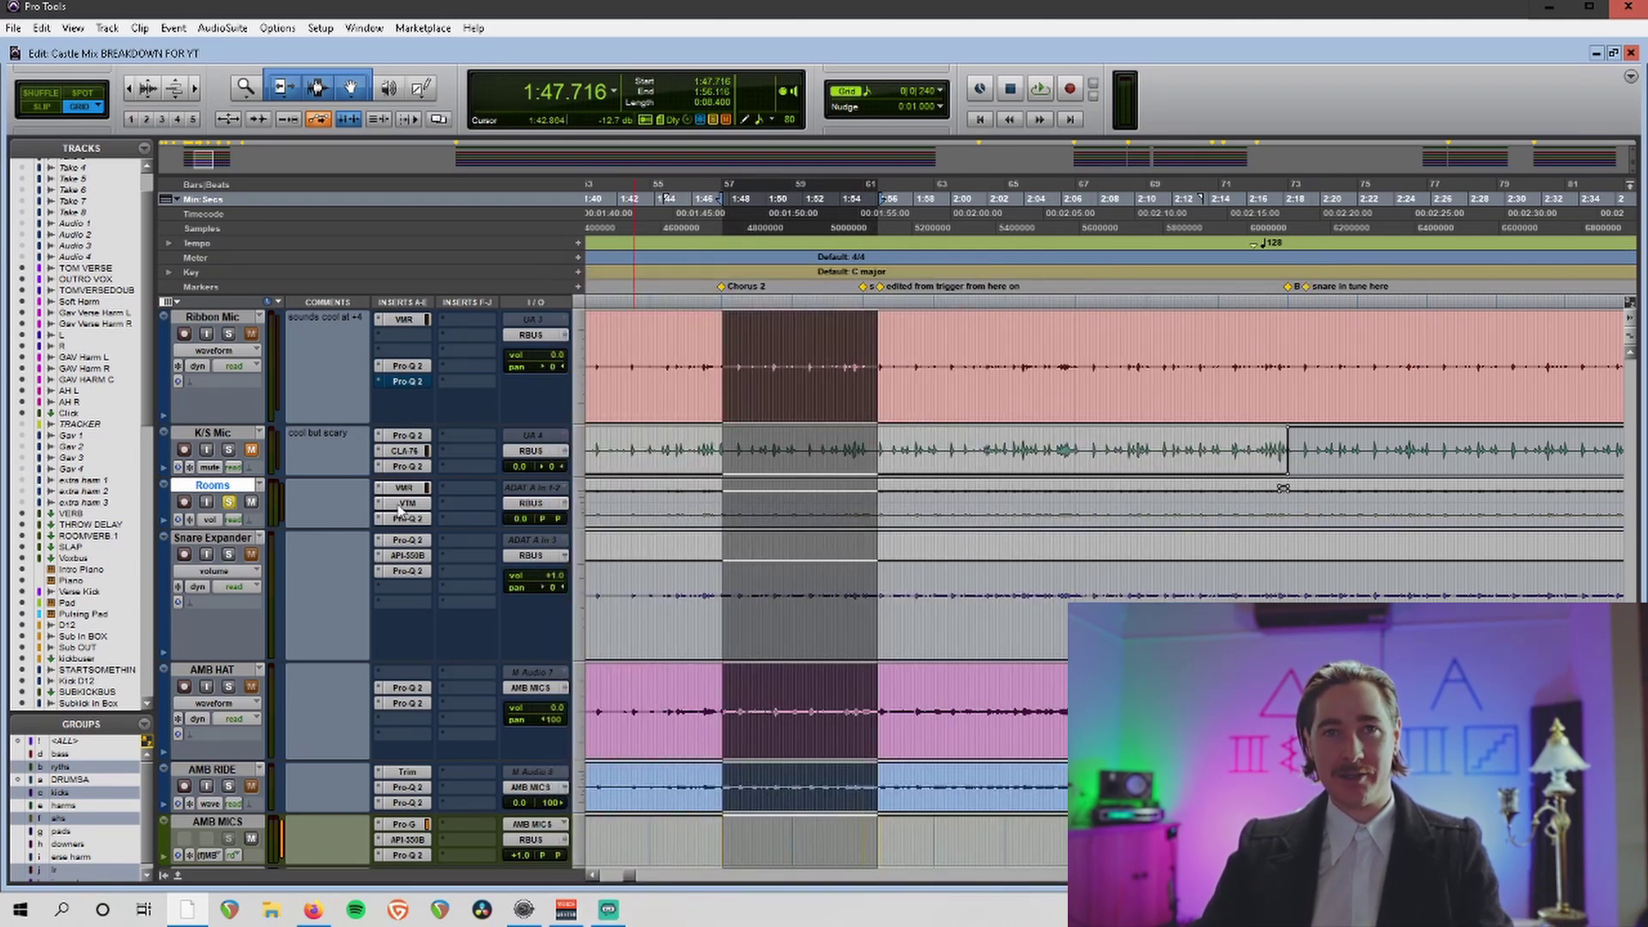
key("space")
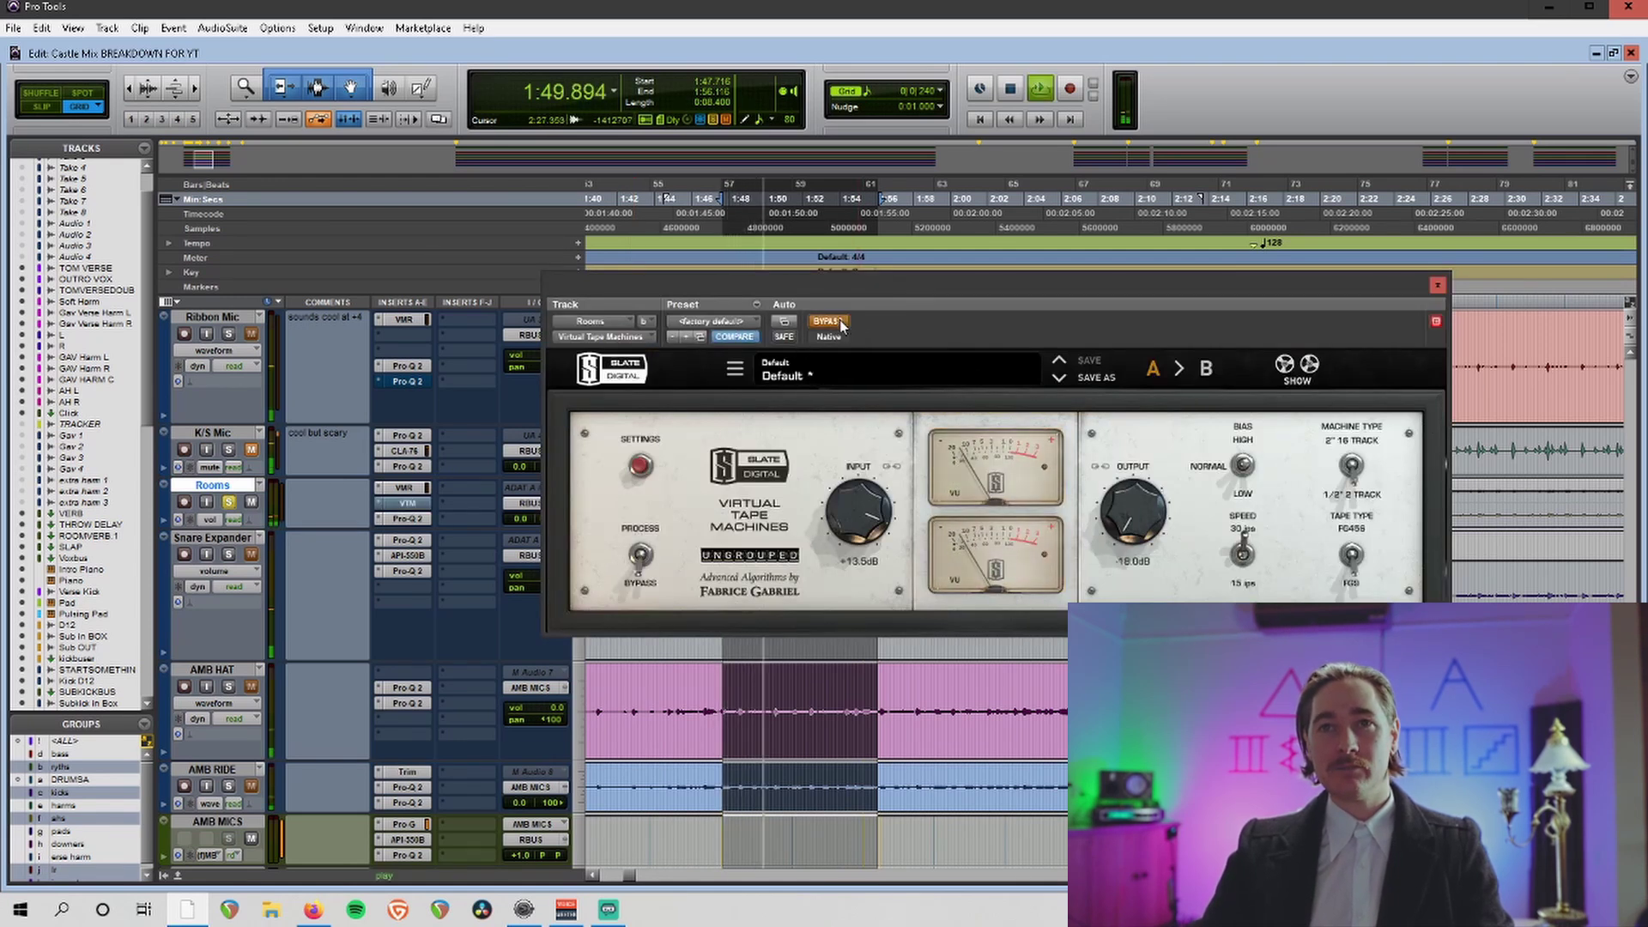
left_click(840, 320)
left_click(840, 320)
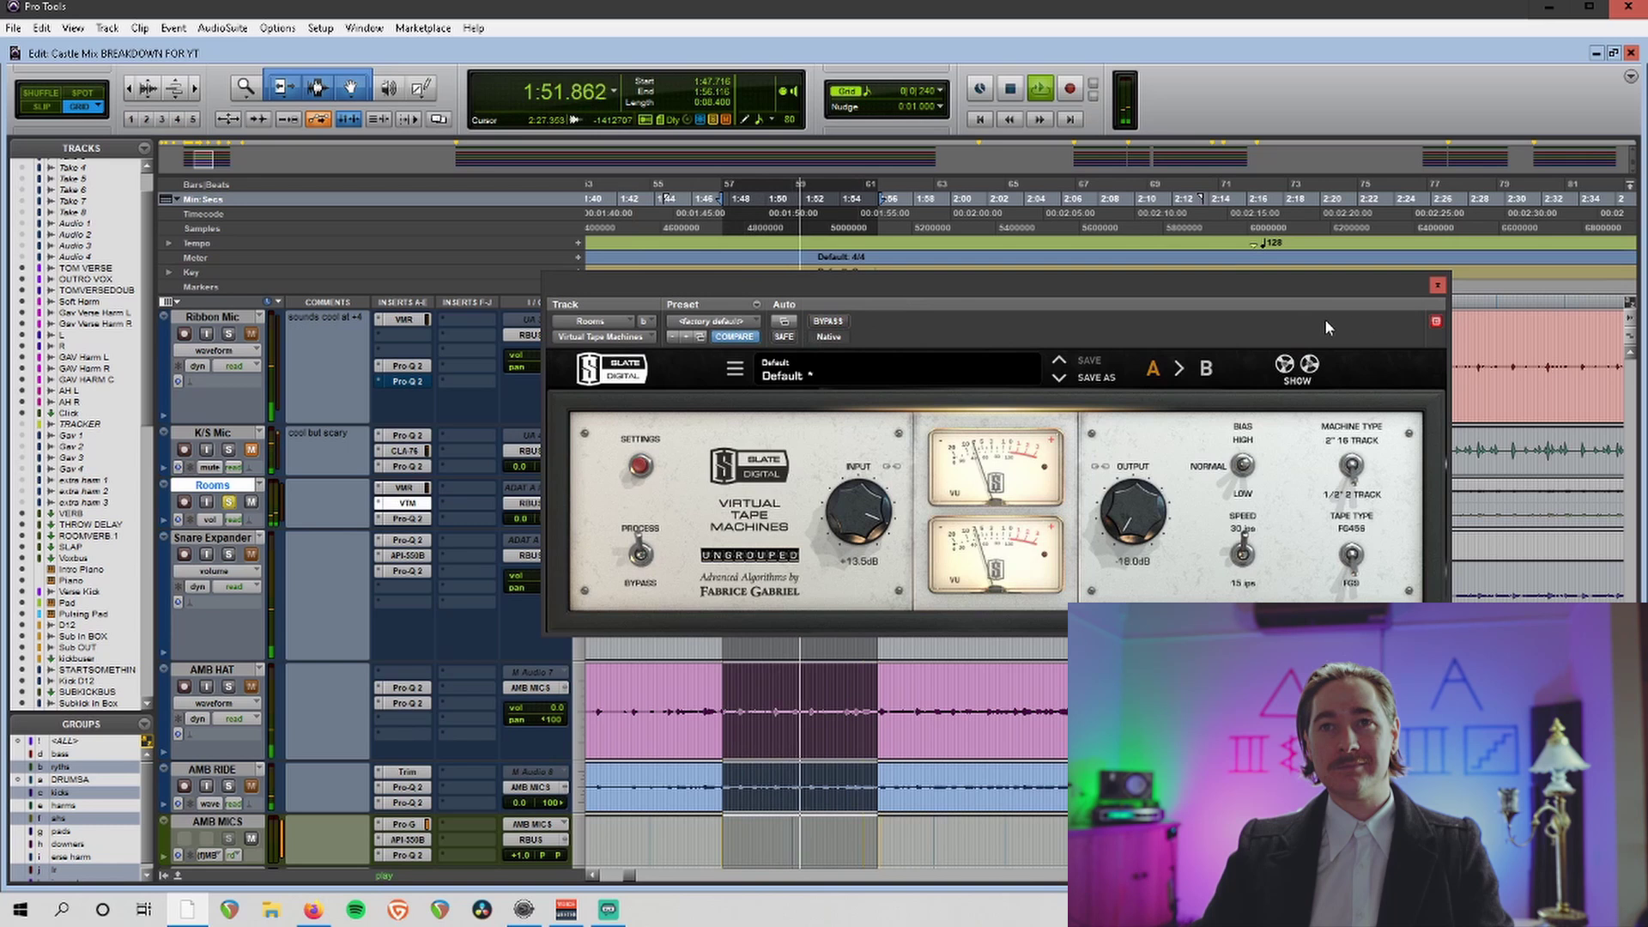
key("space")
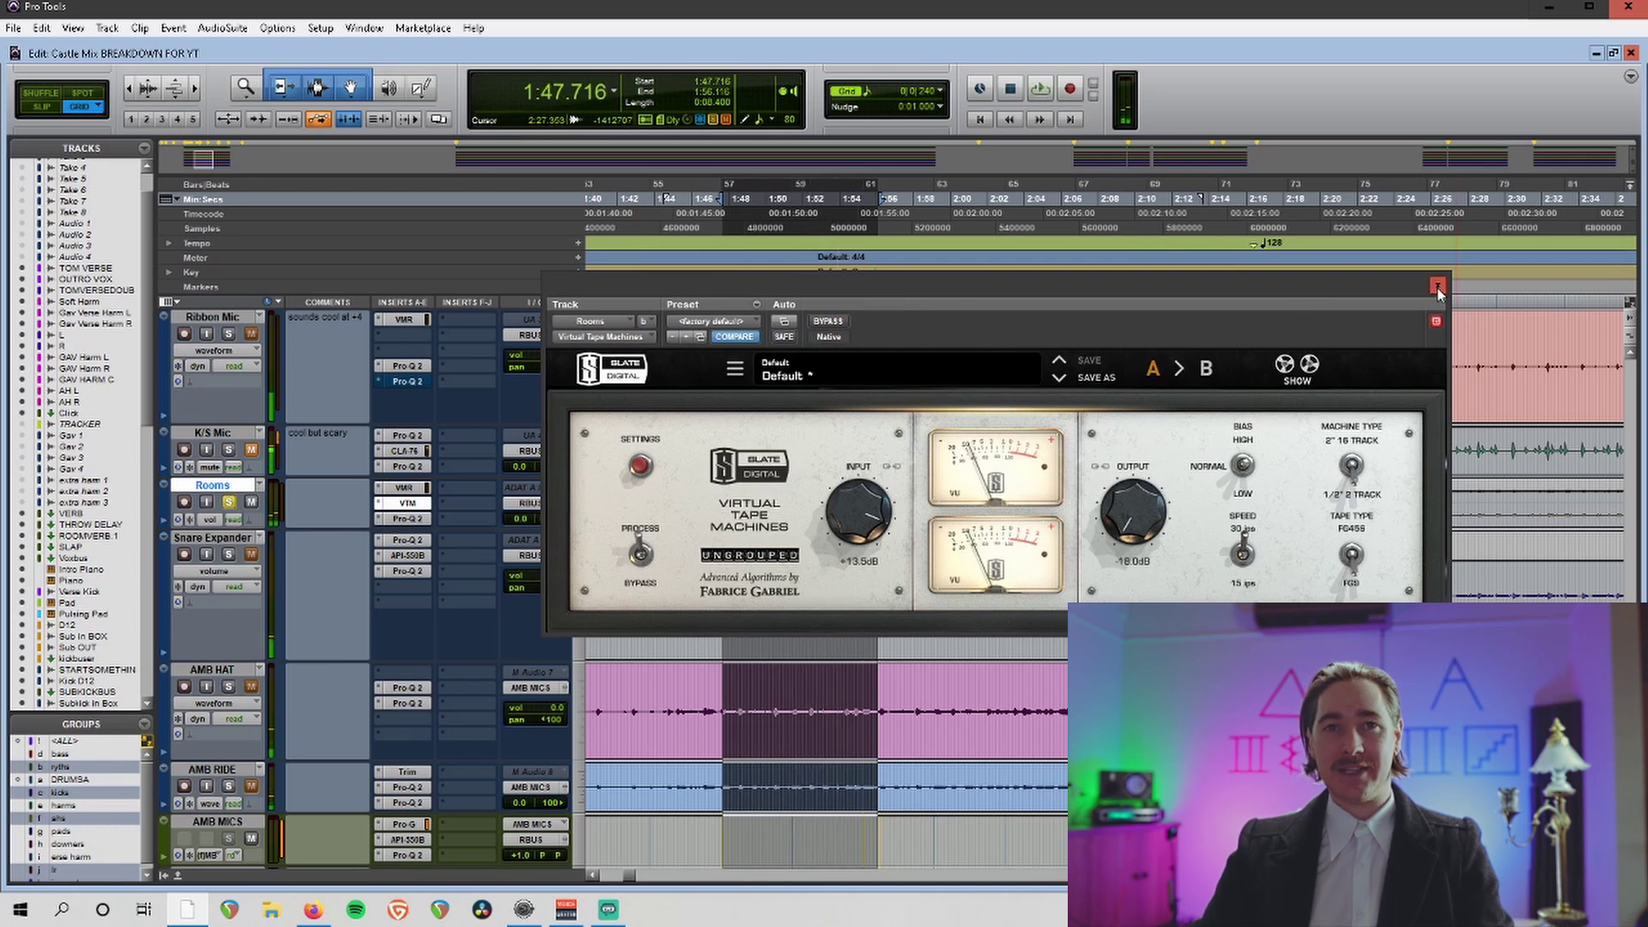
left_click(1438, 286)
Enlarge the Rooms track to show all its inserts, and inspect the low-shelf band in its Pro-Q 2.
left_click(418, 520)
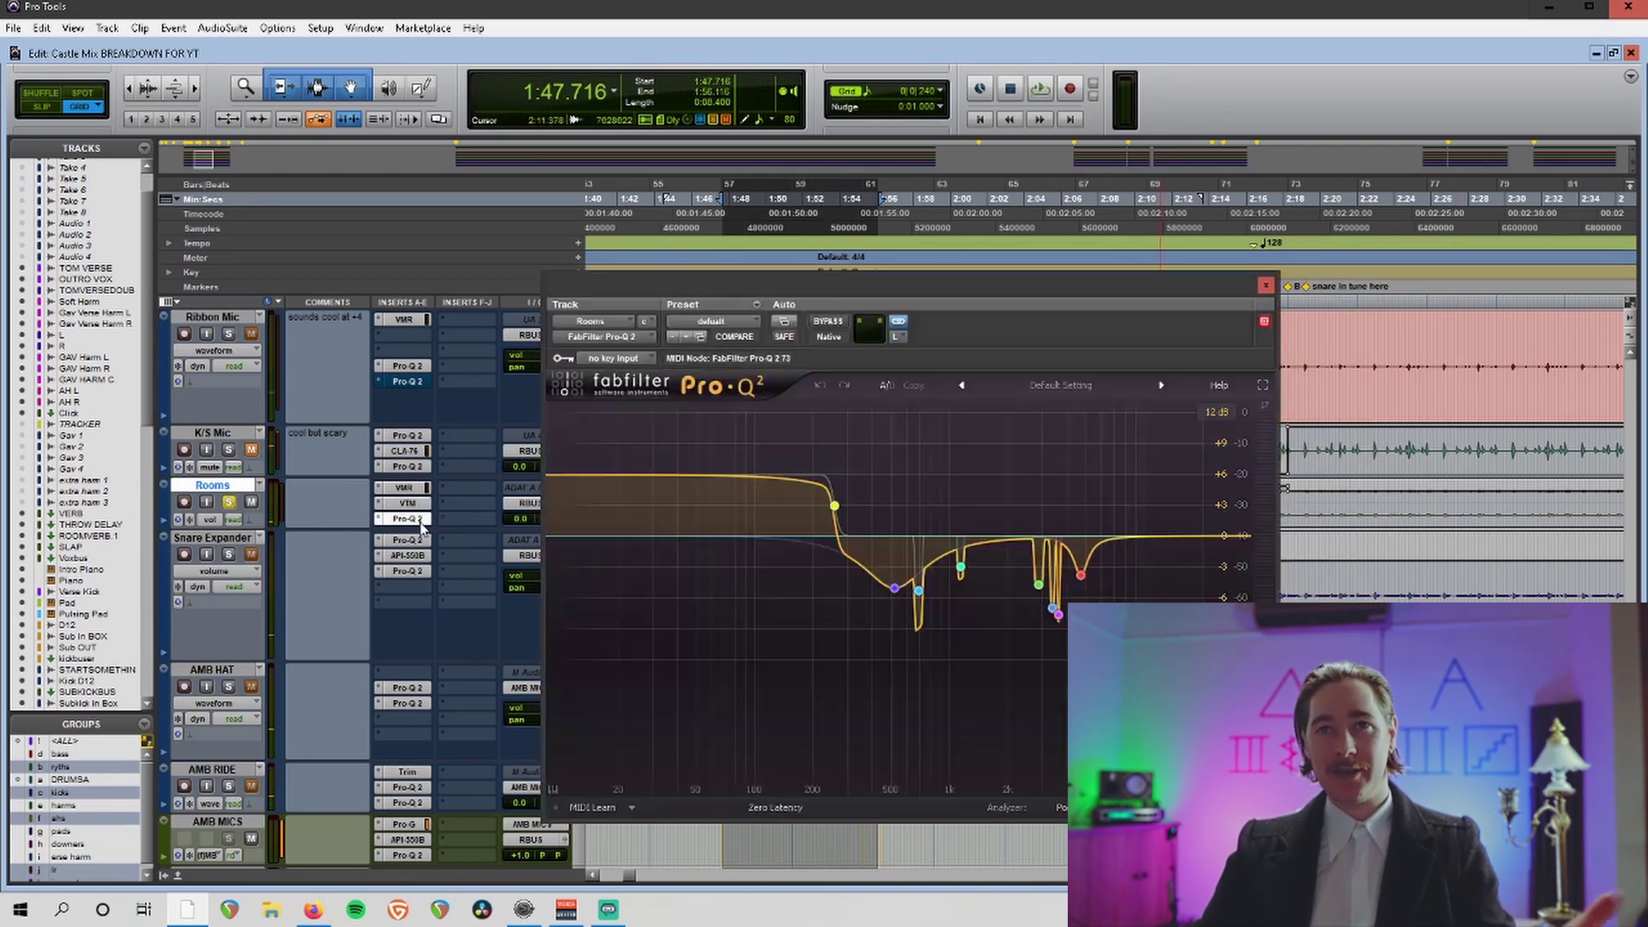
left_click_drag(248, 527, 249, 607)
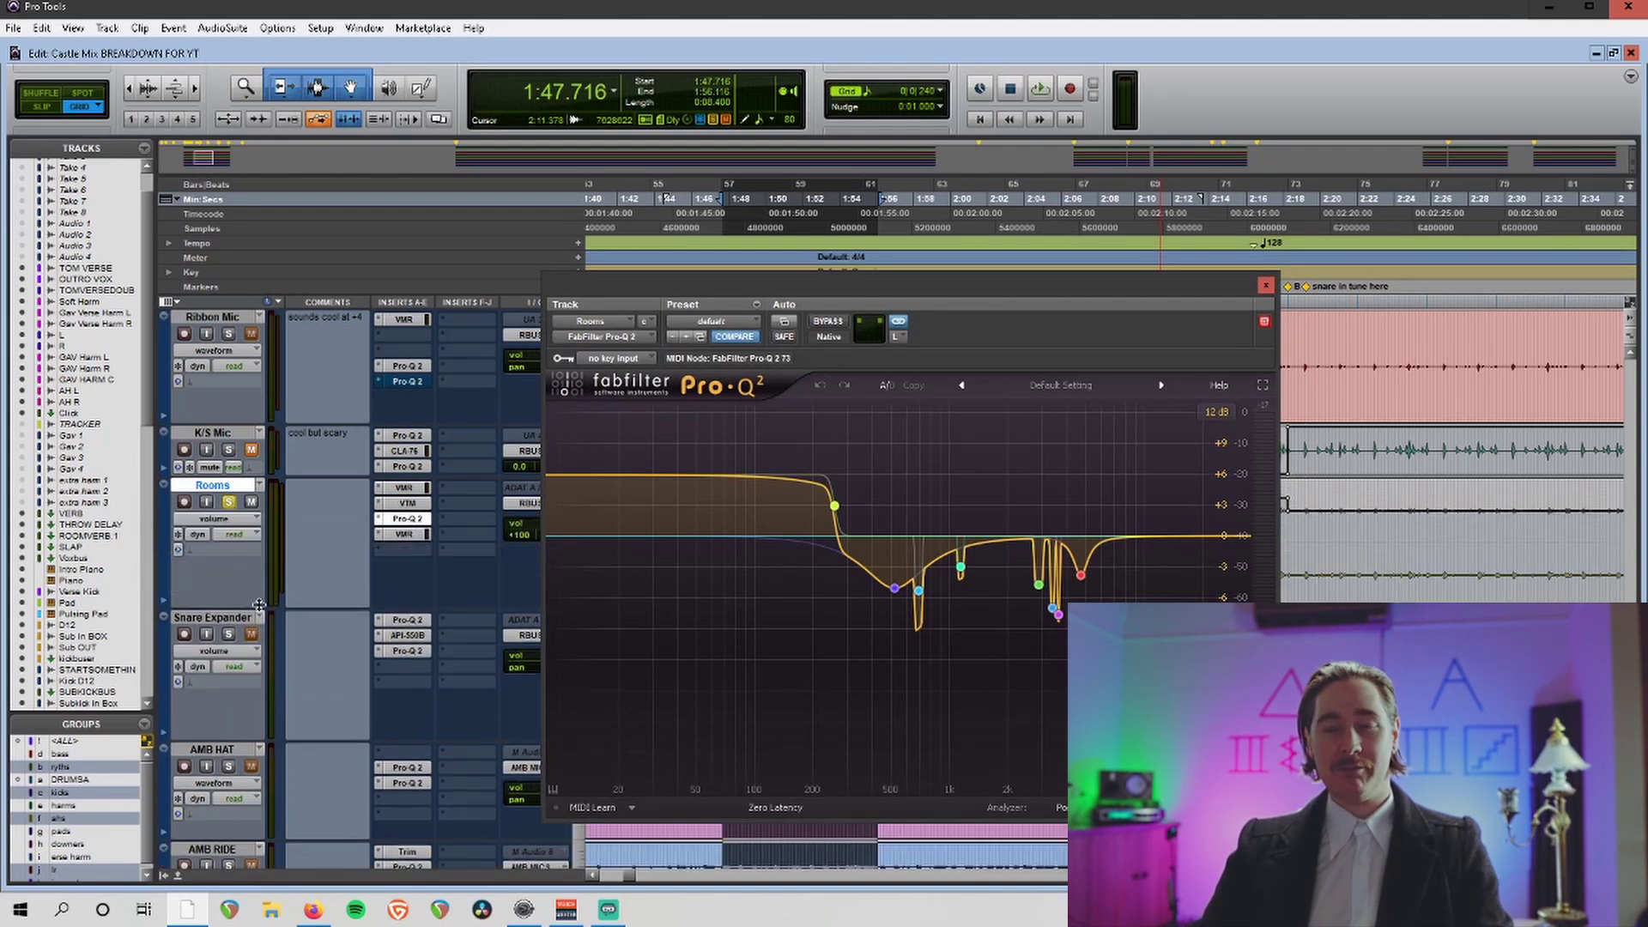
left_click(648, 515)
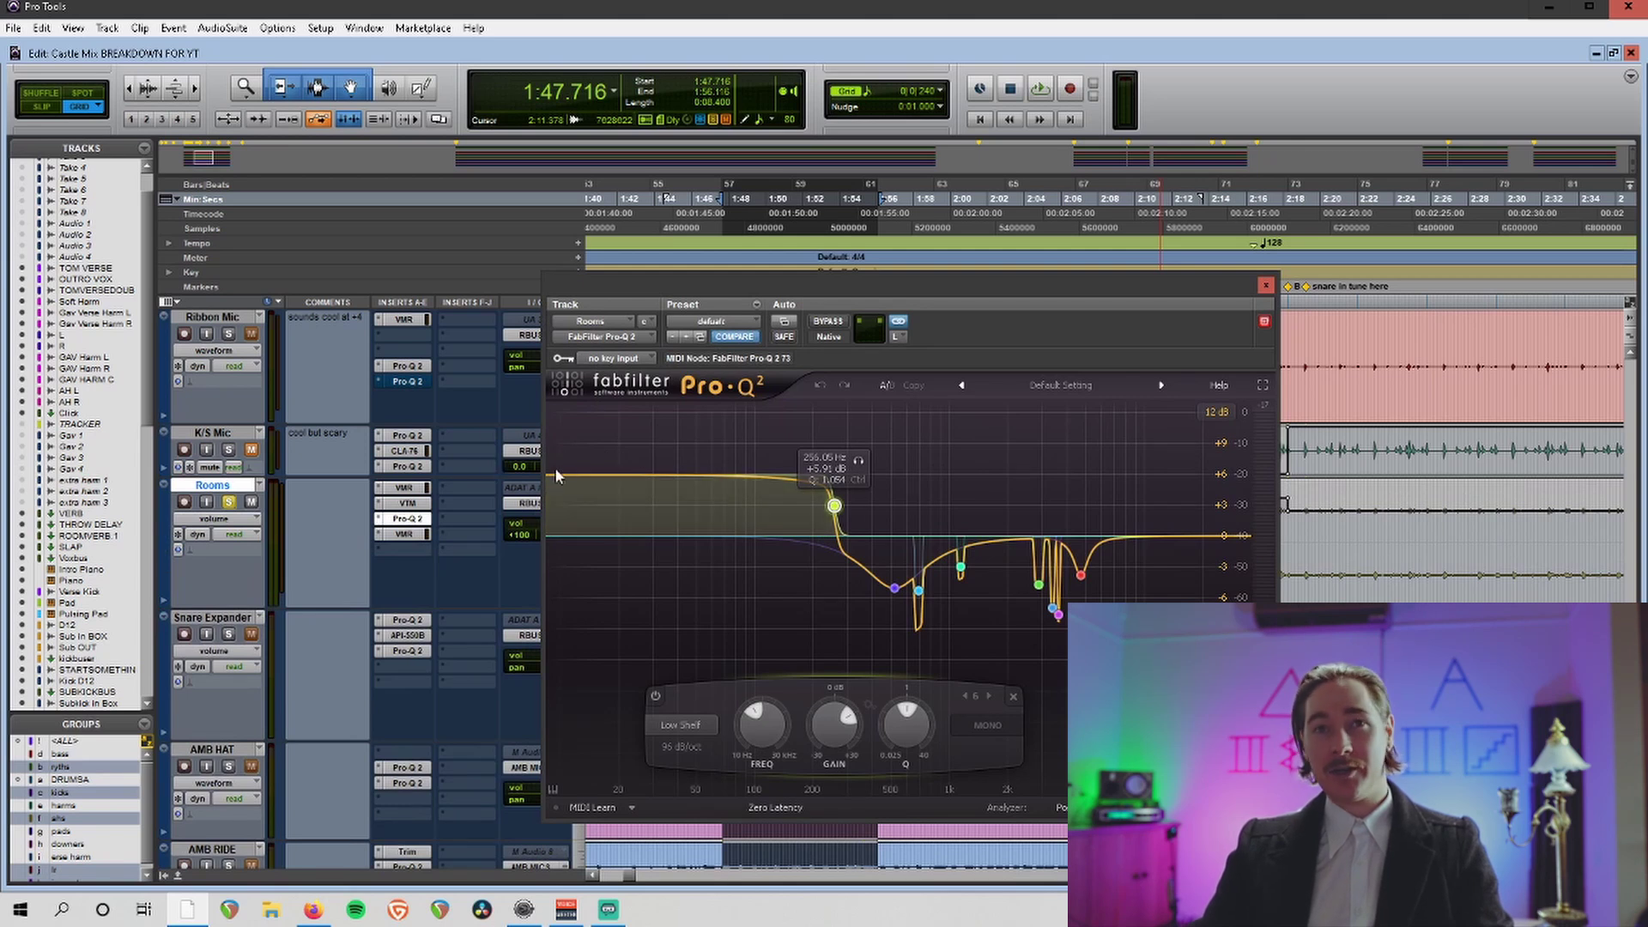
Play the chorus selection and compare the Rooms Pro-Q 2 bypassed and active.
key("space")
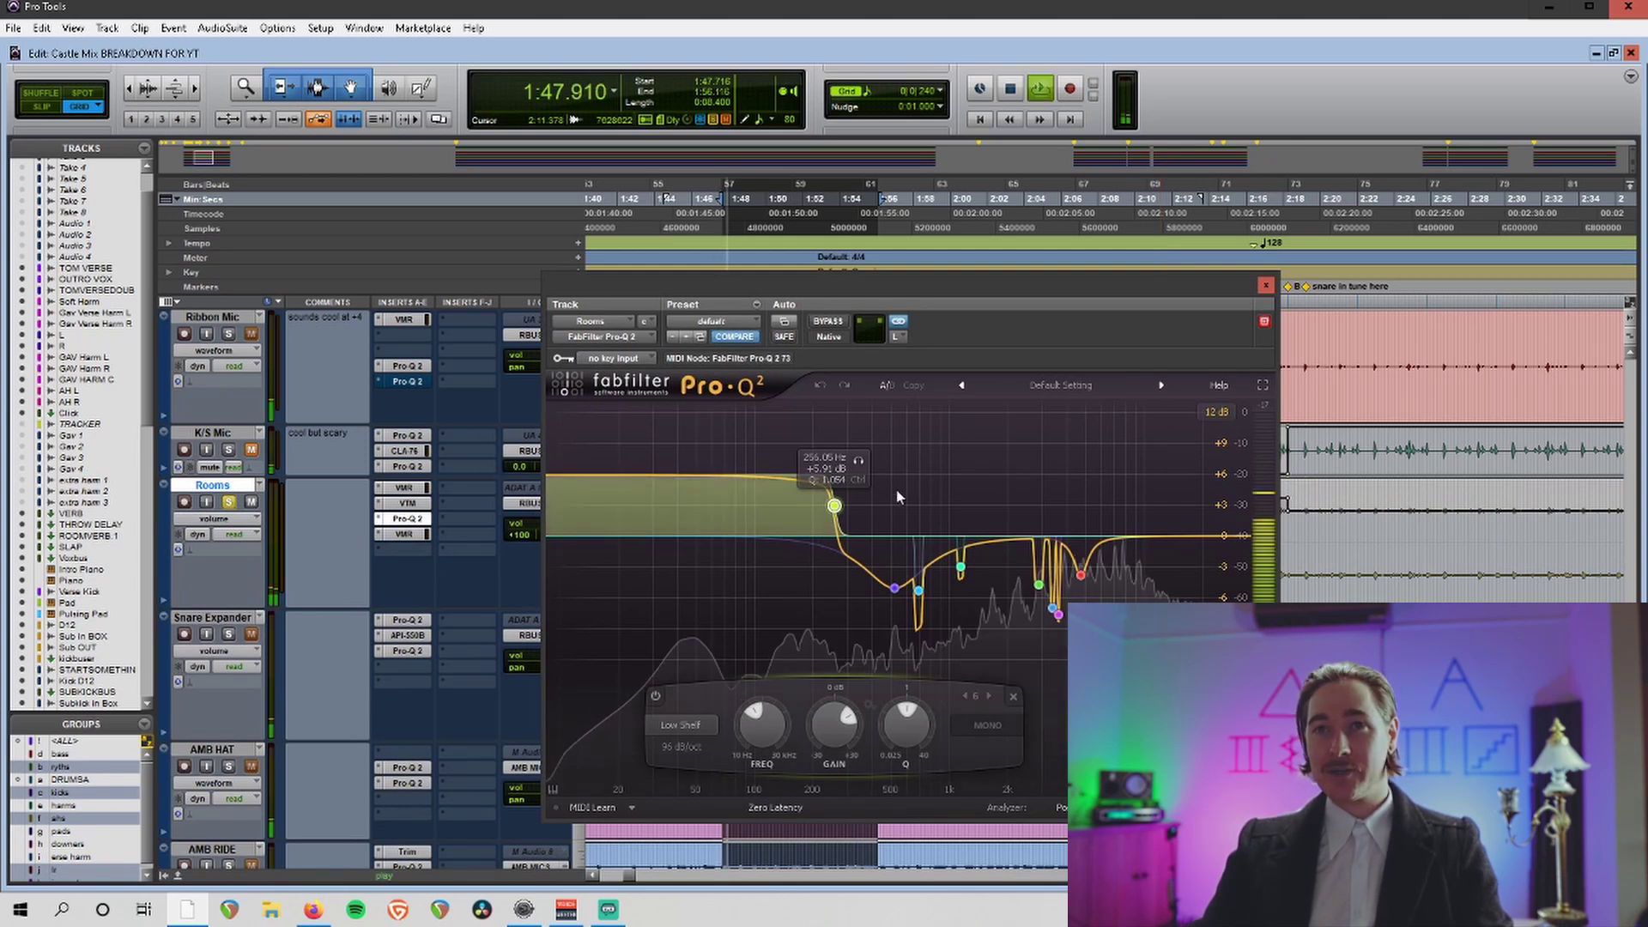
left_click(827, 322)
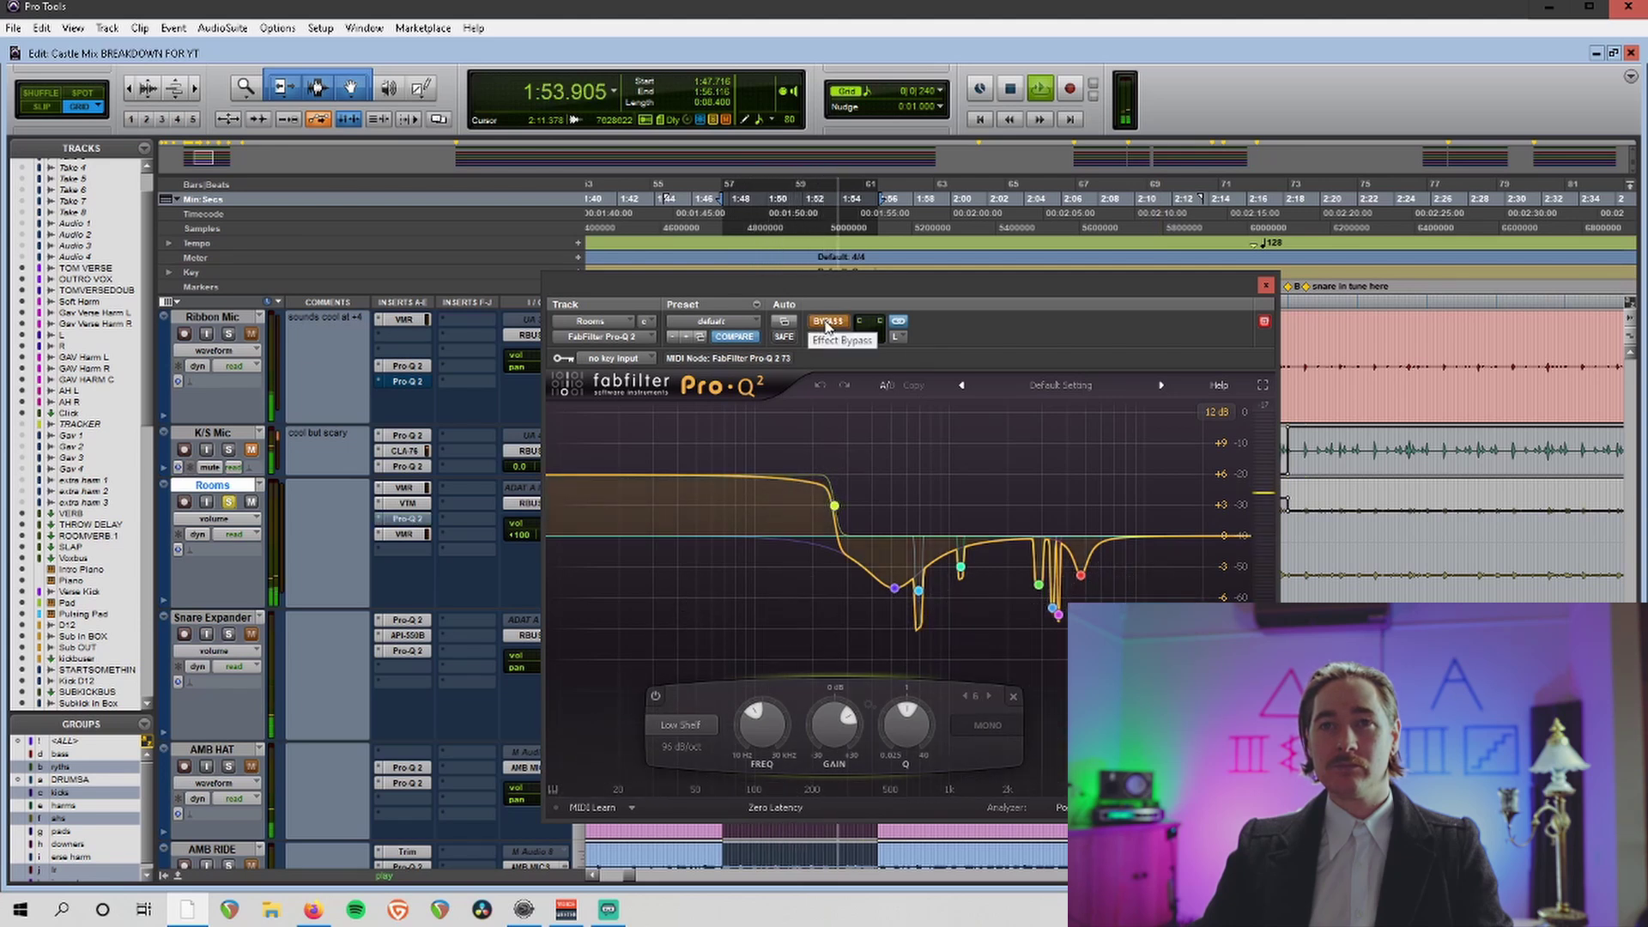
left_click(827, 323)
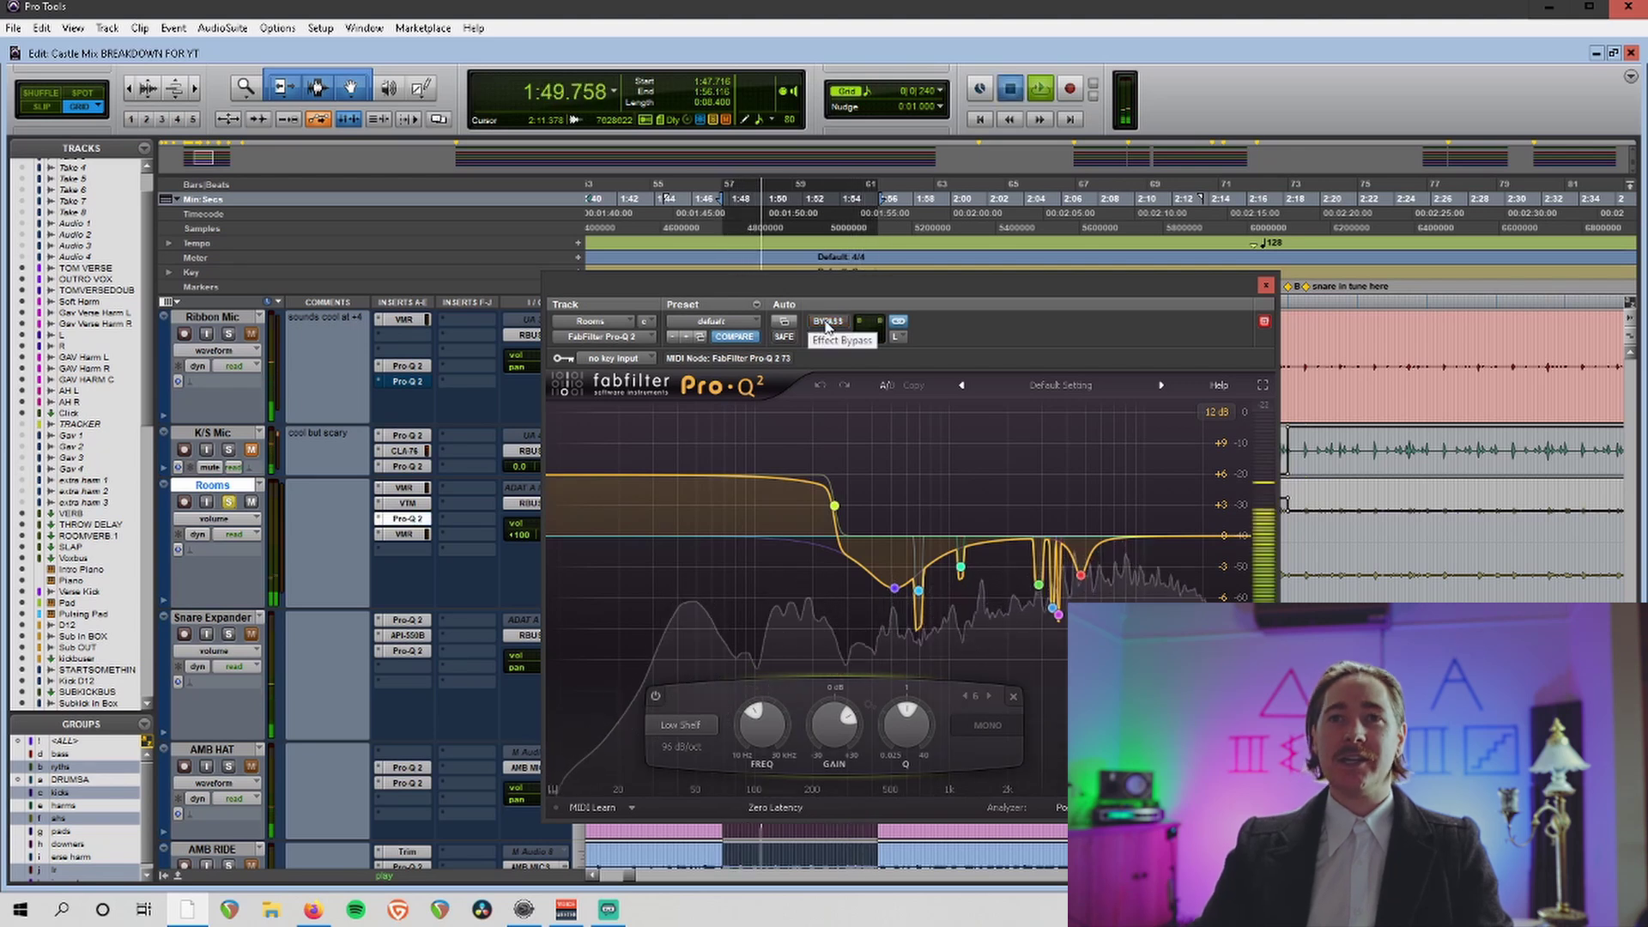
key("space")
Audition Rooms while examining the wide low-mid bell cut in its EQ, and inspect the Trimmer in its last insert.
left_click(898, 592)
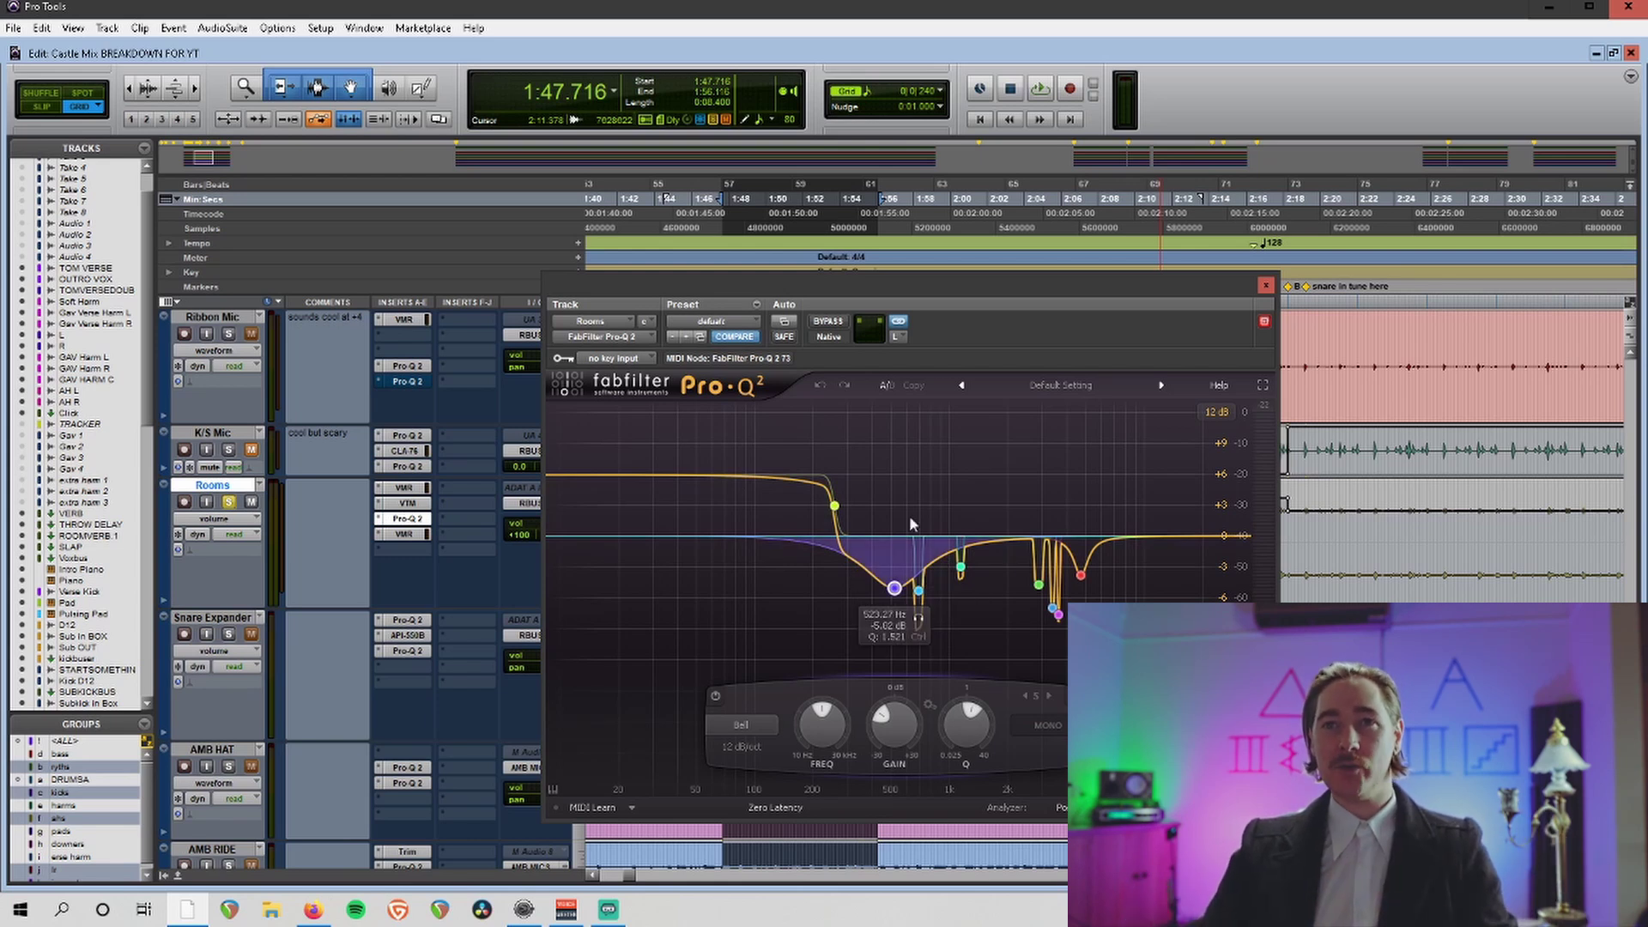
key("space")
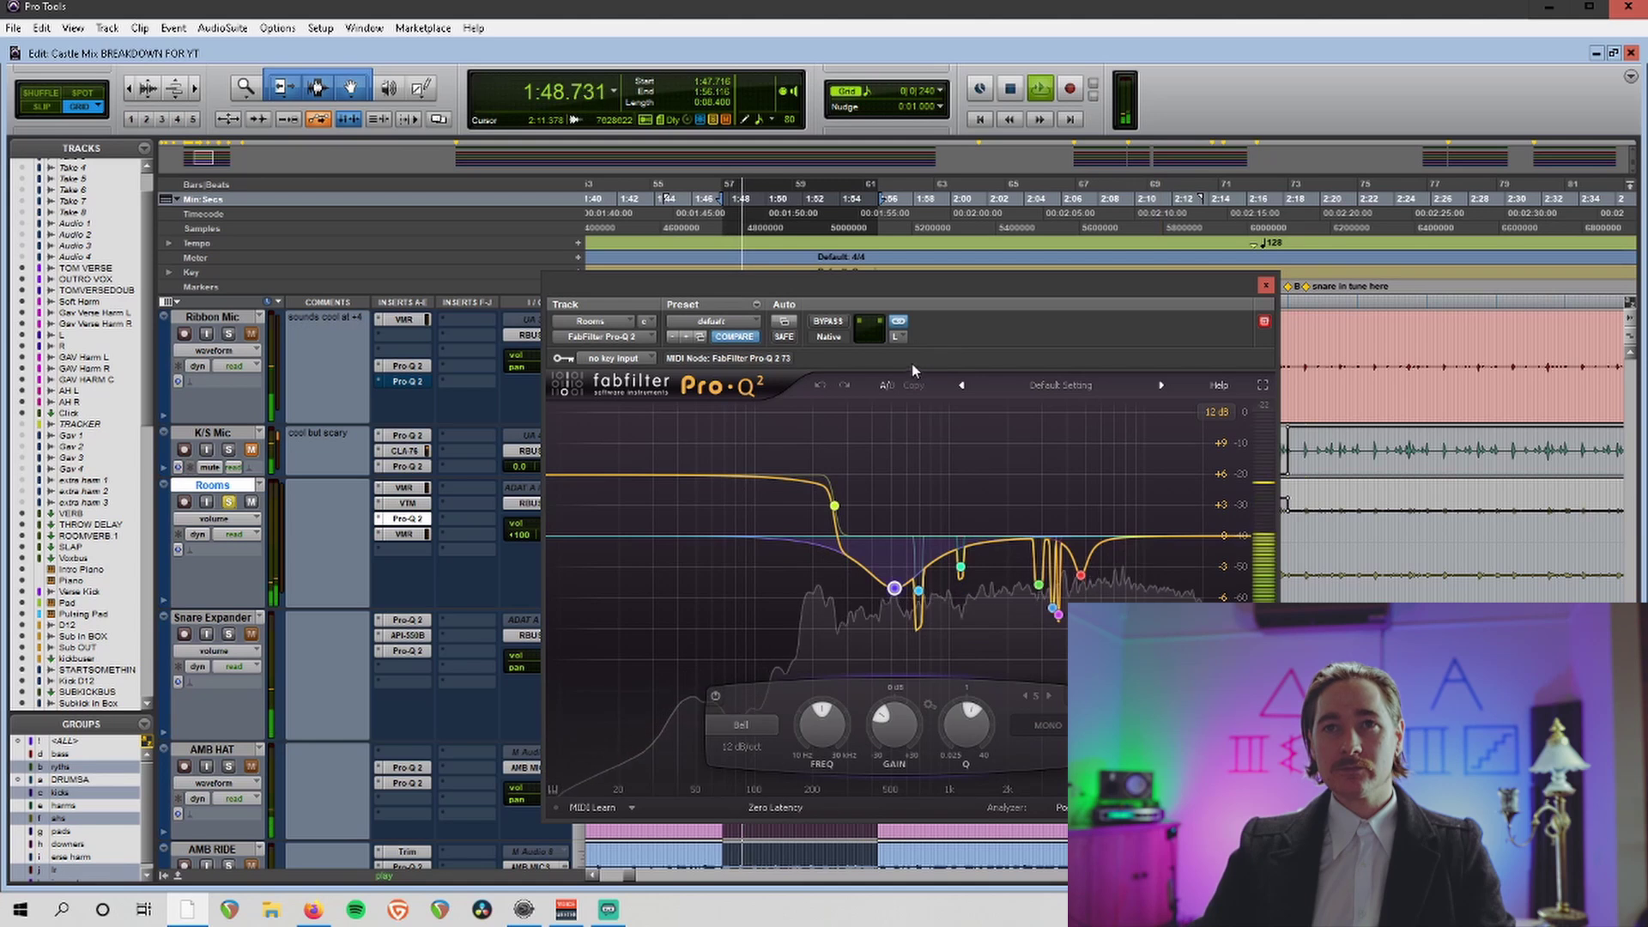
key("space")
left_click(1267, 286)
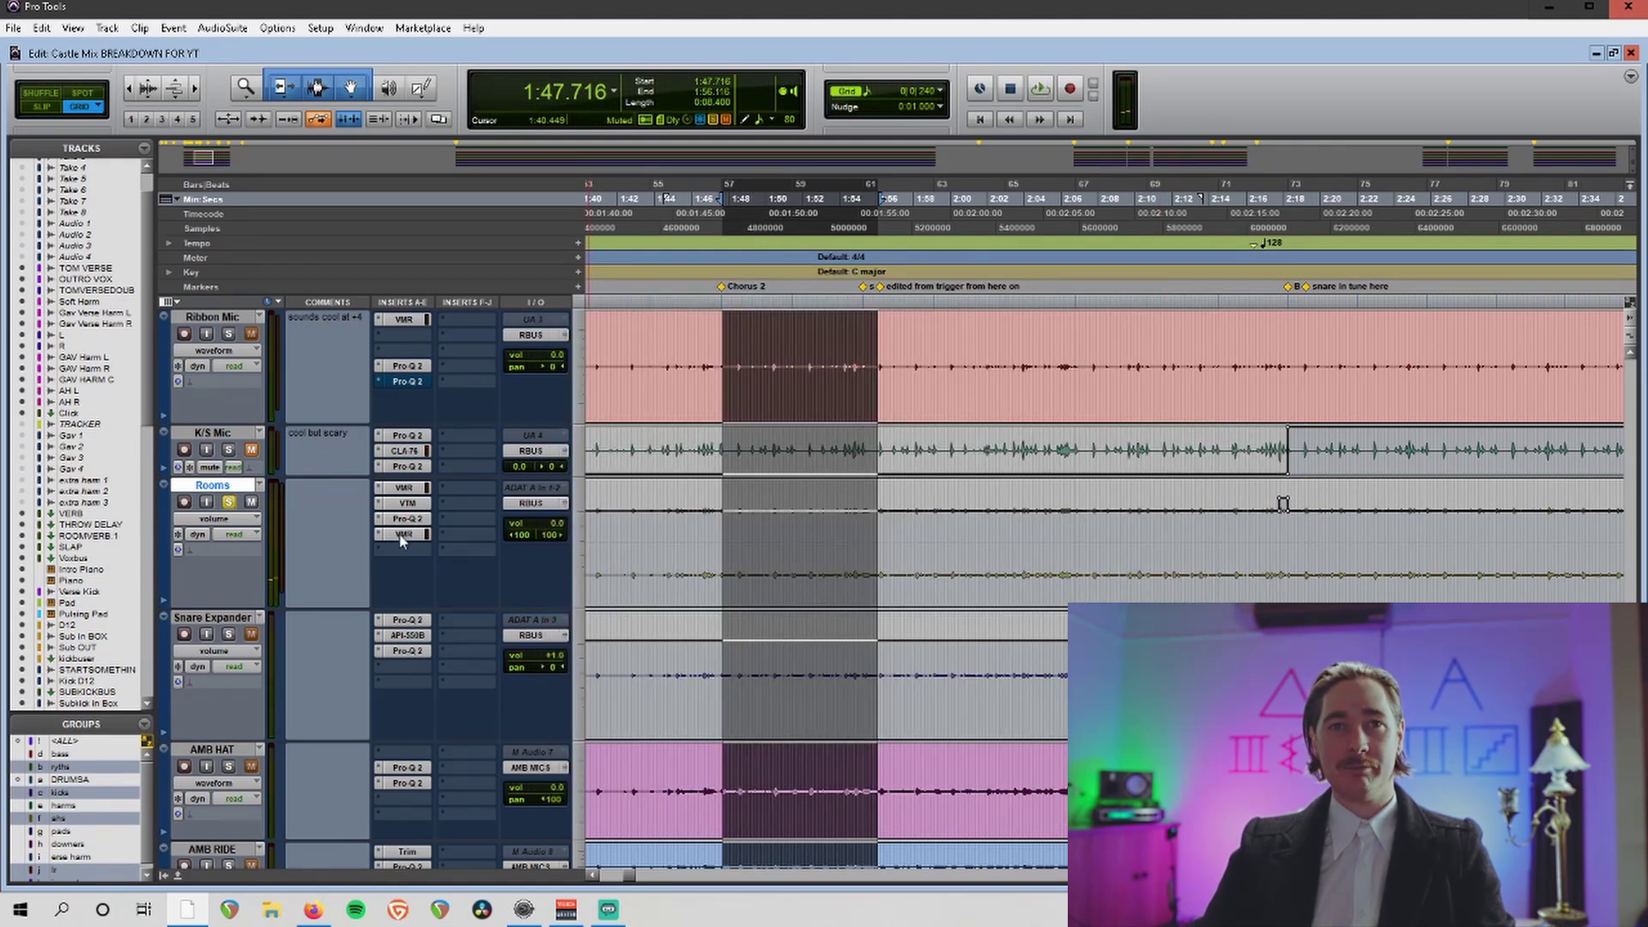
left_click(404, 534)
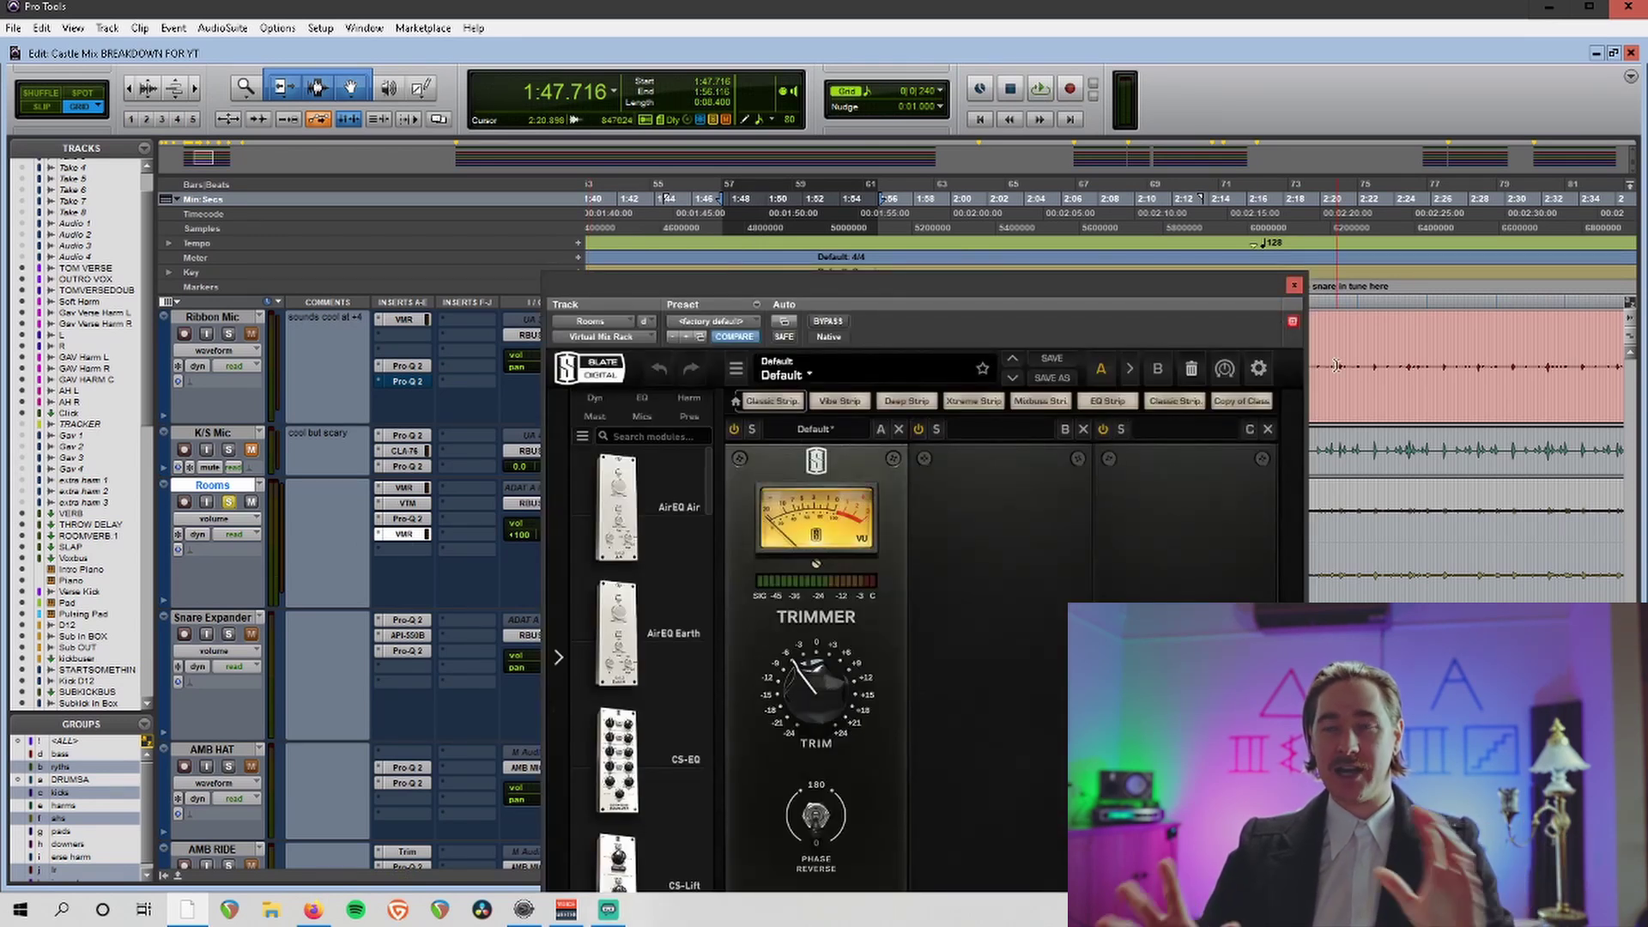
left_click(1293, 321)
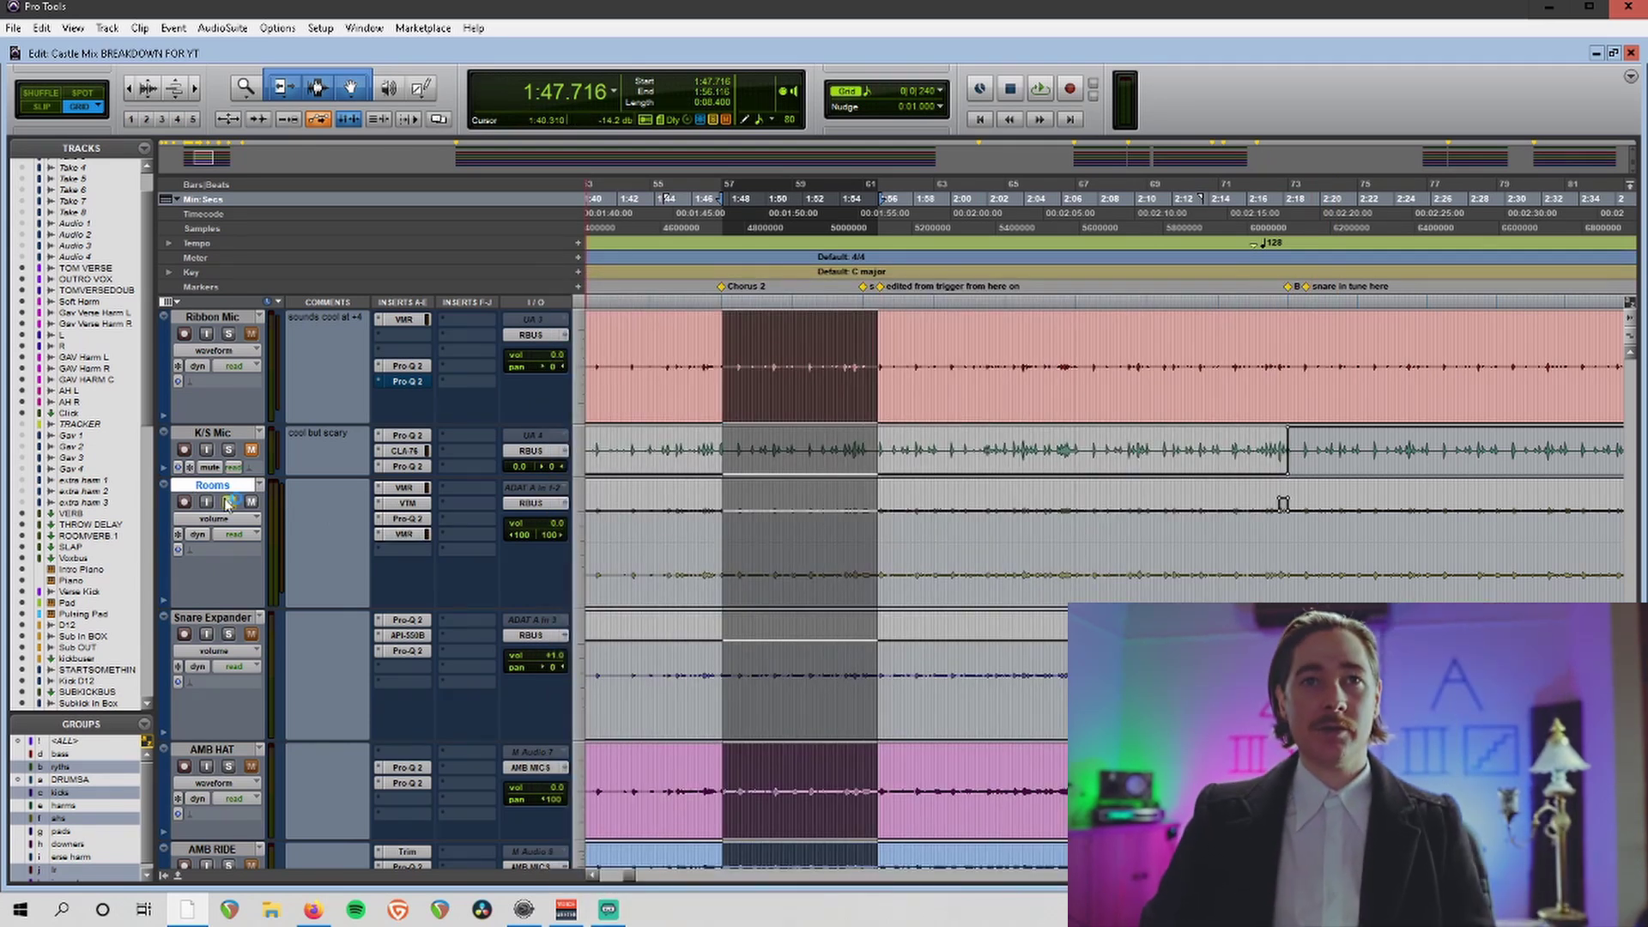
Audition the overheads over the chorus selection, soloing OH HAT first and adding OH RIDE and Hats during playback.
scroll(355, 574, "down", 5)
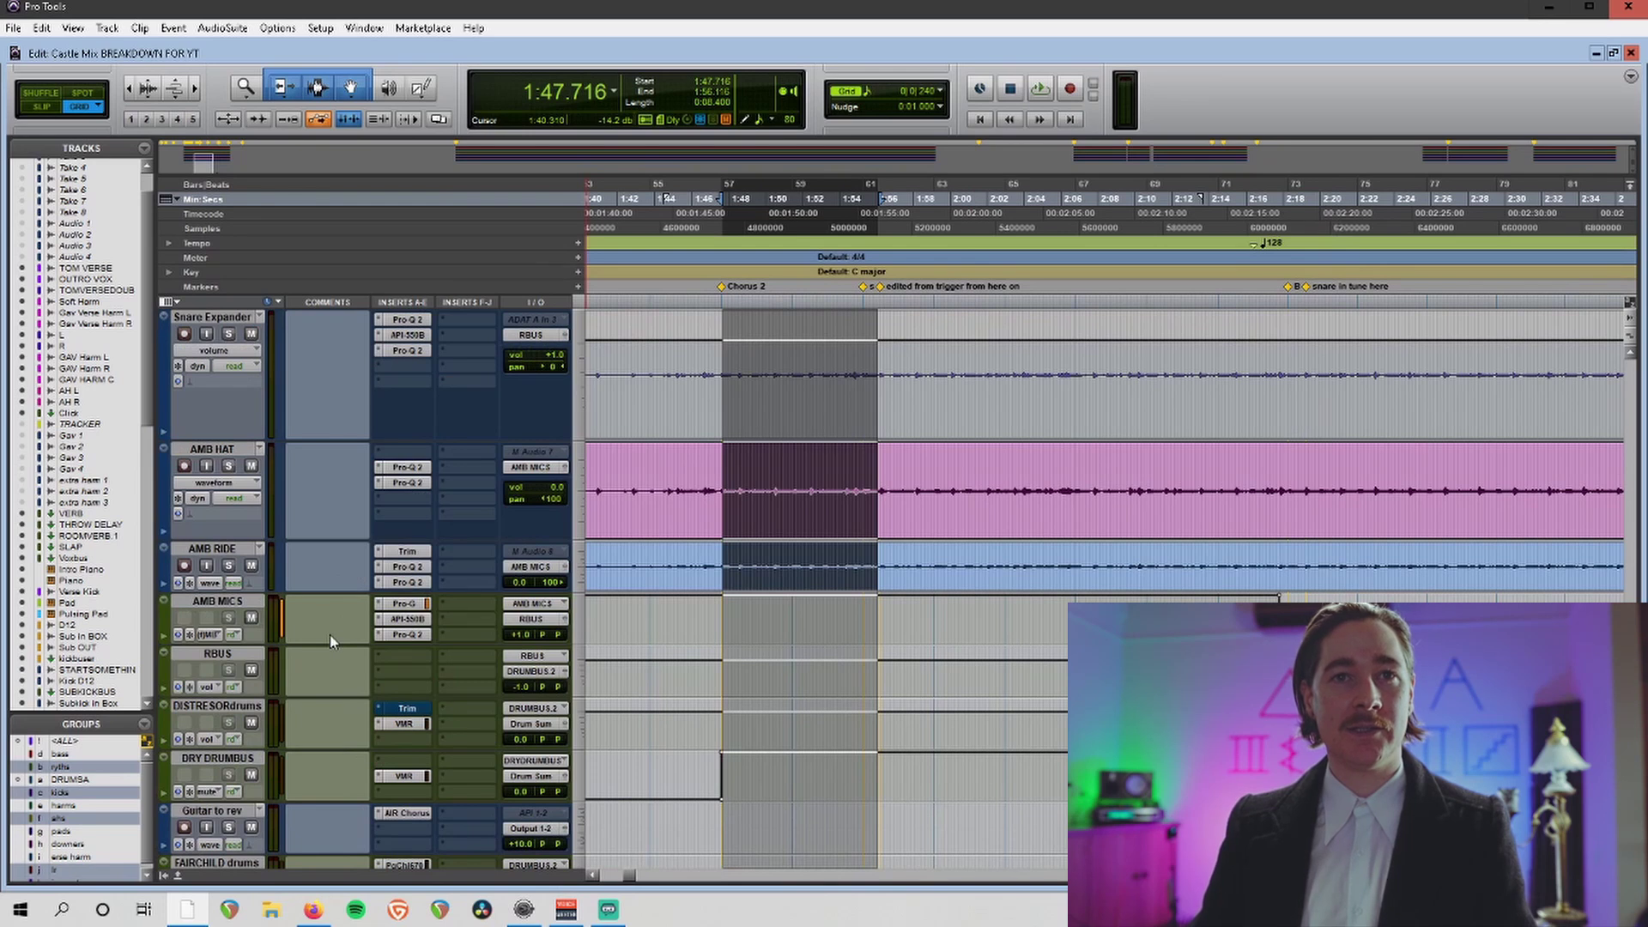
scroll(343, 648, "up", 10)
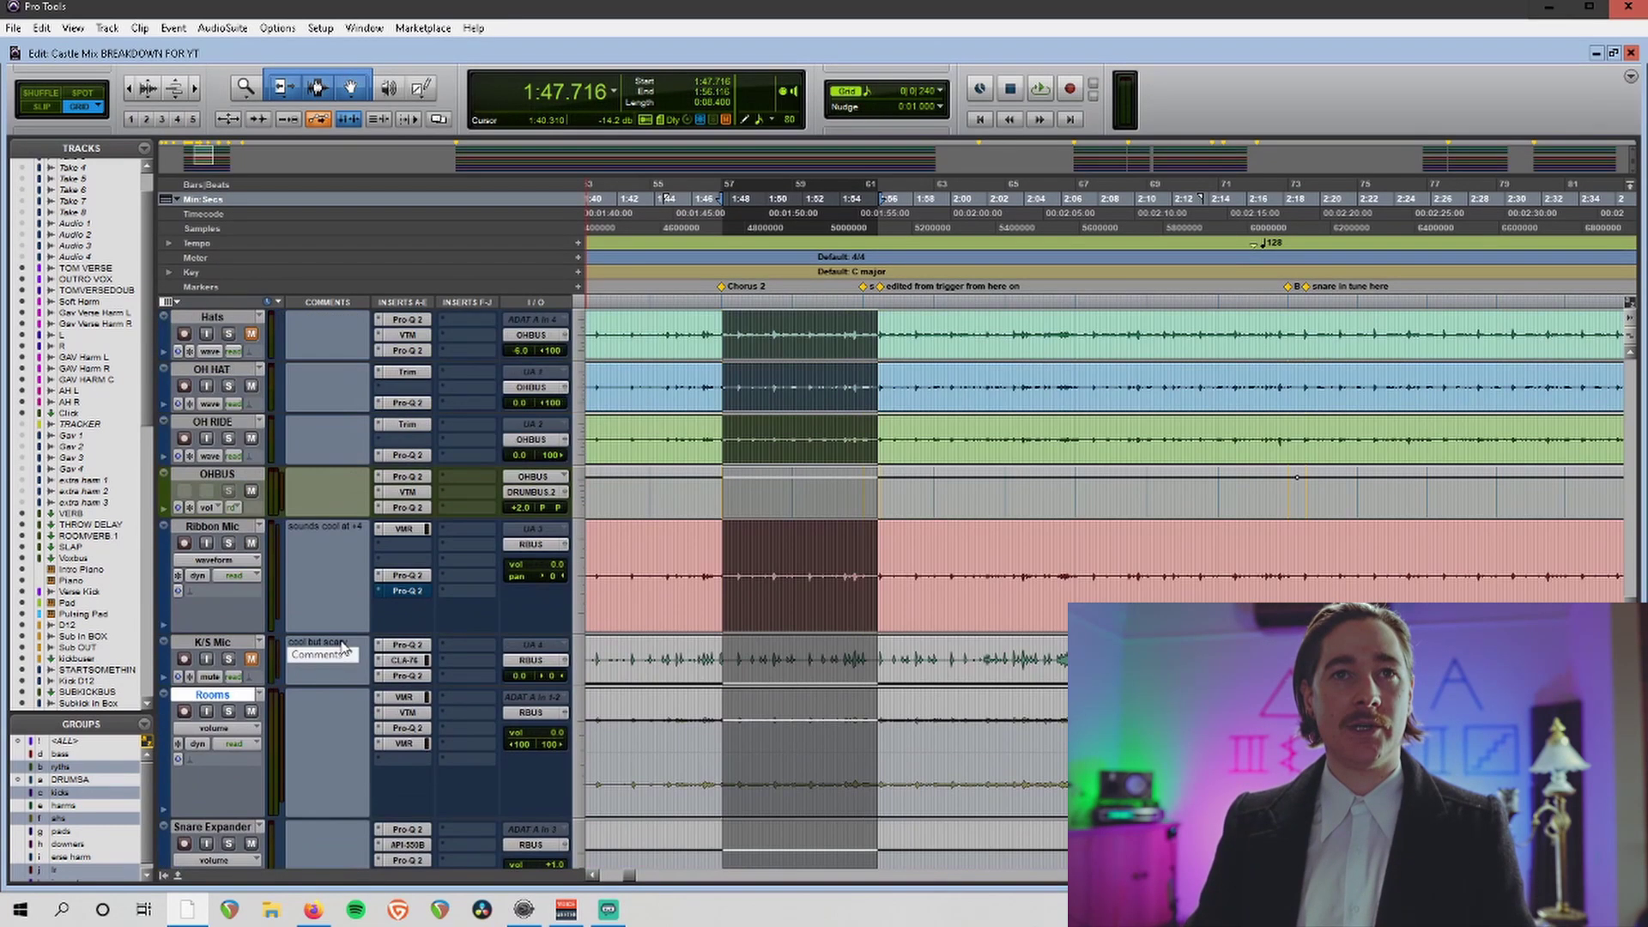
scroll(340, 648, "up", 2)
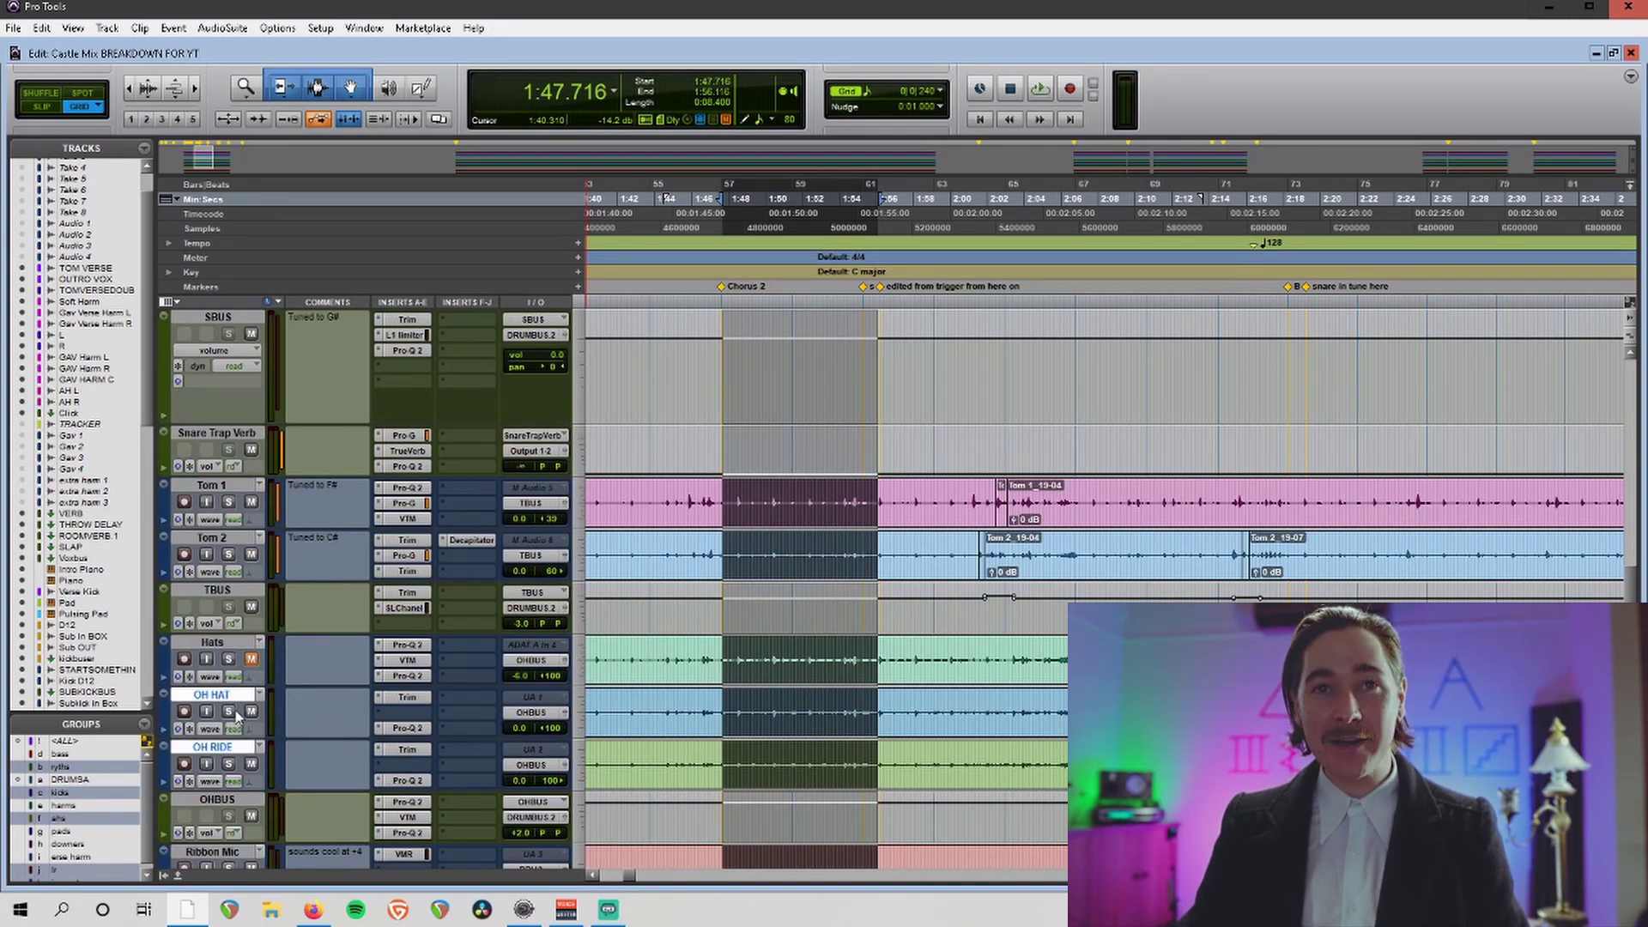
key("space")
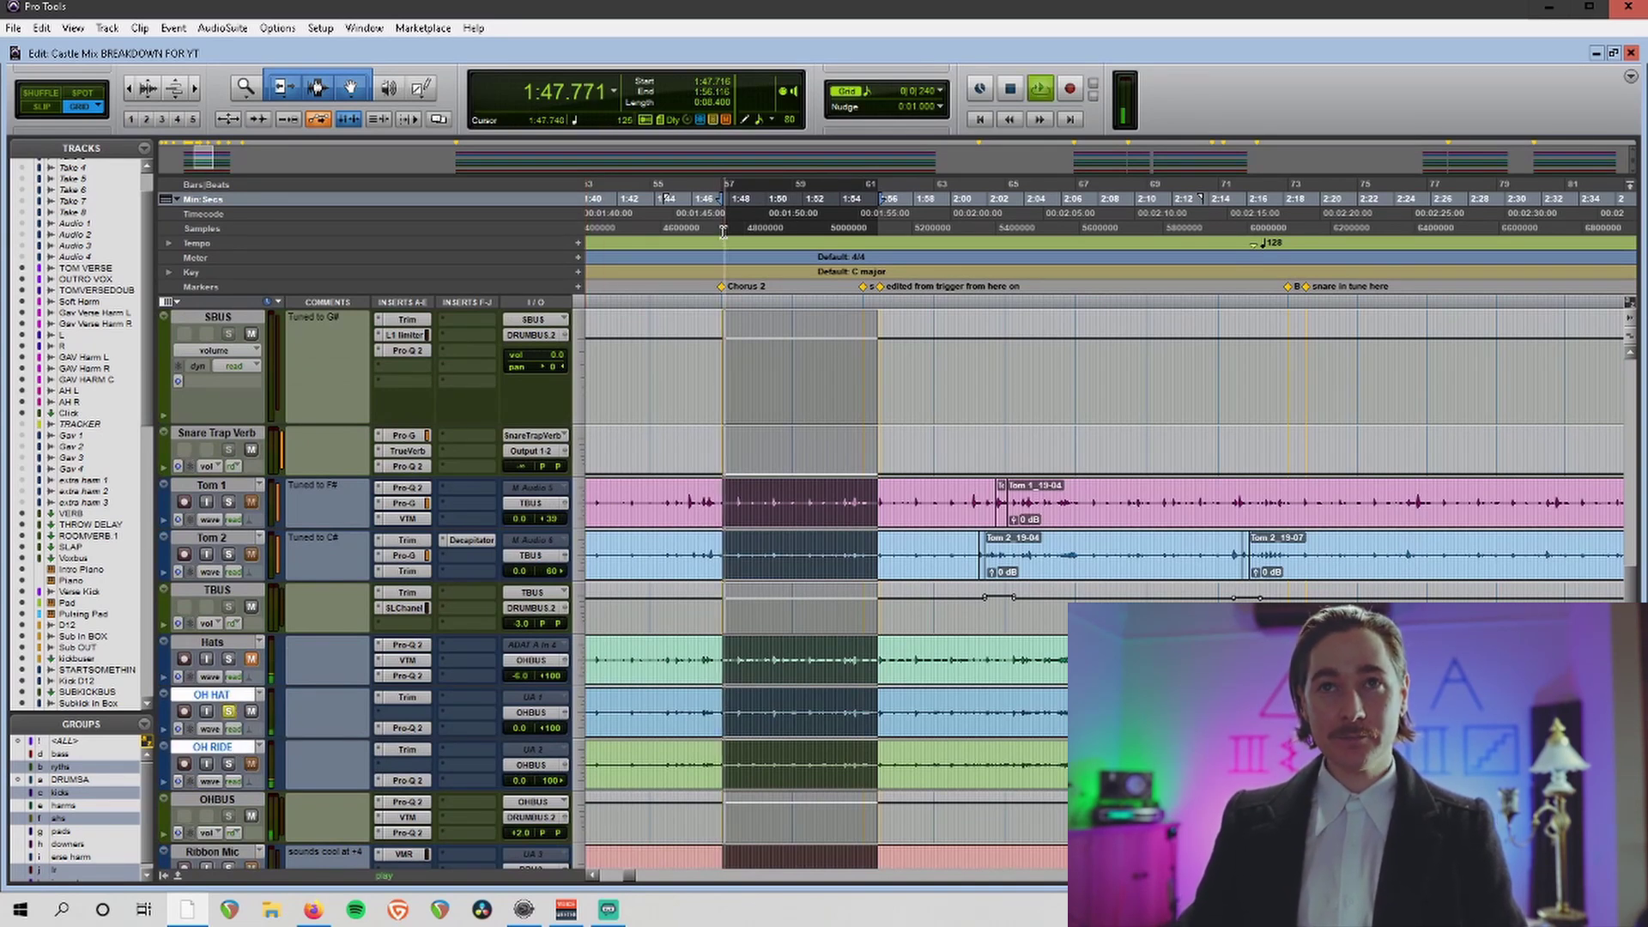
left_click(228, 763)
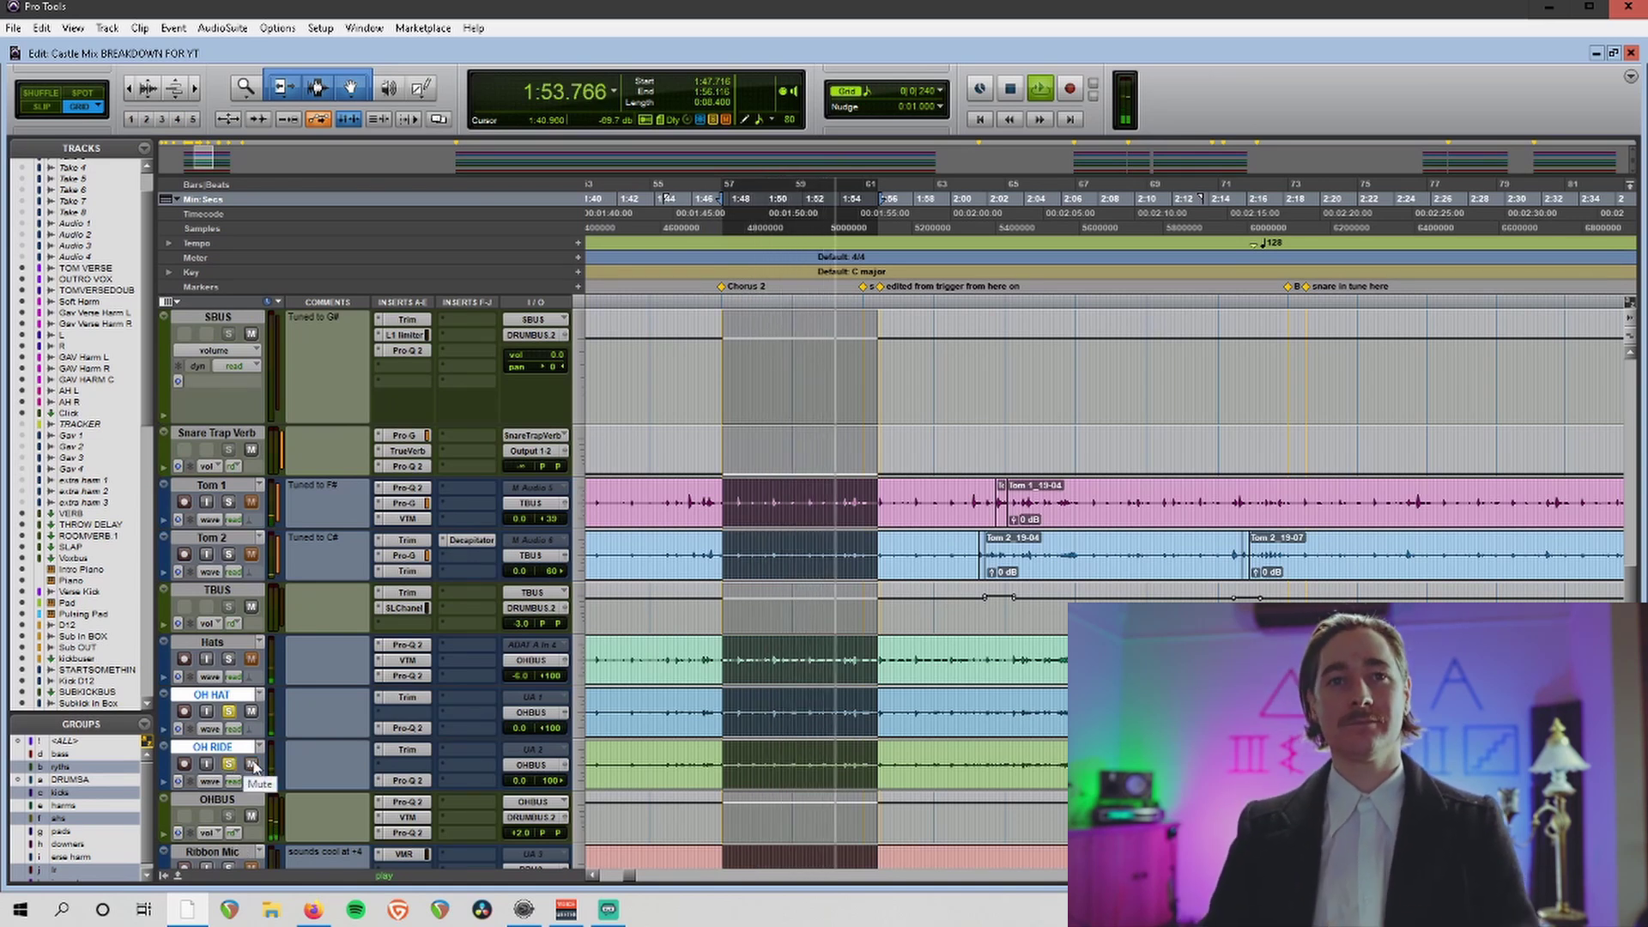
left_click(228, 659)
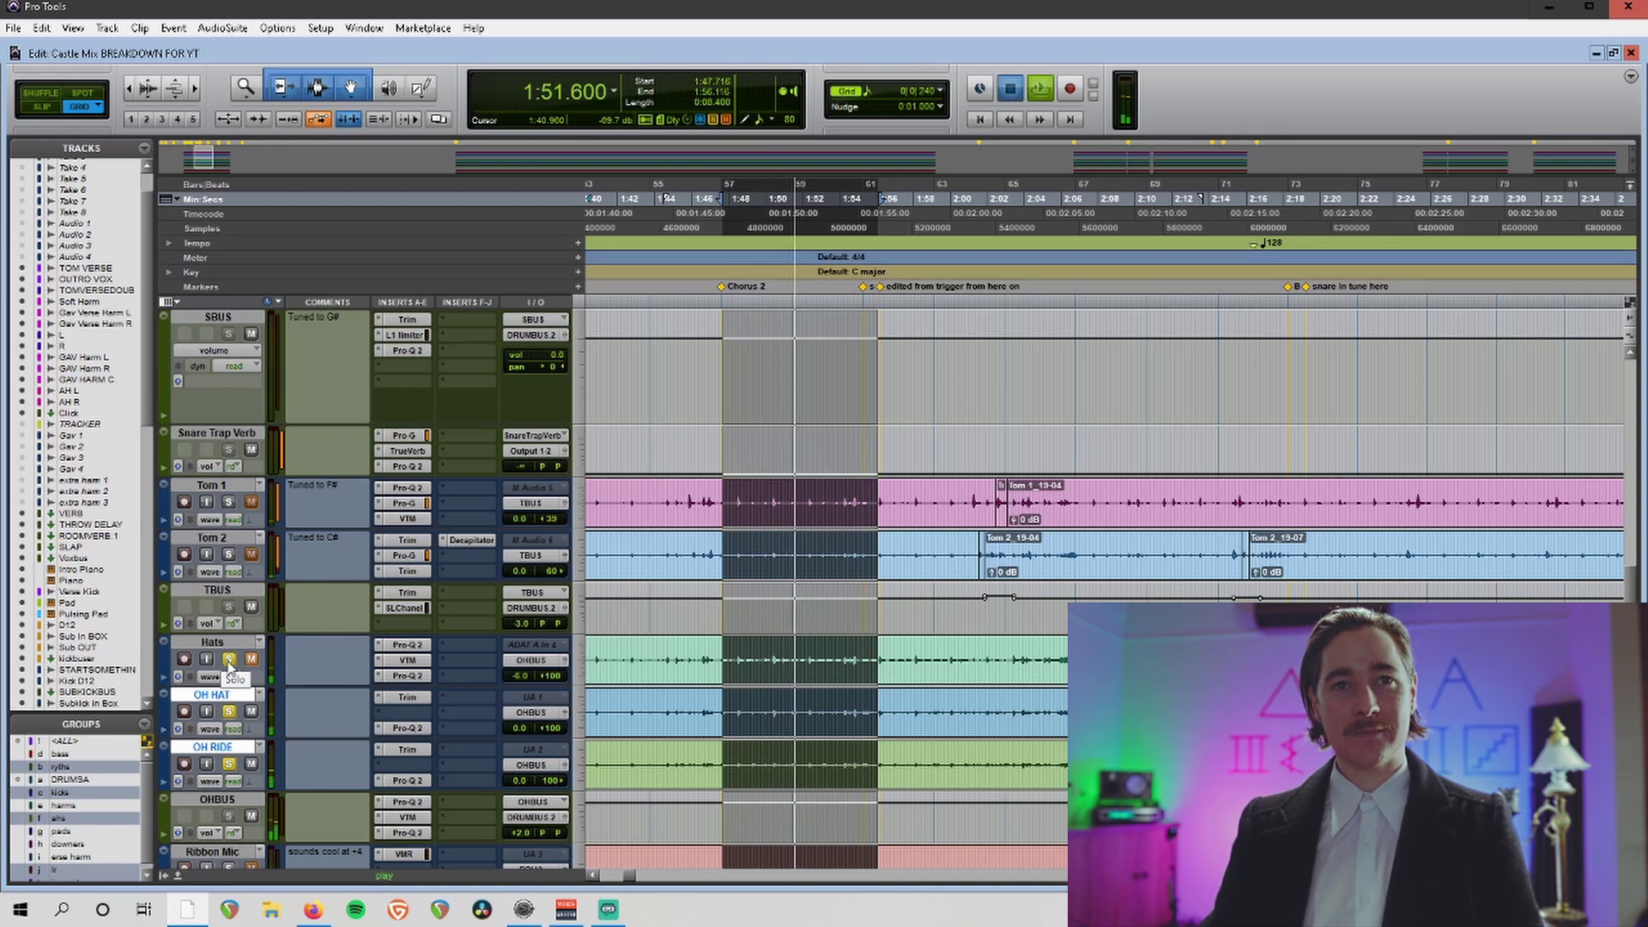
key("space")
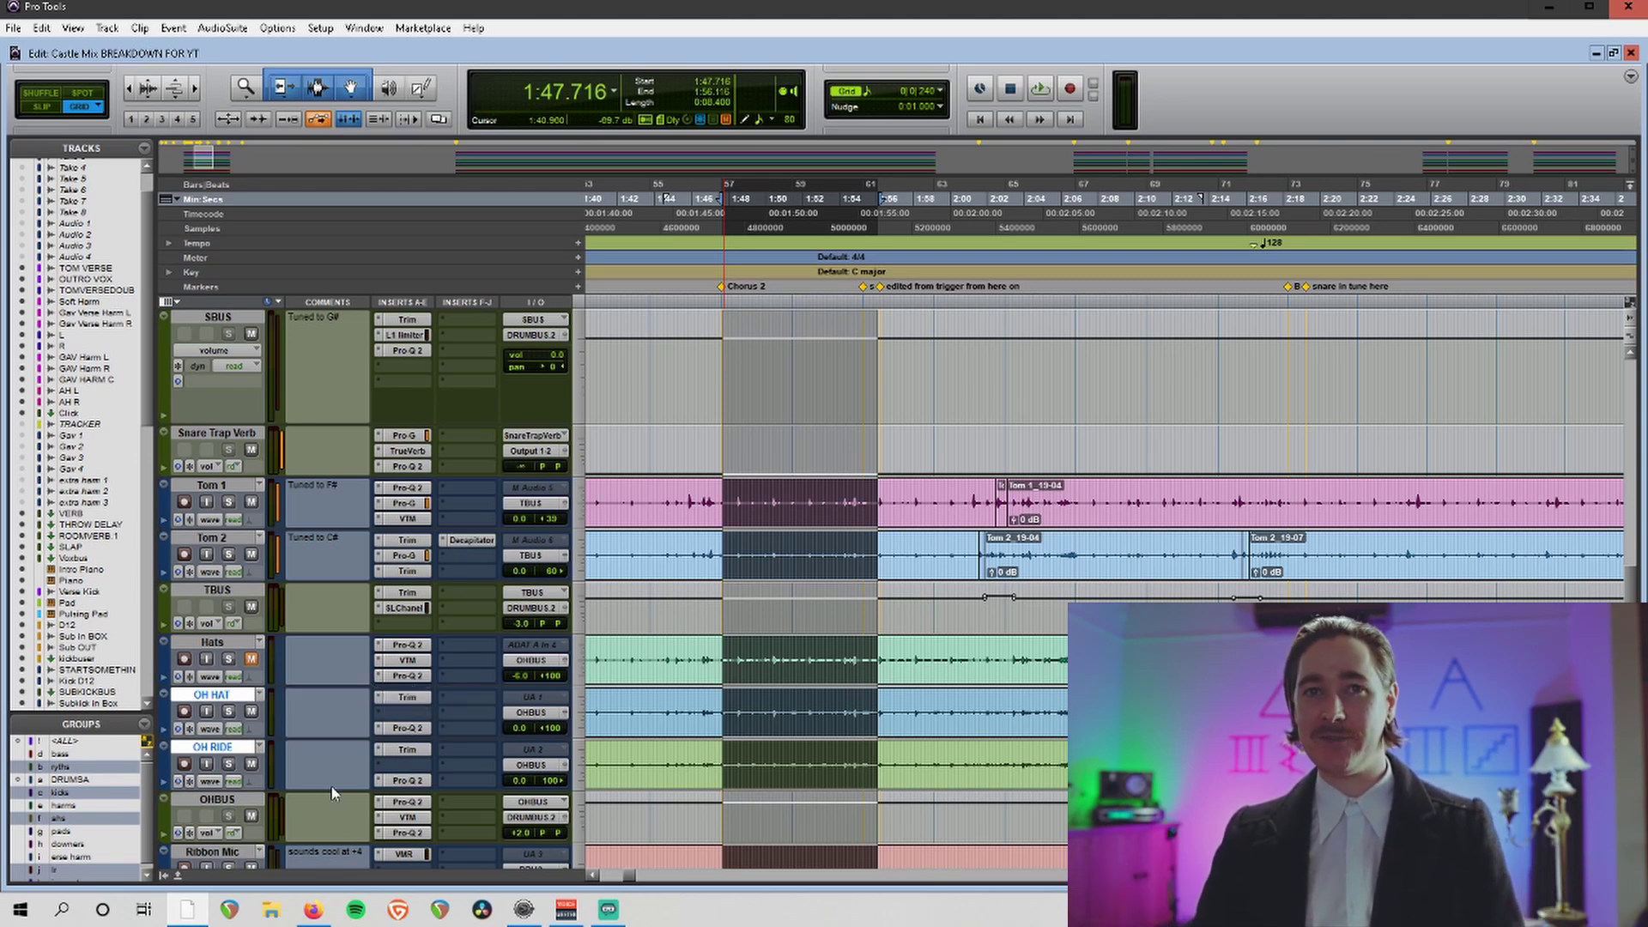
Enlarge the OH HAT and OH RIDE tracks, and open each one's Pro-Q 2 to examine its narrow high-frequency cuts.
left_click(407, 728)
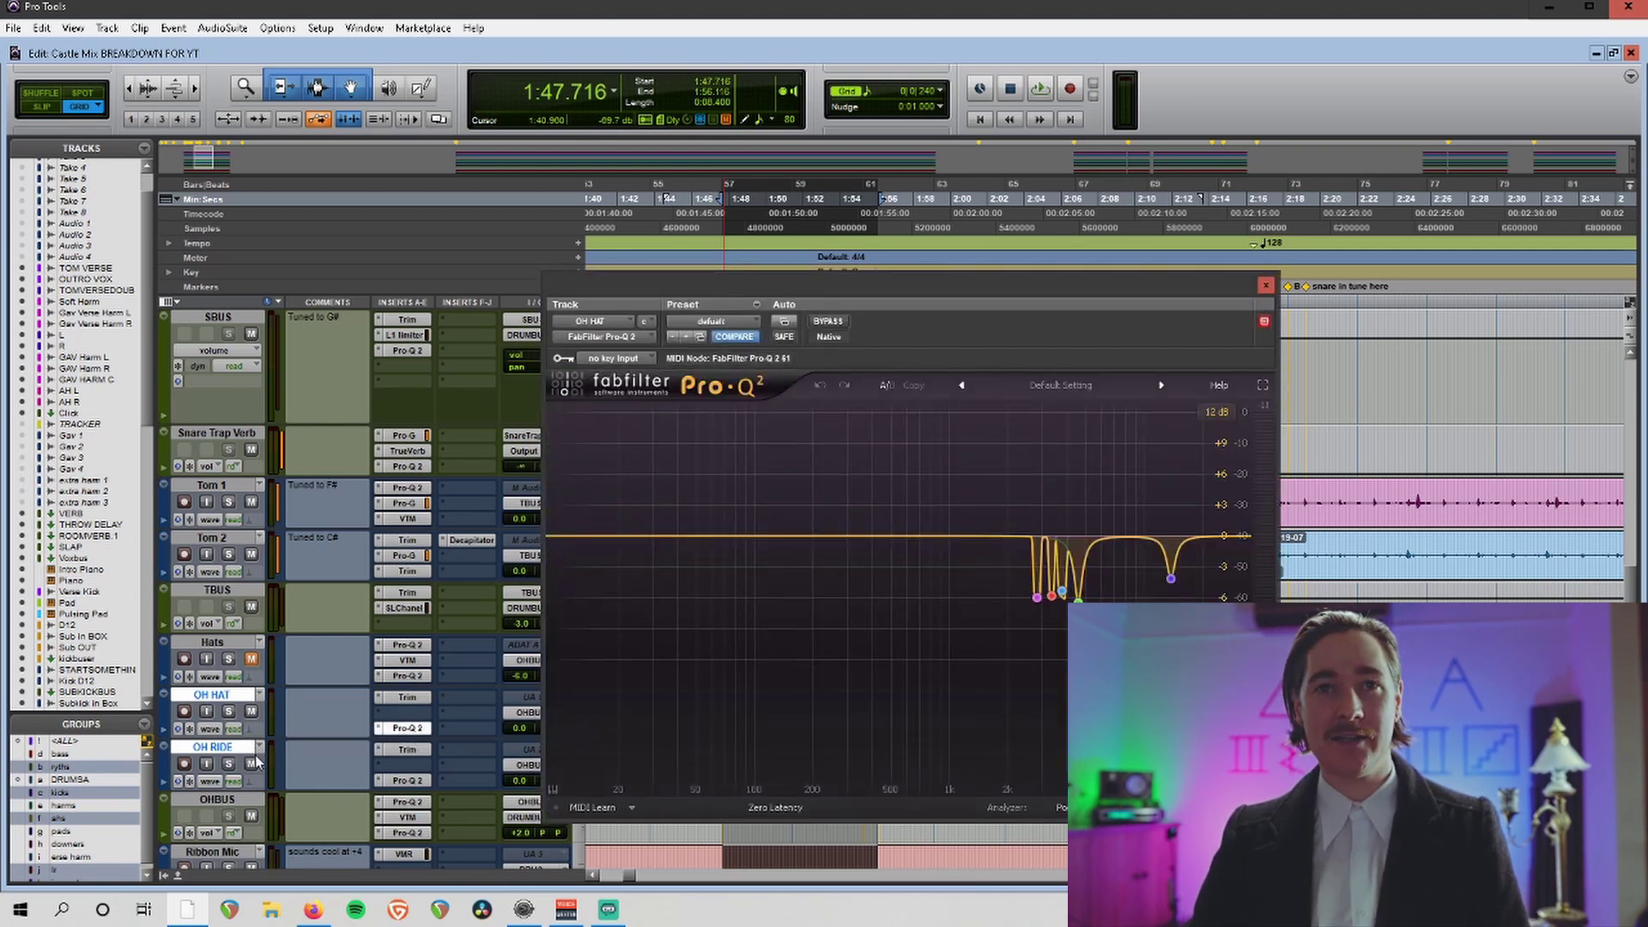
left_click_drag(255, 740, 256, 767)
mouse_move(1065, 558)
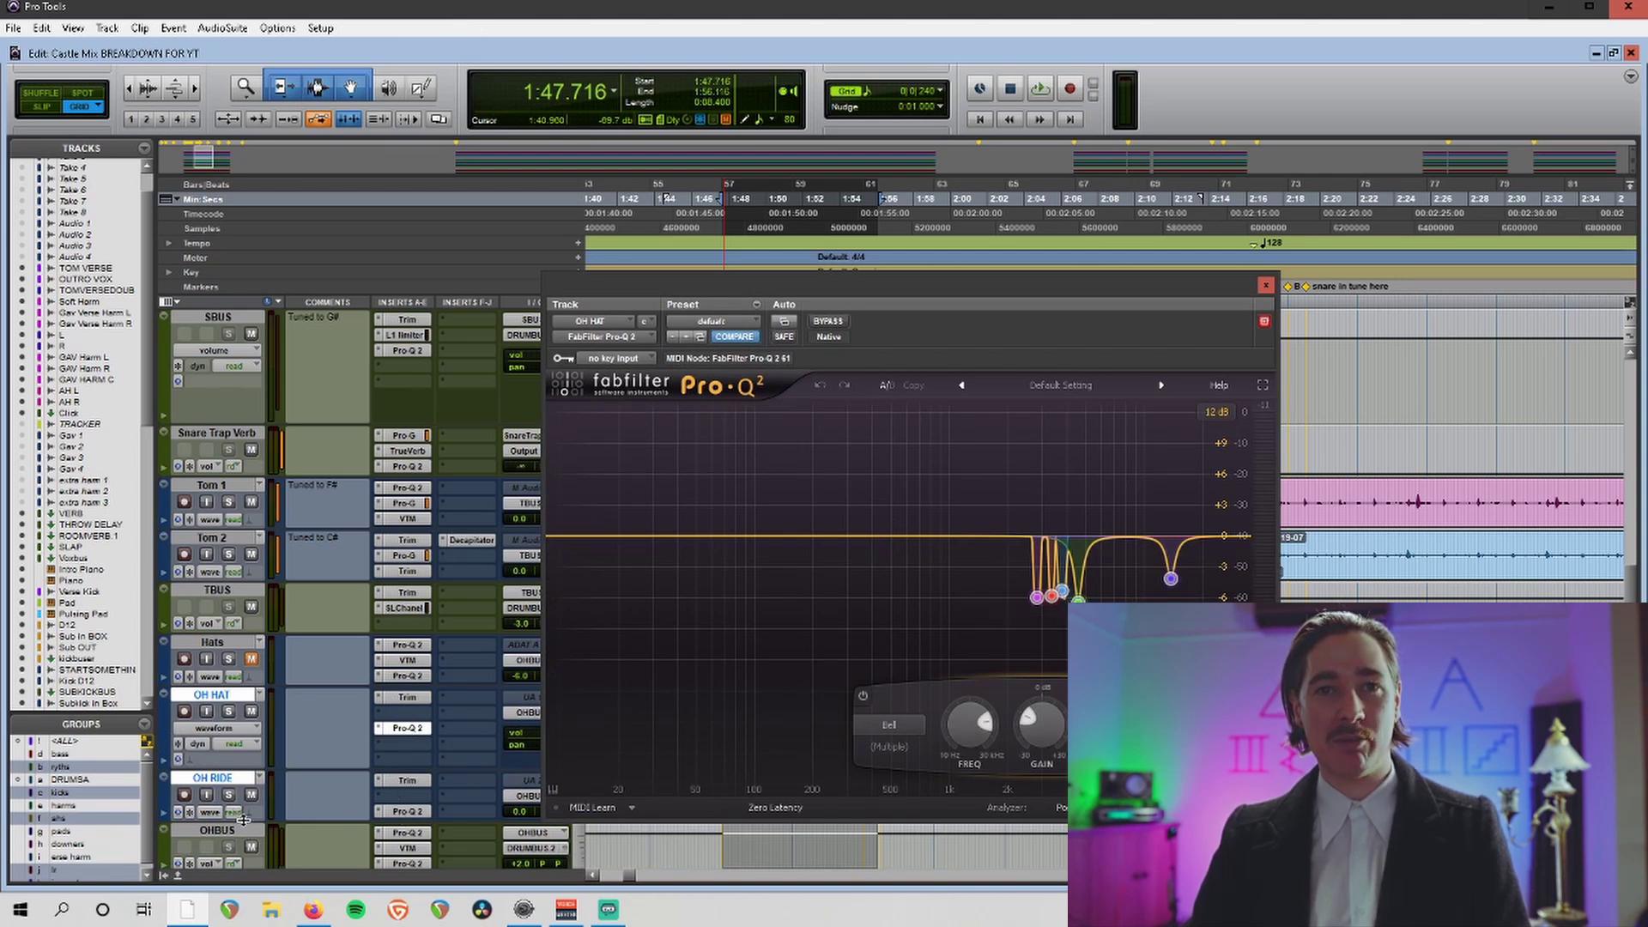
left_click_drag(244, 820, 252, 852)
left_click(408, 812)
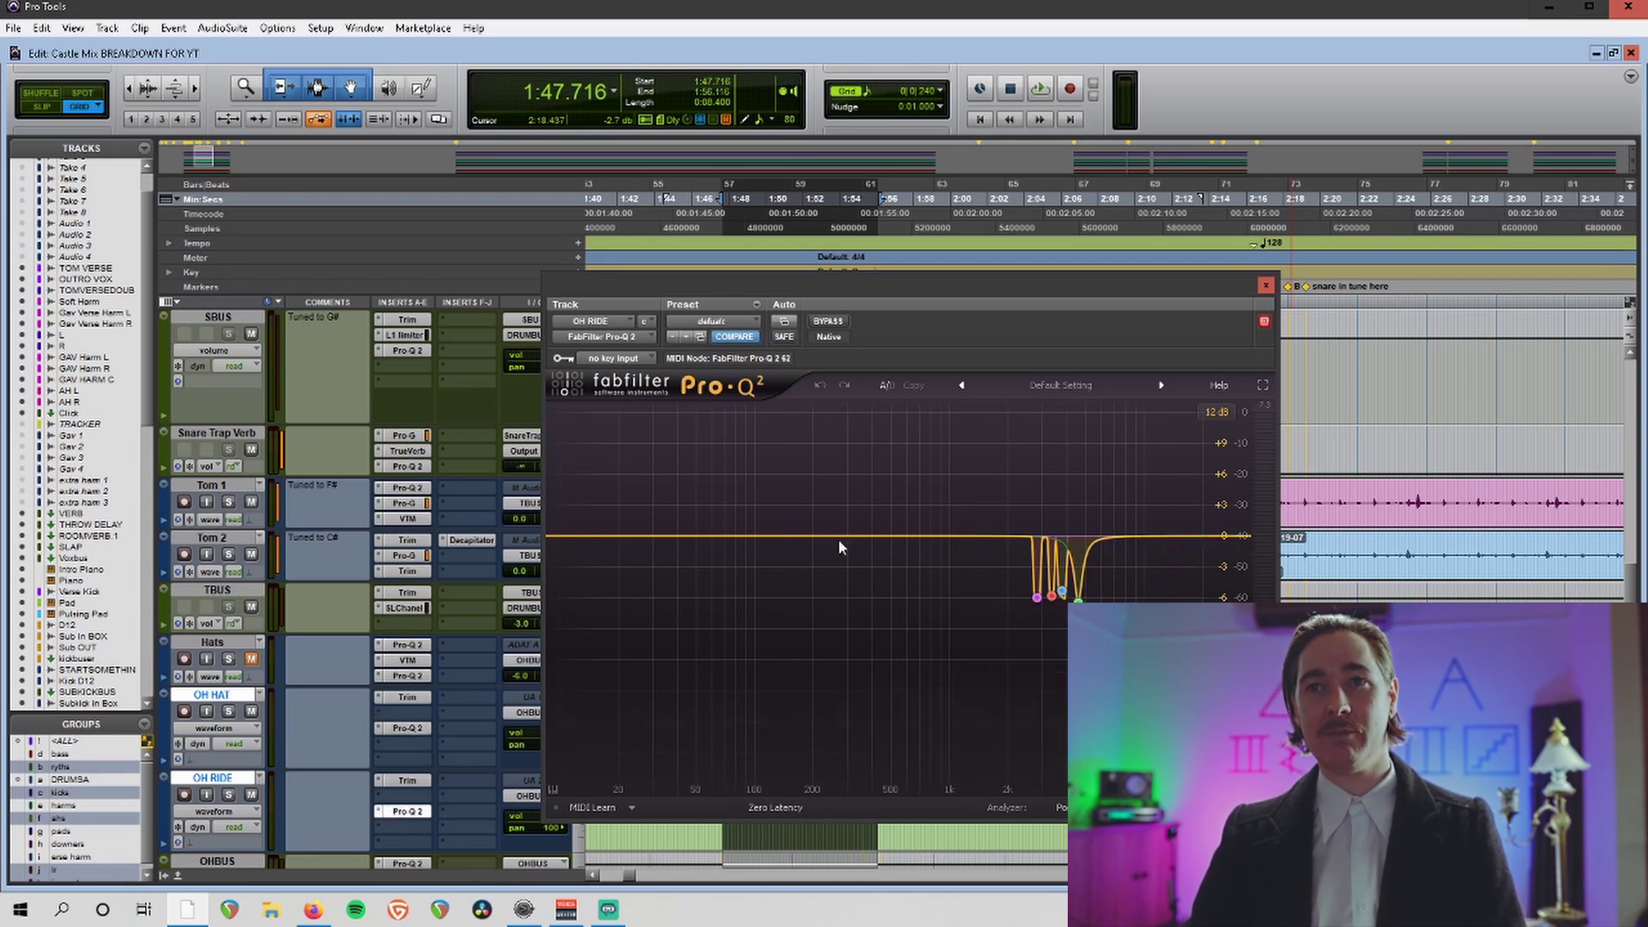
Solo OH HAT and OH RIDE, and play the chorus selection to audition the two overheads together.
left_click(1267, 285)
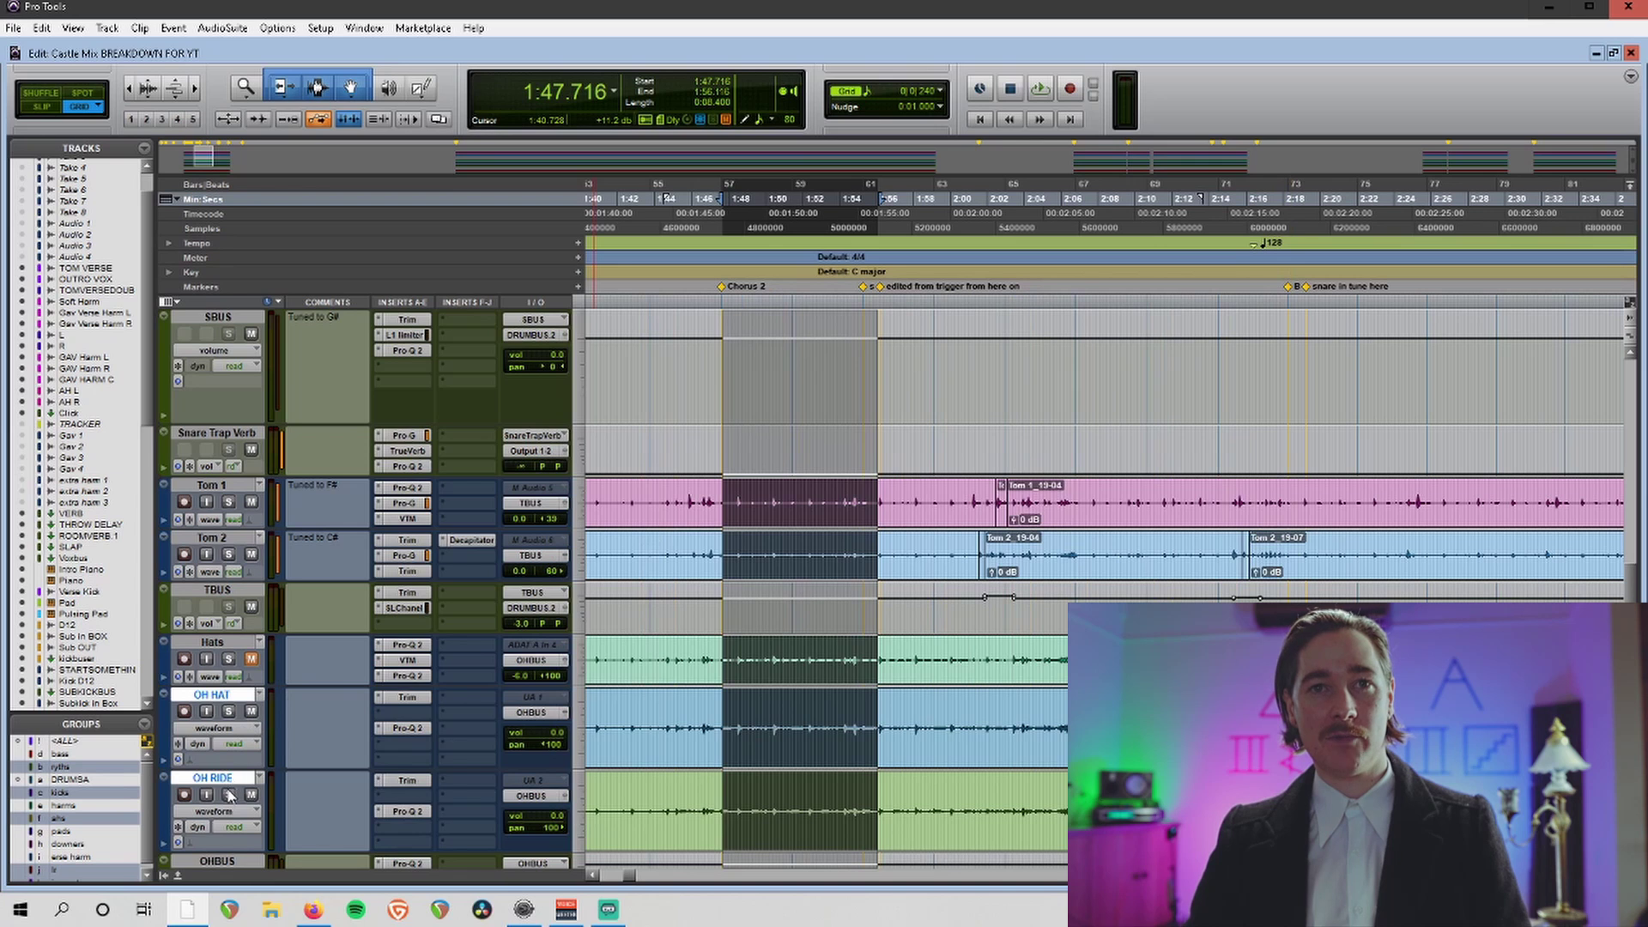
left_click(229, 712)
key("space")
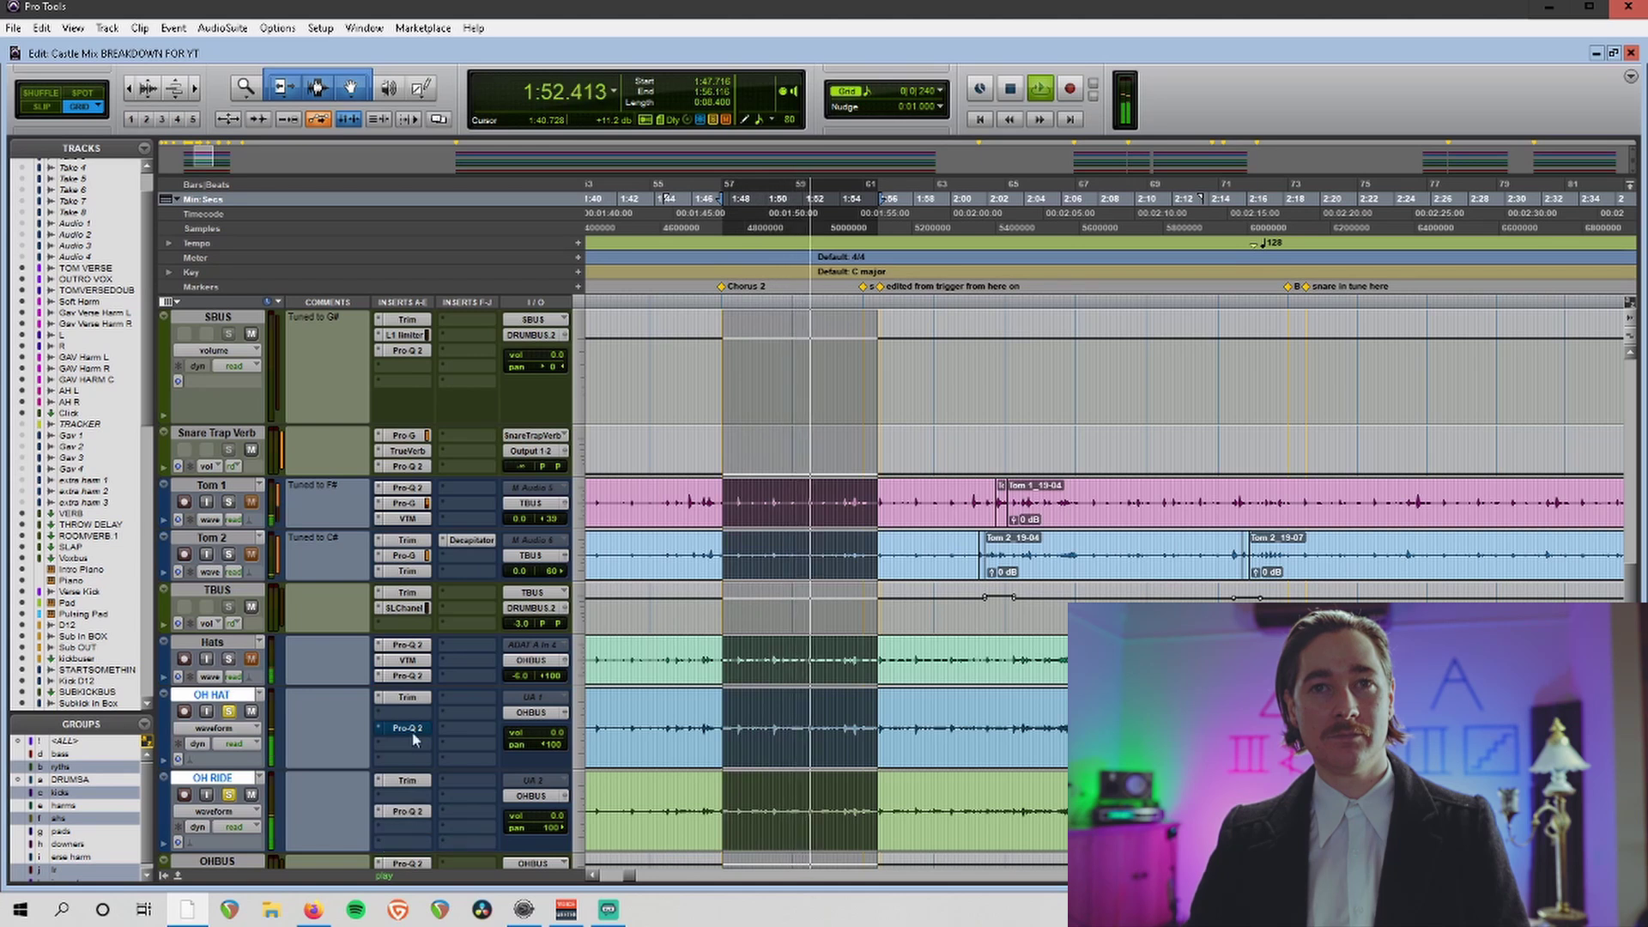
key("space")
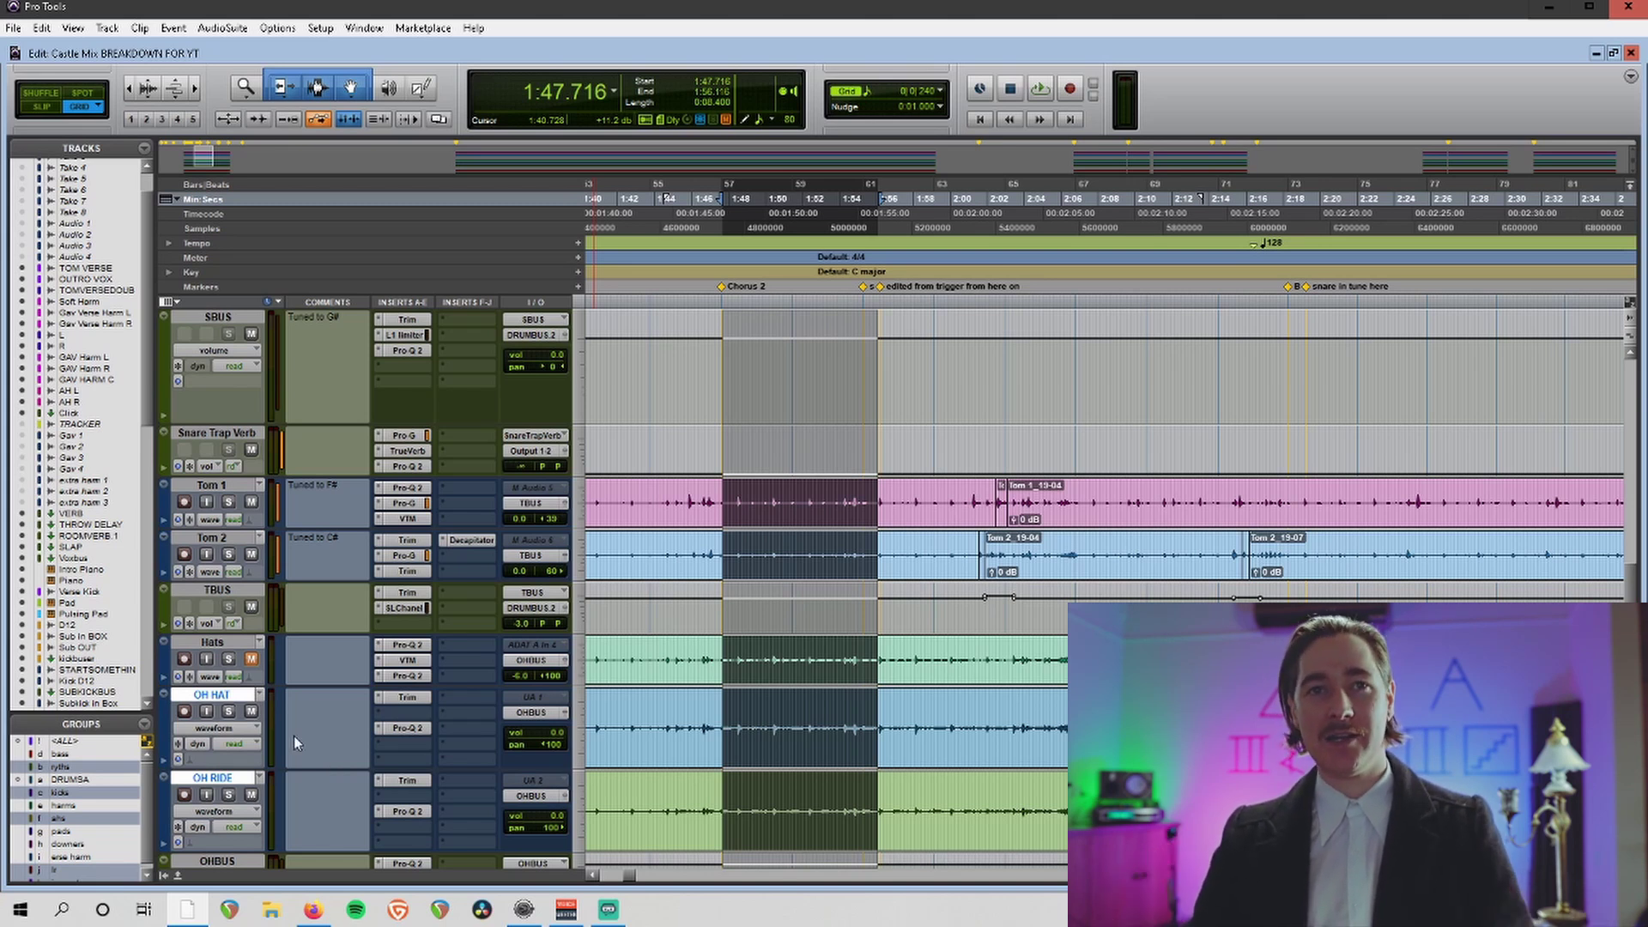
Enlarge the OHBUS track and open its first Pro-Q 2 to examine the low cut and the low-mid bell cut.
scroll(210, 744, "down", 3)
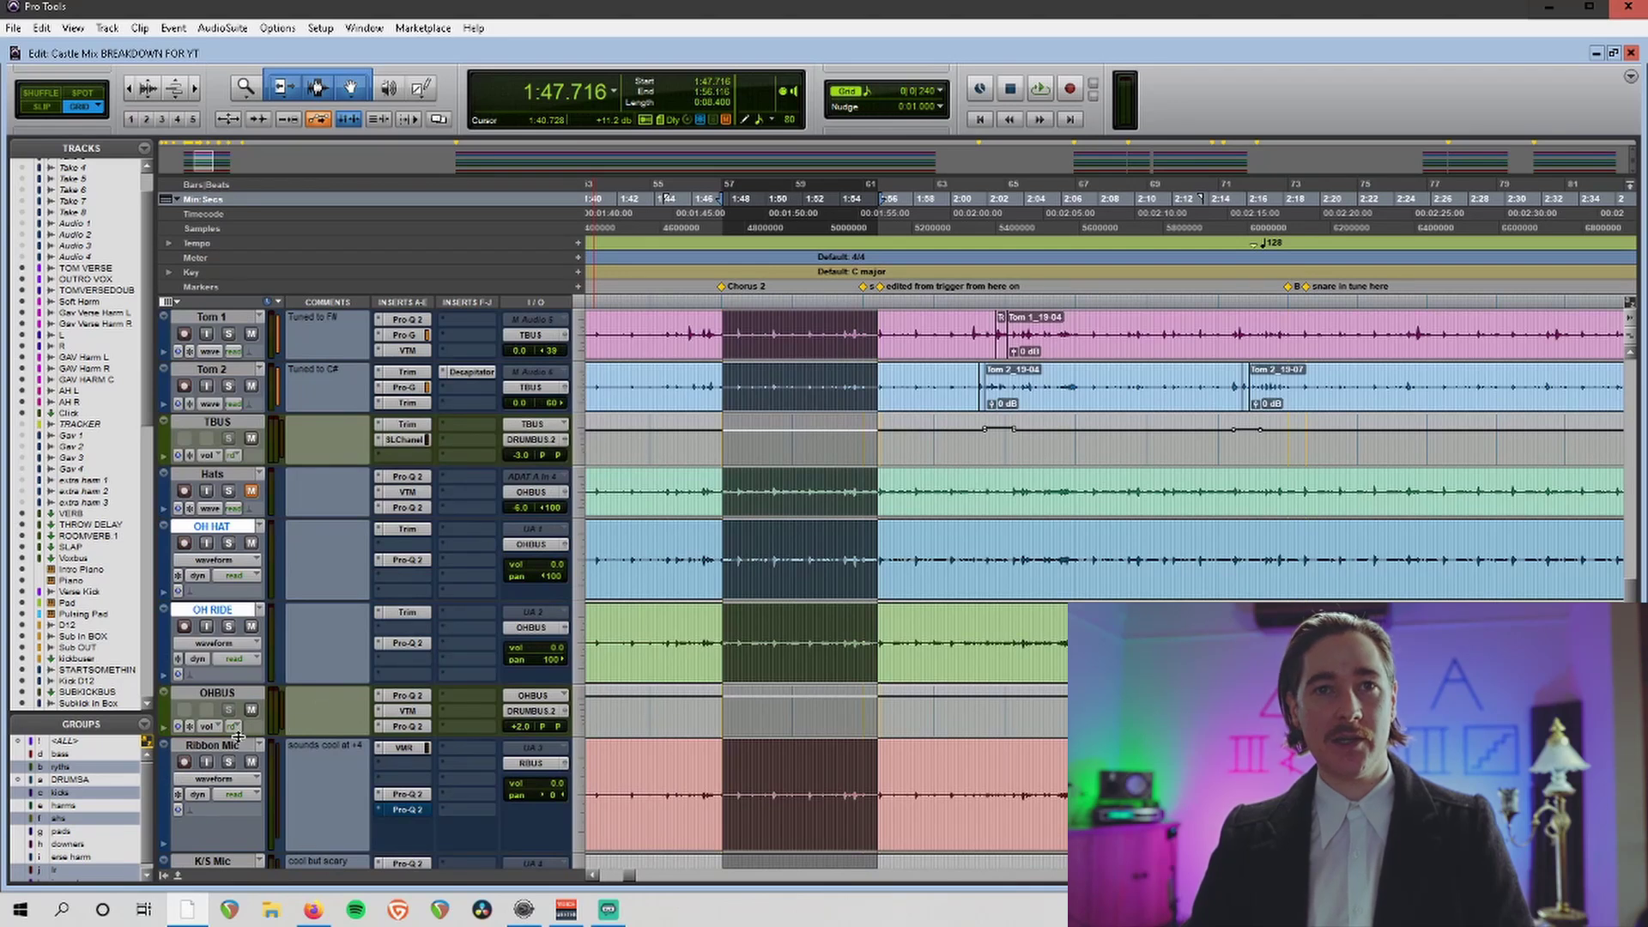
left_click_drag(238, 736, 237, 752)
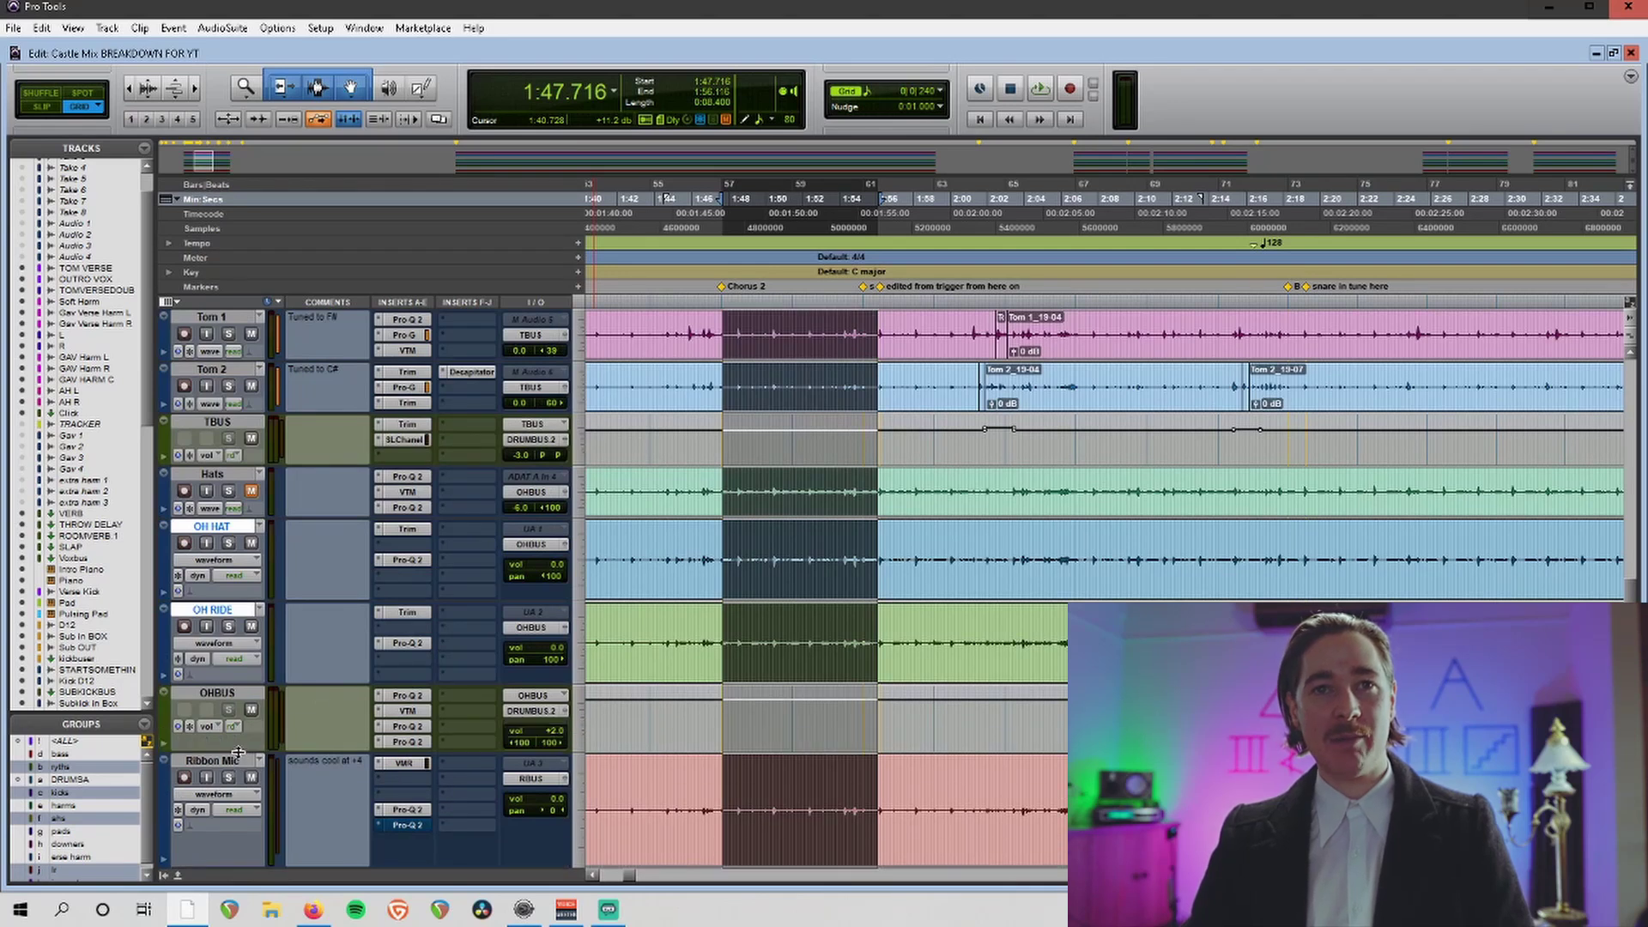
left_click(408, 696)
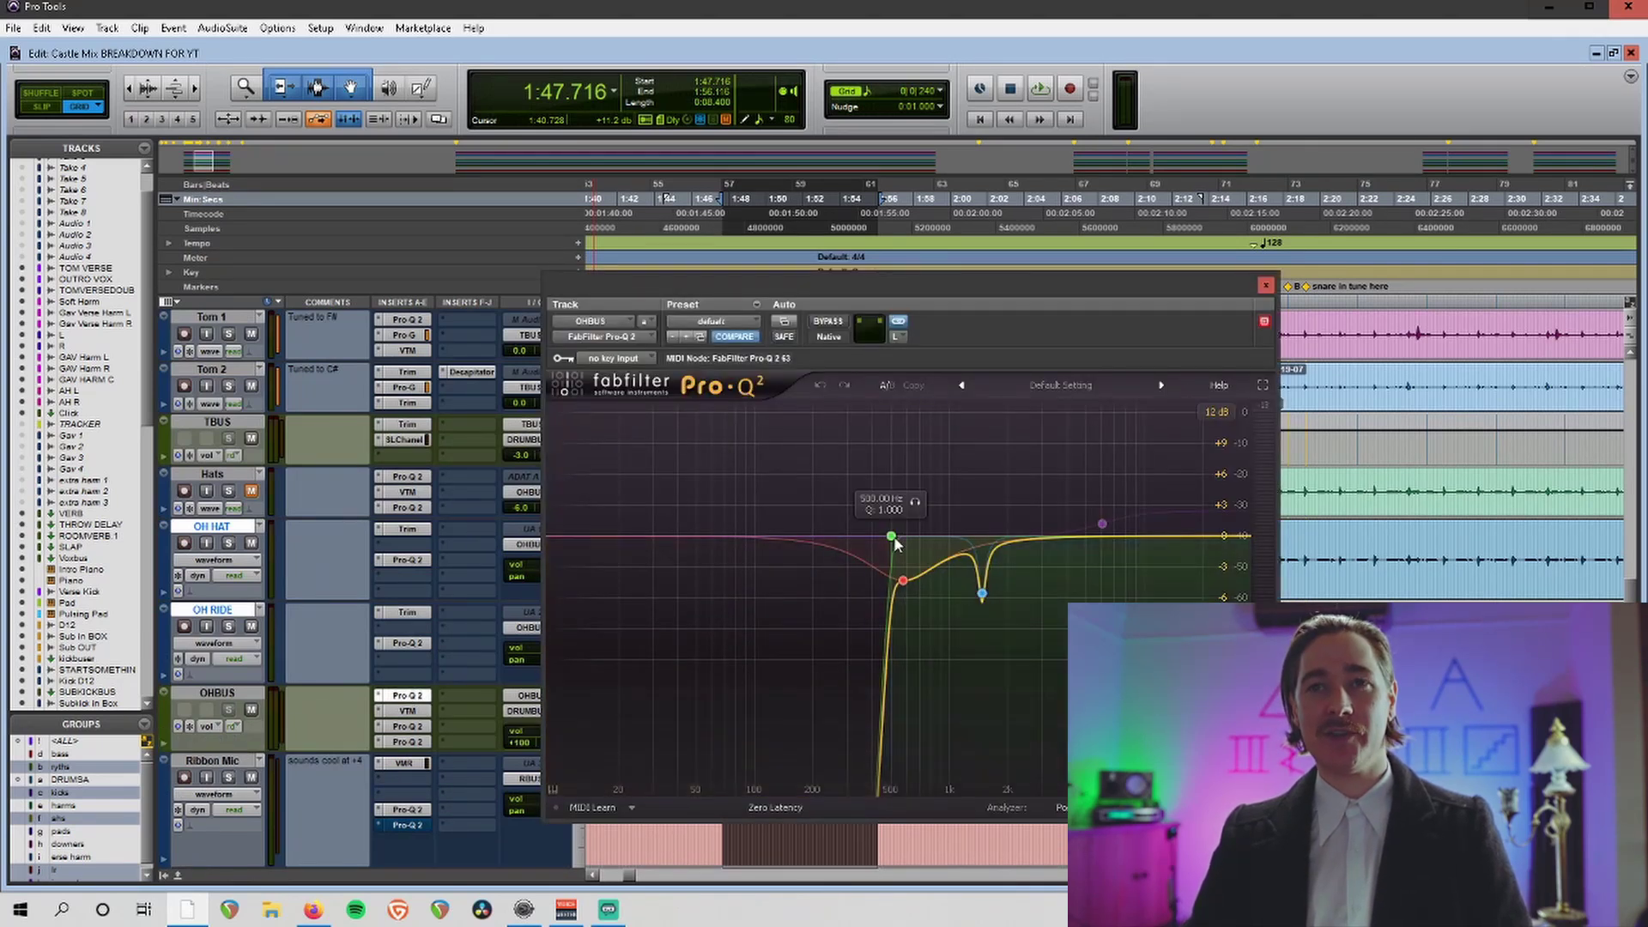
mouse_move(891, 534)
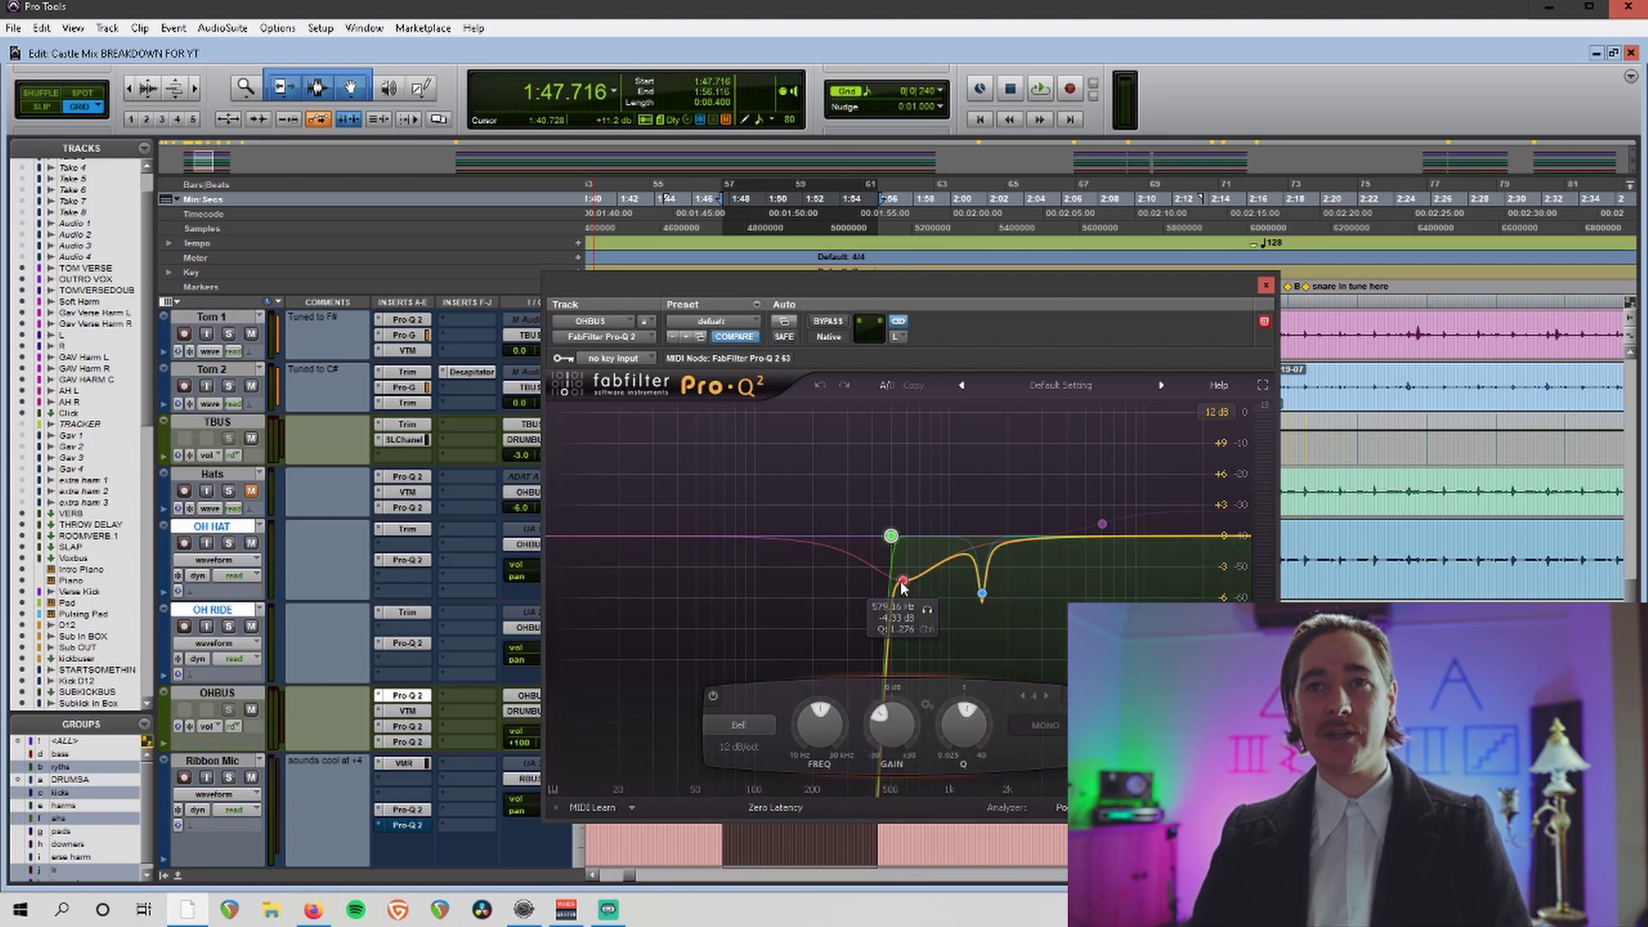
mouse_move(915, 601)
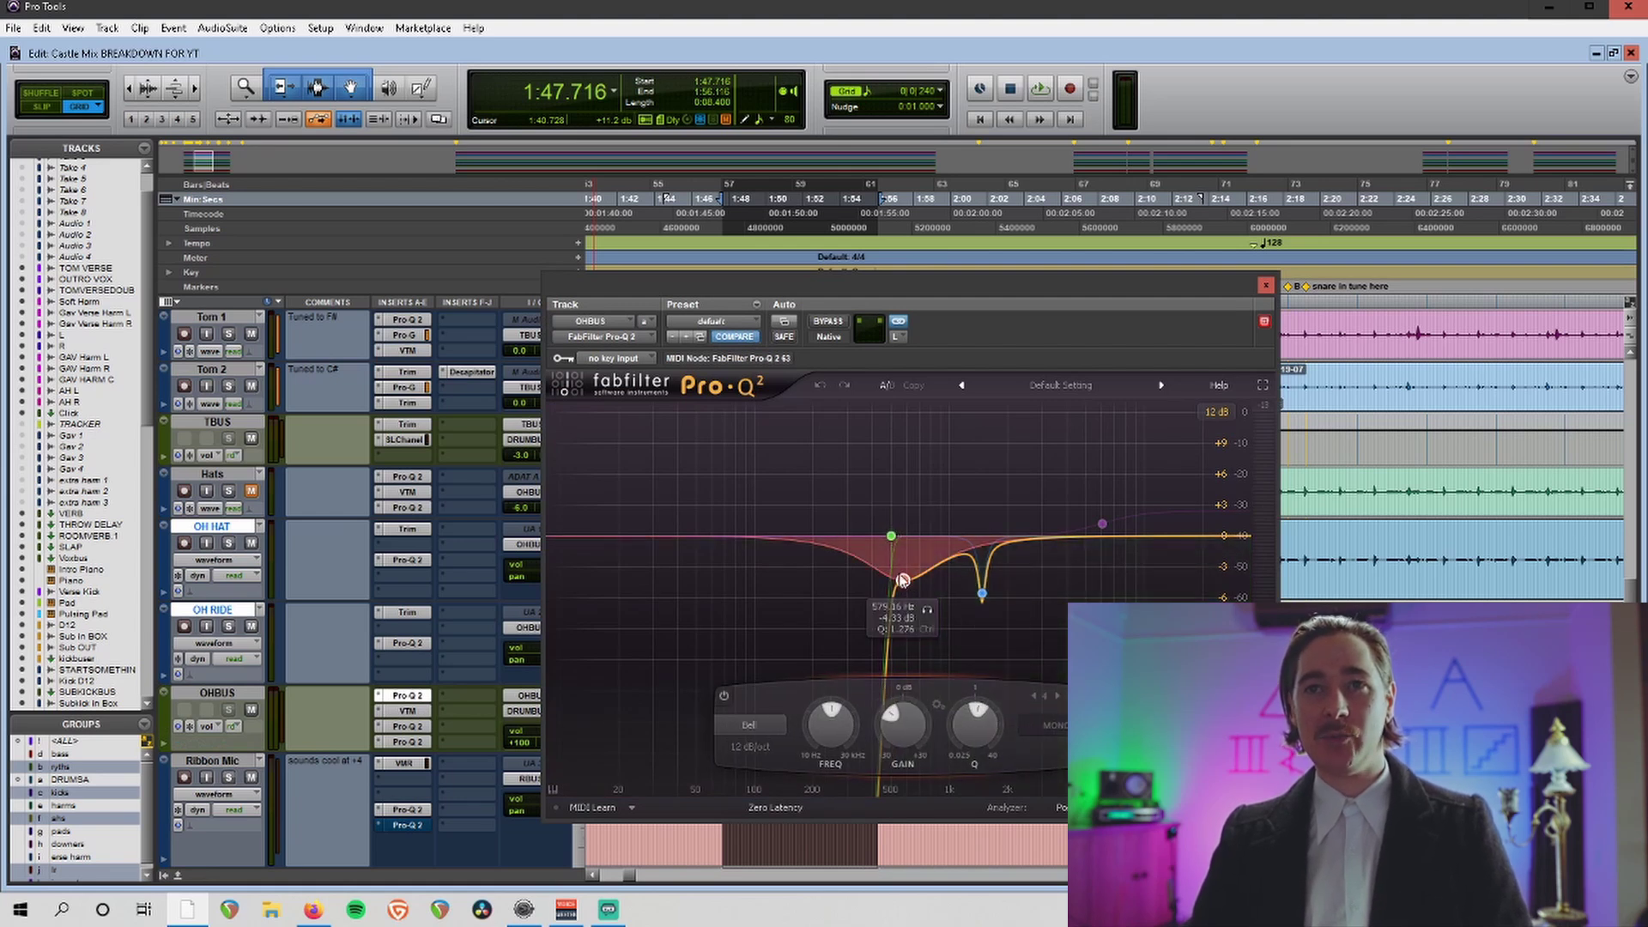
Solo both overheads and play the selection, auditioning the OHBUS low-mid bell cut in isolation and comparing it disabled and enabled.
left_click(228, 627)
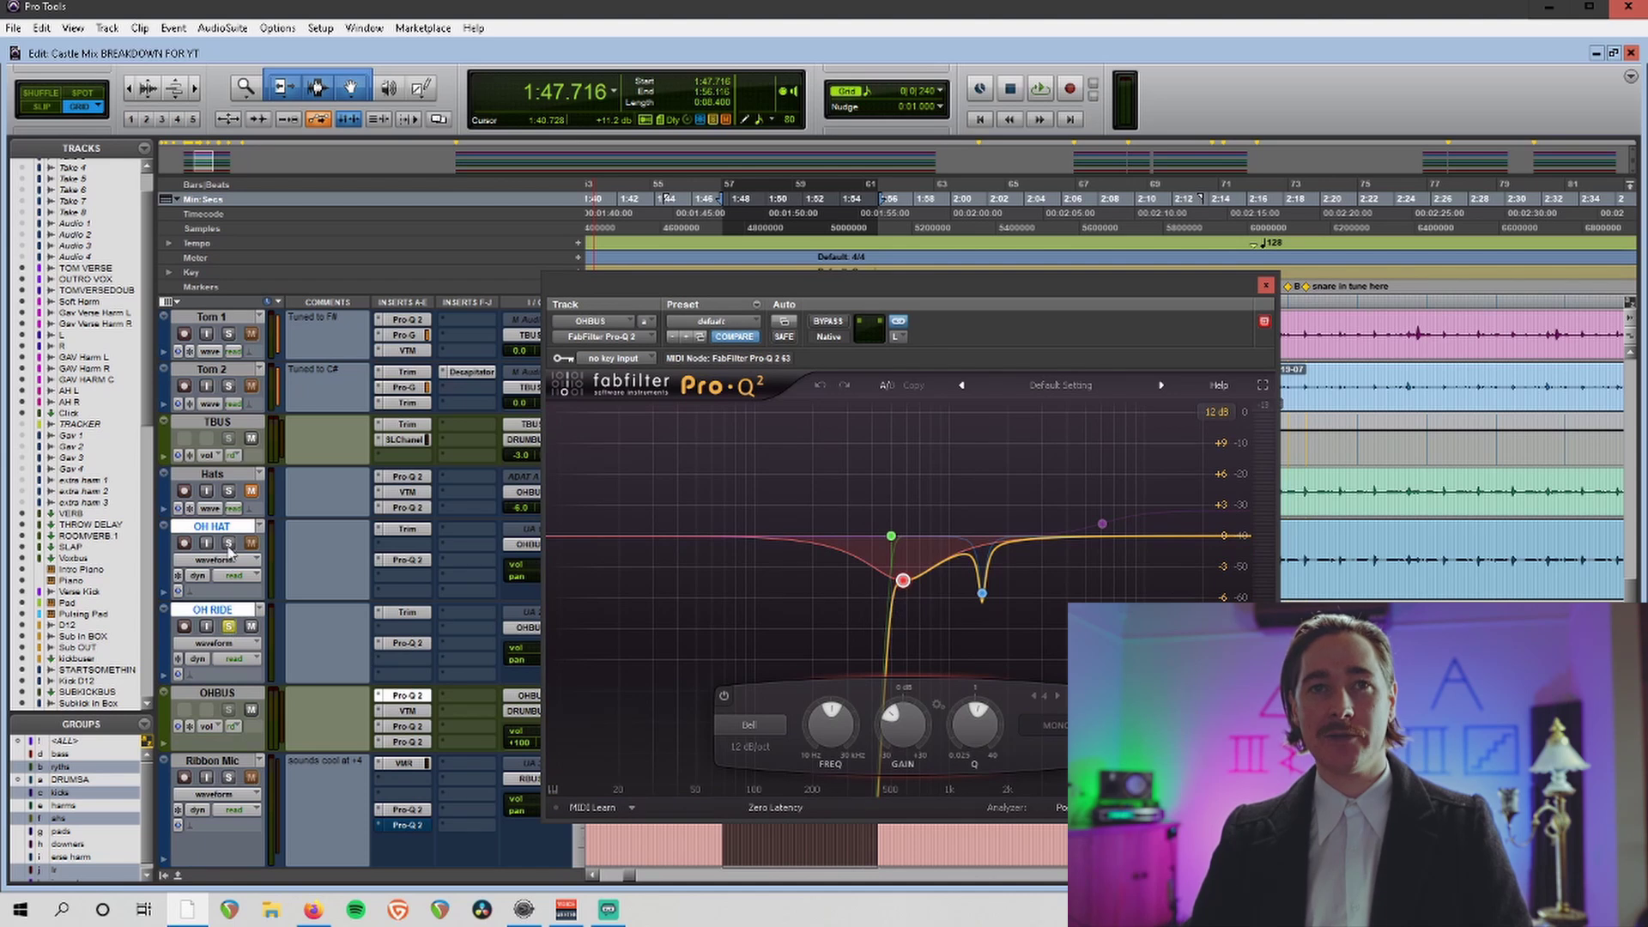
mouse_move(906, 588)
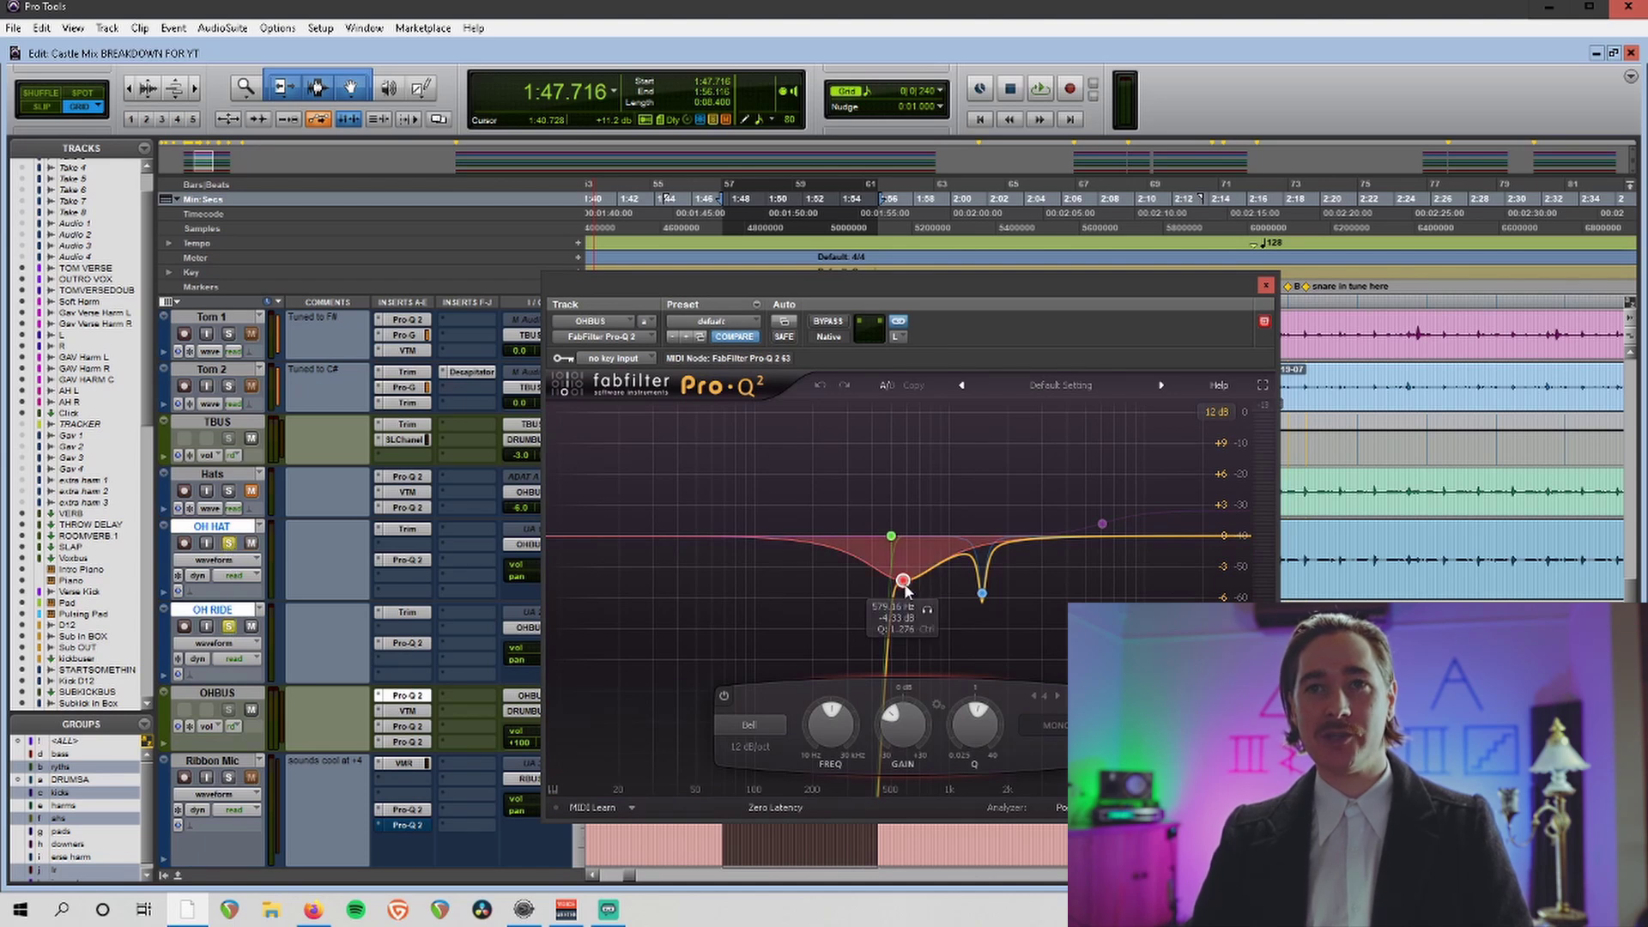
key("space")
left_click(927, 610)
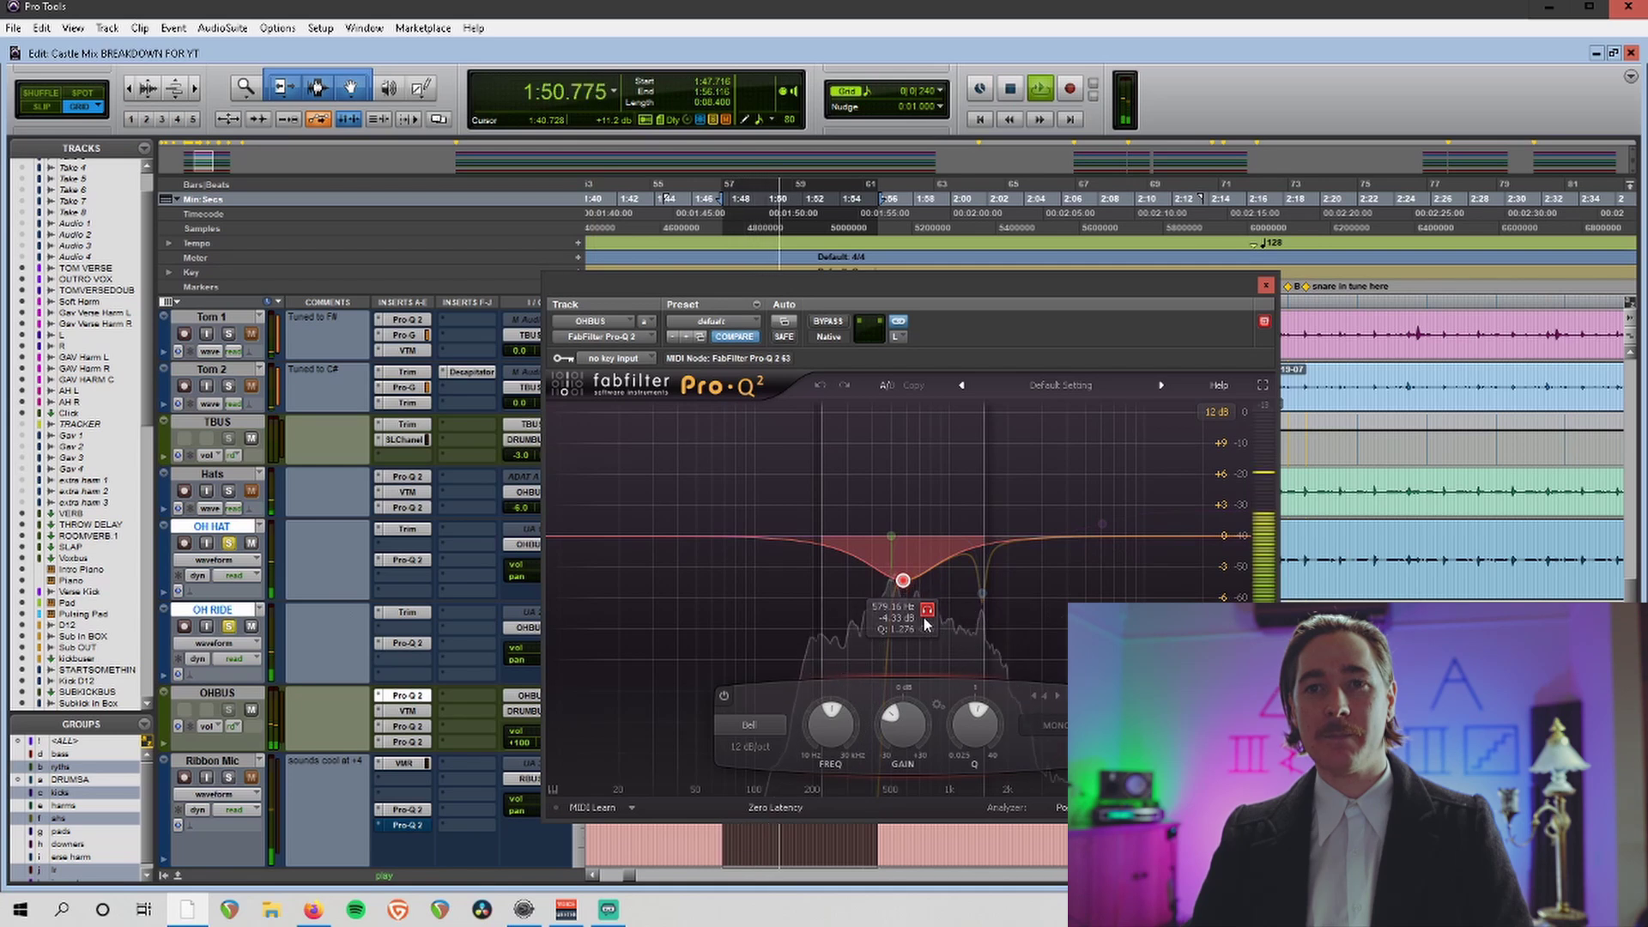
left_click(927, 610)
left_click(724, 698)
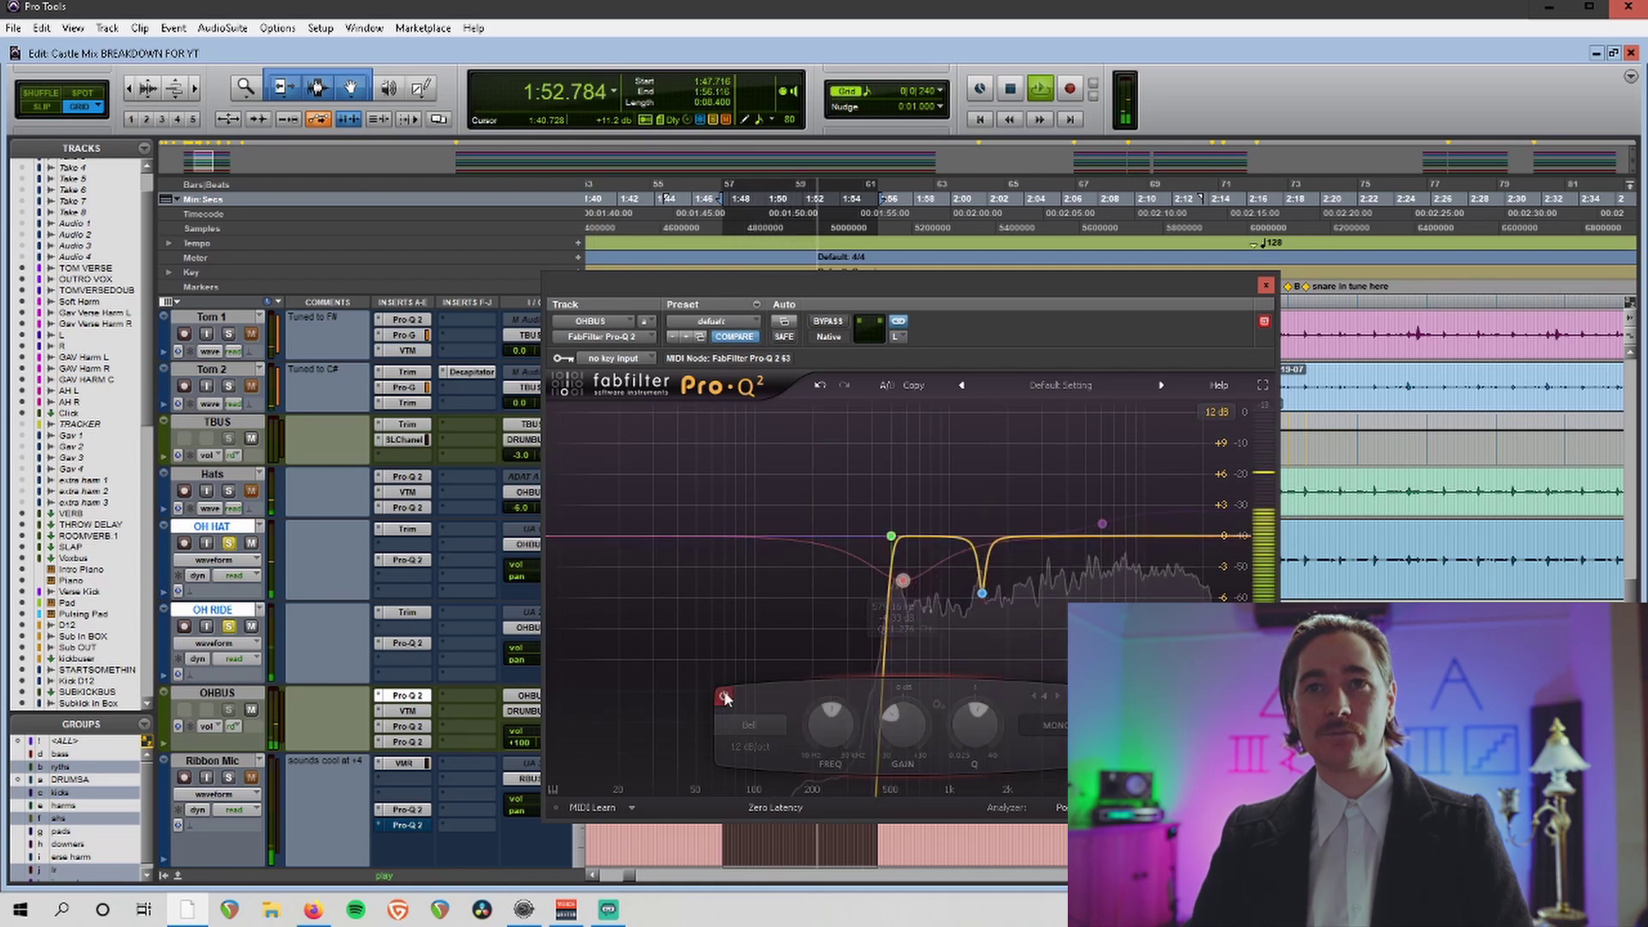
left_click(724, 698)
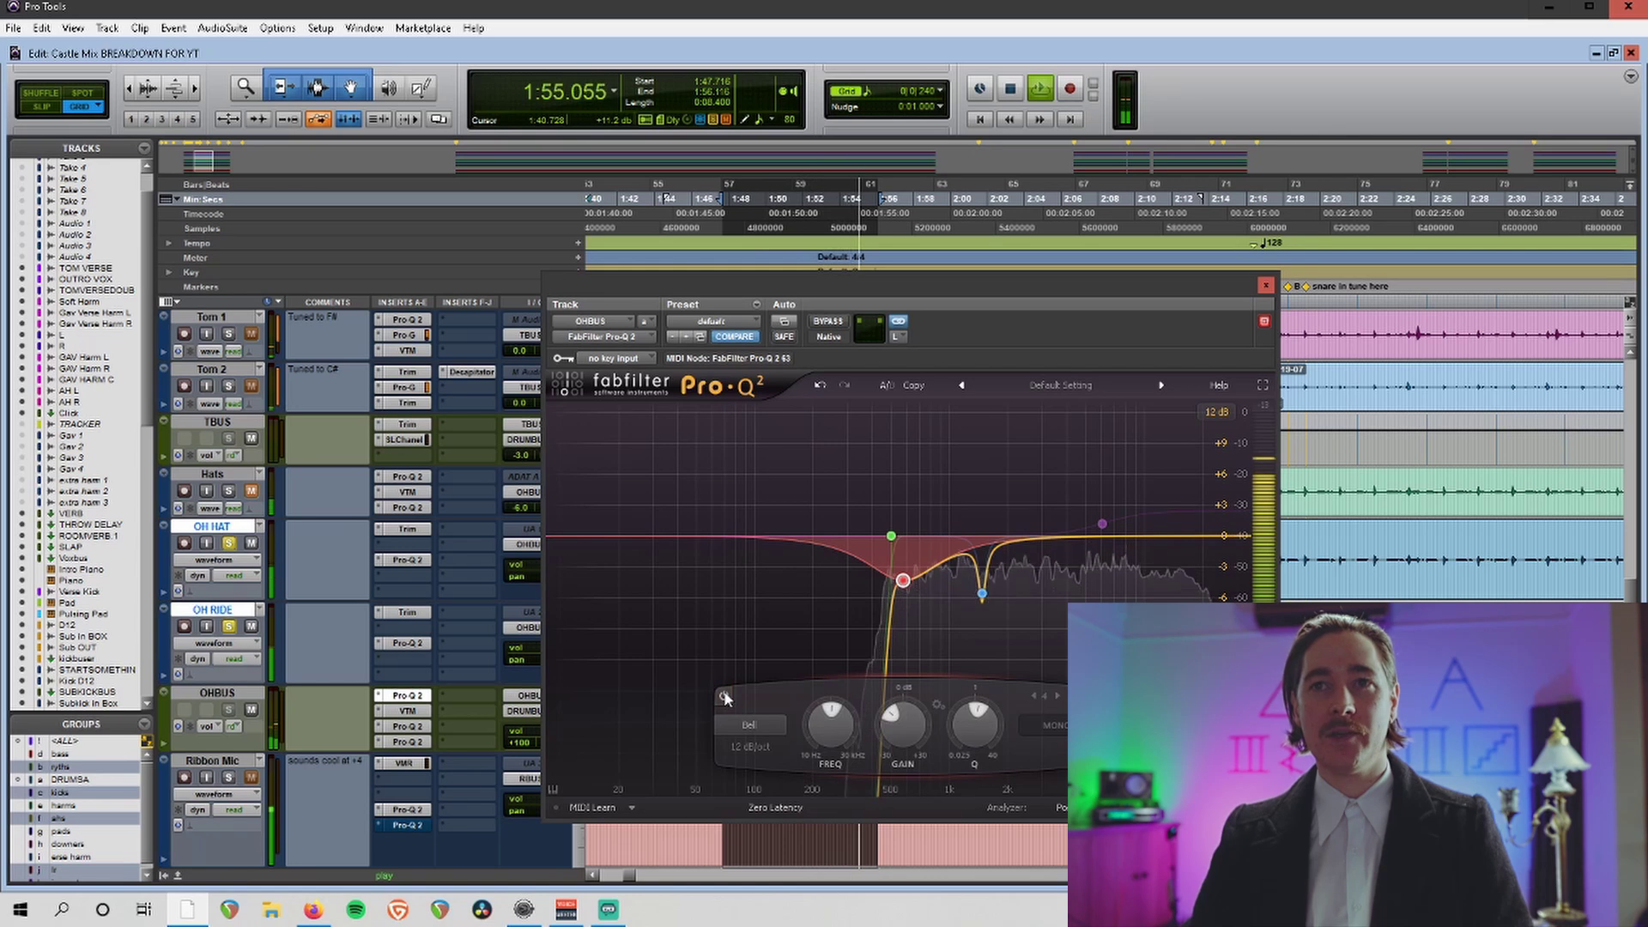
key("space")
Switch the OHBUS Pro-Q 2 to its right channel to examine the cuts, and inspect the Virtual Tape Machines insert.
left_click(895, 337)
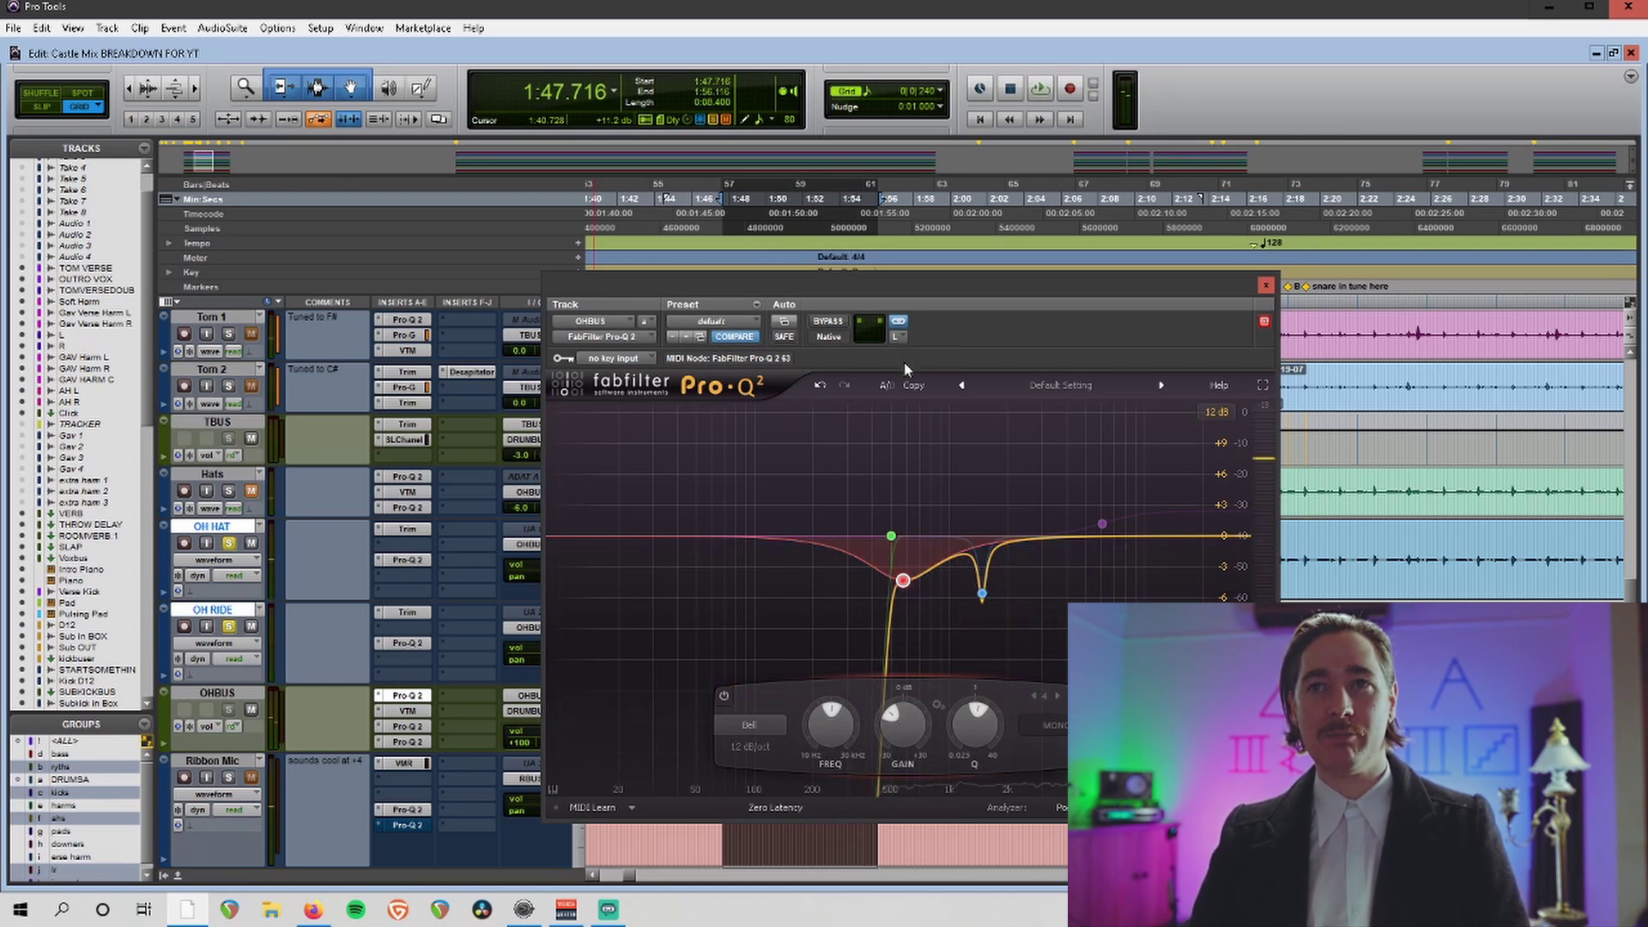
left_click(904, 361)
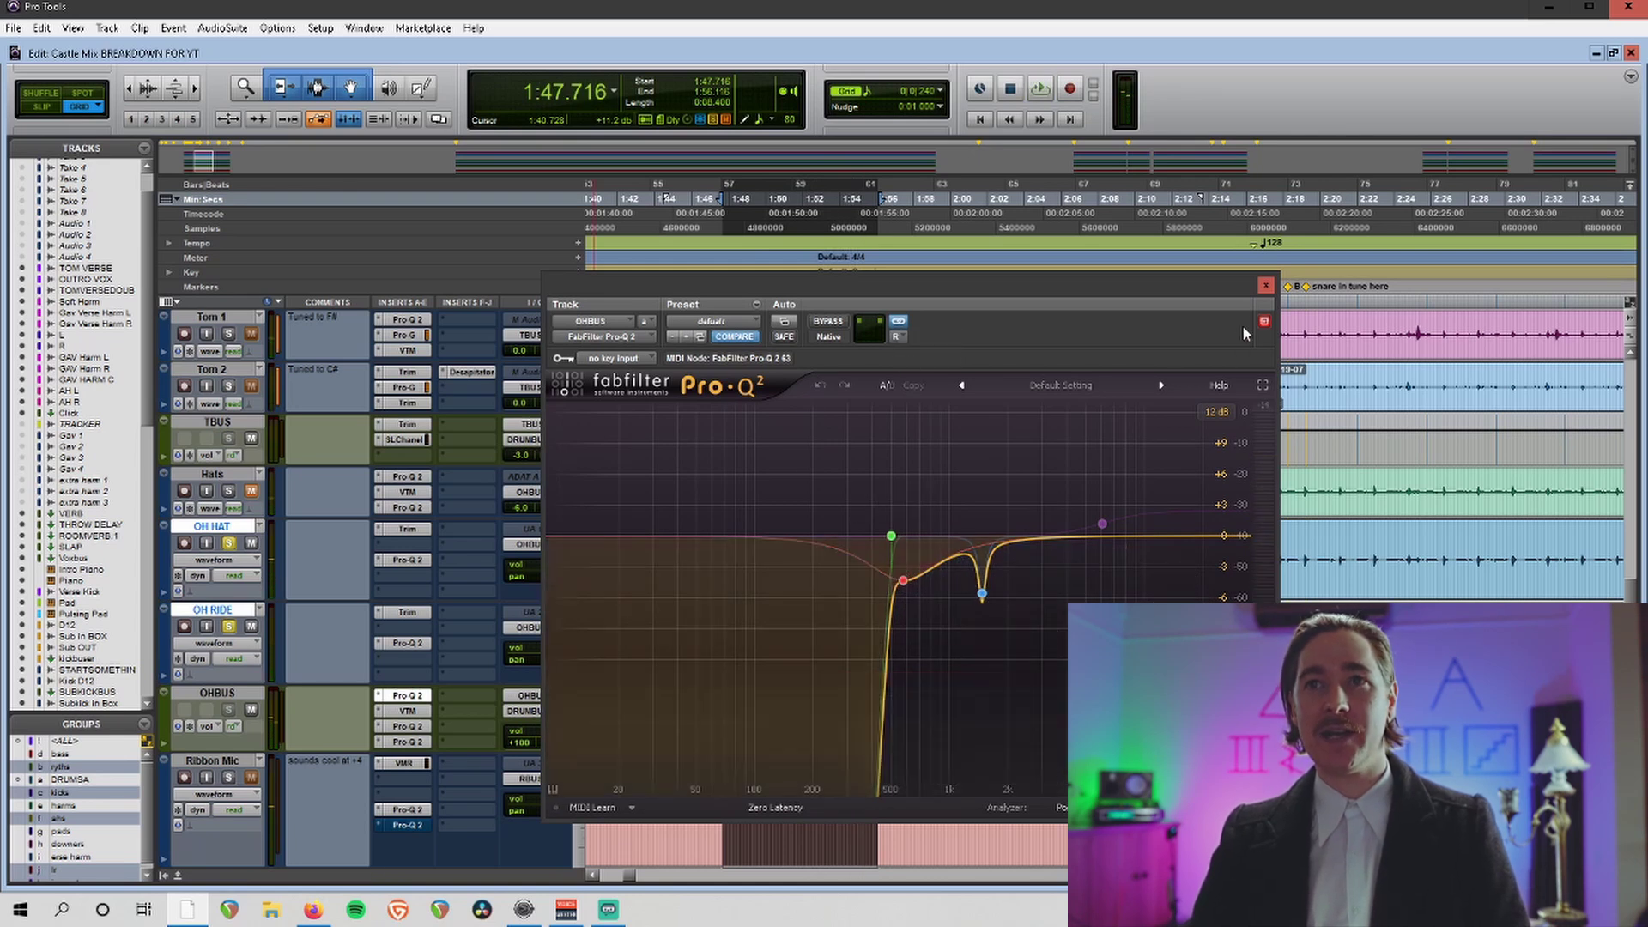
left_click(982, 593)
left_click(1266, 285)
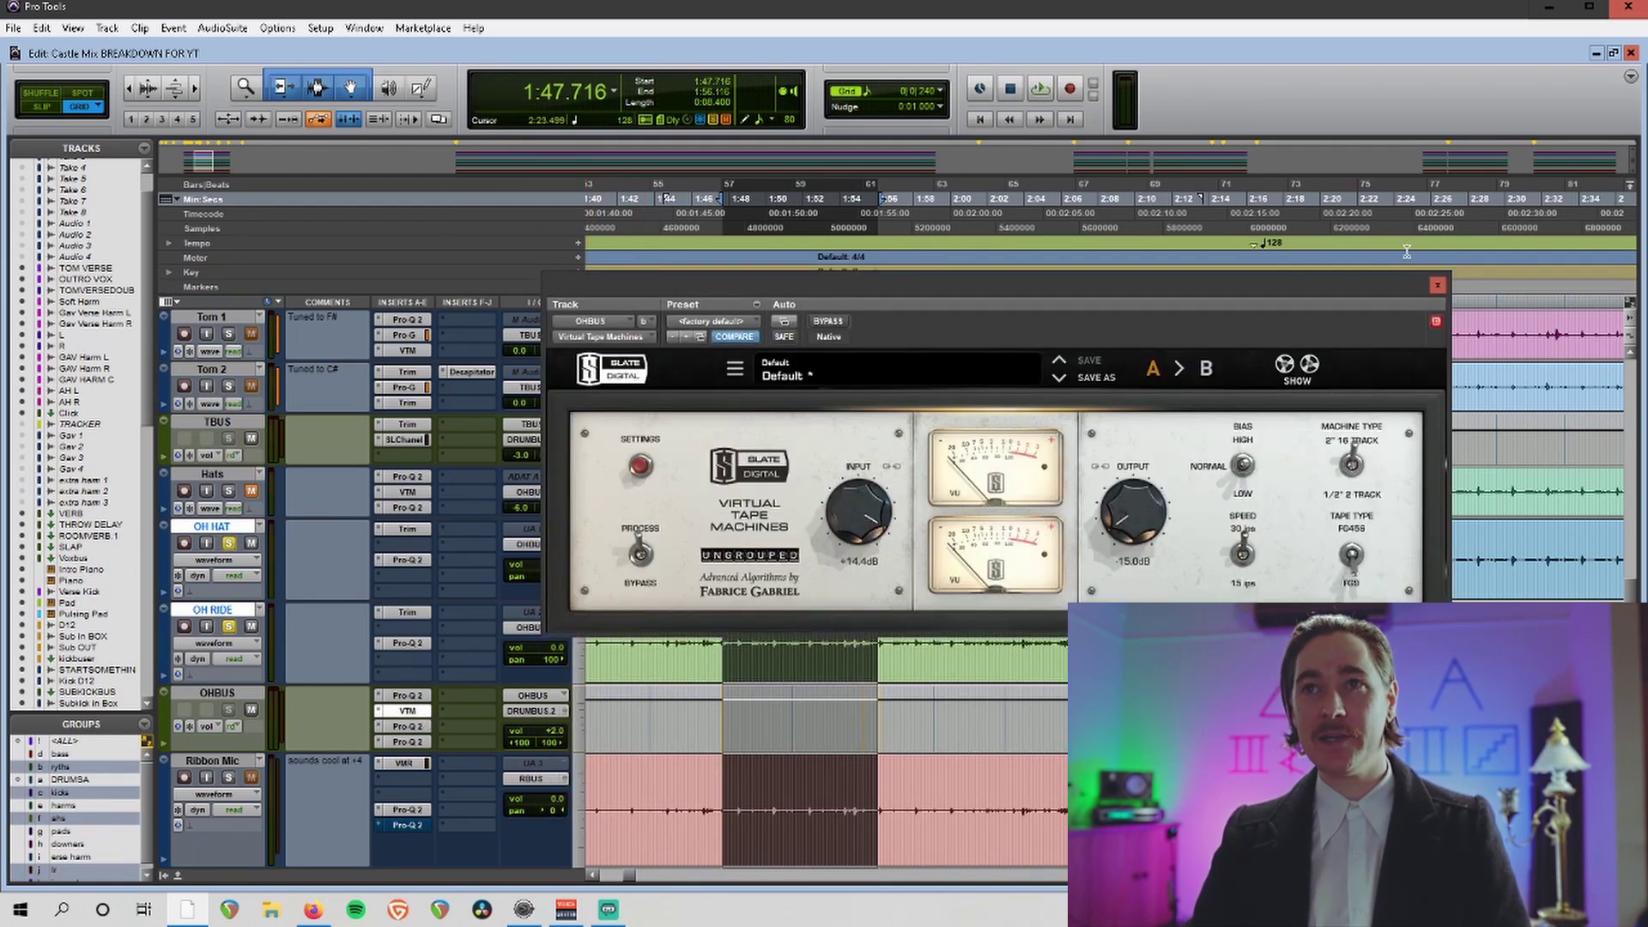
left_click(1436, 285)
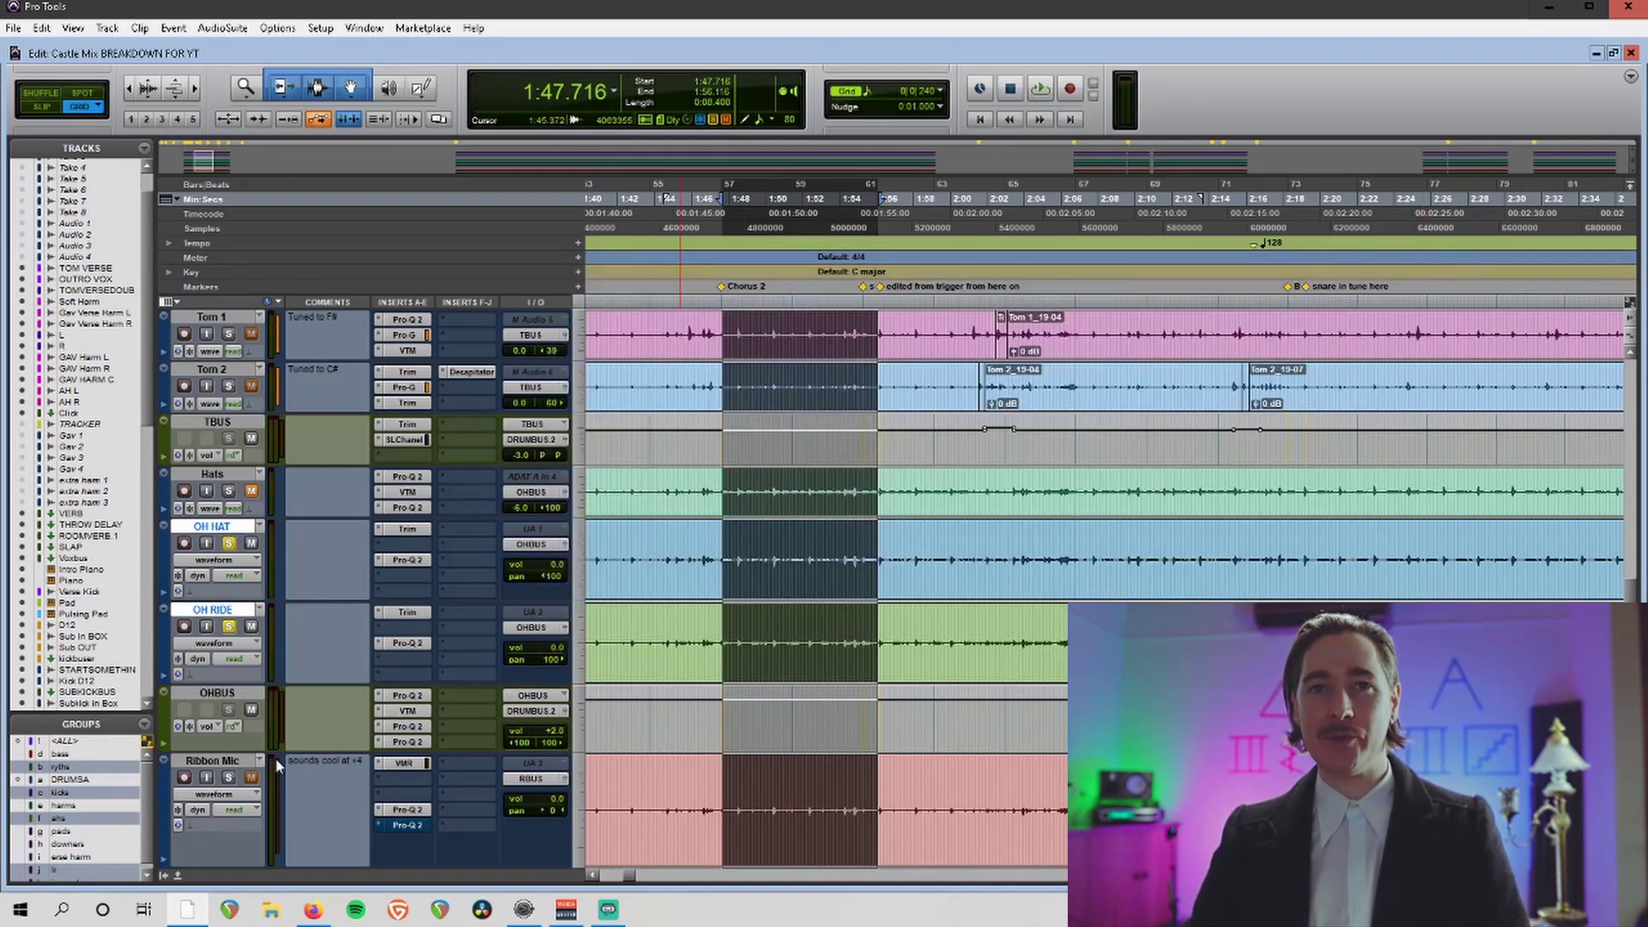
Open the second Pro-Q 2 on OHBUS, check both channels, and examine its high-frequency bell boost and narrow cuts.
left_click(406, 730)
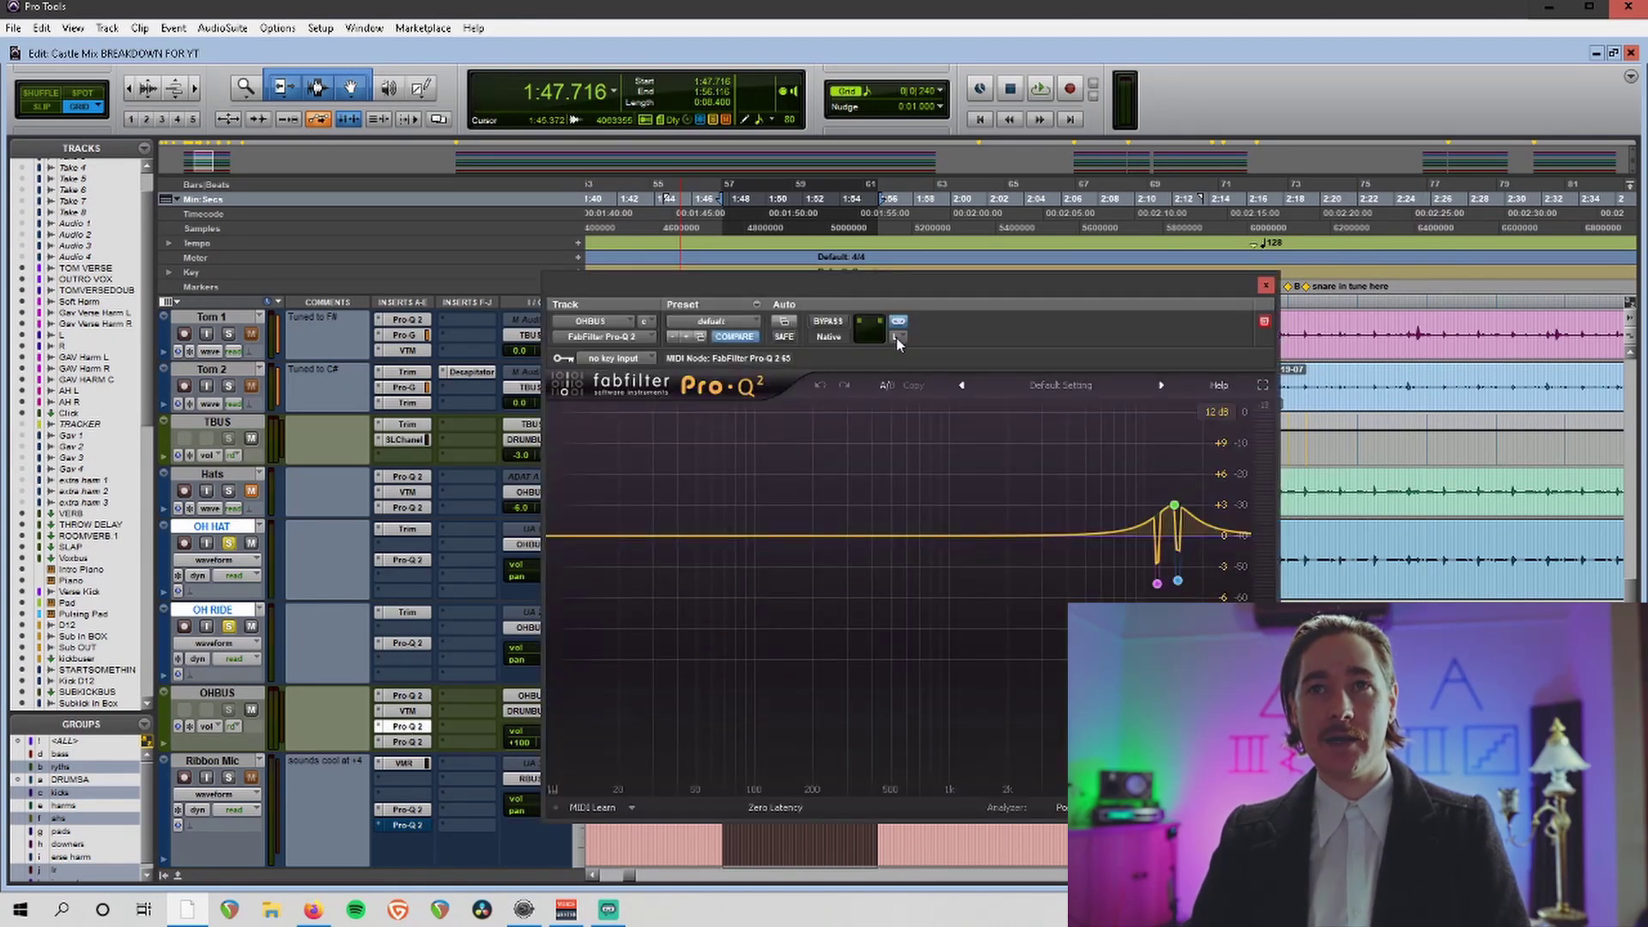
left_click(903, 337)
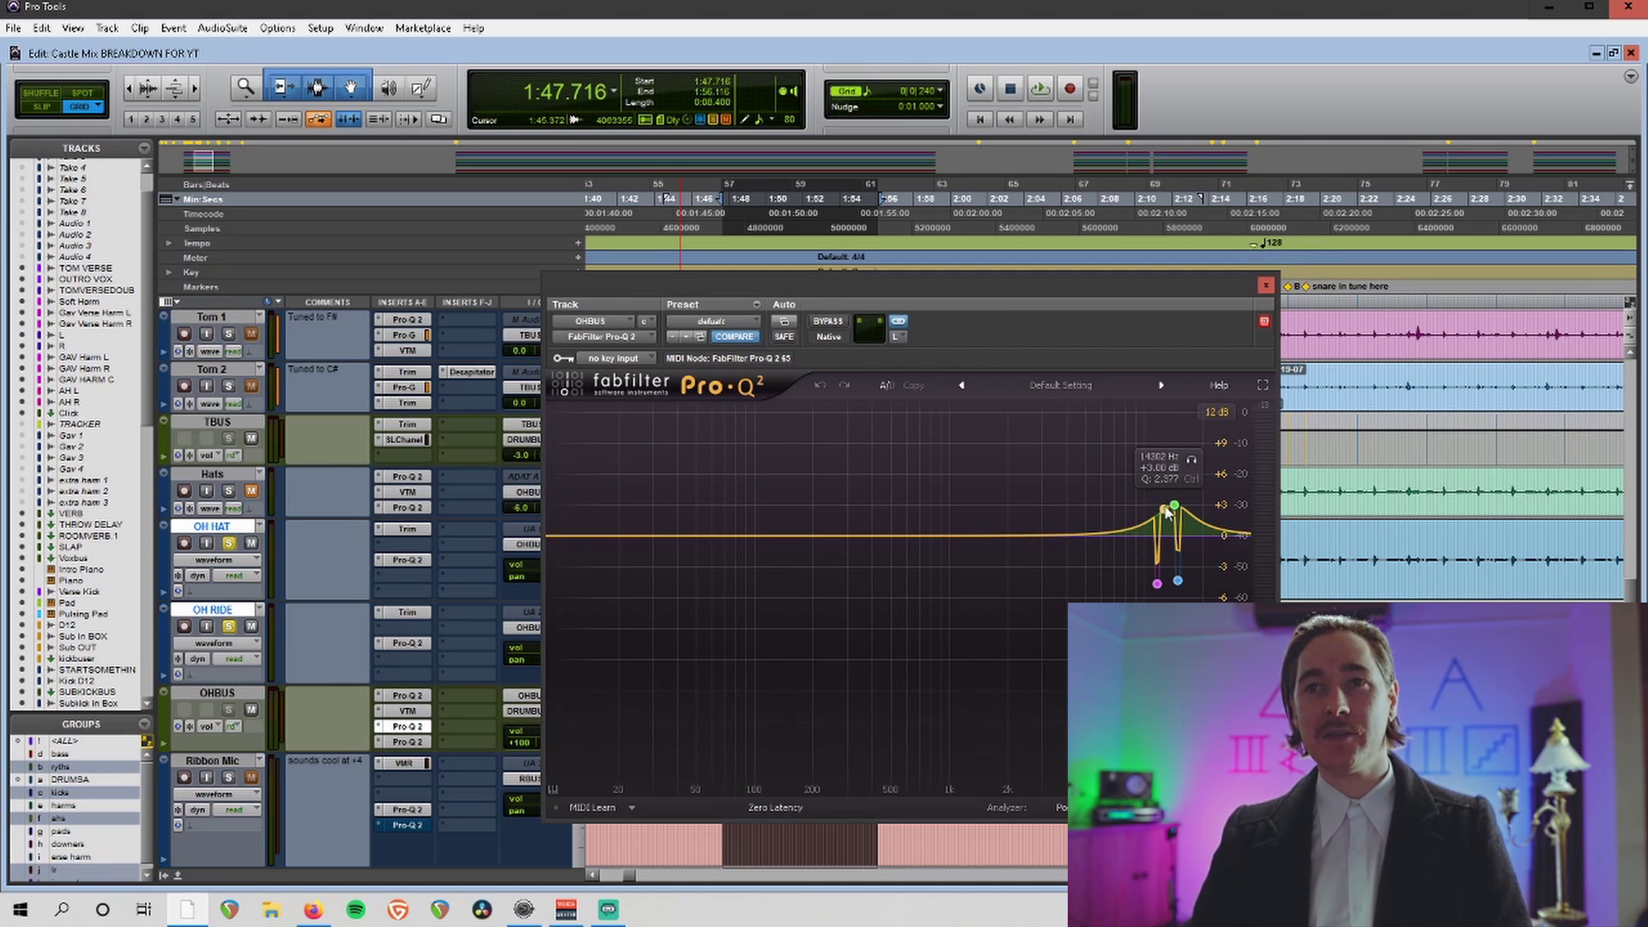
mouse_move(1143, 525)
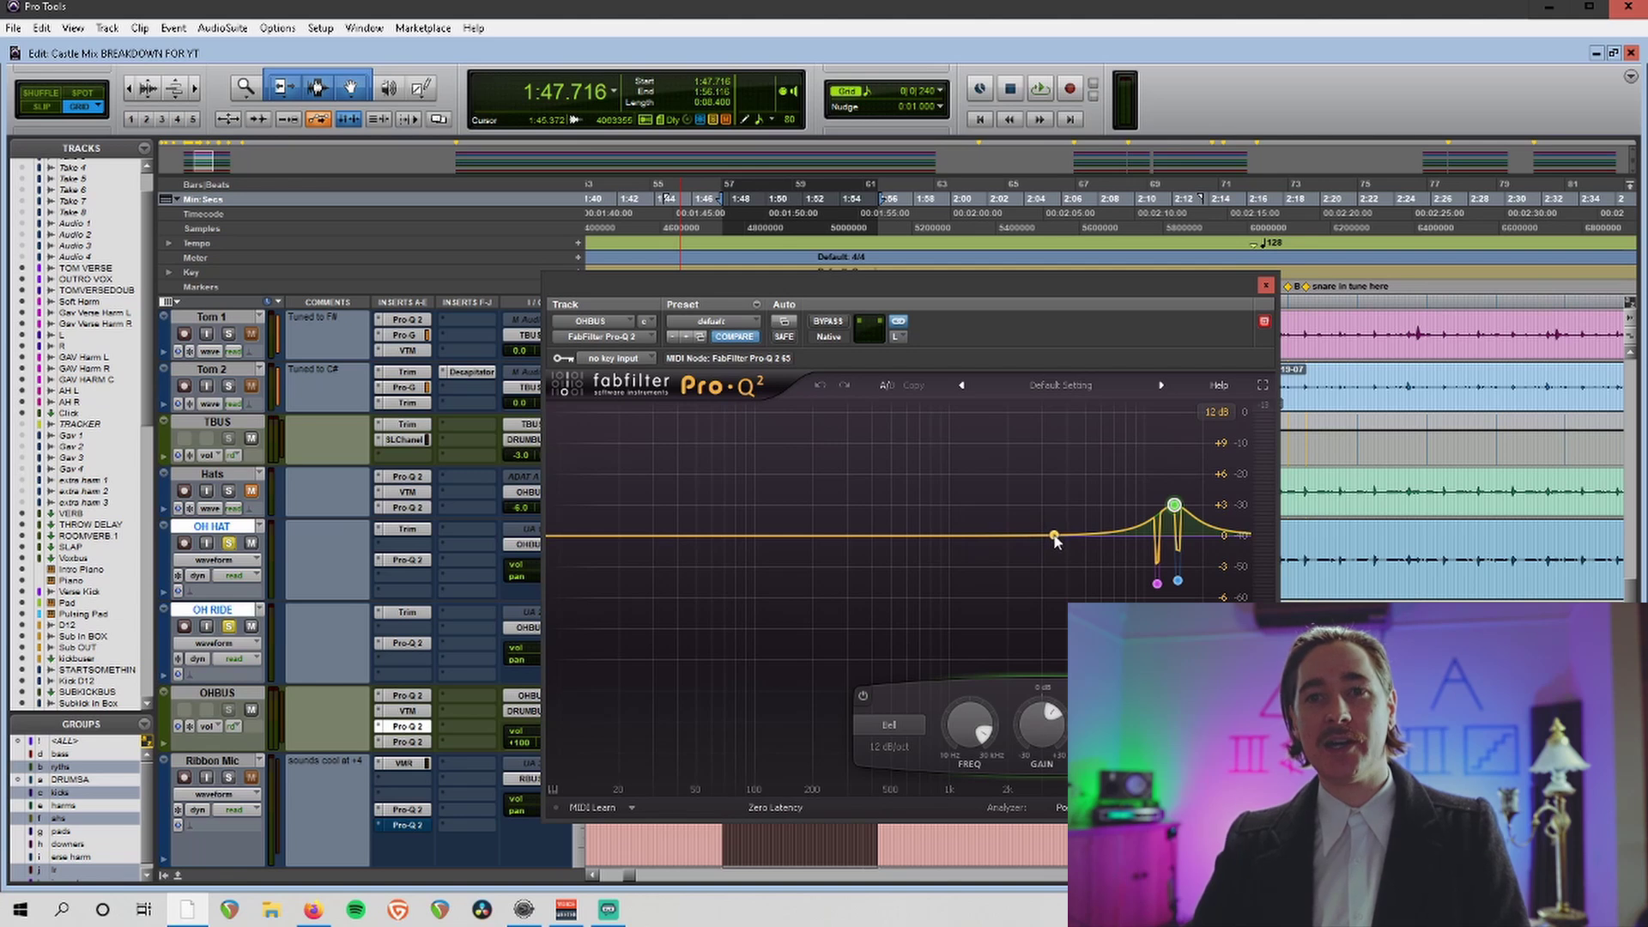
Try a bell boost of about 3 dB in the upper mids, shift it higher at a lower gain, and remove it.
left_click_drag(1054, 540, 1056, 506)
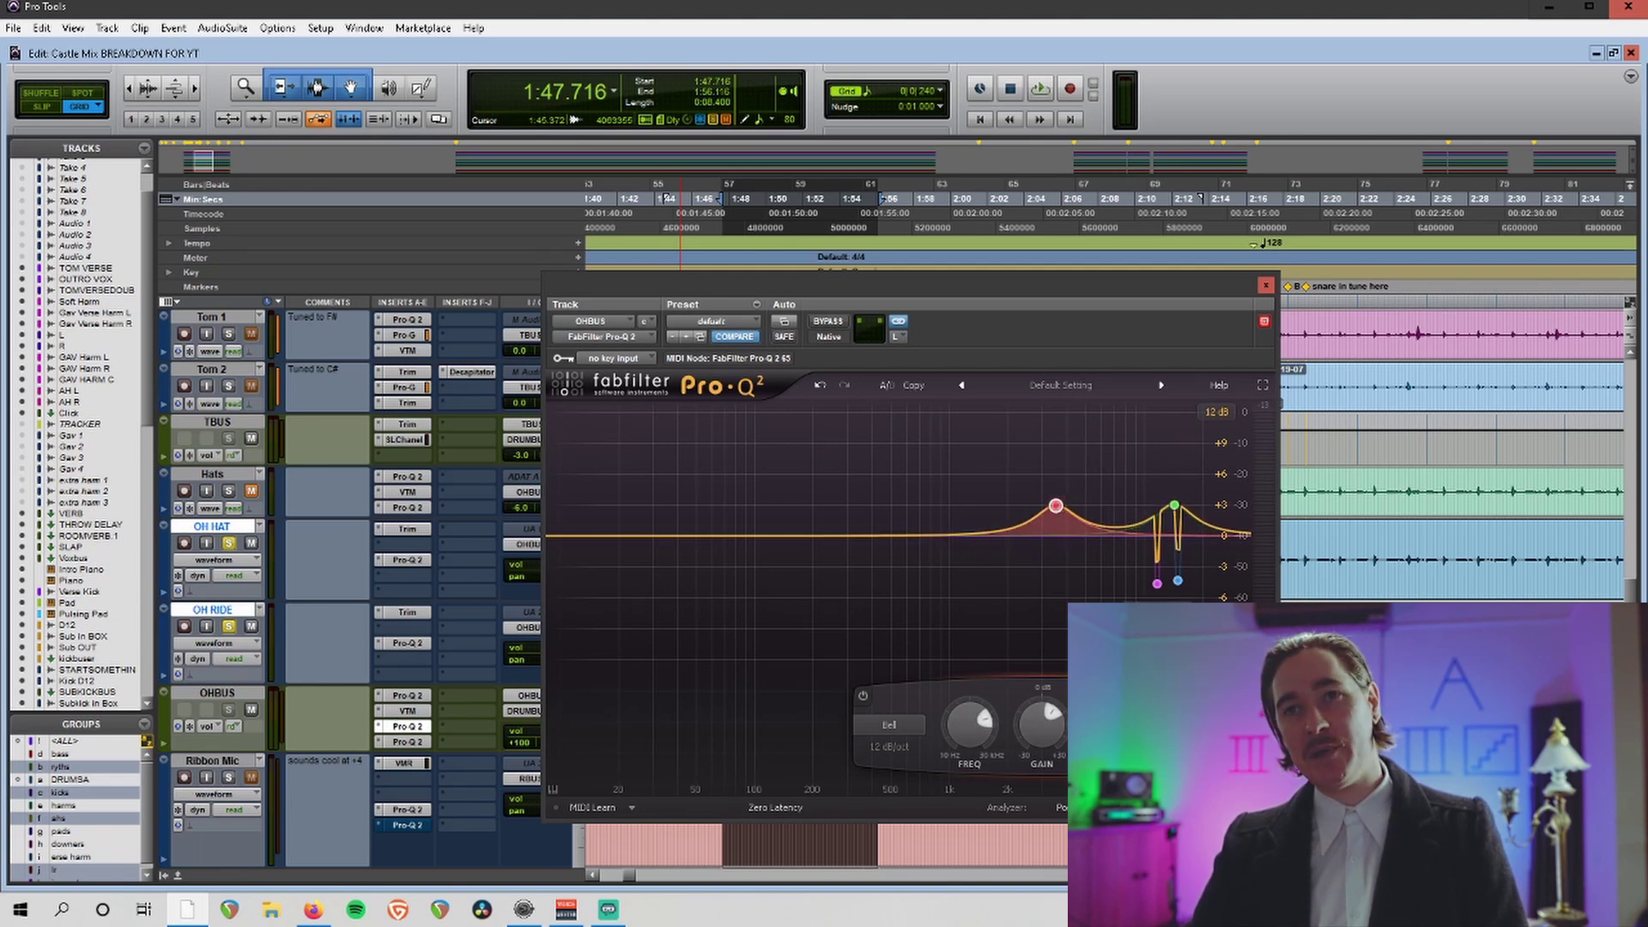
mouse_move(1054, 508)
left_click_drag(1054, 510, 1079, 523)
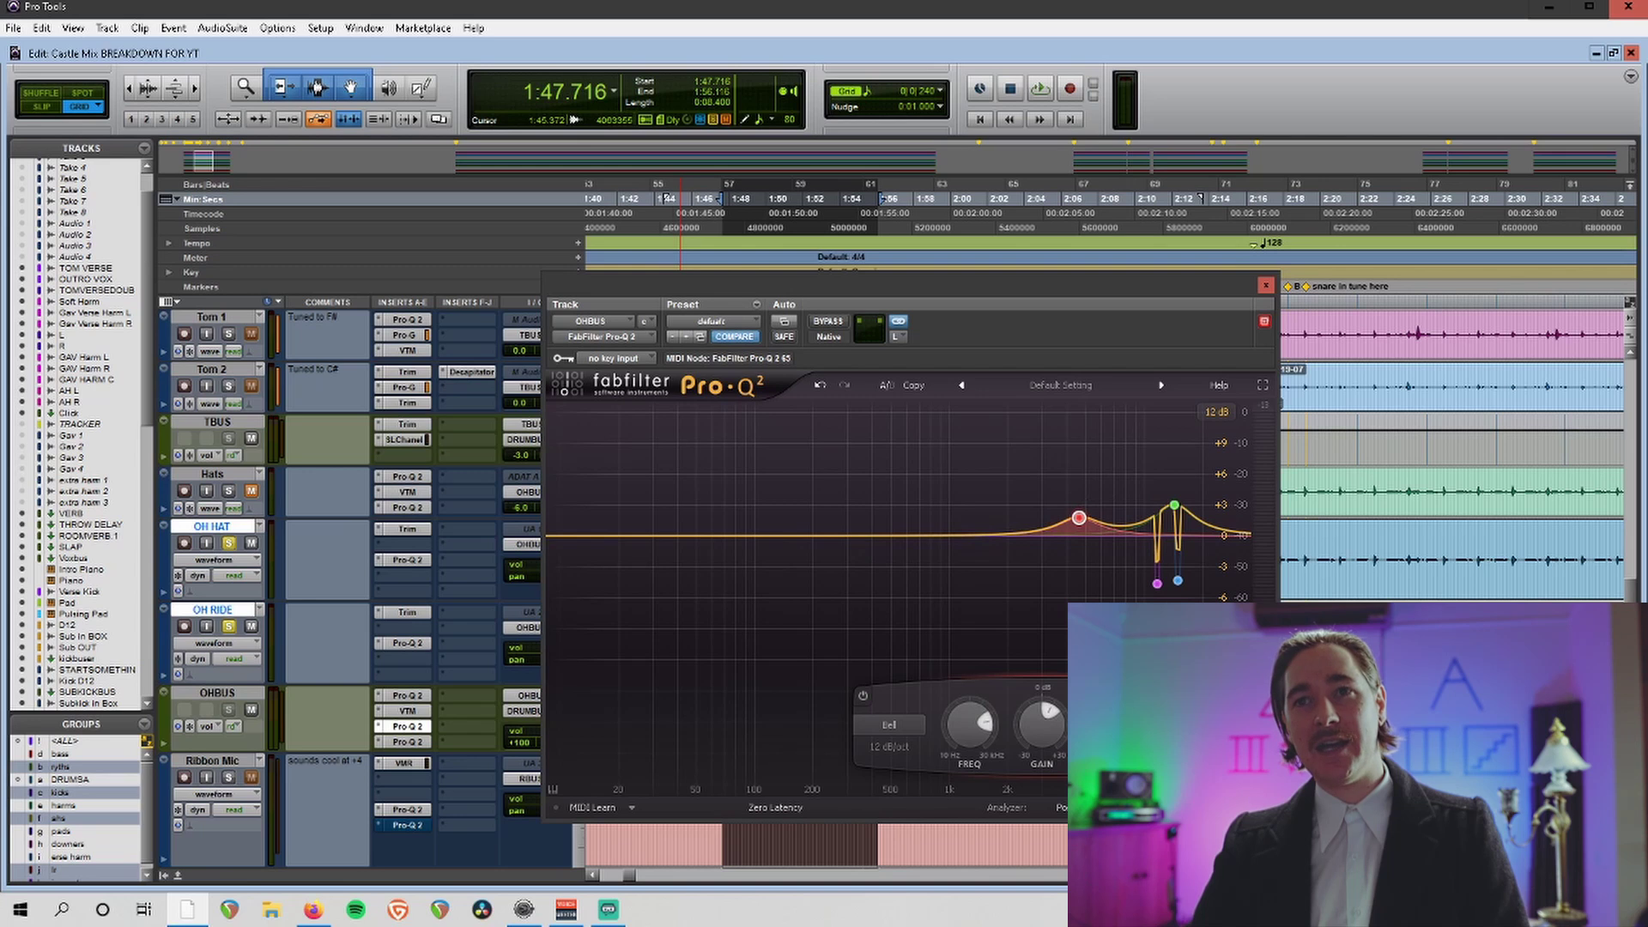
mouse_move(1074, 525)
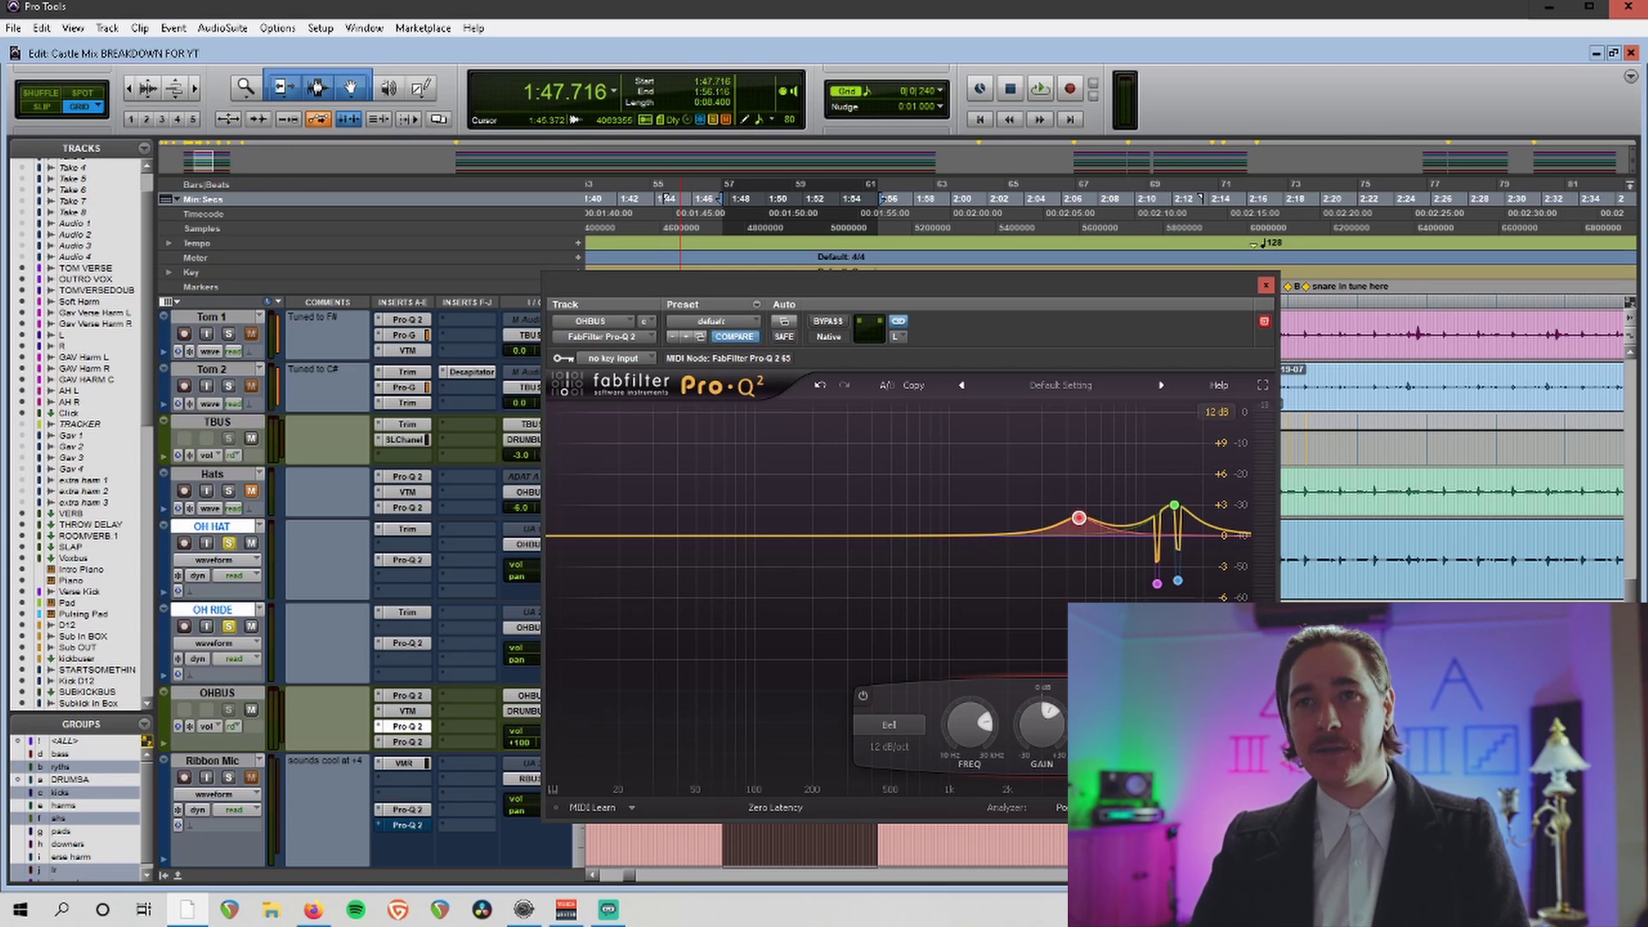
double_click(1079, 518)
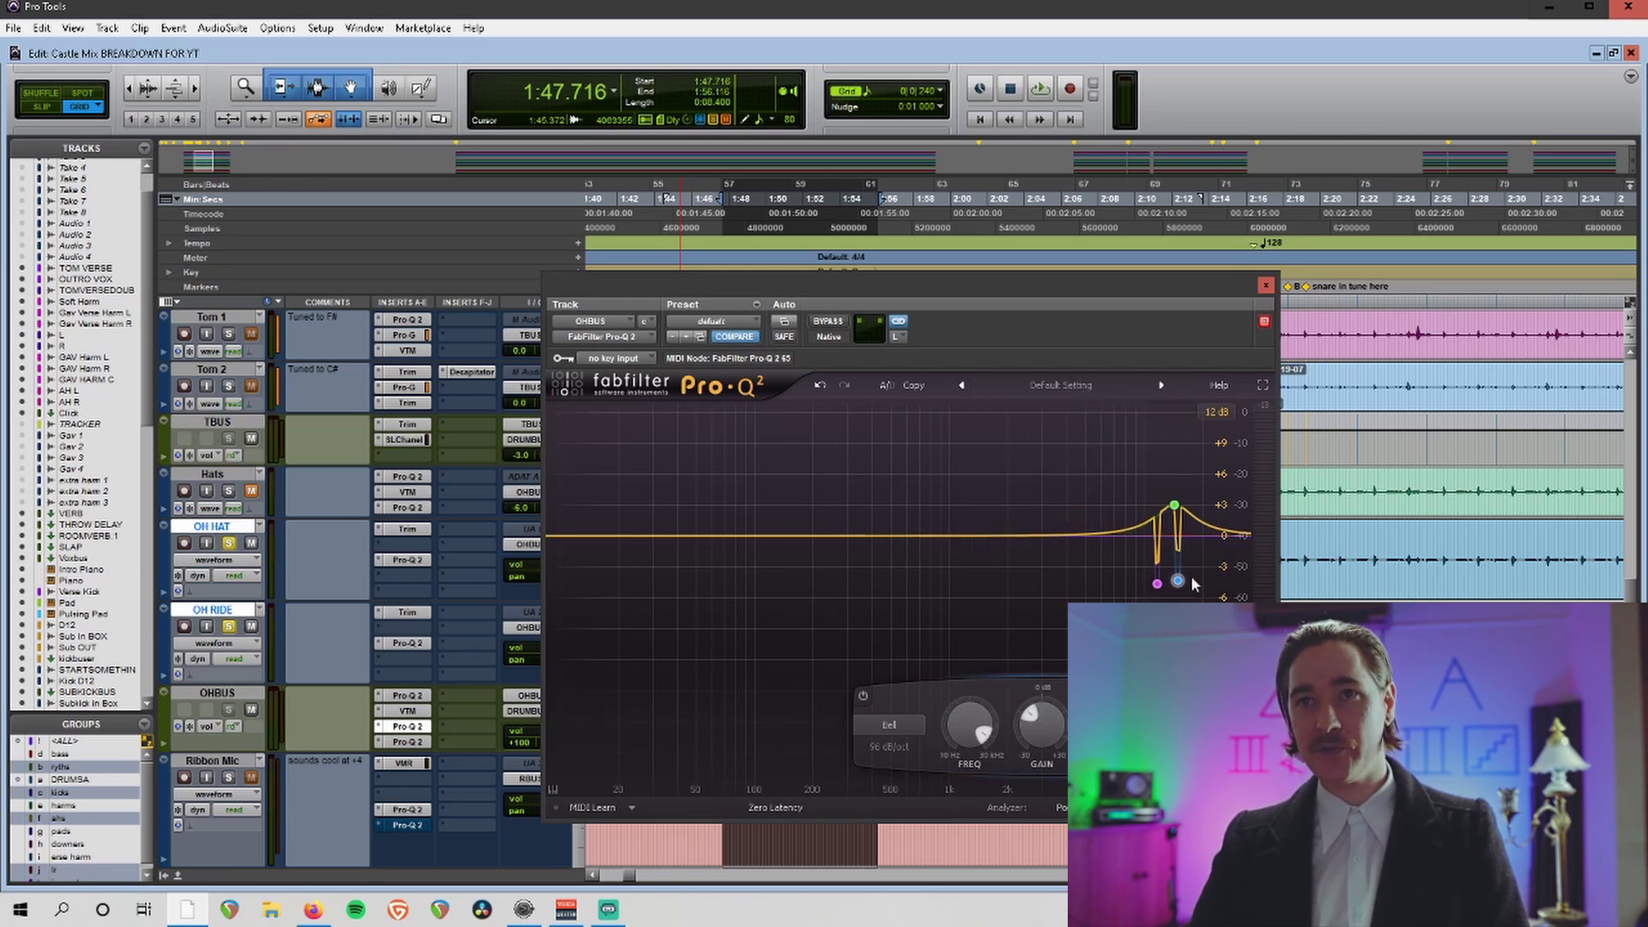
Try a wider bell boost of about 2 dB in the upper mids for comparison, and delete that band.
left_click(1174, 509)
left_click_drag(1047, 540, 1089, 516)
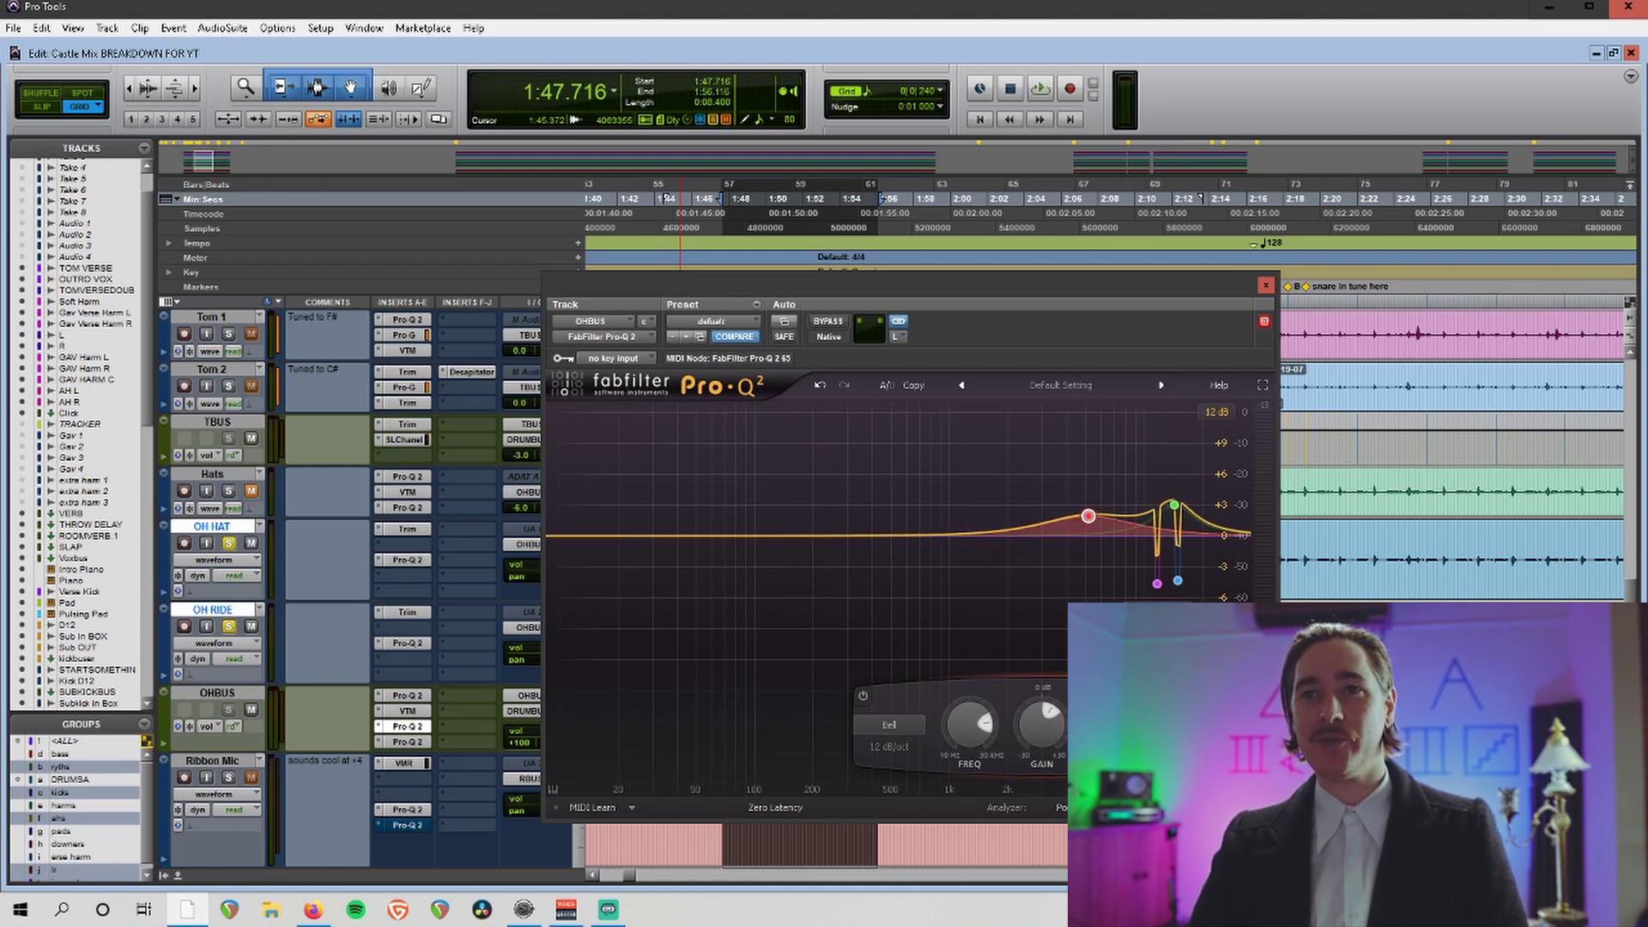
double_click(1089, 516)
left_click(1176, 507)
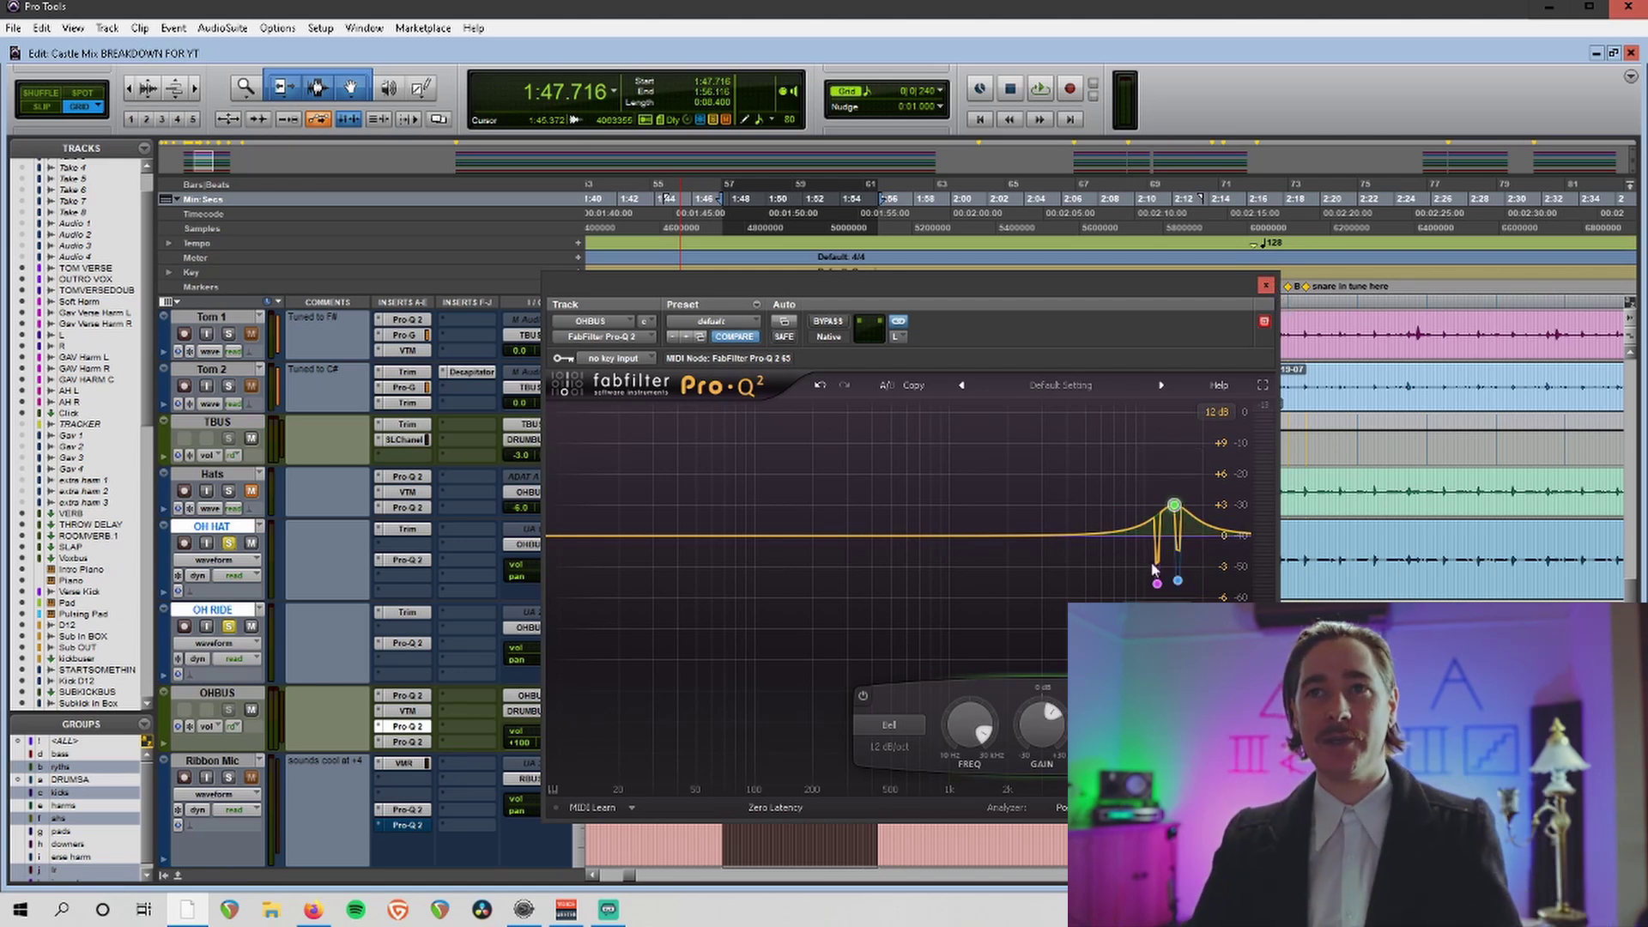
Inspect the last Pro-Q 2 on OHBUS, enlarge the track further, and check the Trimmer in its Virtual Mix Rack insert.
mouse_move(1165, 512)
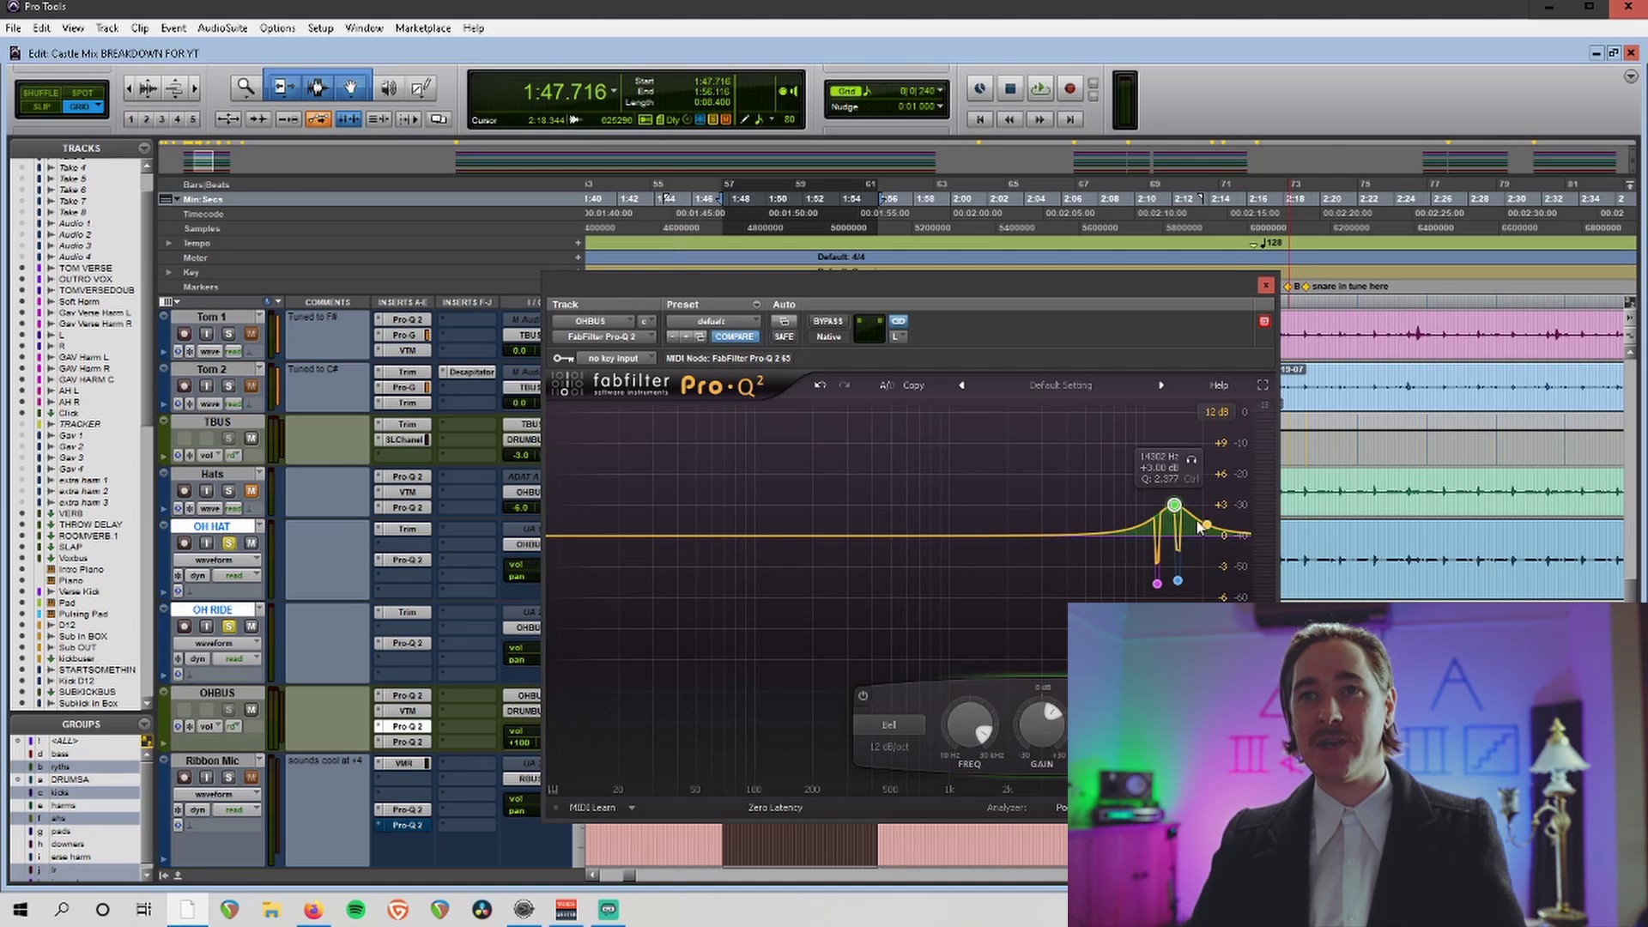
left_click(411, 727)
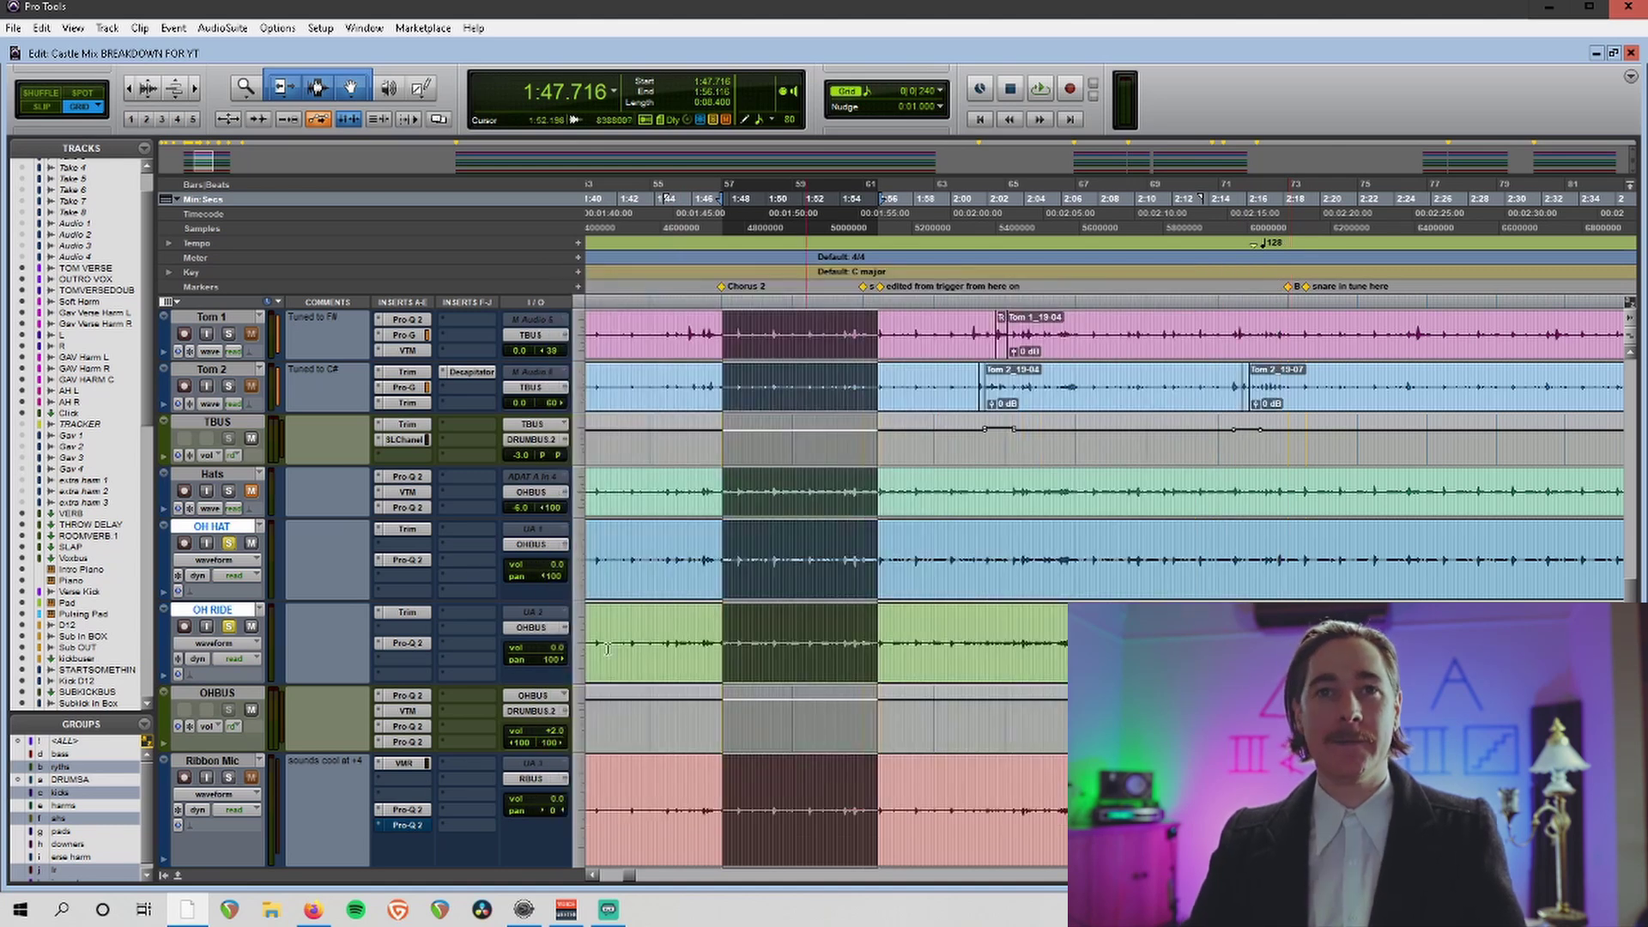
left_click(413, 743)
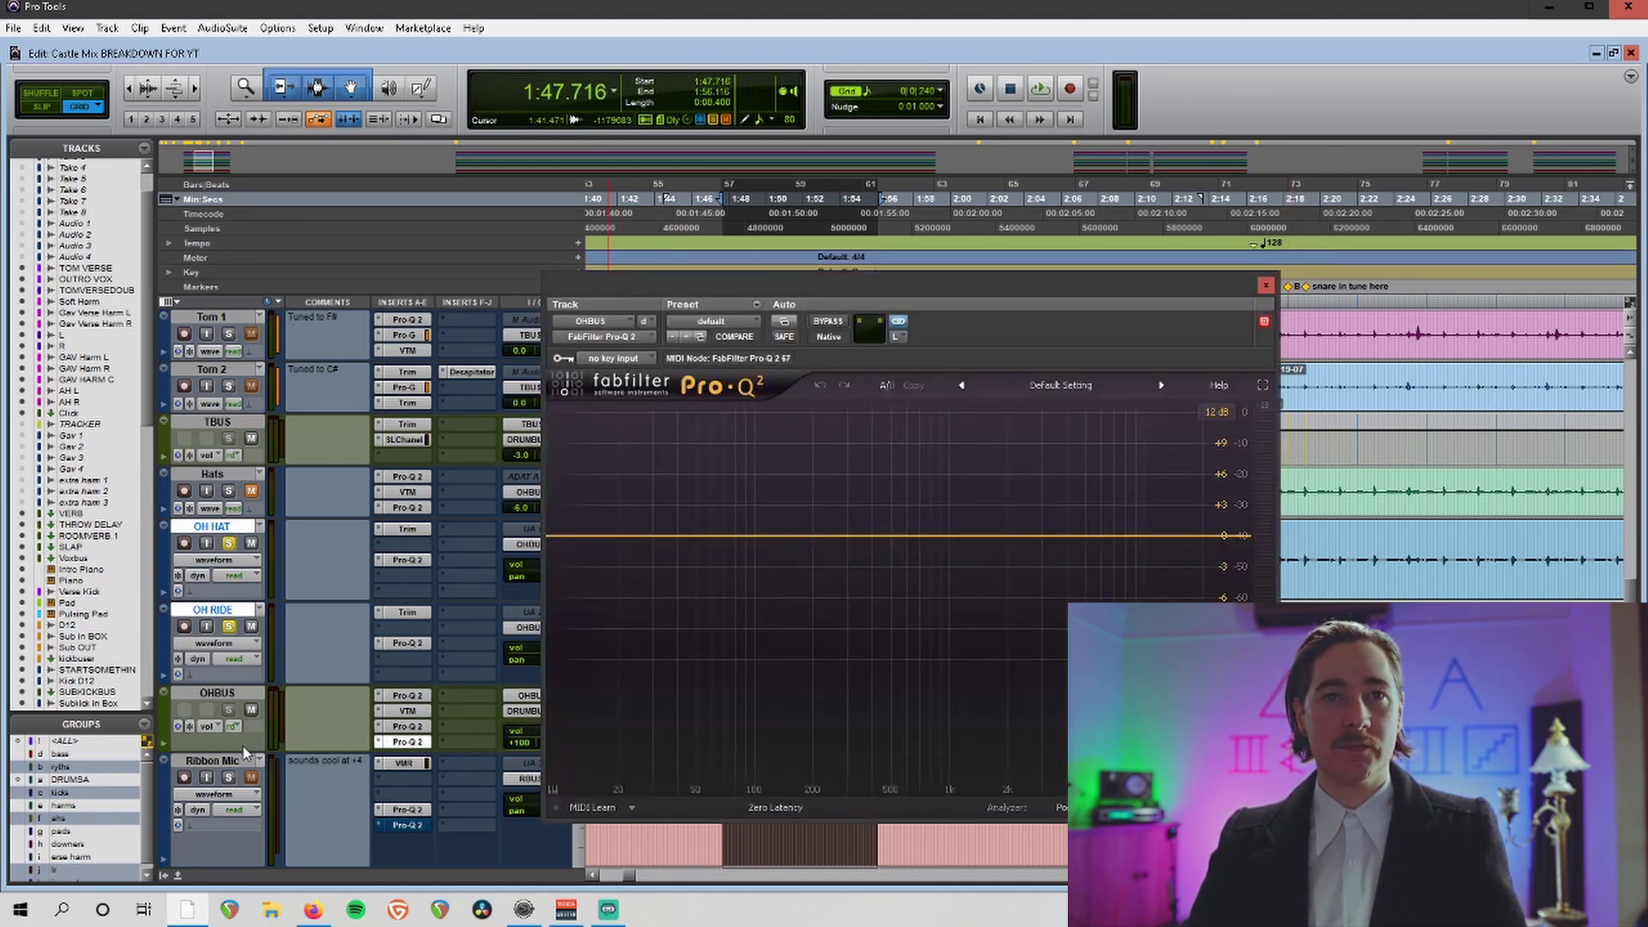
left_click_drag(244, 753, 238, 785)
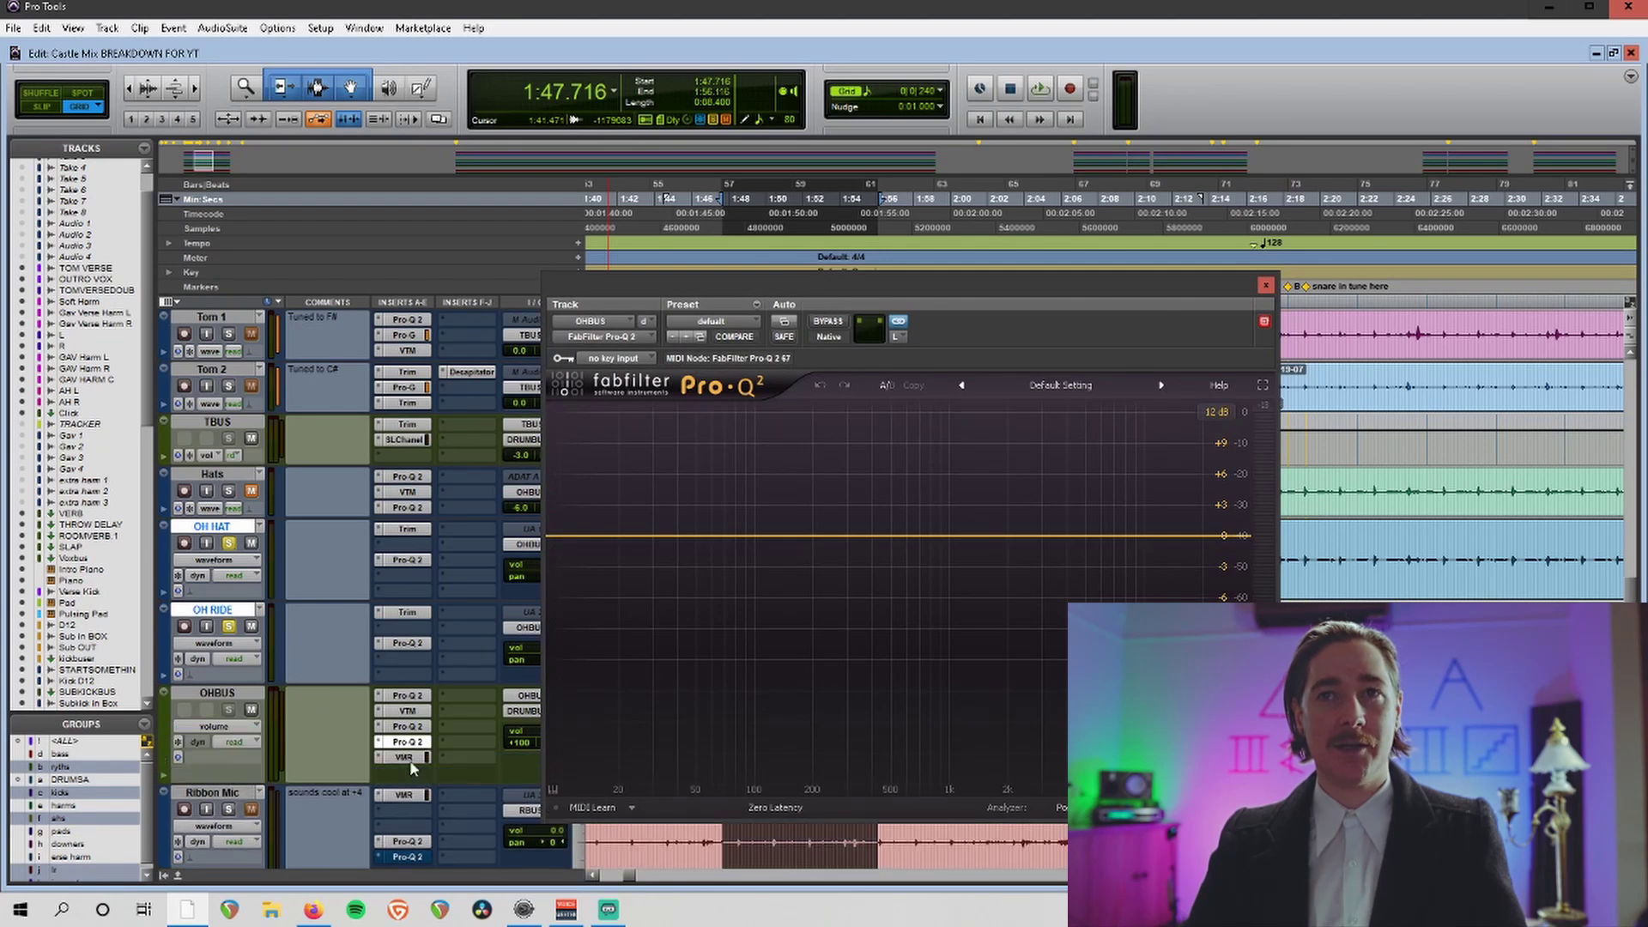
left_click(407, 759)
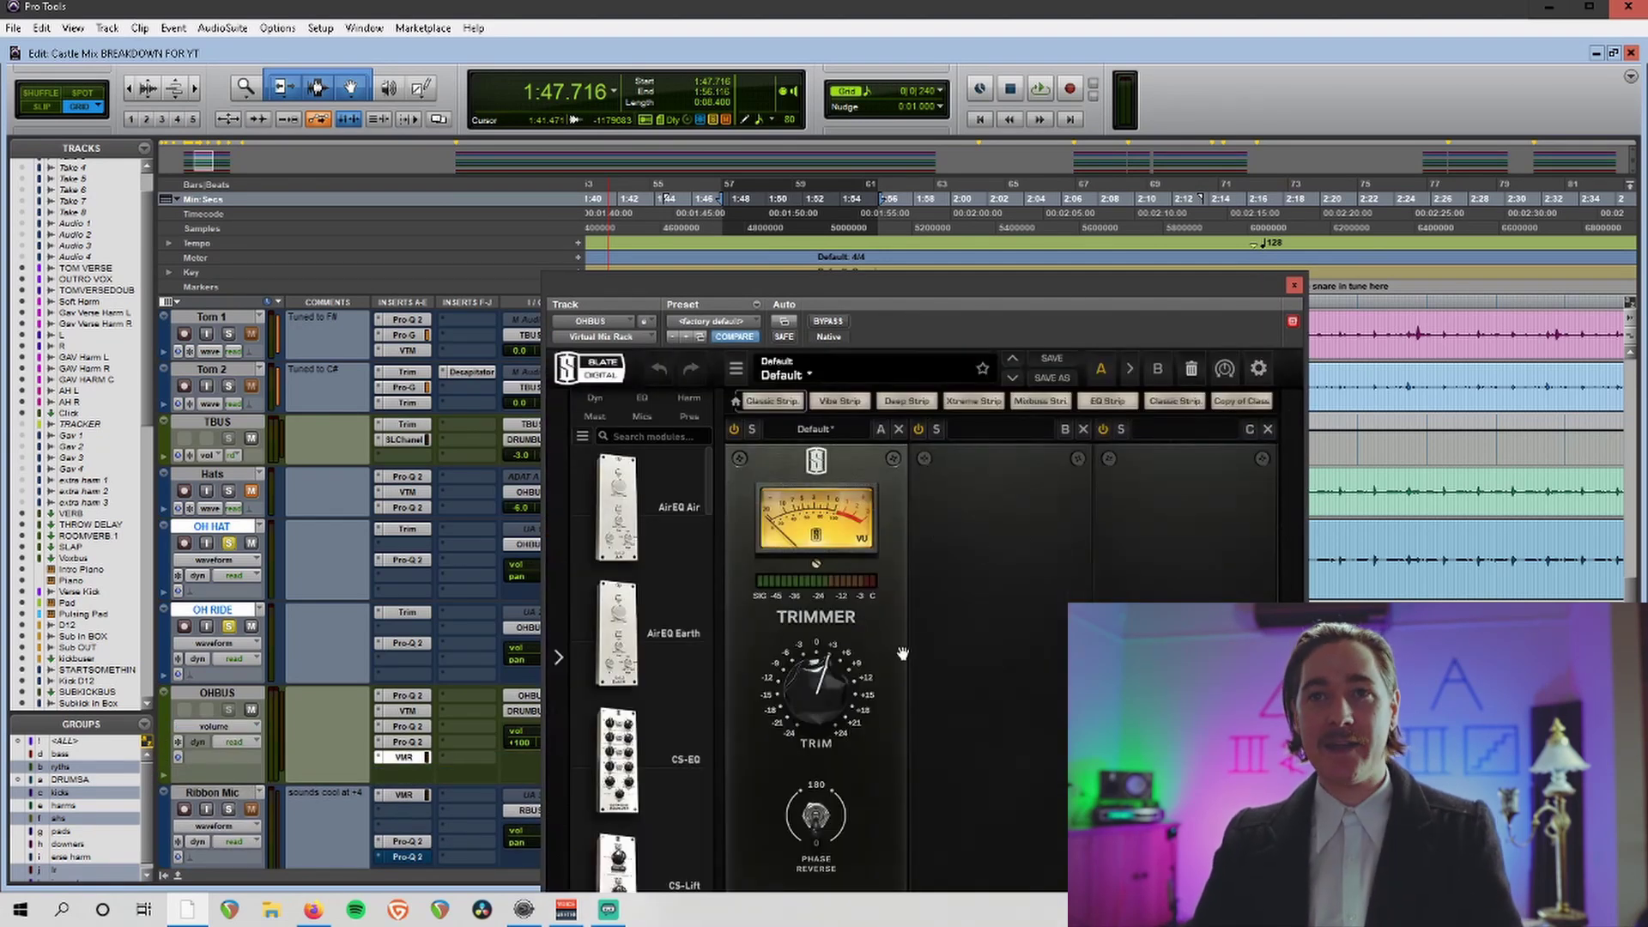
left_click(1294, 285)
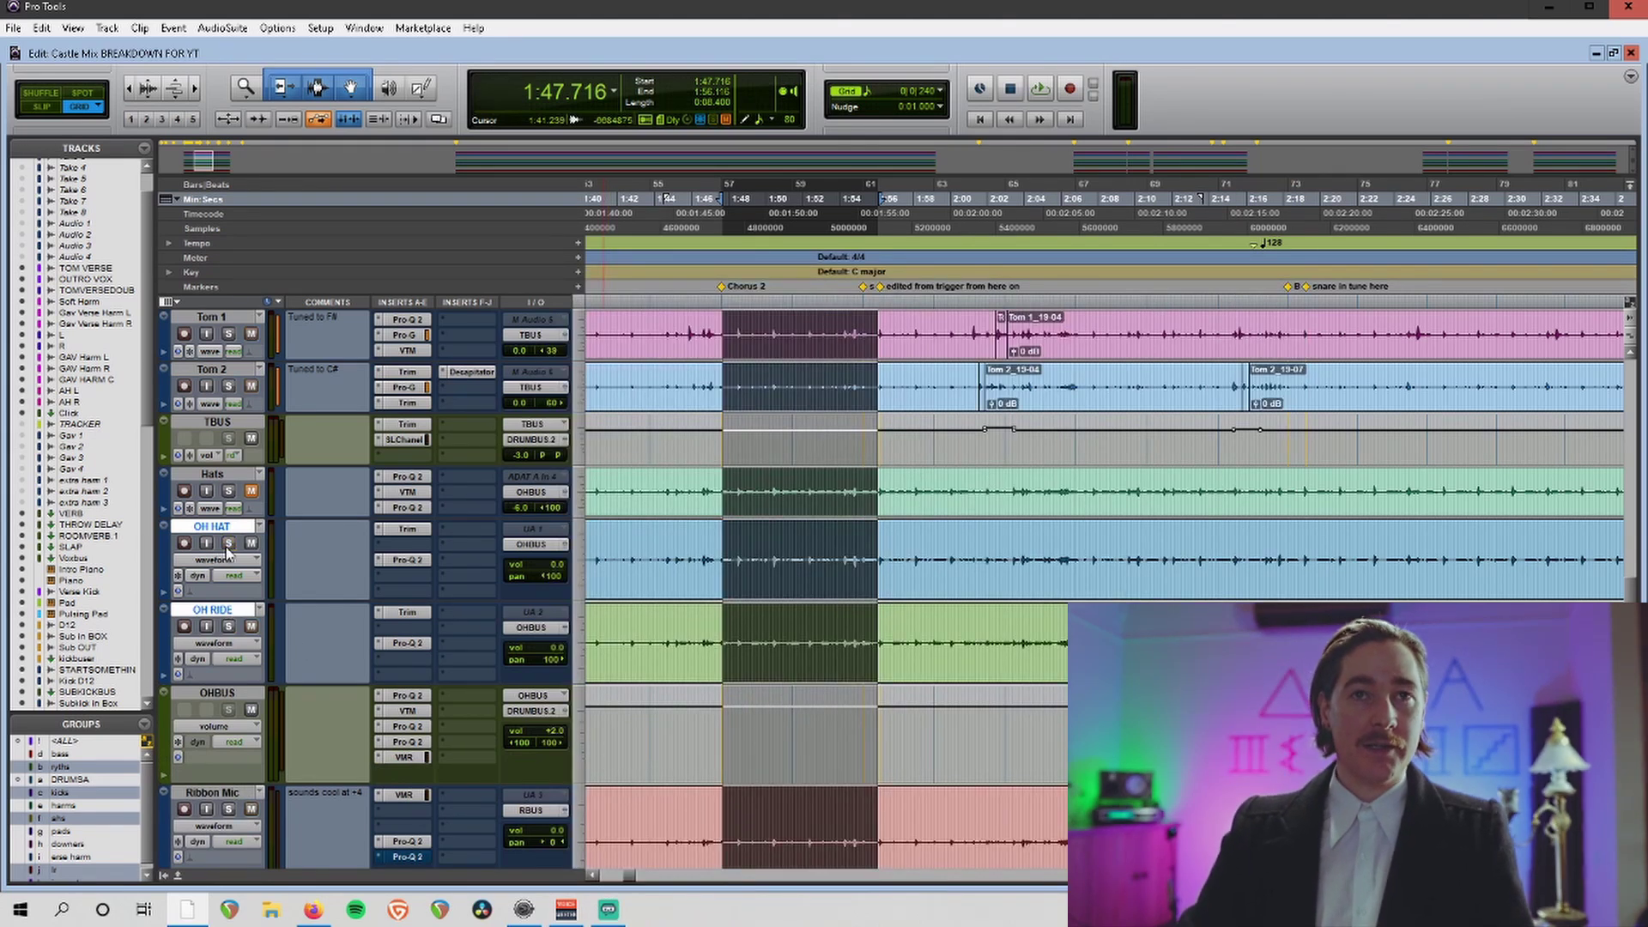
Go to the kick tracks and select Kick D12.
scroll(233, 560, "down", 1)
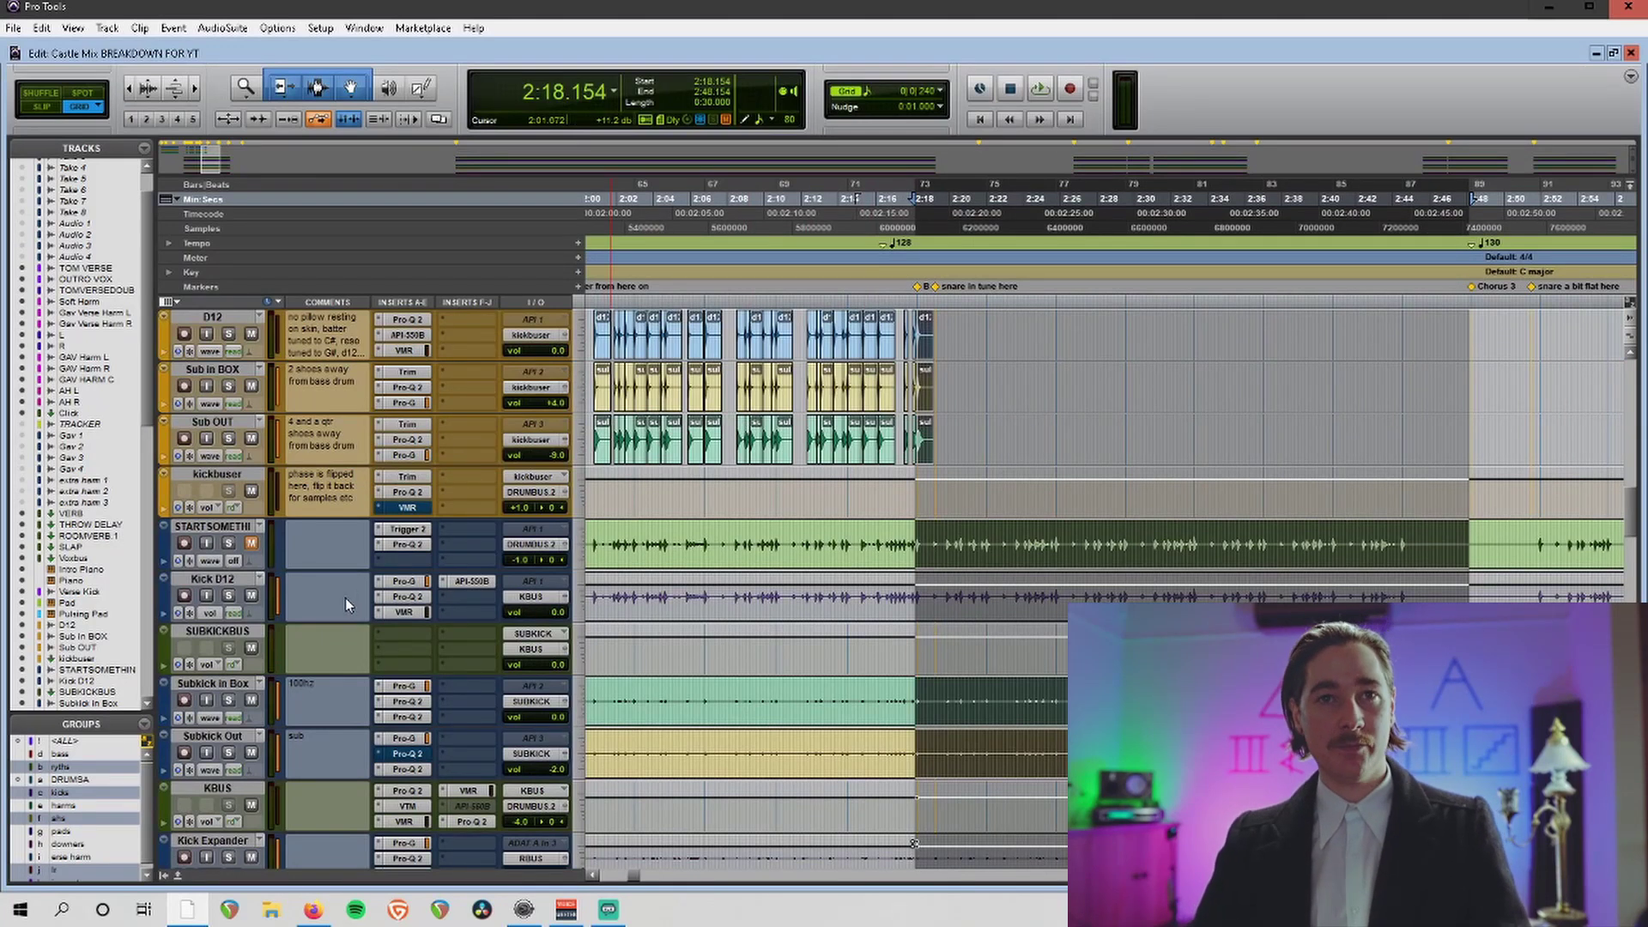
scroll(295, 620, "down", 1)
scroll(284, 621, "down", 2)
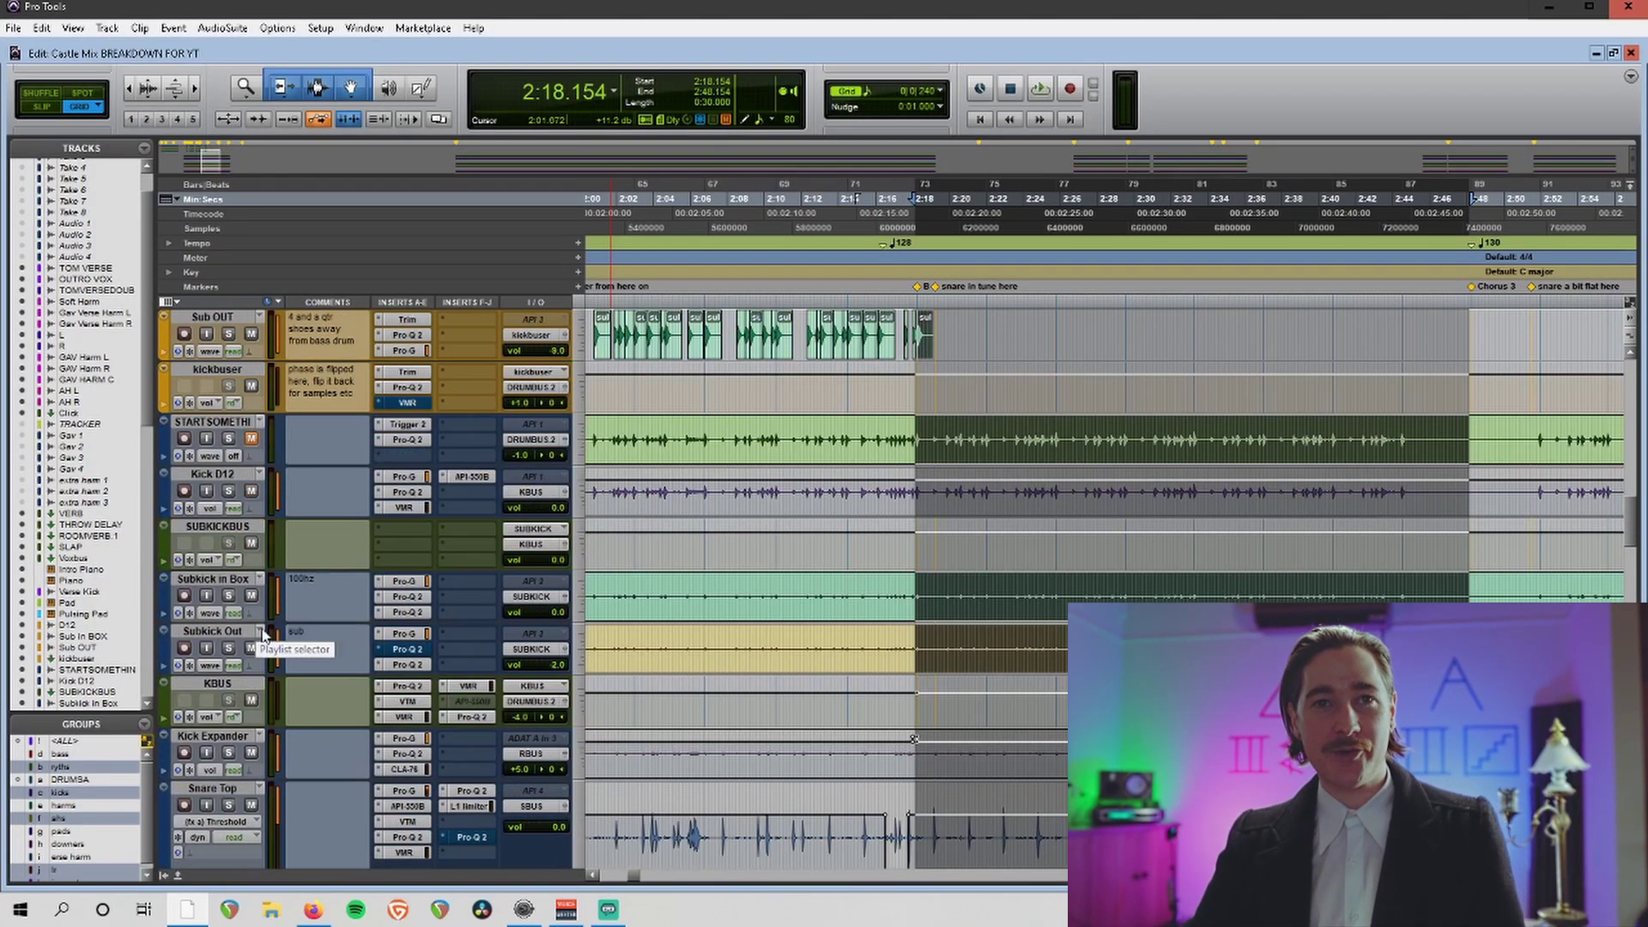
left_click(222, 423)
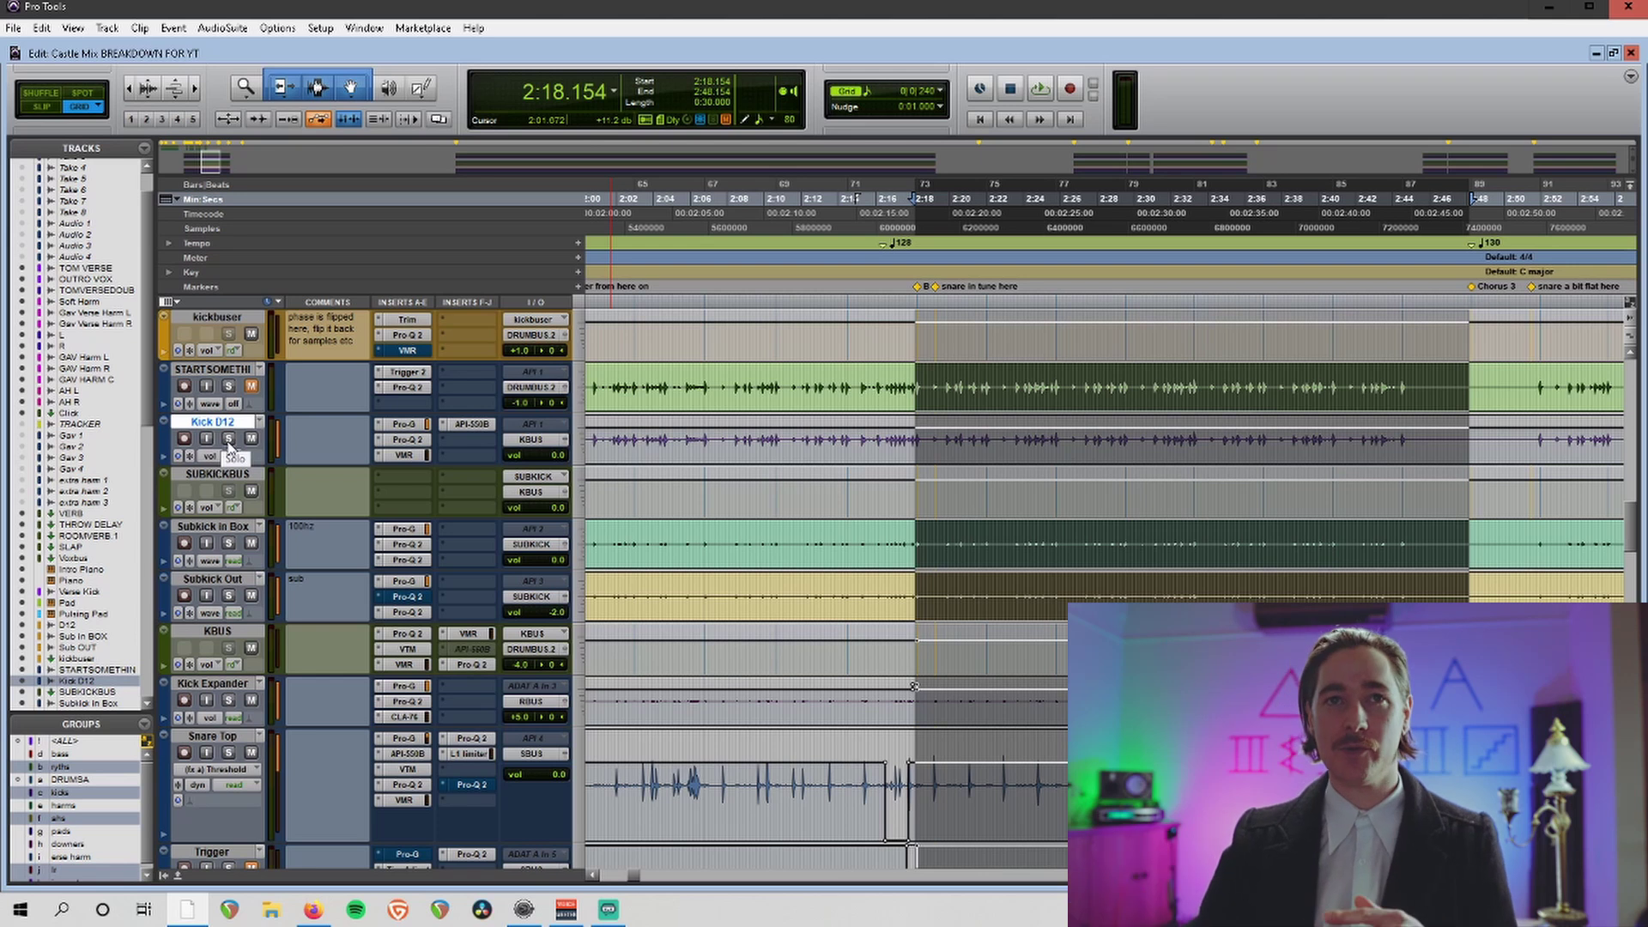
Solo the Kick D12 track and audition it over the selected section.
left_click(229, 441)
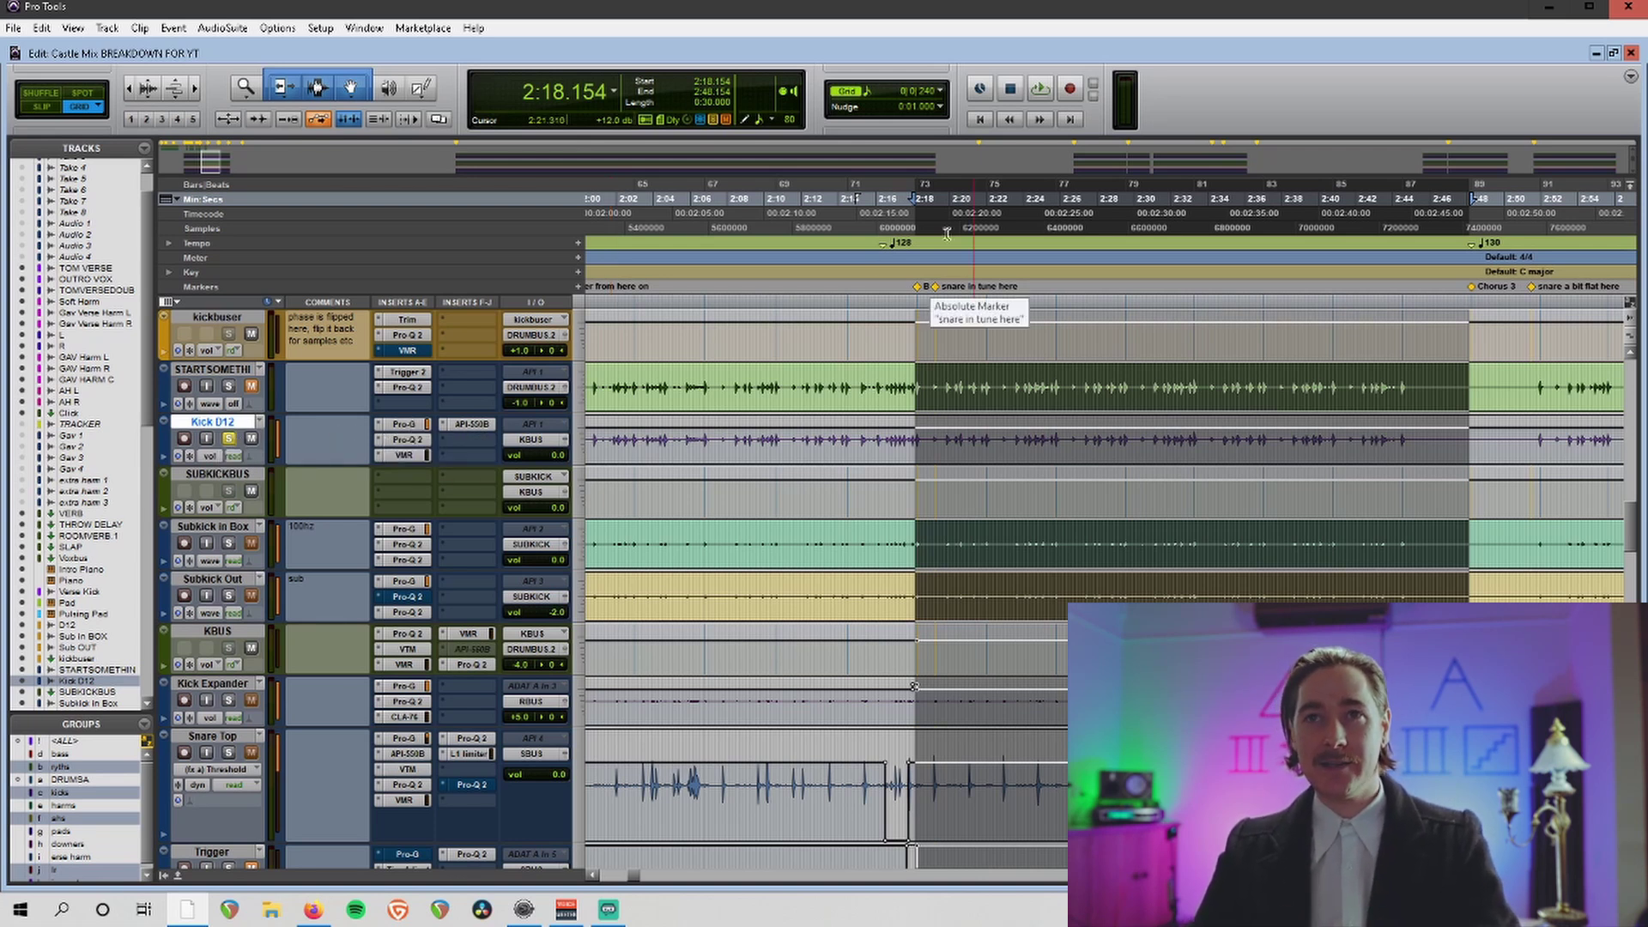
key("space")
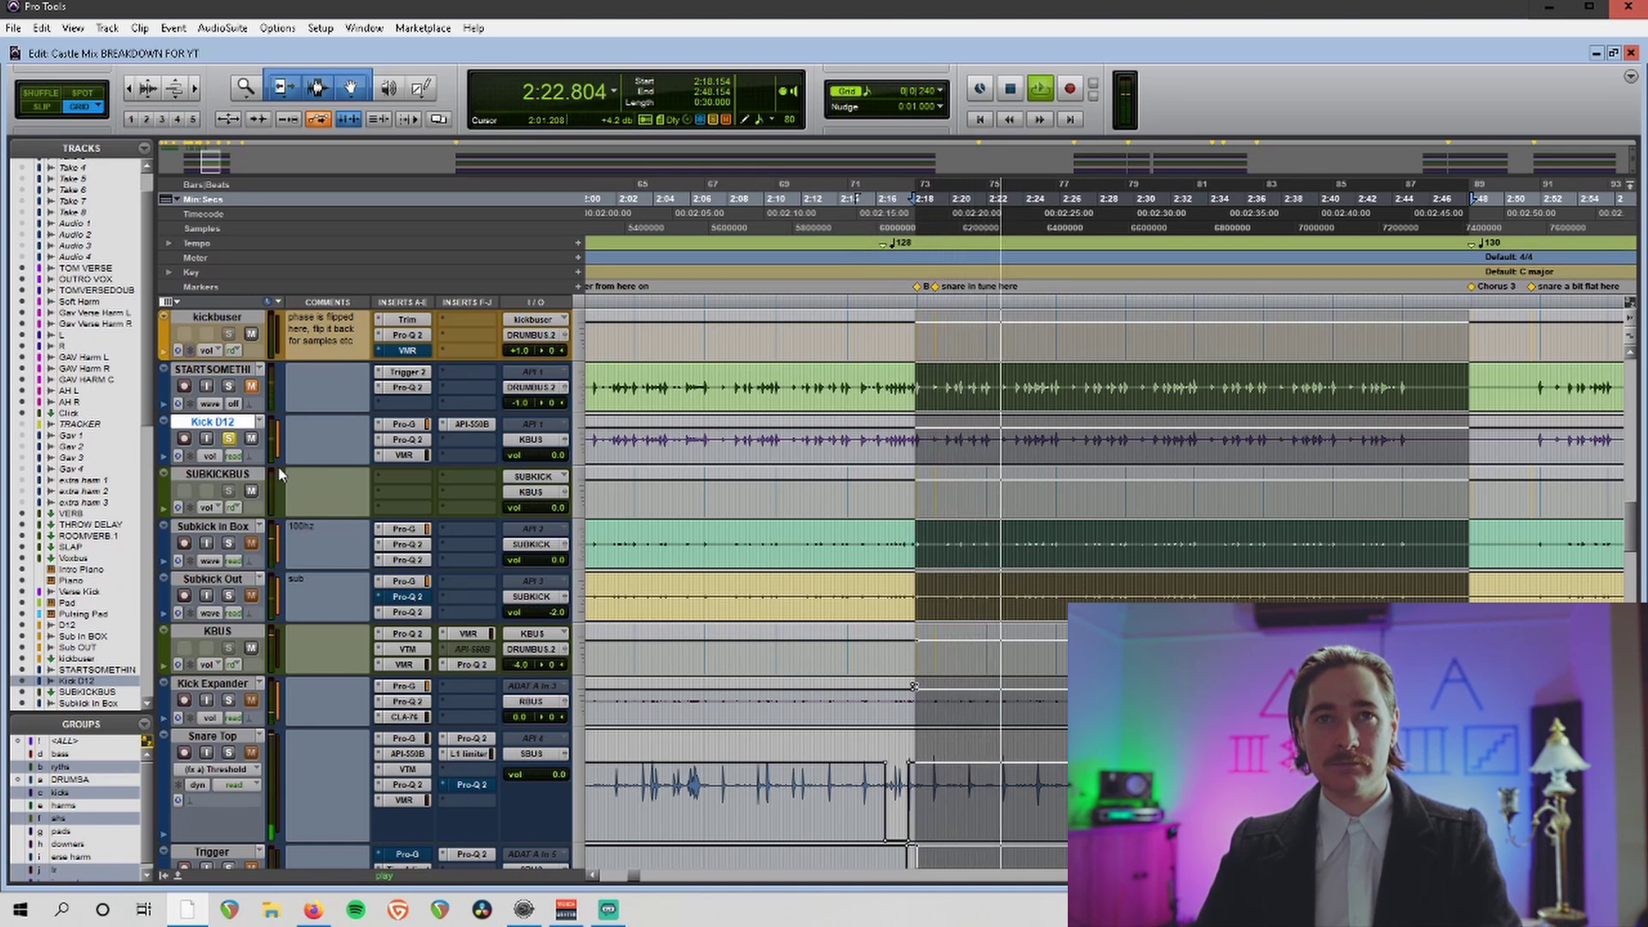
key("space")
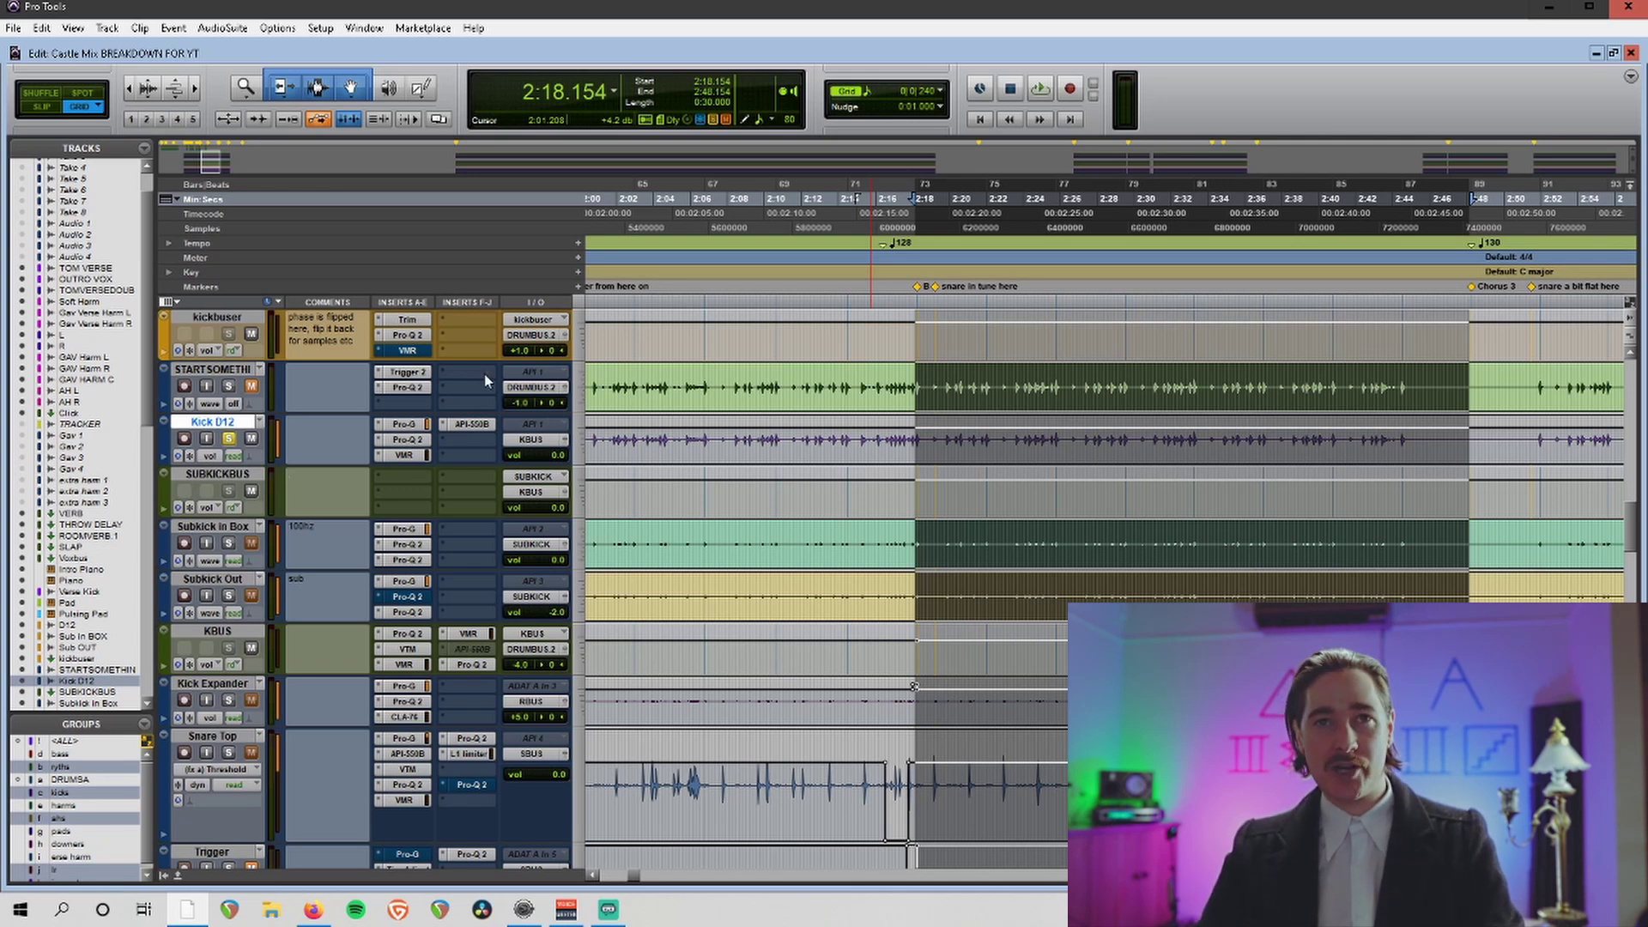
Inspect the low cut in Kick D12's first Pro-Q 2 and, with the track enlarged, its Virtual Mix Rack insert.
left_click(408, 440)
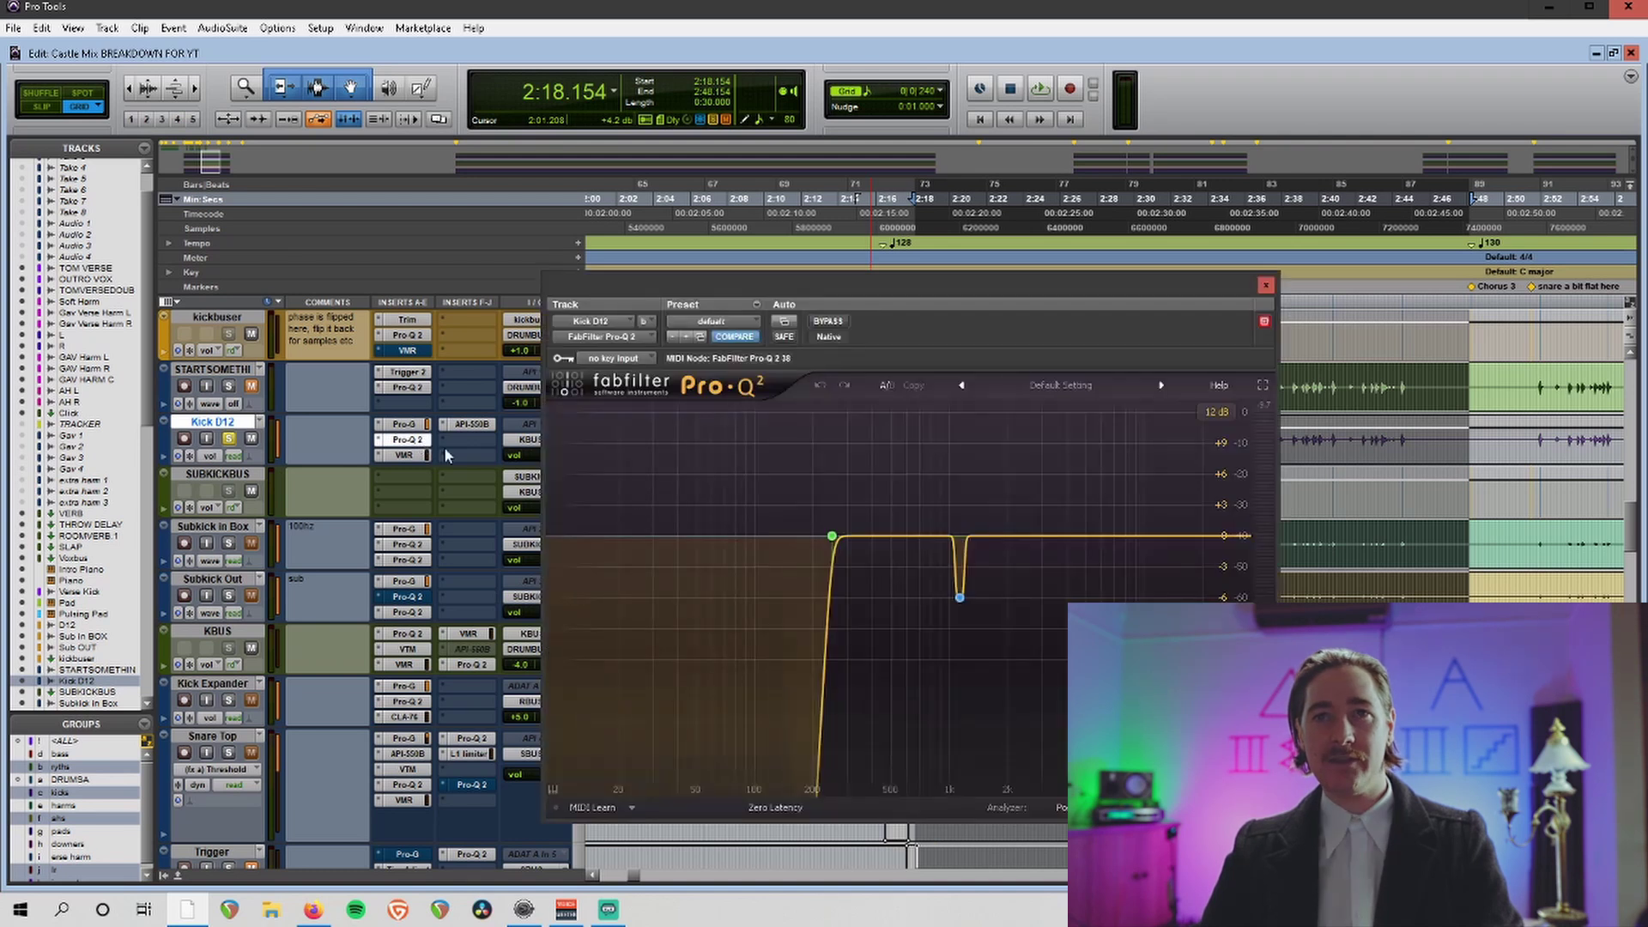
left_click(832, 539)
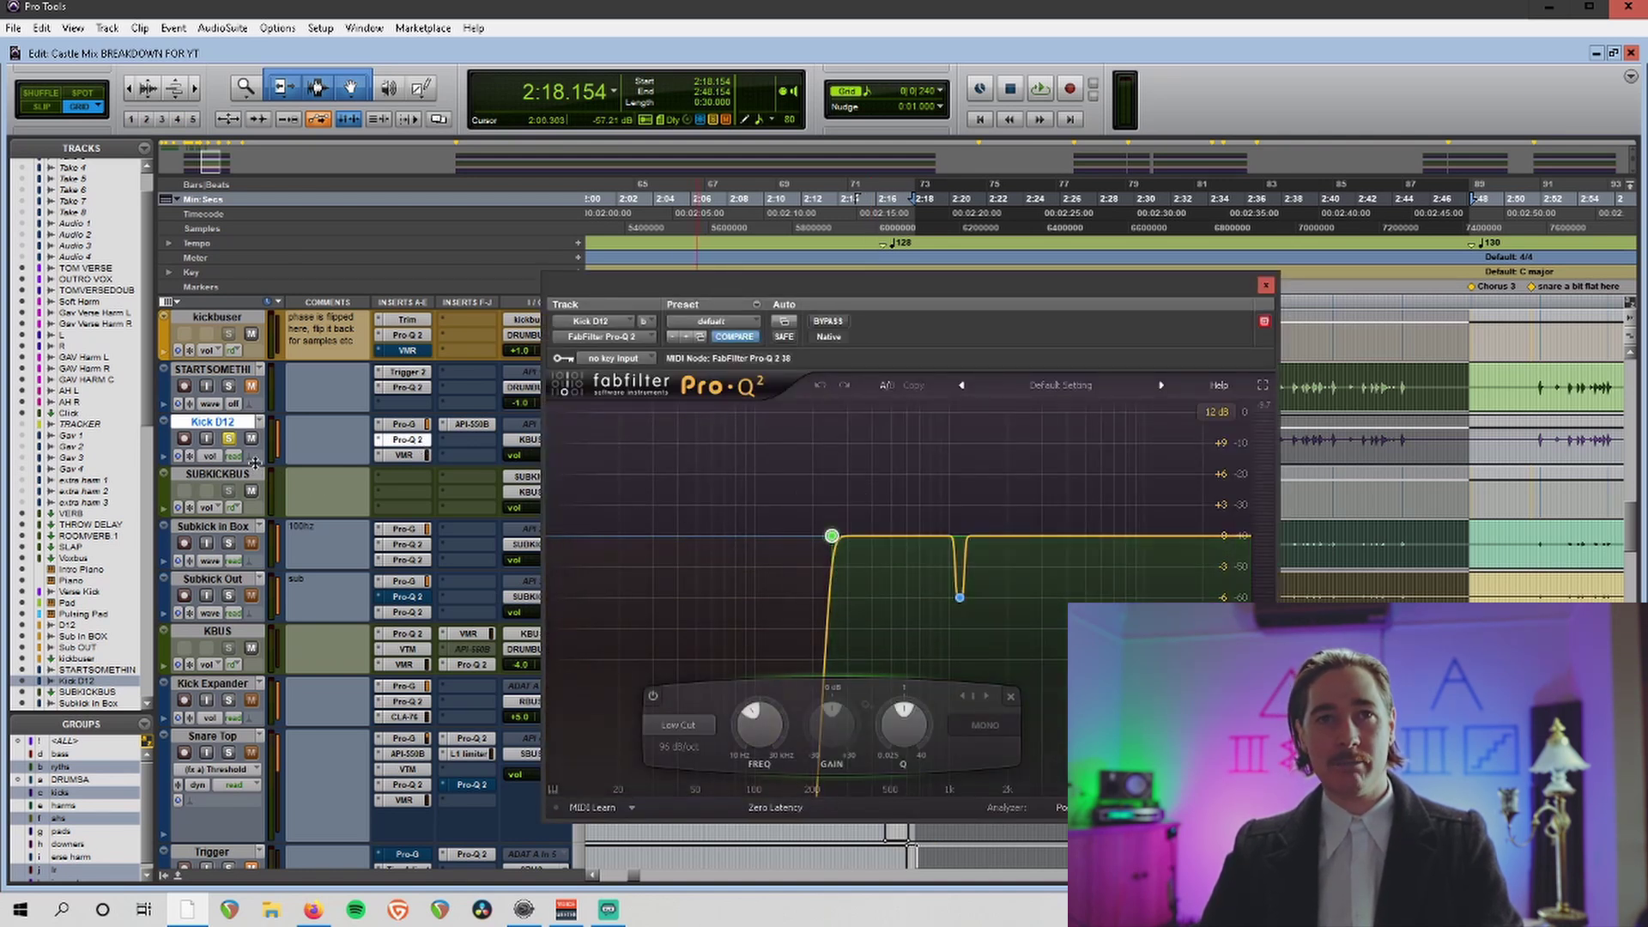
left_click_drag(259, 466, 260, 495)
left_click(412, 455)
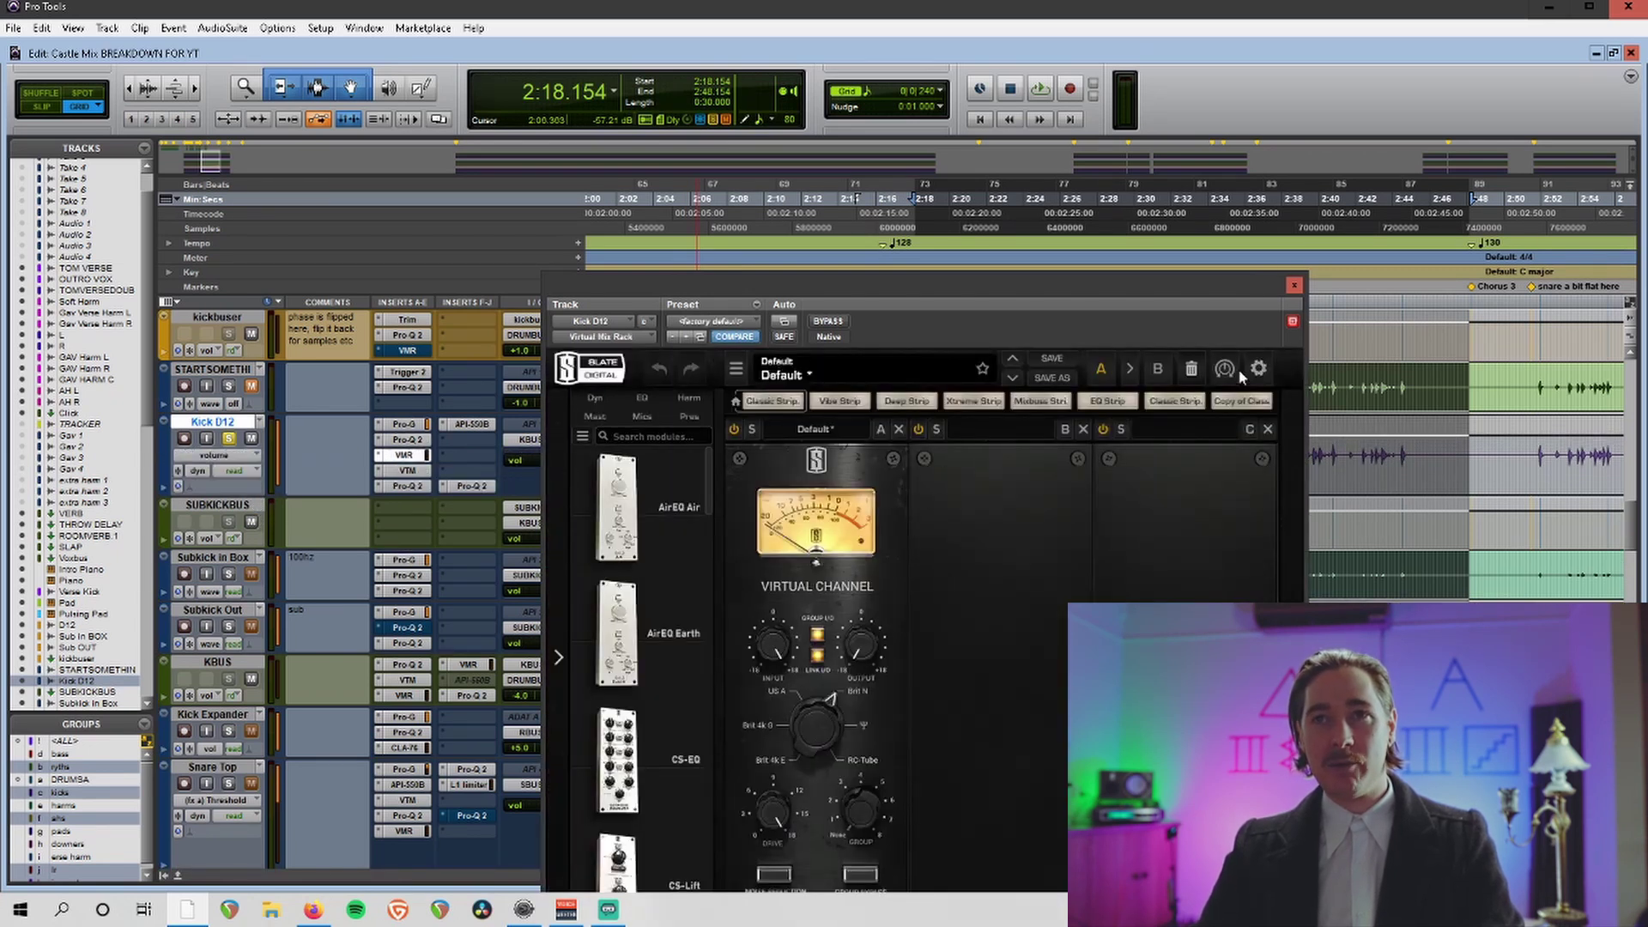
left_click(1293, 288)
Compare Kick D12 with its Virtual Tape Machines insert bypassed and active during playback.
left_click(403, 473)
key("space")
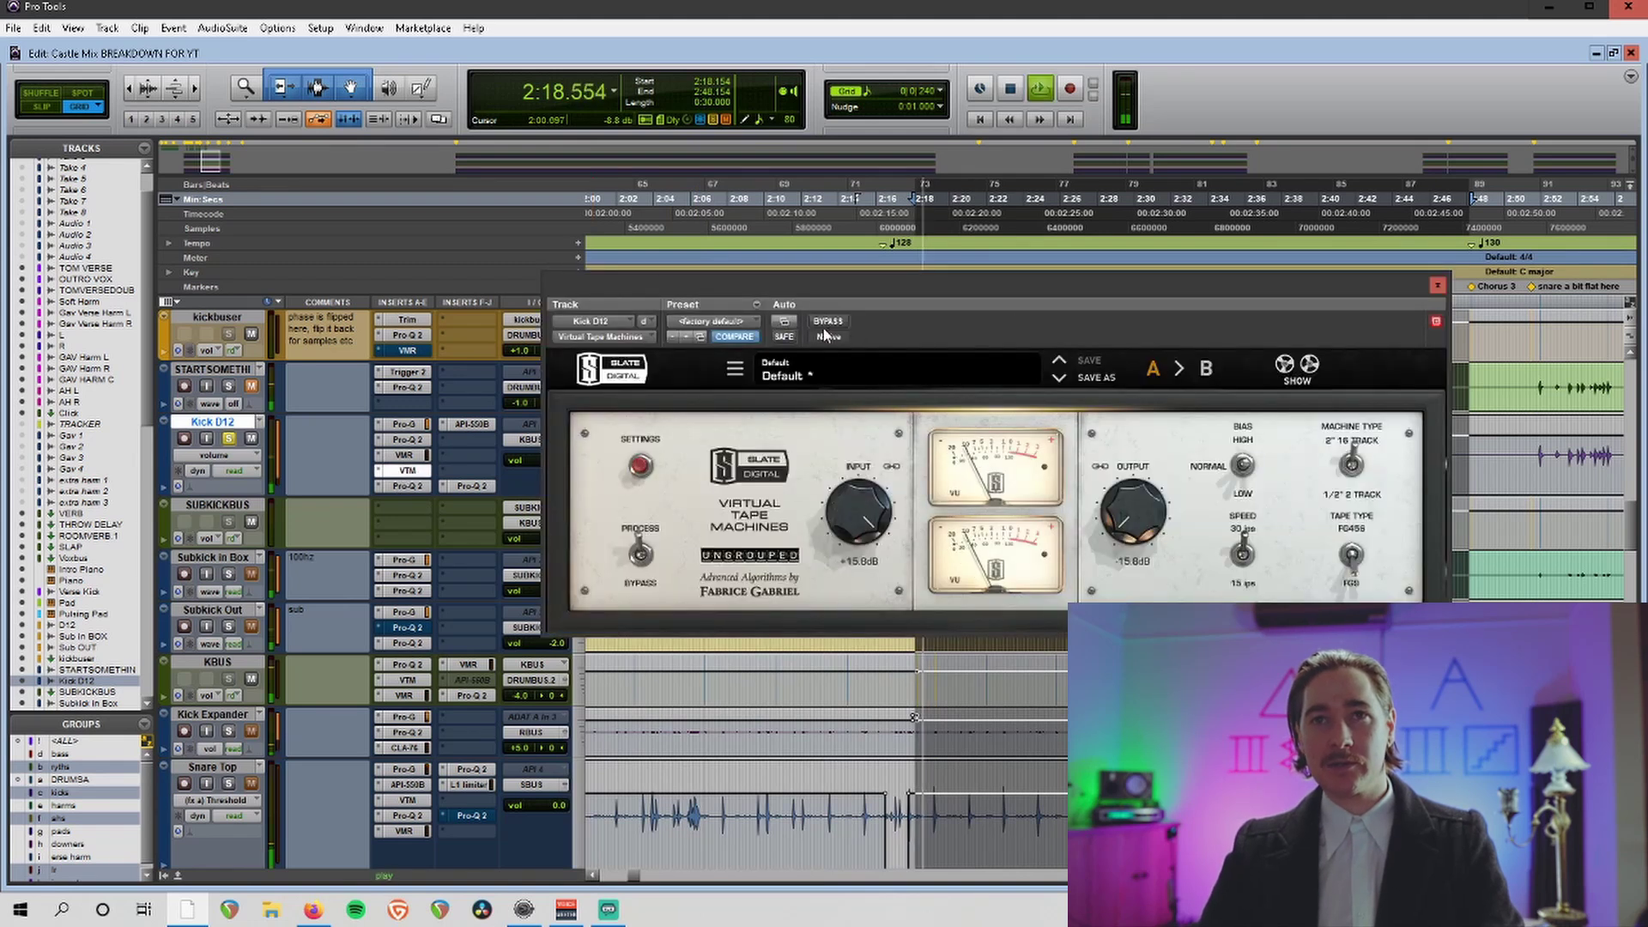
left_click(828, 323)
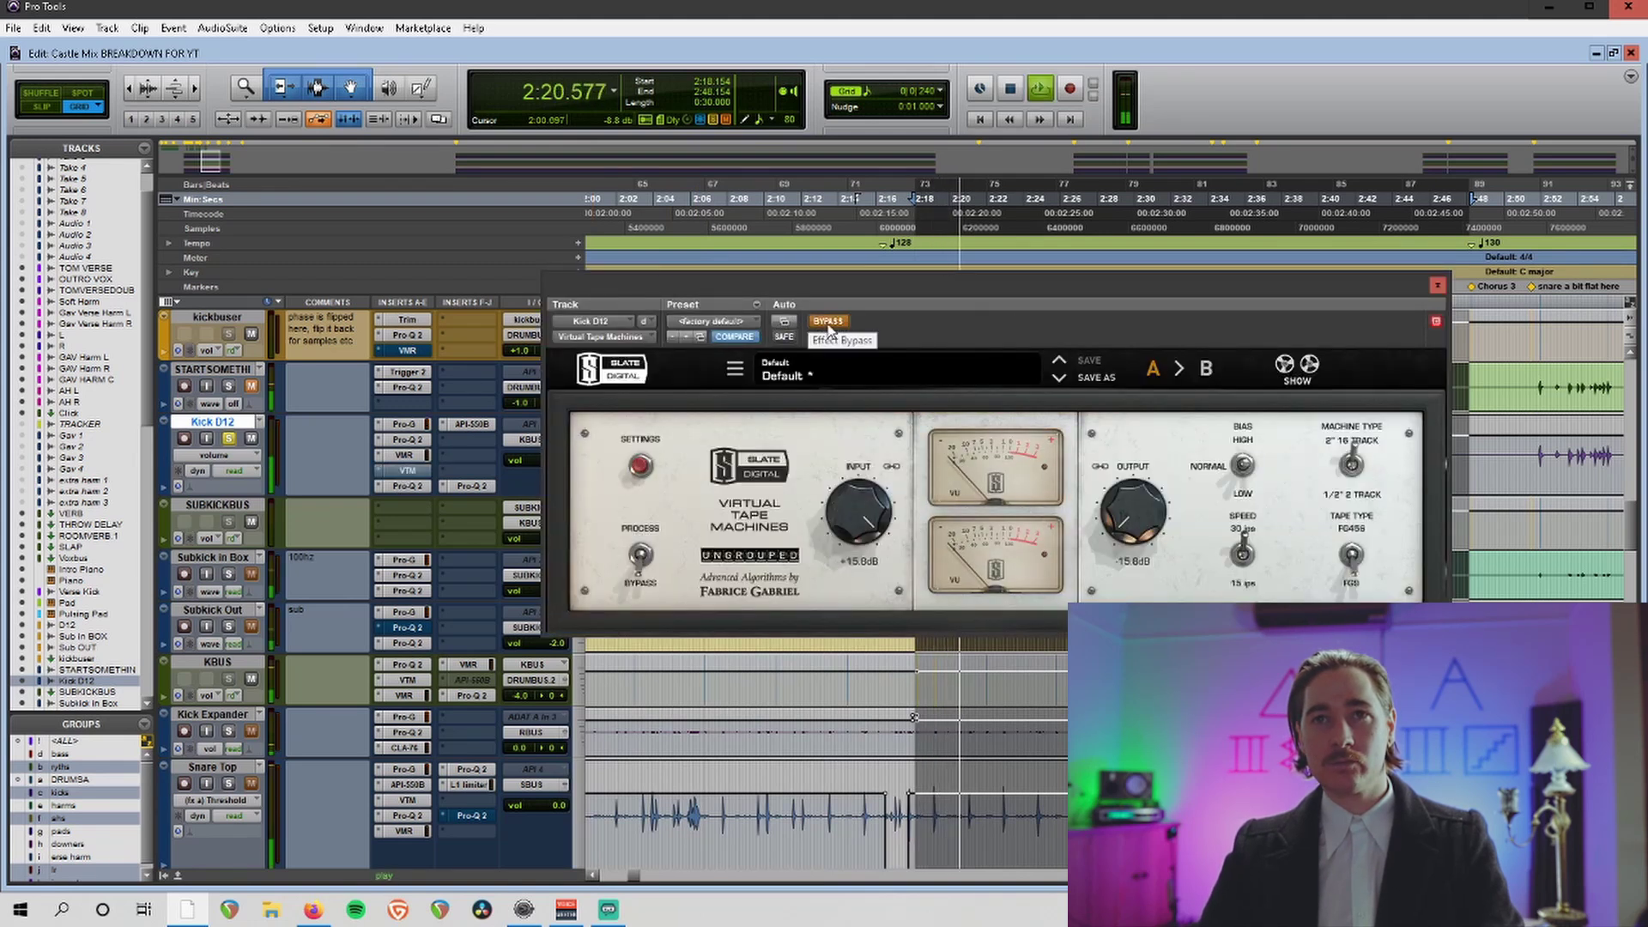
left_click(828, 322)
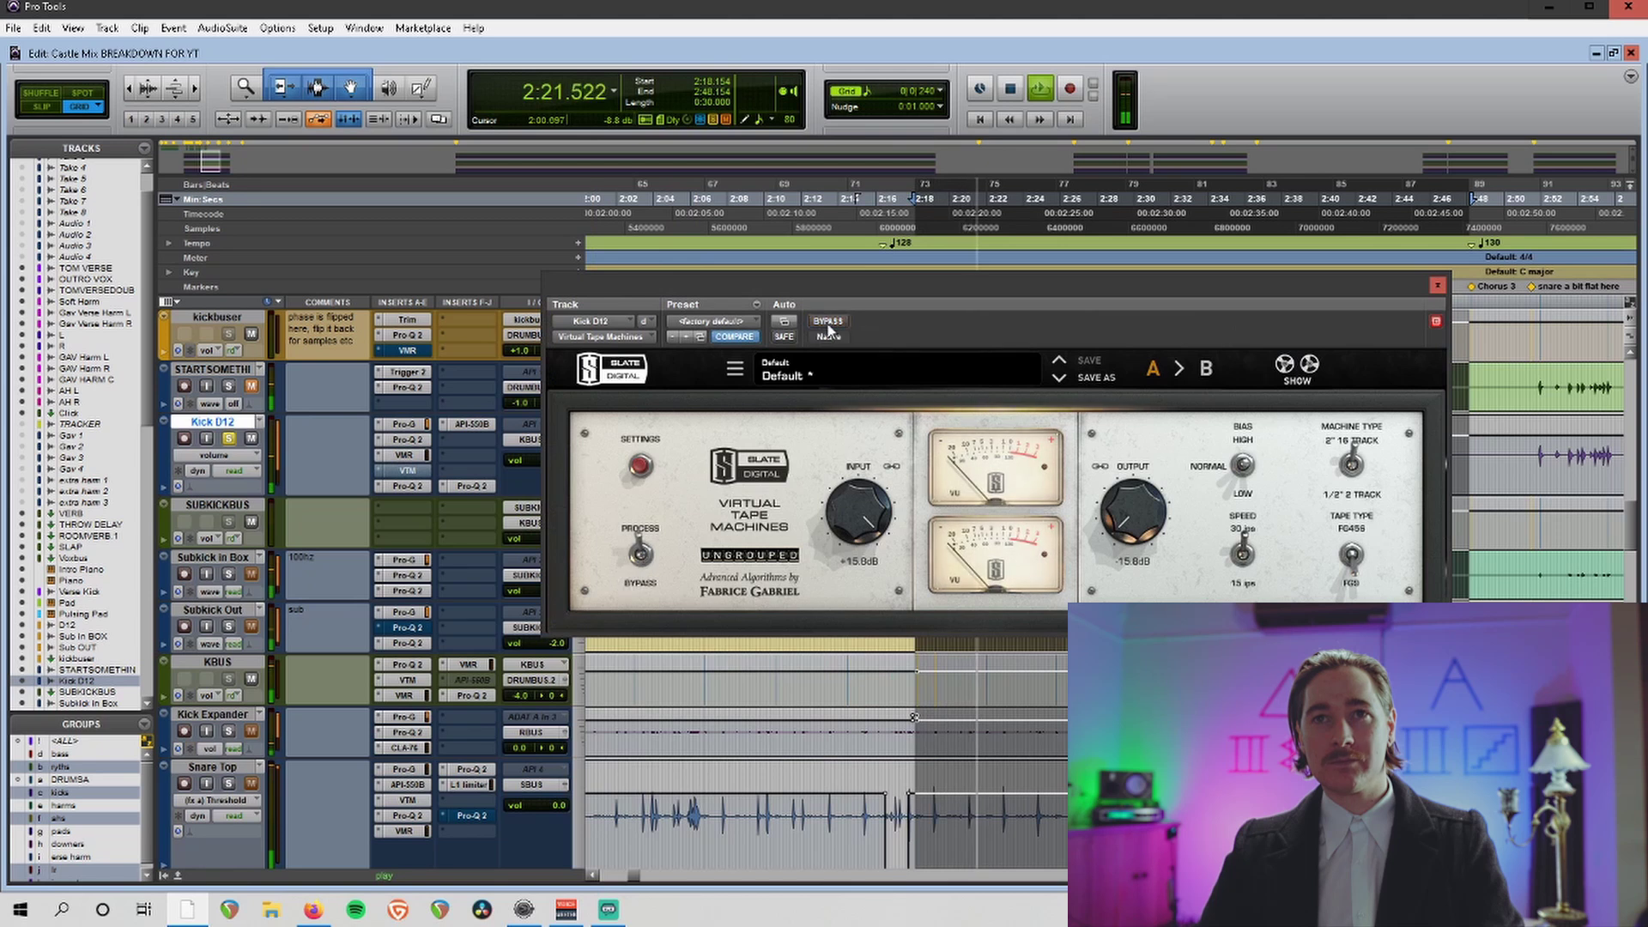
left_click(1438, 285)
key("space")
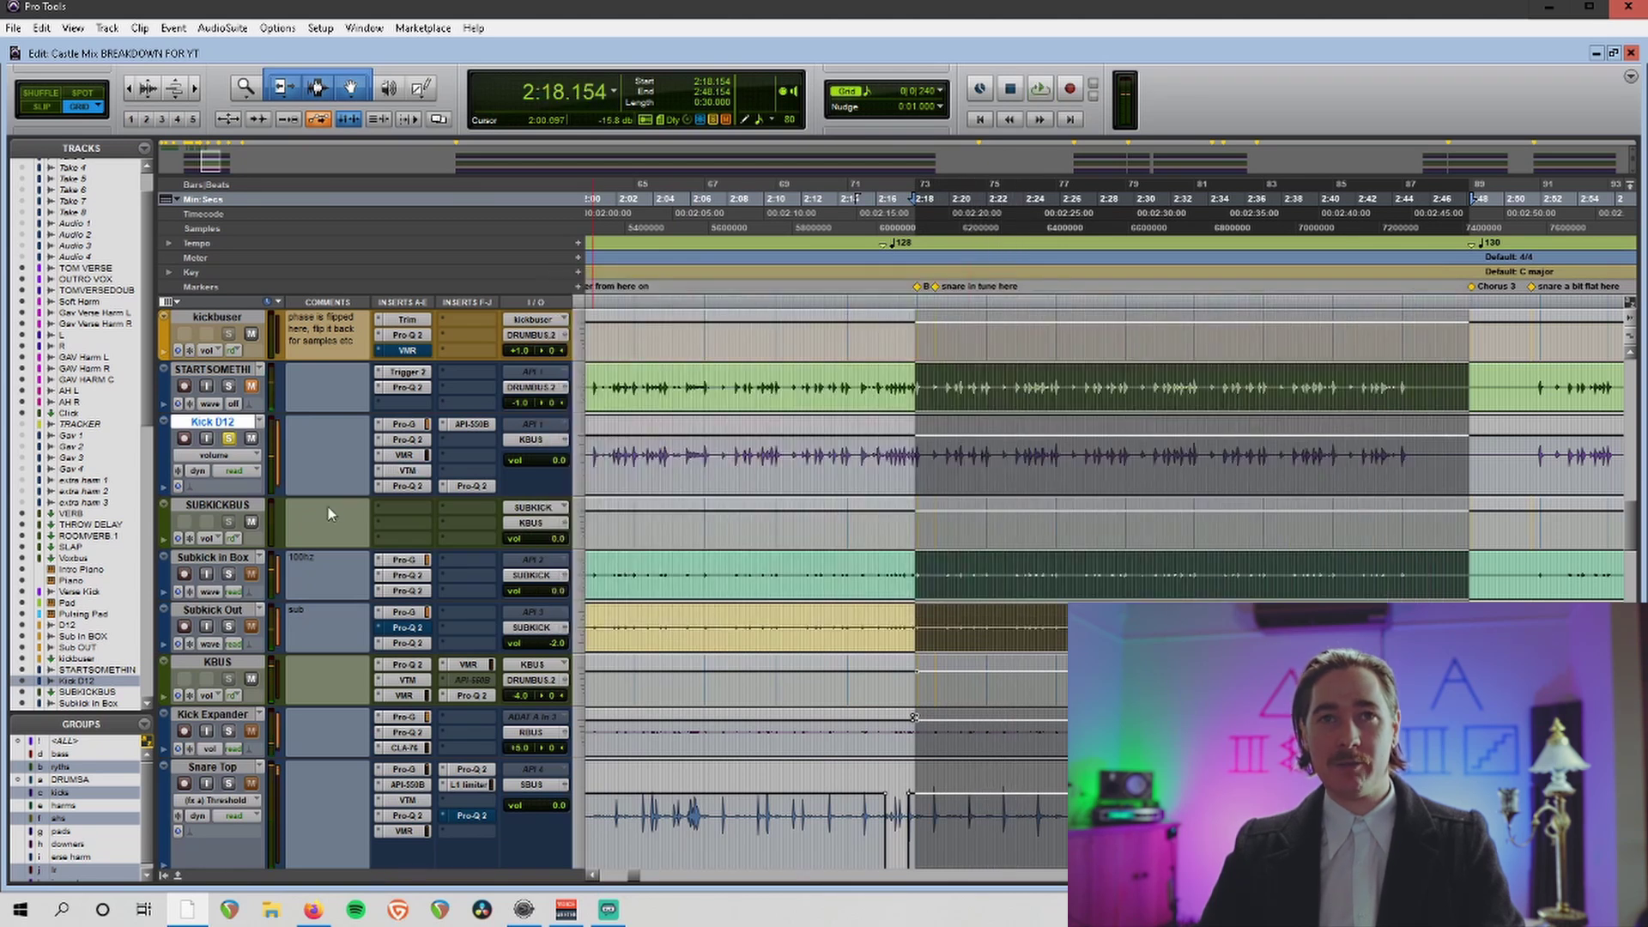
Examine the two boosts and the group of narrow cuts in Kick D12's Pro-Q 2 after the tape machine.
left_click(408, 486)
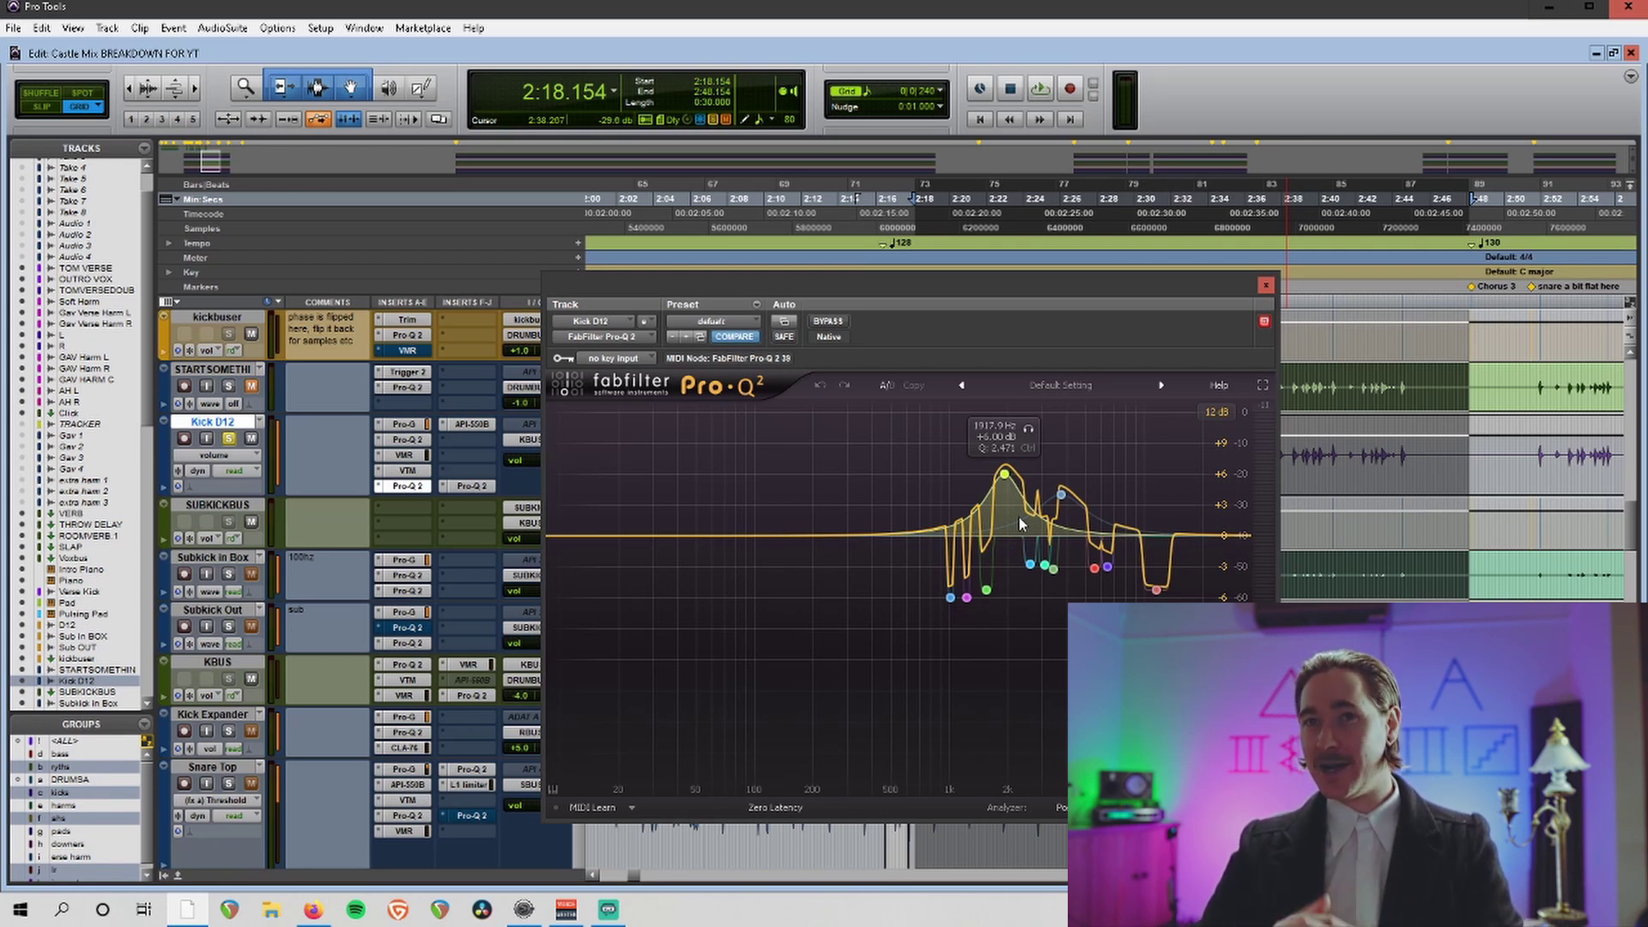
left_click(1005, 477)
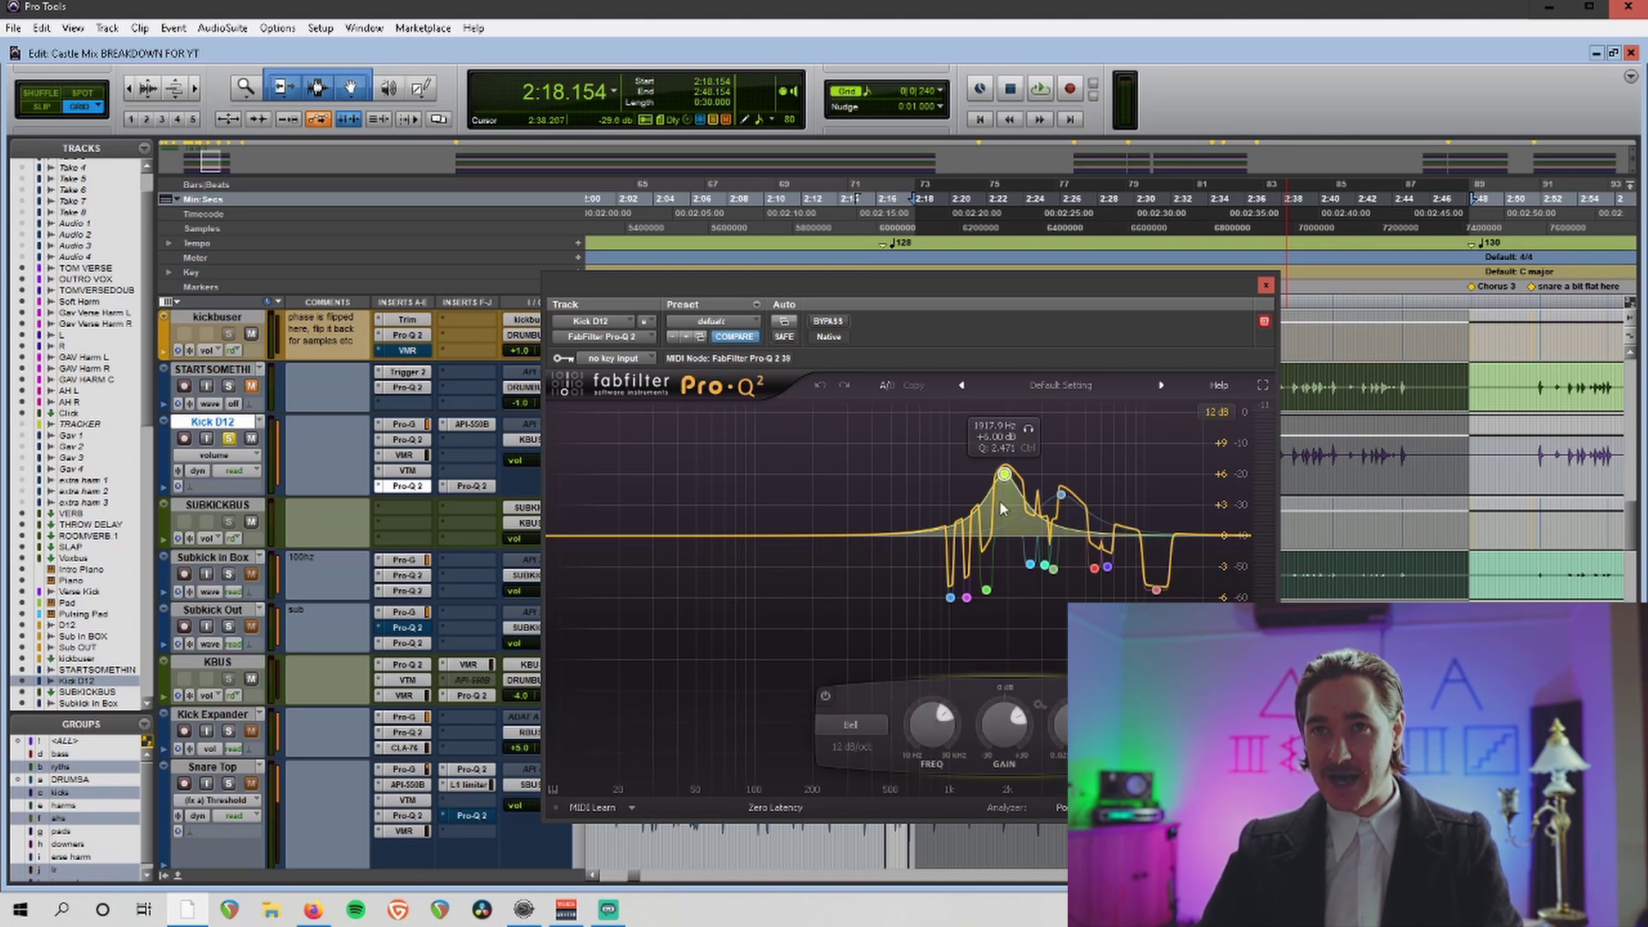
left_click(1061, 495)
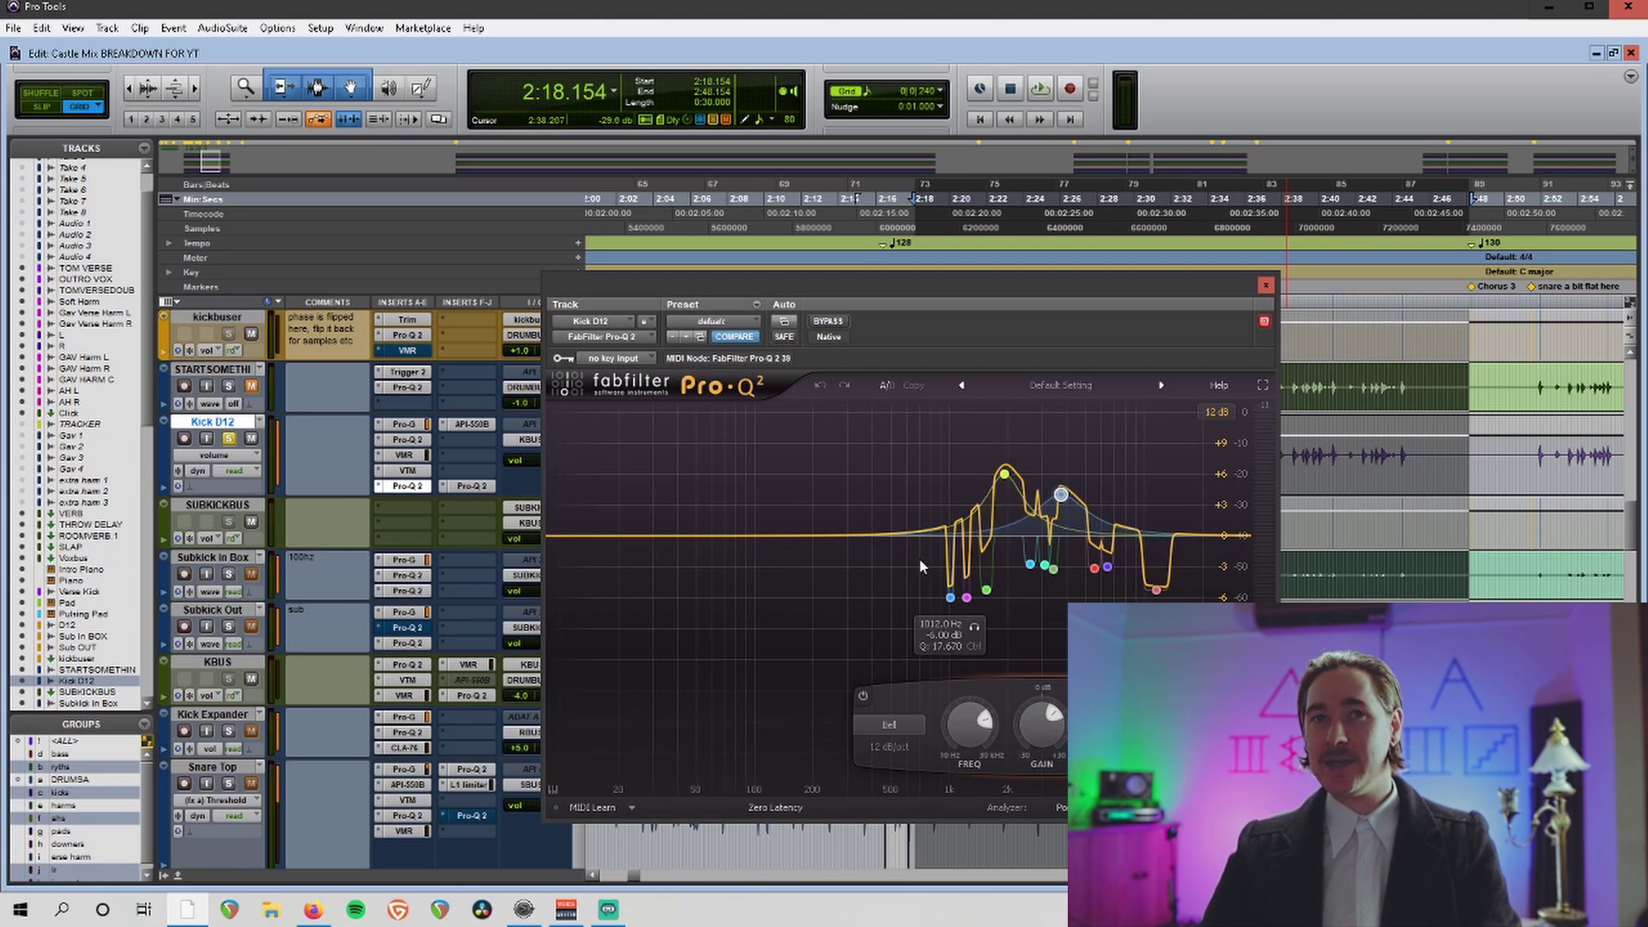
left_click_drag(923, 564, 1044, 613)
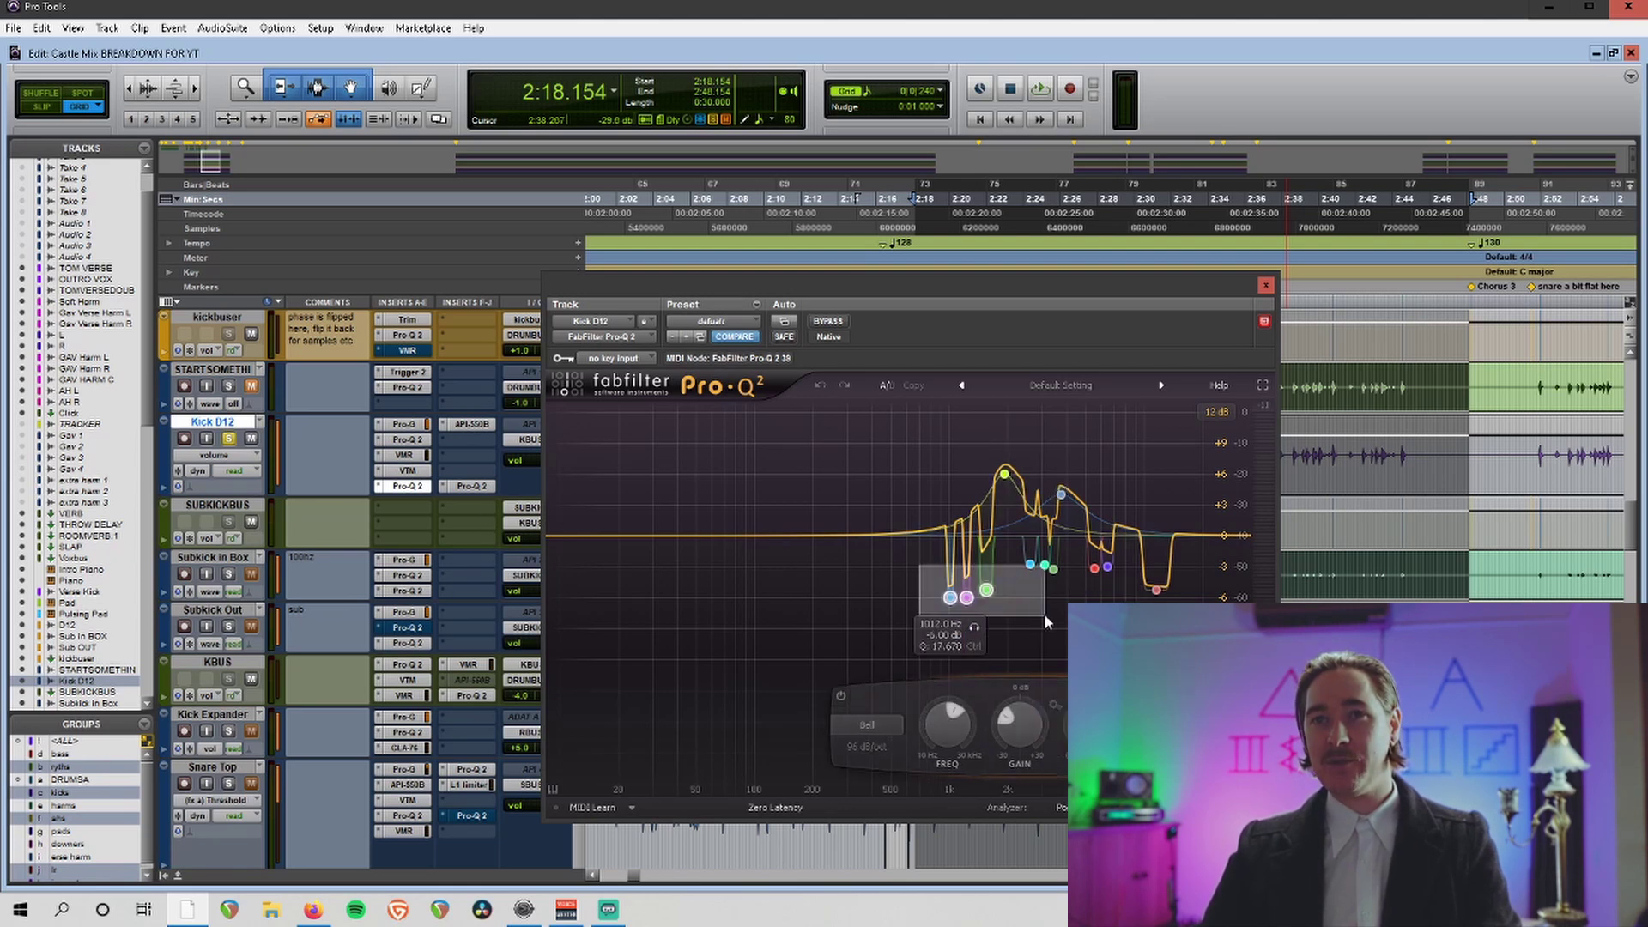
left_click_drag(867, 554, 1141, 605)
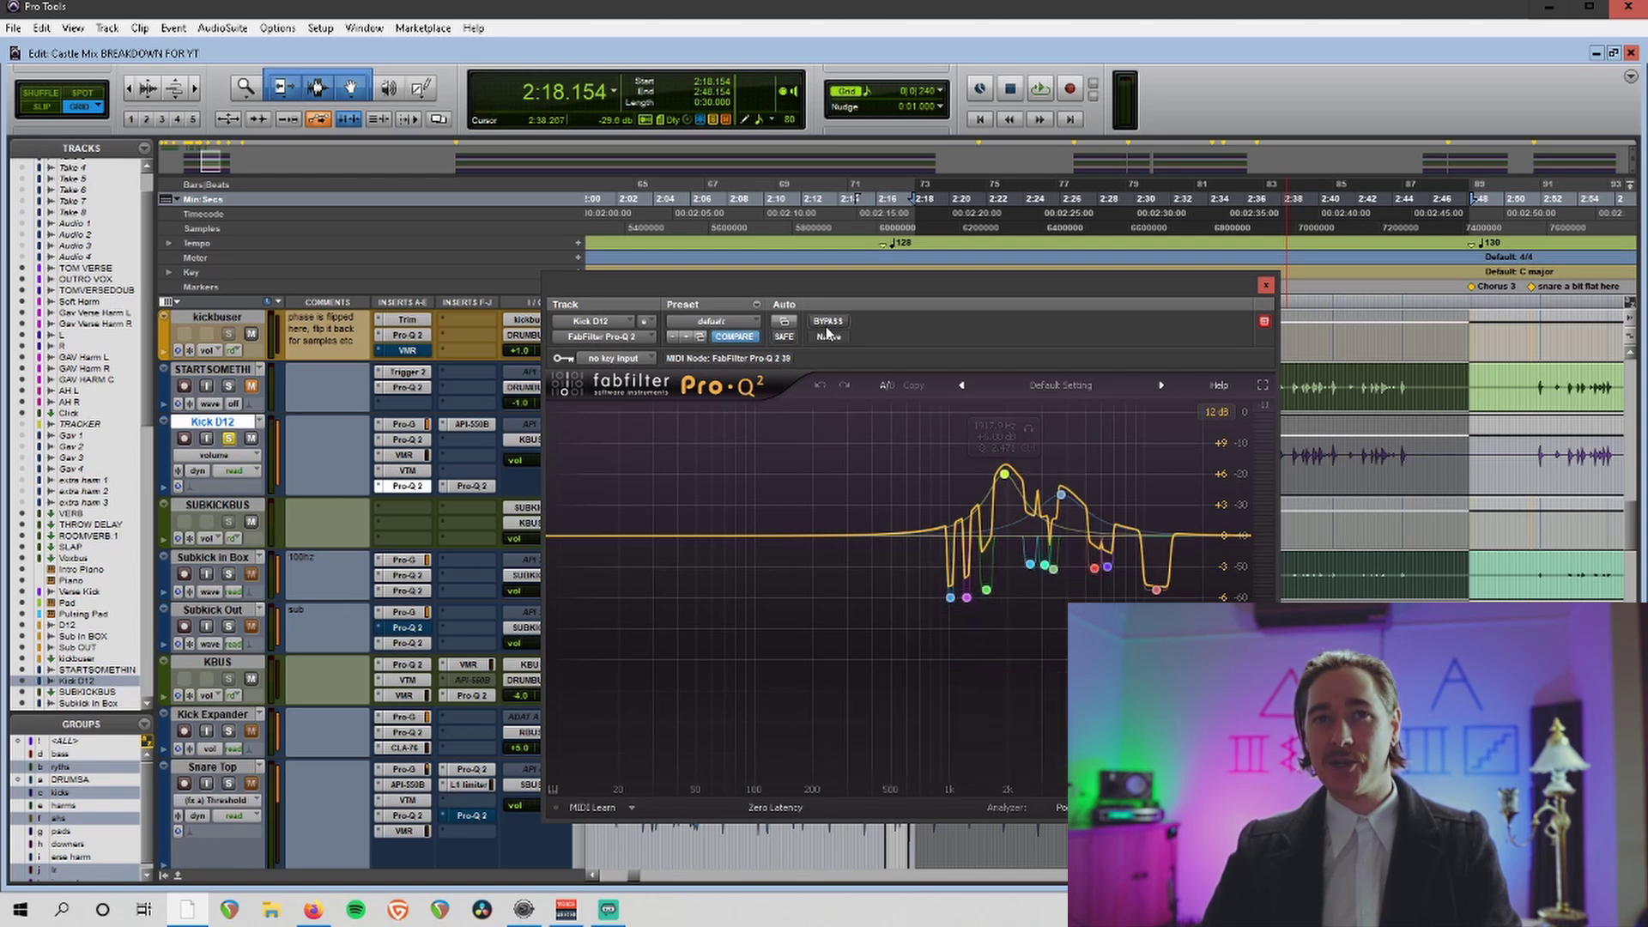
Compare the solo kick with this Pro-Q 2 bypassed and active, and re-examine its narrow cuts and higher boost.
key("space")
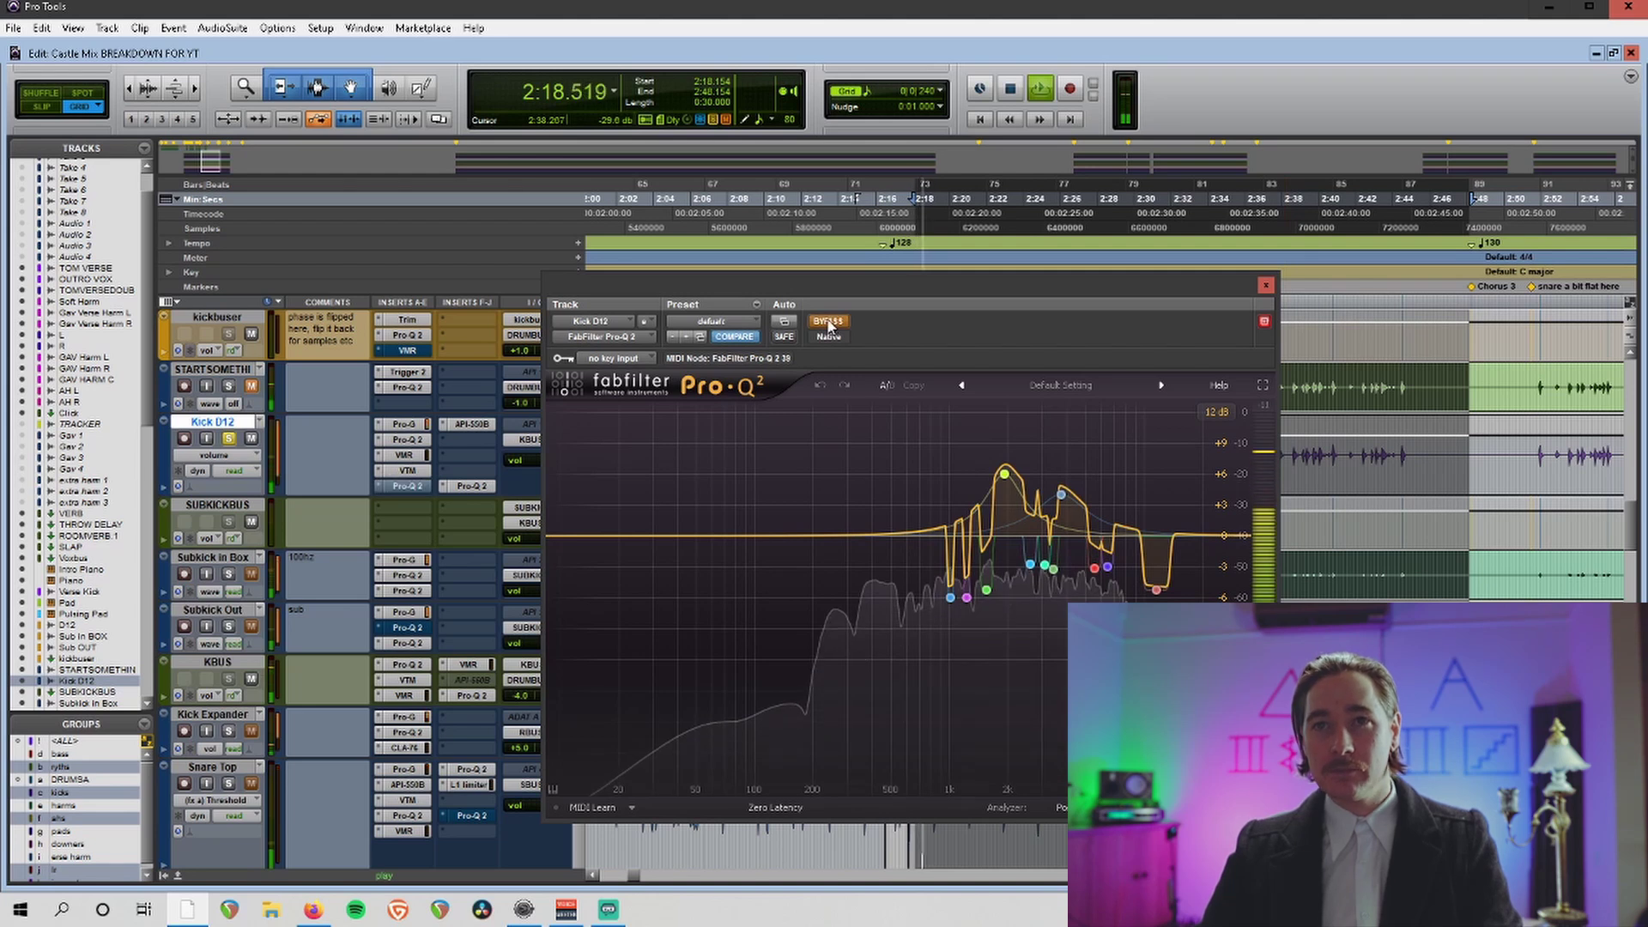
left_click(828, 323)
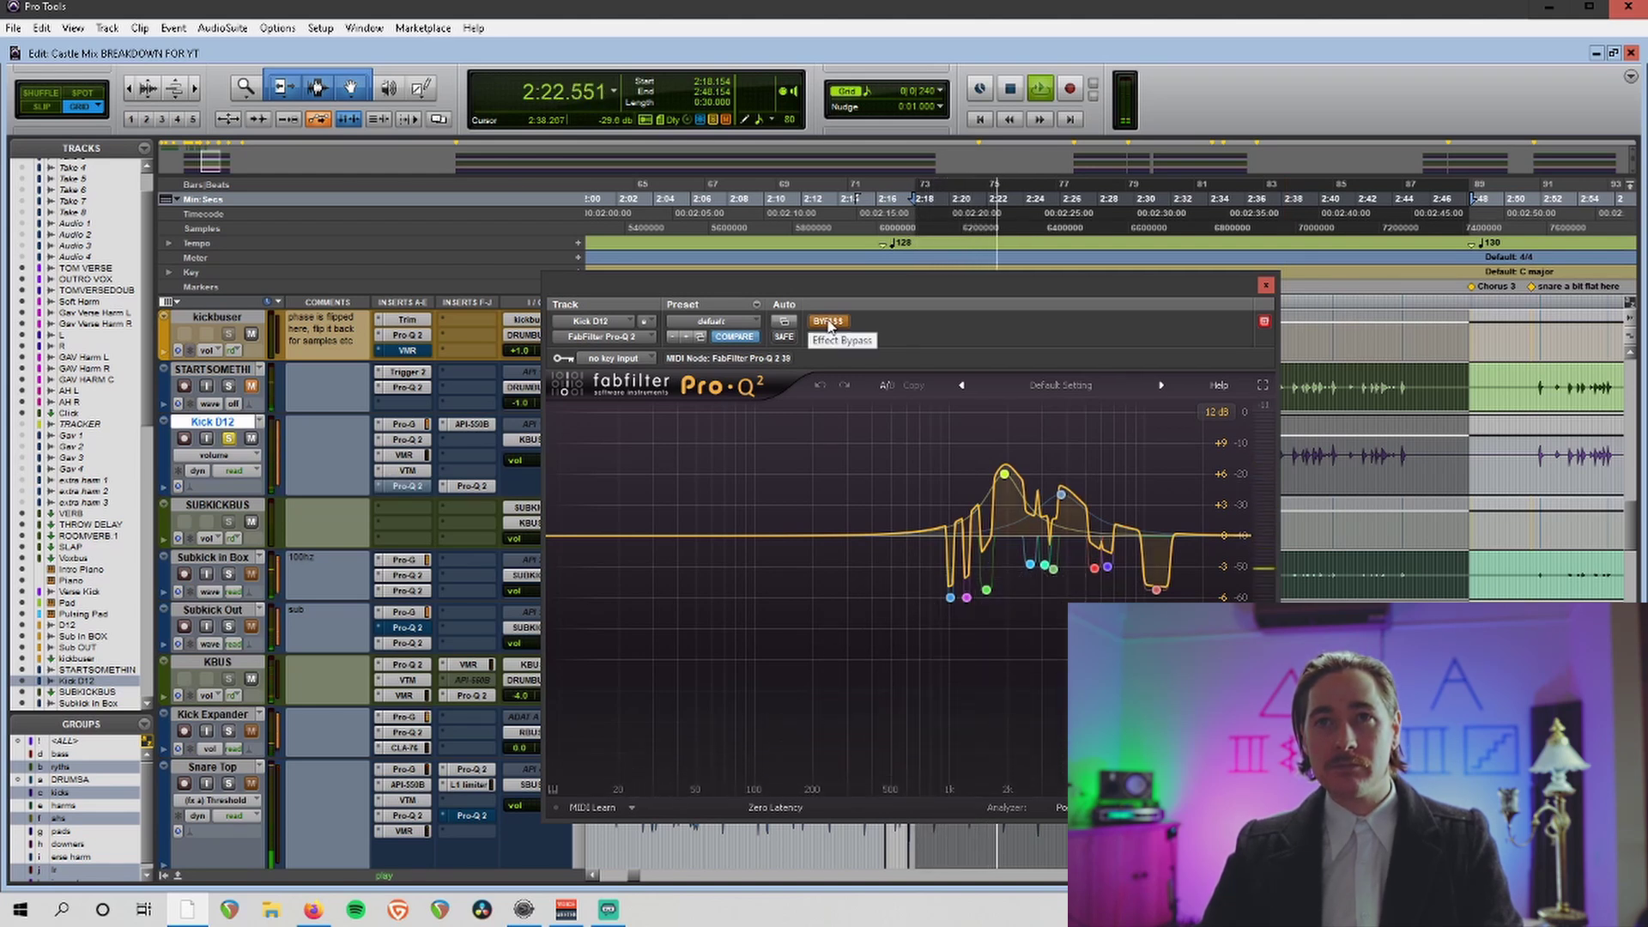
left_click(828, 323)
left_click(828, 323)
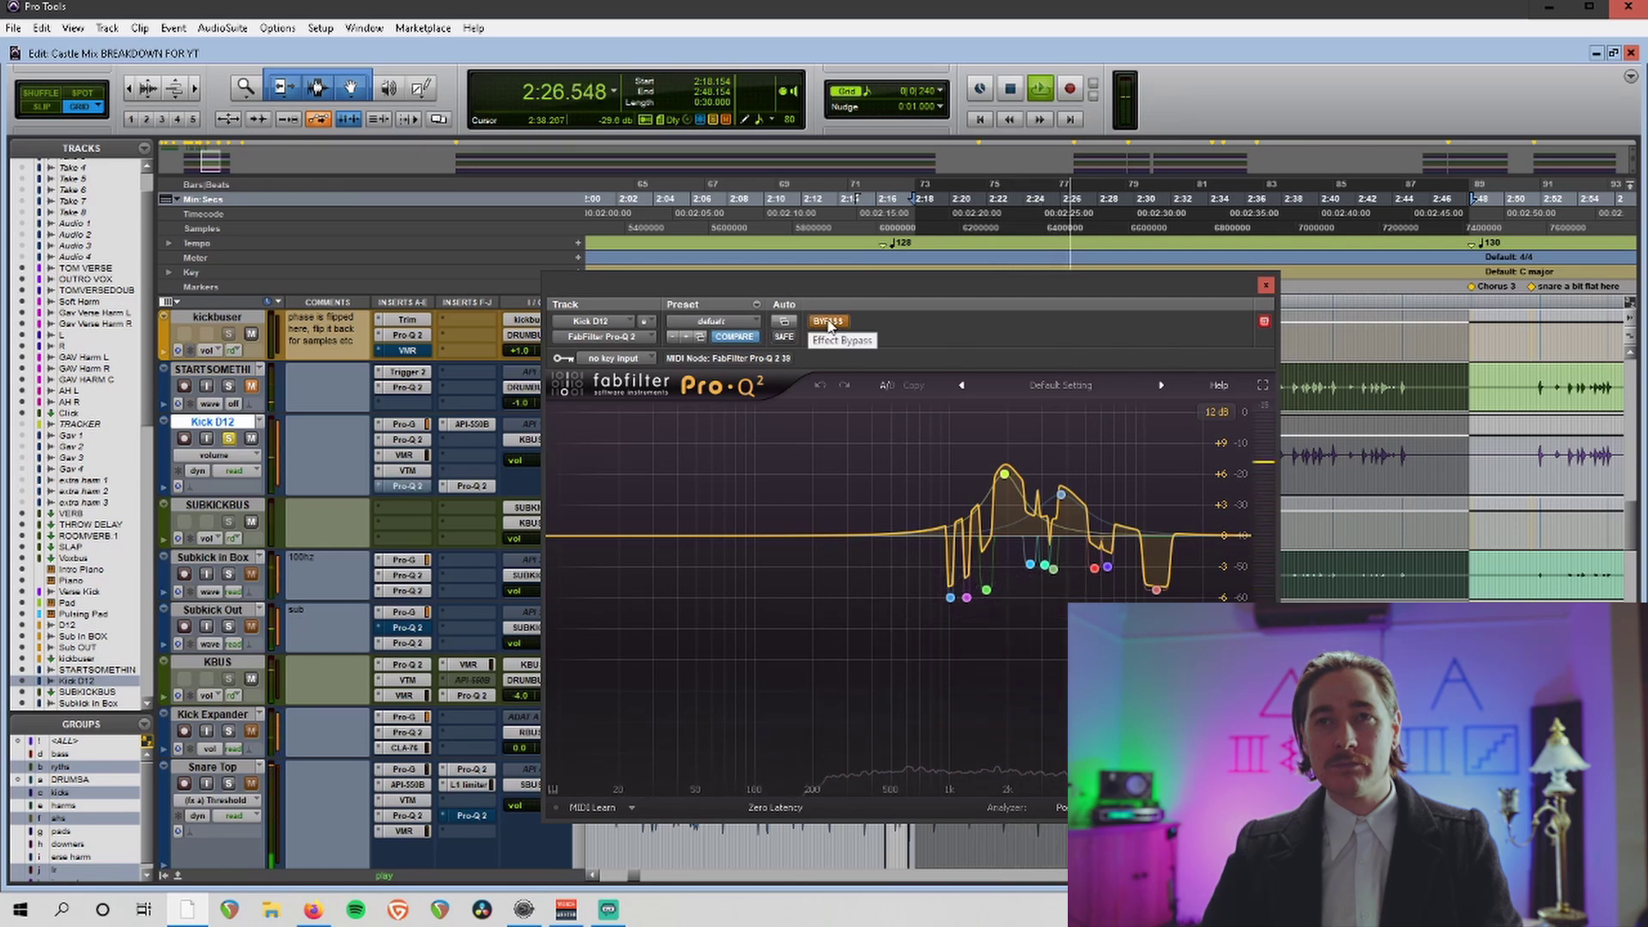
left_click(829, 323)
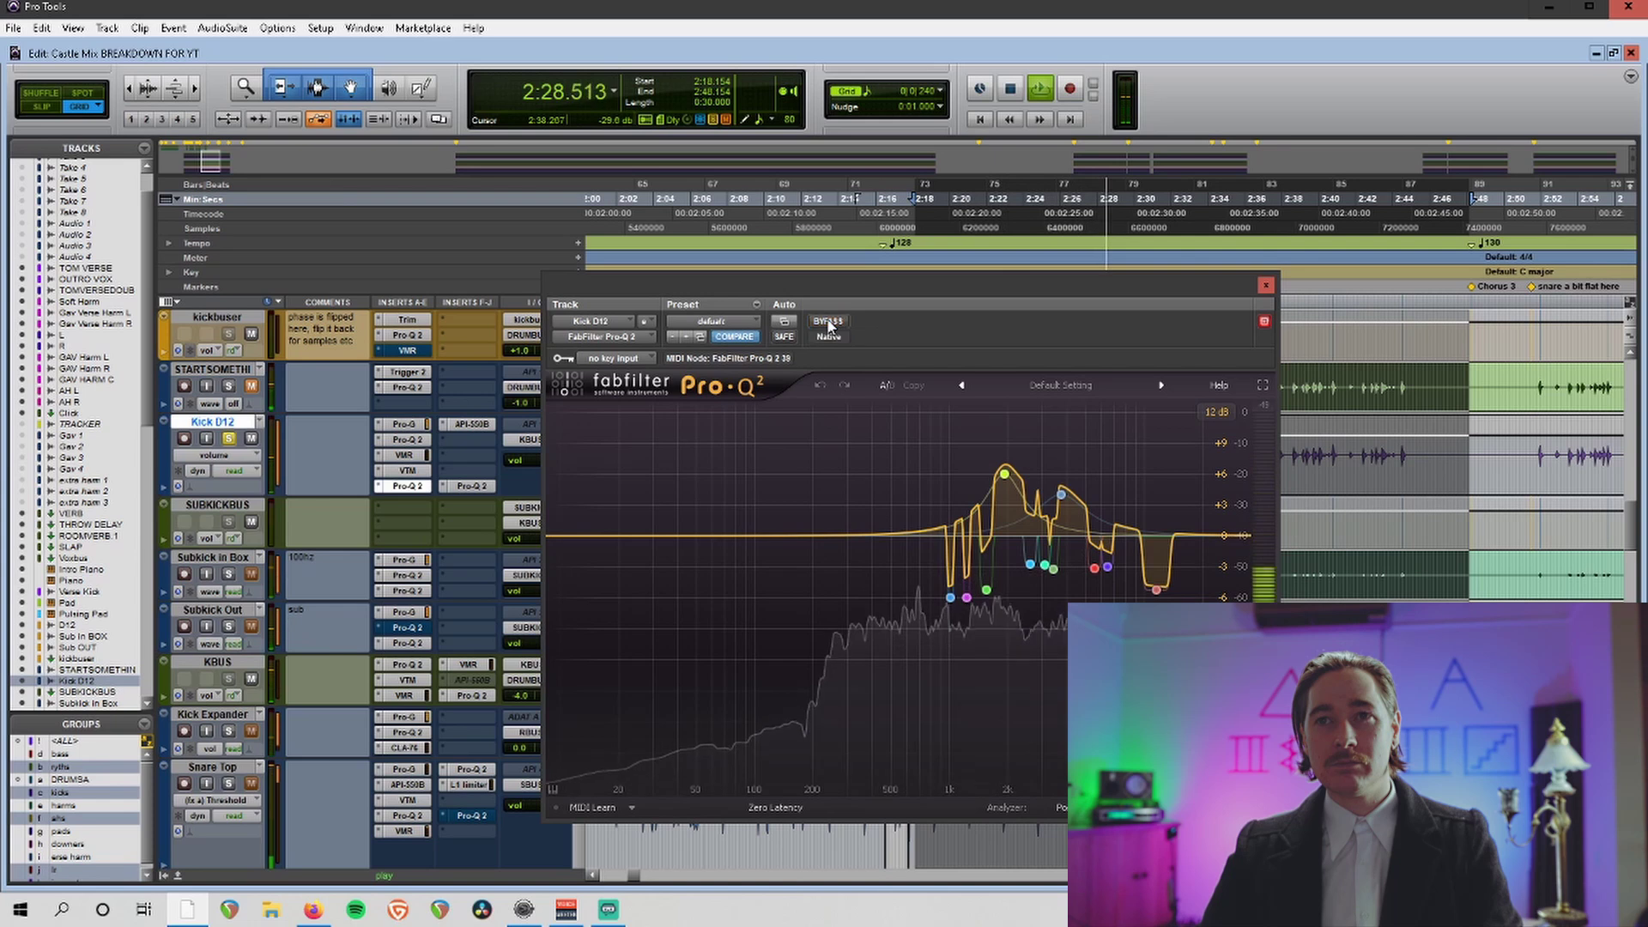
key("space")
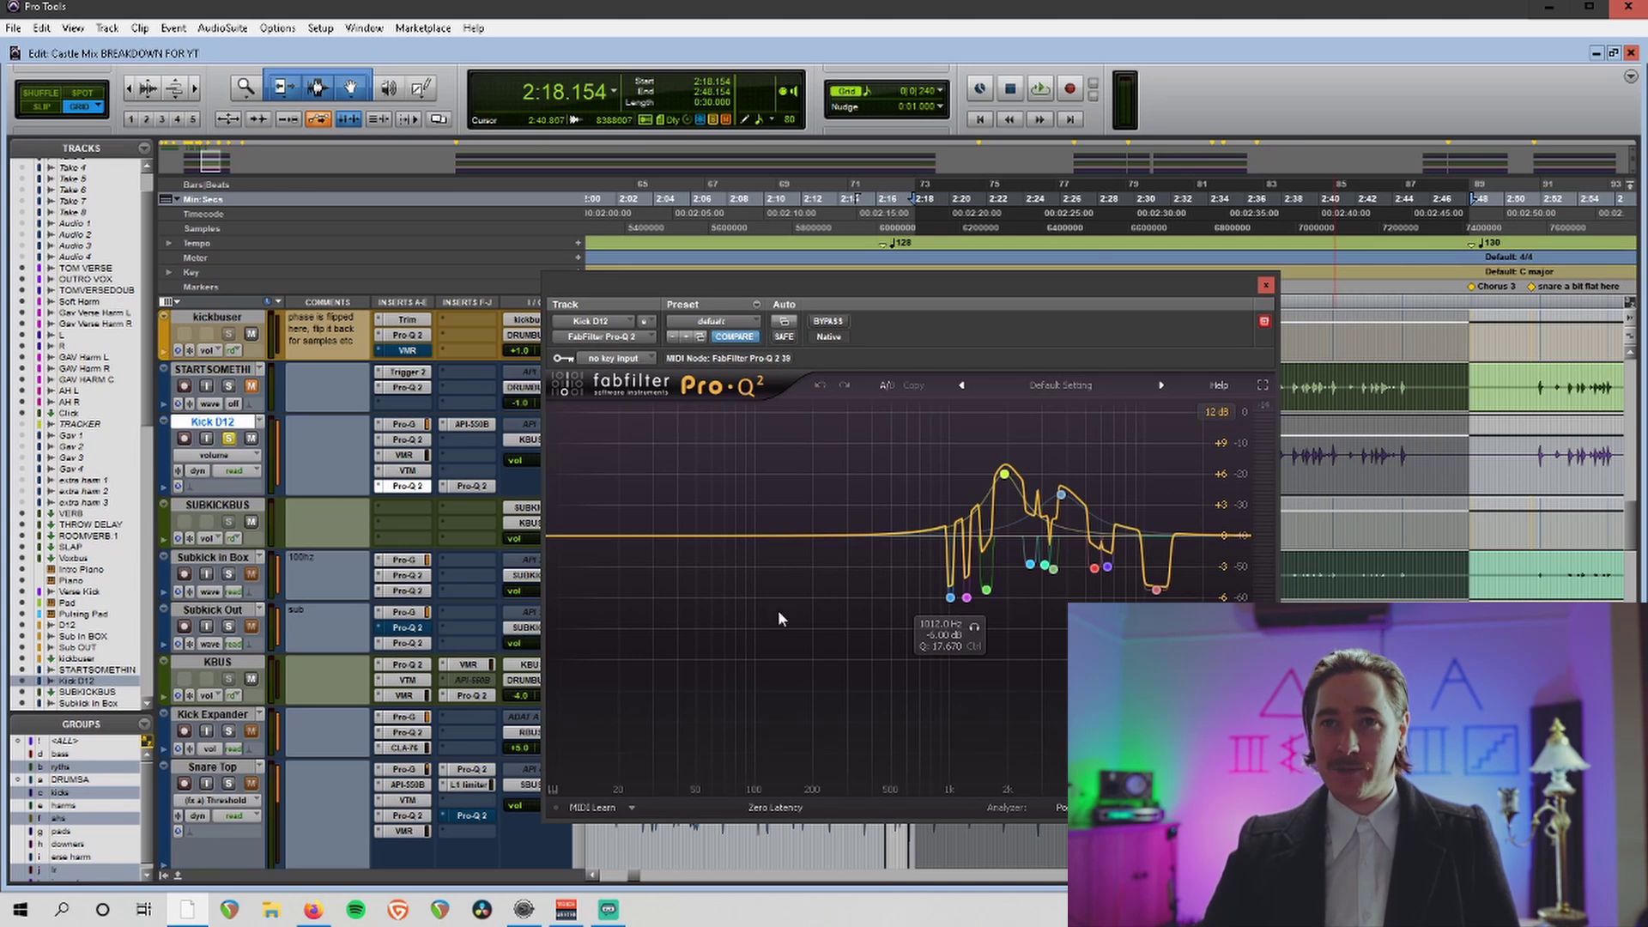
left_click_drag(870, 628, 1088, 550)
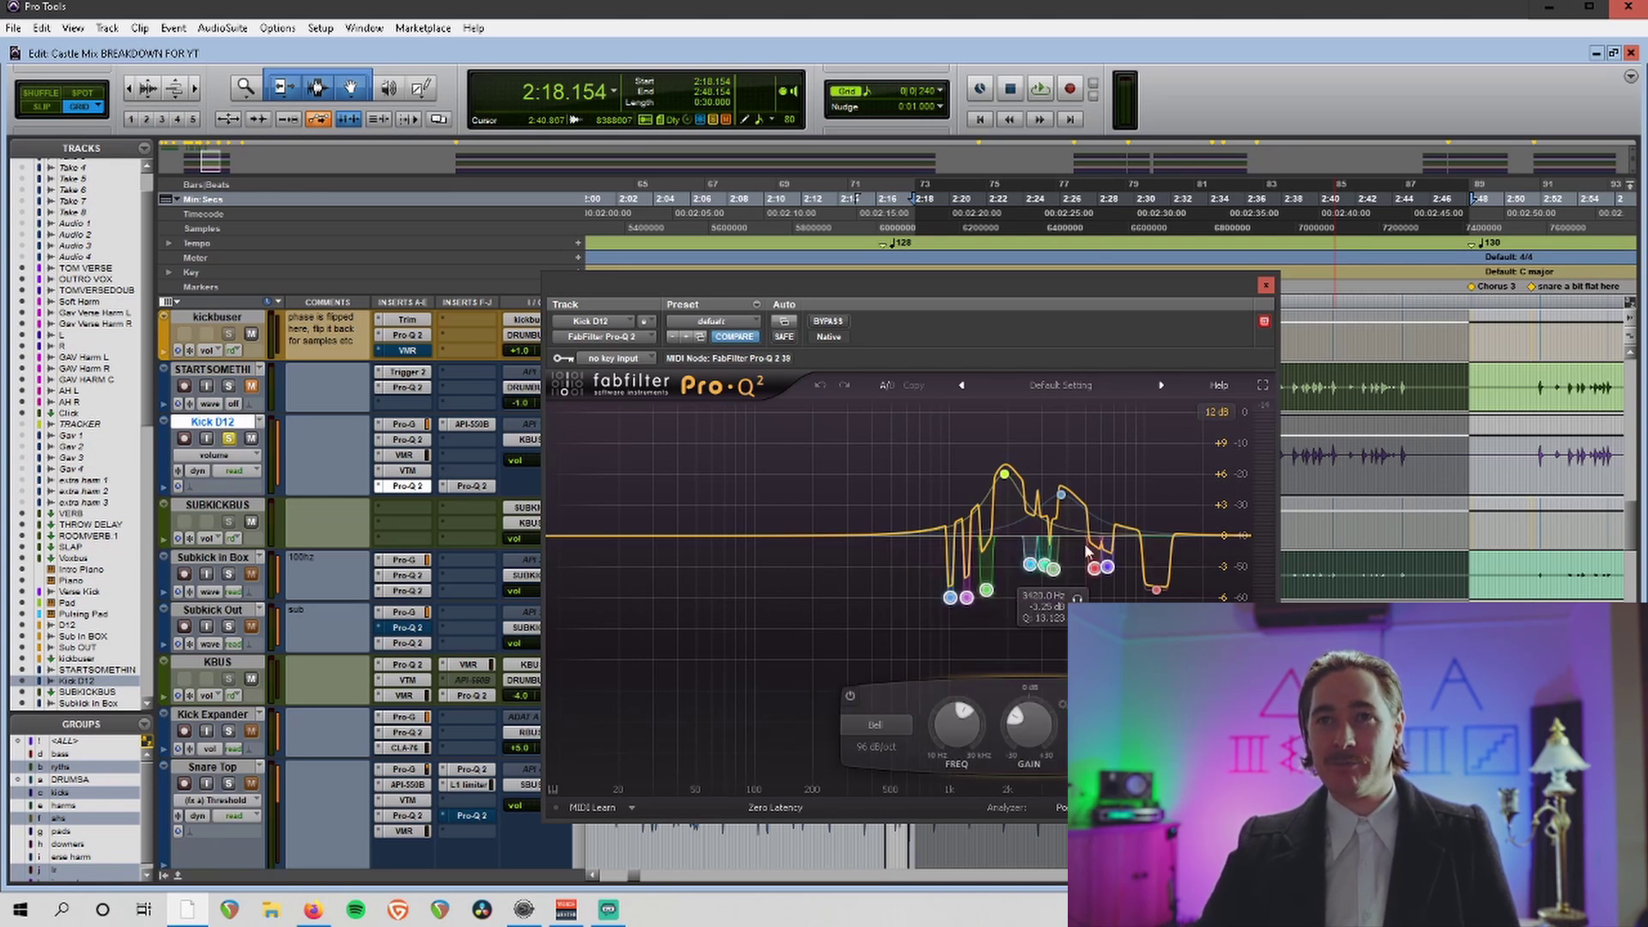
left_click(1061, 495)
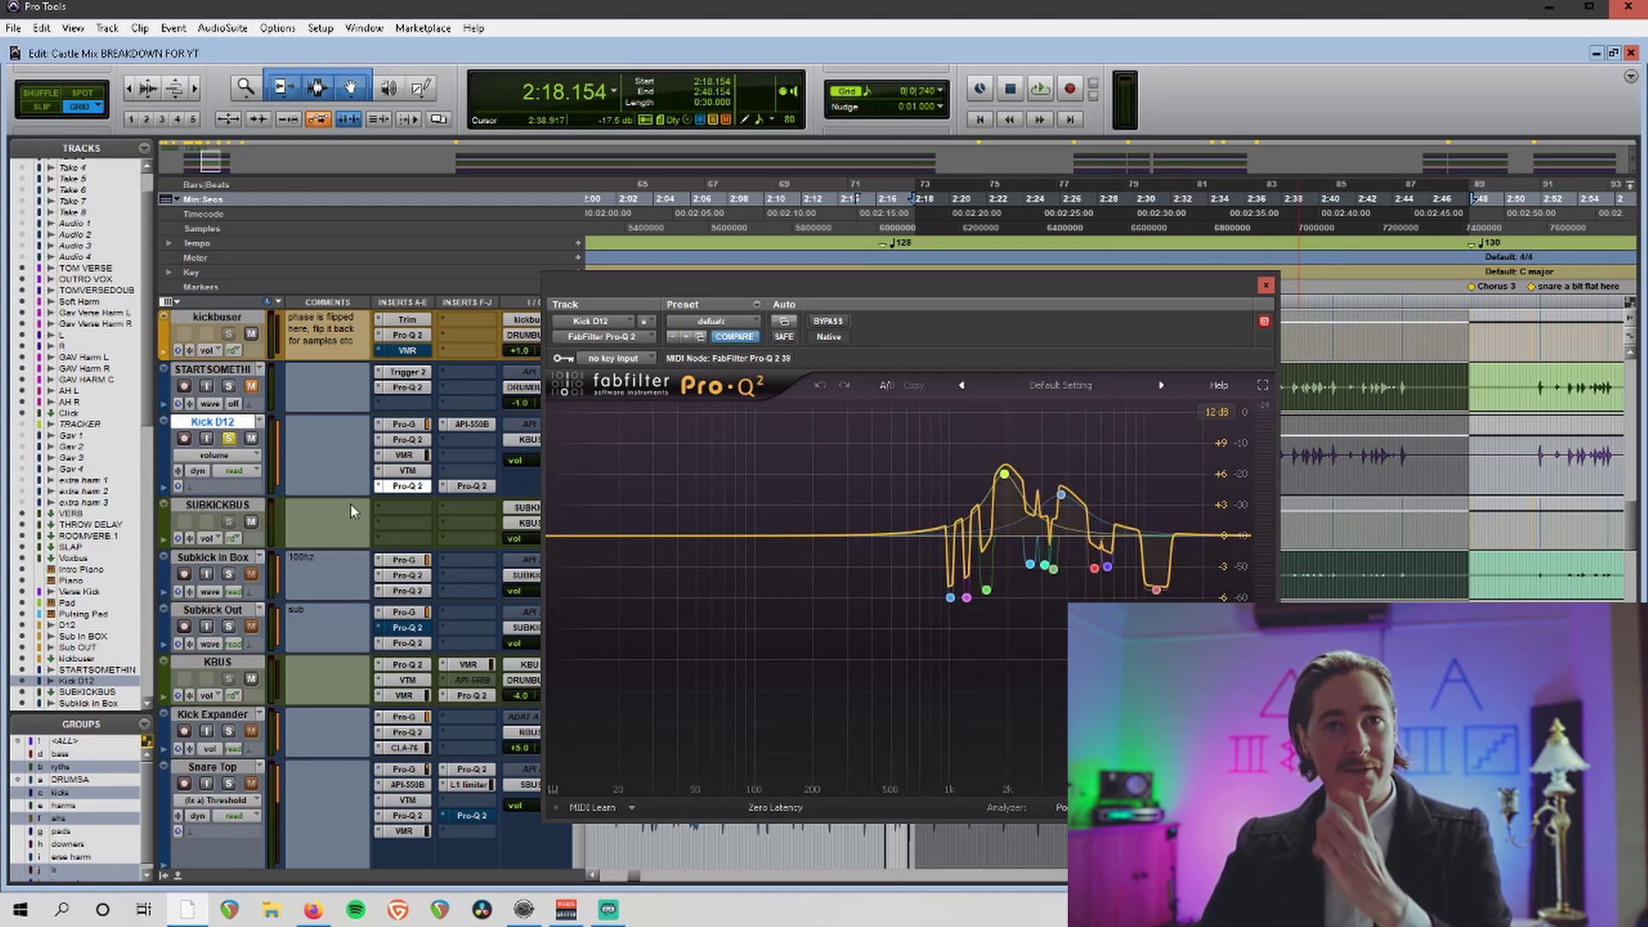
Enlarge the Kick D12 track further and compare its API-550B equalizer bypassed and active during playback.
left_click_drag(254, 507, 253, 547)
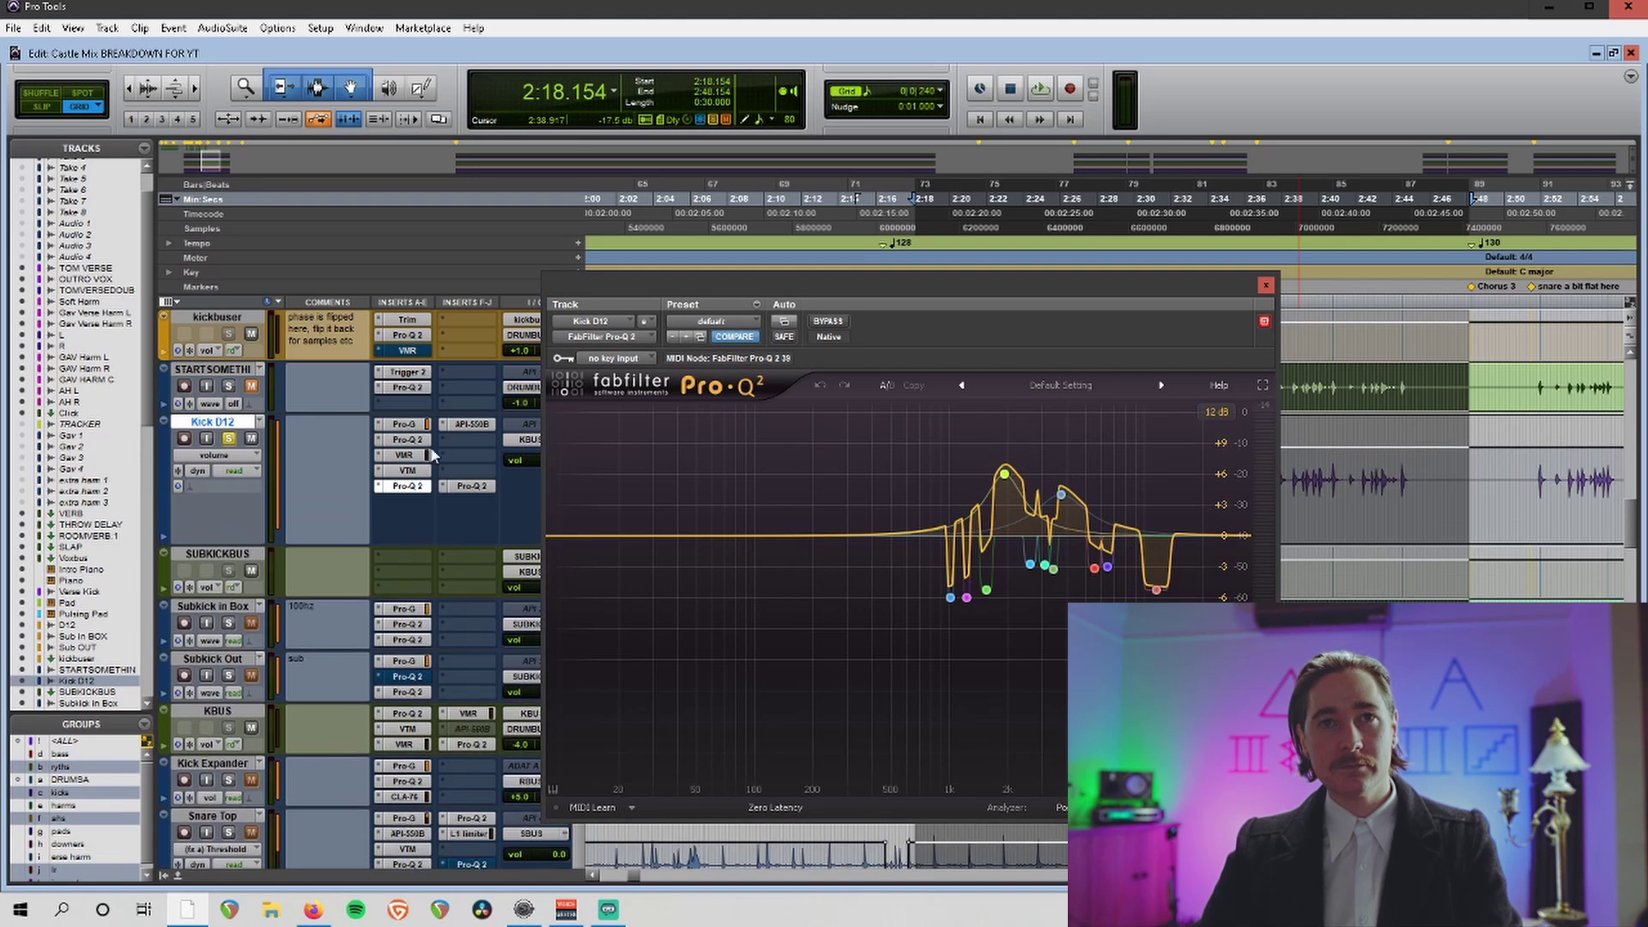
left_click(471, 424)
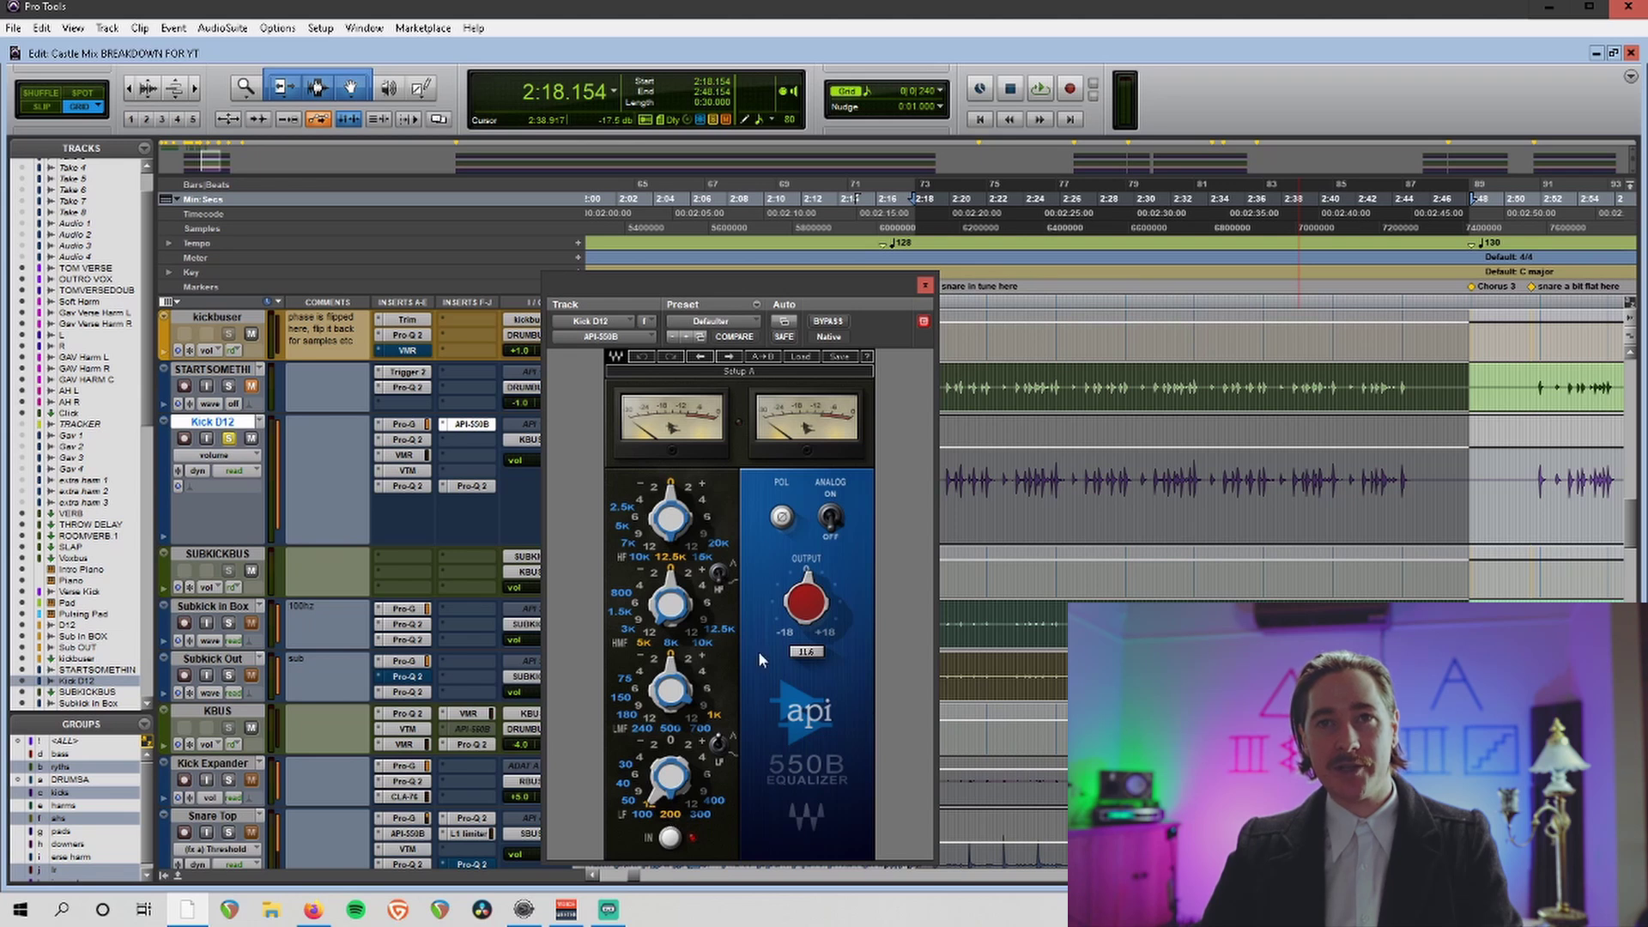
key("space")
left_click(829, 322)
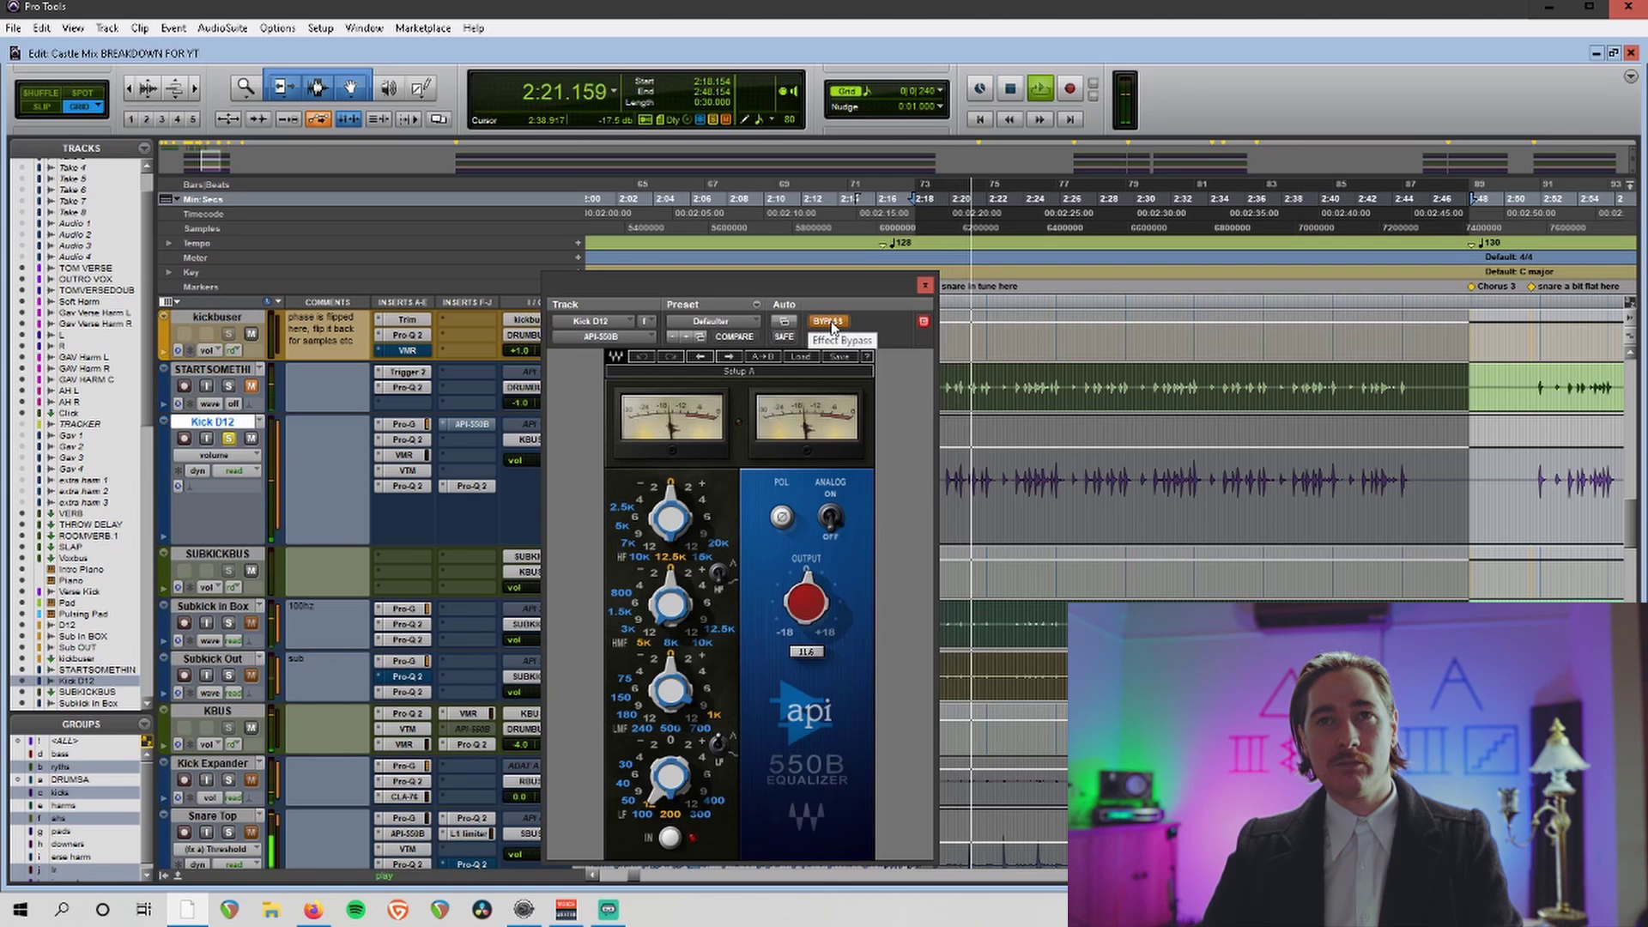
left_click(829, 322)
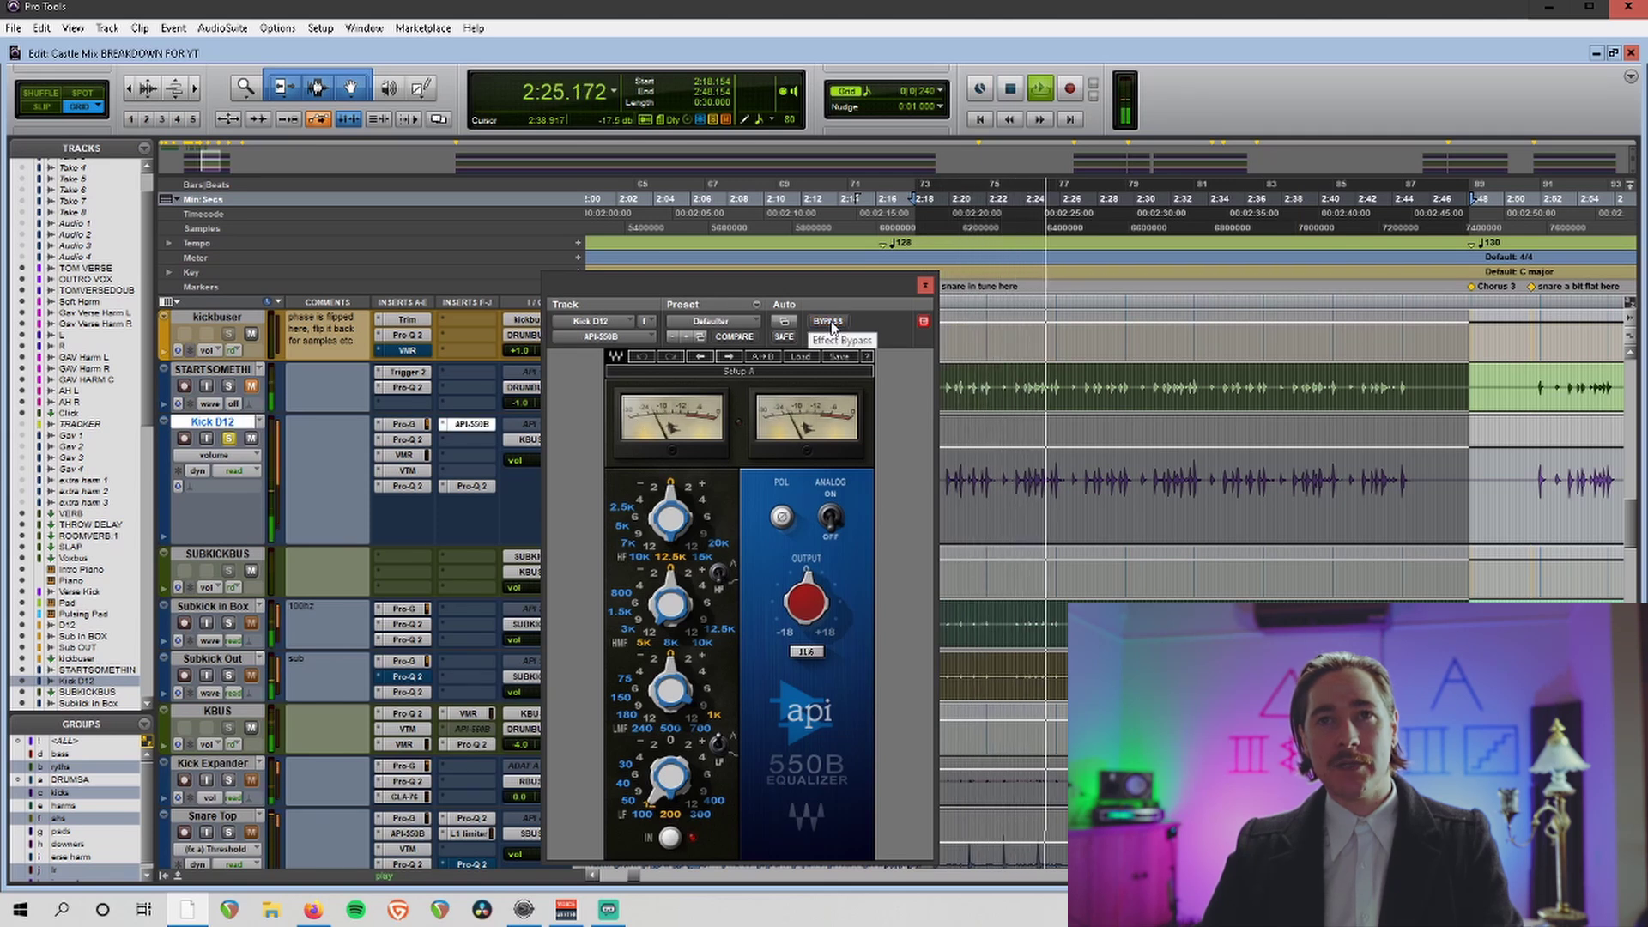
key("space")
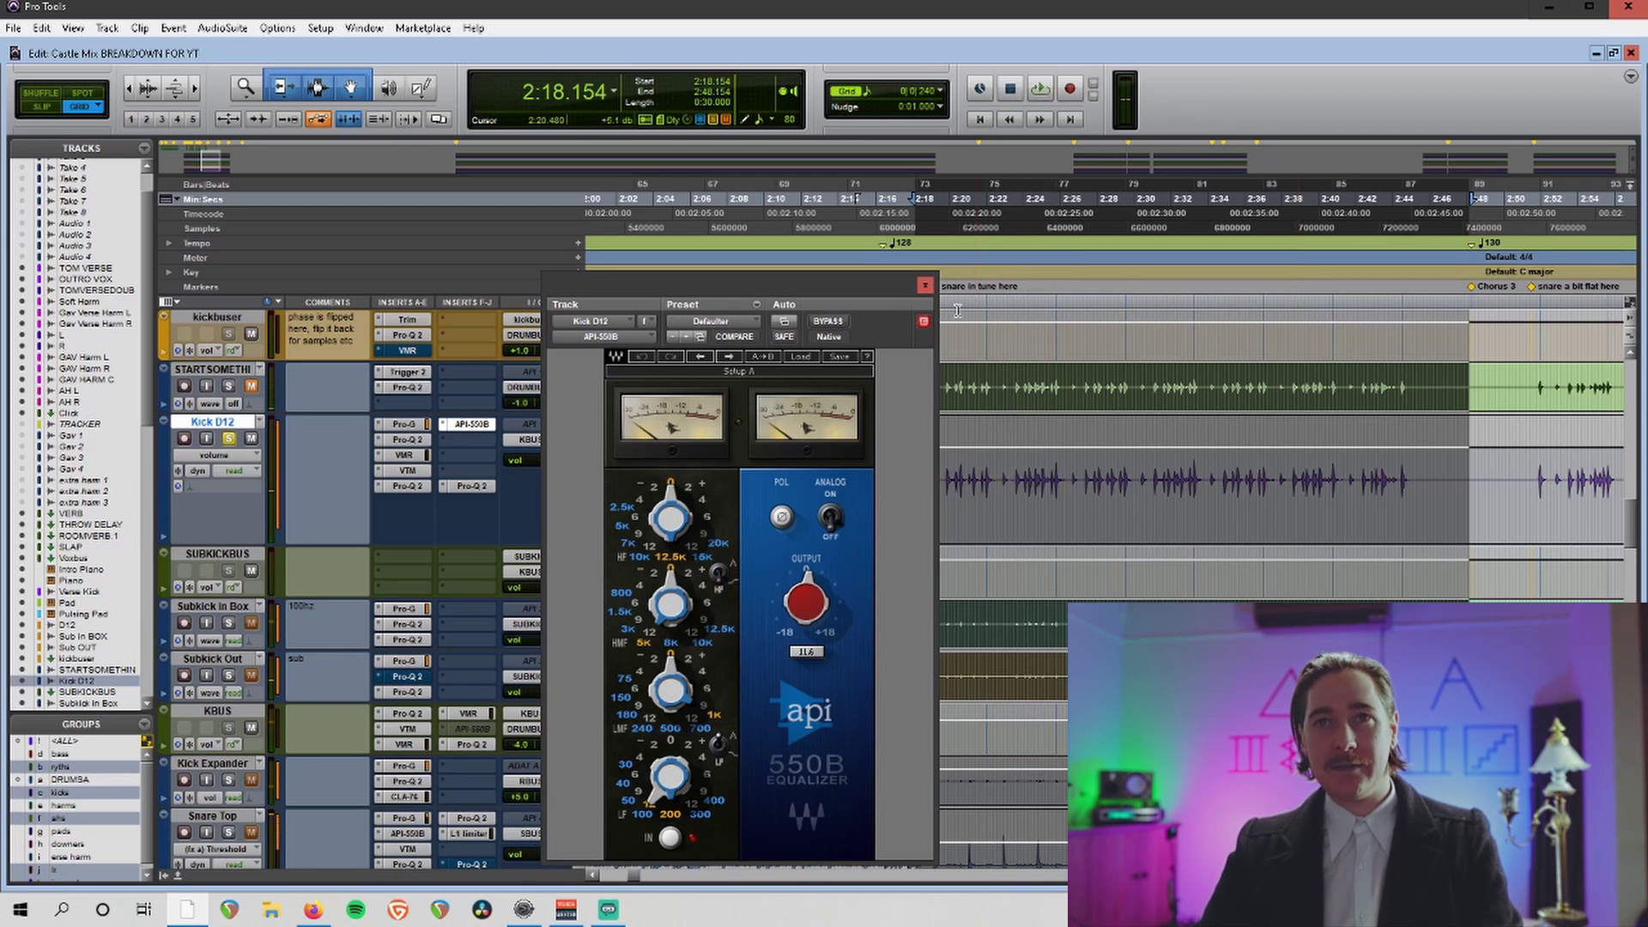
left_click(925, 285)
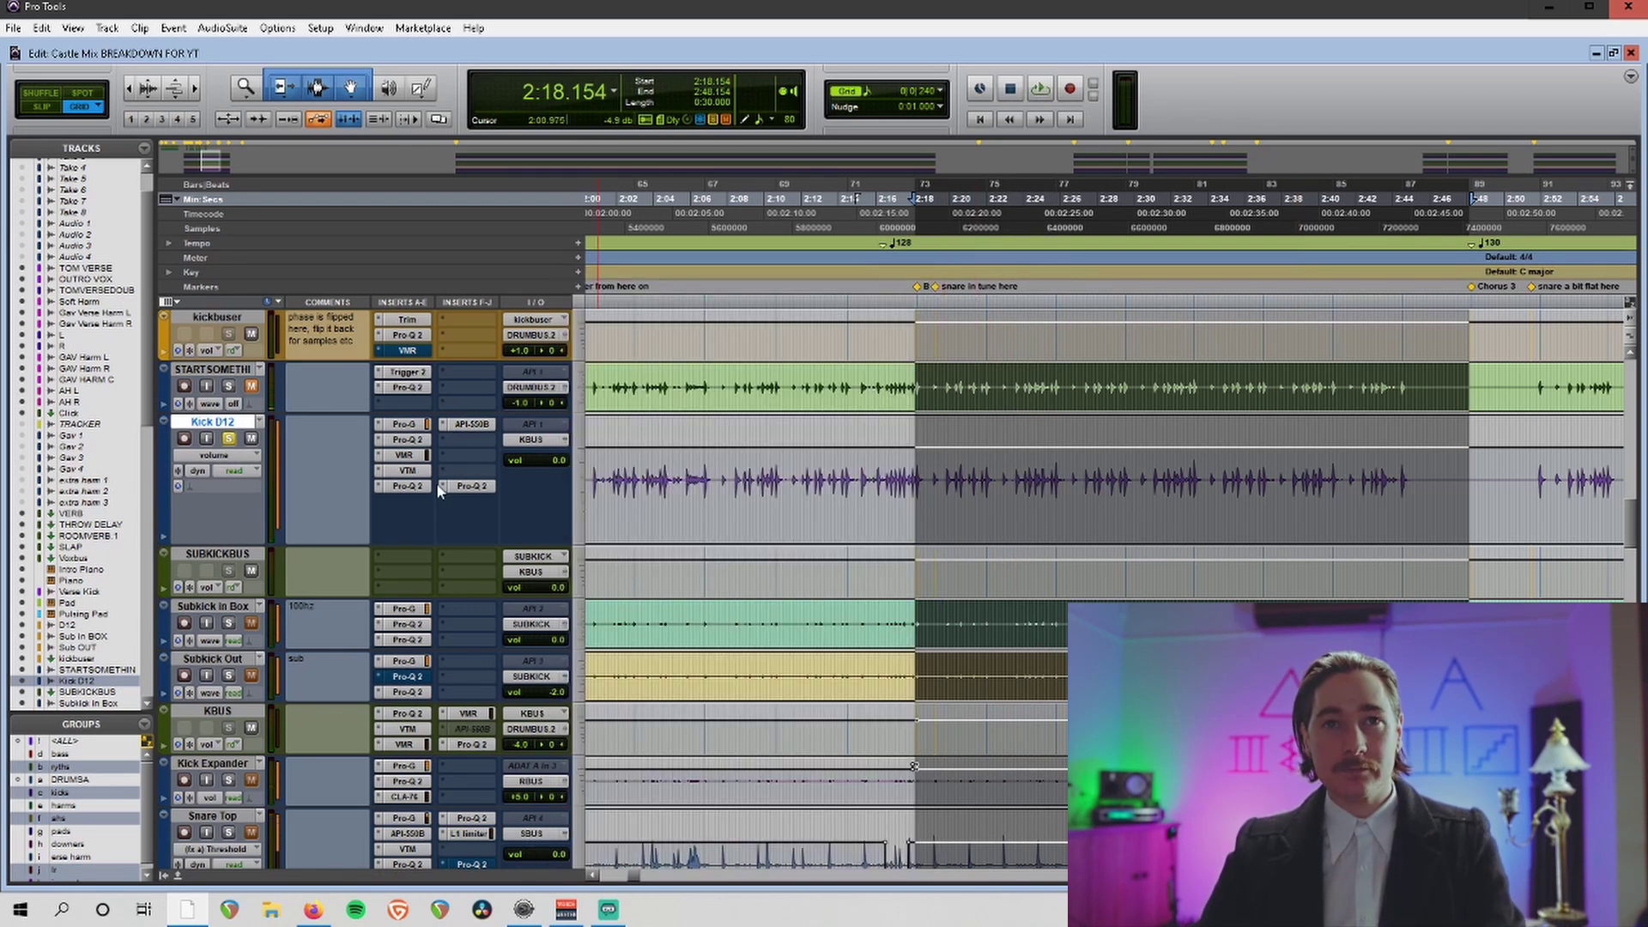
Inspect the low cut in the final Pro-Q 2 on Kick D12 and close the plug-in.
left_click(463, 486)
left_click(840, 537)
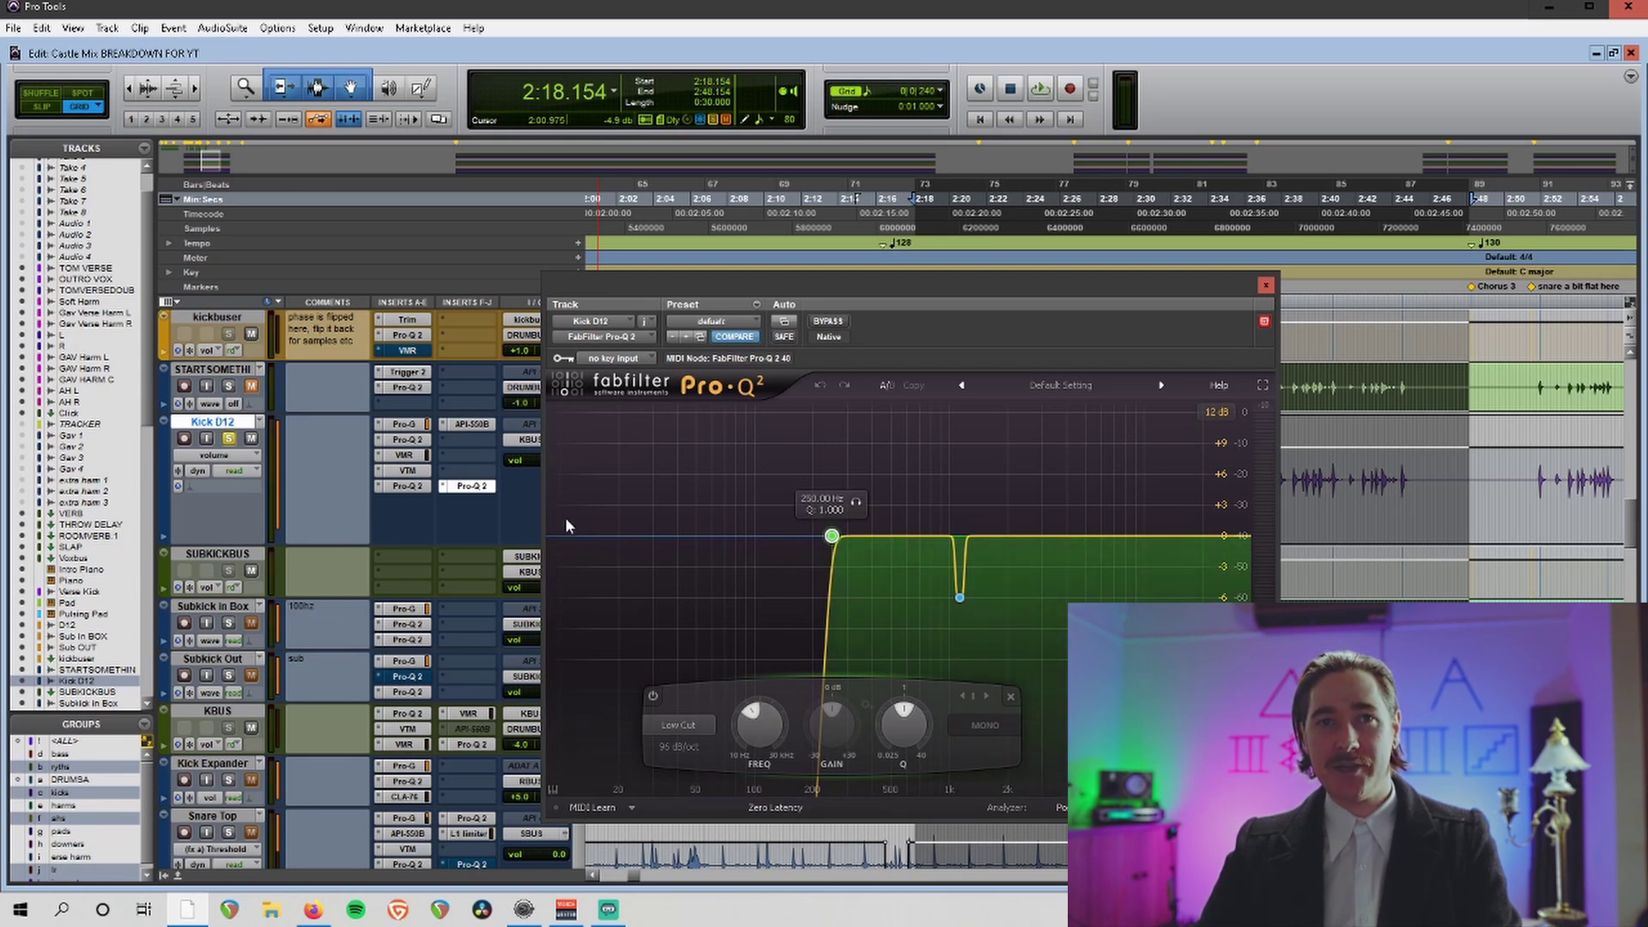
left_click(1264, 289)
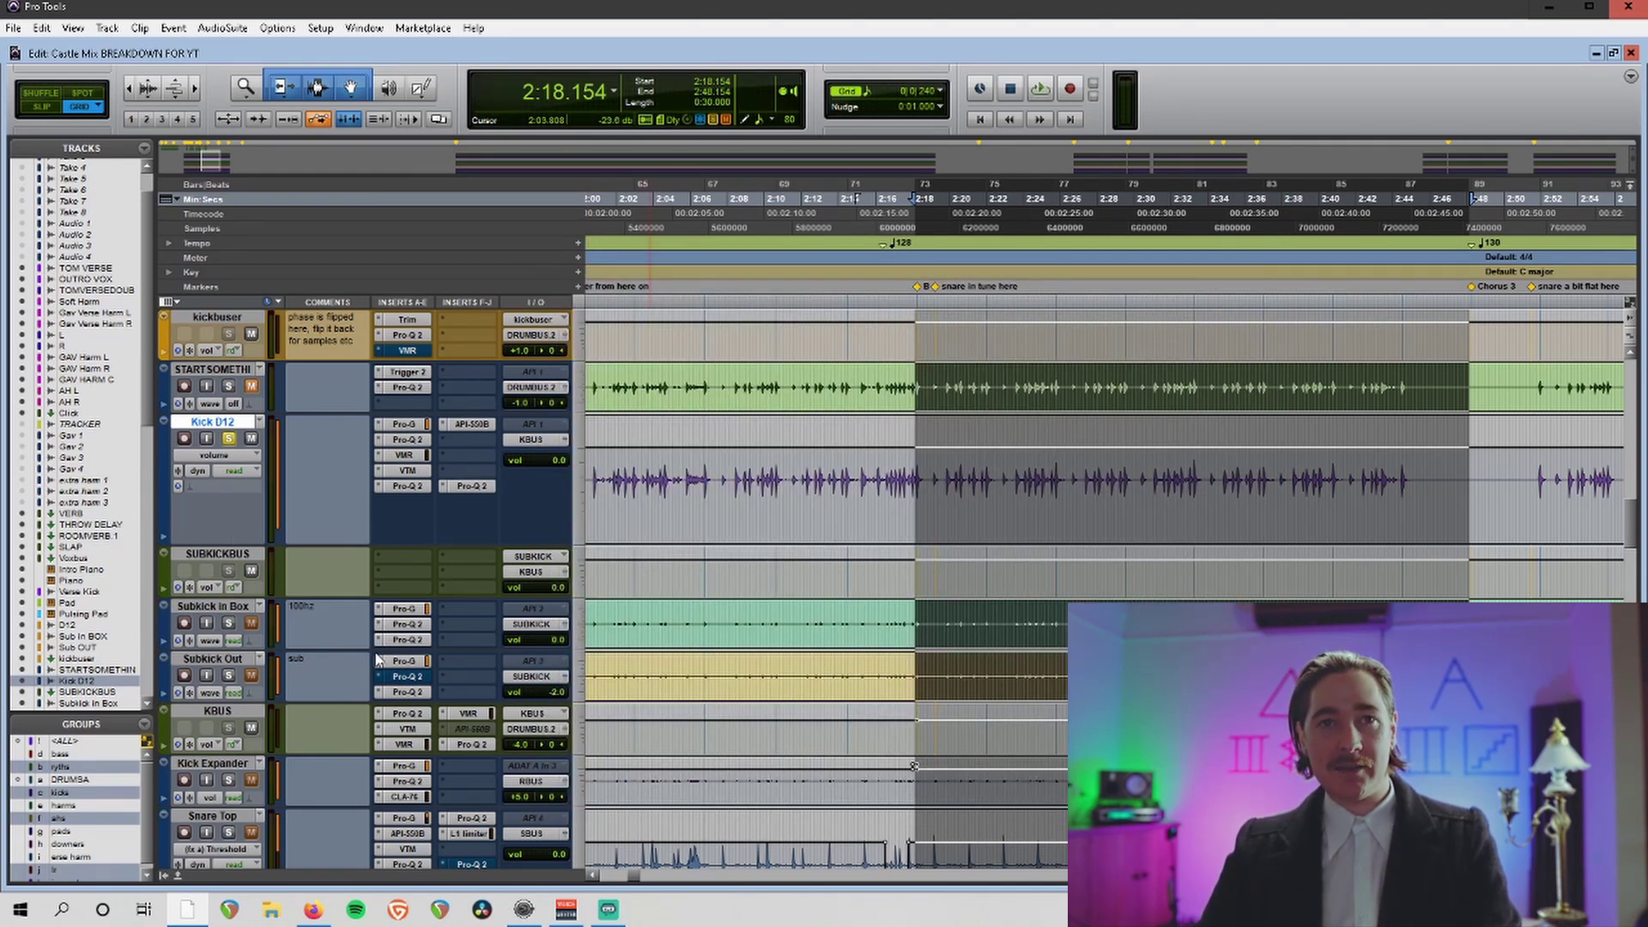
Switch the solo from Kick D12 to Subkick in Box, select that track, and open its comment for editing.
left_click(228, 716)
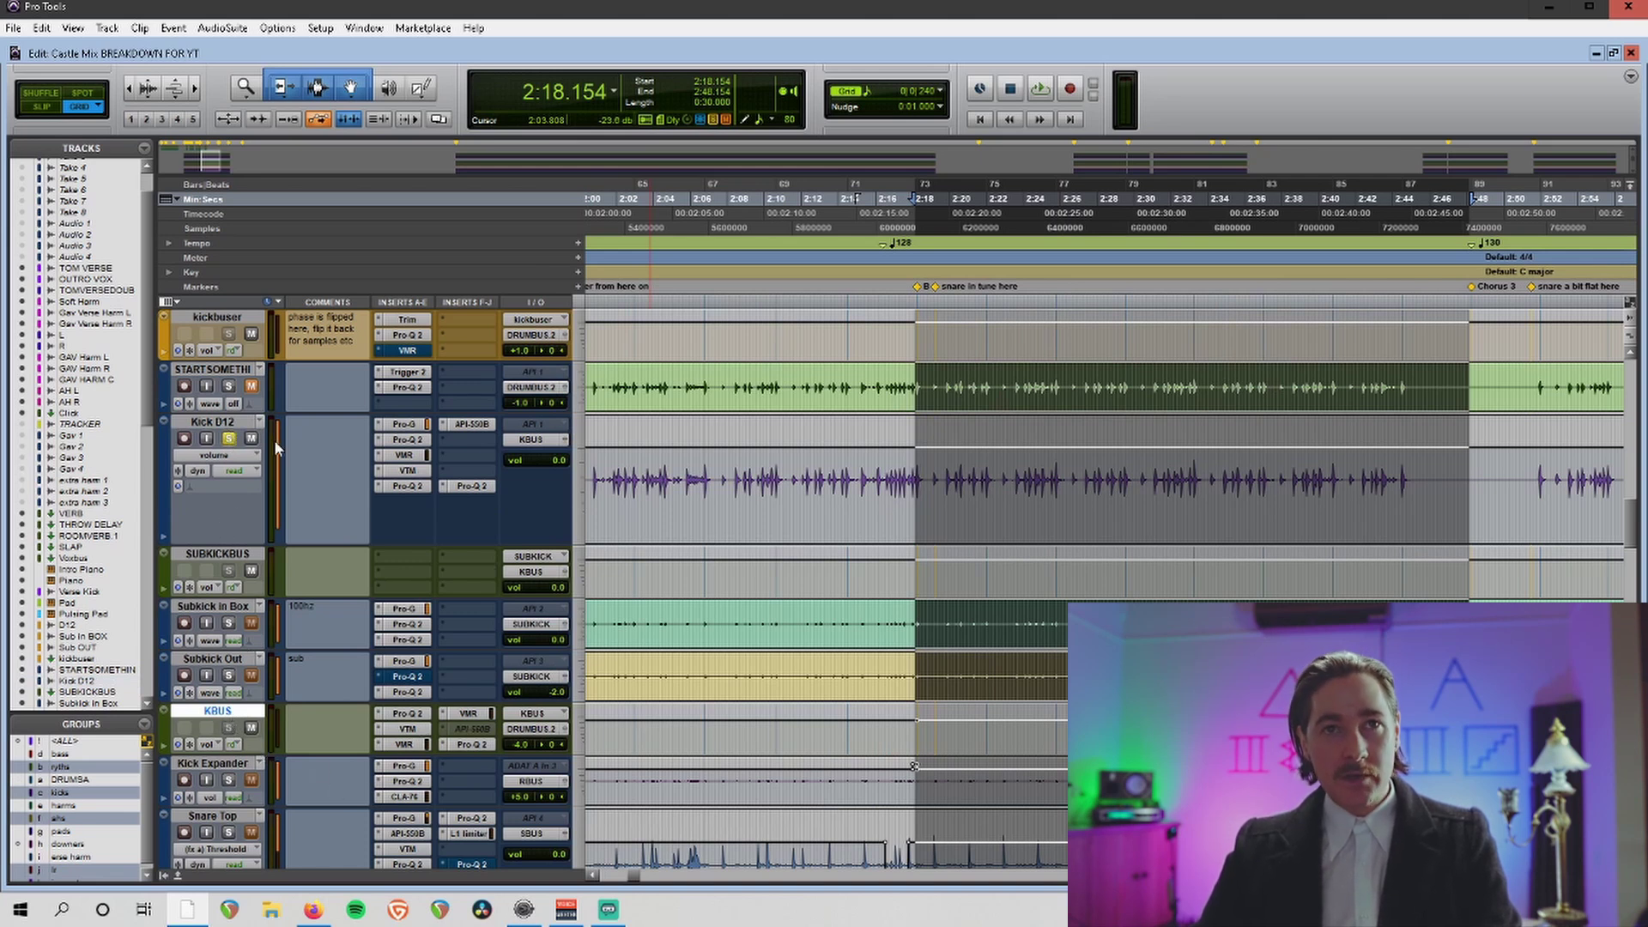
left_click(233, 436)
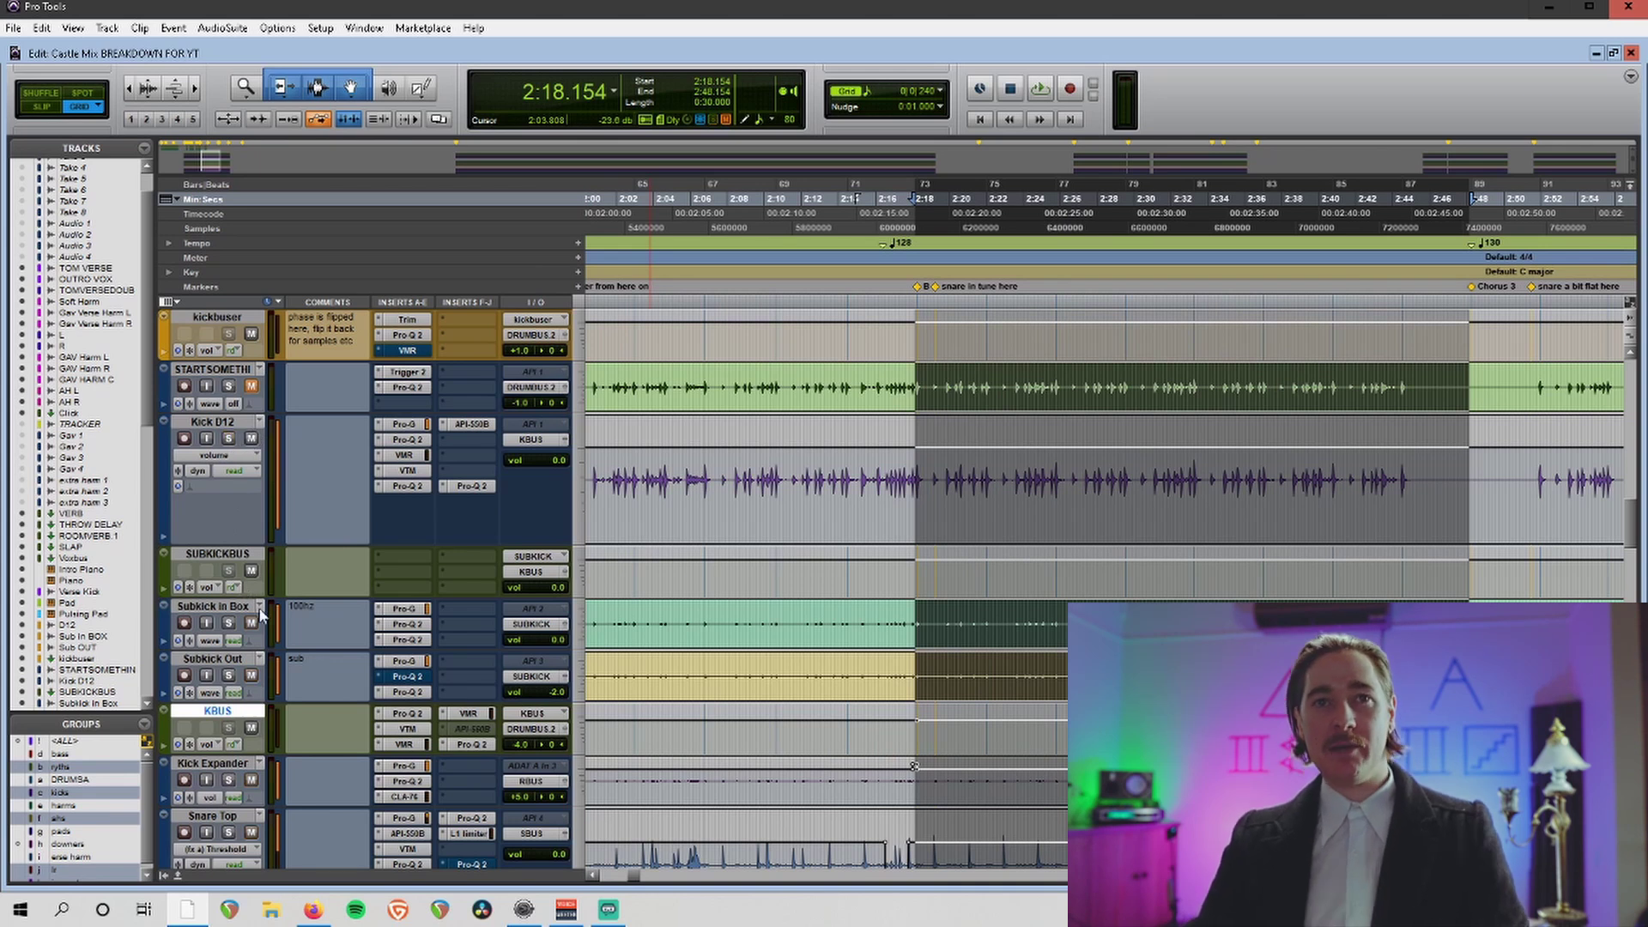
left_click(233, 625)
left_click(229, 676)
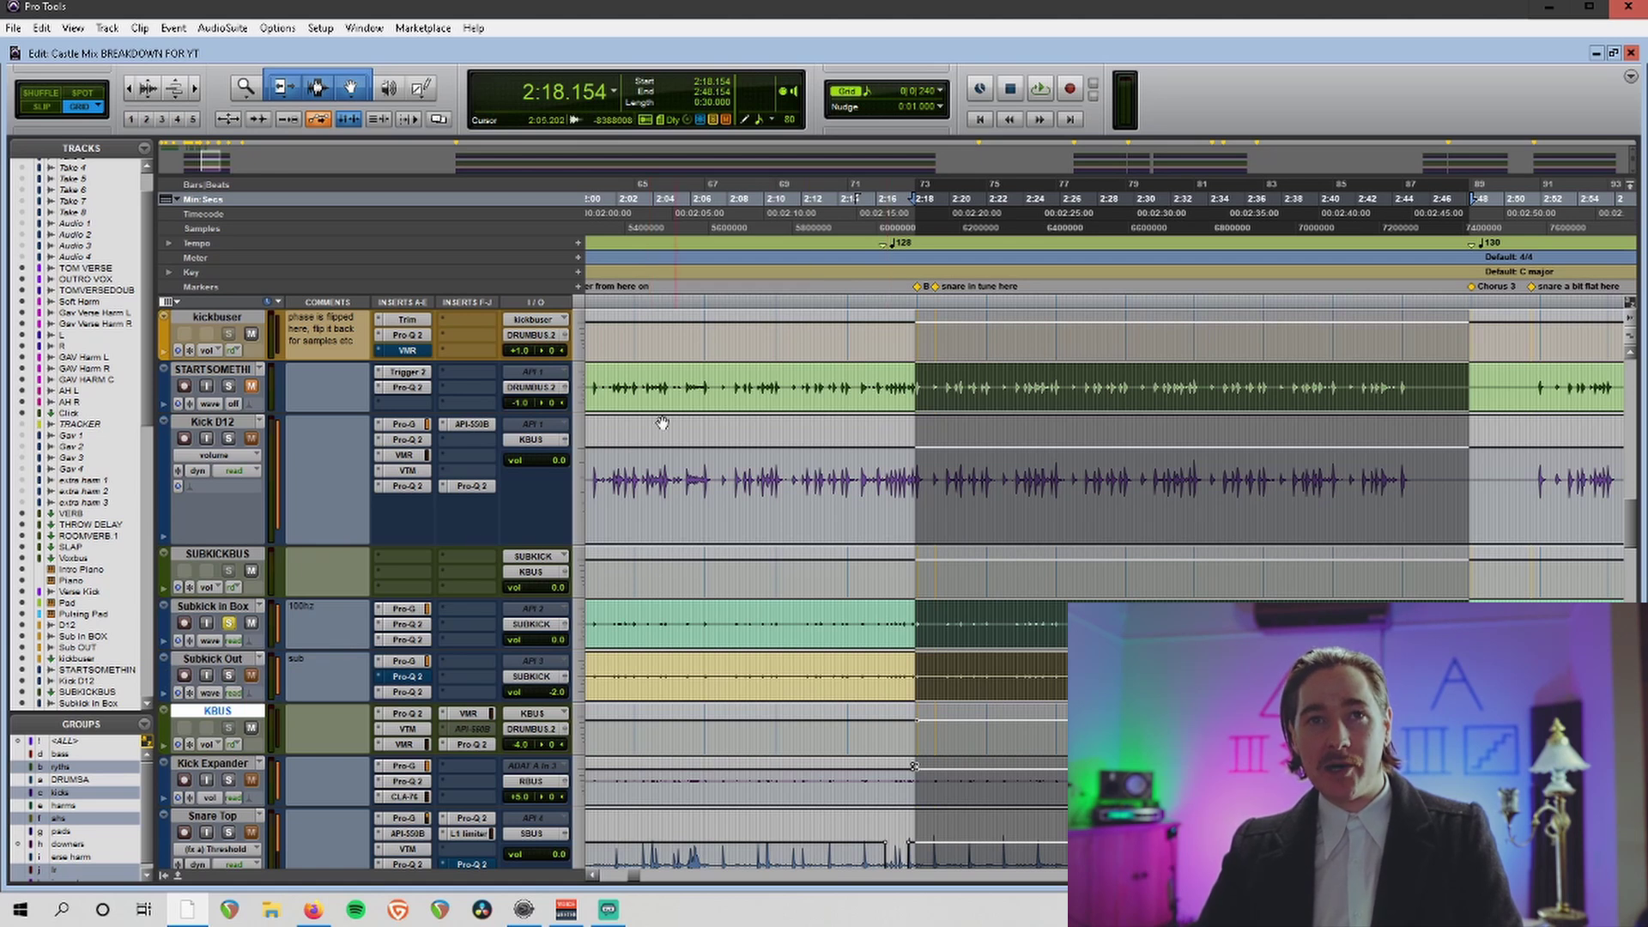
left_click(218, 608)
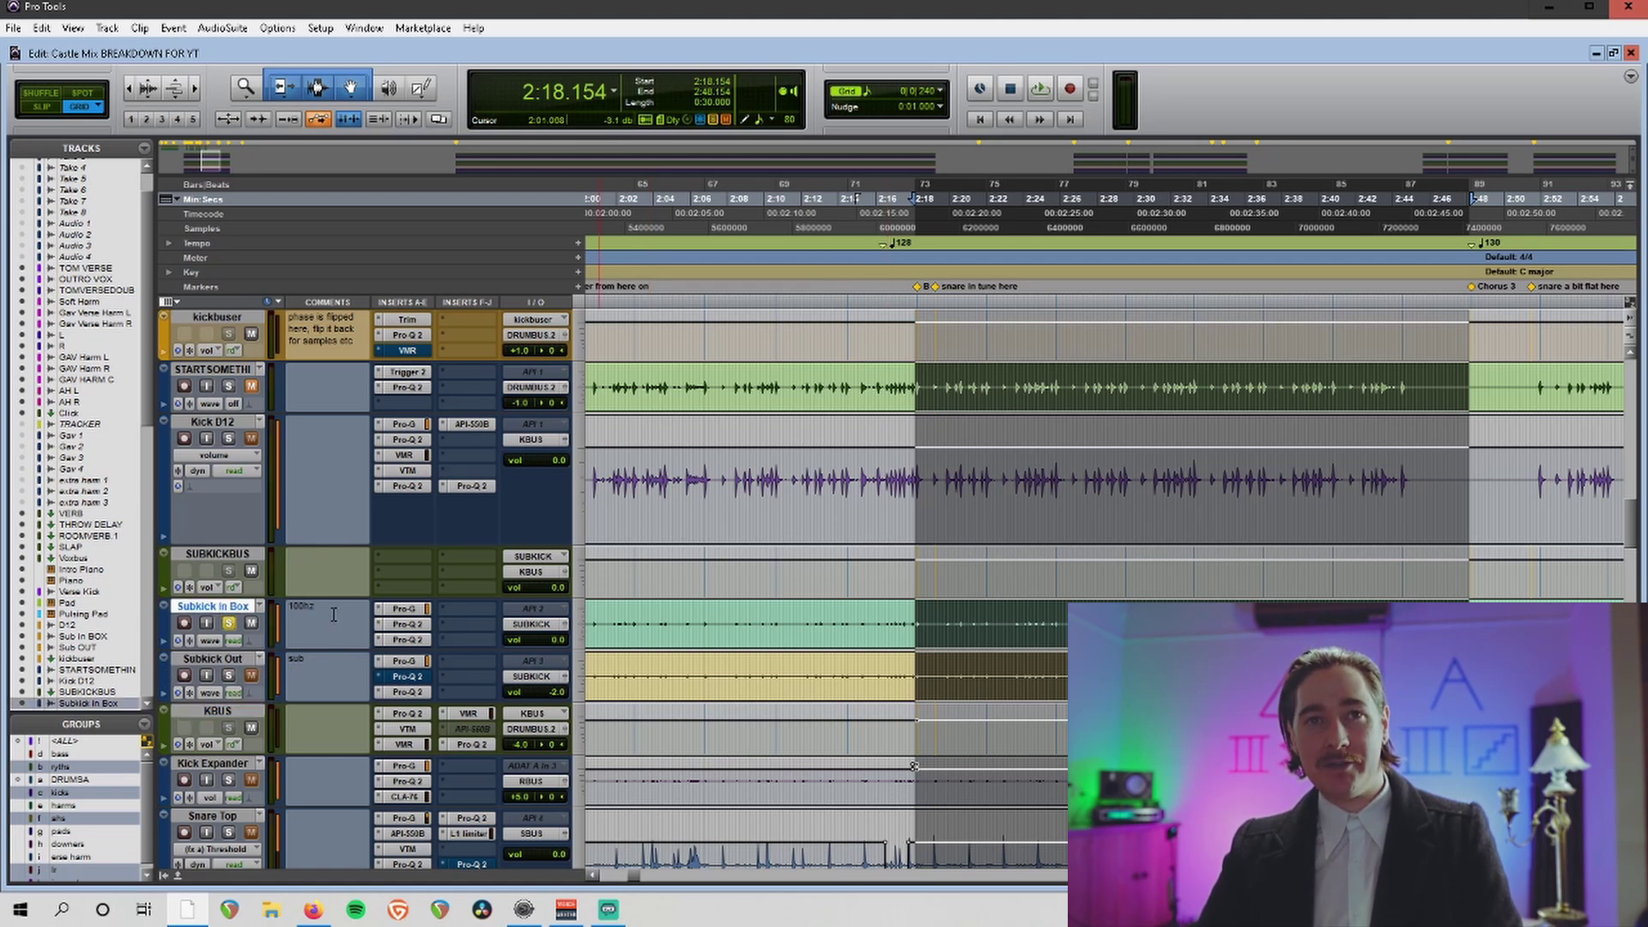
left_click(334, 615)
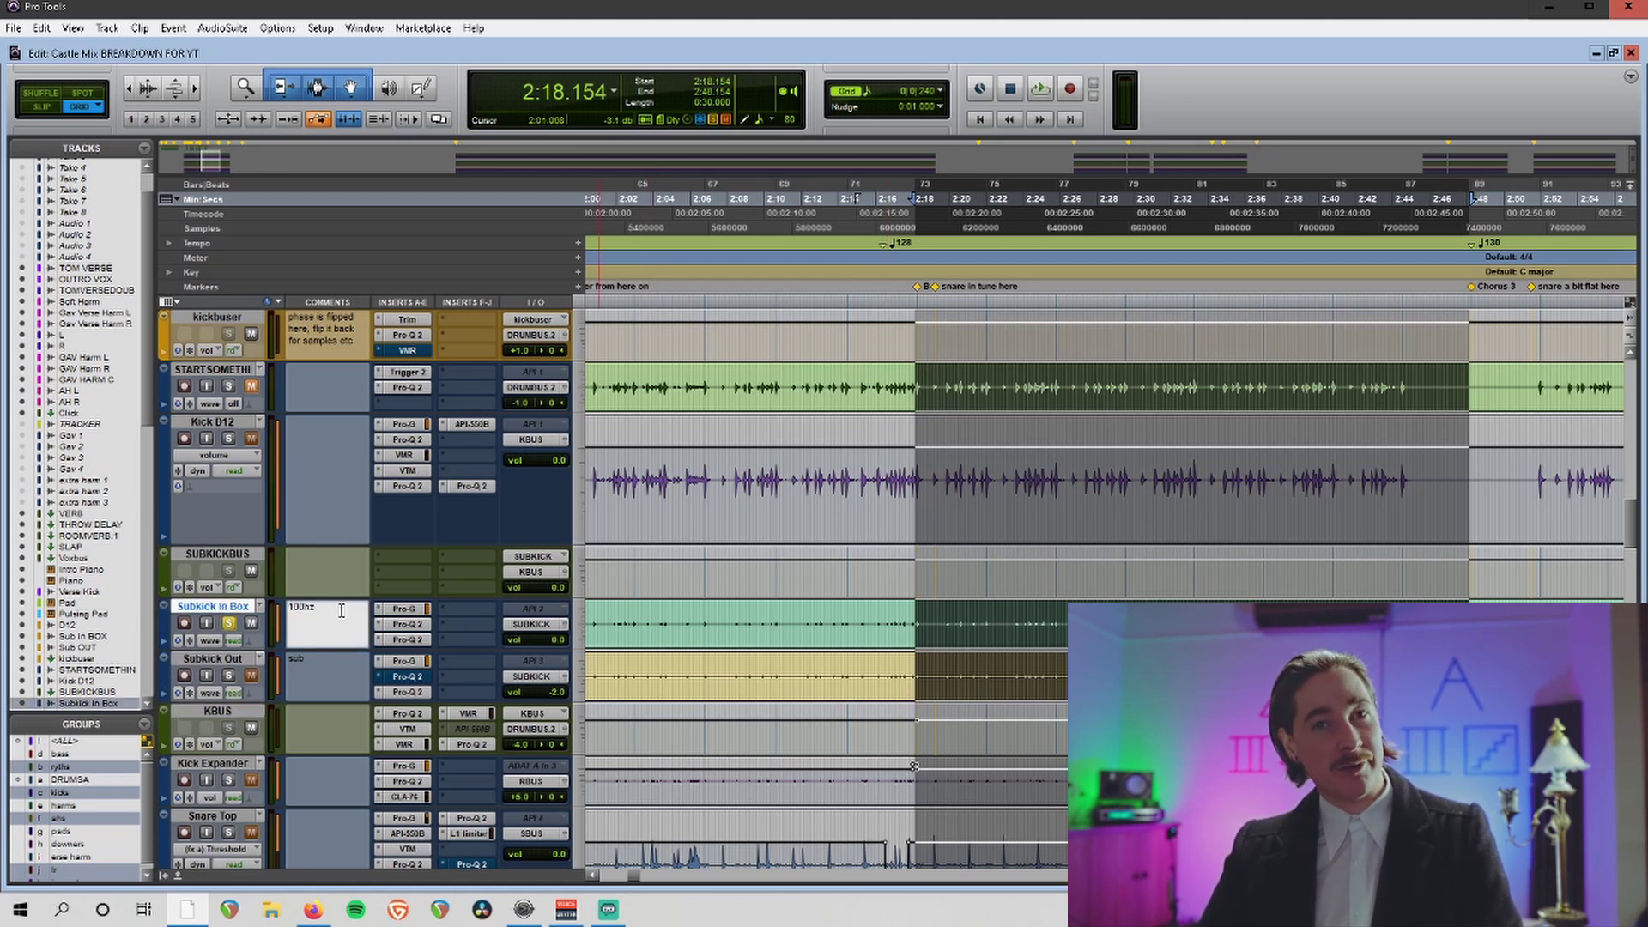
Close the comment on Subkick in Box and audition the track in solo.
left_click(343, 636)
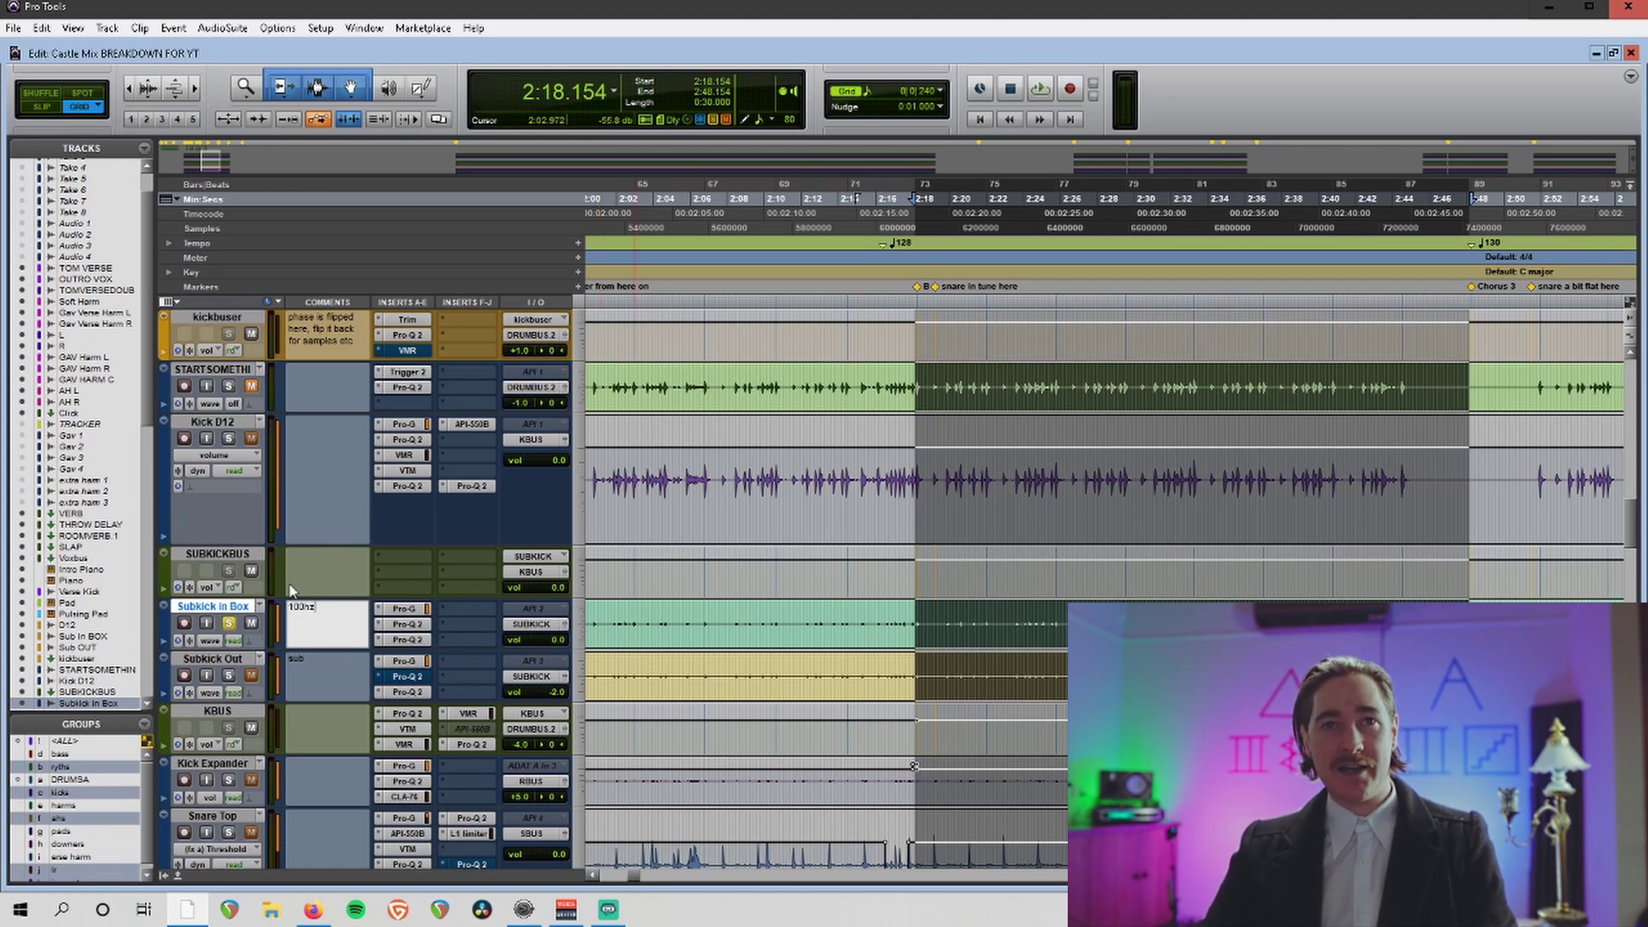
key("Return")
key("space")
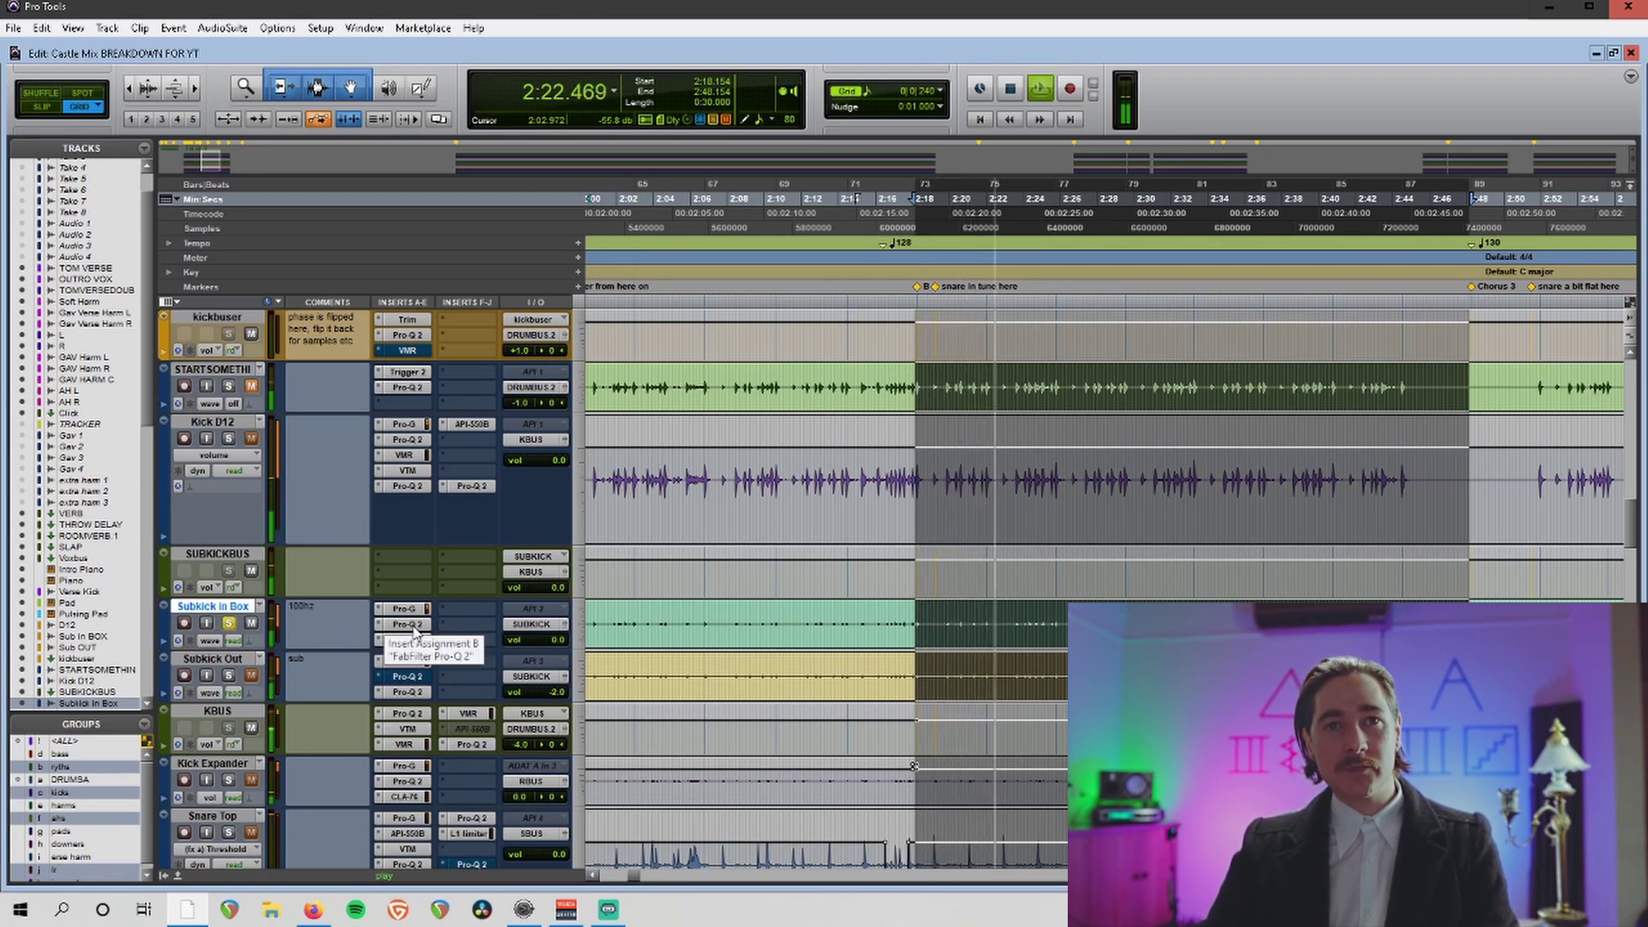
key("space")
Inspect the deep low-frequency cut in the first Pro-Q 2 on Subkick in Box, and select the Subkick Out track.
left_click(412, 626)
mouse_move(698, 713)
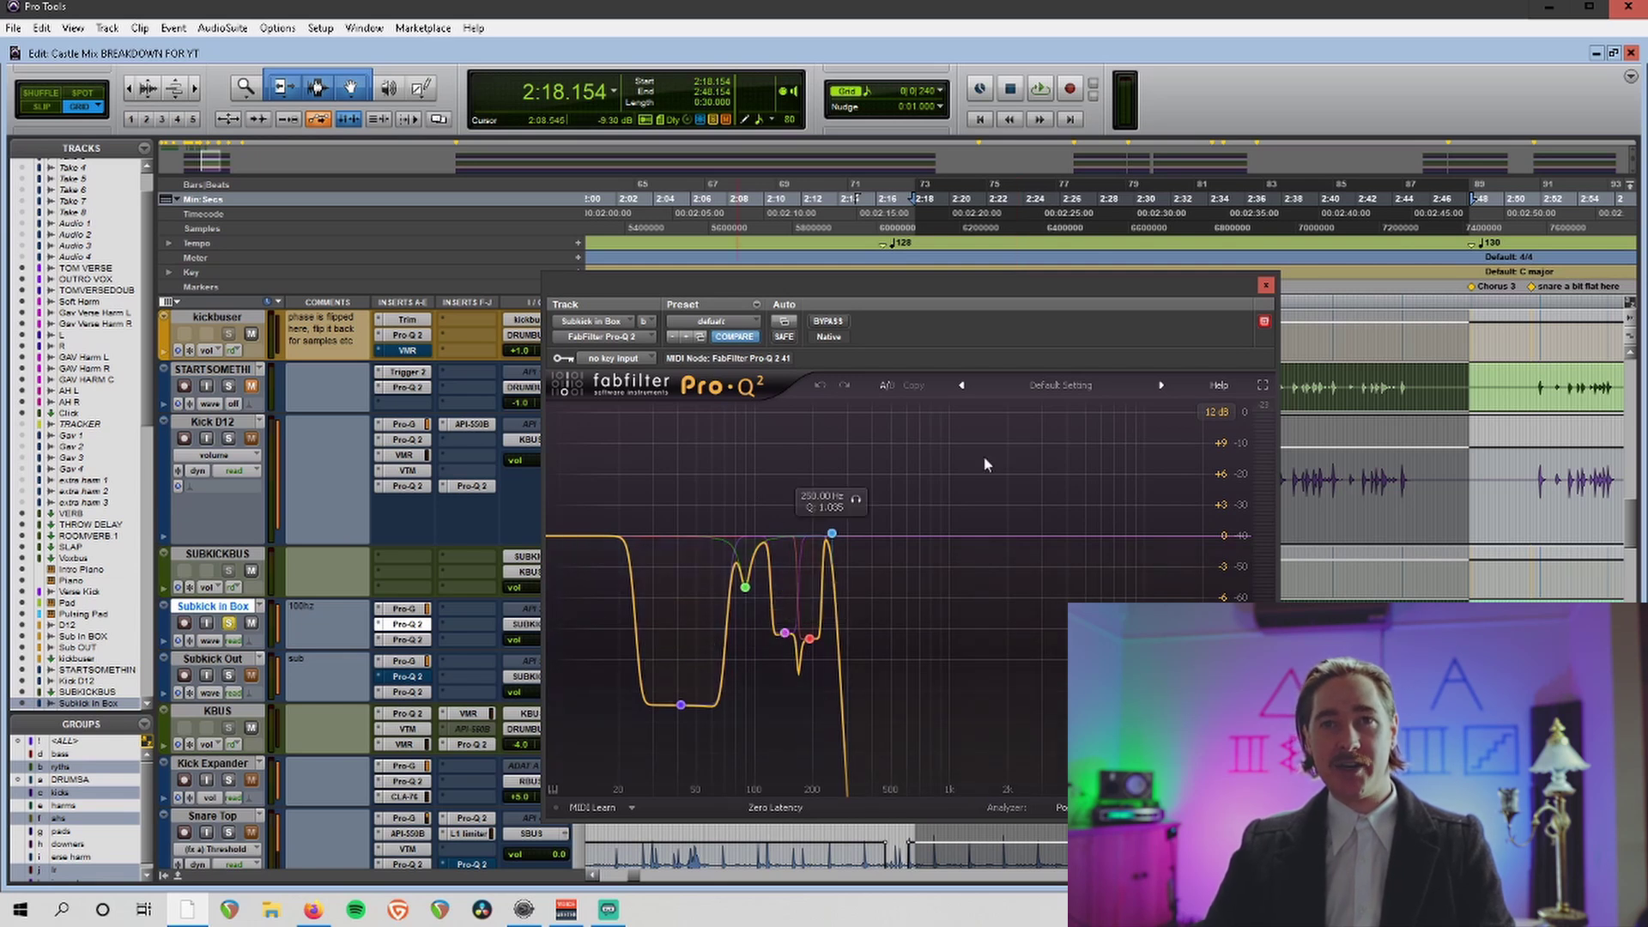
left_click(680, 706)
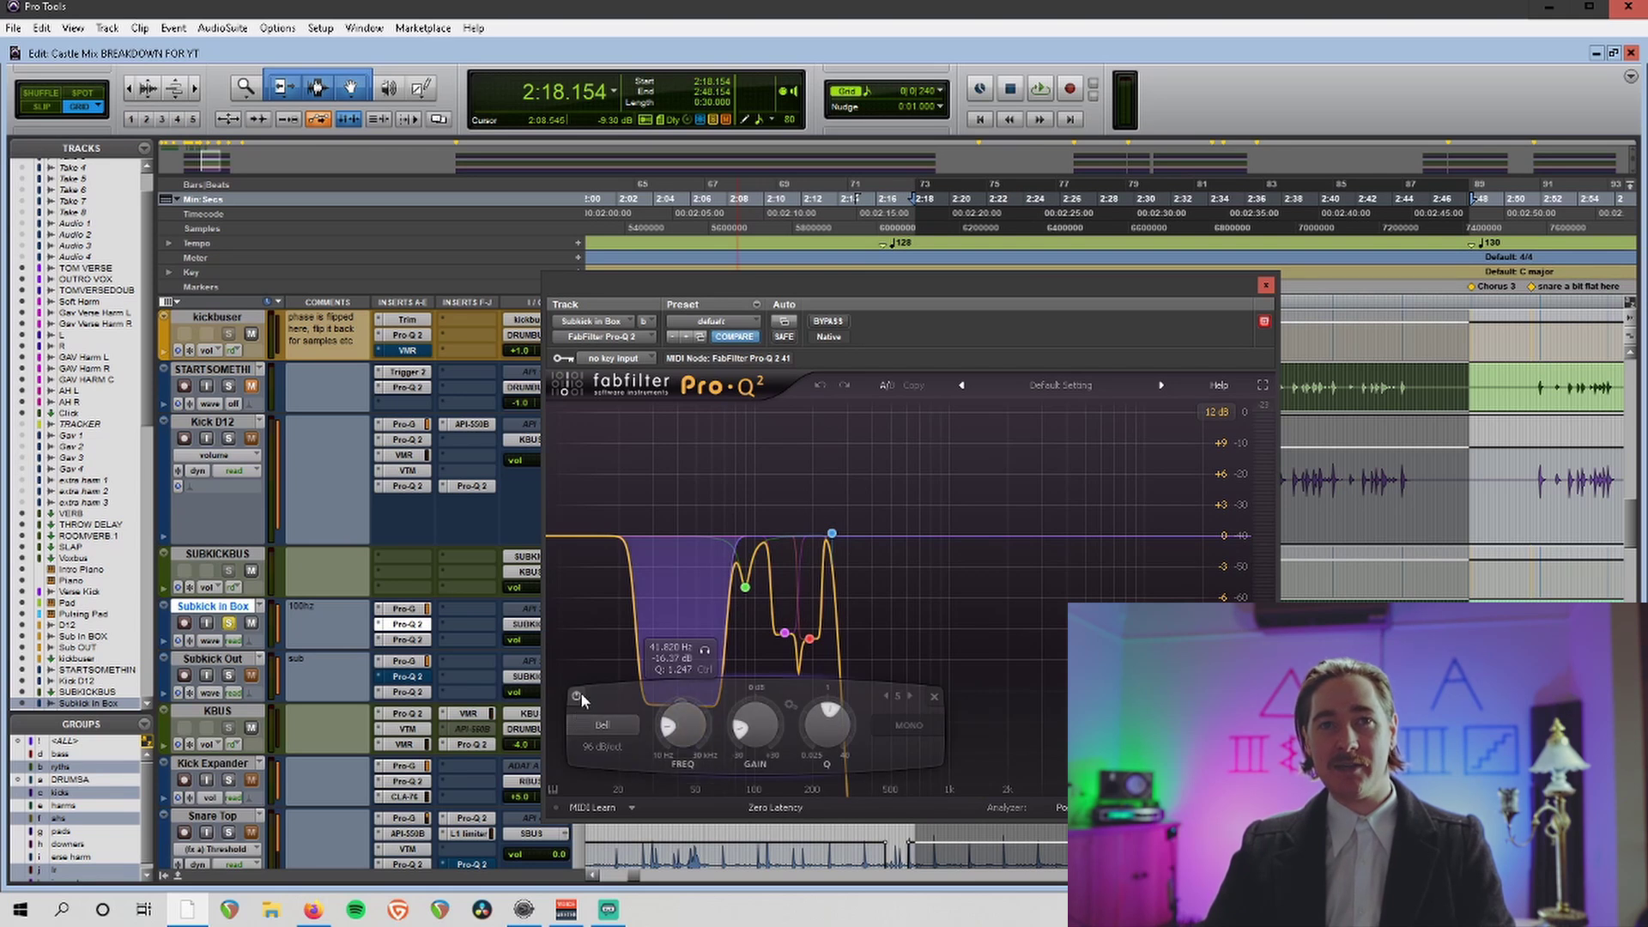
left_click(239, 666)
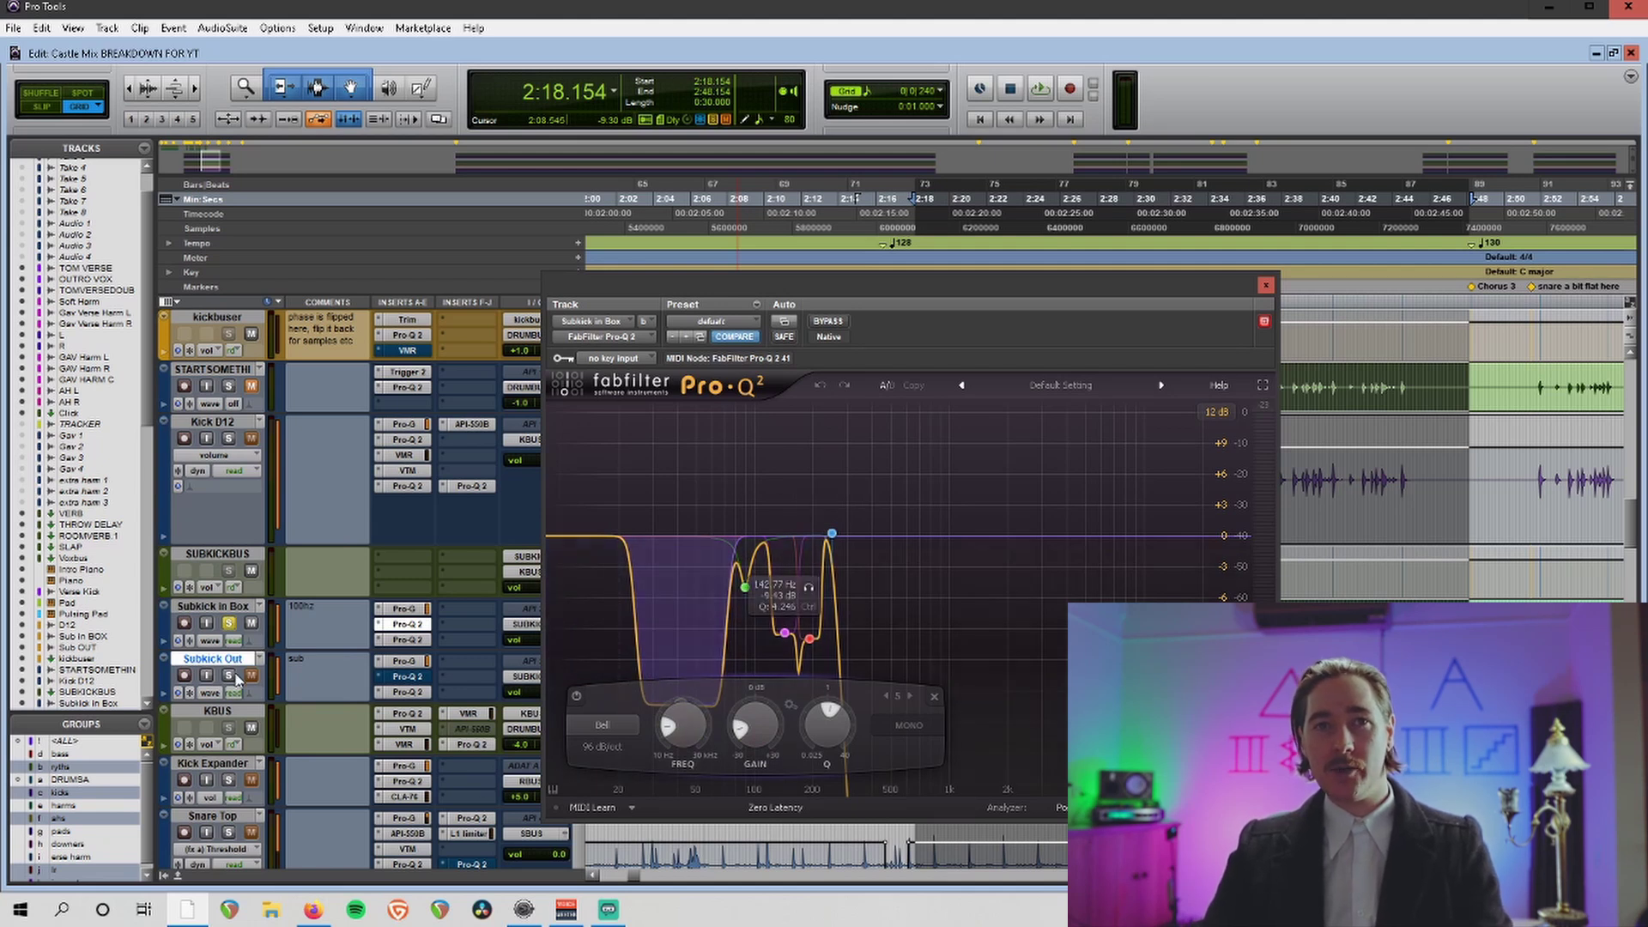
Try a boost of about 4 dB near 90 Hz in the second Pro-Q 2 on Subkick in Box and delete it.
key("space")
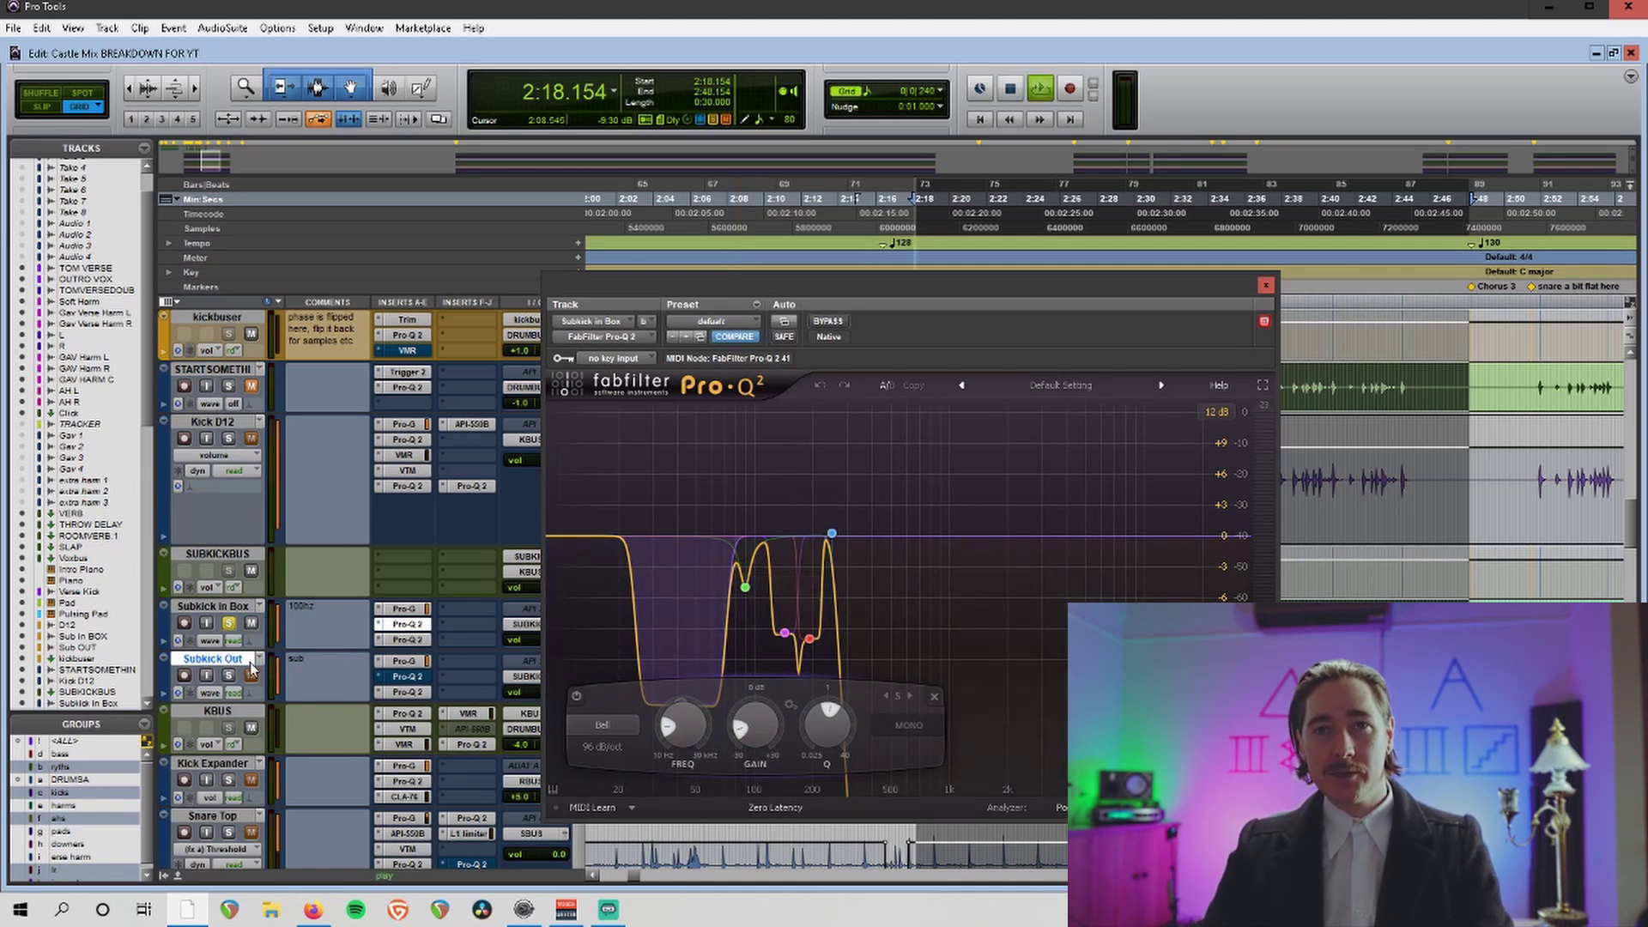
left_click(429, 641)
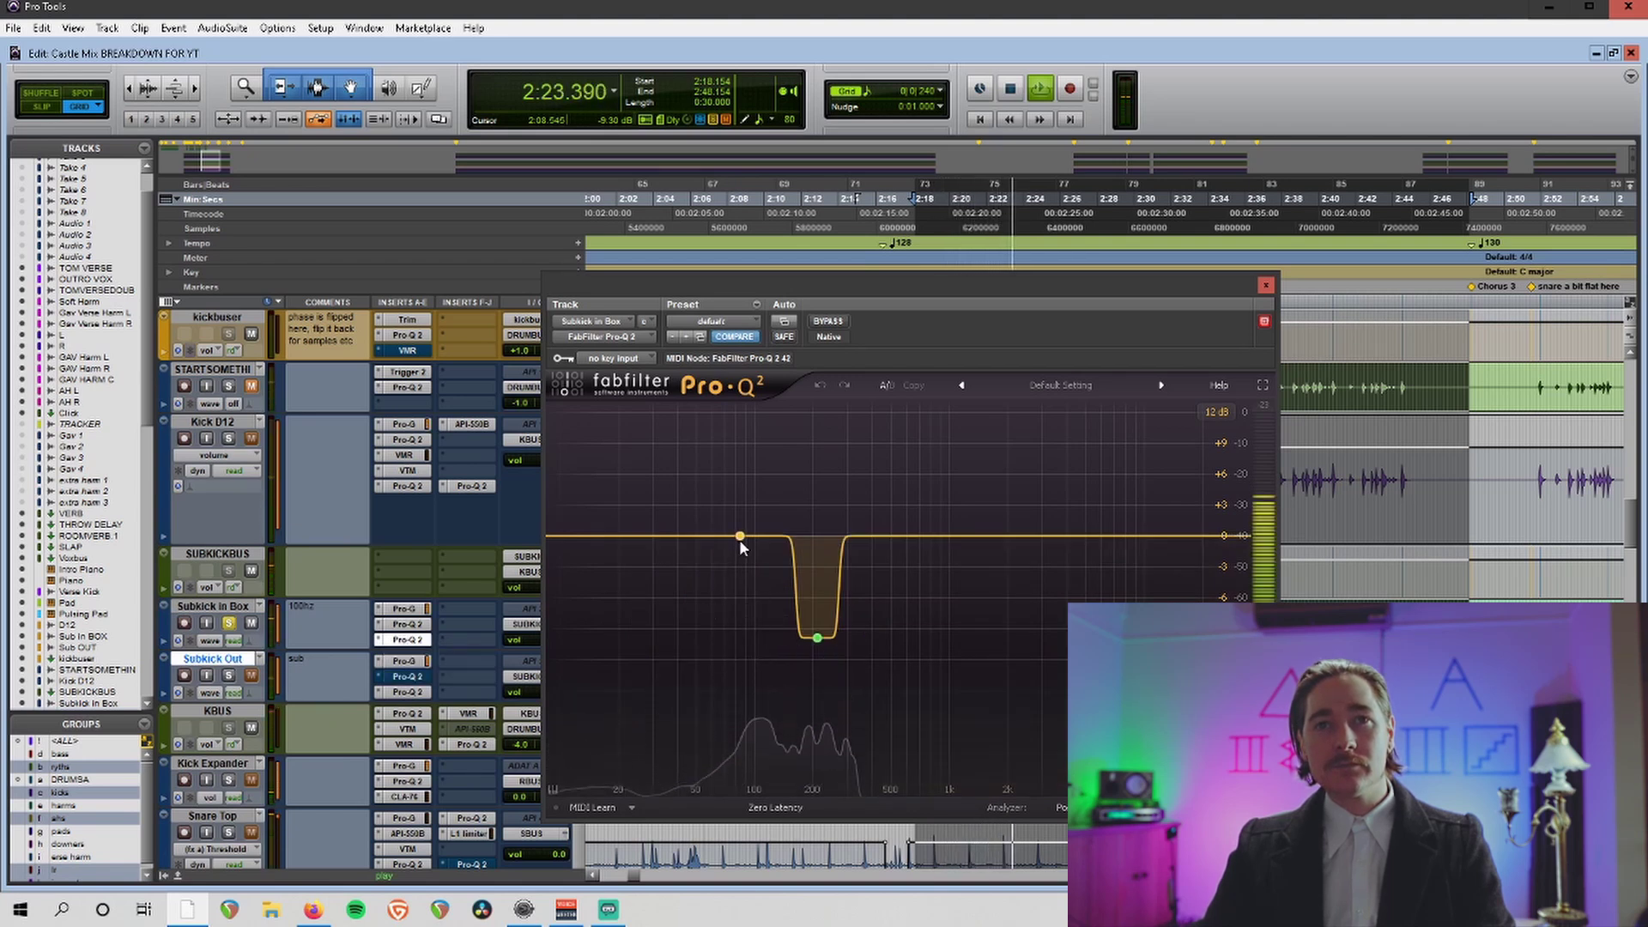
key("space")
left_click_drag(750, 537, 746, 496)
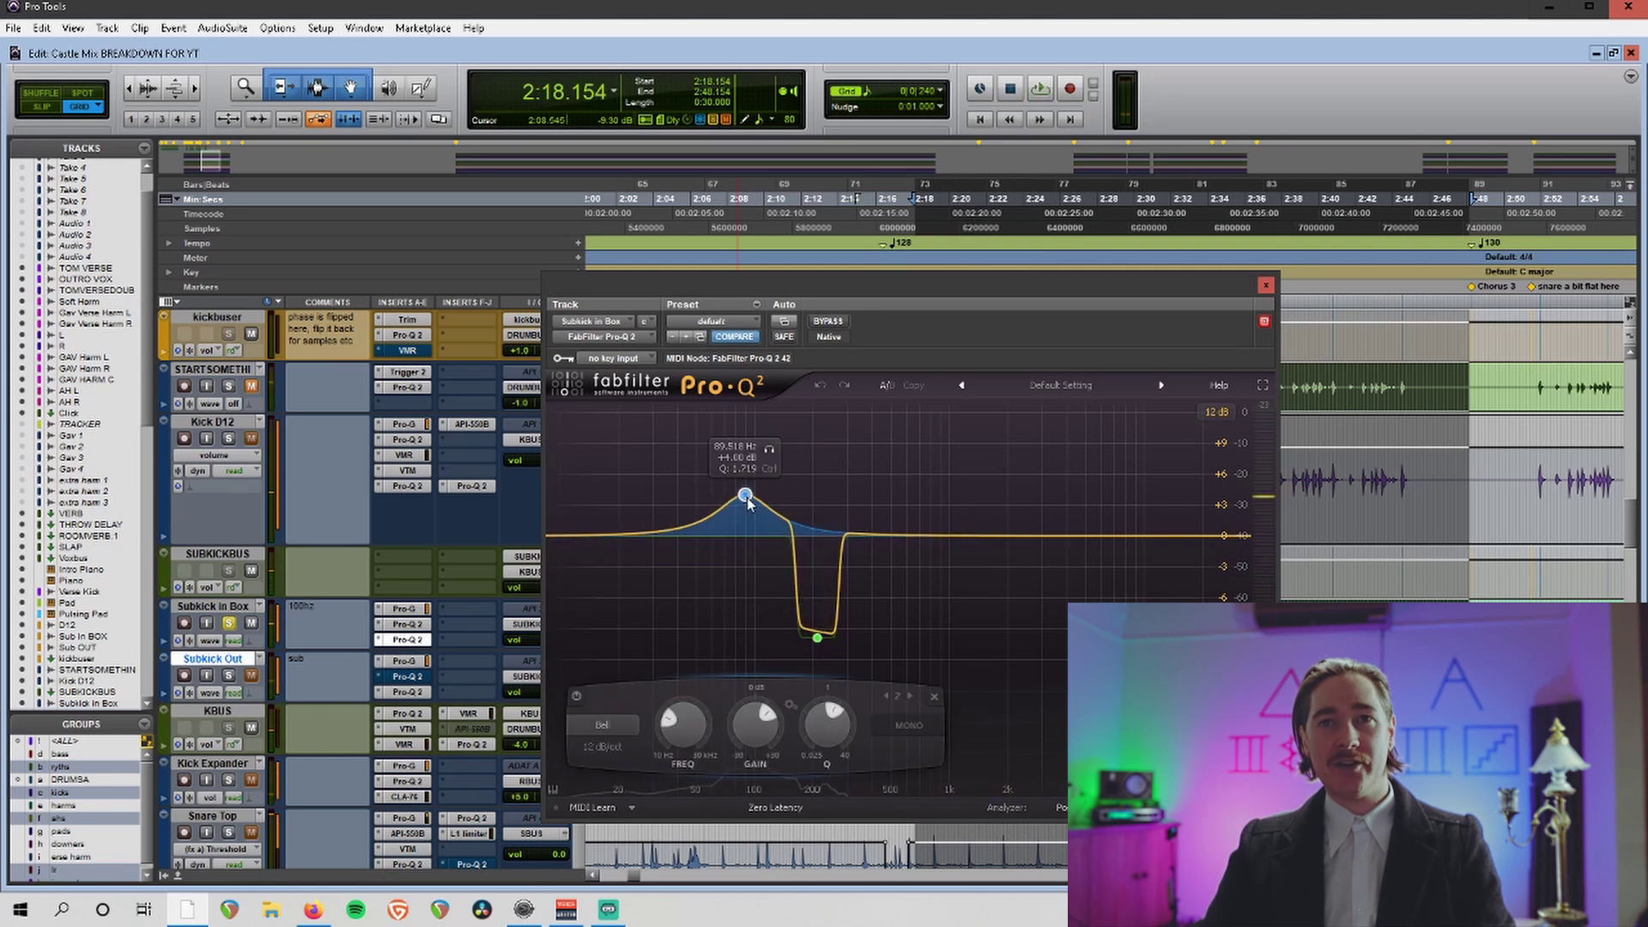
left_click(935, 696)
Enlarge the Subkick in Box track during playback and open its VMR channel plug-in.
key("space")
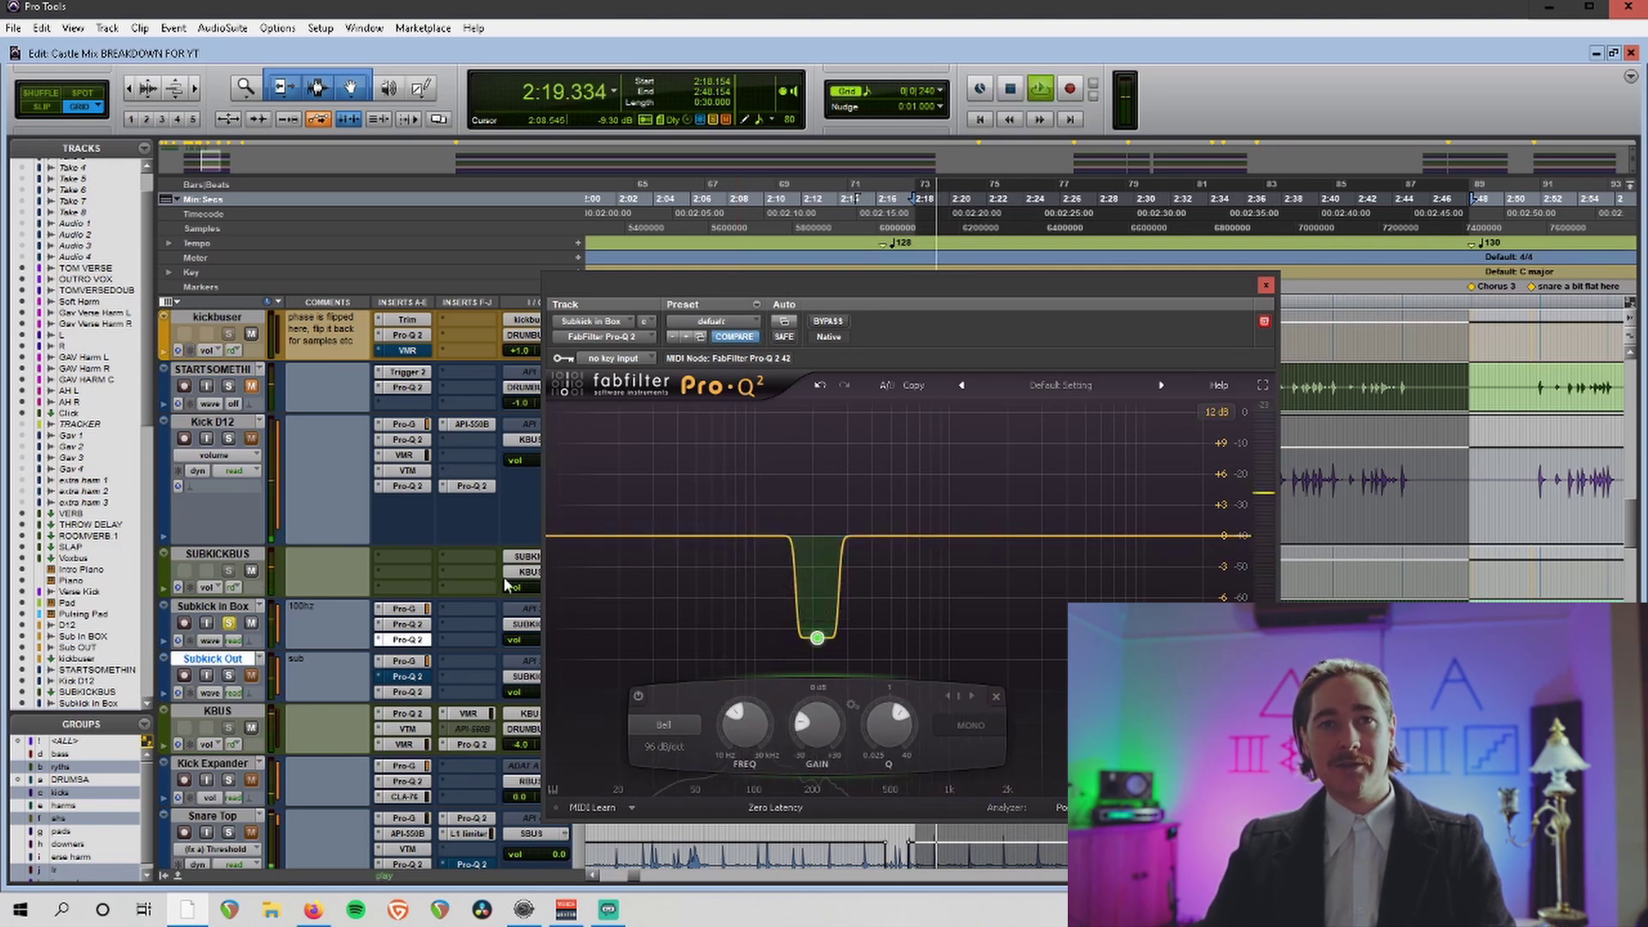
left_click_drag(266, 650, 266, 698)
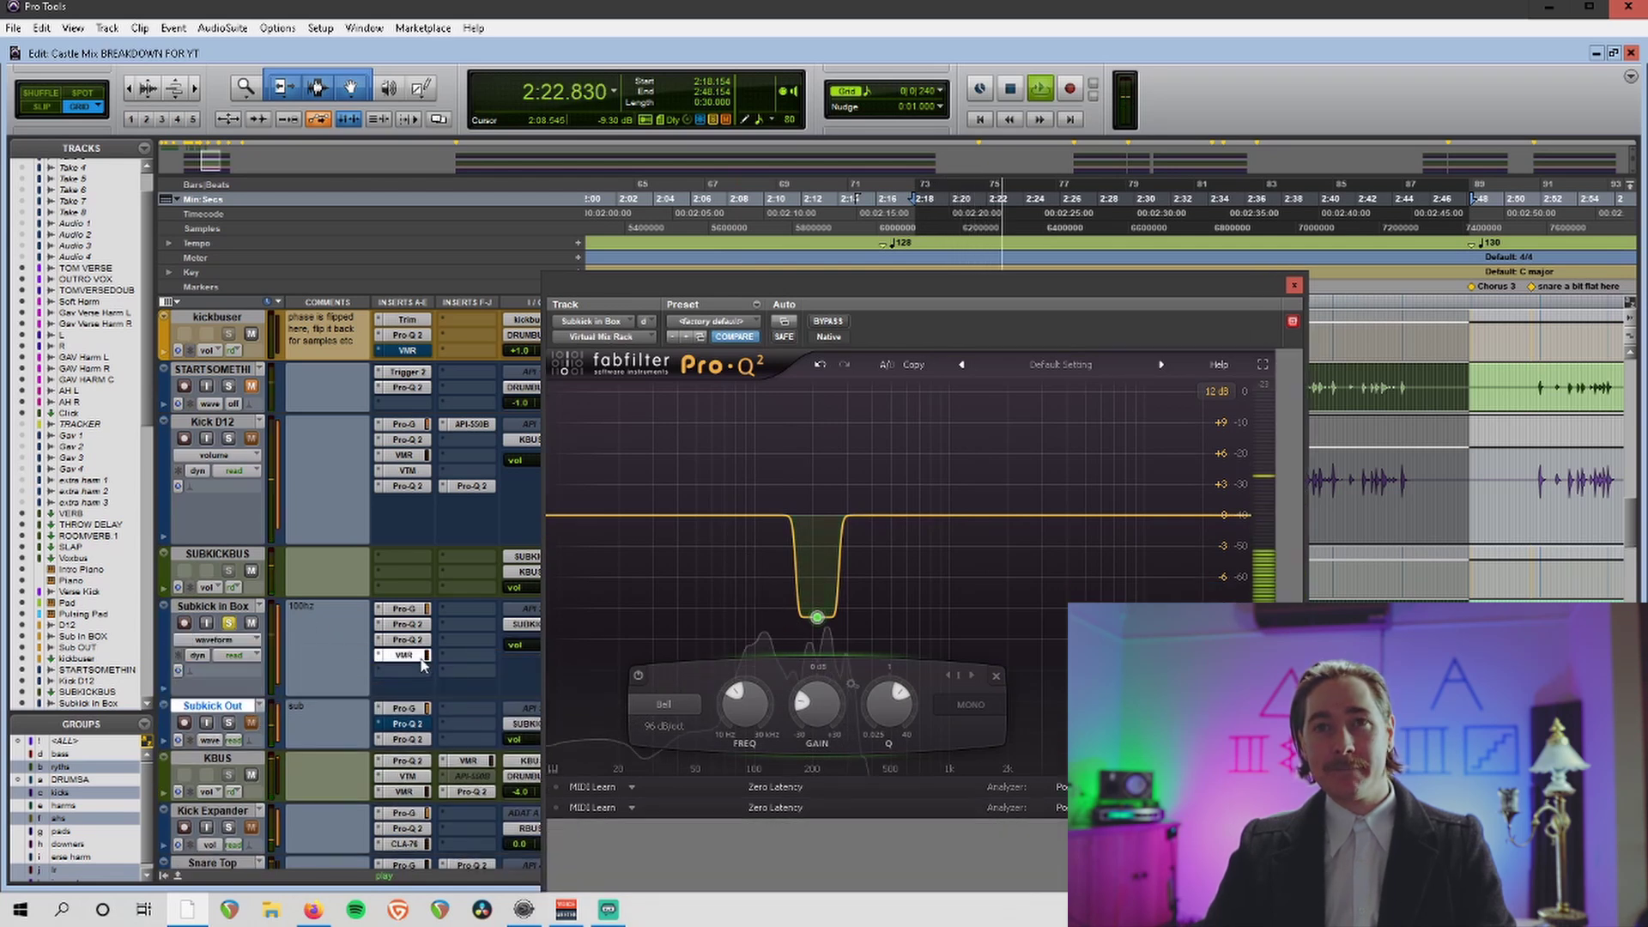
left_click(405, 656)
key("space")
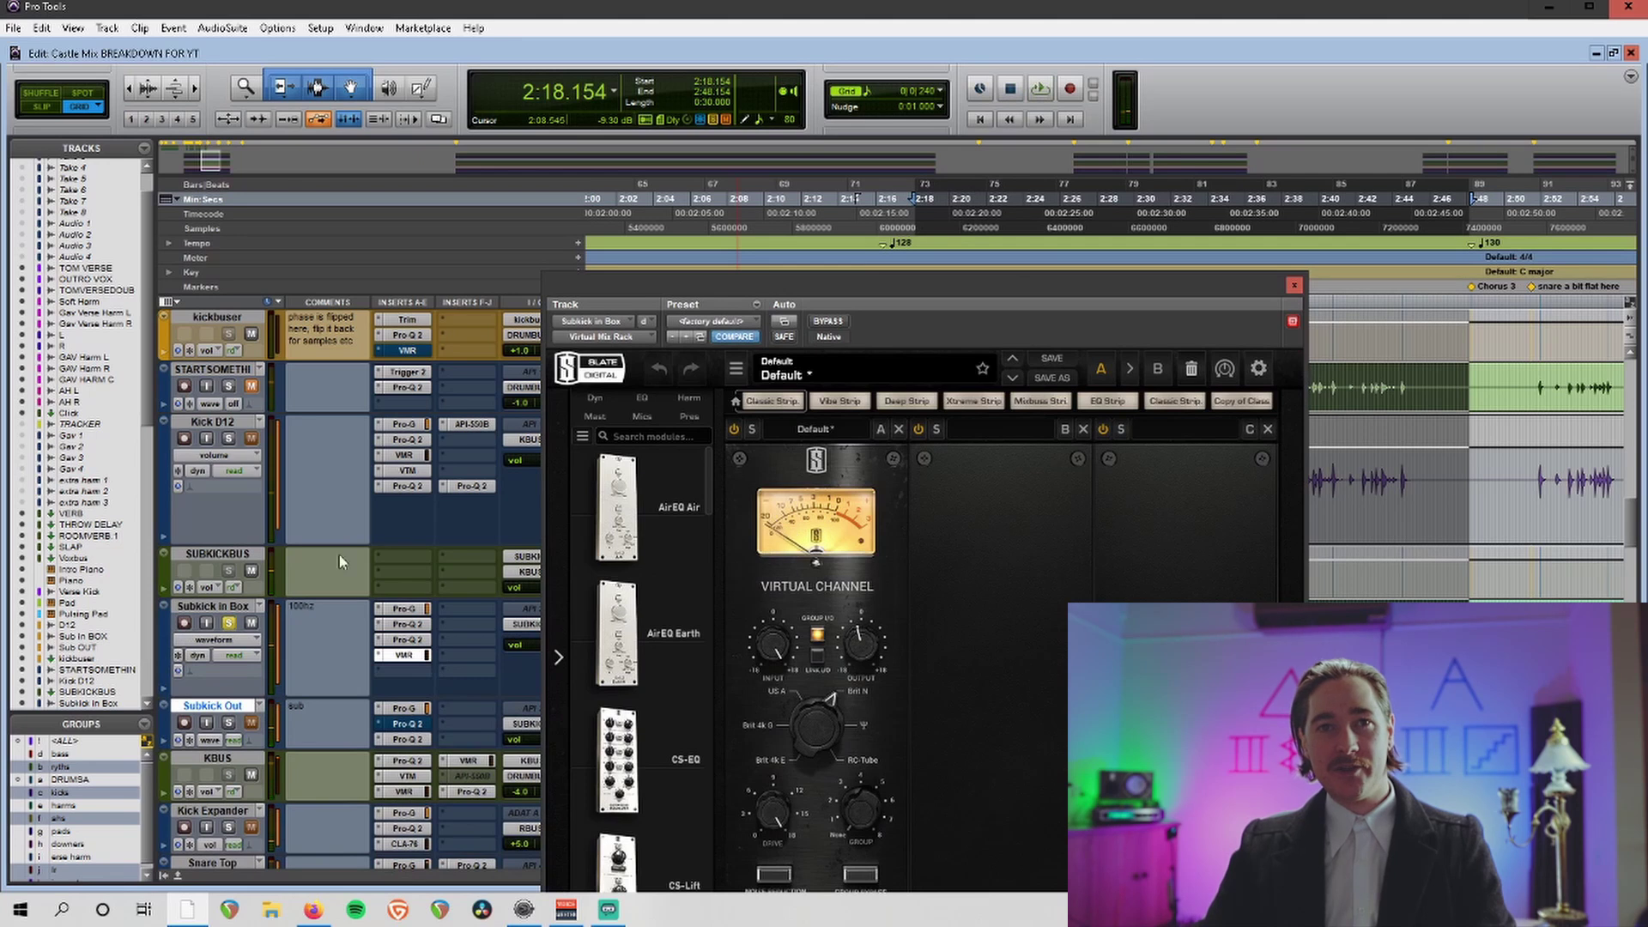
Switch the solo from Subkick in Box to Subkick Out, enlarge that track and audition it.
left_click(230, 624)
left_click(228, 723)
scroll(387, 643, "down", 2)
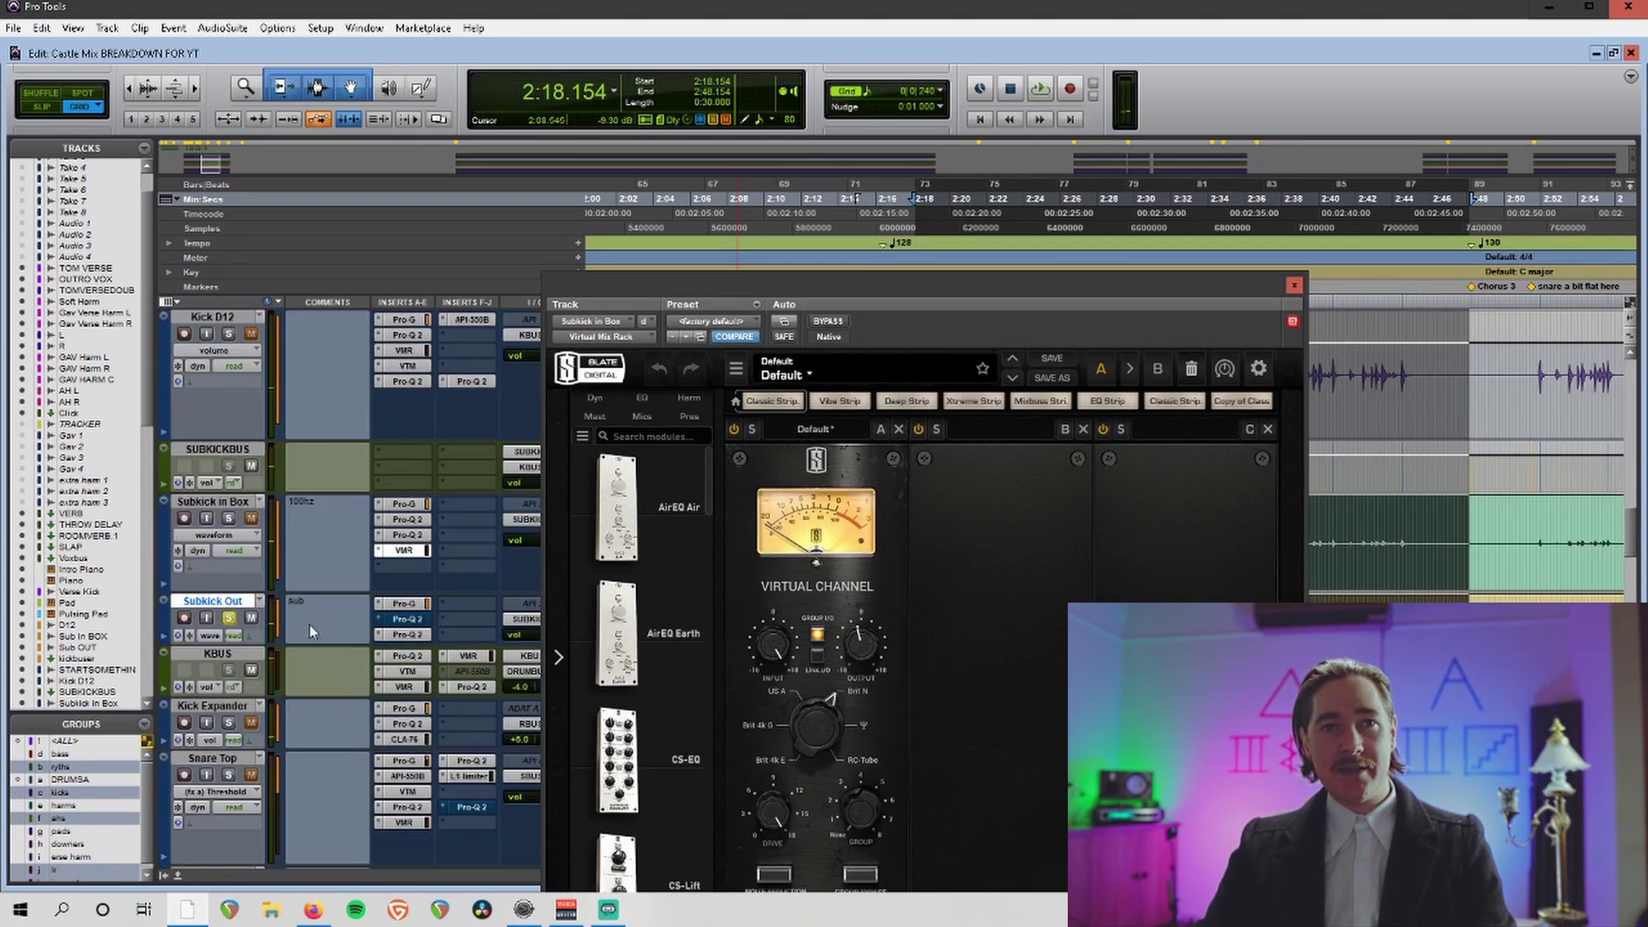
left_click_drag(247, 683, 268, 705)
key("space")
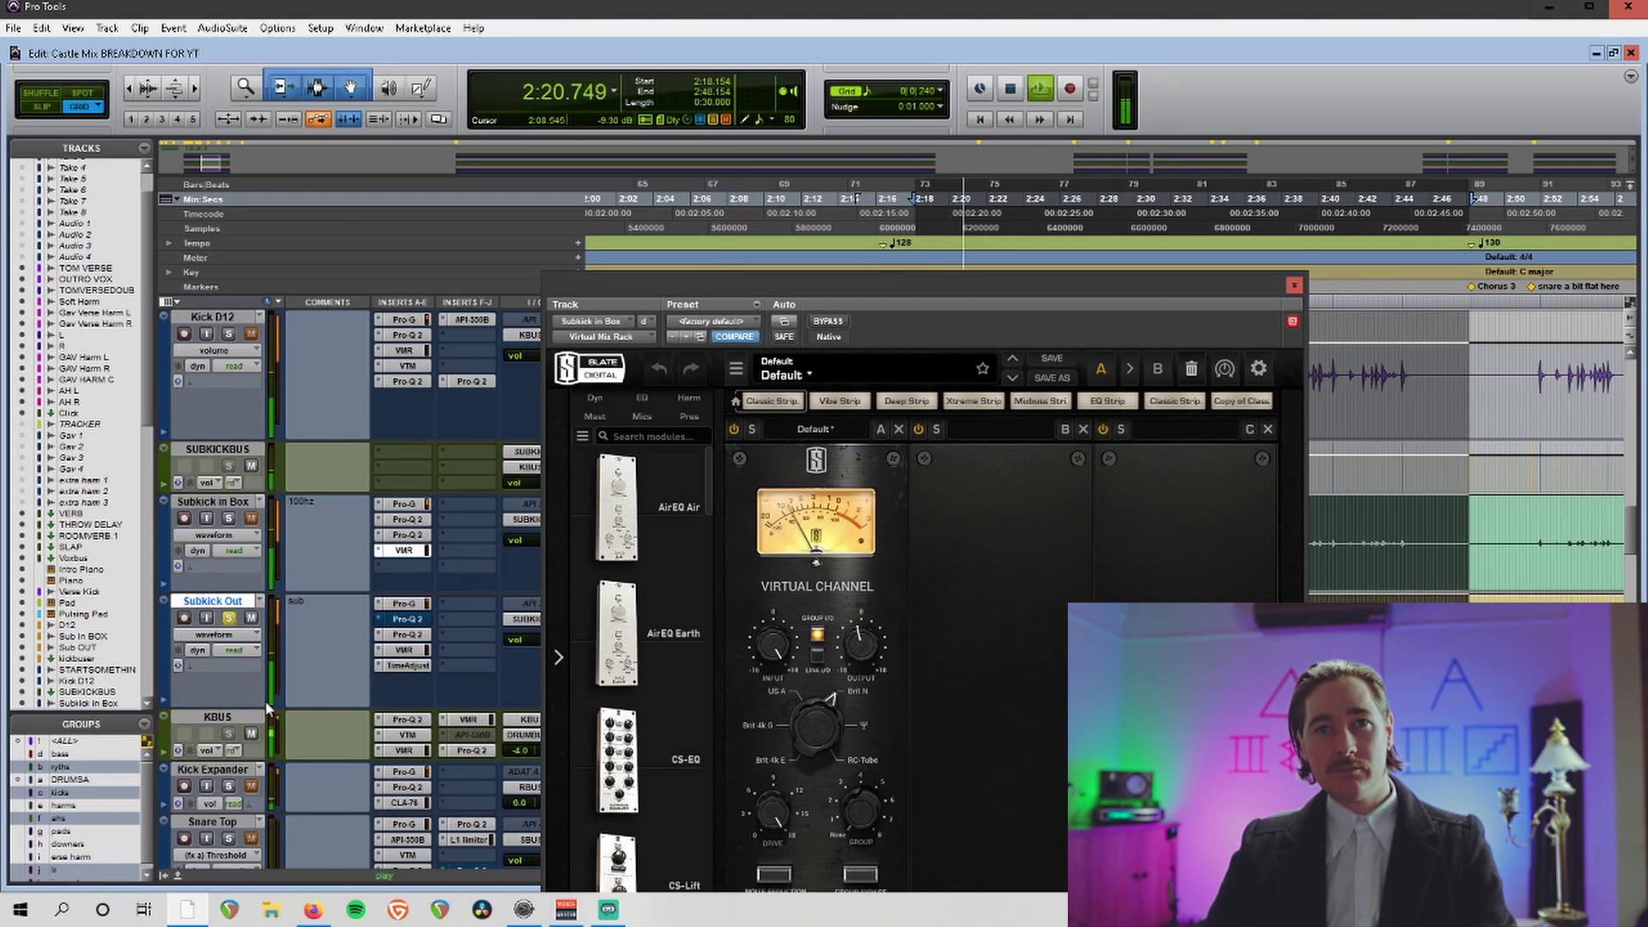
key("space")
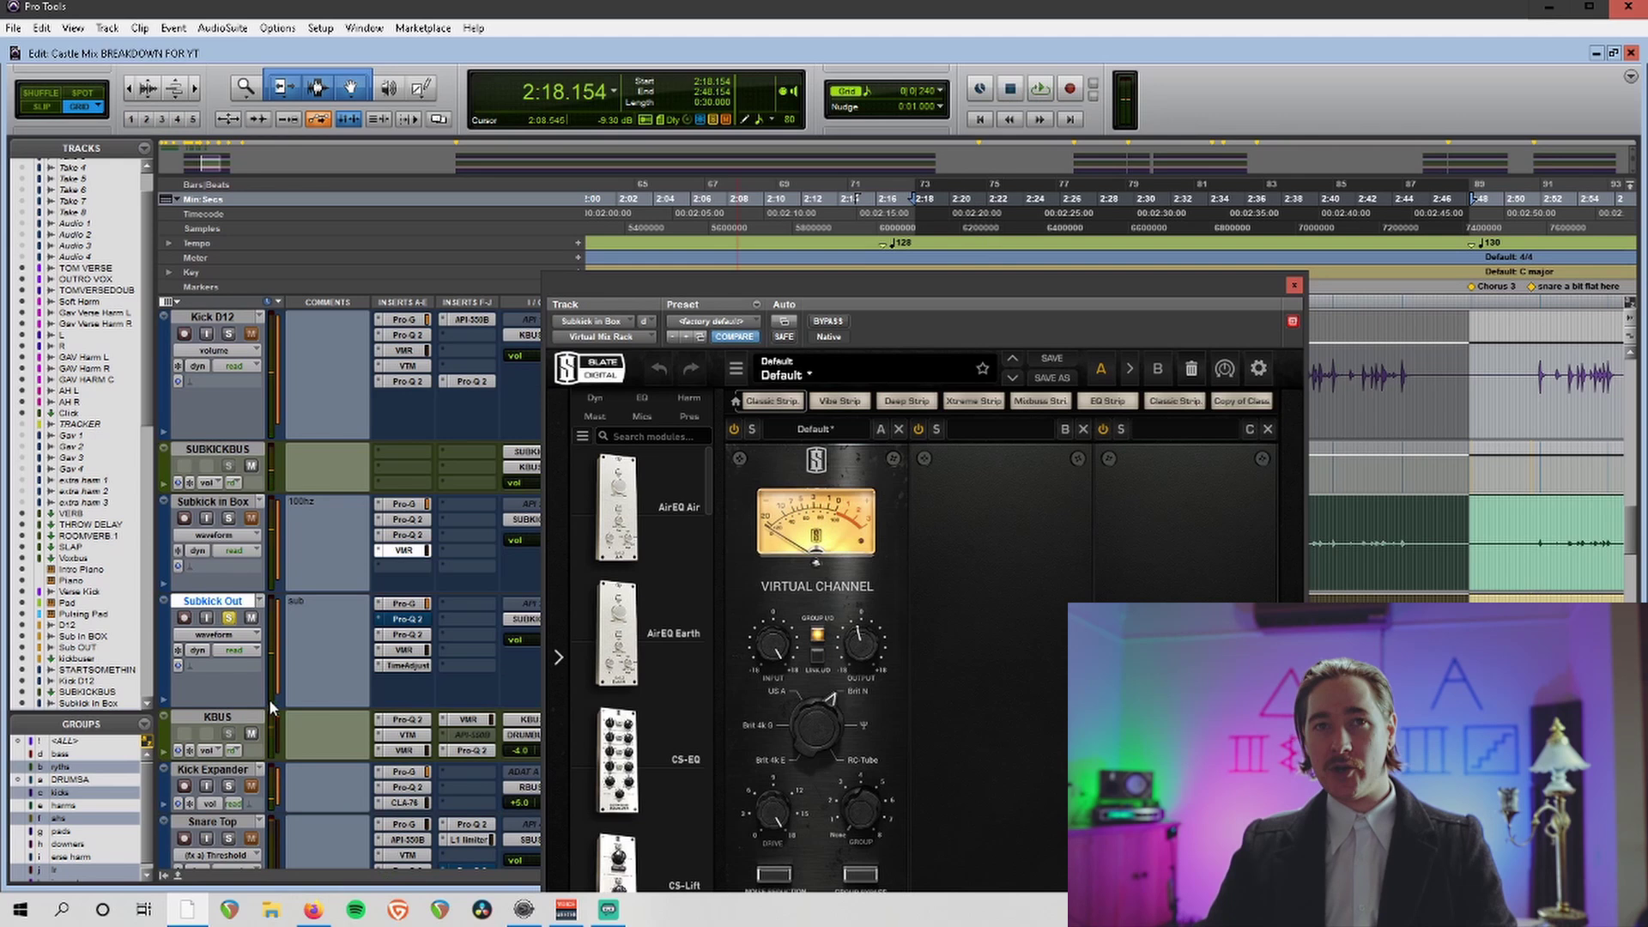
Compare Subkick in Box and Subkick Out by toggling their solos during playback.
left_click(230, 517)
key("space")
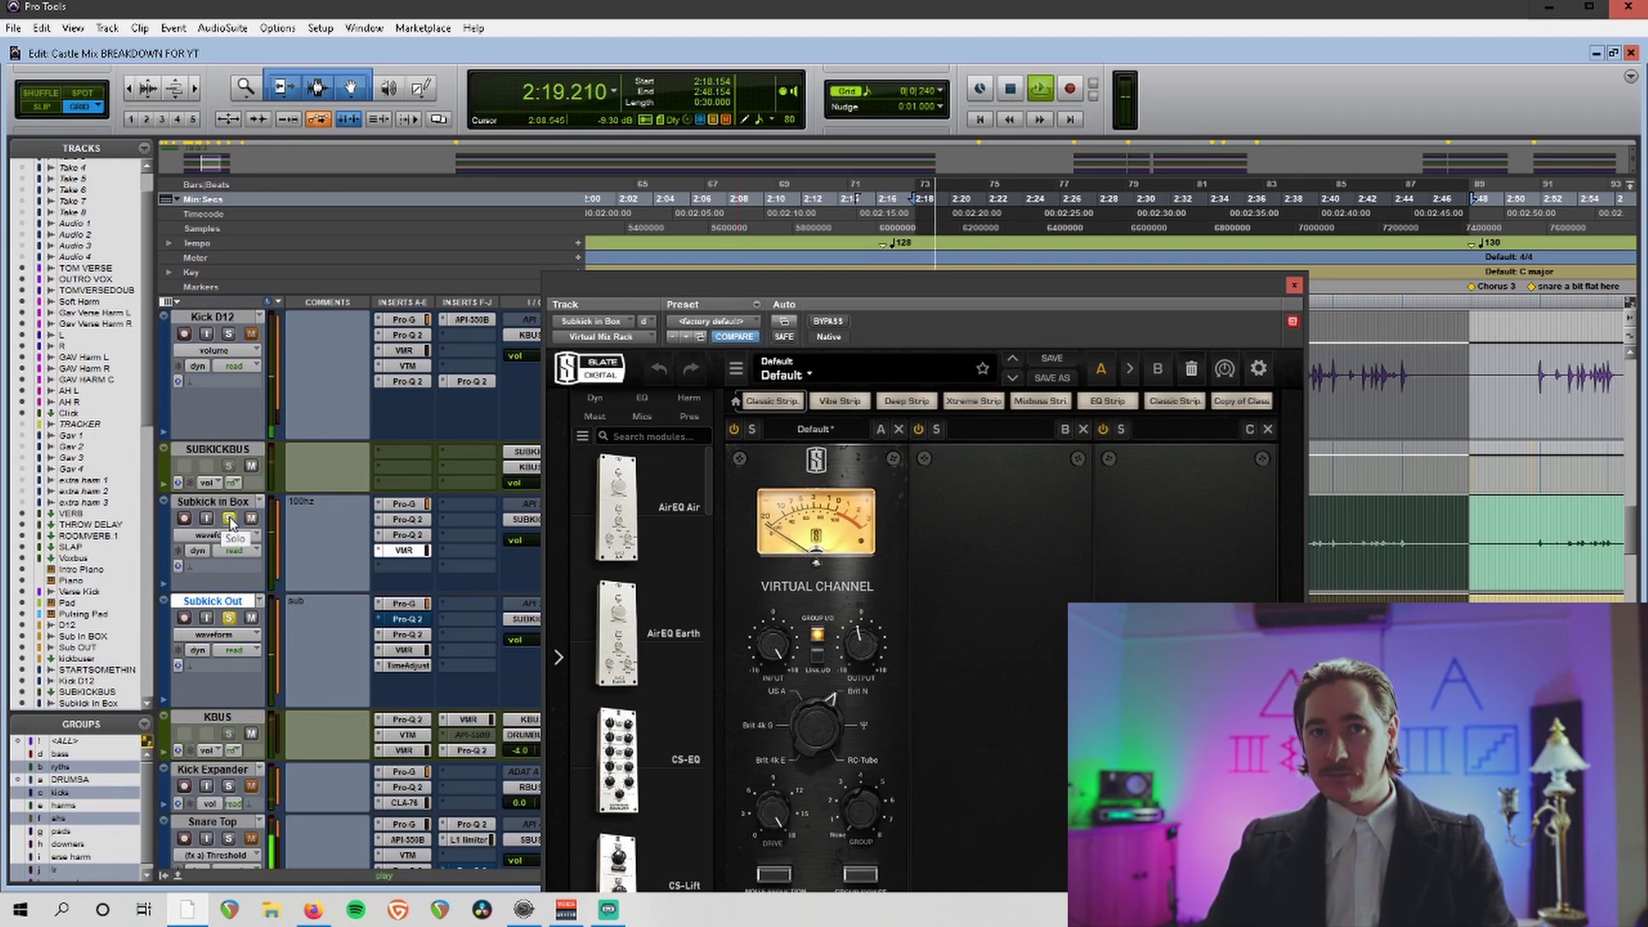
left_click(229, 618)
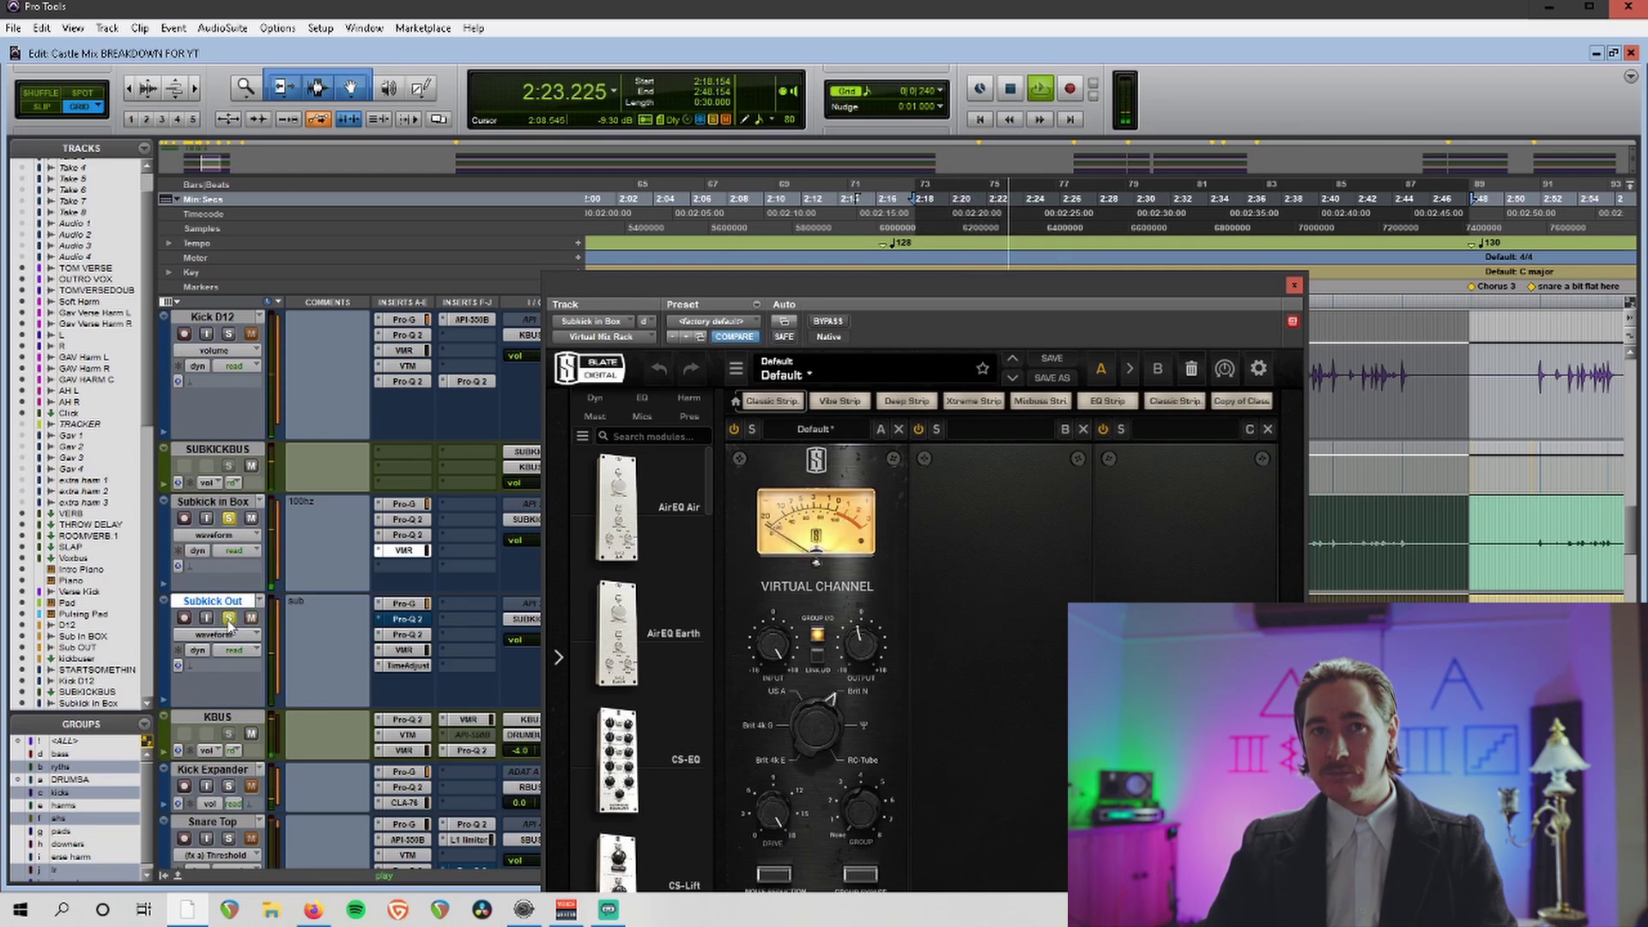
key("space")
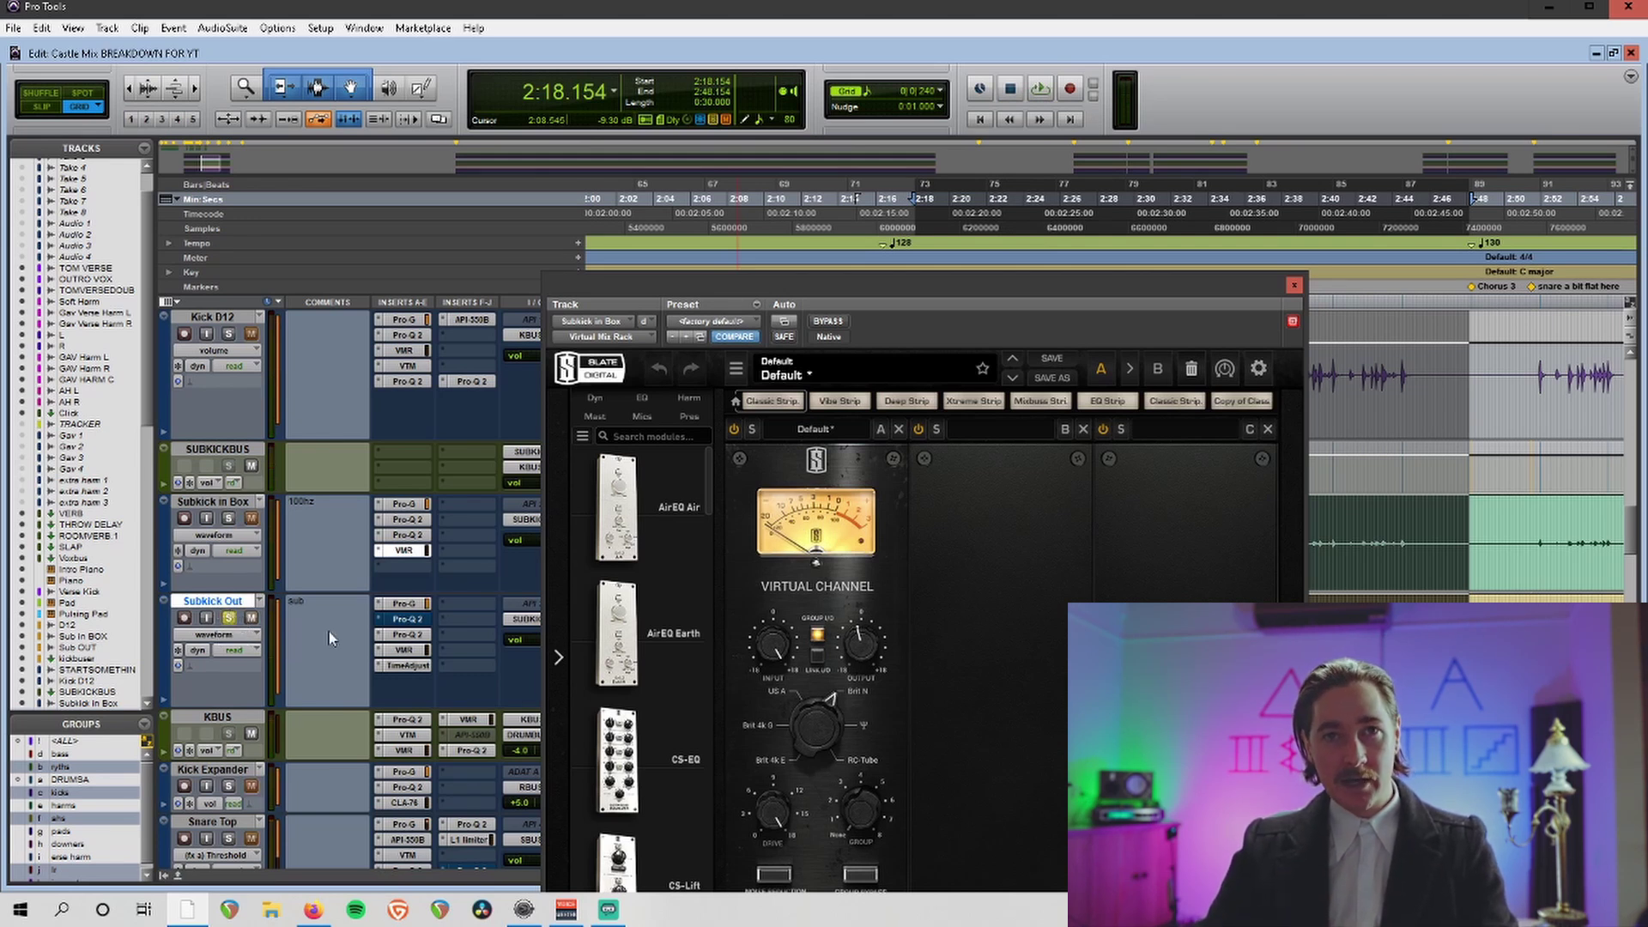
Examine the wide cut and the 11 dB boost near 40 Hz in the second Pro-Q 2 on Subkick Out while auditioning it.
left_click(408, 636)
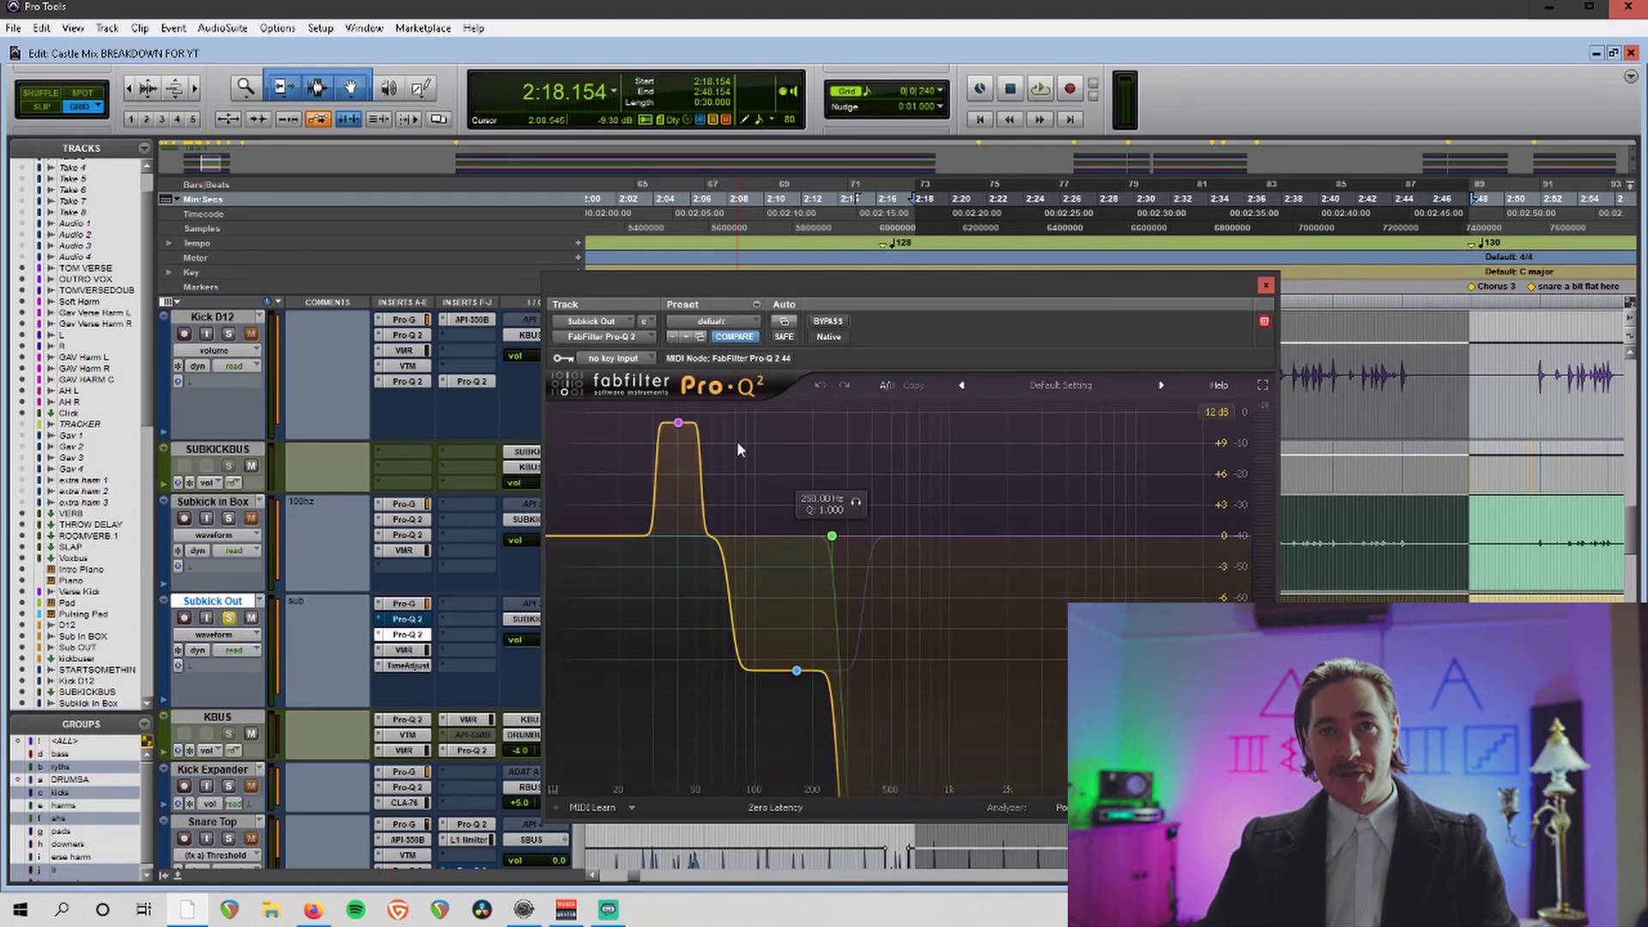
left_click(805, 674)
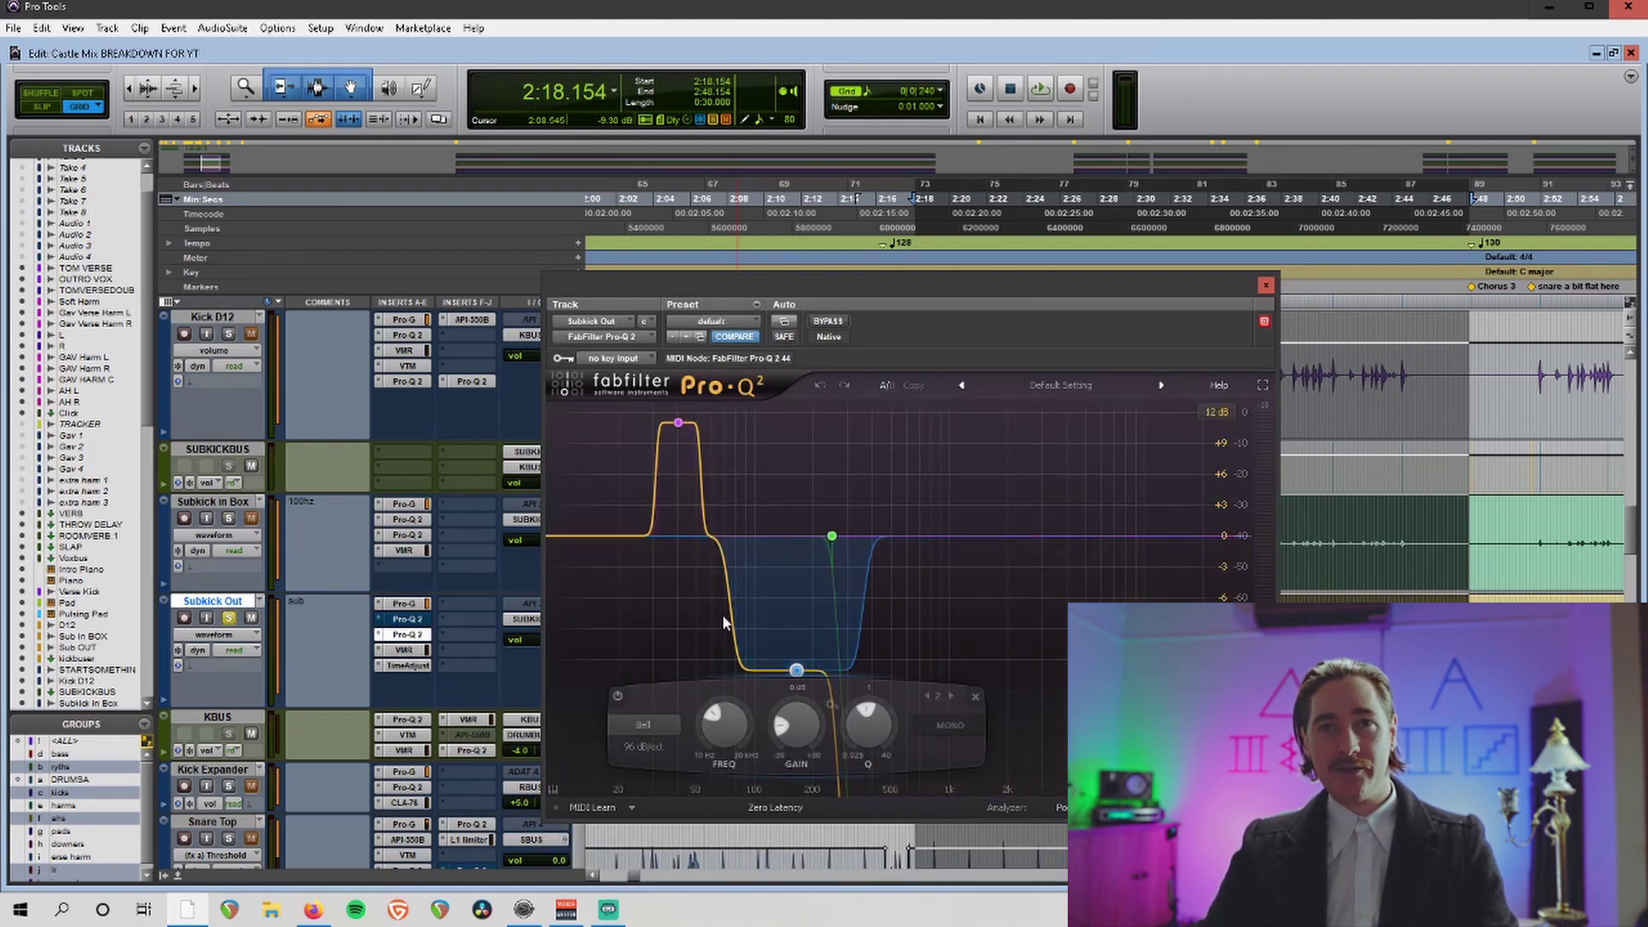
left_click(678, 424)
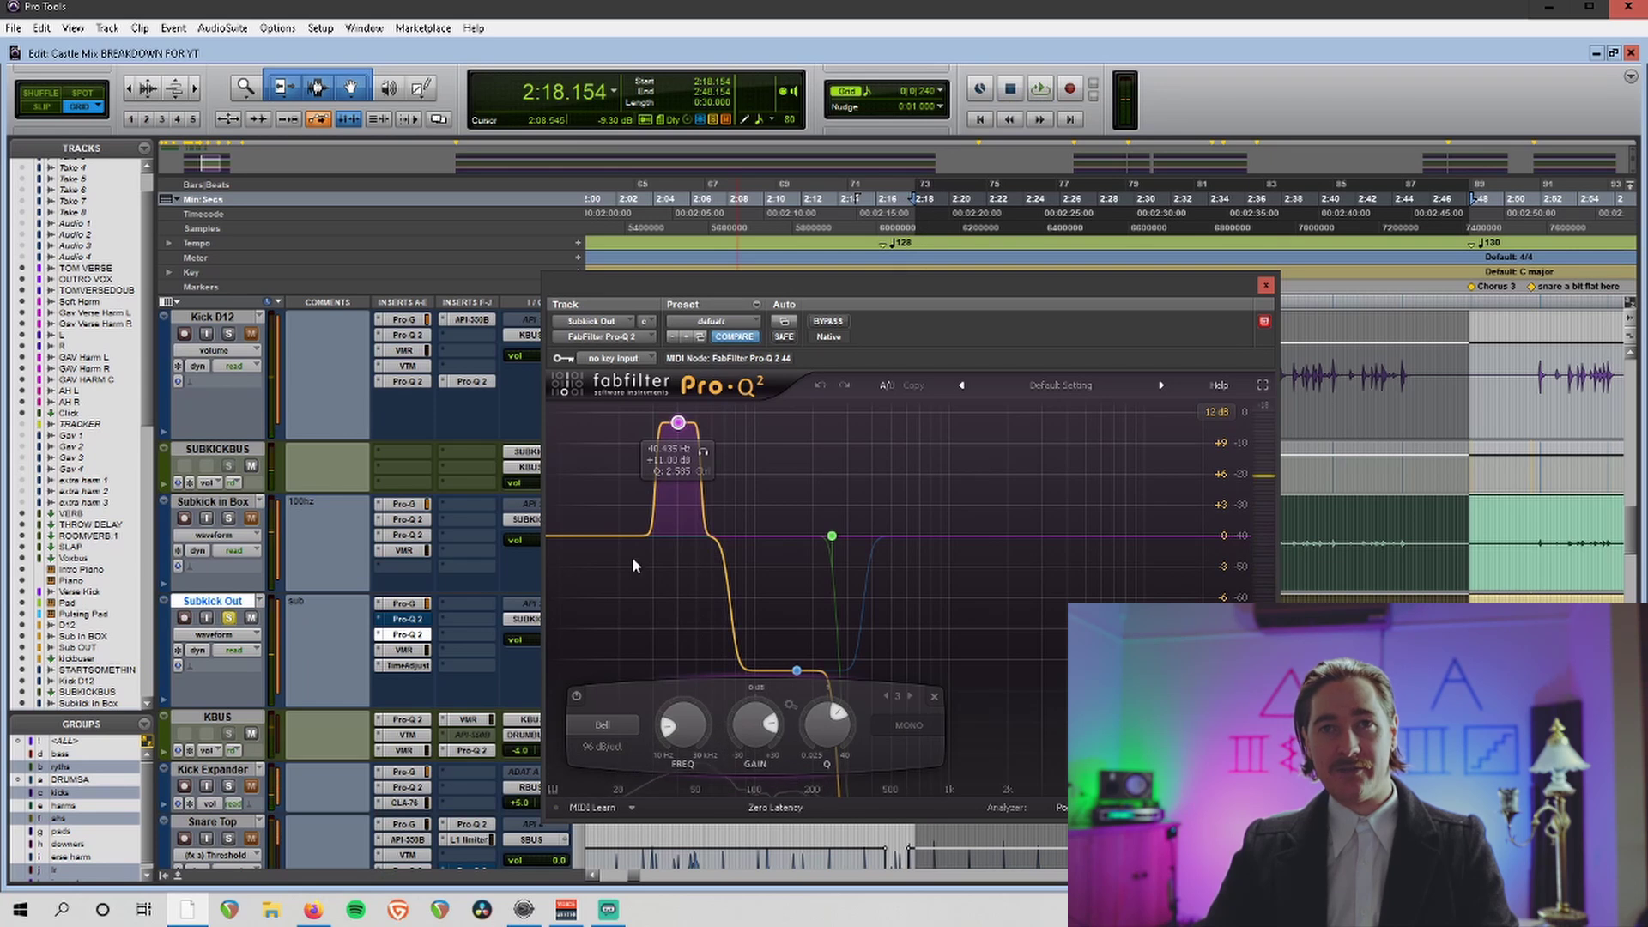
key("space")
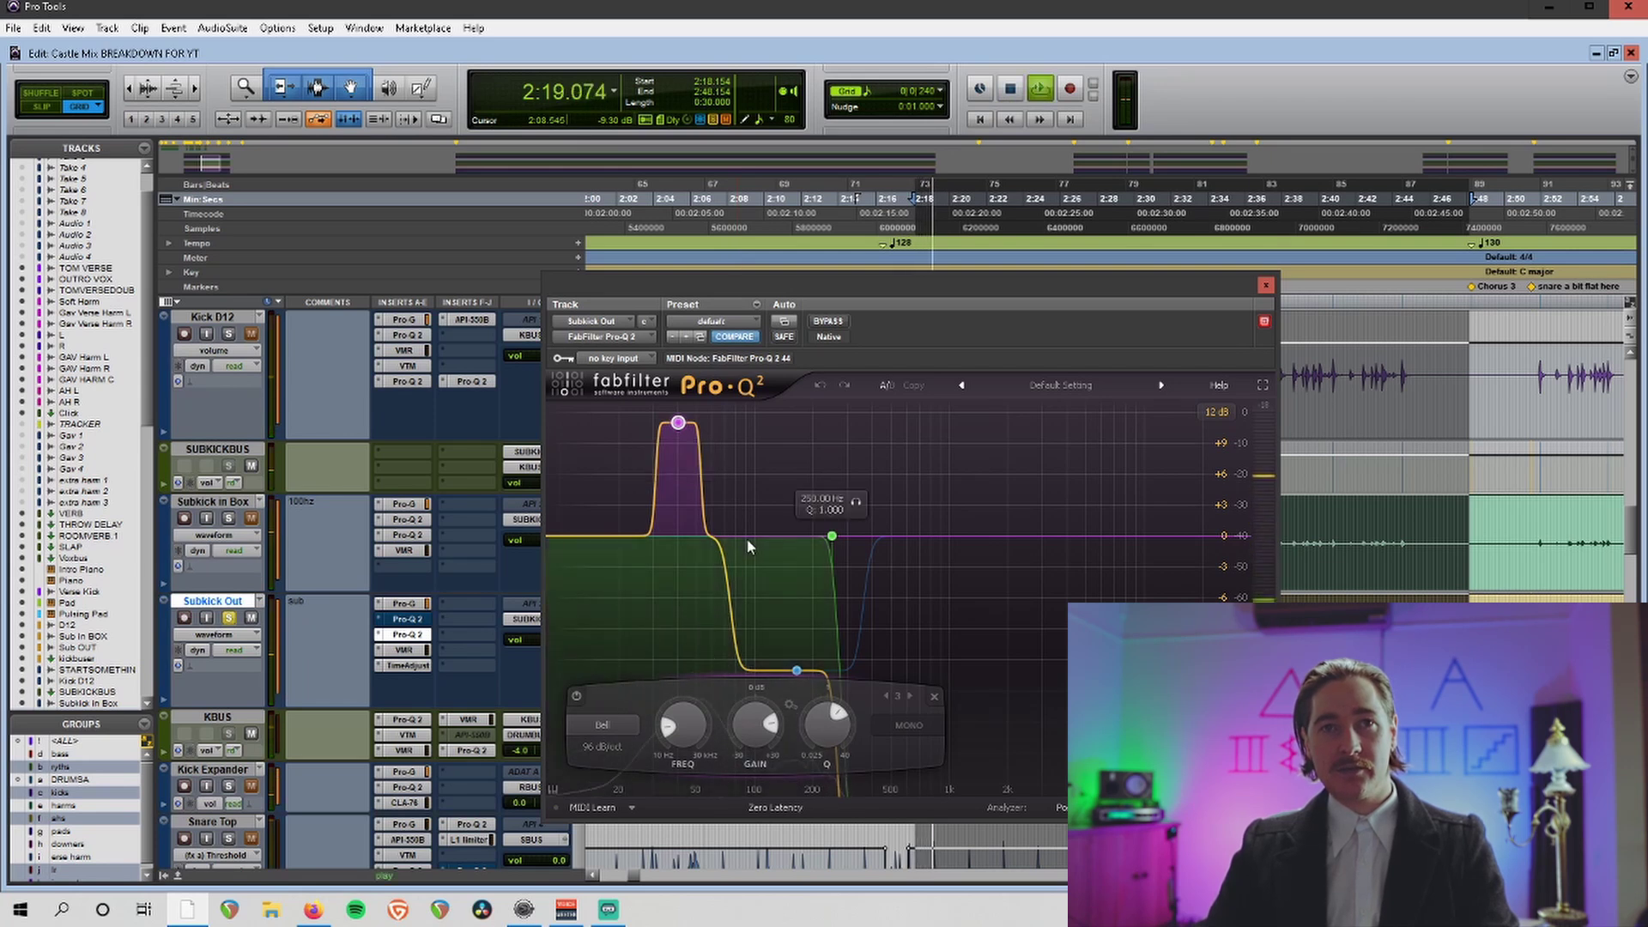
key("space")
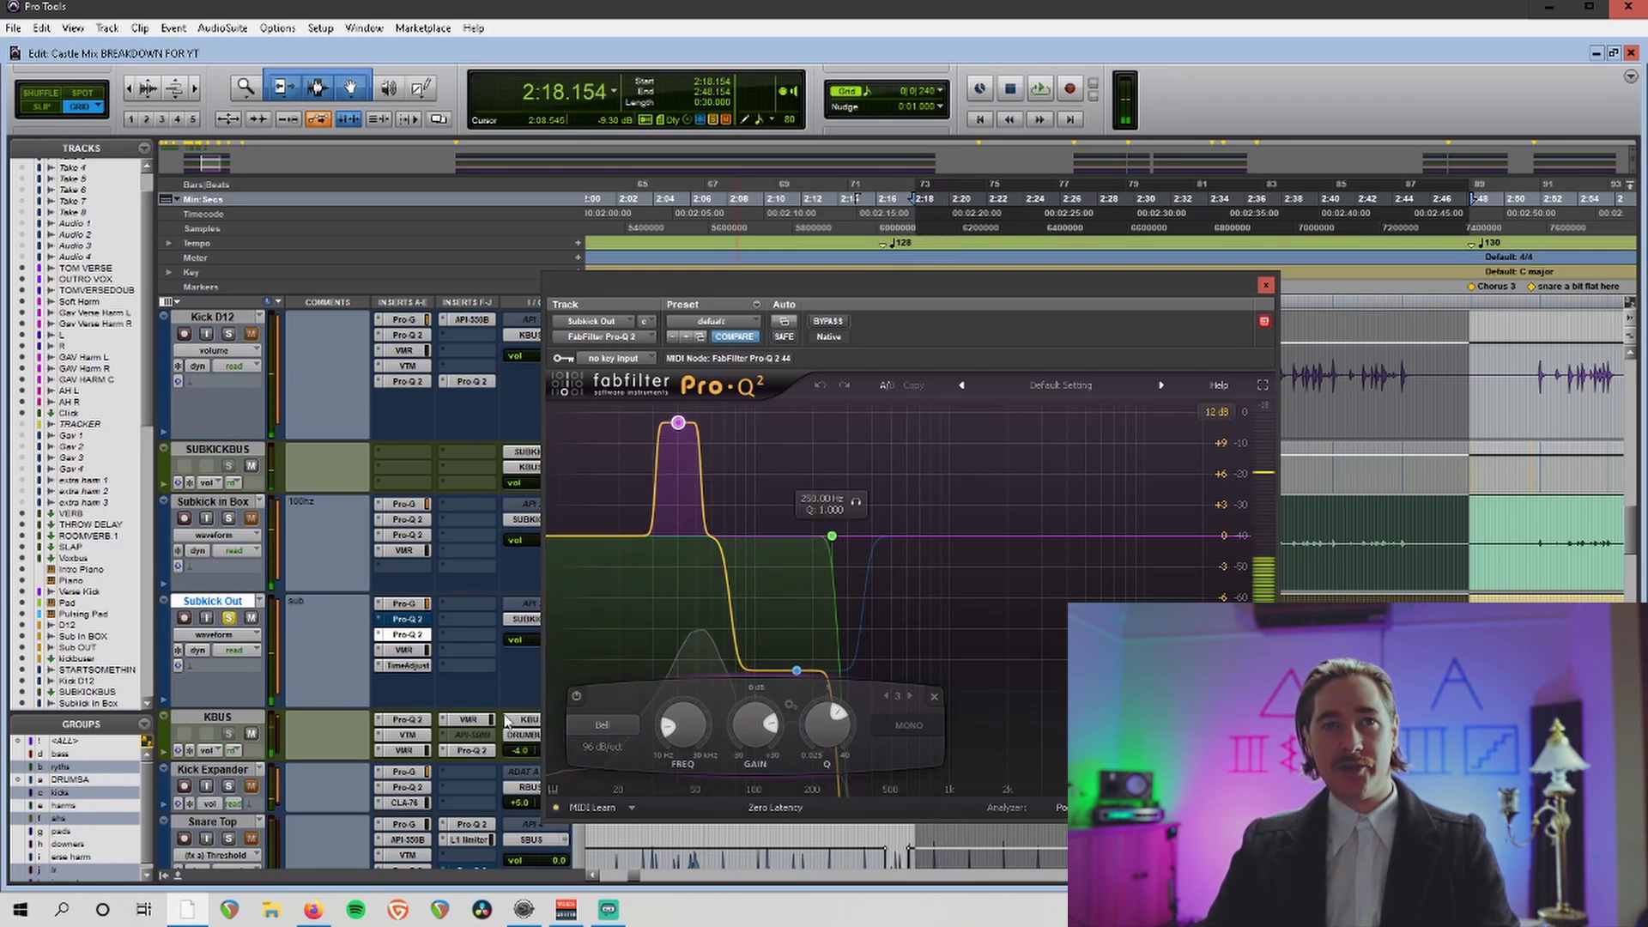
Check the VMR Virtual Channel settings on Subkick Out and close the plug-in.
left_click(225, 503)
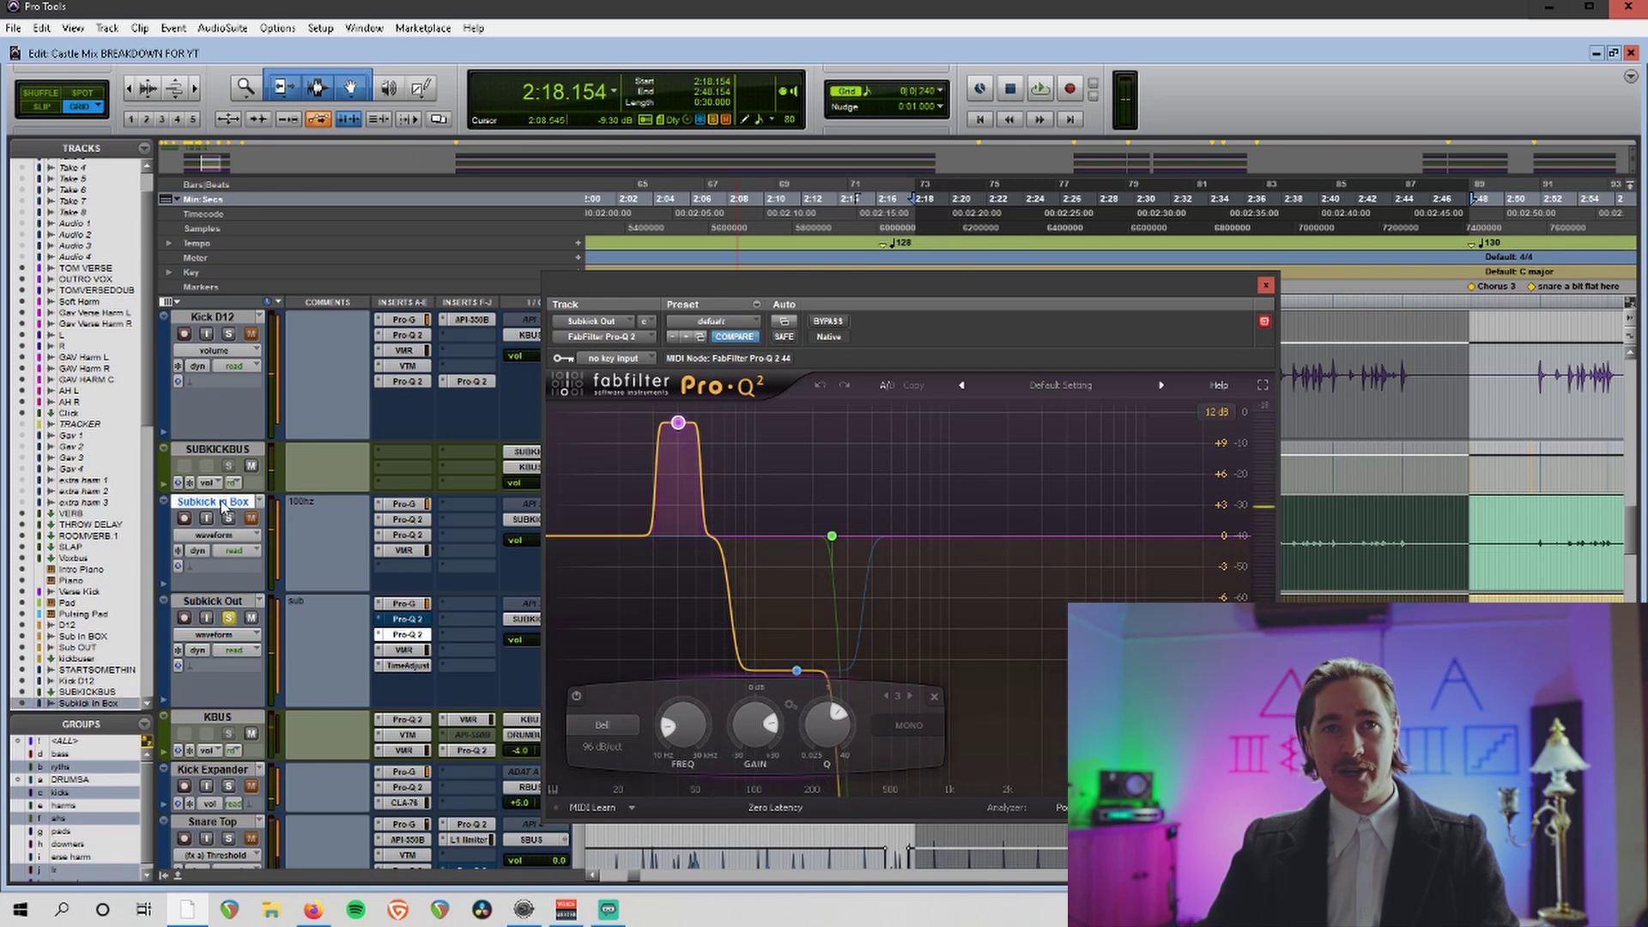
left_click(213, 602)
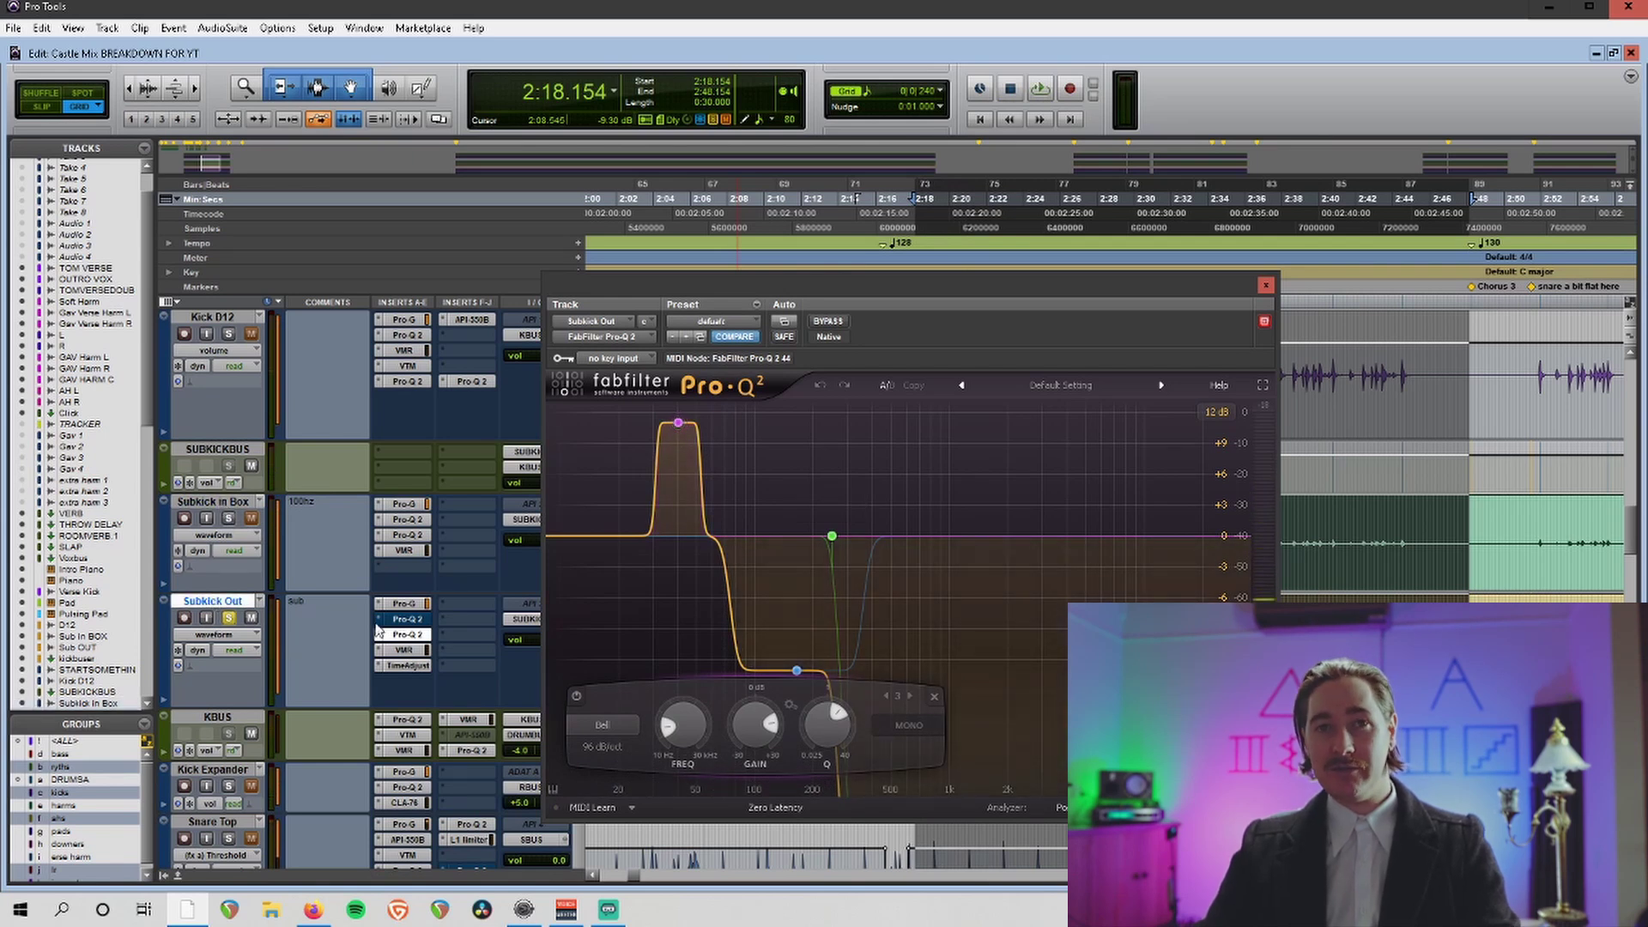
left_click(411, 652)
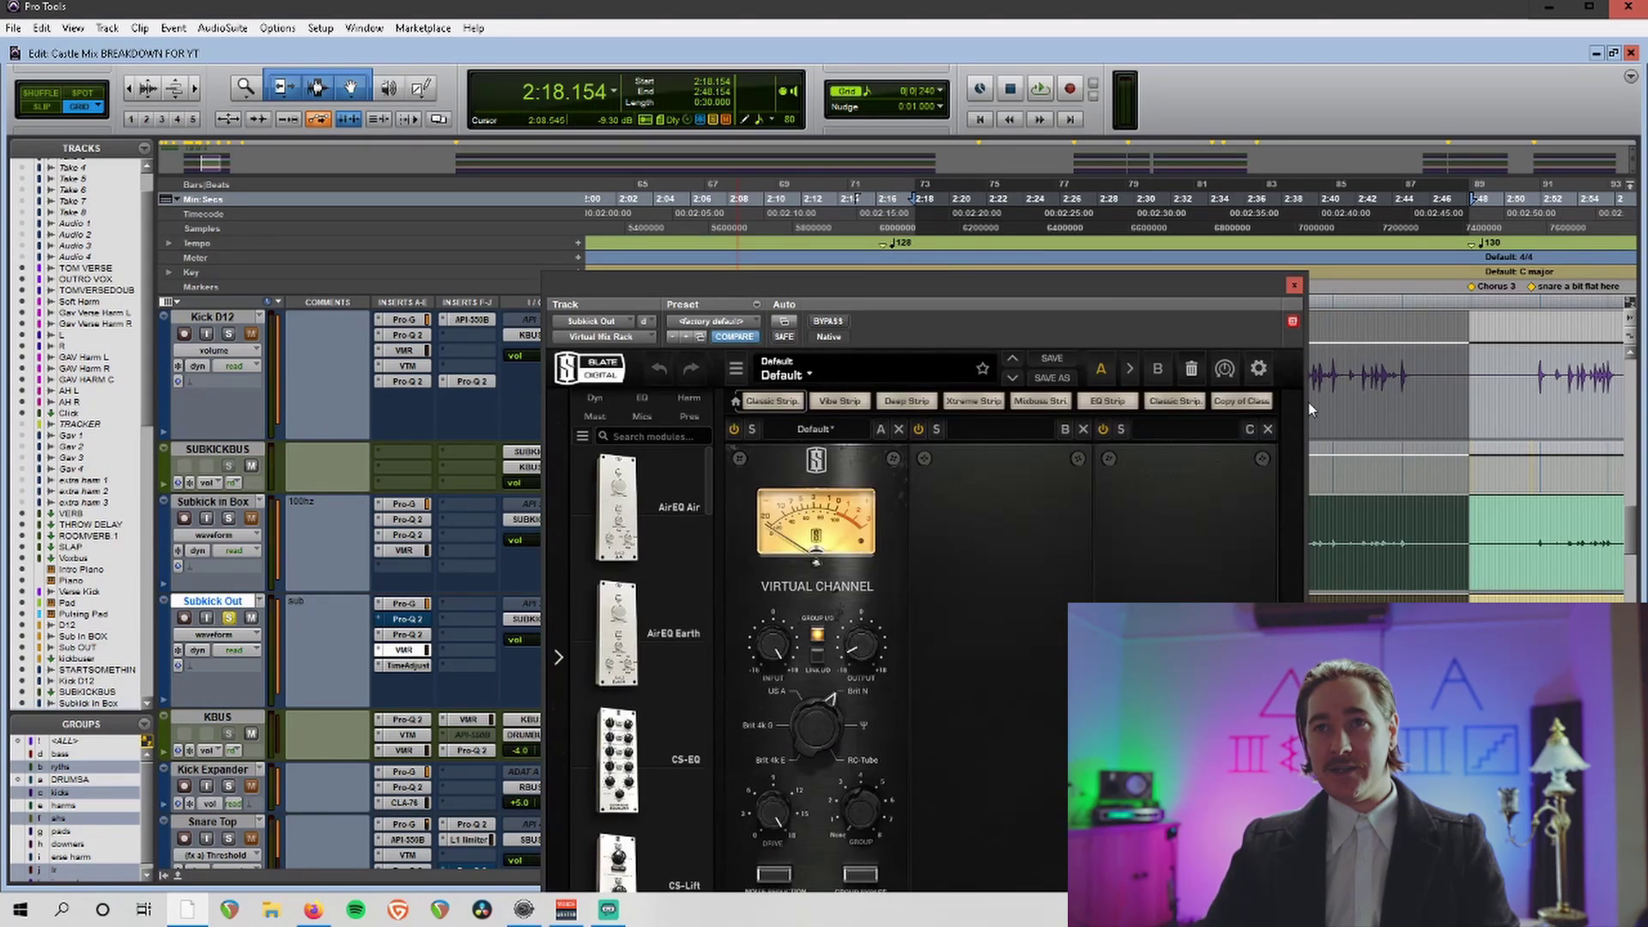
left_click(1294, 286)
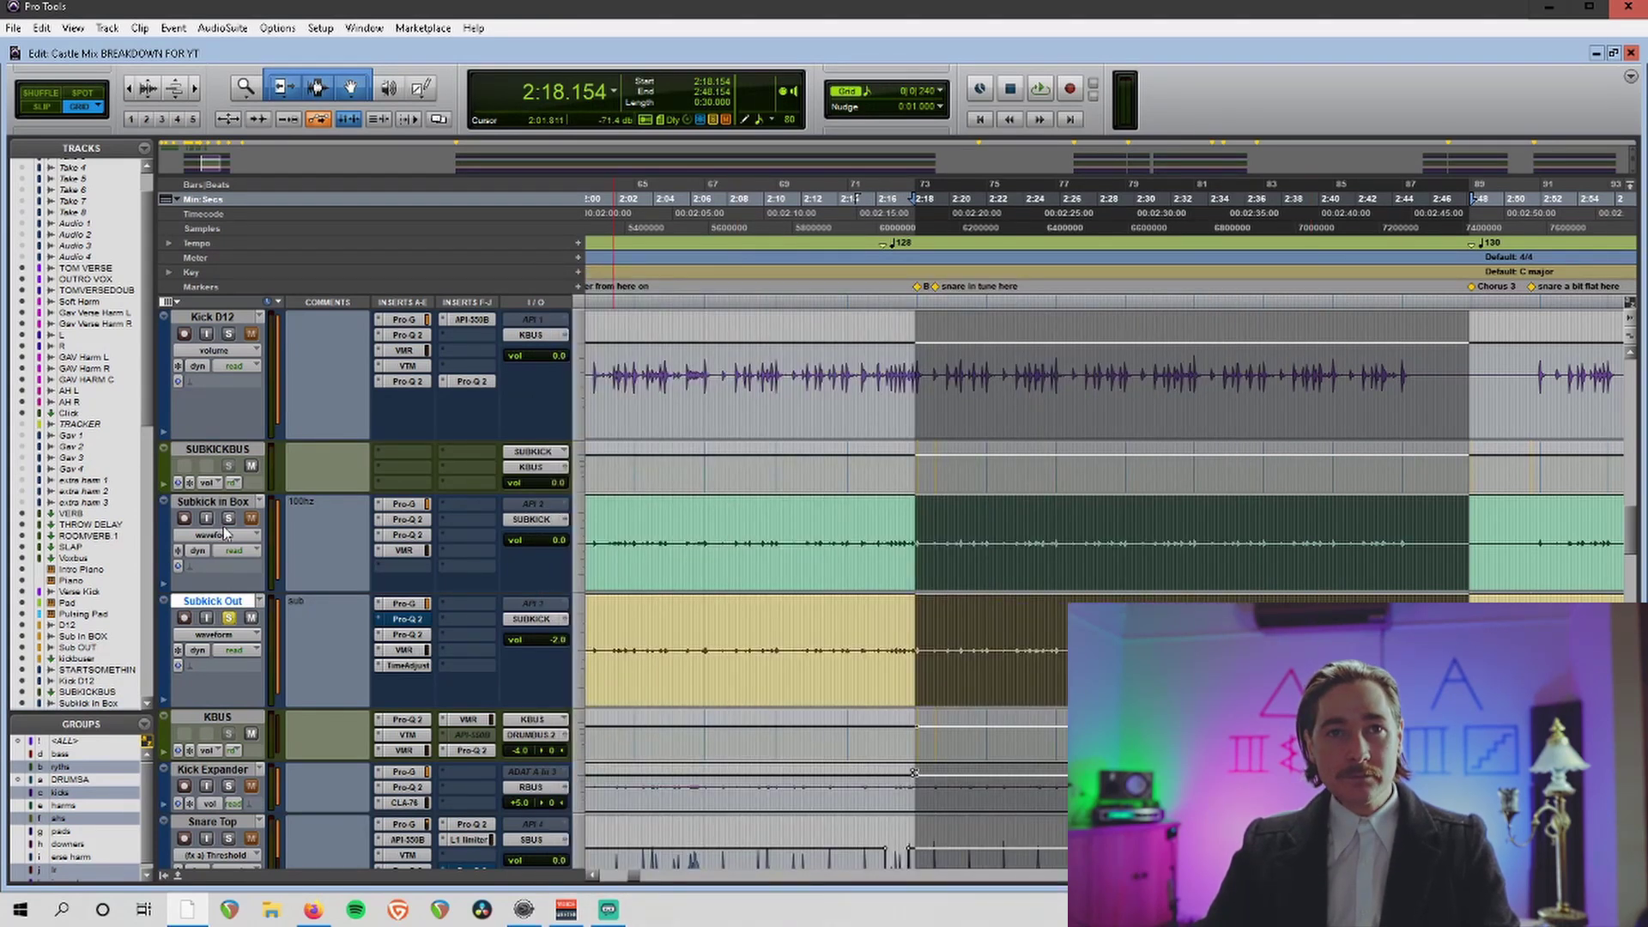
Select the KBUS track and enlarge it to show more of its inserts.
left_click(219, 716)
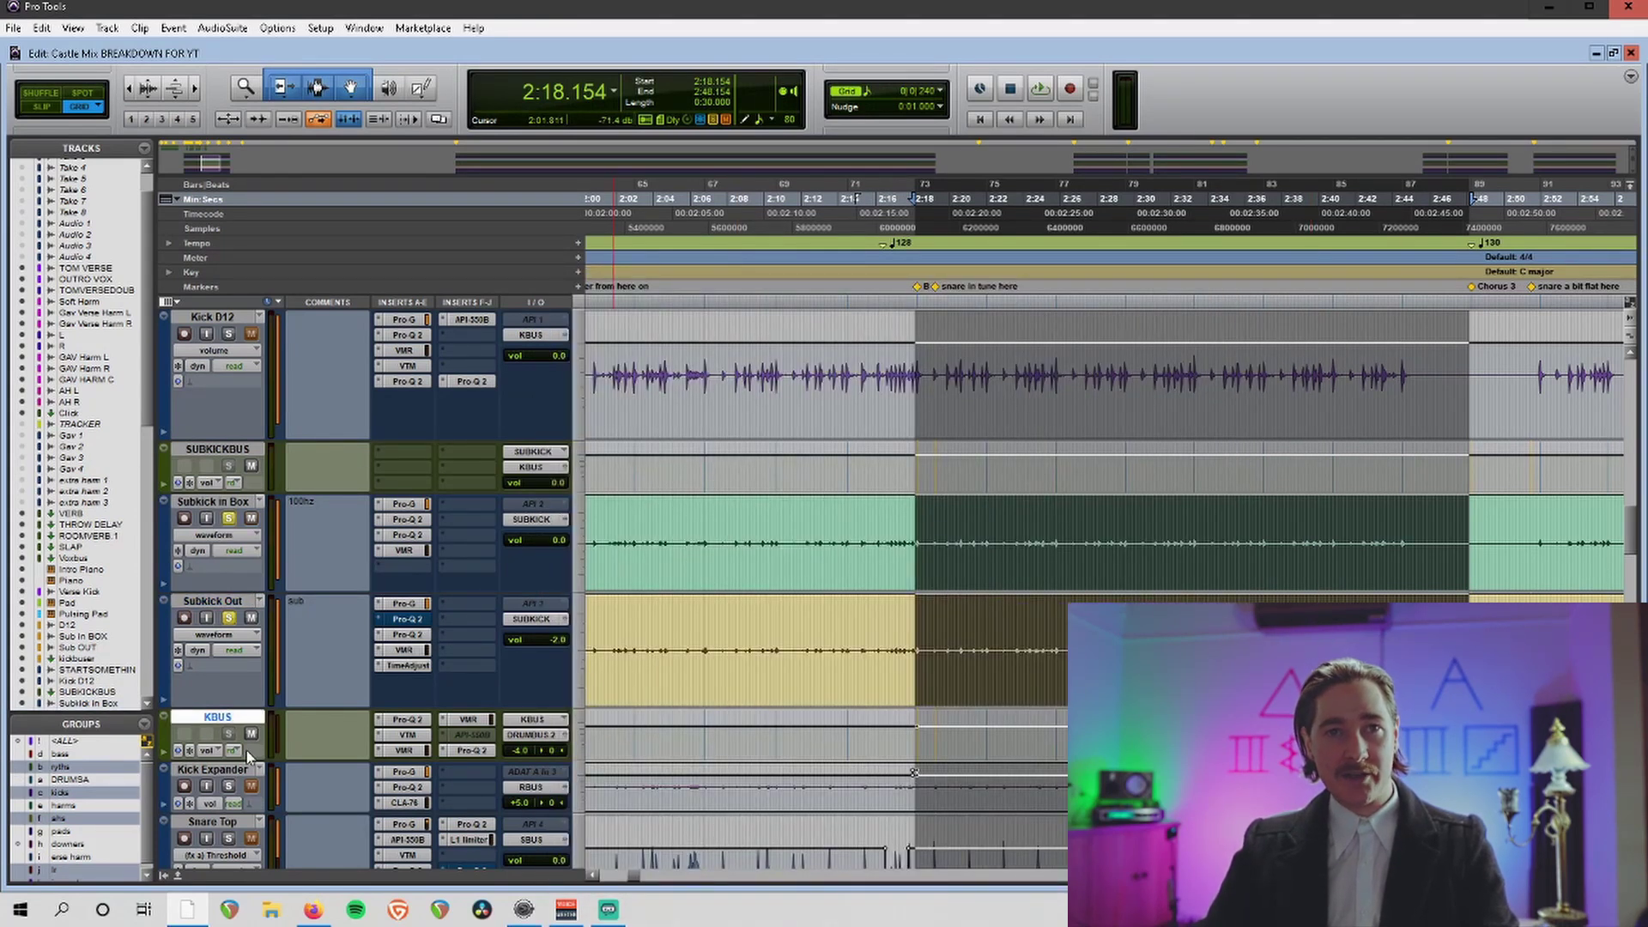
left_click_drag(249, 767, 249, 782)
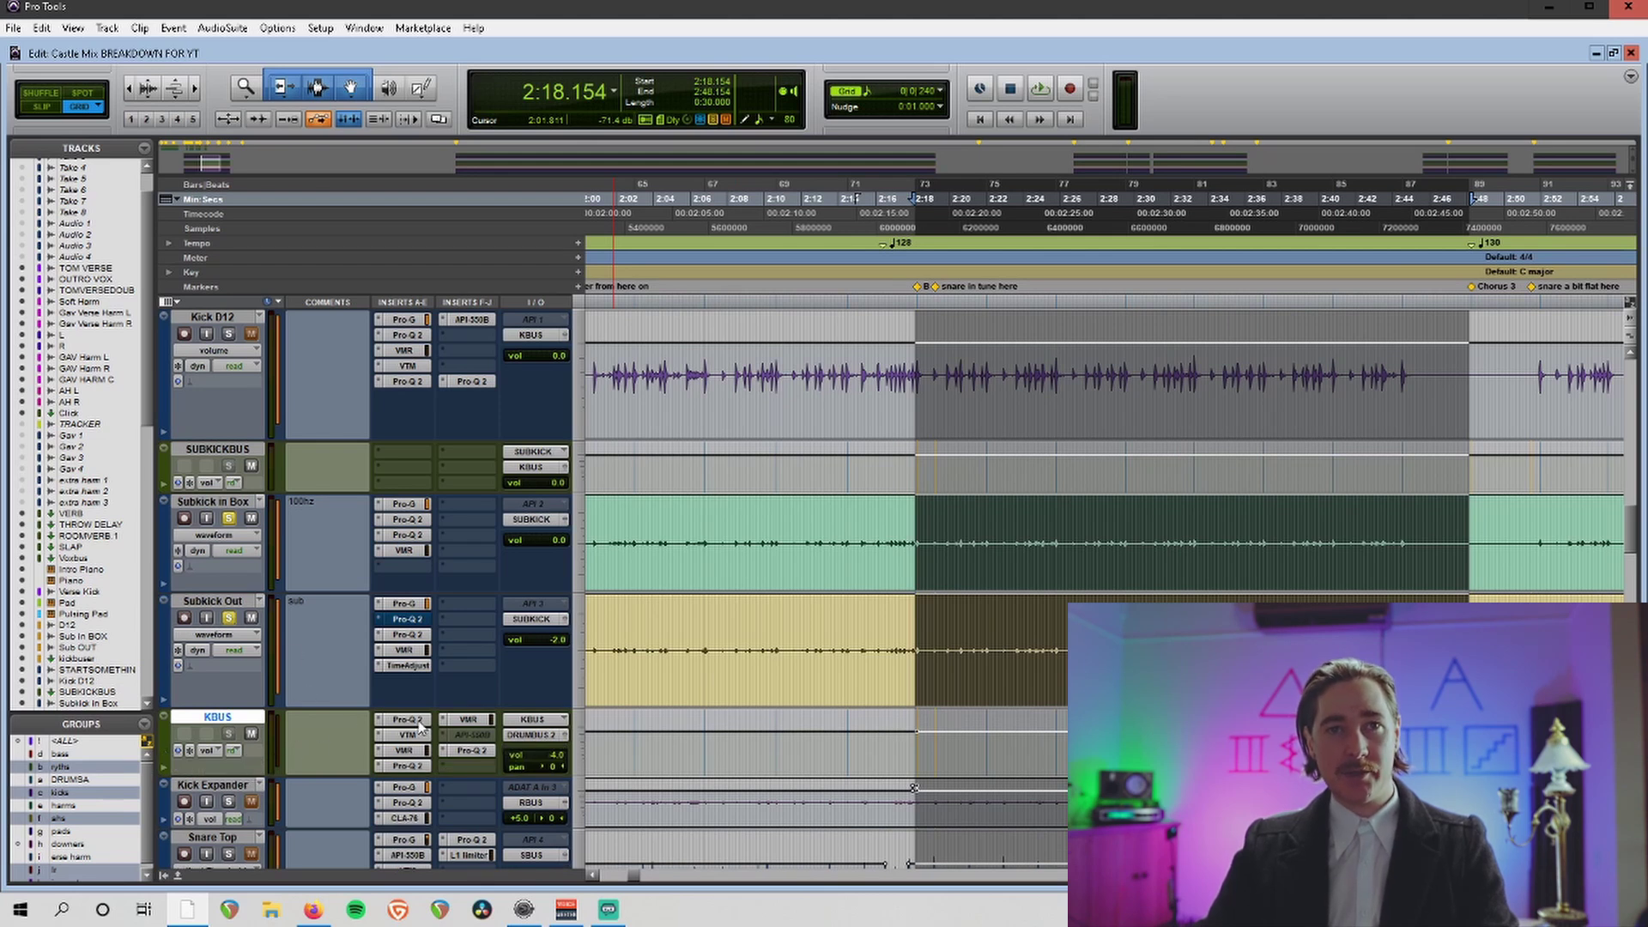
scroll(242, 424, "up", 1)
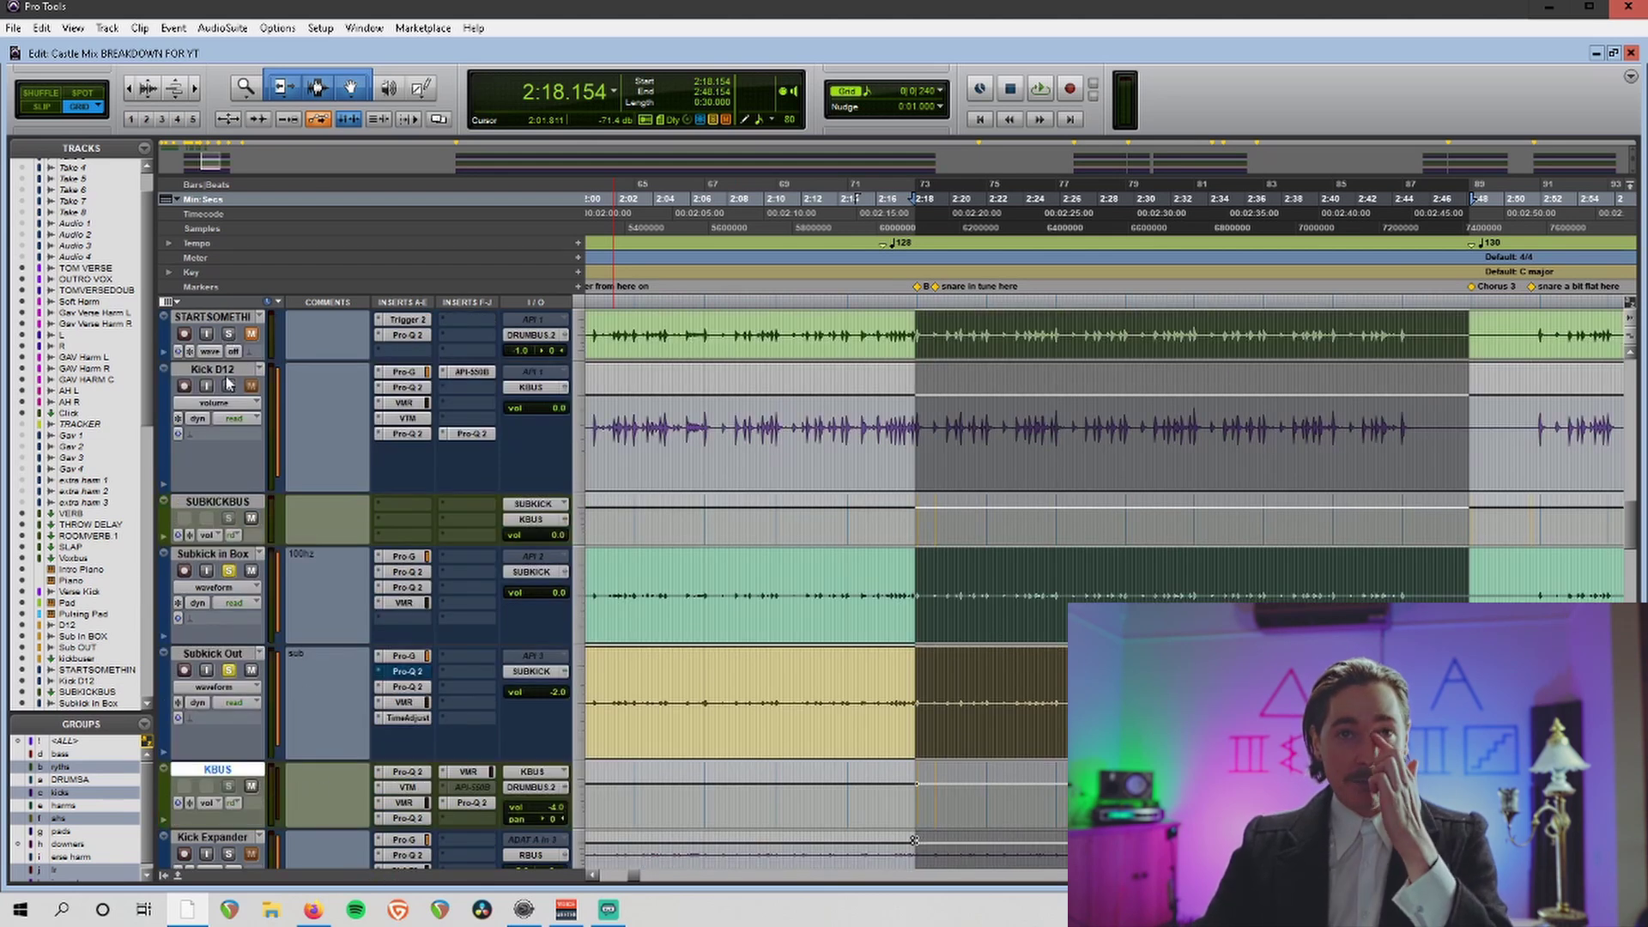
scroll(301, 614, "down", 3)
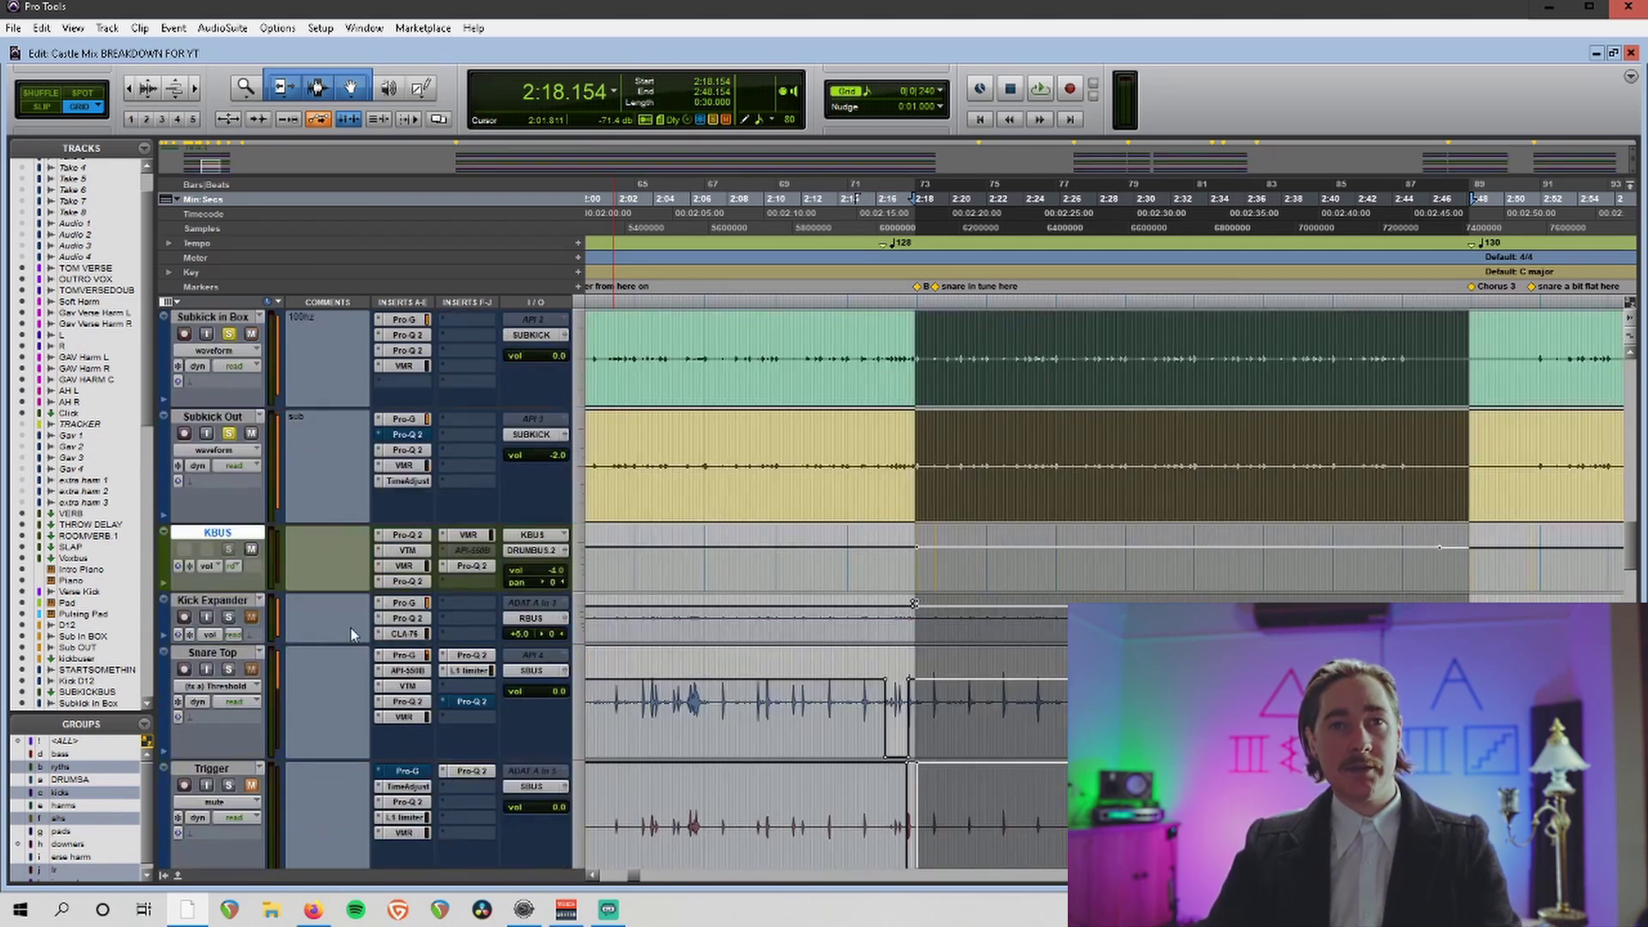
Inspect the high-frequency boost in the first Pro-Q 2 on KBUS and play the soloed subkicks through it.
left_click(406, 539)
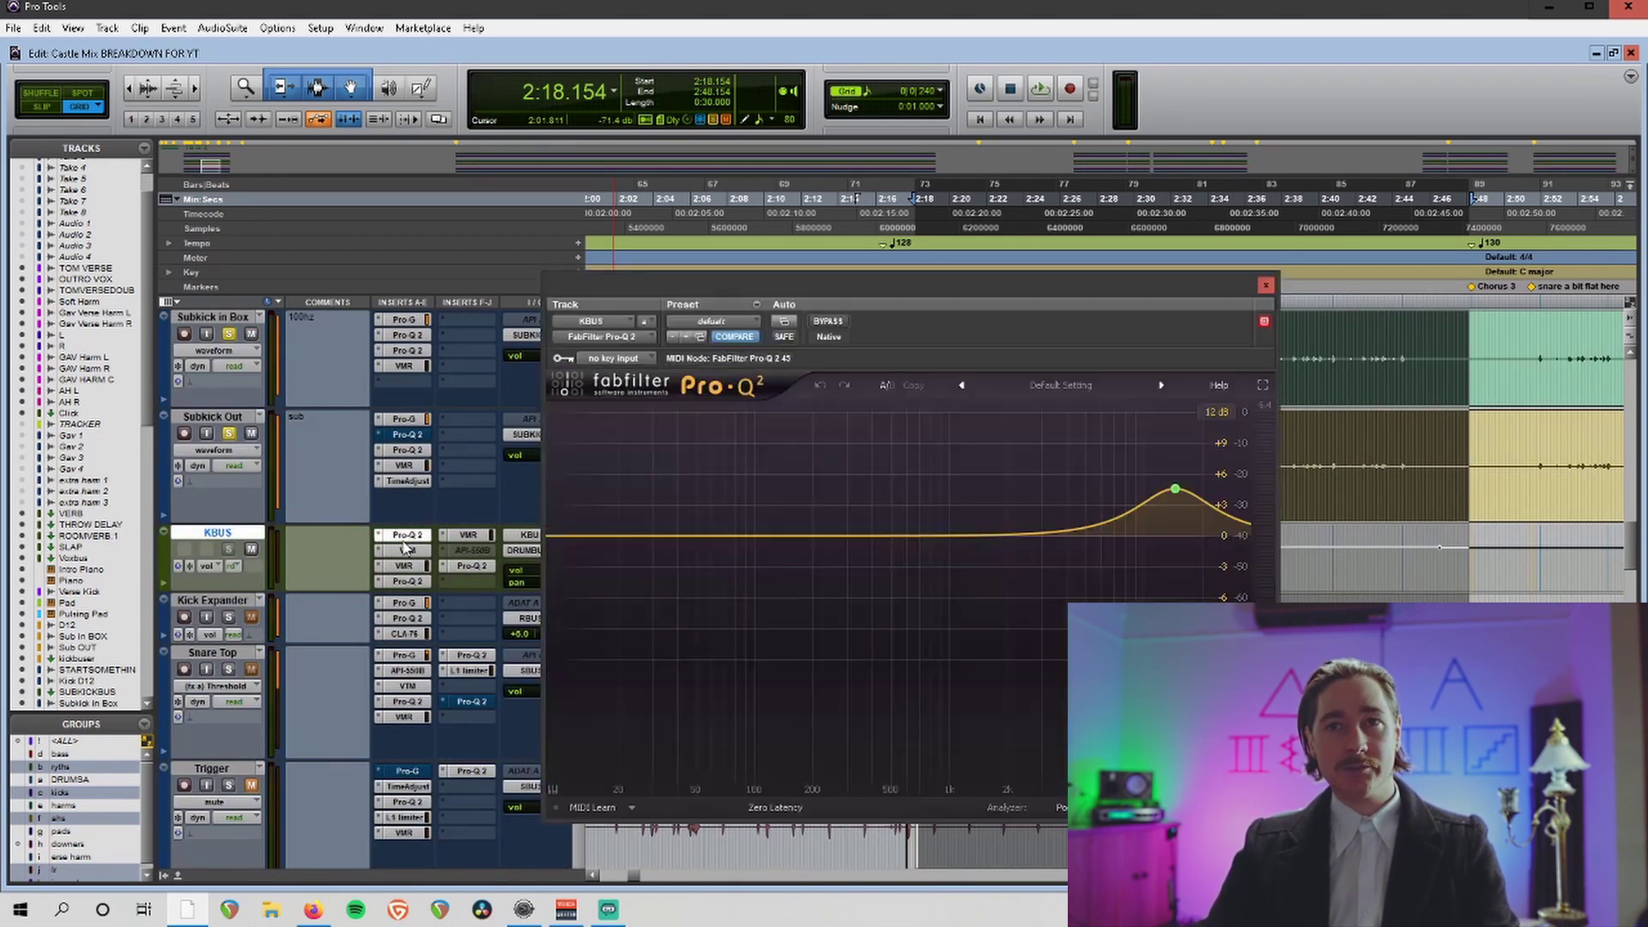
left_click(1174, 491)
key("space")
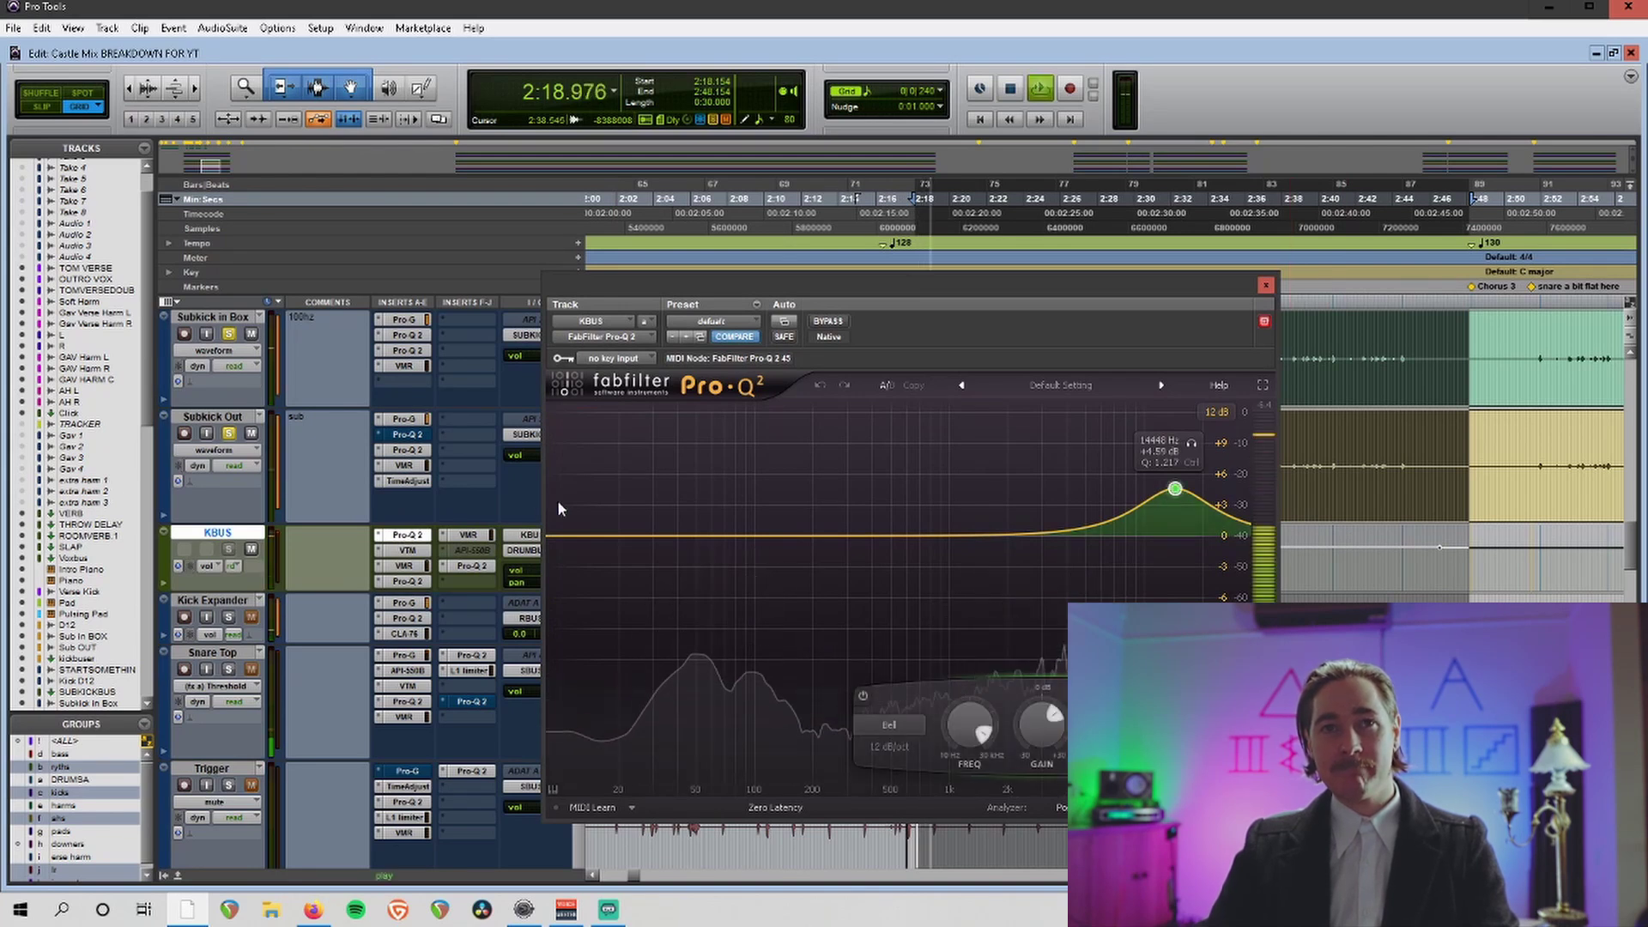
Review the Virtual Tape Machines plug-in on KBUS, and open its VMR with the window moved up to show the FG-Stress compressor.
left_click(407, 551)
key("space")
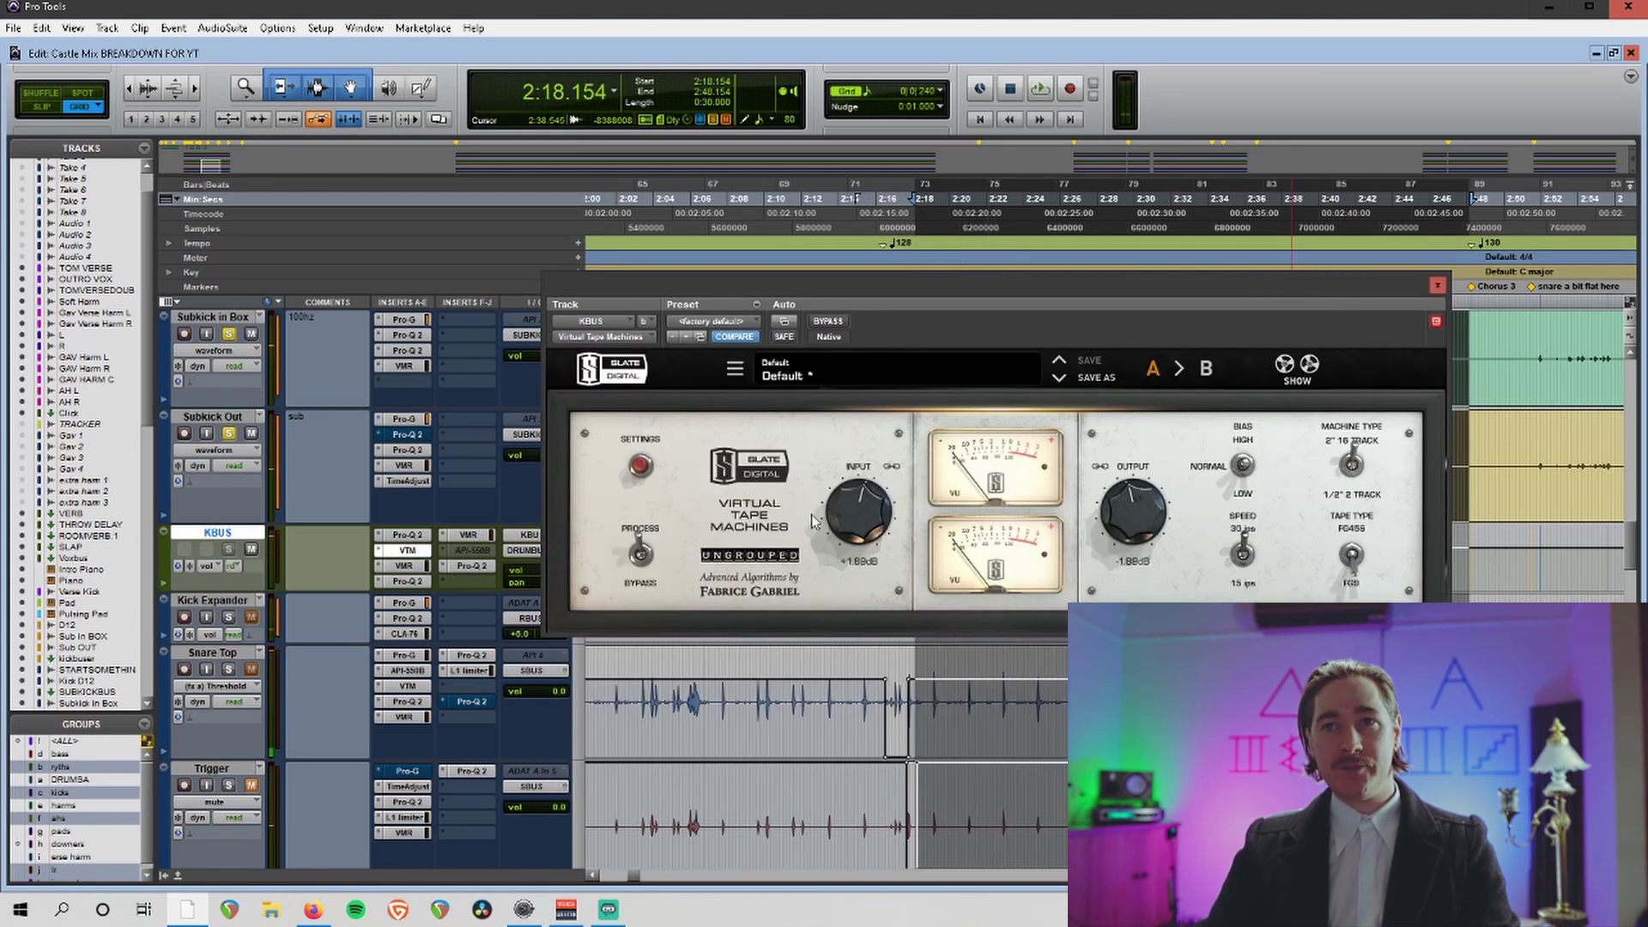
left_click(403, 570)
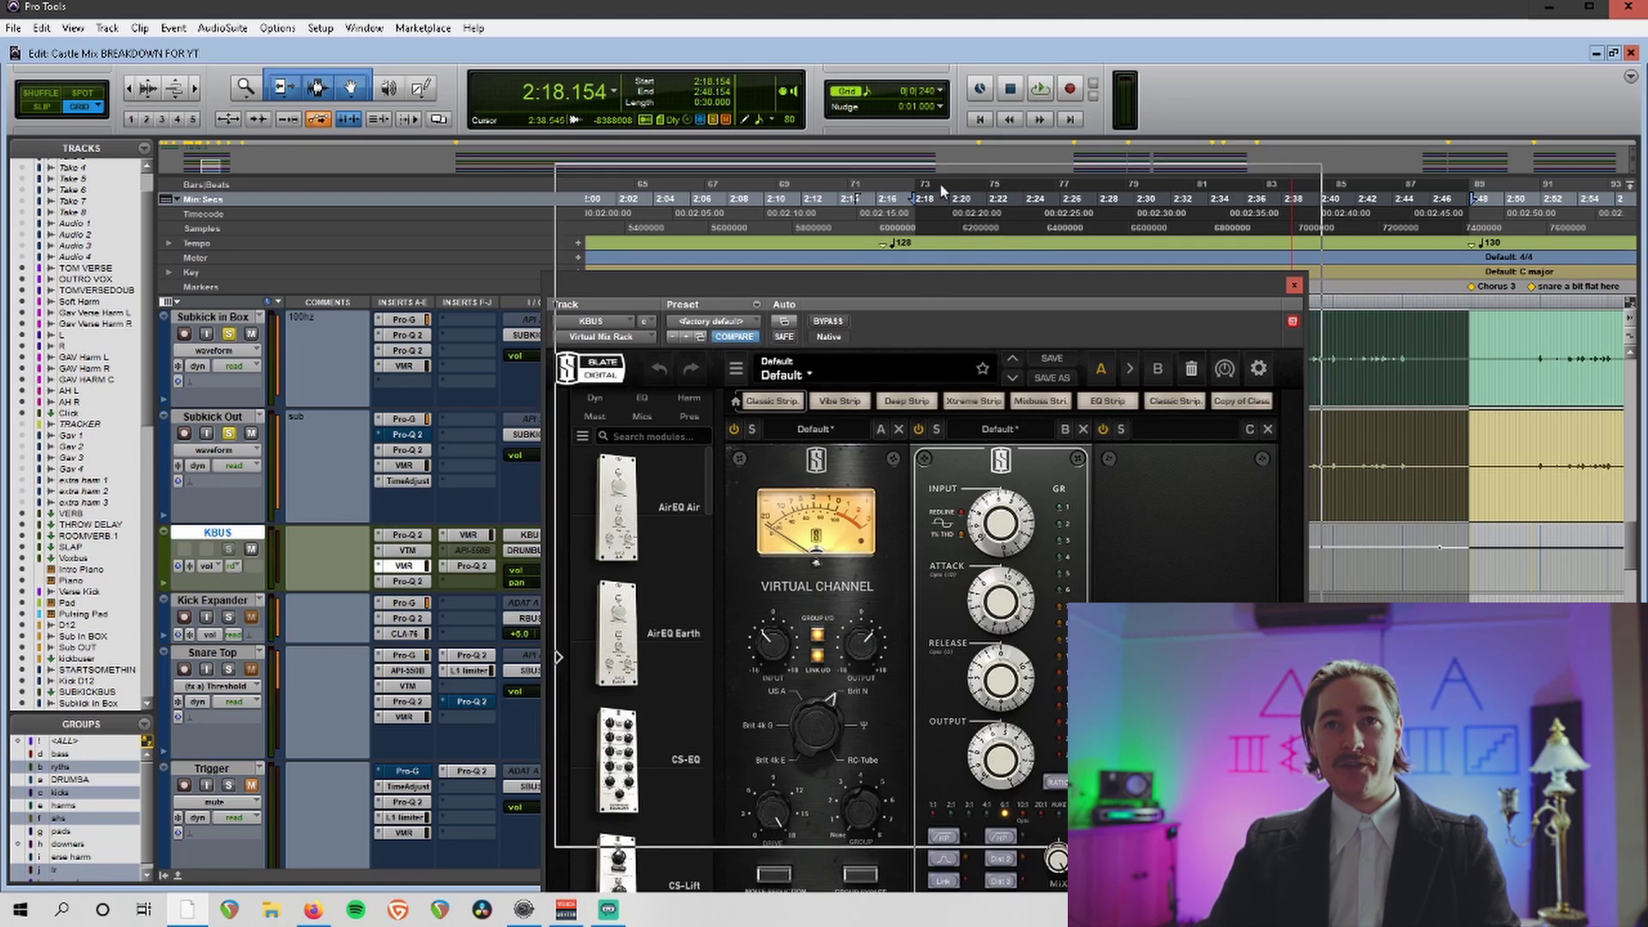
left_click_drag(924, 302, 939, 193)
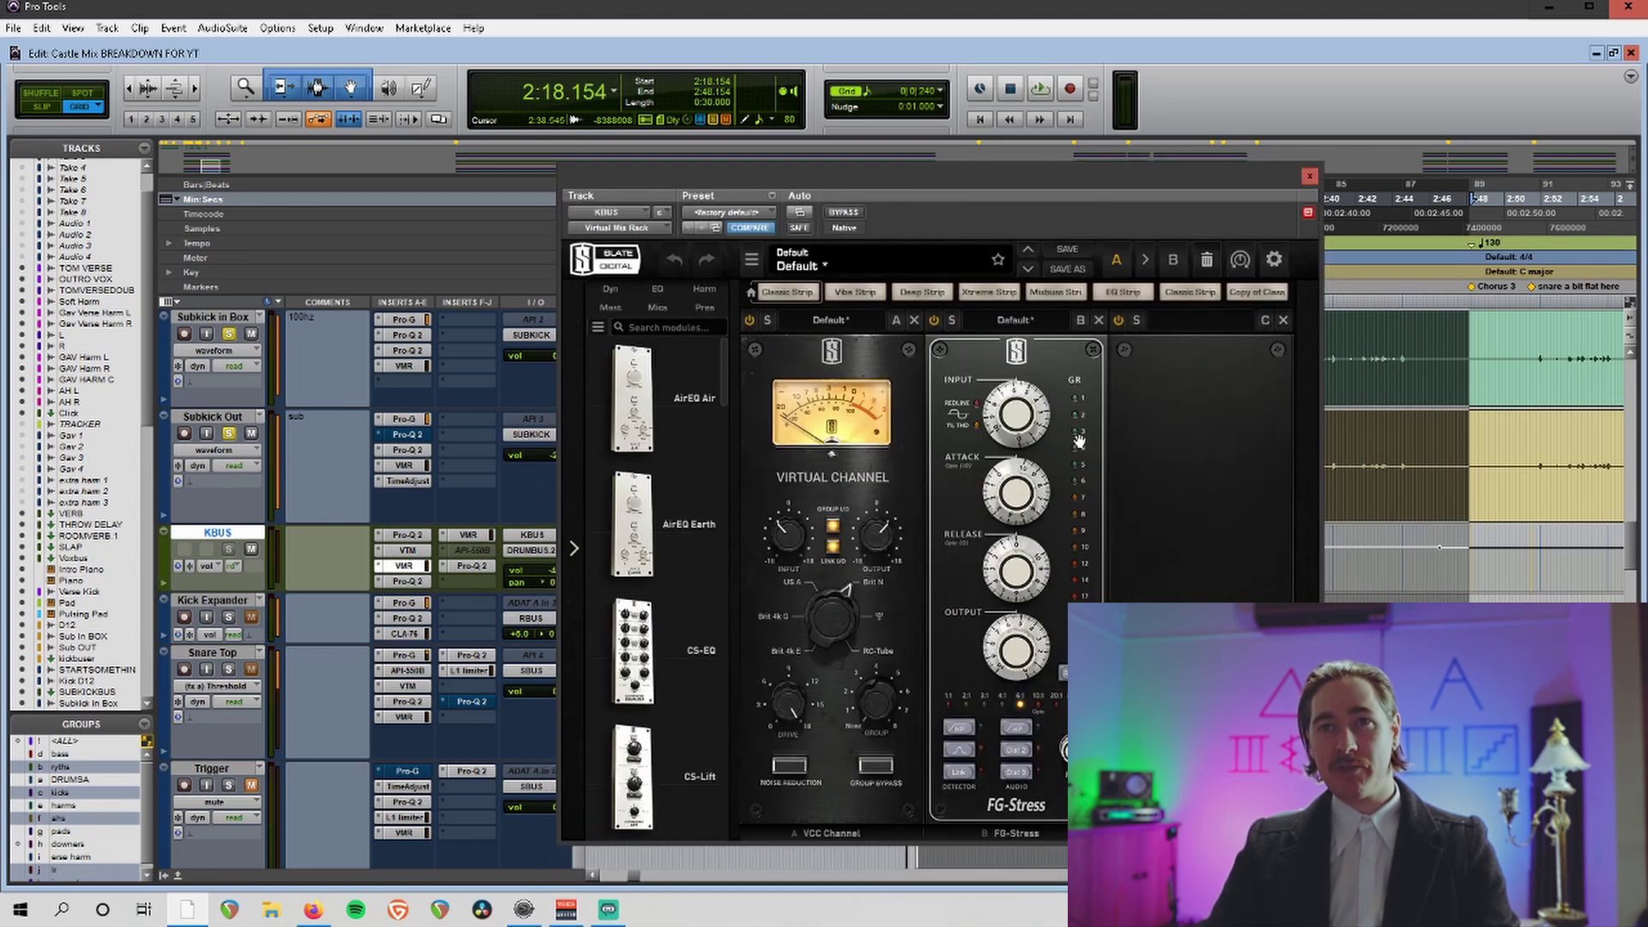
Play the soloed subkicks to check the FG-Stress gain reduction on KBUS, and close the Virtual Mix Rack.
key("space")
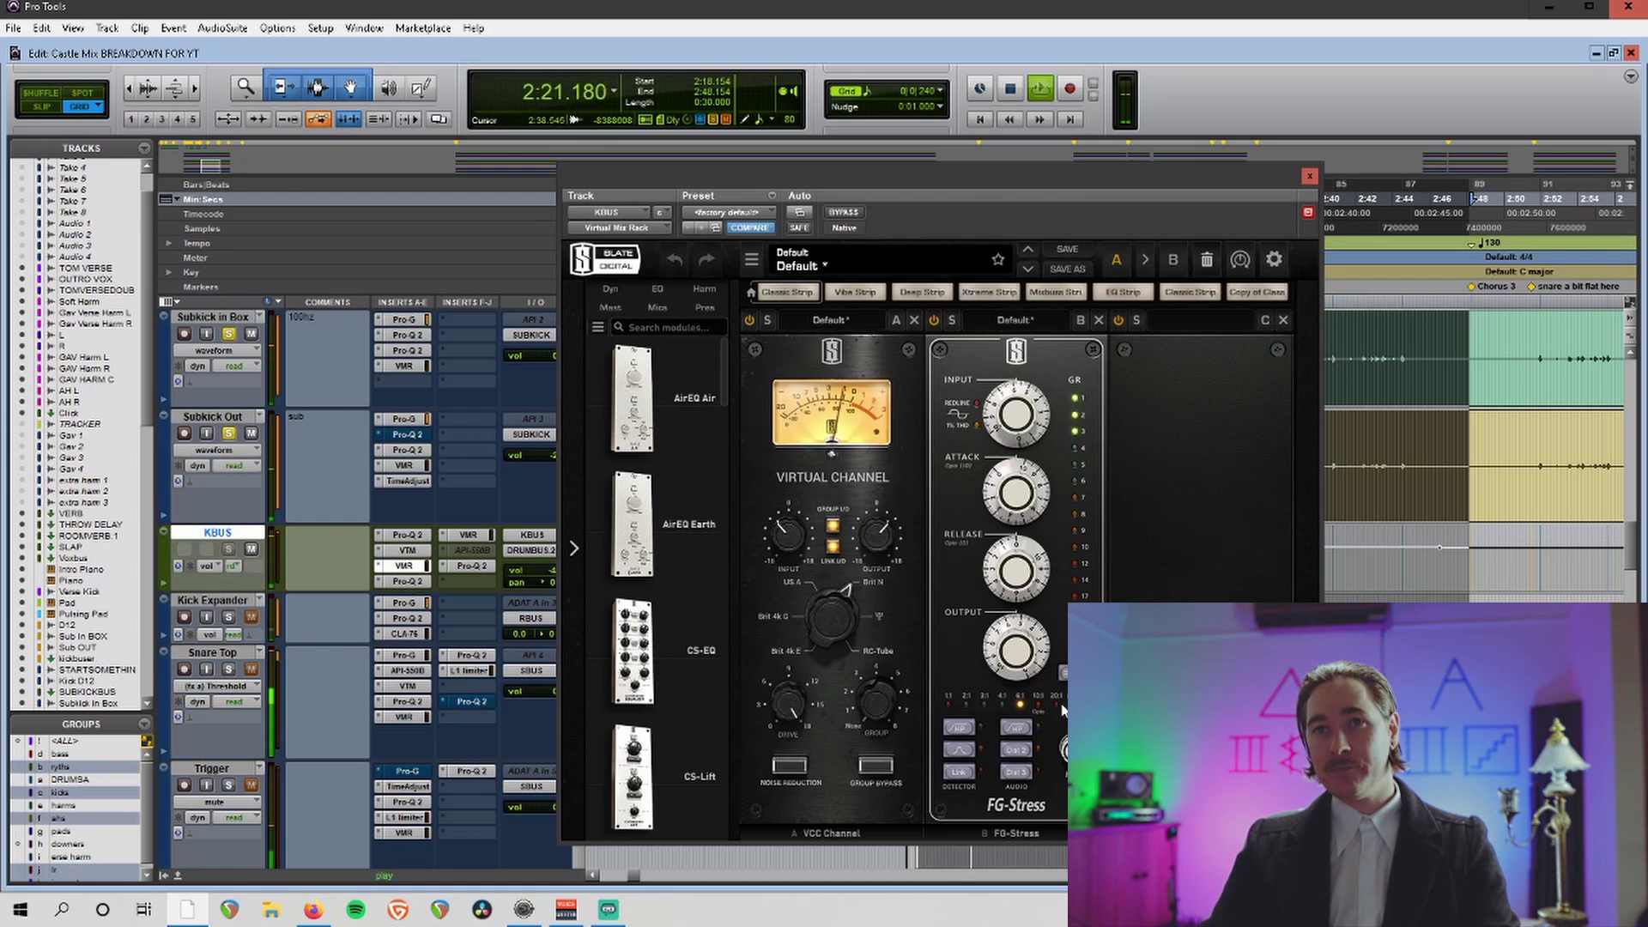
key("space")
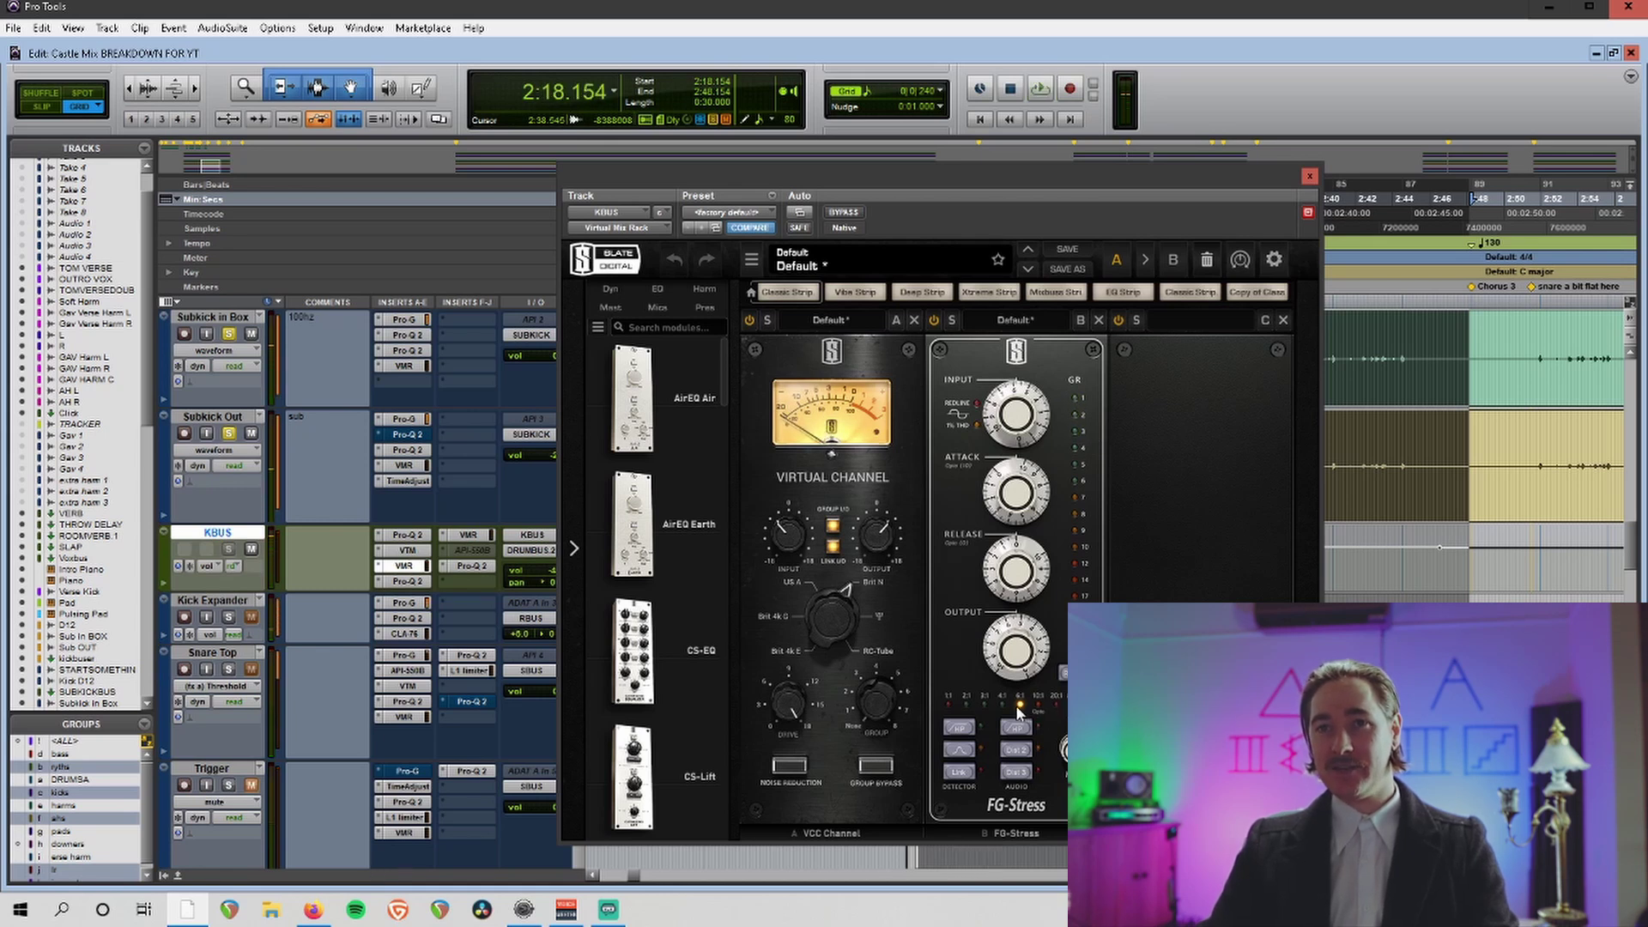
left_click(1309, 178)
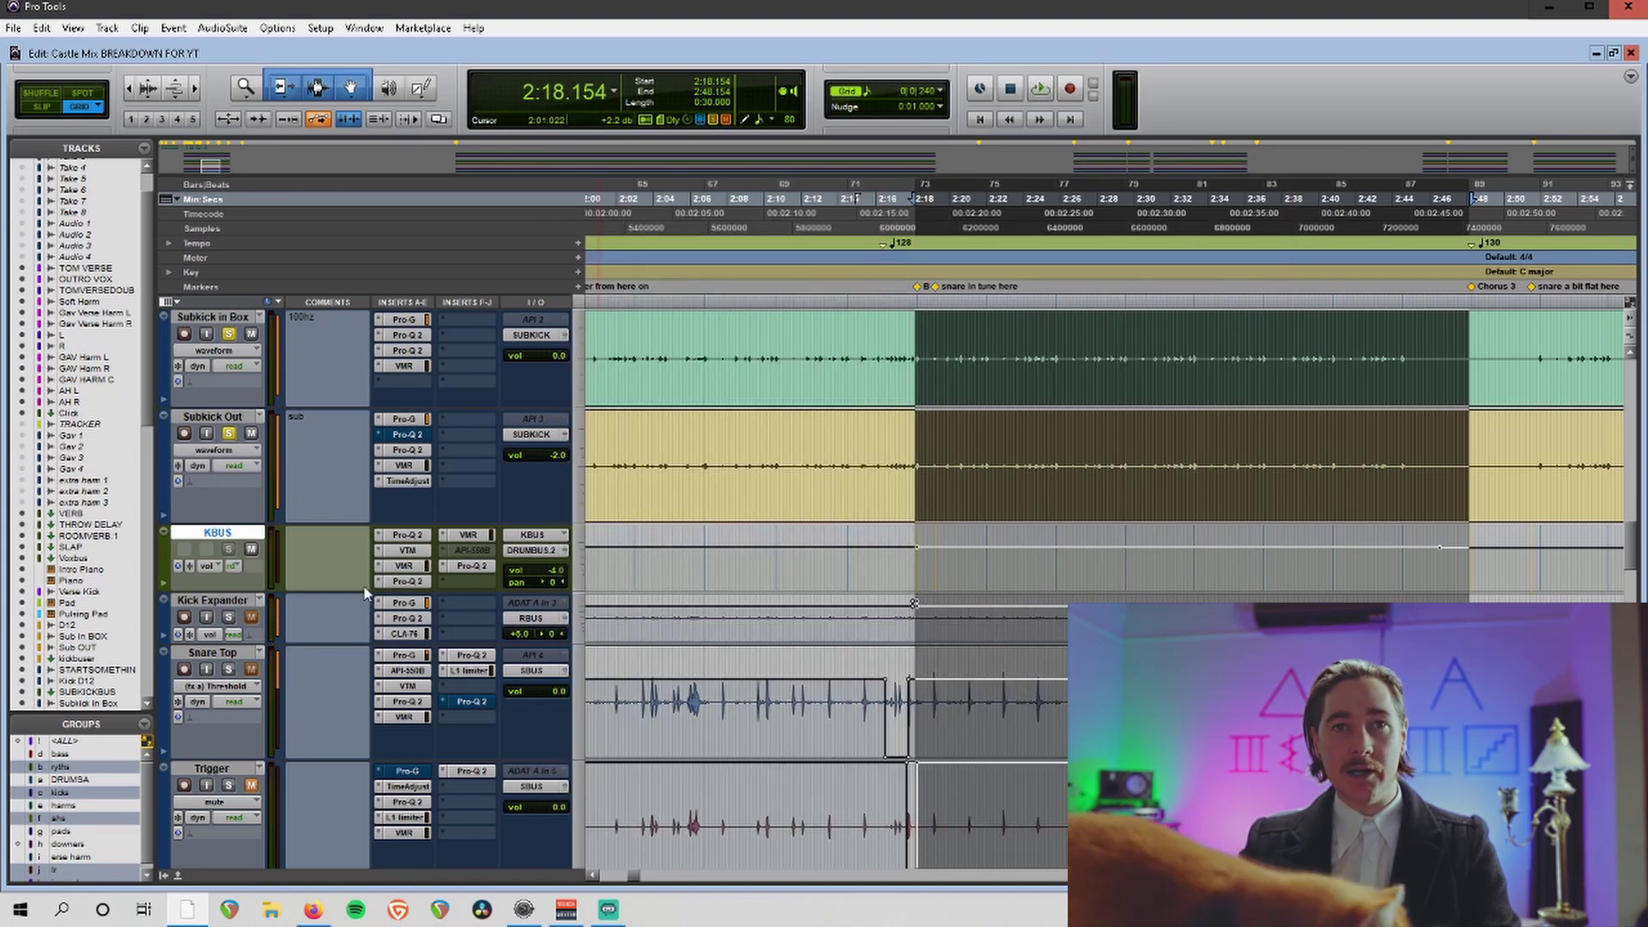
Review the second Pro-Q 2 on KBUS, then enlarge the track to reach its L1 limiter and play audio through it.
left_click(407, 581)
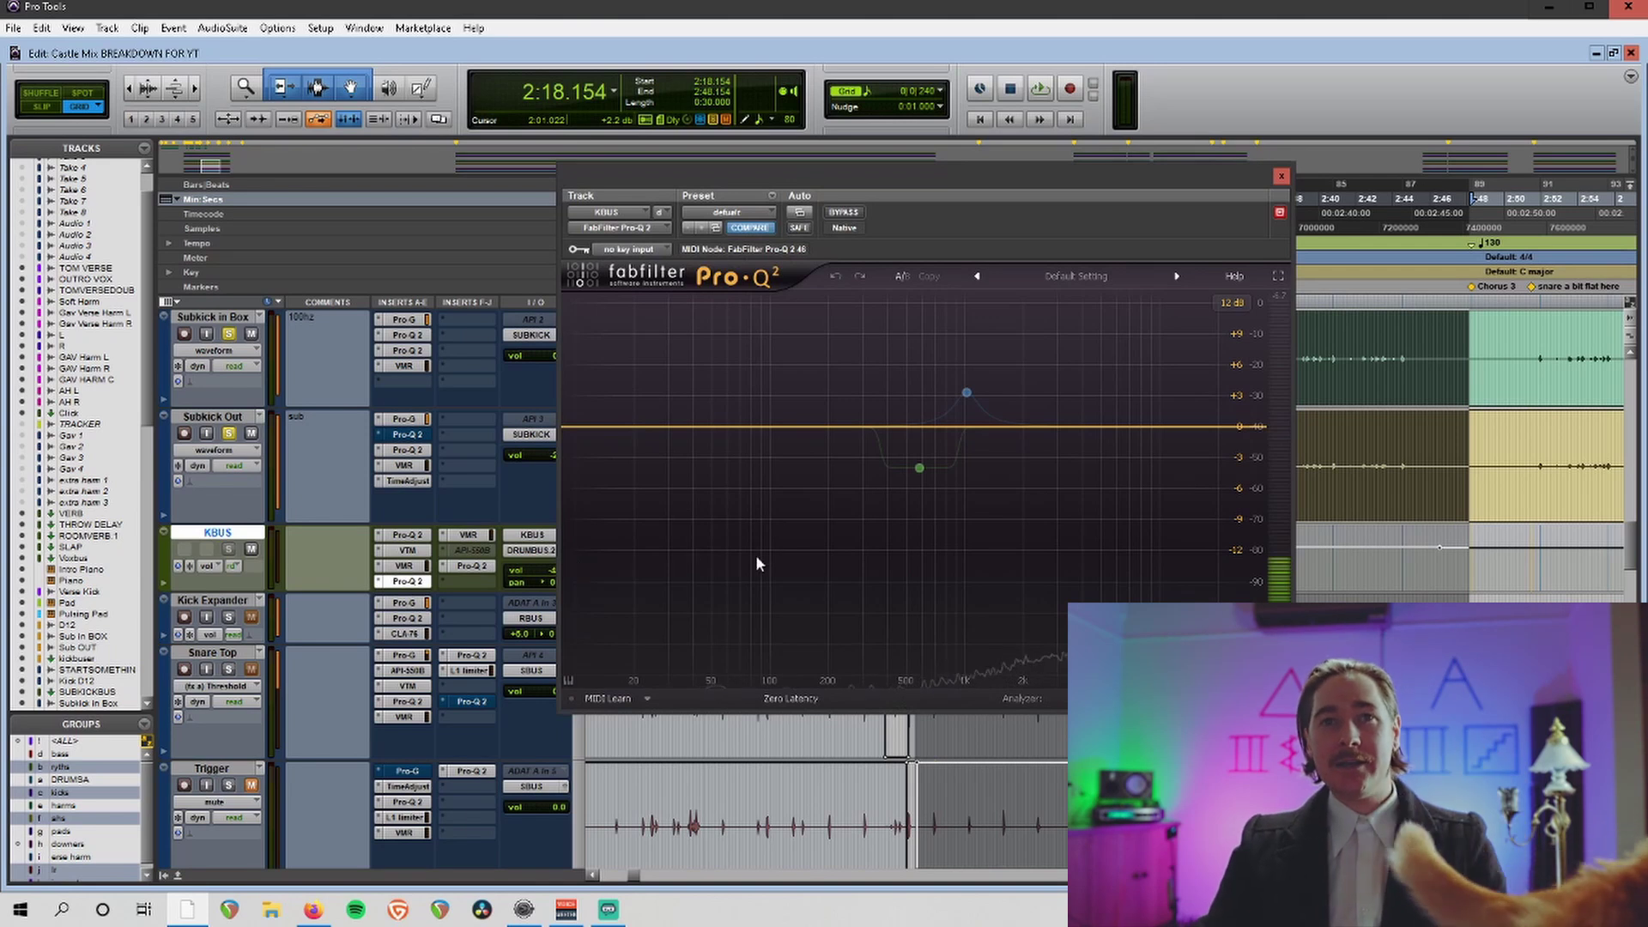
left_click_drag(254, 588, 254, 636)
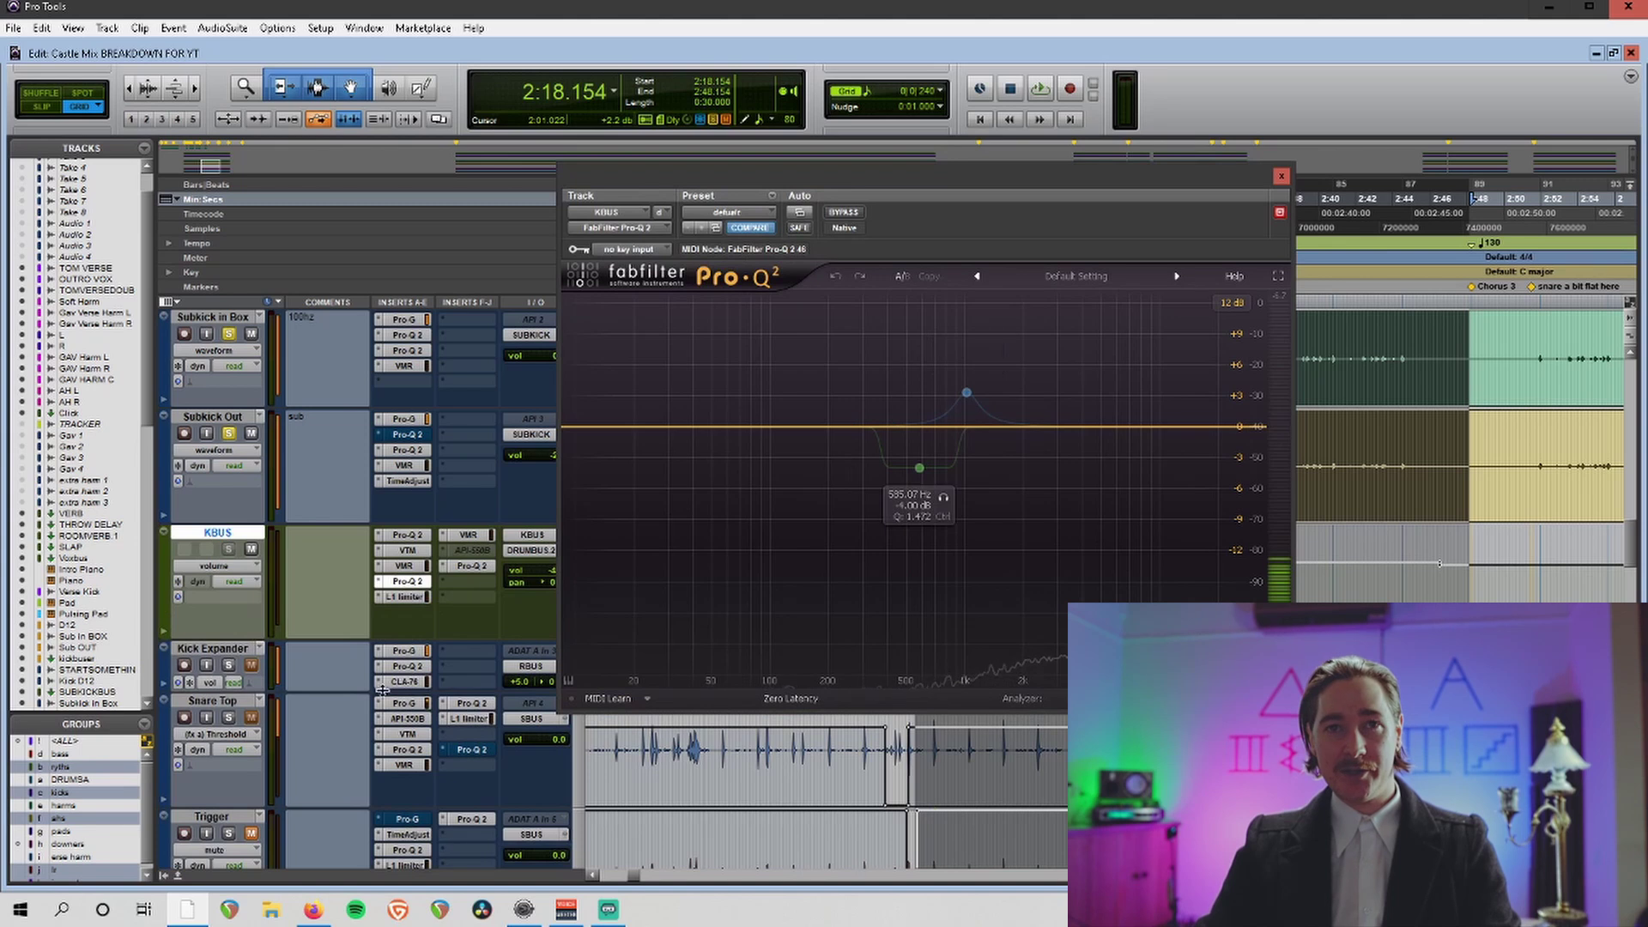
left_click(405, 597)
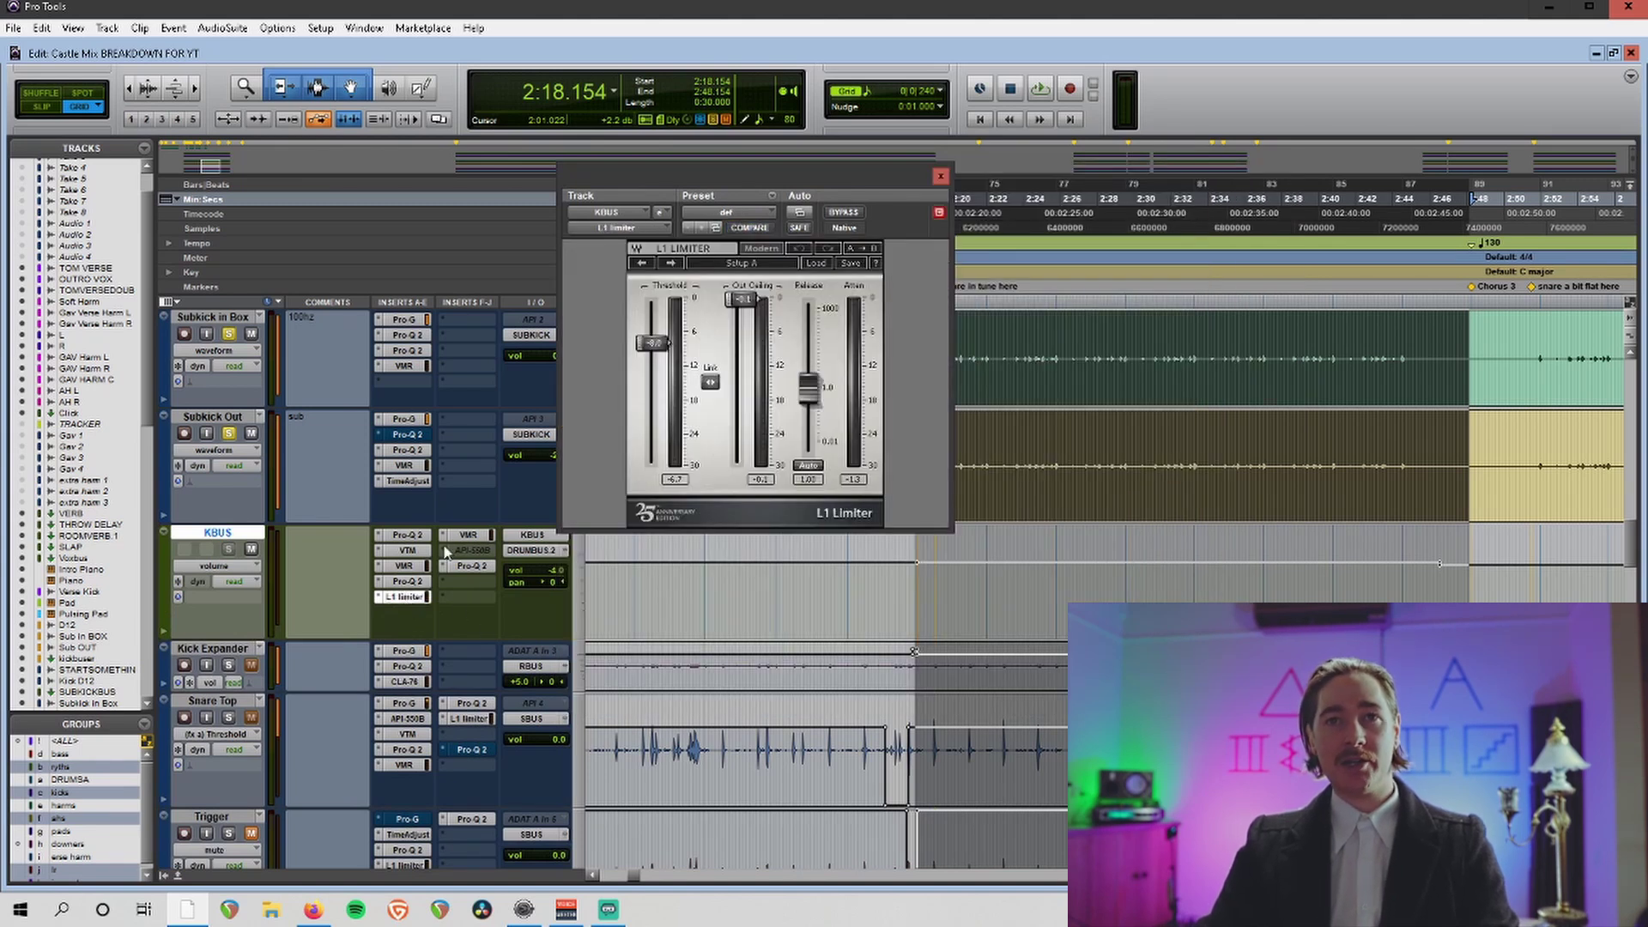
key("space")
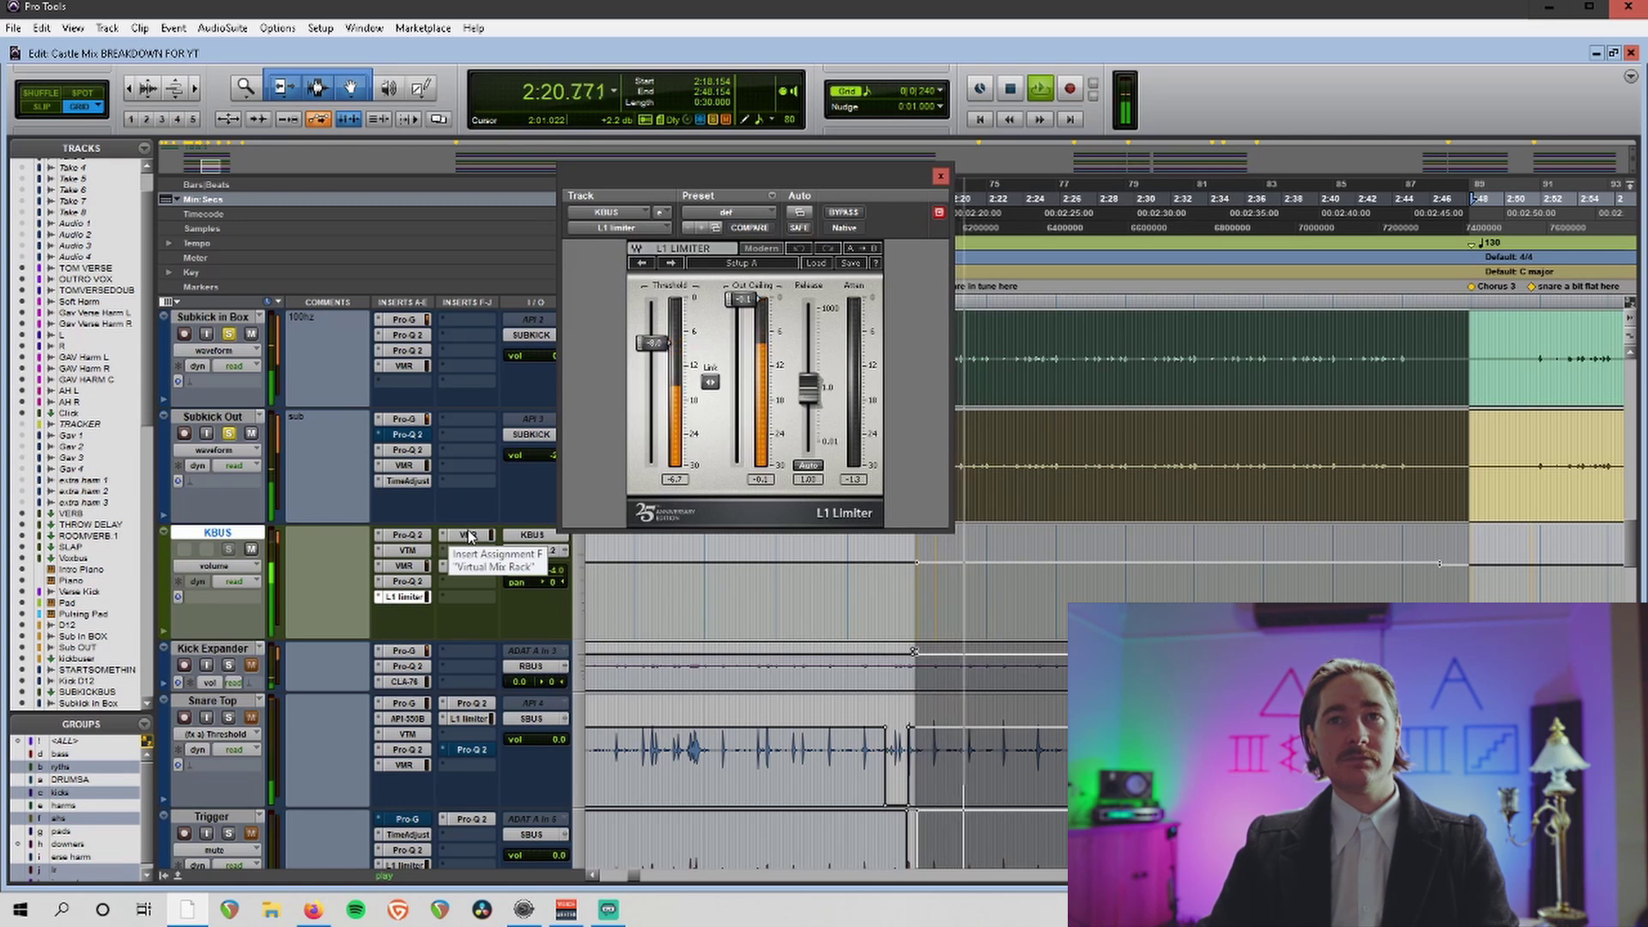
key("space")
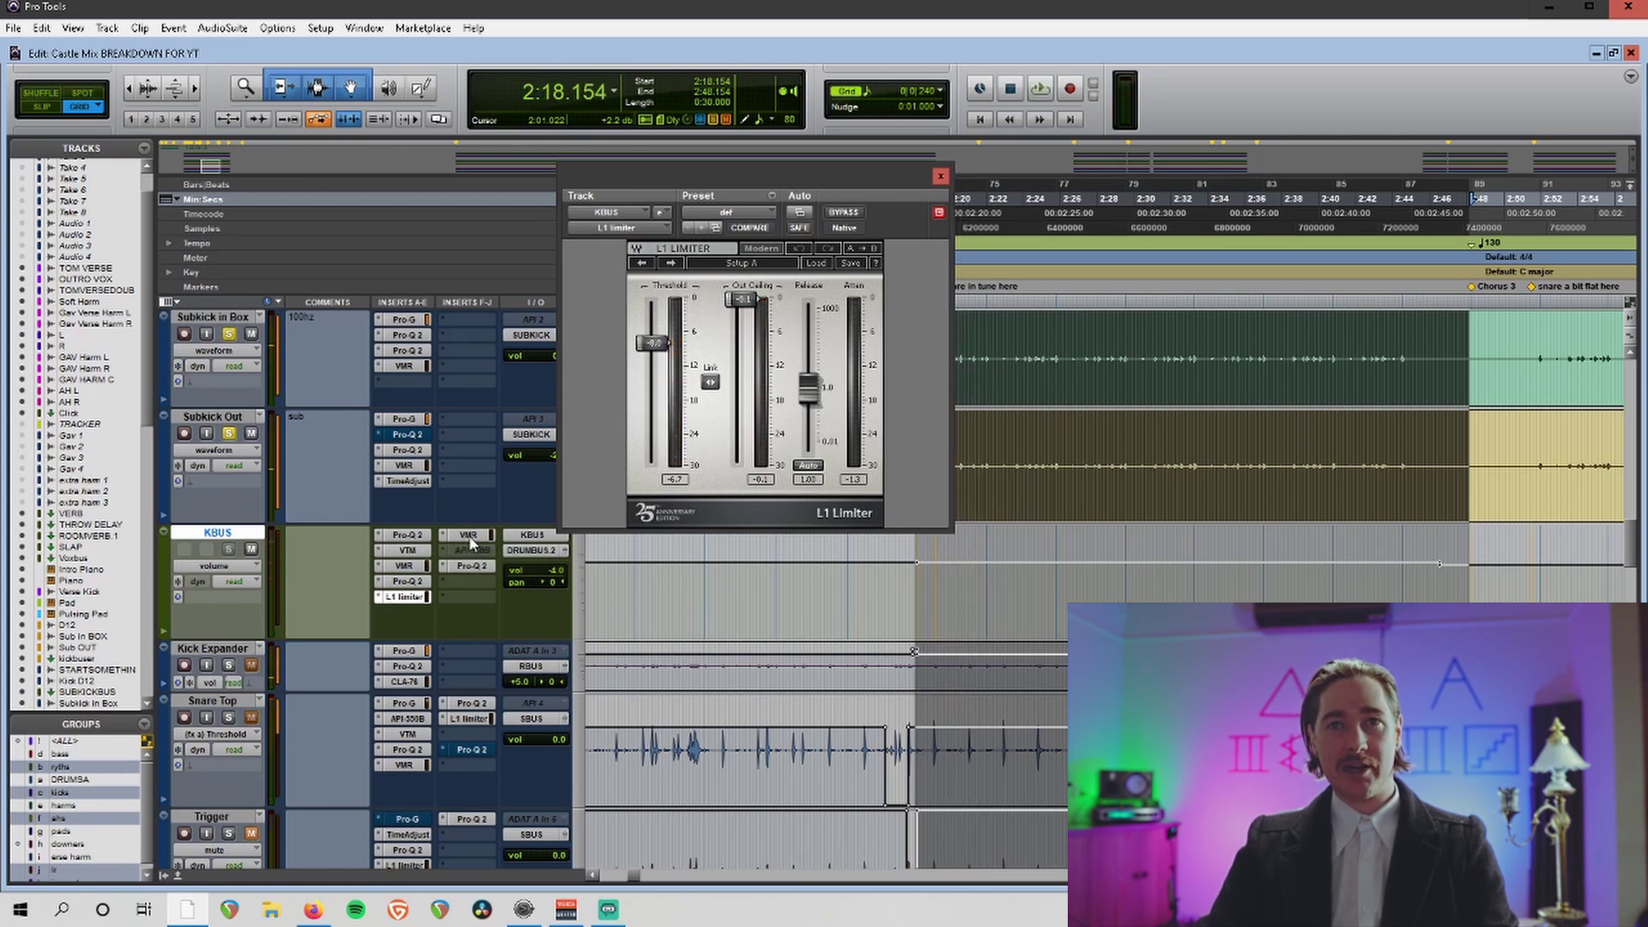
Inspect the Trimmer in the second VMR and the midrange cut in the last Pro-Q 2 on KBUS, and close the plug-in.
left_click(471, 539)
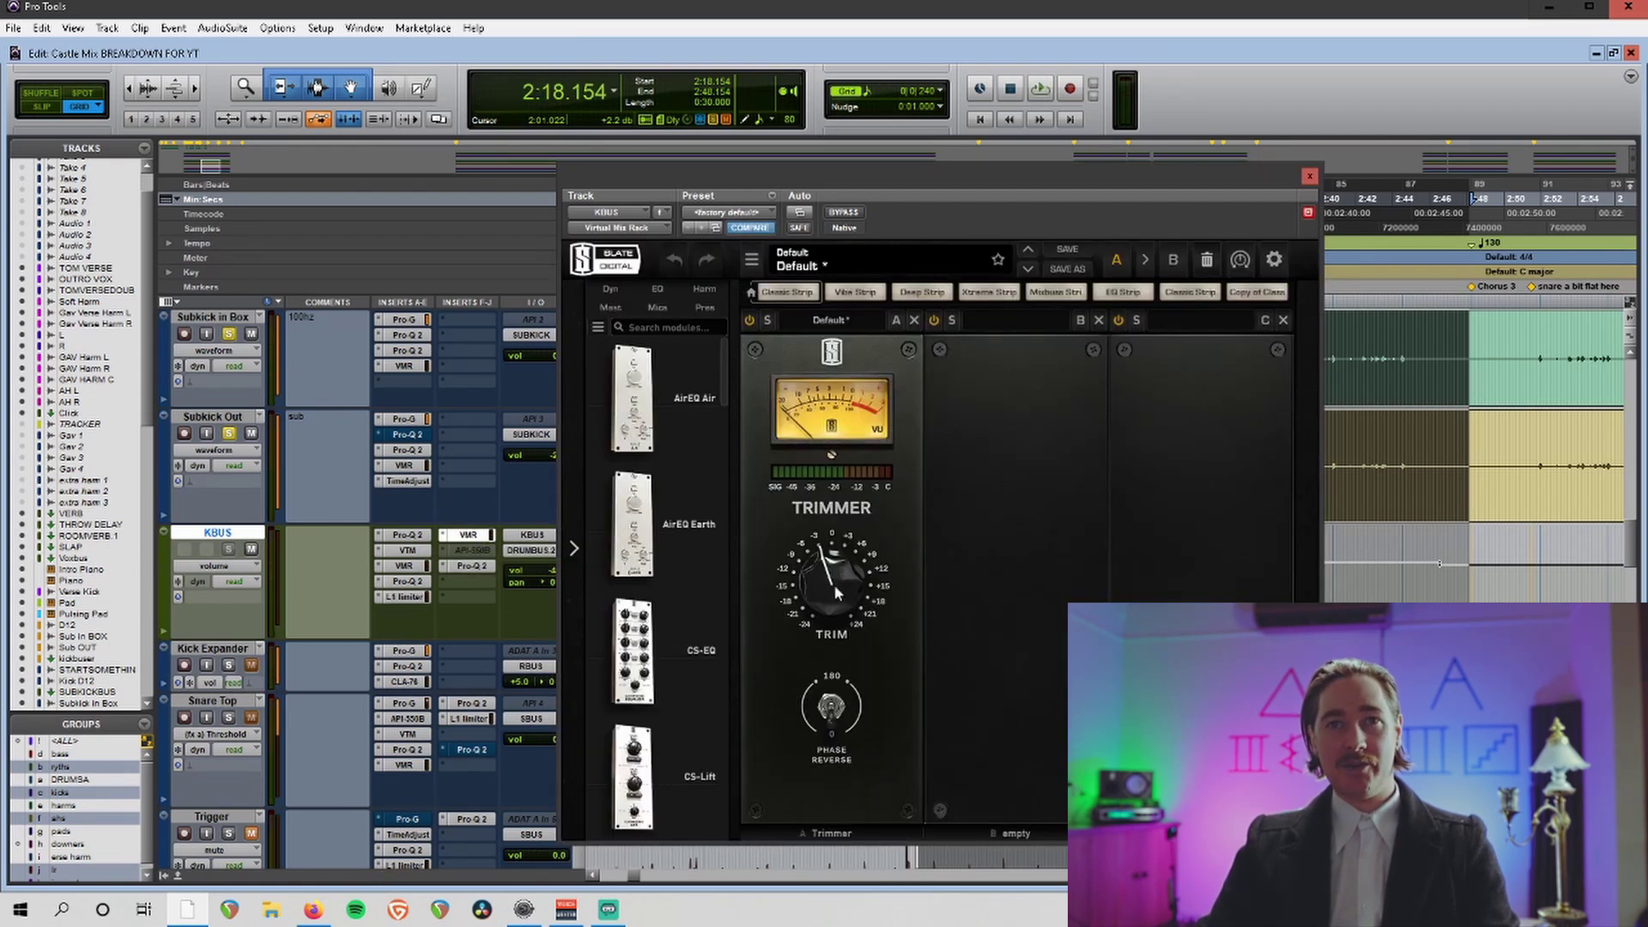
left_click(472, 566)
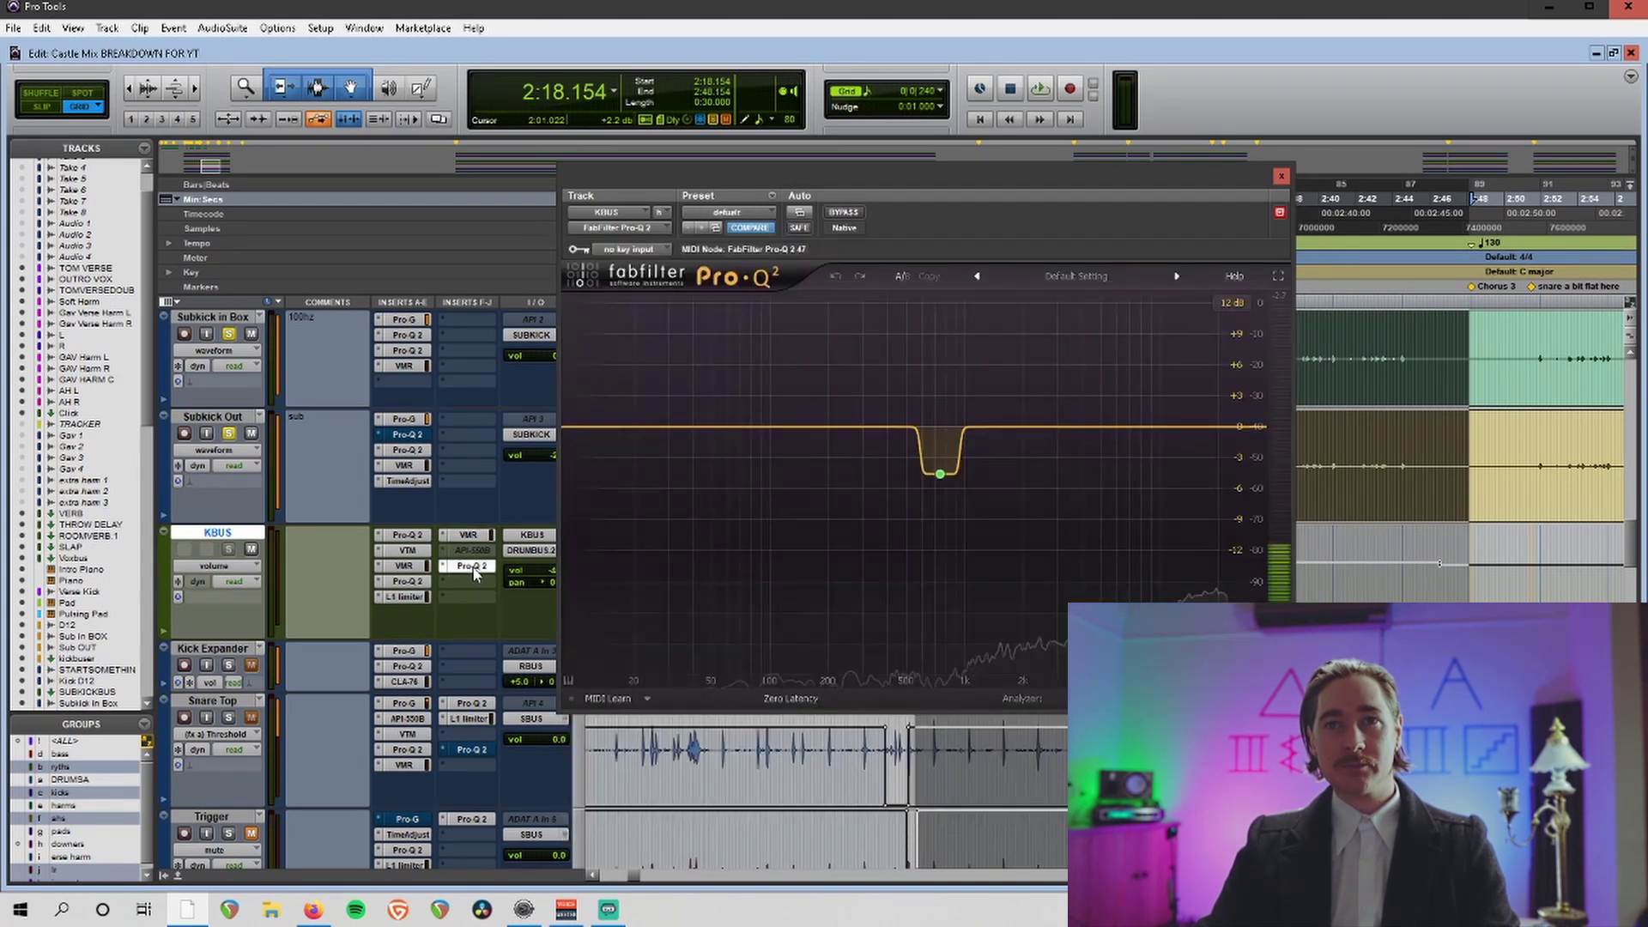
left_click(940, 475)
left_click(1281, 179)
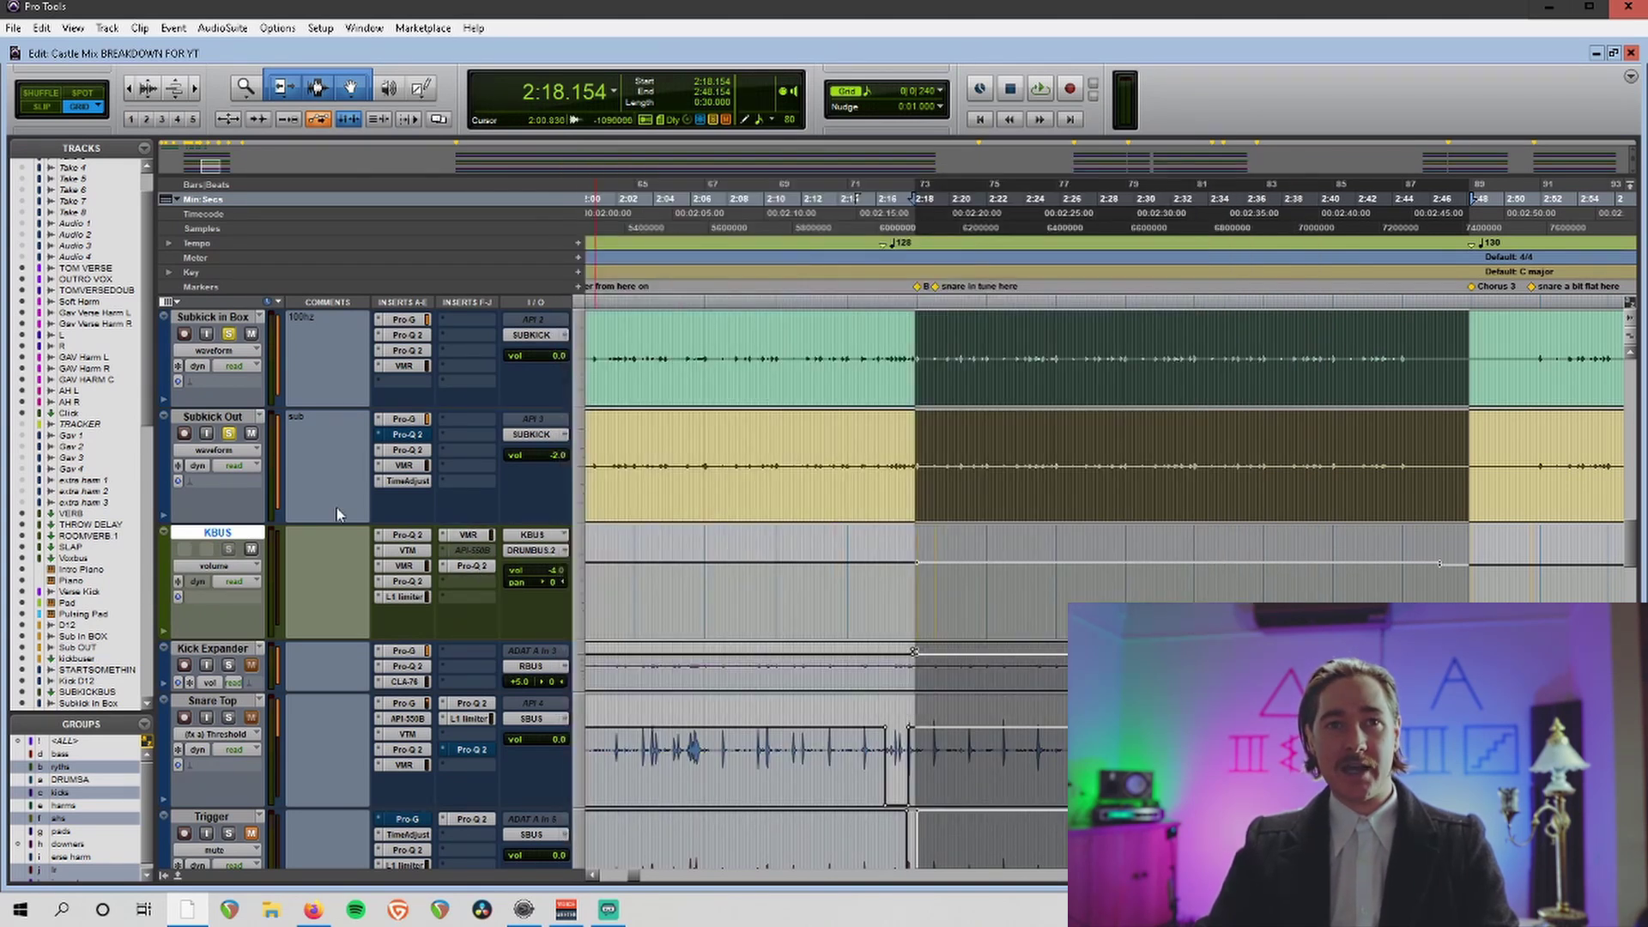
Switch the solo from the kick and subkick tracks to Kick Expander, enlarge that track and start playback.
scroll(258, 605, "up", 4)
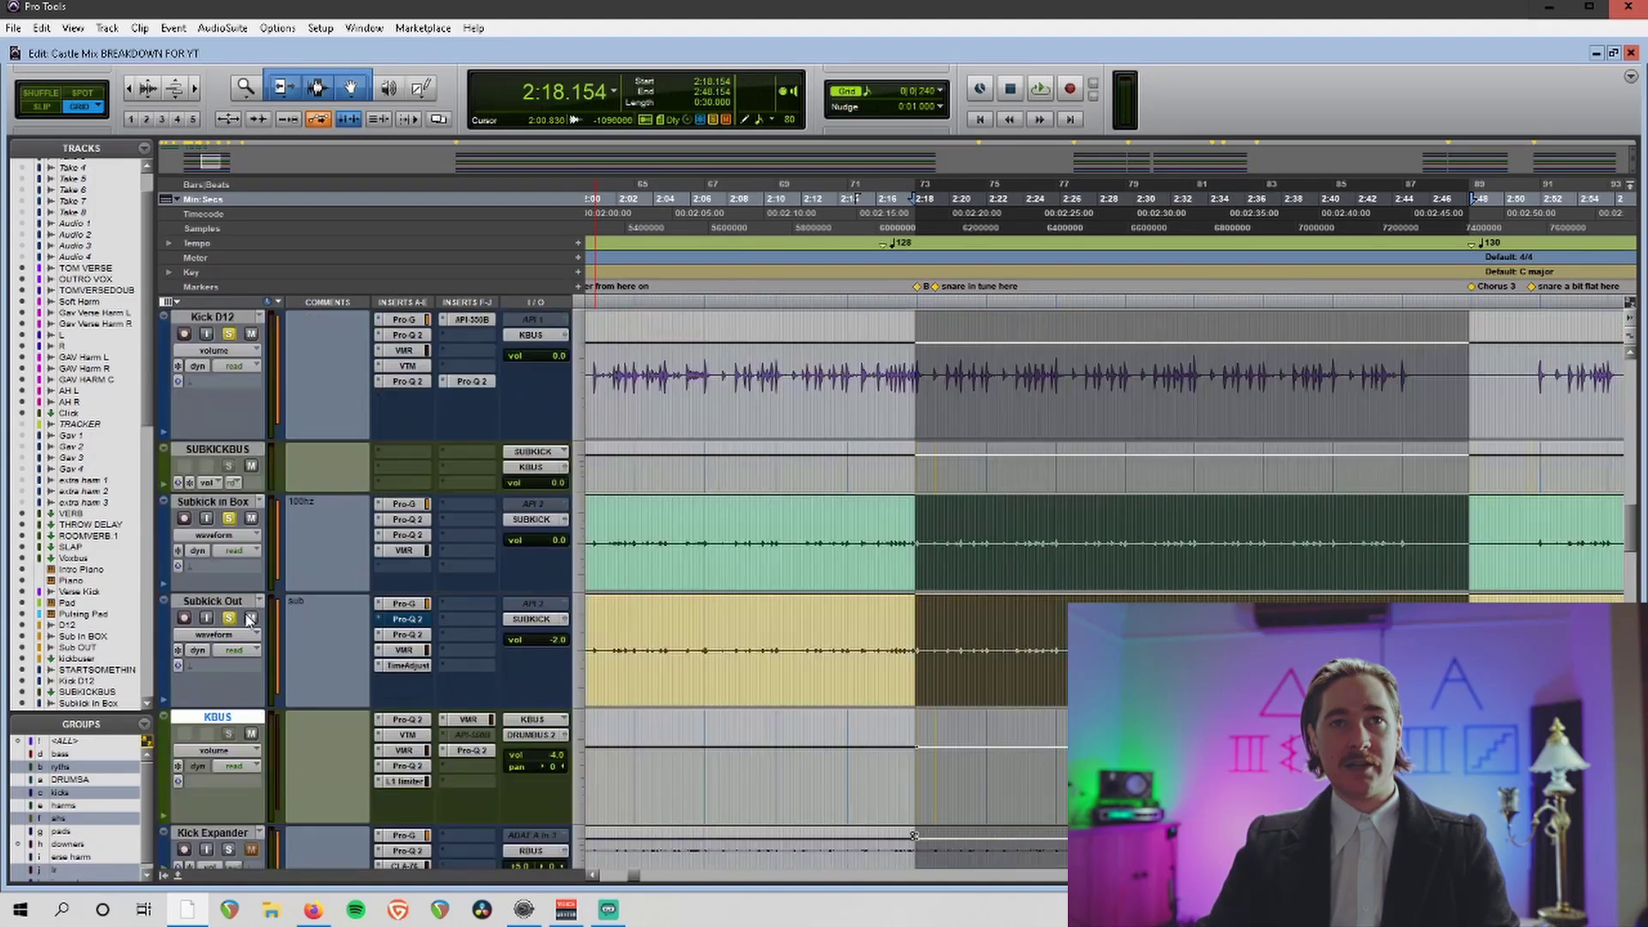
scroll(250, 620, "down", 2)
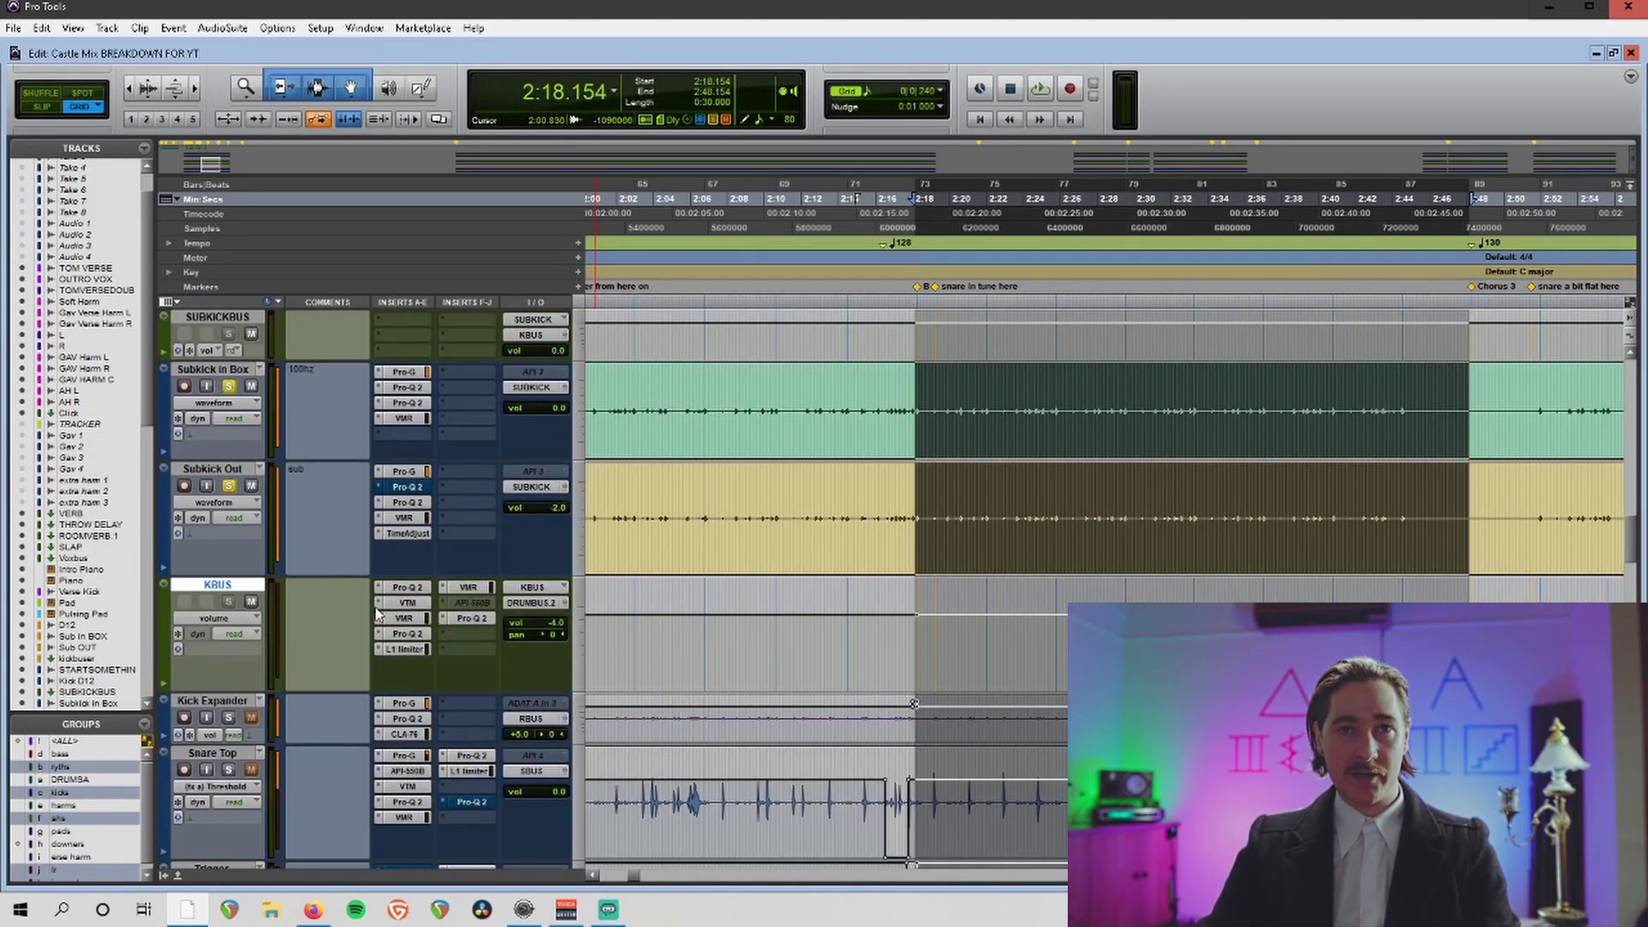
scroll(281, 680, "down", 3)
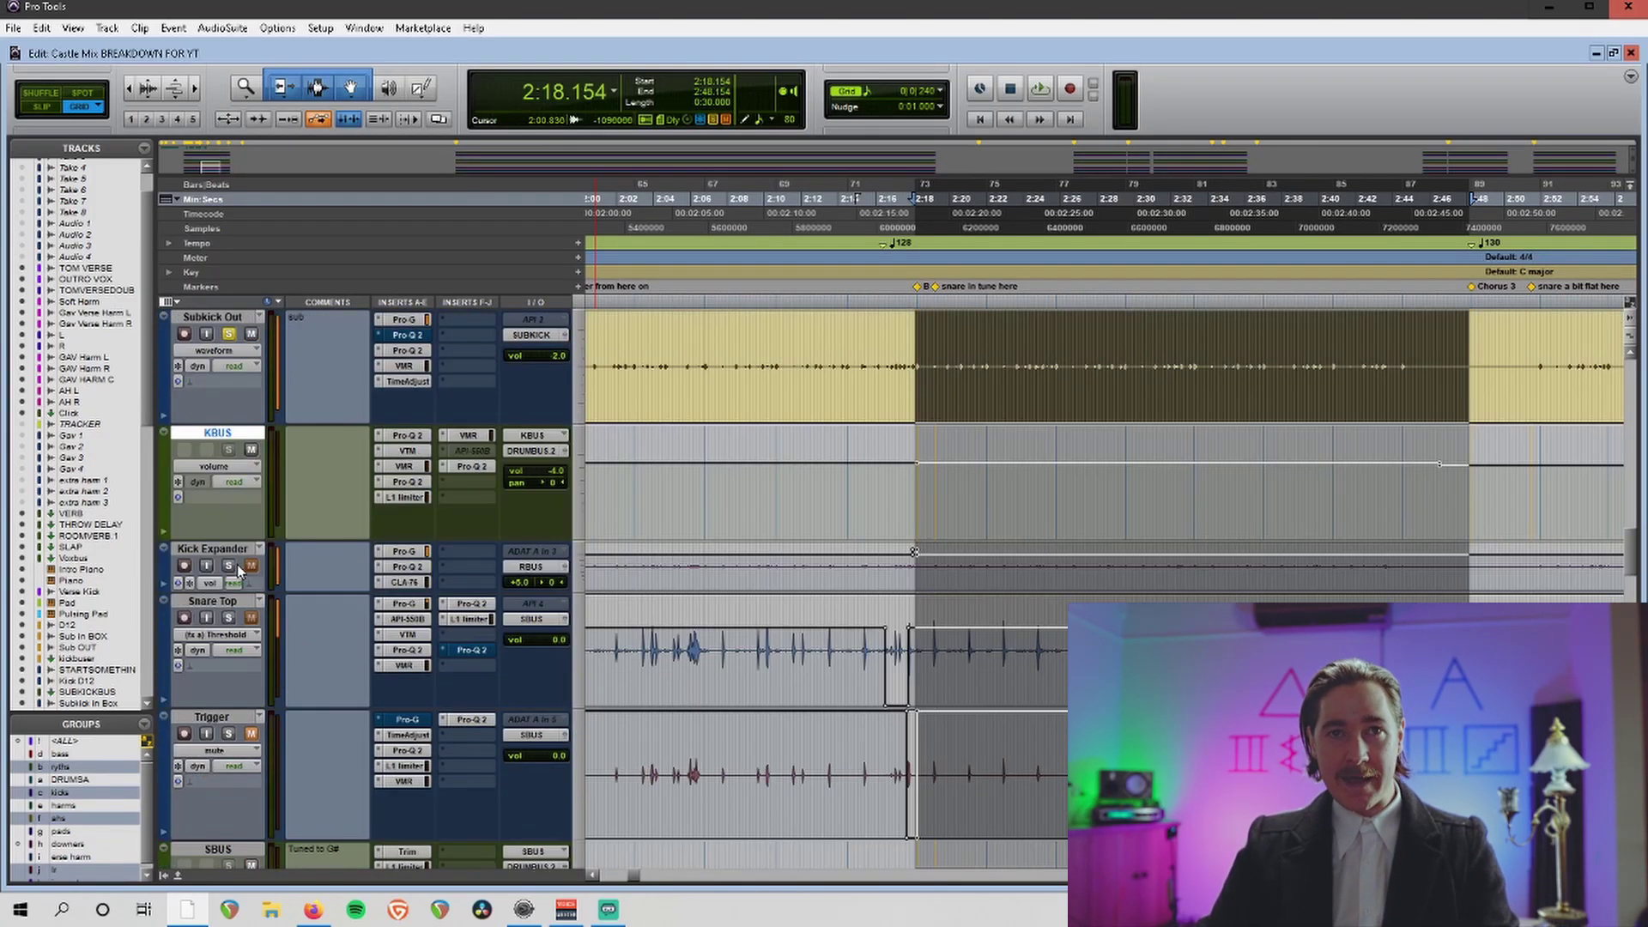
scroll(236, 527, "up", 4)
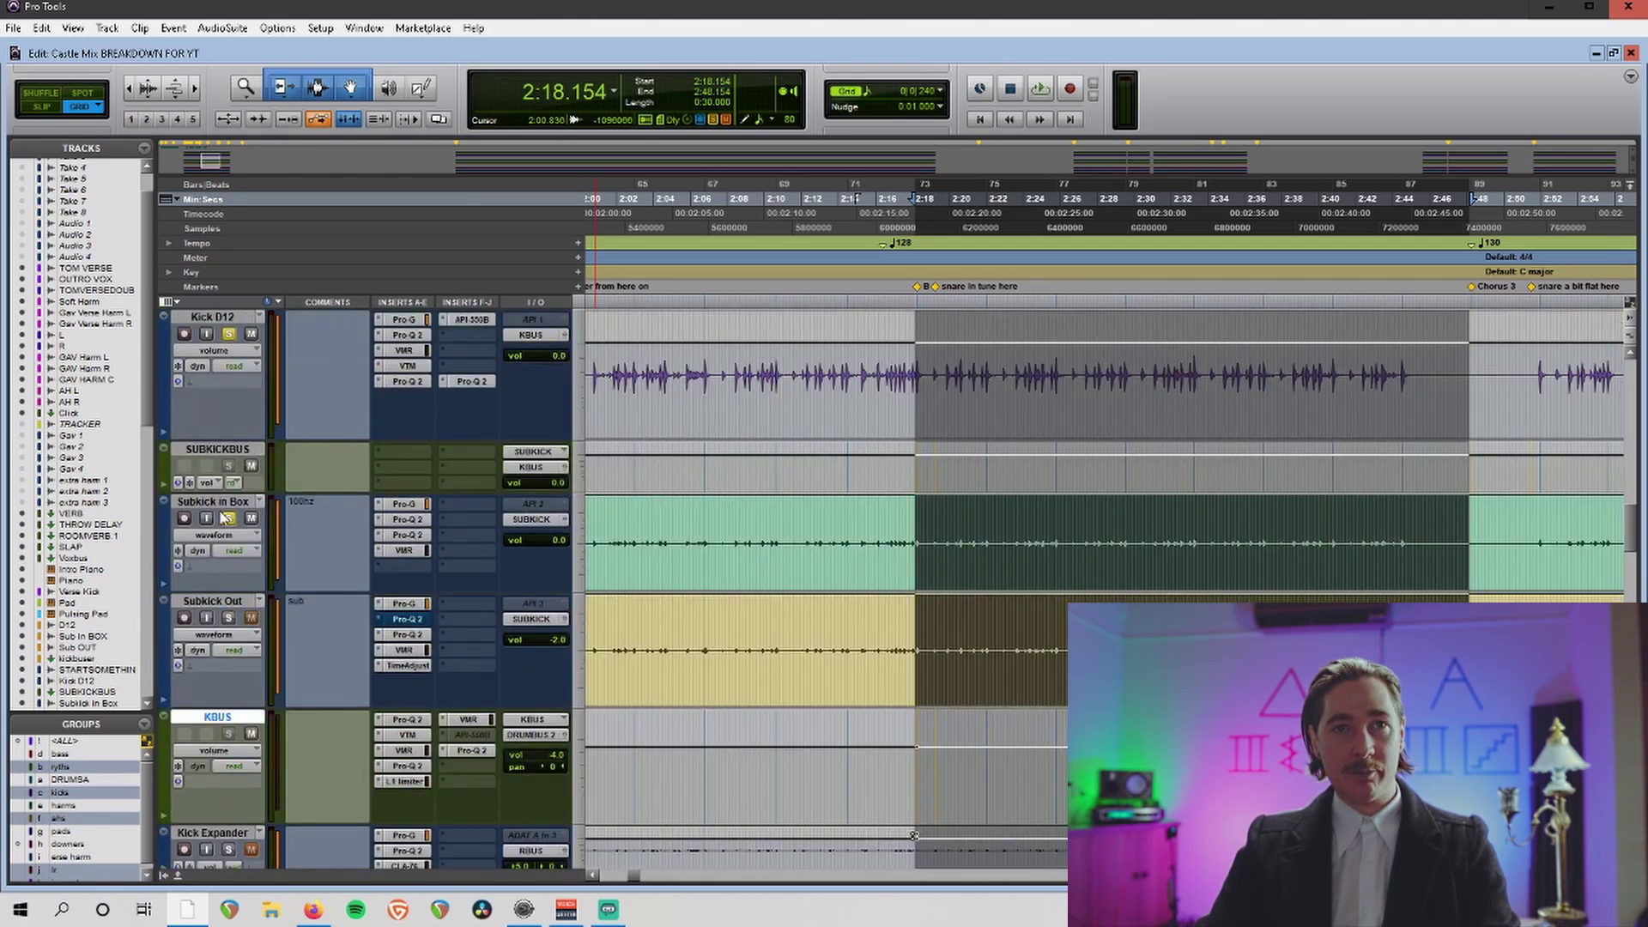
scroll(253, 575, "down", 3)
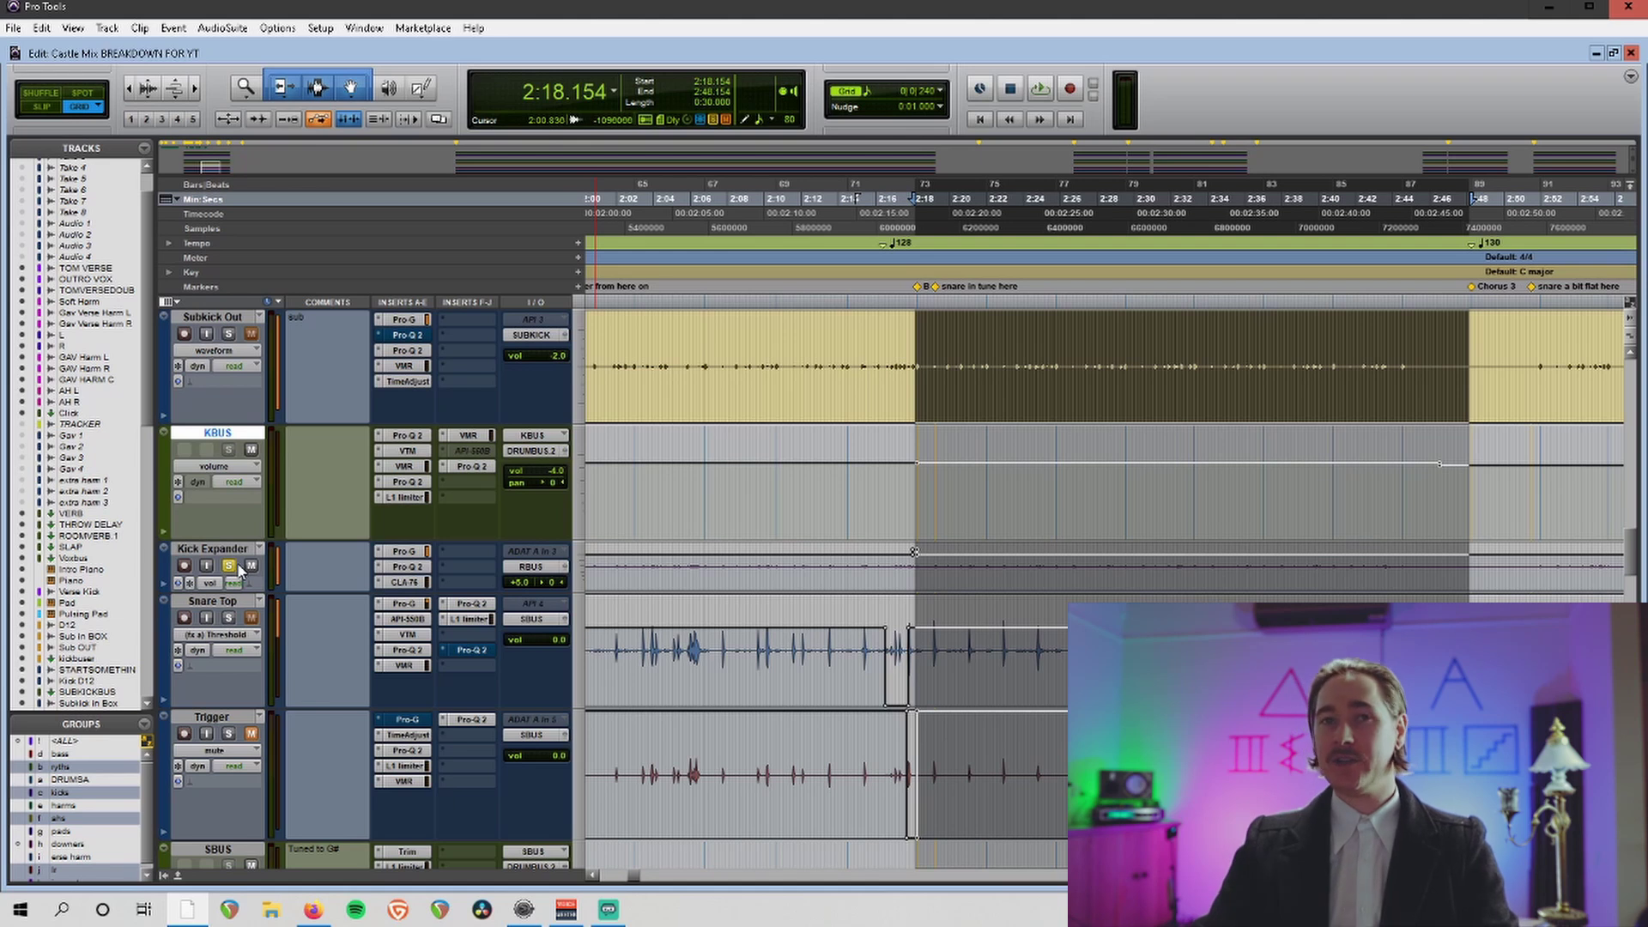
left_click_drag(231, 590, 233, 639)
key("space")
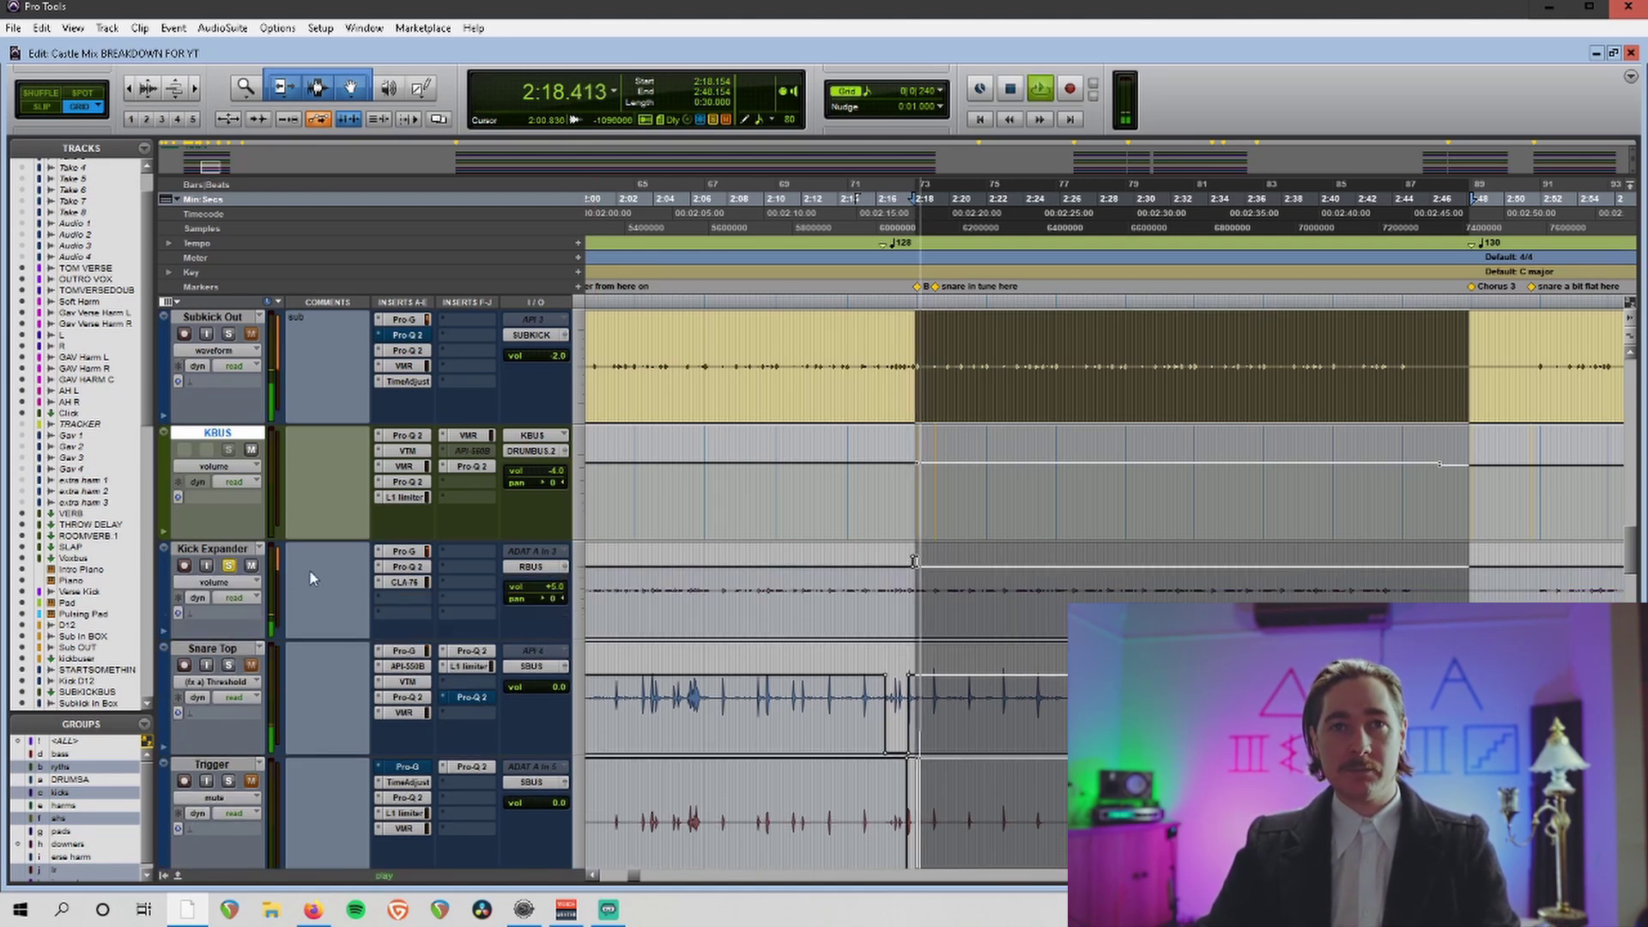
Review the Pro-Q 2 and CLA-76 settings on Kick Expander during playback, return to the Pro-Q 2 and stop.
left_click(409, 568)
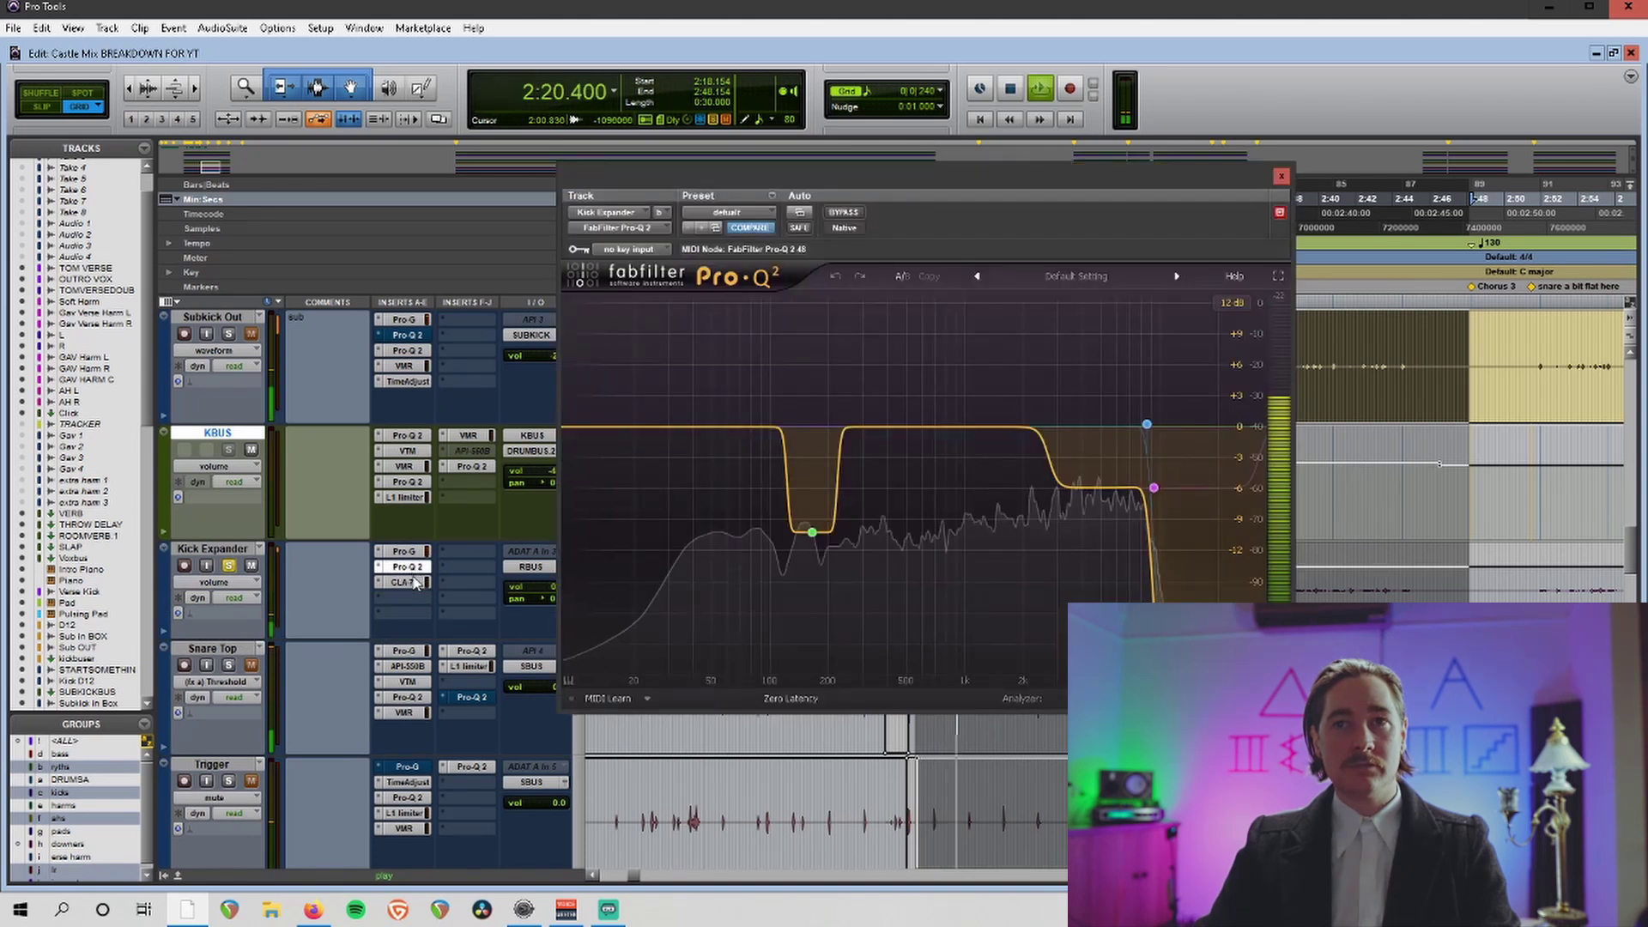
left_click(414, 583)
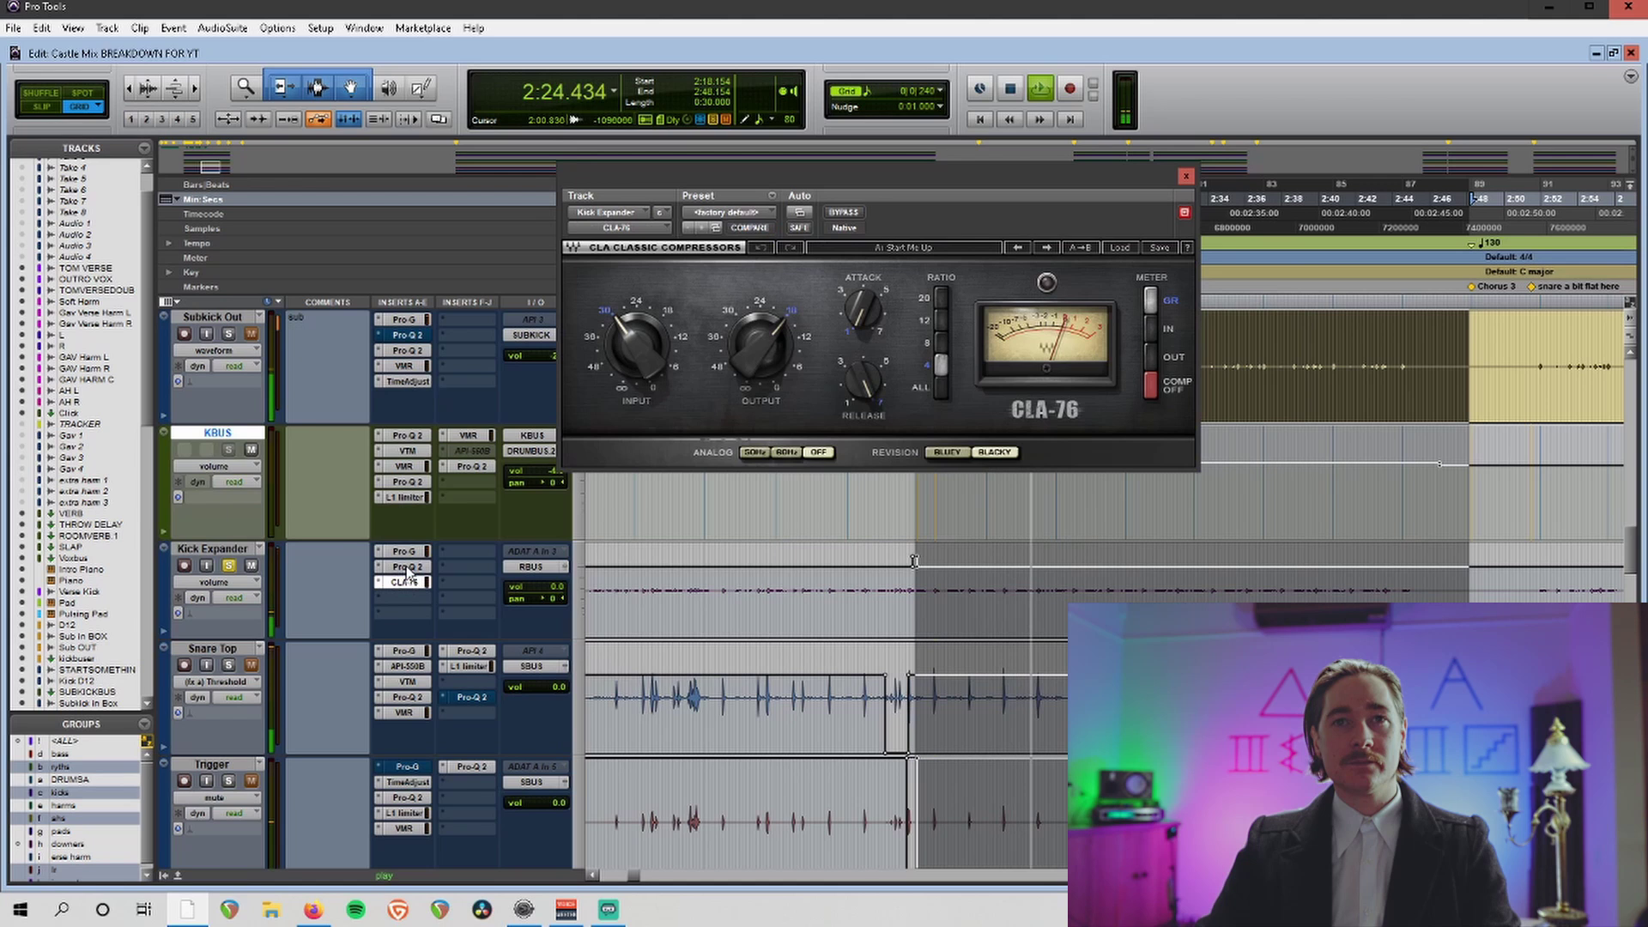
left_click(408, 569)
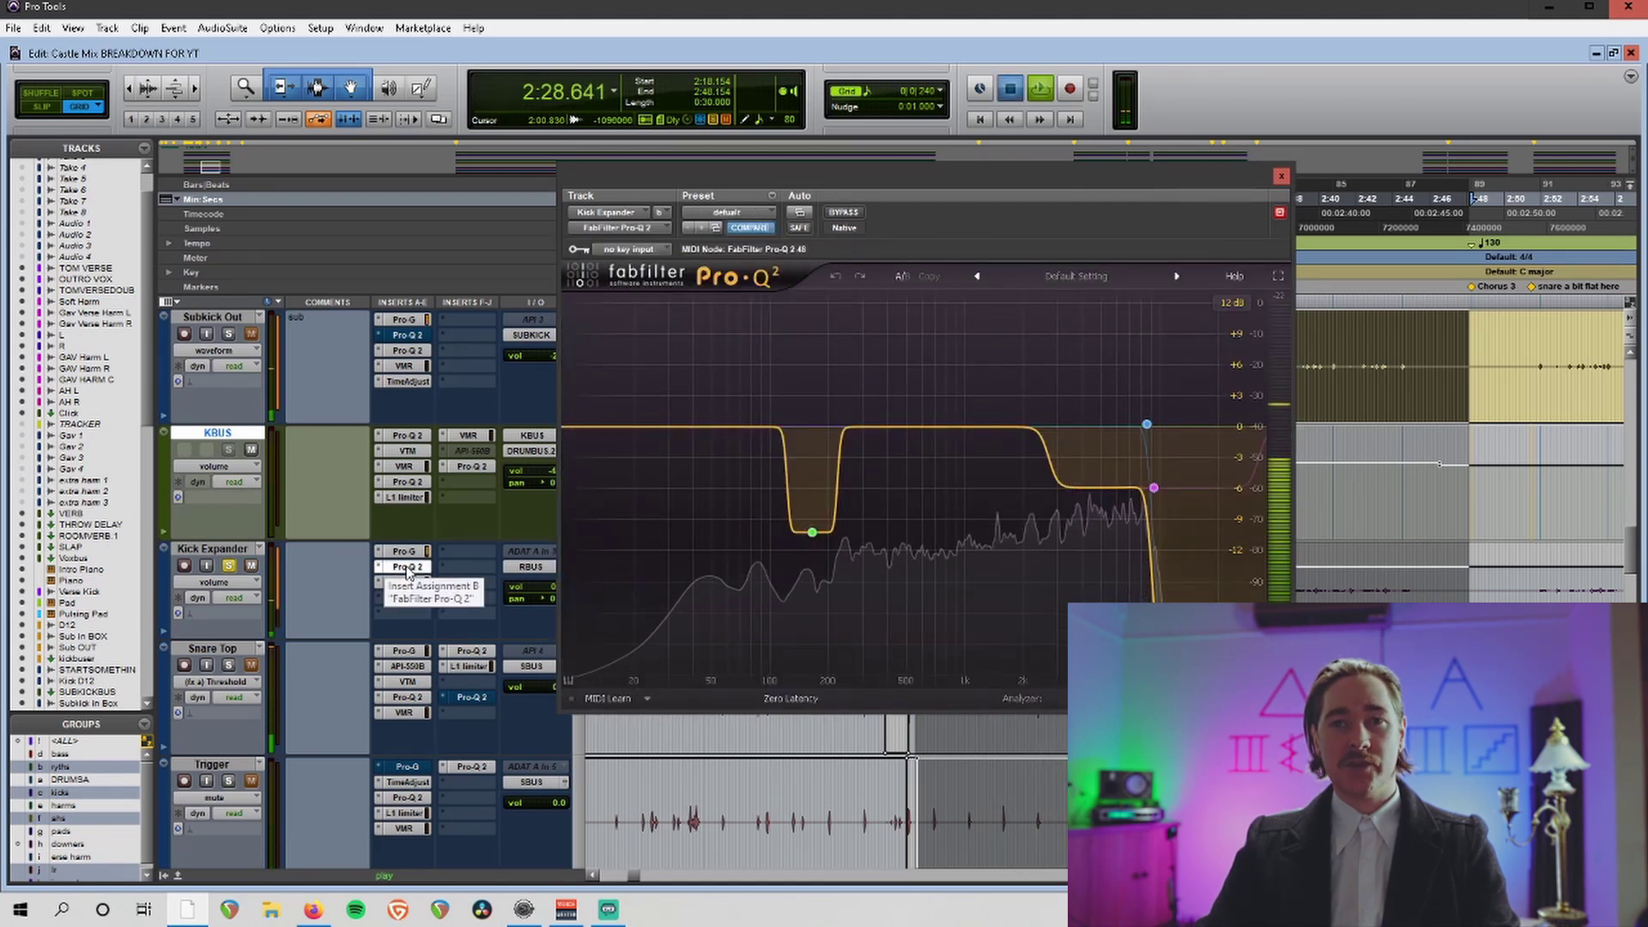
key("space")
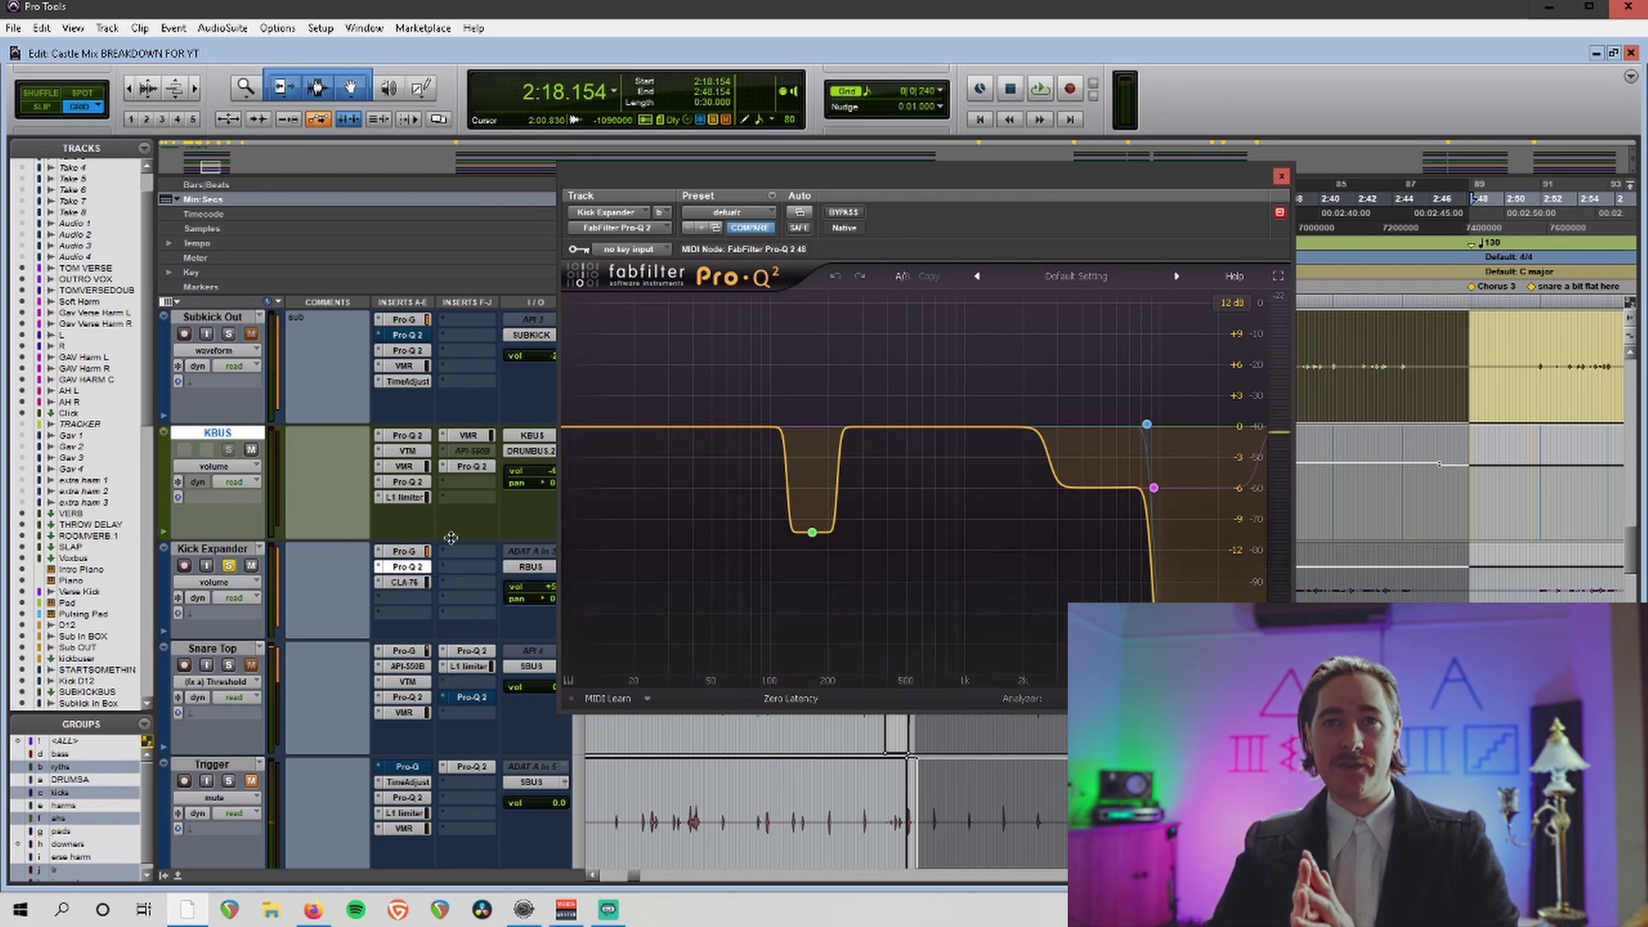
Solo the Kick D12 and subkick tracks again and compare them in playback with Kick Expander's solo on and off.
scroll(196, 550, "up", 3)
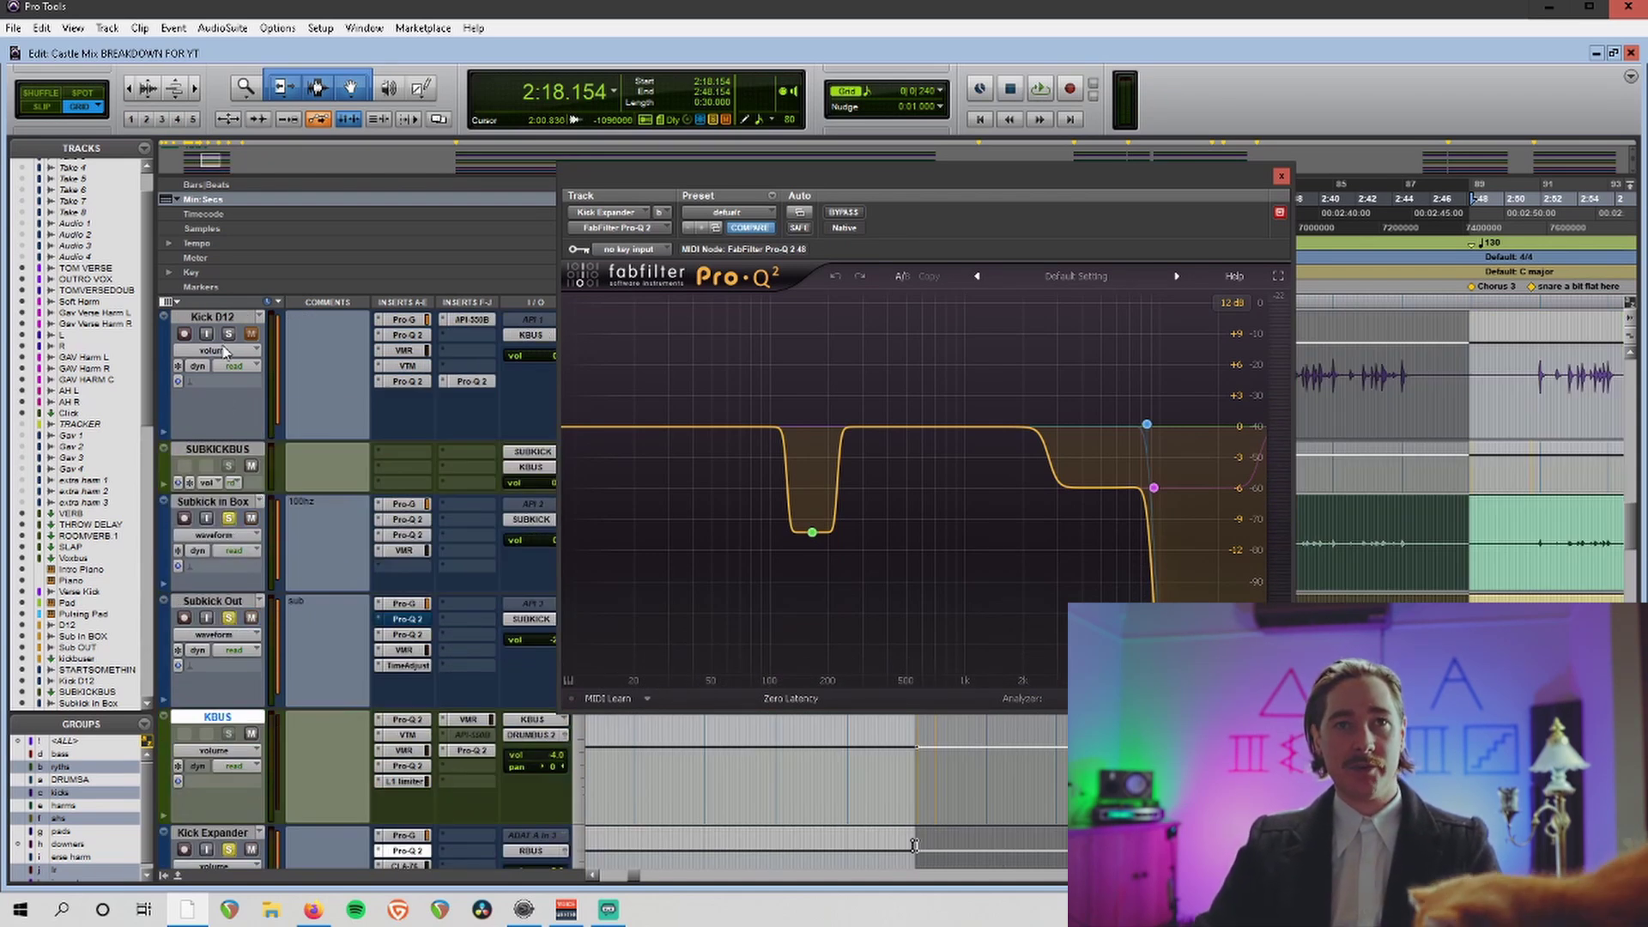
key("space")
scroll(296, 576, "down", 1)
scroll(296, 576, "down", 2)
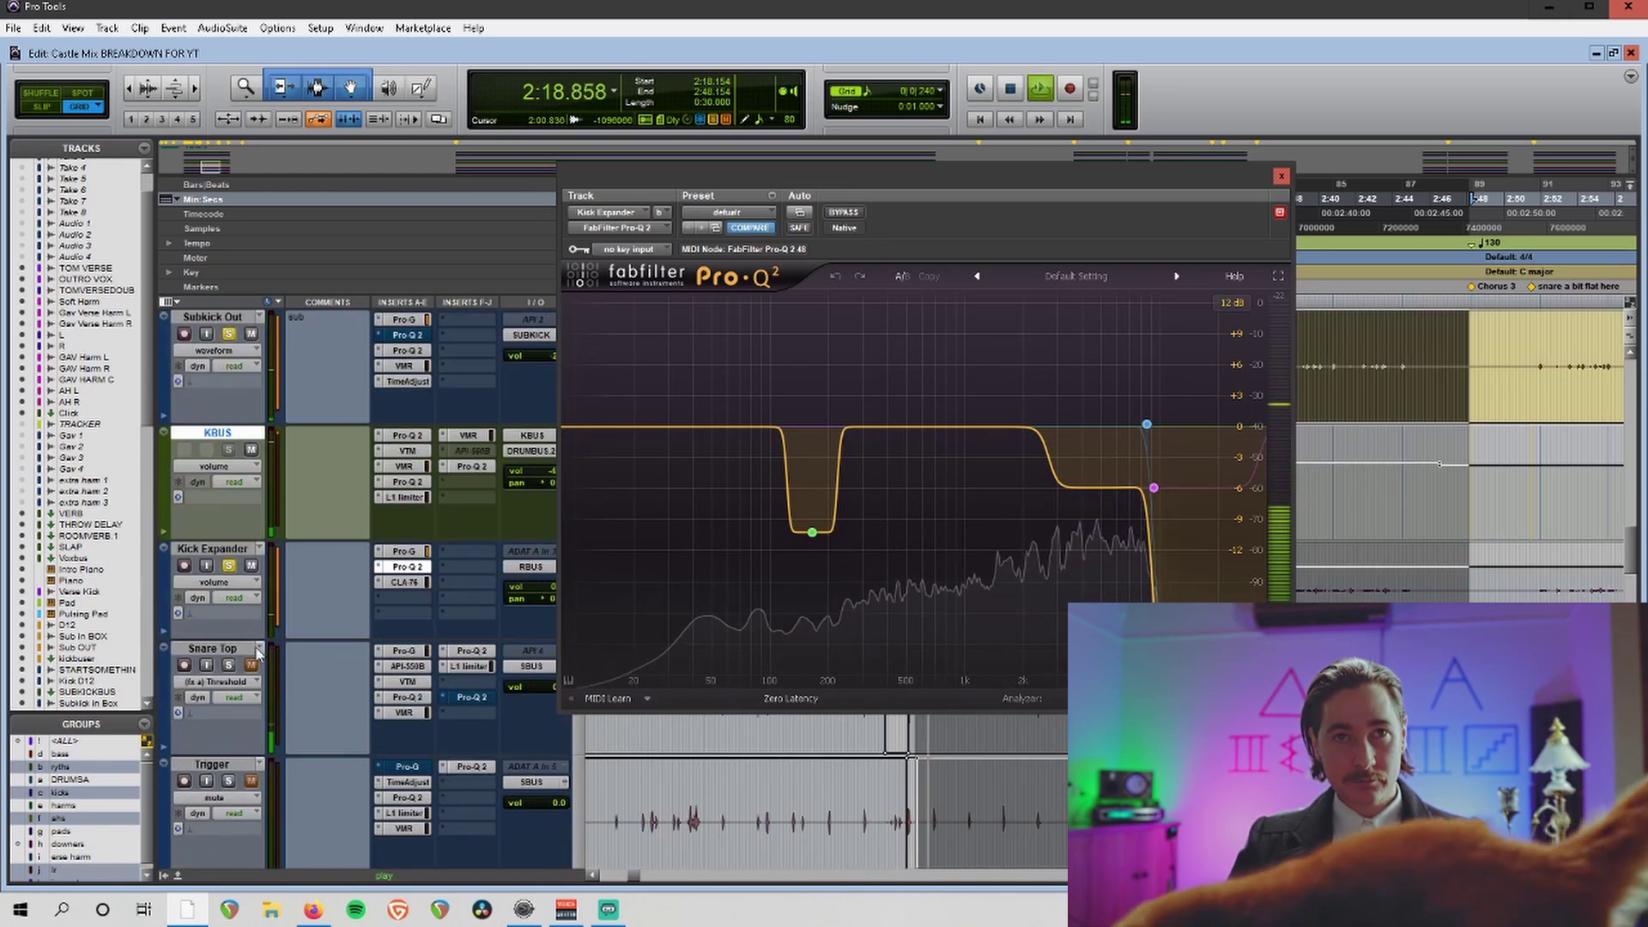
left_click(228, 565)
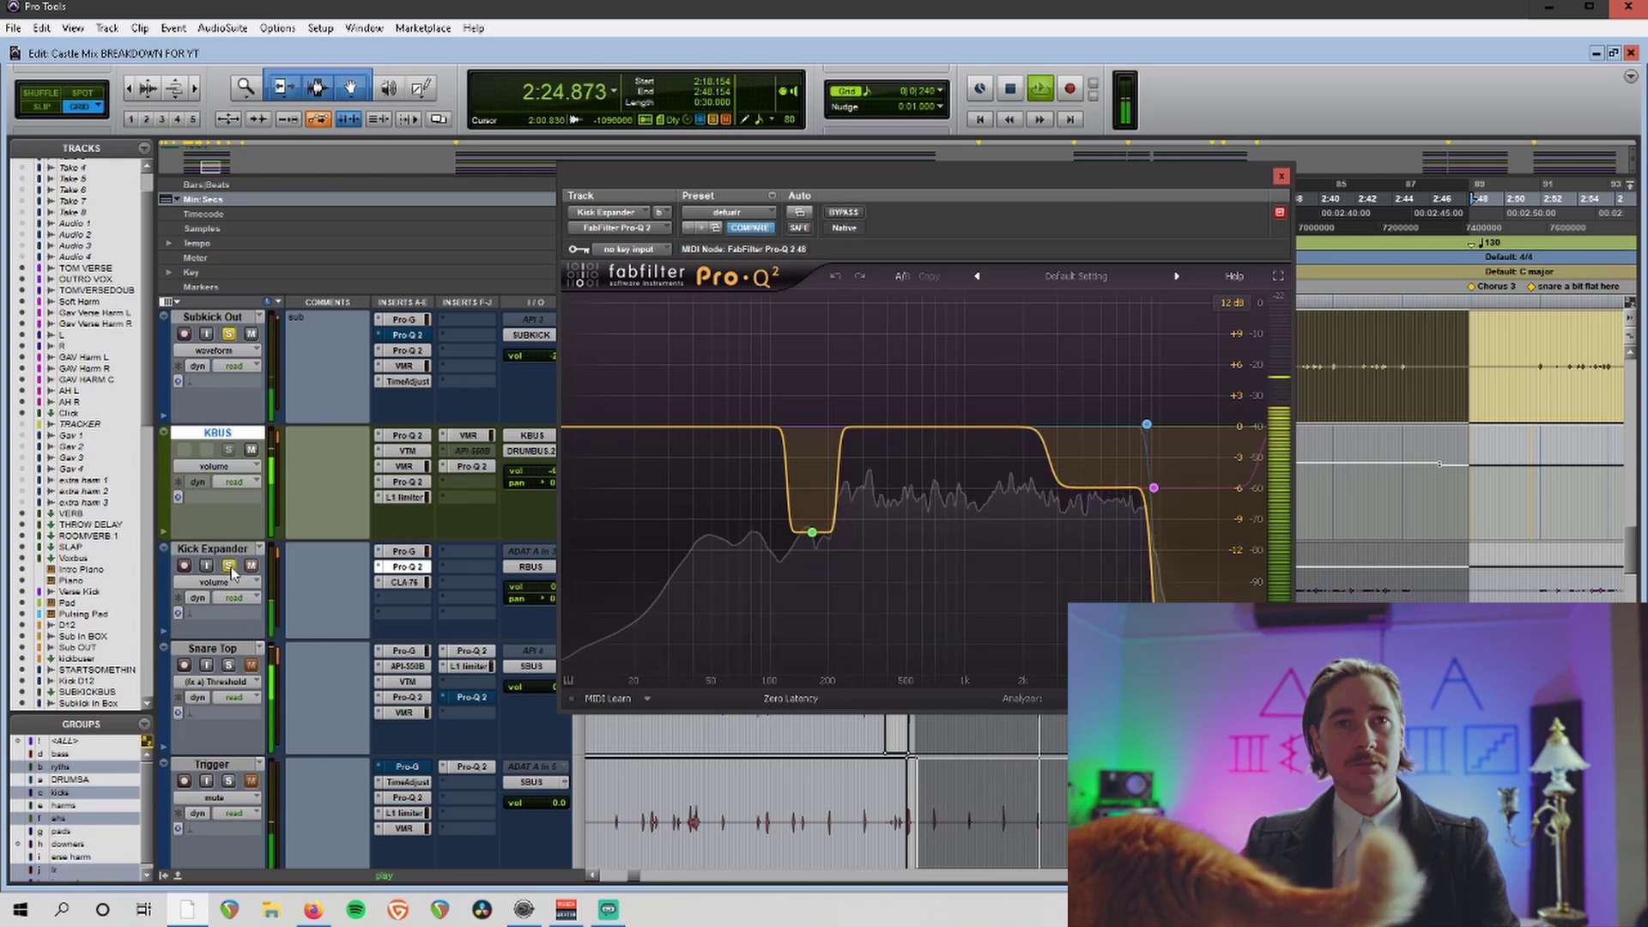
left_click(228, 566)
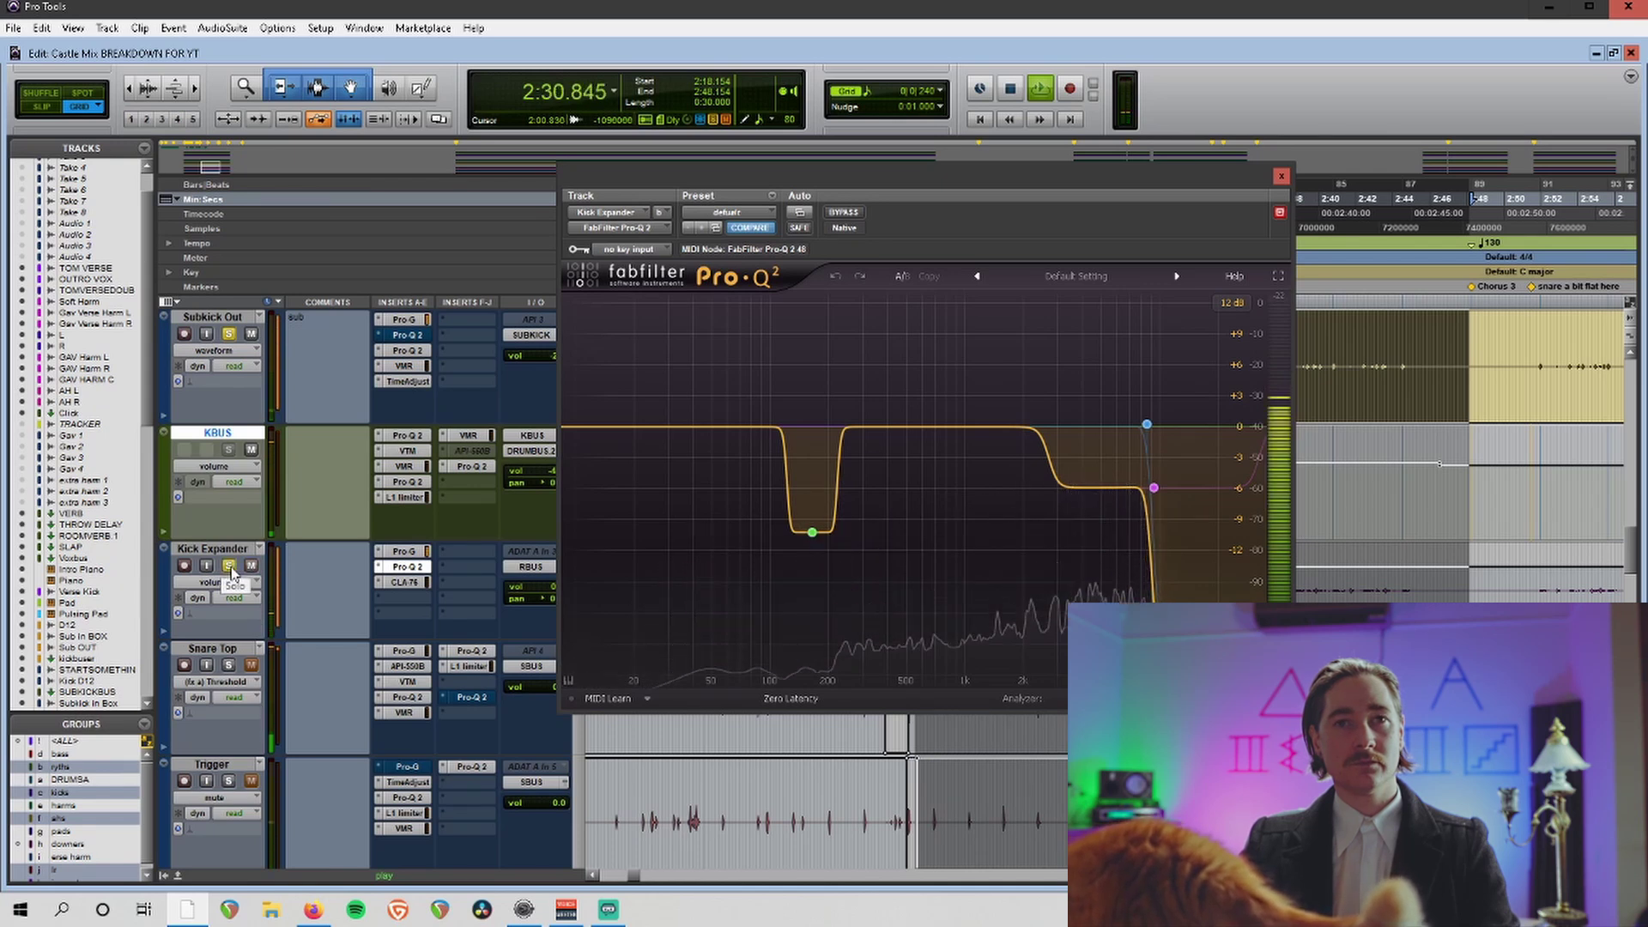
key("space")
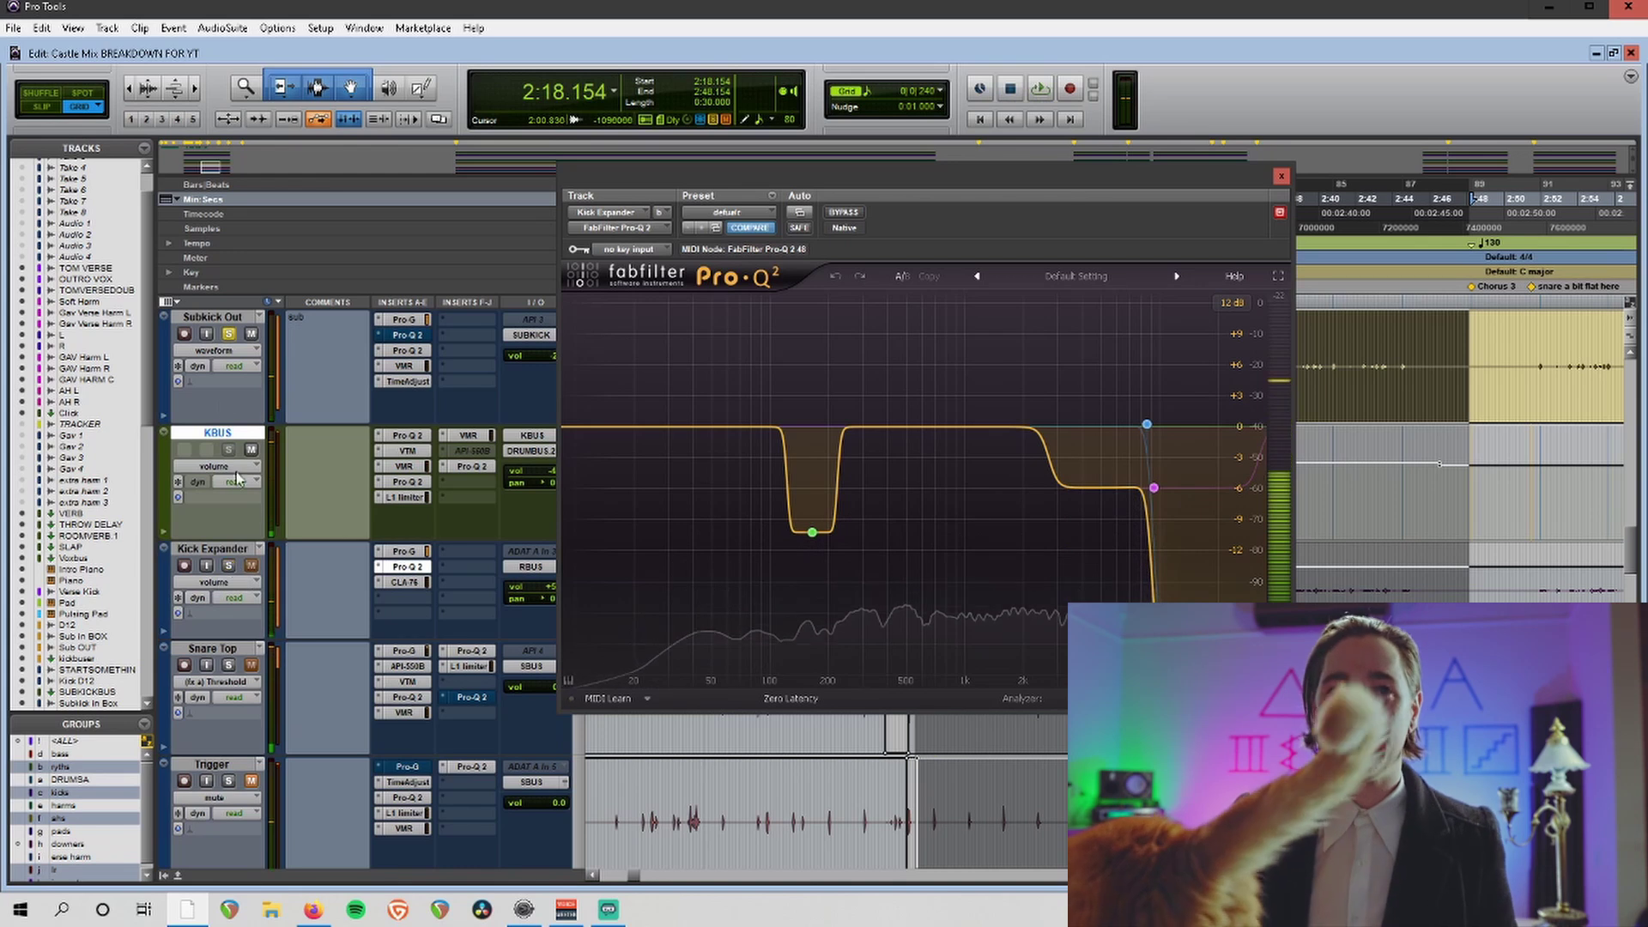
Replace the kick and subkick solos with a solo on the K/S Mic track, and close the Pro-Q 2 window.
scroll(215, 418, "up", 3)
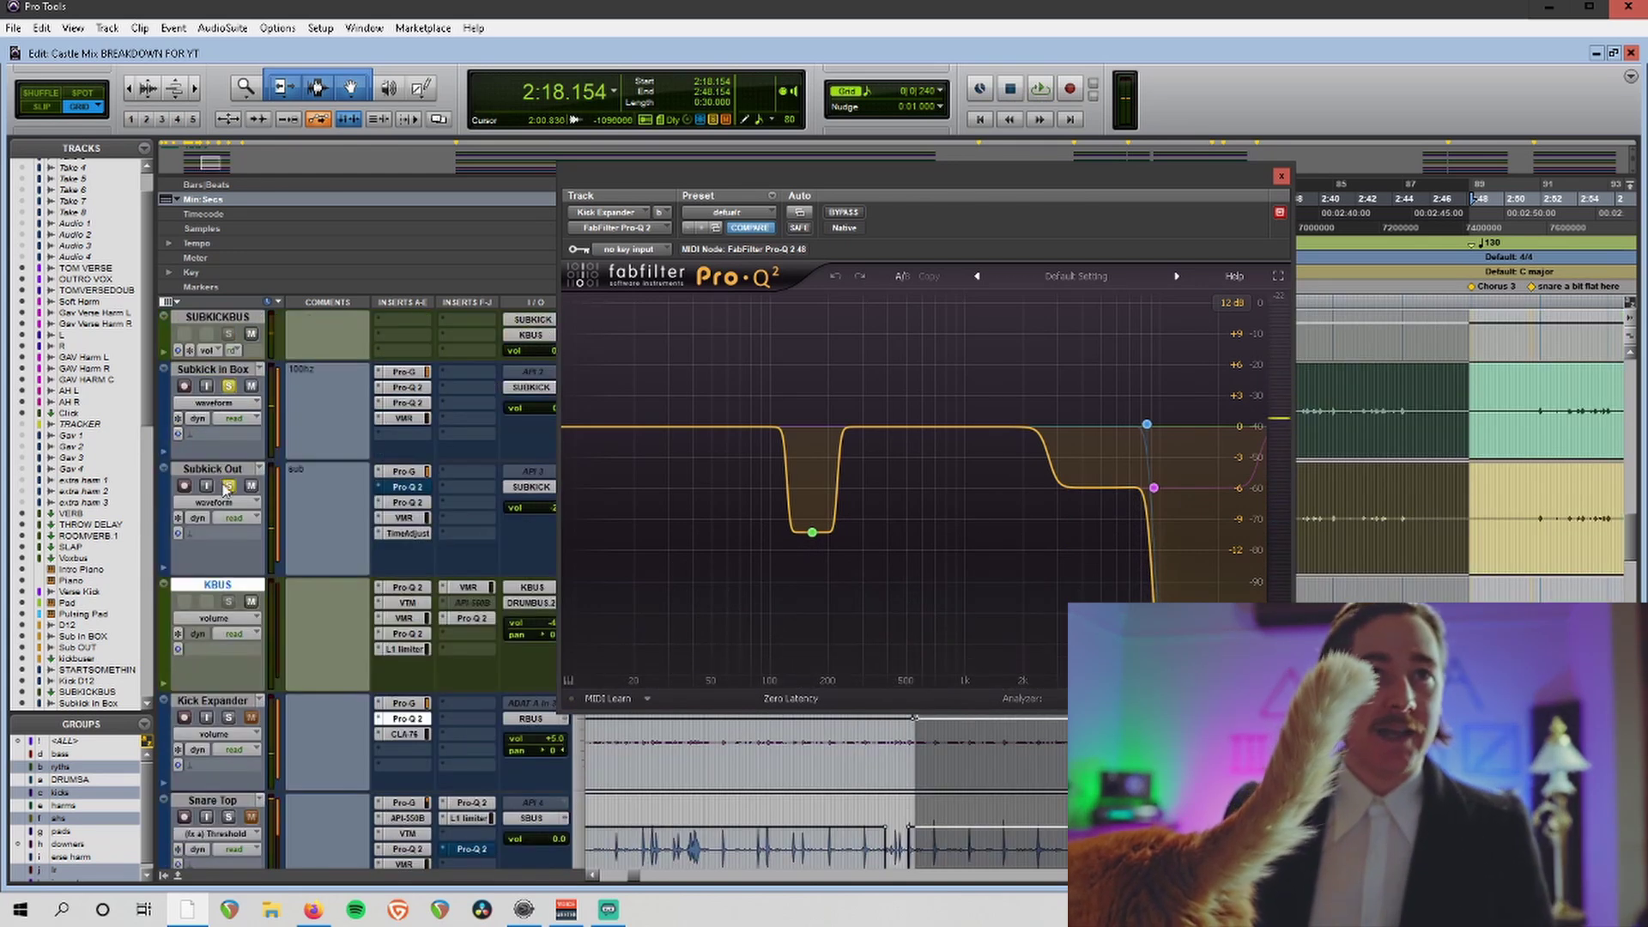
scroll(239, 395, "up", 3)
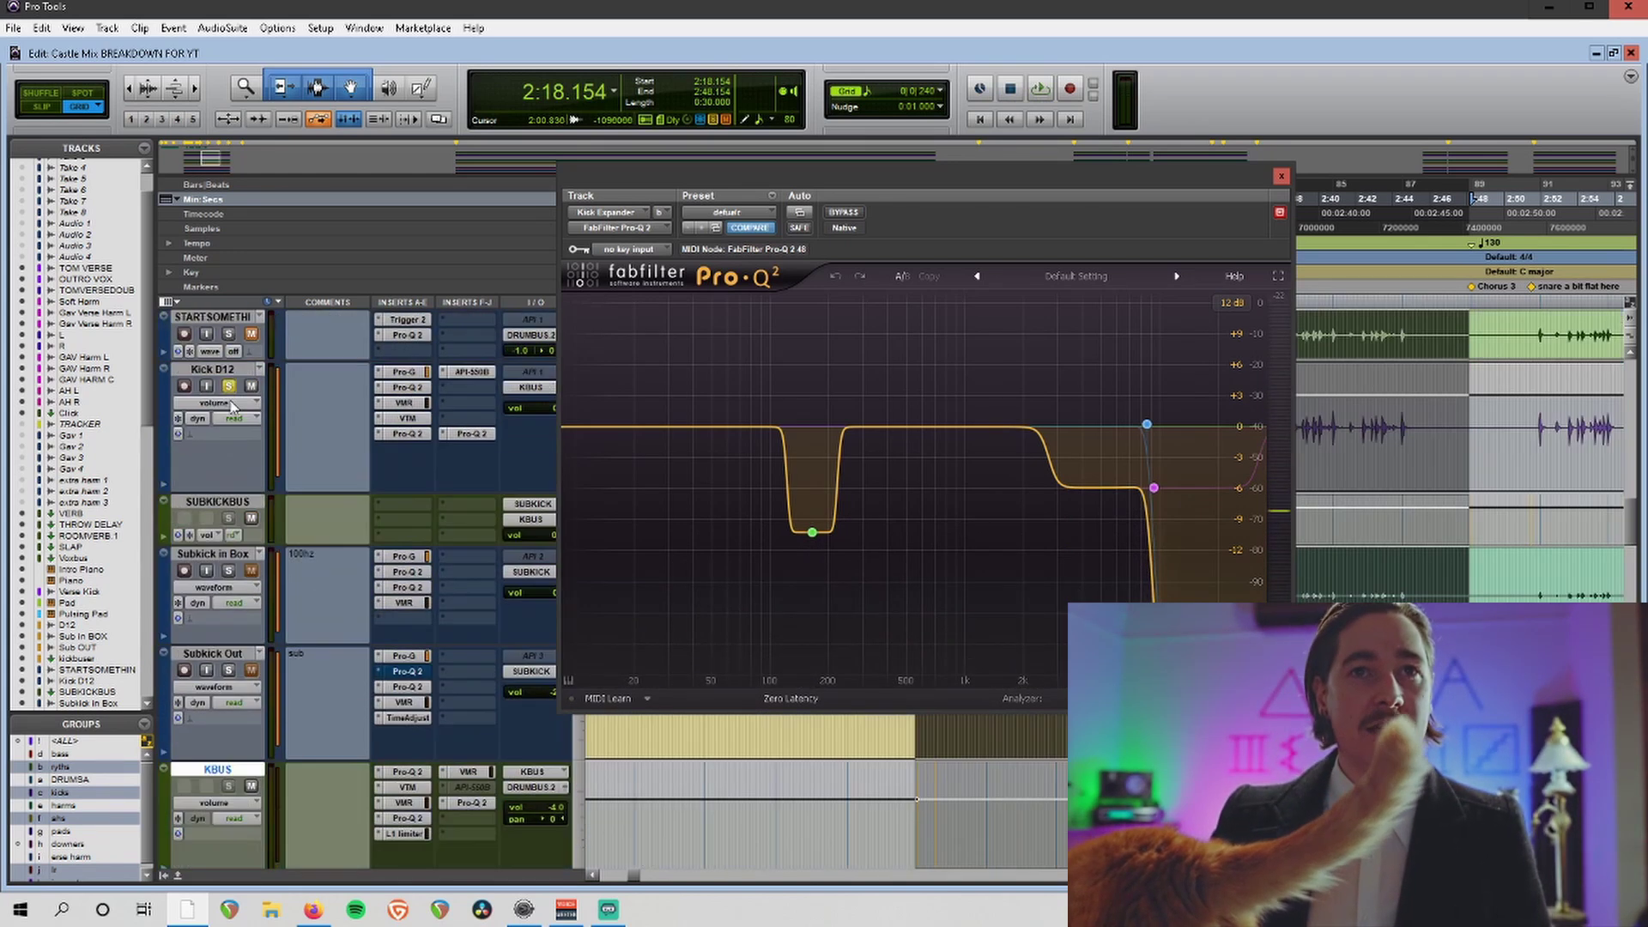
scroll(228, 395, "down", 10)
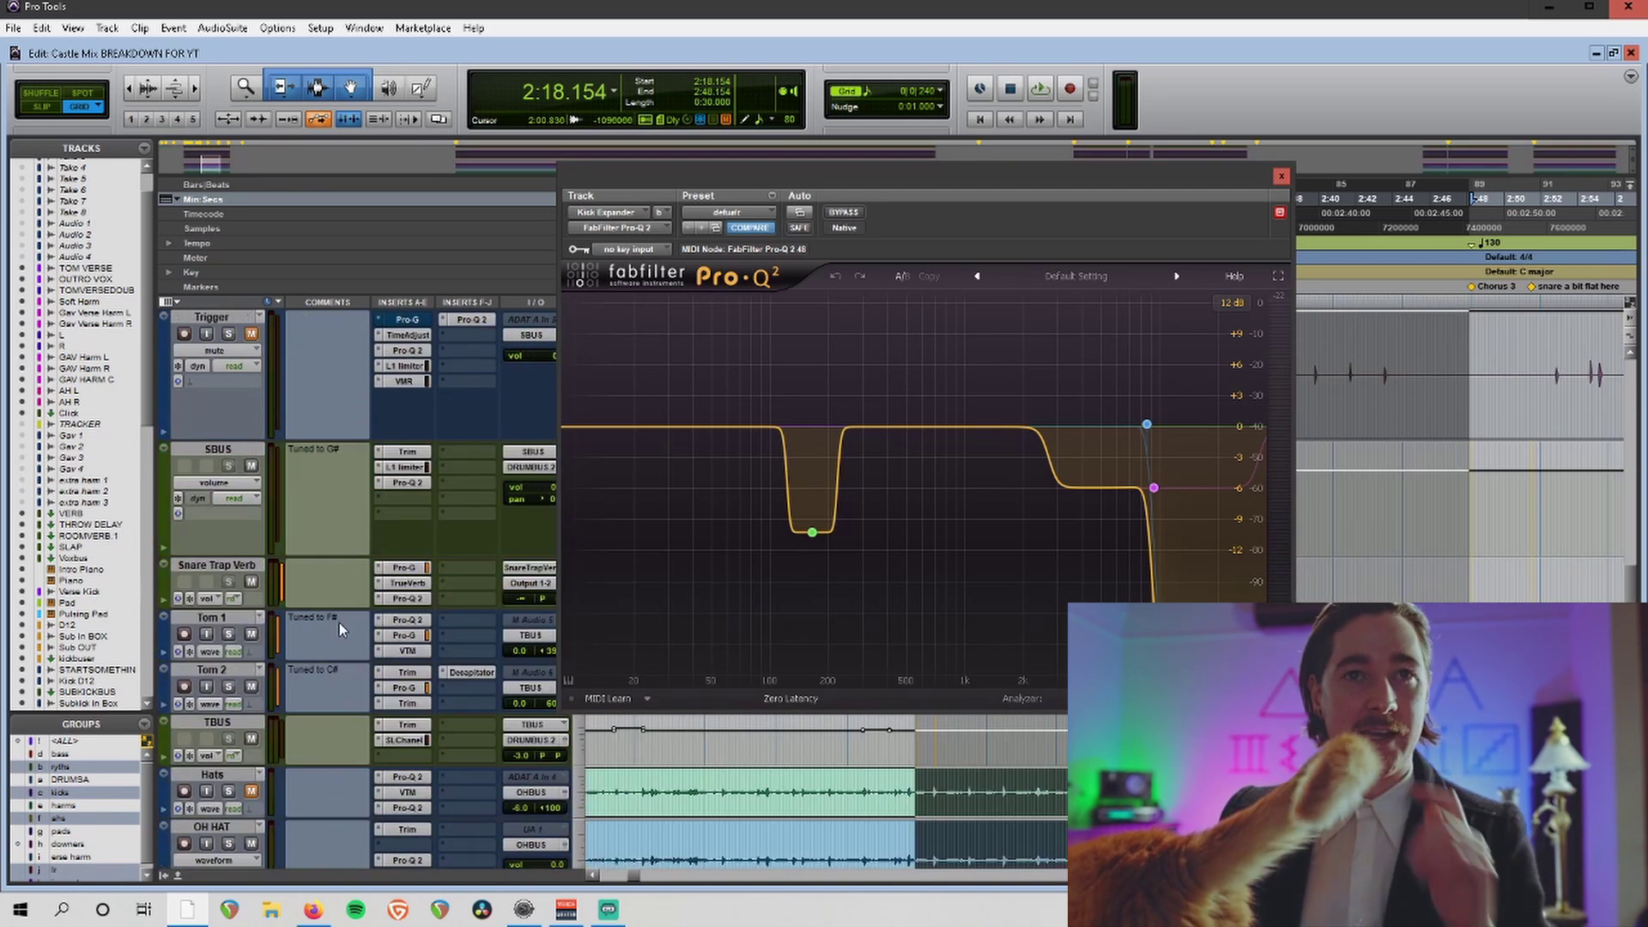
scroll(318, 661, "down", 8)
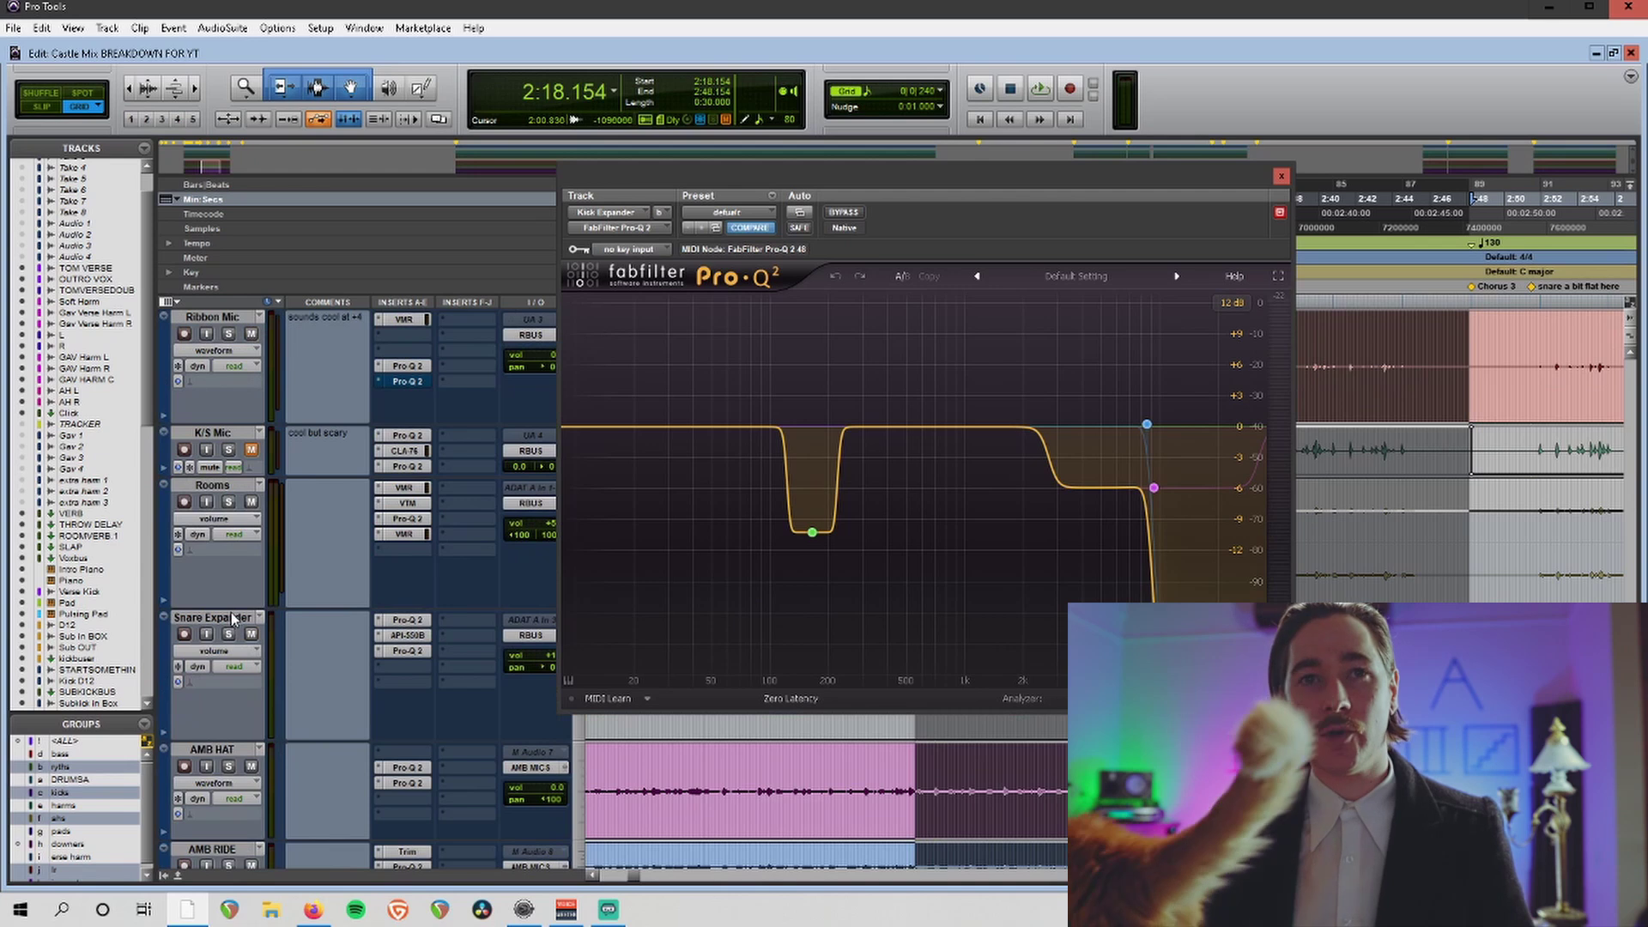
scroll(232, 618, "down", 2)
scroll(232, 617, "up", 3)
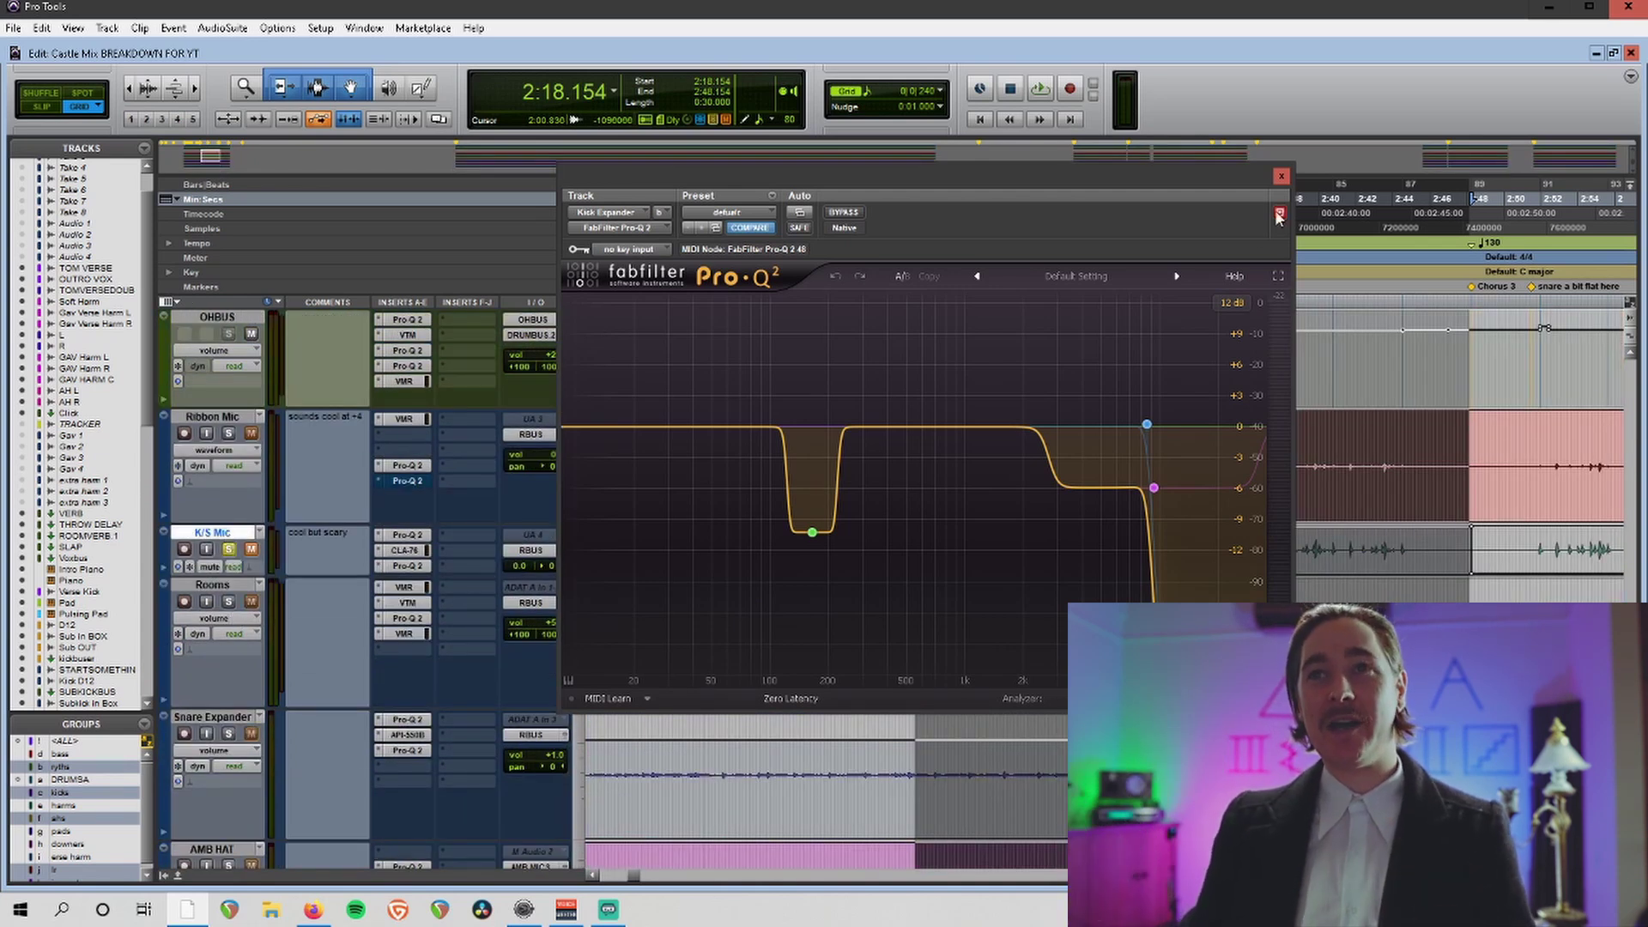
left_click(1280, 177)
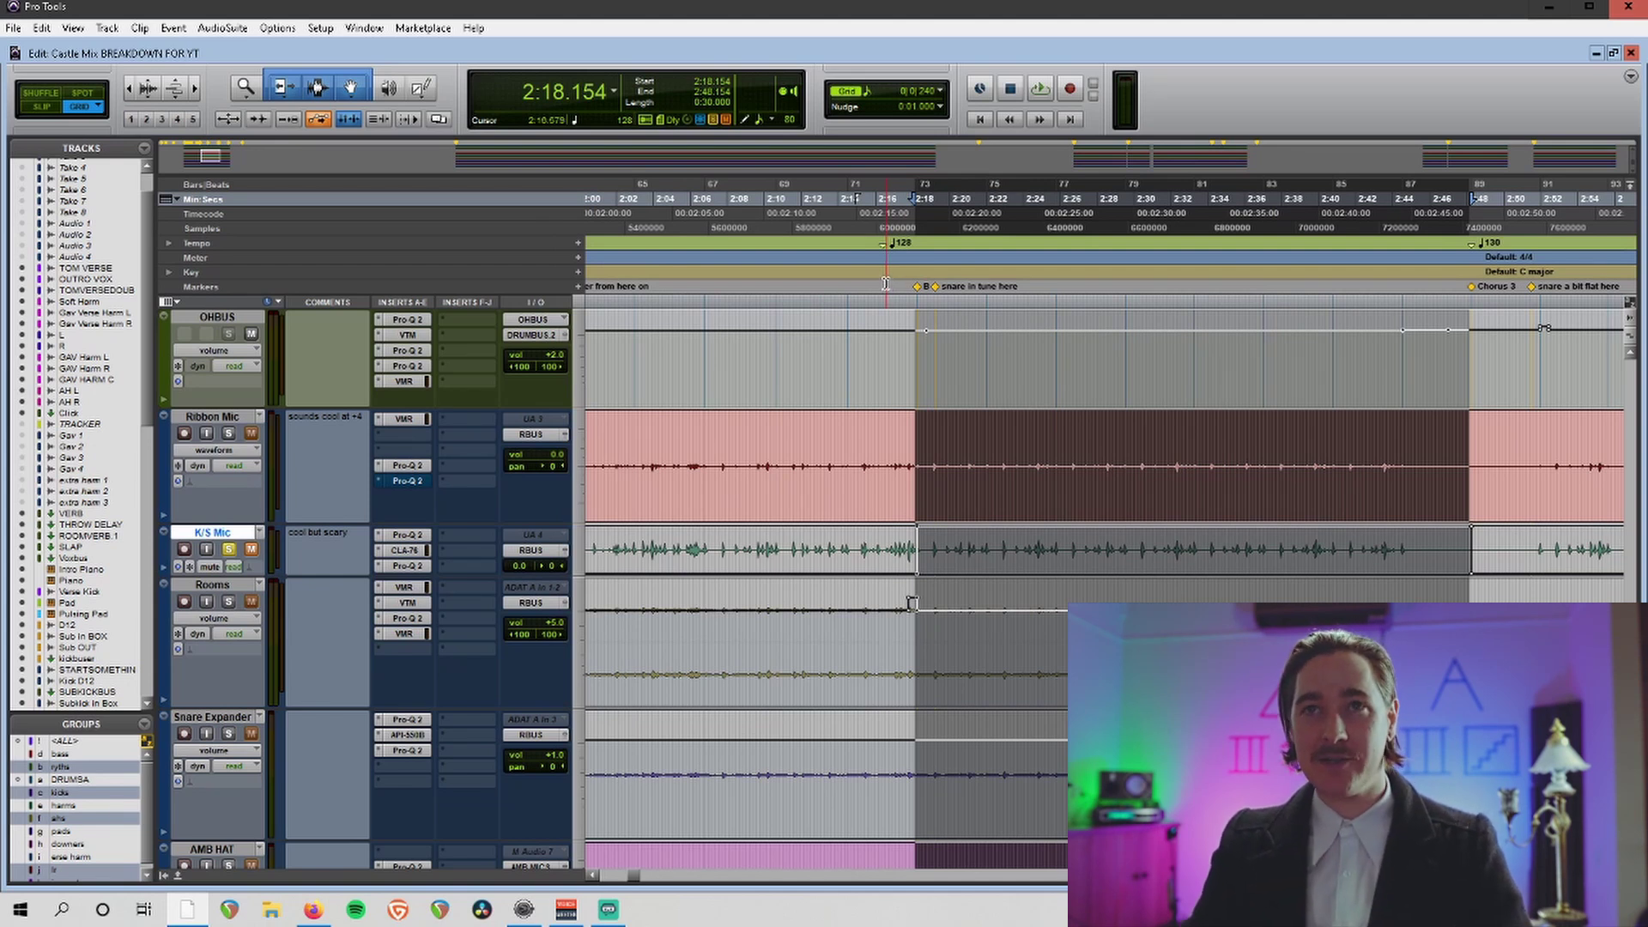
Look over the K/S Mic waveform in the earlier sections and open the track's comment.
scroll(737, 519, "left", 10)
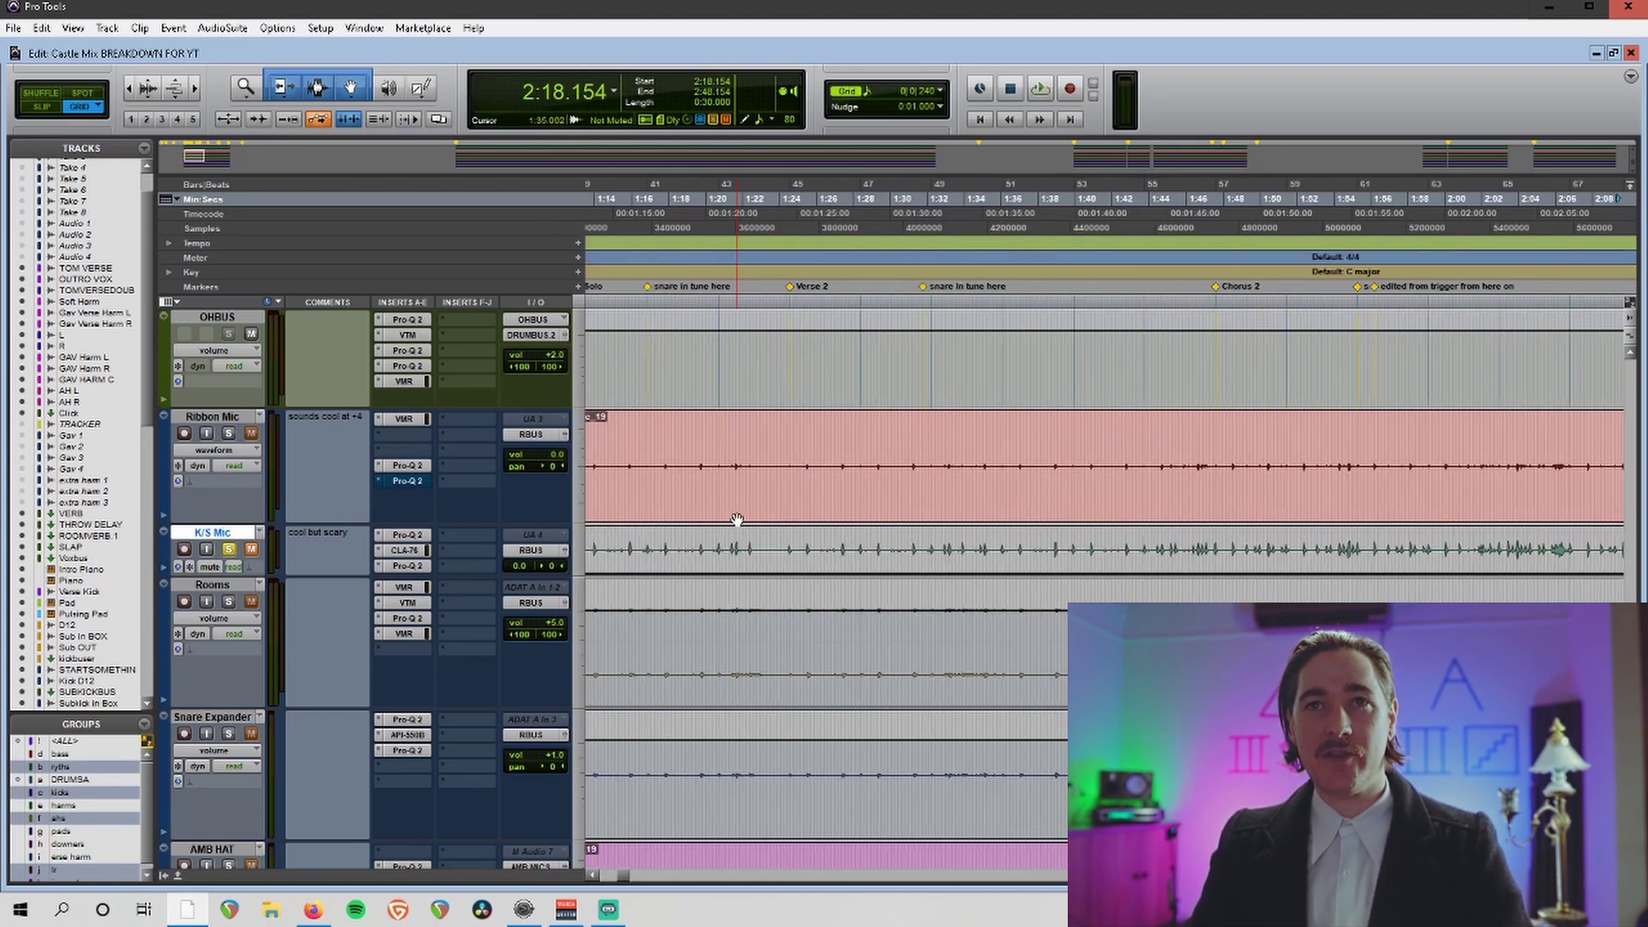
scroll(736, 520, "right", 2)
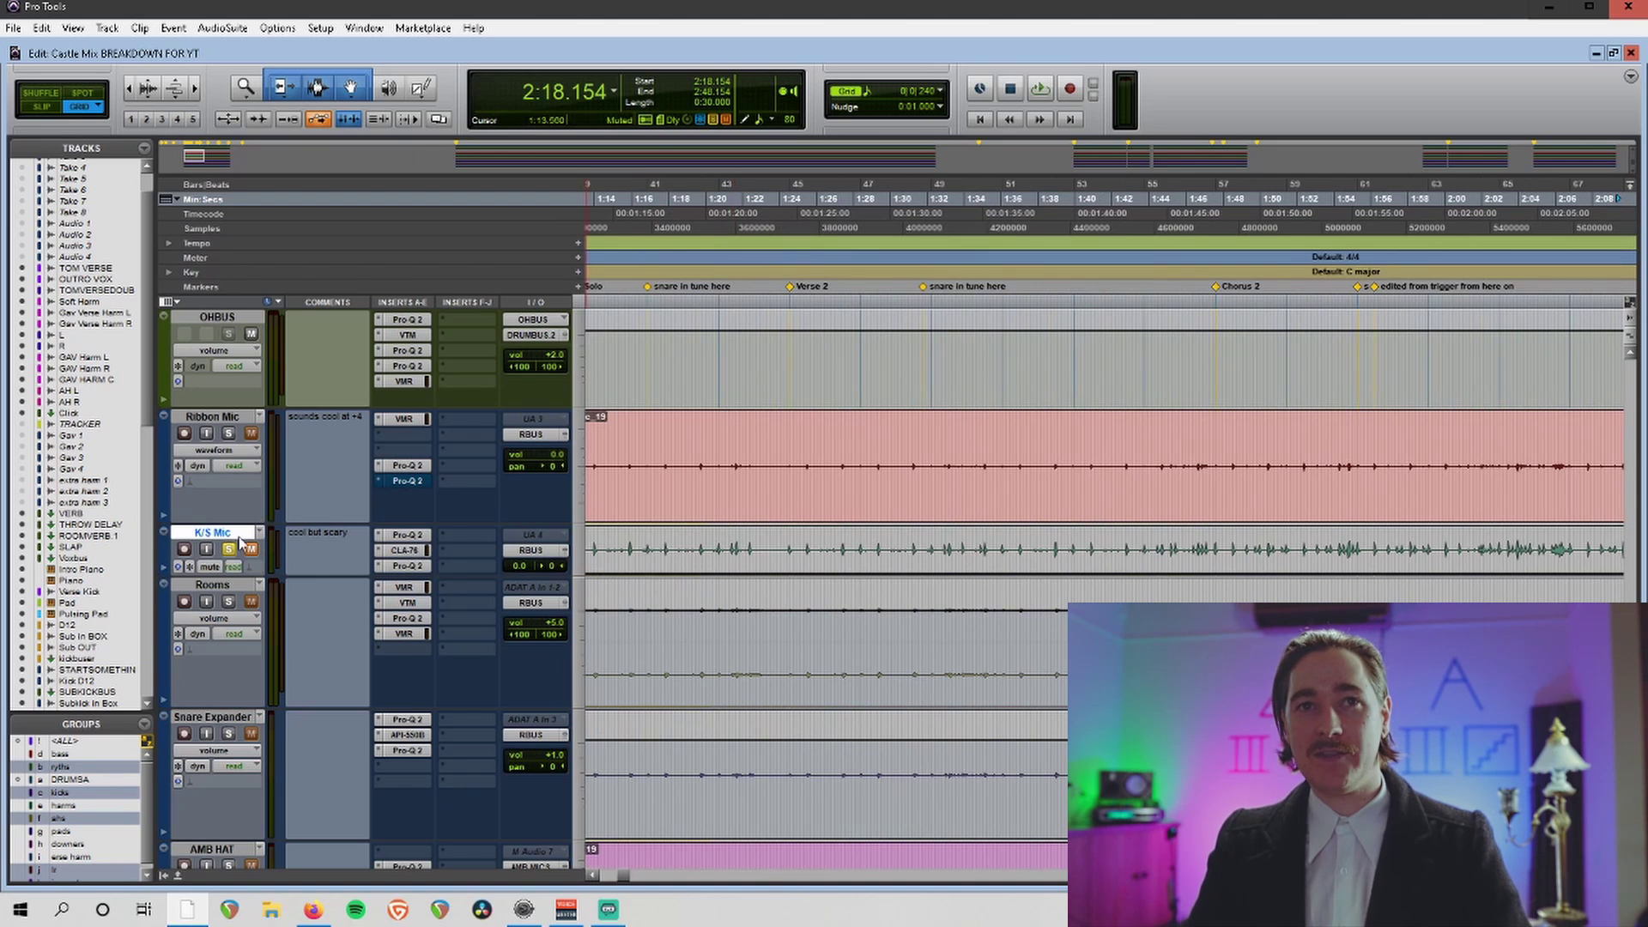
scroll(242, 547, "right", 7)
left_click(348, 539)
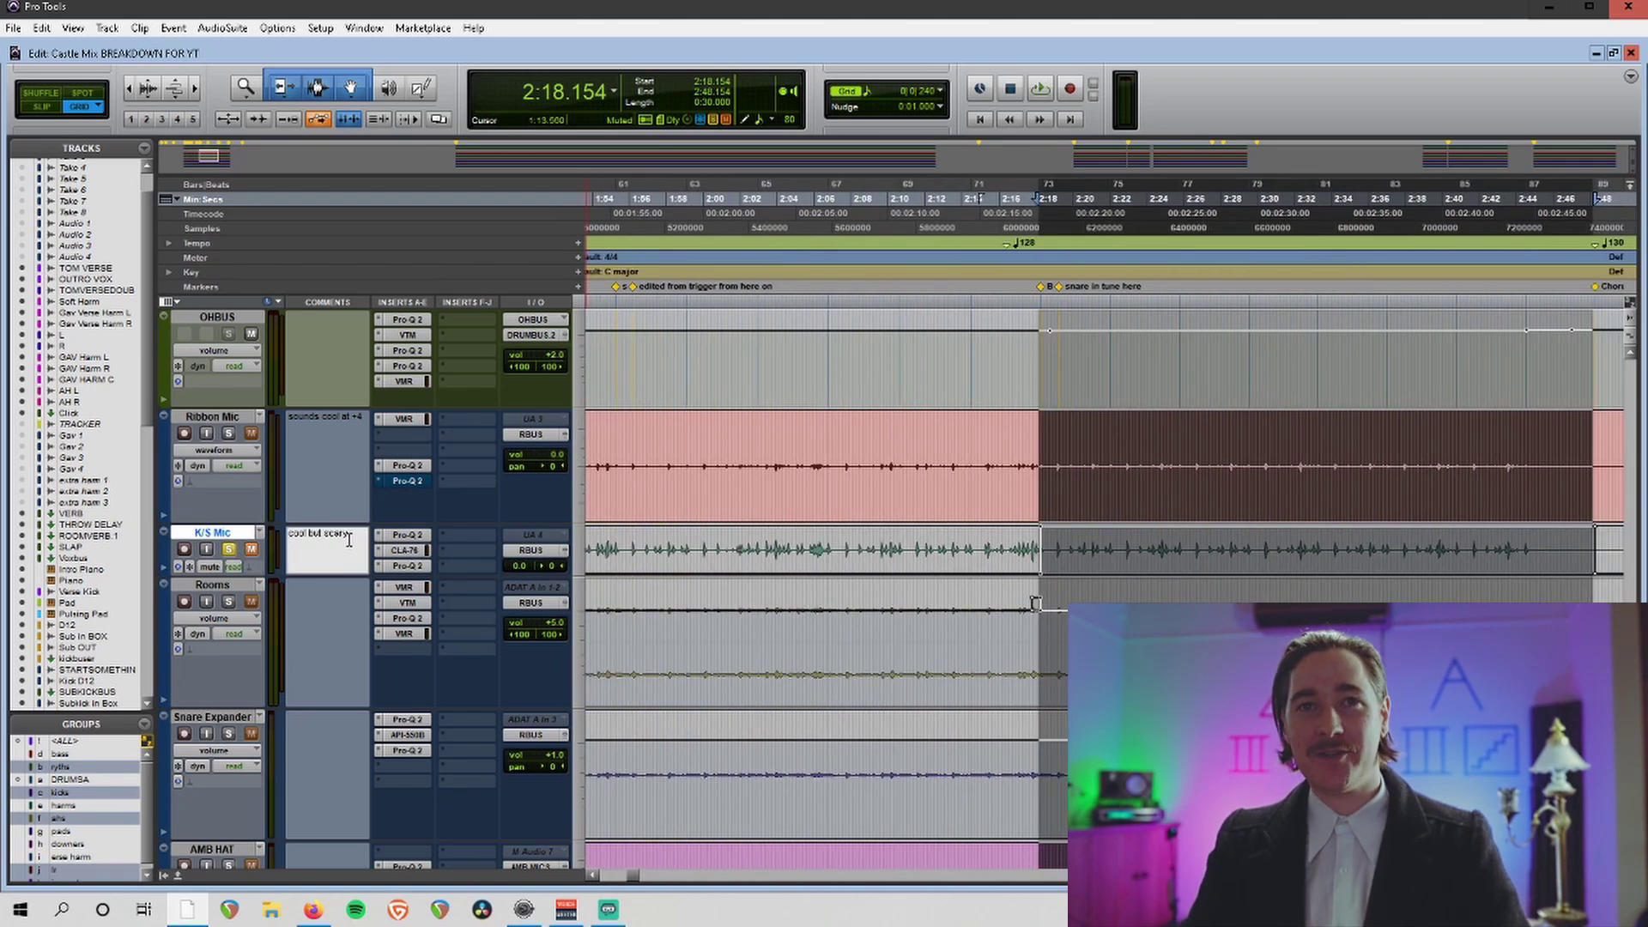
Select the section from 2:18.271 to 2:48.154 on the timeline and close the K/S Mic track's comment.
scroll(516, 496, "left", 4)
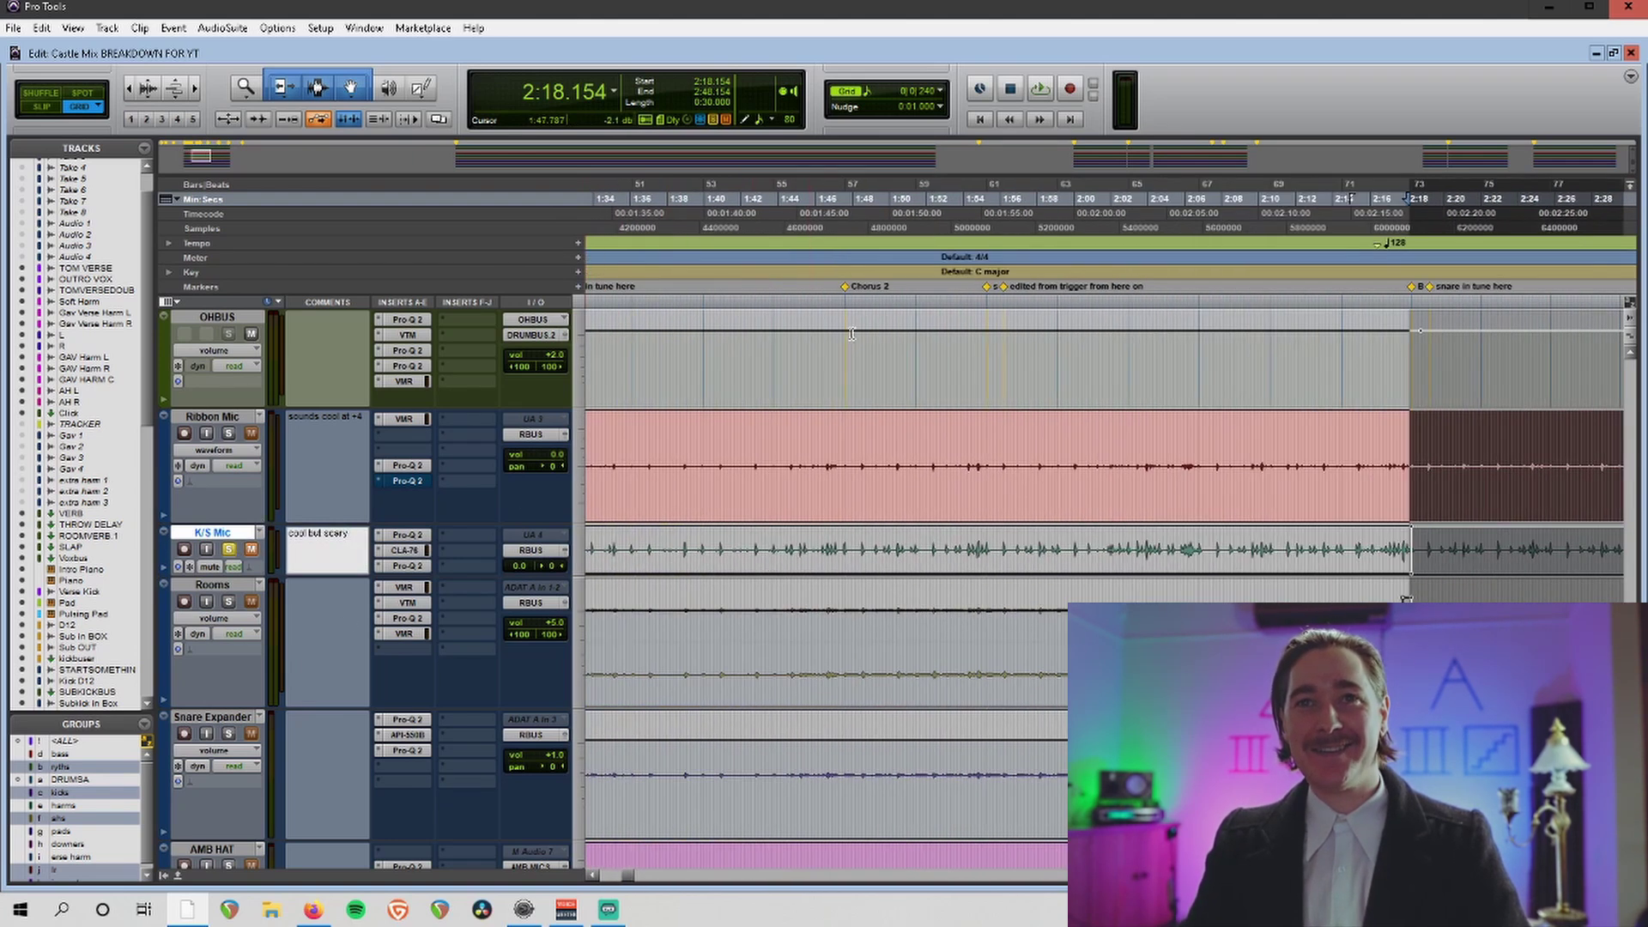
left_click(818, 283)
scroll(1406, 599, "right", 5)
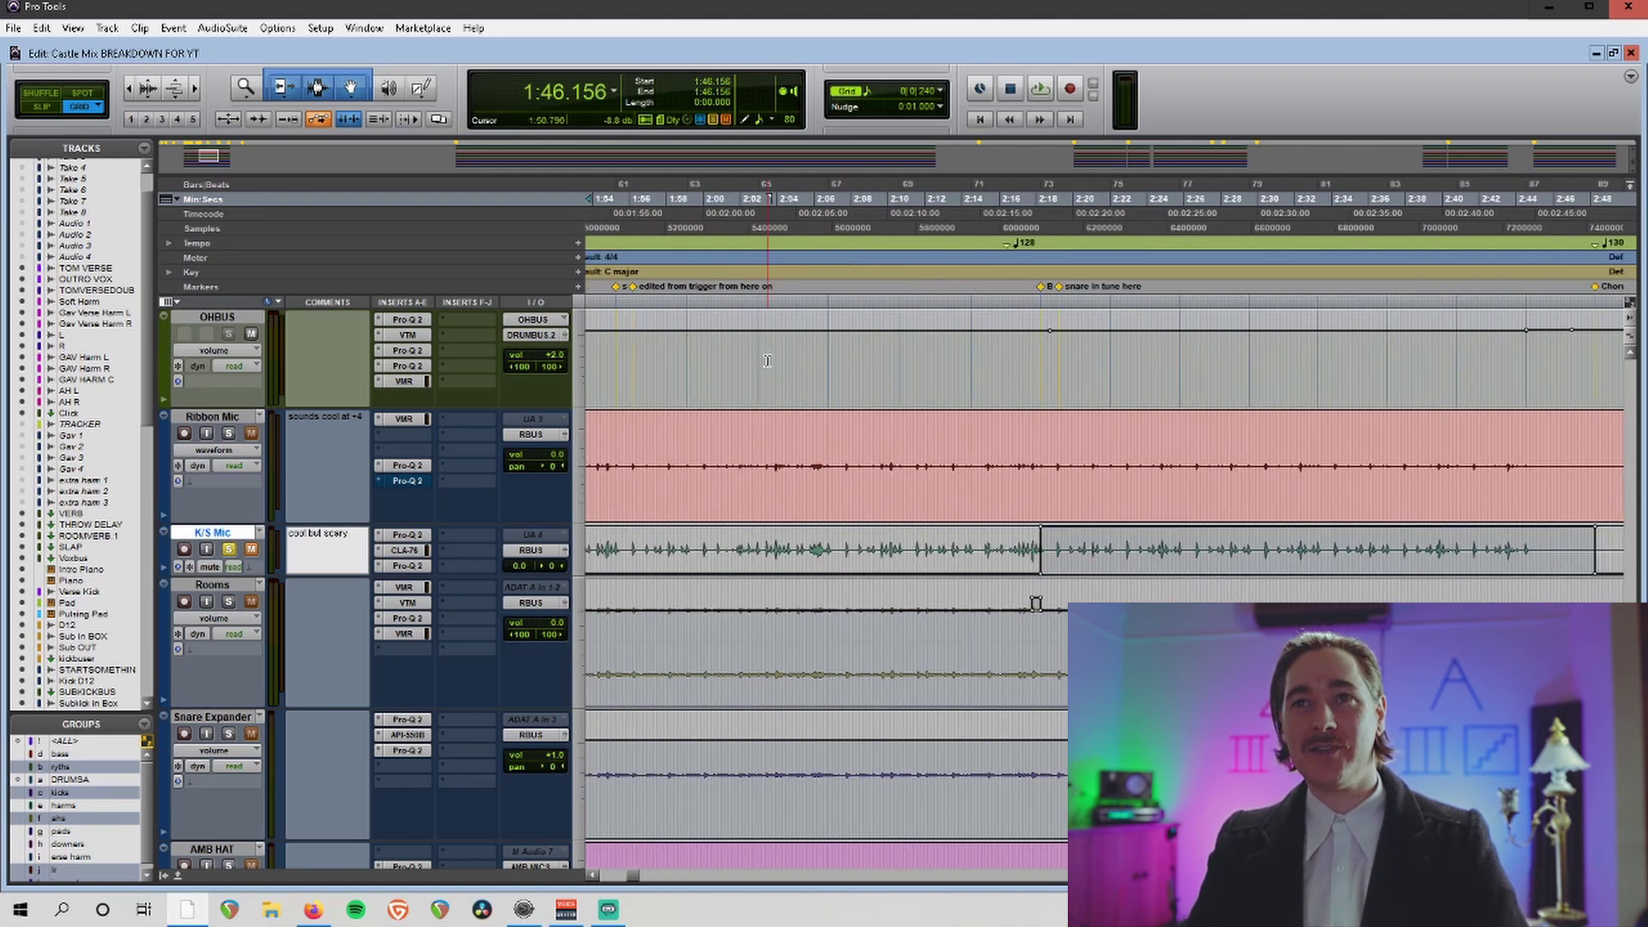
left_click_drag(917, 236, 1470, 245)
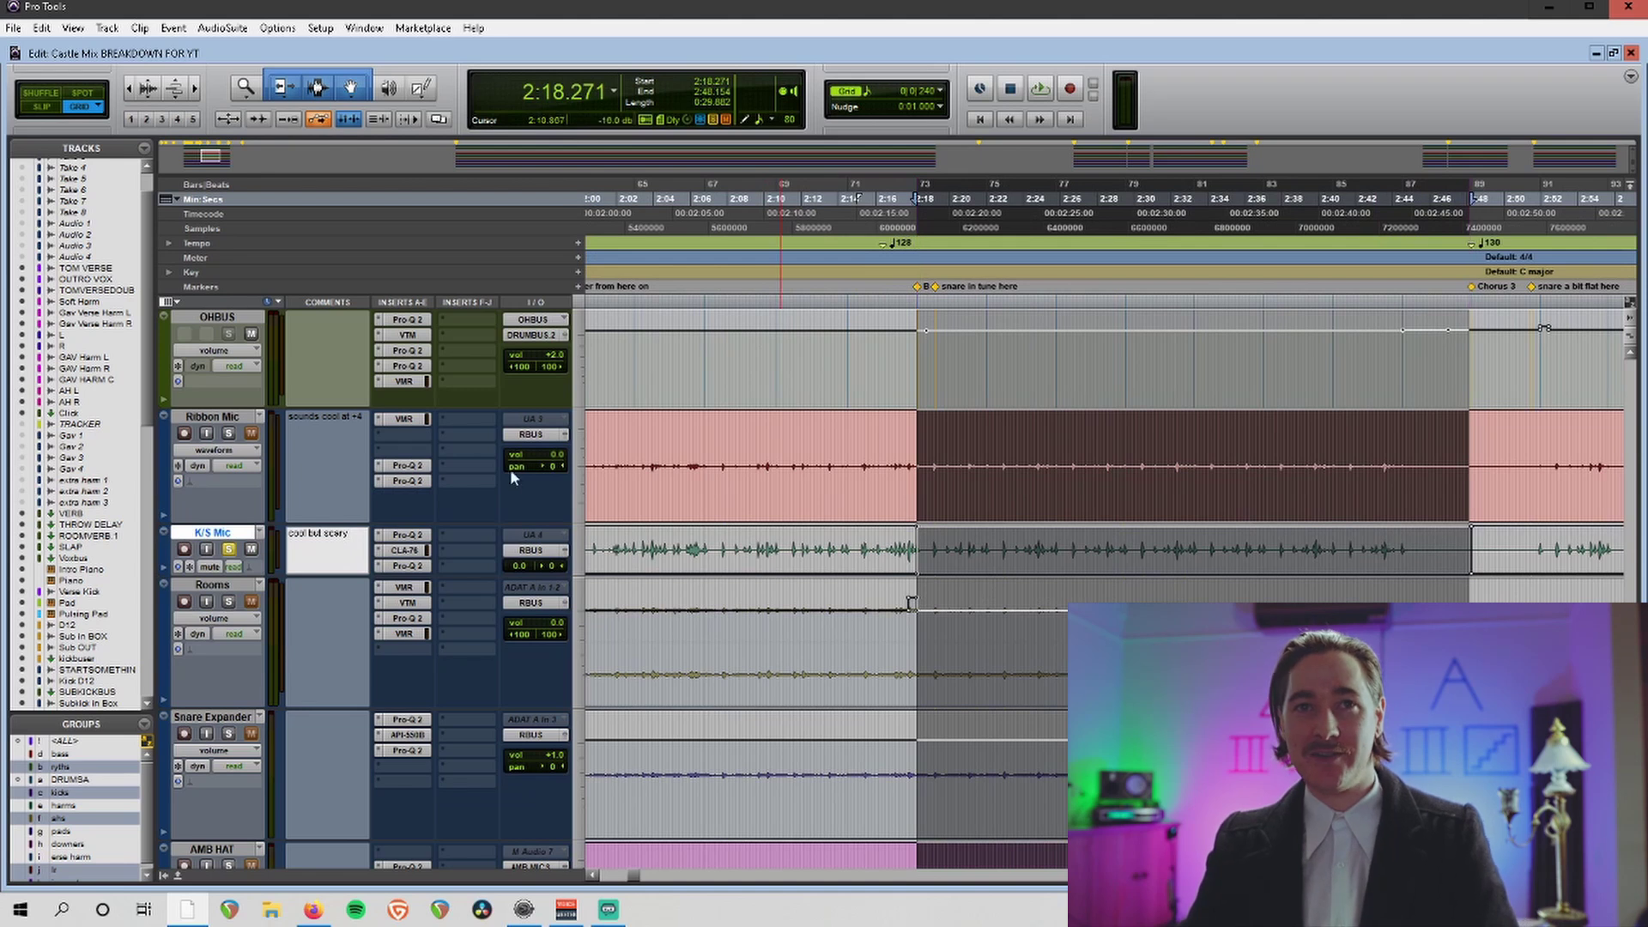
left_click(317, 620)
left_click(216, 533)
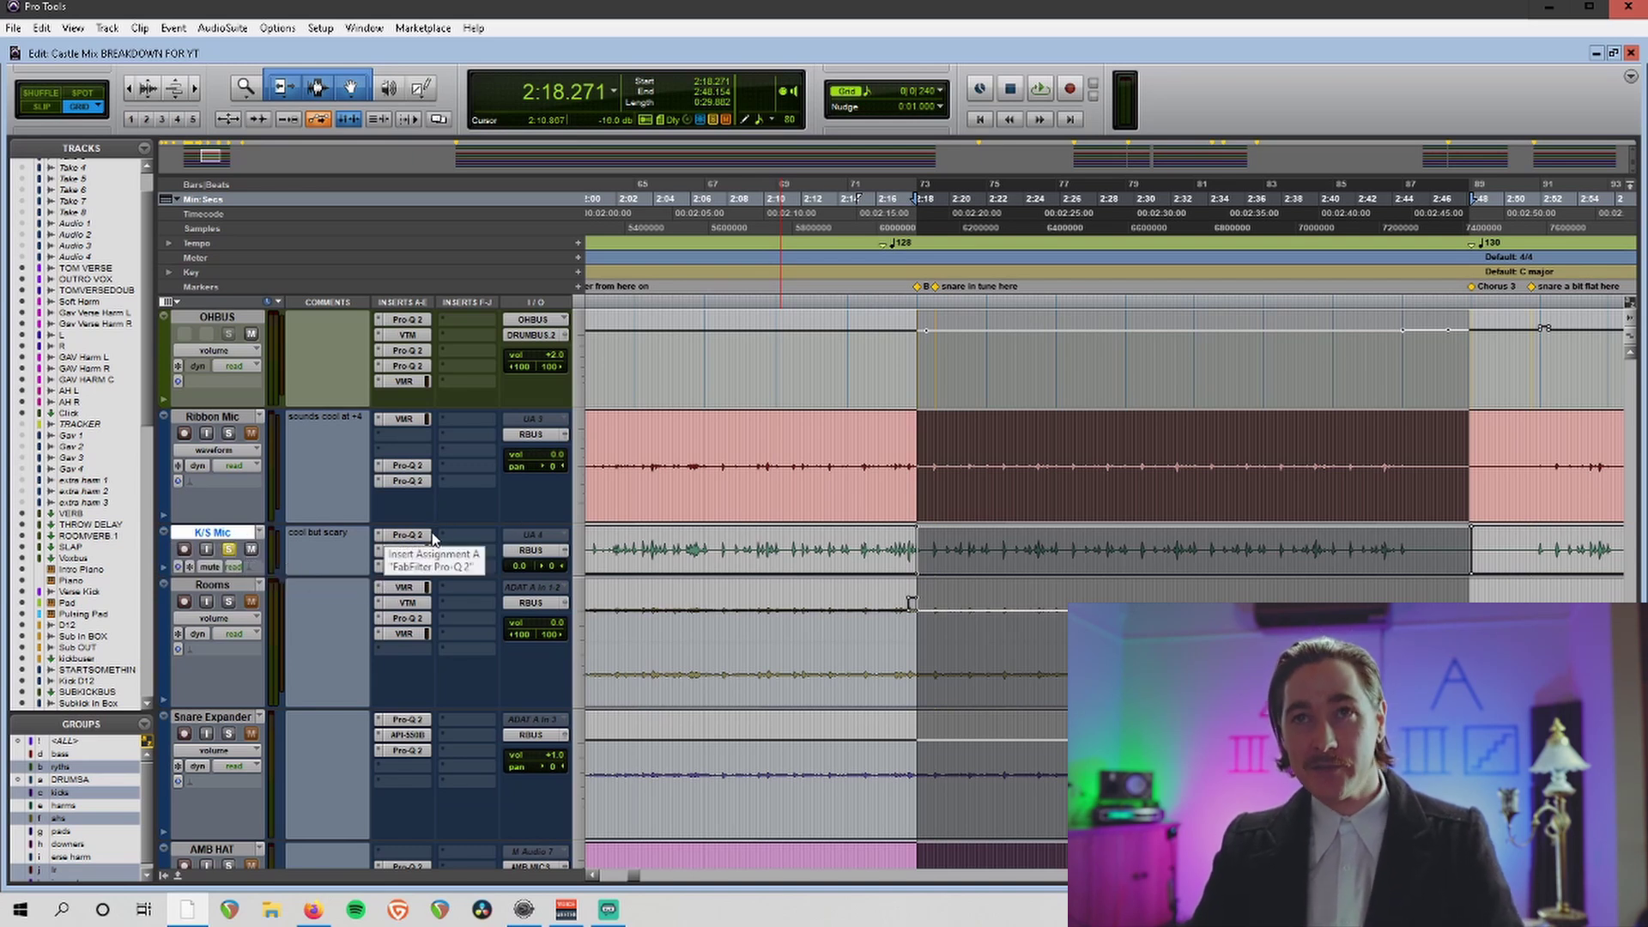
Audition the soloed K/S Mic track and inspect the low-cut band in its first Pro-Q 2.
key("space")
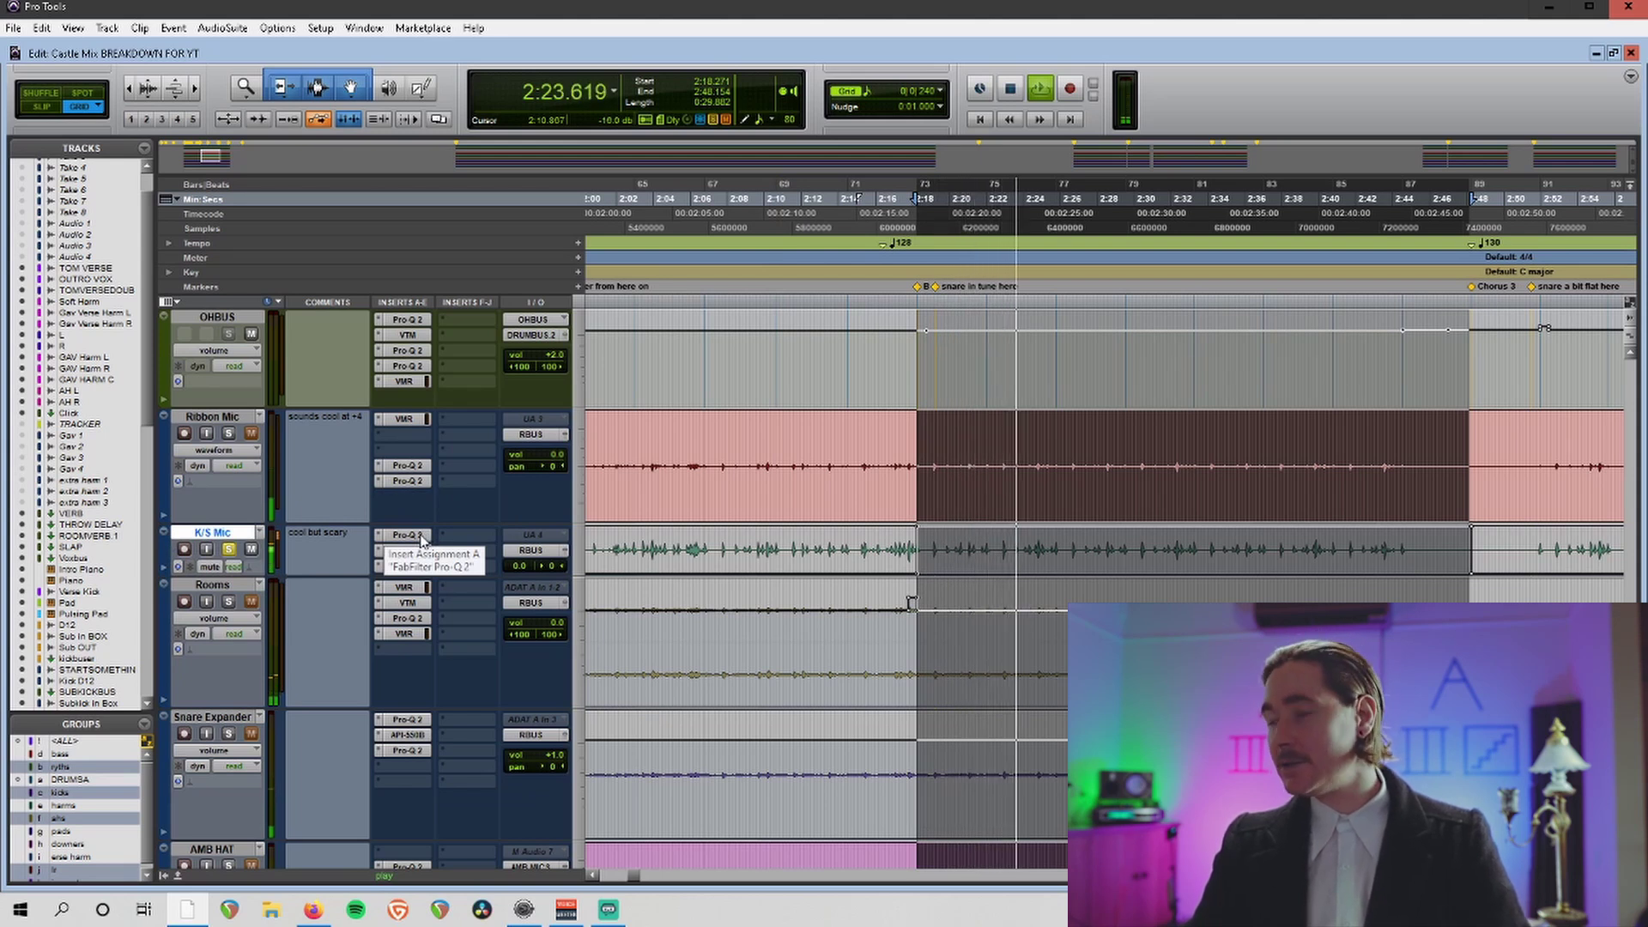
key("space")
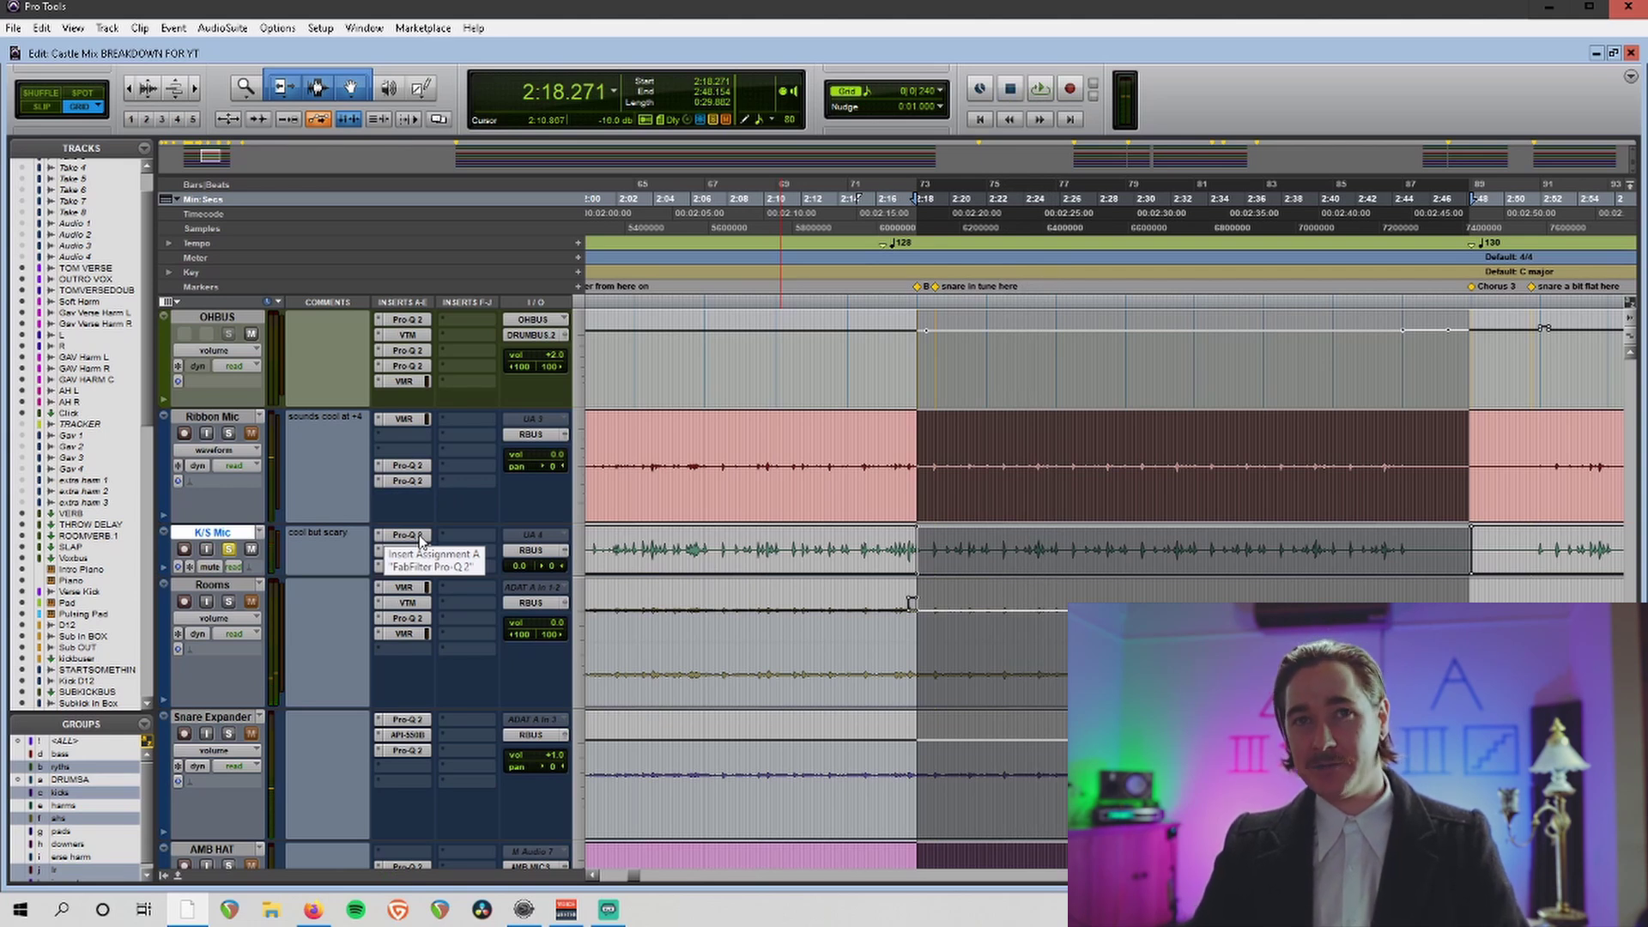
left_click(409, 534)
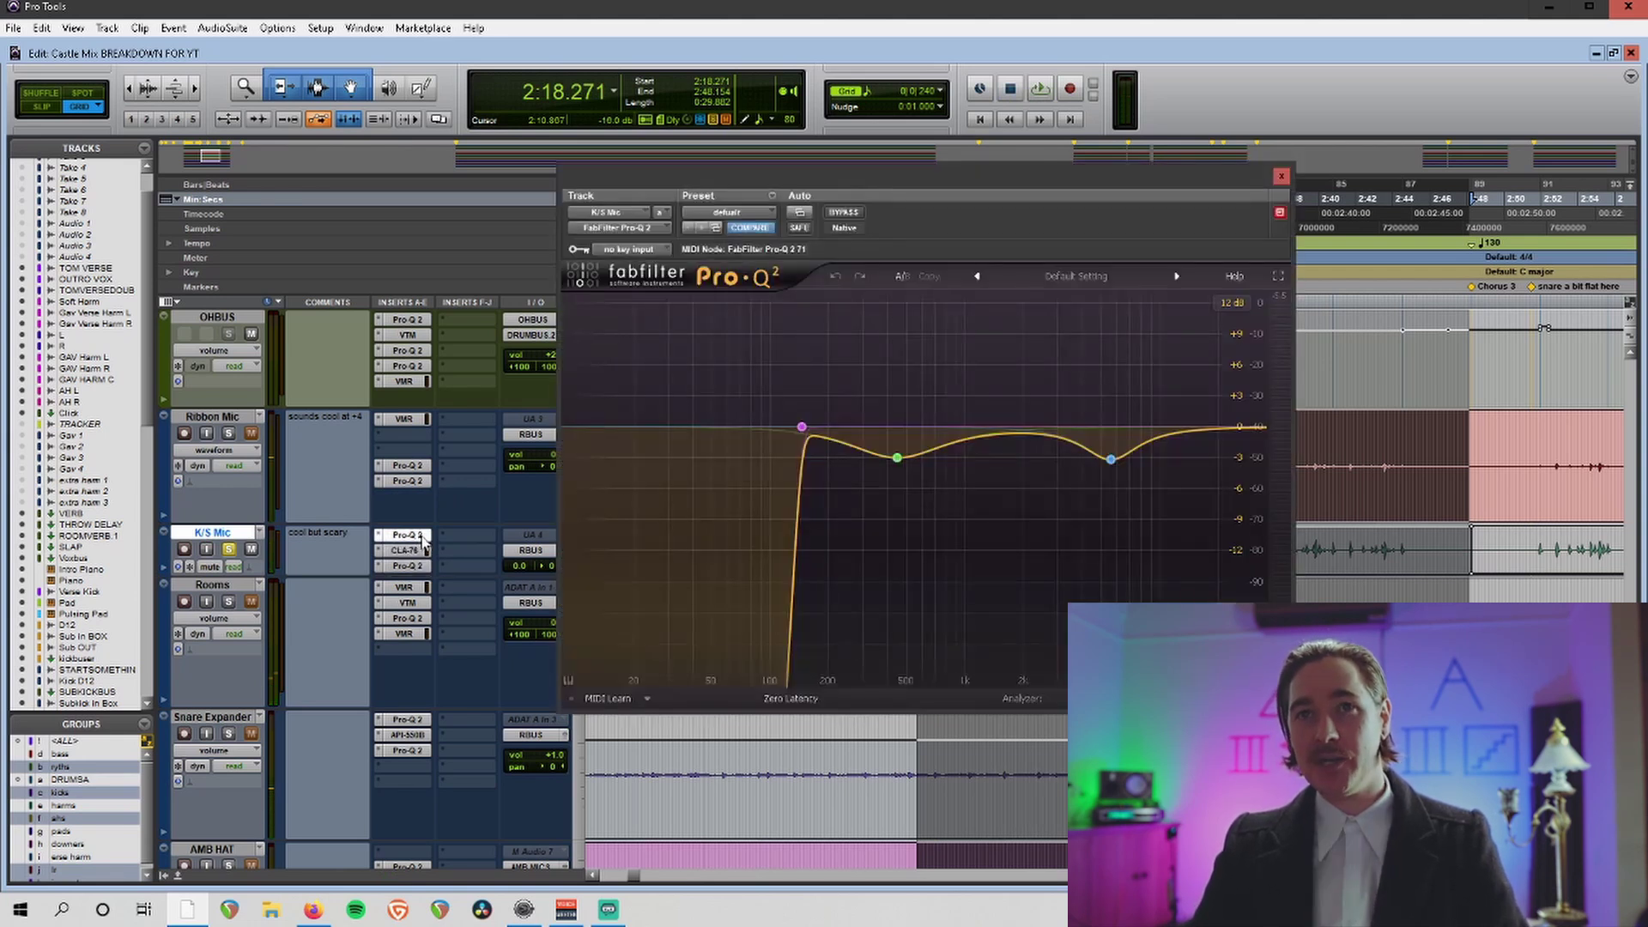
left_click(802, 428)
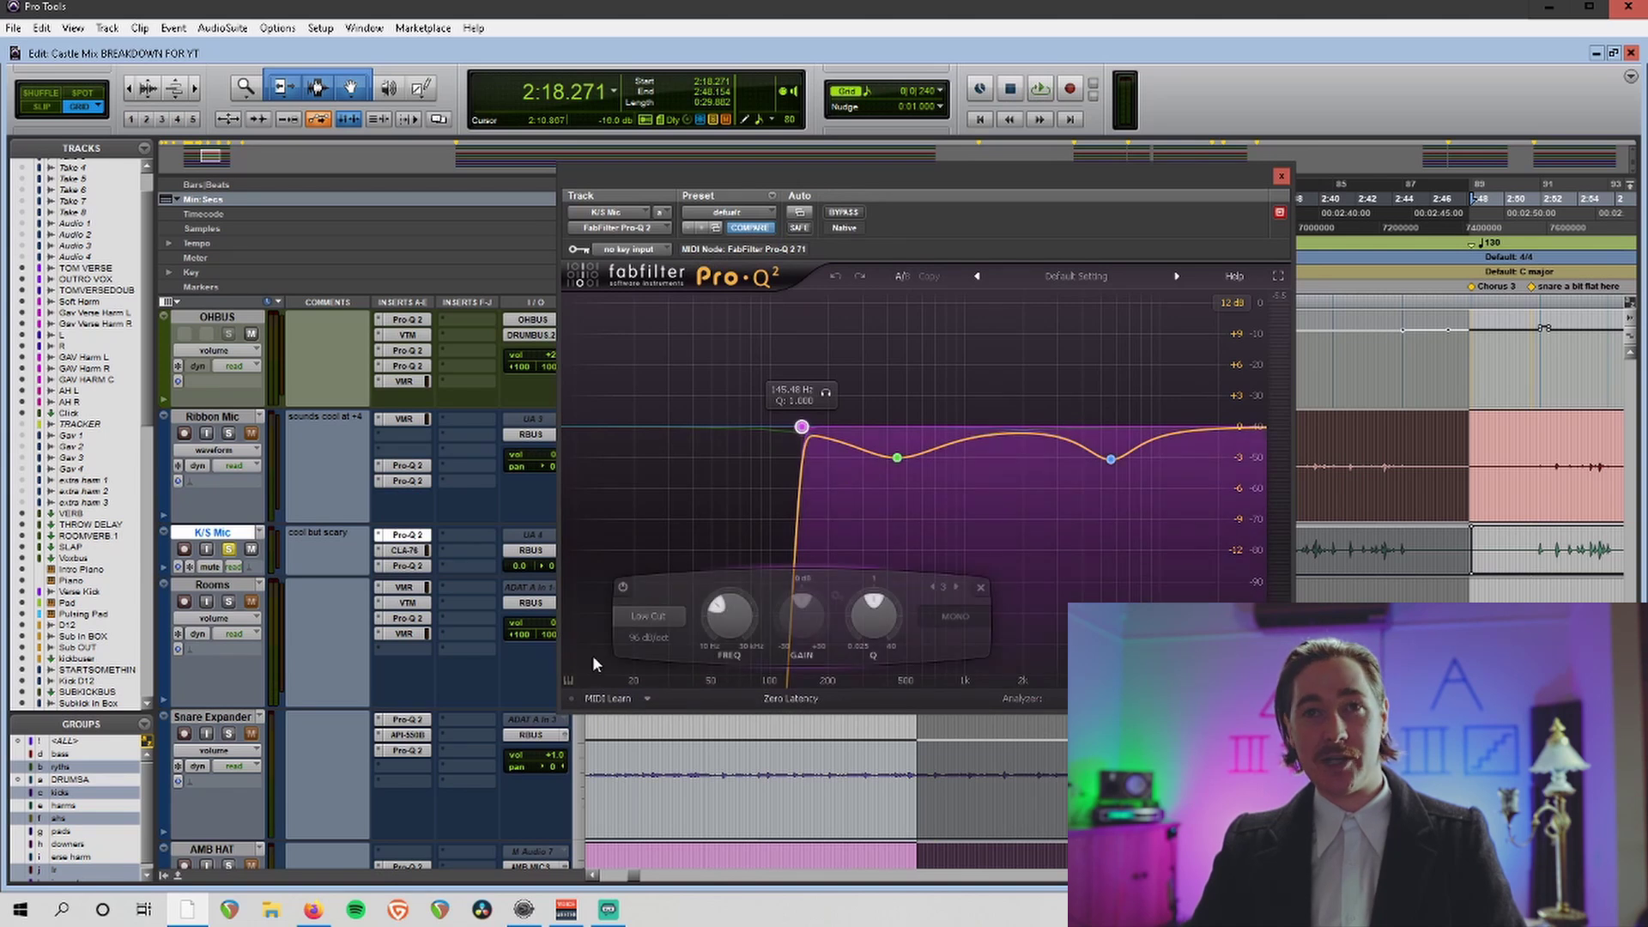
Compare K/S Mic with the low-cut bands of its first and last Pro-Q 2 switched off, and turn them back on.
left_click(622, 589)
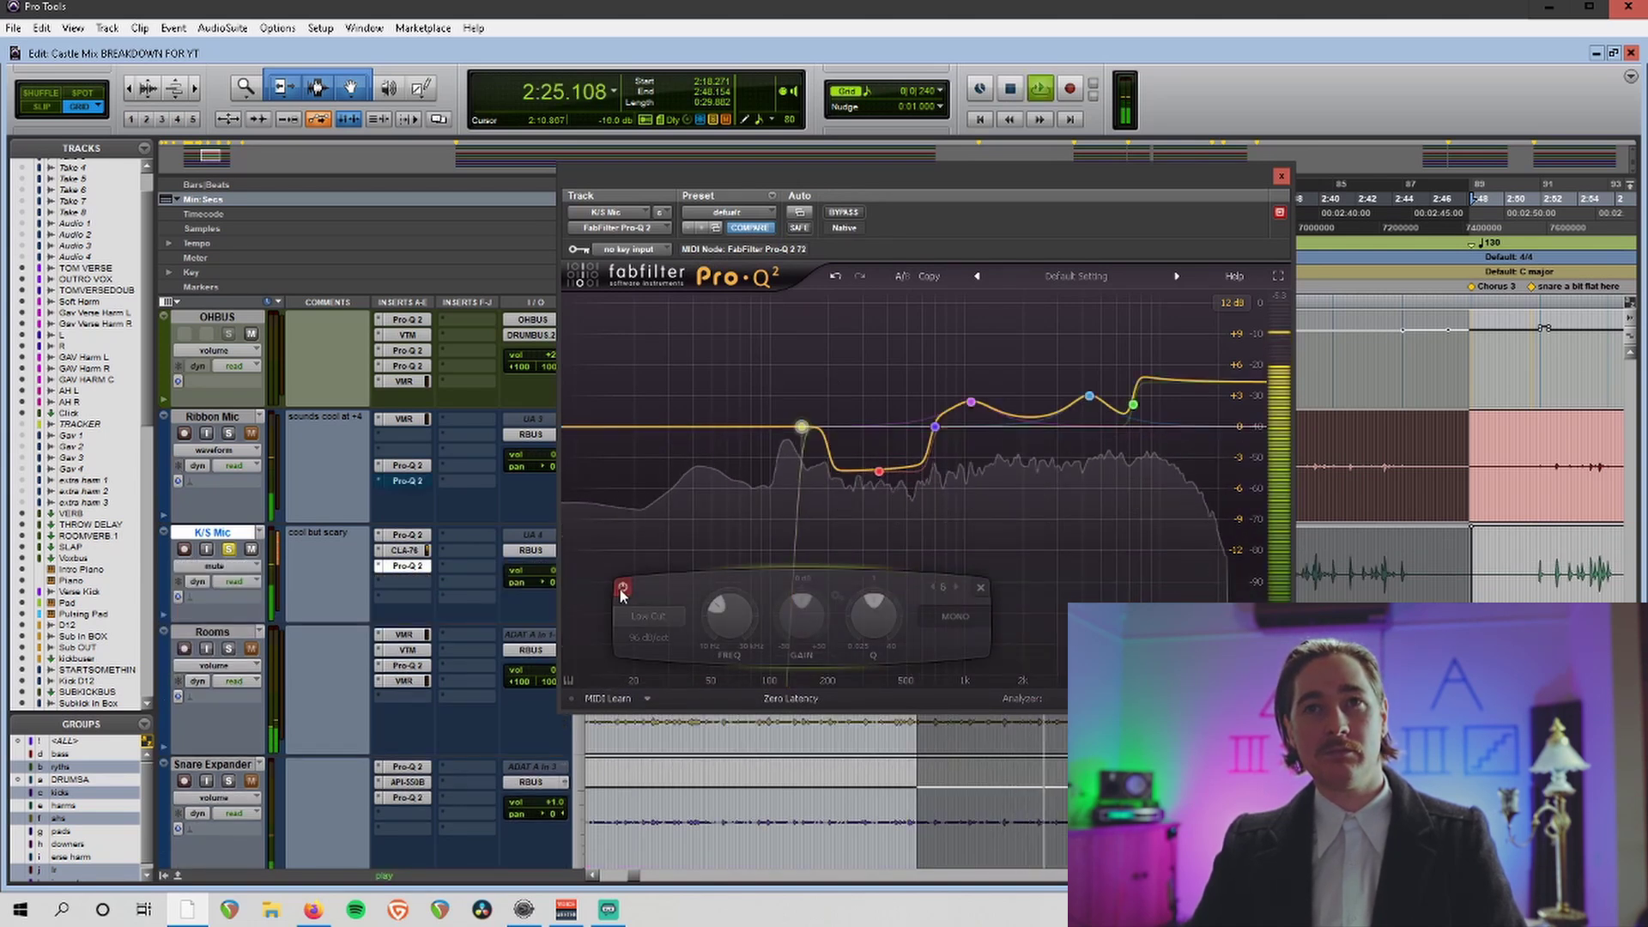
left_click(832, 276)
key("space")
left_click(407, 566)
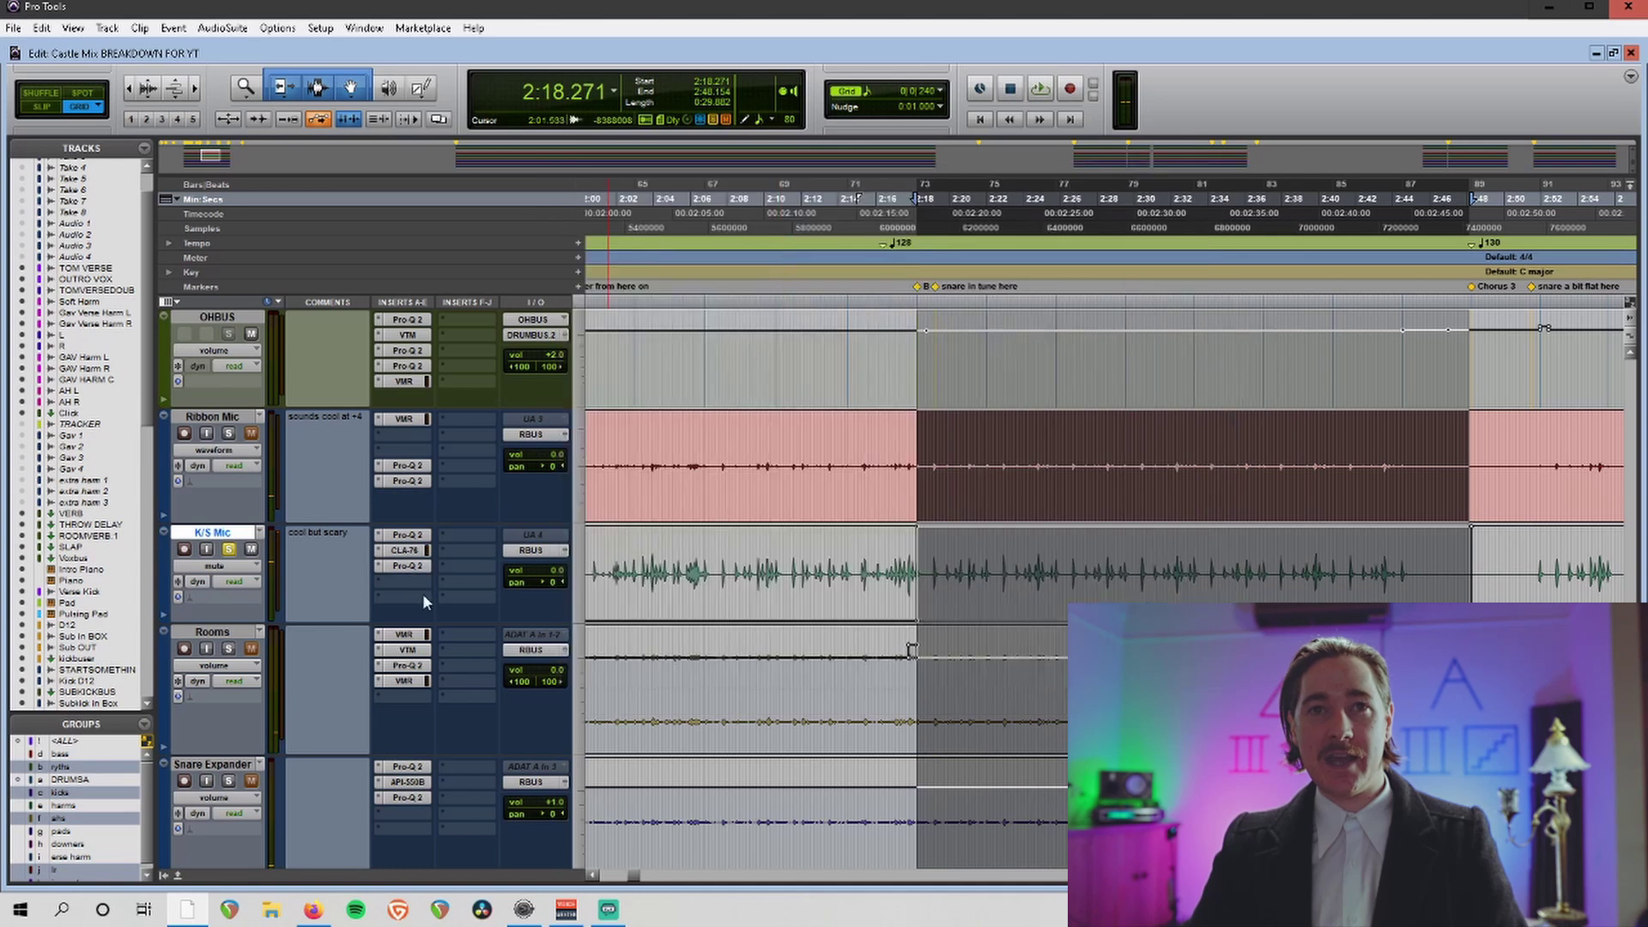
left_click(408, 536)
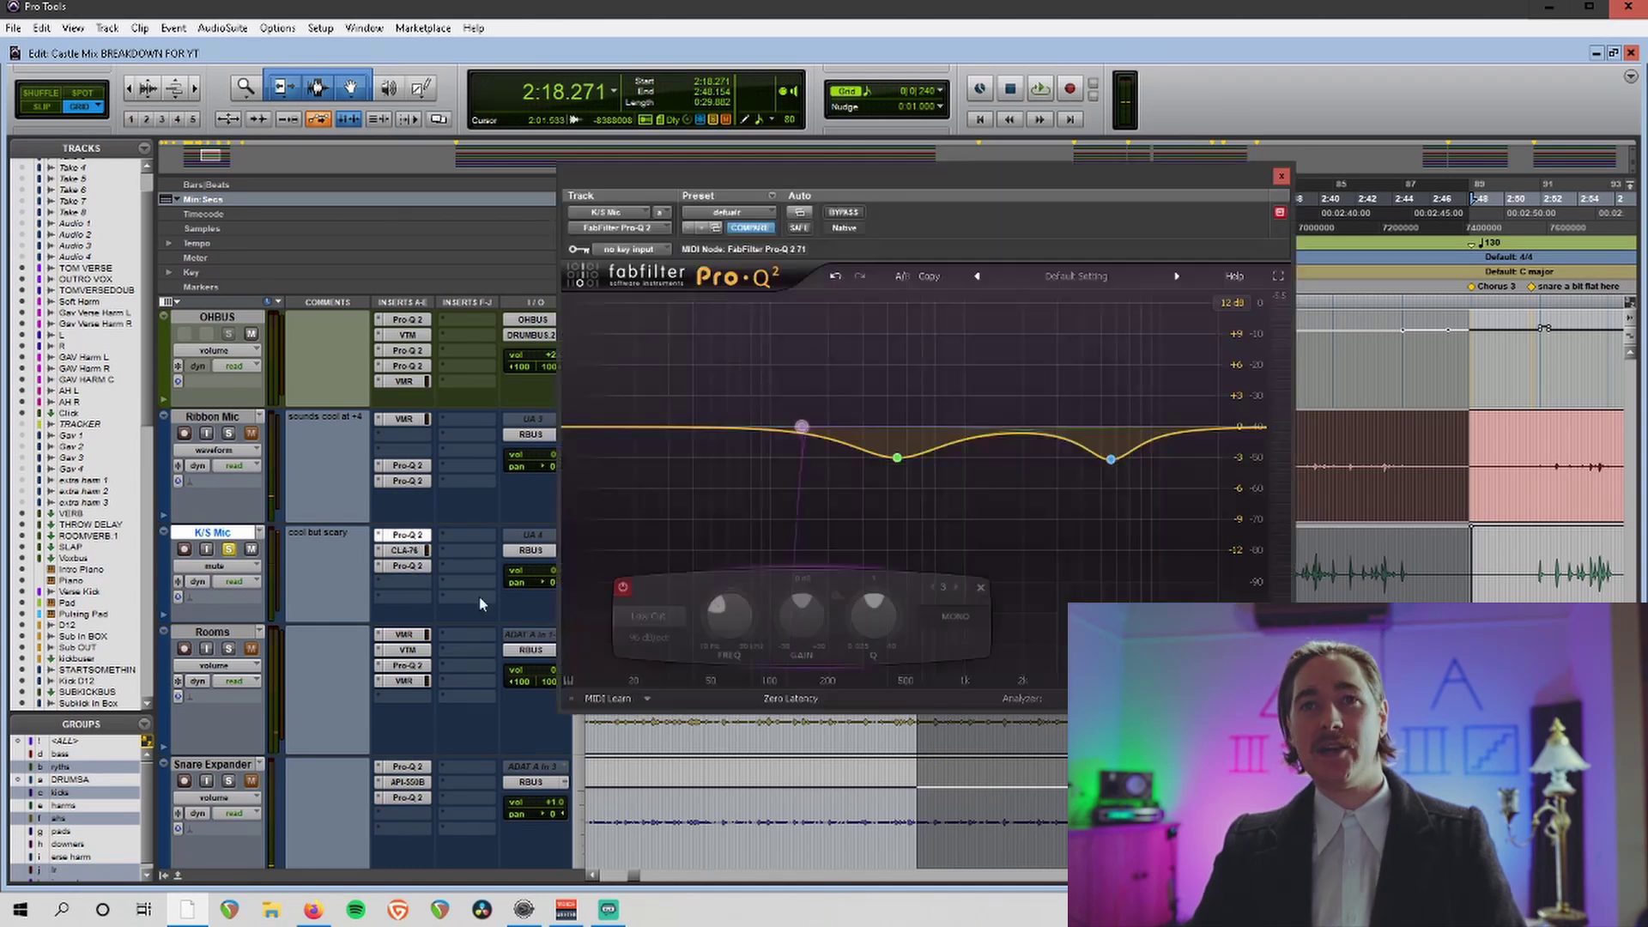
left_click(622, 588)
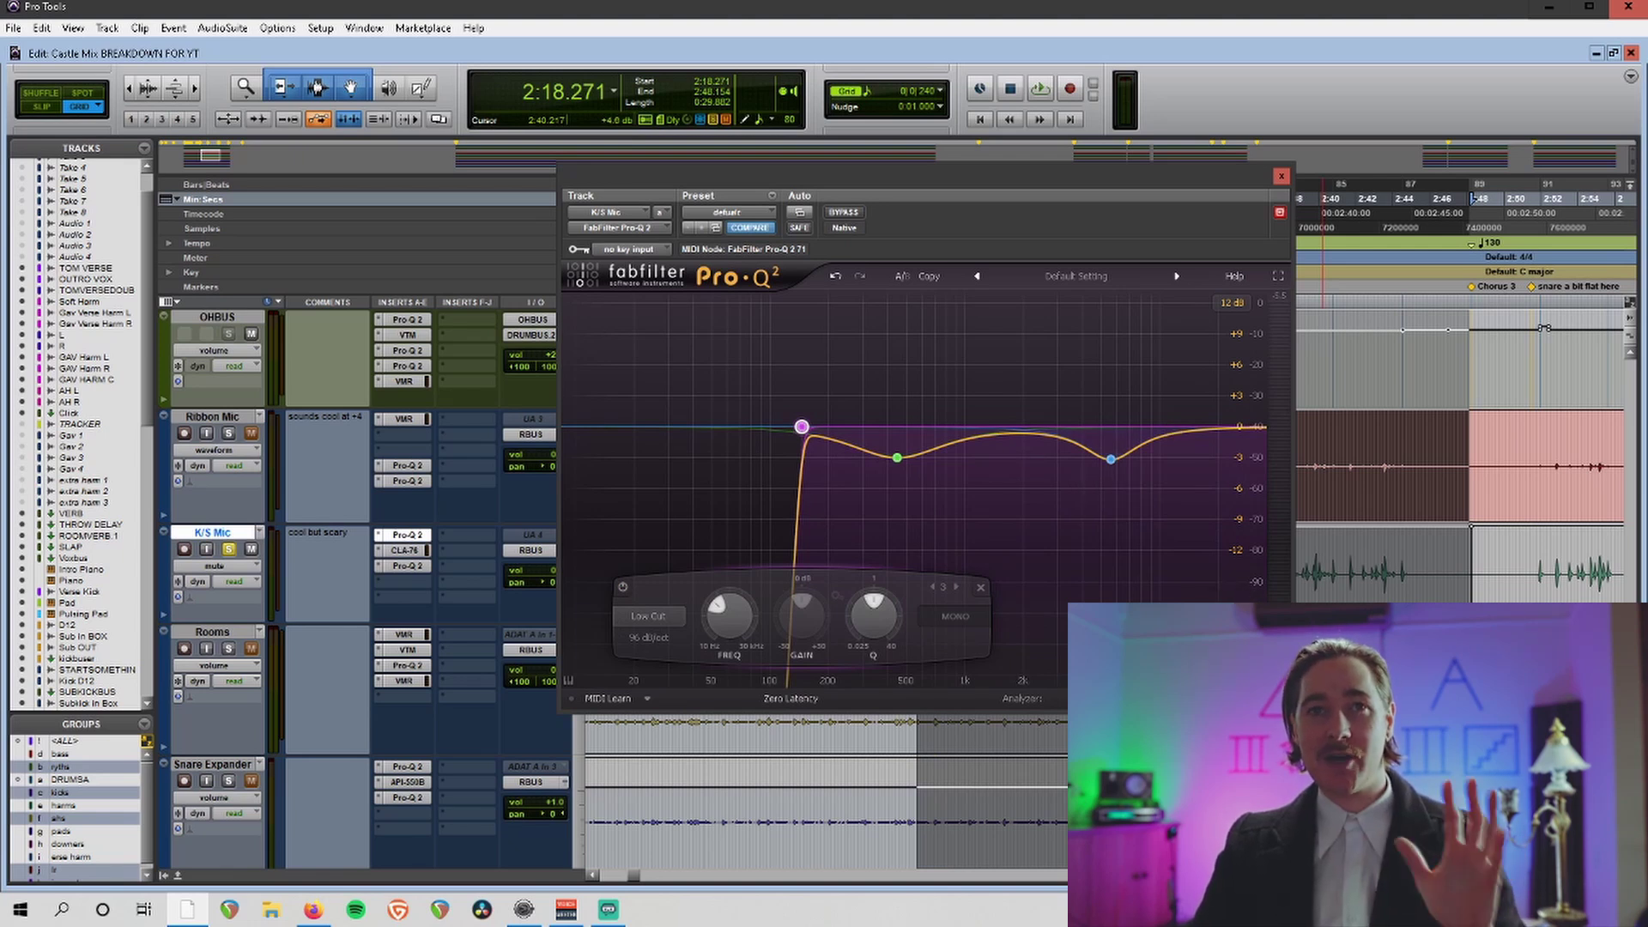
Open the CLA-76 on K/S Mic and compare it bypassed and active during playback.
left_click(406, 550)
key("space")
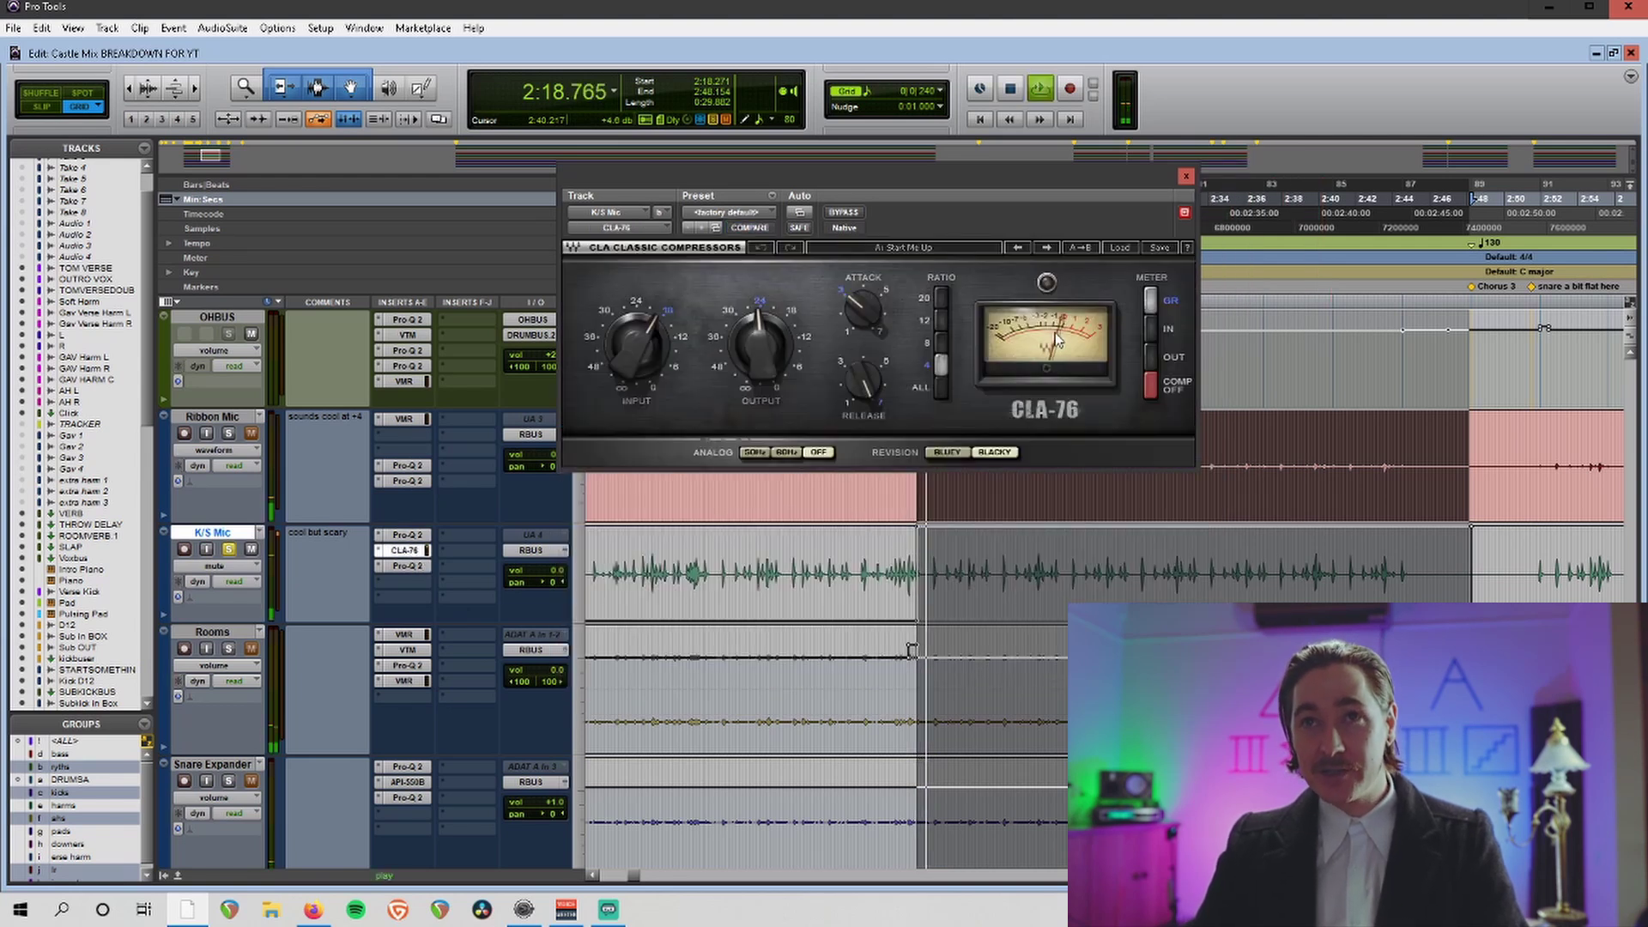
left_click(841, 213)
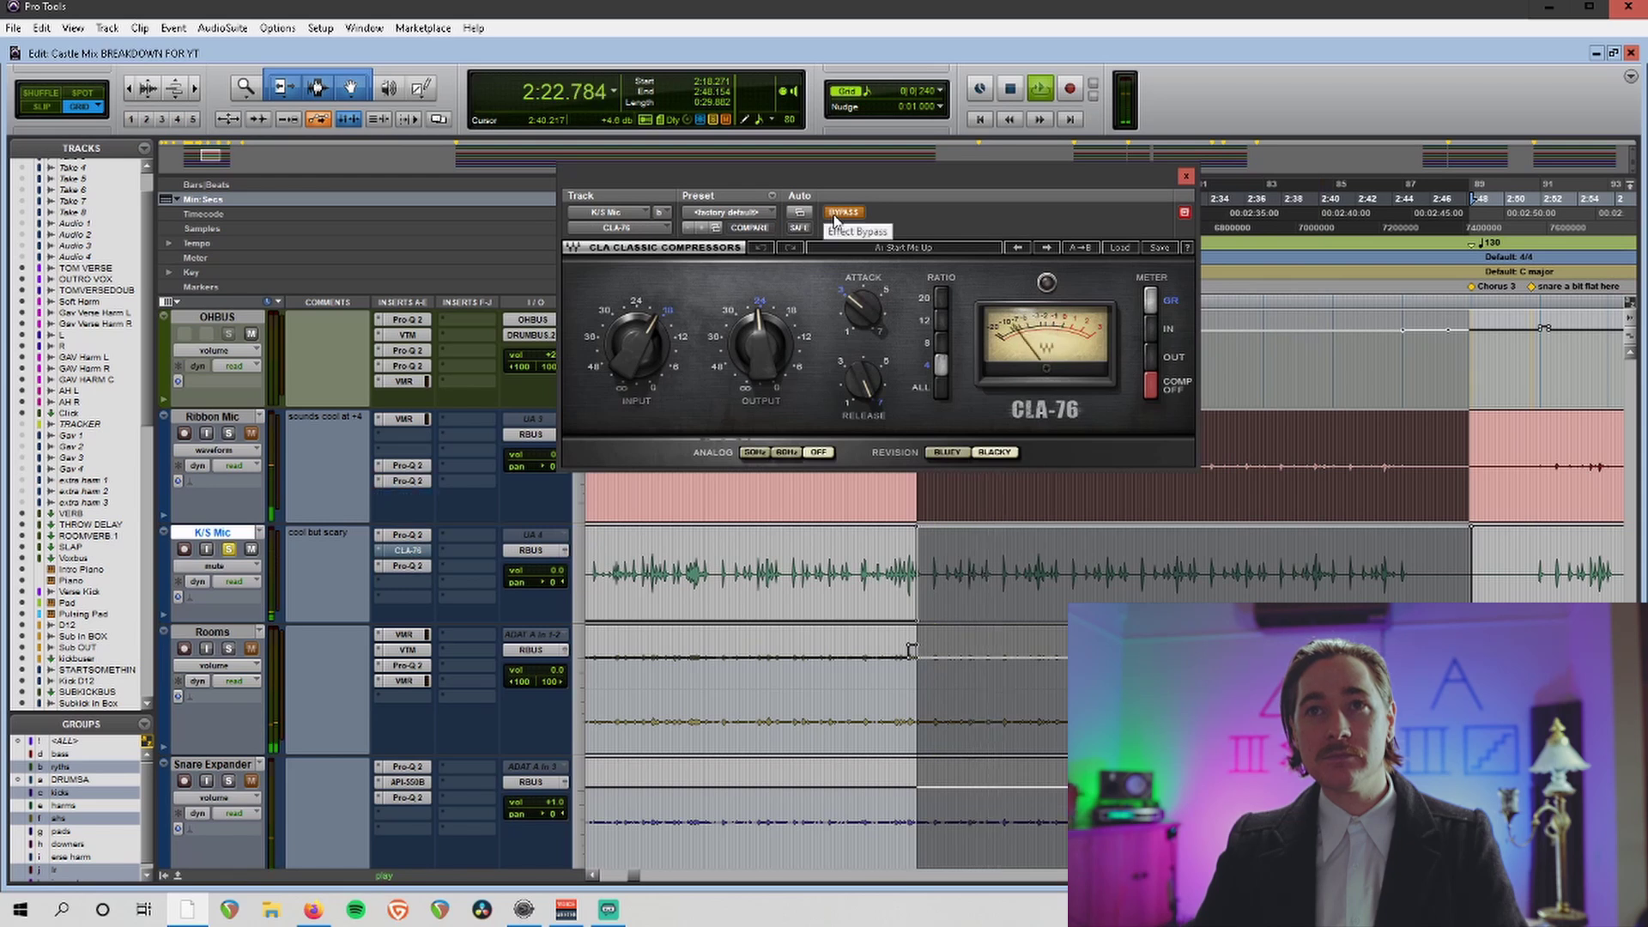
left_click(835, 216)
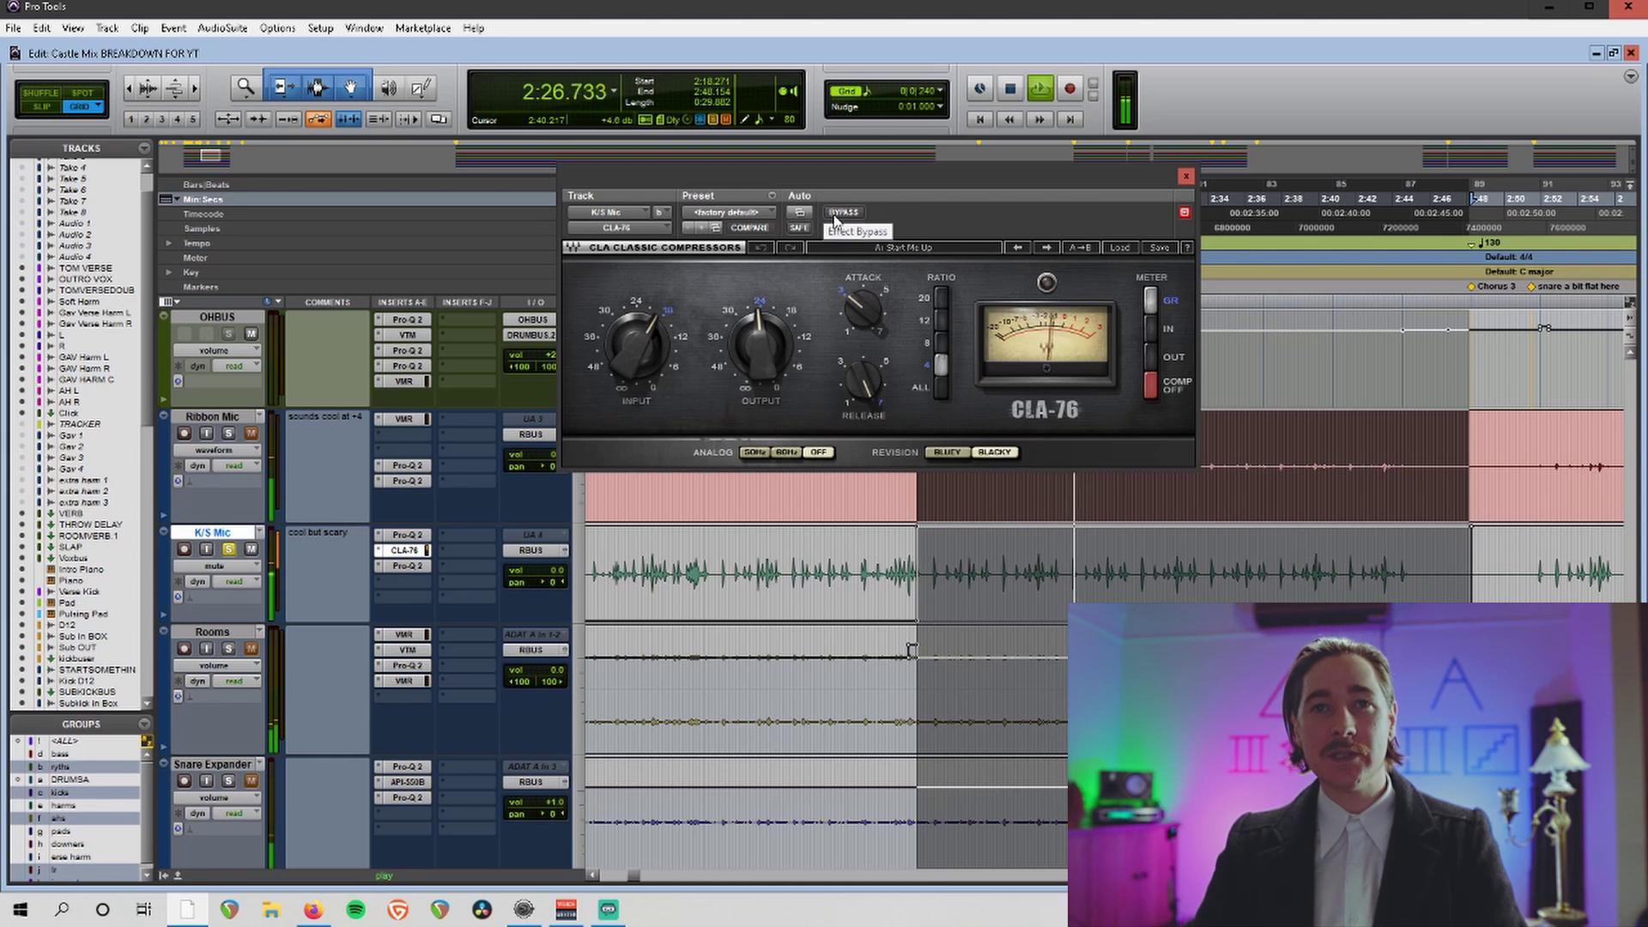
key("space")
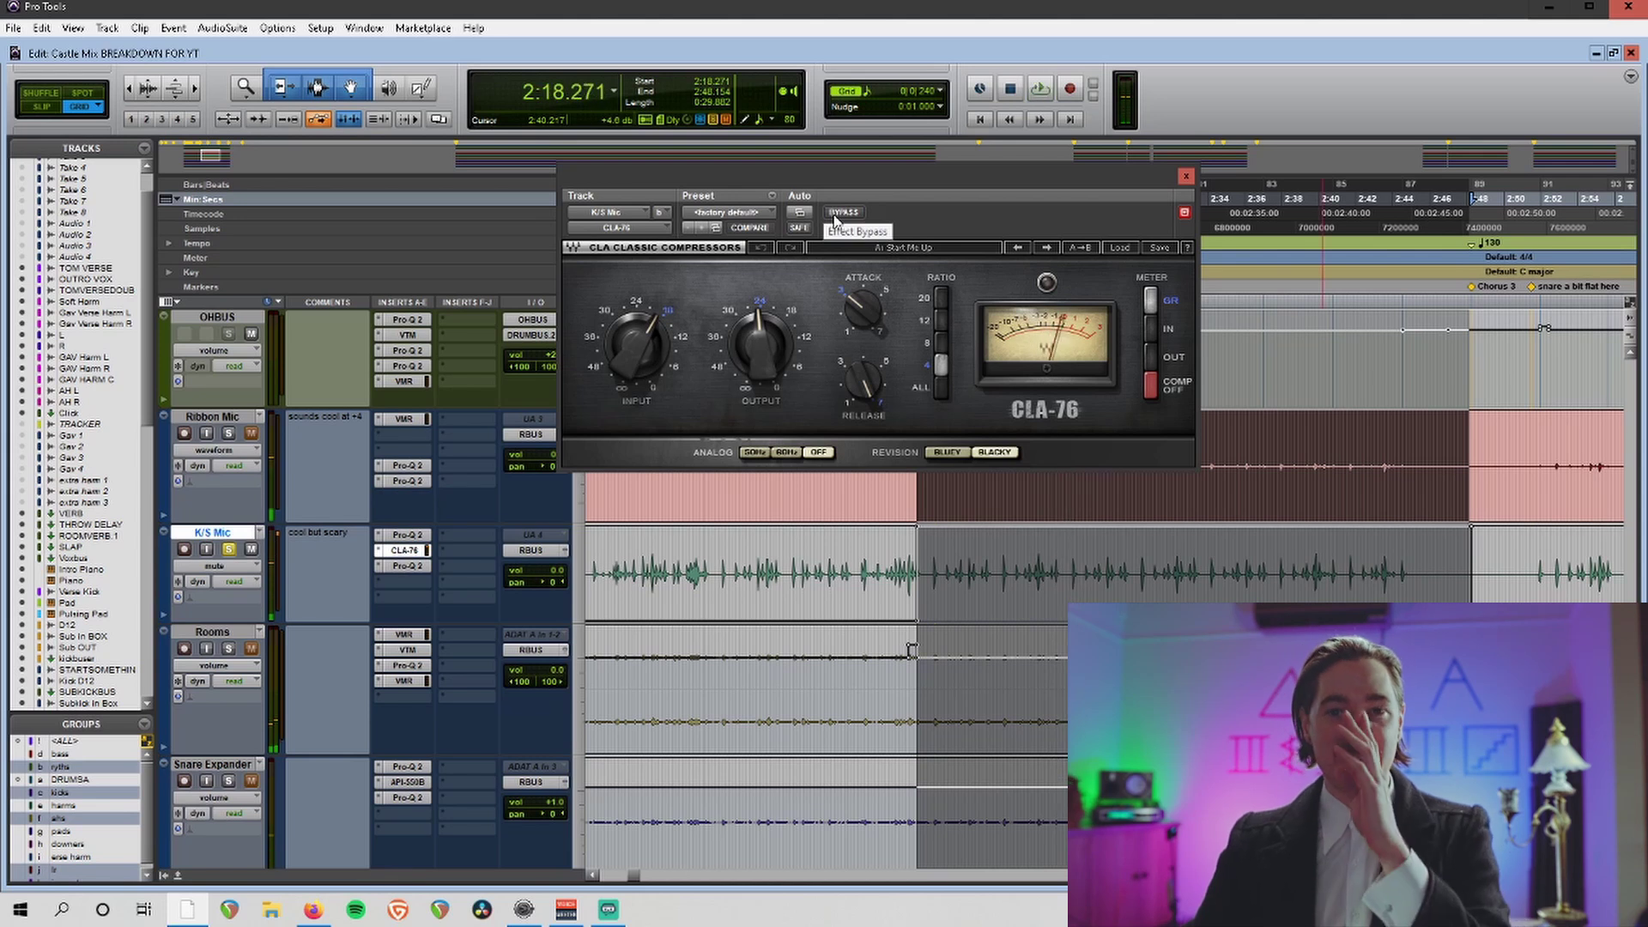
Open the last Pro-Q 2 on K/S Mic and compare playback with the plug-in bypassed and active.
left_click(421, 570)
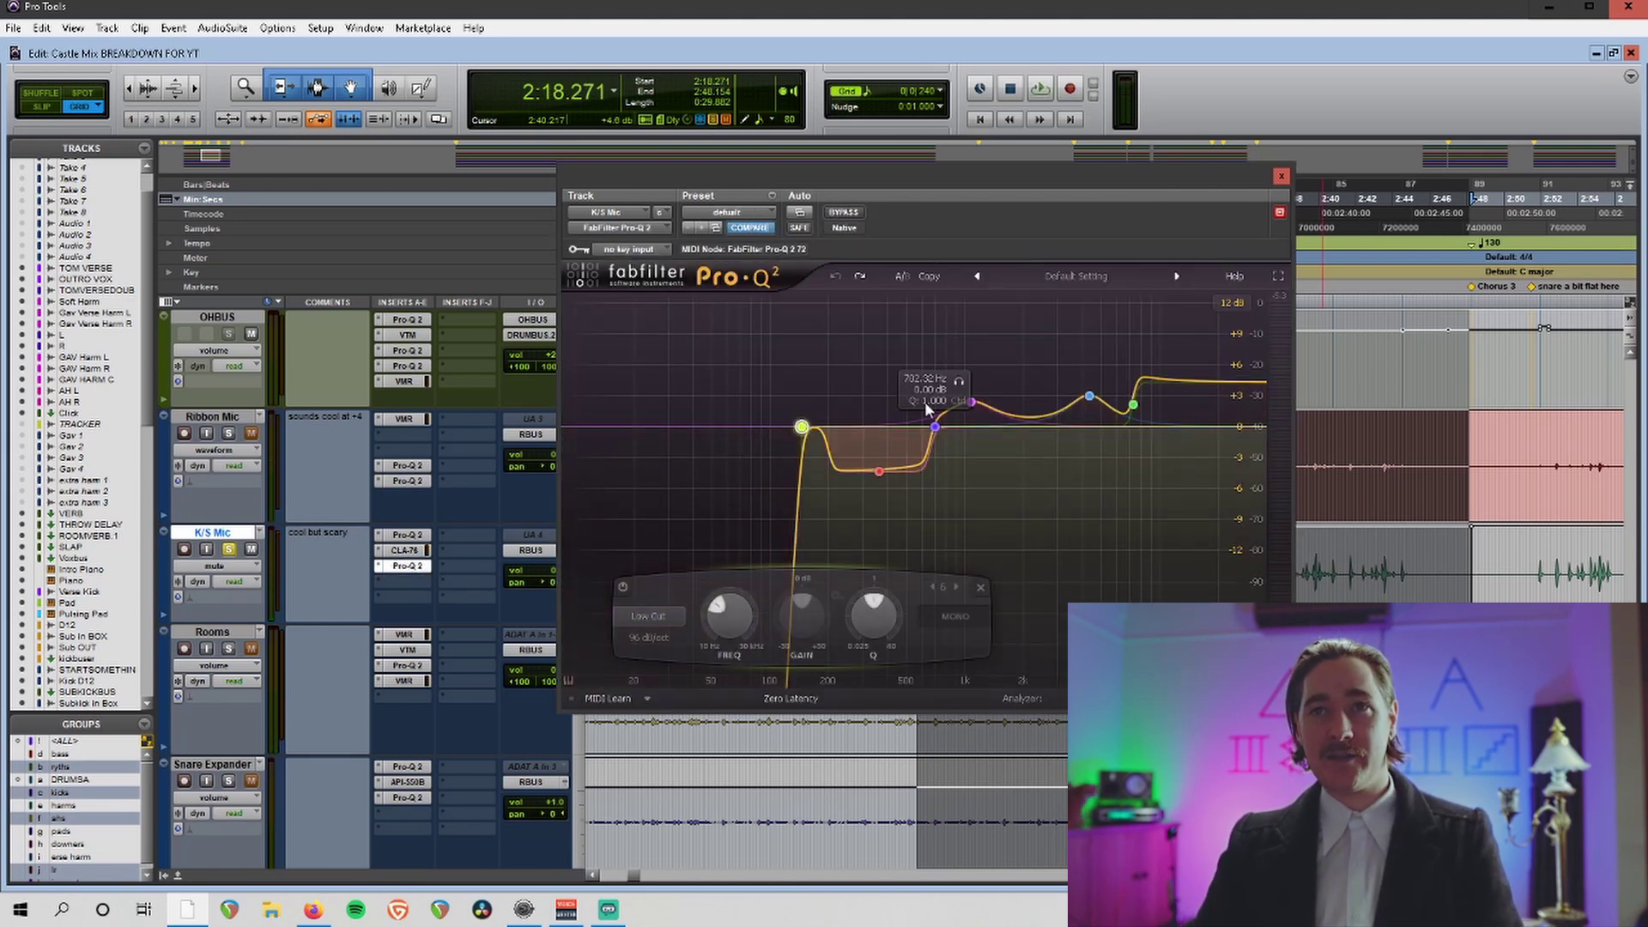
key("space")
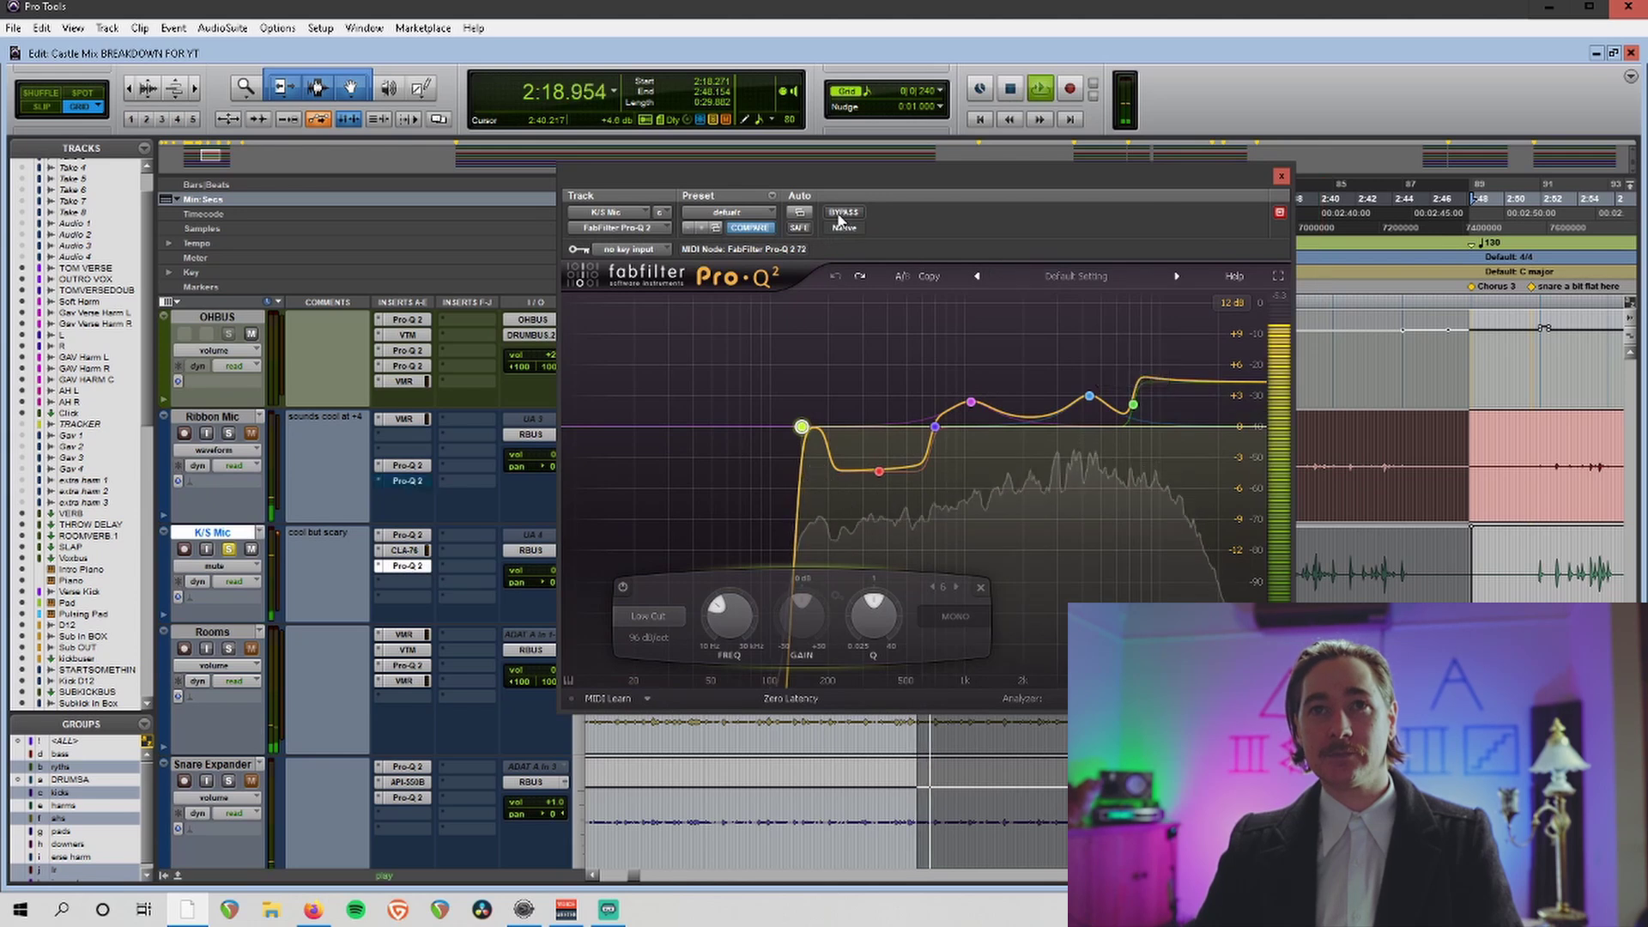
left_click(841, 212)
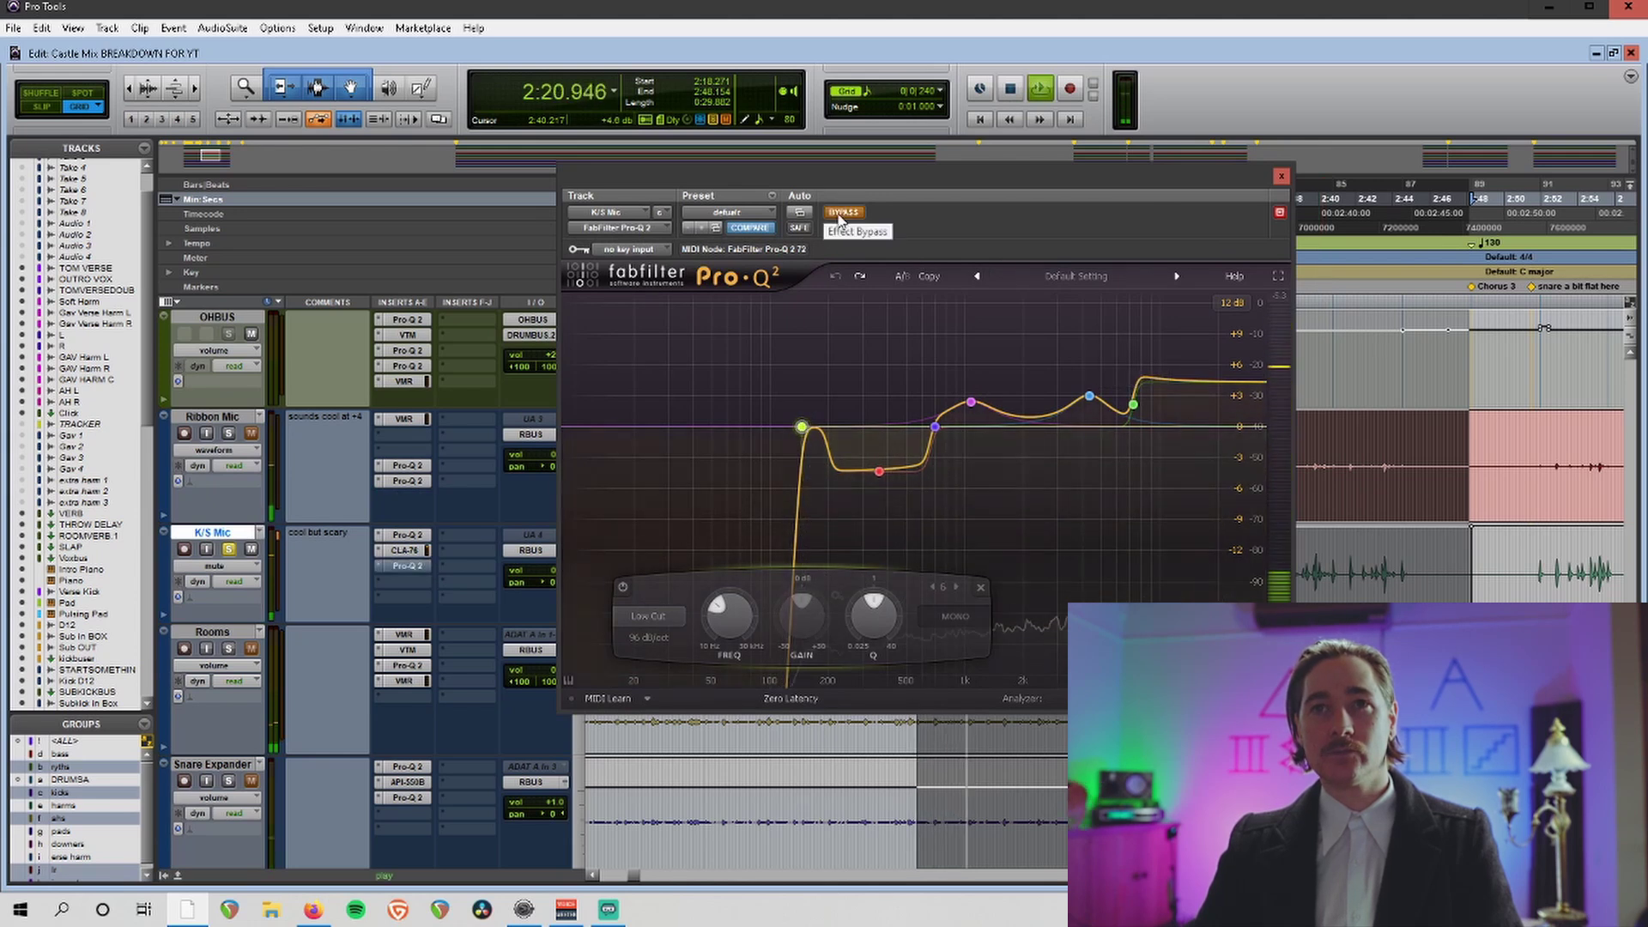
key("space")
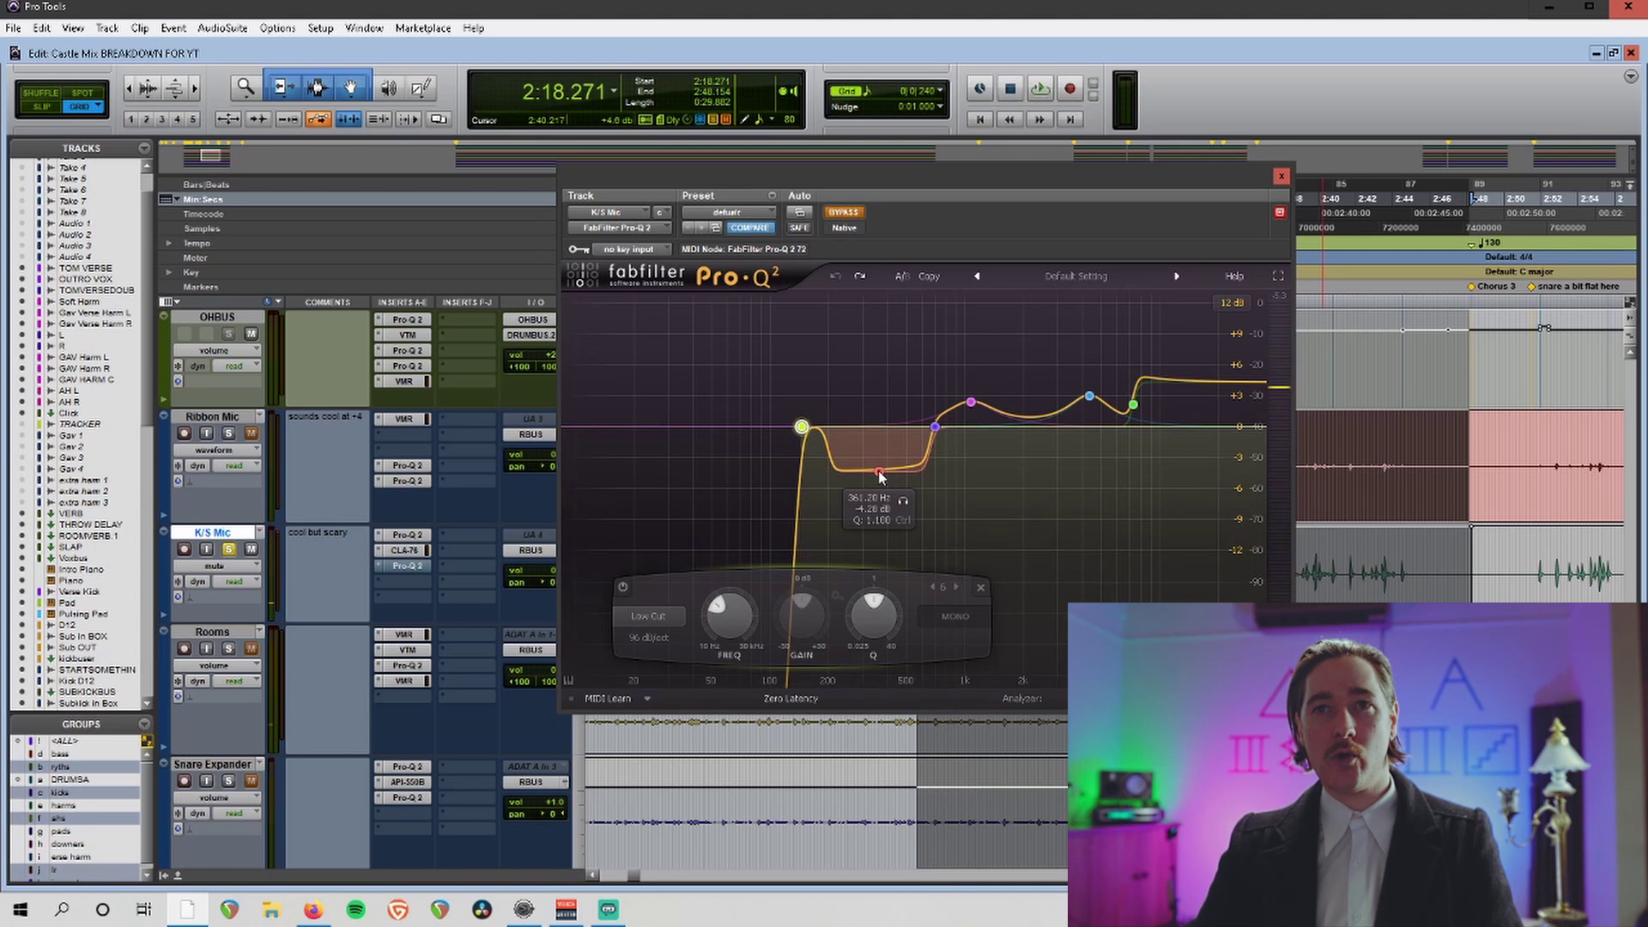
key("space")
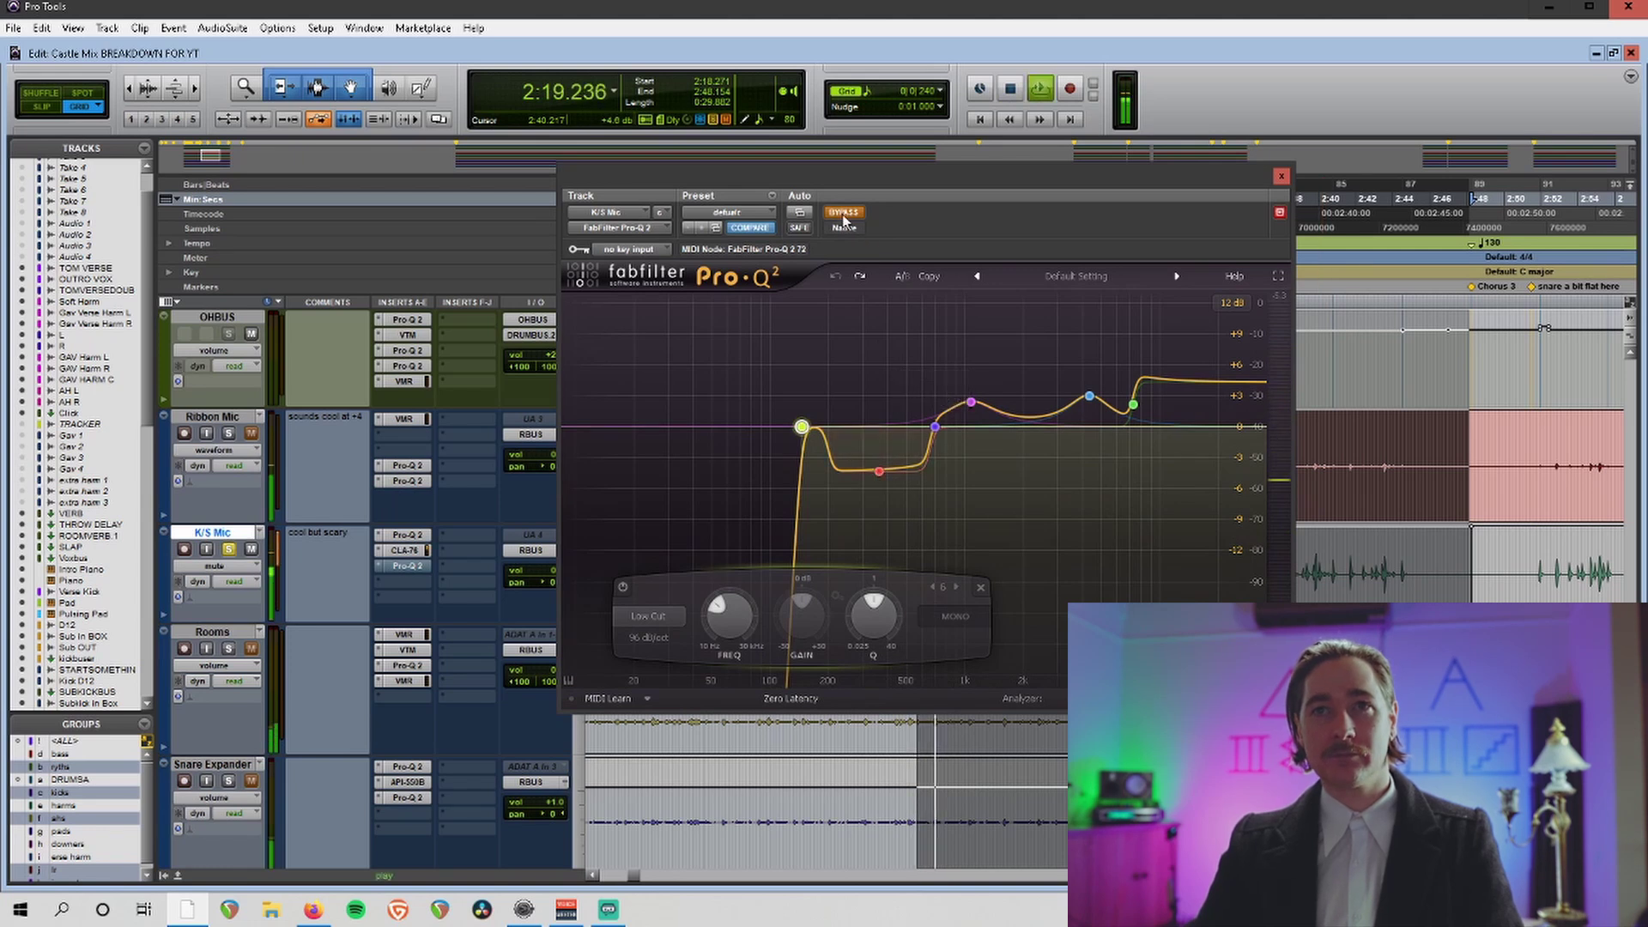
left_click(843, 214)
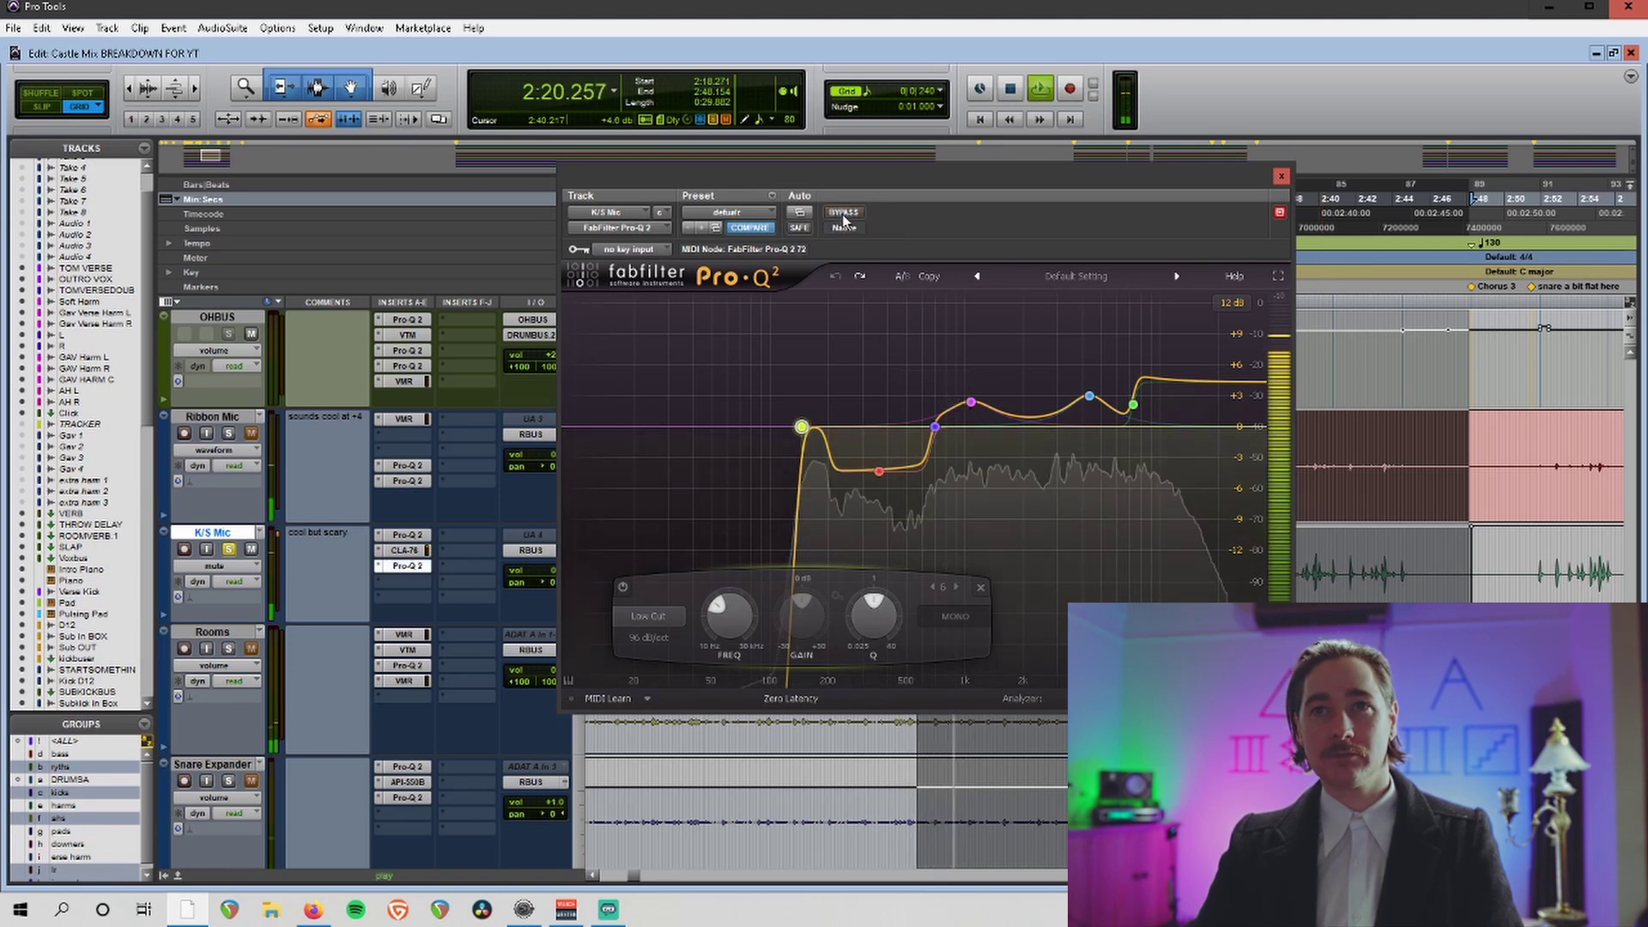
Examine the mid bell boost and high-frequency boost in K/S Mic's last Pro-Q 2 during playback.
left_click(970, 404)
key("space")
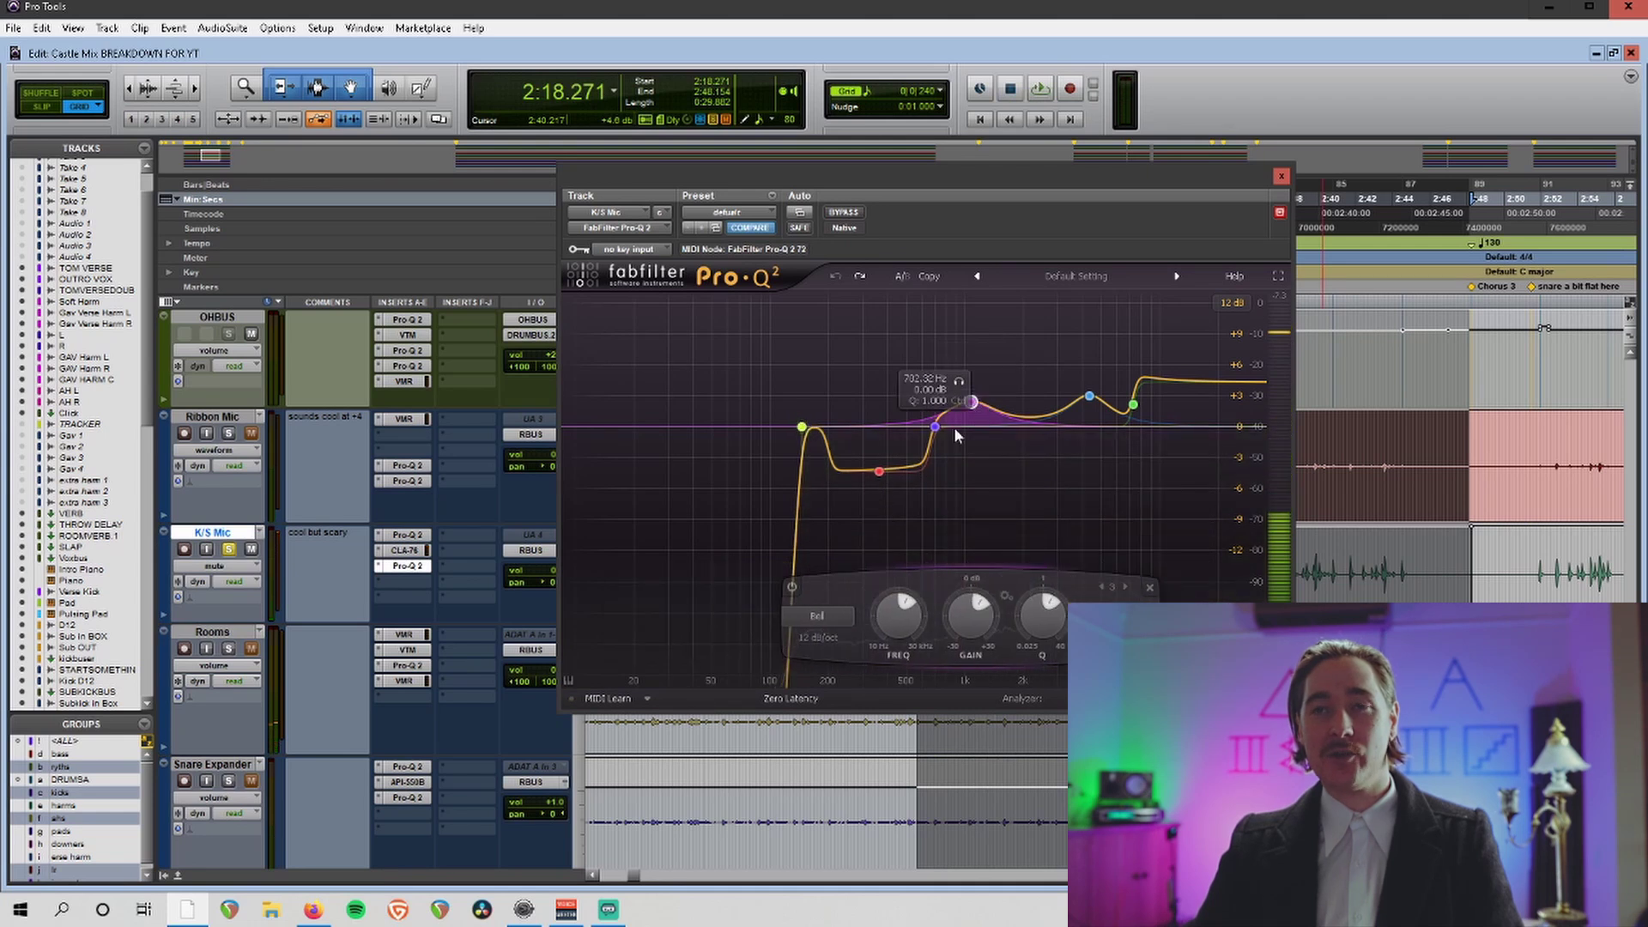
key("space")
left_click(996, 357)
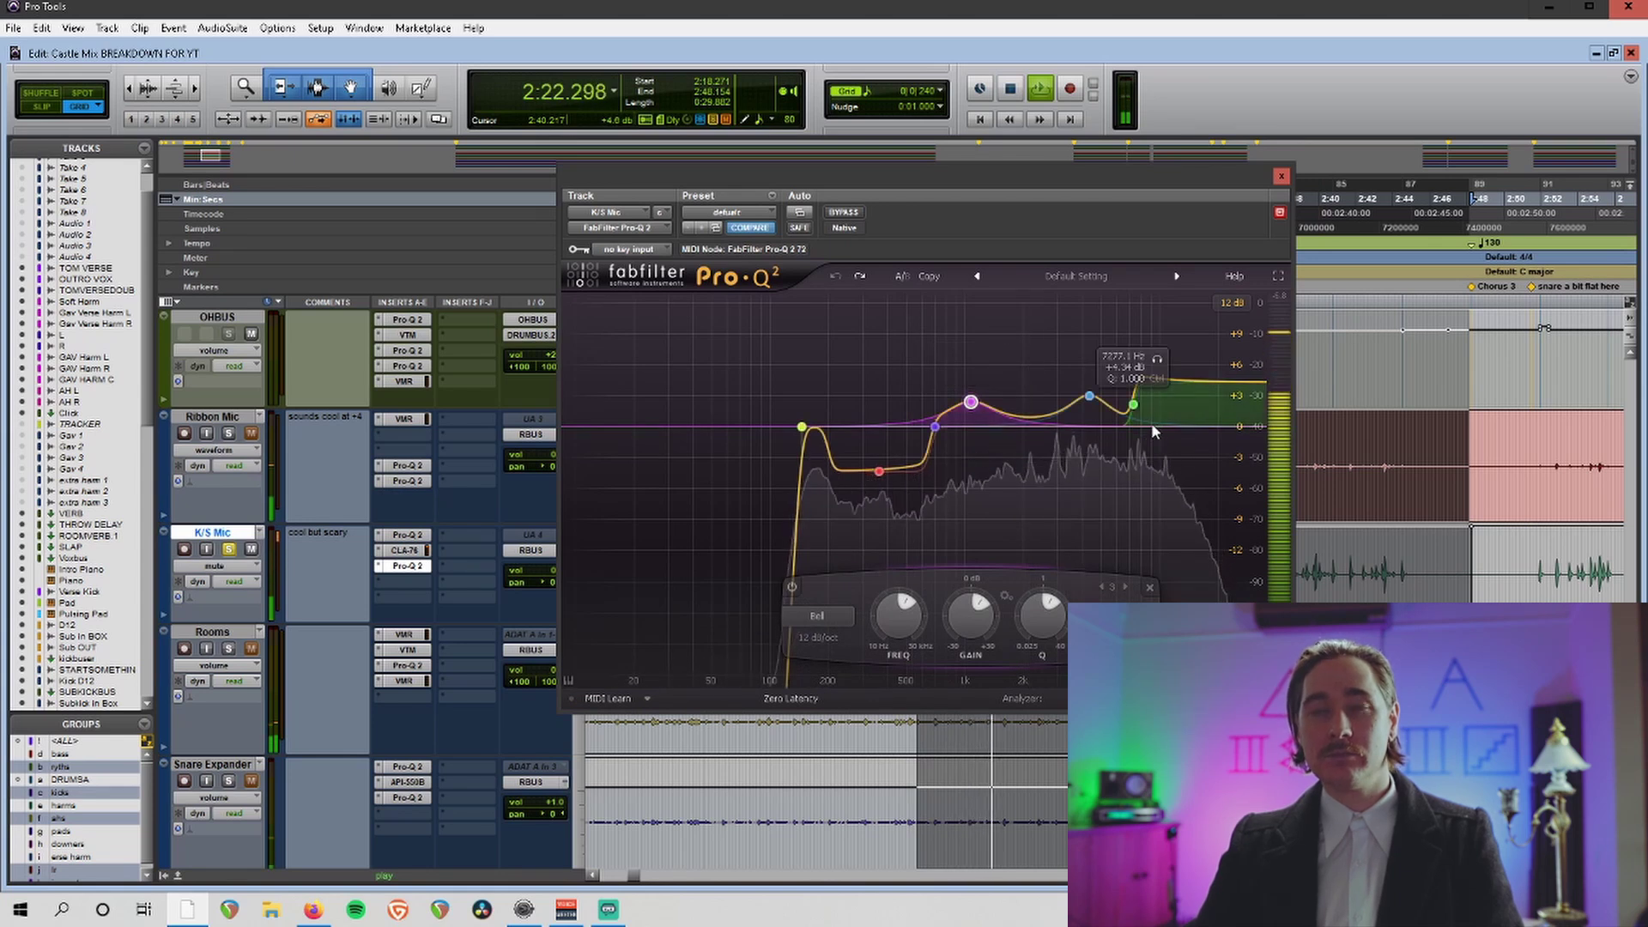
key("space")
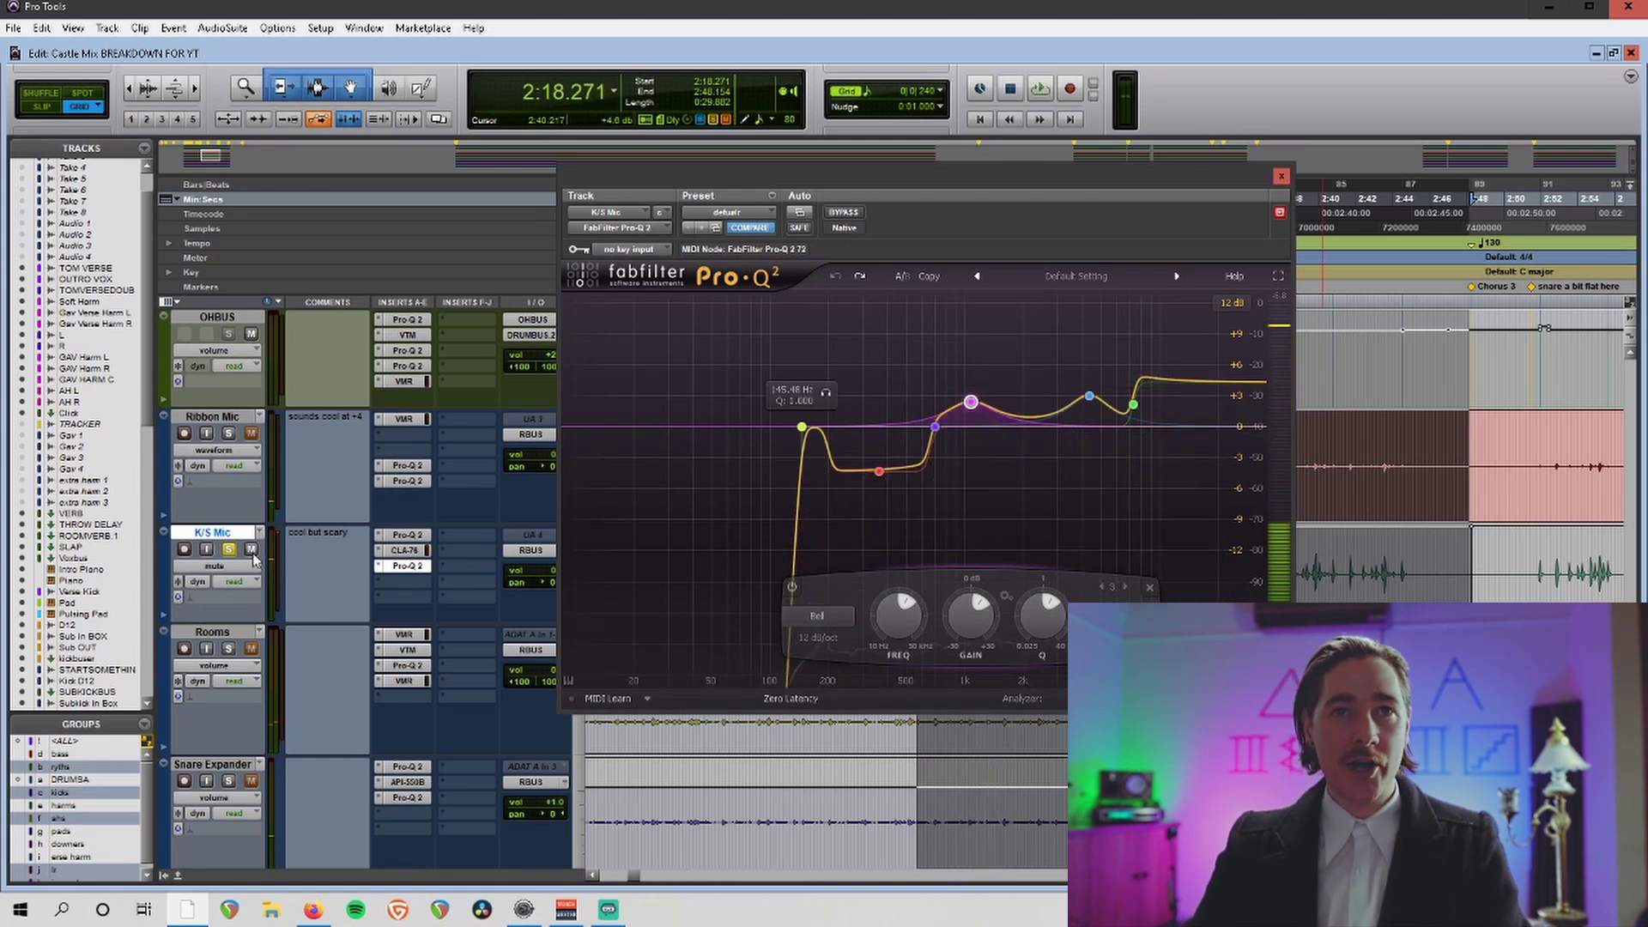
Solo the Kick D12 and subkick tracks alongside K/S Mic and compare playback with K/S Mic muted and unmuted.
scroll(253, 559, "down", 10)
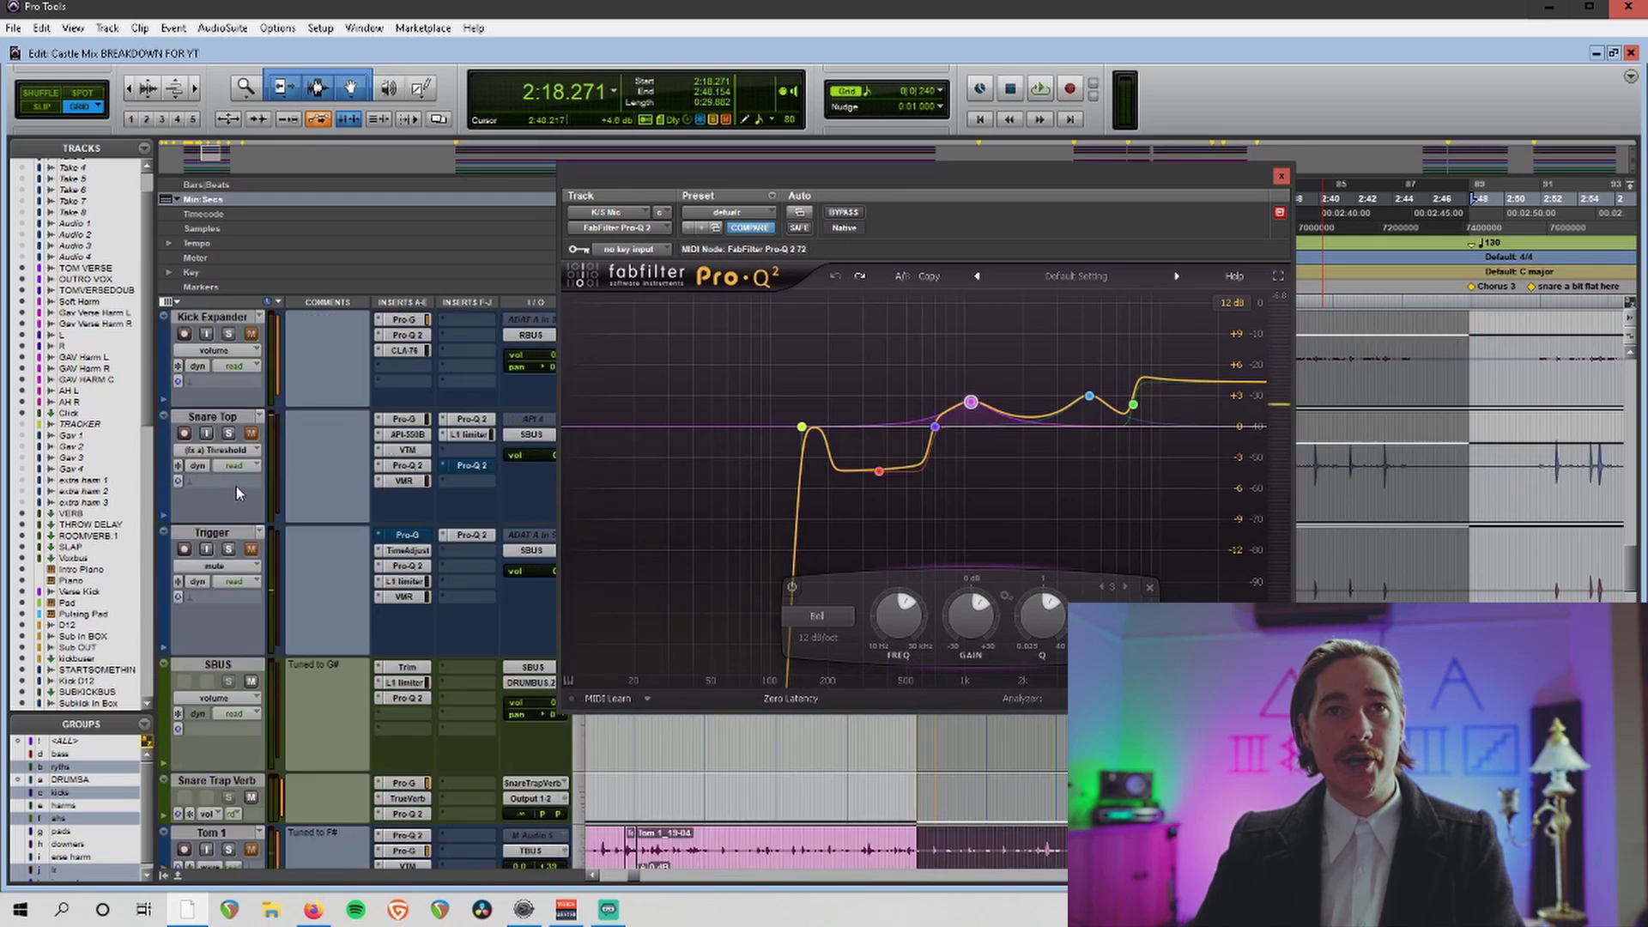
scroll(257, 546, "up", 5)
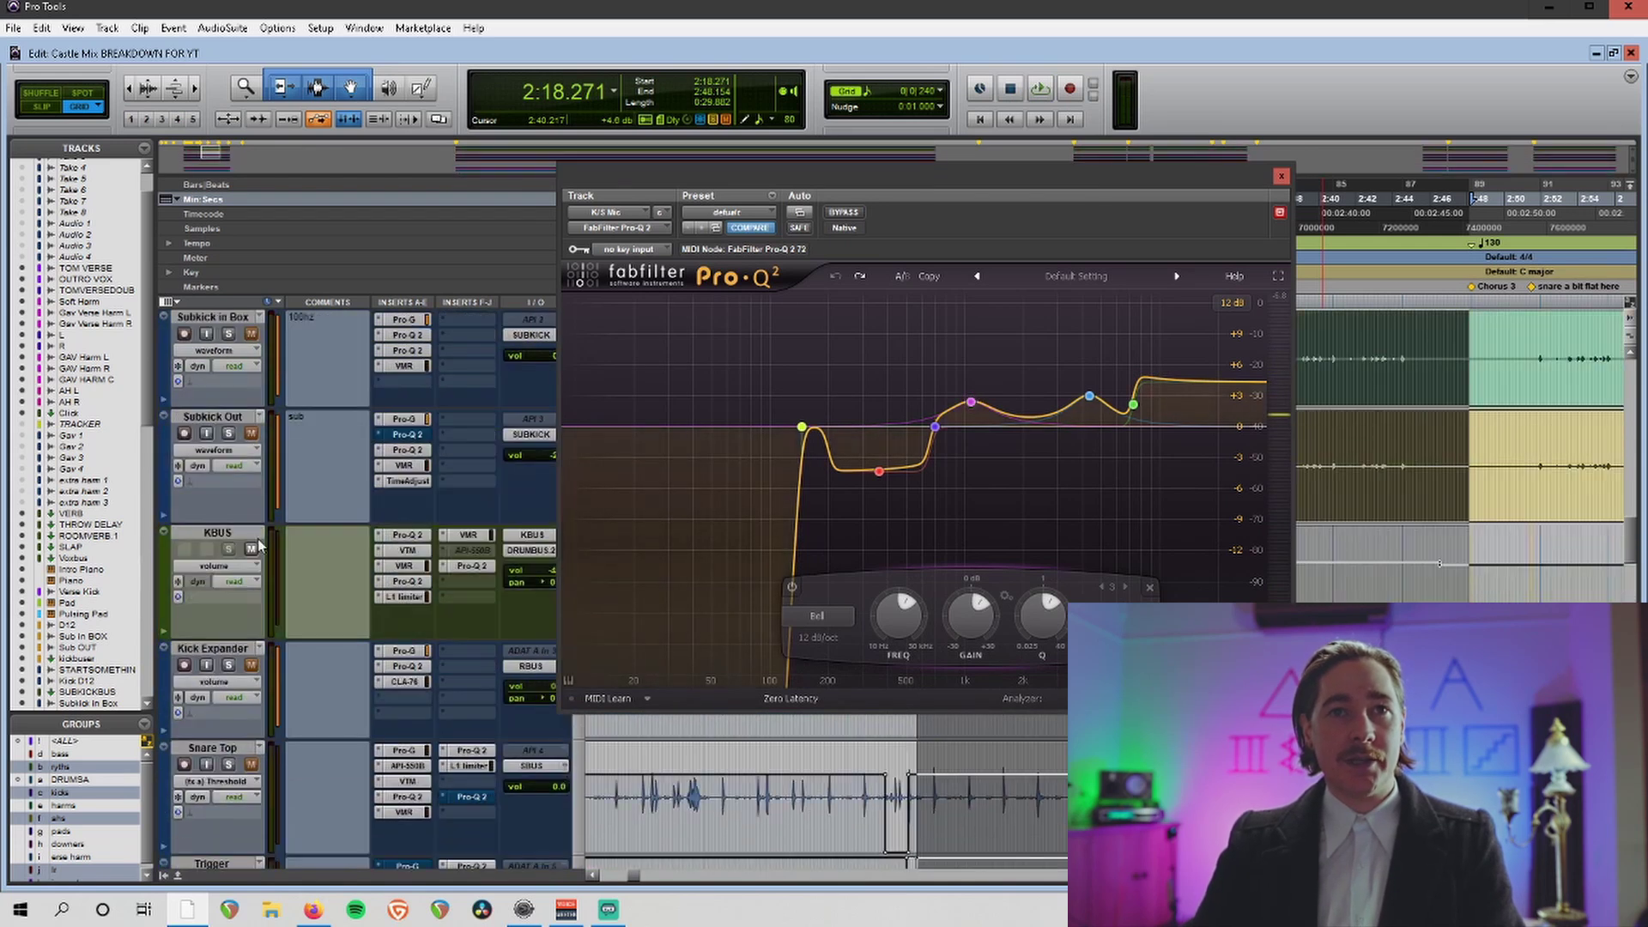
key("space")
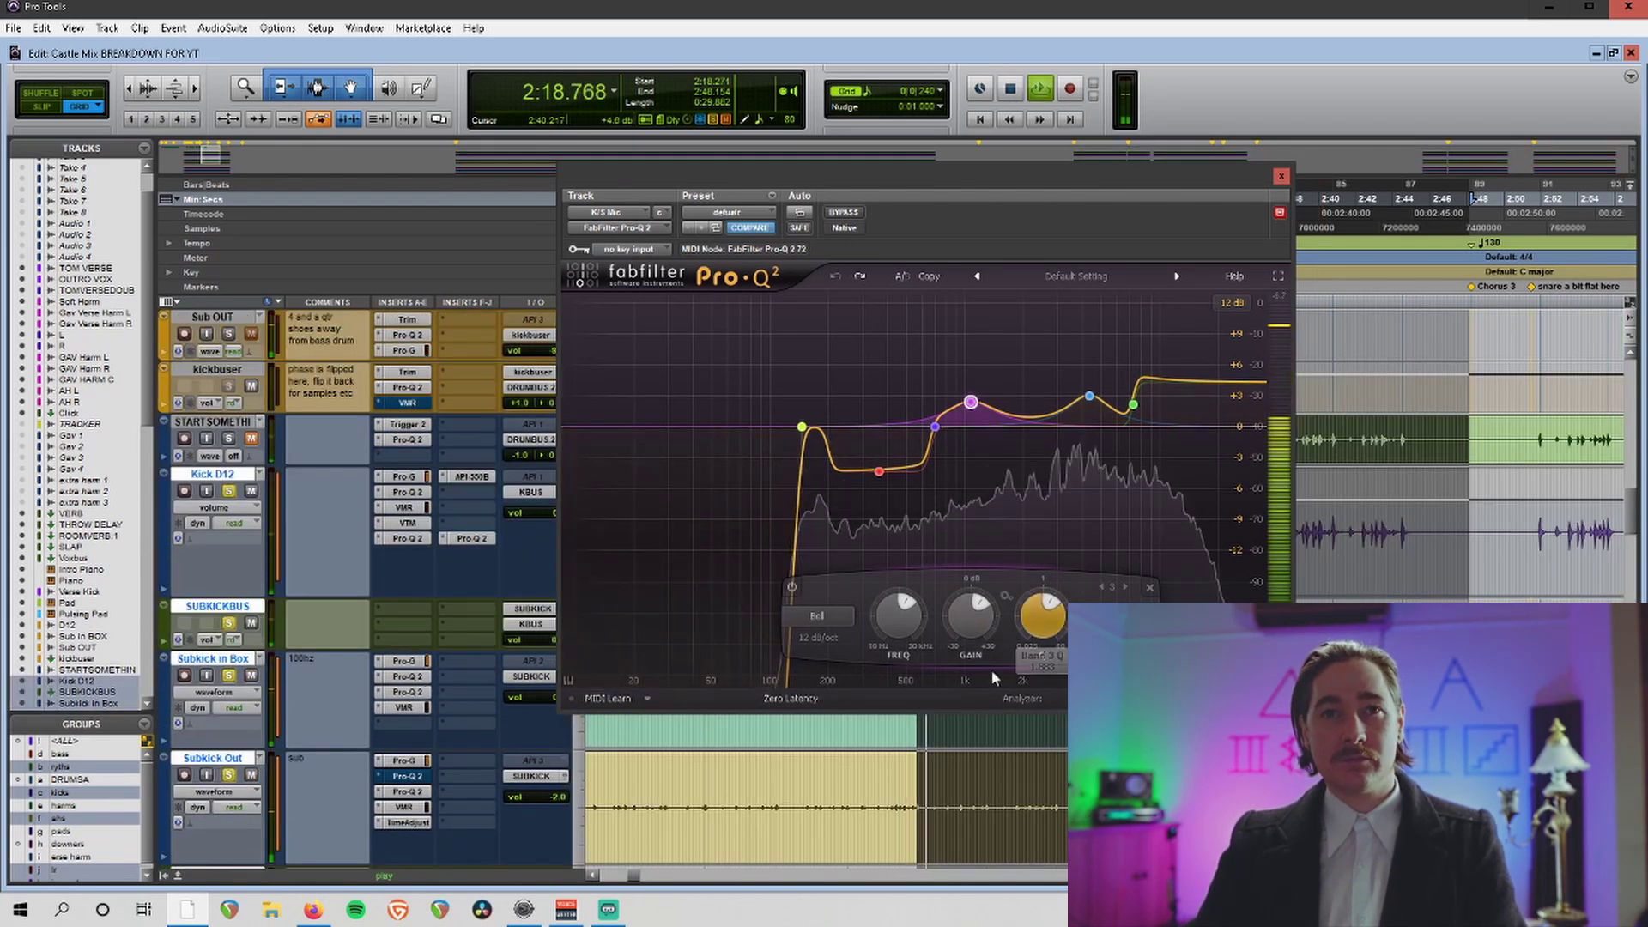
scroll(307, 649, "down", 5)
scroll(329, 671, "up", 10)
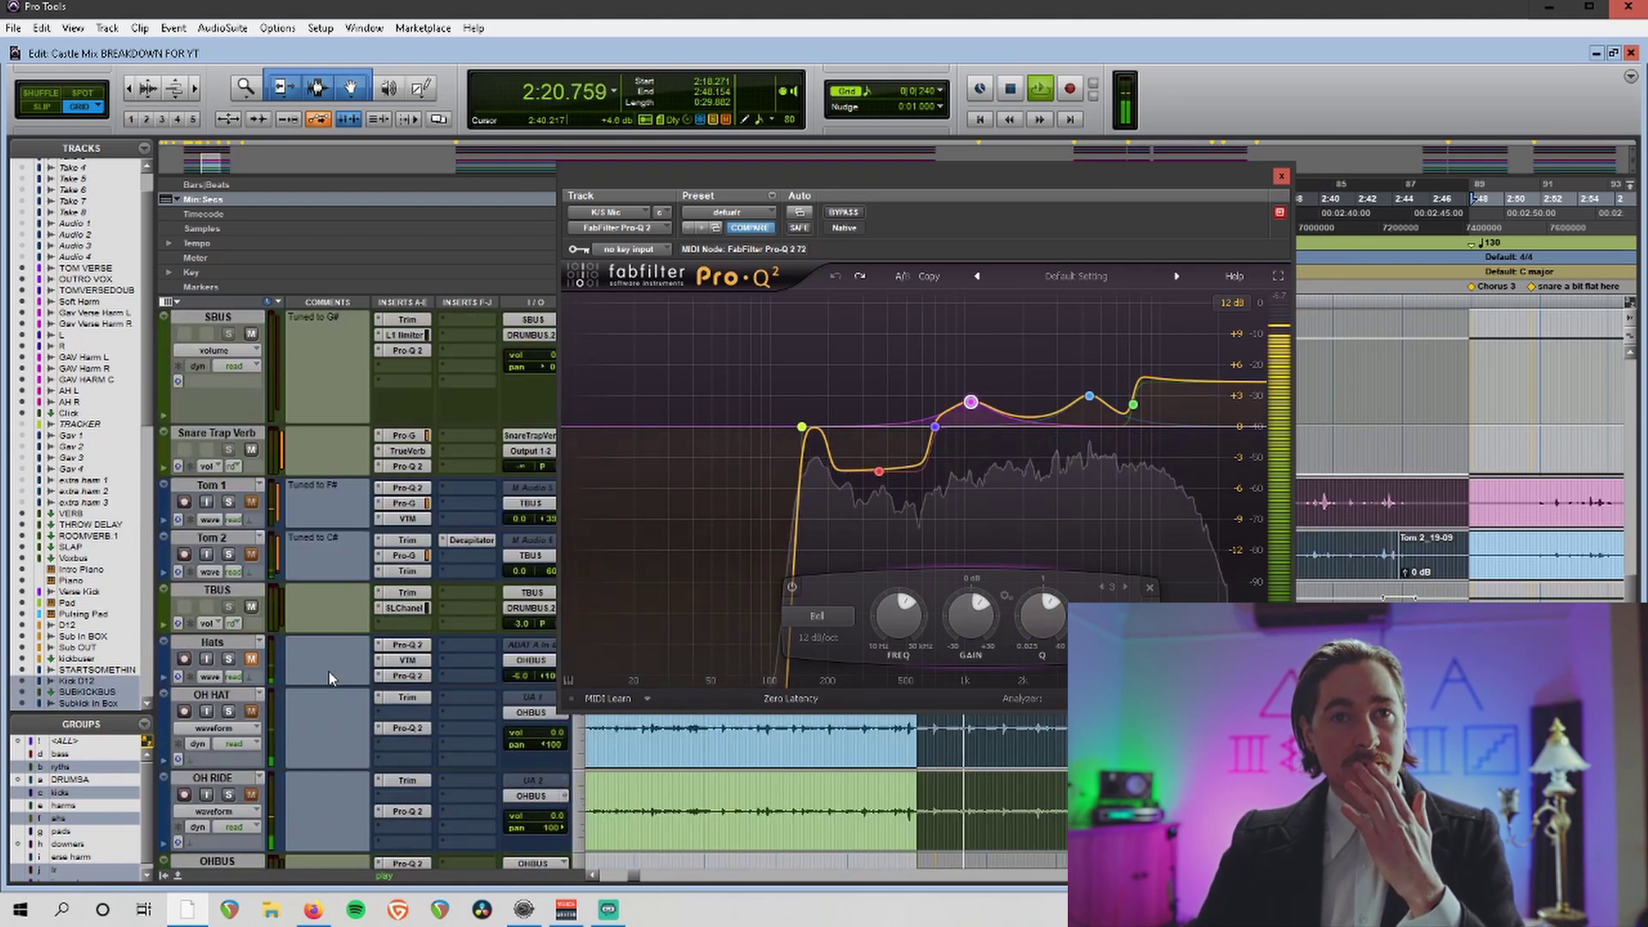
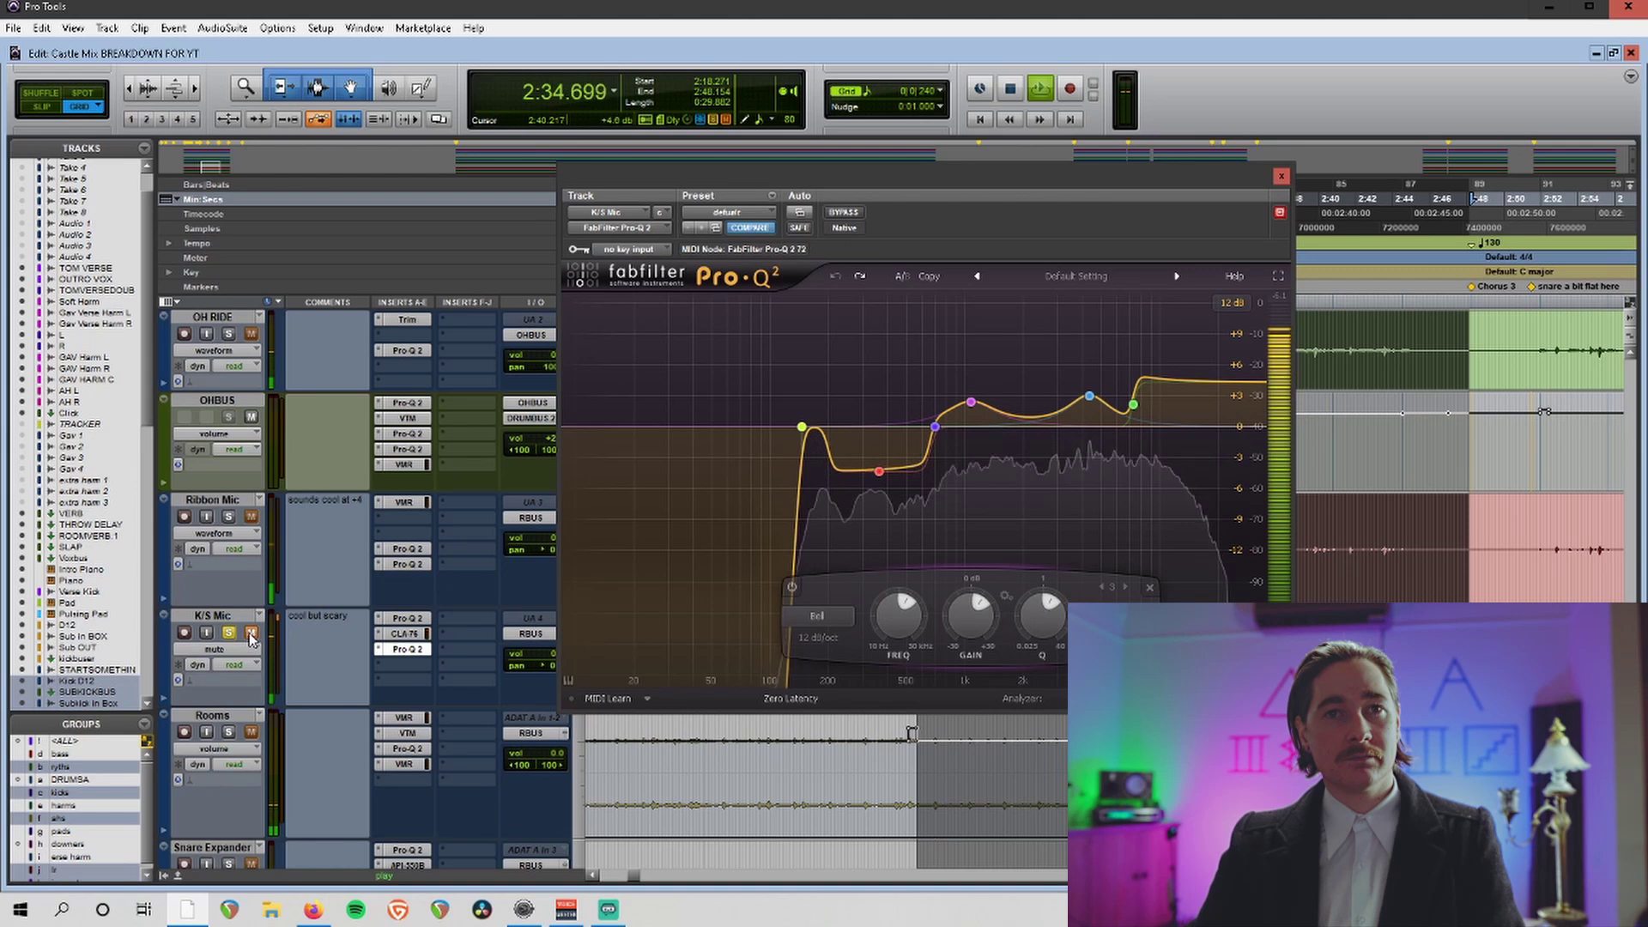
scroll(251, 640, "up", 4)
scroll(251, 639, "up", 2)
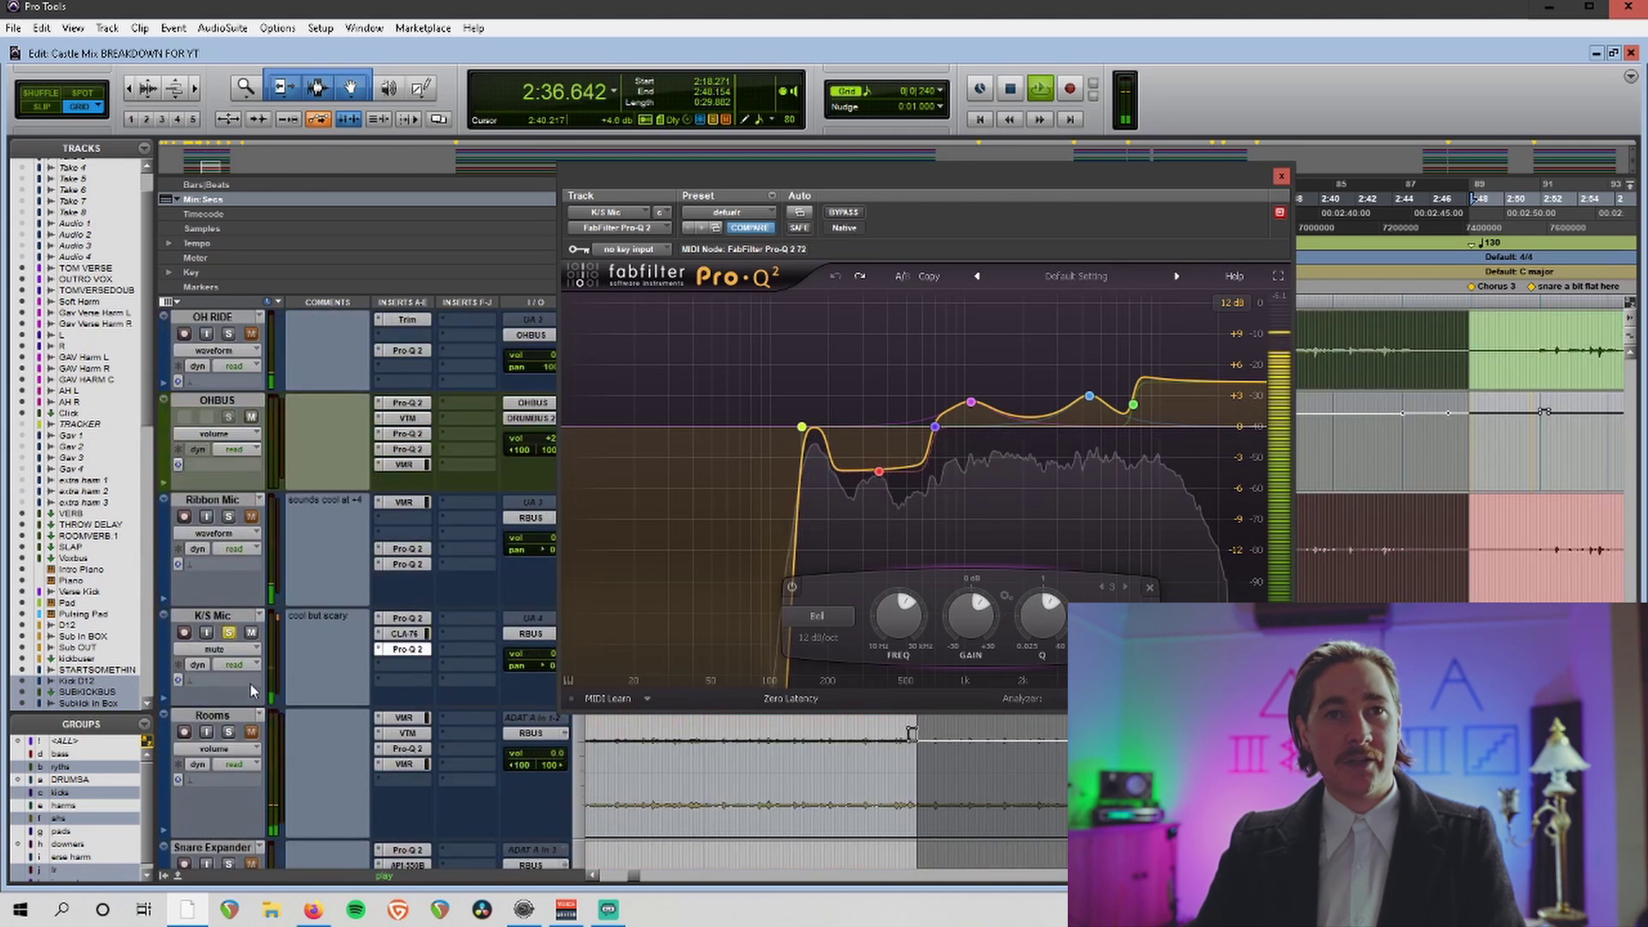
key("space")
Clear the solos on the kick and subkick tracks, close the Pro-Q 2 window, and view the ambience and drum bus tracks.
scroll(284, 565, "up", 2)
scroll(228, 447, "up", 6)
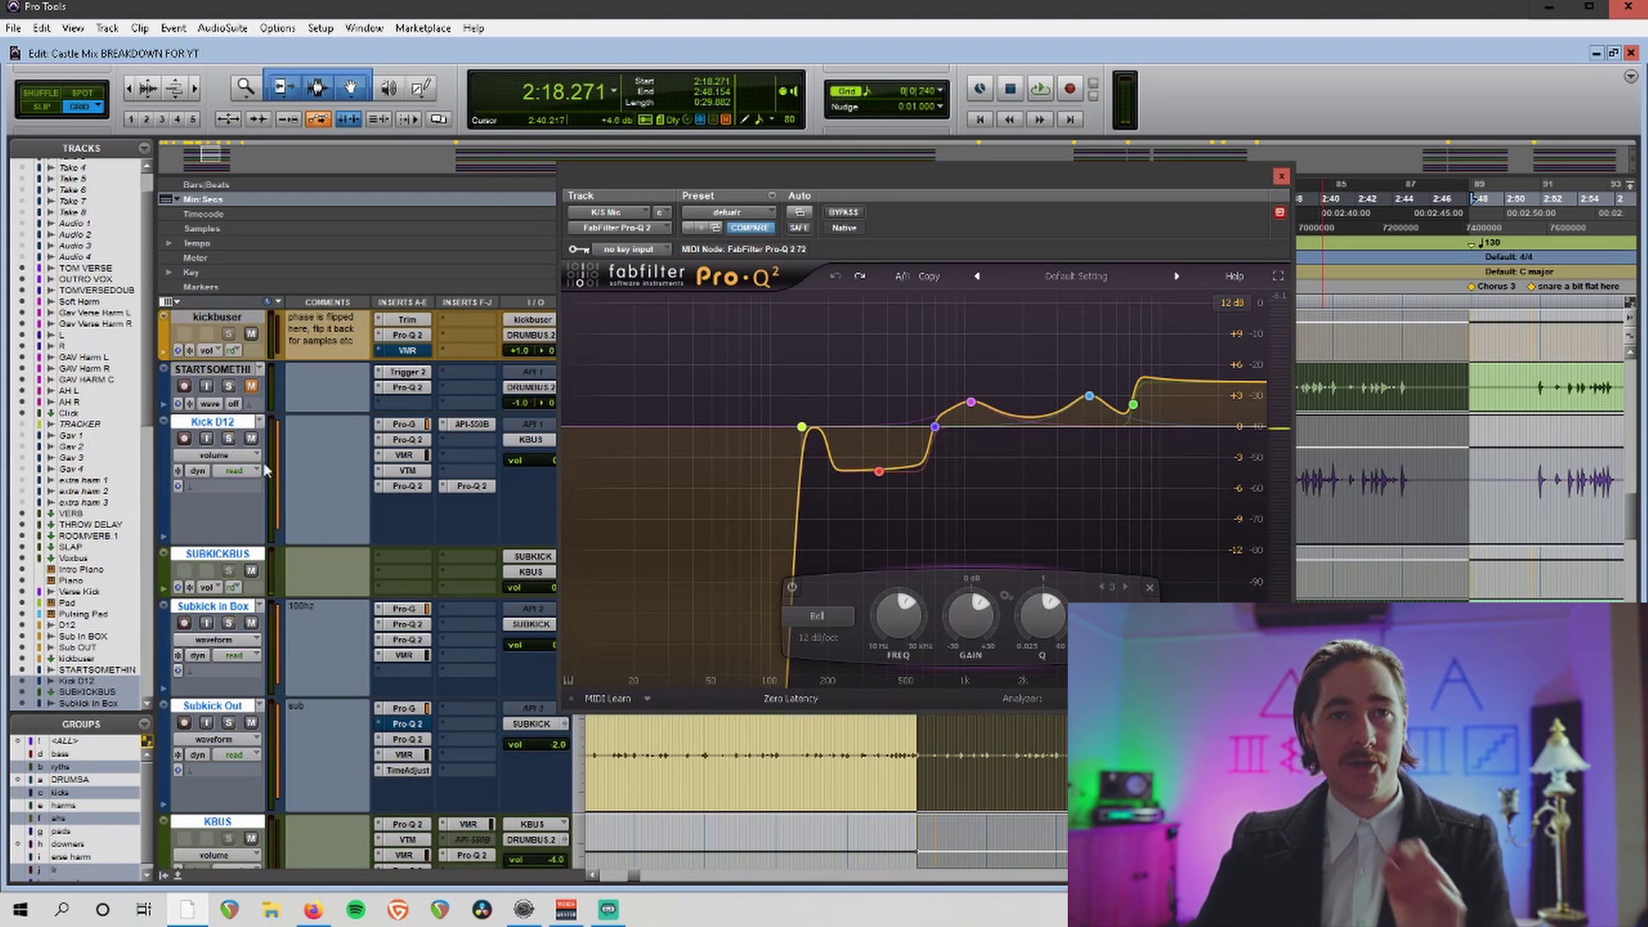
scroll(1459, 429, "down", 5)
left_click(1285, 179)
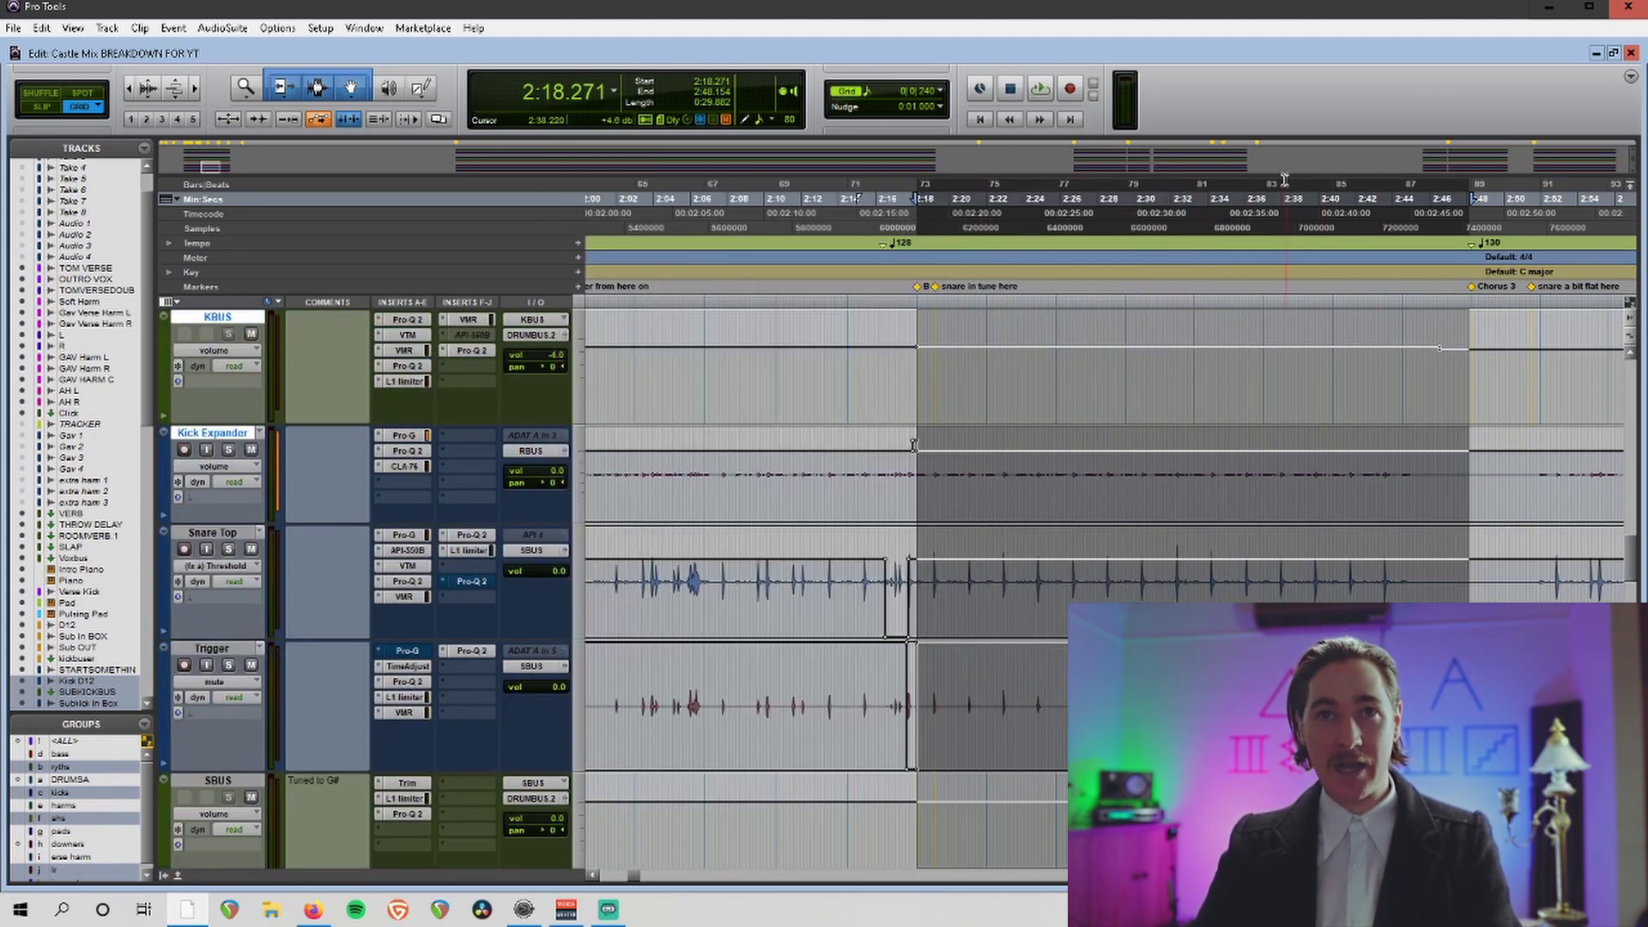
scroll(263, 545, "down", 6)
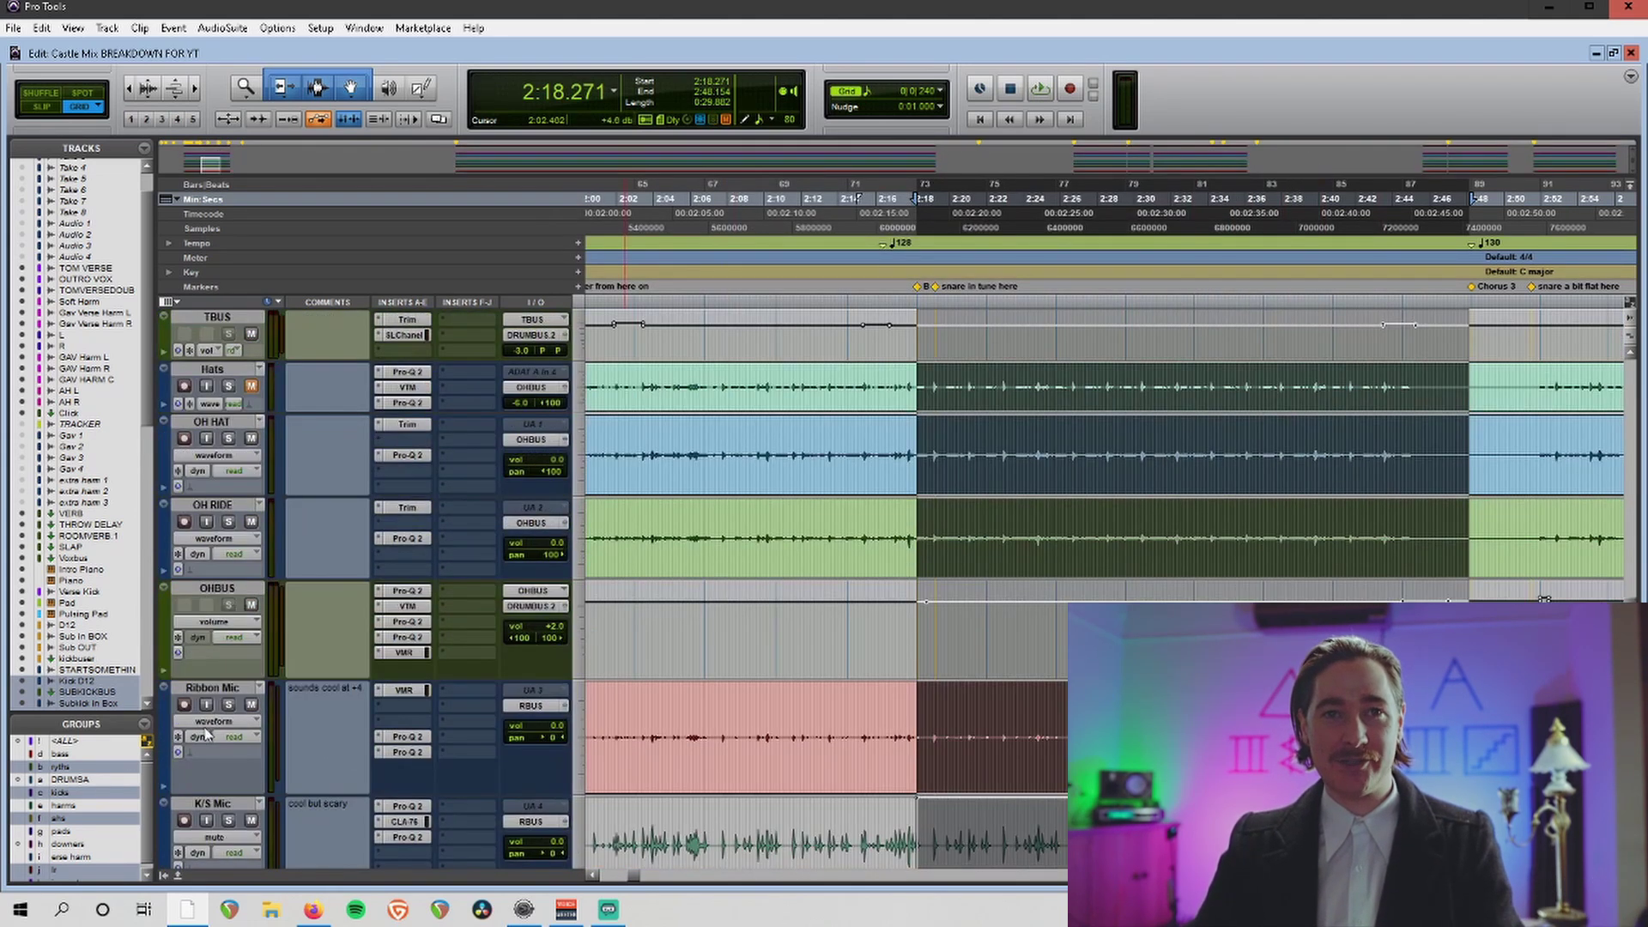
scroll(208, 729, "down", 10)
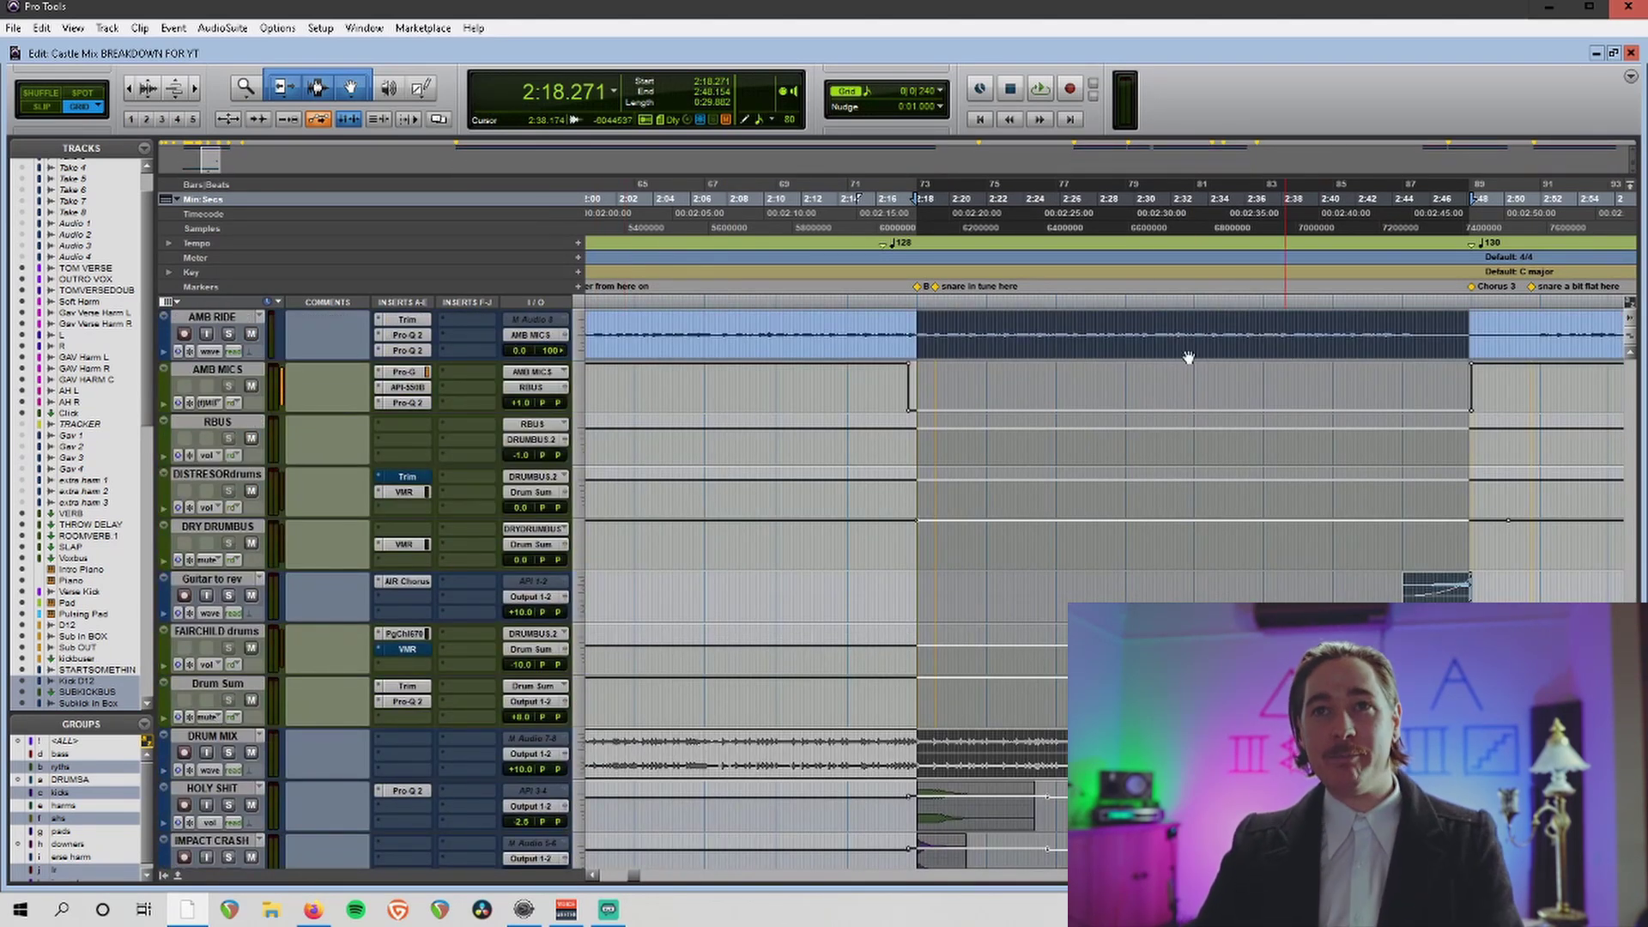
Enlarge the DISTRESSOR drums track and view its Virtual Mix Rack plug-in, closing the window again.
scroll(1014, 315, "left", 3)
scroll(1011, 311, "right", 3)
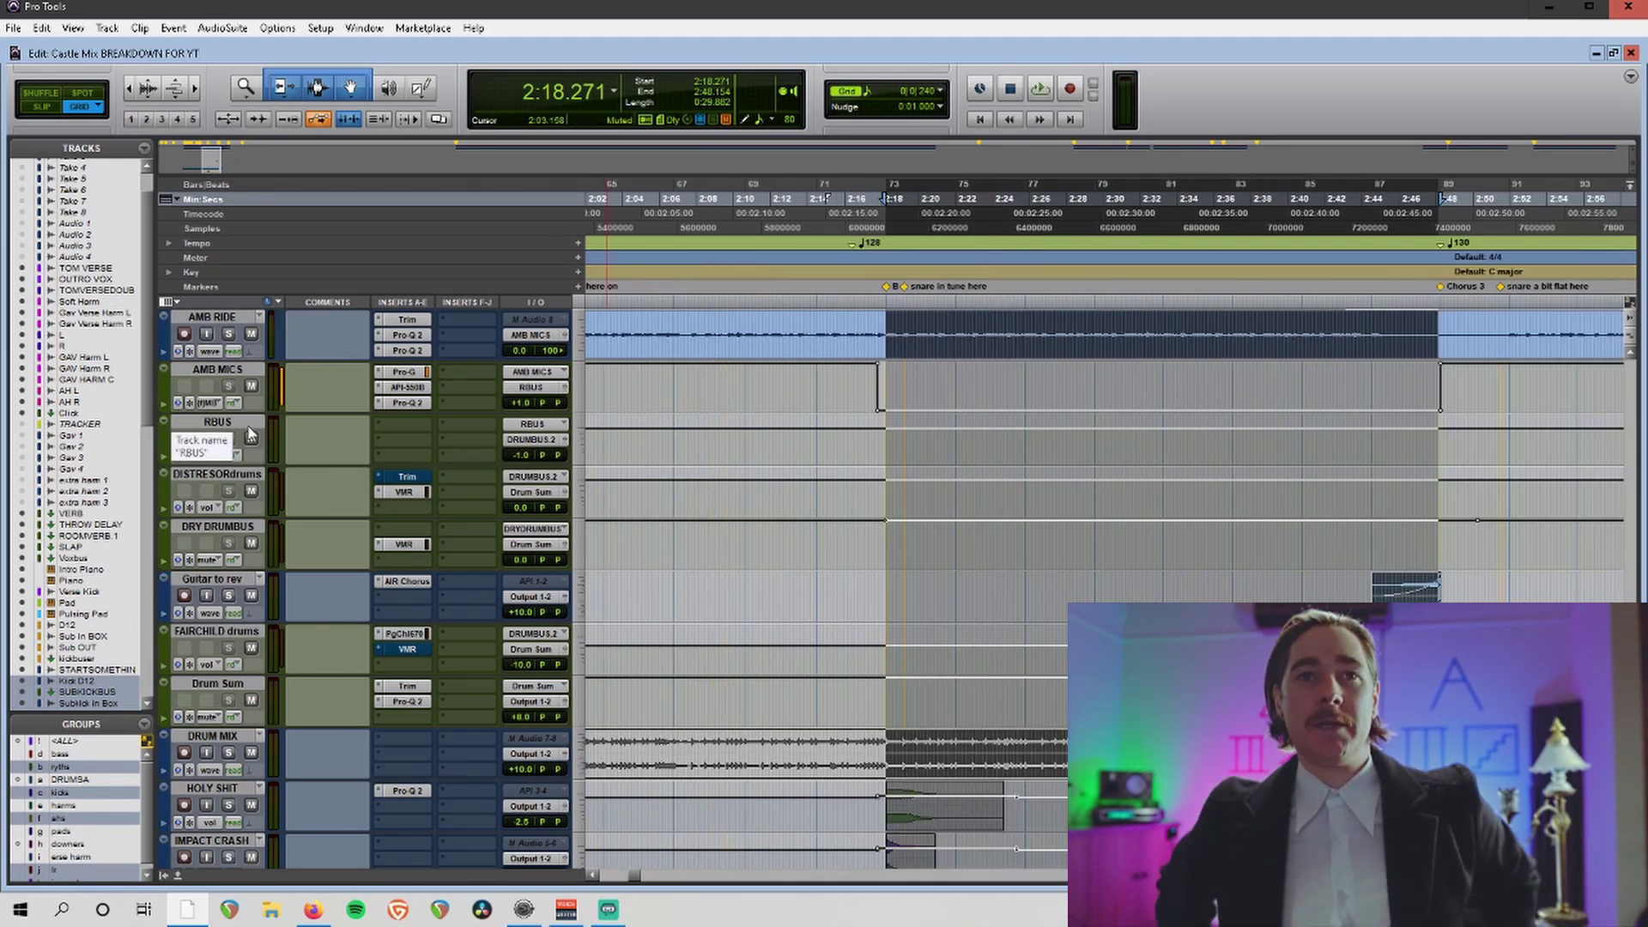
left_click(221, 475)
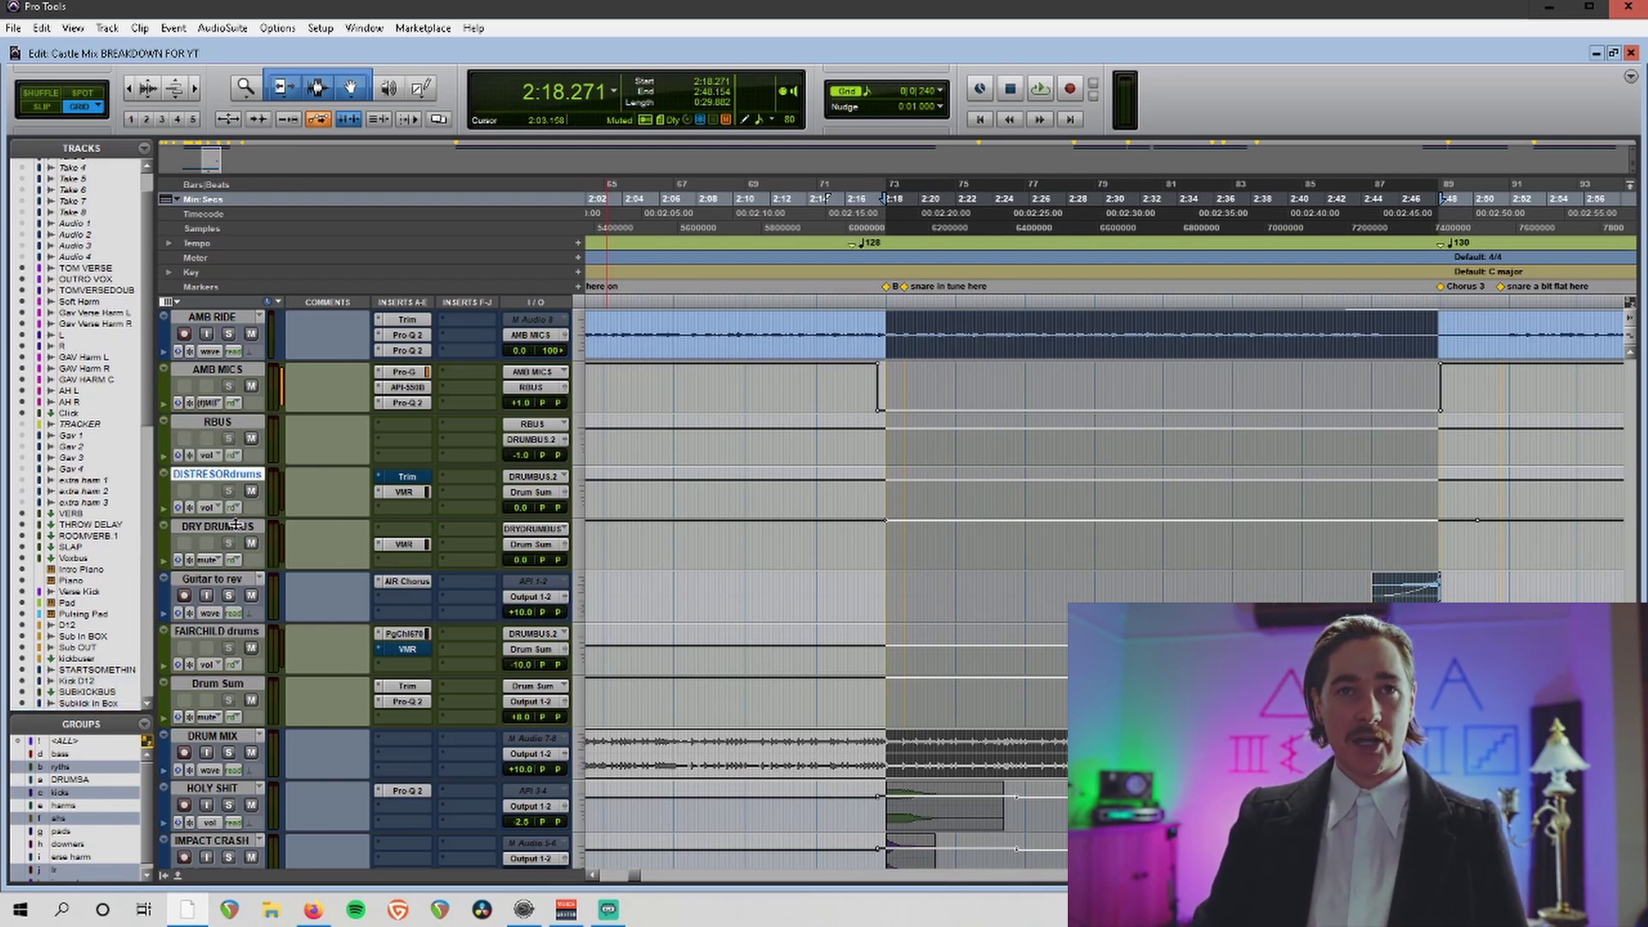
left_click_drag(237, 525, 229, 554)
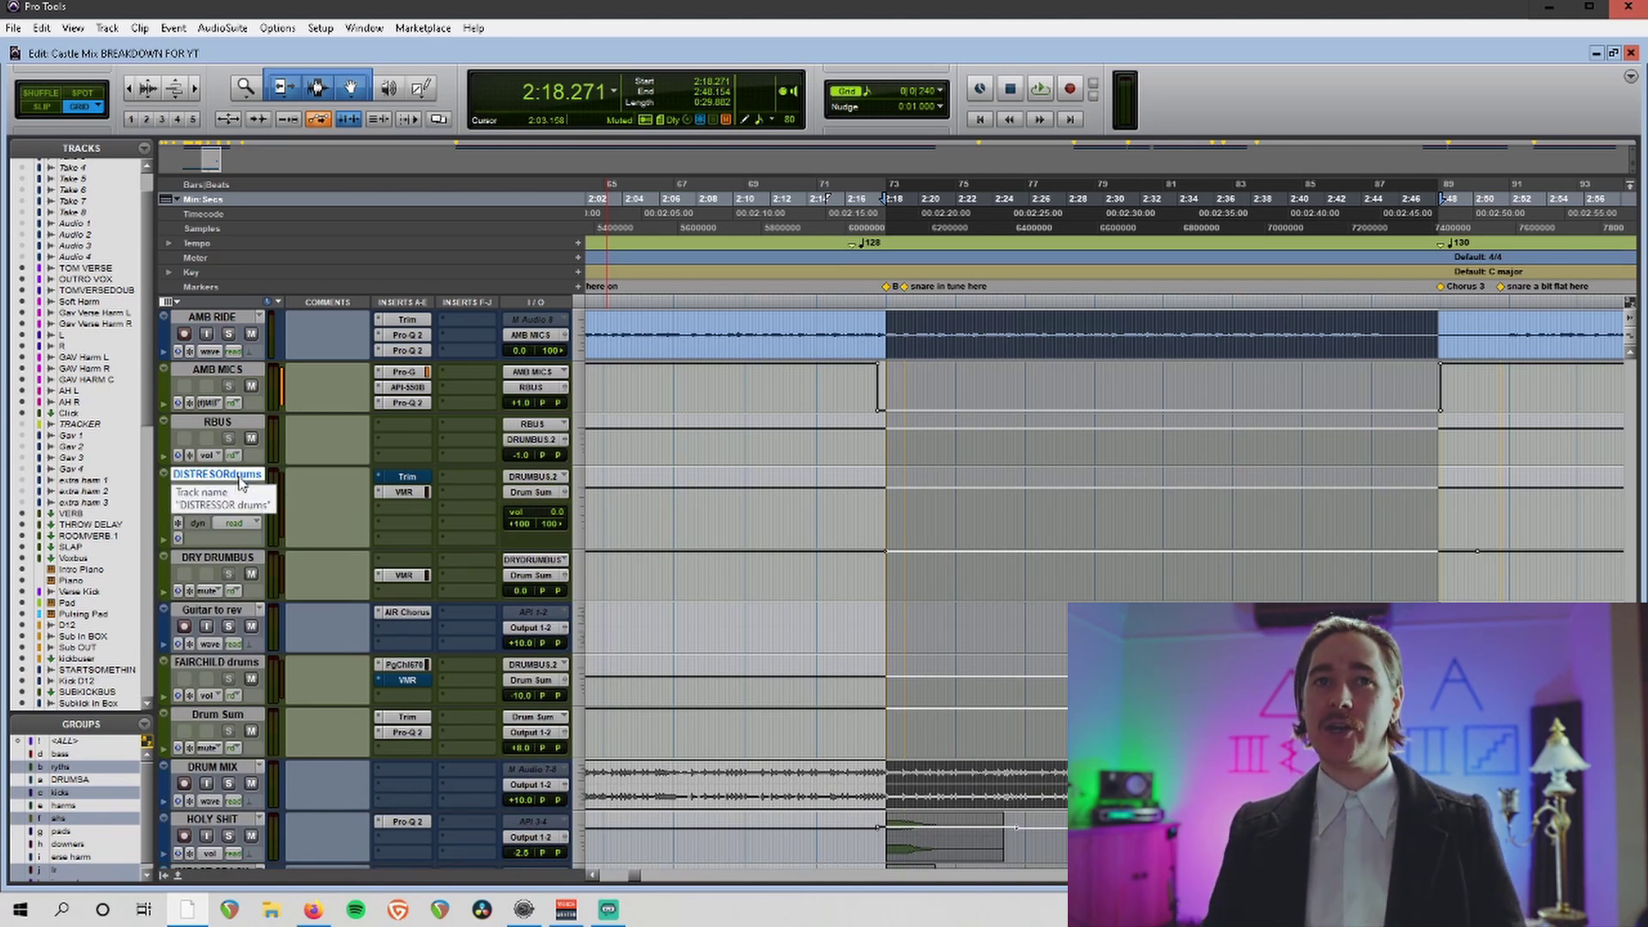
left_click(416, 495)
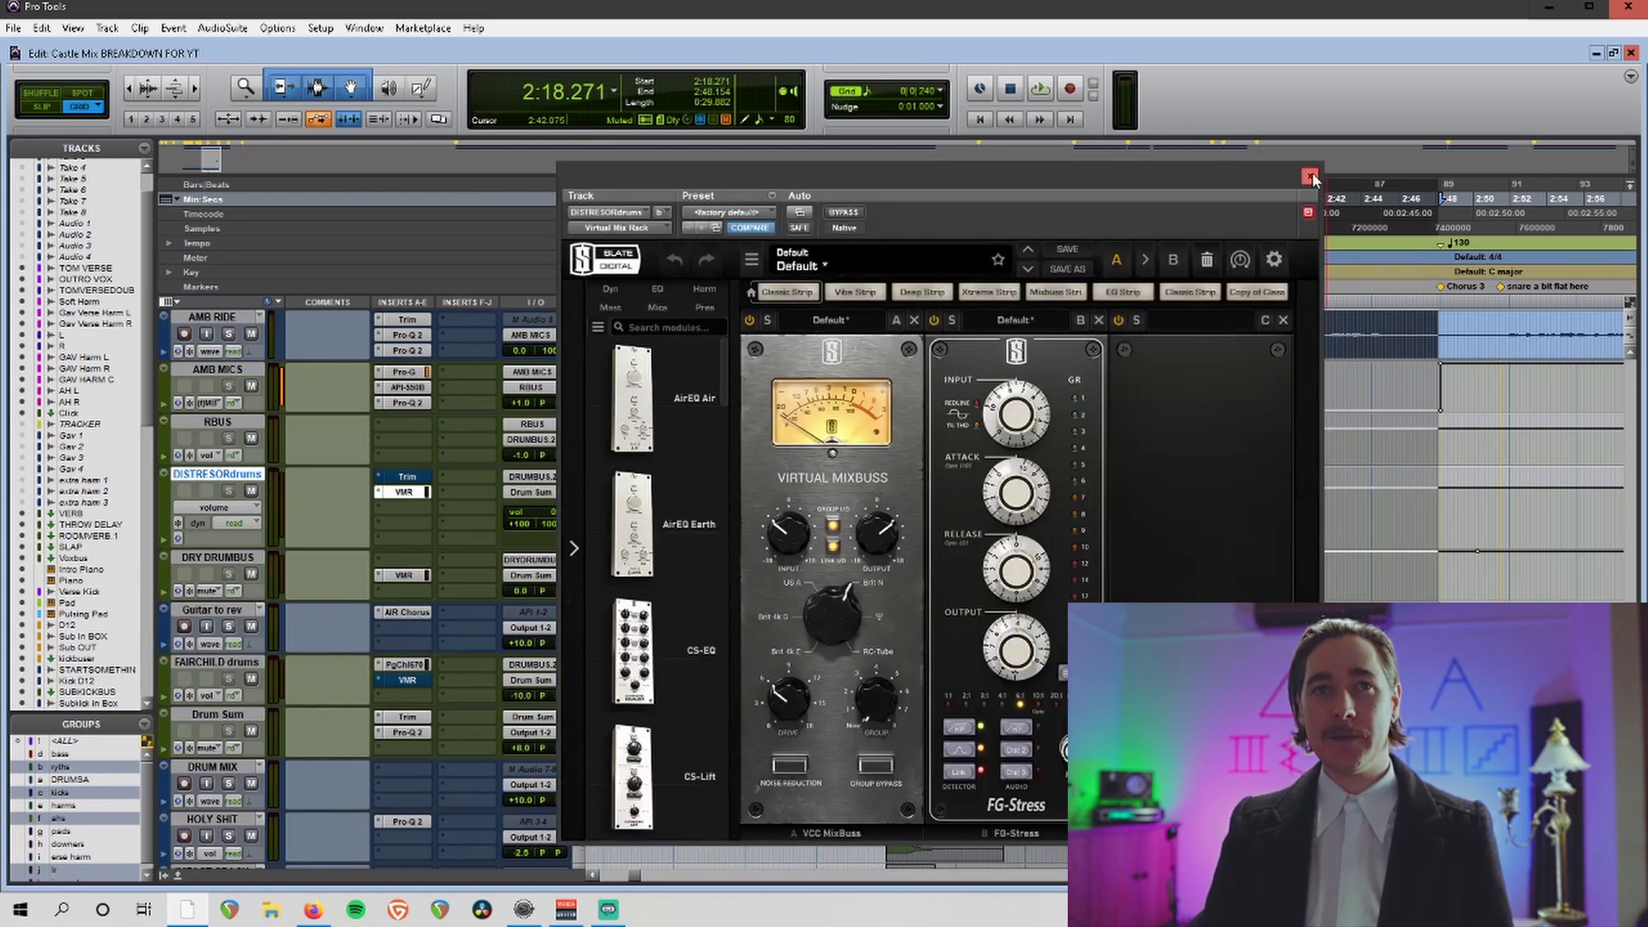
left_click(1310, 177)
Enlarge the DRY DRUMBUS track and open its Virtual Mix Rack plug-in.
left_click(241, 558)
left_click_drag(247, 598, 247, 645)
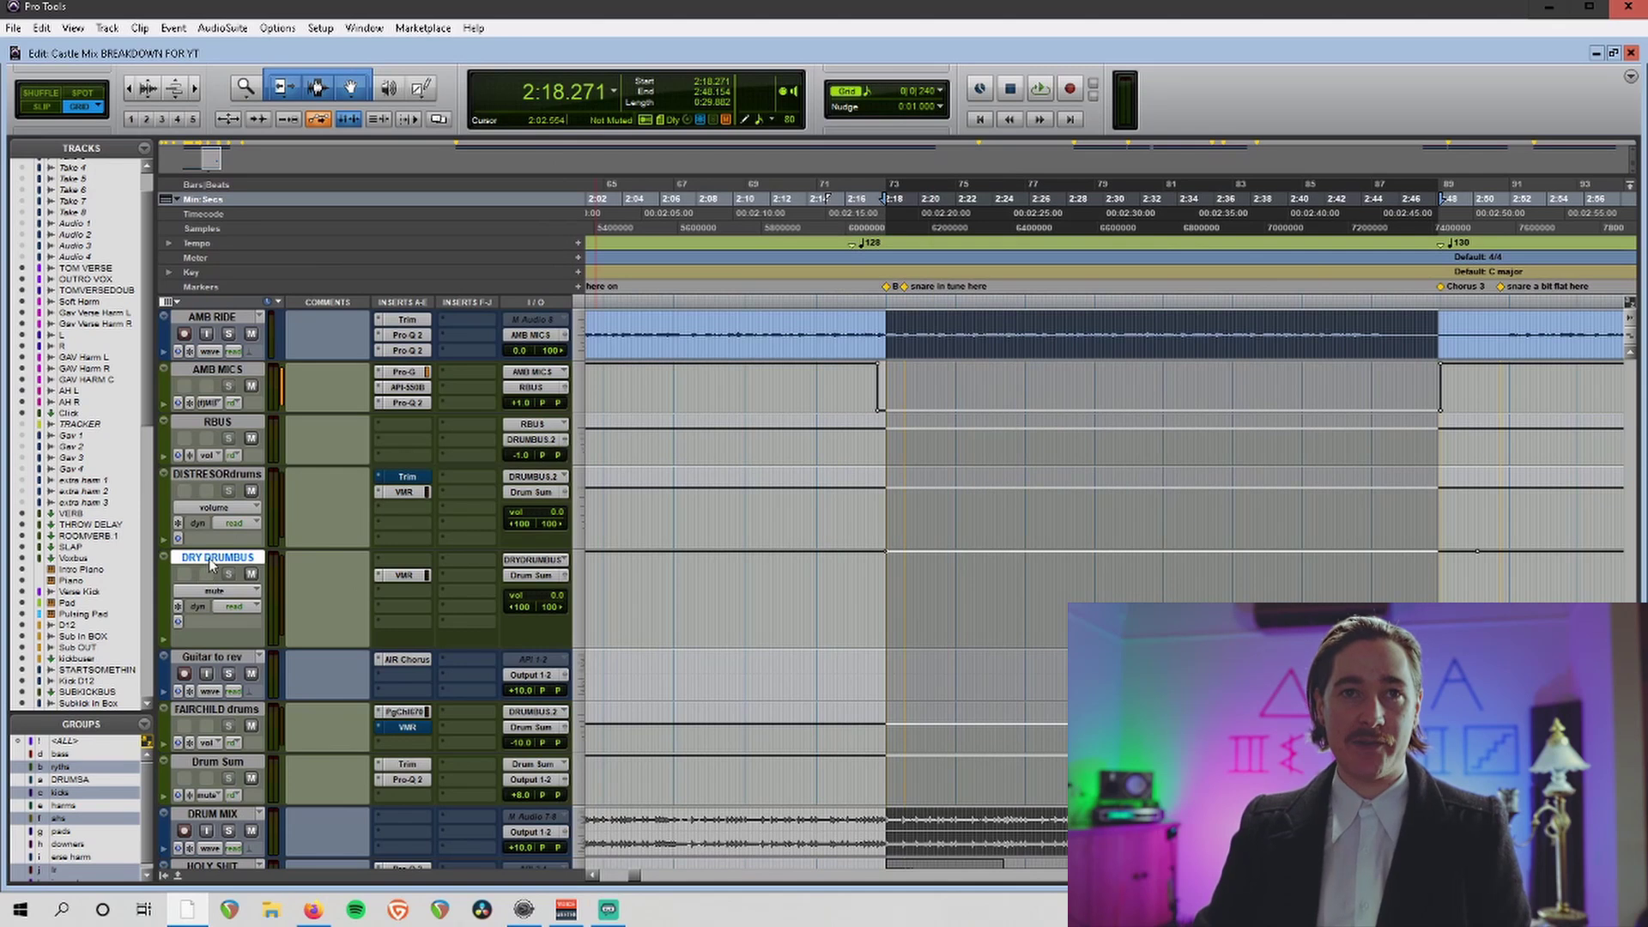
left_click(229, 549)
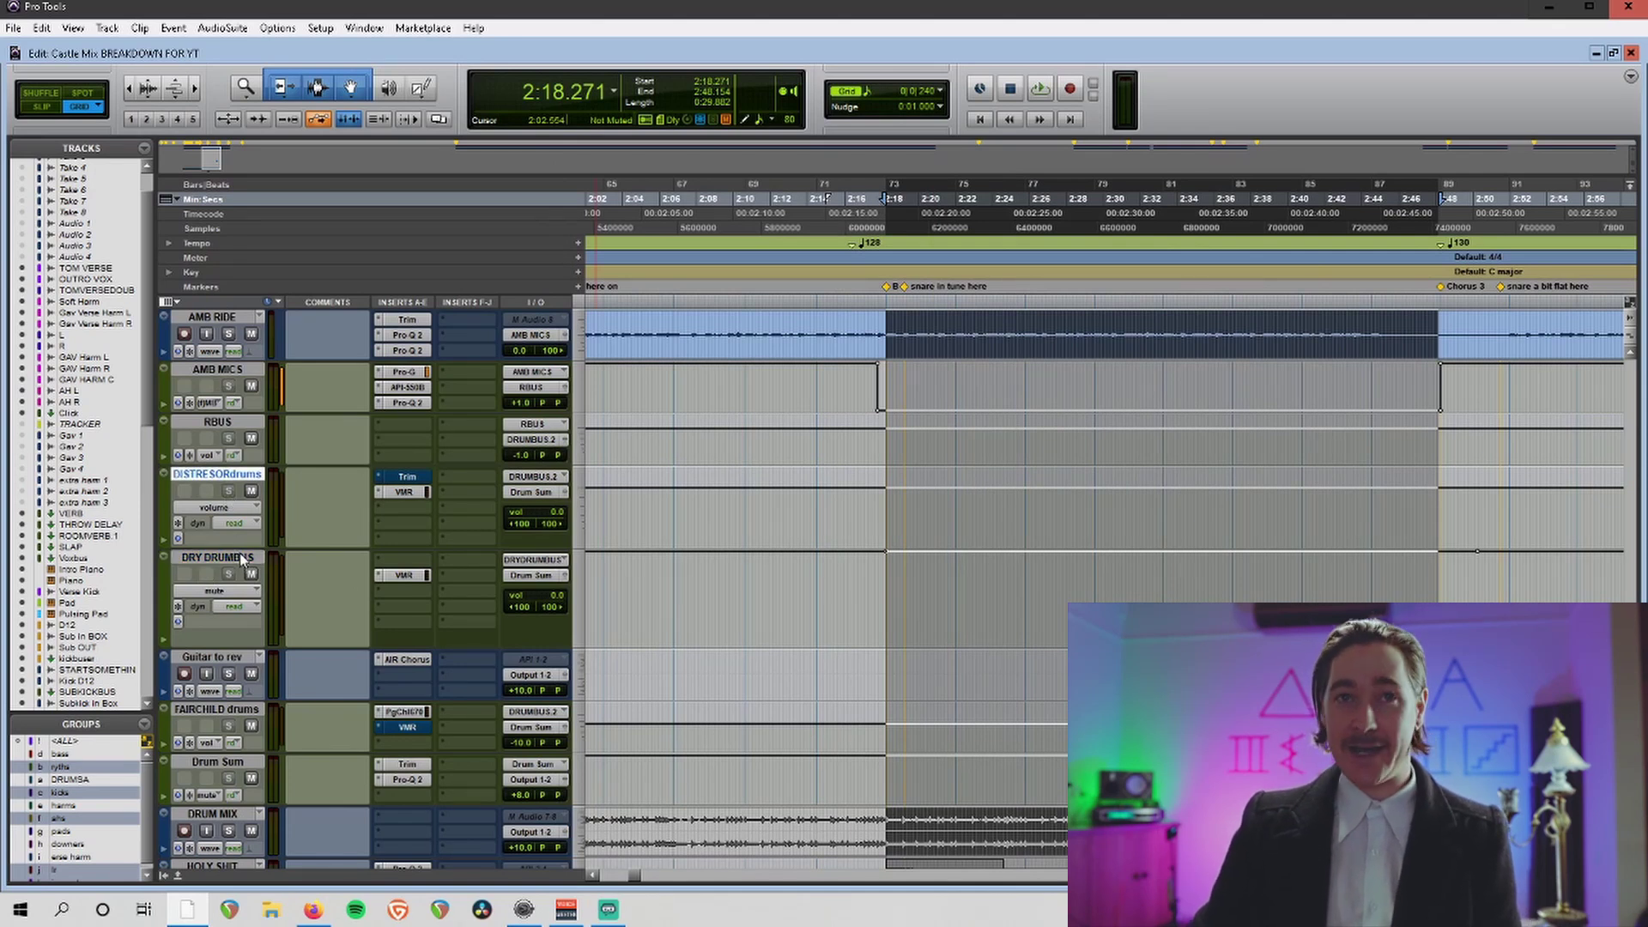
left_click(239, 557)
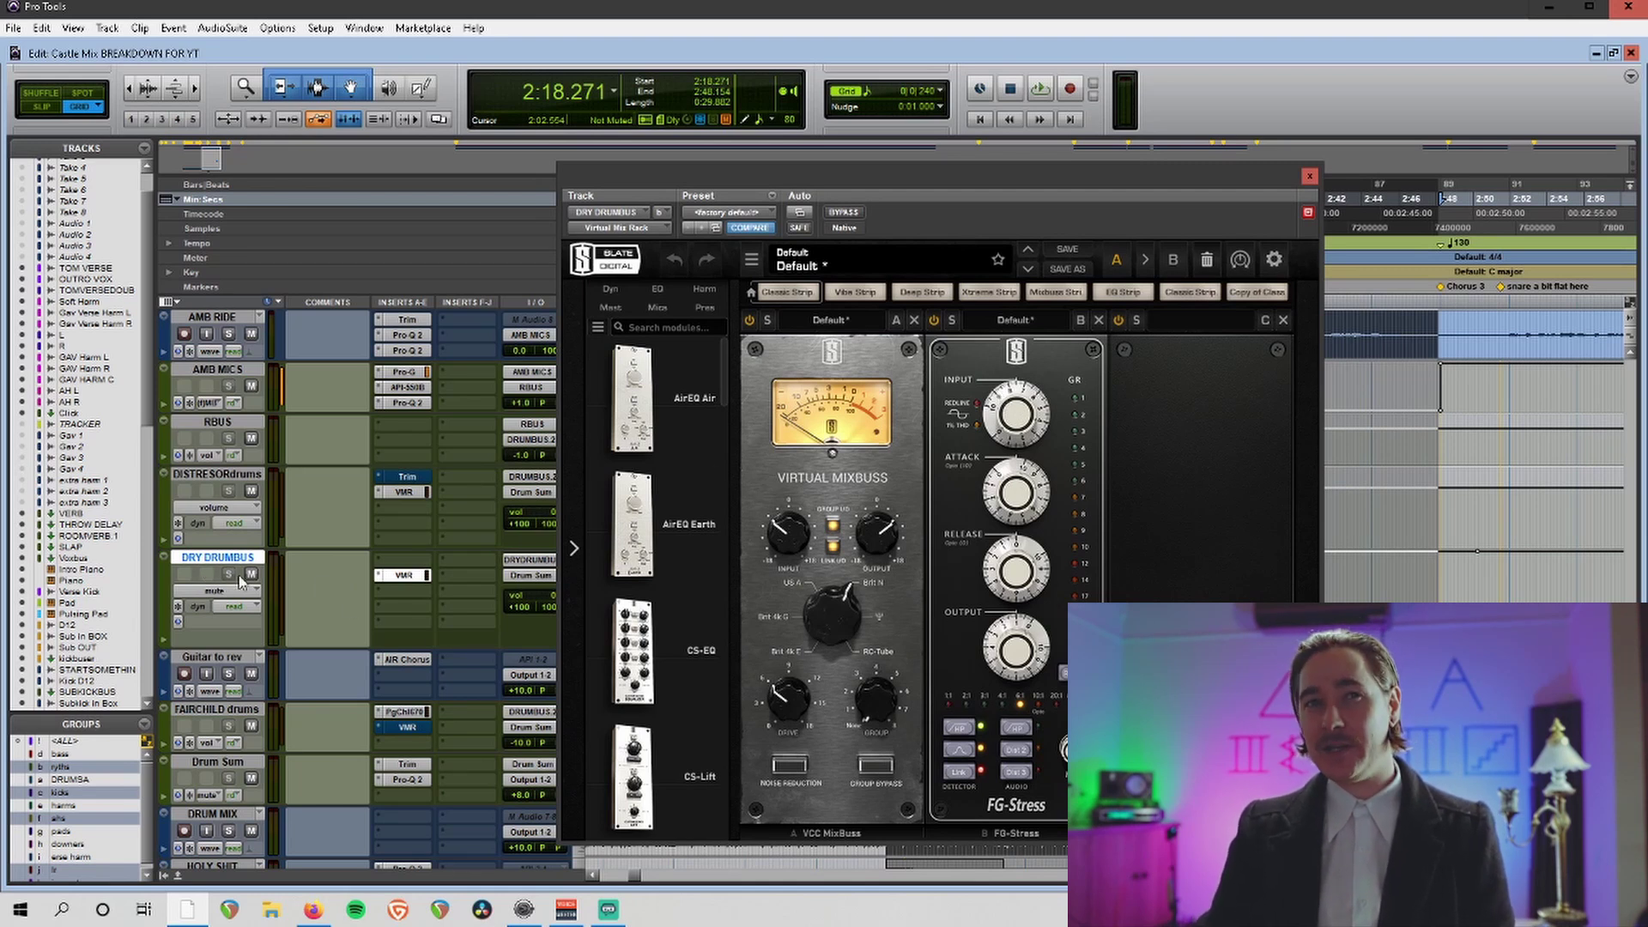
Select the DISTRESSOR drums and DRY DRUMBUS tracks alternately to compare the compressed and dry drum buses.
left_click(241, 479)
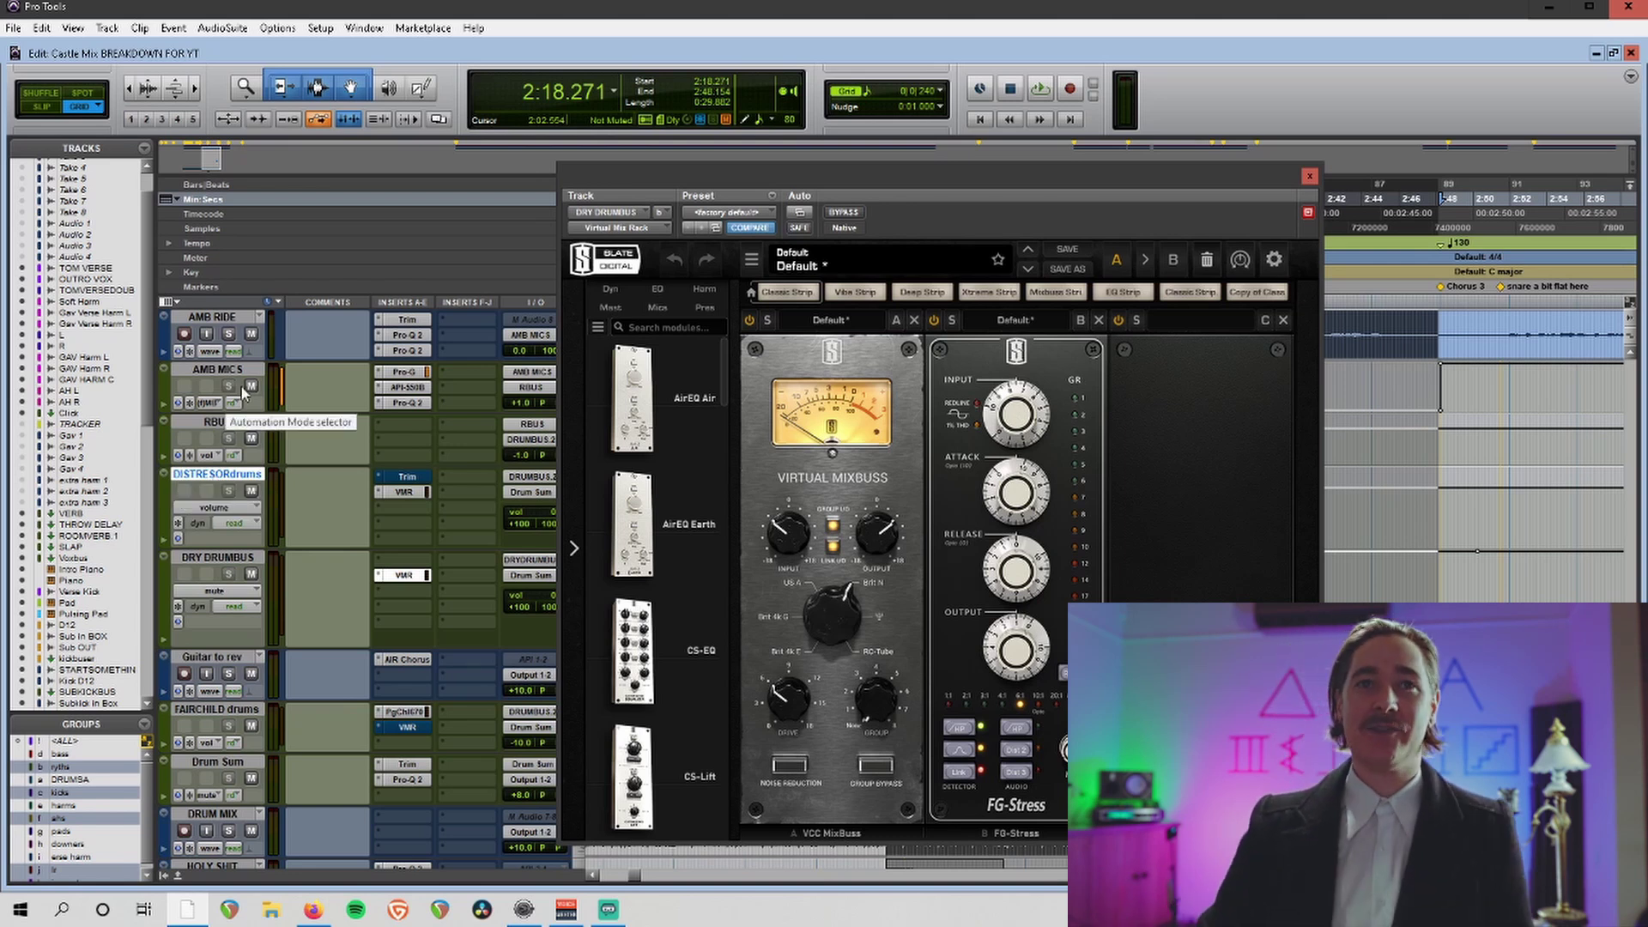
left_click(216, 559)
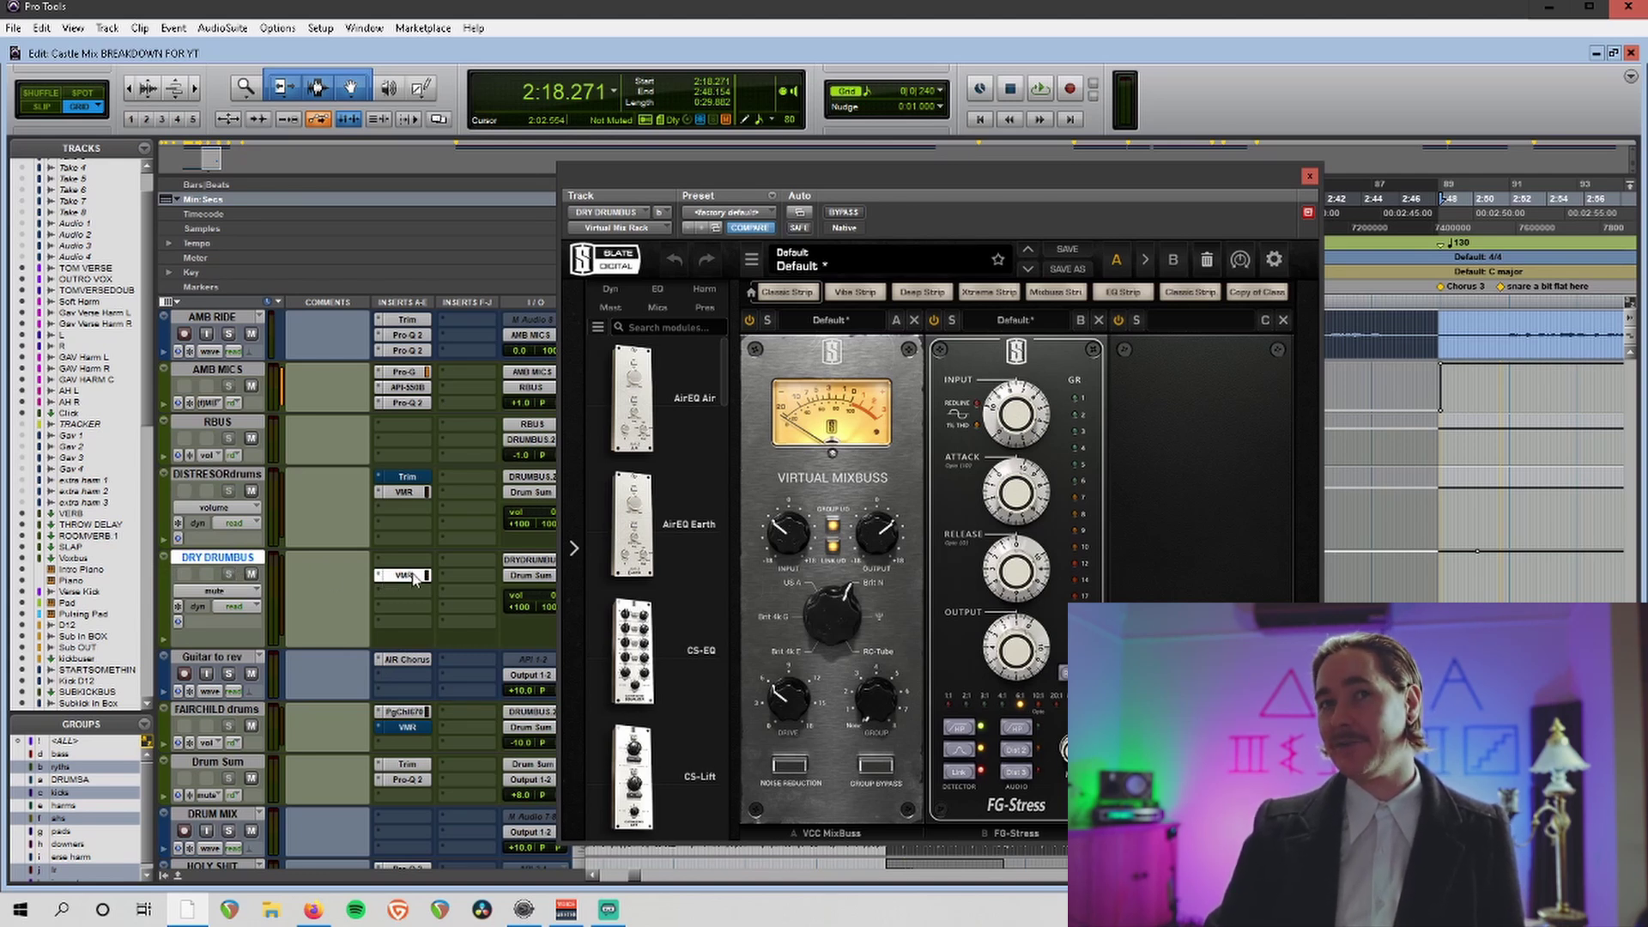
left_click(225, 474)
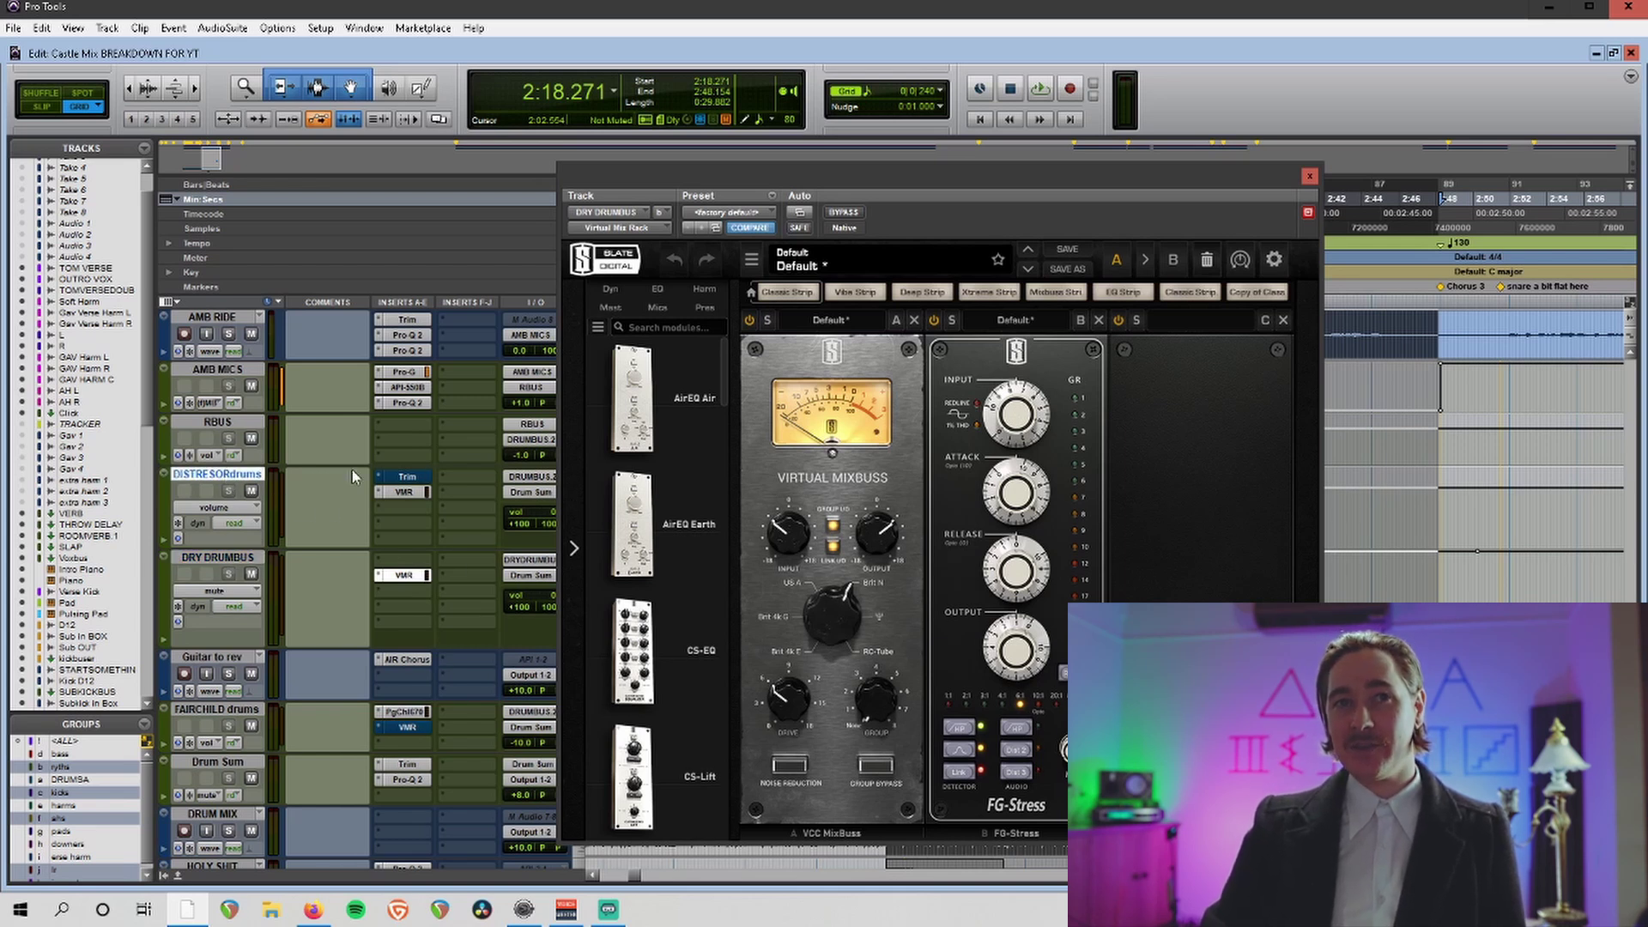
left_click(215, 559)
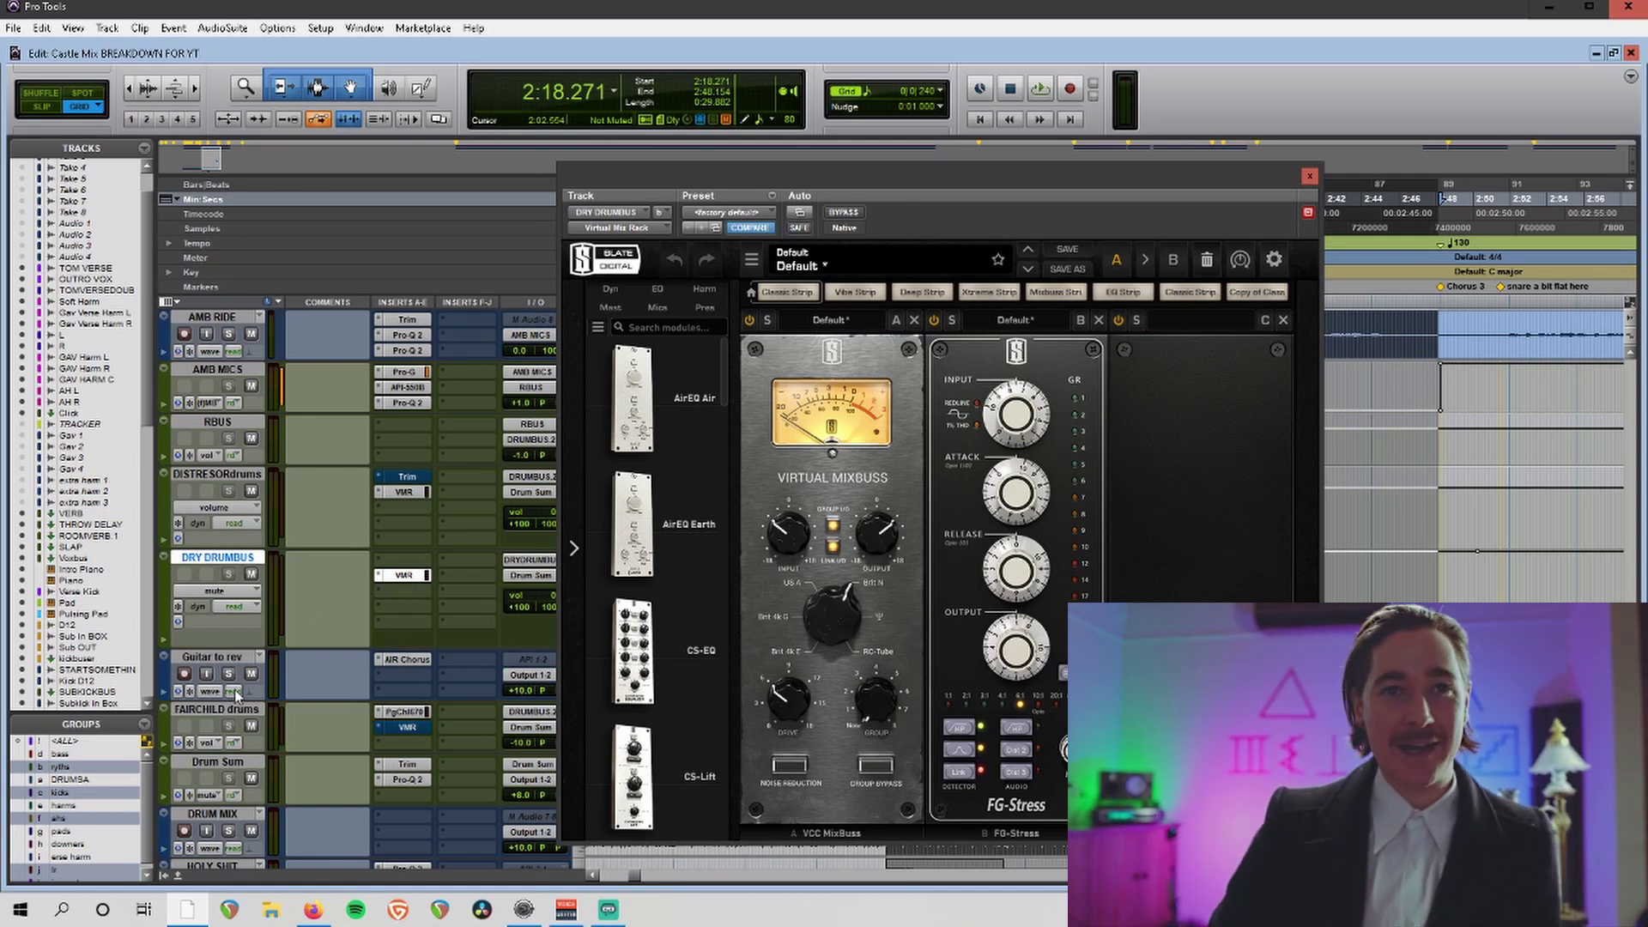
Enlarge the FAIRCHILD drums track and open its PuigChild 670 compressor.
left_click(216, 710)
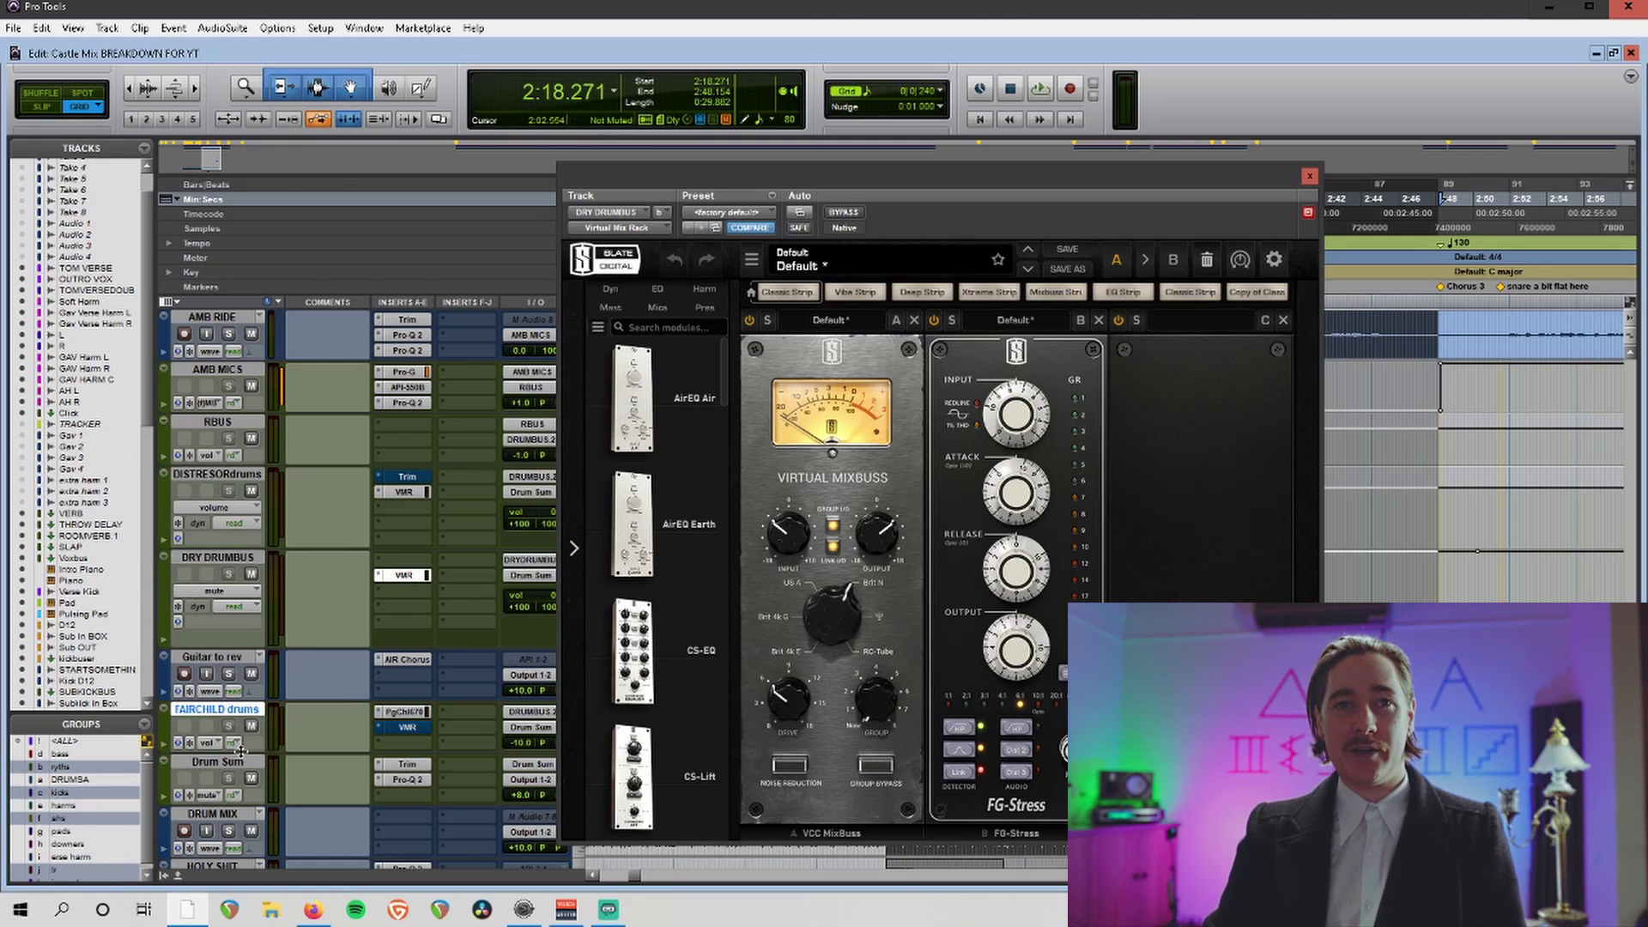
left_click_drag(243, 757, 244, 772)
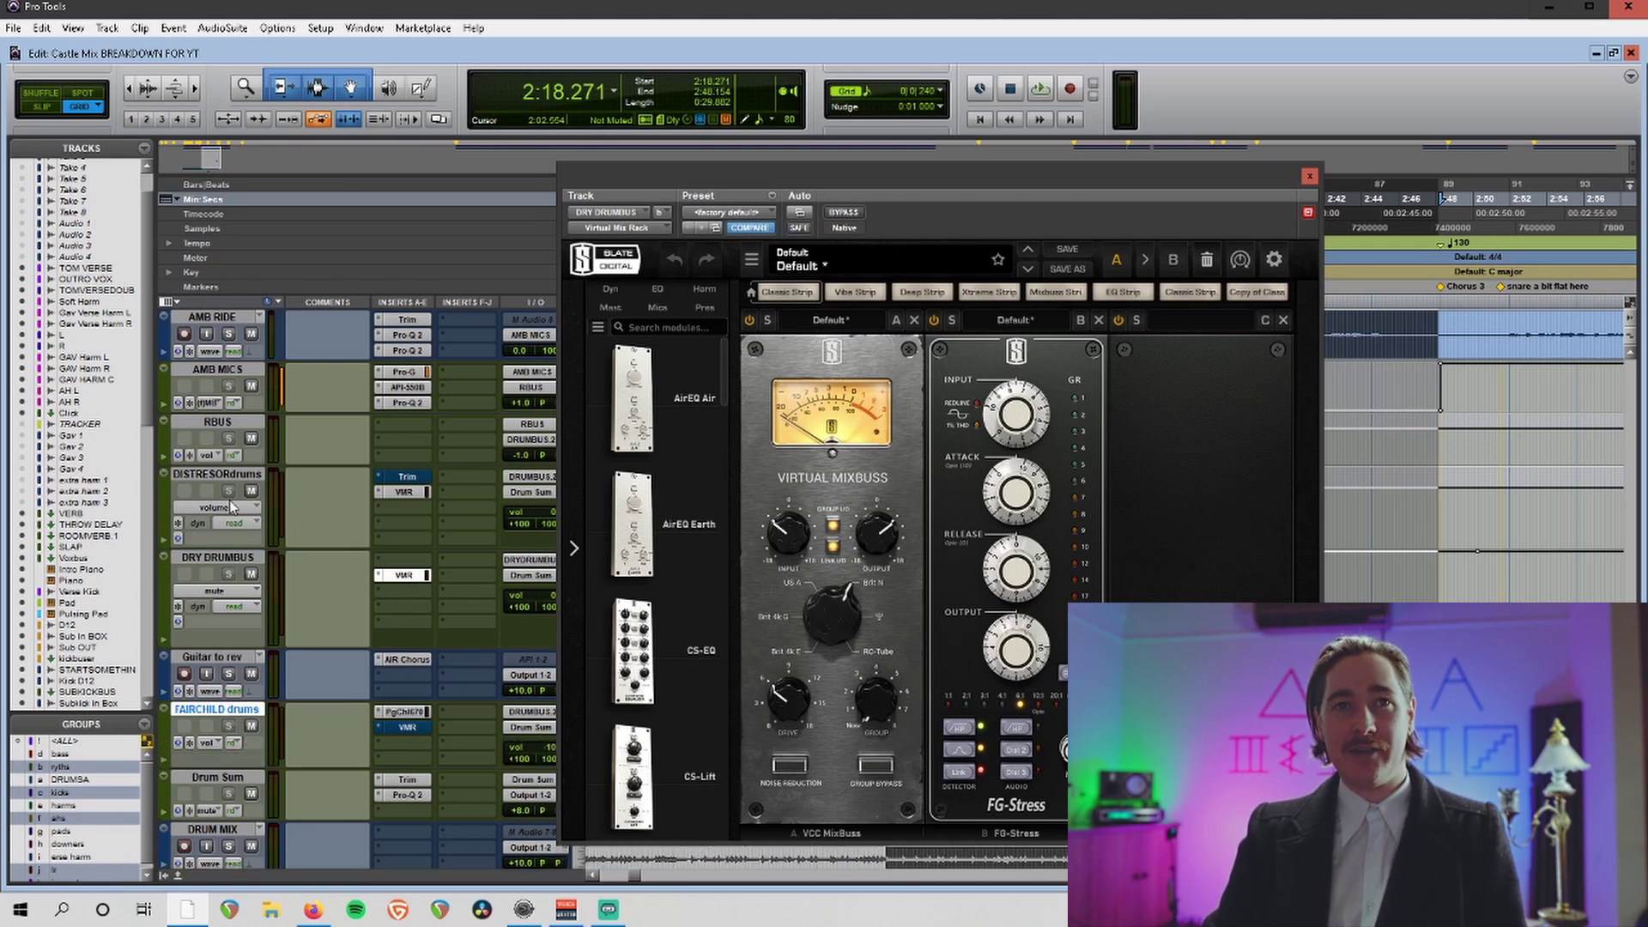
left_click(241, 476)
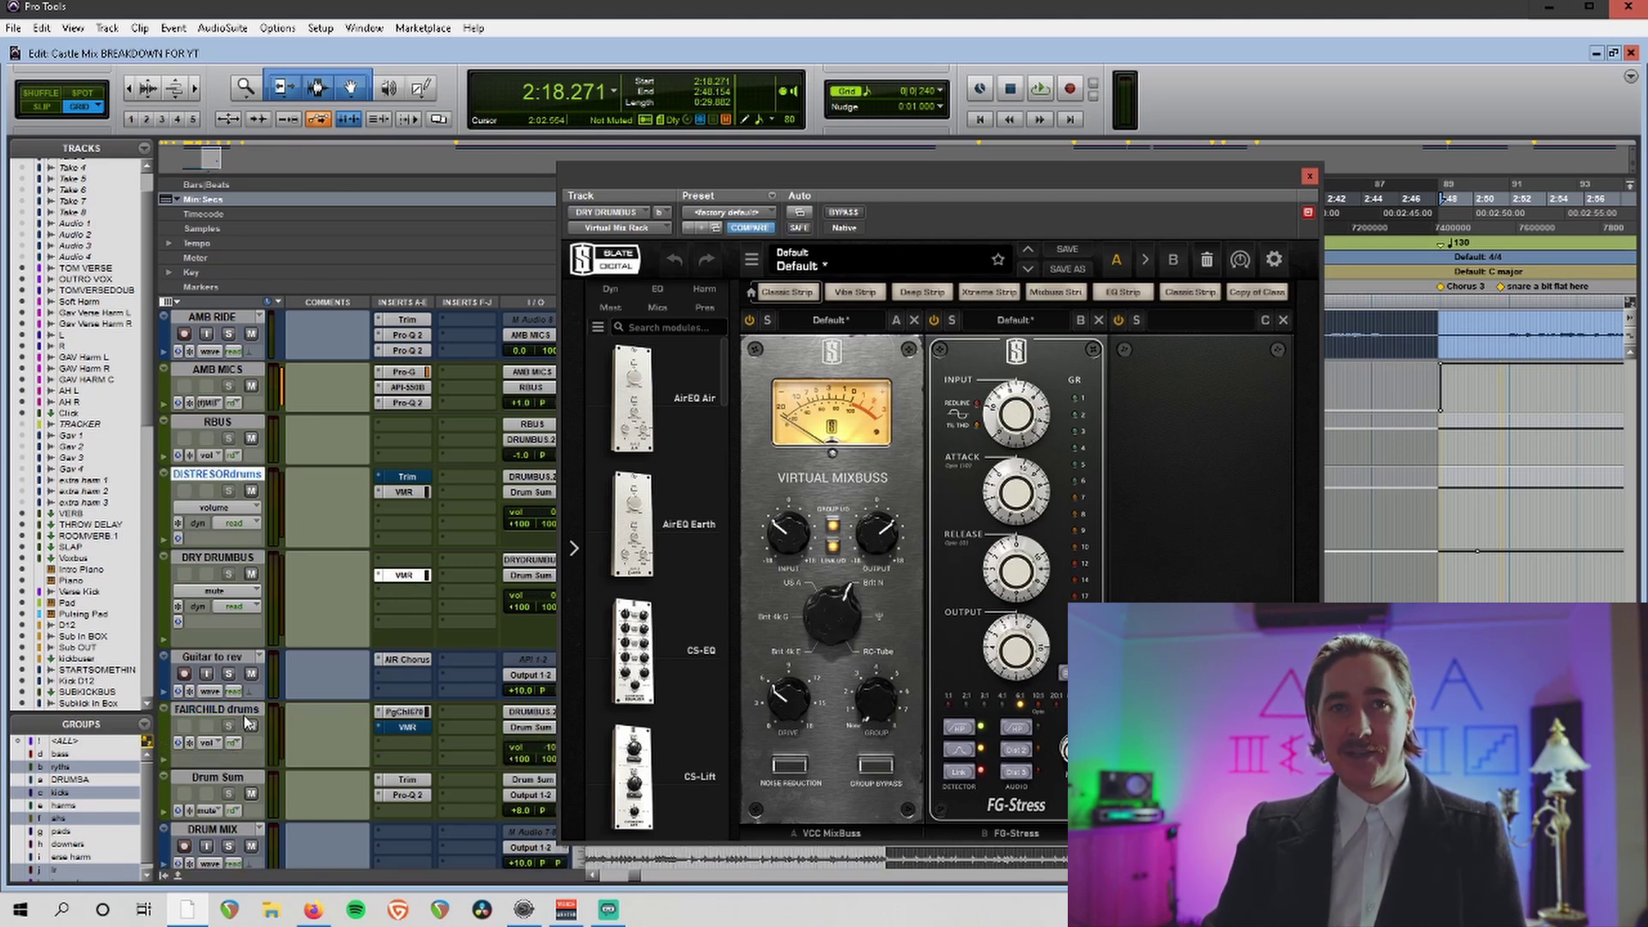
left_click(216, 710)
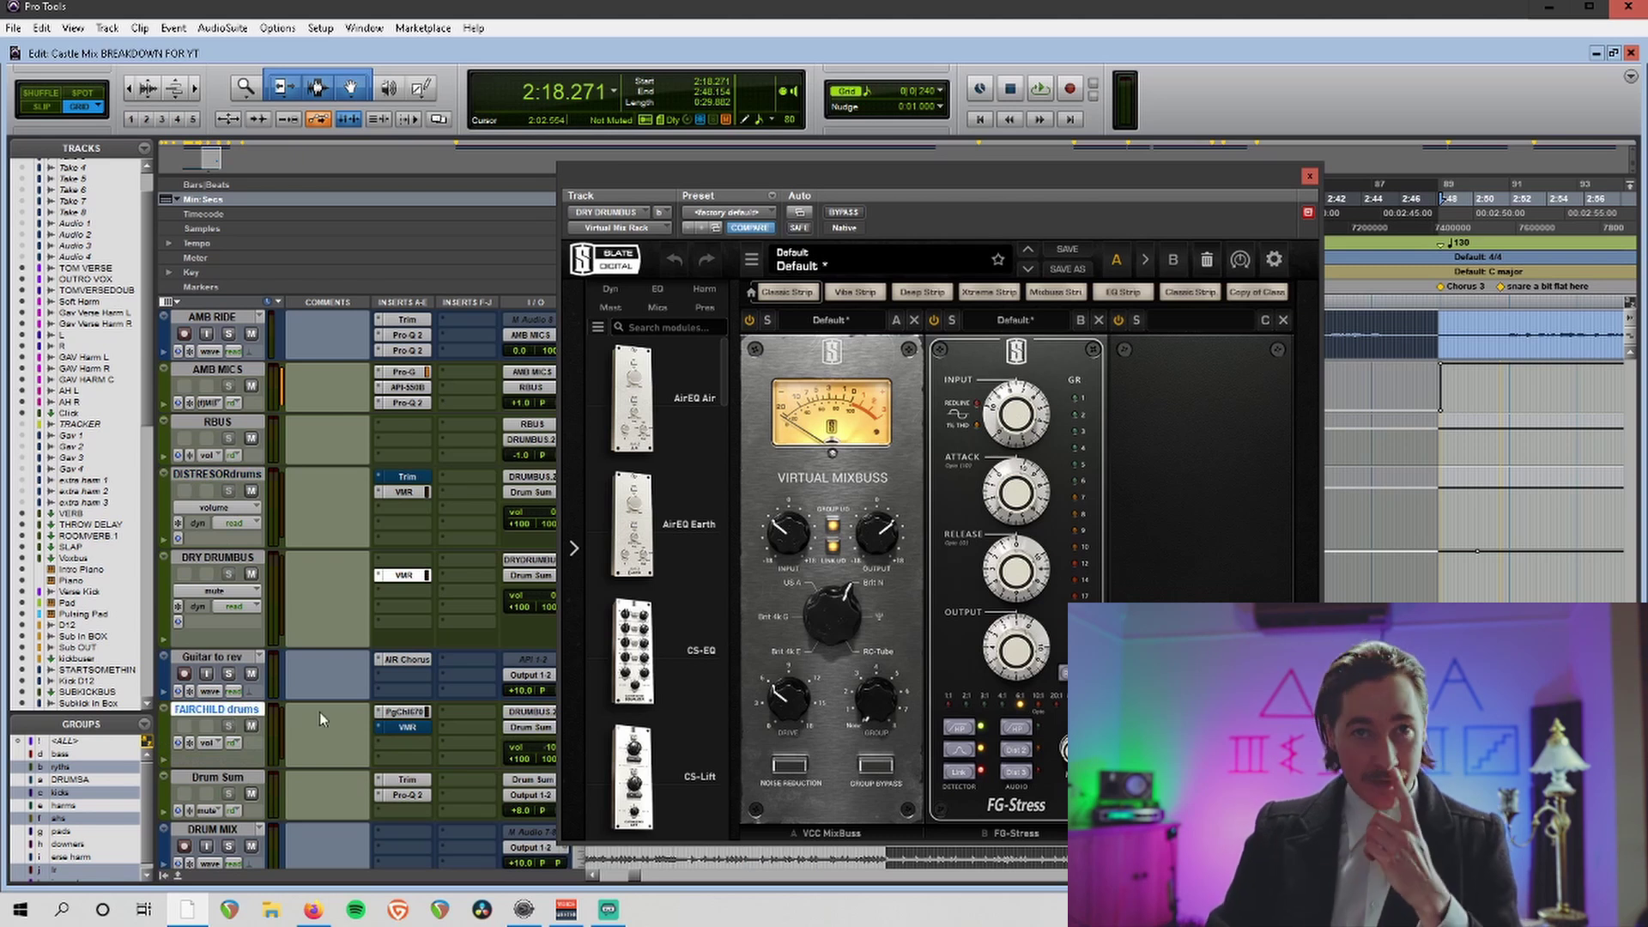
left_click(407, 713)
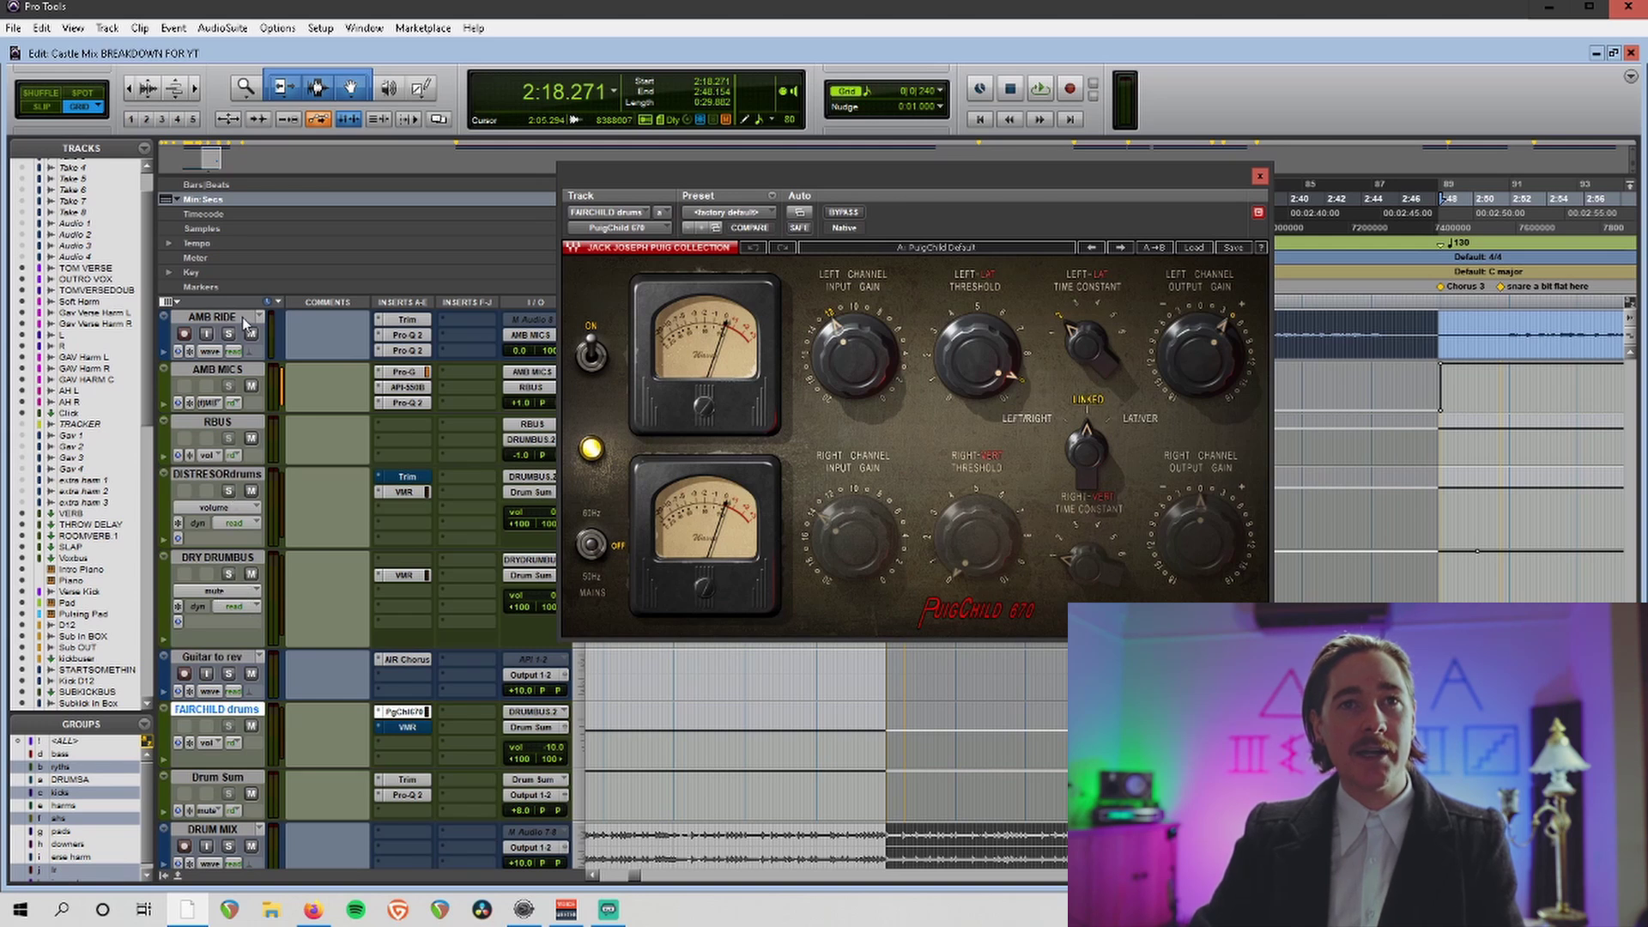
Solo the grouped drum tracks and play the selected section with the PuigChild 670 window open.
scroll(268, 363, "up", 5)
scroll(268, 361, "up", 10)
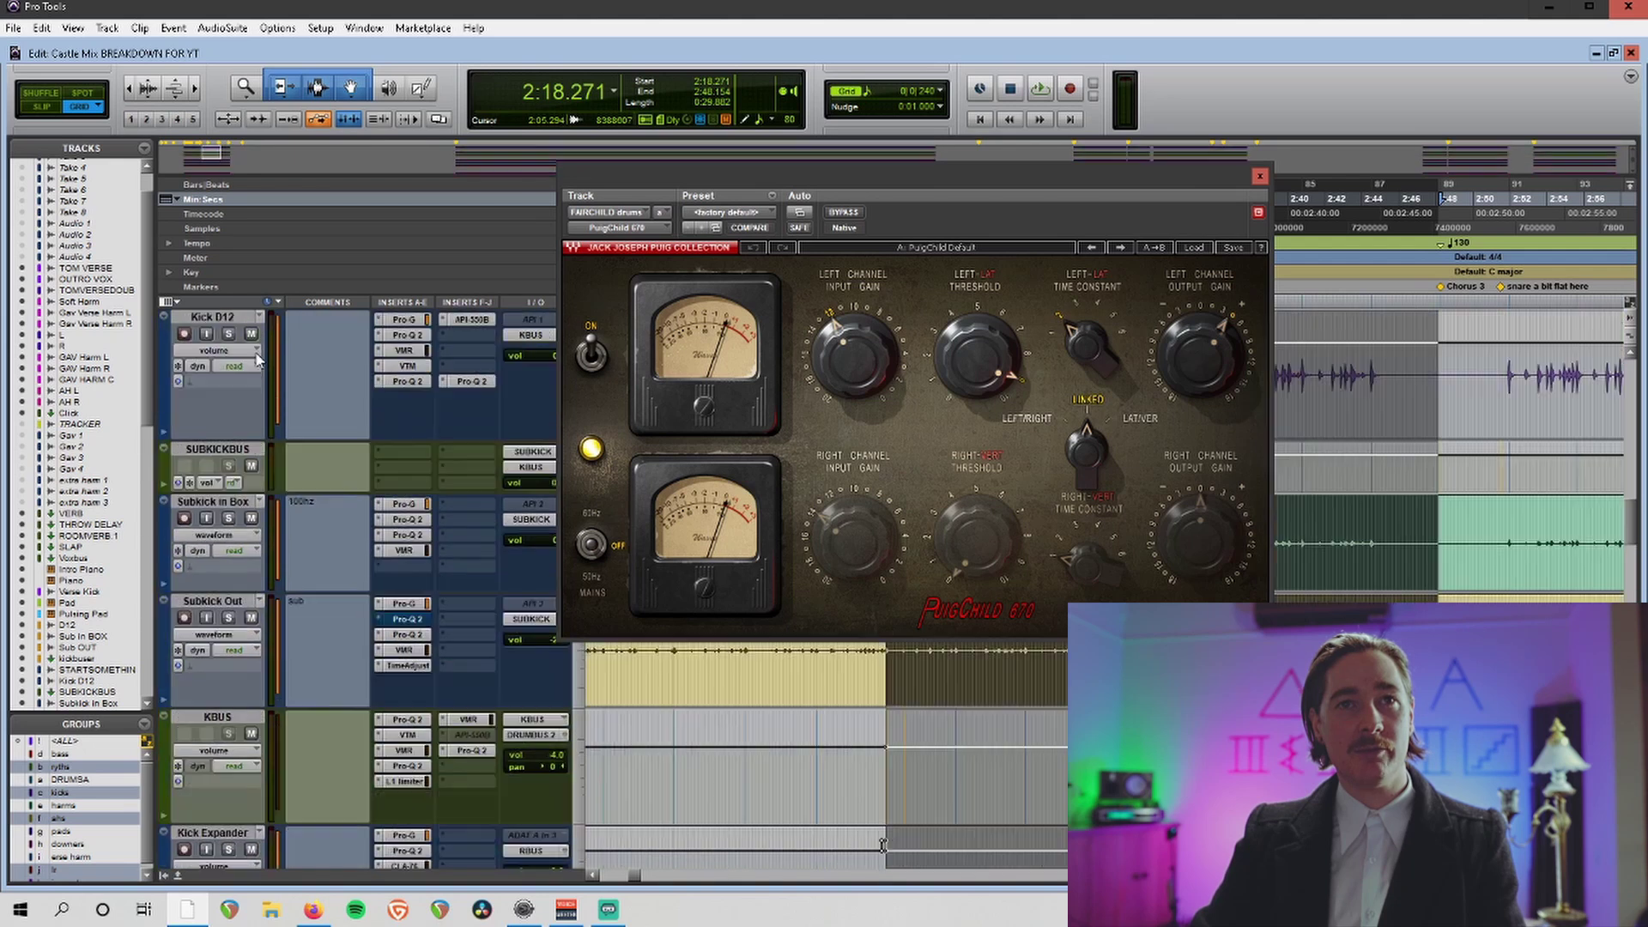
scroll(240, 369, "up", 3)
left_click(226, 423)
left_click(228, 438)
key("space")
Examine the drum bus levels and the PuigChild 670 meters during playback, and stop playback.
scroll(269, 590, "down", 6)
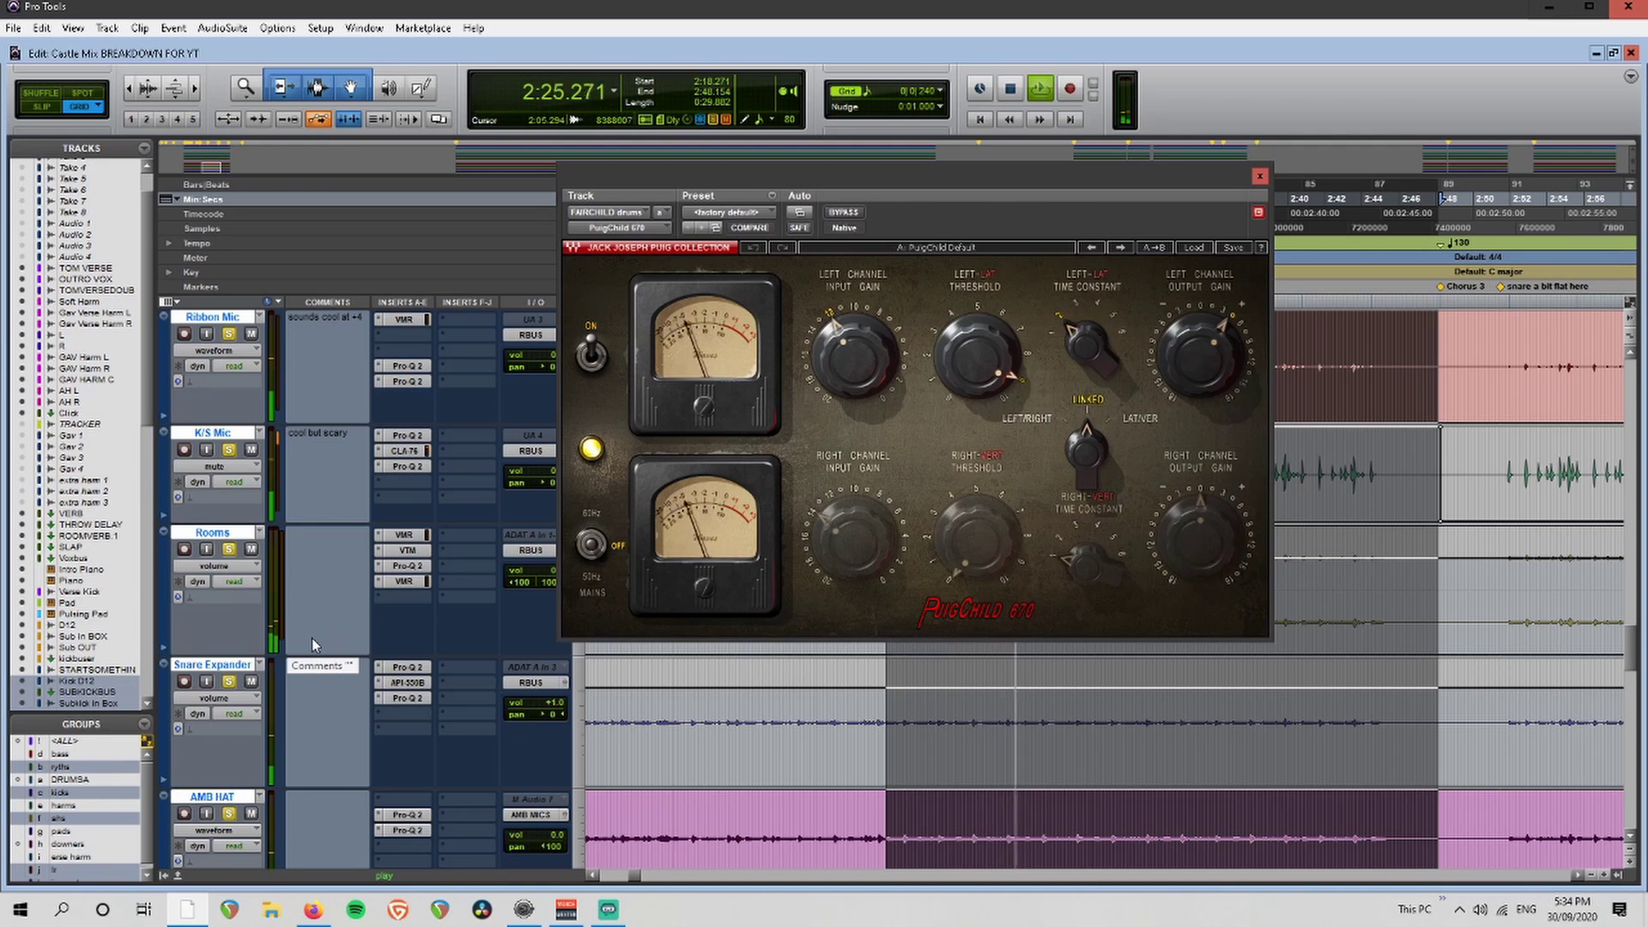
scroll(312, 637, "down", 5)
scroll(299, 666, "down", 10)
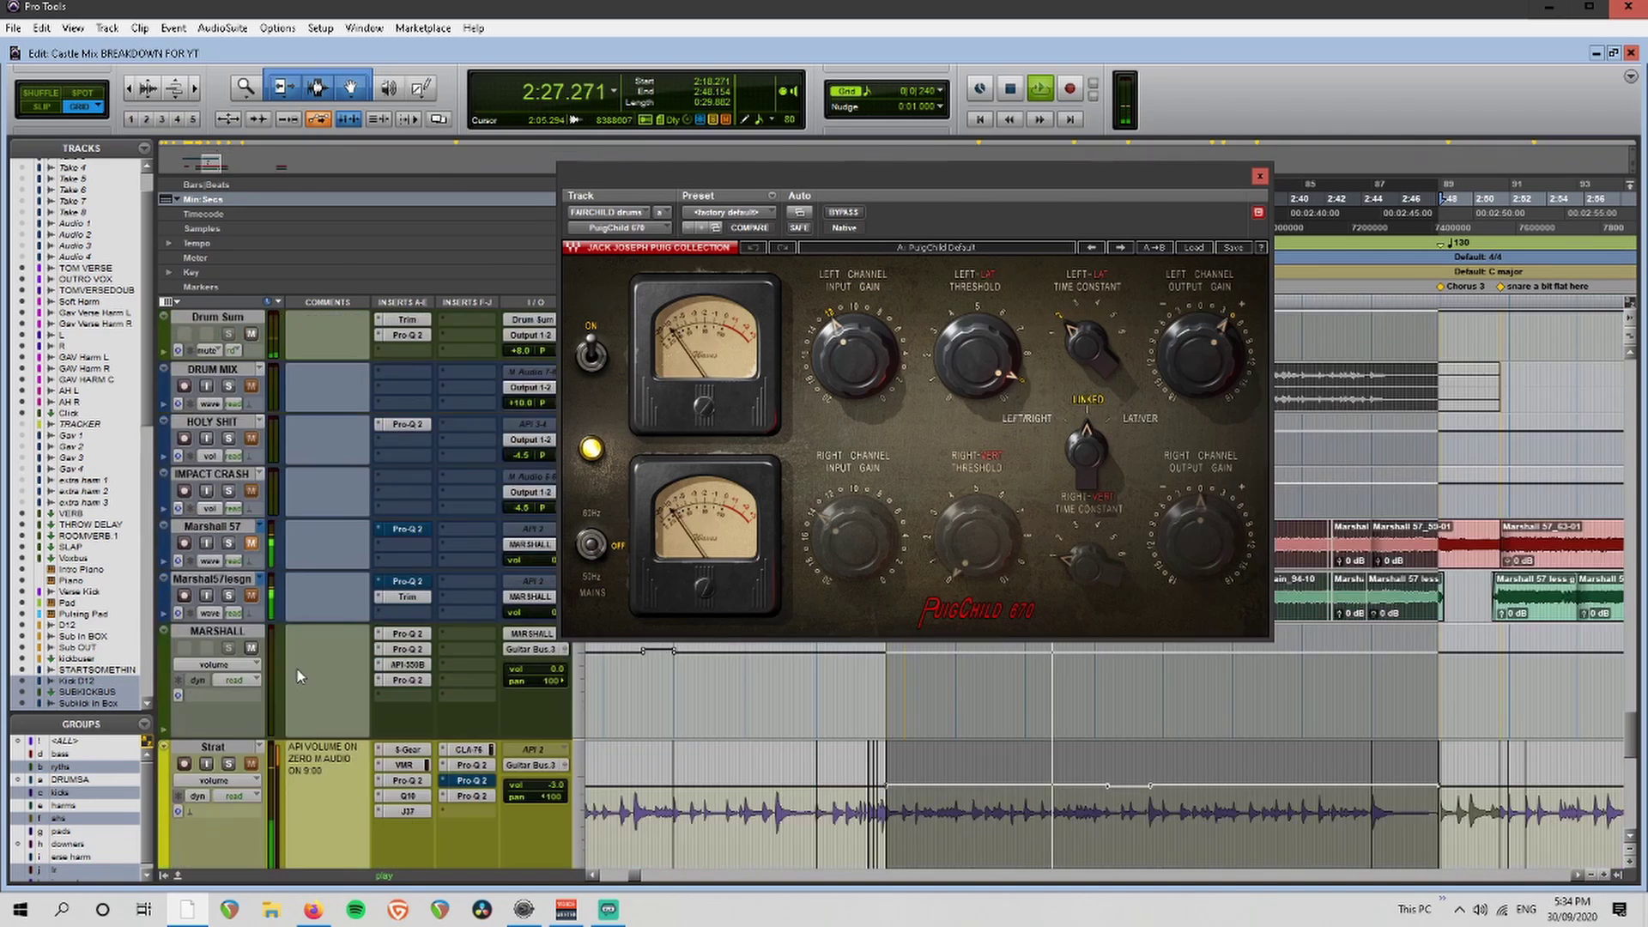
scroll(275, 669, "up", 5)
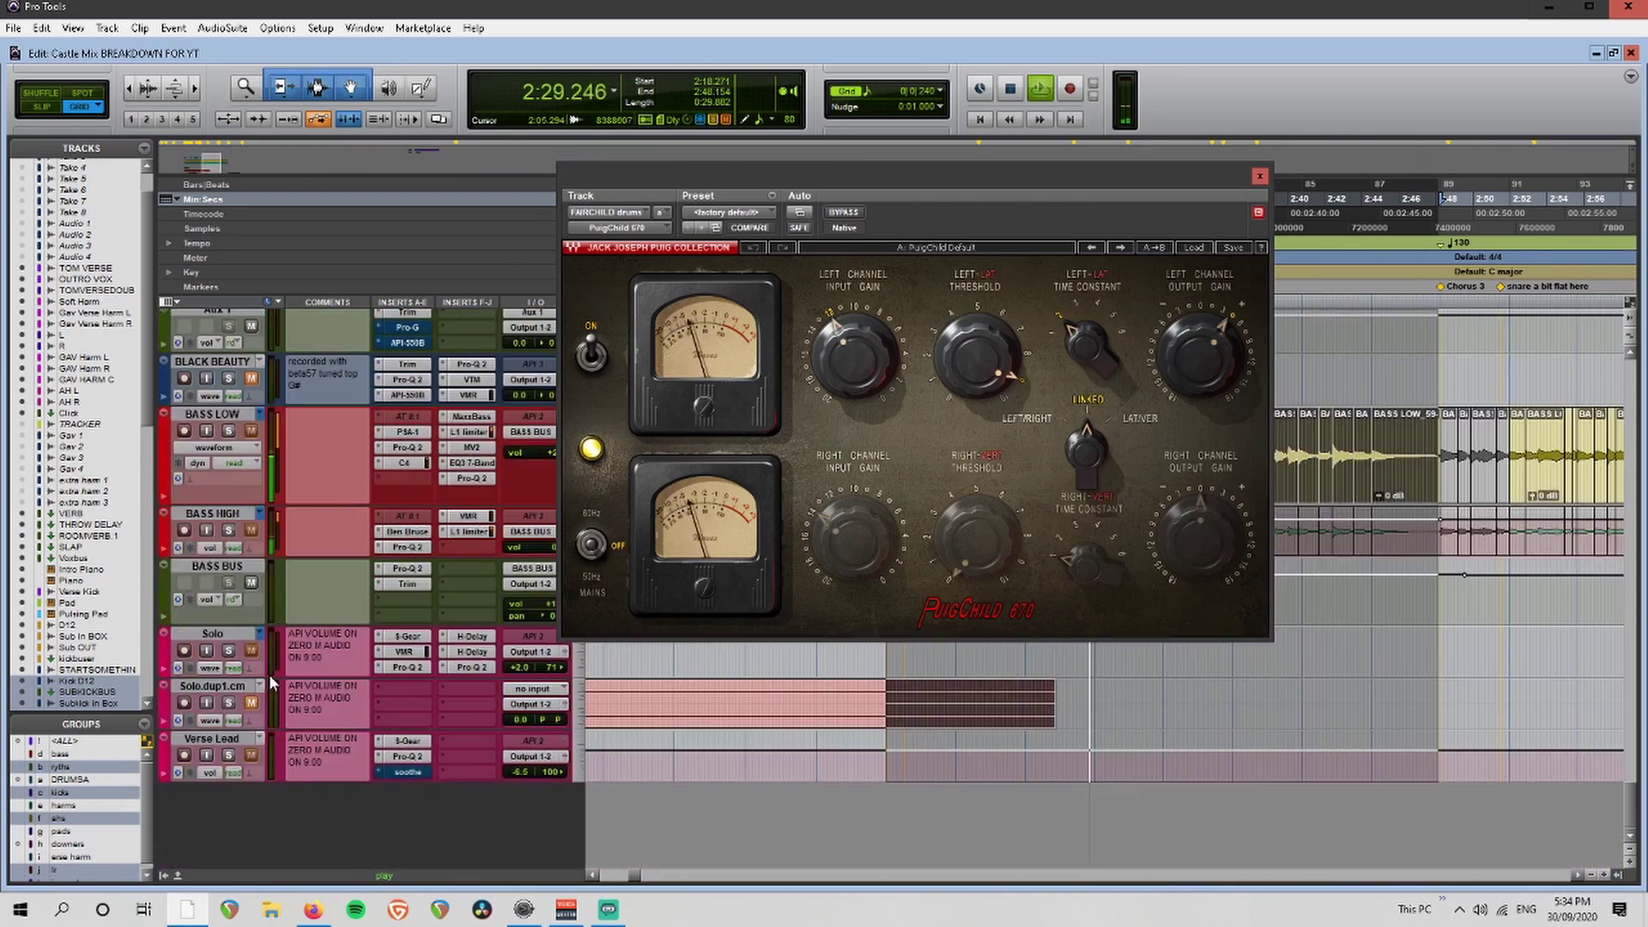
scroll(285, 666, "up", 8)
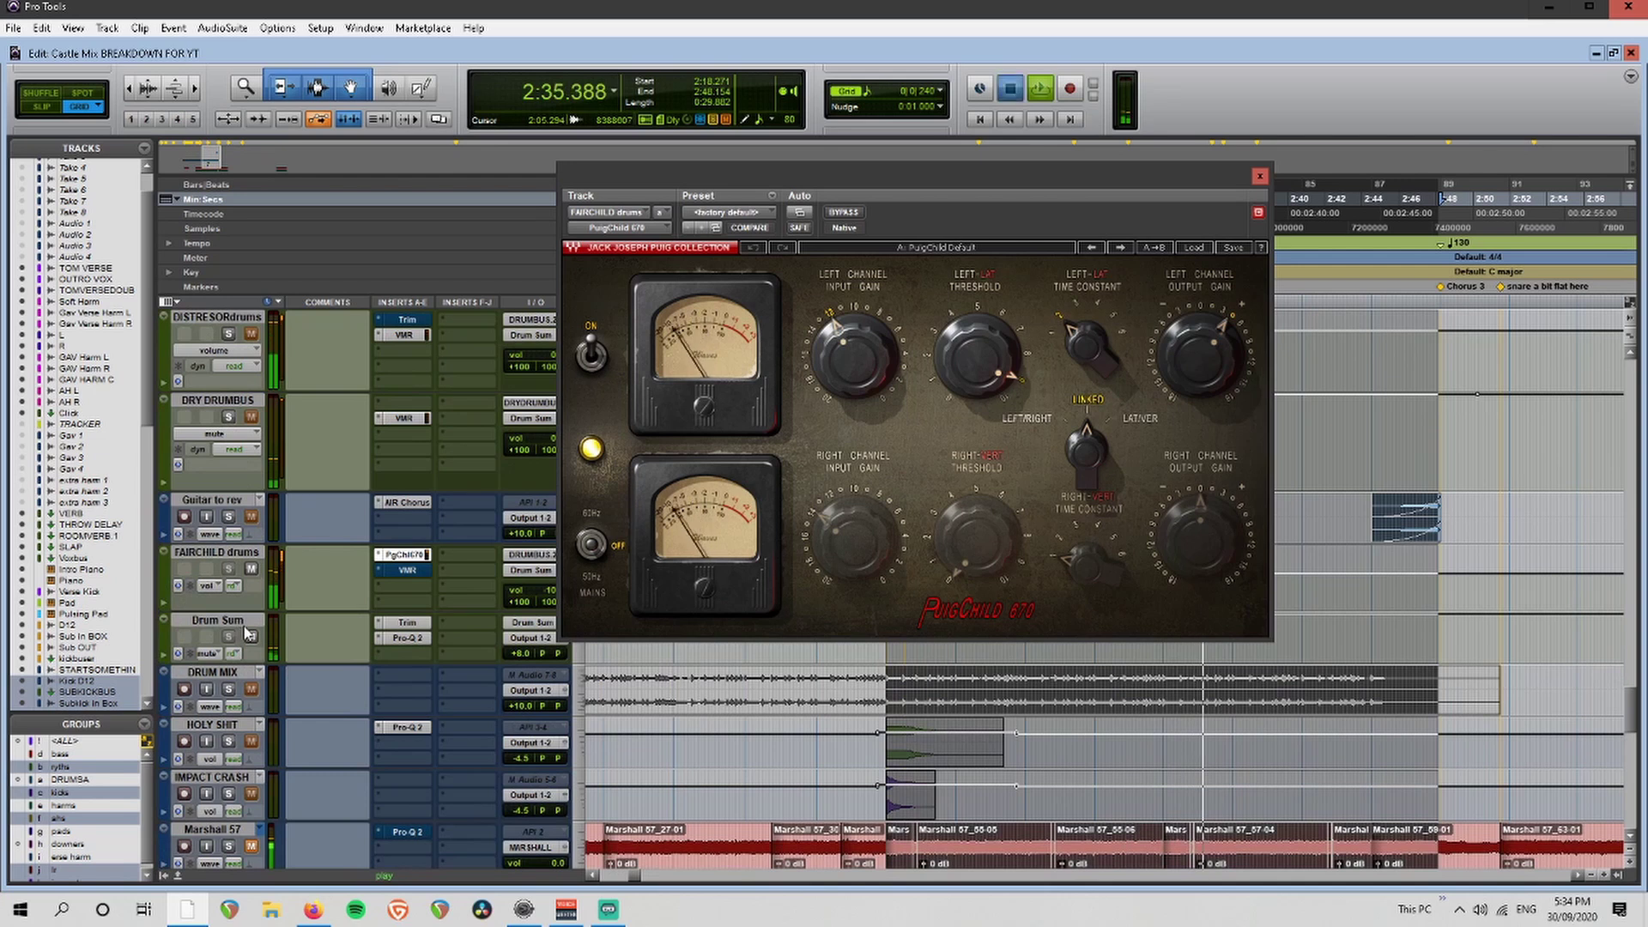
key("space")
Select the DRY DRUMBUS track and clear the solos on the grouped drum tracks.
scroll(291, 580, "up", 1)
left_click(230, 452)
scroll(254, 440, "up", 4)
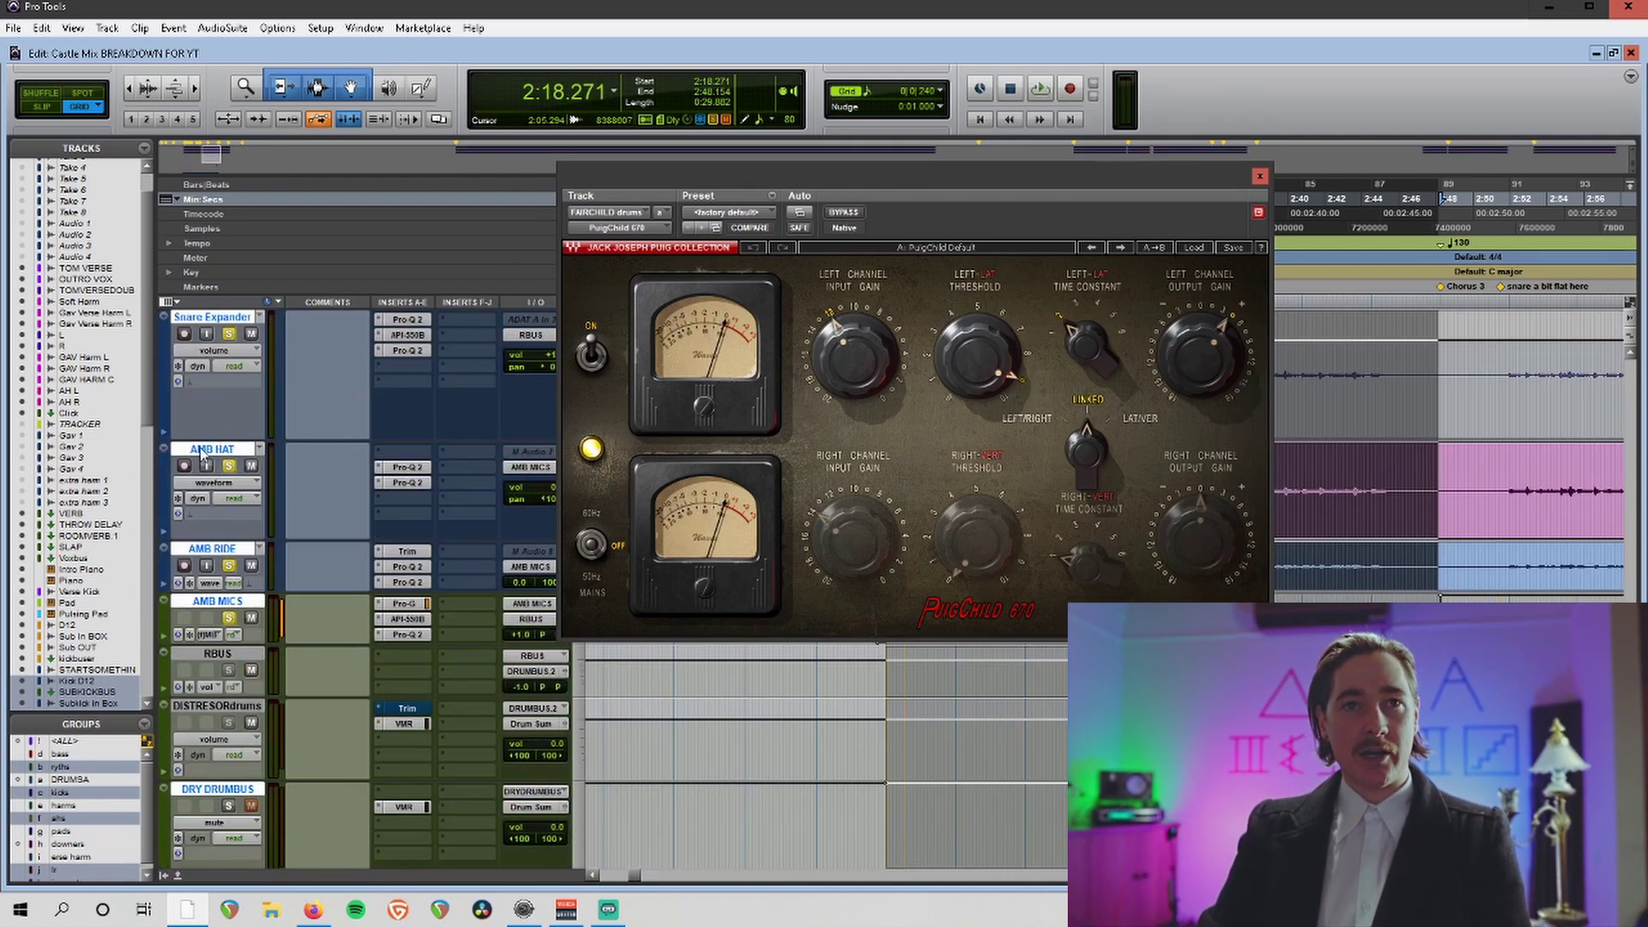
left_click(230, 618)
scroll(267, 652, "down", 3)
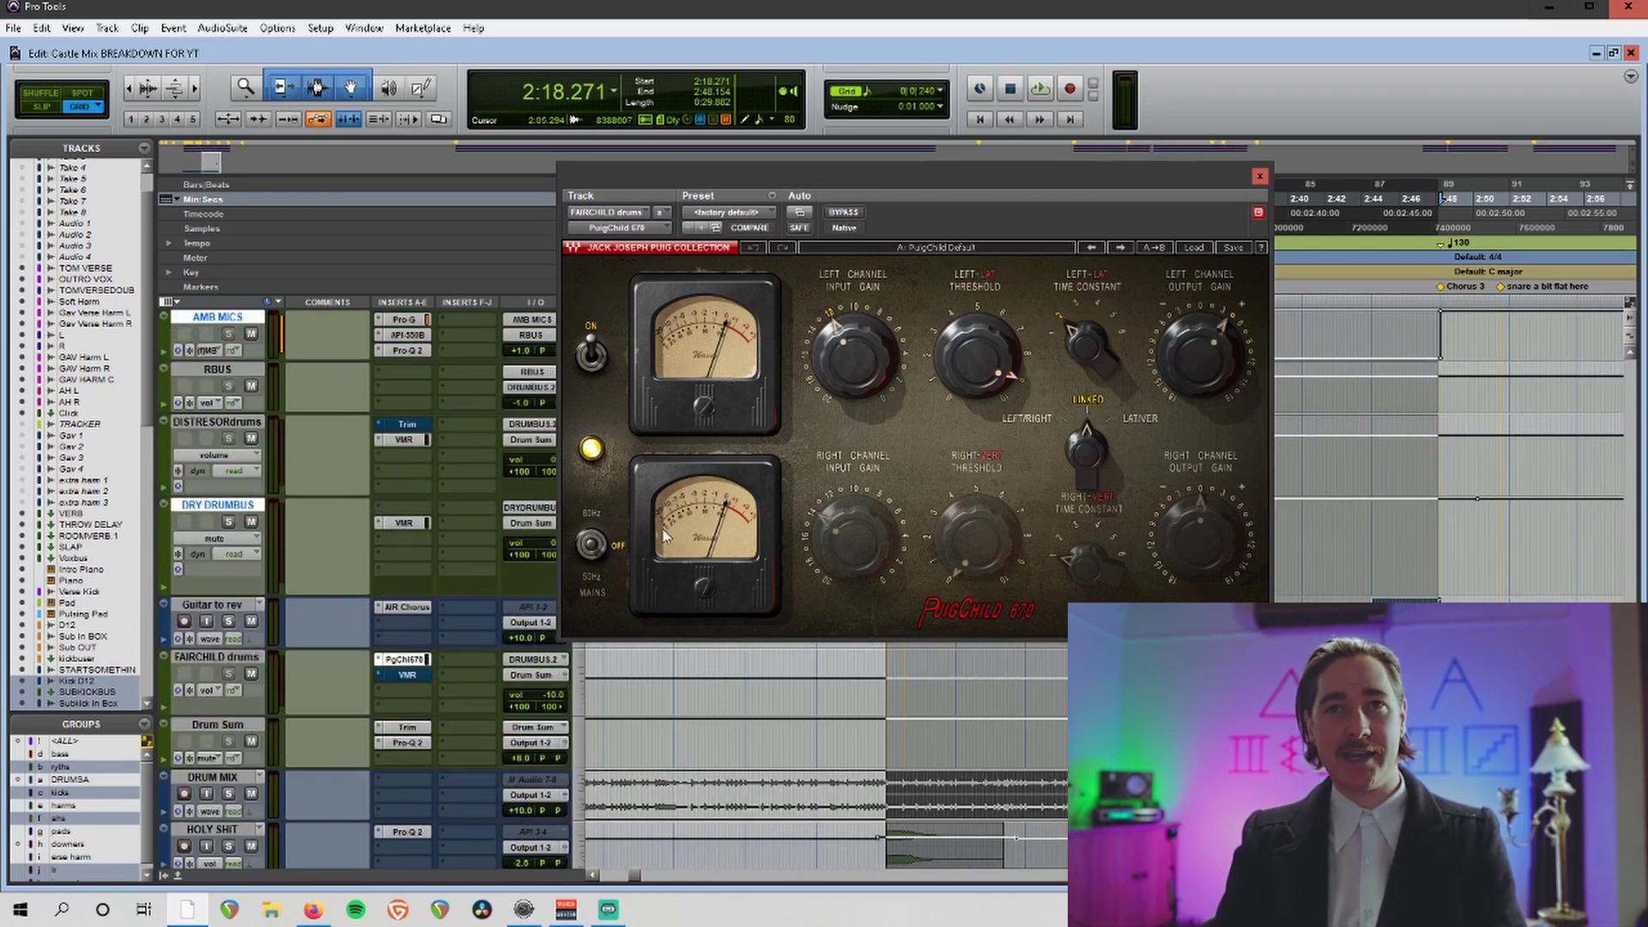
Open the Virtual Mix Rack on DISTRESSOR drums and point out that track alongside Drum Sum.
scroll(265, 575, "down", 5)
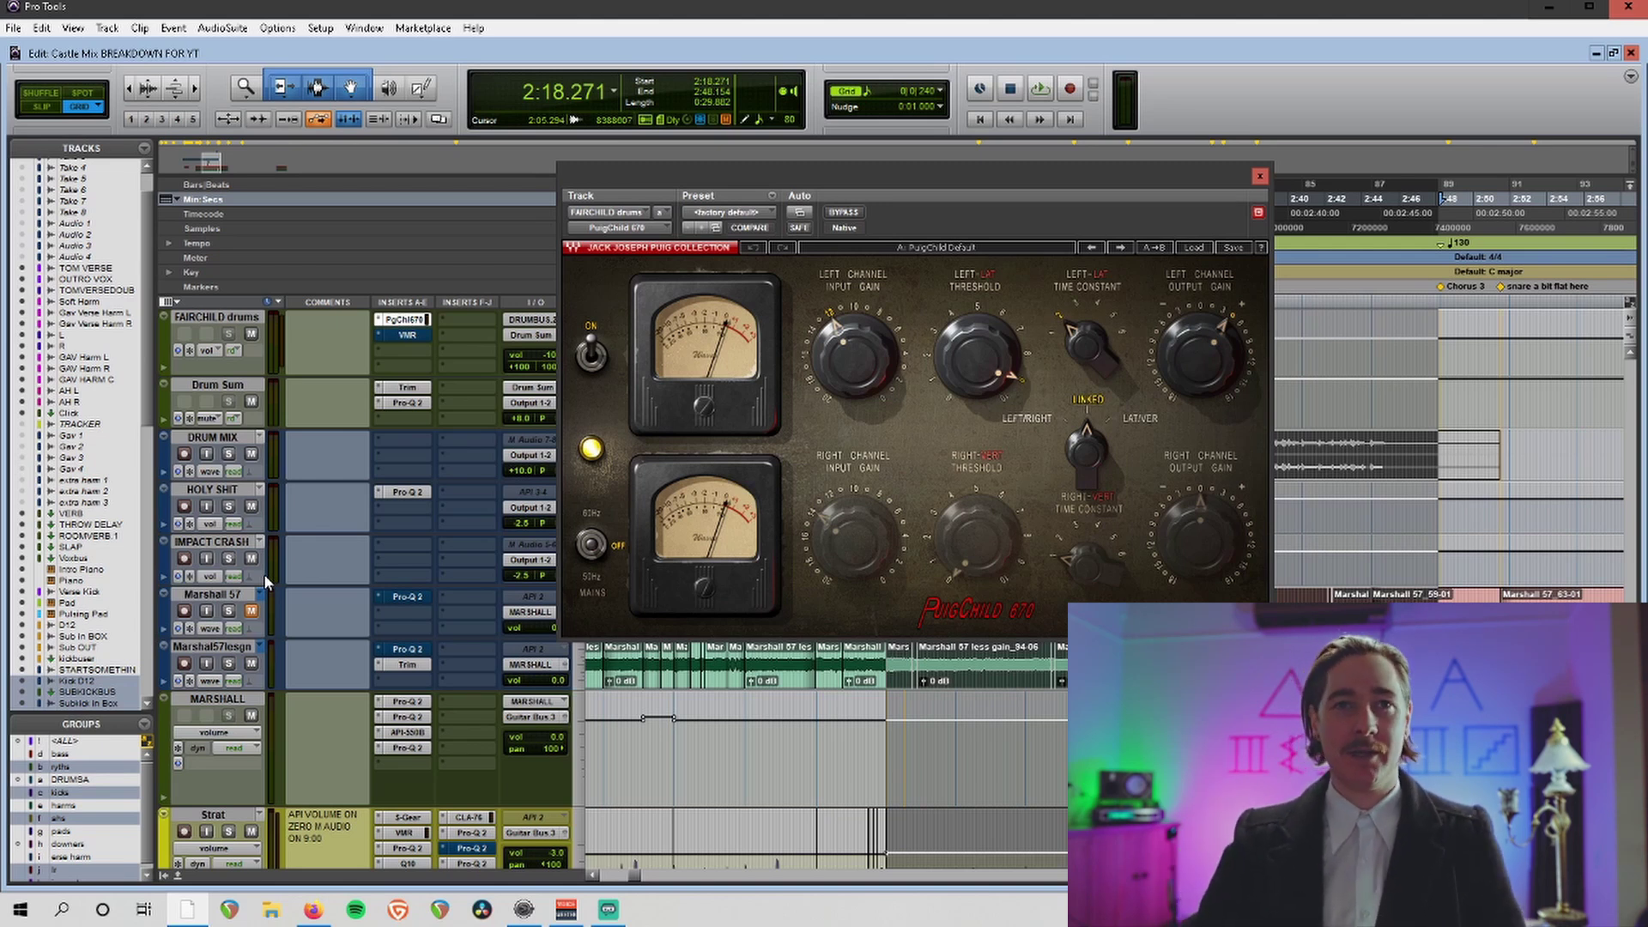
scroll(263, 507, "up", 5)
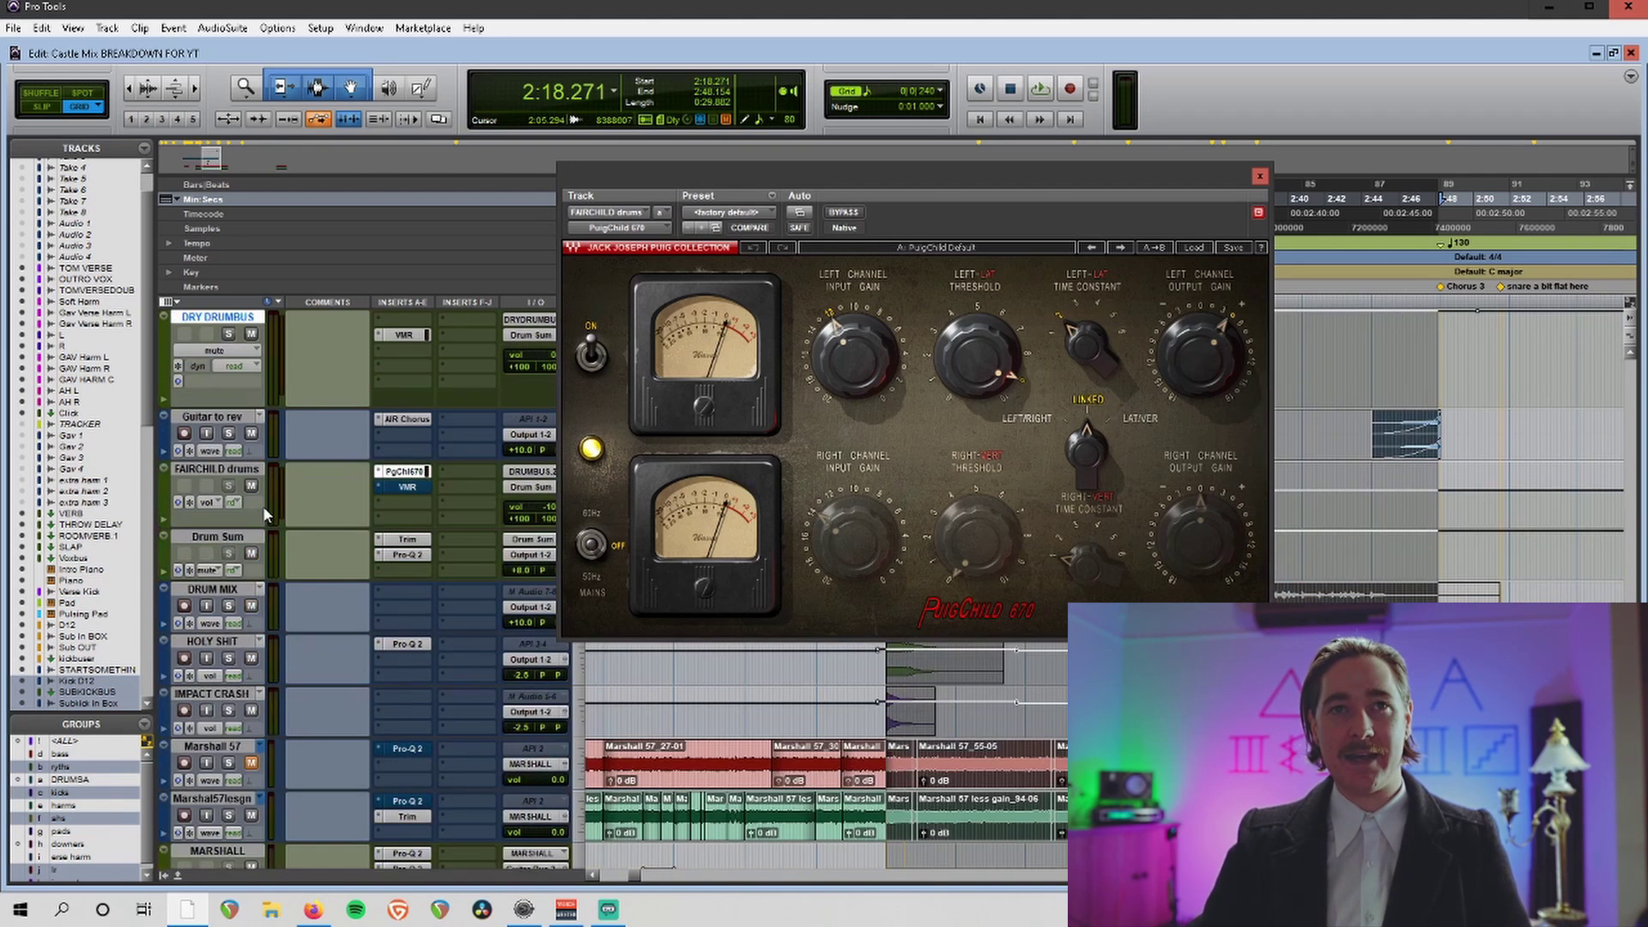
scroll(256, 468, "up", 1)
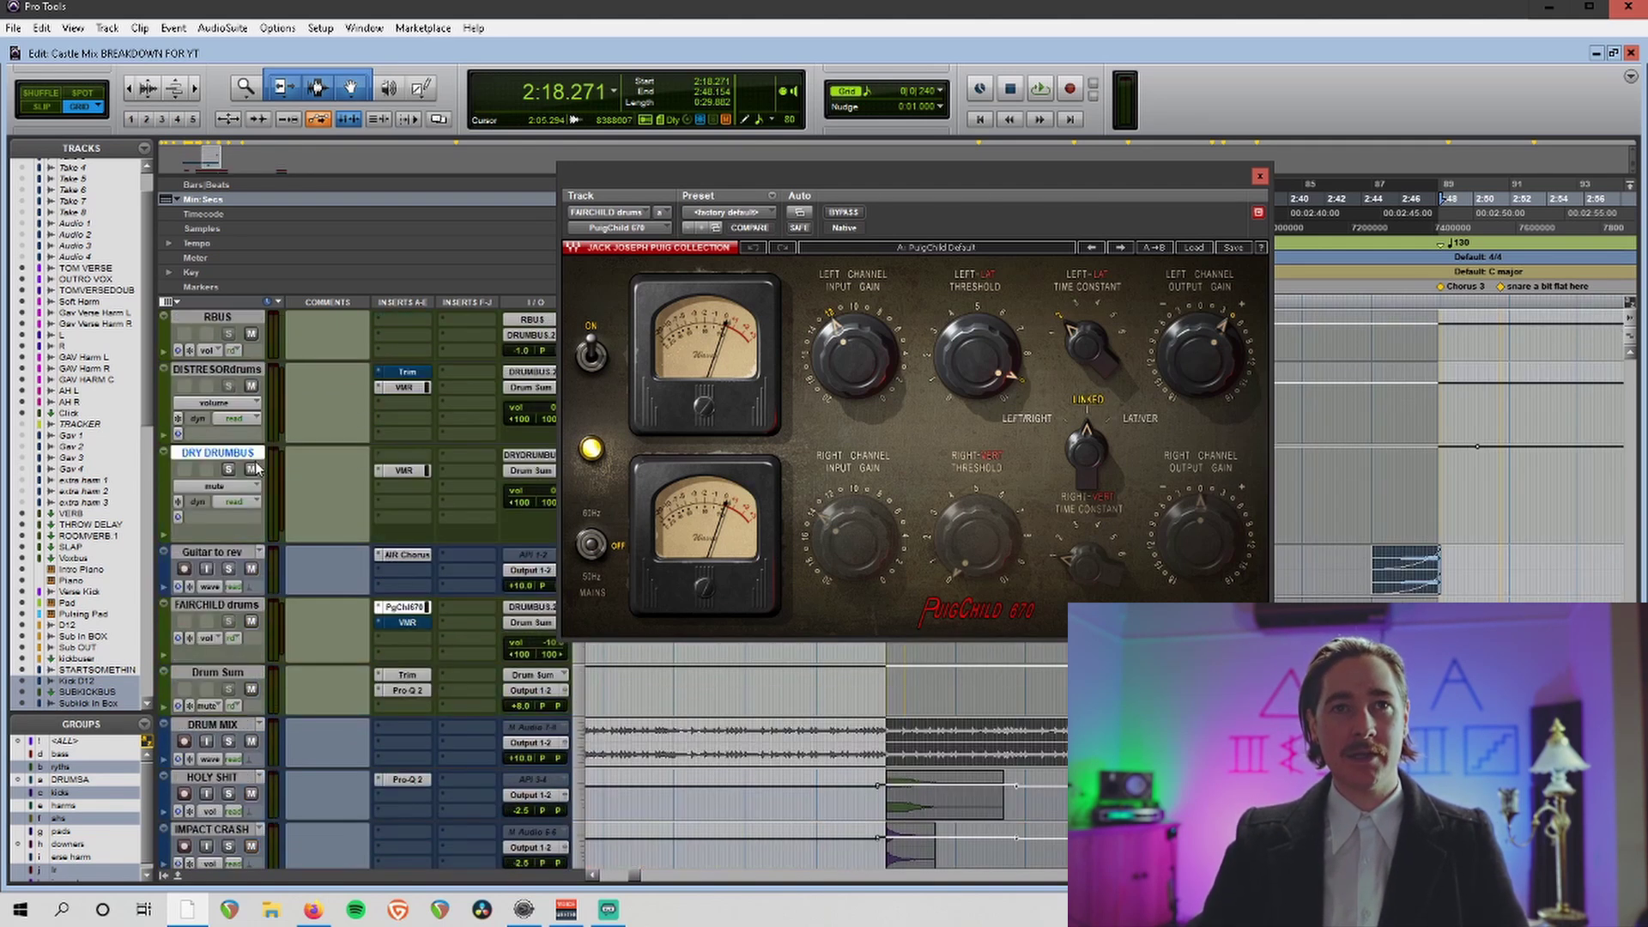
left_click(405, 389)
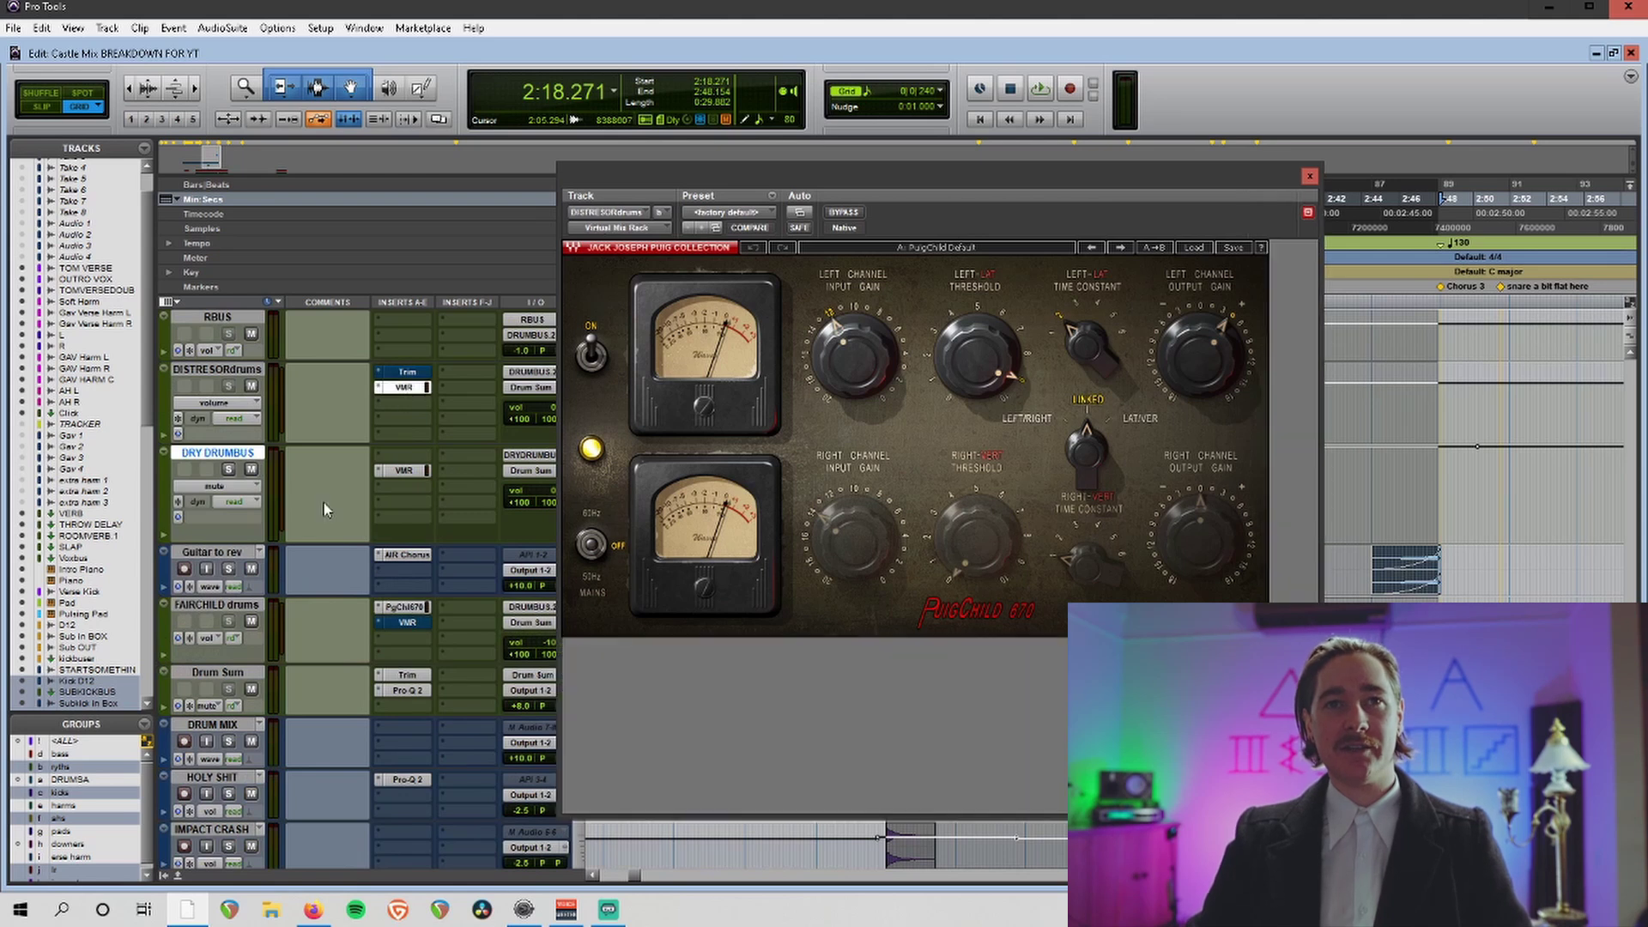
left_click(225, 674)
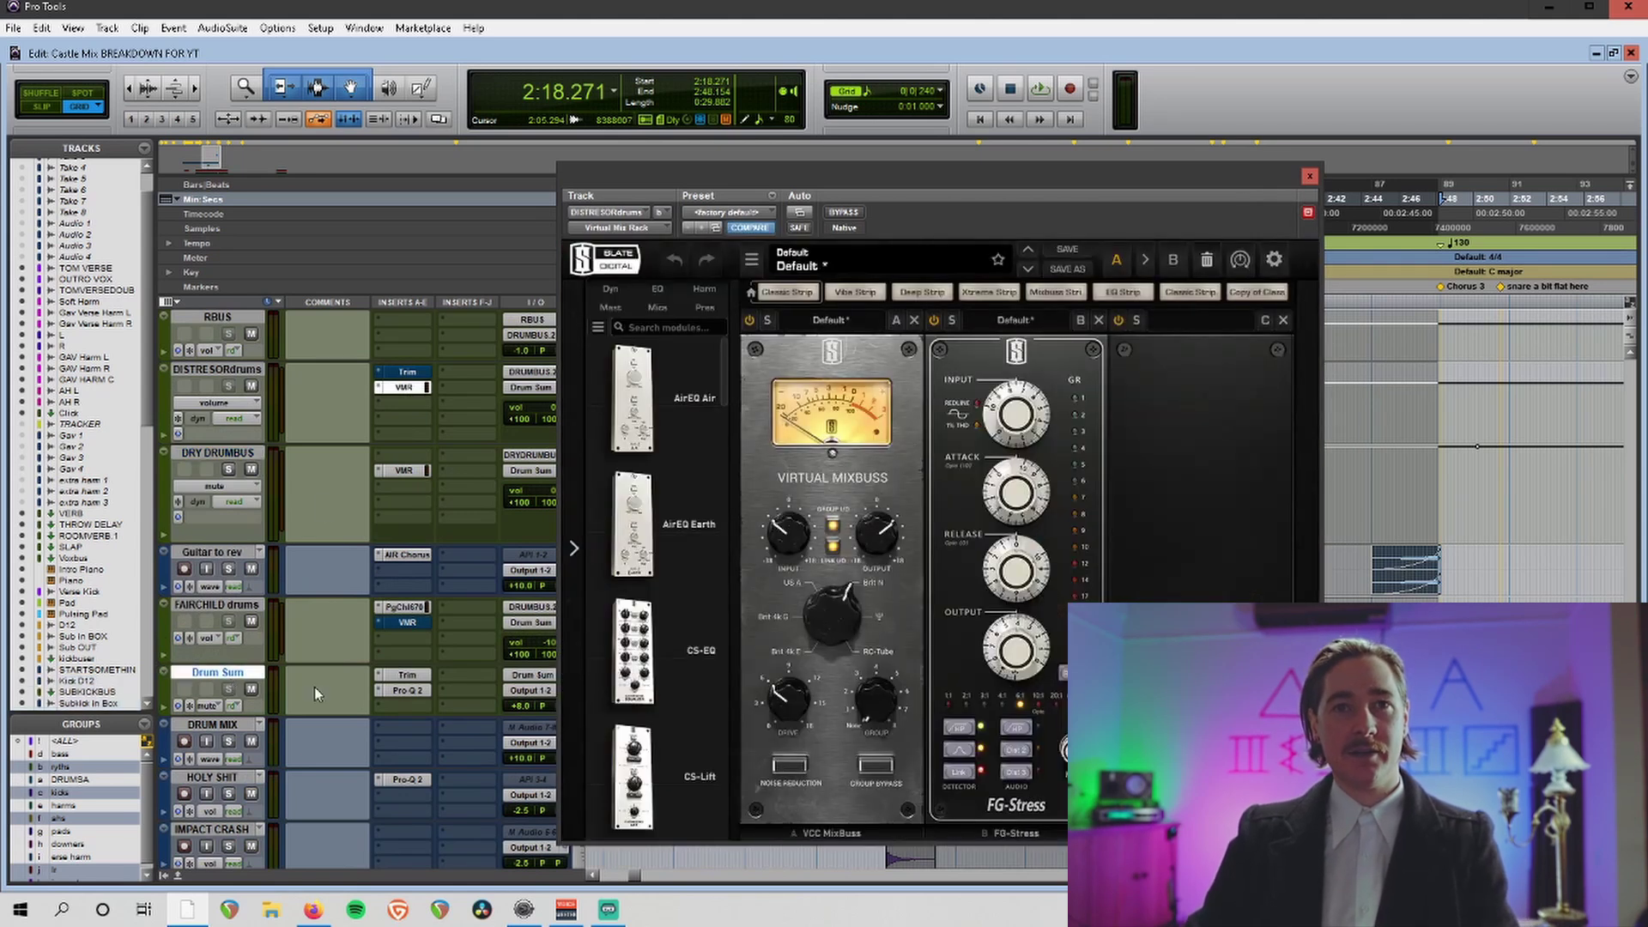
left_click(216, 367)
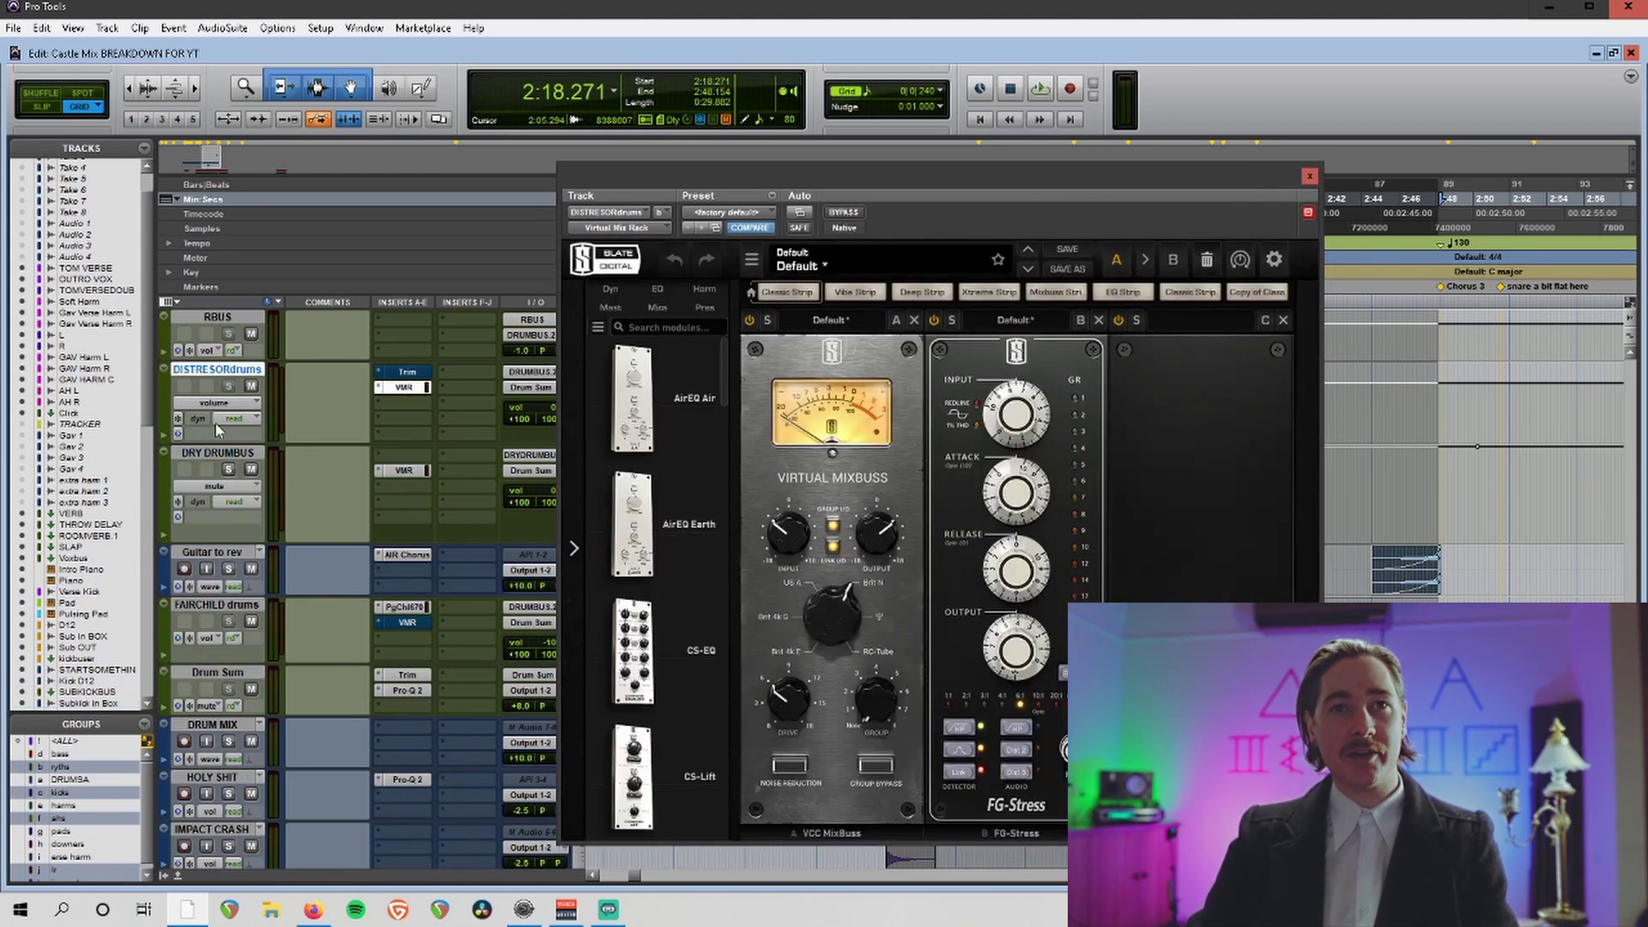
Select the Drum Sum track and view its Pro-Q 2 high-frequency boost, closing the plug-in window again.
left_click(224, 675)
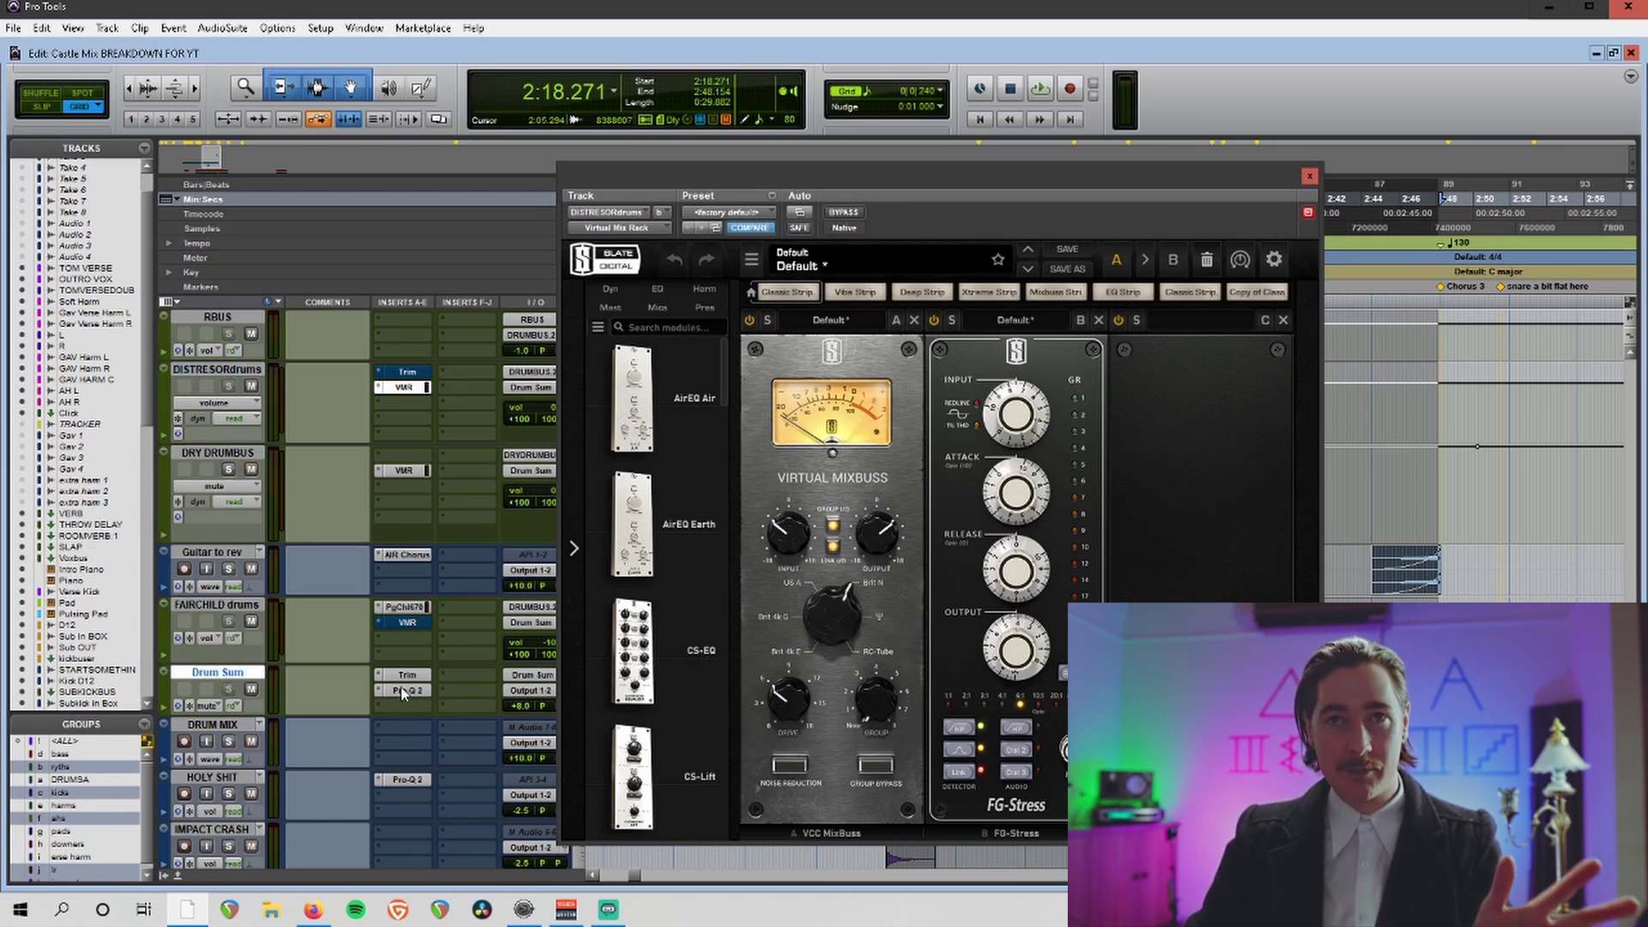
left_click(400, 687)
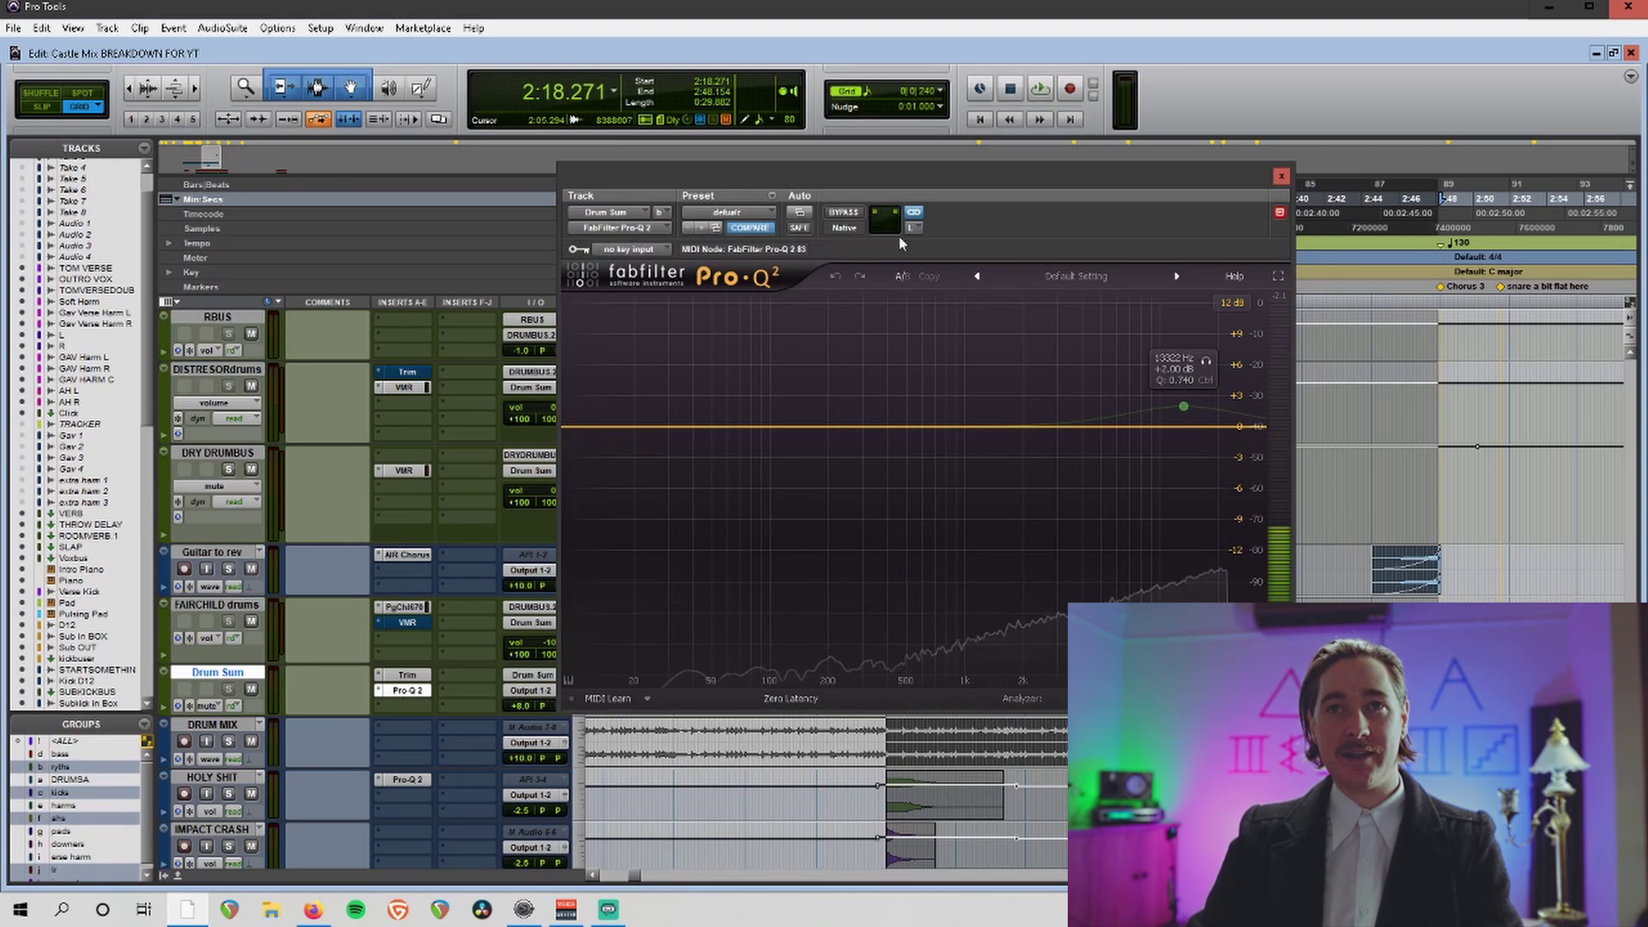
left_click(1281, 176)
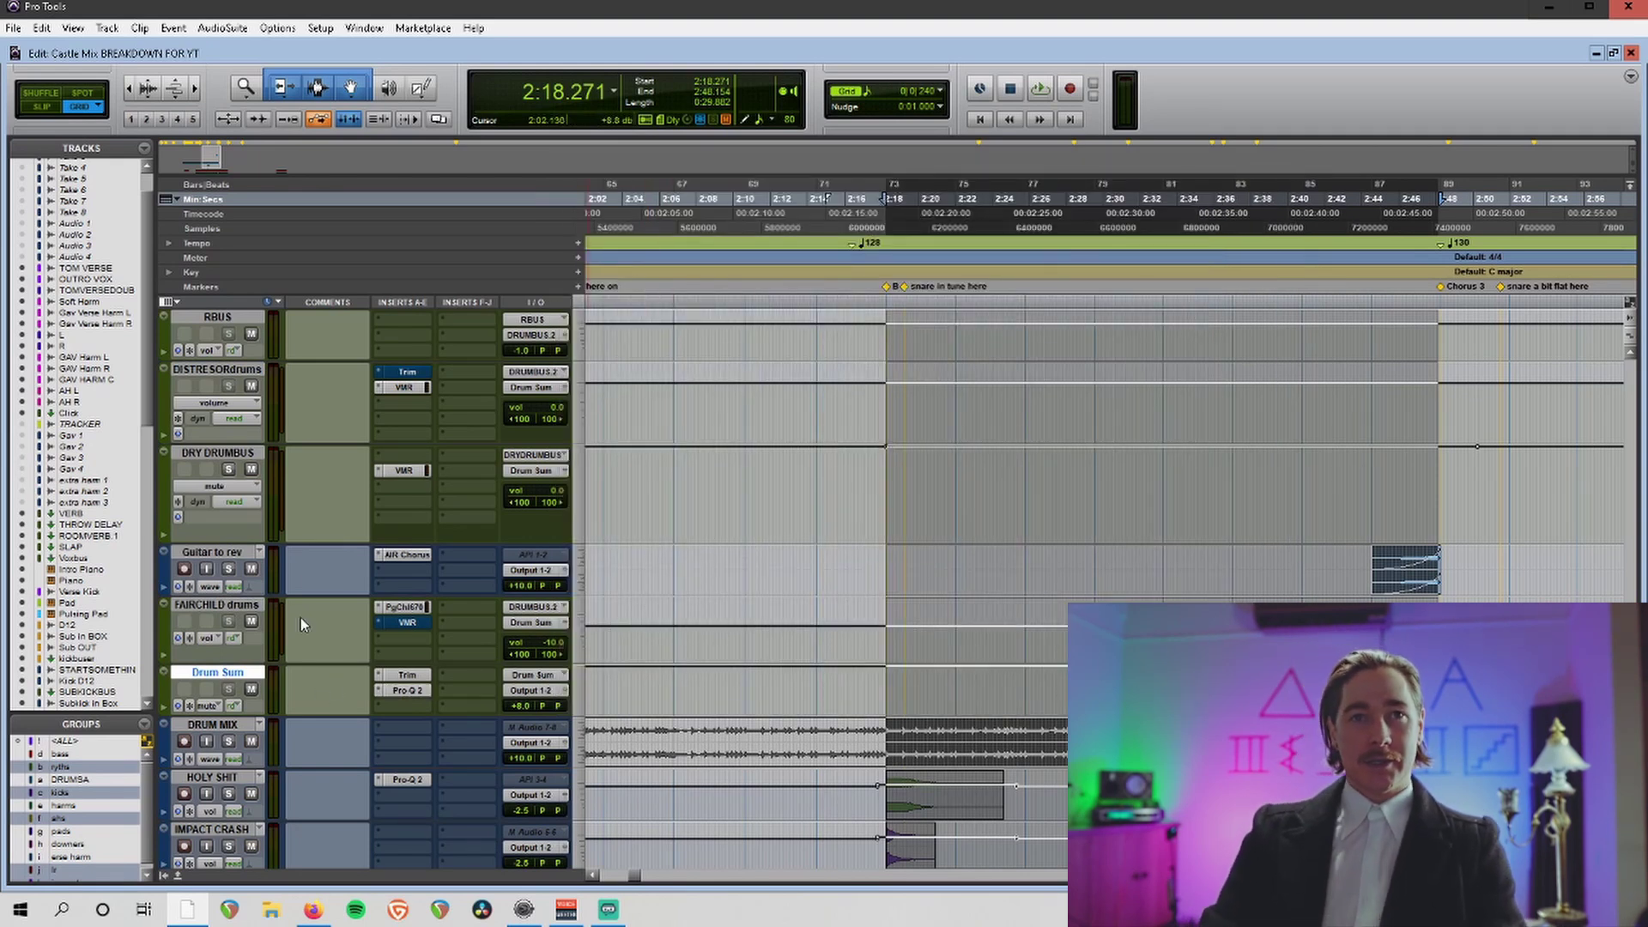
Select the Kick D12 track together with its grouped subkick tracks.
scroll(253, 636, "down", 15)
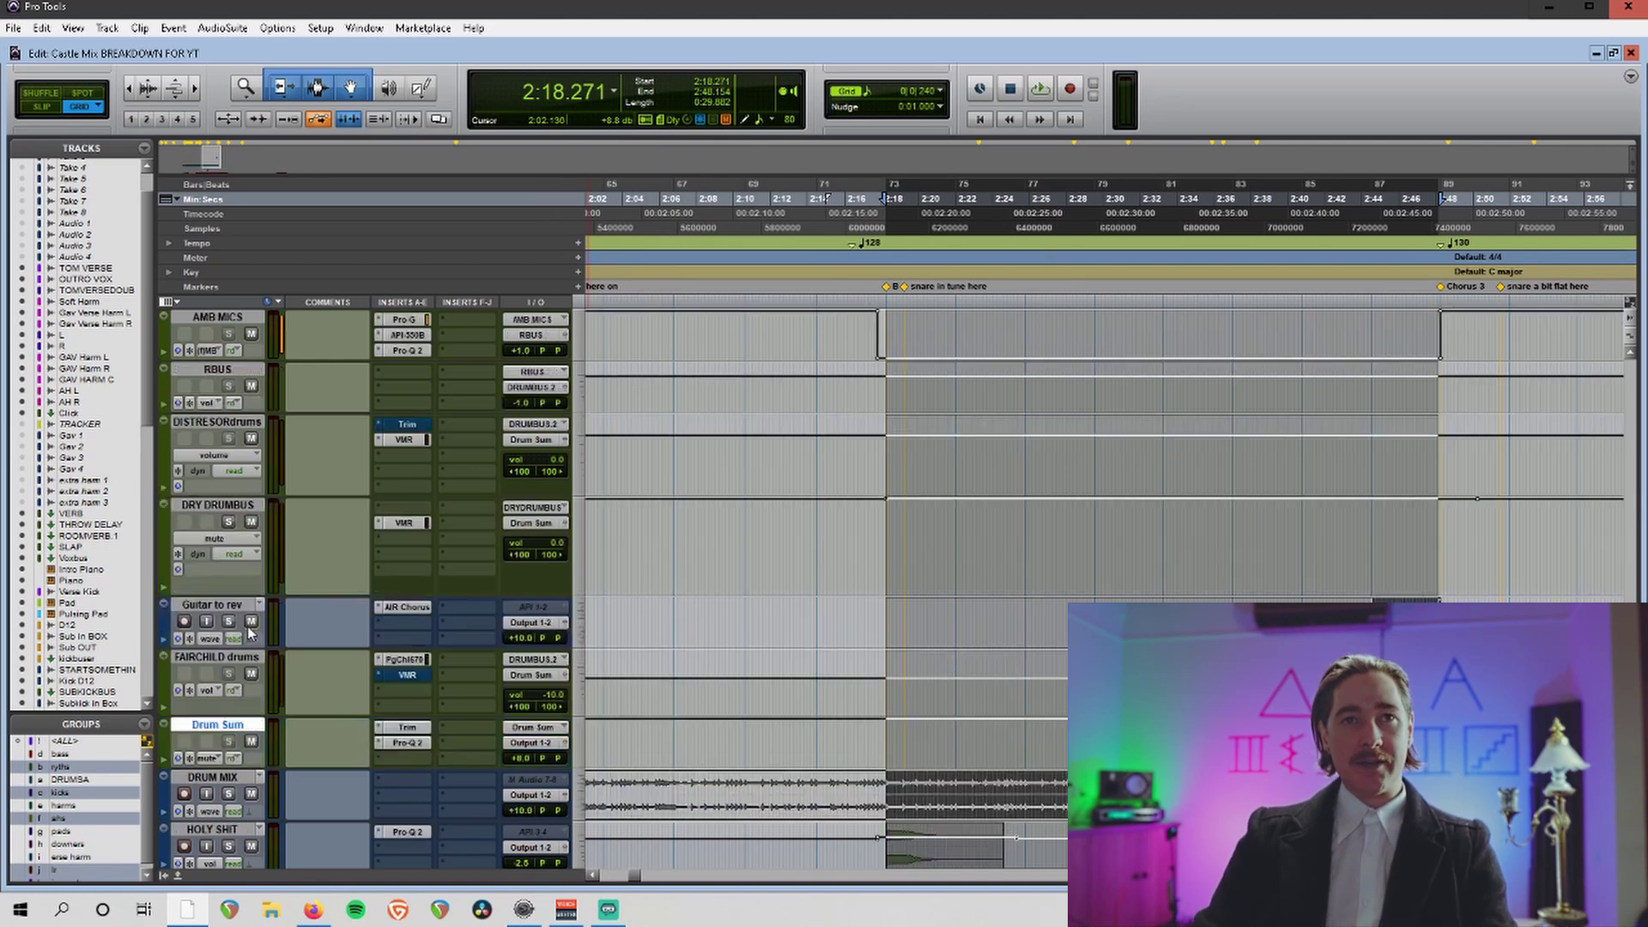
scroll(247, 633, "down", 15)
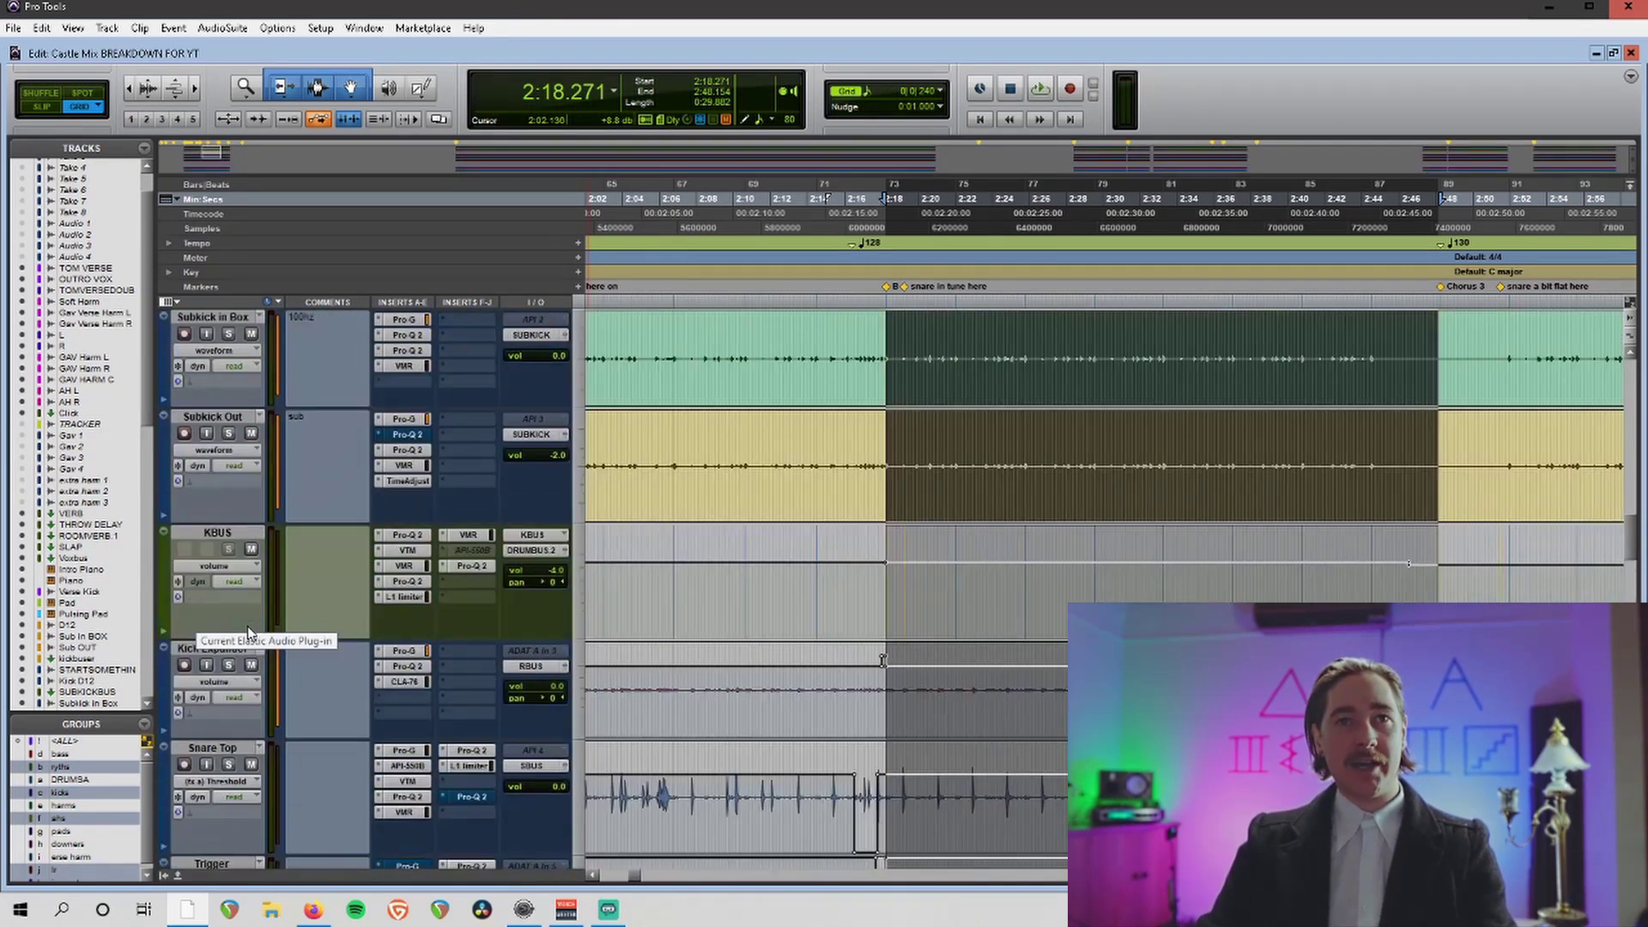
left_click(244, 525)
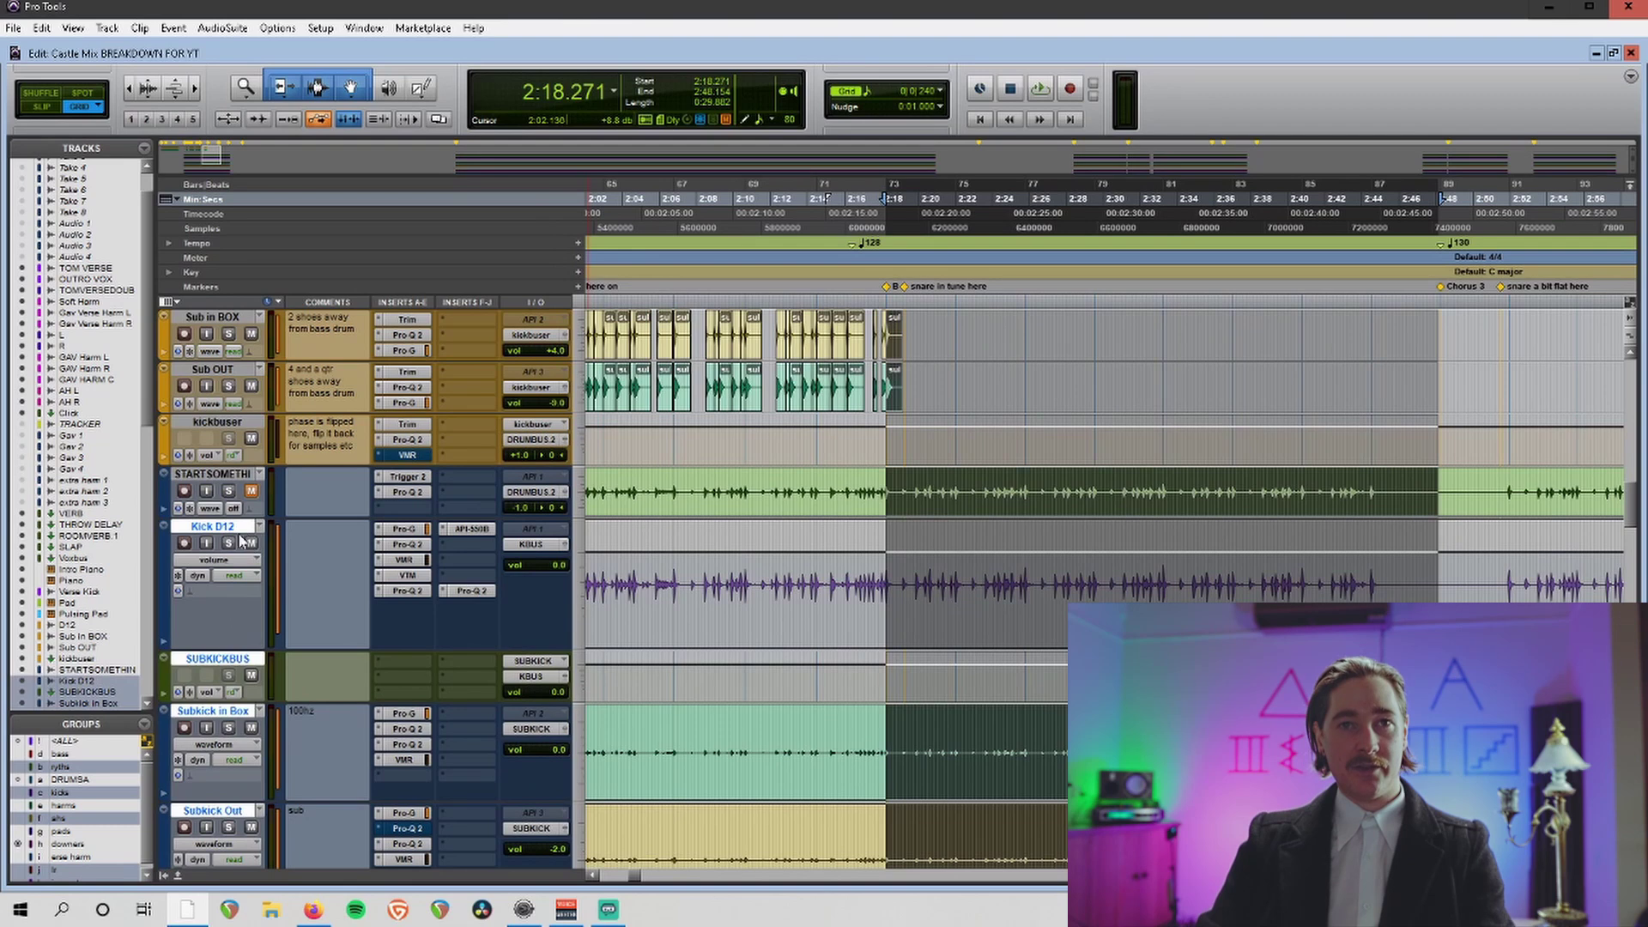
Open the Virtual Mix Rack on DISTRESSOR drums and play the drums first with the rack active and then bypassed.
scroll(302, 566, "up", 15)
scroll(350, 555, "up", 10)
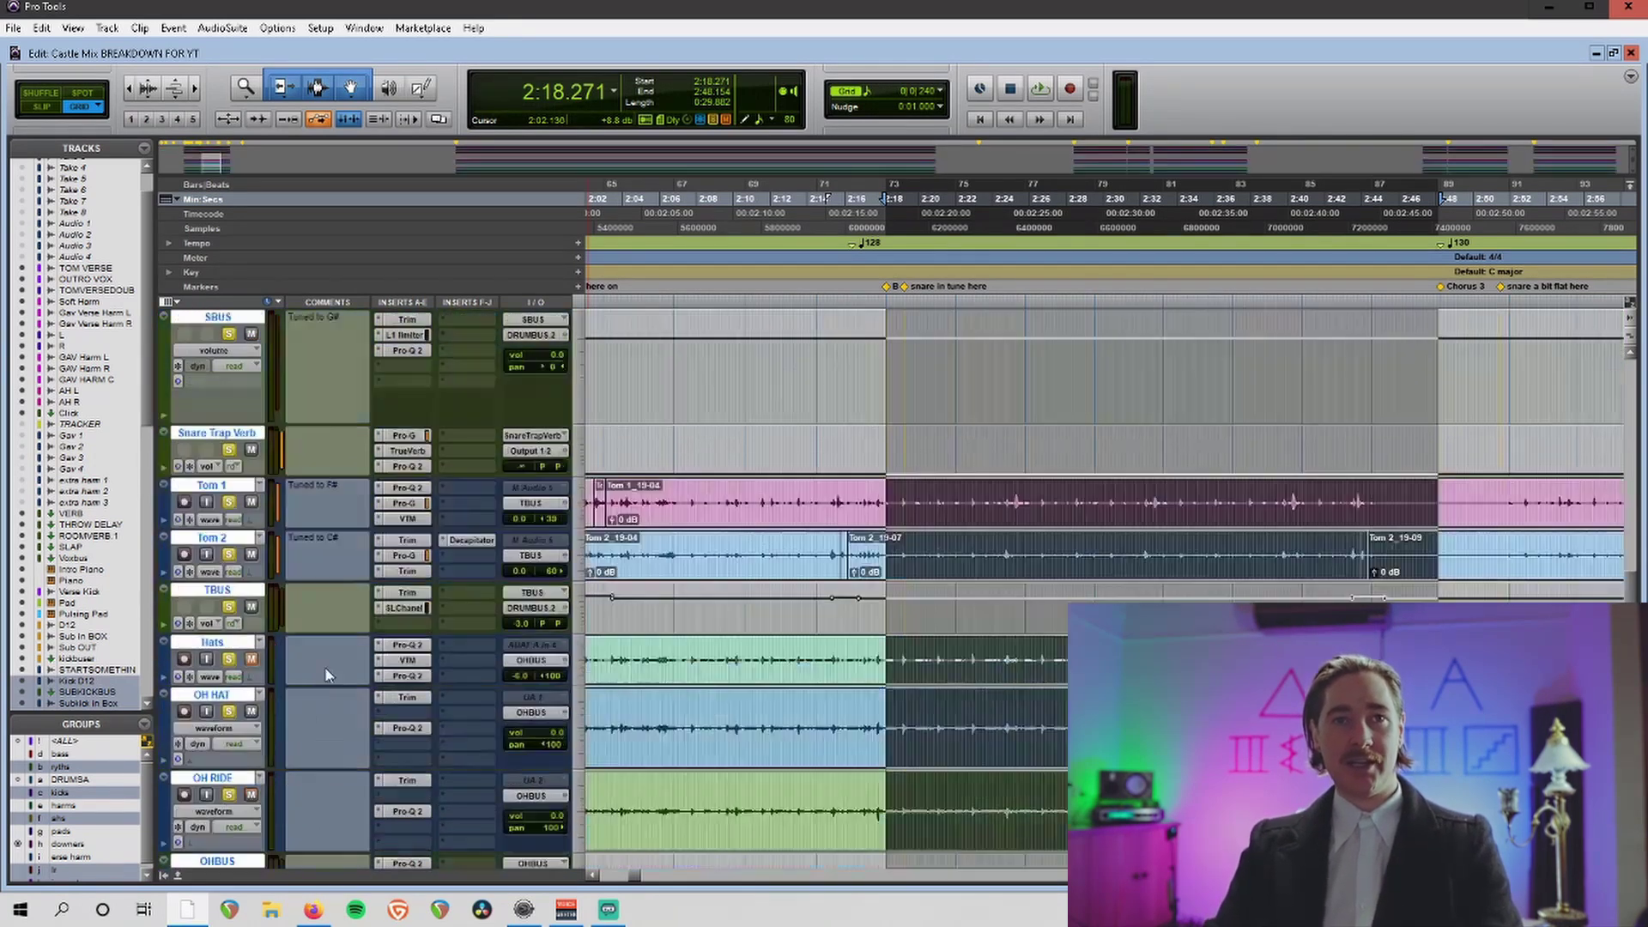
scroll(355, 675, "up", 15)
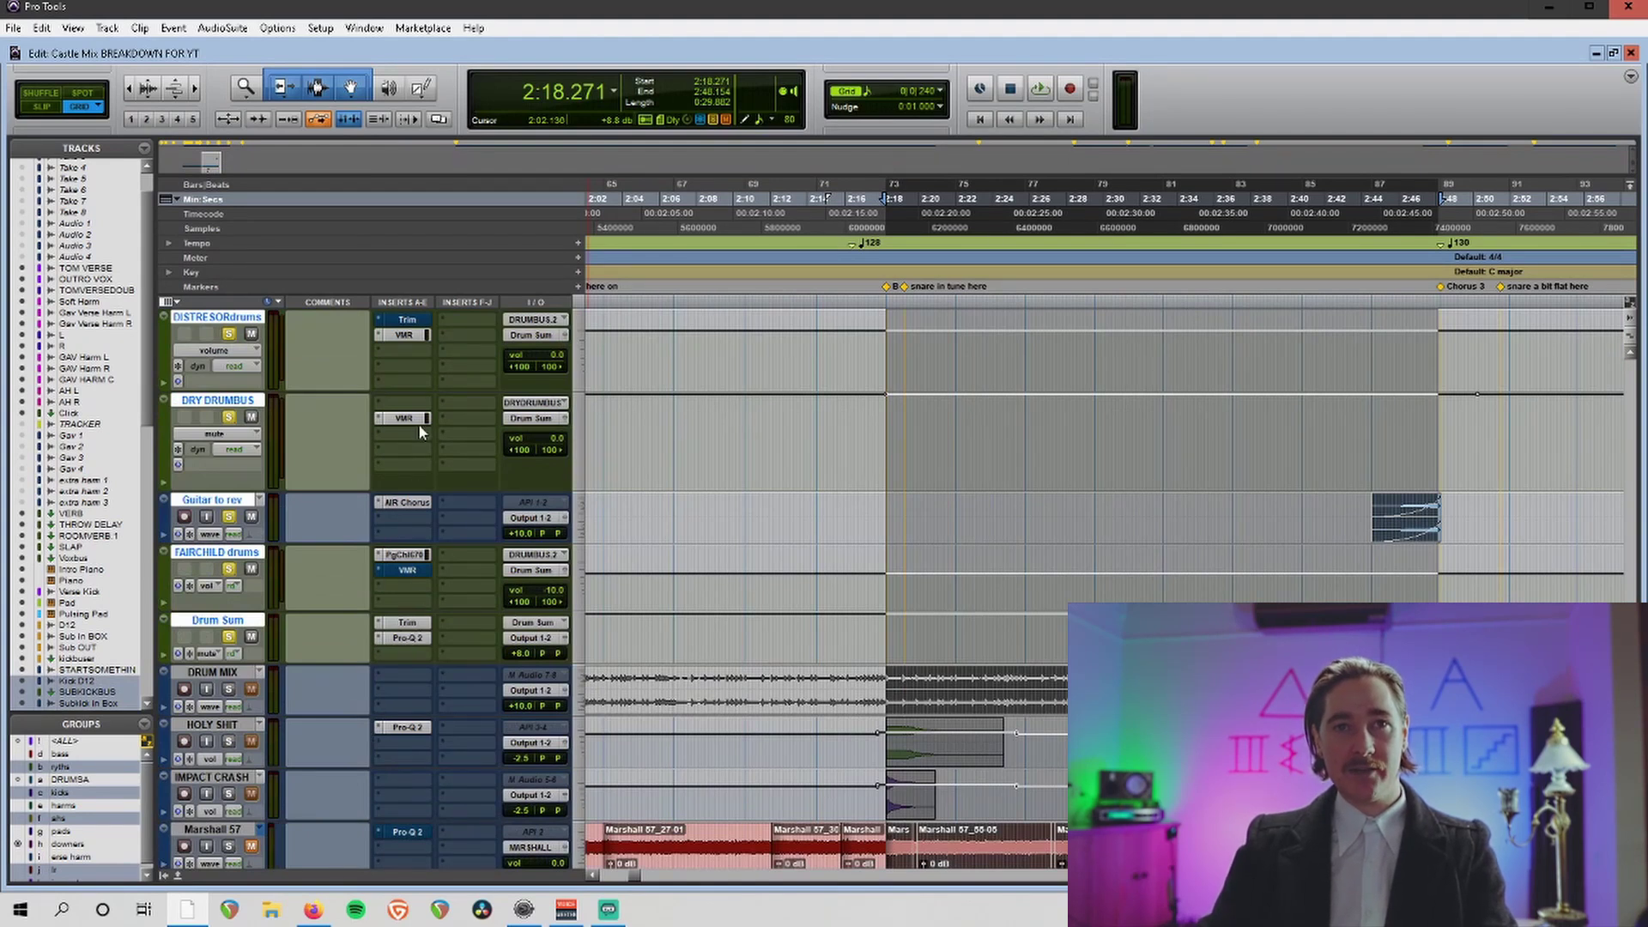
left_click(404, 334)
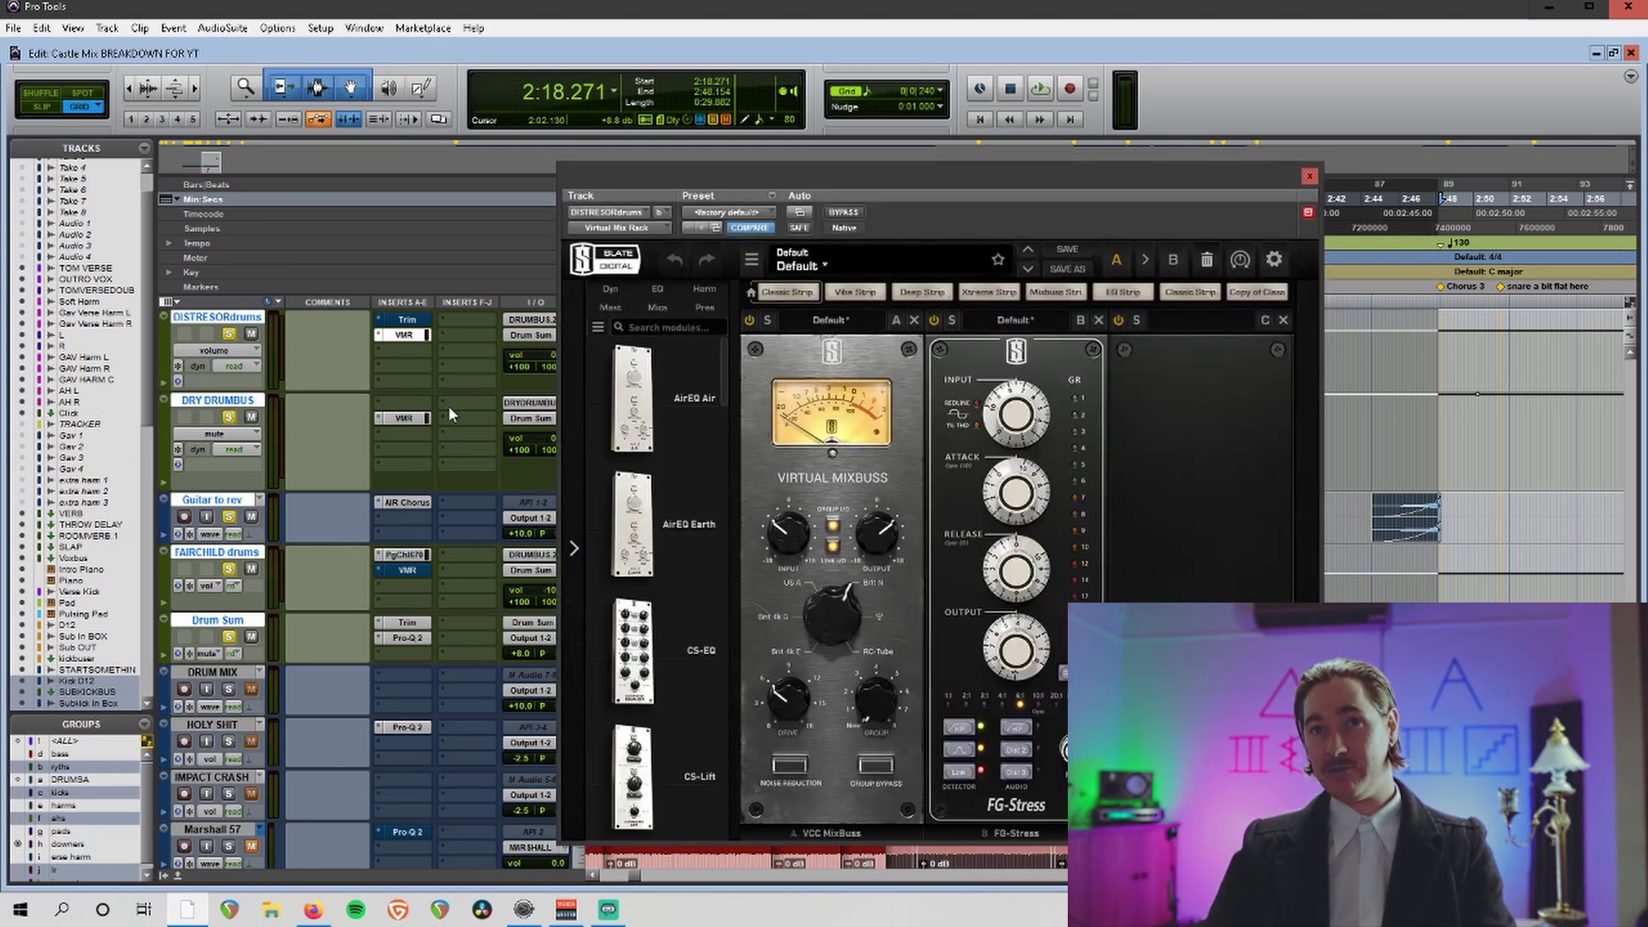
key("space")
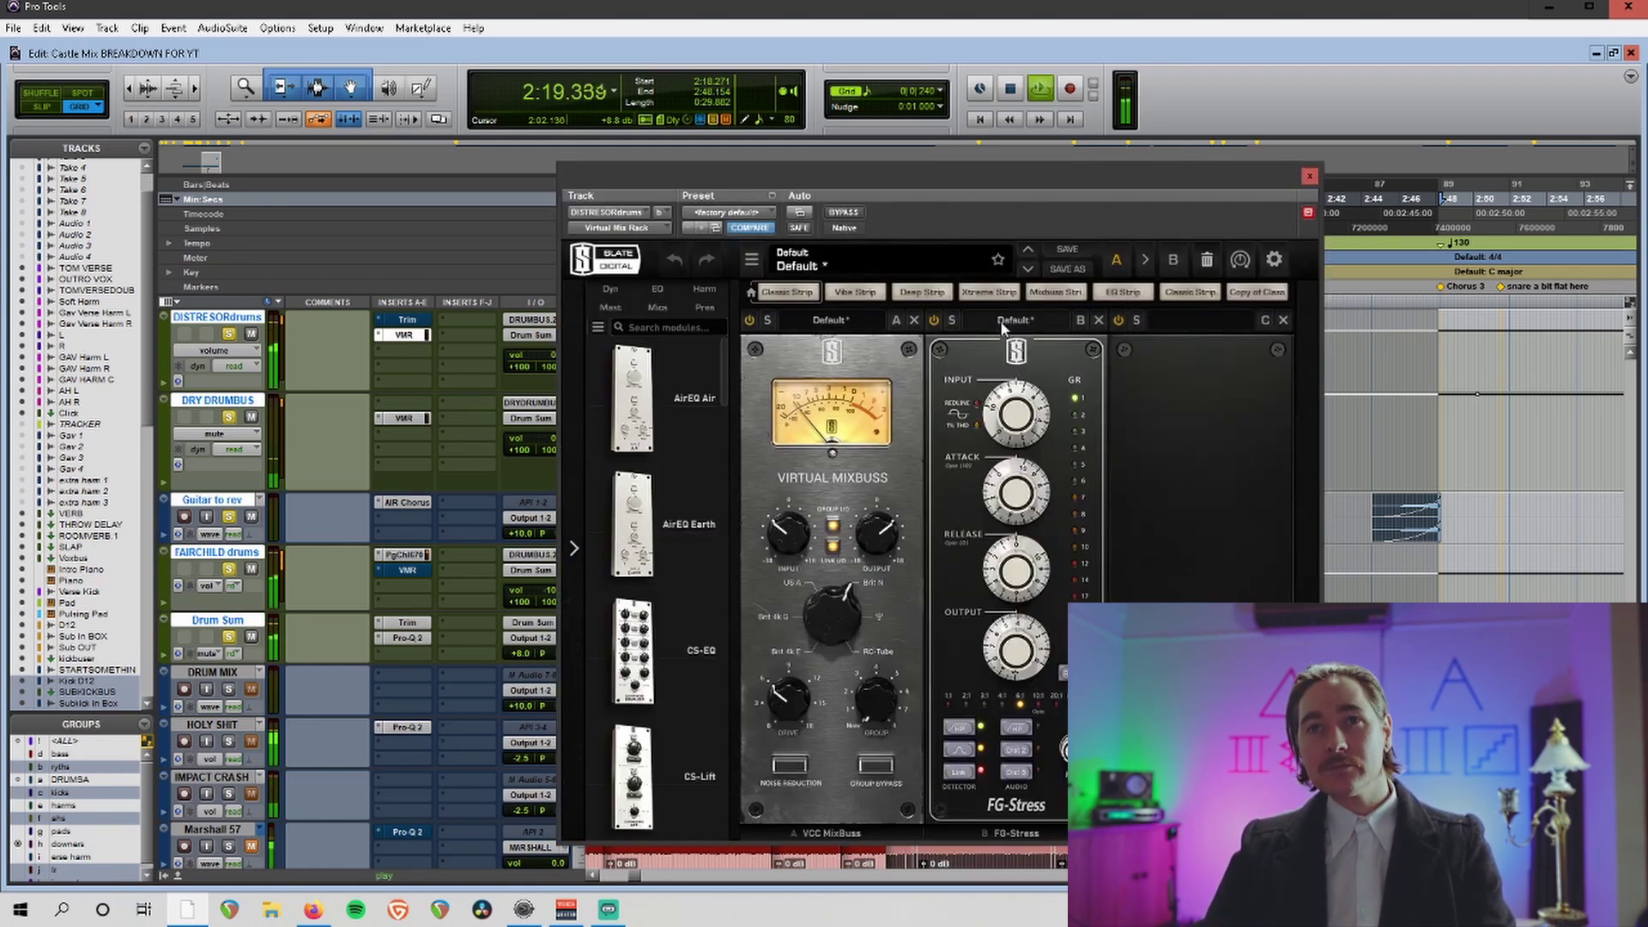
left_click(844, 214)
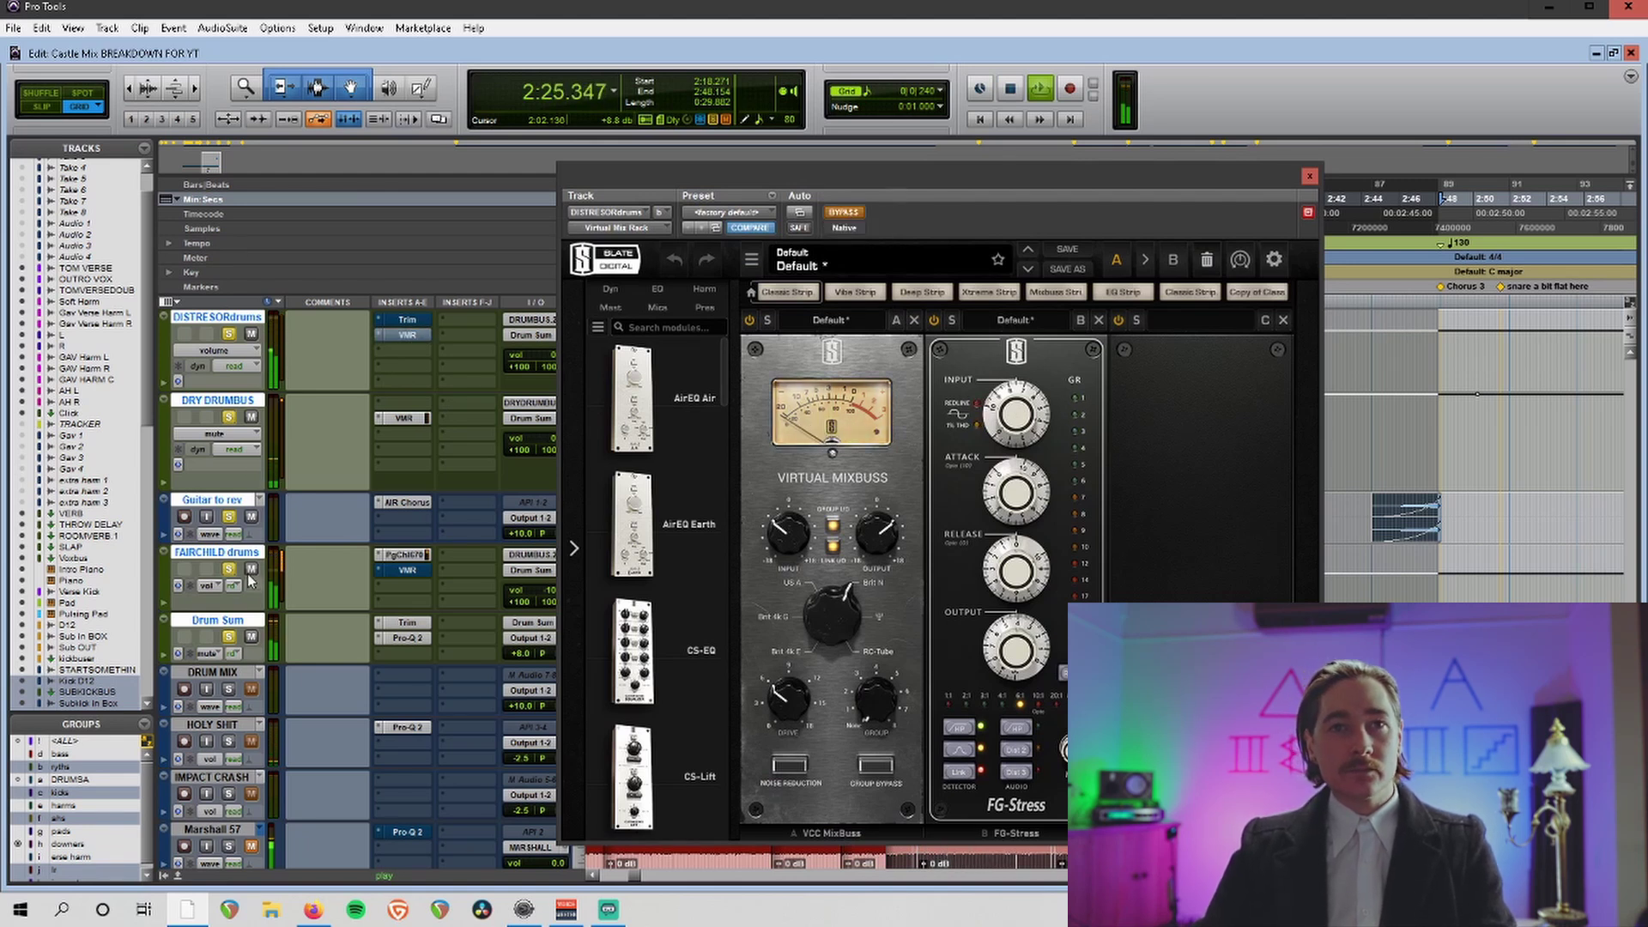
key("space")
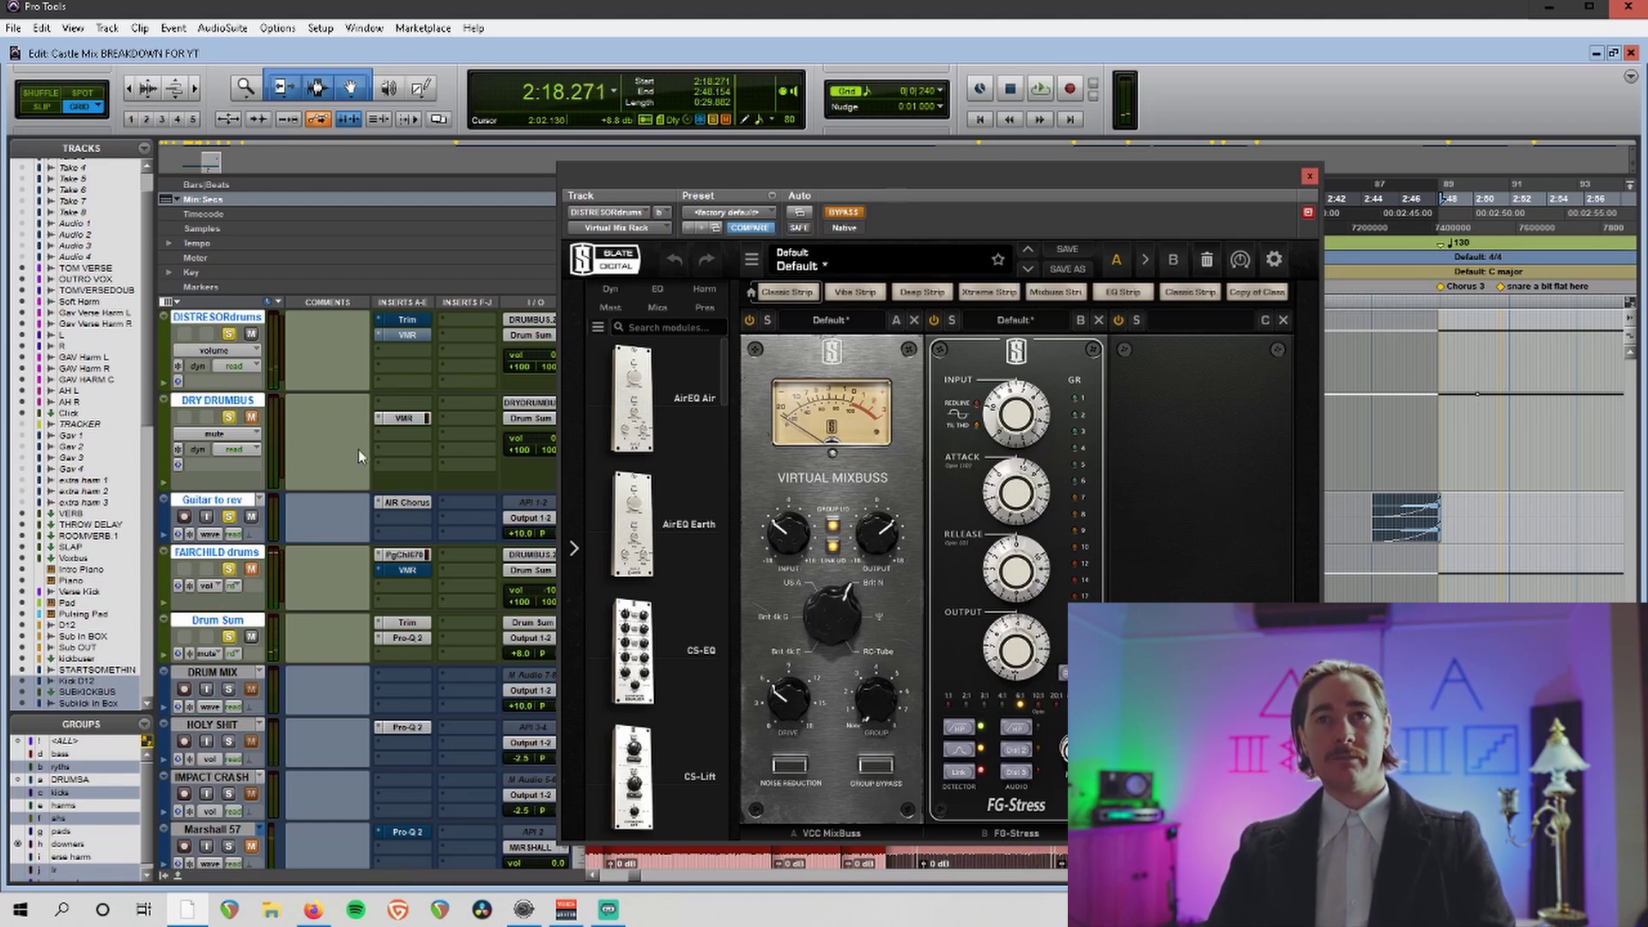
Reactivate the Virtual Mix Rack, toggle the DRY DRUMBUS mute and compare the drums in playback with the rack bypassed and active.
left_click(846, 213)
key("space")
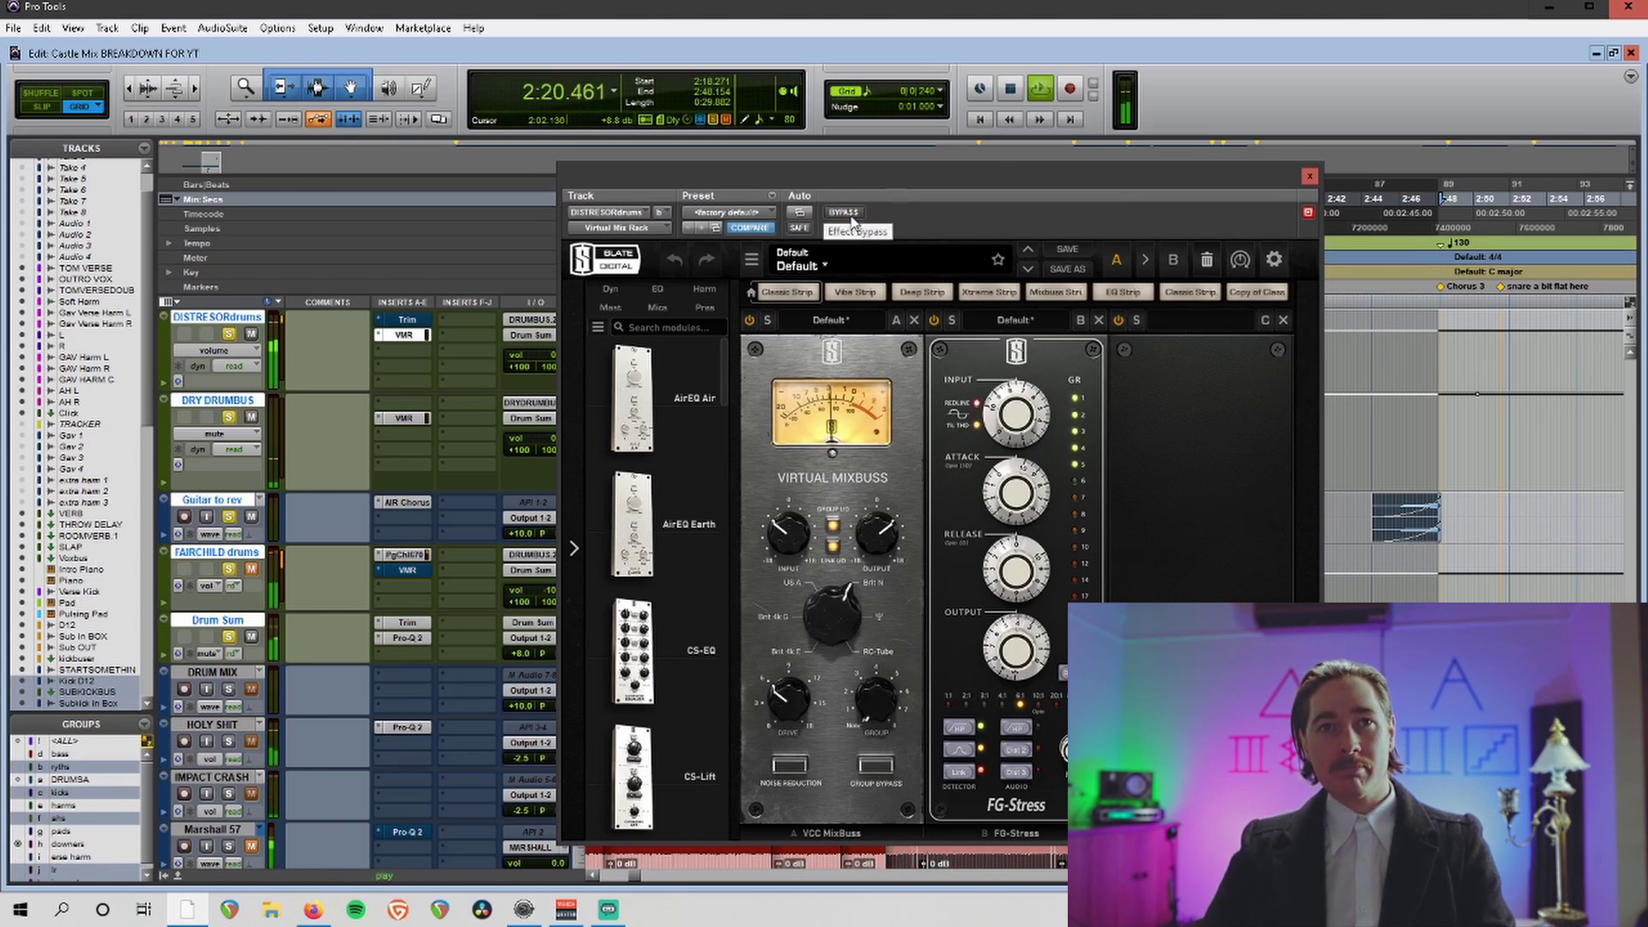
left_click(251, 418)
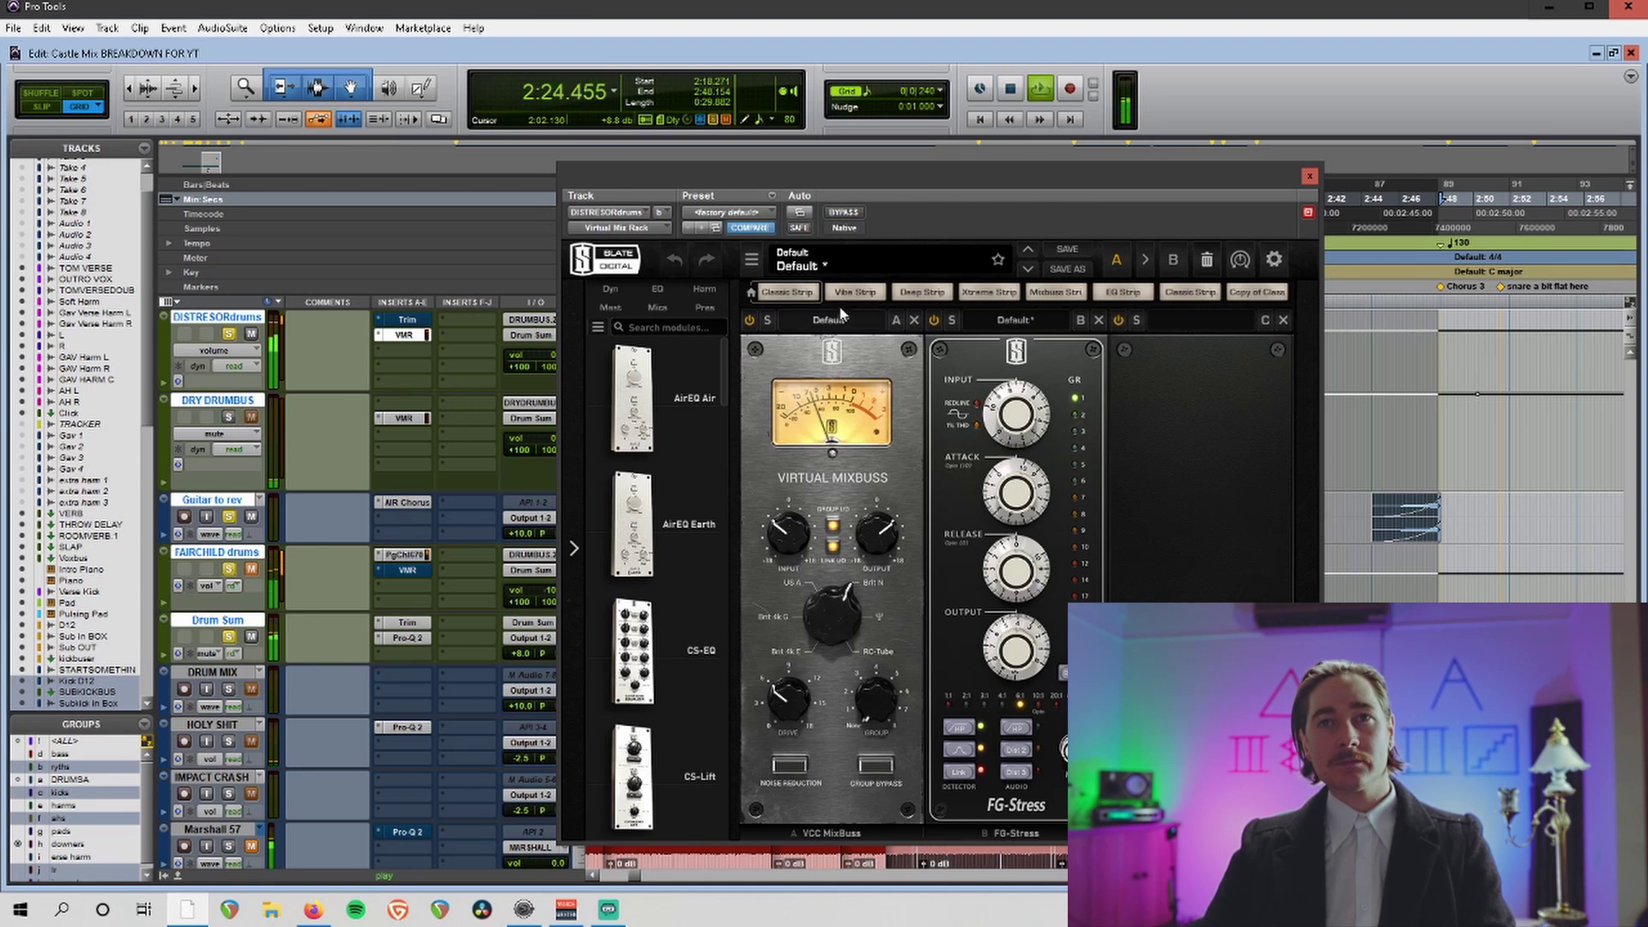
left_click(842, 215)
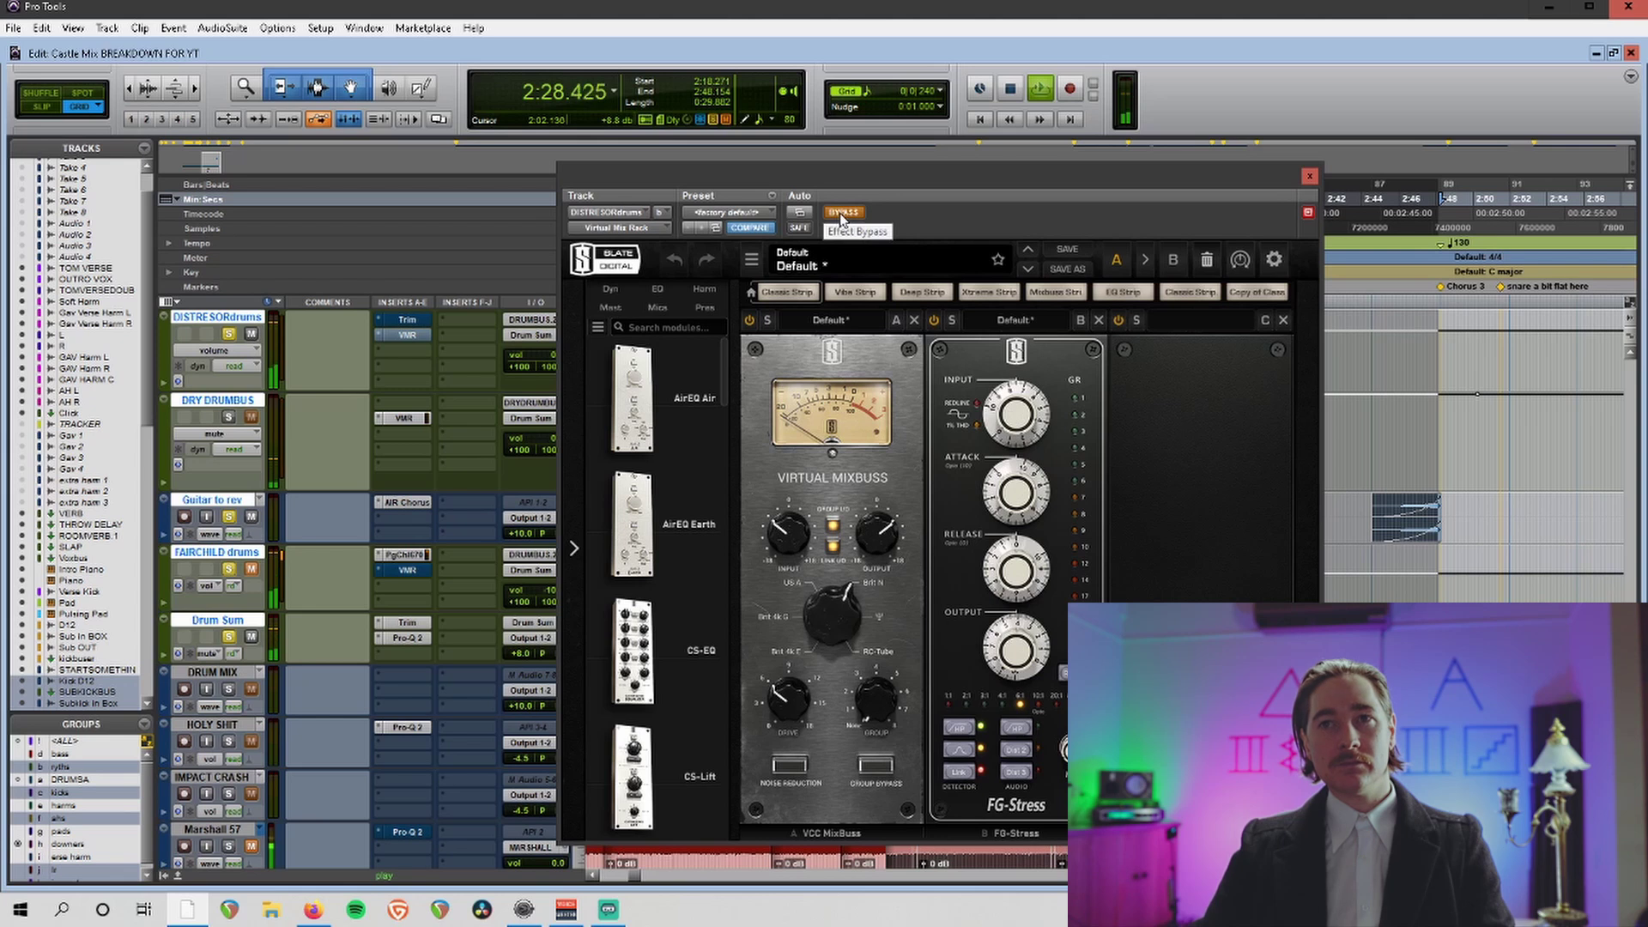
left_click(840, 213)
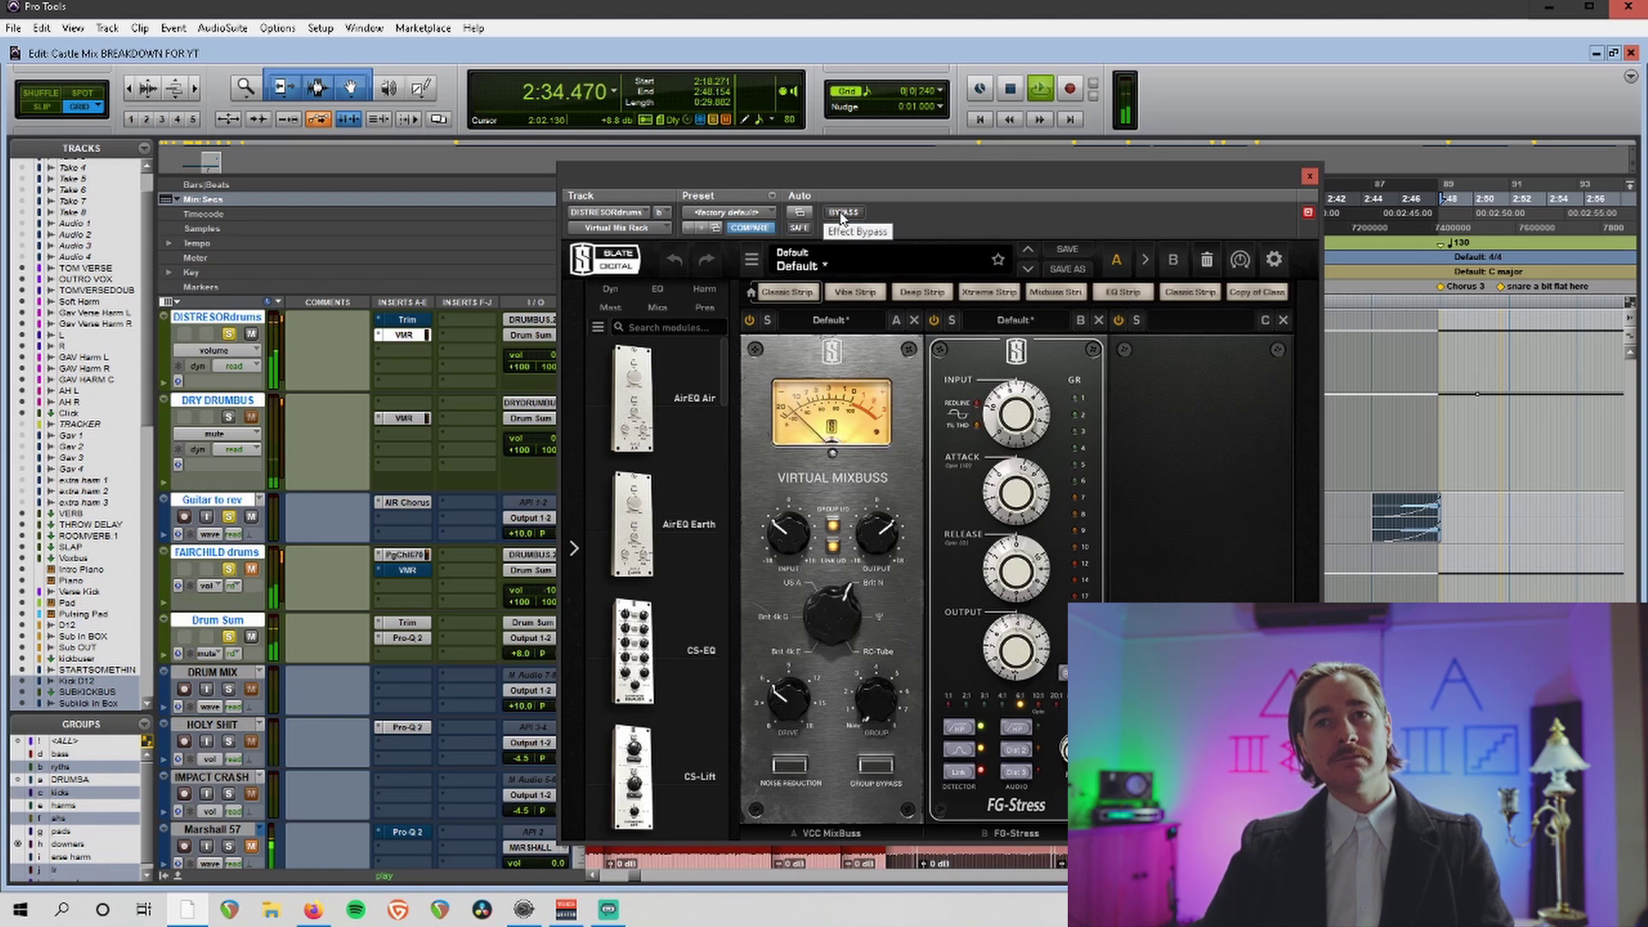
left_click(842, 214)
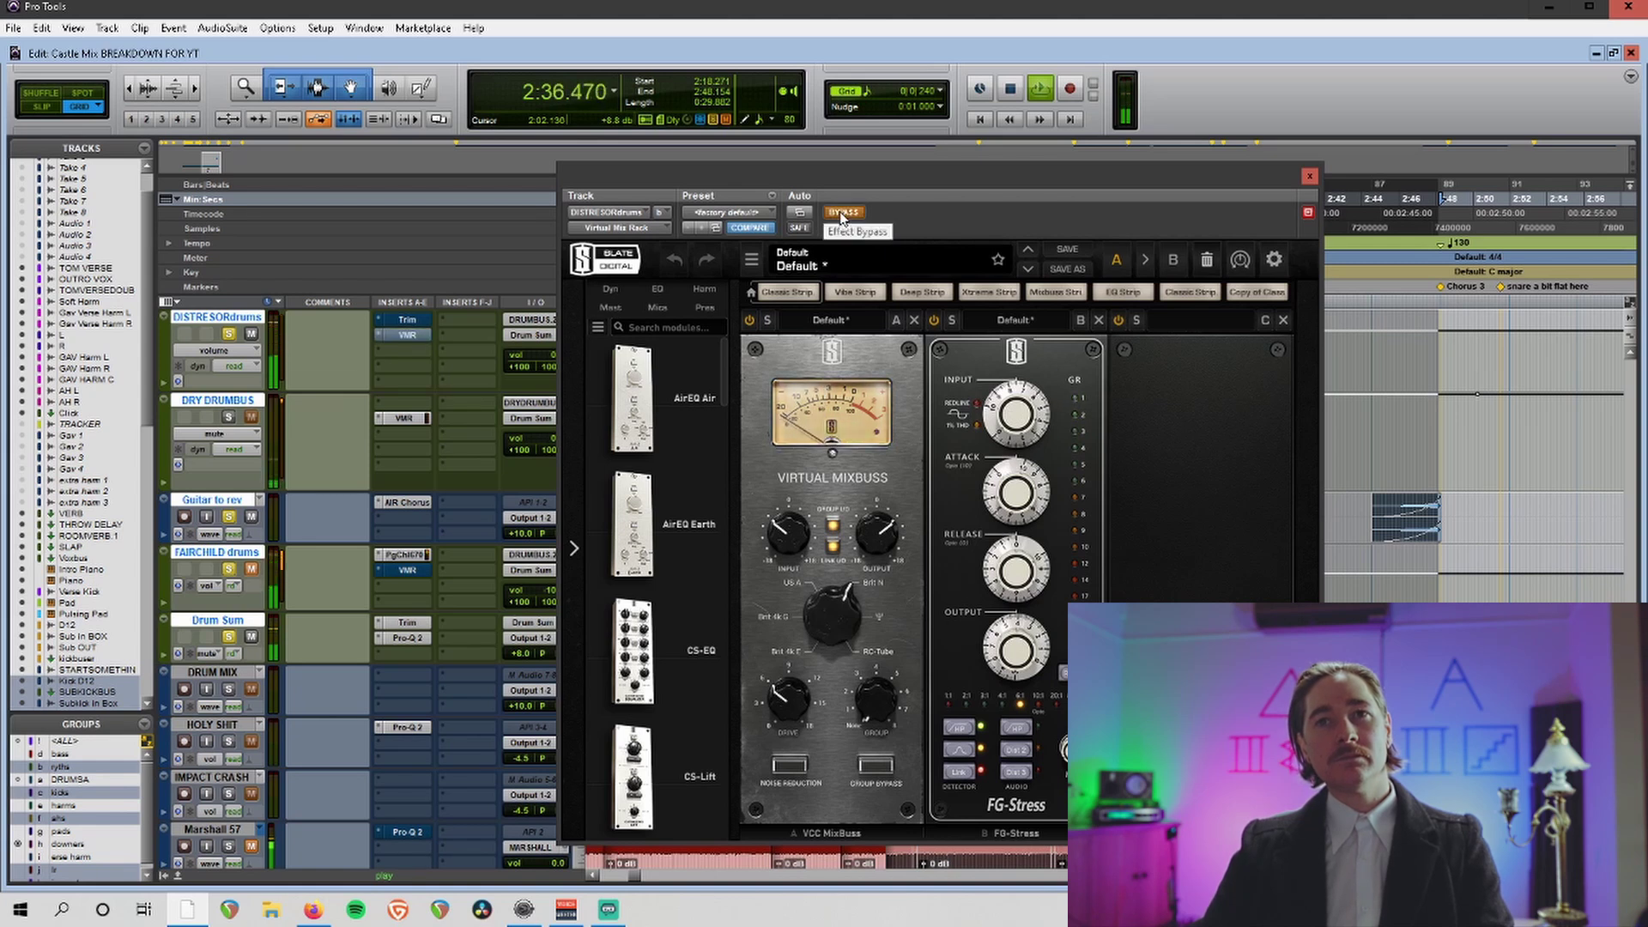
left_click(841, 215)
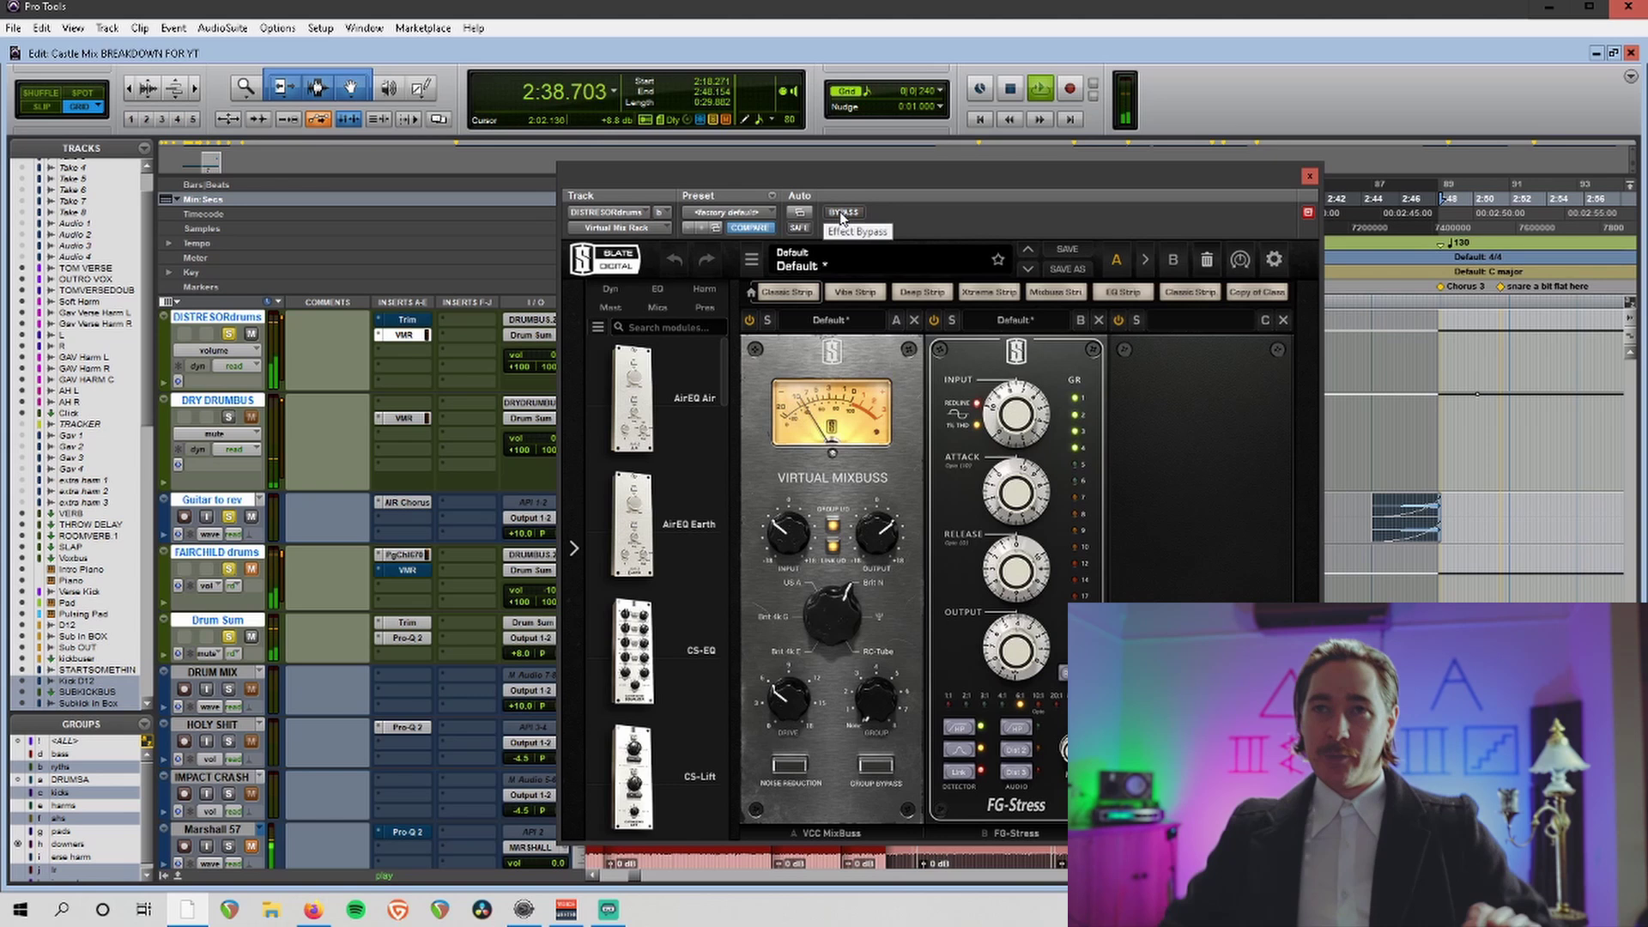
key("space")
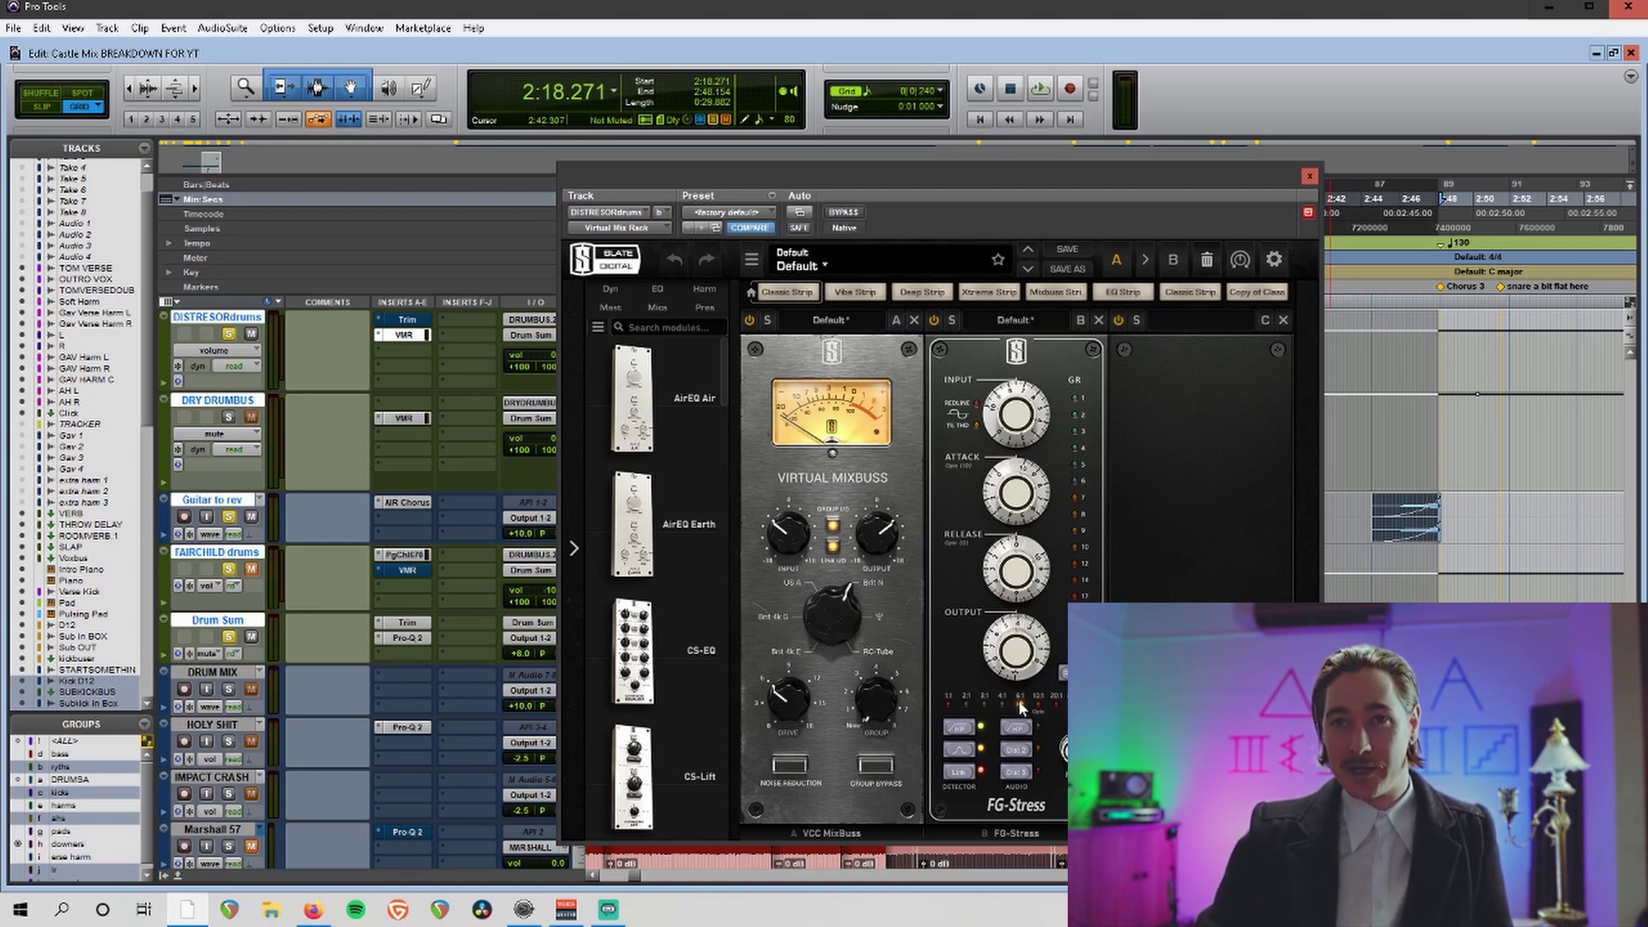
Play the drums while trying a 20:1 ratio and different input amounts on the FG-Stress compressor.
key("space")
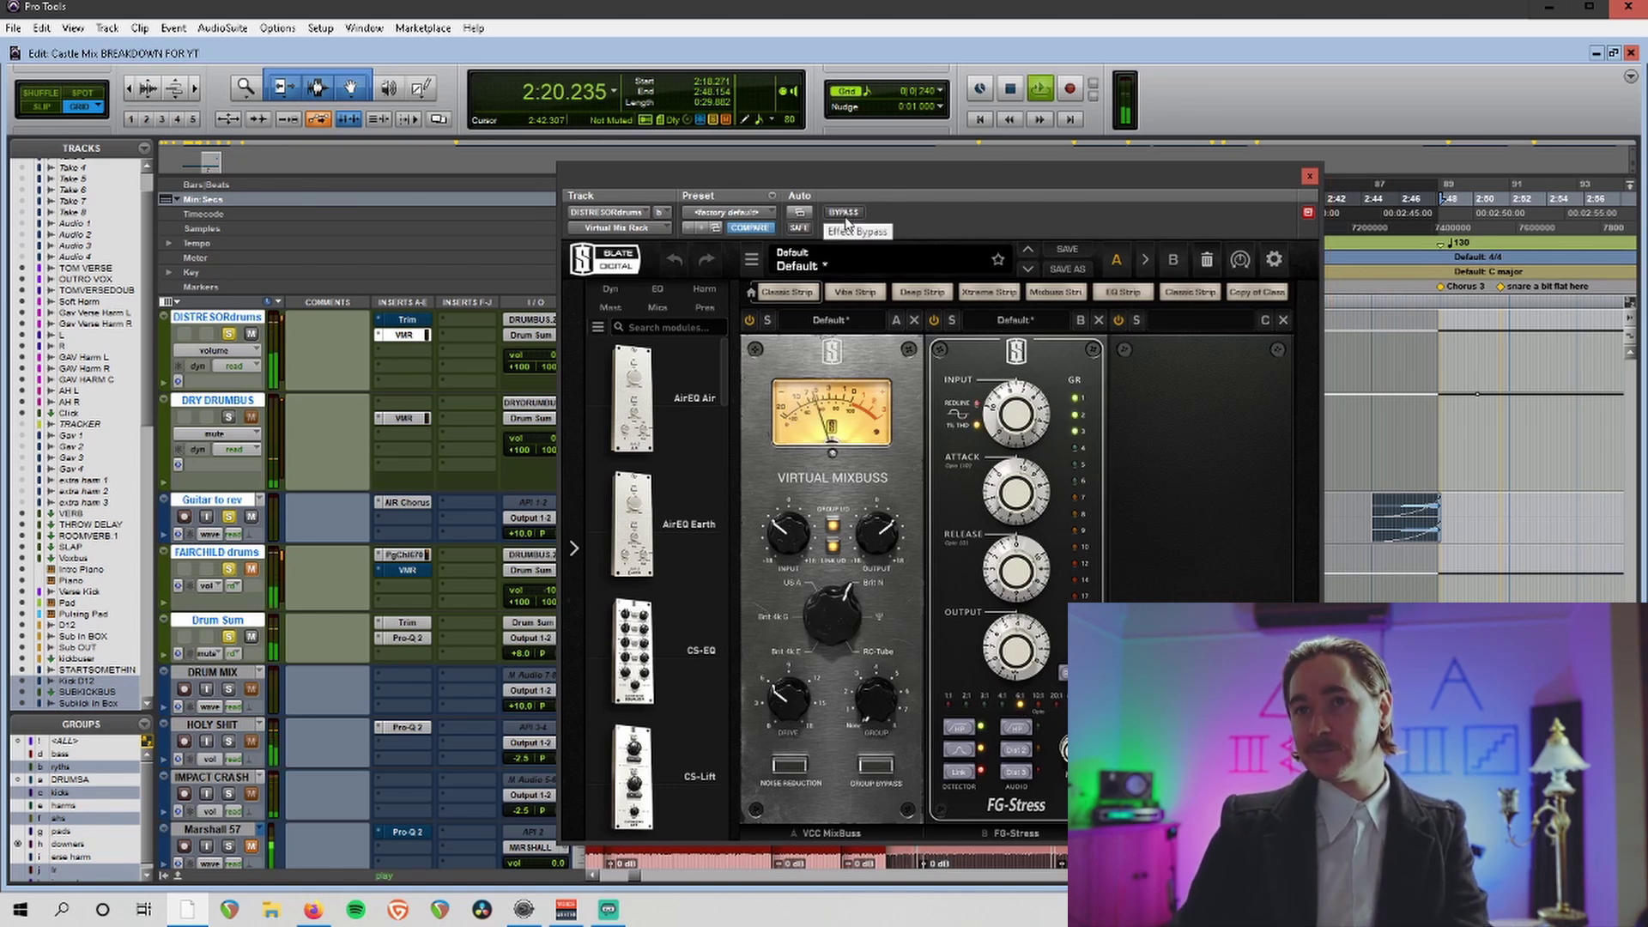
key("space")
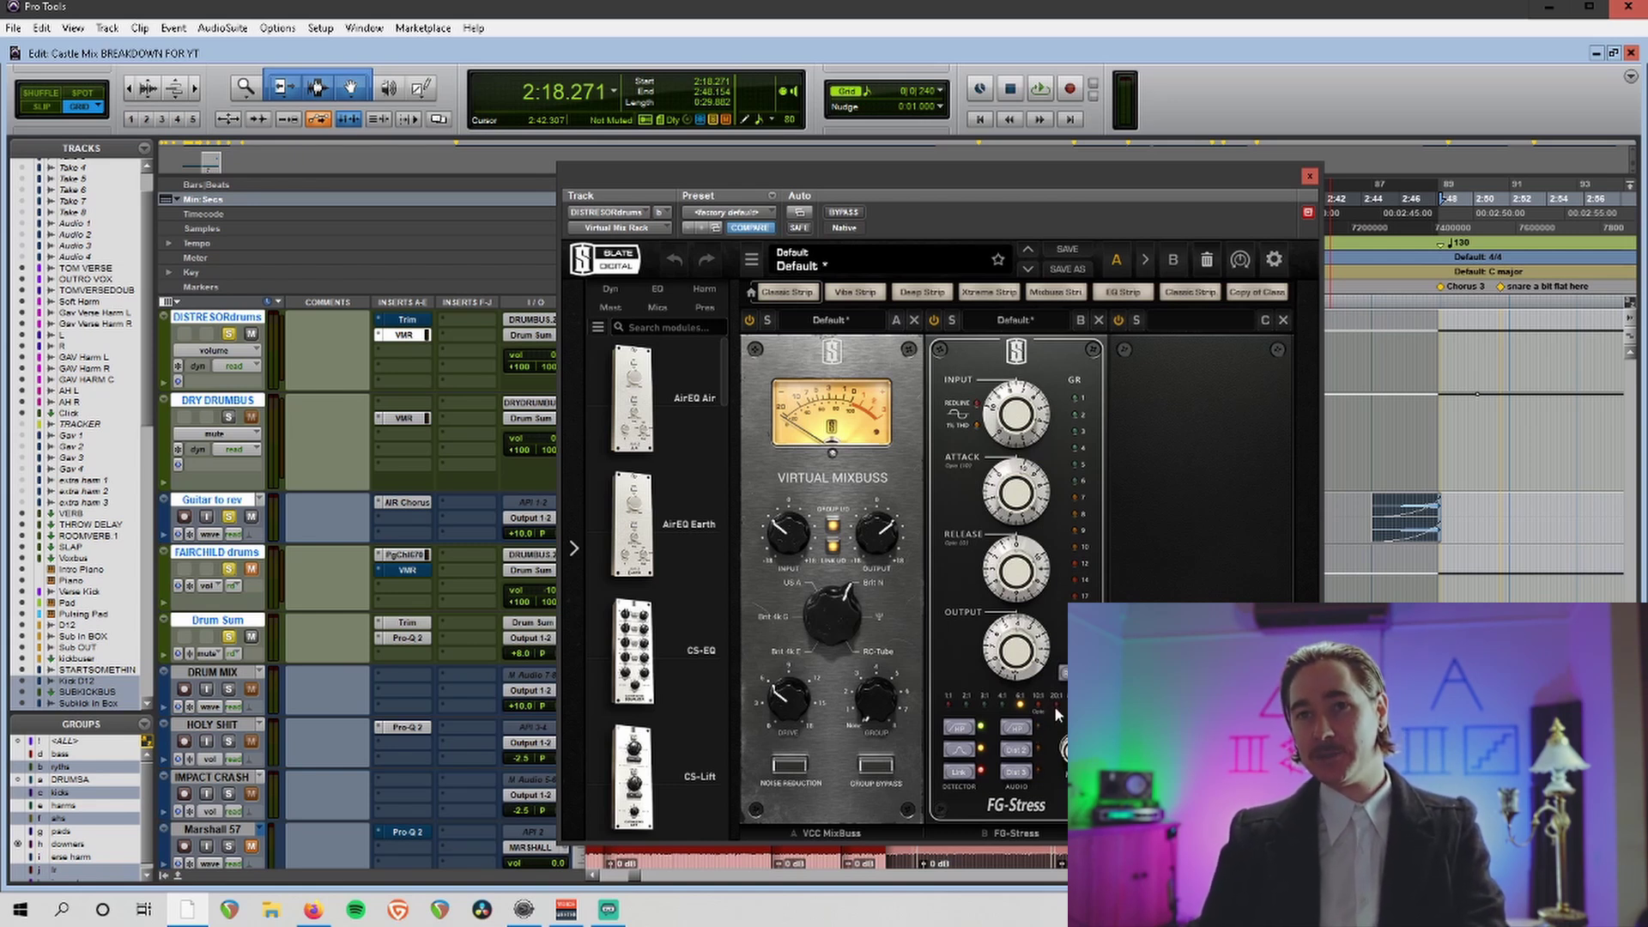
key("space")
mouse_move(1018, 412)
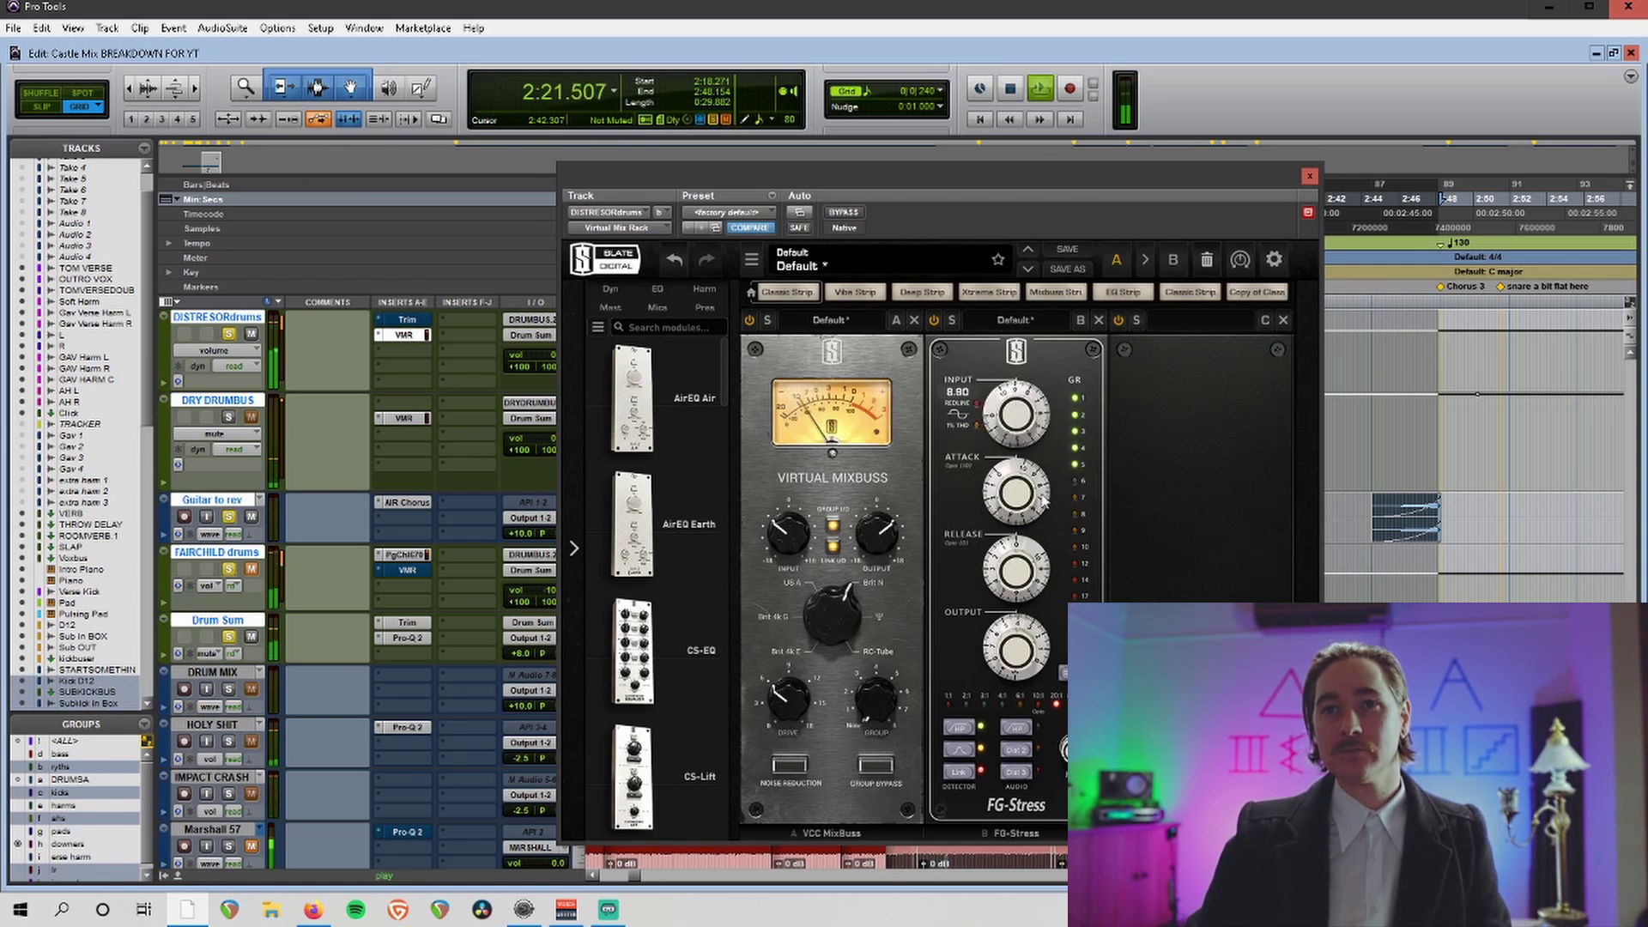
mouse_move(1031, 644)
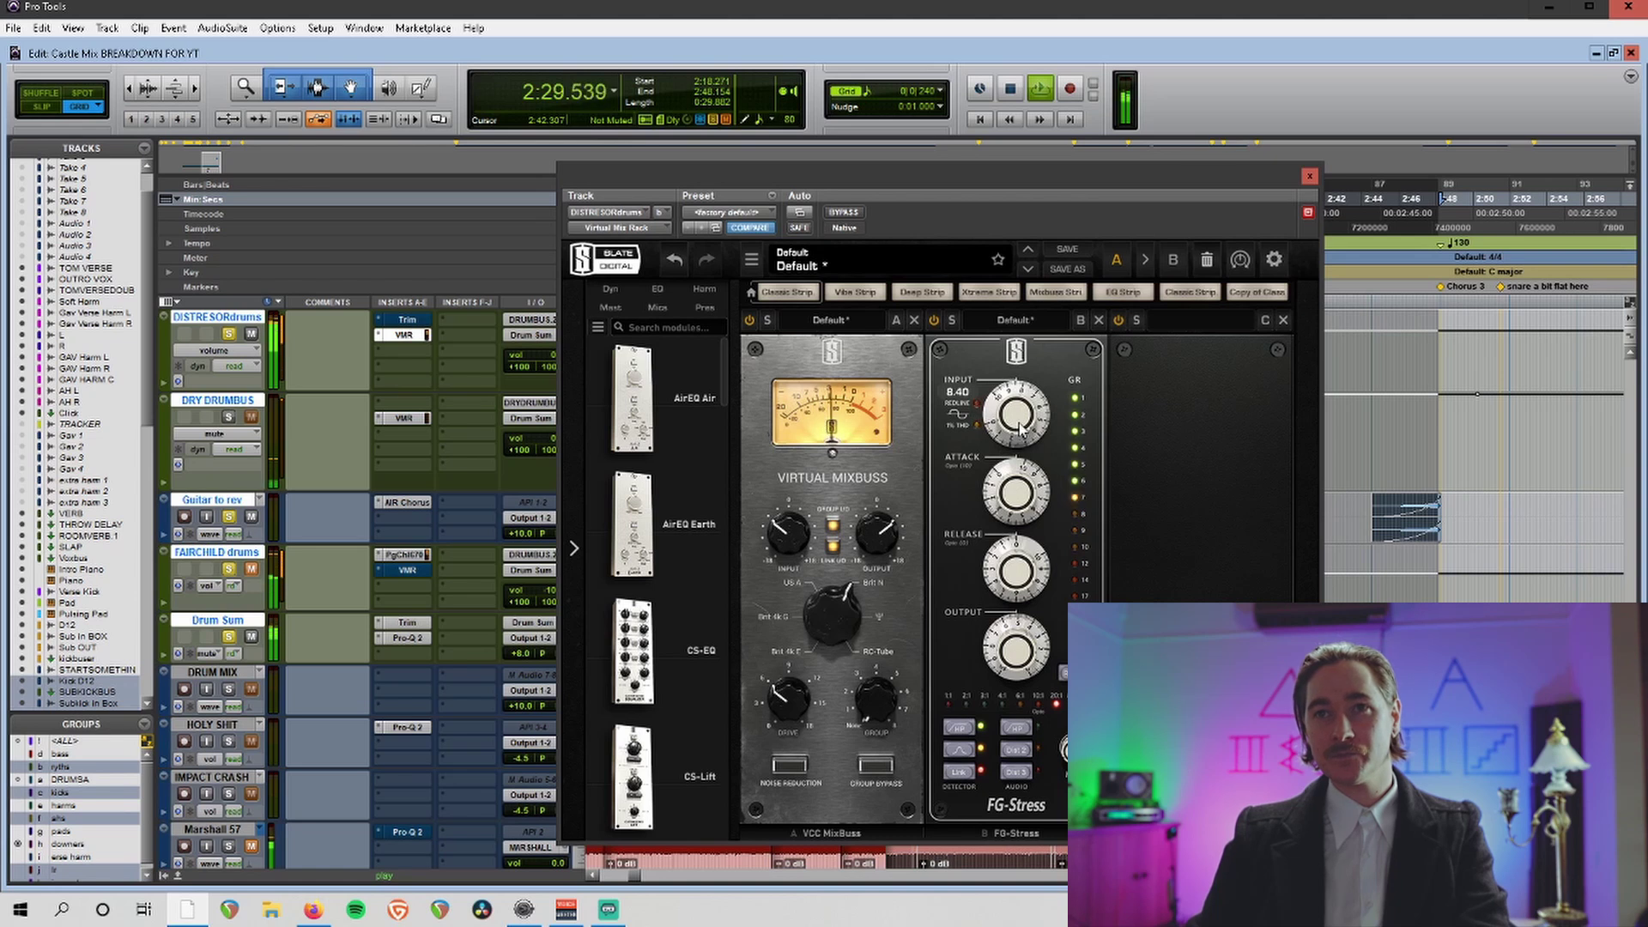
left_click_drag(1020, 426, 1022, 434)
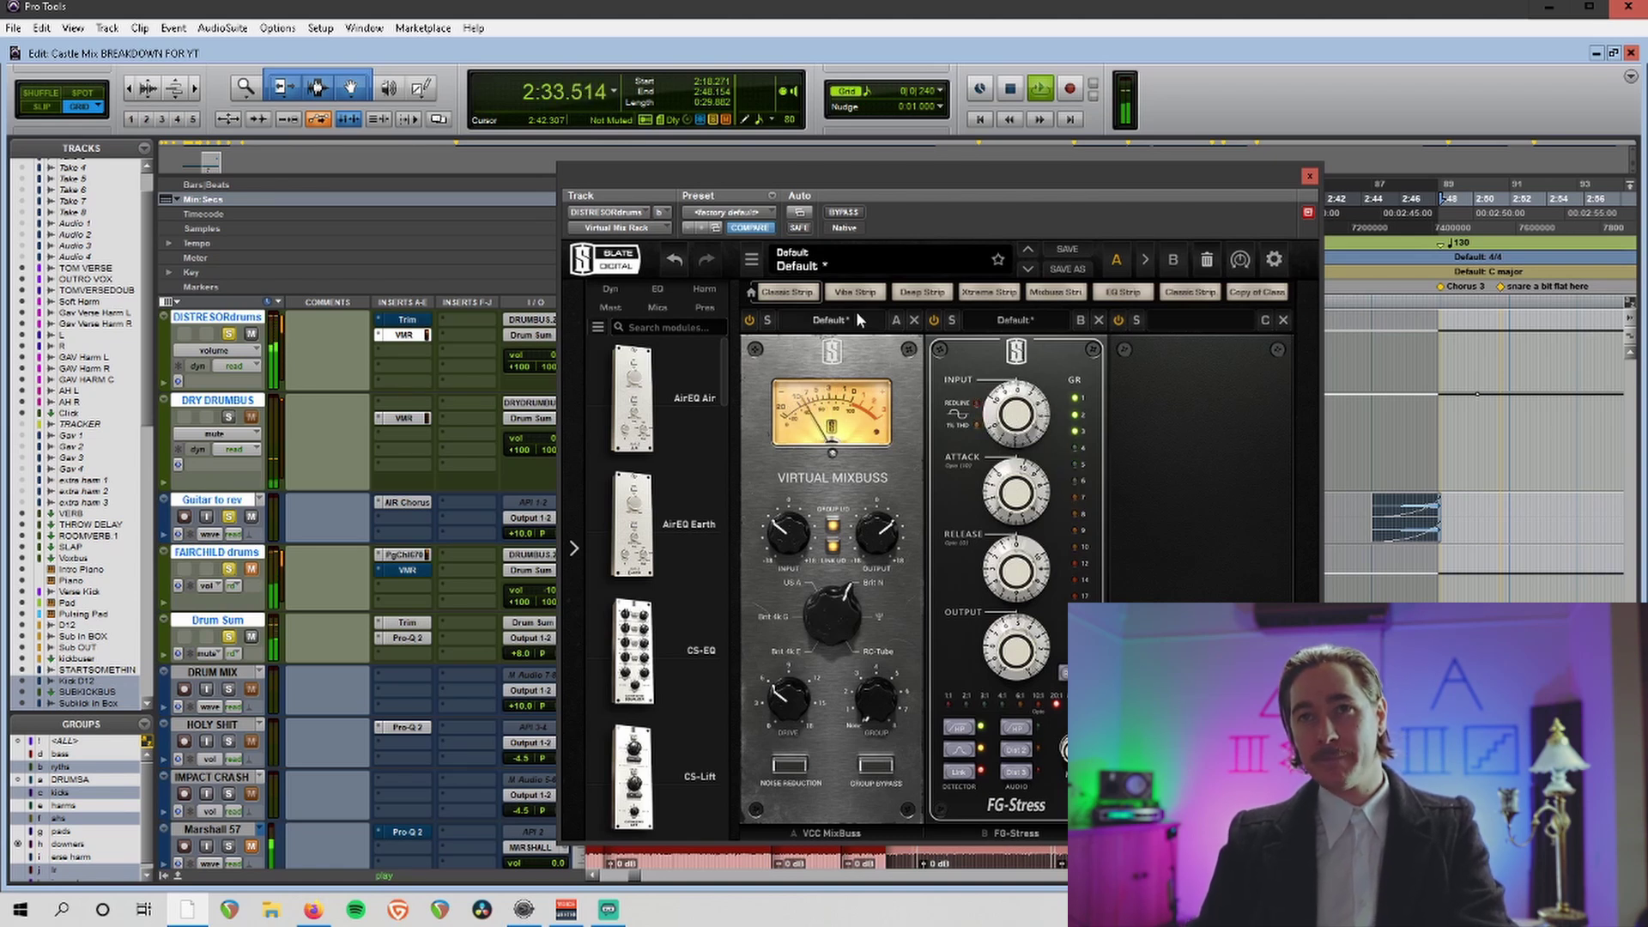
key("space")
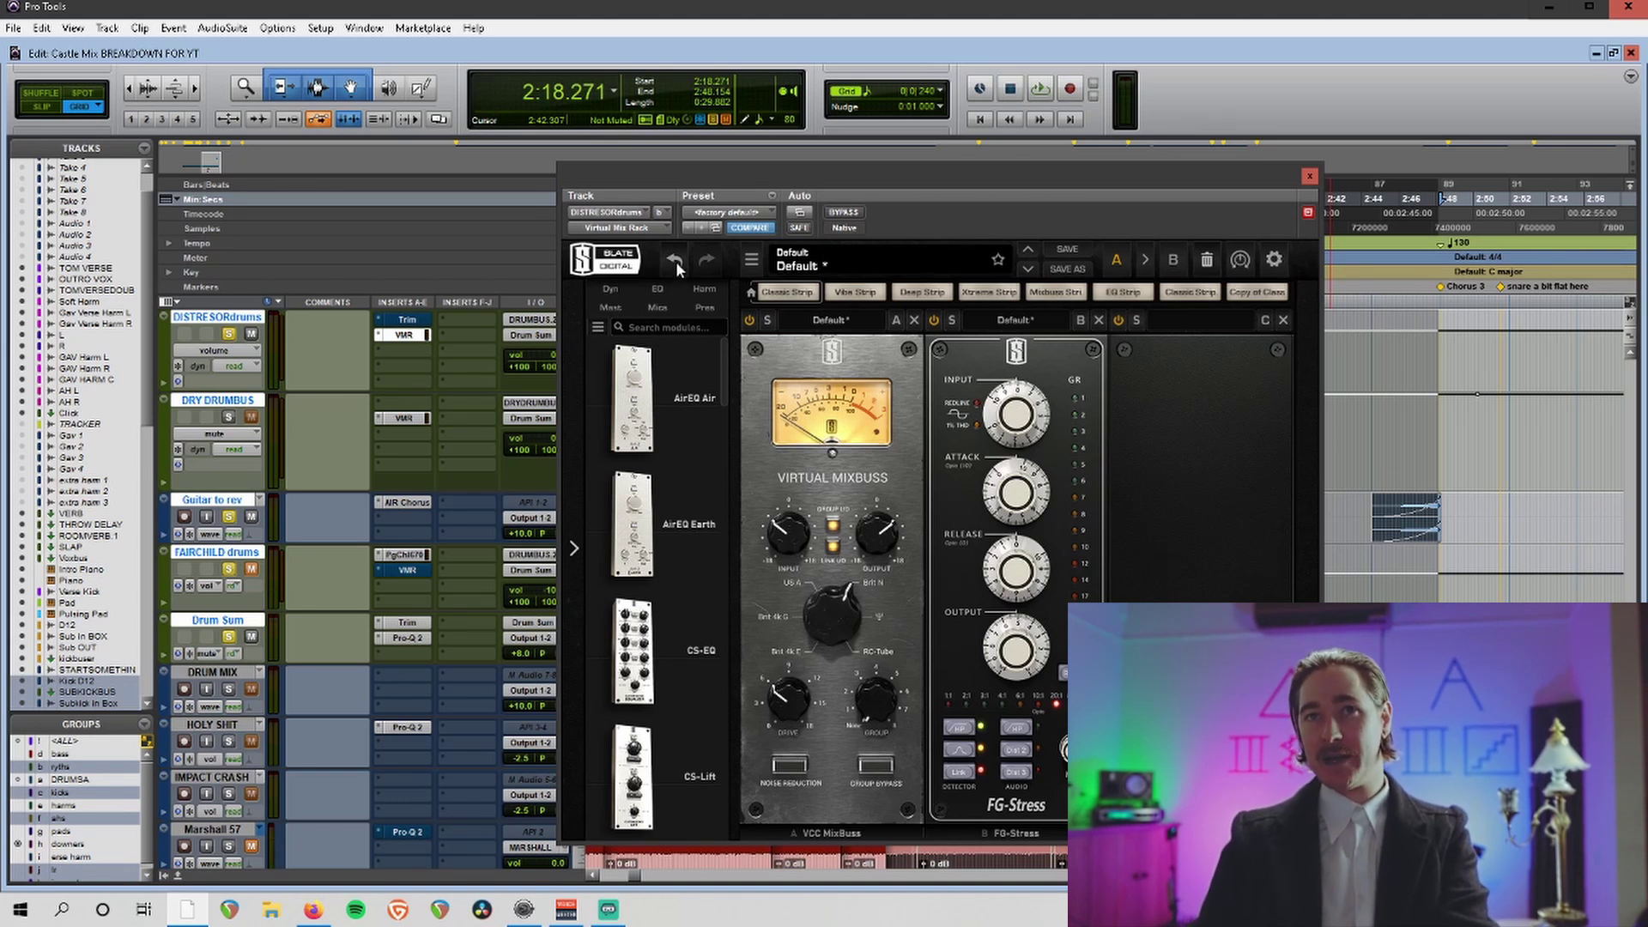
Compare the FG-Stress settings during playback by undoing, redoing and again undoing the parameter change.
key("space")
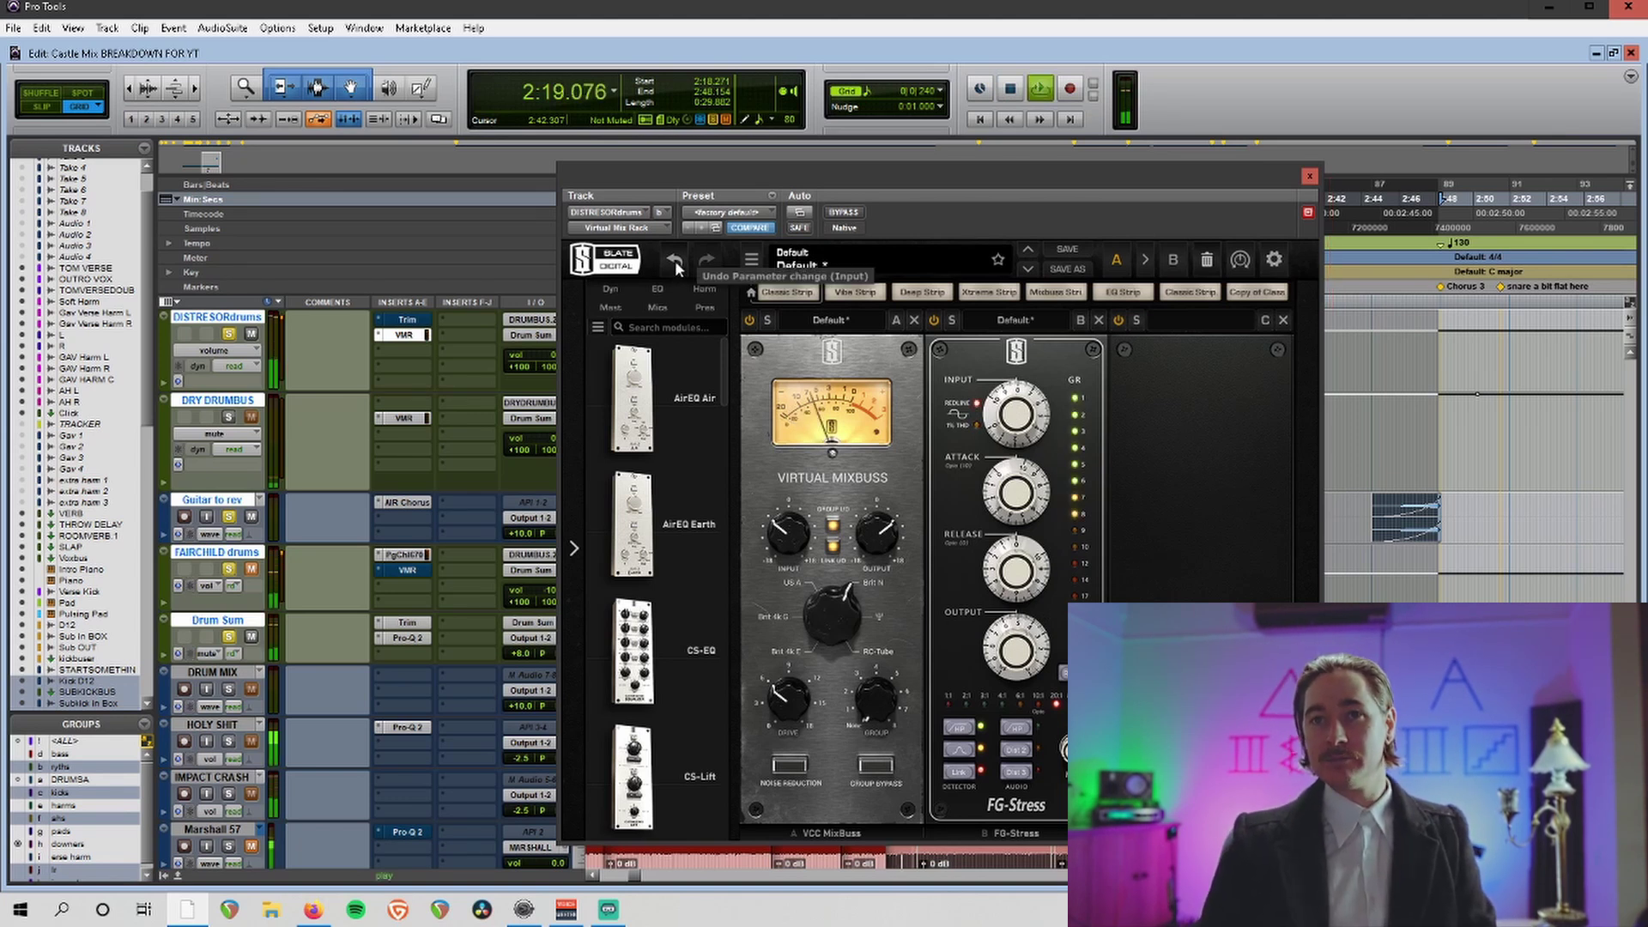
left_click(674, 260)
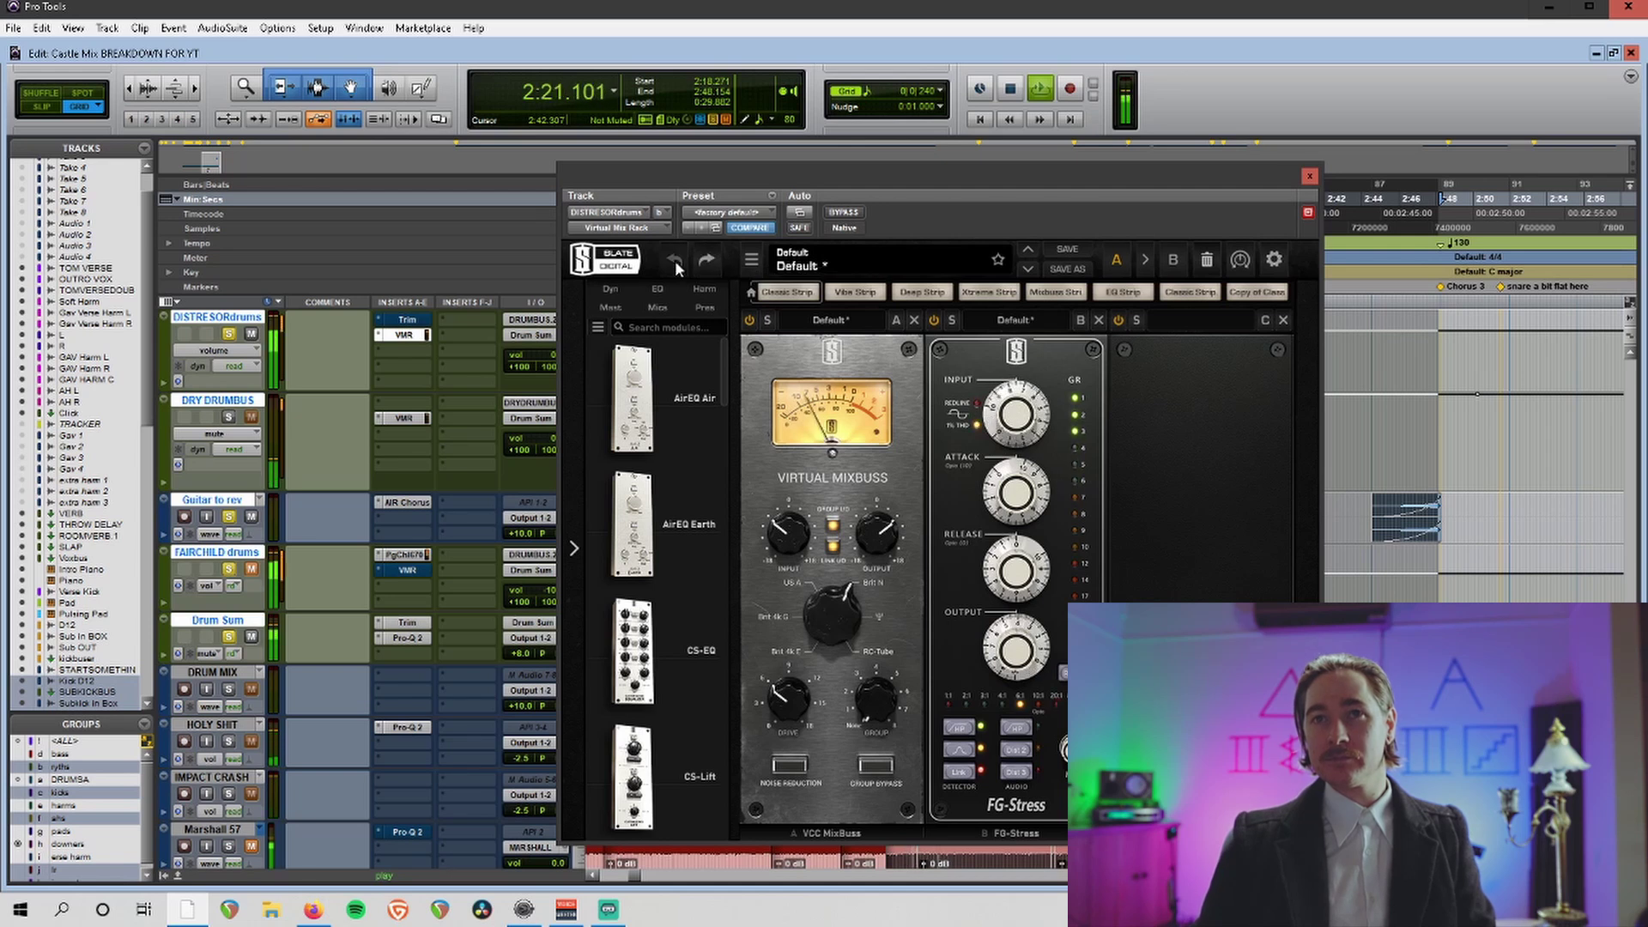
left_click(705, 259)
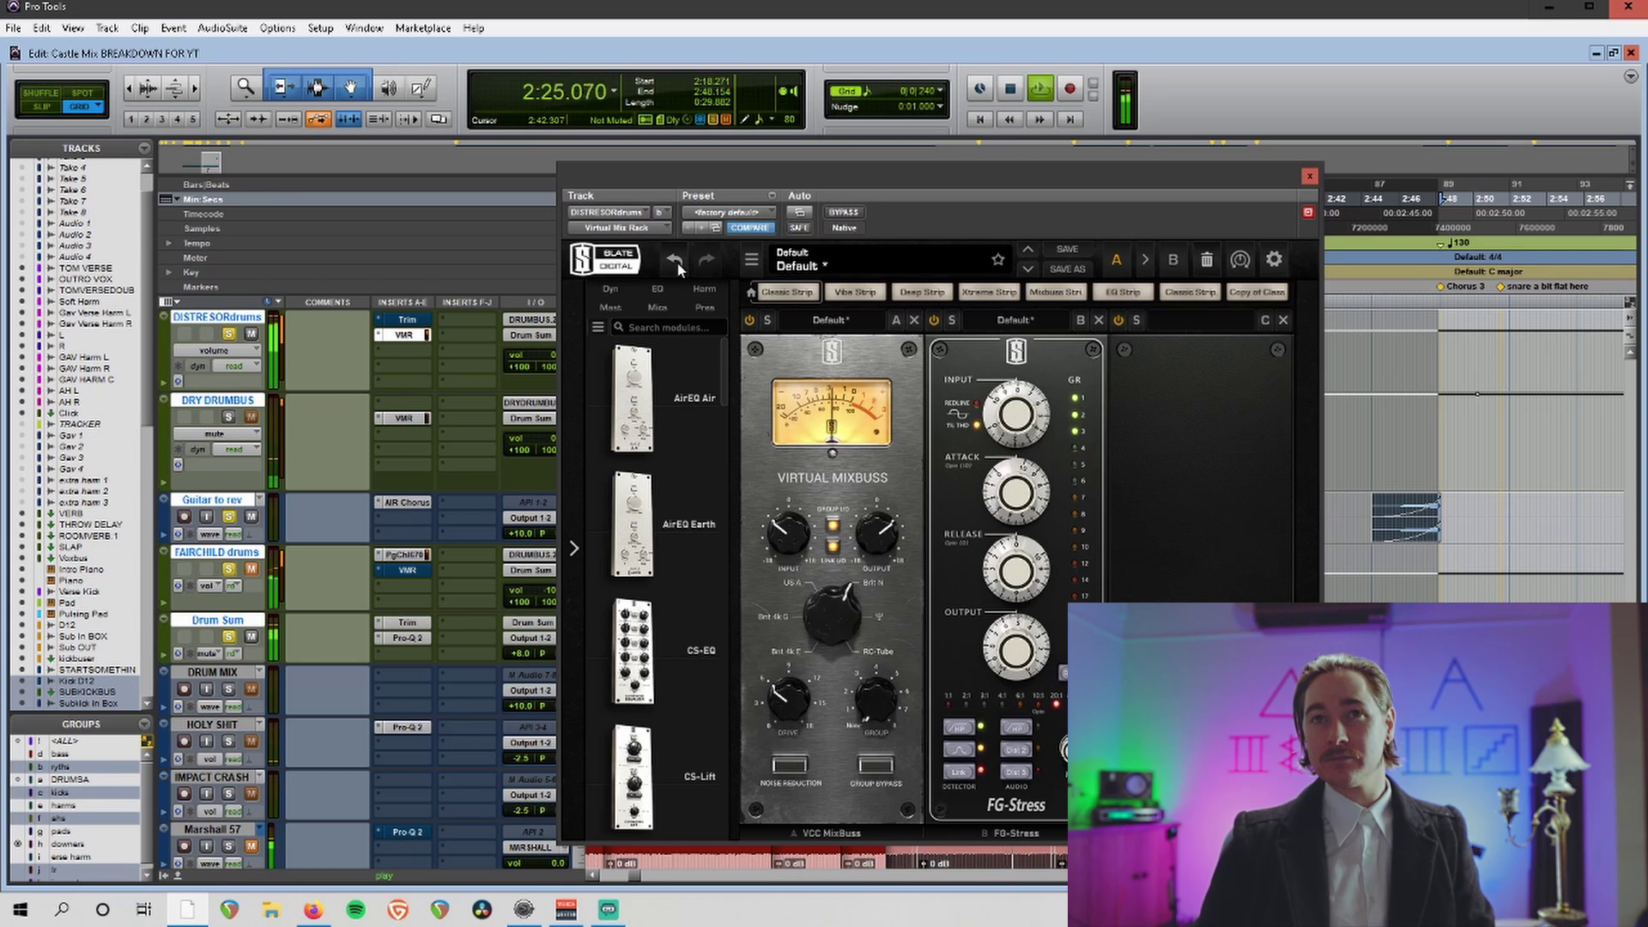
left_click(676, 261)
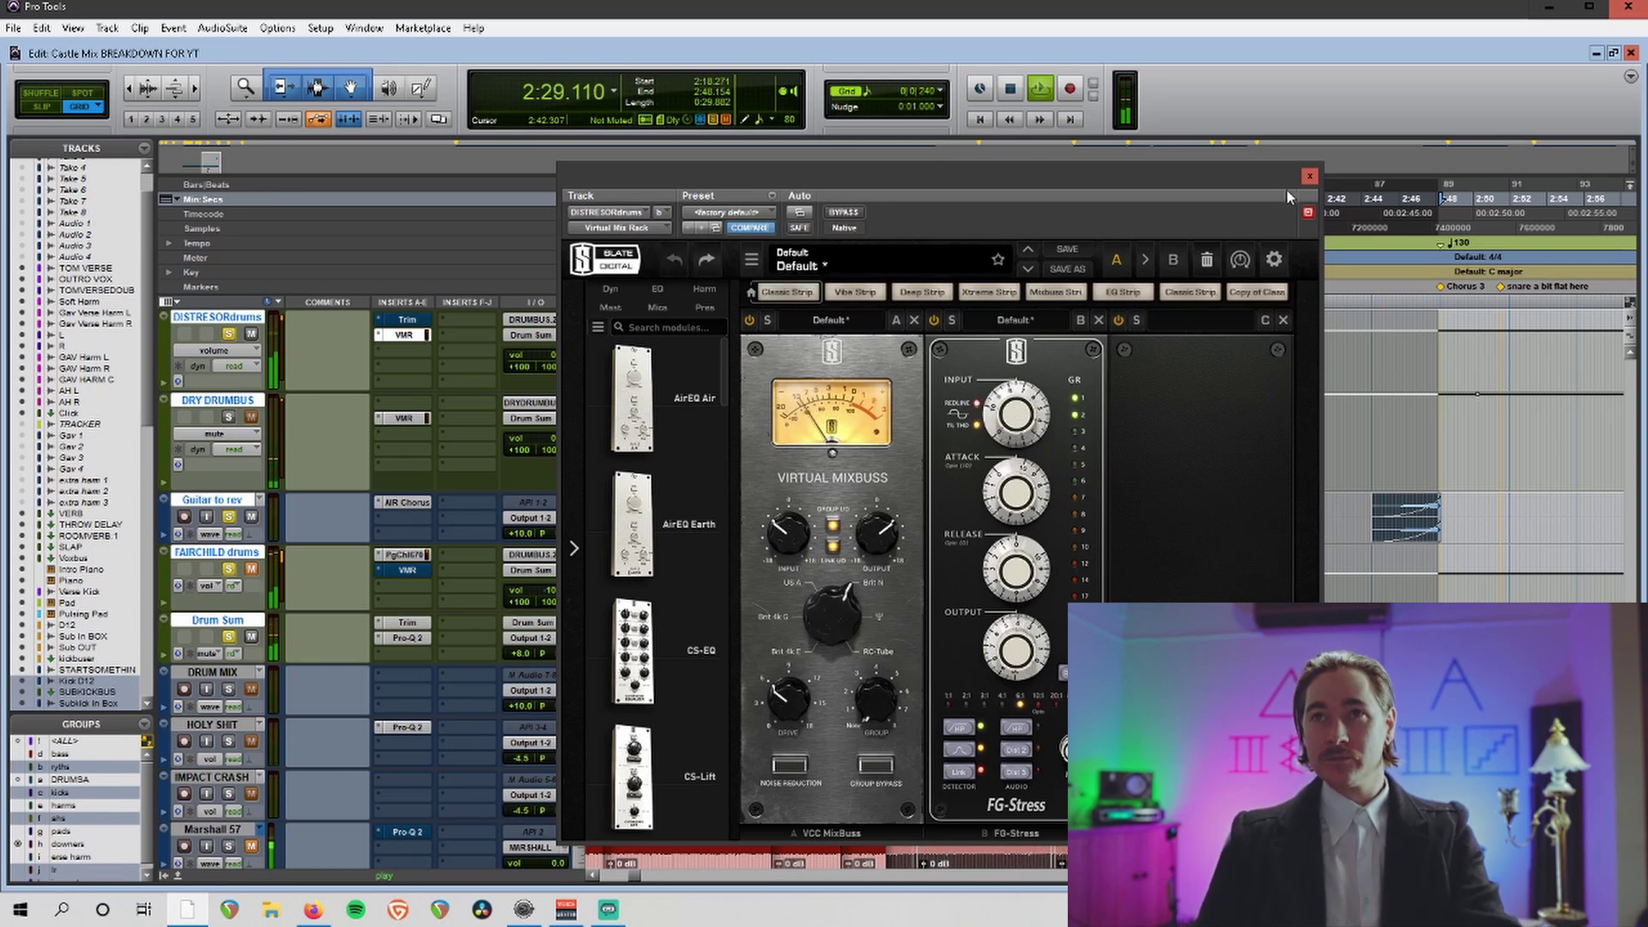
Stop playback, close the Virtual Mix Rack window and clear the solos on the grouped drum tracks.
key("space")
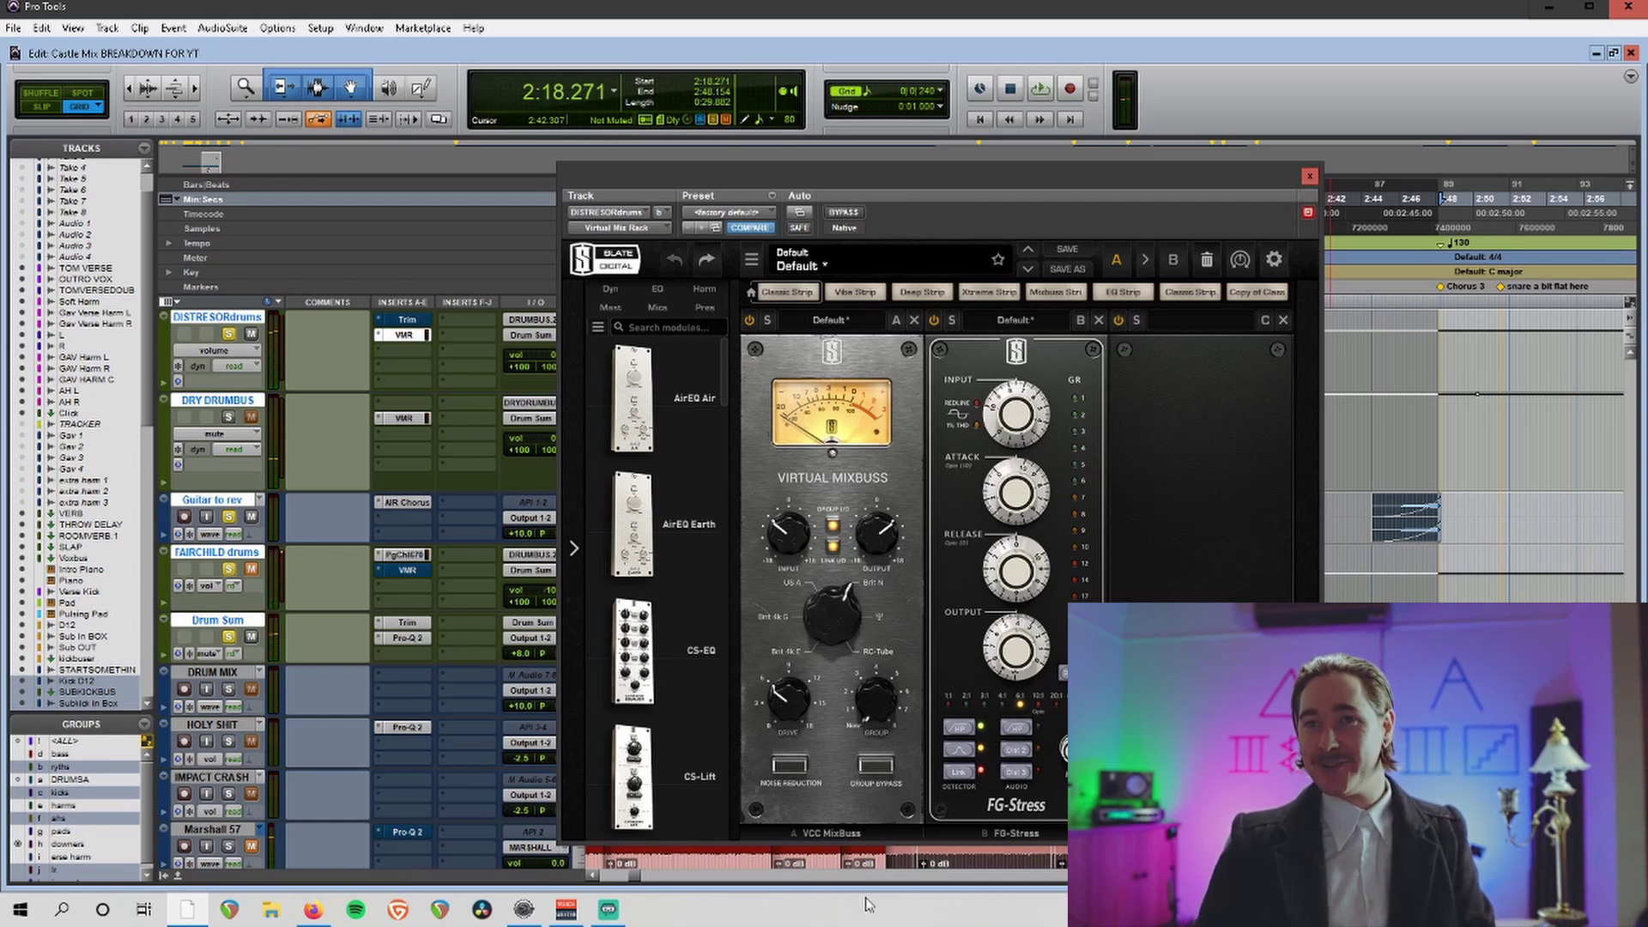
left_click(1308, 178)
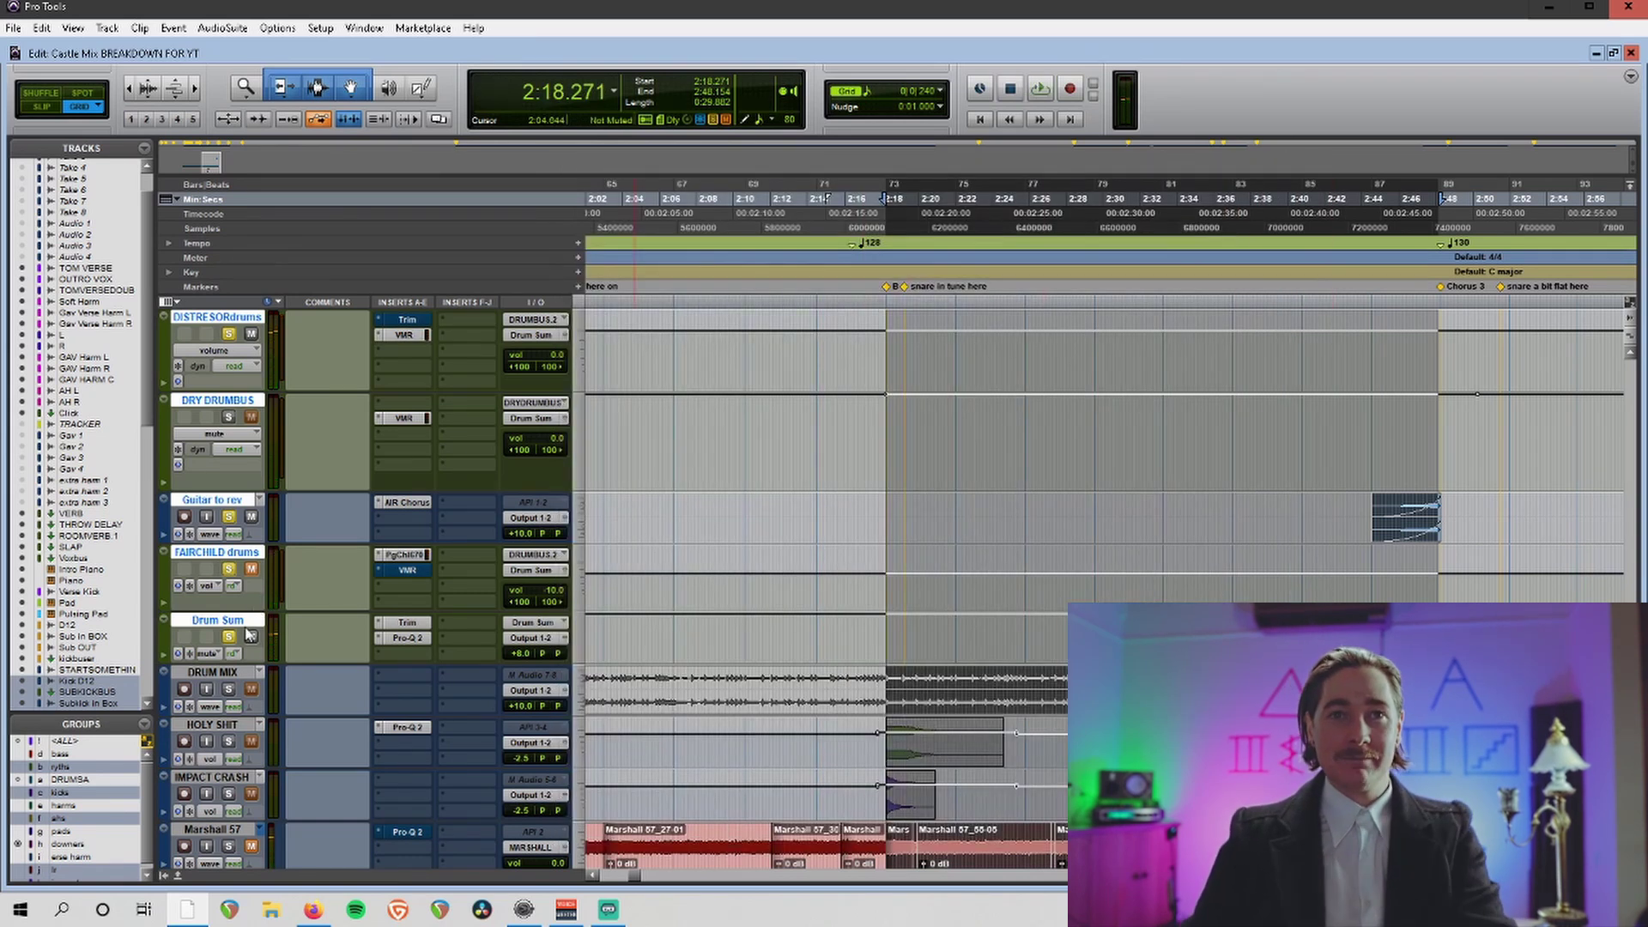
left_click(229, 518)
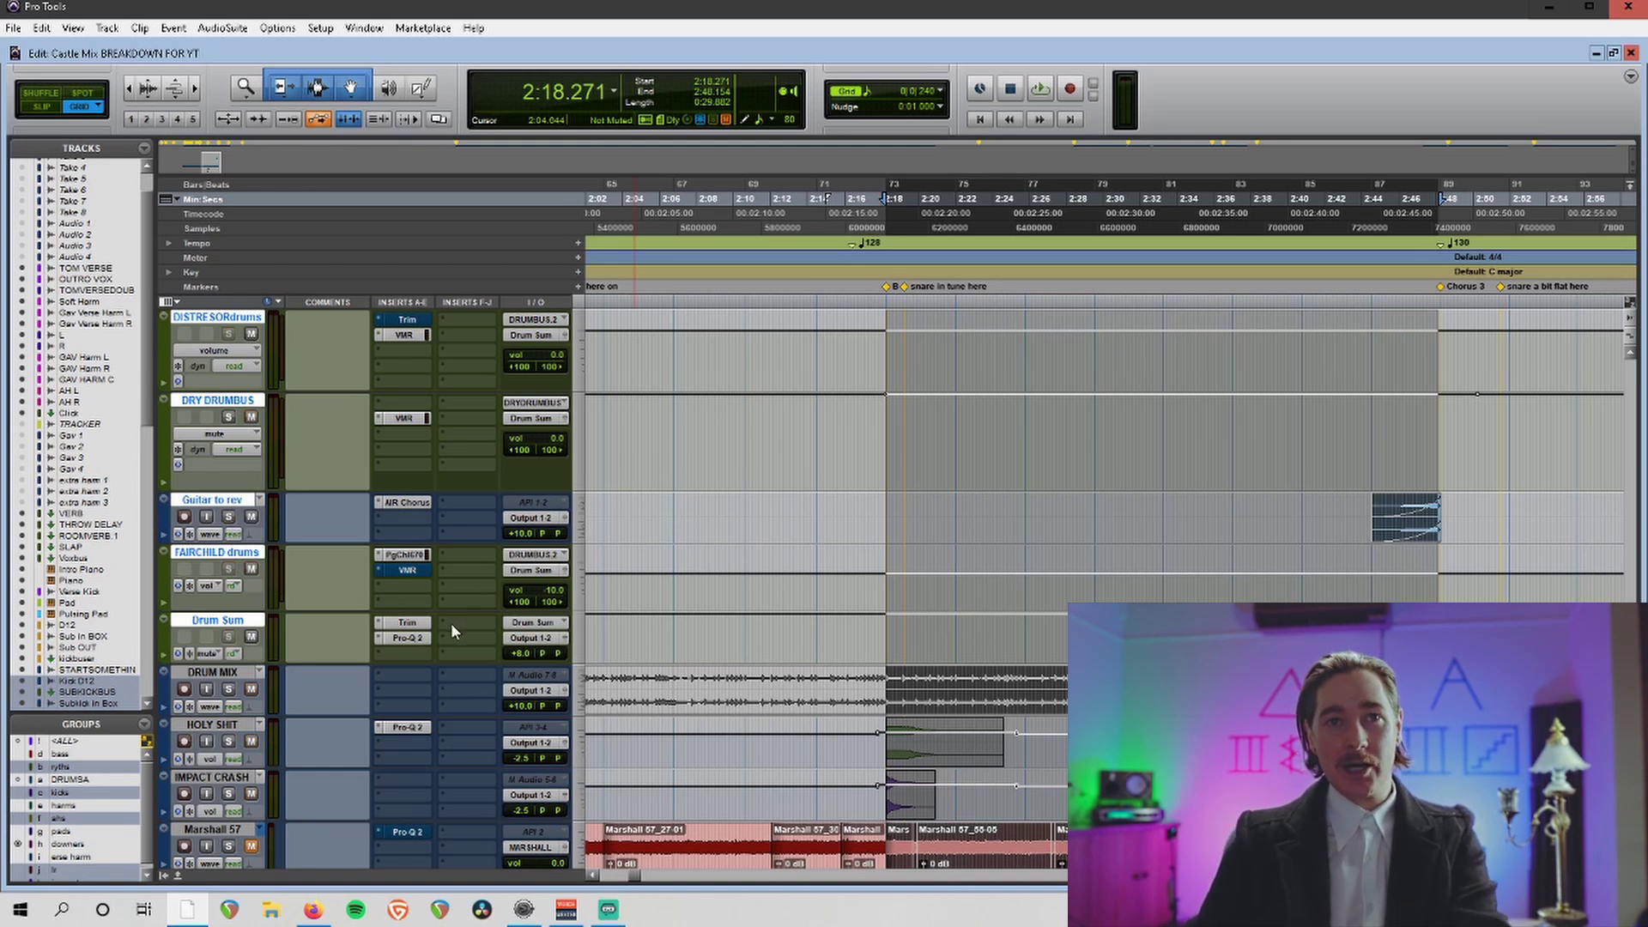
Select the opening of the Bridge in the timeline, from about 2:18.04 to 2:21.67, around the HOLY SHIT and IMPACT CRASH clips.
scroll(450, 621, "down", 3)
scroll(413, 575, "down", 1)
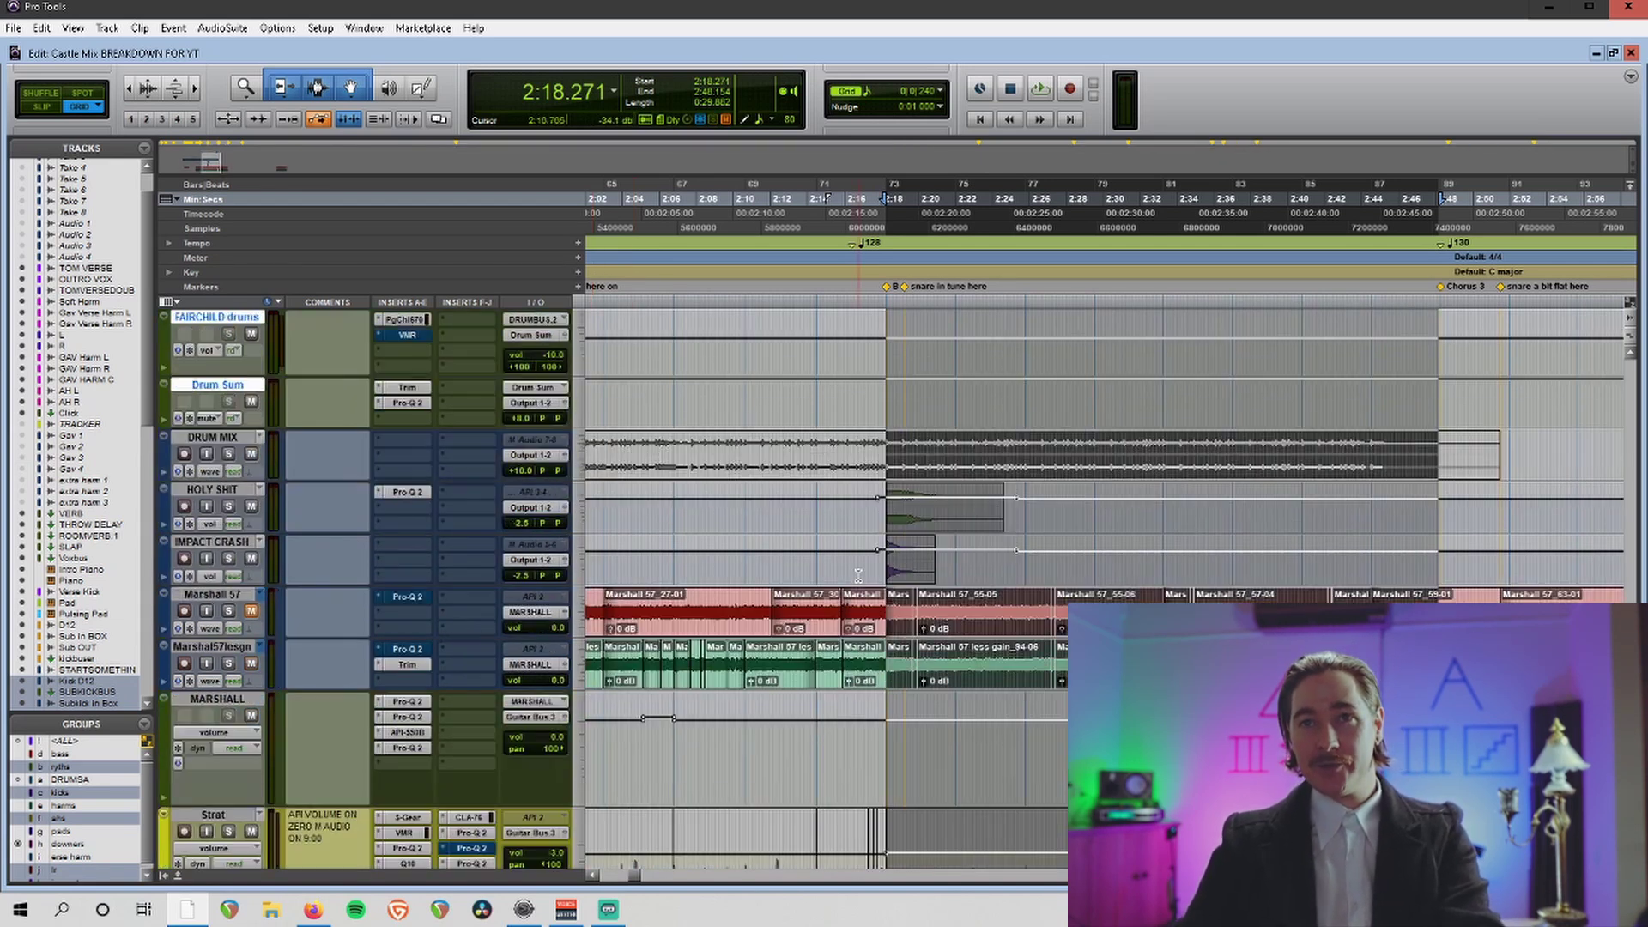
scroll(867, 576, "left", 5)
scroll(1097, 551, "up", 1)
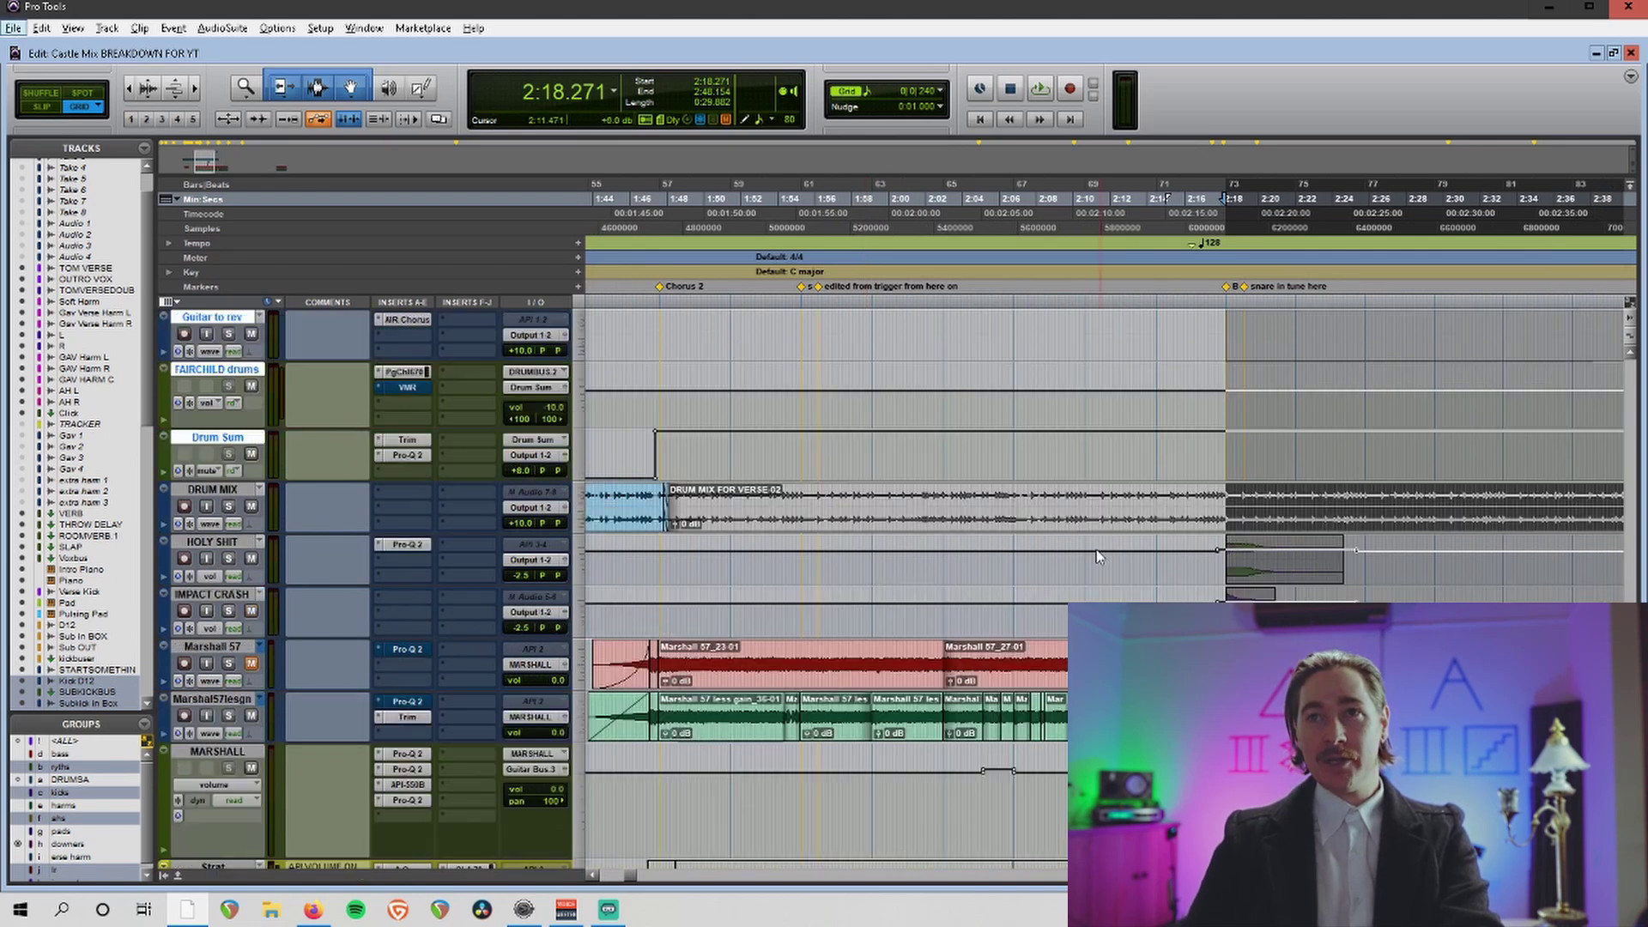
left_click(1224, 257)
scroll(1224, 258, "up", 2)
left_click_drag(1069, 257, 1473, 257)
scroll(1090, 311, "down", 1)
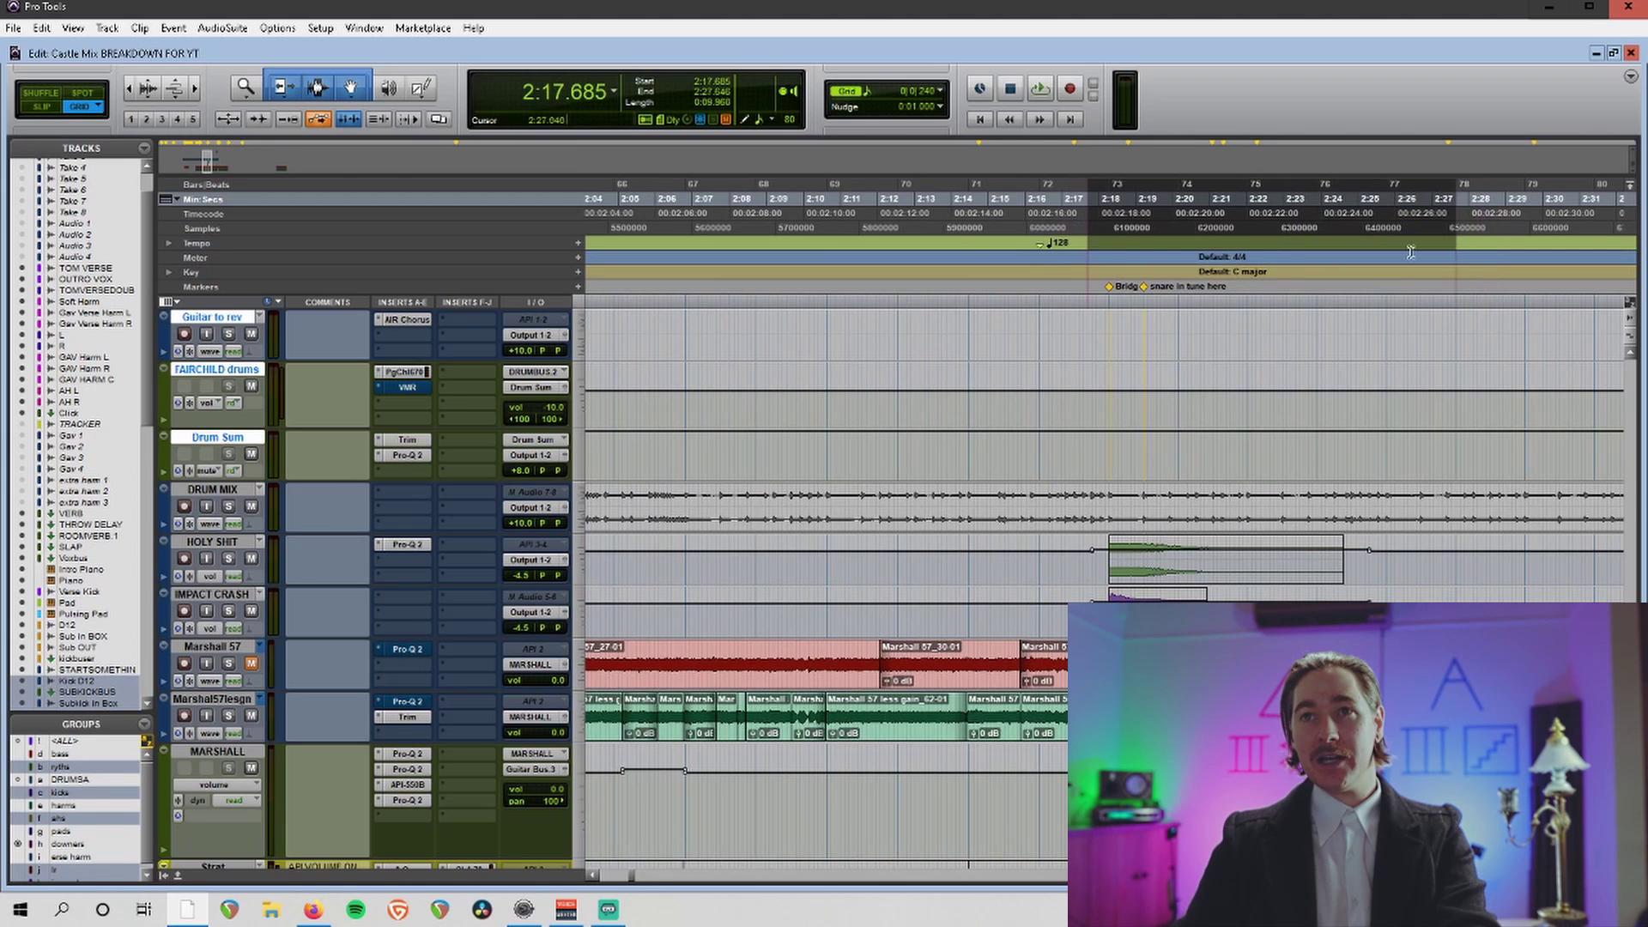
scroll(1001, 358, "up", 3)
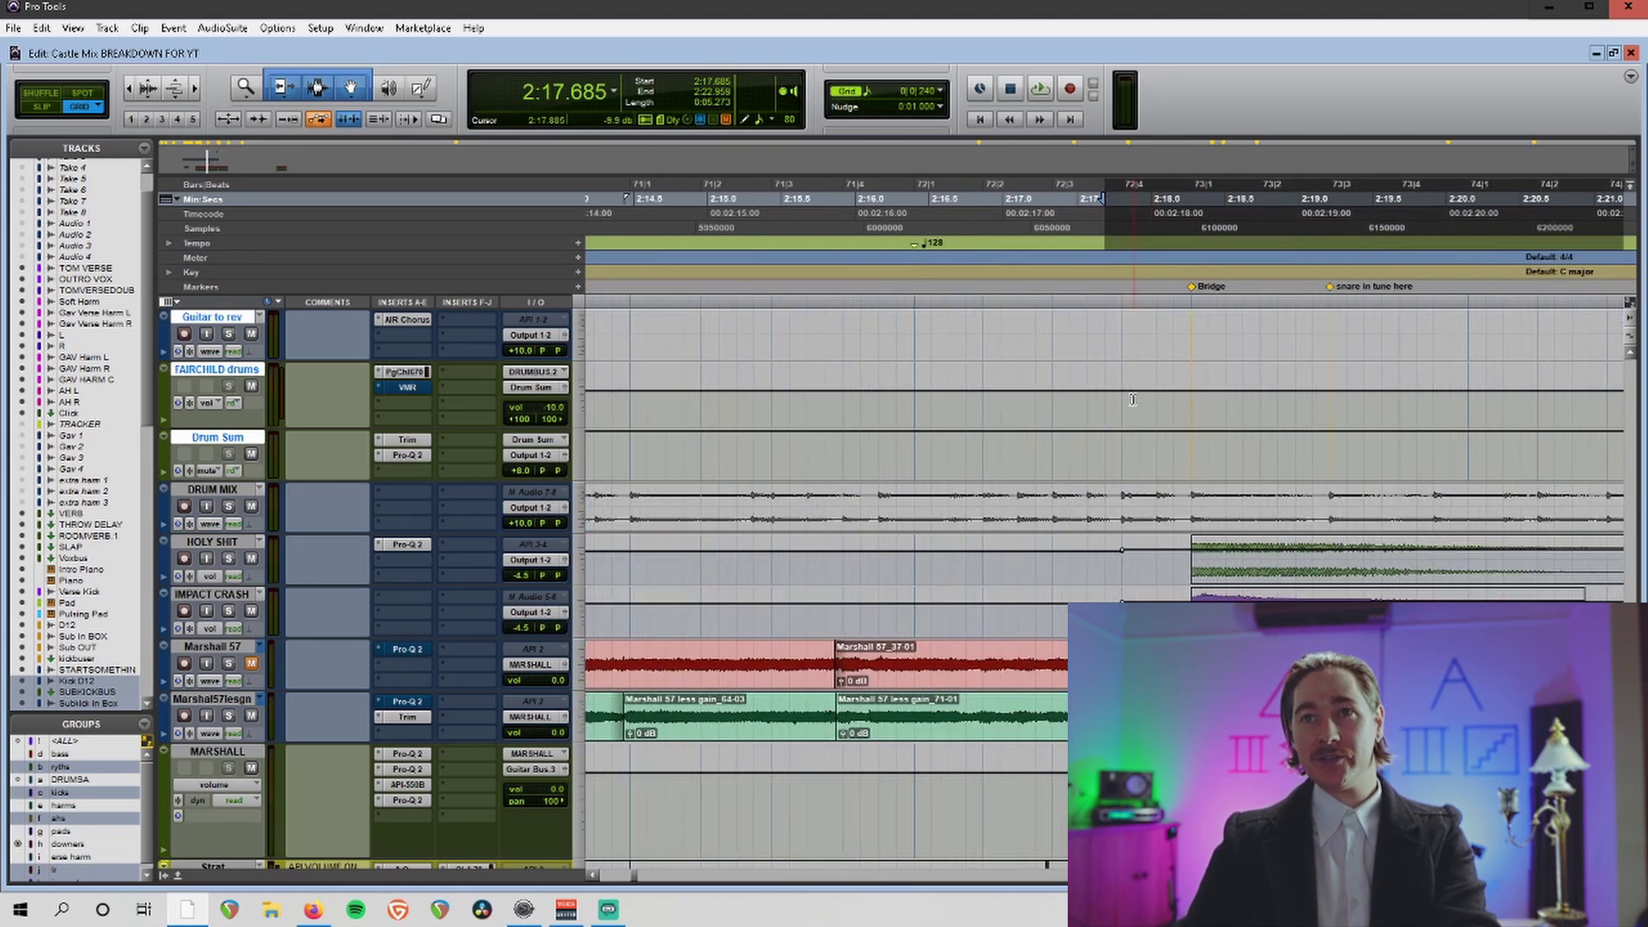
left_click_drag(785, 292, 1326, 292)
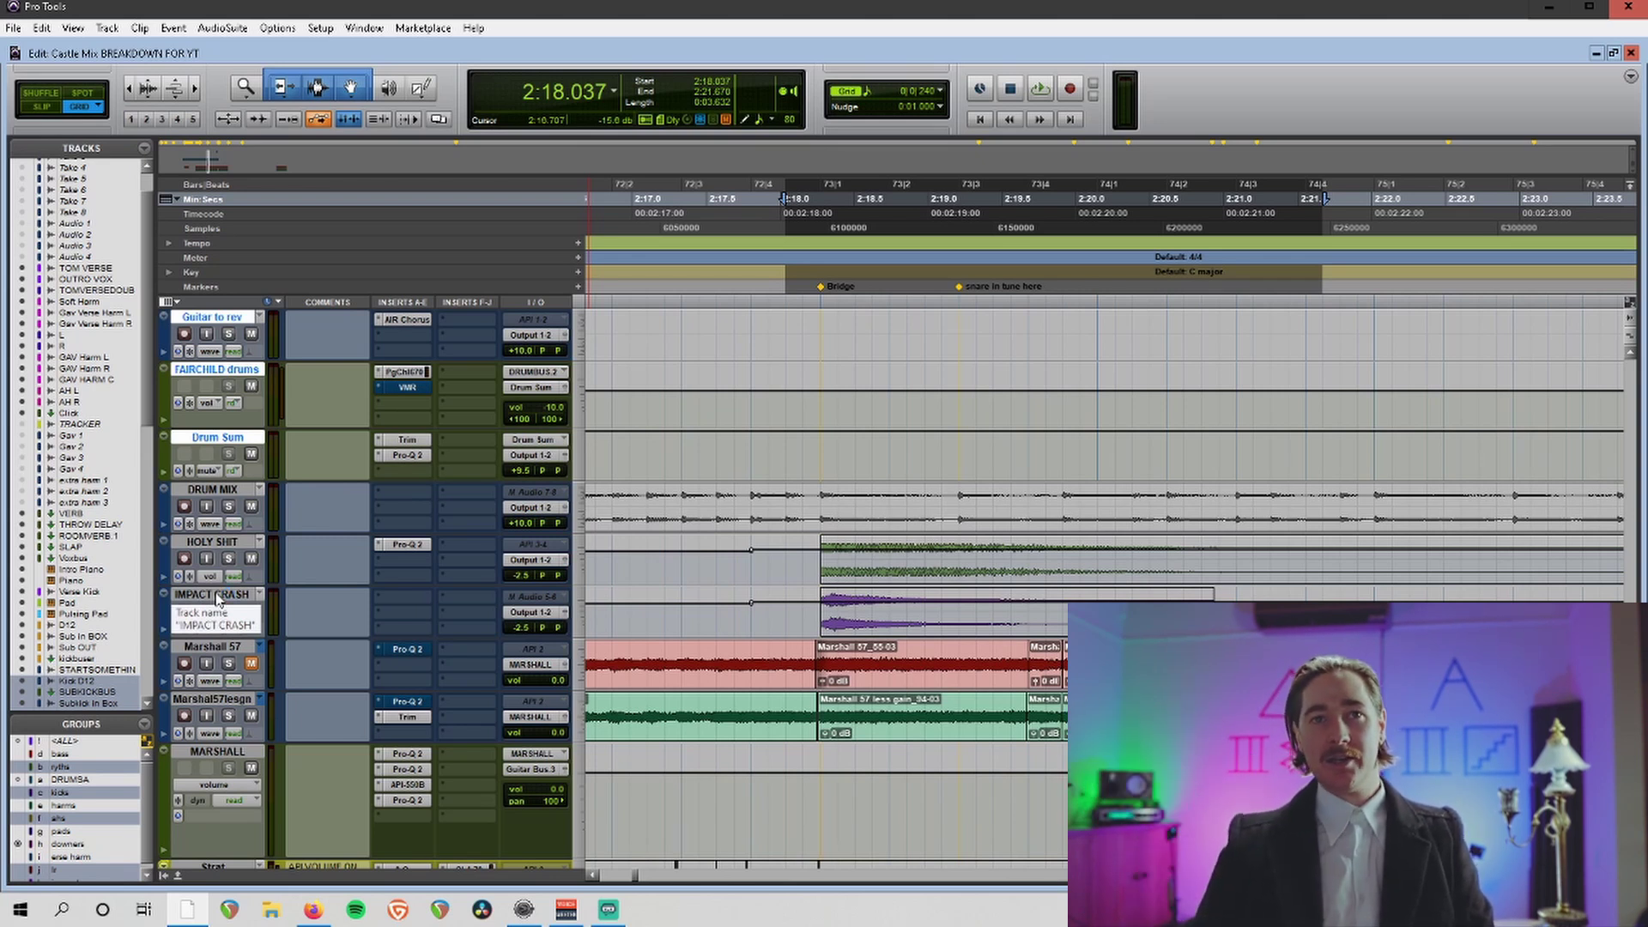
Select the HOLY SHIT track and view its Pro-Q 2 equalizer, closing the plug-in window again.
left_click(250, 664)
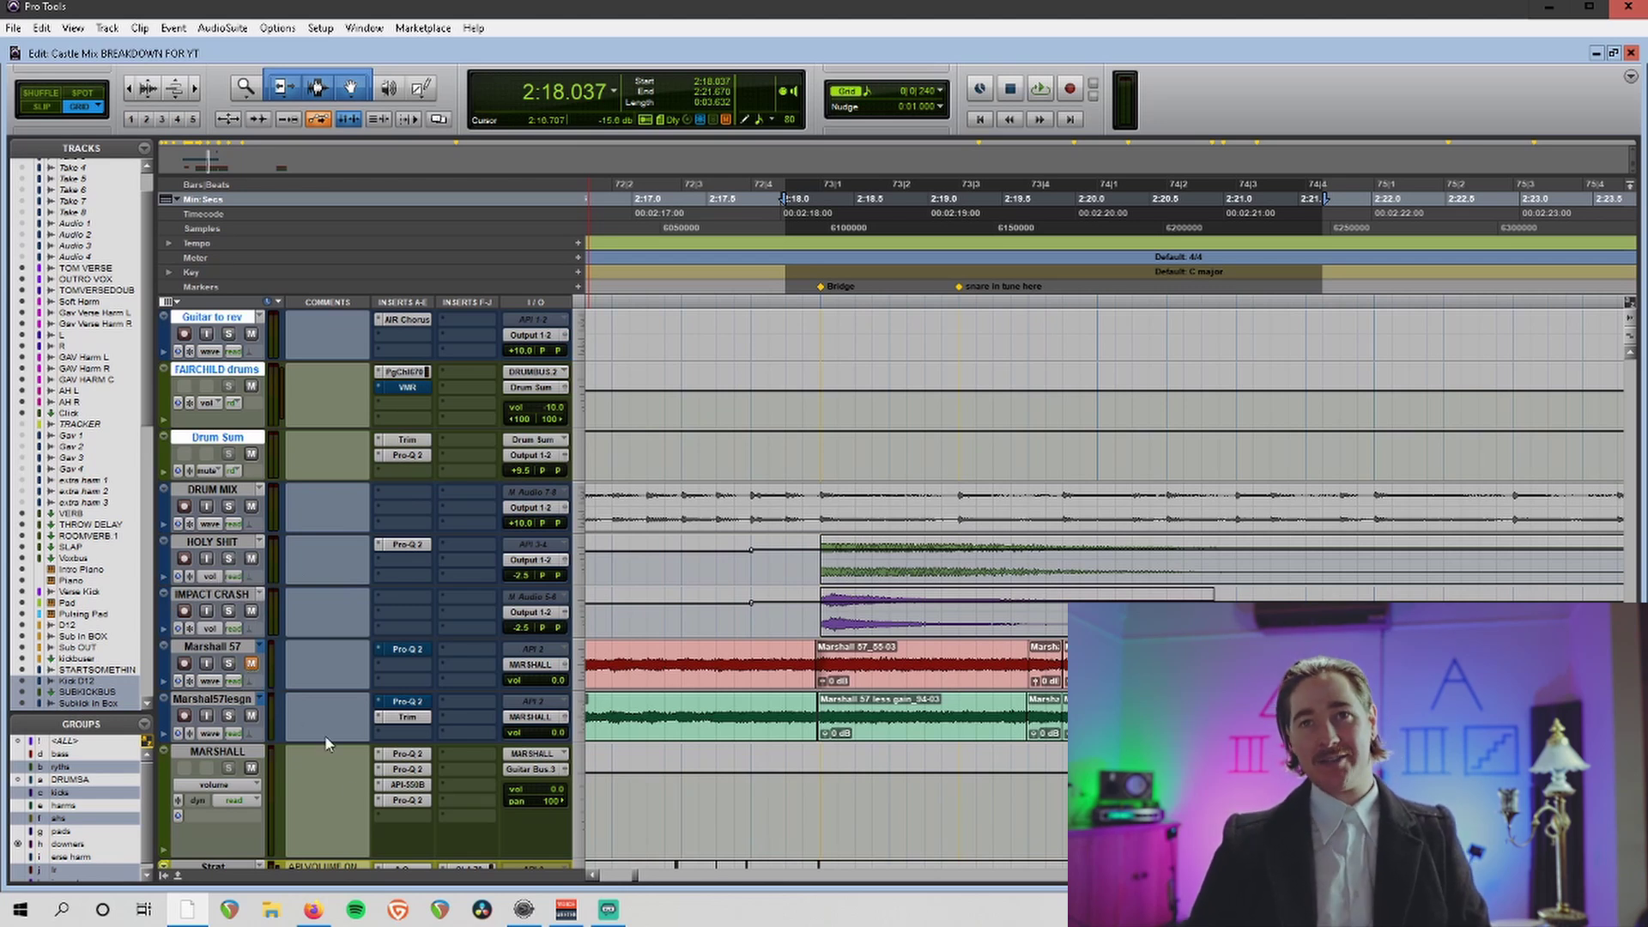
left_click(232, 543)
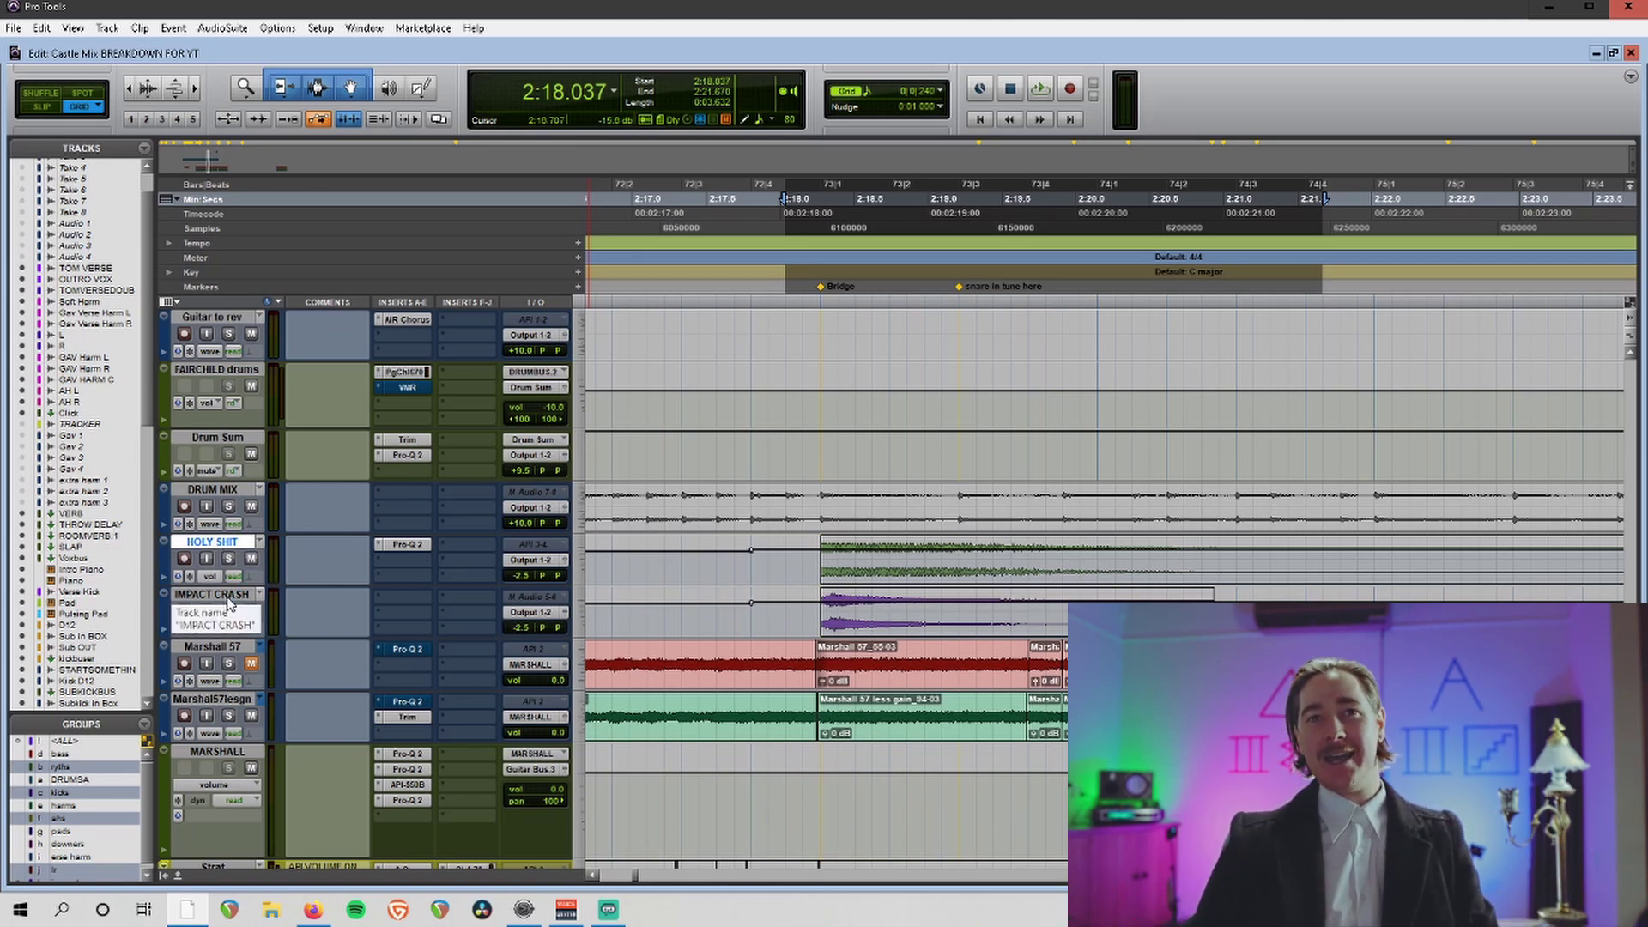
left_click(412, 545)
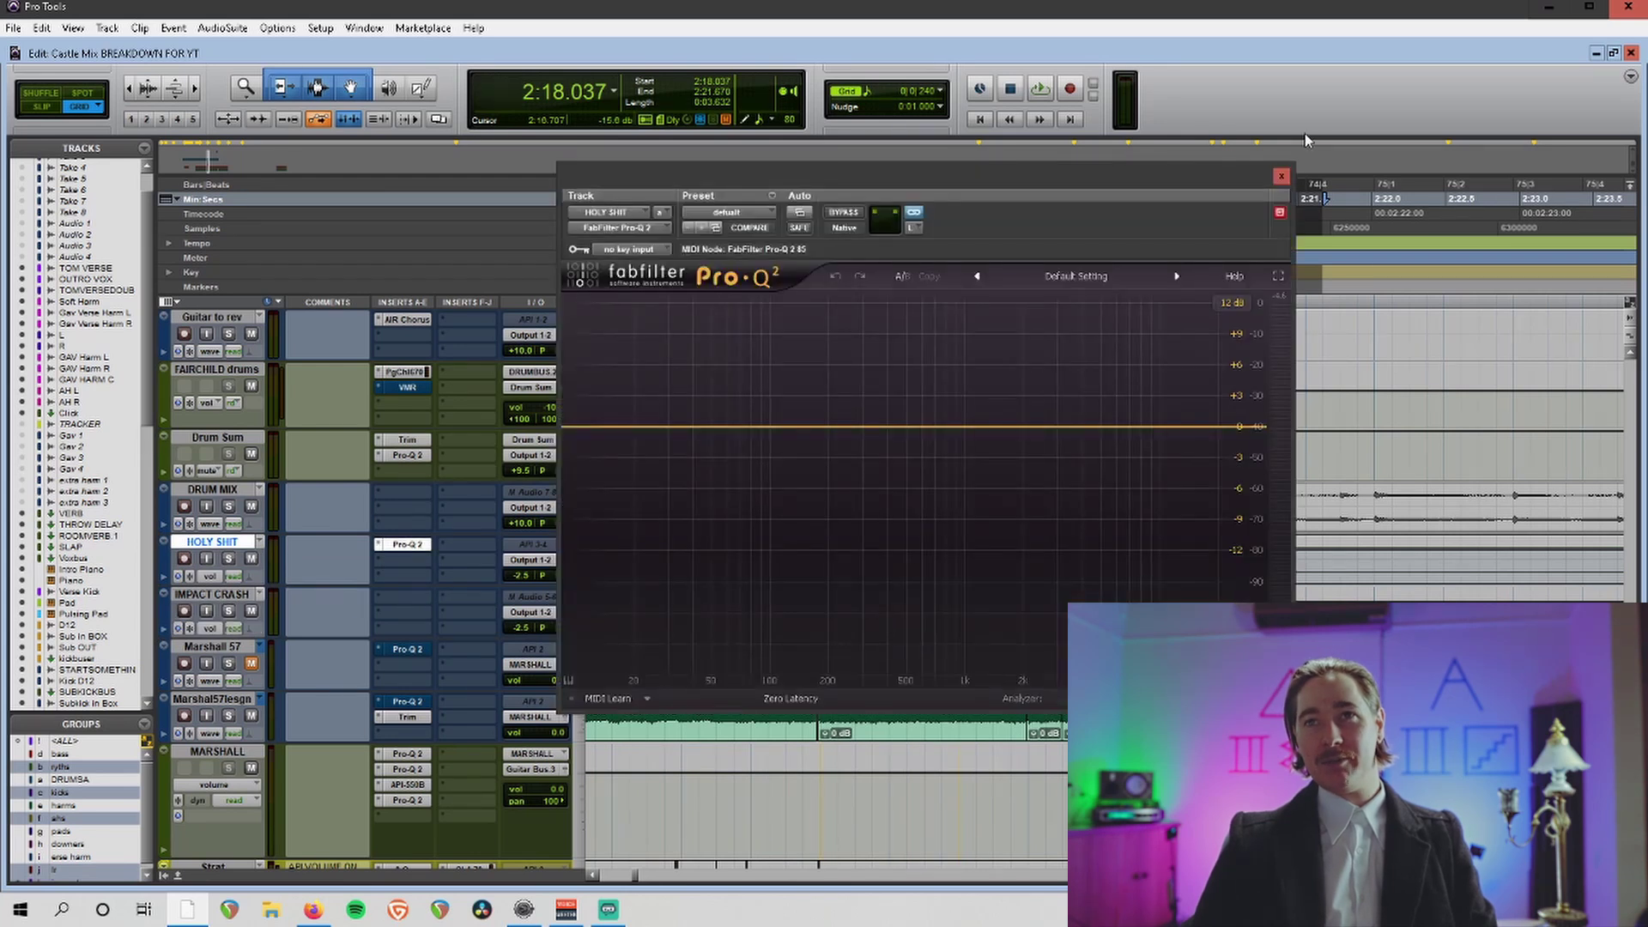
left_click(1282, 176)
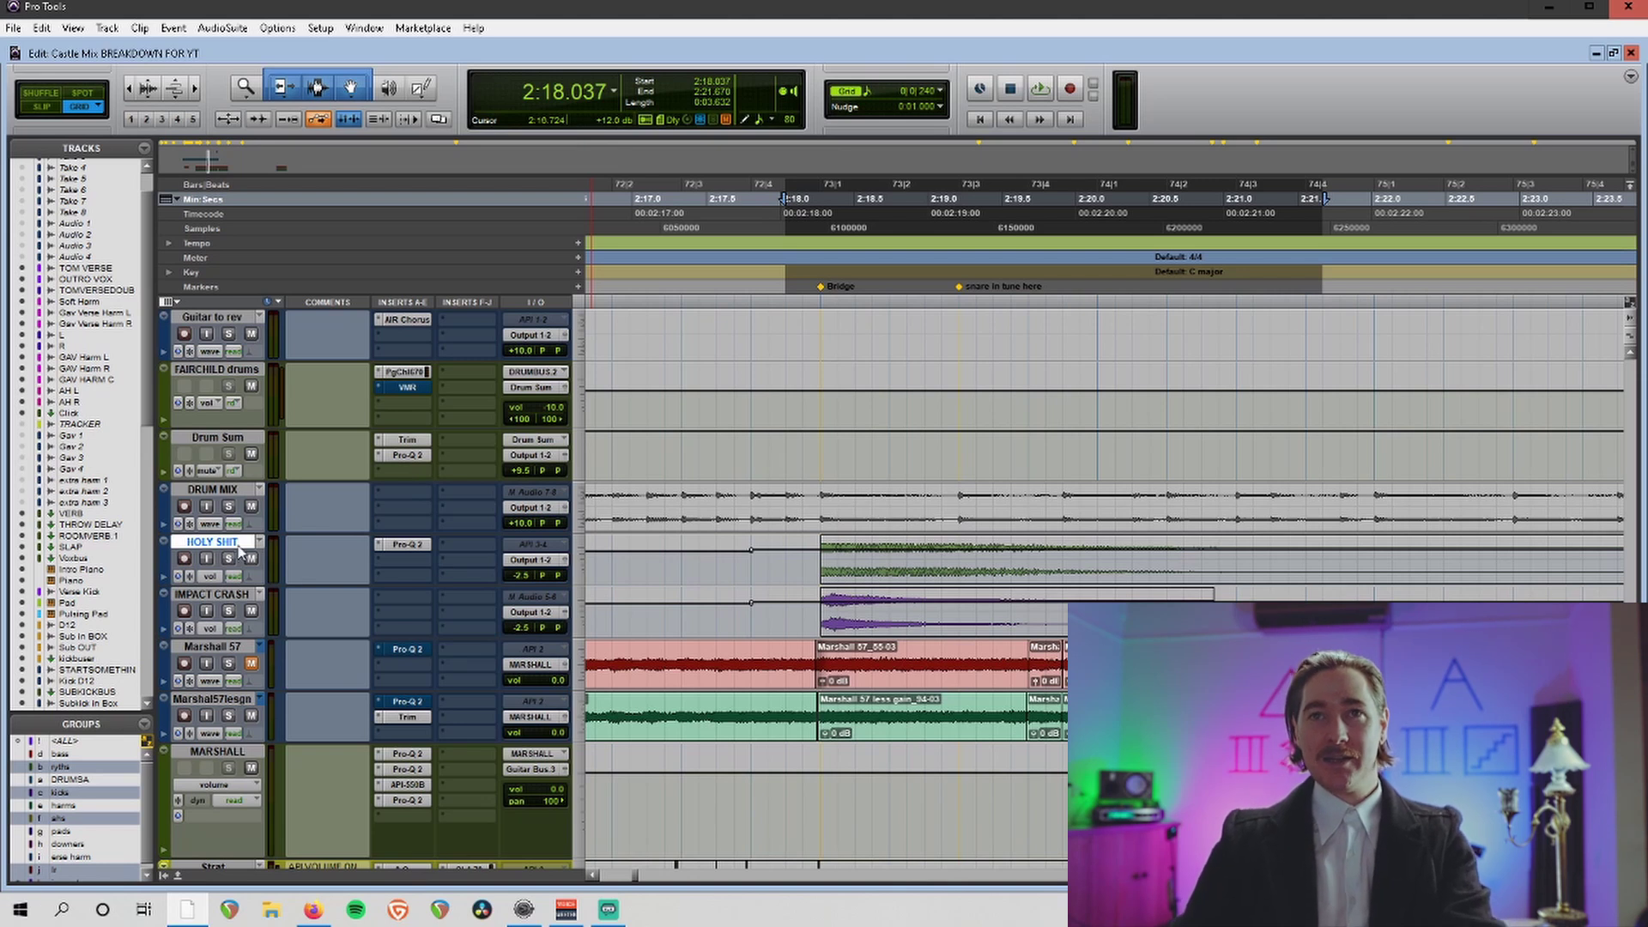
Add the IMPACT CRASH track to the HOLY SHIT selection and audition the transition into the Bridge from about 2:16.28.
left_click(234, 597)
scroll(691, 231, "left", 2)
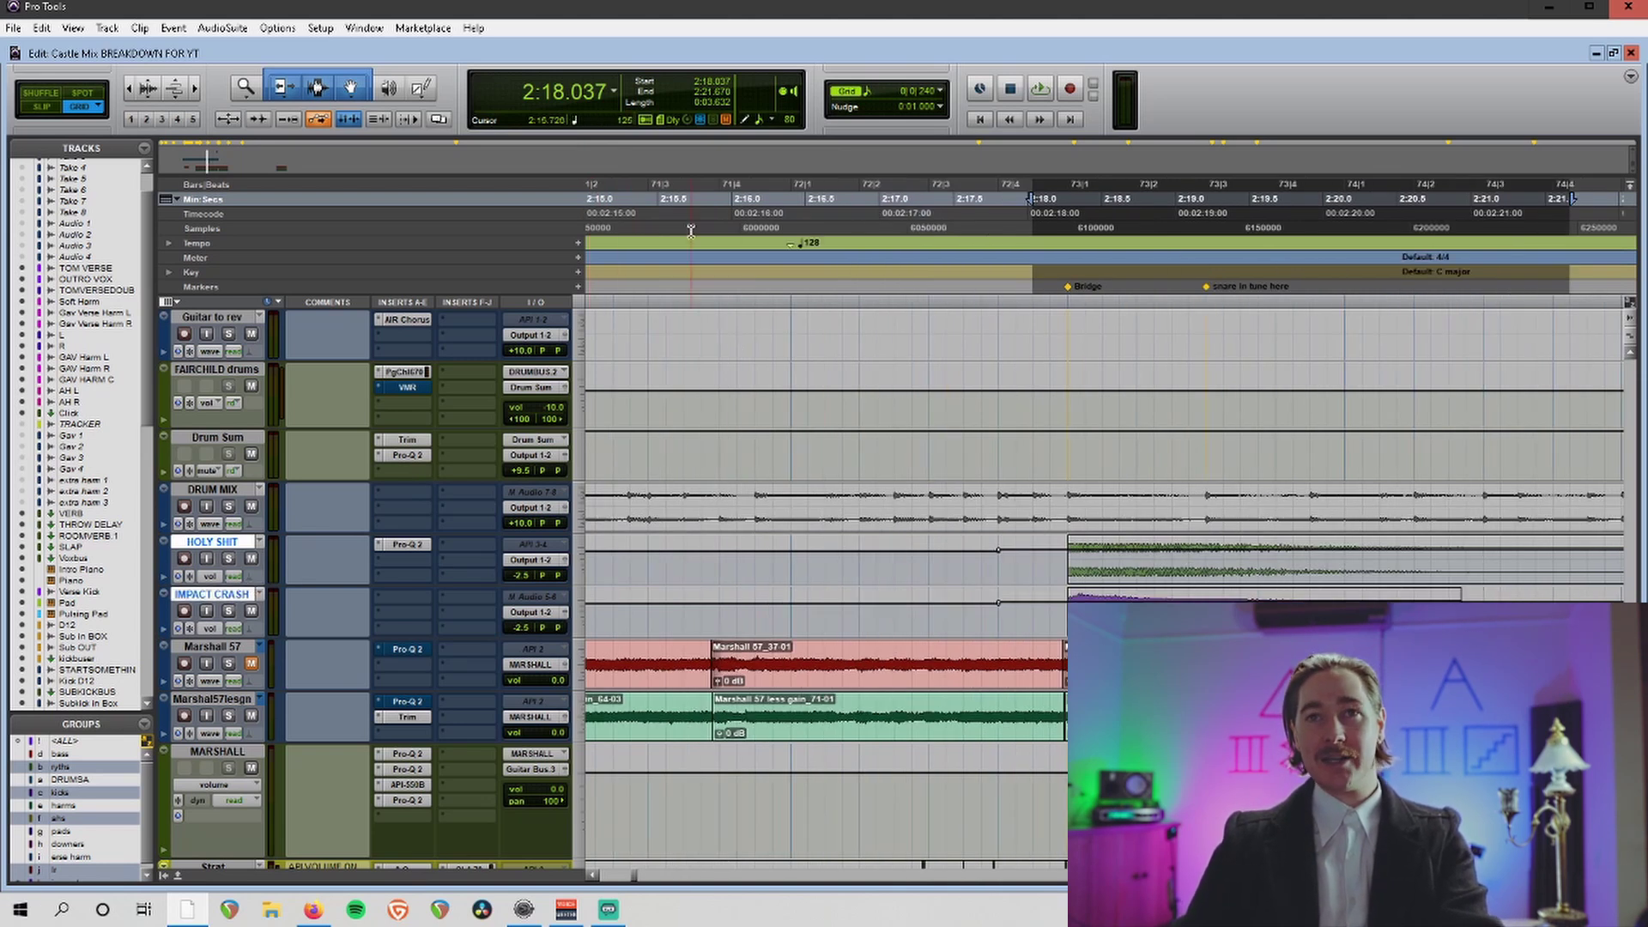
left_click(776, 205)
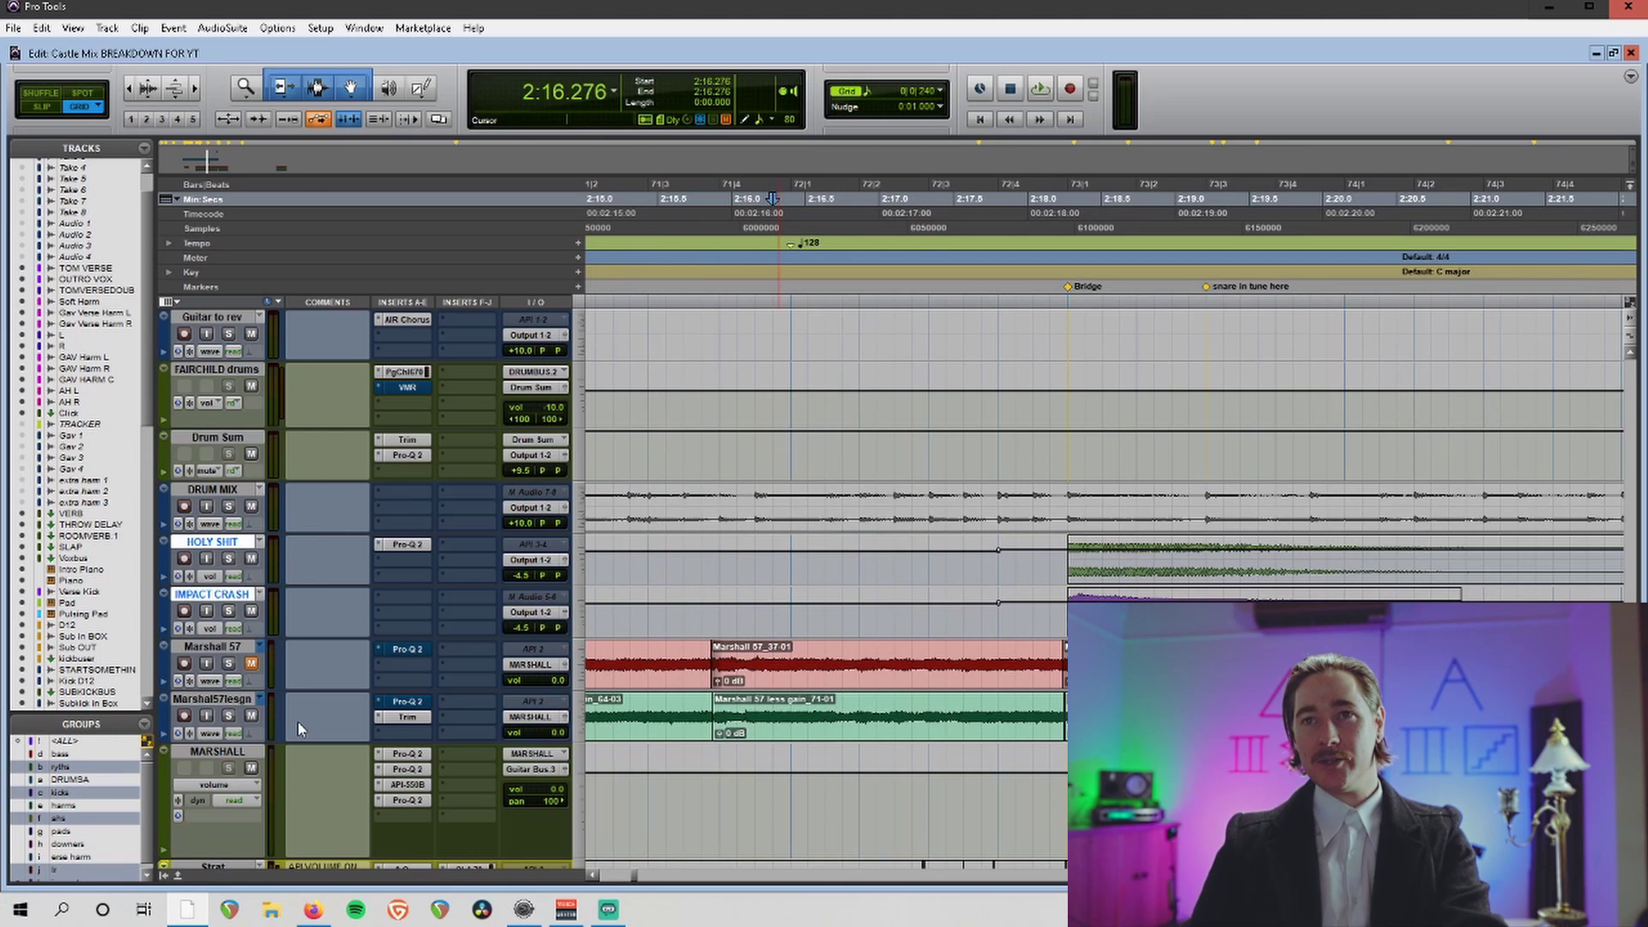
key("space")
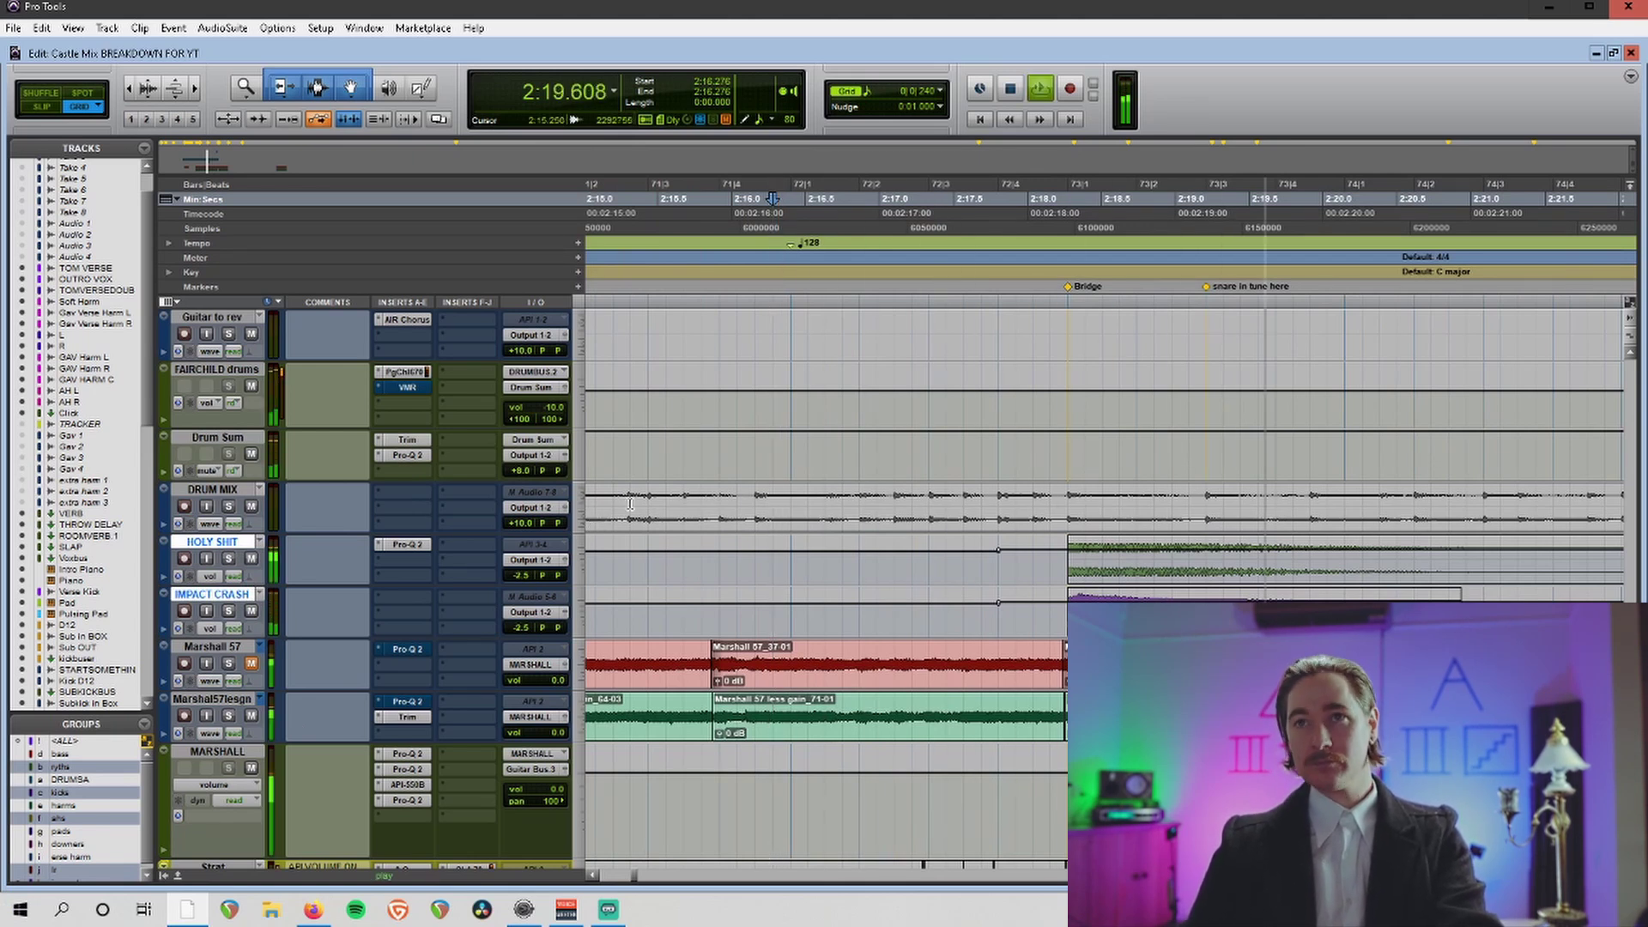
key("space")
Mute the HOLY SHIT and IMPACT CRASH tracks and replay the transition into the Bridge several times to judge their impact.
left_click_drag(252, 559, 252, 611)
key("space")
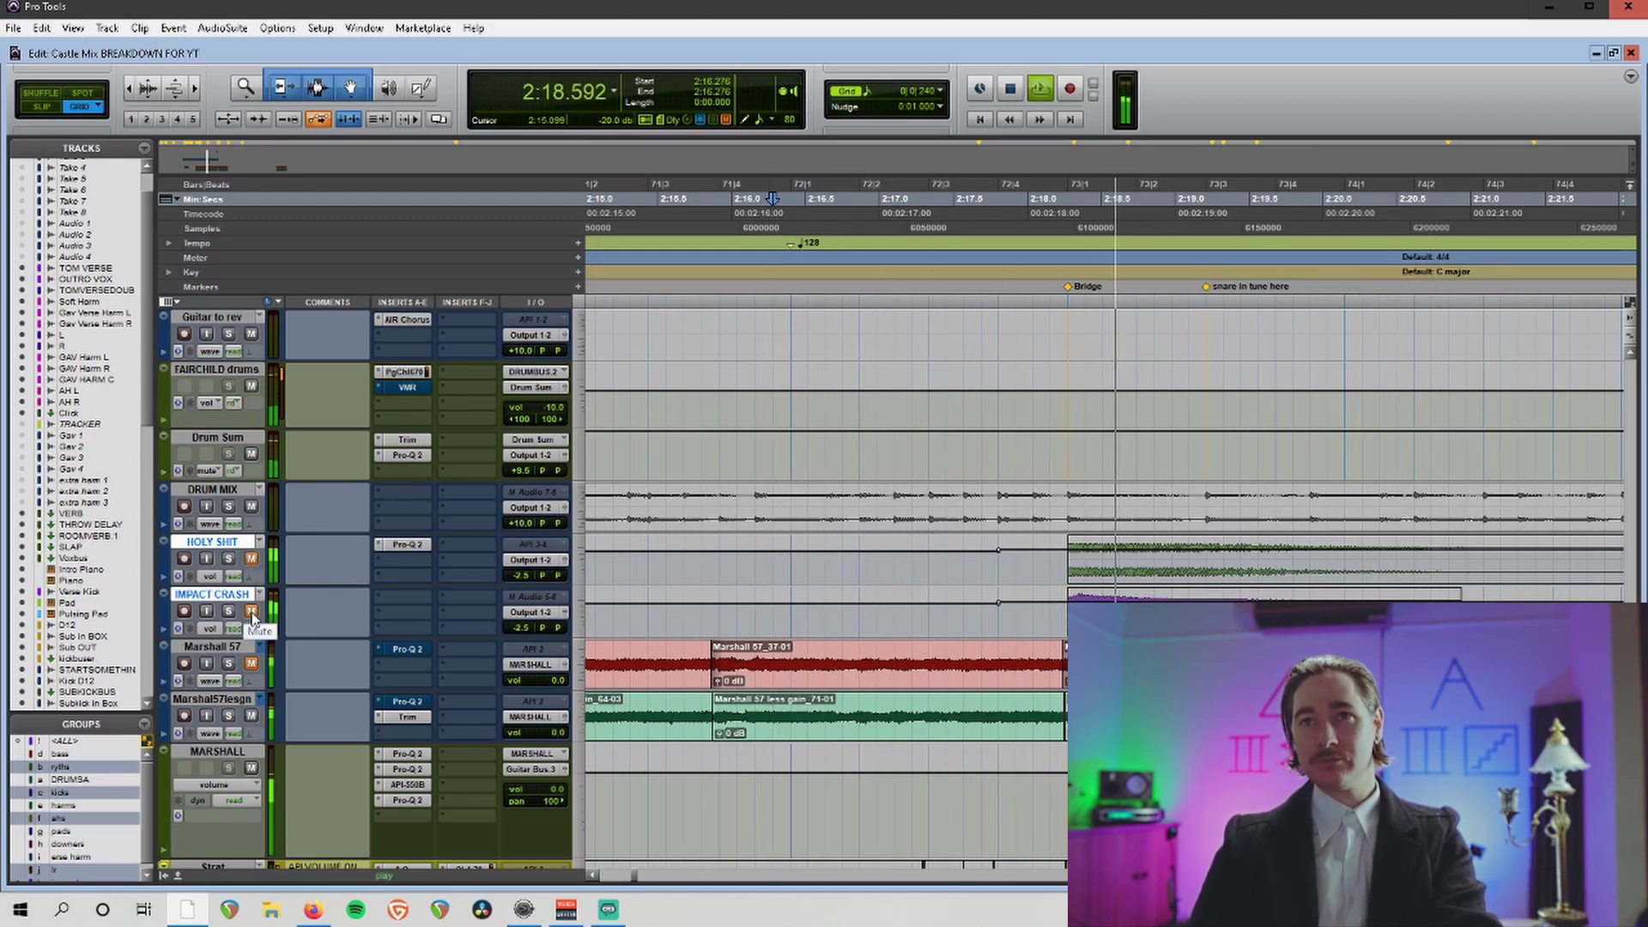
key("space")
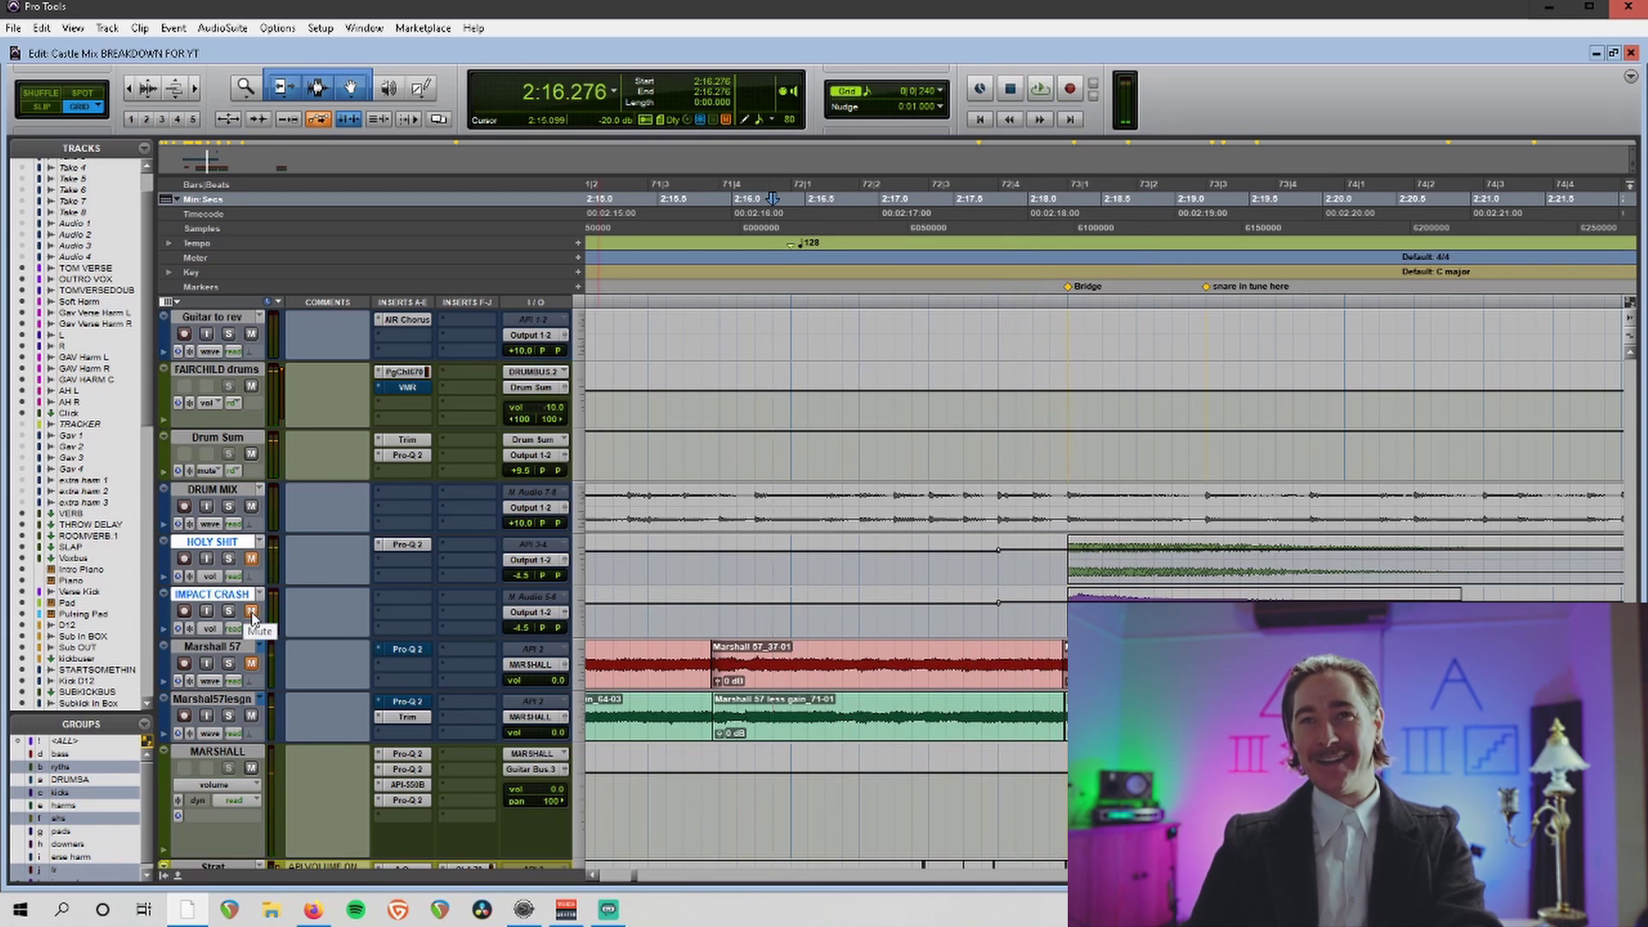
key("space")
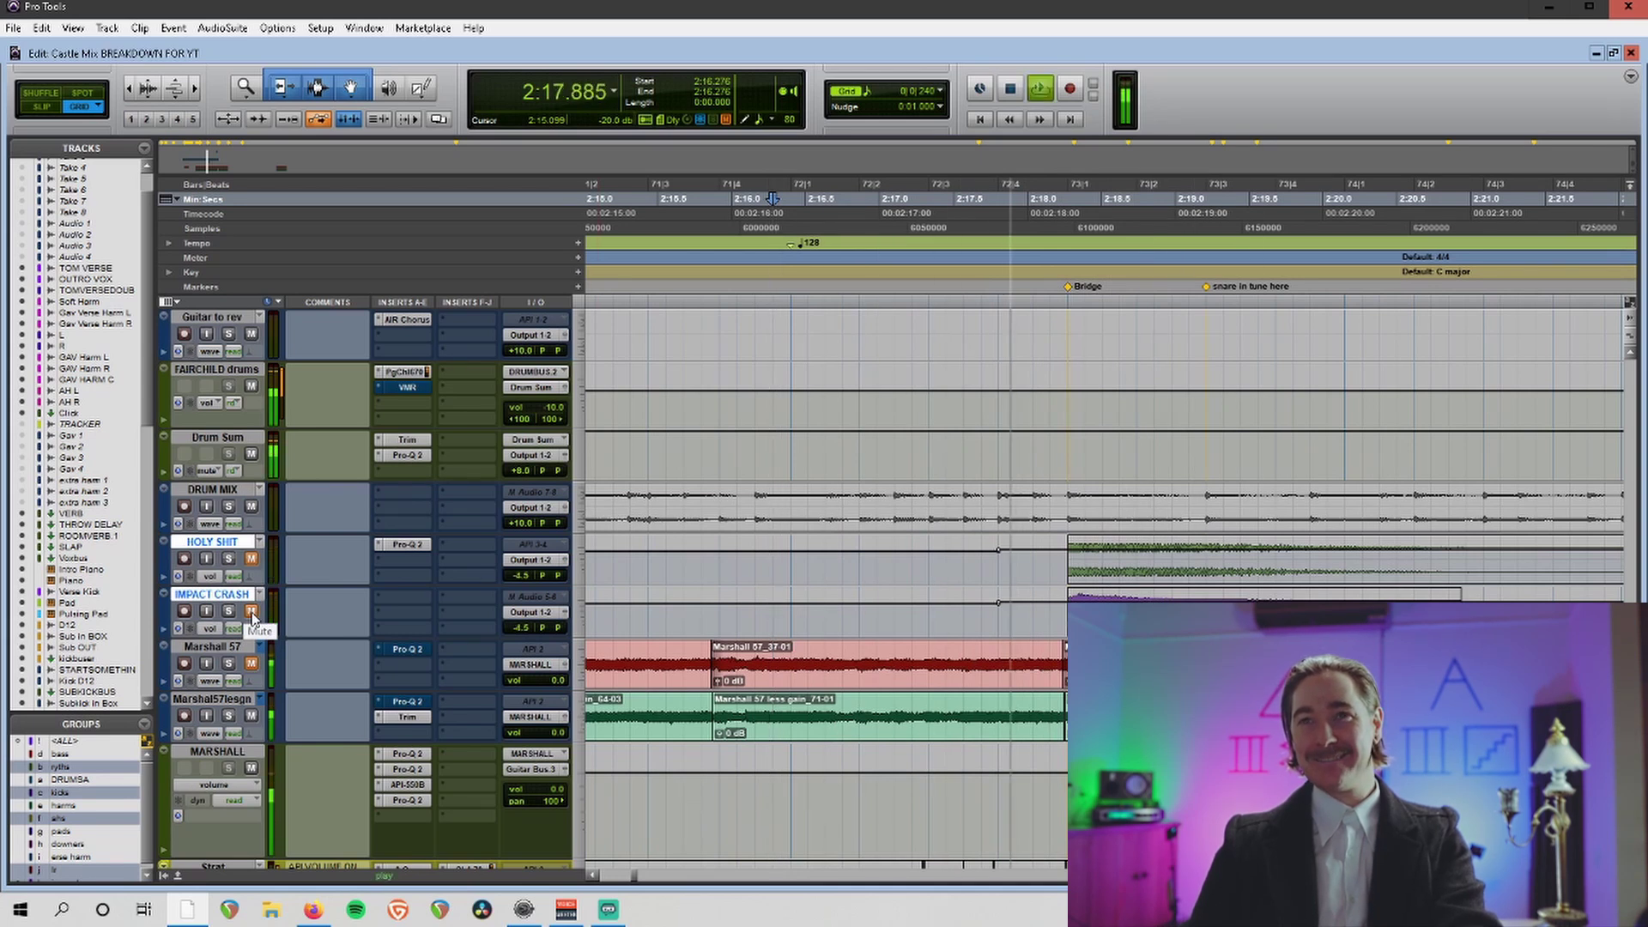
key("space")
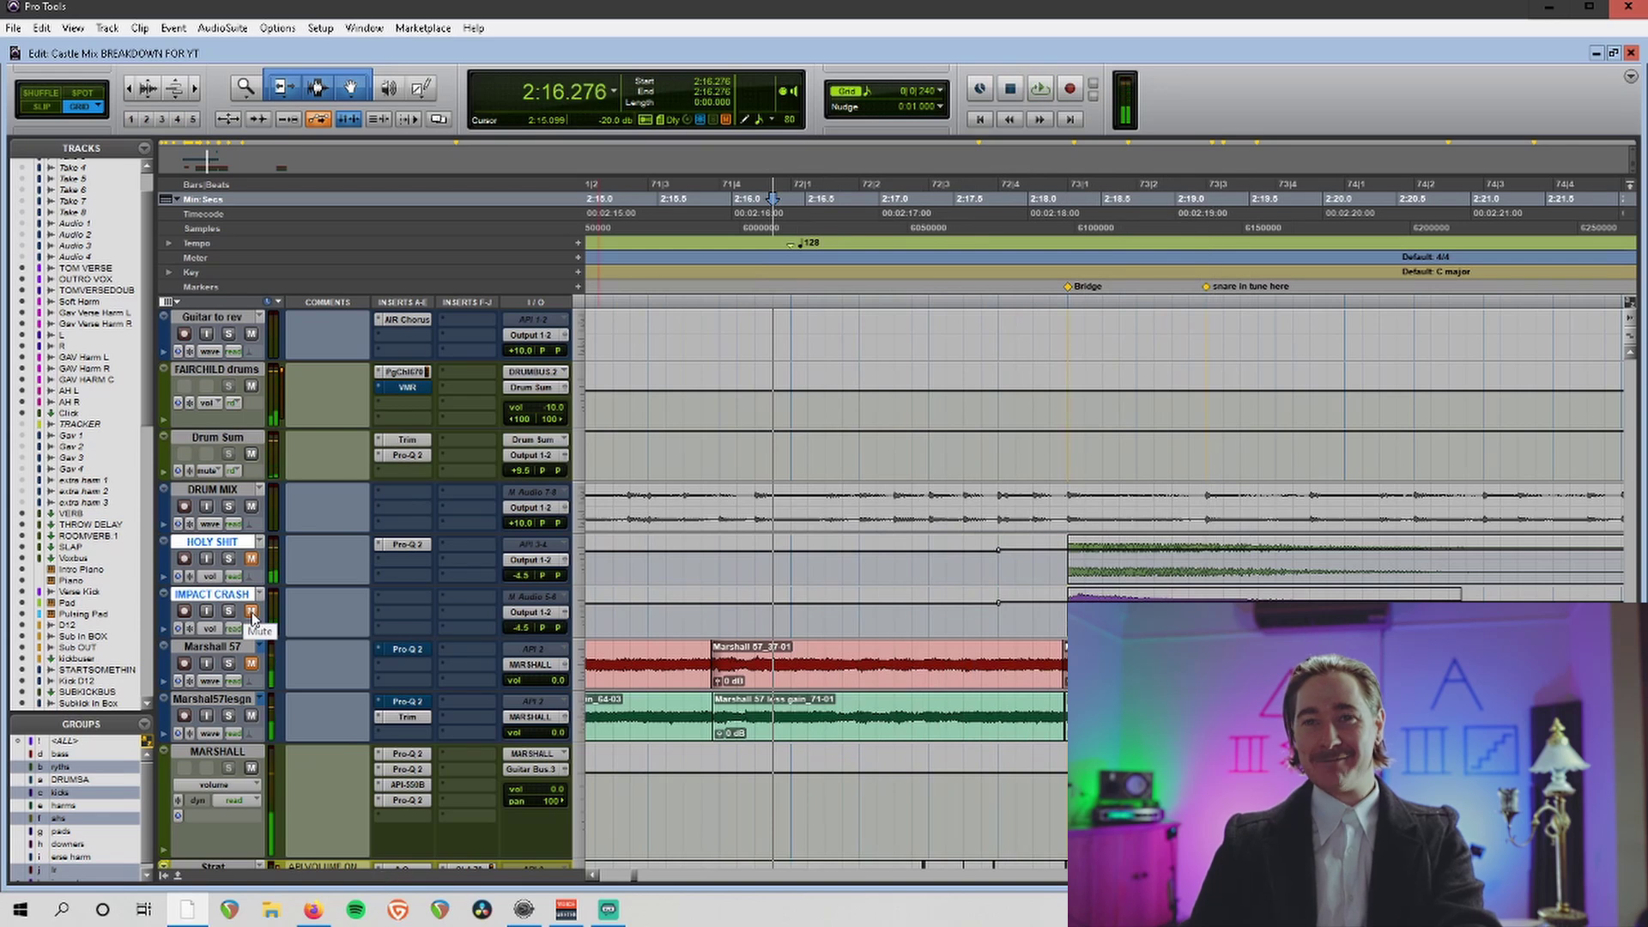
key("space")
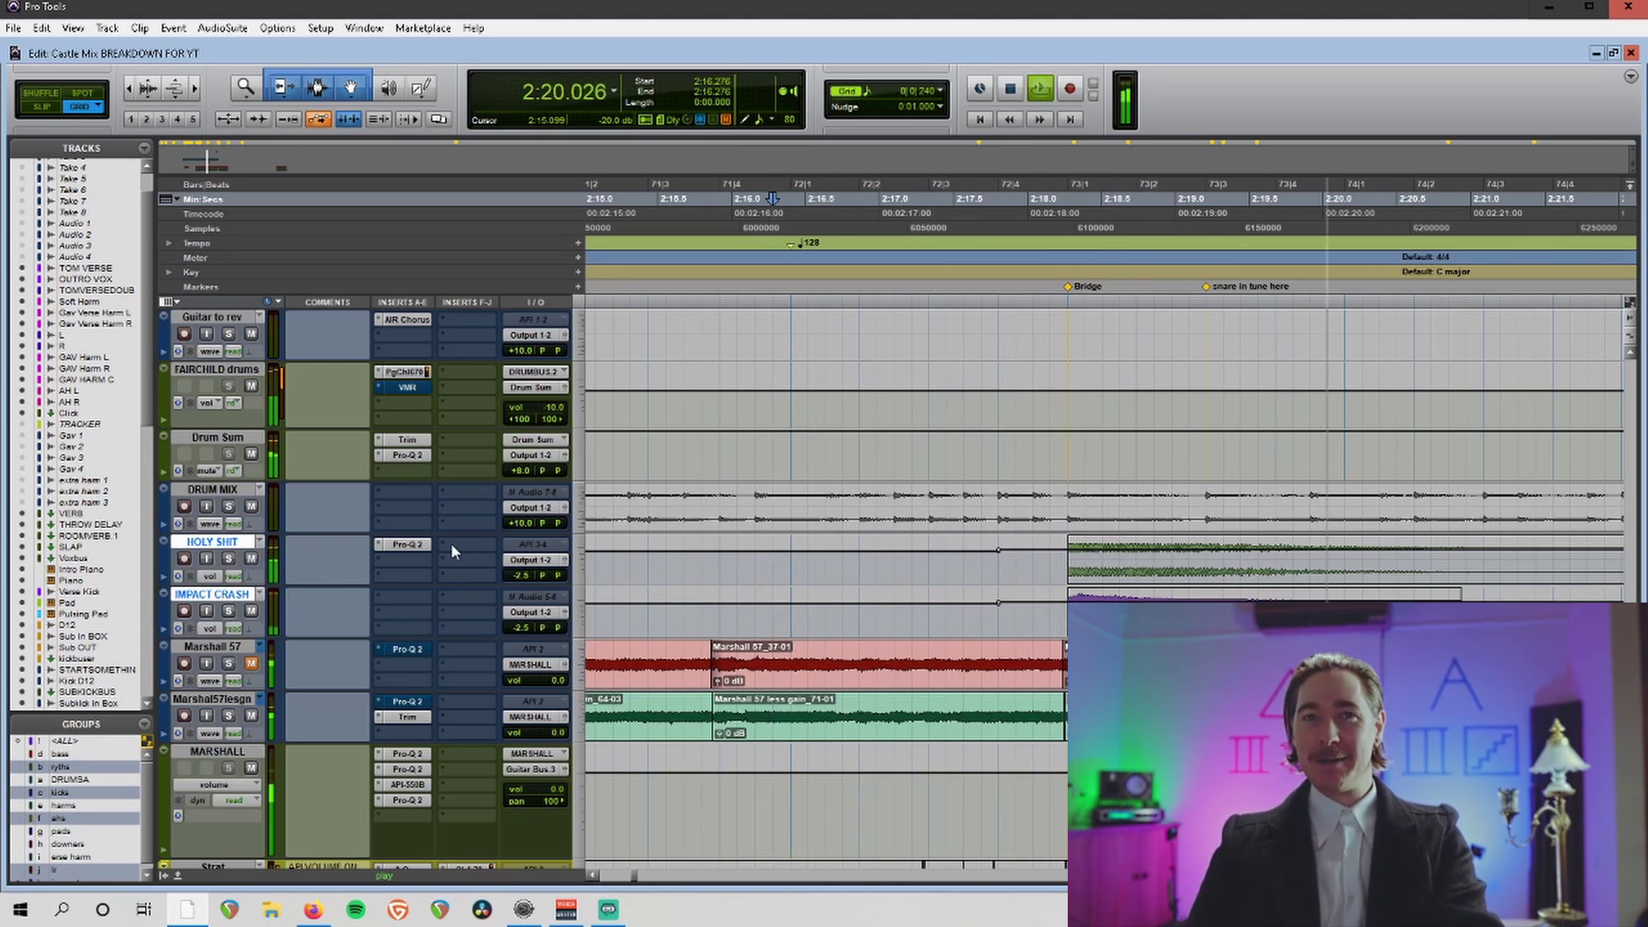
key("space")
Look over the tracks around the Bridge at a wider timeline view, from the guitar and bass tracks back to the drum overheads.
scroll(1003, 589, "right", 3)
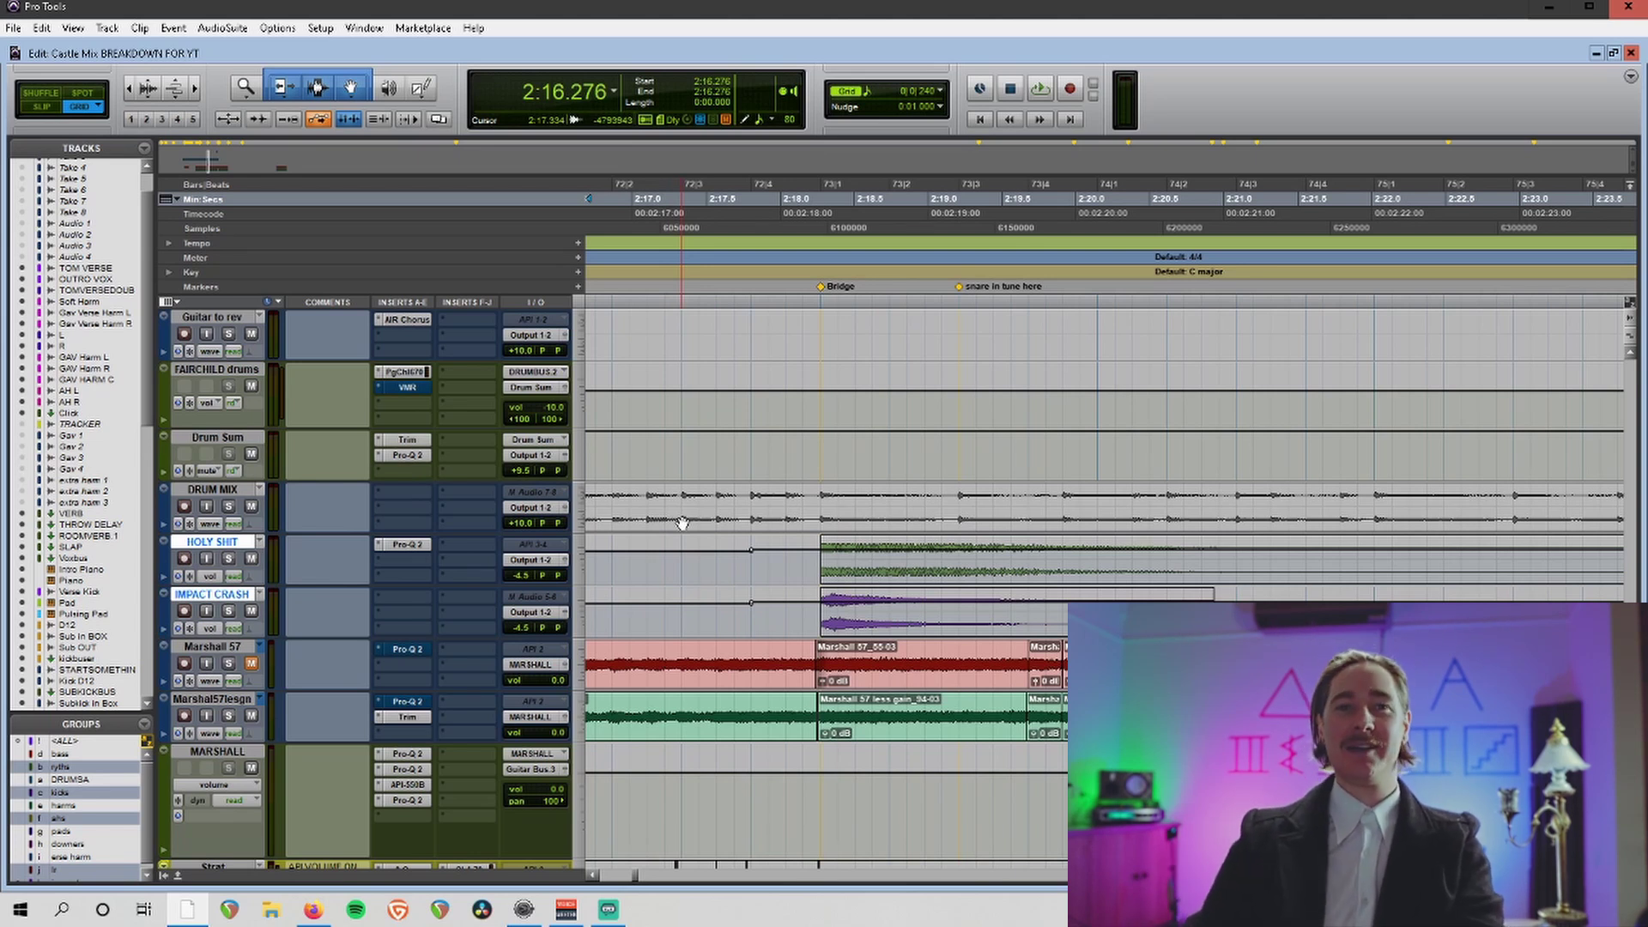
key("r")
scroll(687, 528, "down", 10)
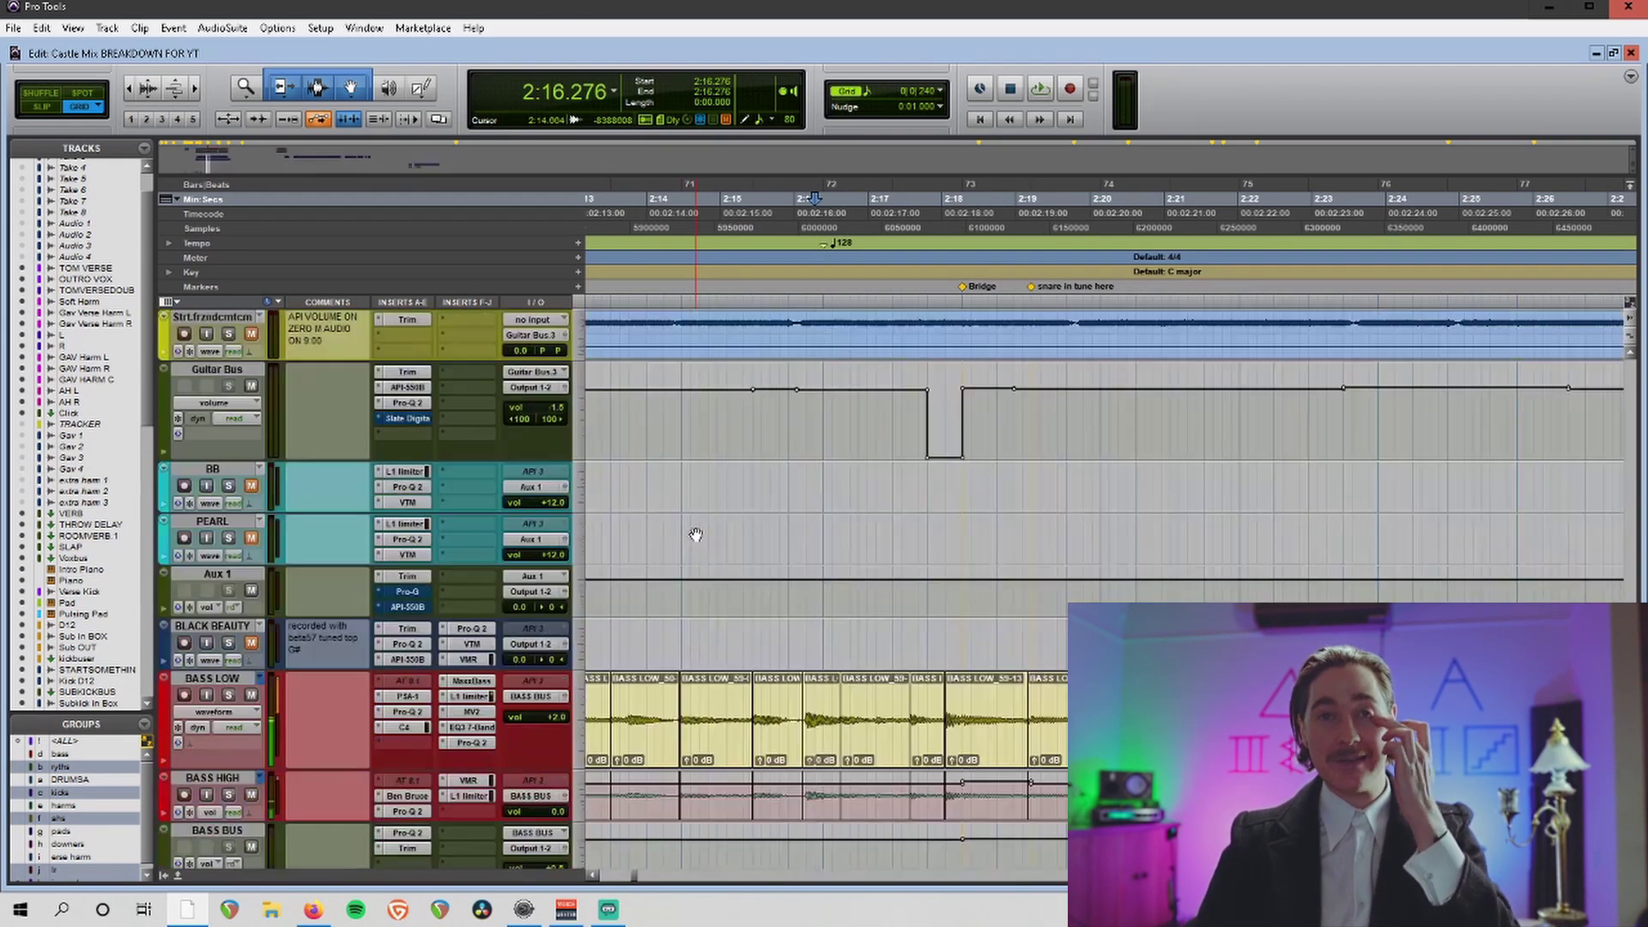
scroll(695, 534, "up", 8)
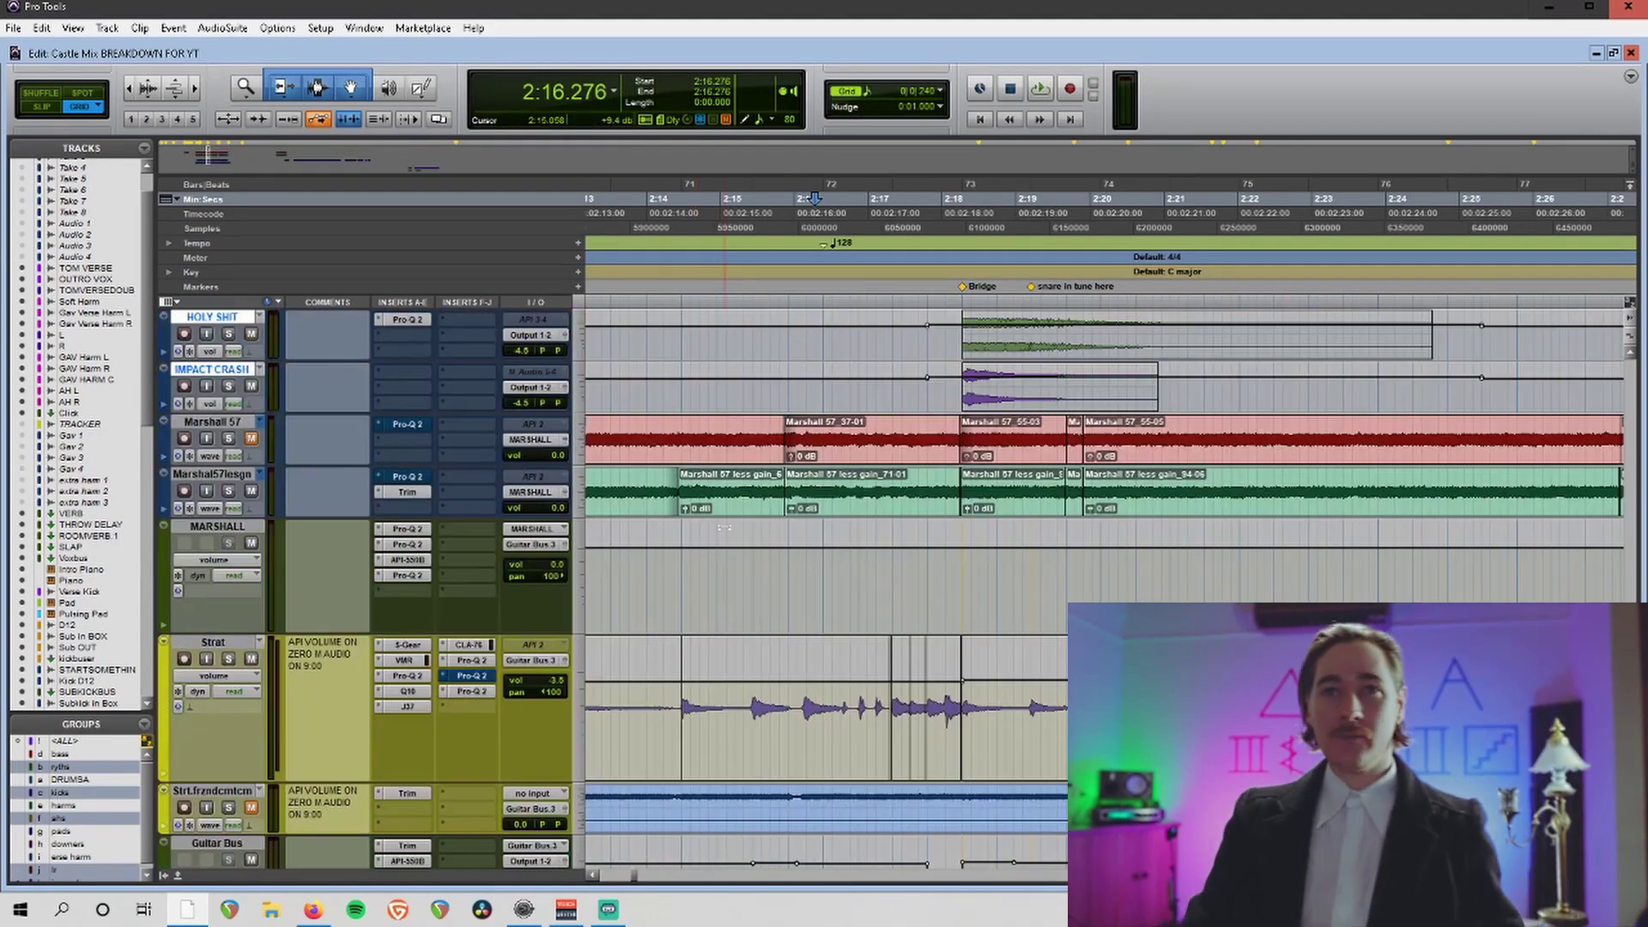
scroll(724, 527, "up", 12)
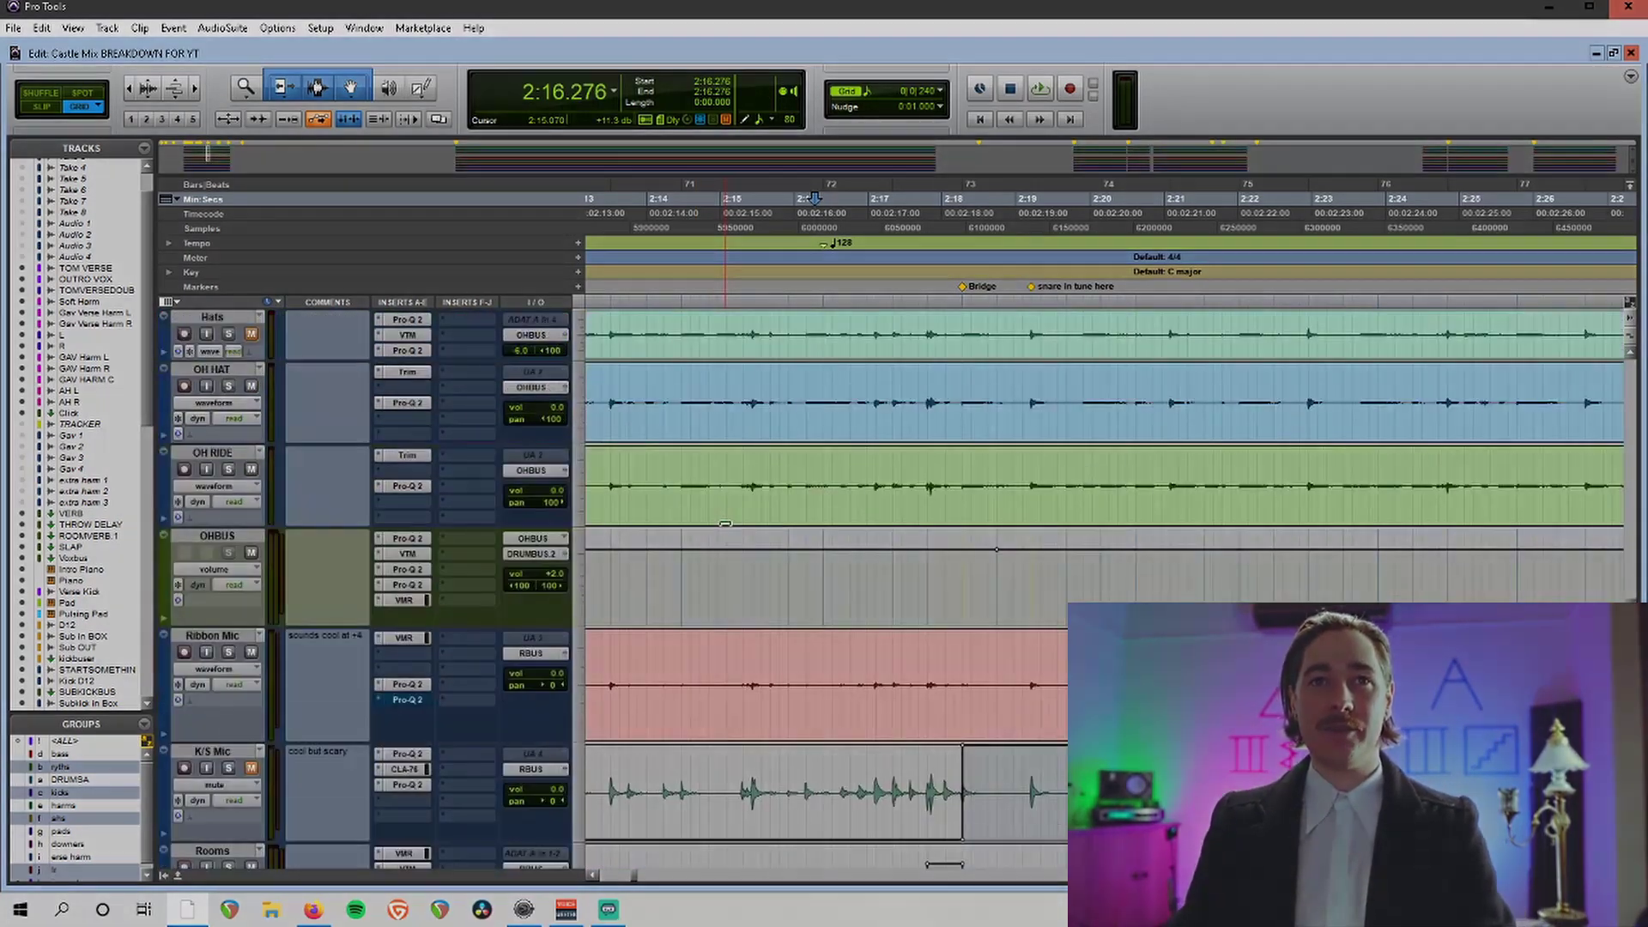